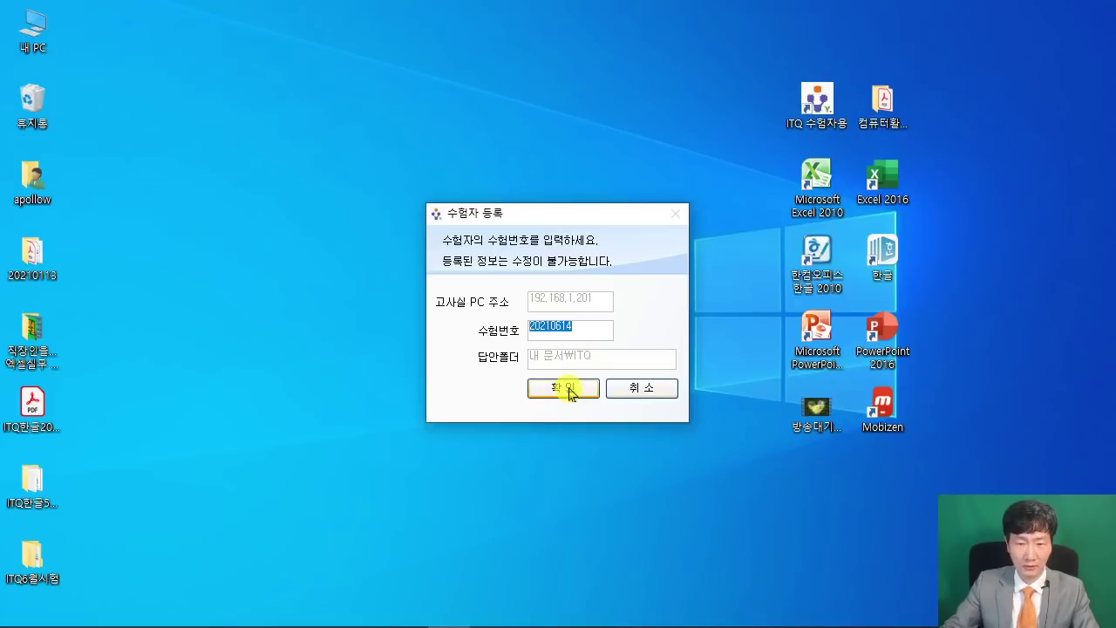
Register the candidate number, accept the examinee details and dismiss the exam waiting screen.
click(568, 394)
click(660, 450)
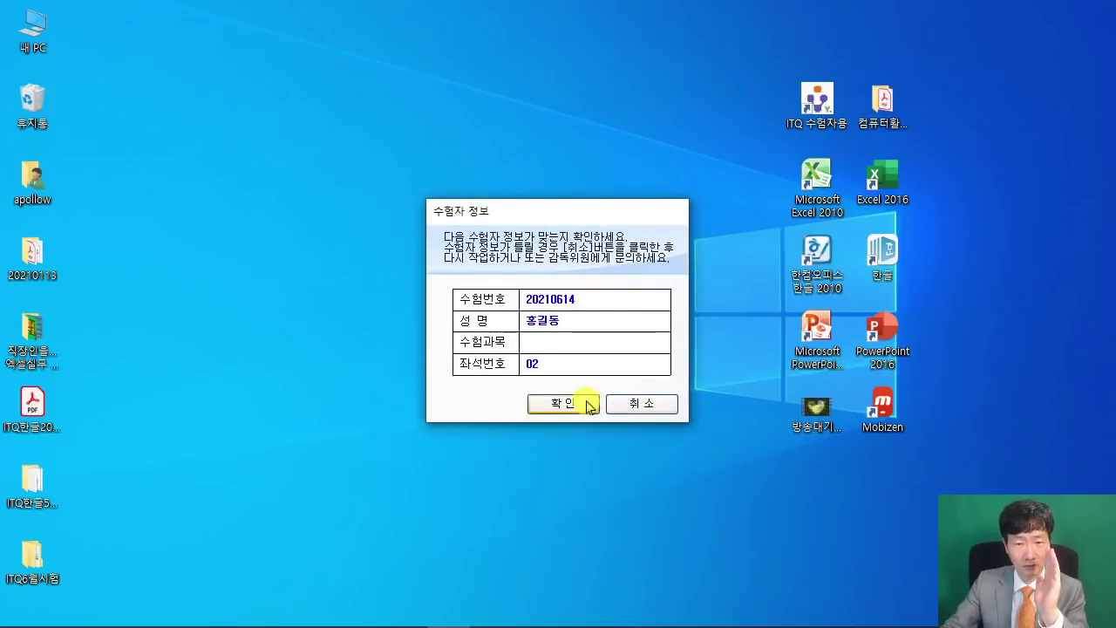
click(587, 405)
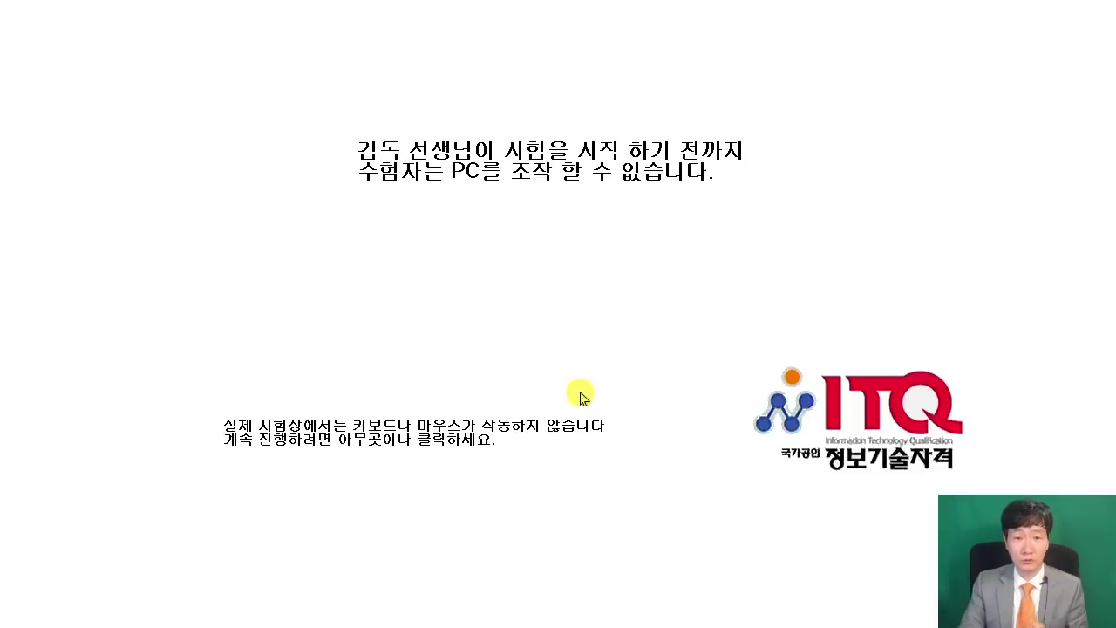
click(581, 397)
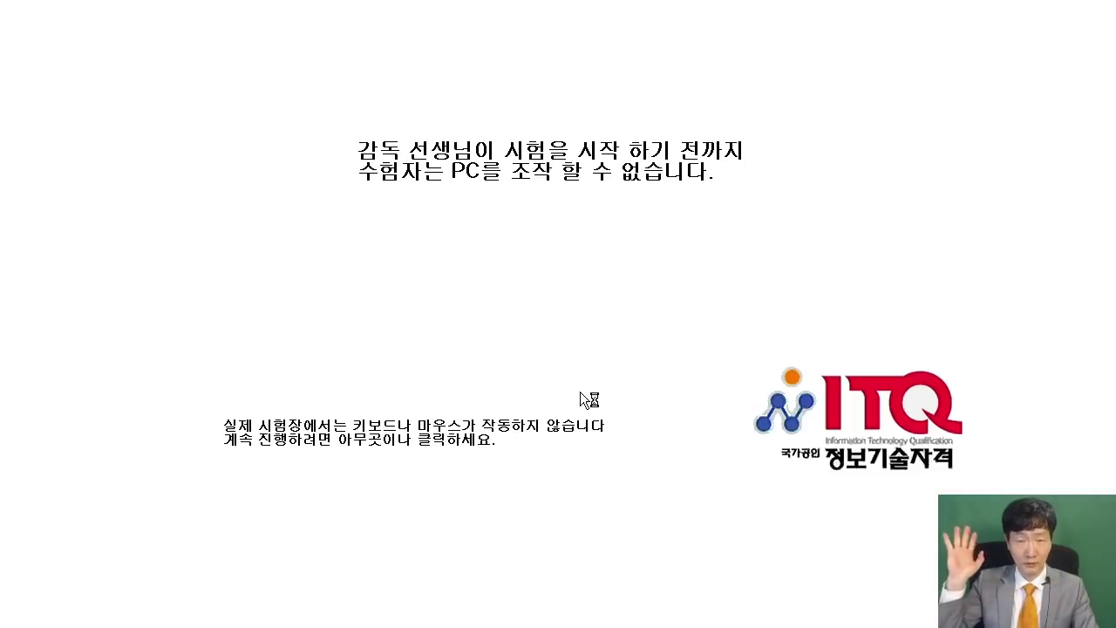
click(580, 393)
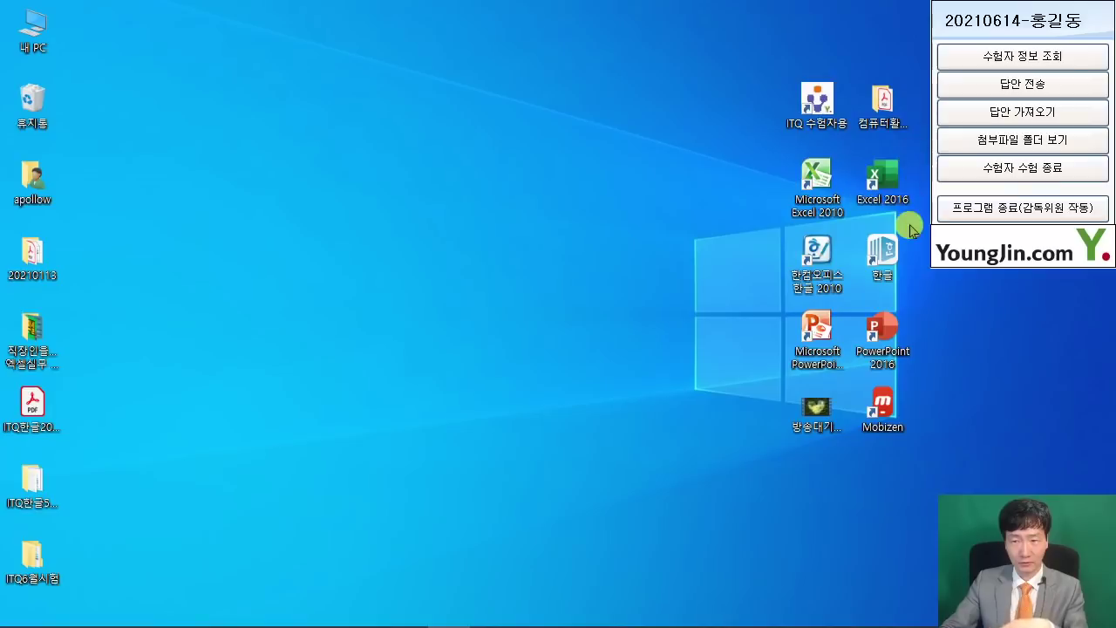
Launch Excel 2016, create a new blank workbook and pin the Home ribbon open.
double_click(876, 181)
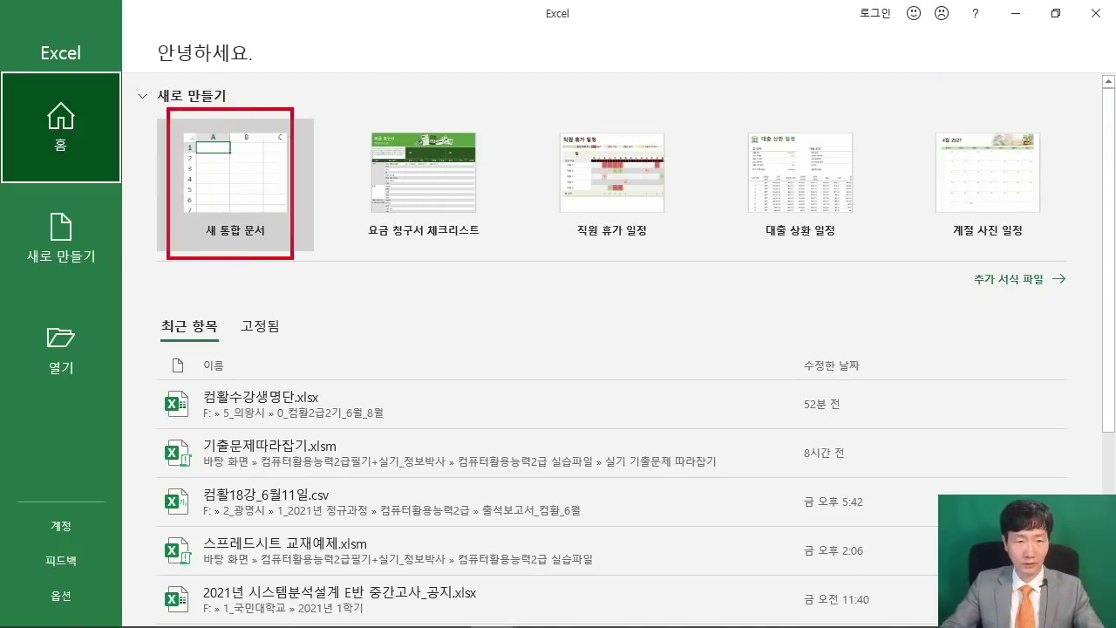
click(224, 175)
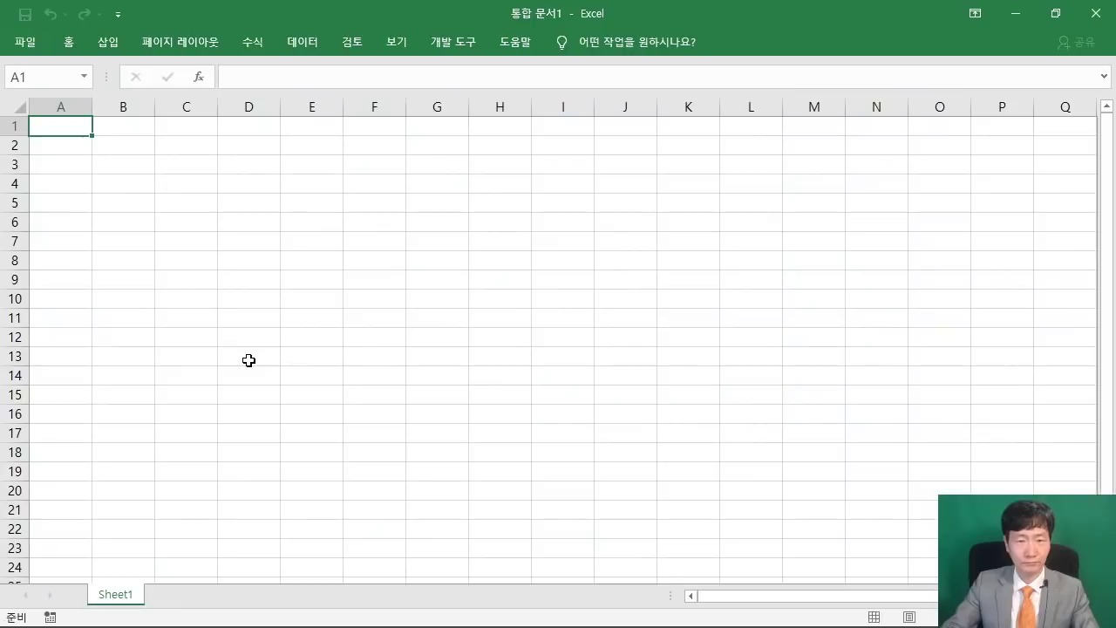
double_click(70, 41)
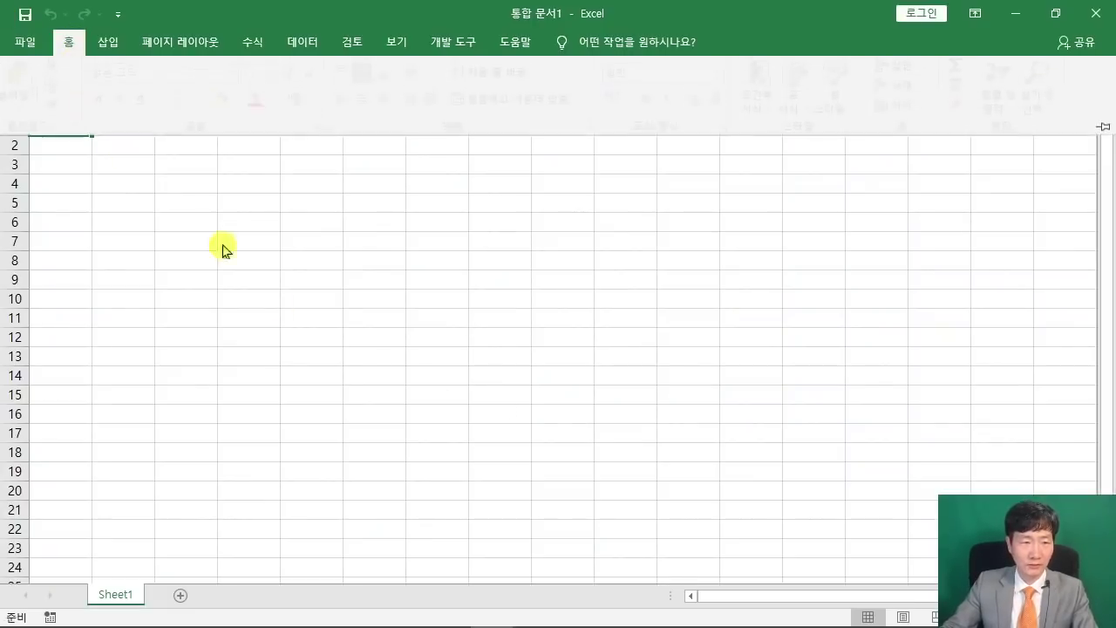
click(376, 340)
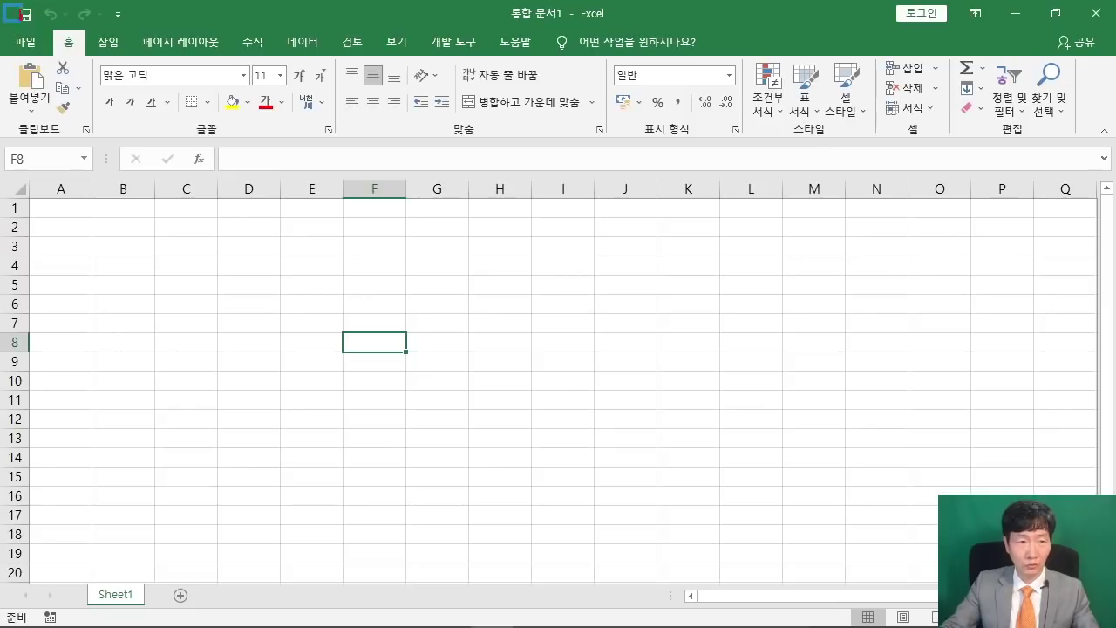
drag(4, 4, 44, 33)
drag(192, 174, 41, 31)
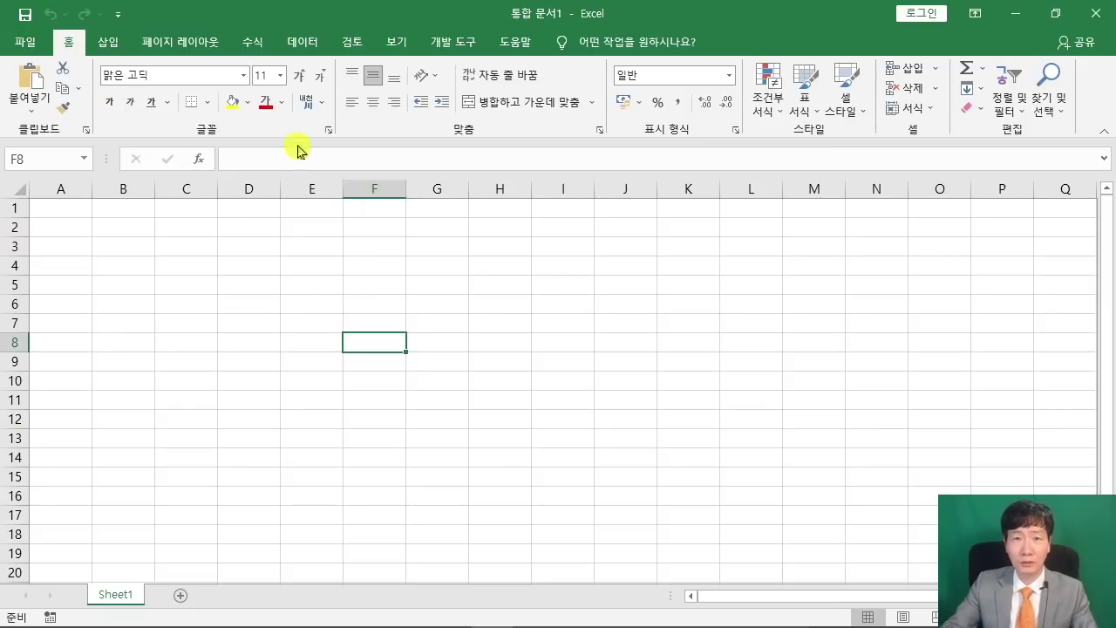
Bring up the Save As browse window for the new workbook, then show the PDF exam paper.
click(26, 15)
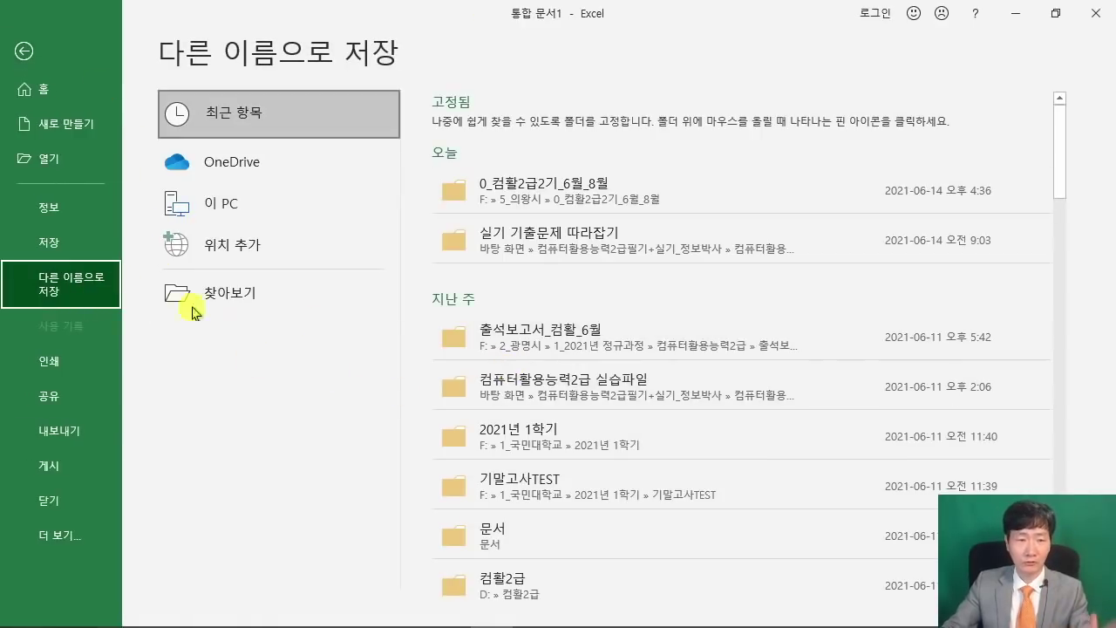
click(267, 303)
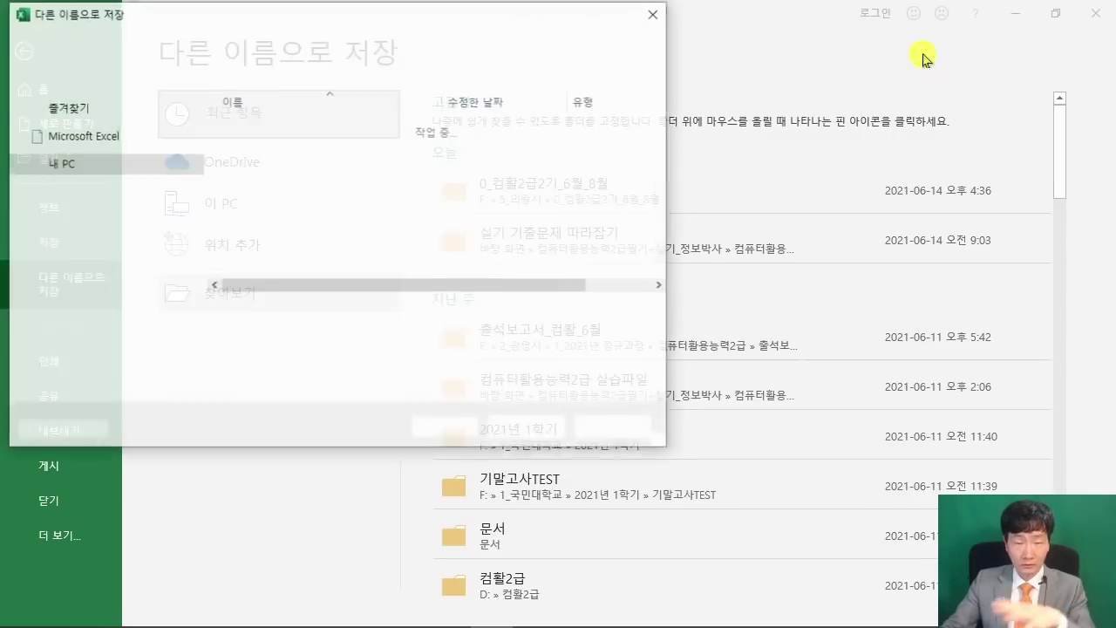
drag(160, 15, 374, 35)
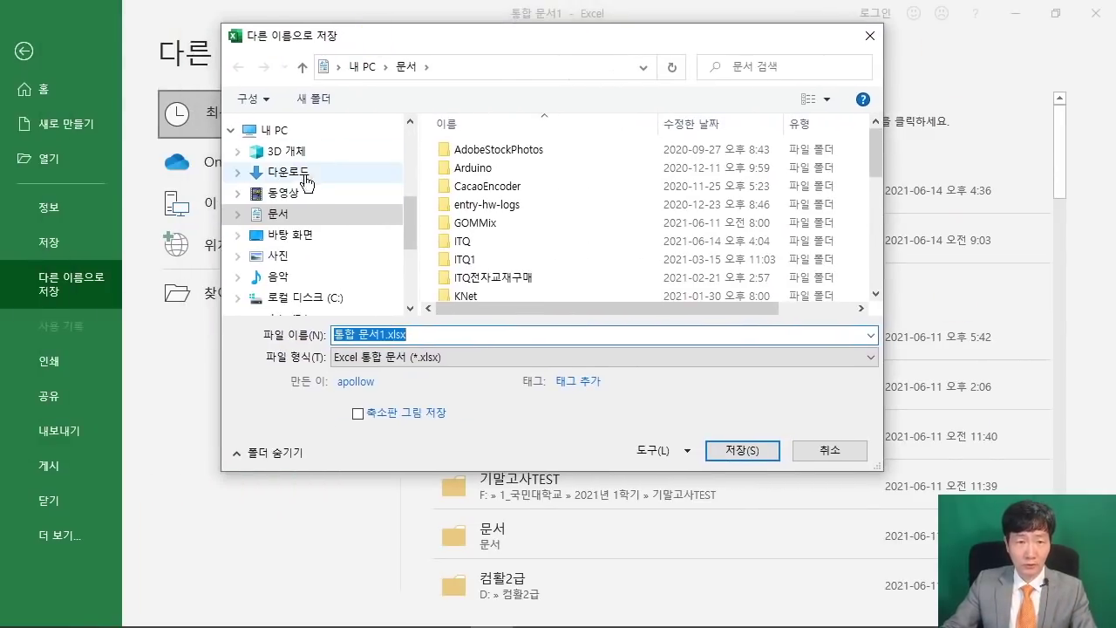
click(363, 621)
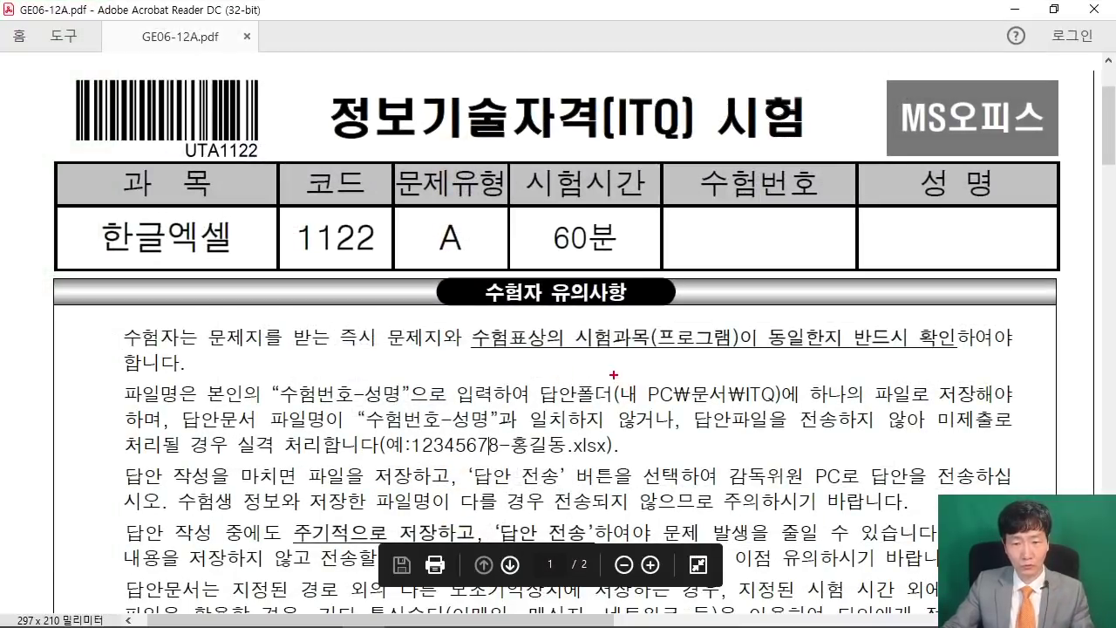
Highlight the exam rule requiring answers saved in Documents\ITQ as candidate number-name.
mouse_move(605, 375)
mouse_down()
mouse_move(744, 409)
mouse_move(796, 410)
mouse_up()
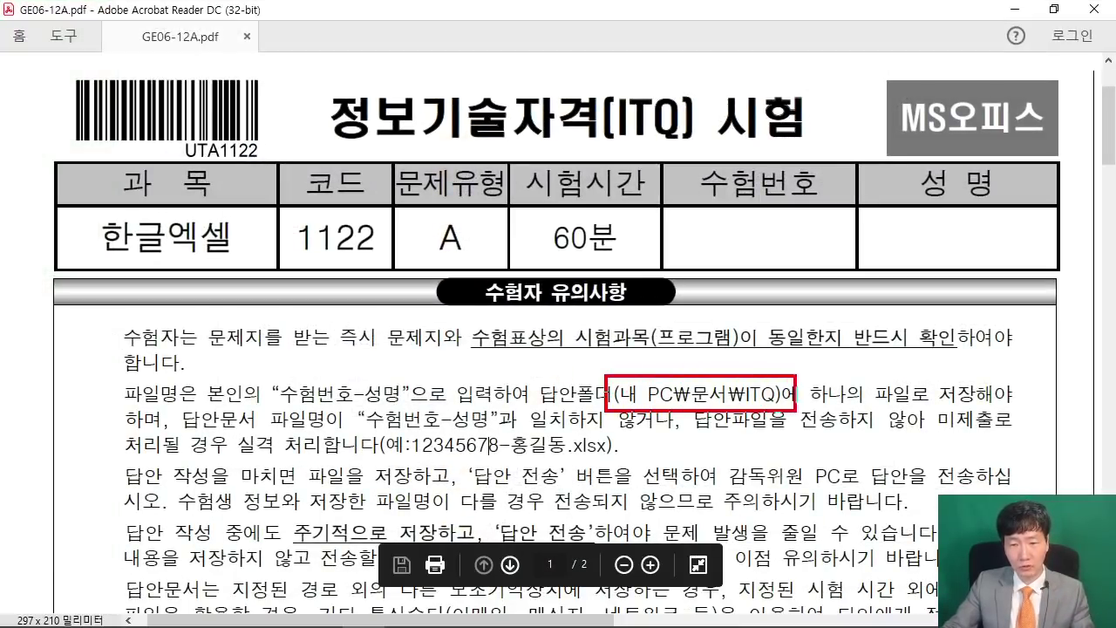
mouse_move(359, 407)
mouse_down()
mouse_move(478, 440)
mouse_move(499, 434)
mouse_up()
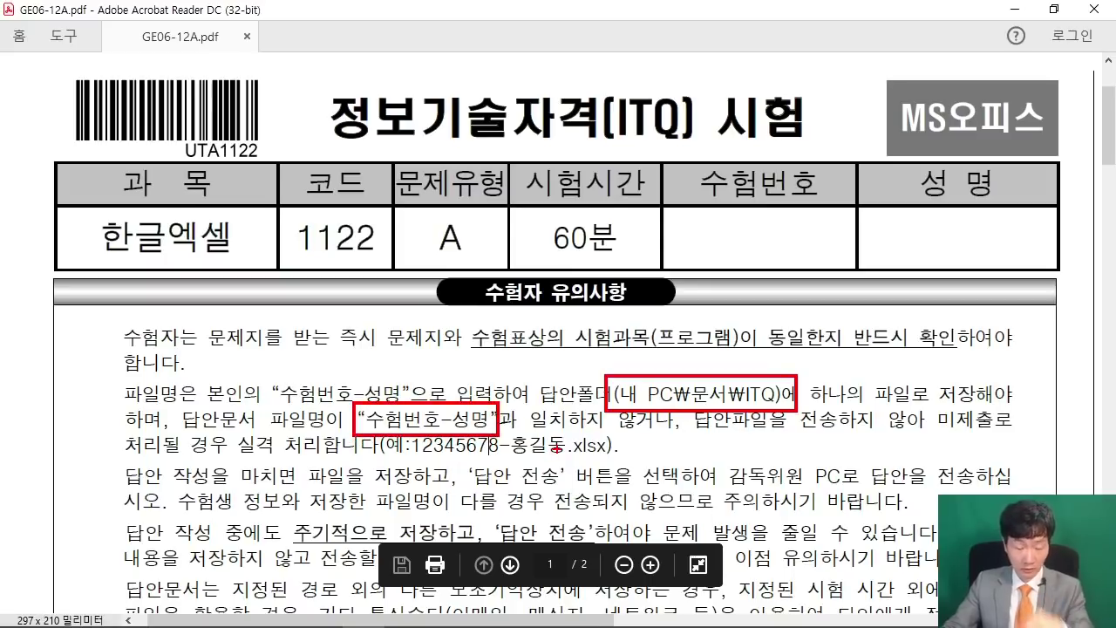
key(Escape)
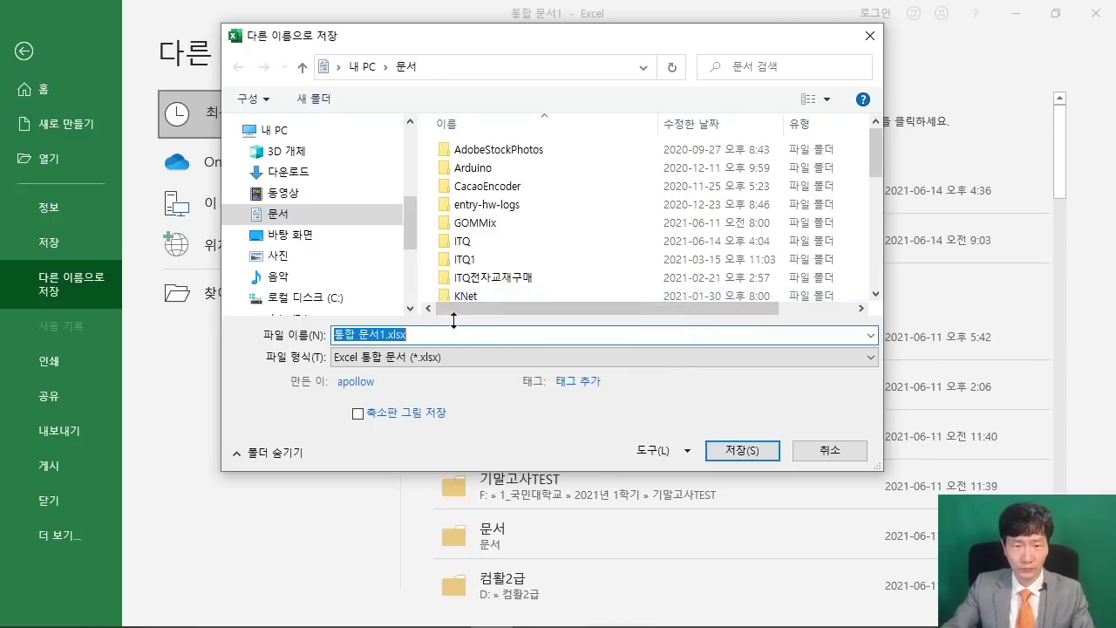
Save the blank workbook in Documents\ITQ as an .xlsx named with the candidate number, '-' and name.
click(309, 220)
double_click(463, 241)
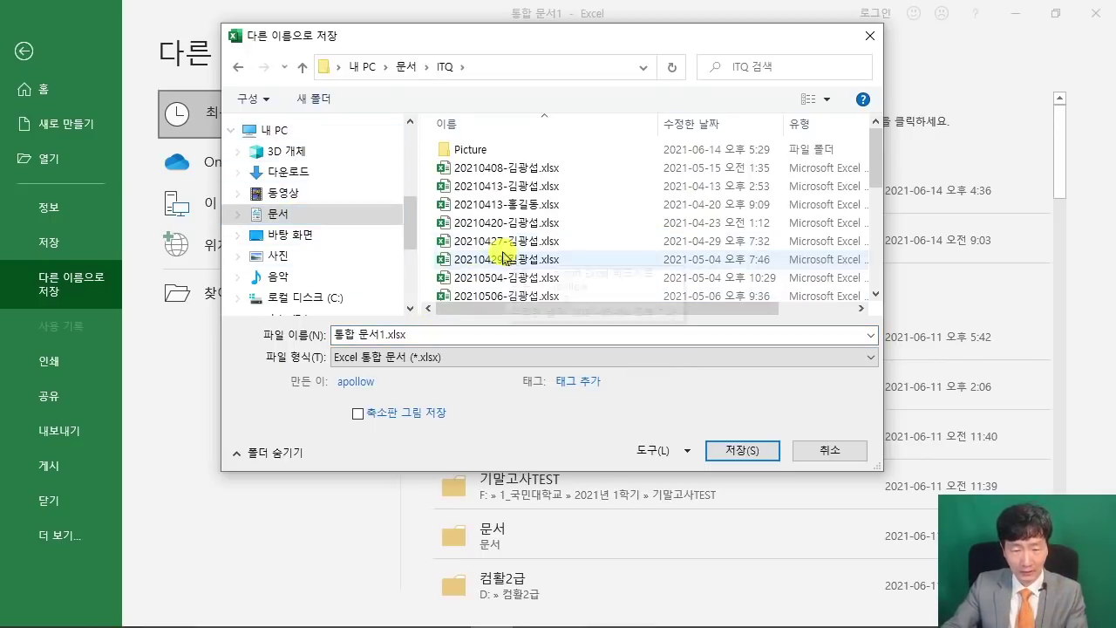
right_click(443, 334)
click(523, 415)
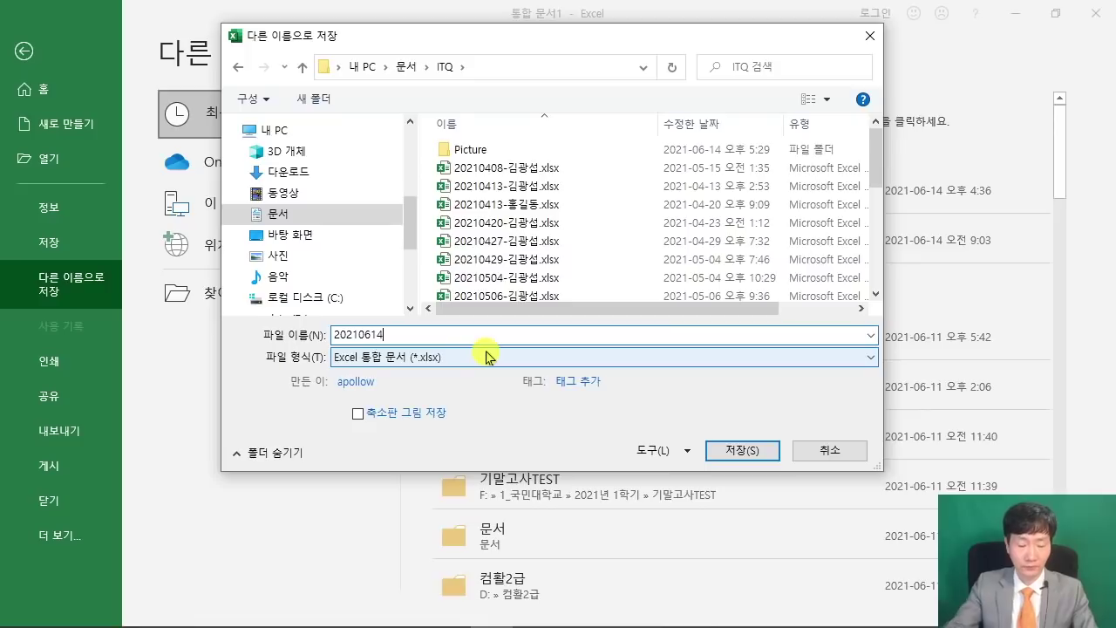
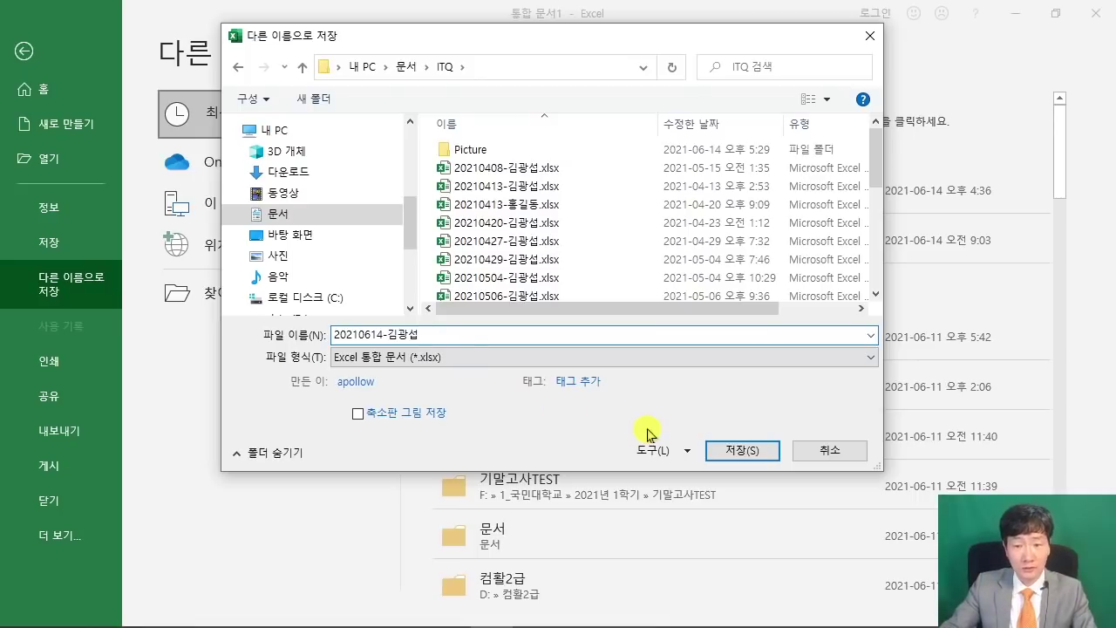
key(ctrl+2)
mouse_move(693, 432)
mouse_down()
mouse_move(782, 472)
mouse_move(833, 525)
mouse_up()
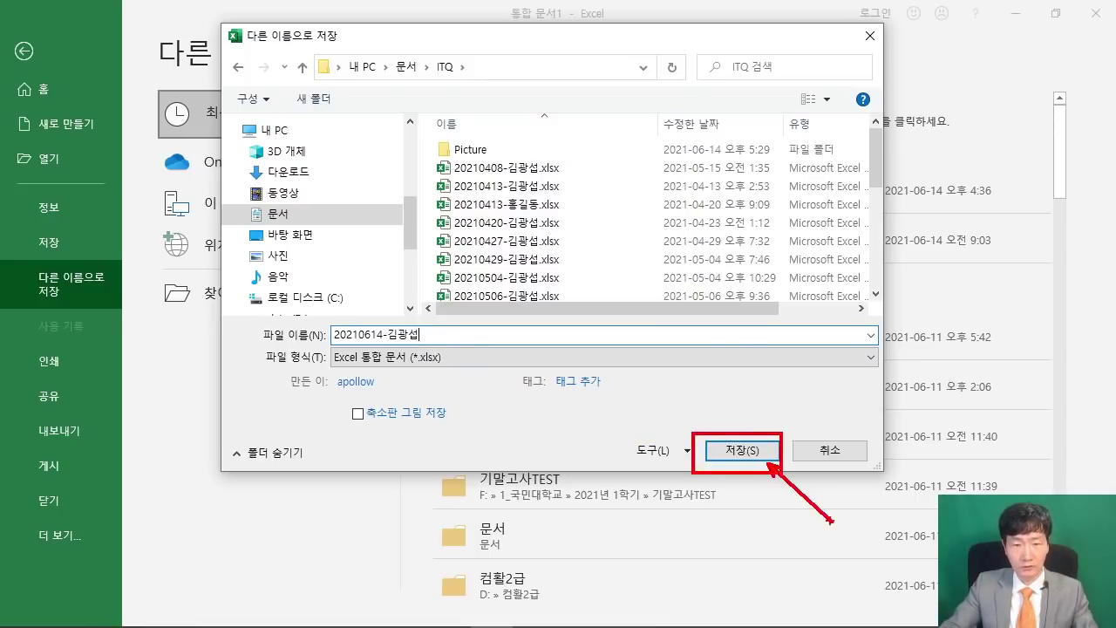
key(Escape)
click(724, 446)
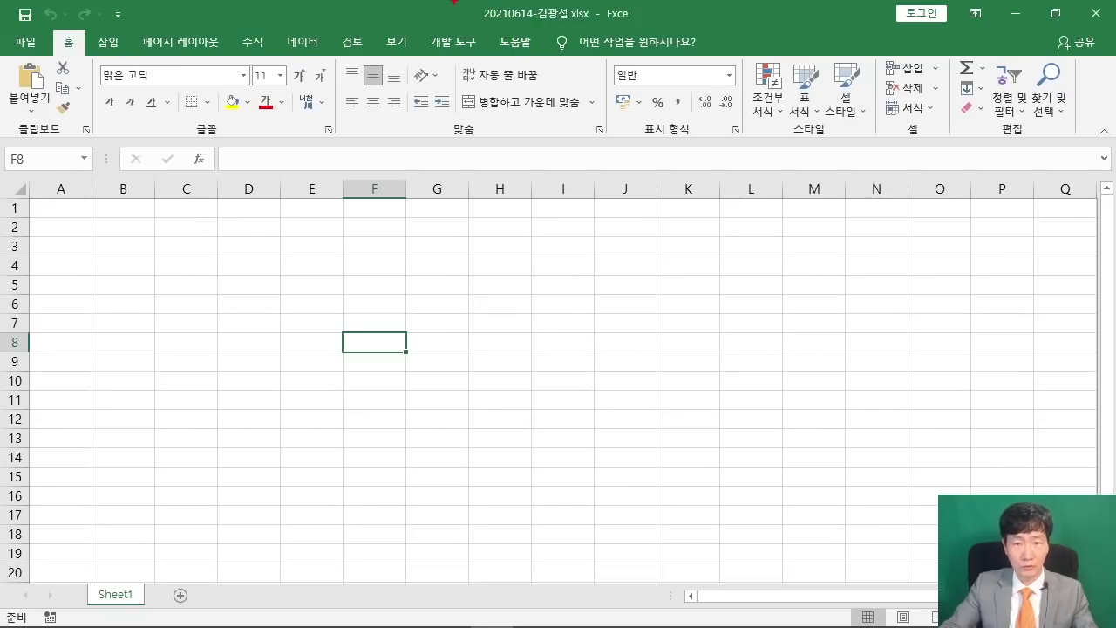
mouse_move(453, 1)
mouse_down()
mouse_move(608, 26)
mouse_move(649, 138)
mouse_up()
key(Escape)
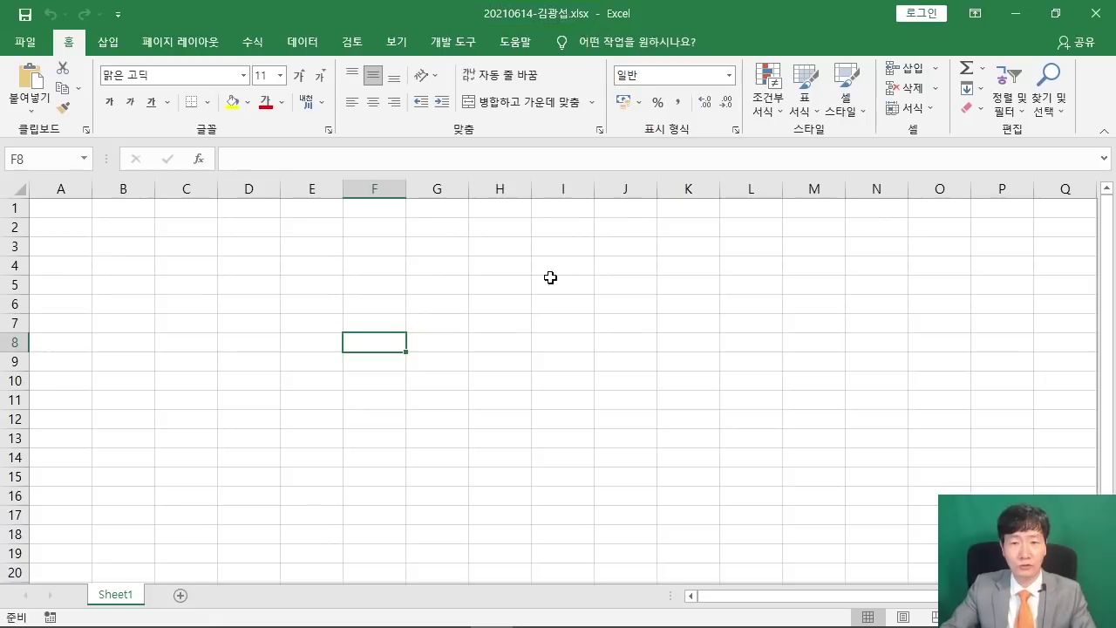
Restore Excel from full screen to a window stretched down to the screen bottom.
click(582, 319)
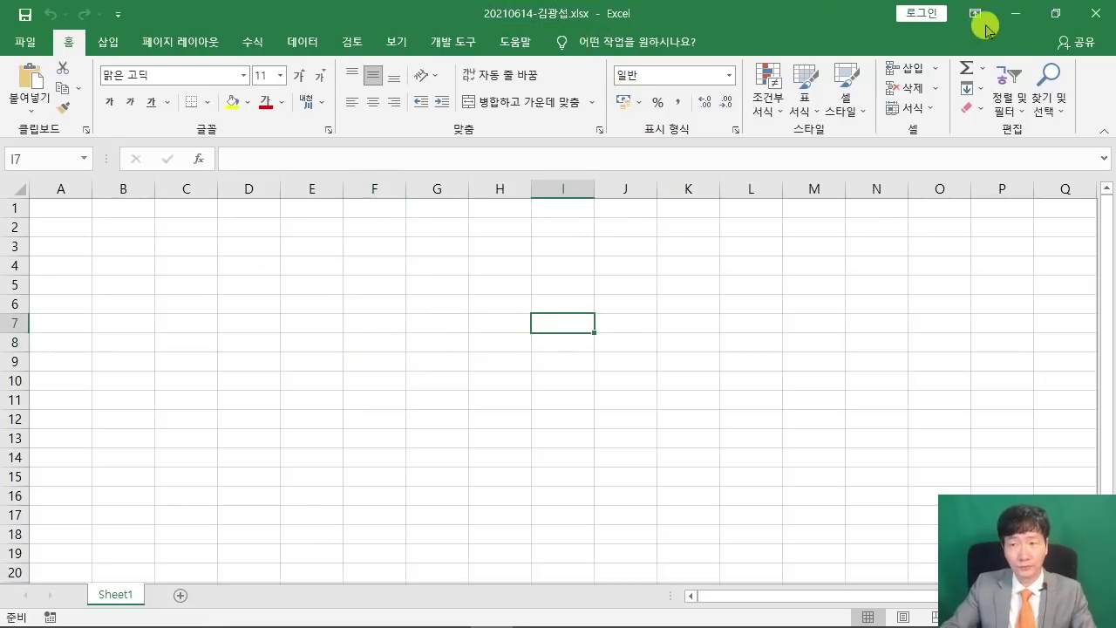
click(1019, 15)
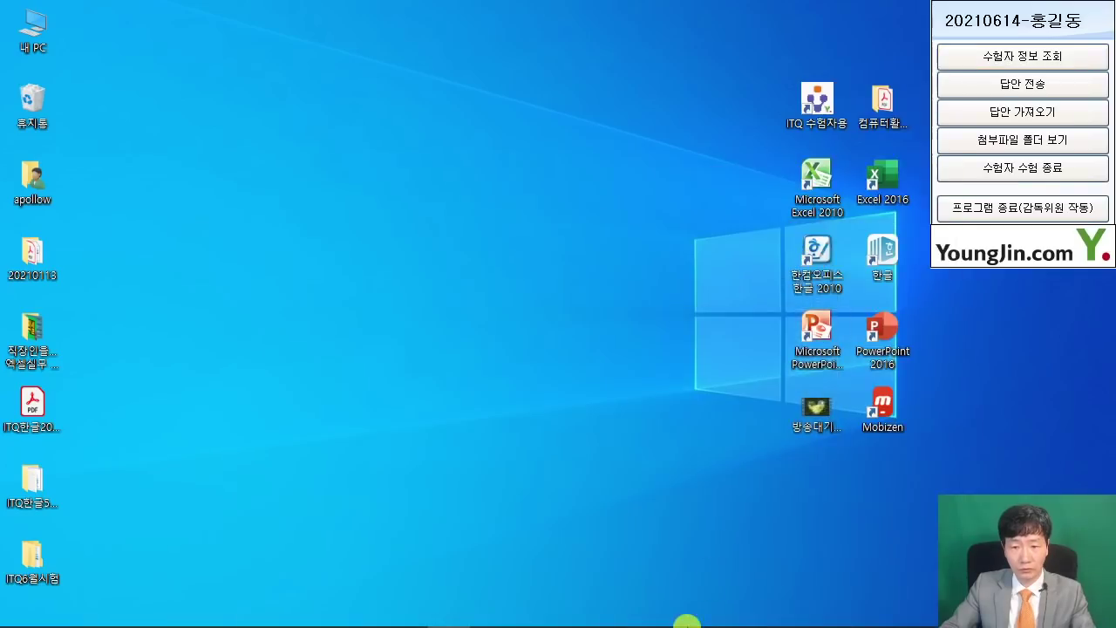
mouse_move(604, 600)
click(493, 613)
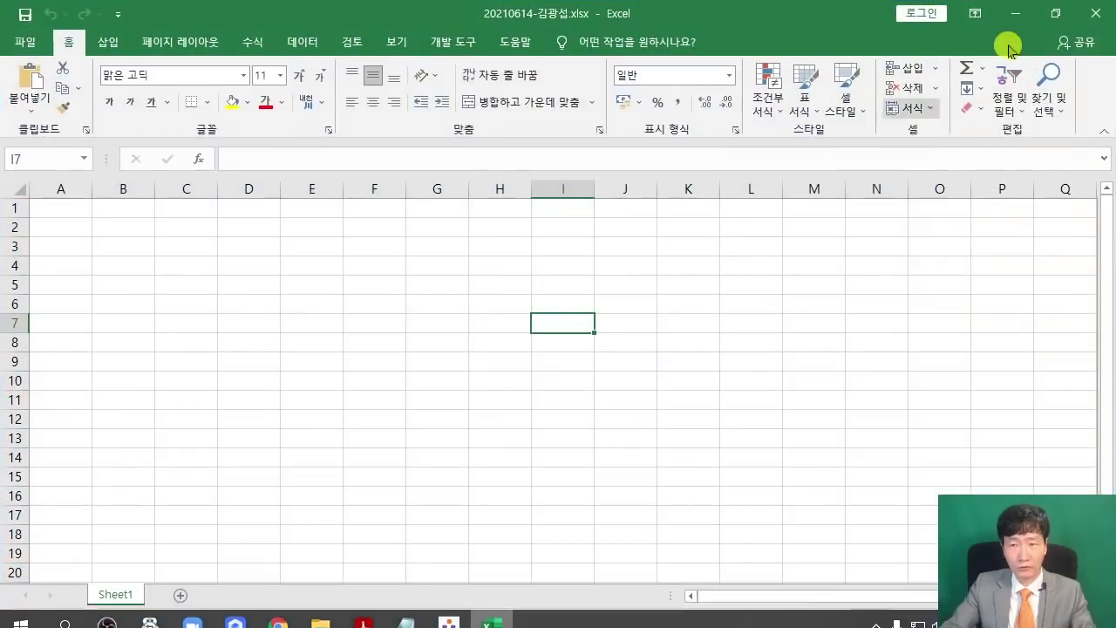
click(1056, 16)
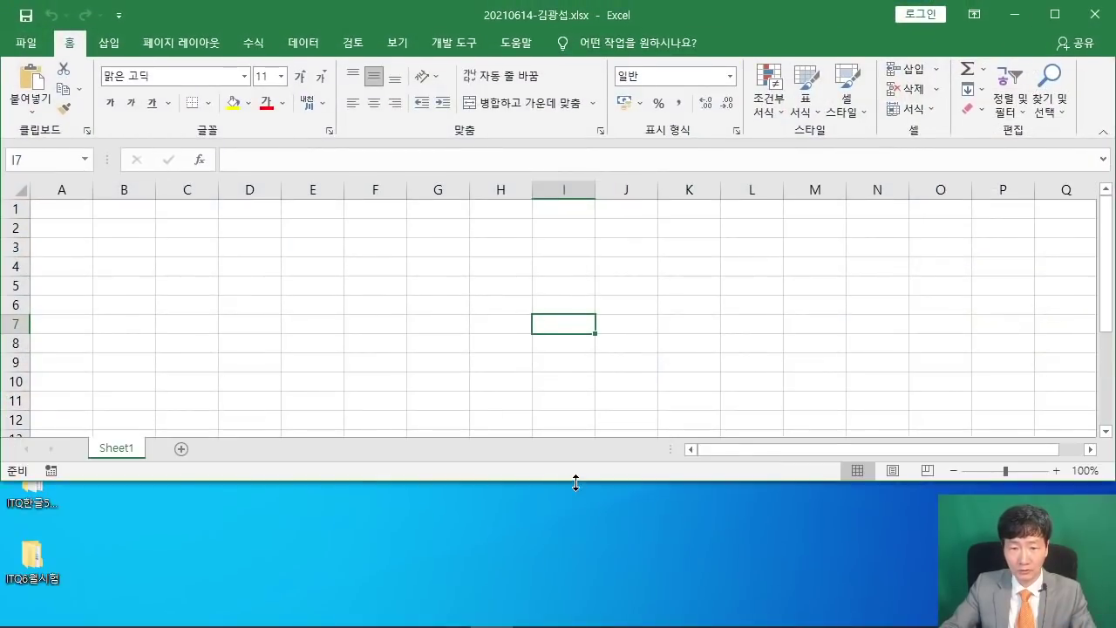
drag(575, 480, 574, 620)
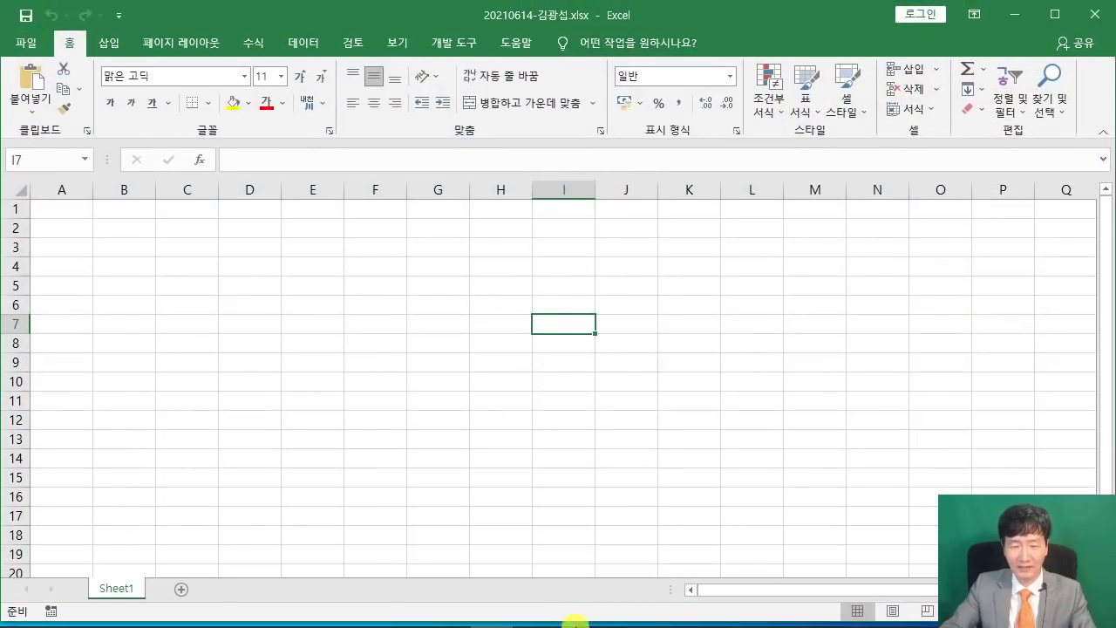
mouse_move(575, 622)
Send the answer workbook to the exam-room PC via 답안 전송 and close the send window.
click(448, 611)
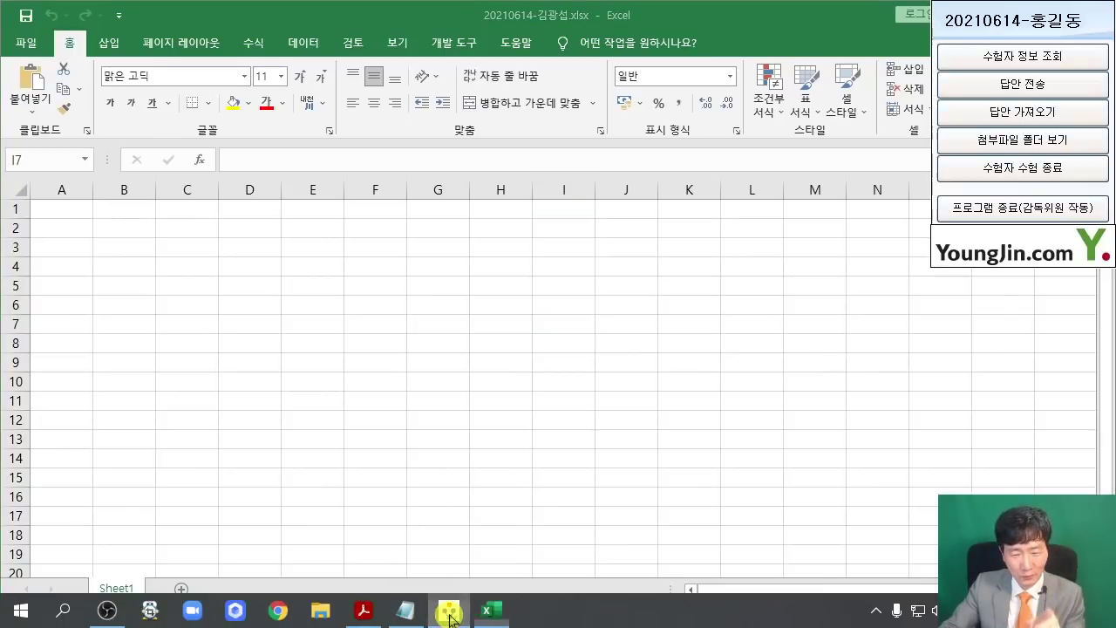
click(1045, 87)
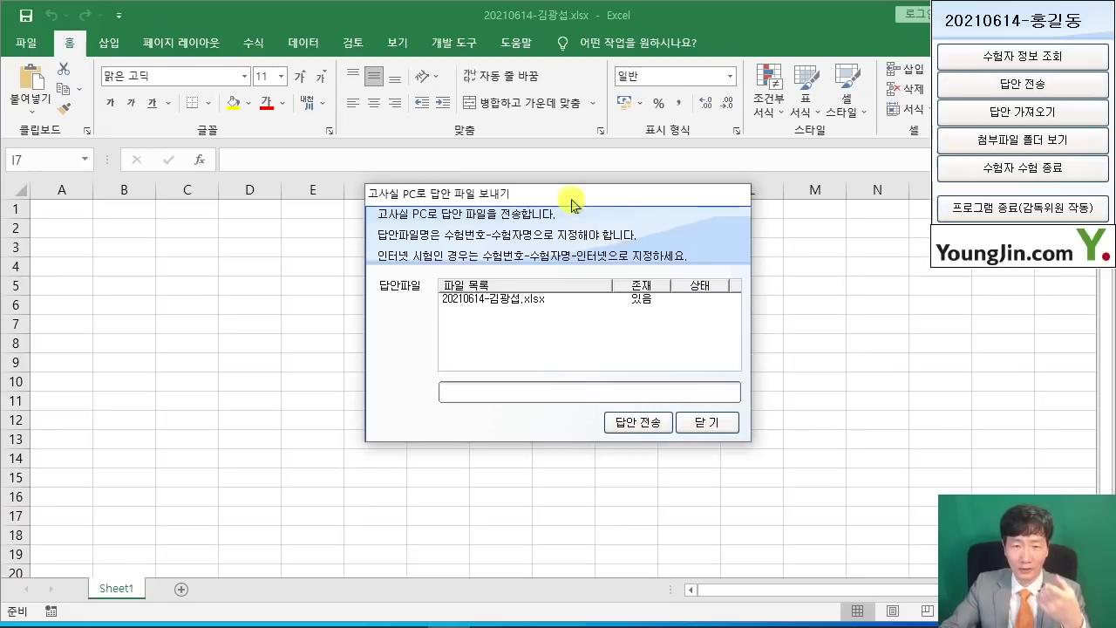
drag(571, 203, 927, 247)
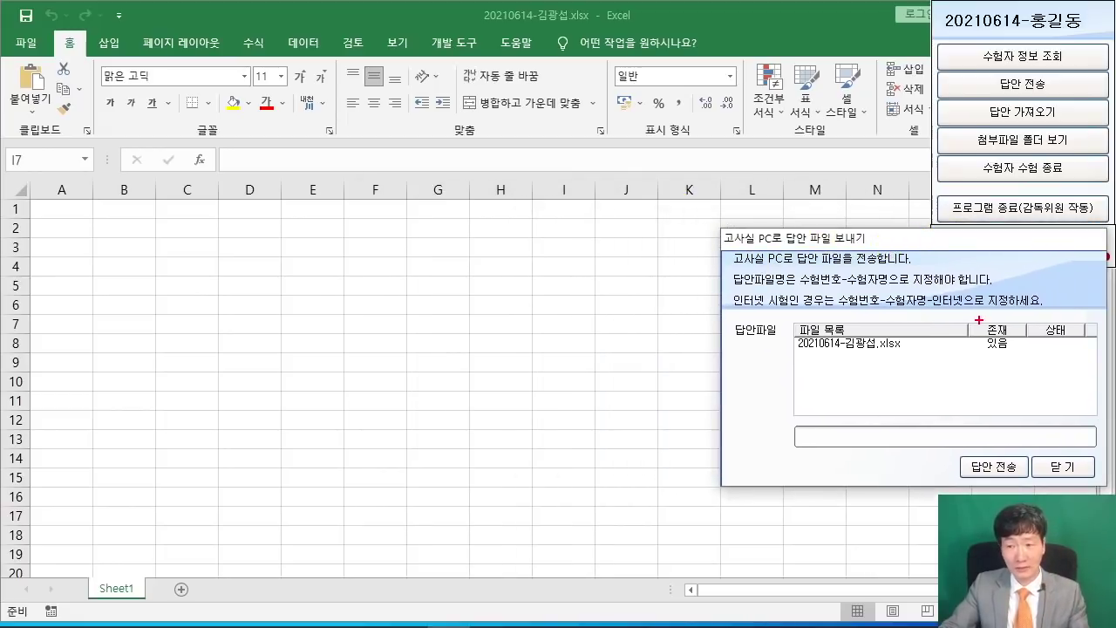
mouse_move(963, 314)
mouse_down()
mouse_move(985, 348)
mouse_move(1036, 367)
mouse_up()
drag(859, 402, 982, 362)
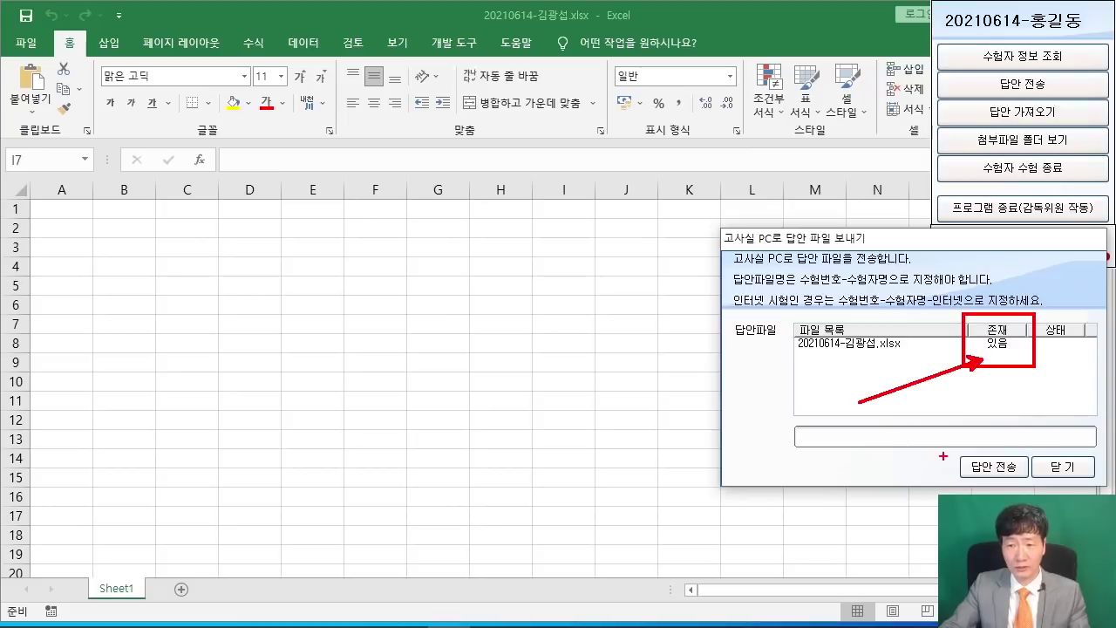
drag(945, 451, 1027, 498)
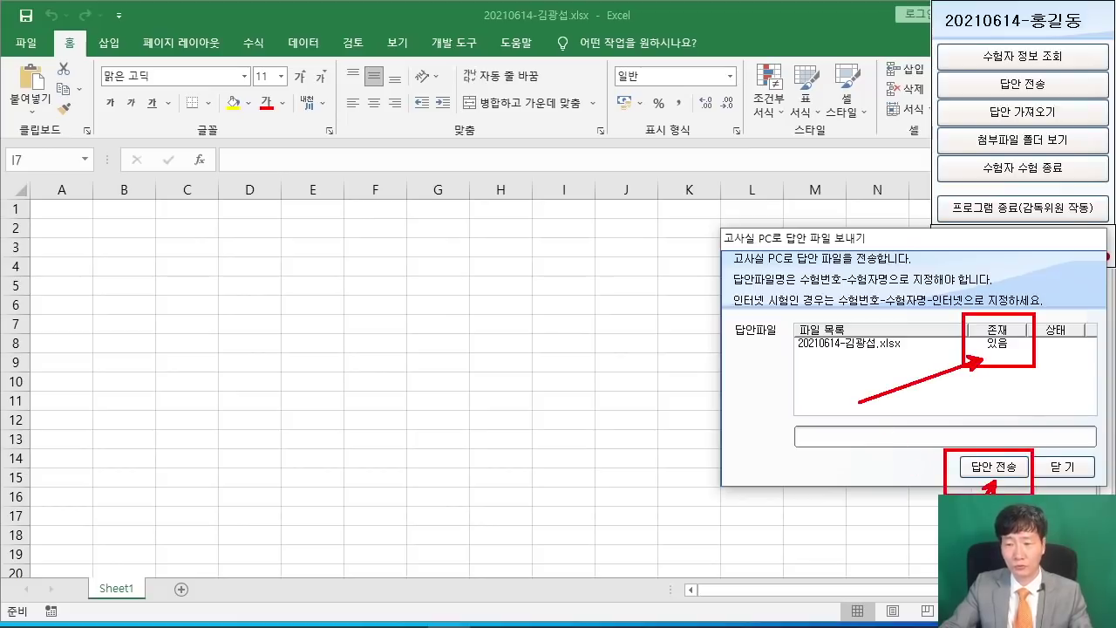
key(Escape)
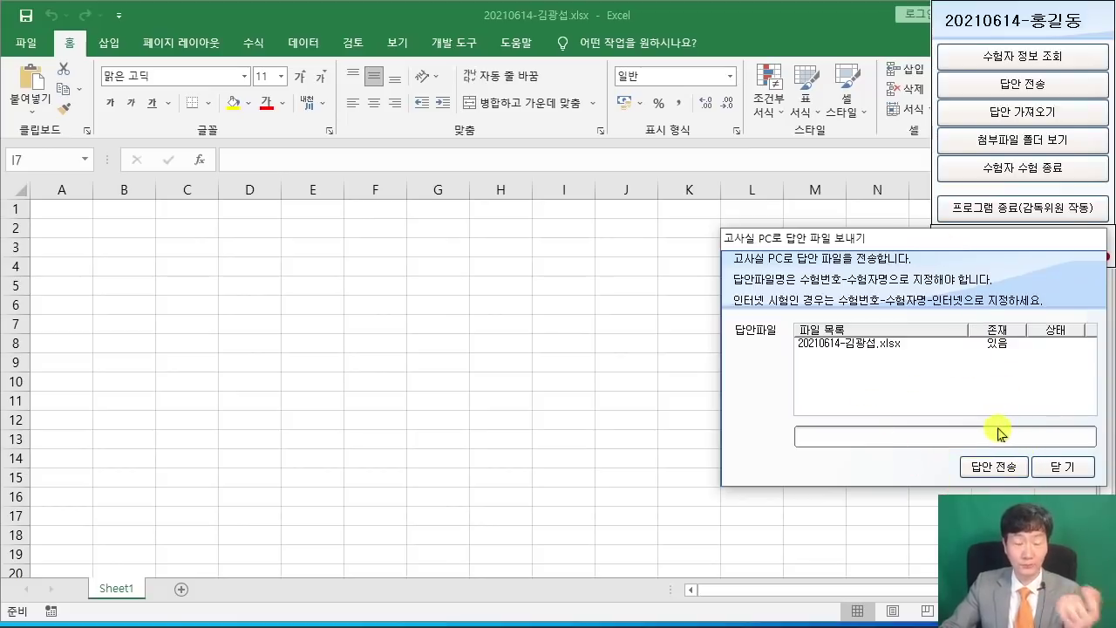
click(994, 467)
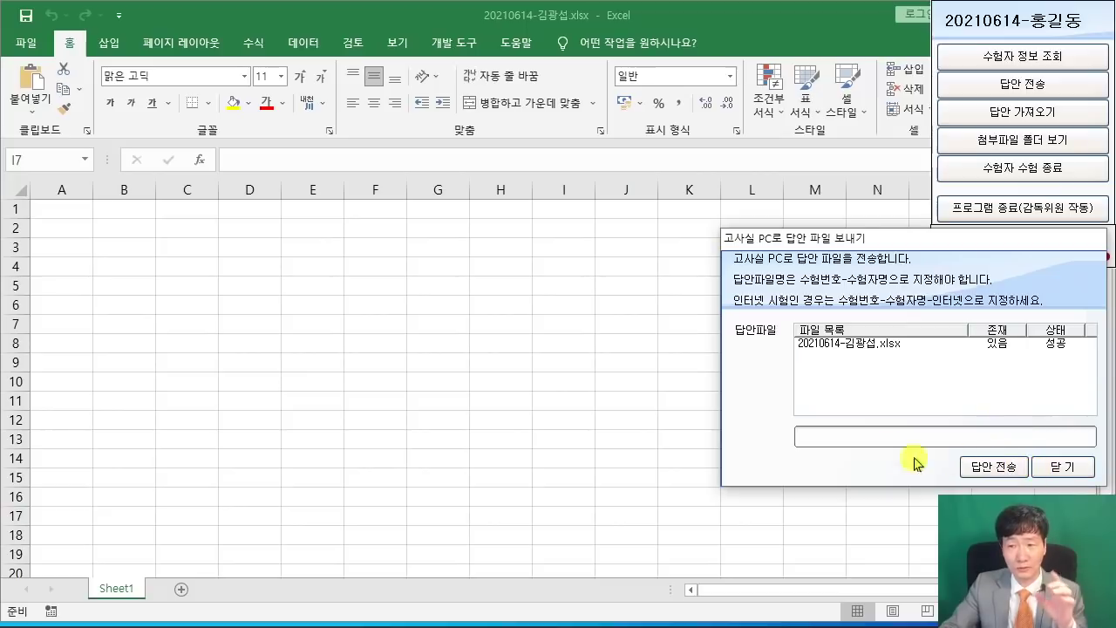
click(1066, 467)
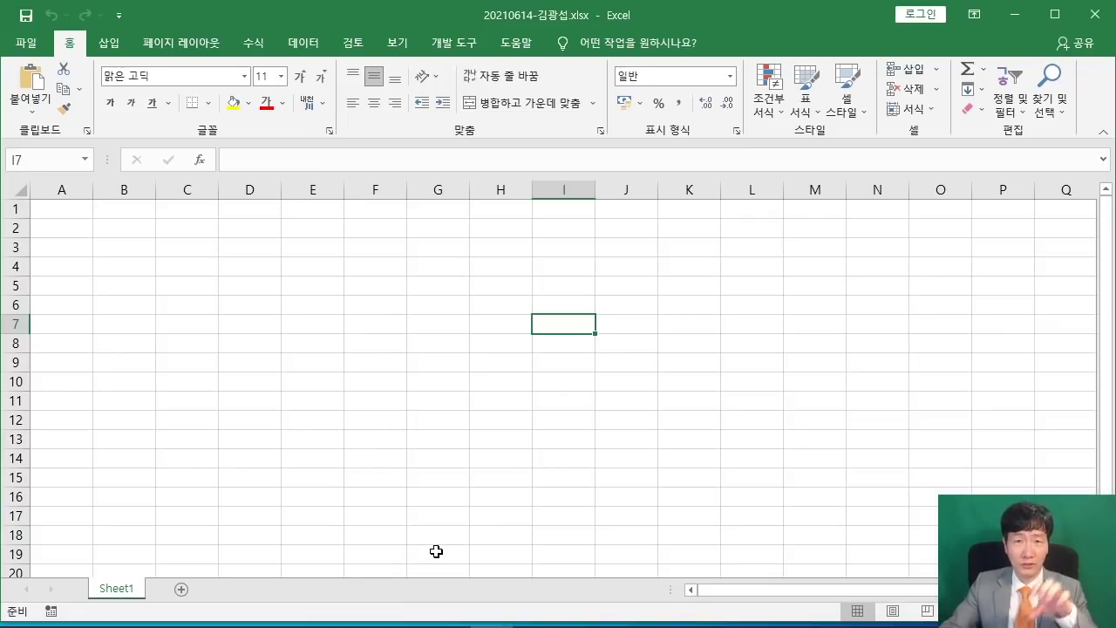
Add two new sheets, Sheet2 and Sheet3, to the workbook.
click(457, 425)
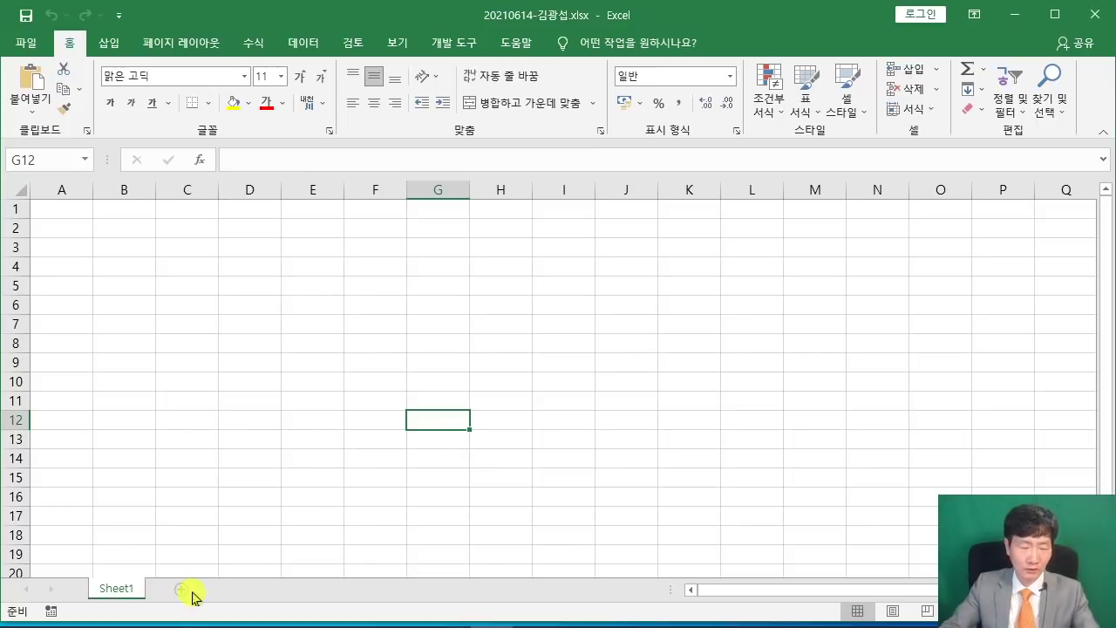
mouse_move(171, 572)
mouse_down()
mouse_move(186, 606)
mouse_move(263, 499)
mouse_up()
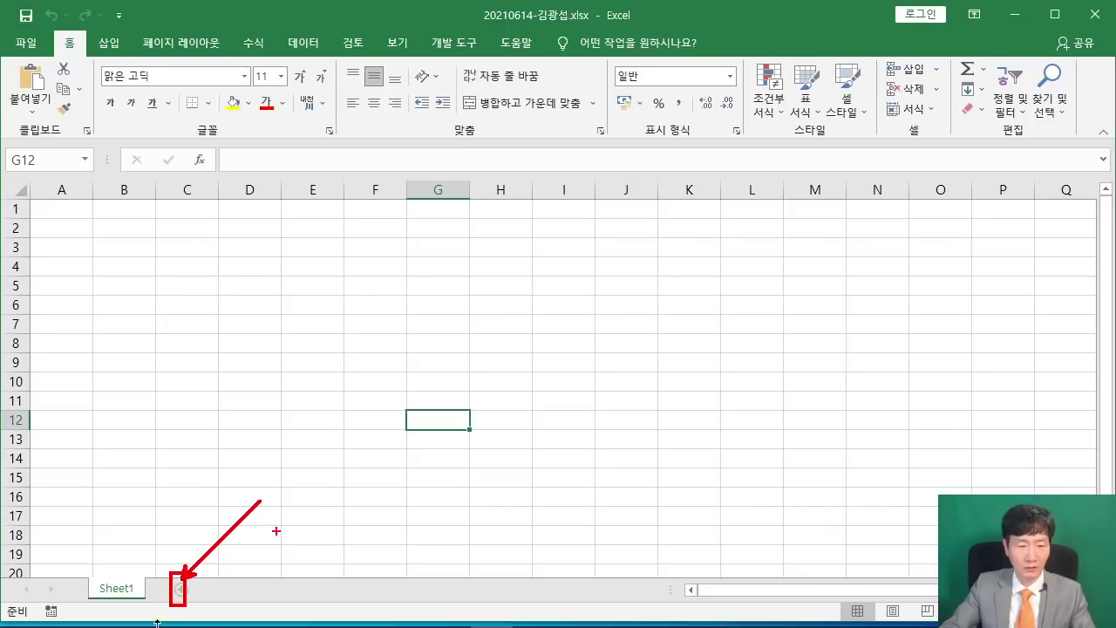
click(181, 589)
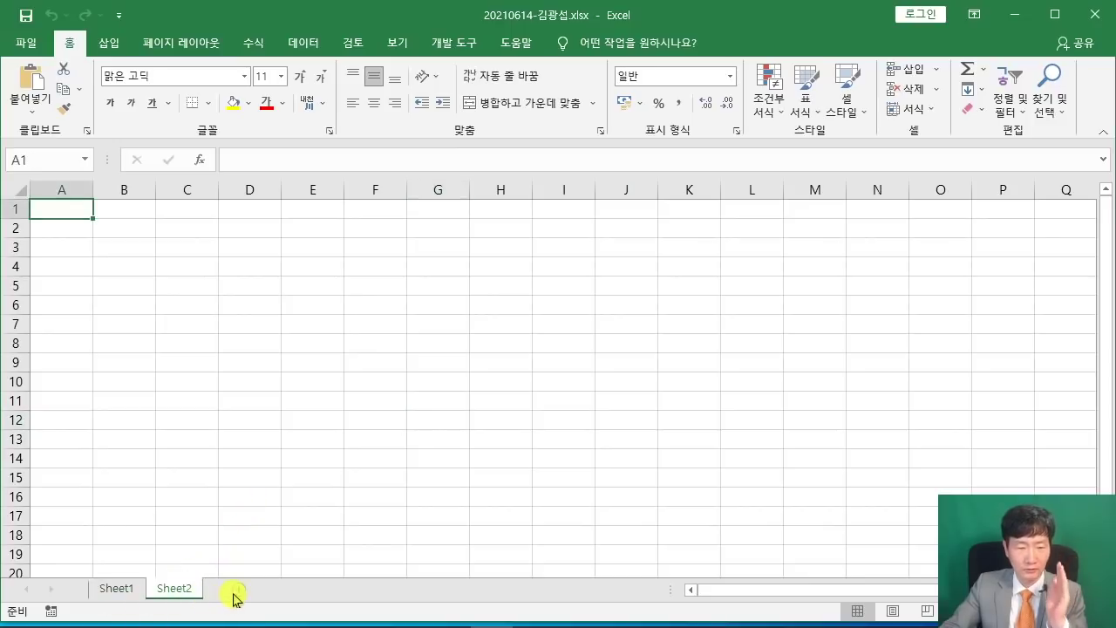
click(233, 591)
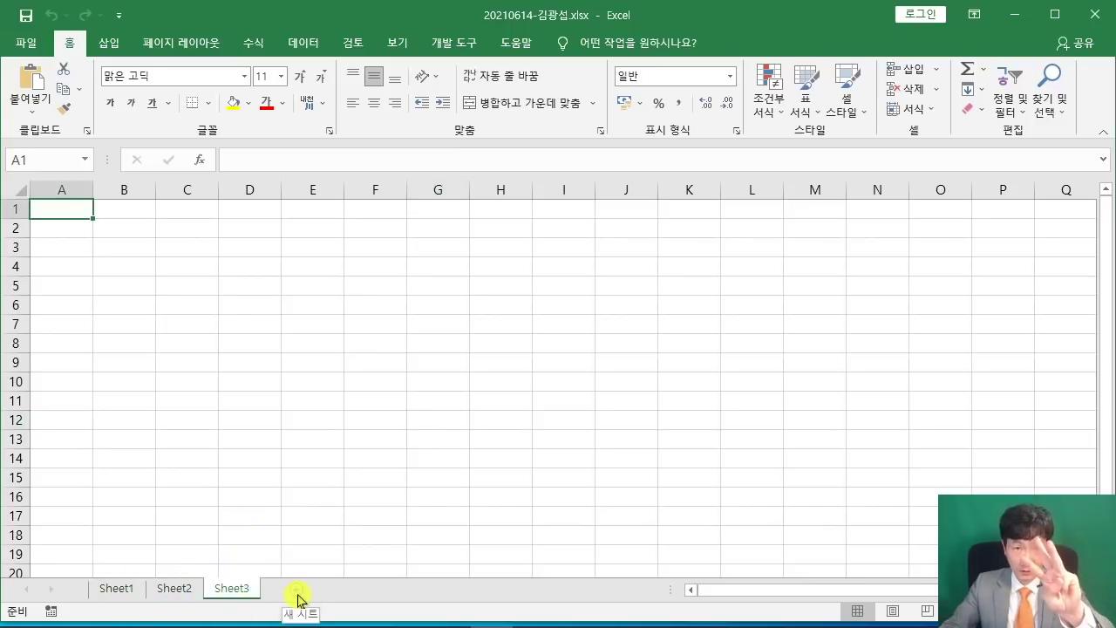
Group Sheet1 through Sheet3 by selecting Sheet1 and Shift-selecting Sheet3.
click(117, 589)
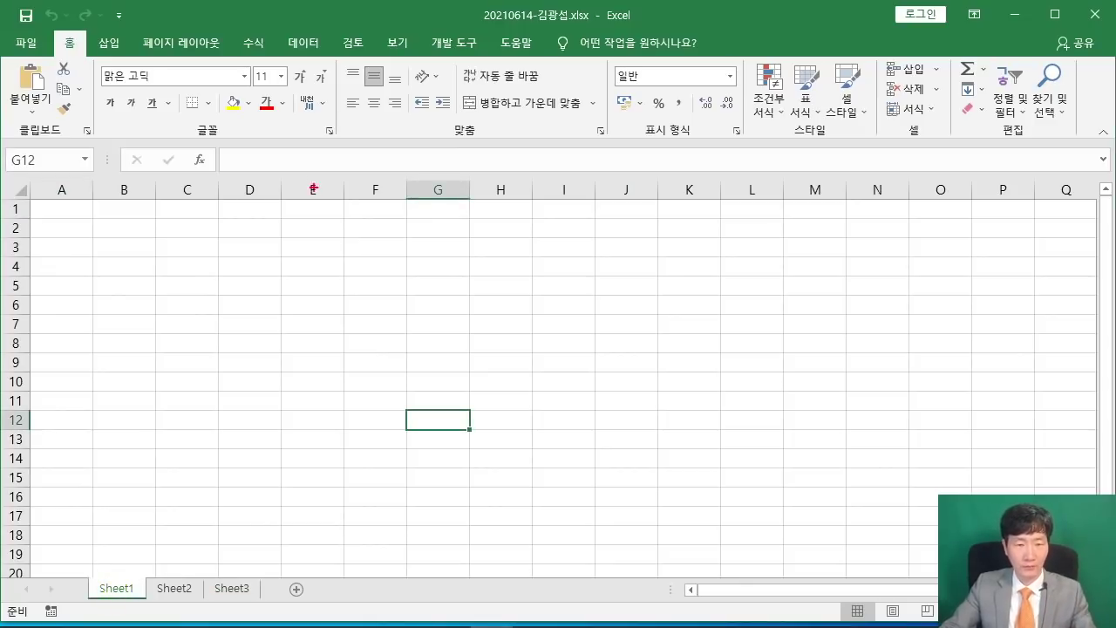
drag(311, 179, 585, 352)
drag(365, 258, 331, 309)
mouse_move(394, 244)
mouse_down()
mouse_move(417, 321)
mouse_move(442, 292)
mouse_up()
drag(447, 269, 462, 280)
mouse_move(483, 248)
mouse_down()
mouse_move(492, 272)
mouse_move(459, 294)
mouse_up()
drag(458, 282, 493, 283)
mouse_move(494, 302)
mouse_down()
mouse_move(530, 226)
mouse_move(539, 300)
mouse_up()
drag(405, 325, 558, 294)
drag(240, 359, 362, 410)
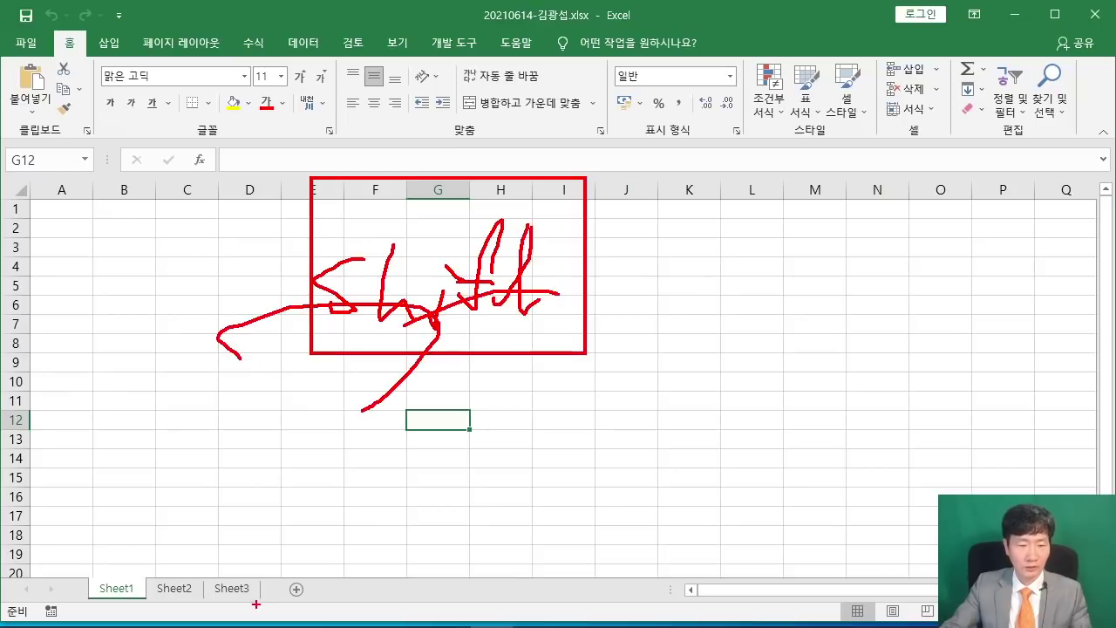
mouse_move(201, 572)
mouse_down()
mouse_move(279, 608)
mouse_move(296, 486)
mouse_up()
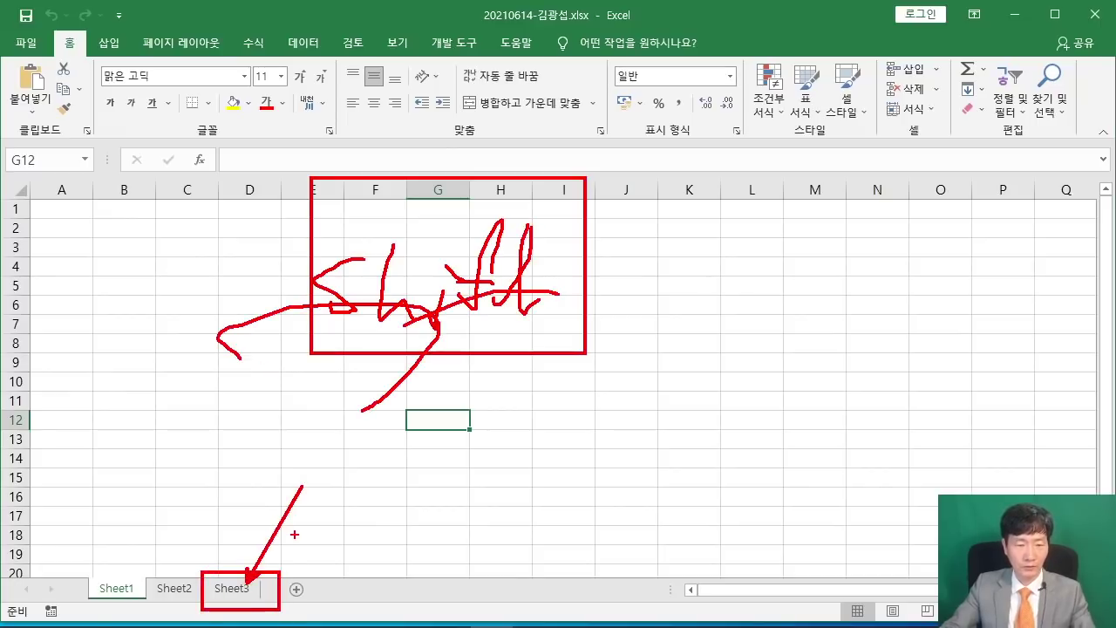
key(Escape)
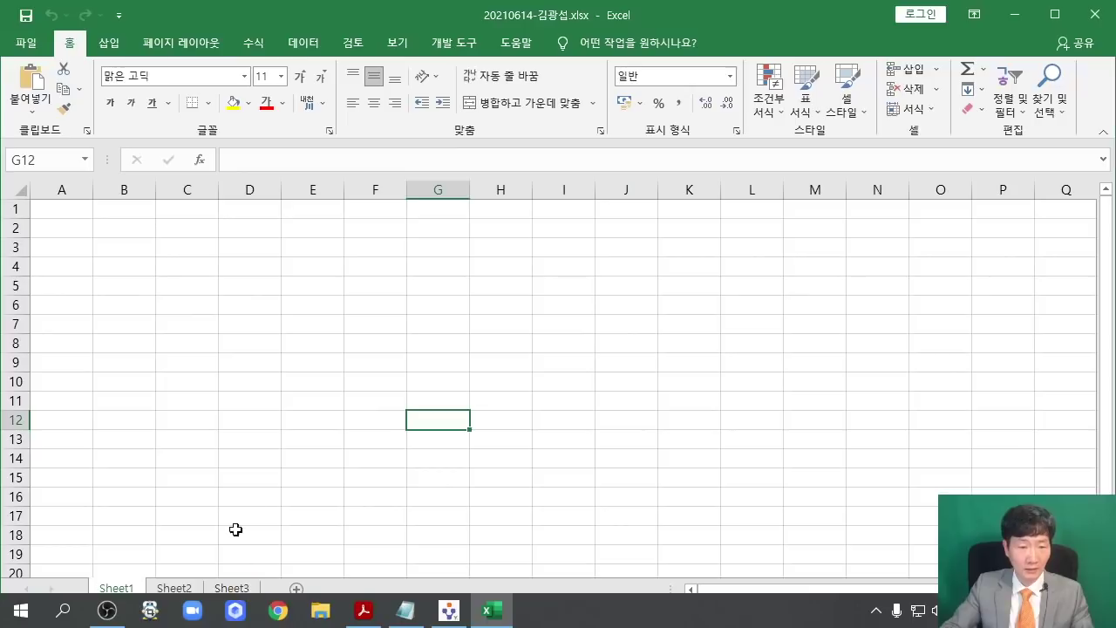
shift+click(243, 592)
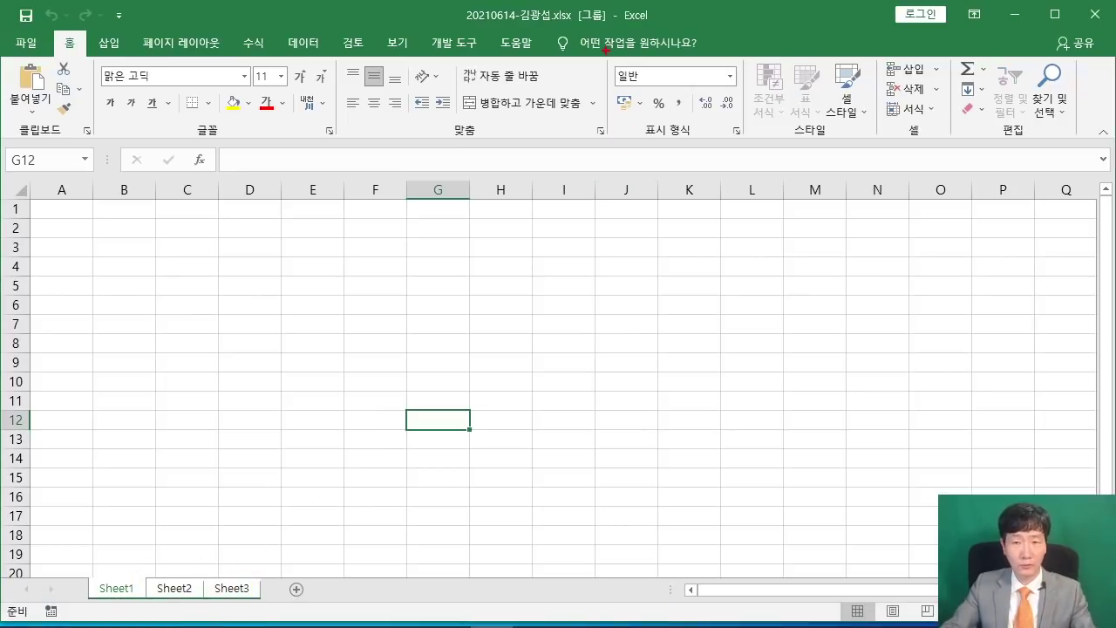
mouse_move(565, 3)
mouse_down()
mouse_move(619, 31)
mouse_move(698, 185)
mouse_up()
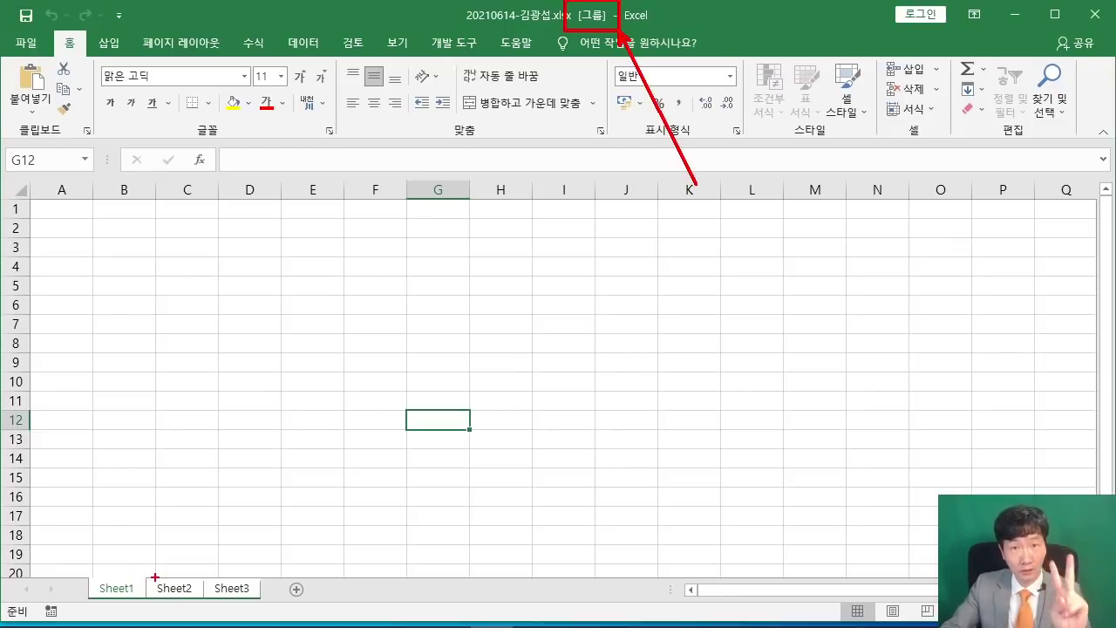
mouse_move(272, 608)
mouse_down()
mouse_move(70, 604)
mouse_move(272, 608)
mouse_up()
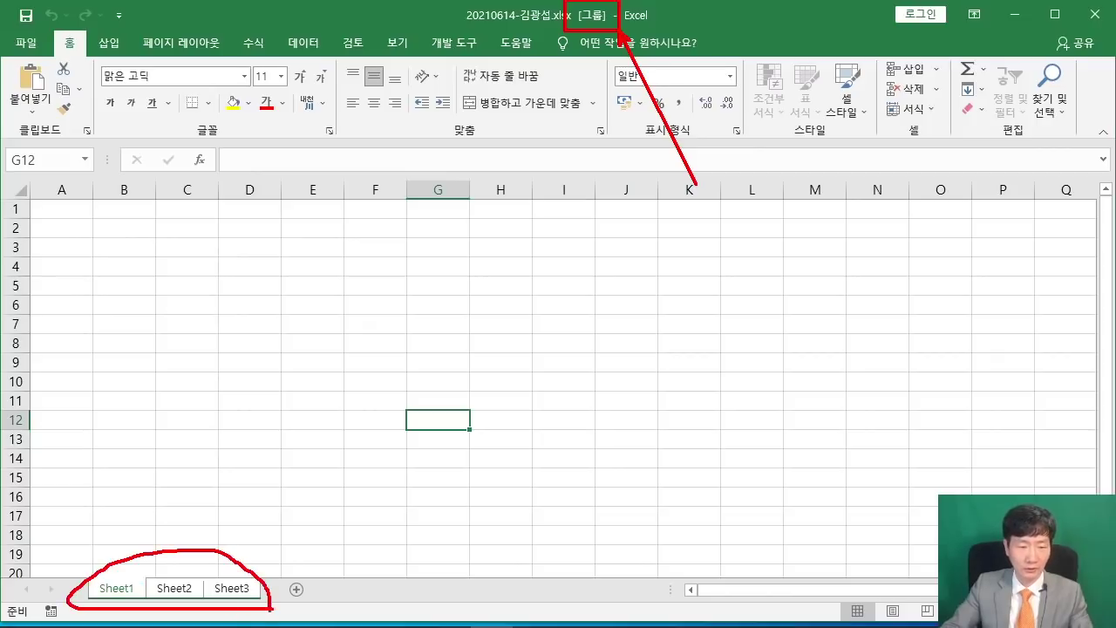
key(Escape)
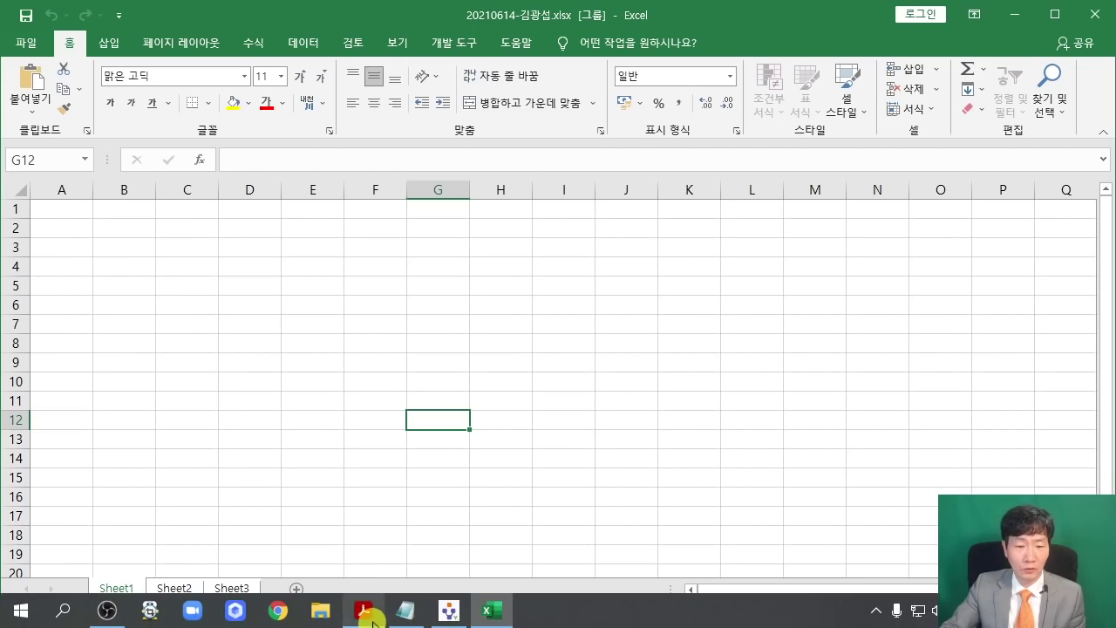
Highlight the PDF rules on column A width 1 and sheet names 제1작업–제4작업, then minimize it.
click(363, 620)
scroll(495, 401, down, 5)
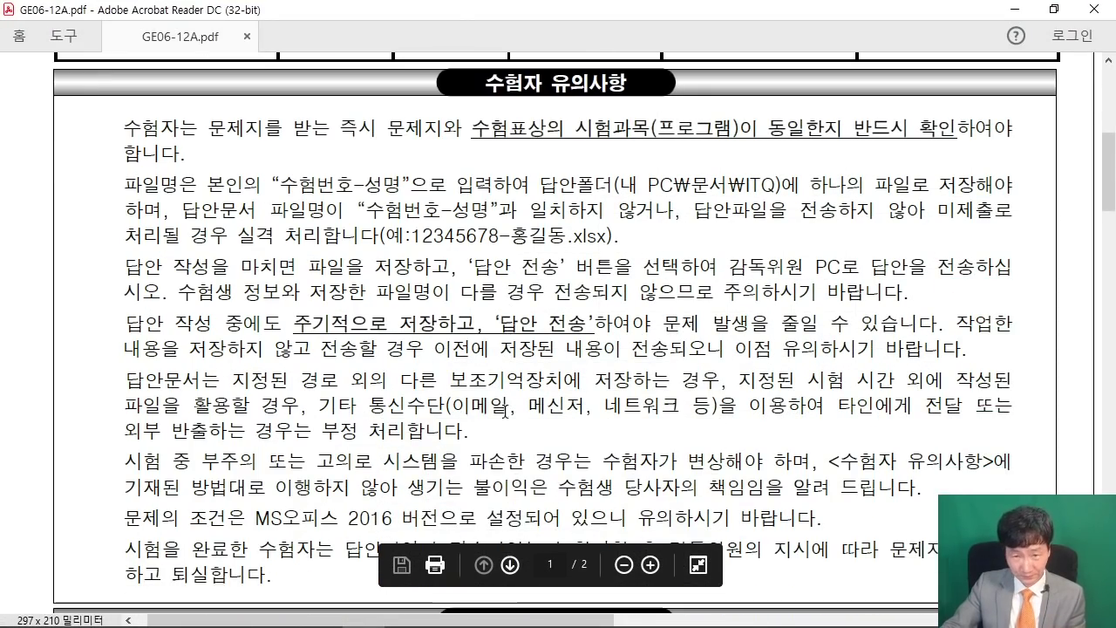
scroll(510, 388, down, 5)
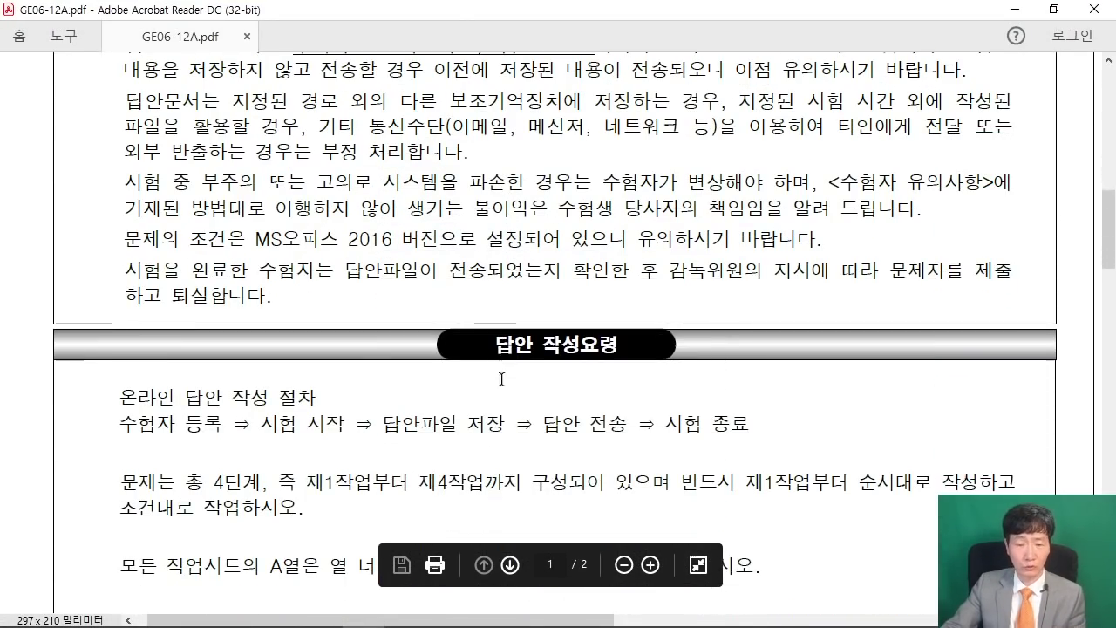
scroll(503, 376, down, 2)
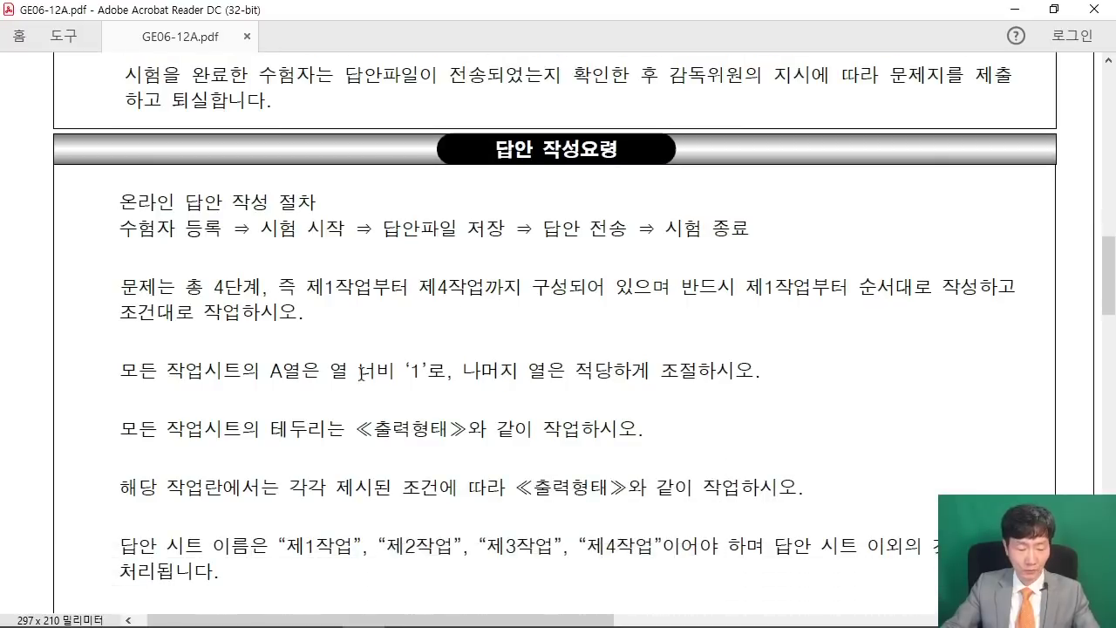
drag(113, 349, 469, 389)
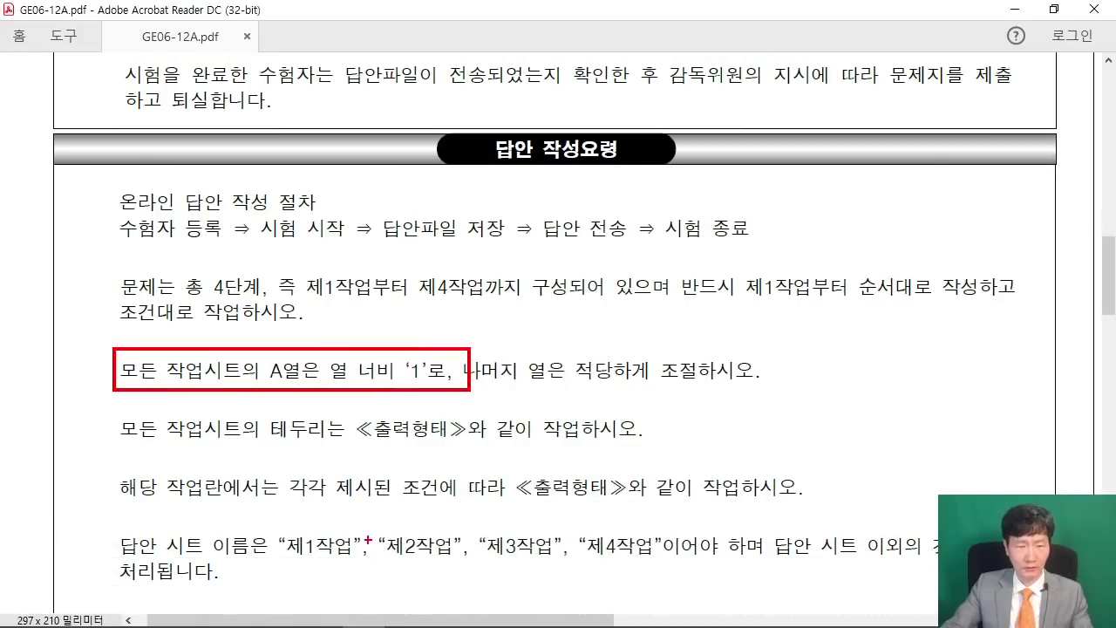
mouse_move(268, 526)
mouse_down()
mouse_move(443, 569)
mouse_move(658, 569)
mouse_up()
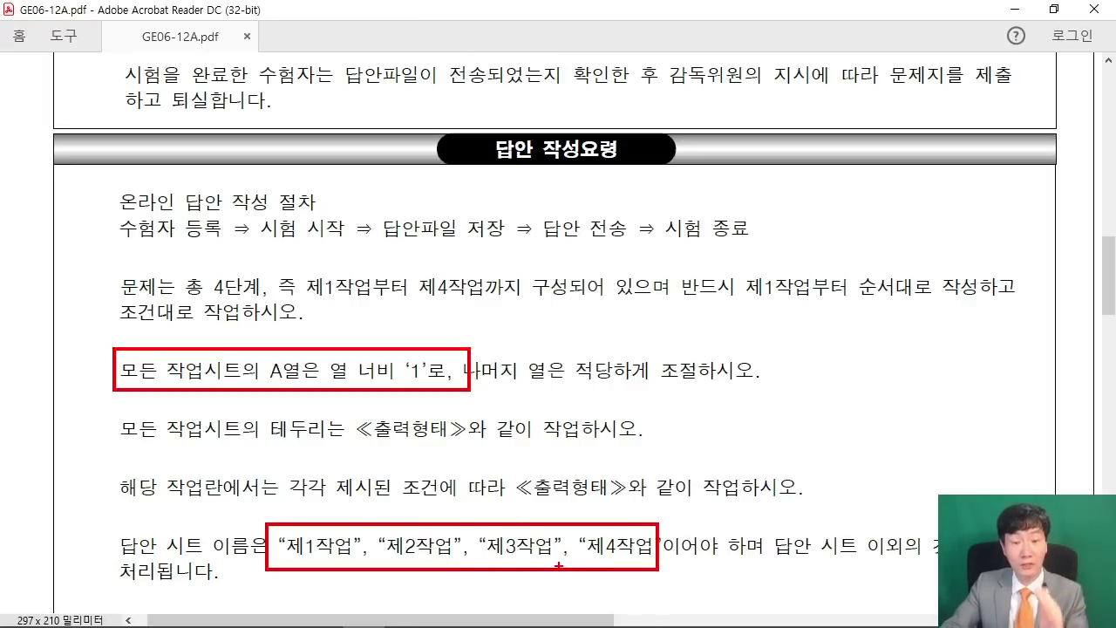
key(Escape)
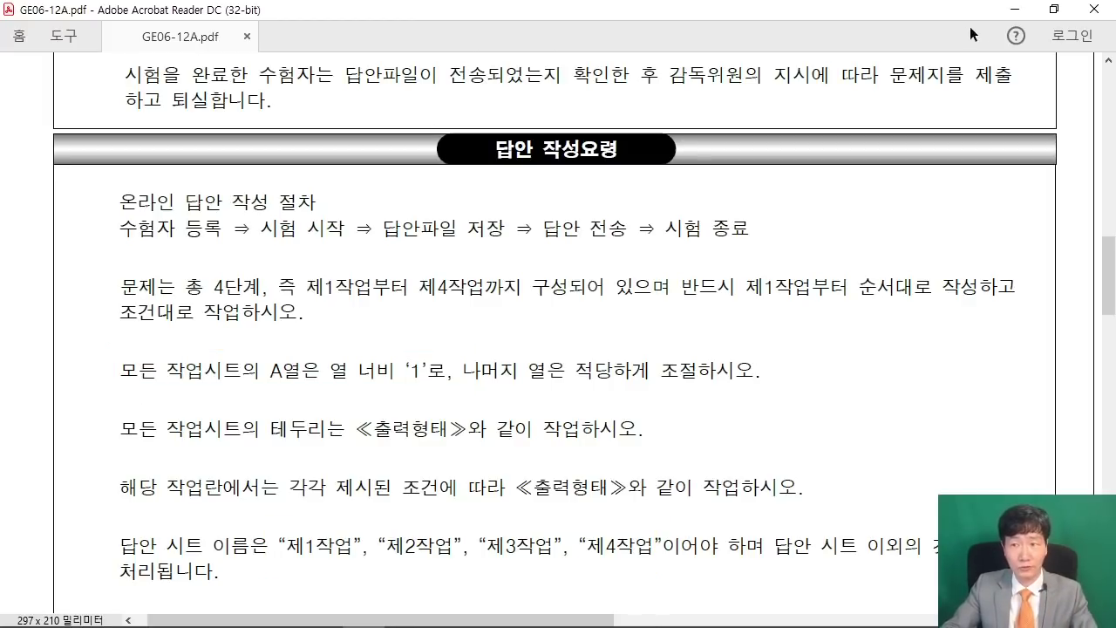
click(1014, 9)
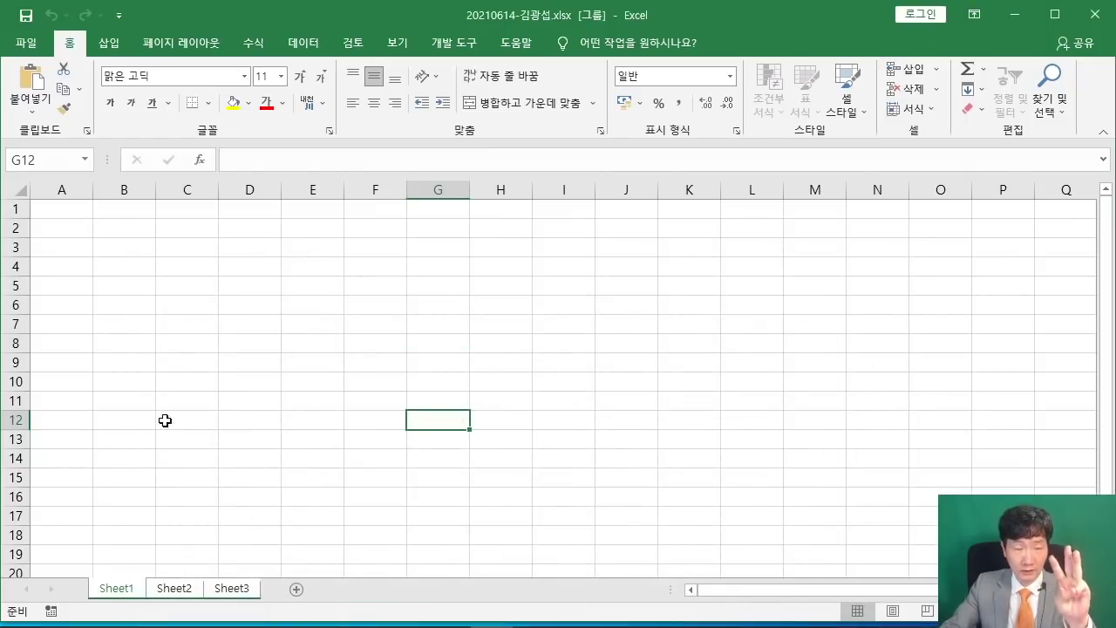
Set column A's 열 너비 to 1 on the grouped sheets.
right_click(60, 188)
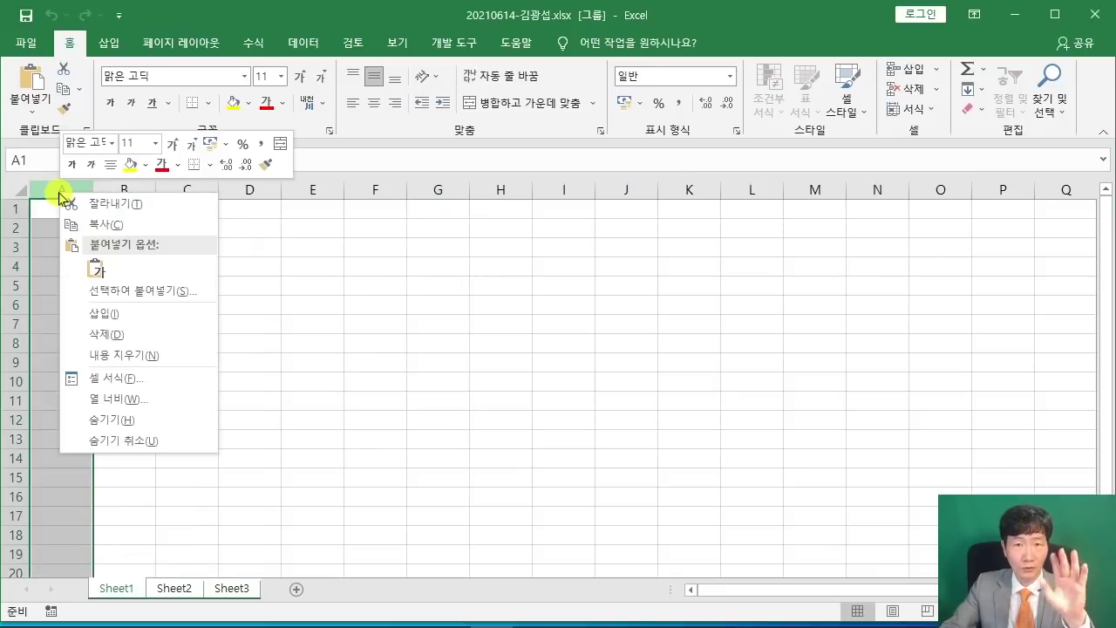
click(145, 401)
drag(132, 388, 510, 166)
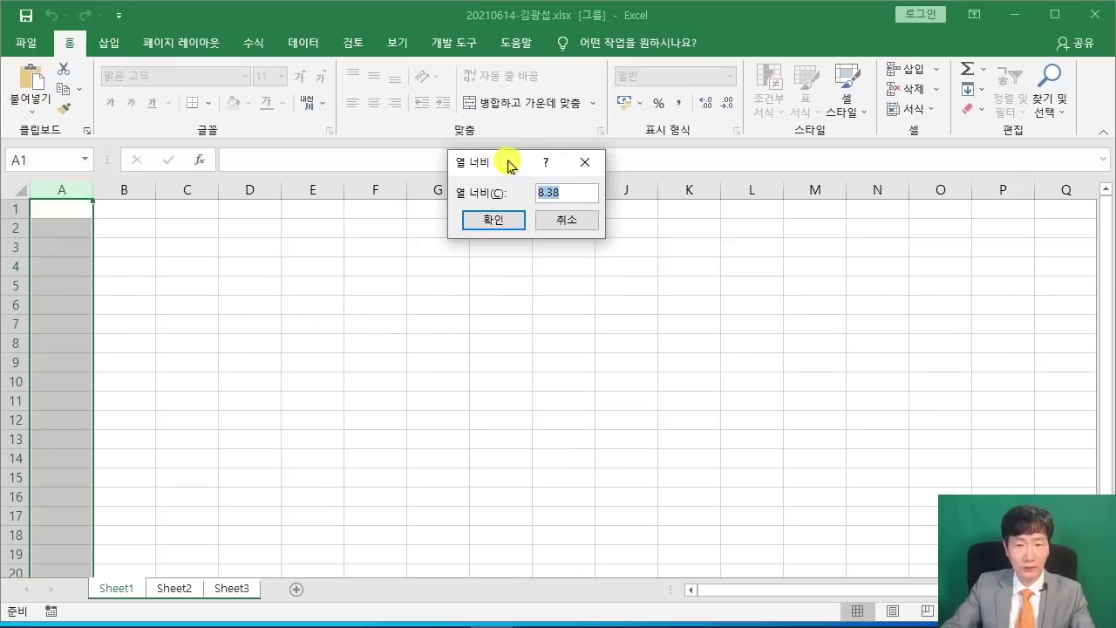
text(1)
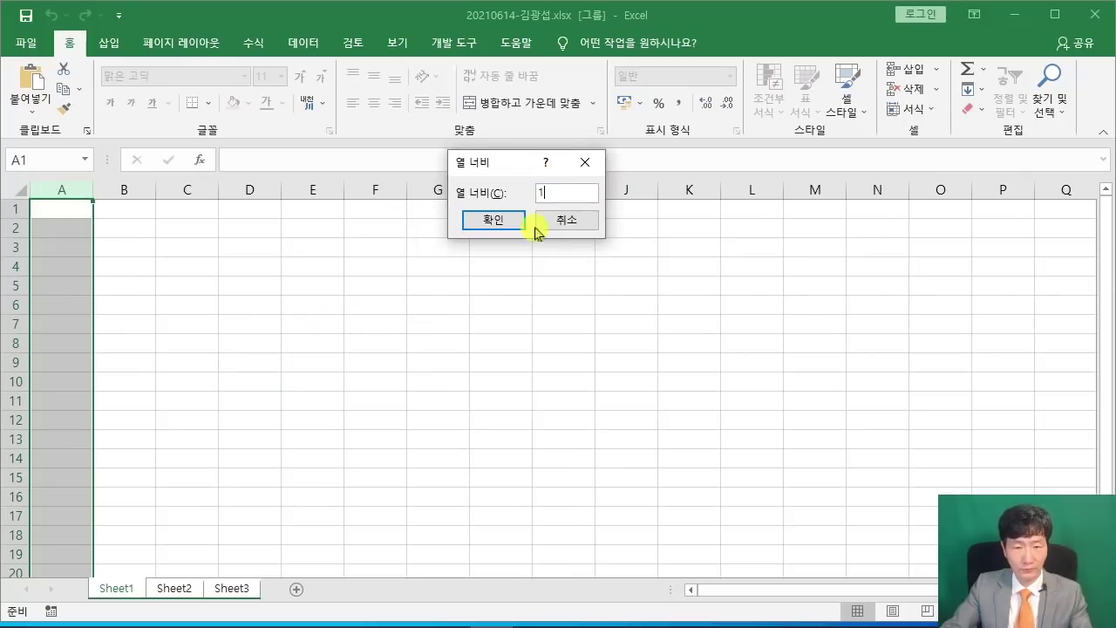
click(506, 226)
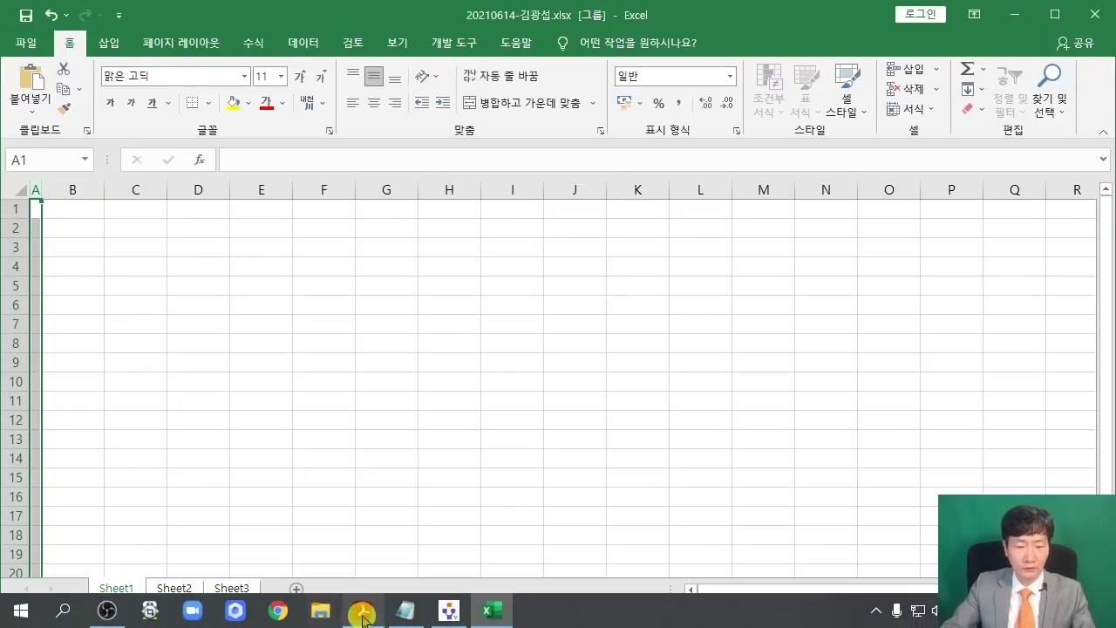
Scroll the exam PDF to the 하나상가 신규 임대관리현황 table and highlight the 굴림 font condition.
click(364, 617)
scroll(419, 413, down, 3)
scroll(509, 387, up, 1)
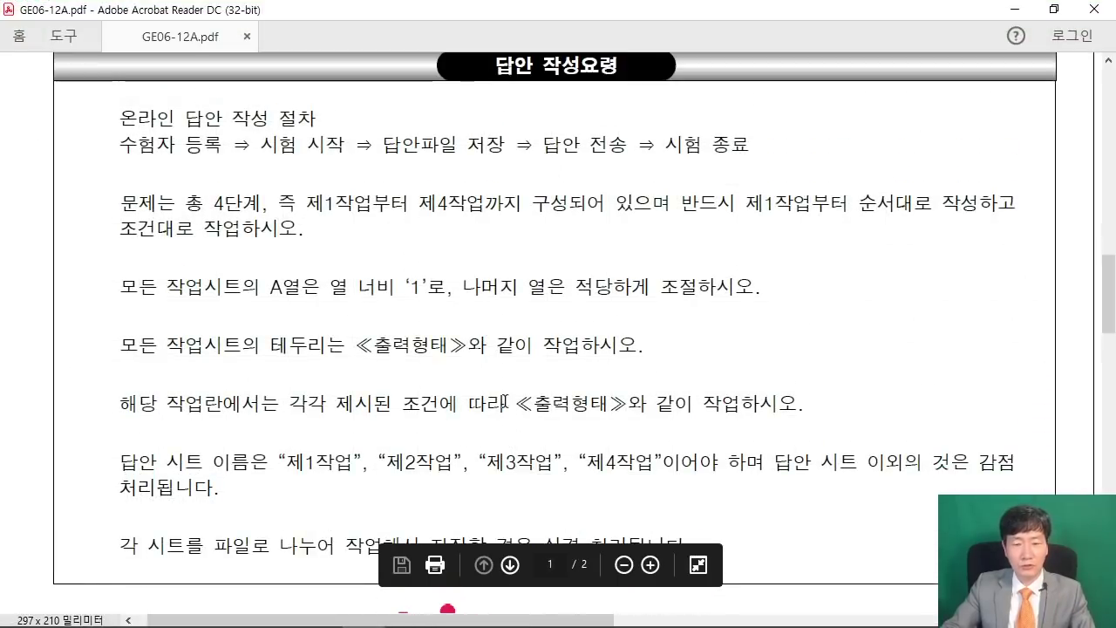
drag(518, 619, 954, 620)
scroll(763, 297, up, 6)
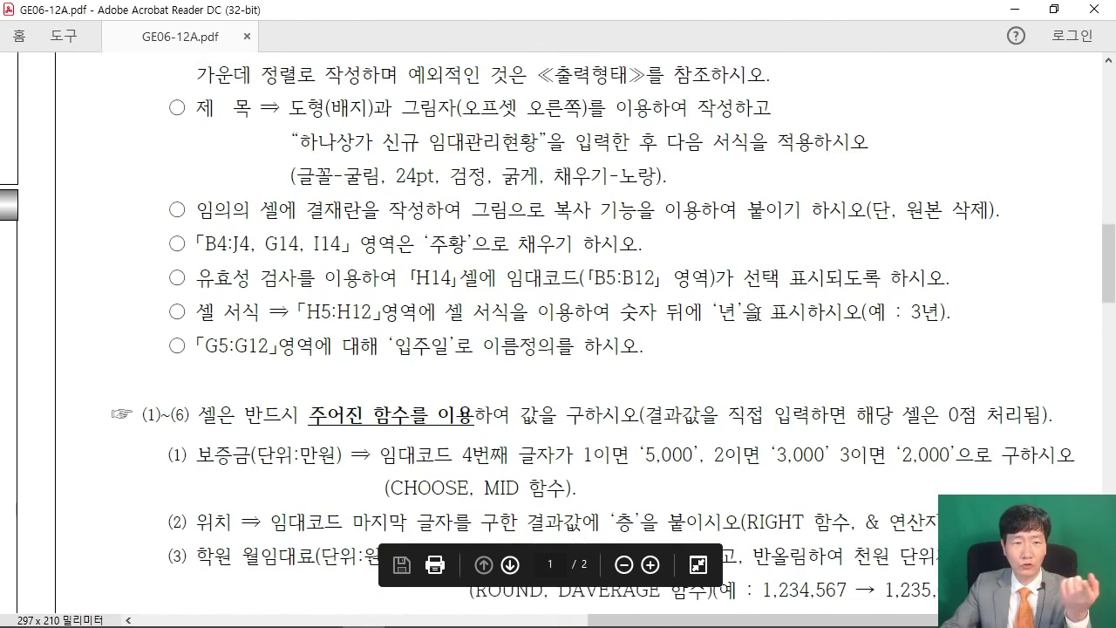
scroll(750, 311, up, 8)
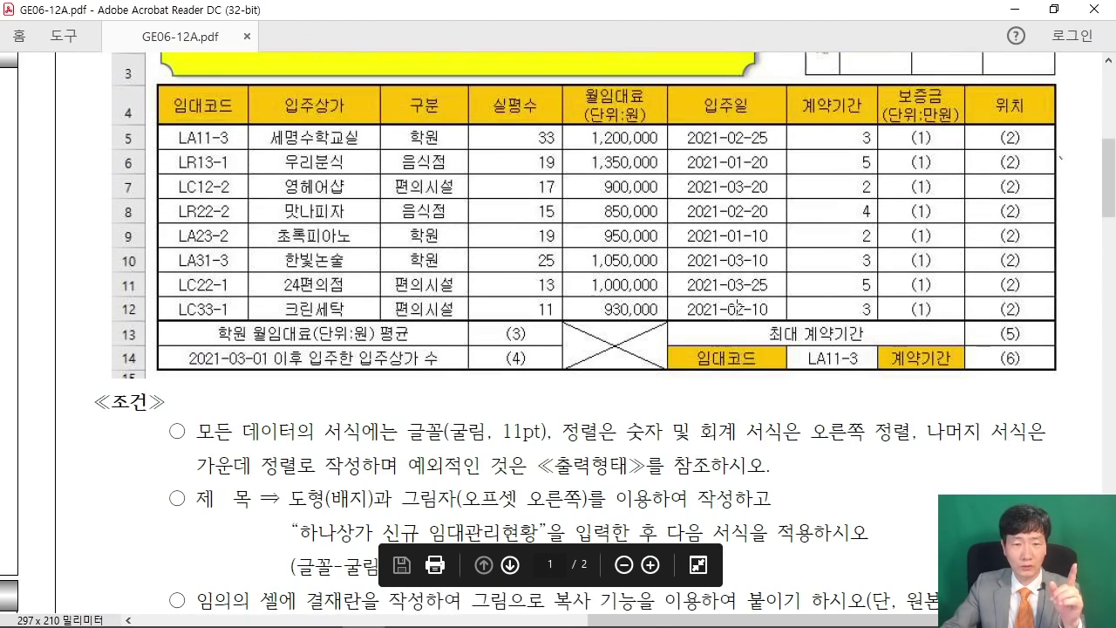
scroll(713, 305, up, 2)
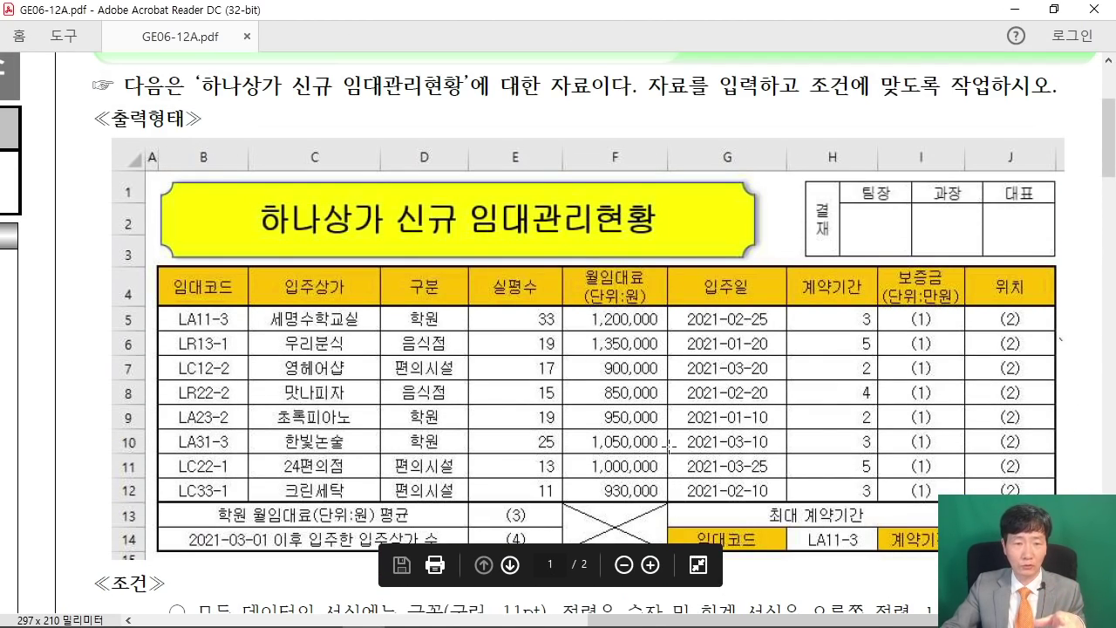
scroll(669, 443, down, 1)
scroll(669, 445, down, 3)
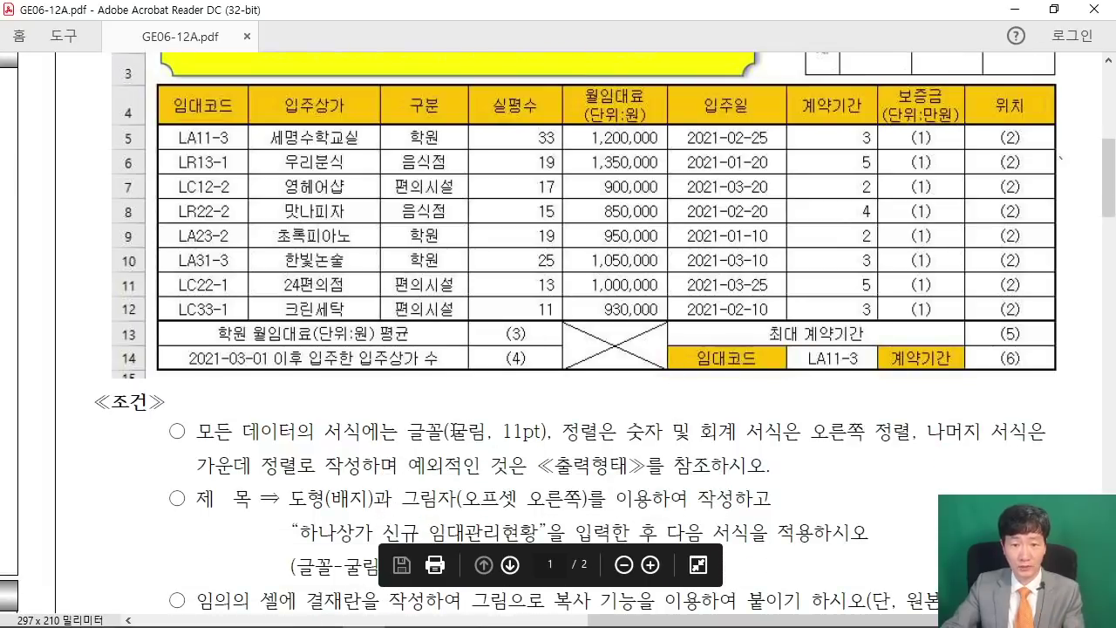
drag(450, 431, 485, 433)
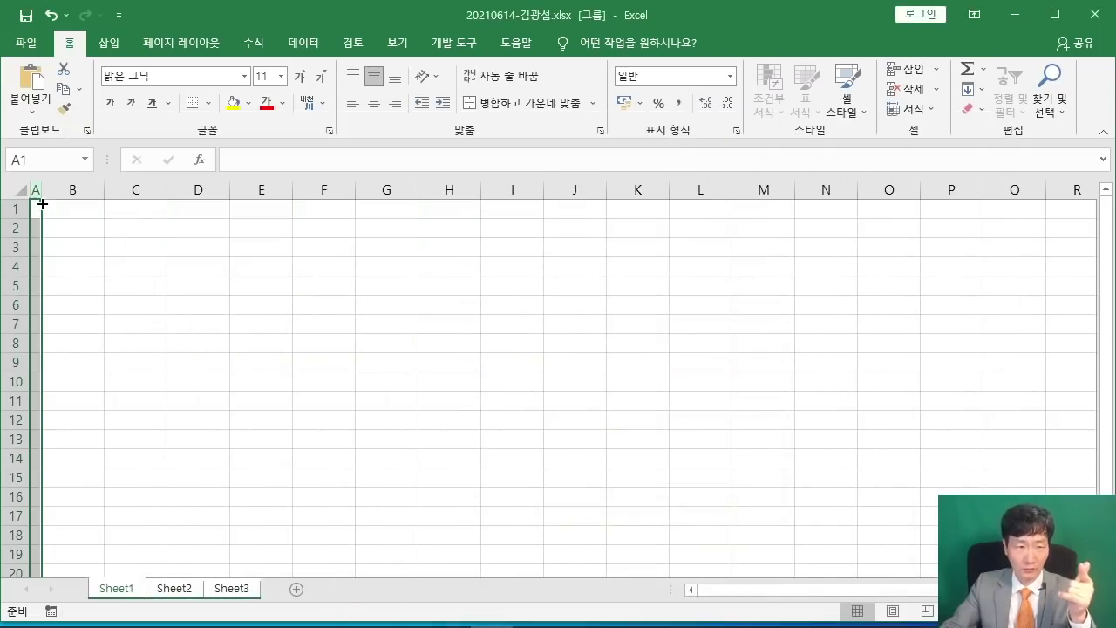
Select the whole sheet and change its font from 맑은 고딕 to 굴림.
click(12, 190)
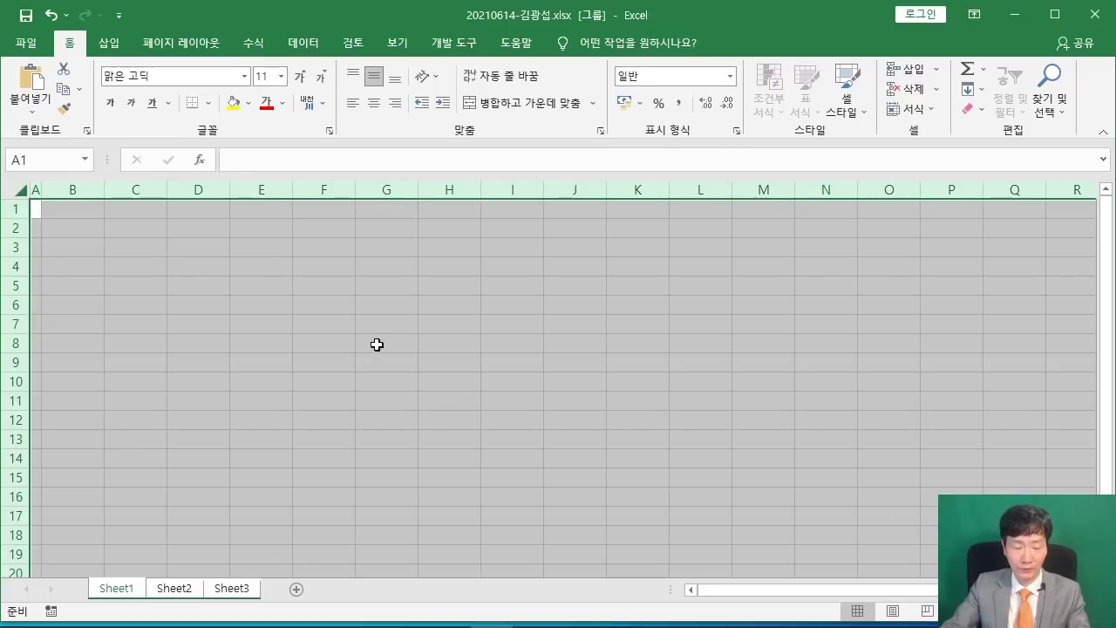
mouse_move(93, 61)
mouse_down()
mouse_move(195, 88)
mouse_move(275, 237)
mouse_up()
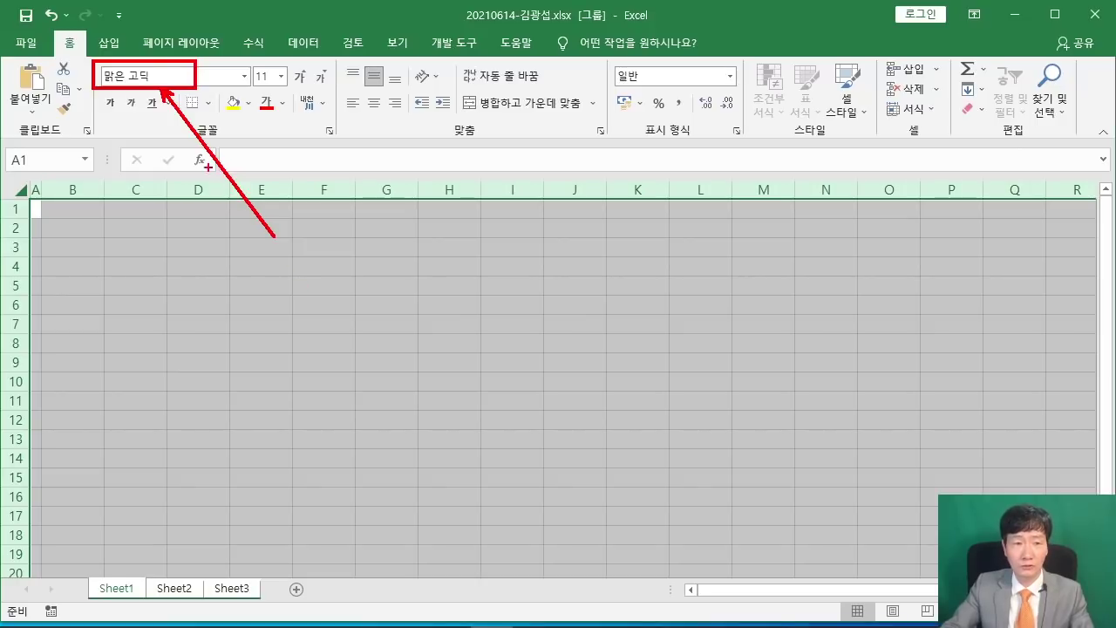
click(199, 79)
text(ㄱ)
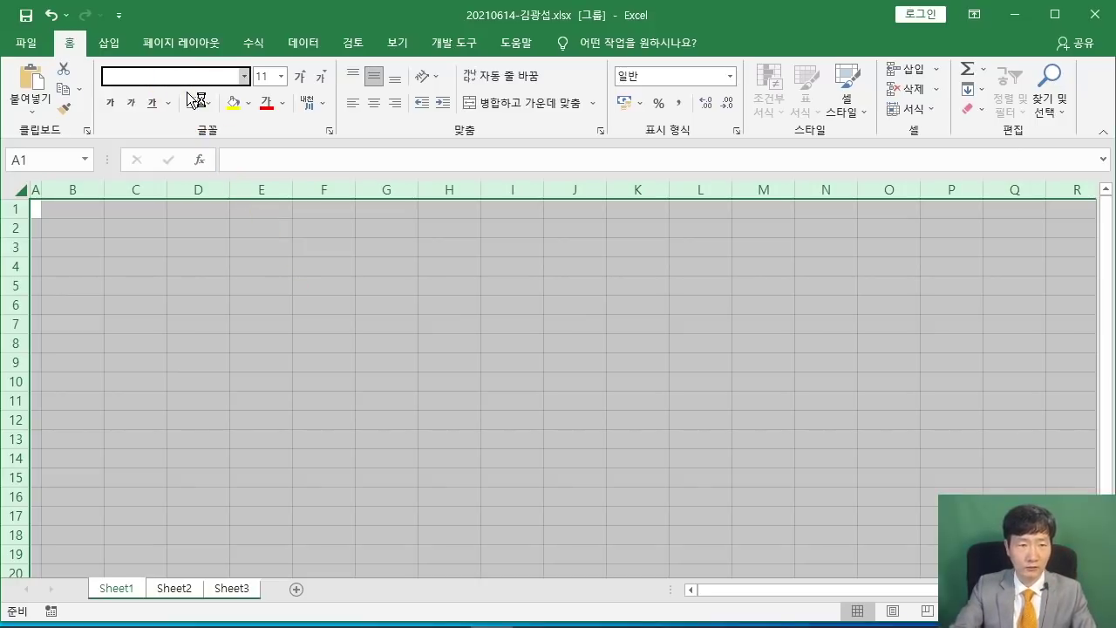
key(Return)
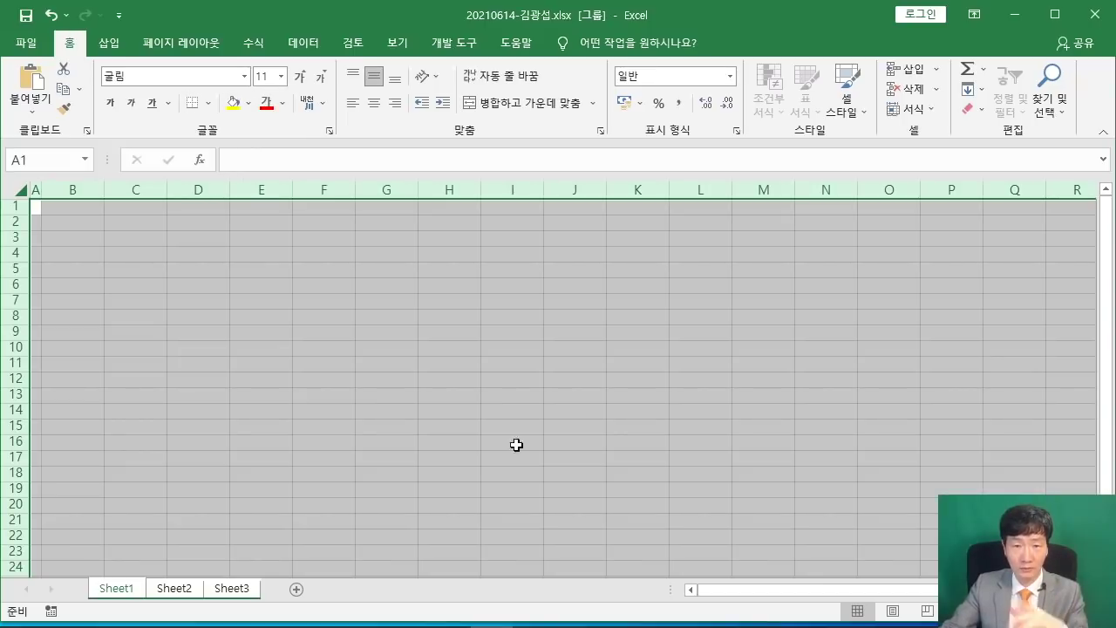
click(636, 344)
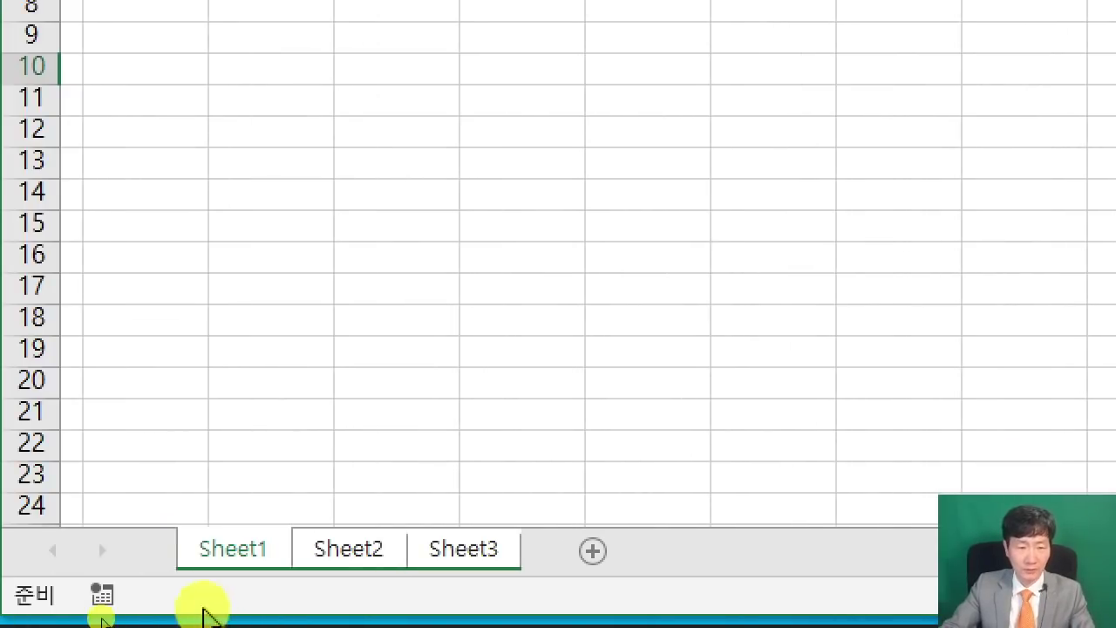
Rename Sheet1 to 제1작업 and Sheet2 to 제2작업.
double_click(219, 551)
text(제1)
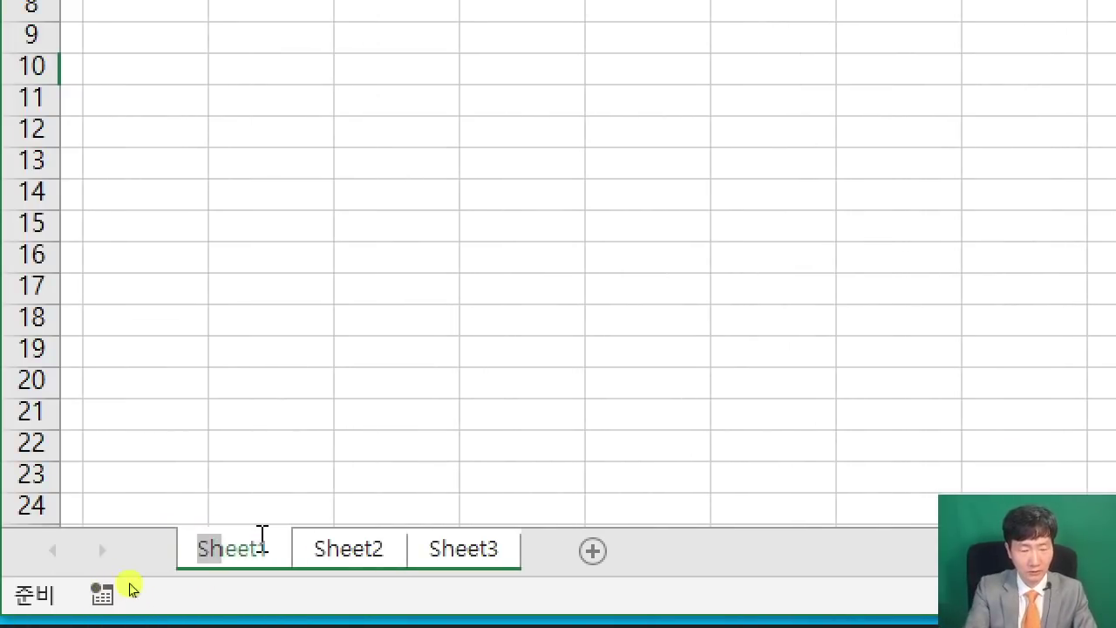
text(작업)
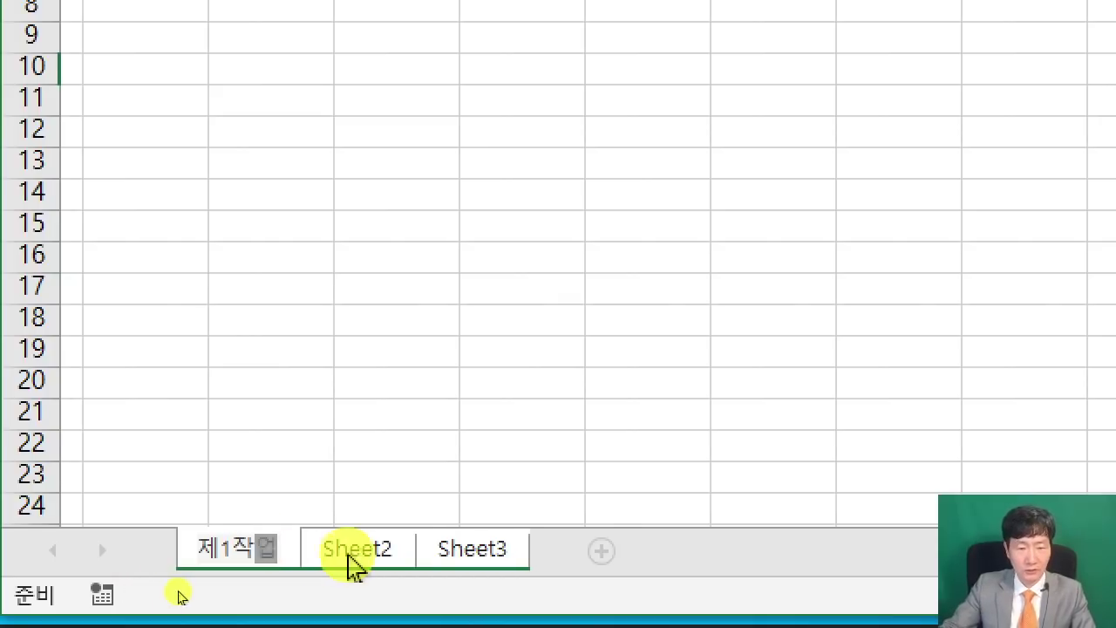
click(377, 562)
double_click(377, 562)
text(제3)
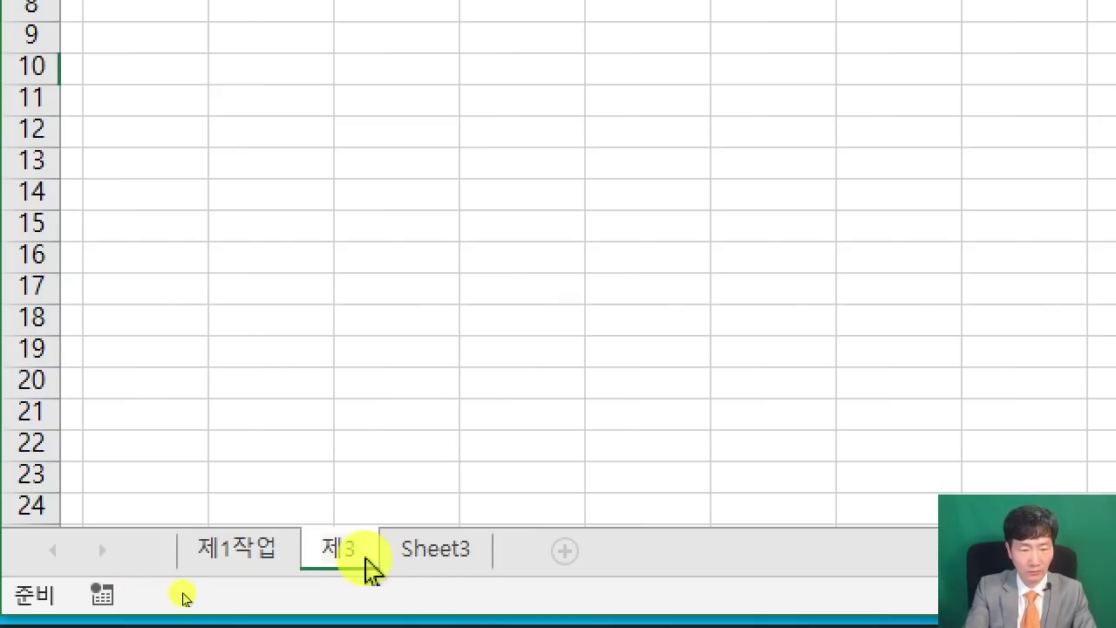
key(BackSpace)
text(2작업)
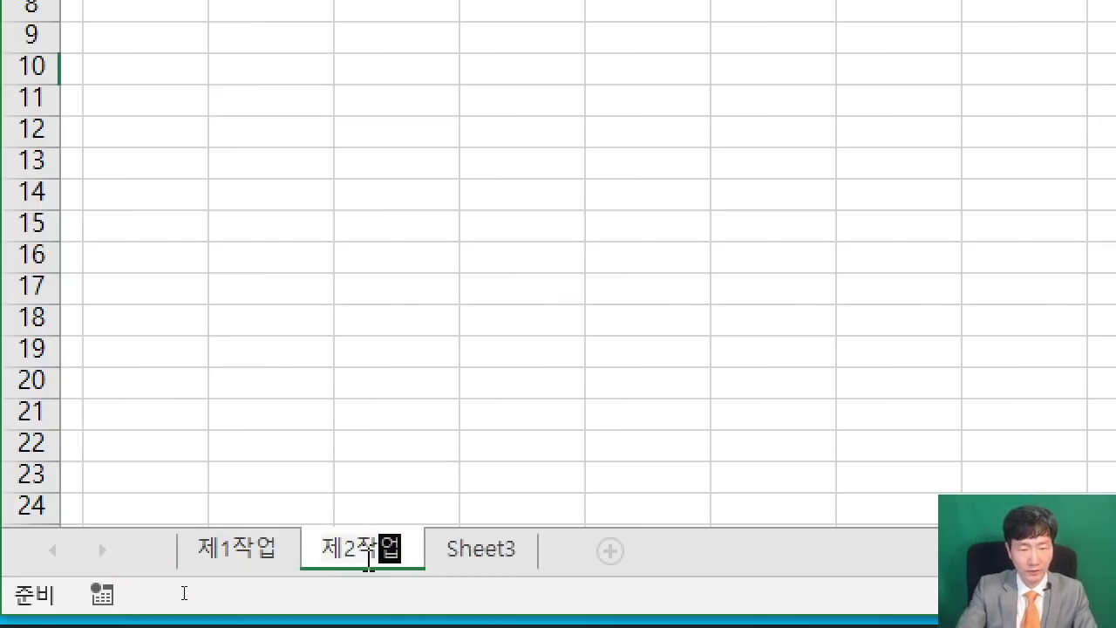
Rename Sheet3 to 제3작업 and return to the 제1작업 sheet.
double_click(478, 551)
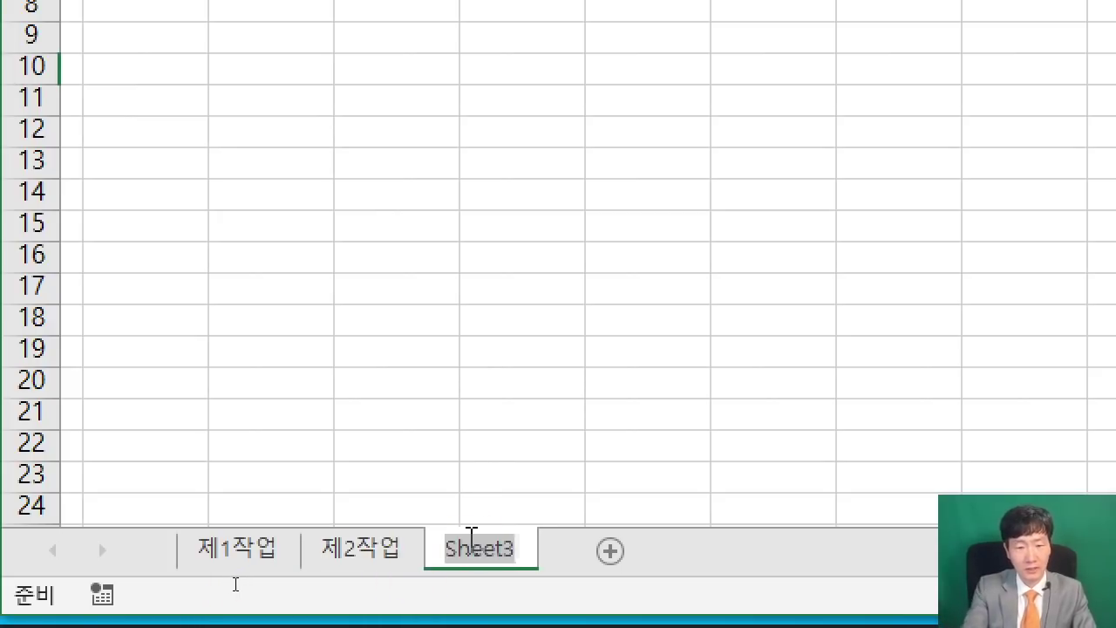
text(제3)
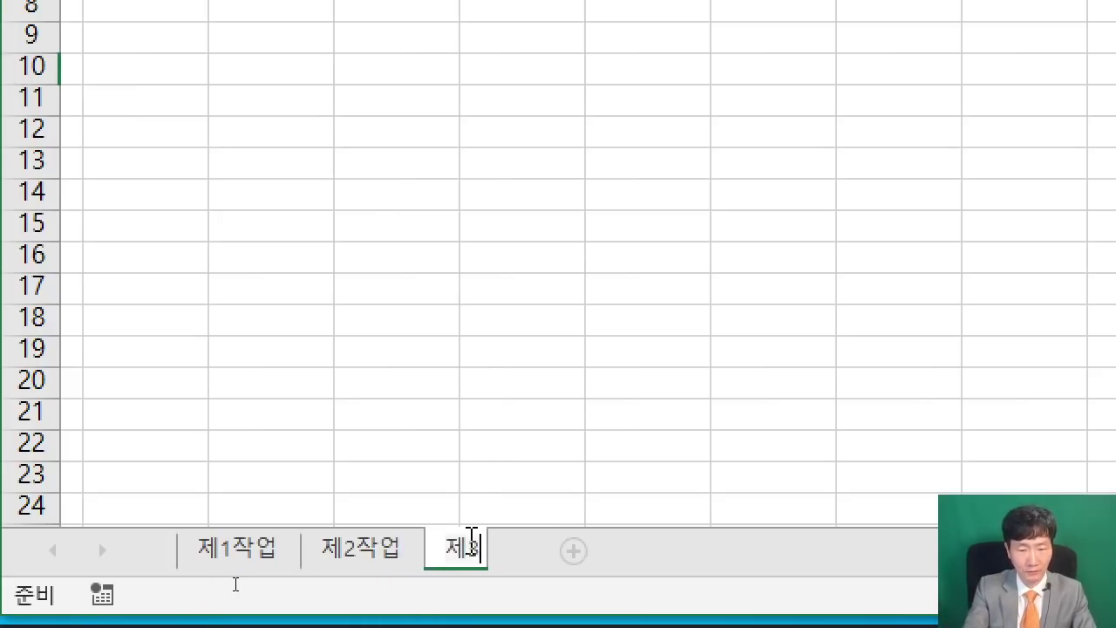
text(작업)
key(Return)
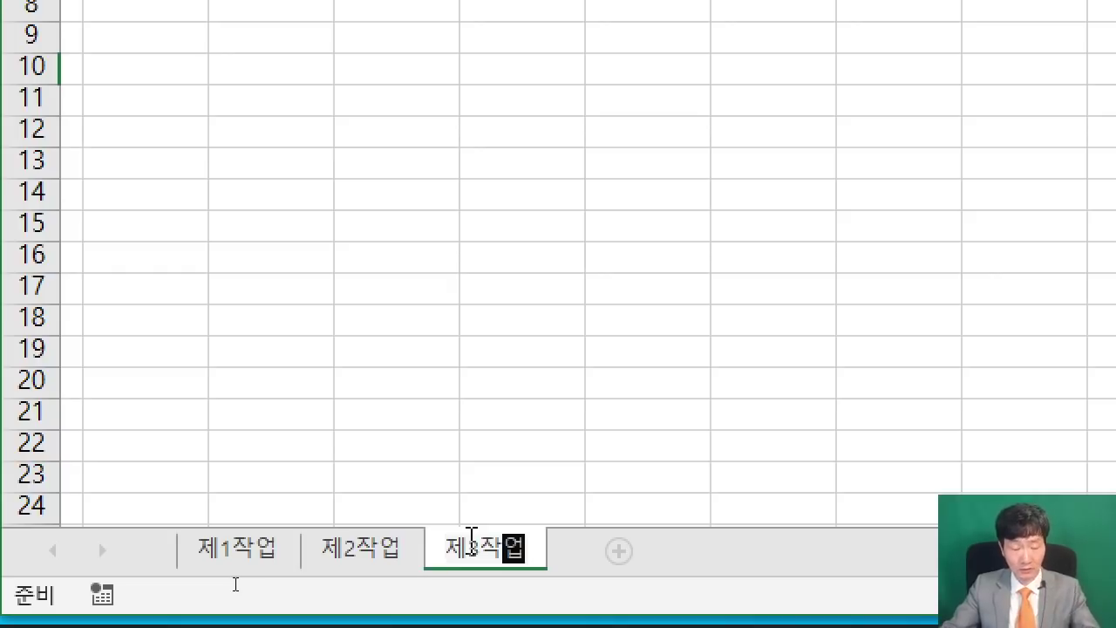
click(244, 563)
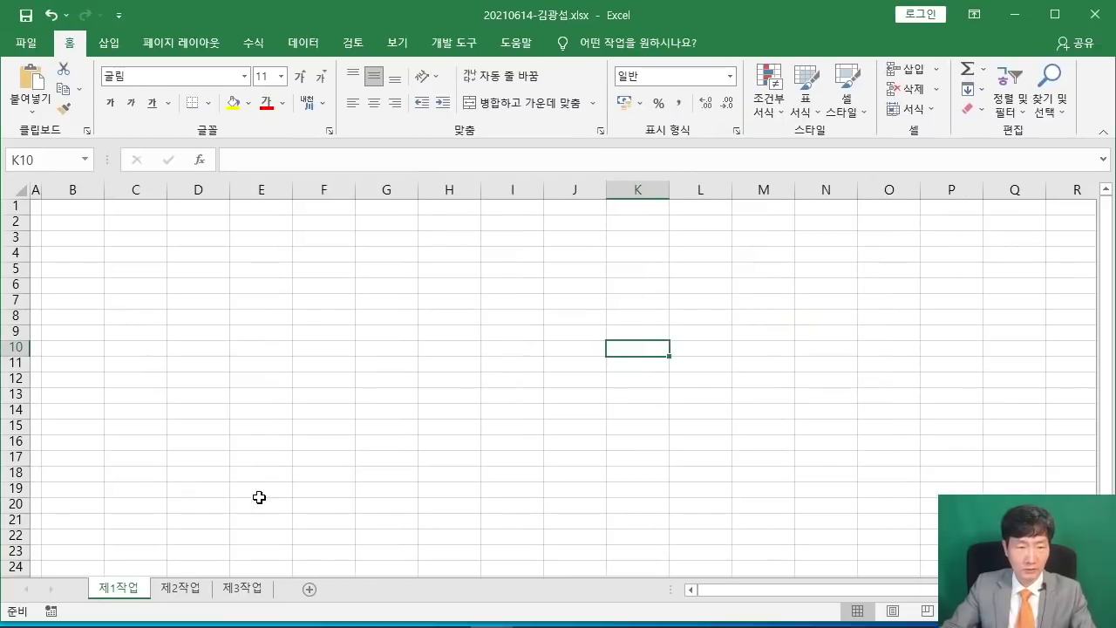
Select the table range B4:J14 on the 제1작업 sheet.
click(564, 228)
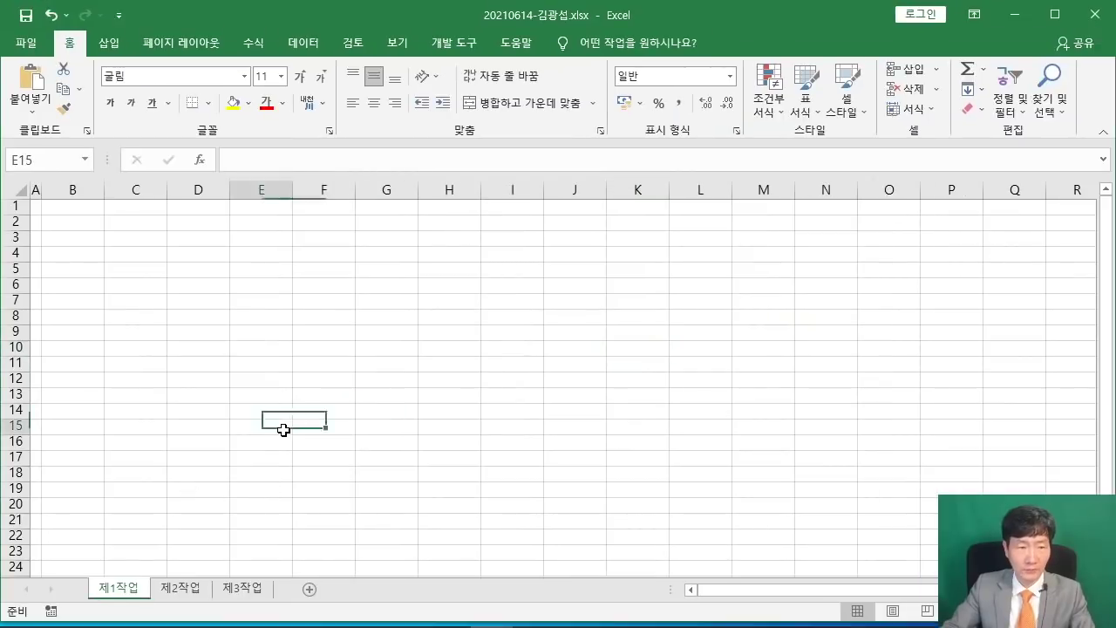
drag(67, 258, 585, 408)
ctrl+scroll(584, 408, up, 4)
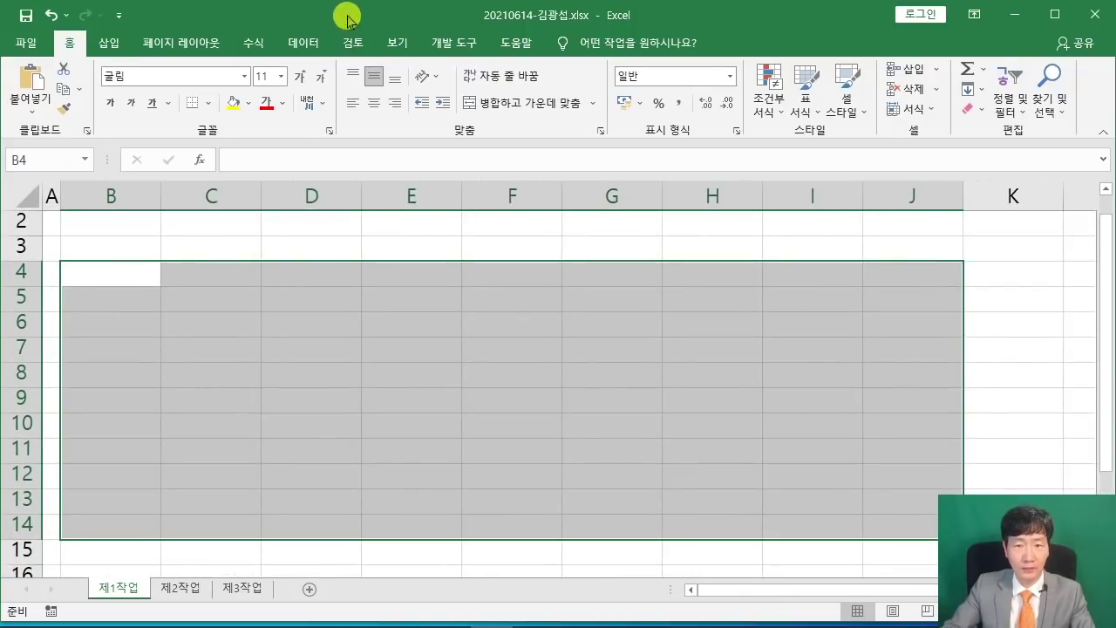
Snap Excel right beside the PDF exam sheet, then widen Excel into the freed space.
drag(347, 15, 1115, 342)
click(299, 224)
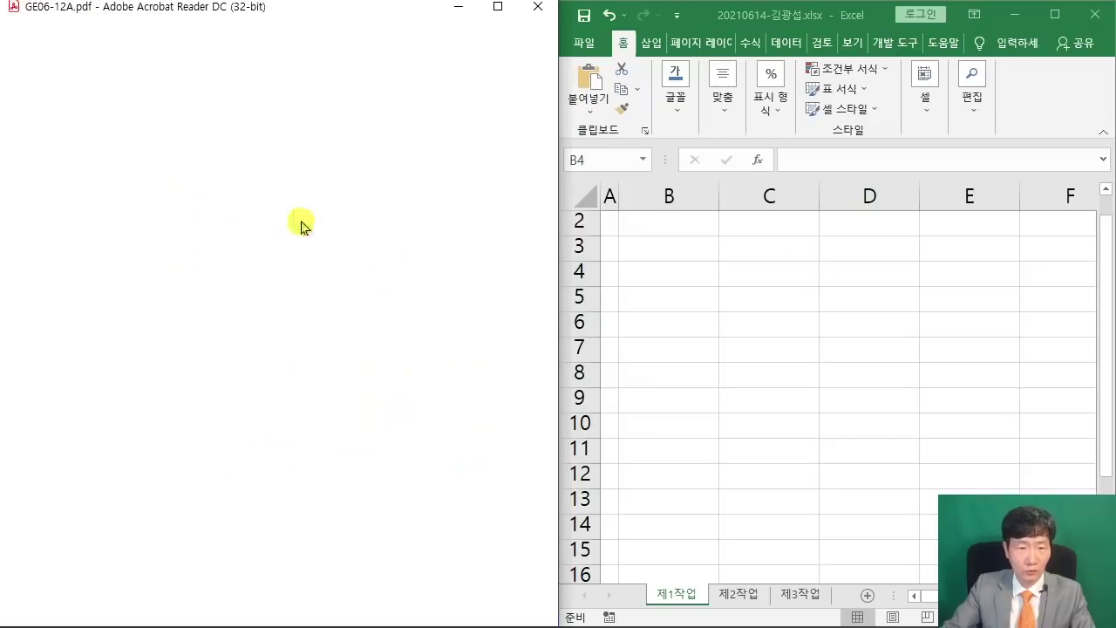
scroll(303, 281, up, 4)
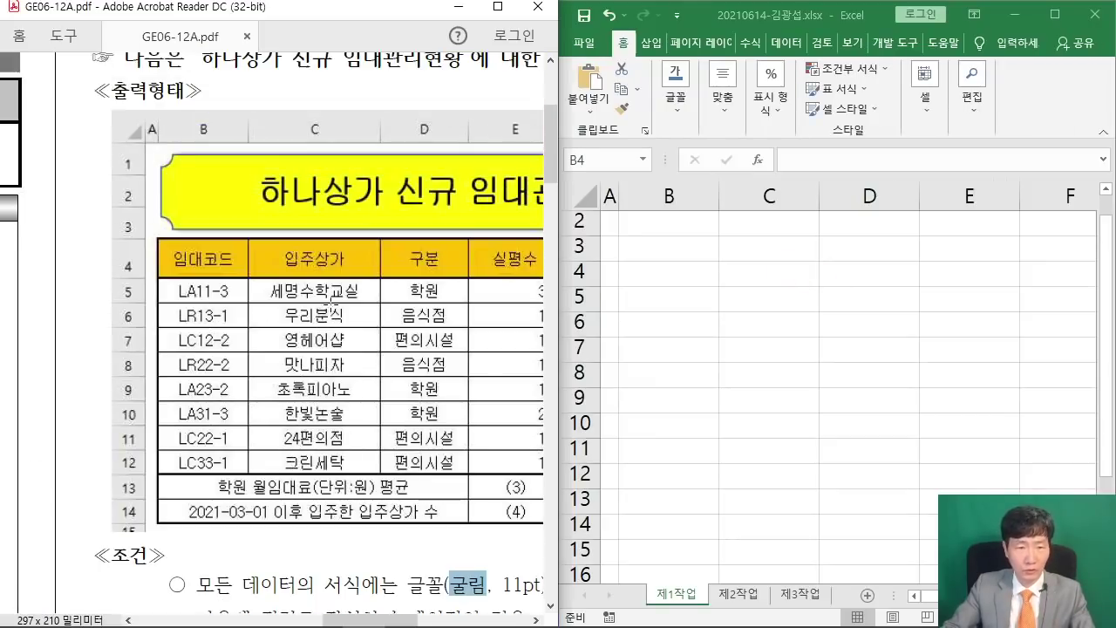
drag(374, 620, 398, 619)
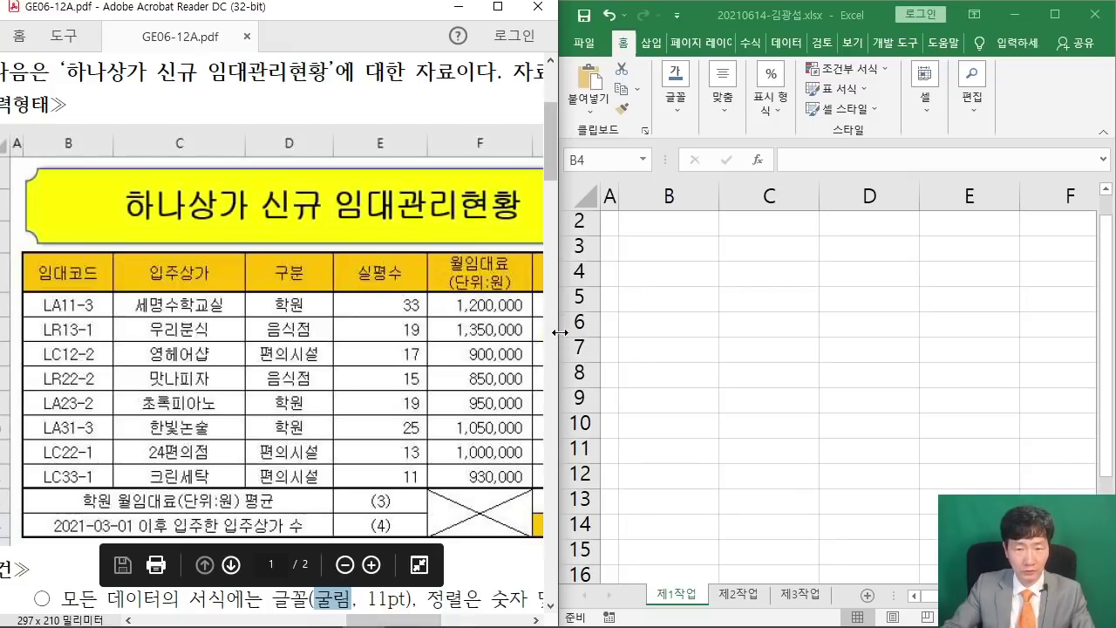
drag(556, 333, 349, 311)
drag(558, 279, 339, 276)
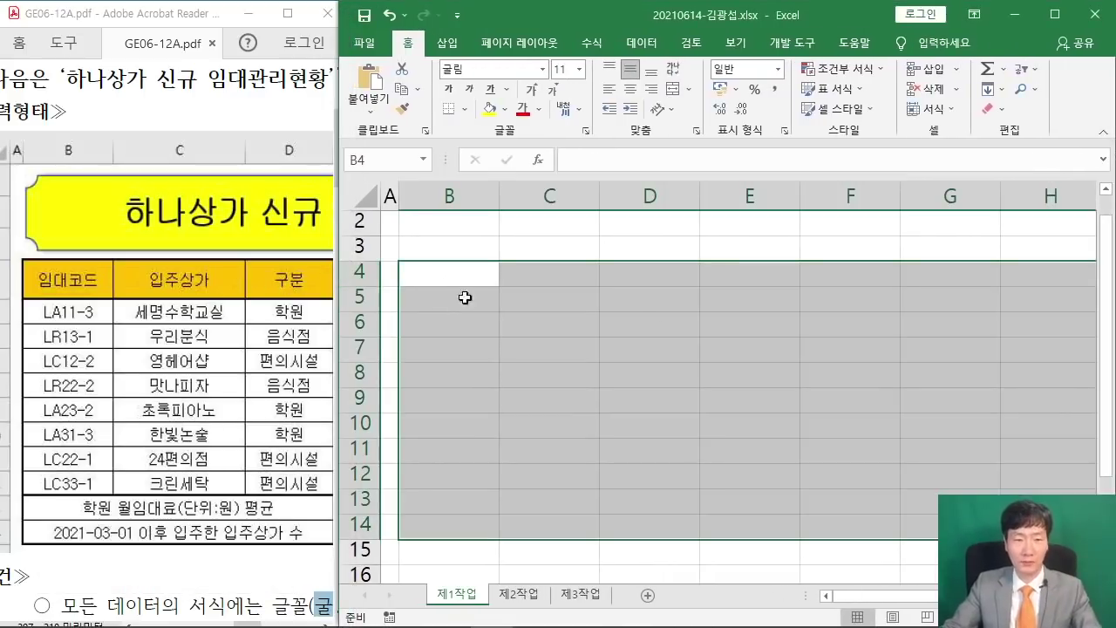
Collapse the ribbon and enter the header 임대코드 in cell B4.
double_click(405, 41)
scroll(605, 181, up, 1)
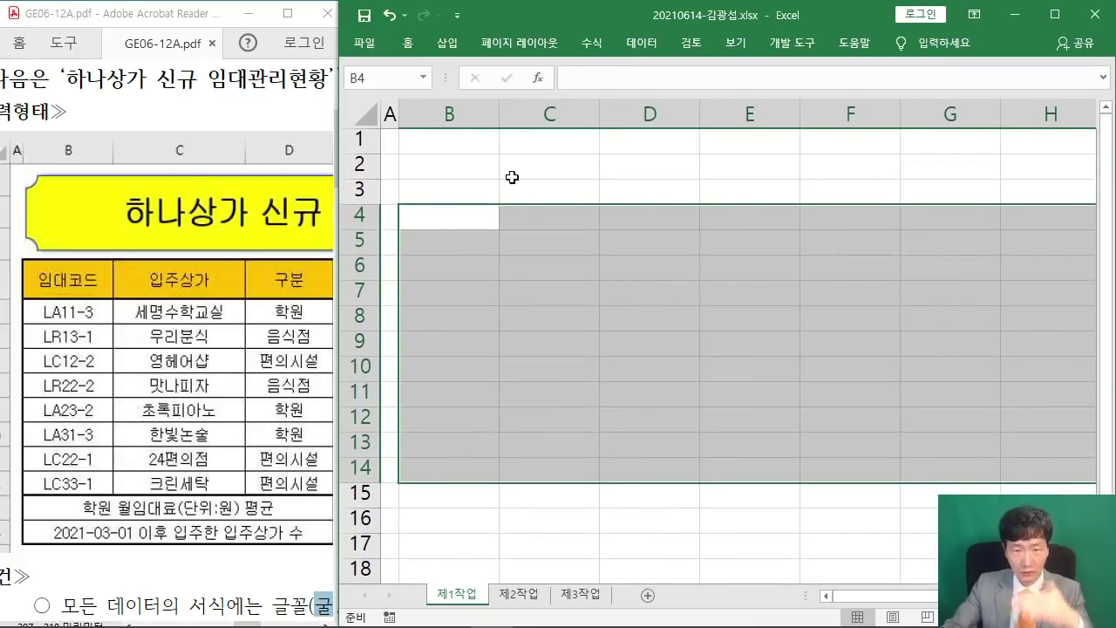
ctrl+scroll(540, 273, up, 1)
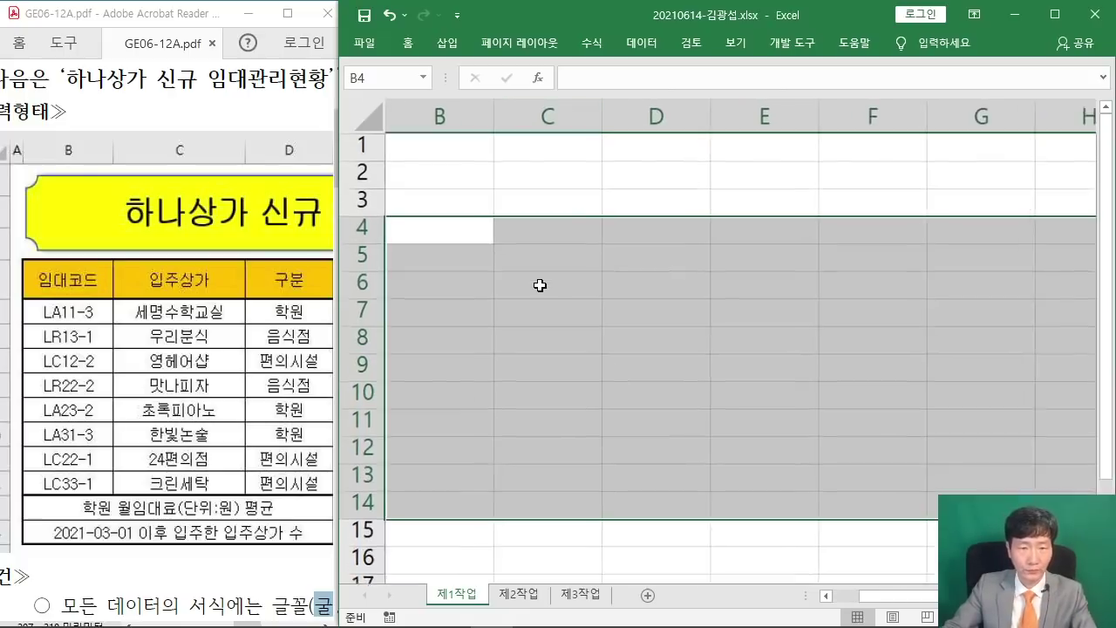
drag(915, 595, 836, 595)
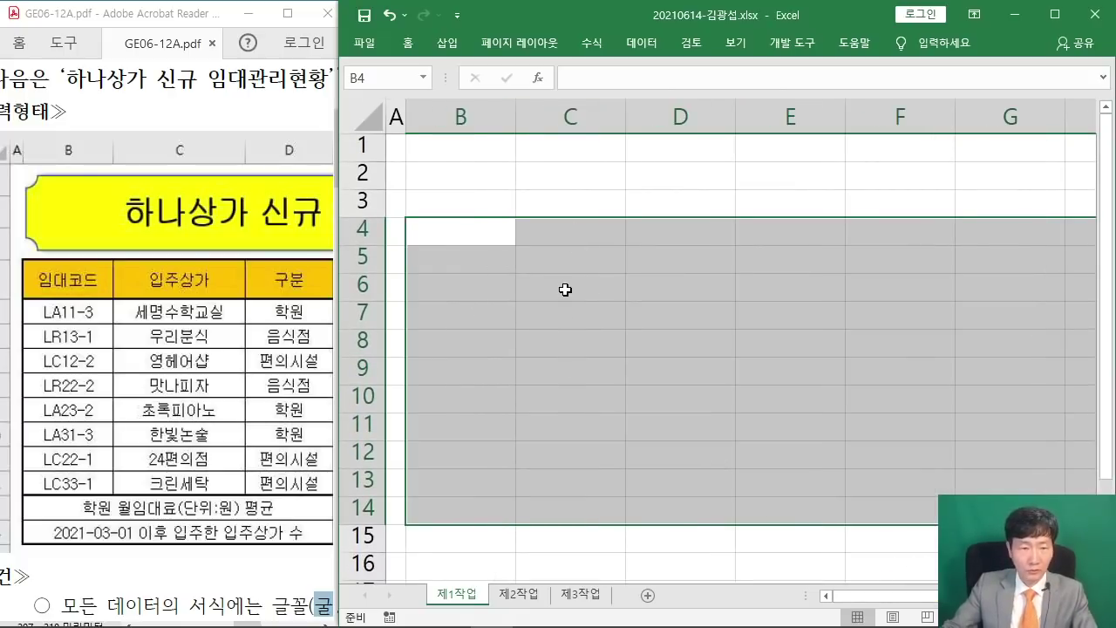
text(임대코드)
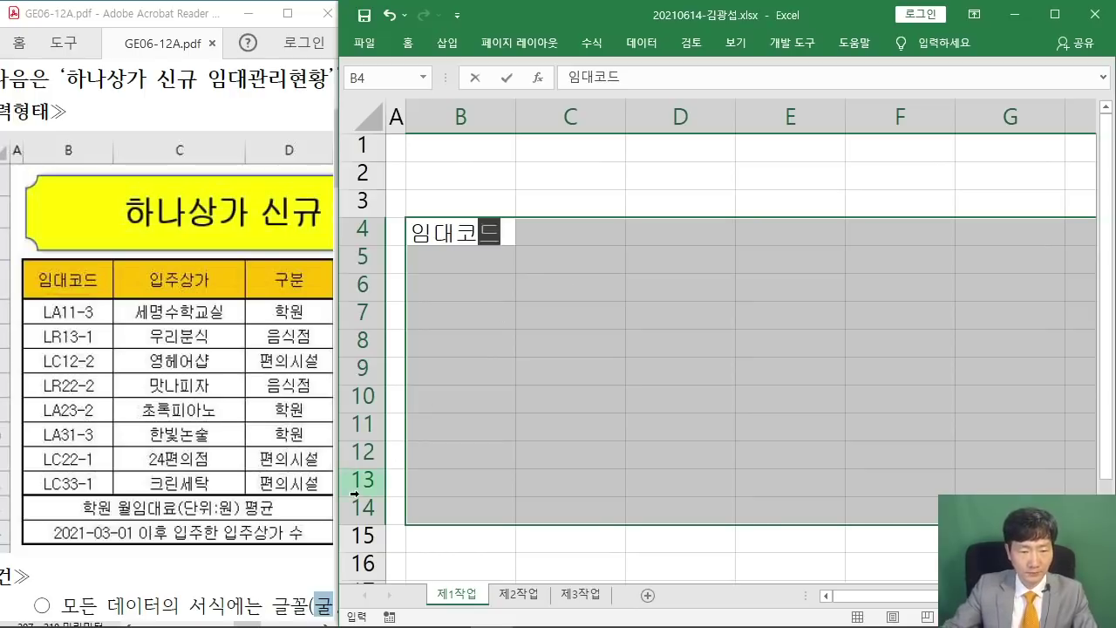
Enter the lease codes LA11-3, LR13-1 and LC12-2 in B5:B7.
drag(255, 622, 246, 623)
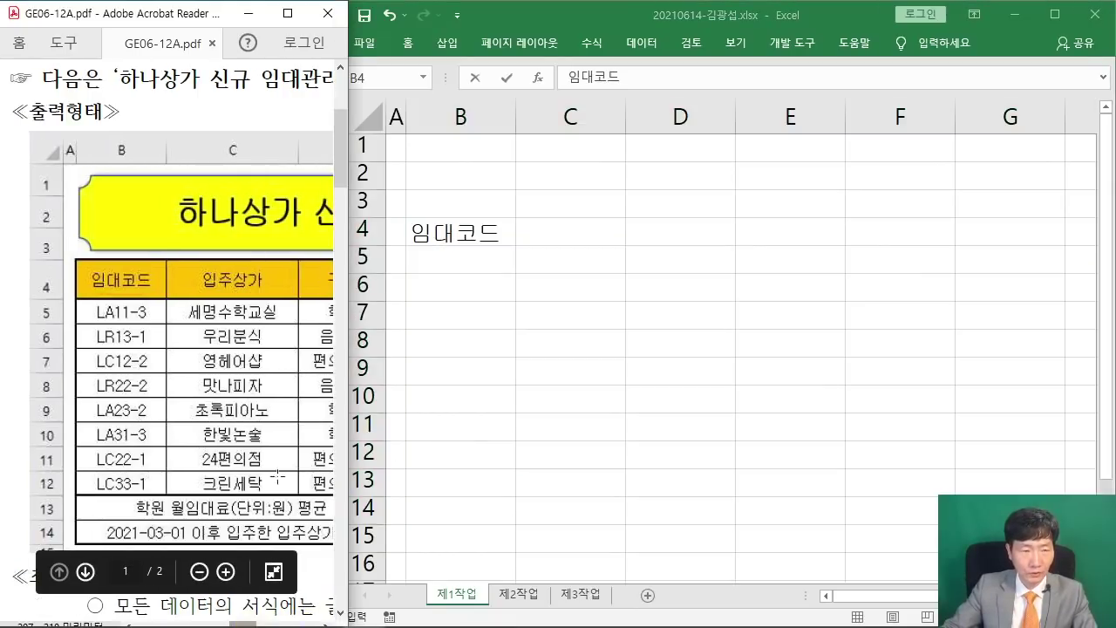
click(520, 29)
key(Return)
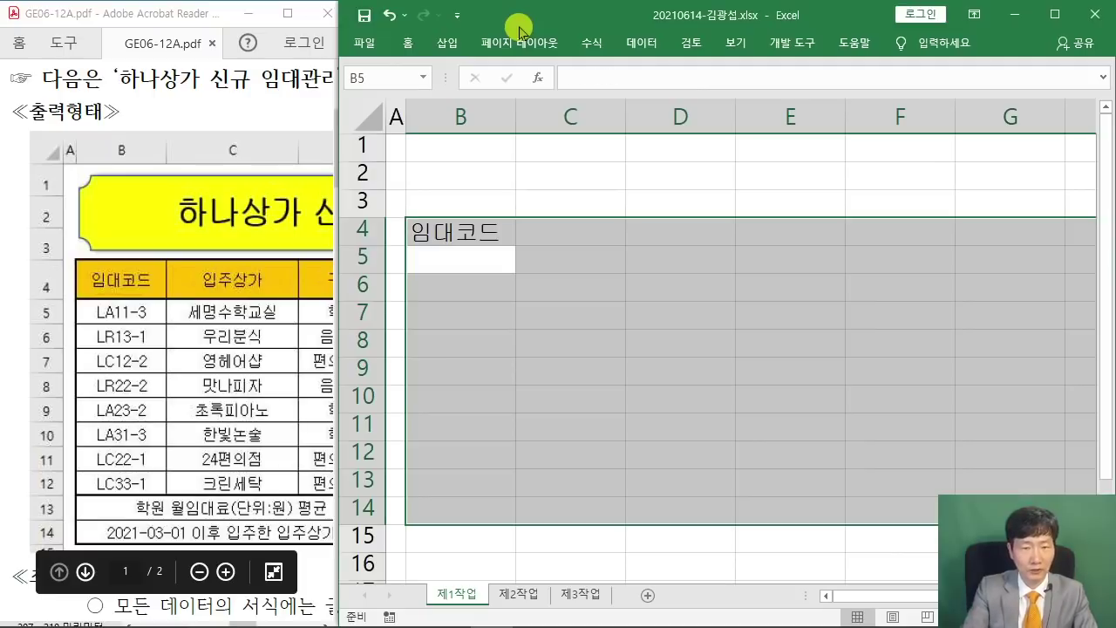
text(ㅣ)
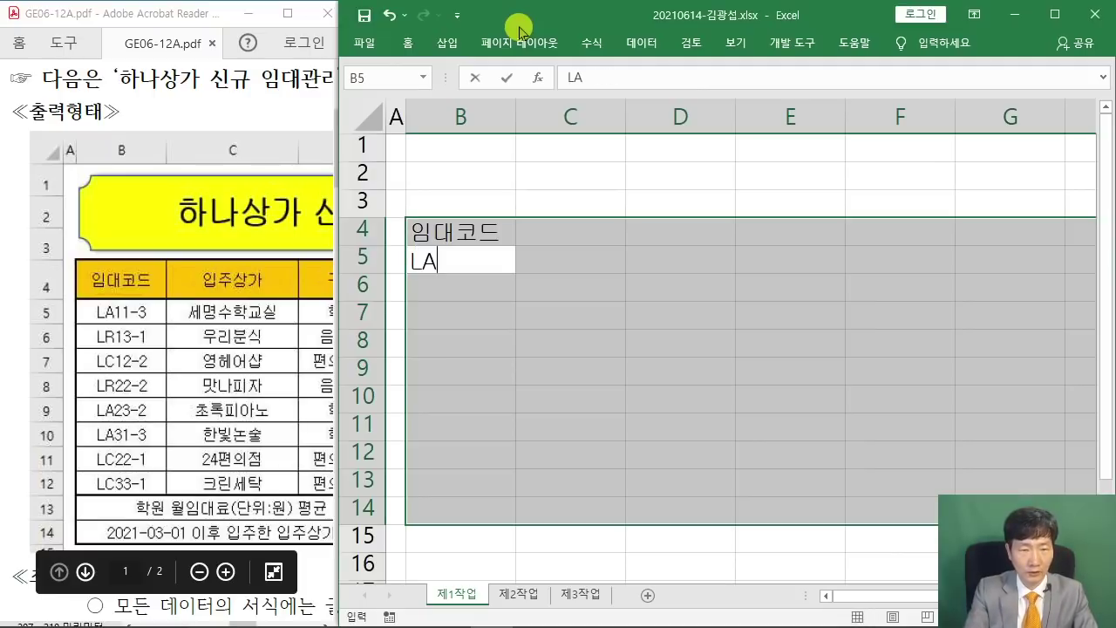
text(A11-3)
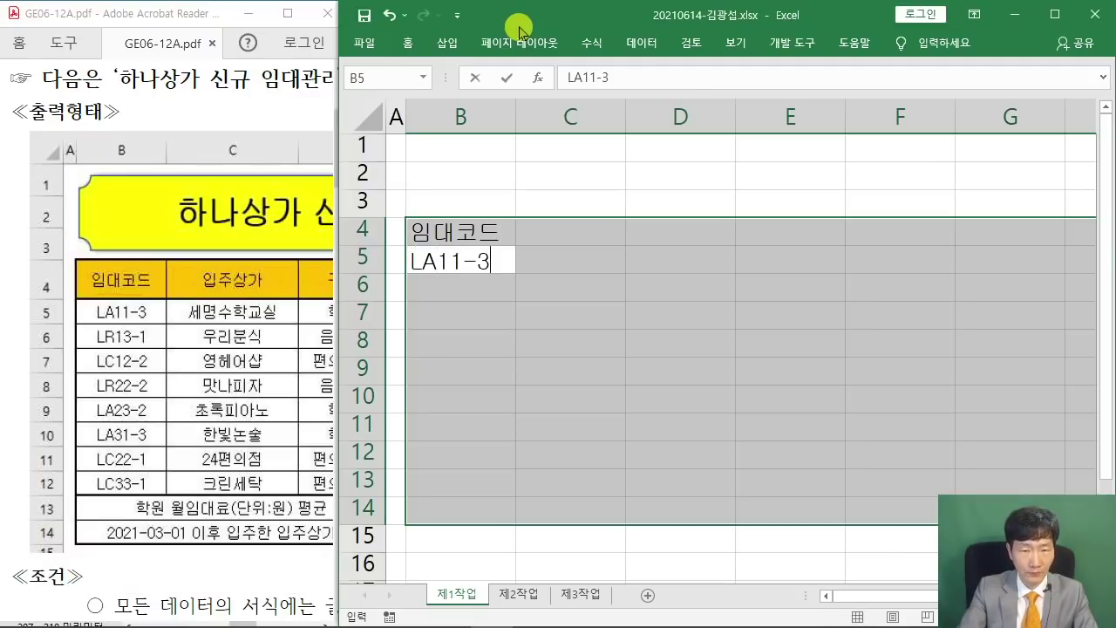
key(Return)
text(LR)
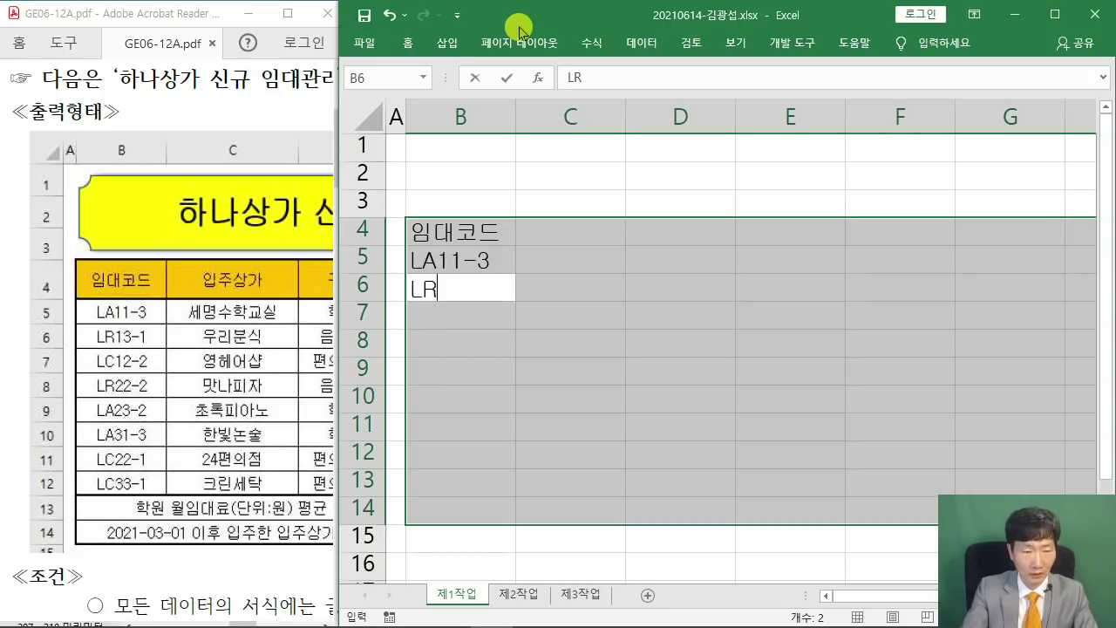
text(1)
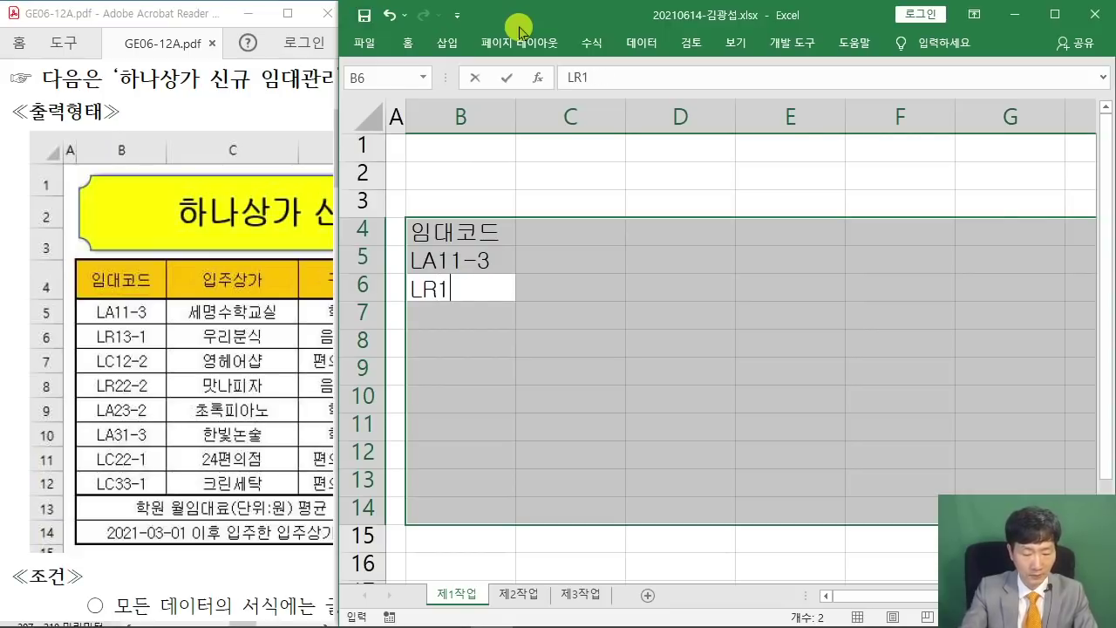
text(23)
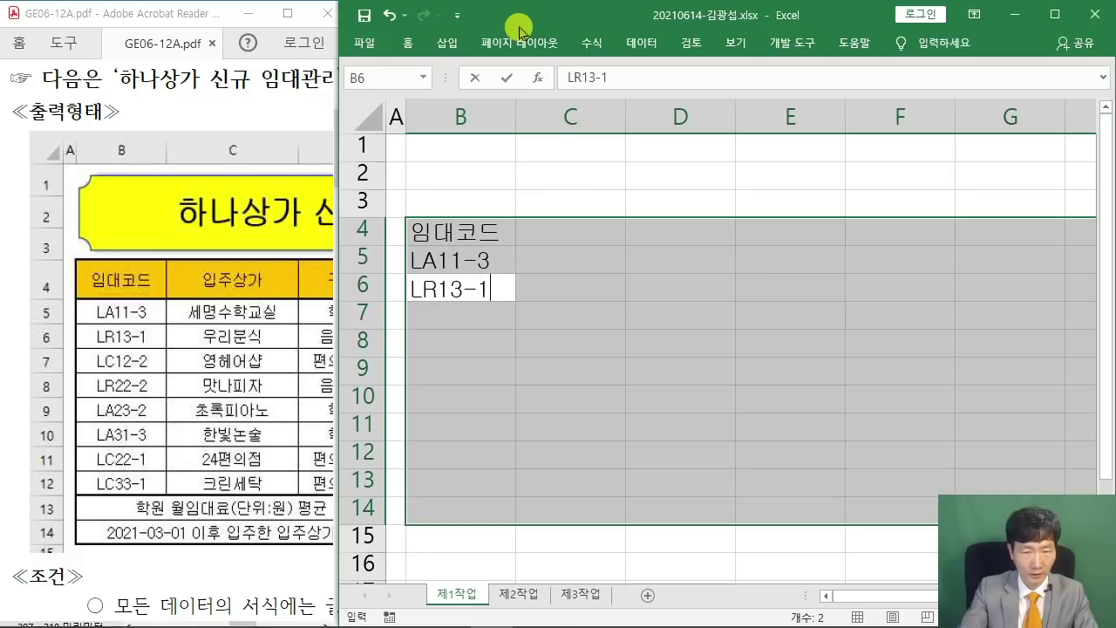
key(Return)
text(LC12-2)
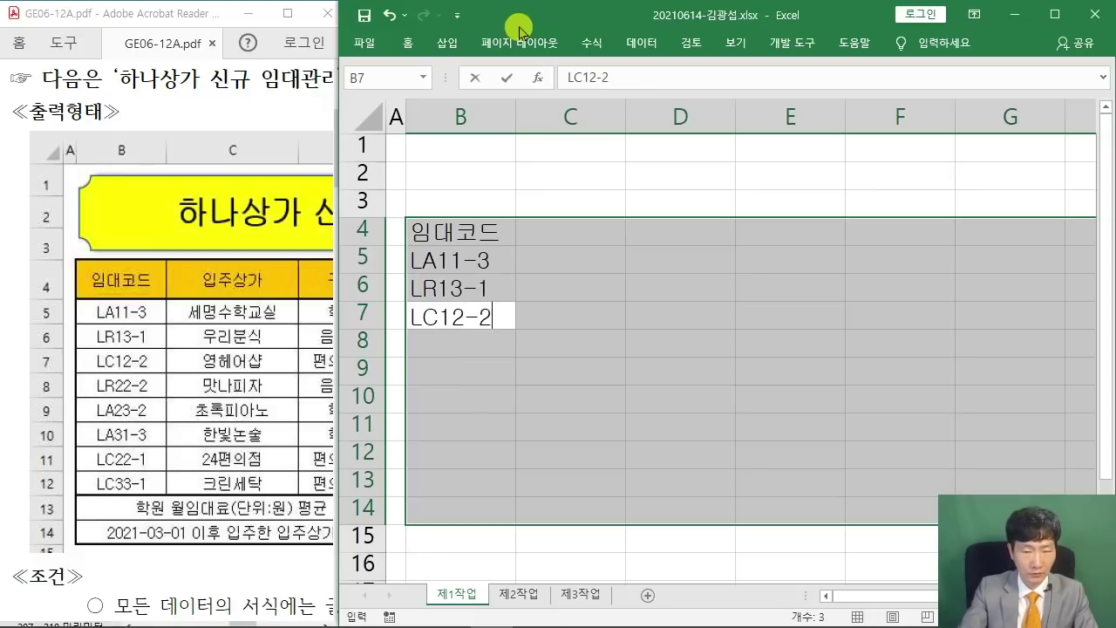
key(Return)
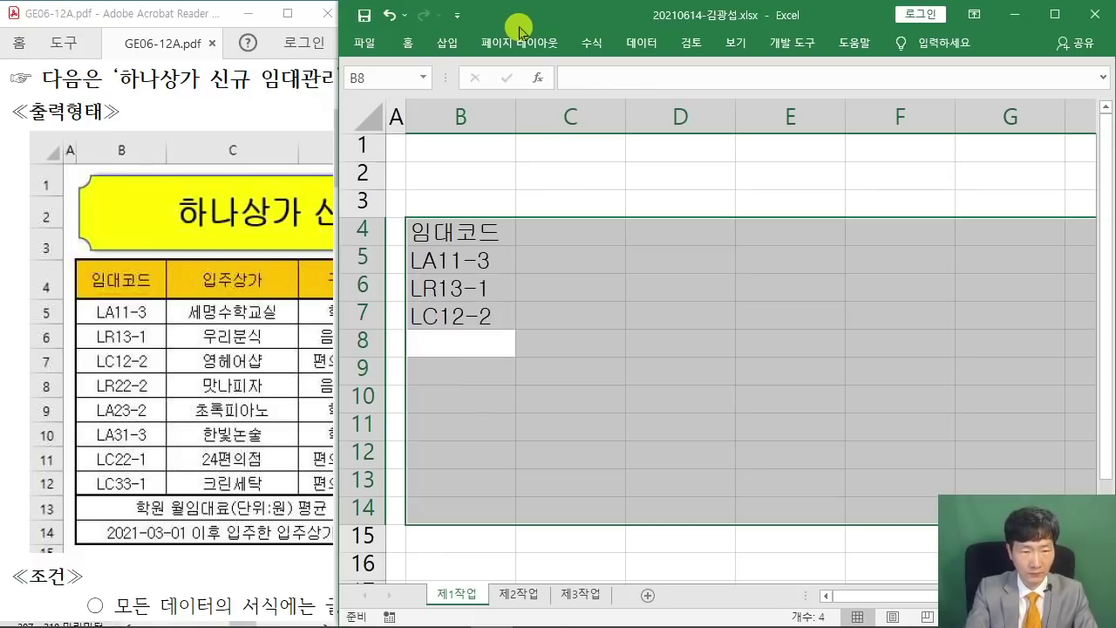
Enter LR22-2, LA23-2, LA31-3, LC22-1 and LC33-1 in B8:B12.
text(LR22-2)
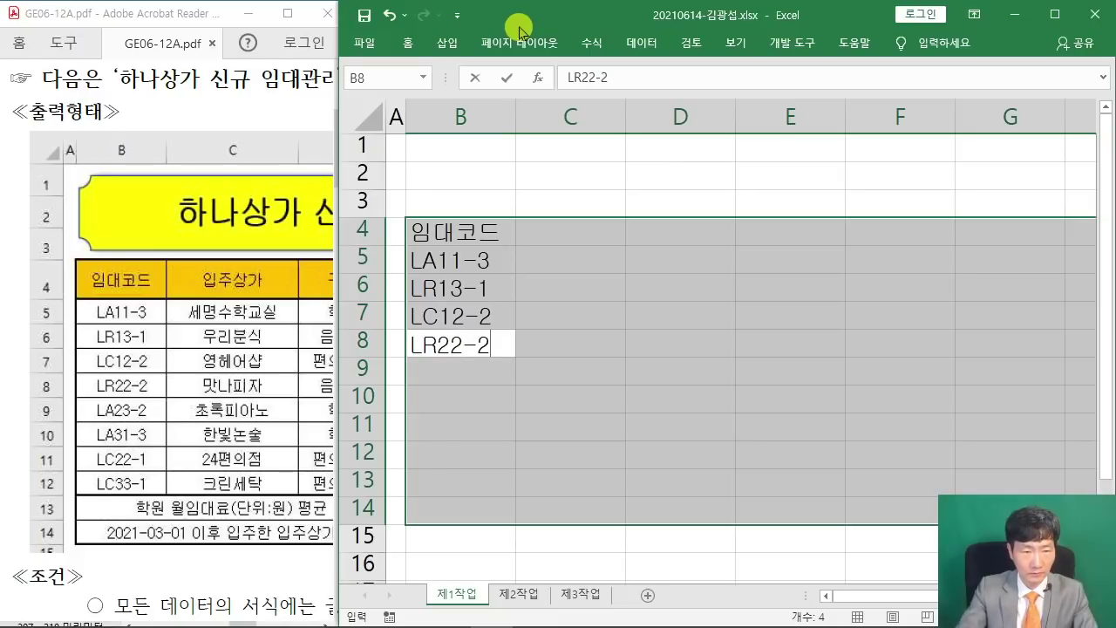
key(Return)
text(LA23-2)
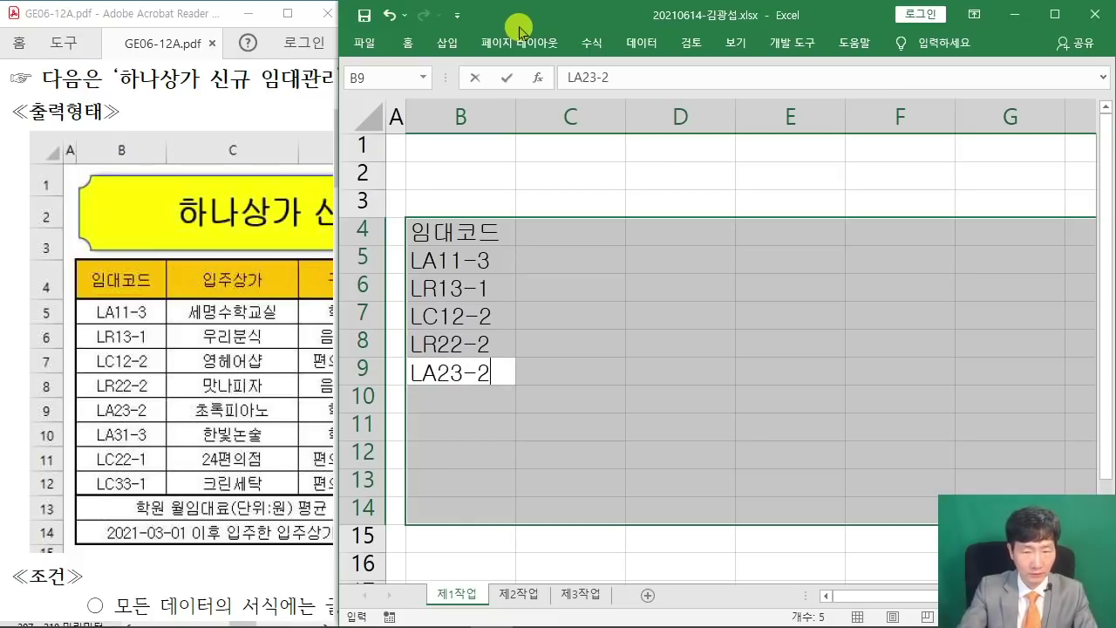
key(Return)
text(LA)
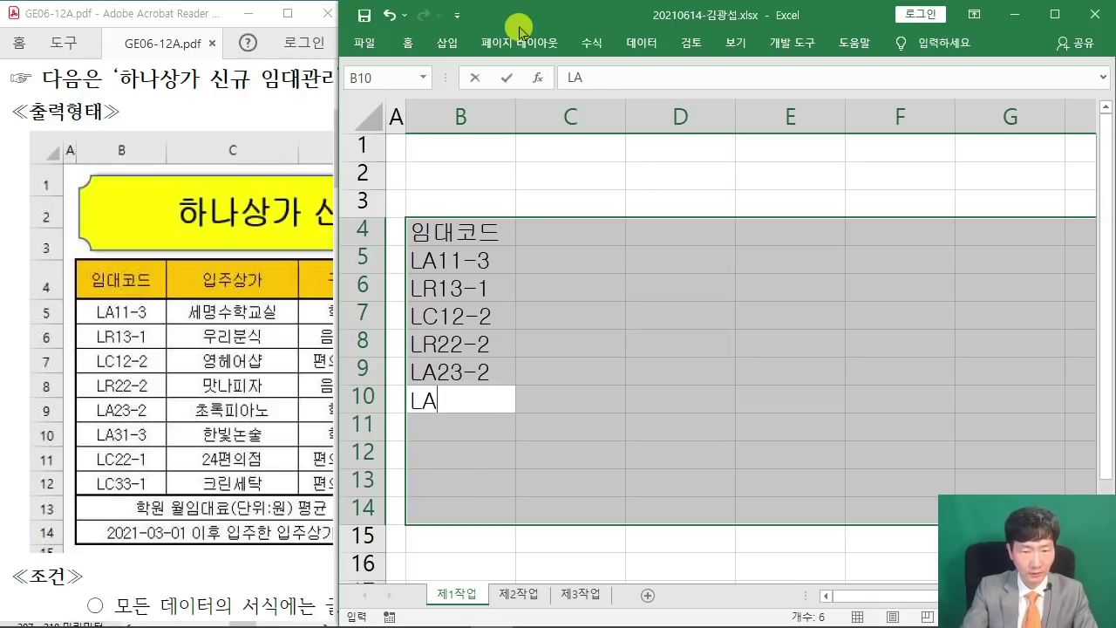
text(31-)
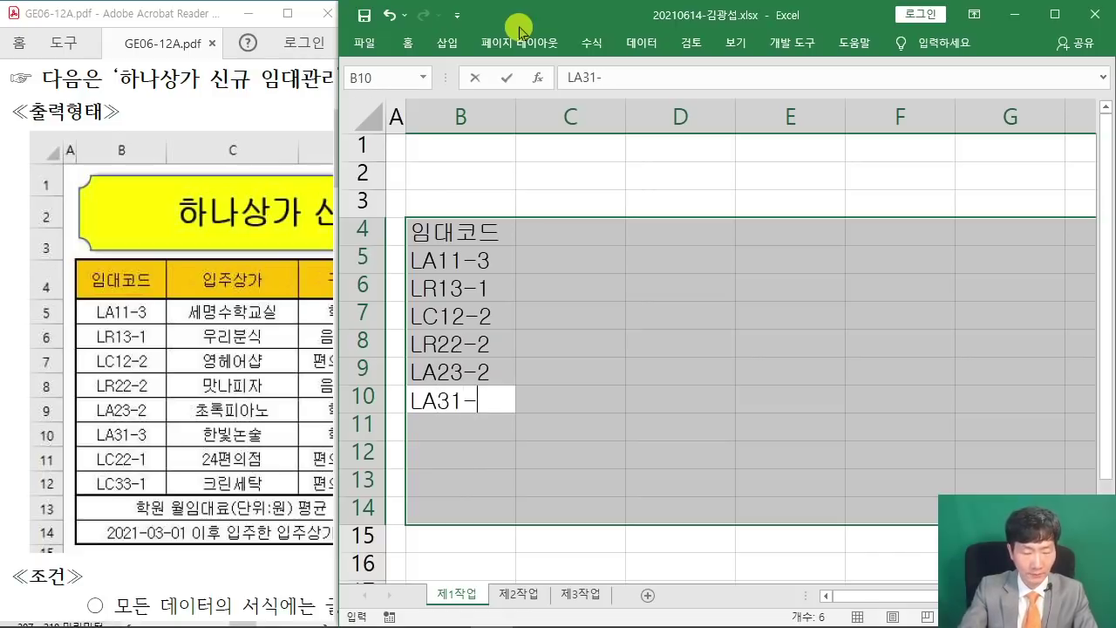
text(3)
key(Return)
text(LC)
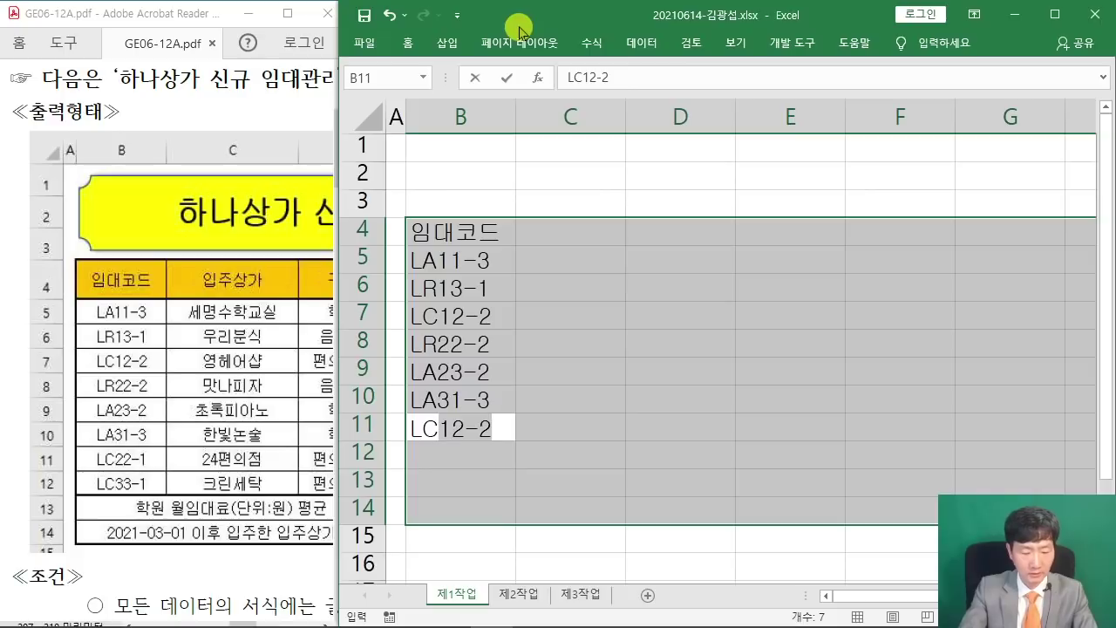
text(2201)
key(BackSpace)
key(BackSpace)
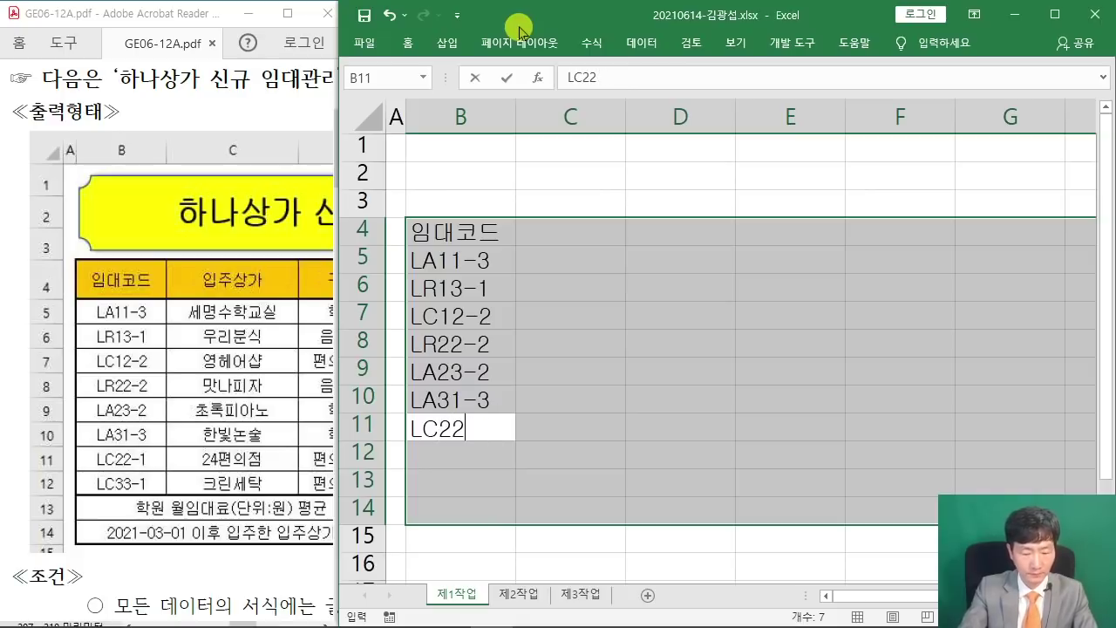
key(Return)
text(LC)
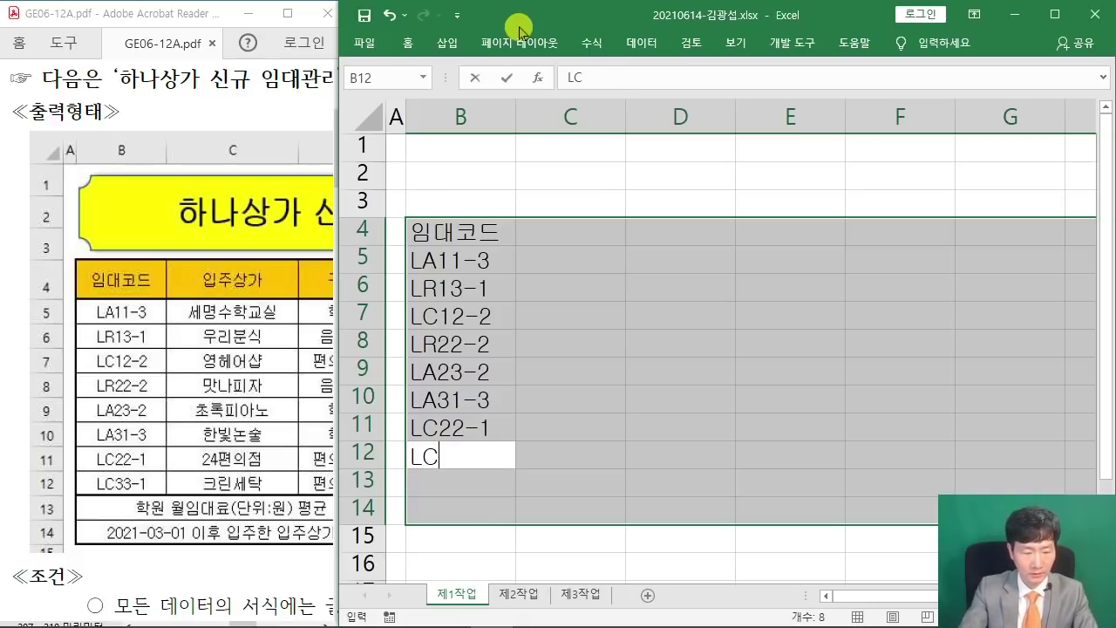
text(33-1)
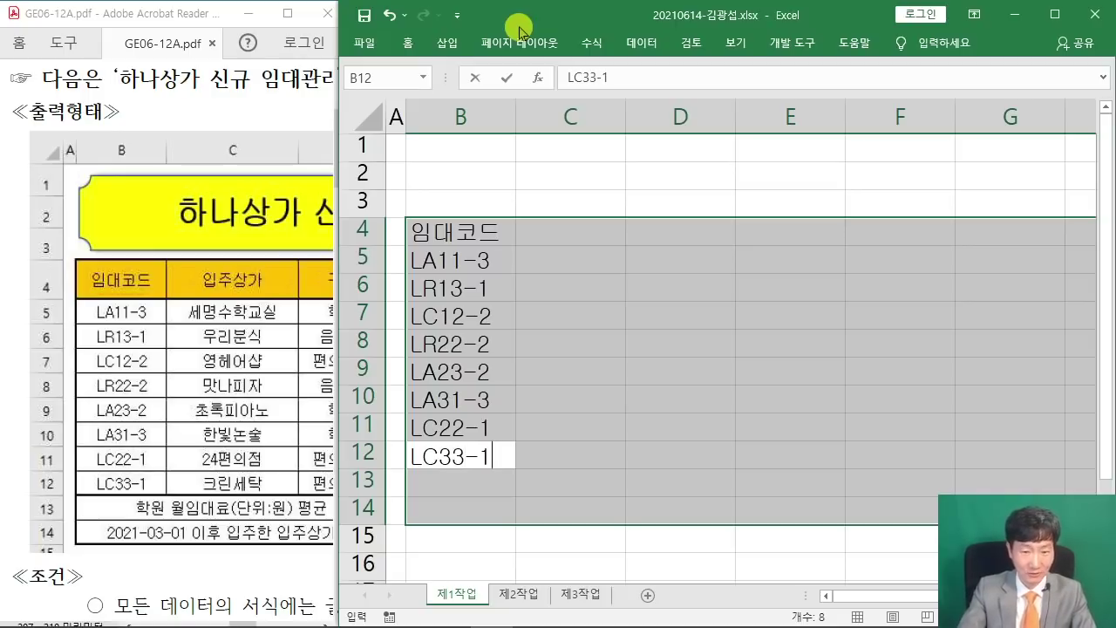
key(Return)
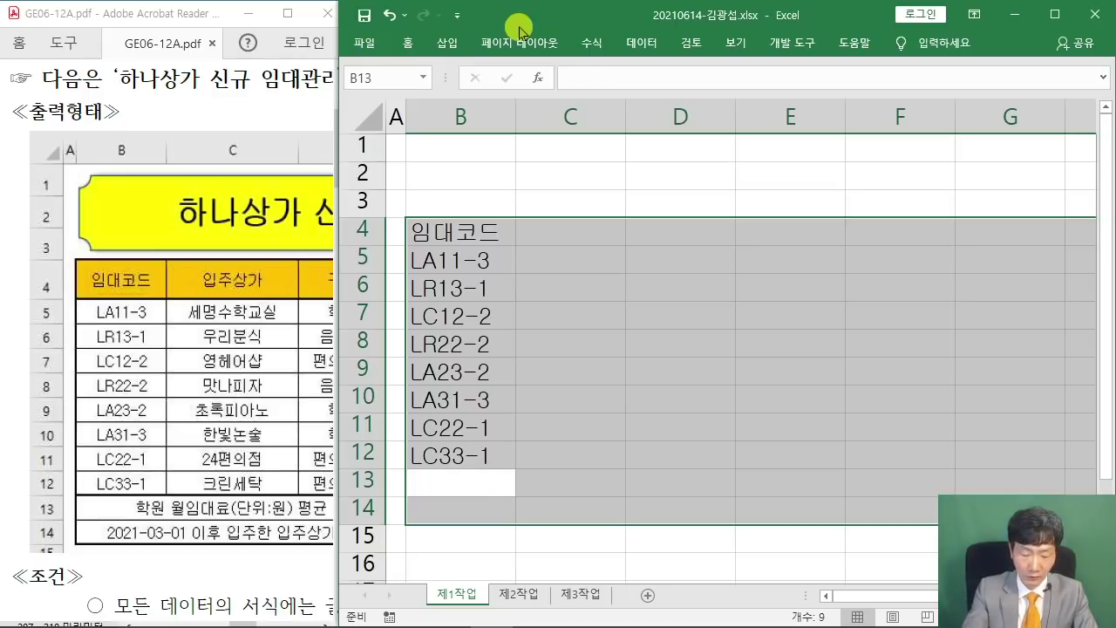
Type '학원 월임대료(단위:원) 평균' in B13 and '2021-03-01 이후 입주한 입주상가 수' in B14.
text(학원 월)
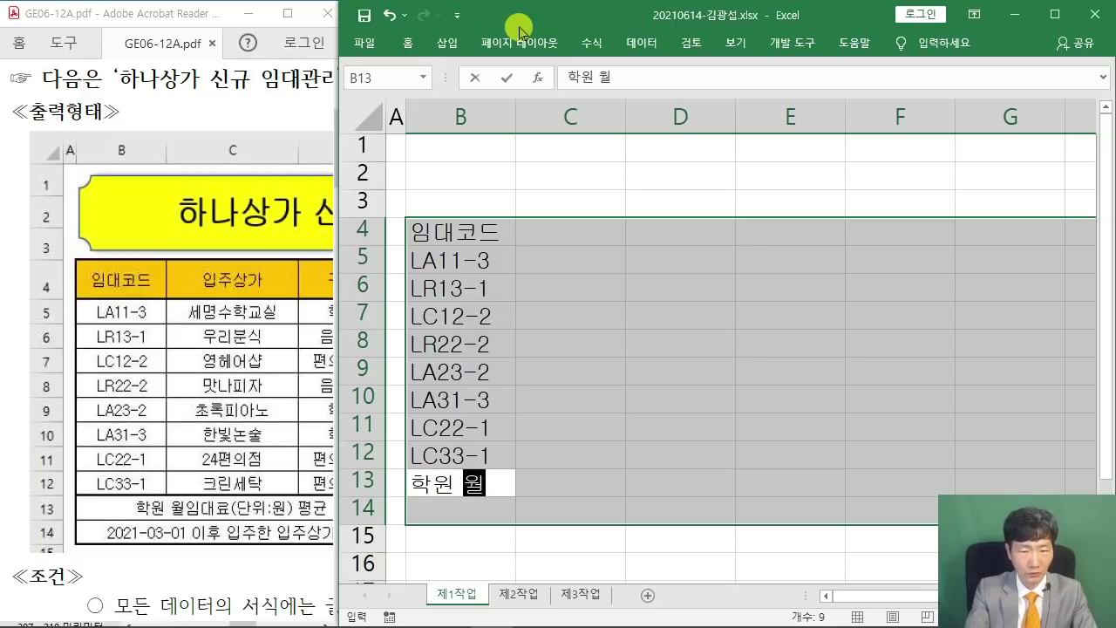
text(임대료()
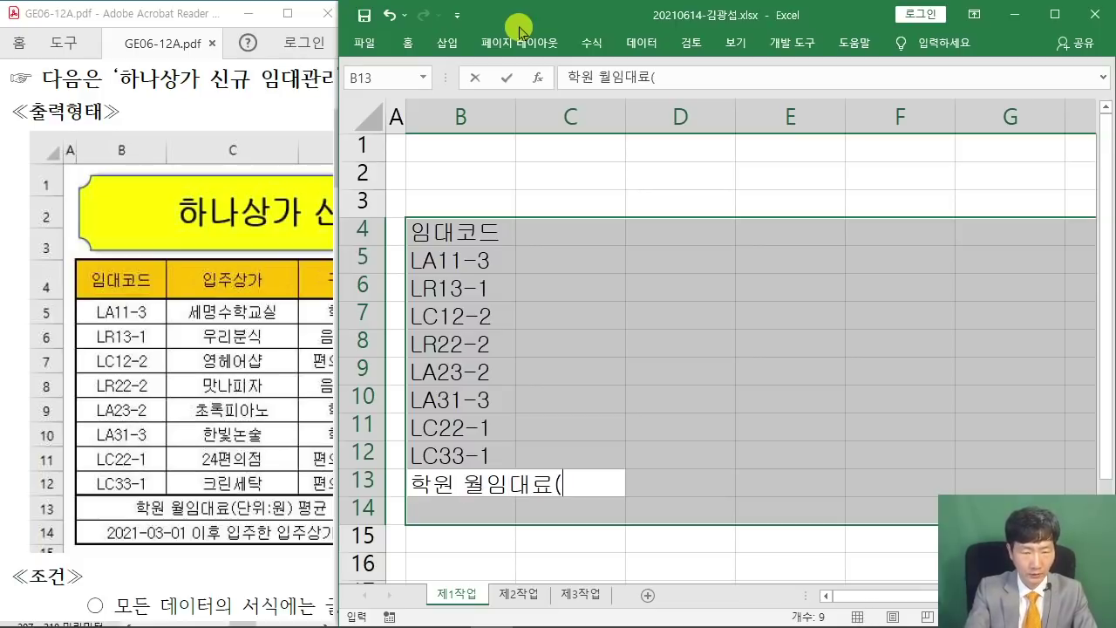
text(단위:)
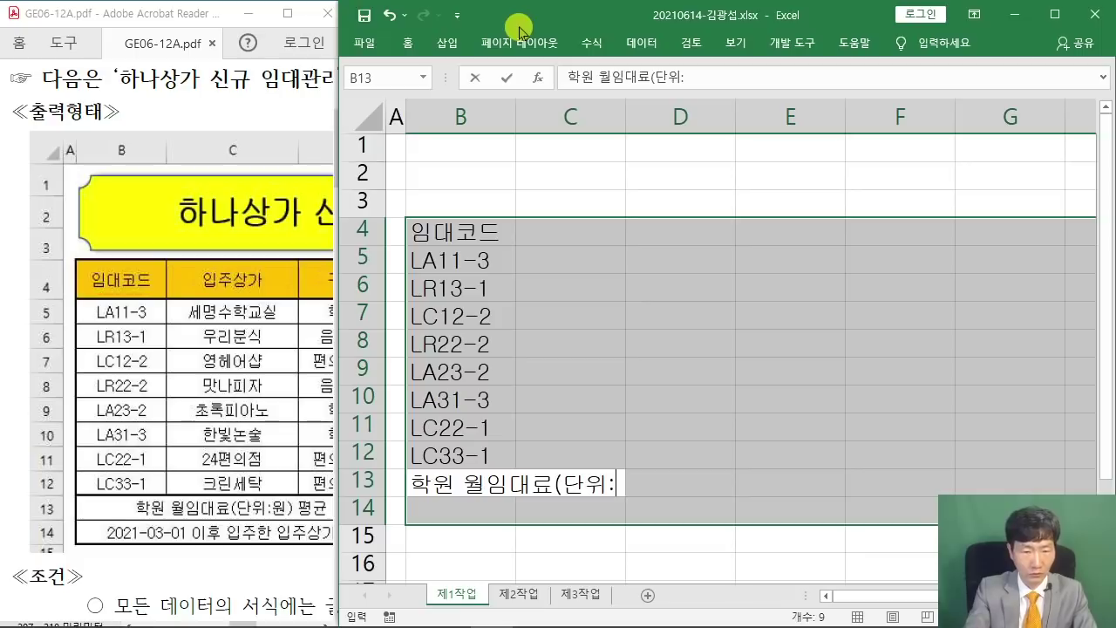
text(원) 평균)
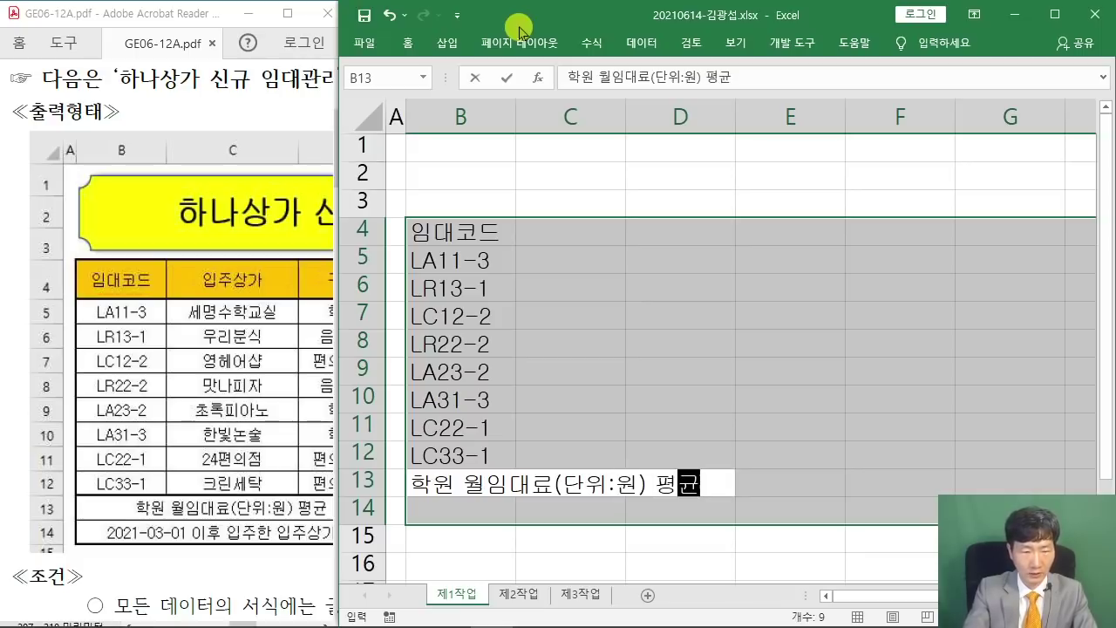
key(Return)
text(2021)
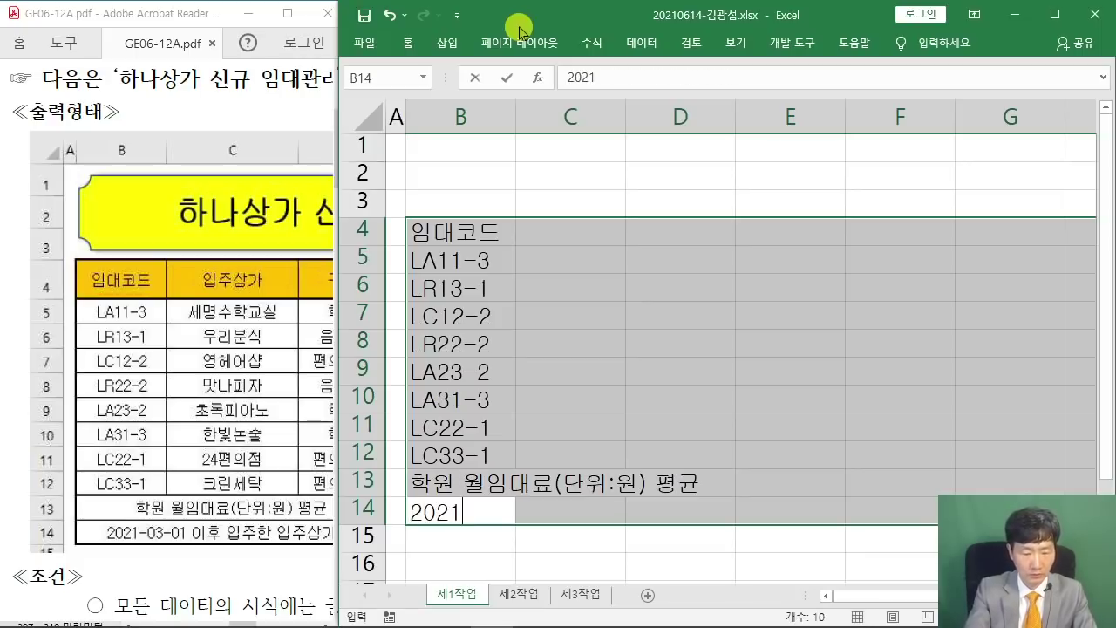
text(-03-)
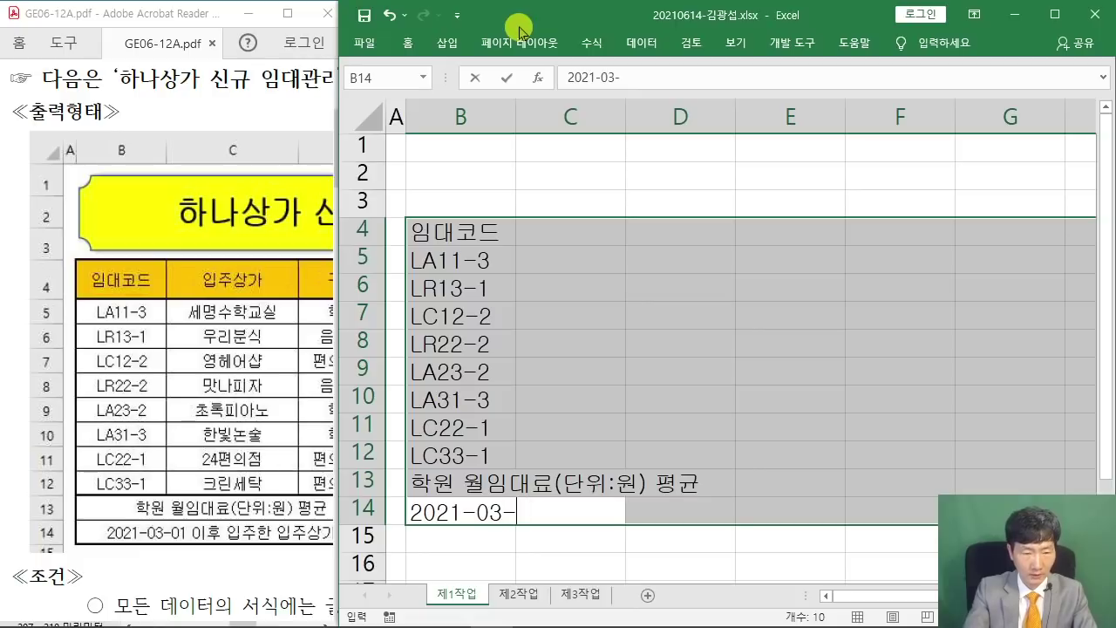
text(01 이)
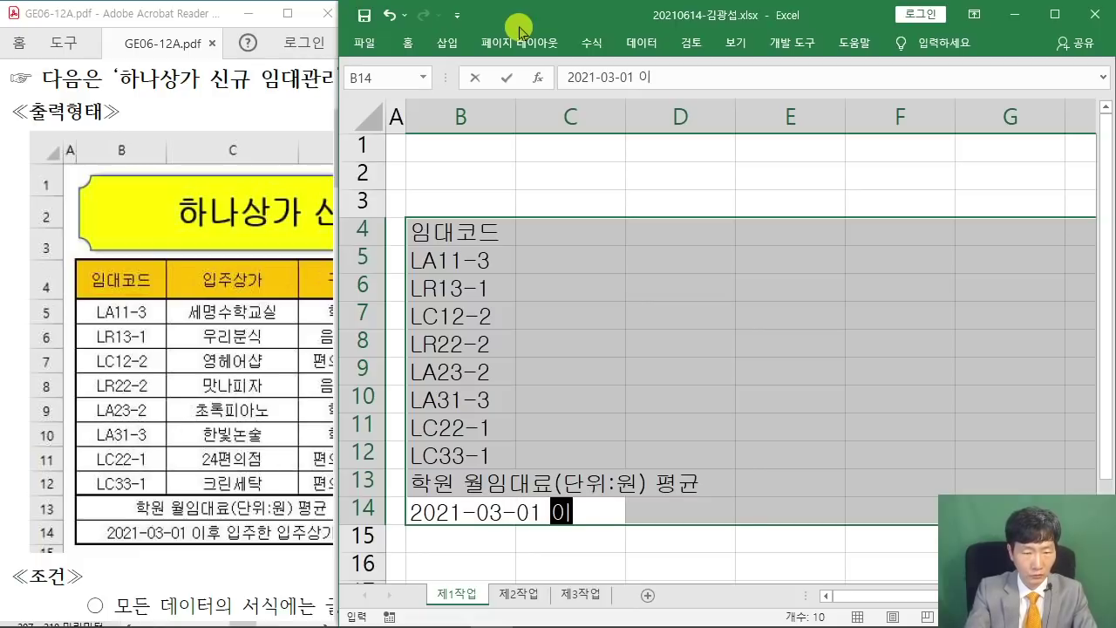
text(후 입주한 입주상가)
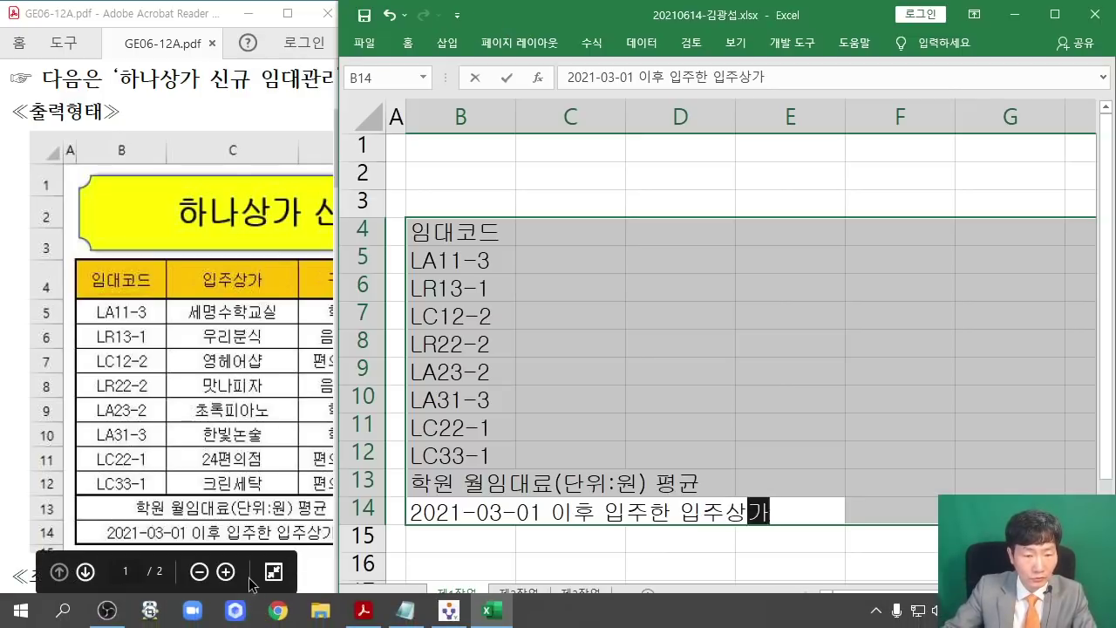
drag(240, 624, 247, 624)
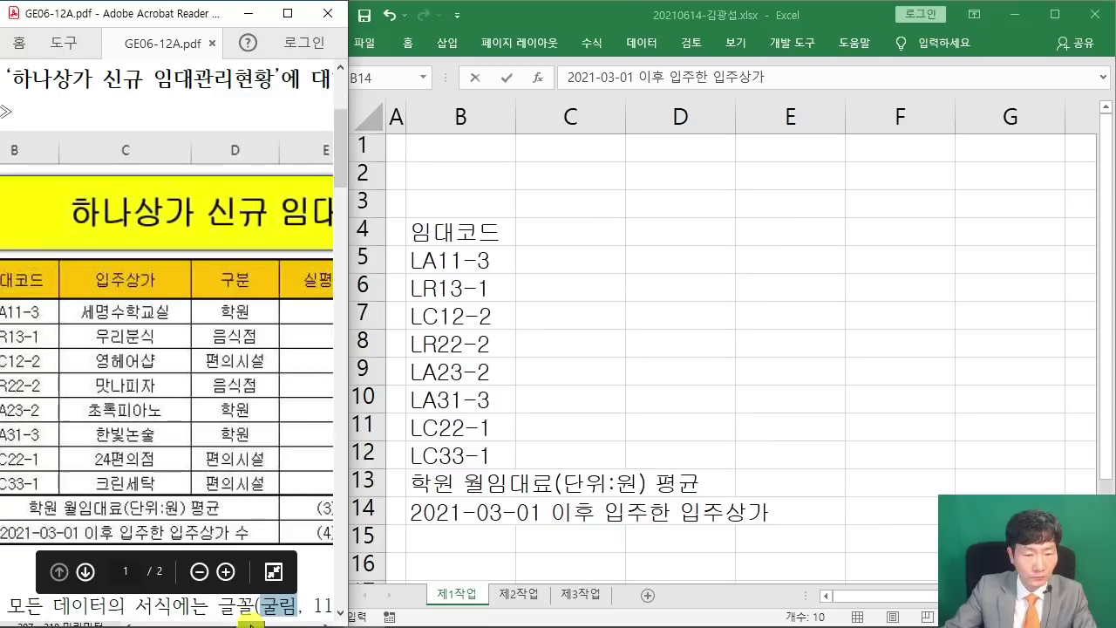
click(586, 22)
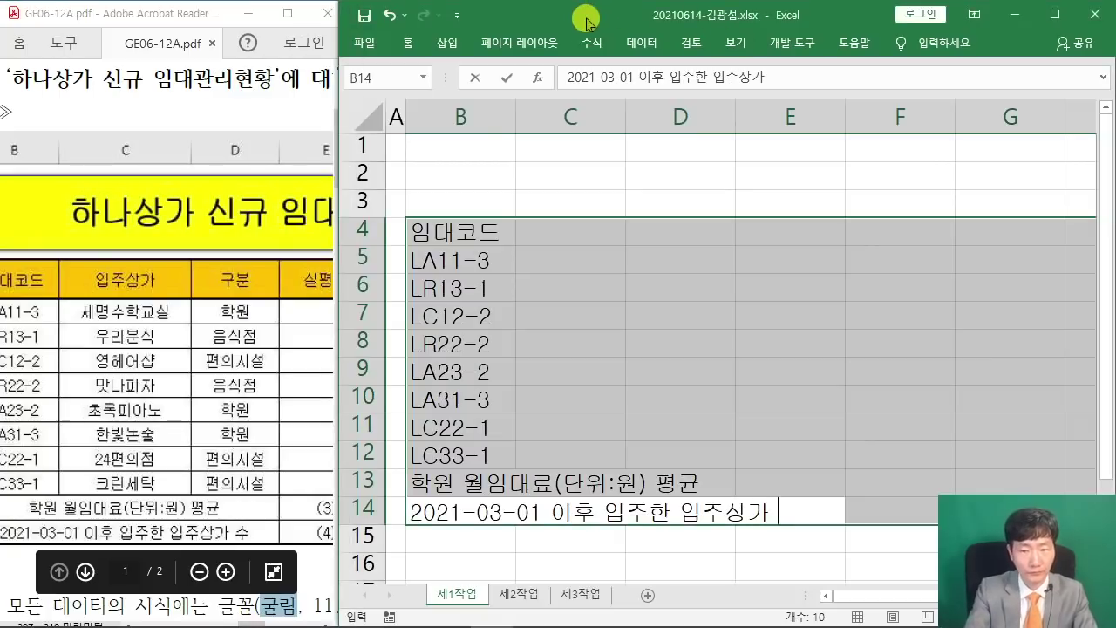
text(수)
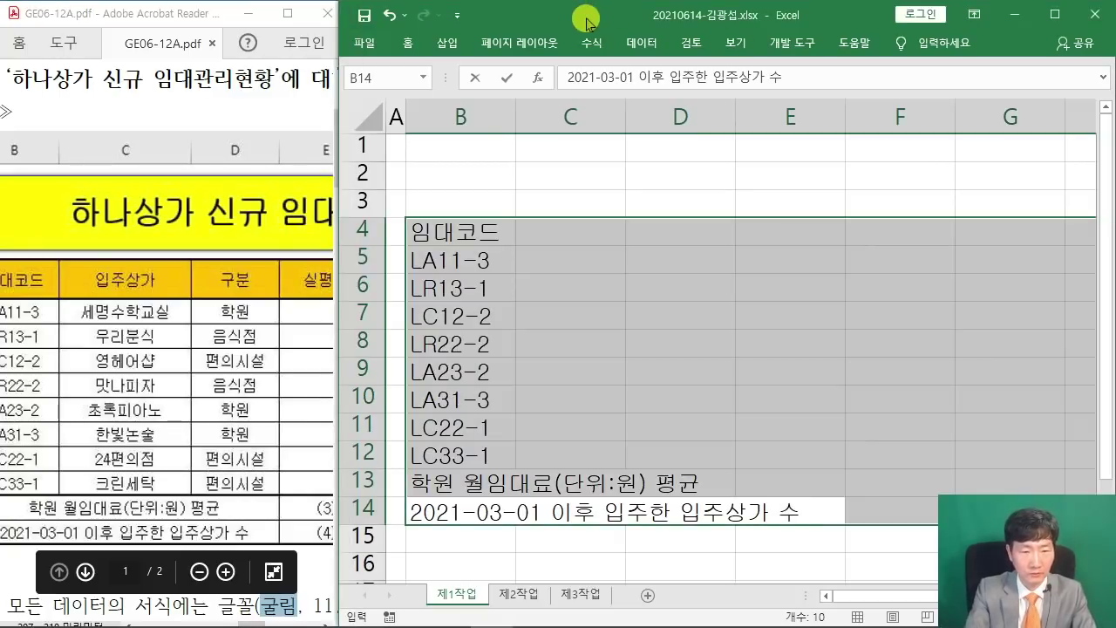
key(Return)
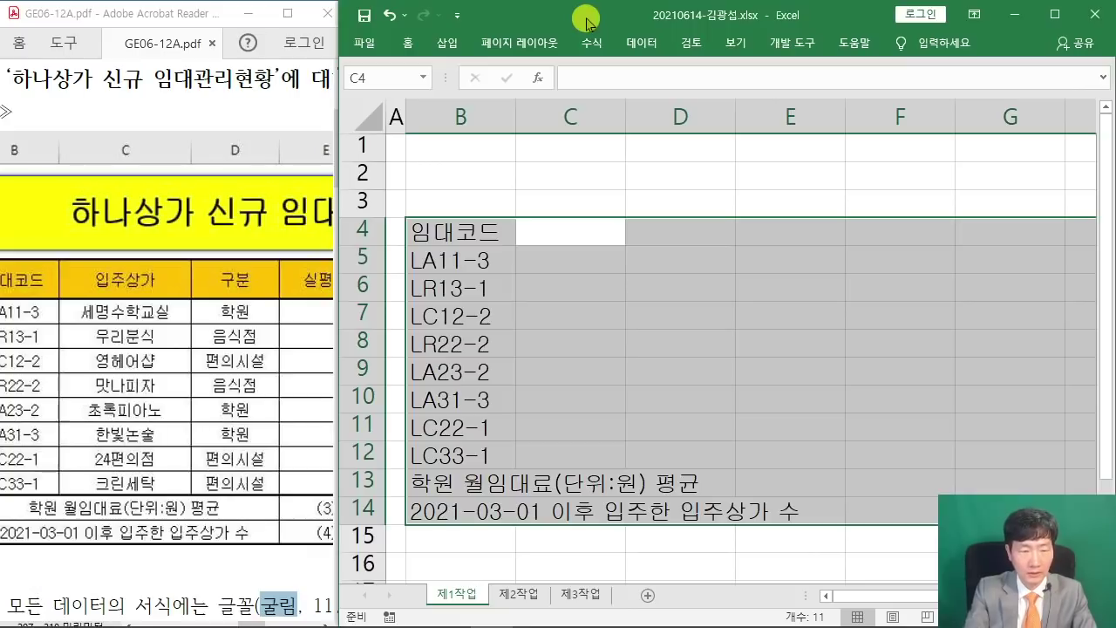
Enter the 입주상가 header and 세명수학교실, 우리분식, 영혜어샵, 맛나피자, 초록피아노 in C5:C9.
text(입주상가)
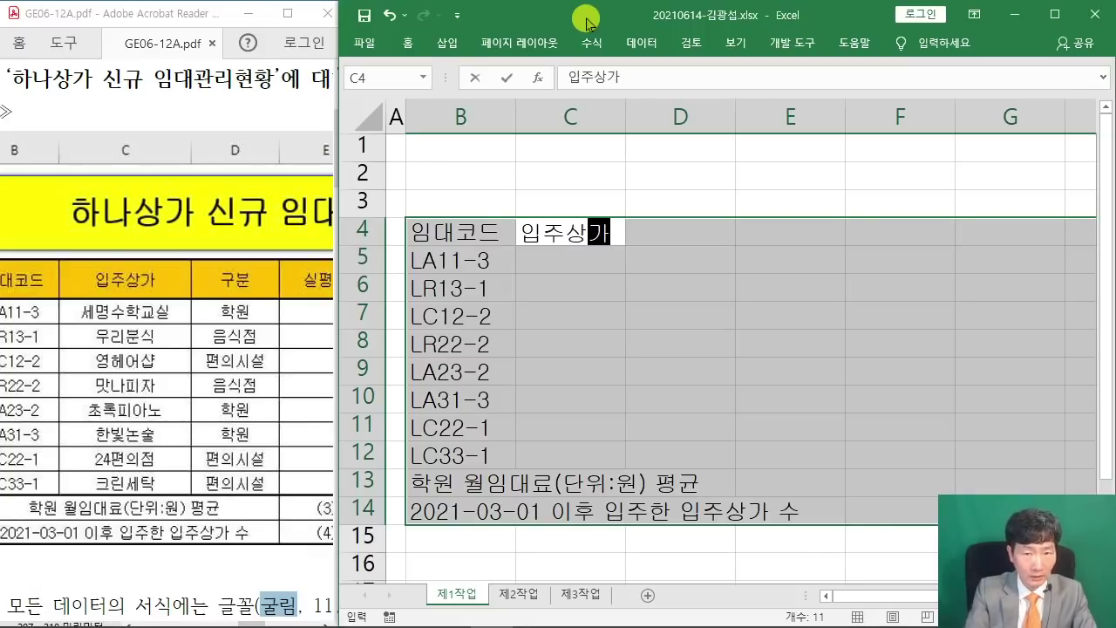
key(Return)
text(세명수학교실)
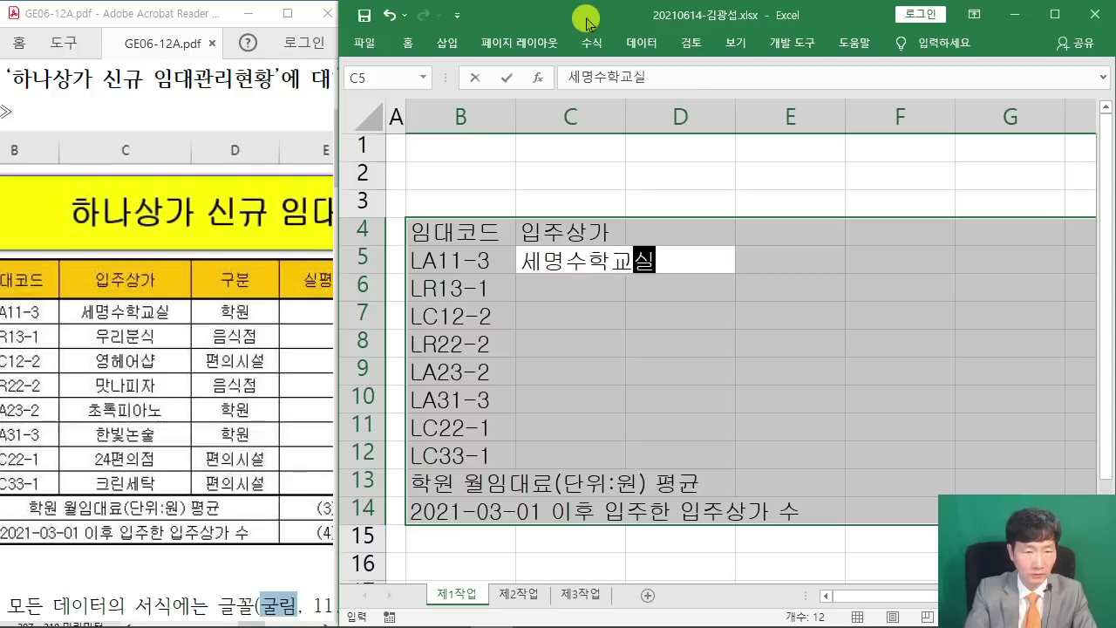
key(Return)
text(리분식)
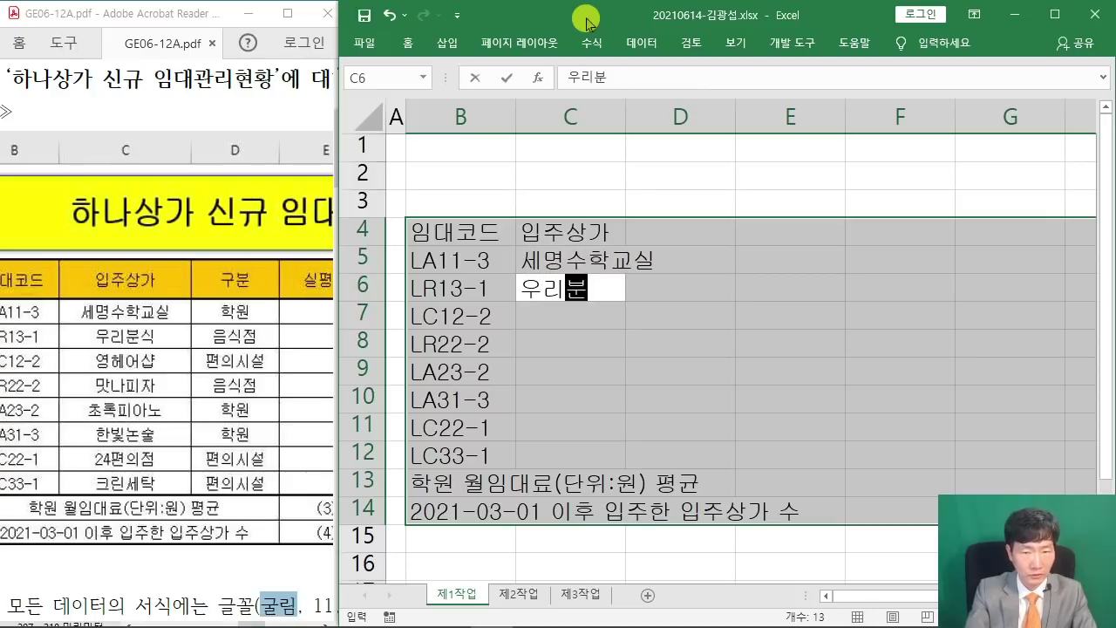
key(Return)
text(영혜어샵)
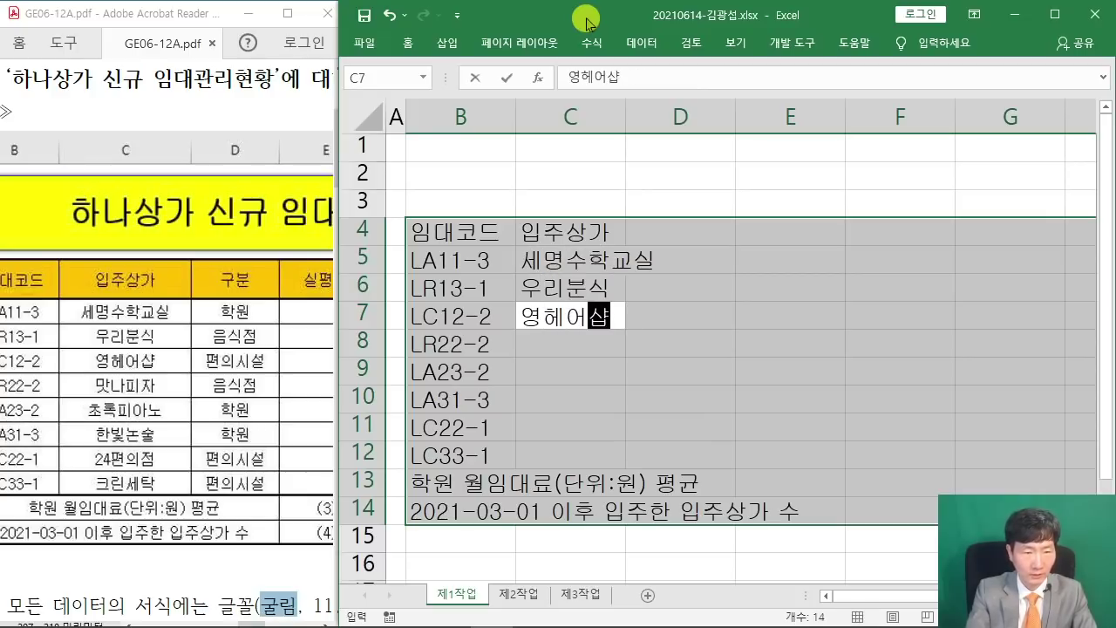
key(Return)
text(맛나피자)
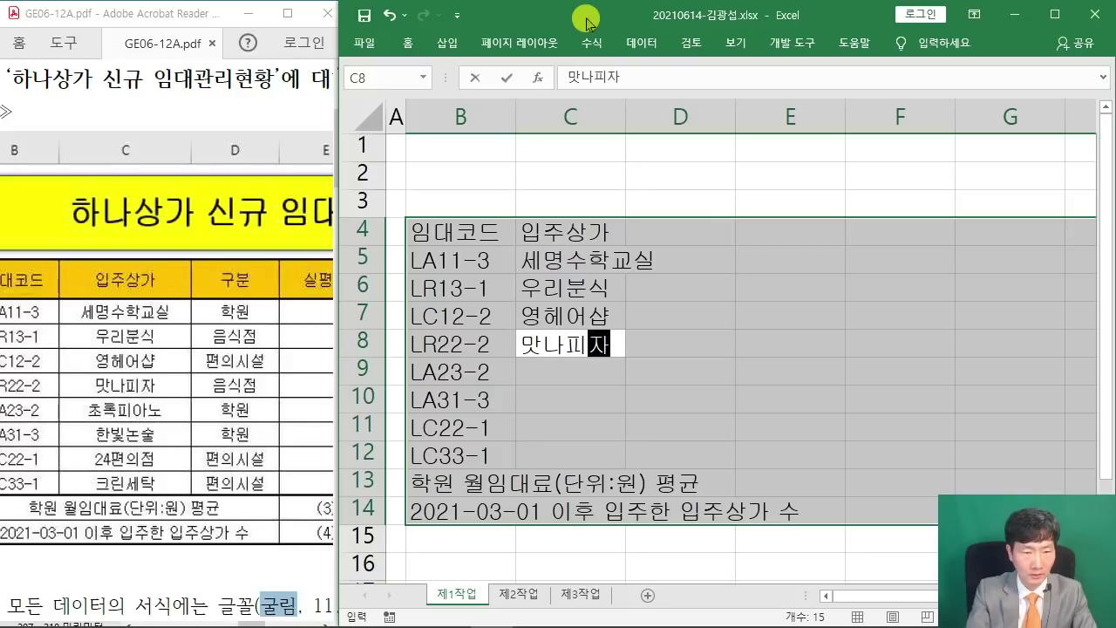
key(Return)
text(초록피아노)
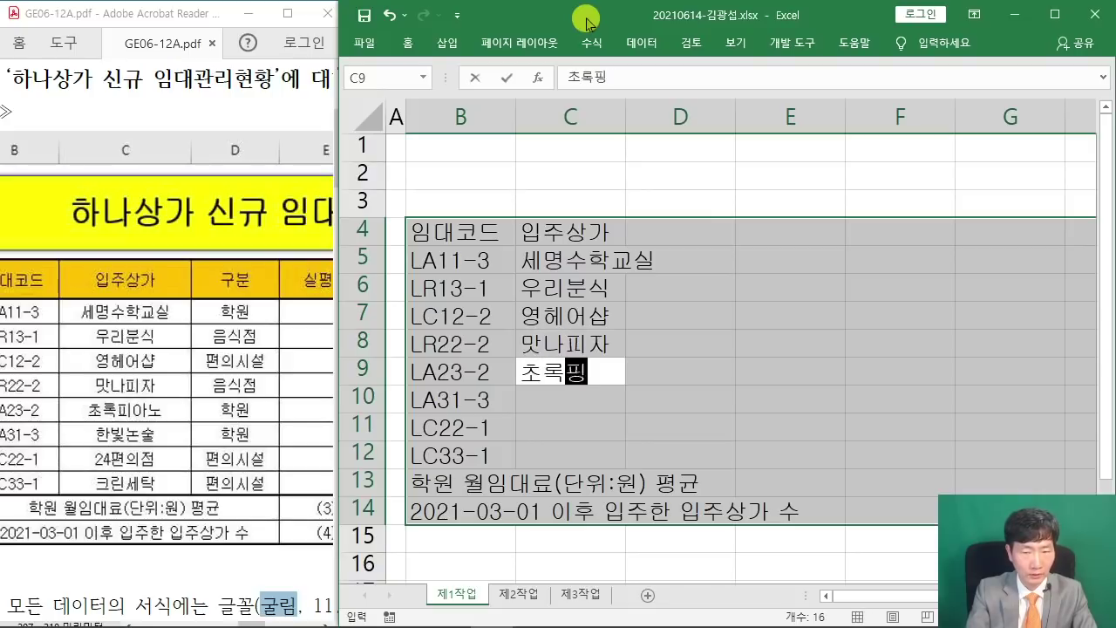
key(Return)
Add 한빛논술, 24편의점 and 크린세탁 in C10:C12, then type the 구분 header in D4.
text(흔)
key(BackSpace)
key(BackSpace)
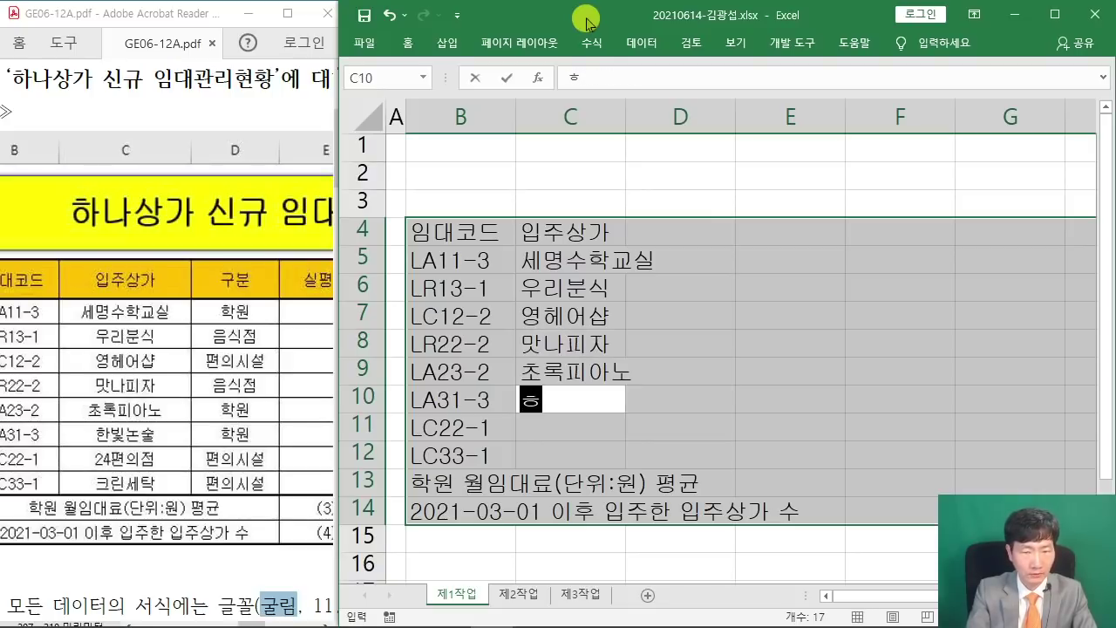
text(나)
key(BackSpace)
key(BackSpace)
text(한빛)
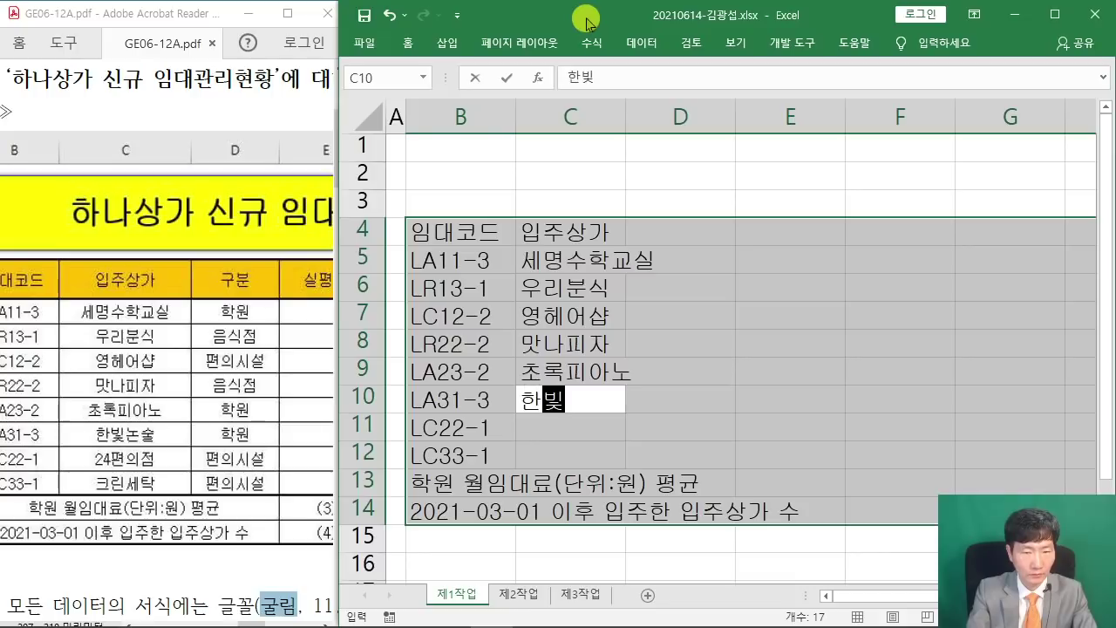
text(논술)
key(Return)
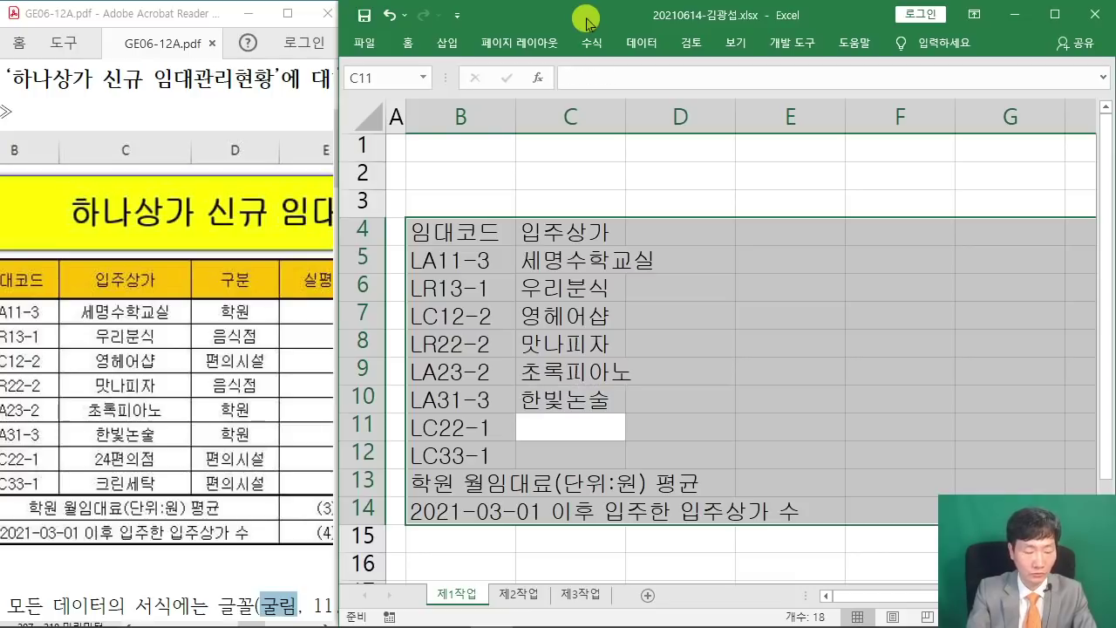
text(24ㅍ평ㅇ)
key(BackSpace)
key(BackSpace)
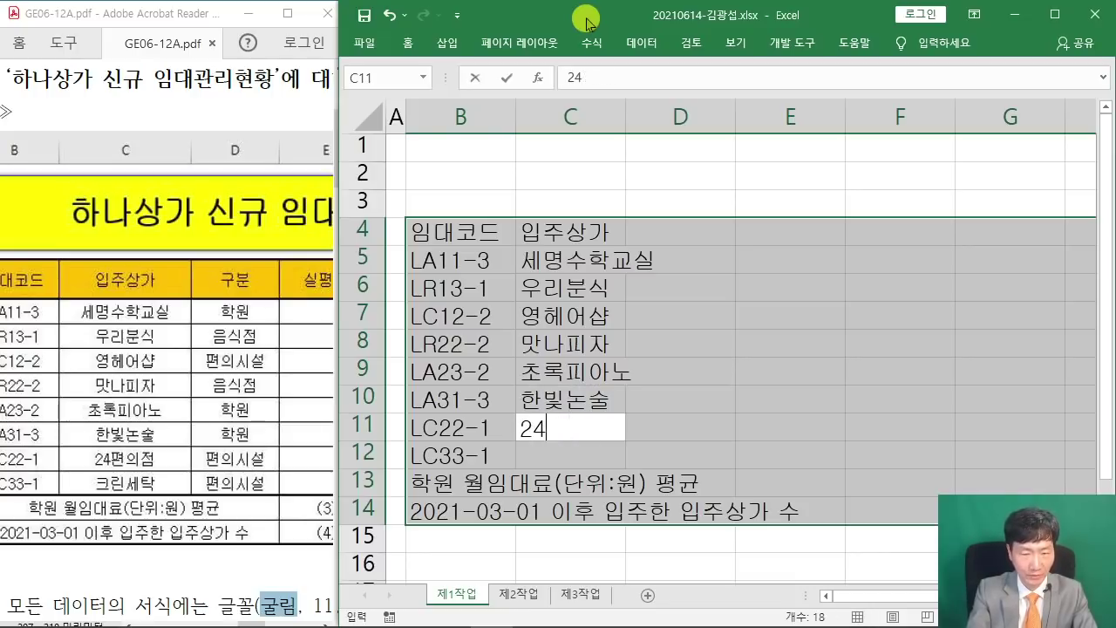
text(편의점)
key(Return)
text(크린세탁)
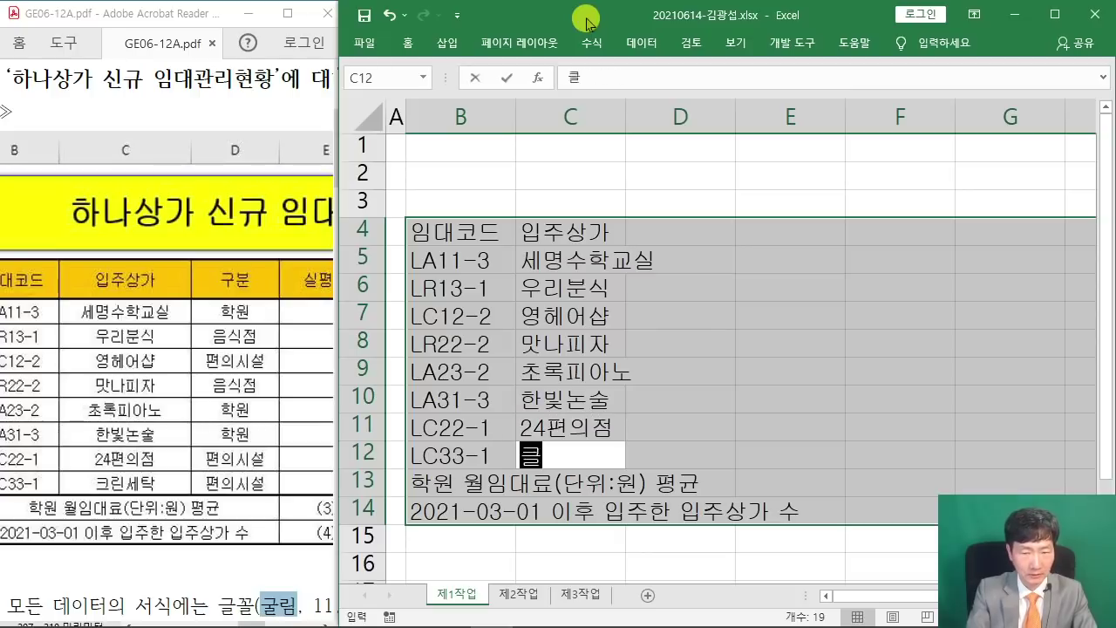
key(Return)
key(Return)
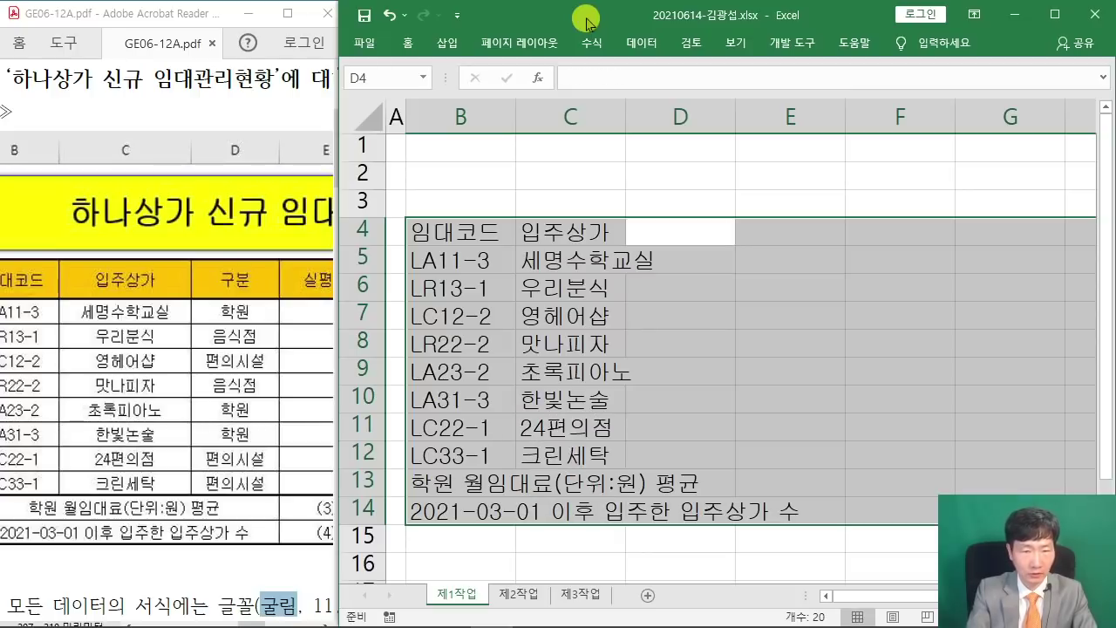
text(구부)
Fill D5:D9 with the categories 학원, 음식점, 편의시설, 음식점 and 학원.
key(Return)
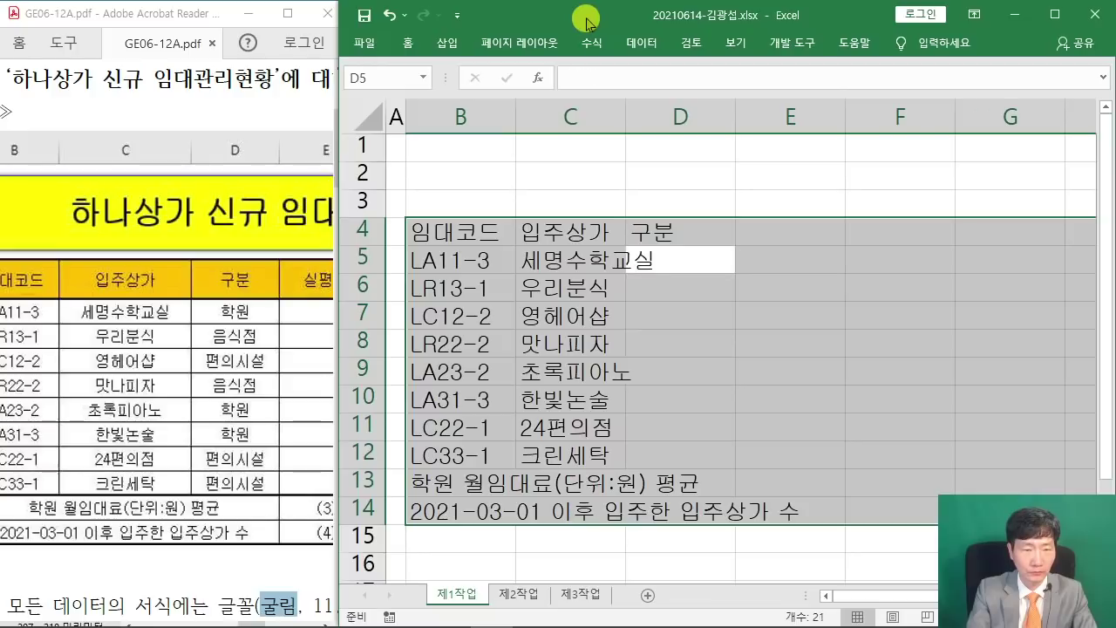
text(학원)
key(Return)
text(아ㅓㅁ)
key(BackSpace)
key(BackSpace)
key(BackSpace)
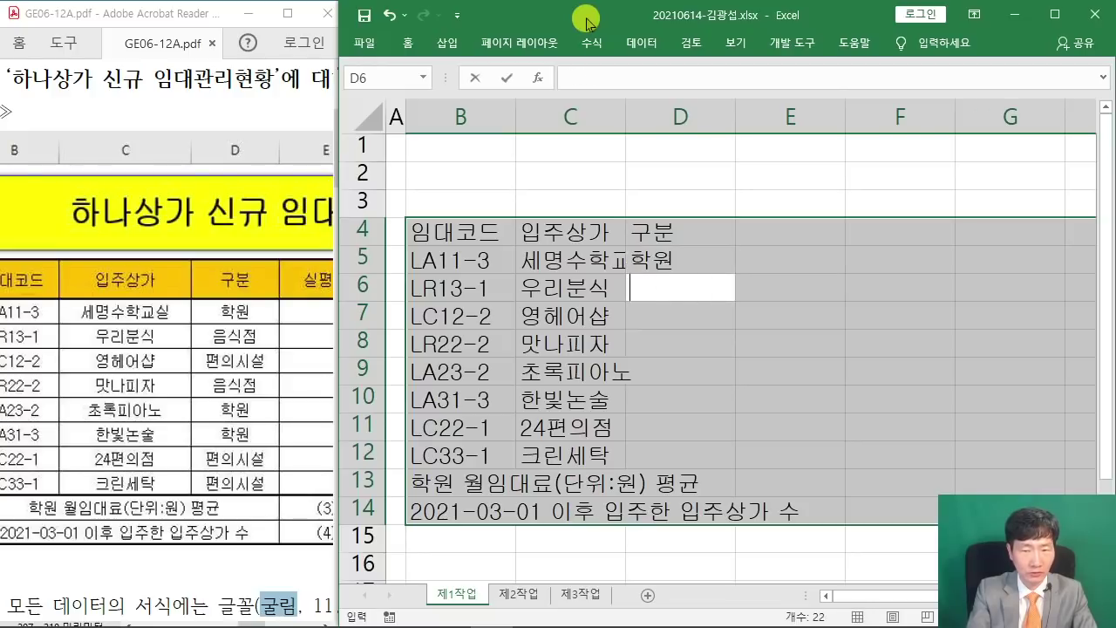
text(음식점)
key(Return)
text(편의시설)
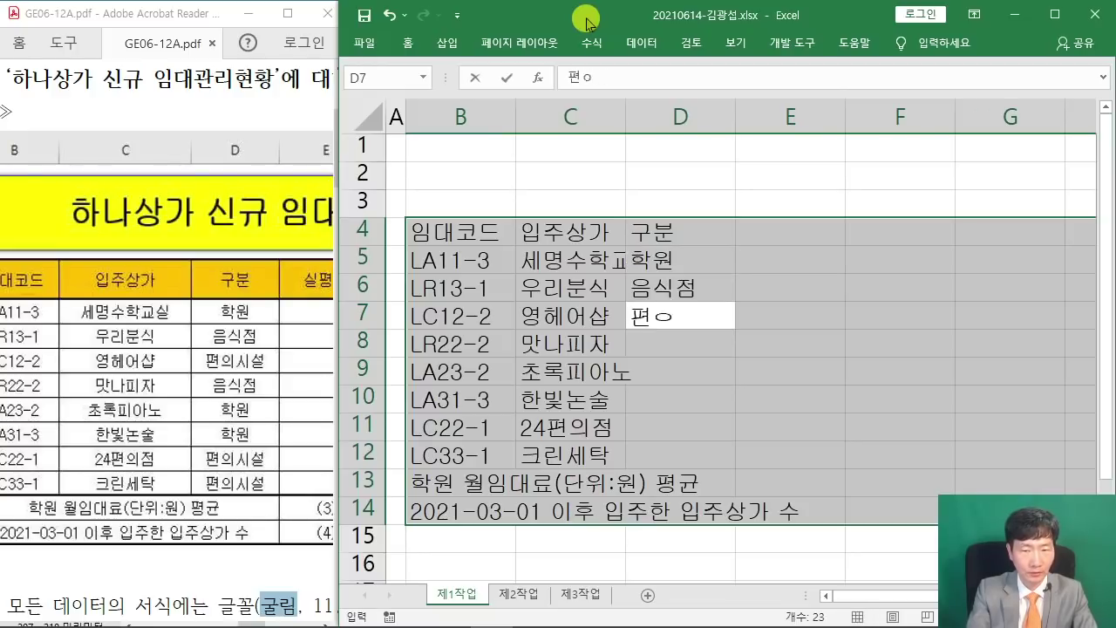
key(Return)
text(음식점)
key(Return)
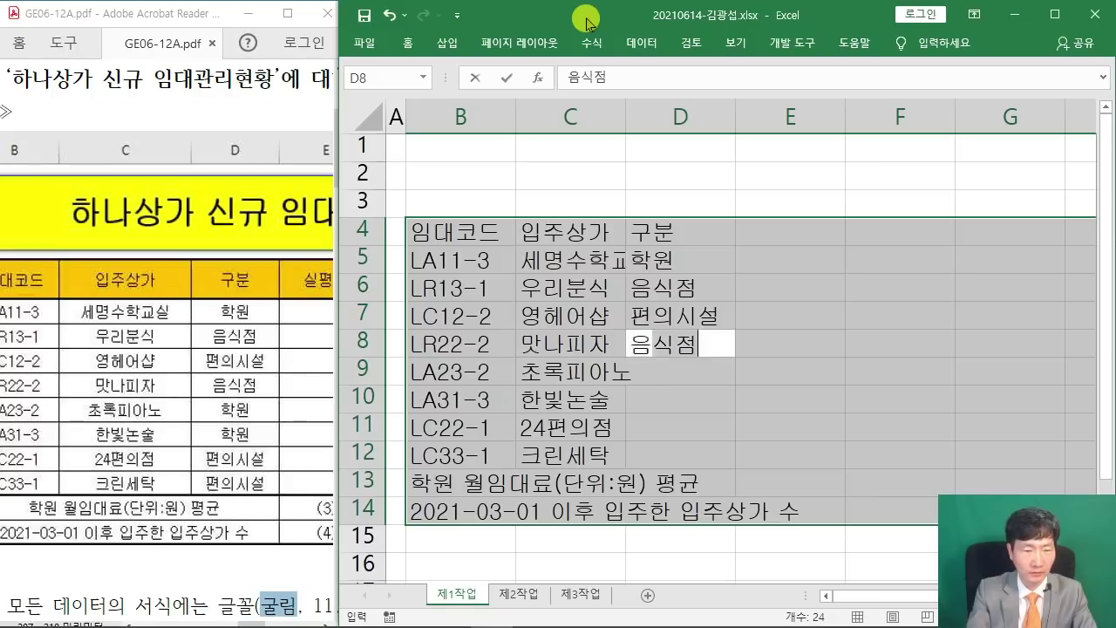
text(학원)
key(Return)
Finish D10:D12 with 학원, 편의시설, 편의시설 and autofit column C to the store names.
text(학)
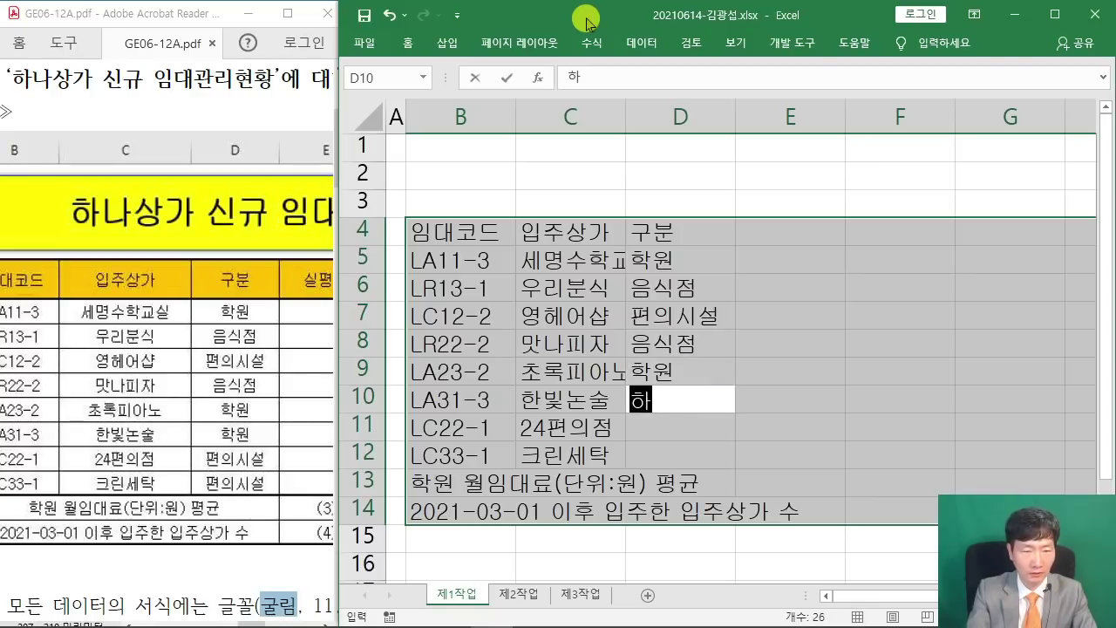
key(Return)
text(현)
key(BackSpace)
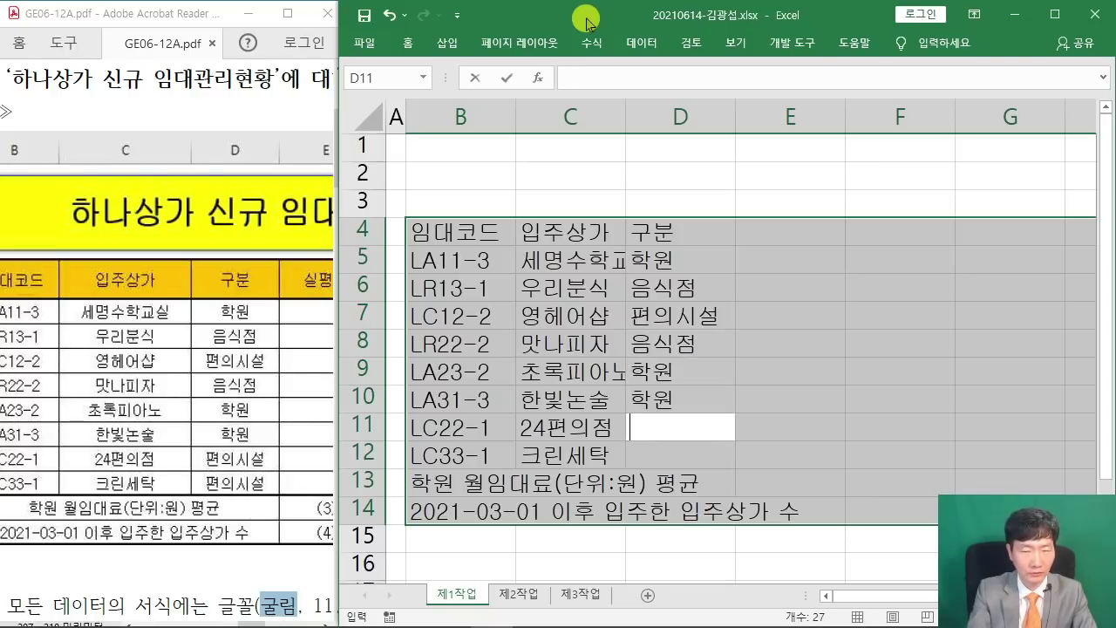
text(편)
key(Return)
text(편)
key(Return)
key(Return)
key(Return)
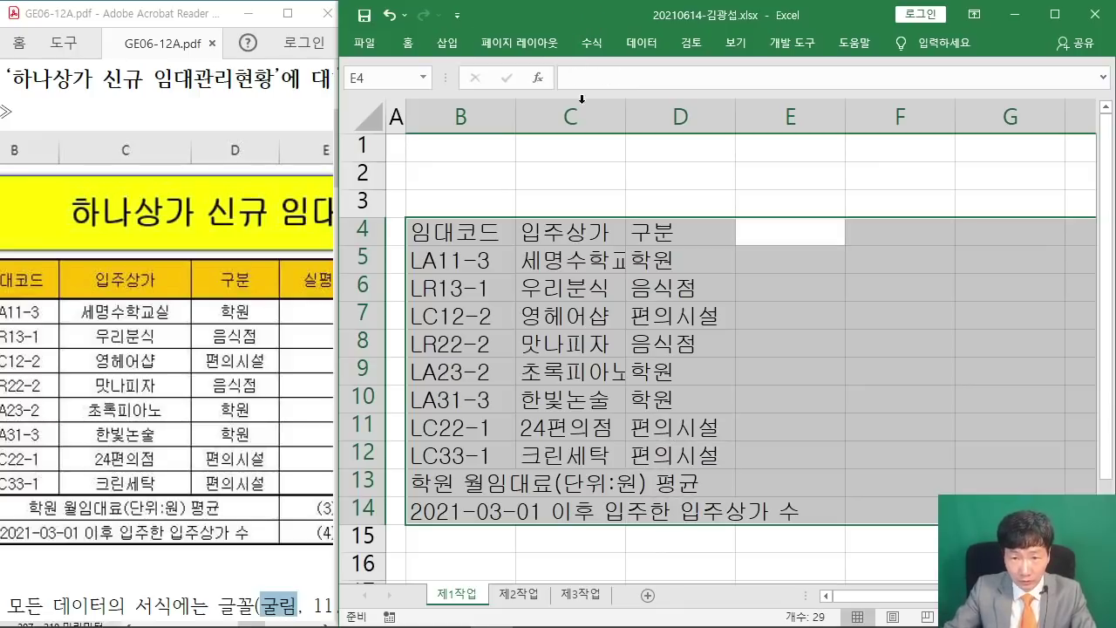
double_click(626, 111)
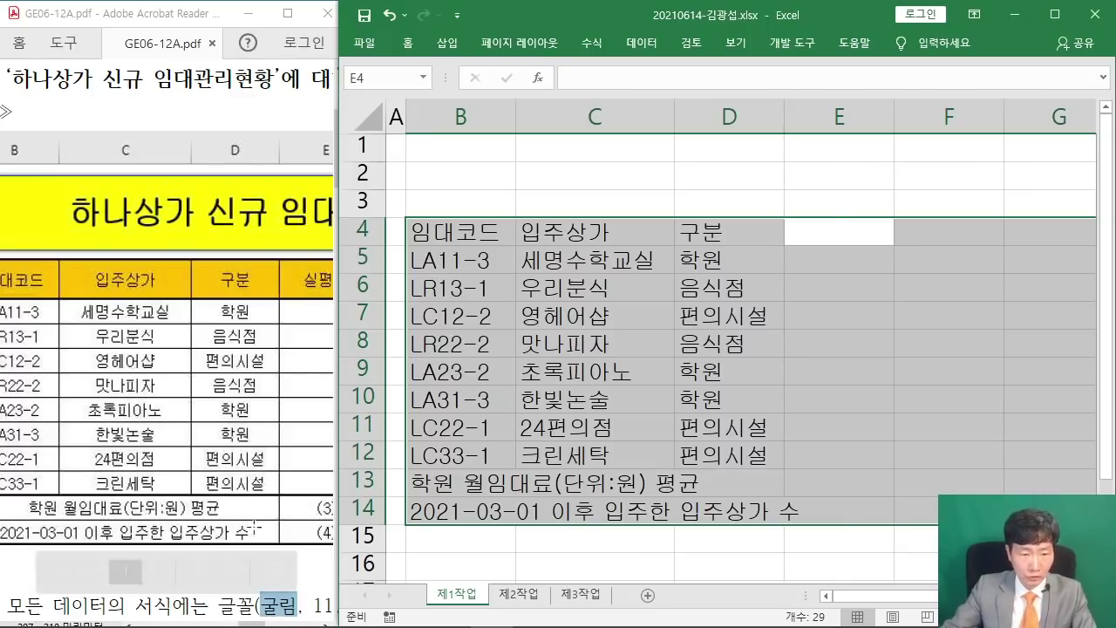
drag(253, 623, 273, 626)
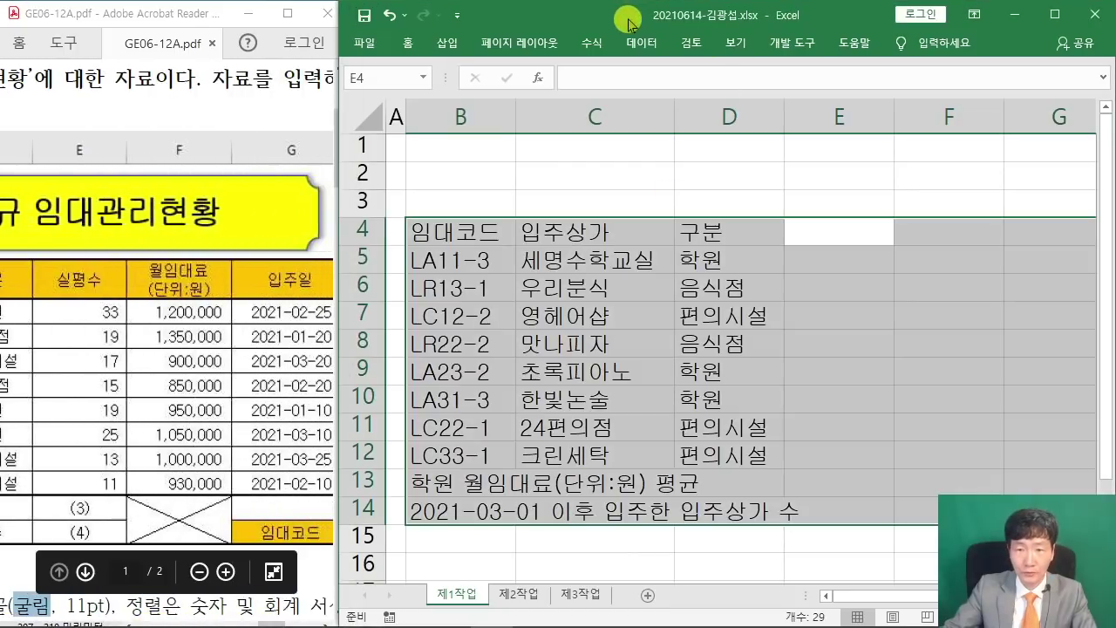
Enter the 실평수 header in E4 with floor areas 33, 19, 17 and 15 below it.
click(629, 22)
text(ㅅ;)
key(BackSpace)
key(BackSpace)
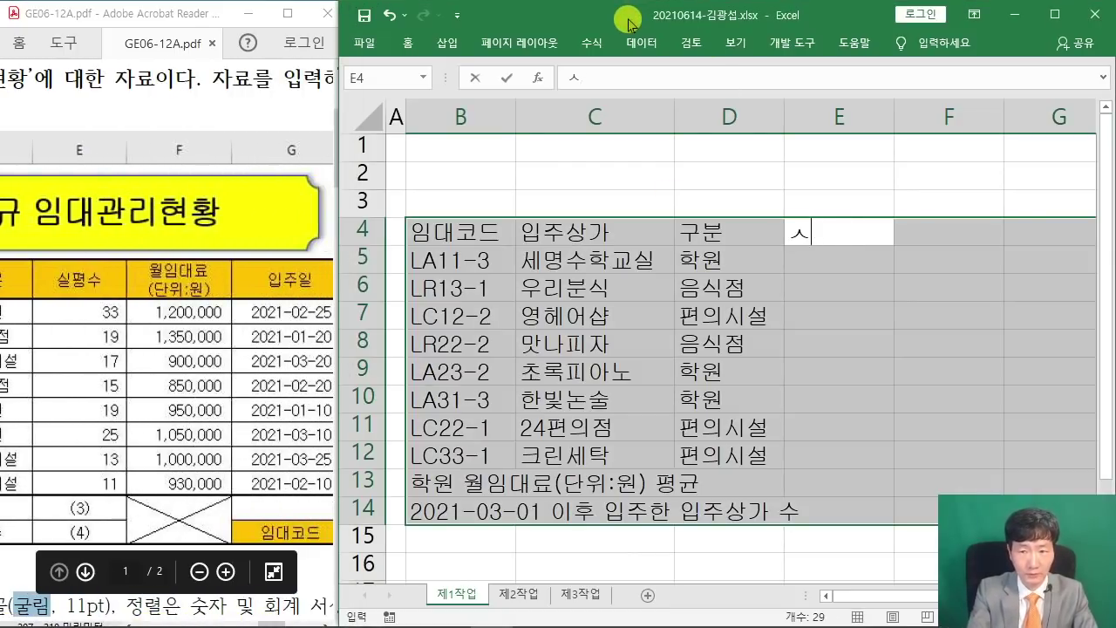
text(실평수)
key(Return)
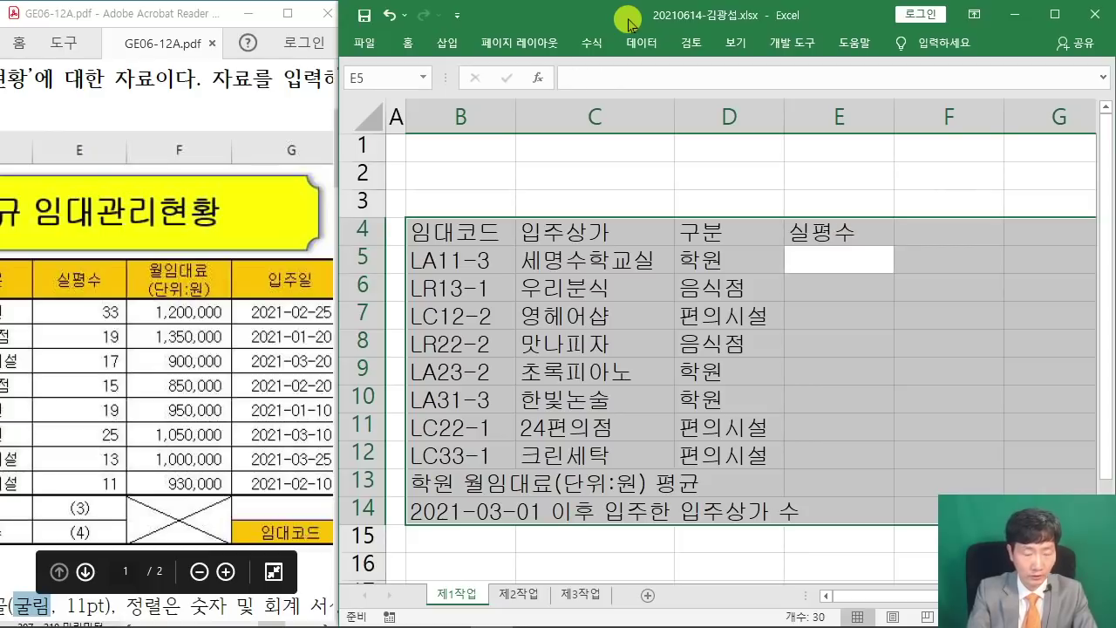
text(33)
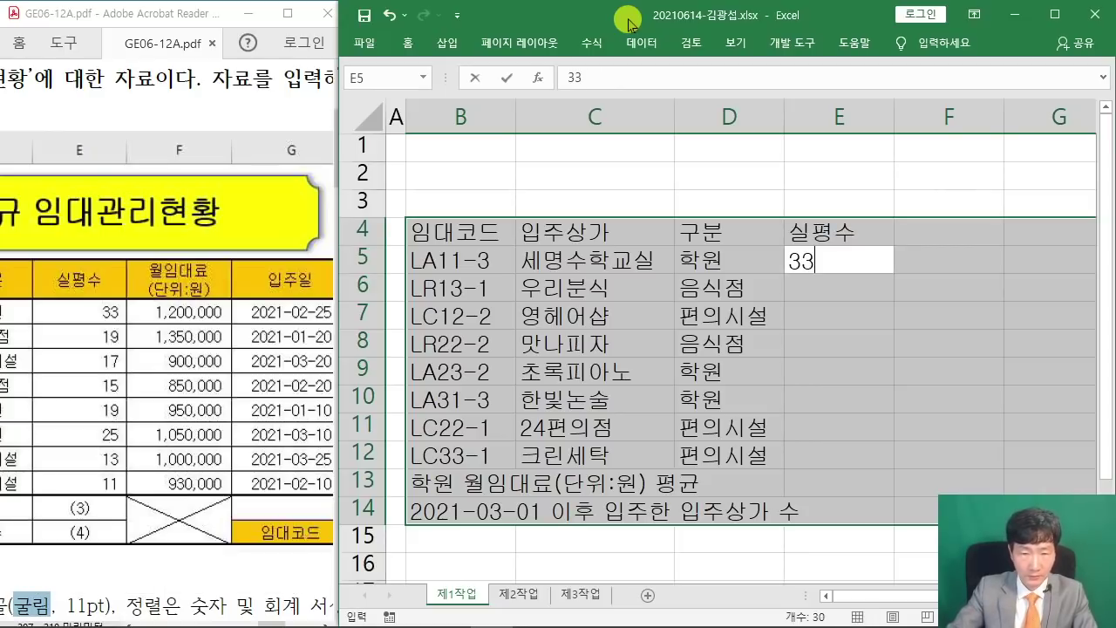
key(Return)
text(19)
key(Return)
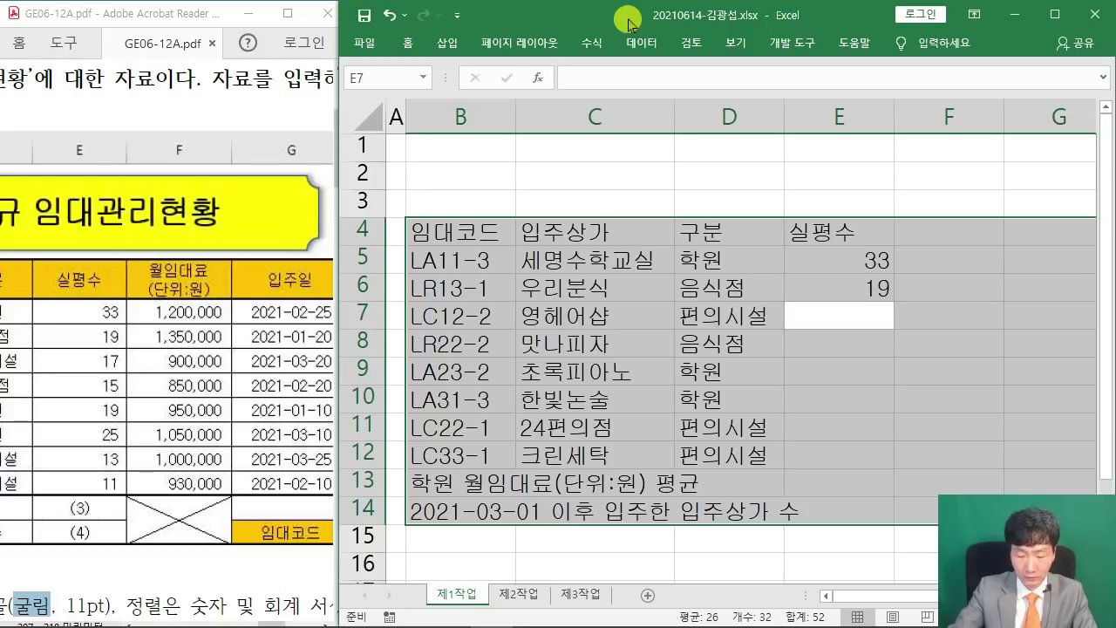
text(17)
key(Return)
text(15)
key(Return)
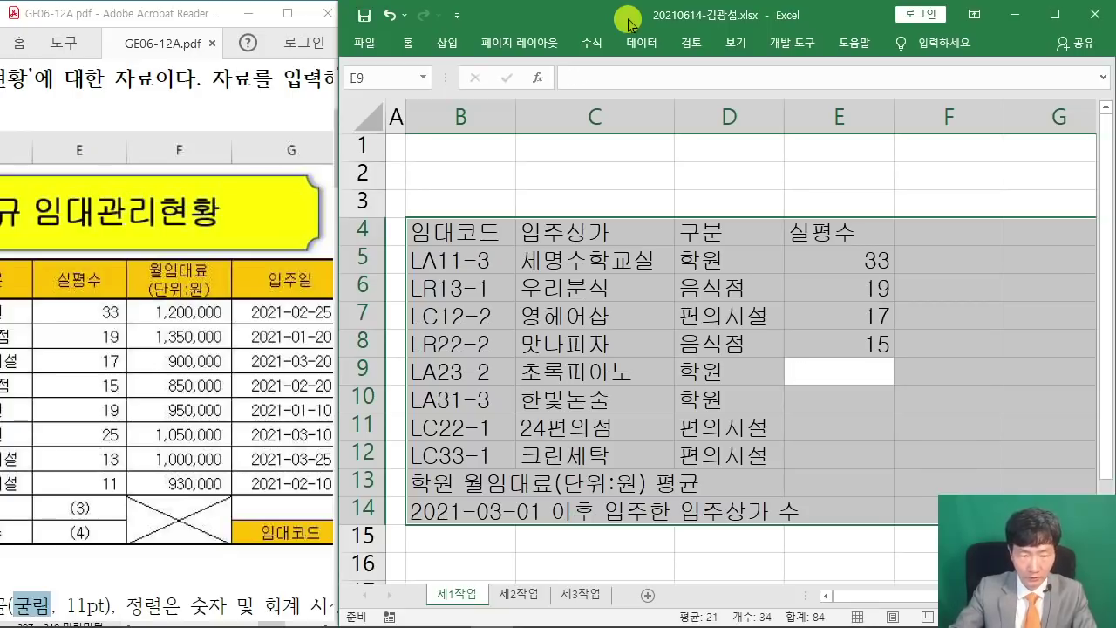
Add floor areas 19, 25, 13 and 11 in E9:E12, then start typing 월임대료 in F4.
text(19)
key(Return)
text(25)
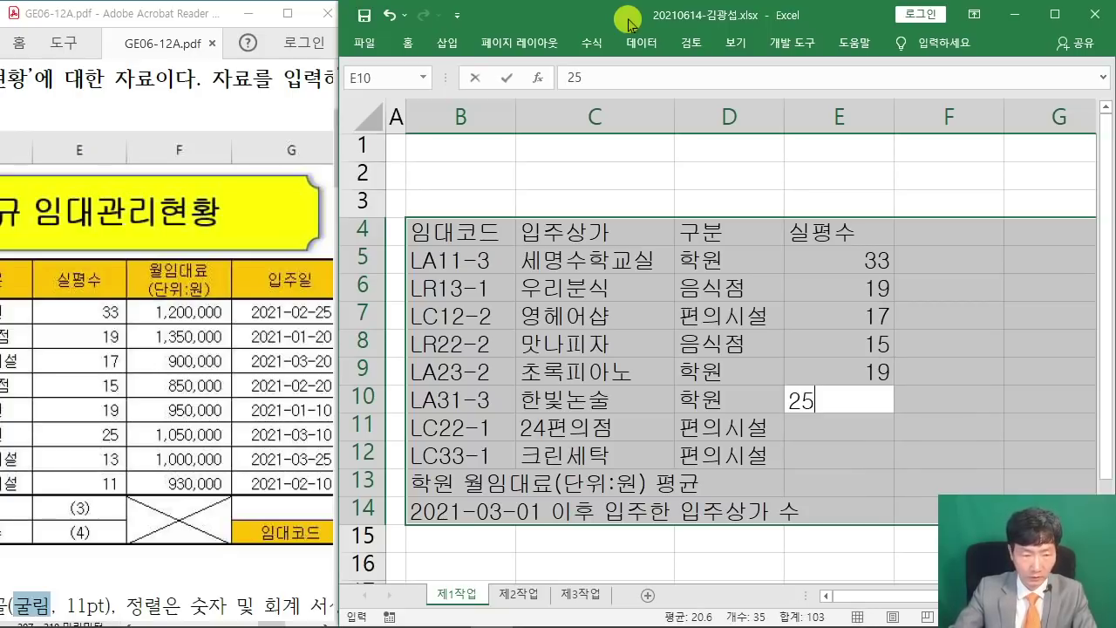
key(Return)
text(13)
key(Return)
text(11)
key(Return)
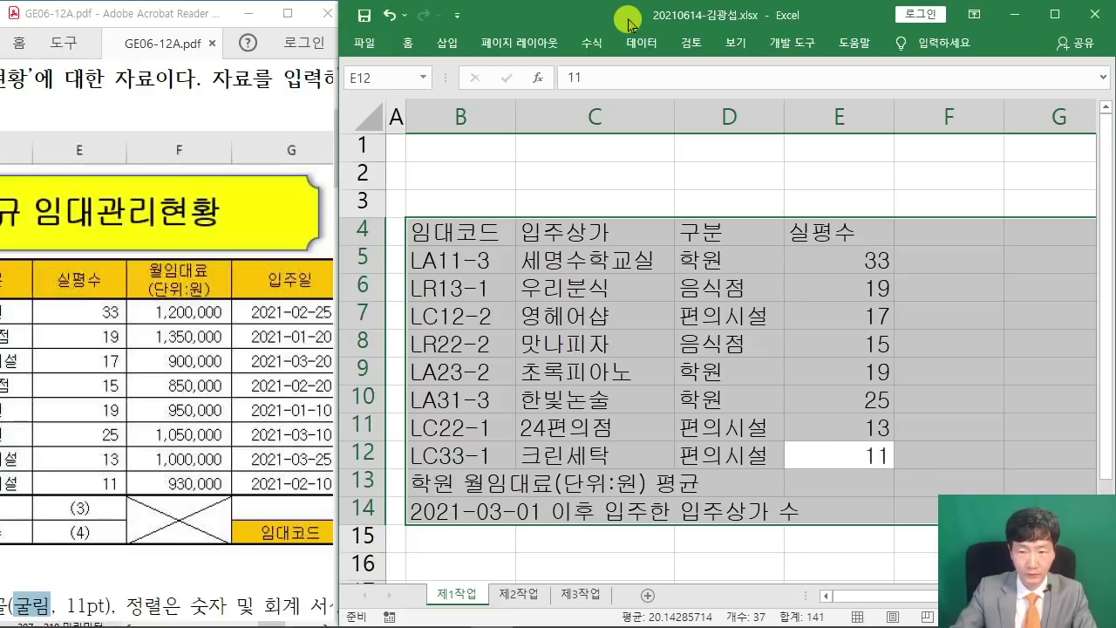
key(Return)
key(Return)
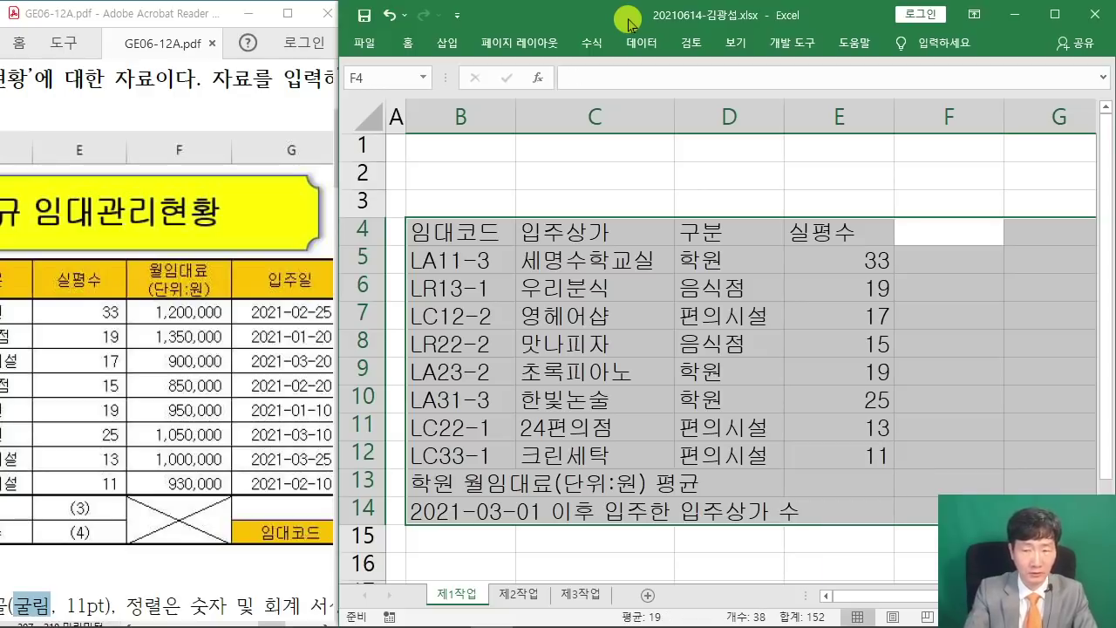
text(월임대료)
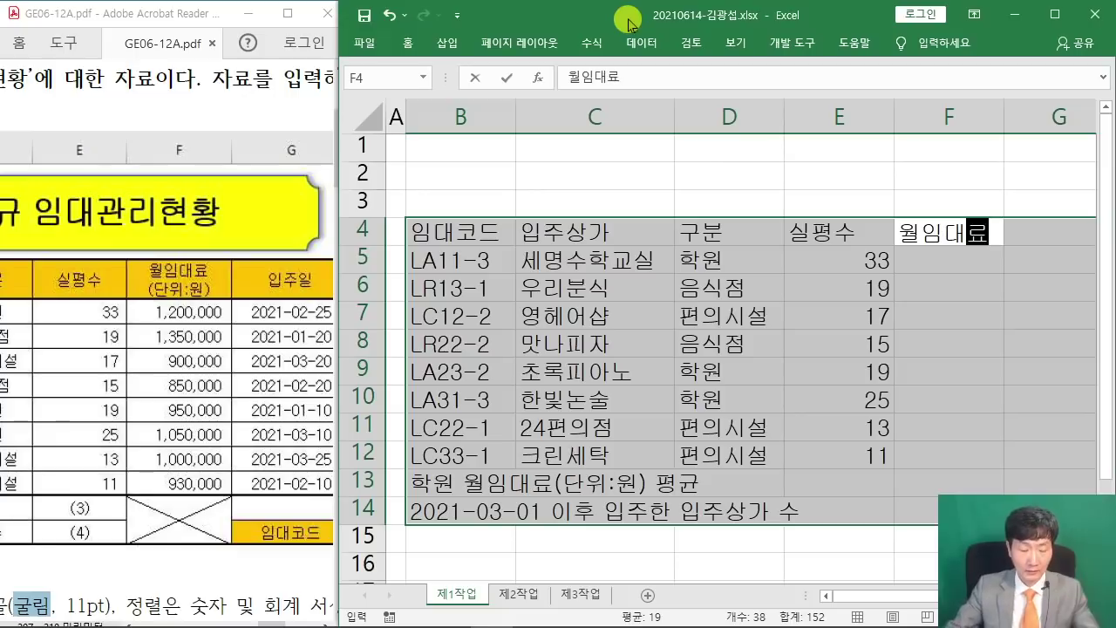
Finish F4 as 월임대료 with (단위:원) on a second line using Alt+Enter.
drag(542, 137, 684, 271)
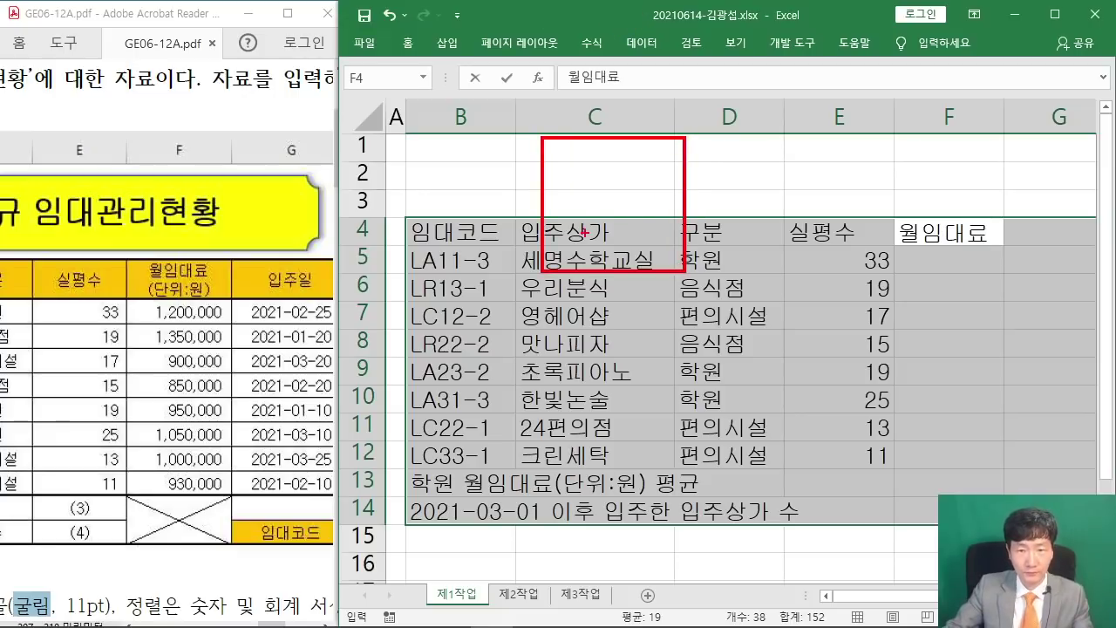
drag(584, 232, 613, 248)
drag(655, 205, 664, 235)
drag(622, 217, 674, 218)
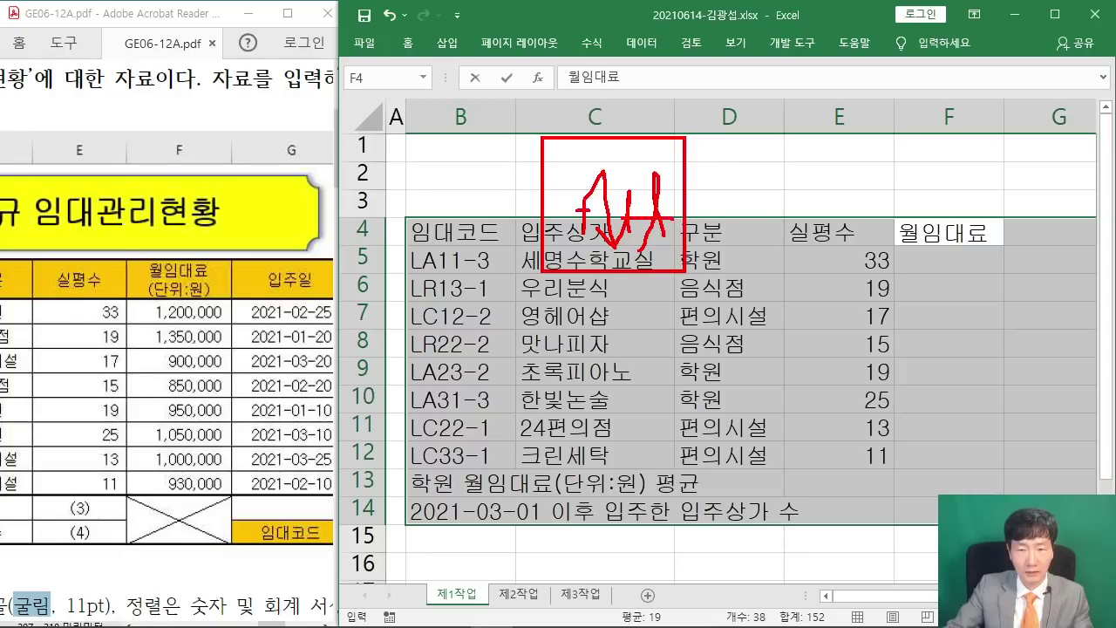
mouse_move(719, 169)
mouse_down()
mouse_move(707, 209)
mouse_move(755, 195)
mouse_up()
mouse_move(766, 144)
mouse_down()
mouse_move(786, 235)
mouse_move(886, 250)
mouse_up()
mouse_move(815, 164)
mouse_down()
mouse_move(819, 212)
mouse_move(884, 215)
mouse_move(961, 185)
mouse_up()
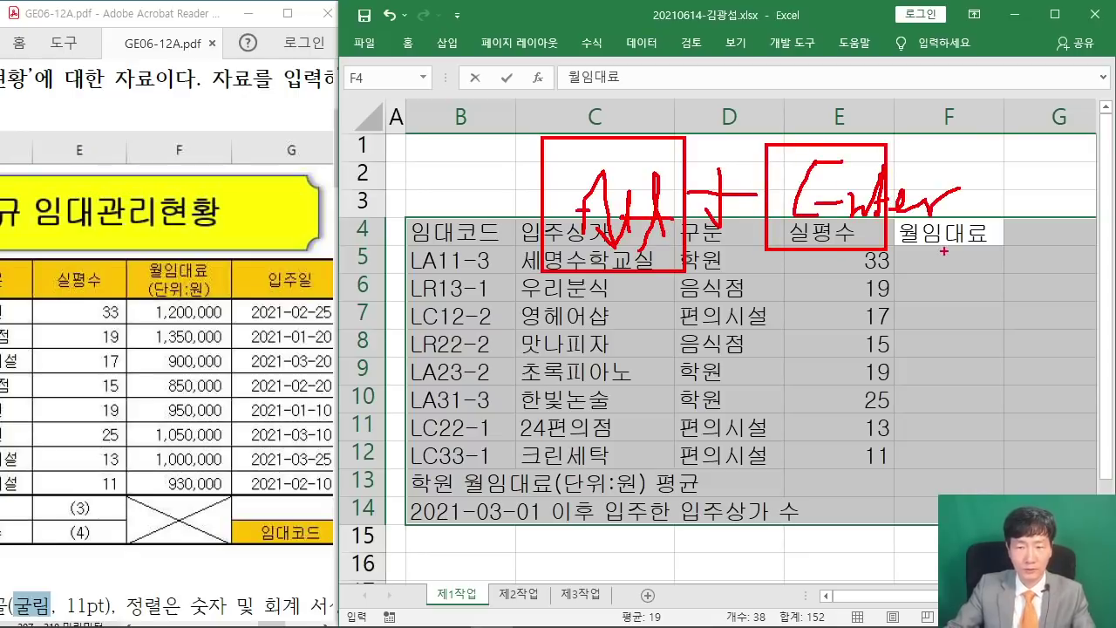
key(Escape)
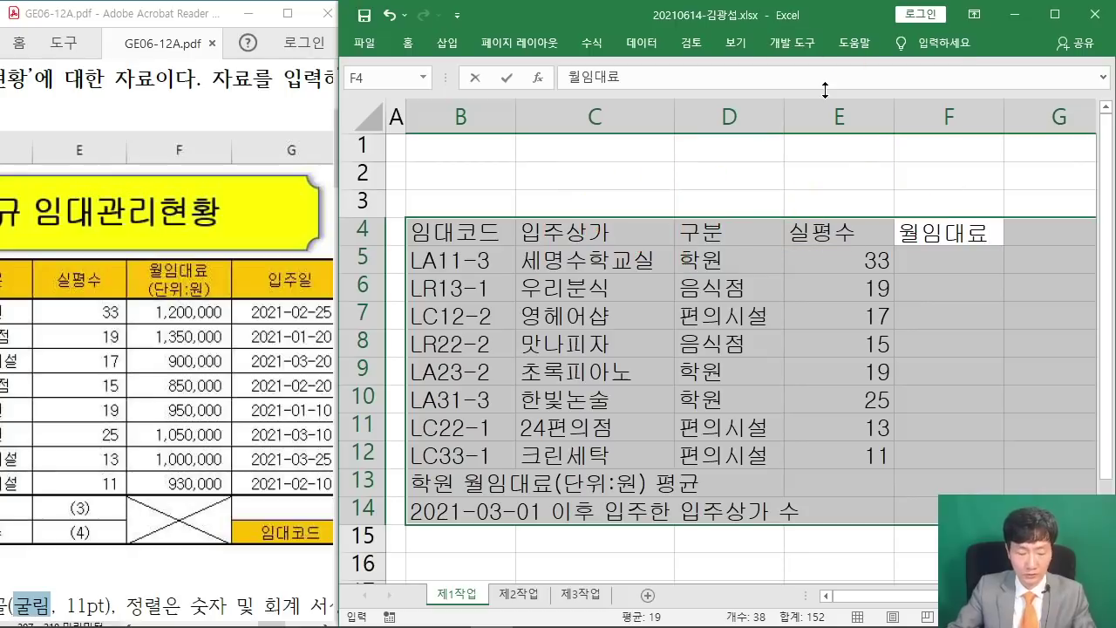
key(alt+Return)
text(()
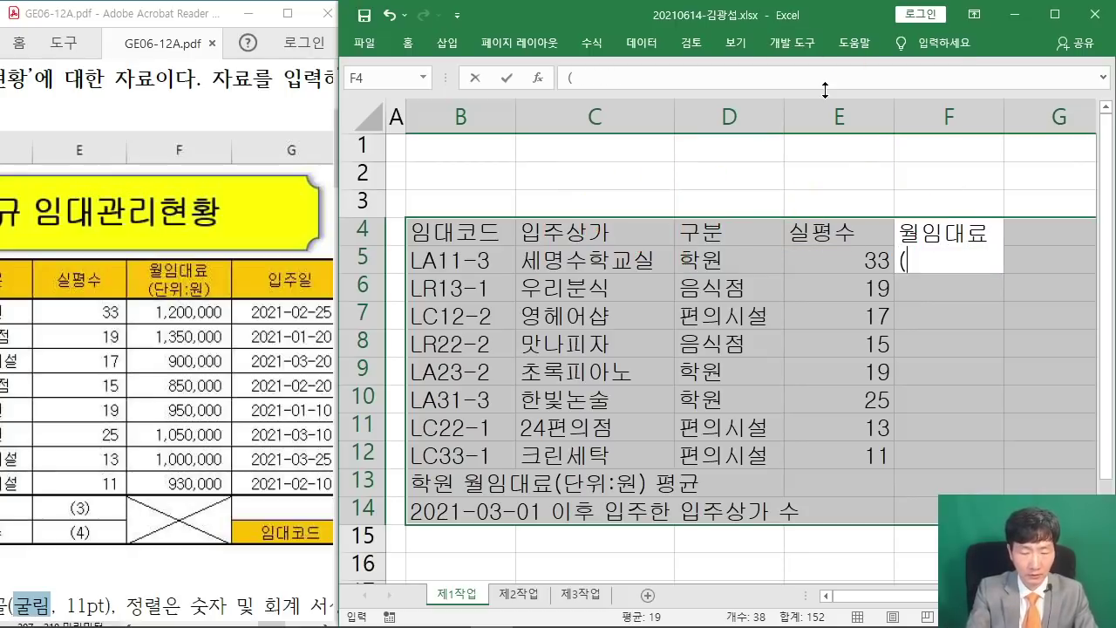
text(단위:)
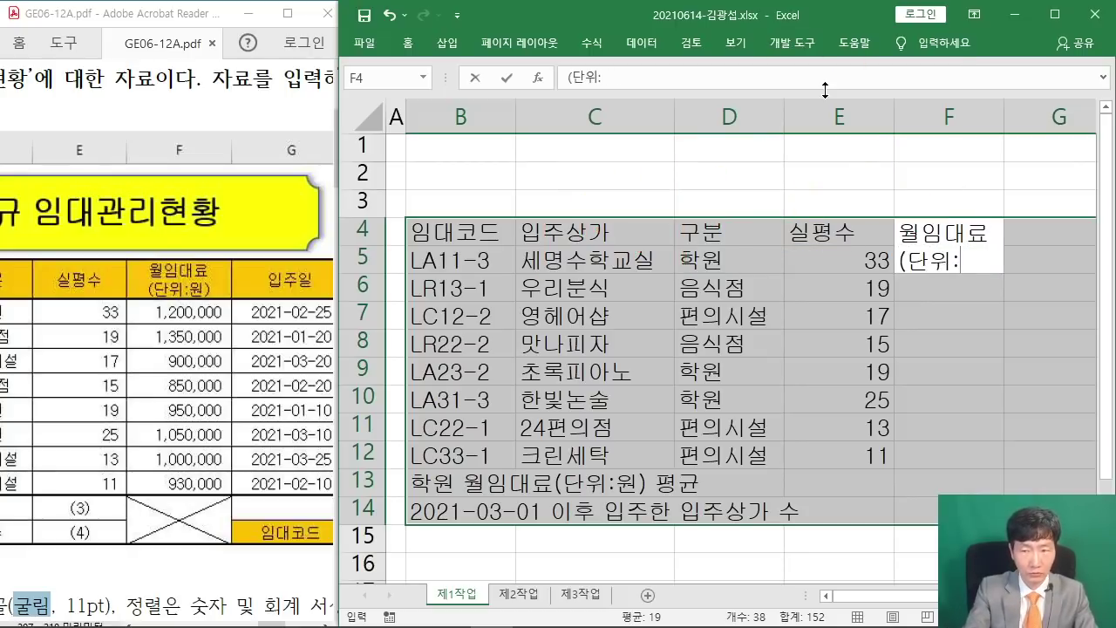
text(원))
key(Return)
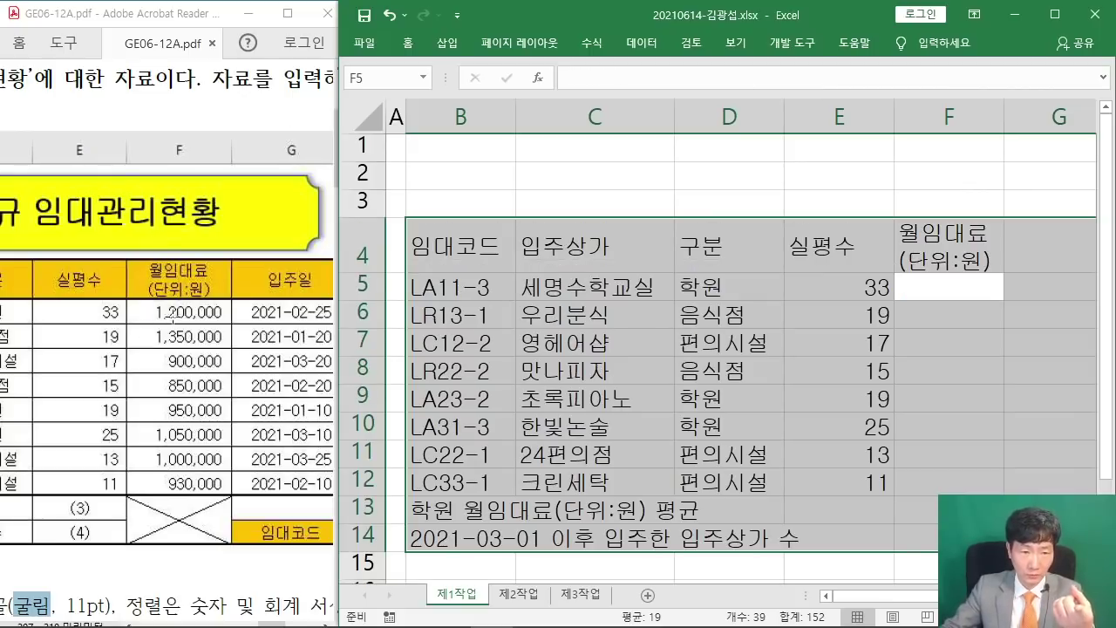
Enter rents 1200000, 1350000, 900000 and 850000 into F5:F8.
text(12)
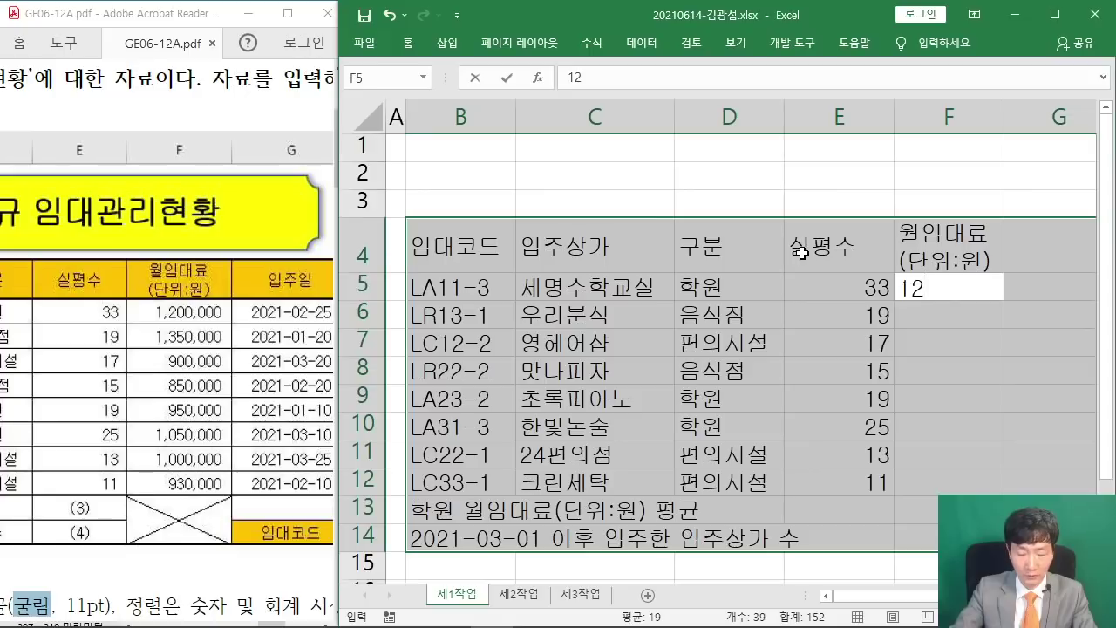
text(00000)
key(Return)
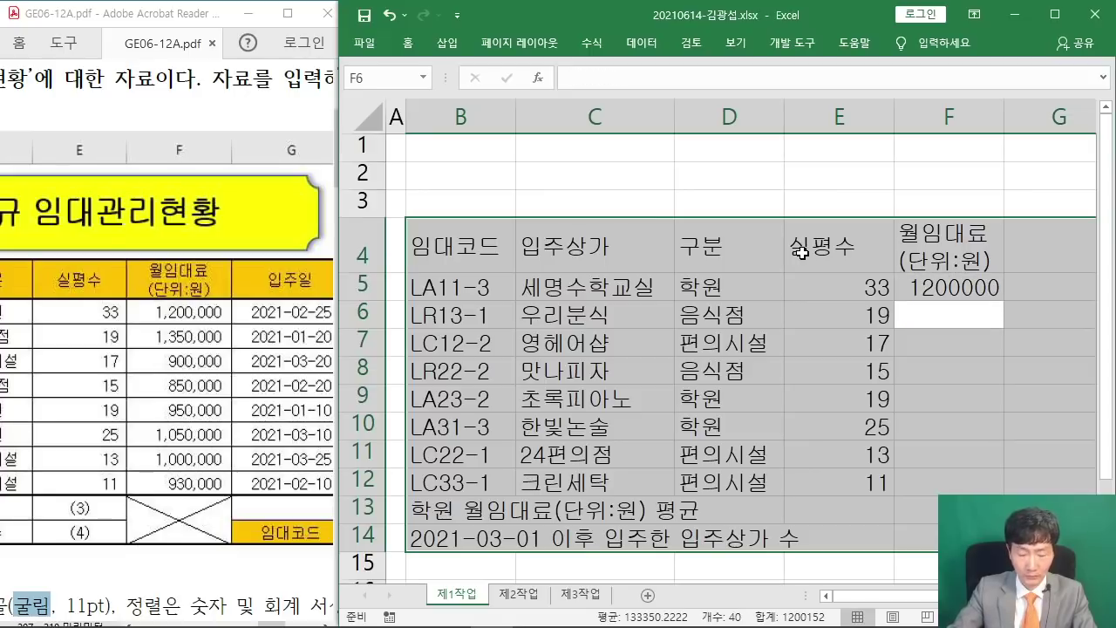
text(135000)
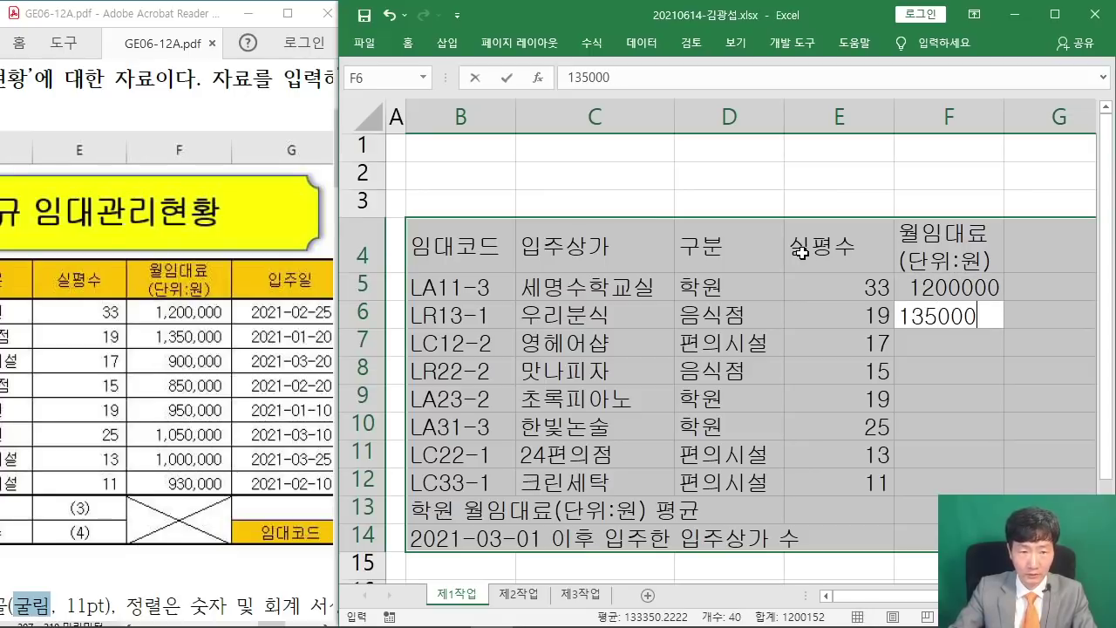
text(0)
key(Return)
text(9000)
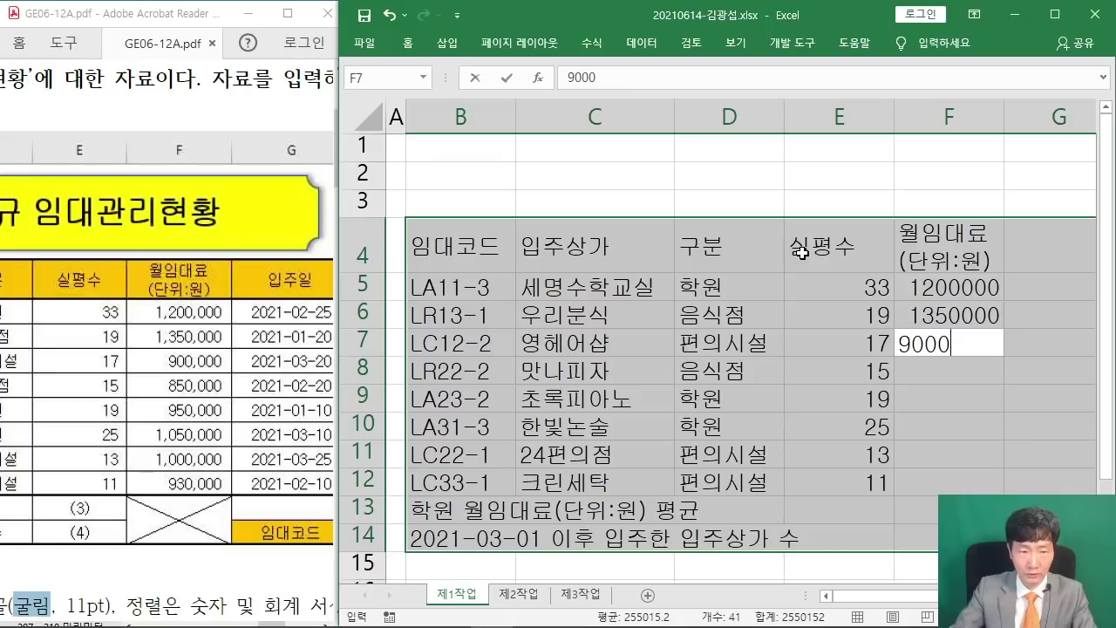
text(00)
key(Return)
text(85)
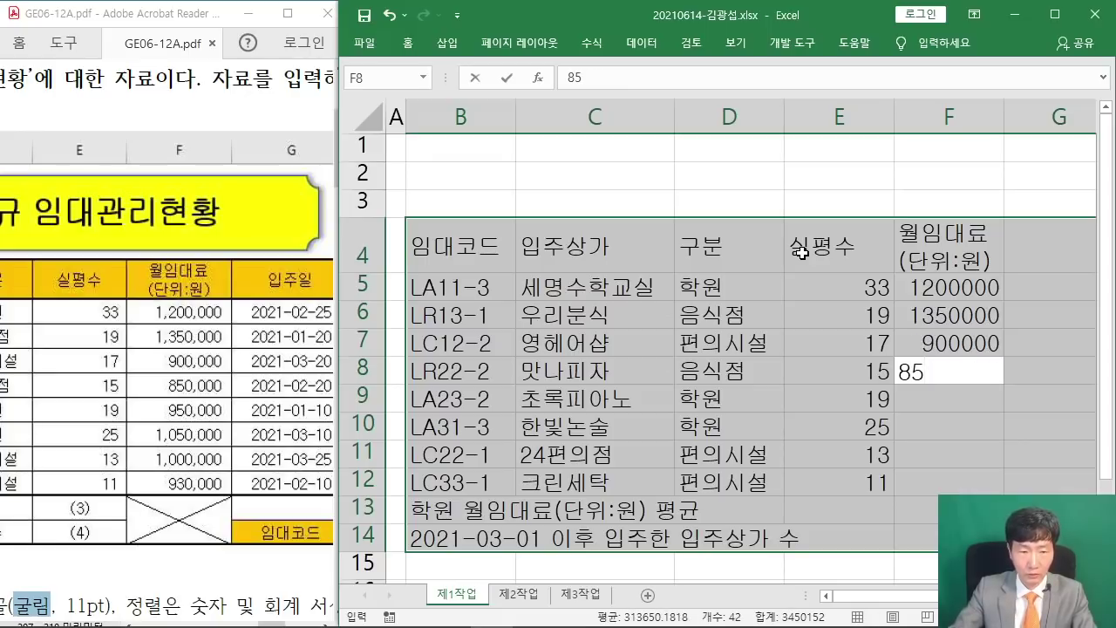
text(0000)
key(Return)
Enter rents 950000, 1050000, 1000000 and 930000 into F9:F12.
text(95)
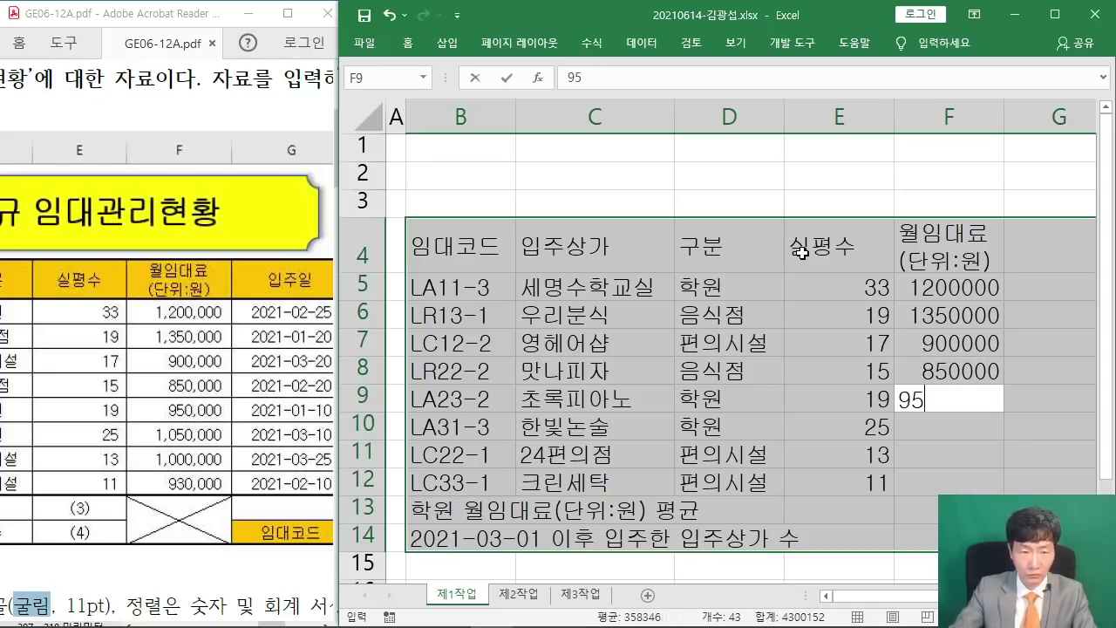
text(0000)
key(Return)
text(1)
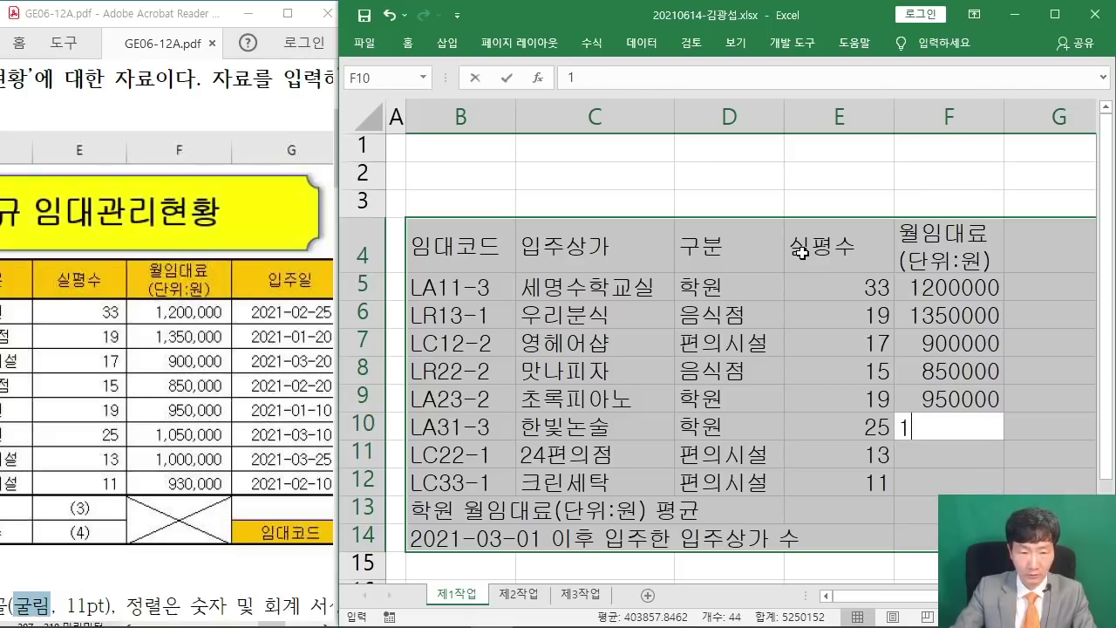
text(050000)
key(Return)
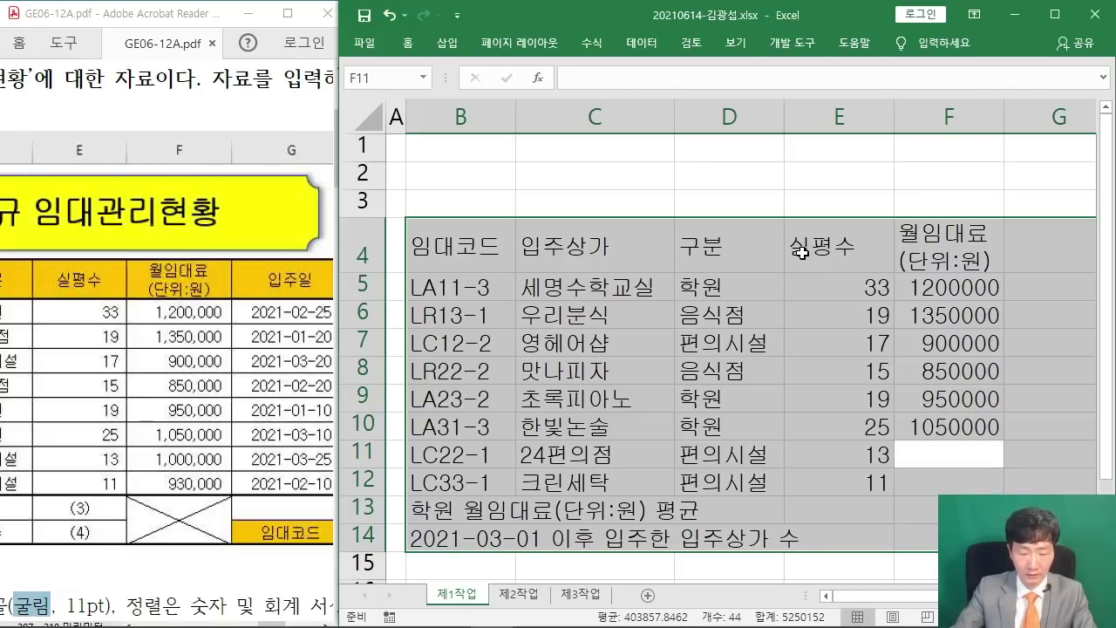
text(1000000)
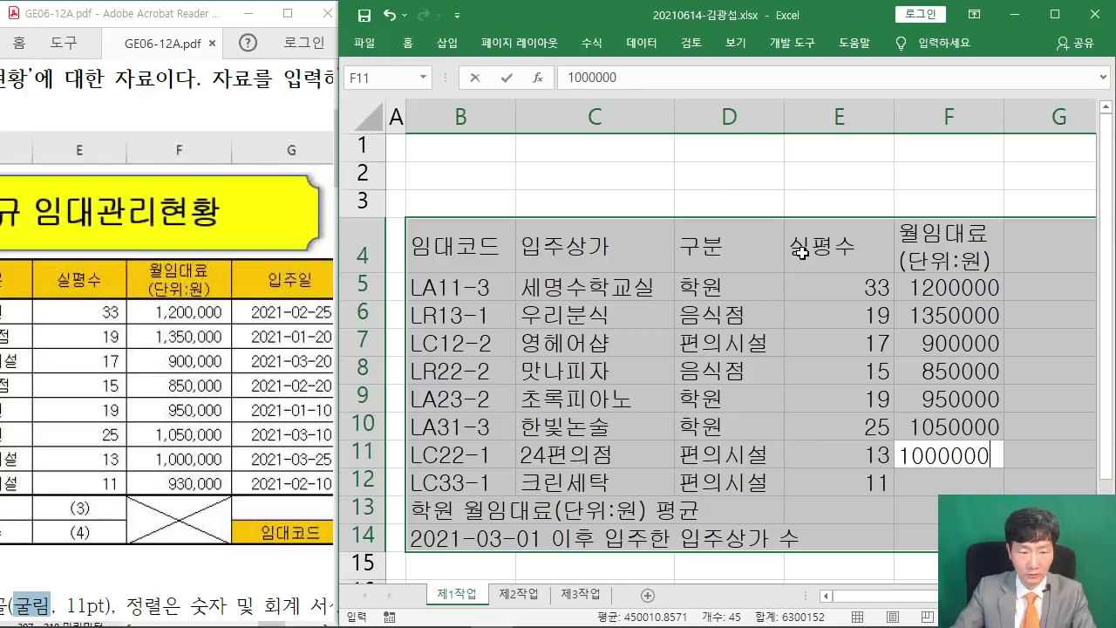
key(Return)
text(930)
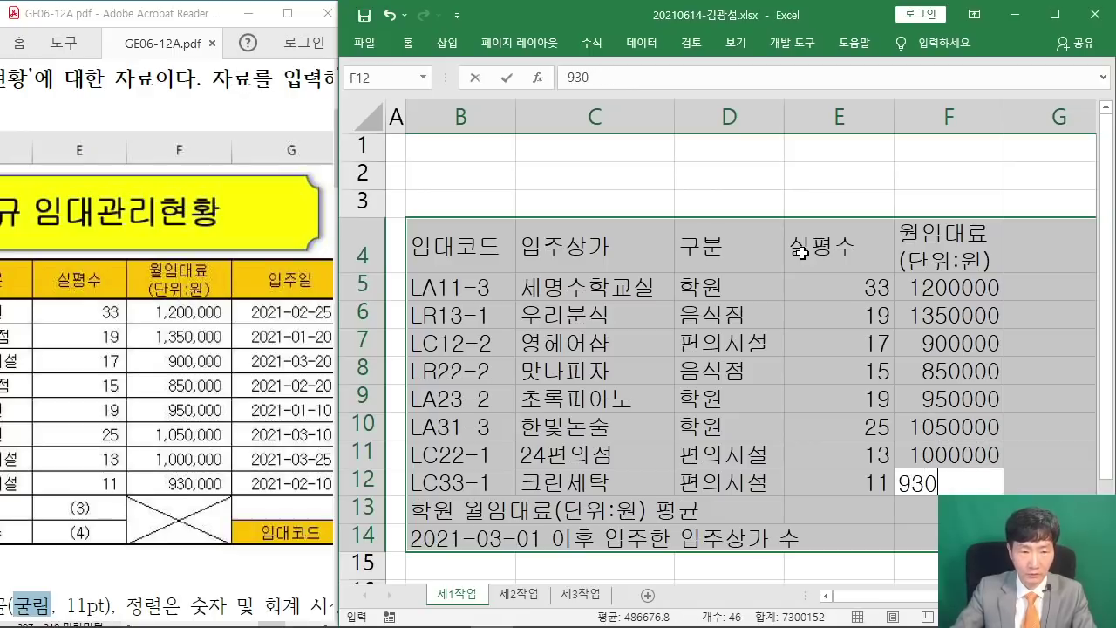
text(000)
key(Return)
key(Return)
key(Return)
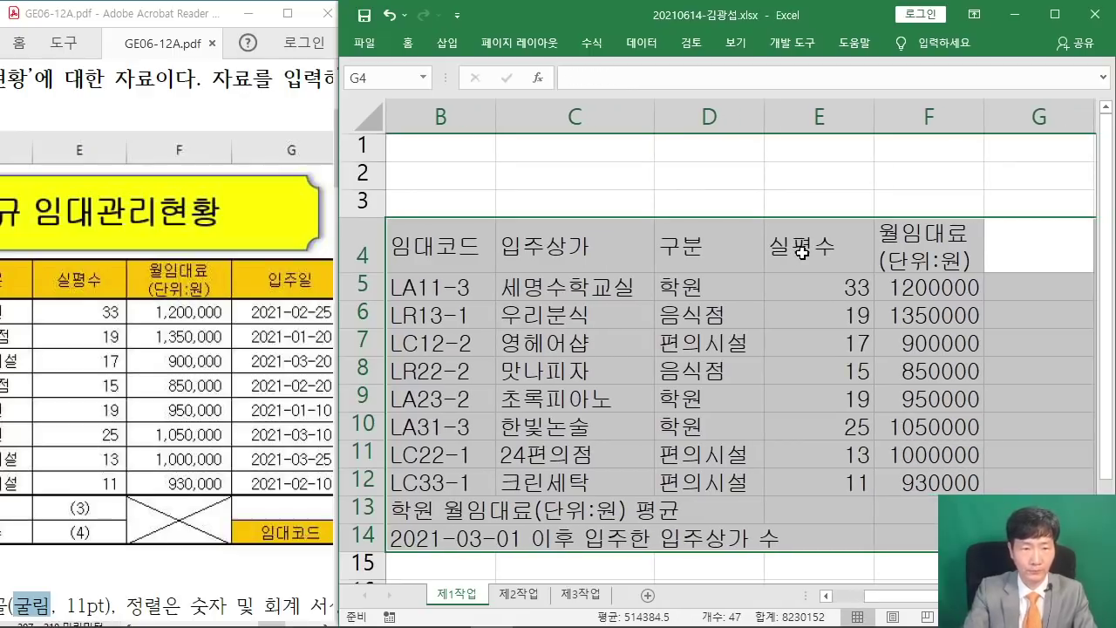
Add the 입주일 header in G4 and check the dates in the reference PDF.
text(입주일)
key(Return)
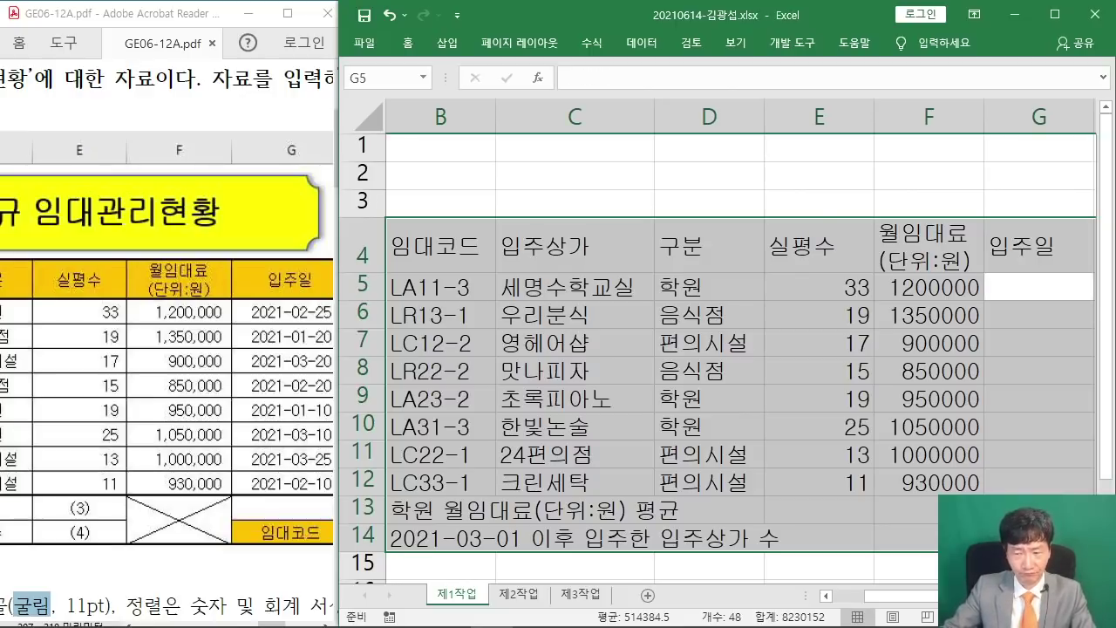
drag(1046, 536, 853, 523)
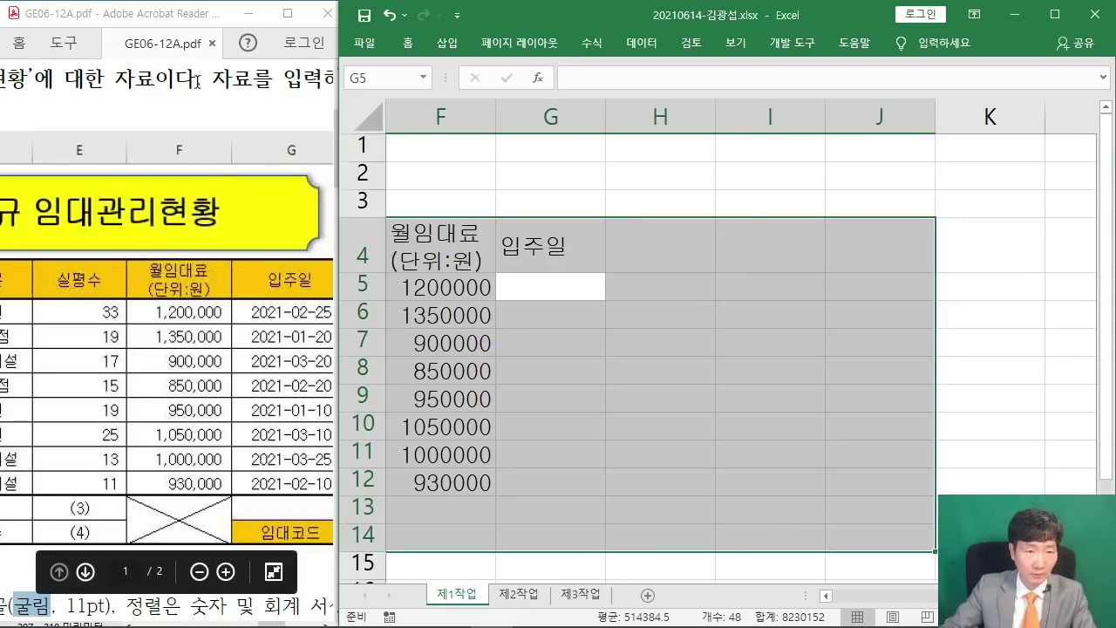
click(211, 113)
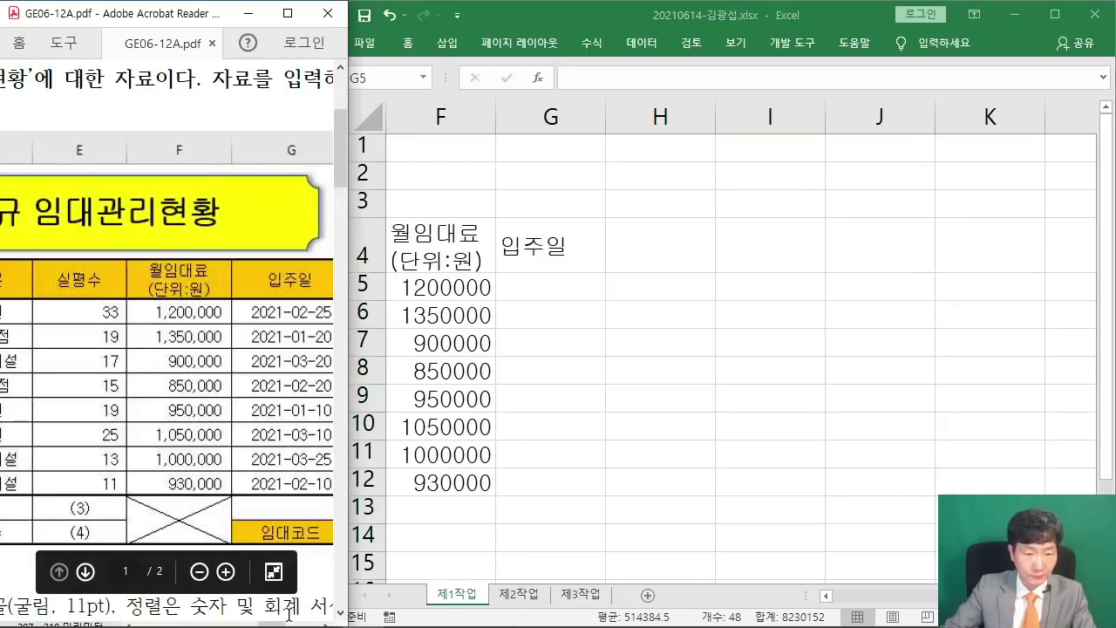
mouse_move(288, 612)
mouse_down()
mouse_move(277, 623)
mouse_move(304, 623)
mouse_up()
click(613, 19)
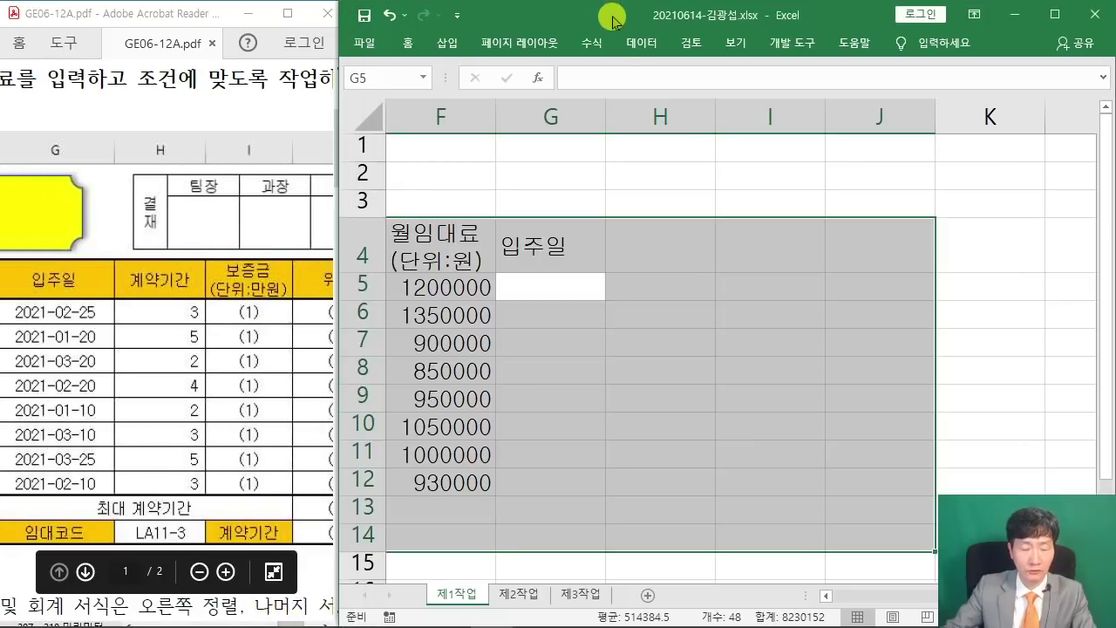
Enter dates 2021-02-25, 2021-01-20, 2021-03-20 and 2021-02-20 into G5:G8.
text(2021-)
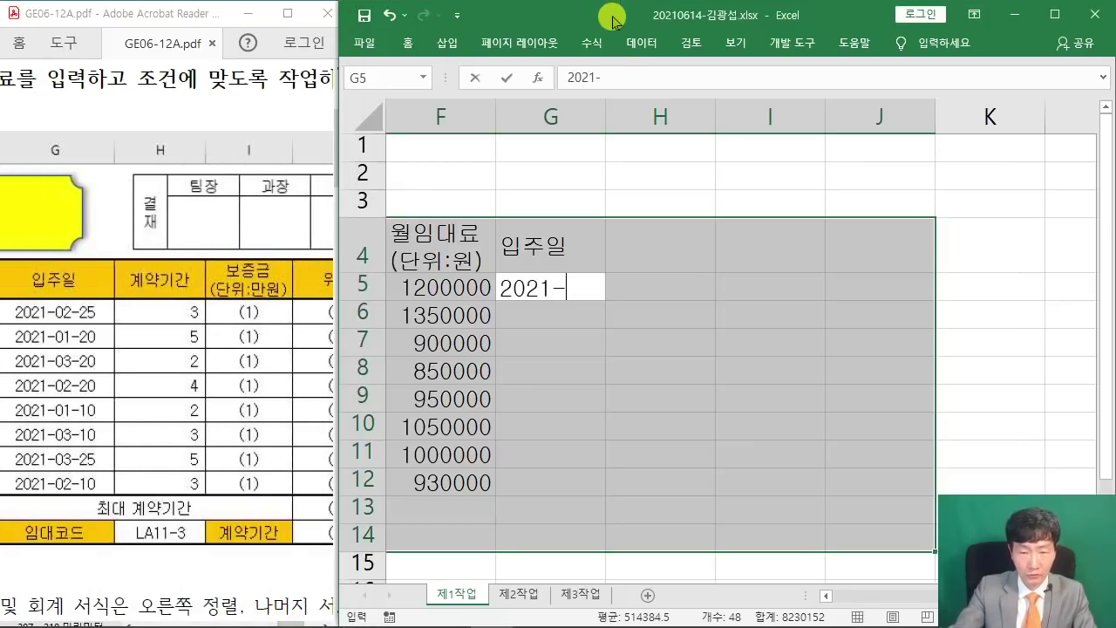
text(02-25)
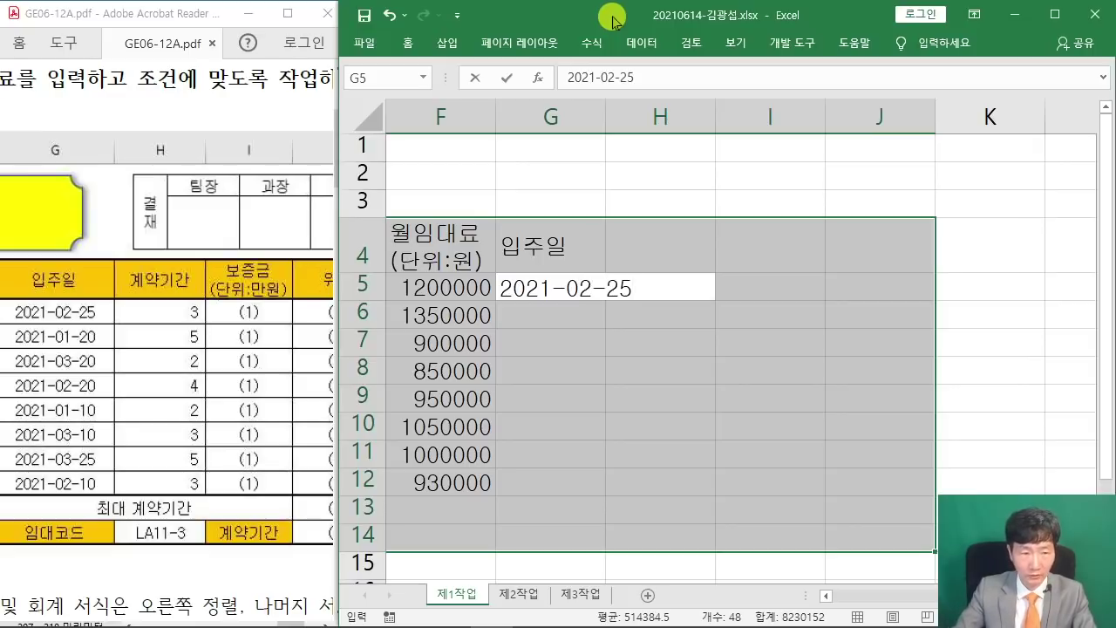
key(Return)
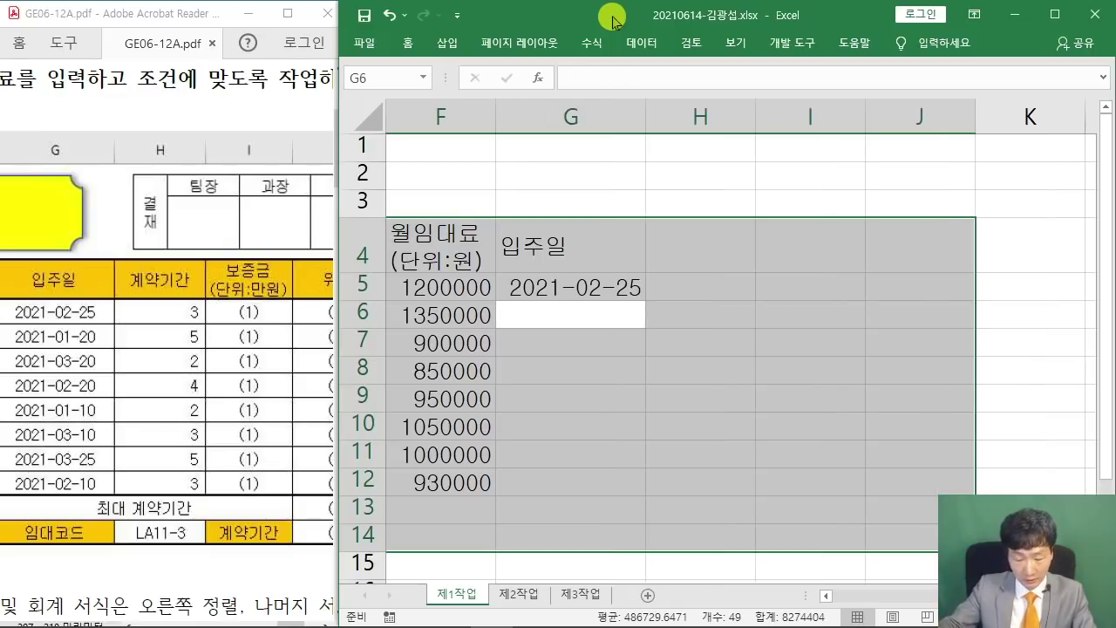
text(2021-)
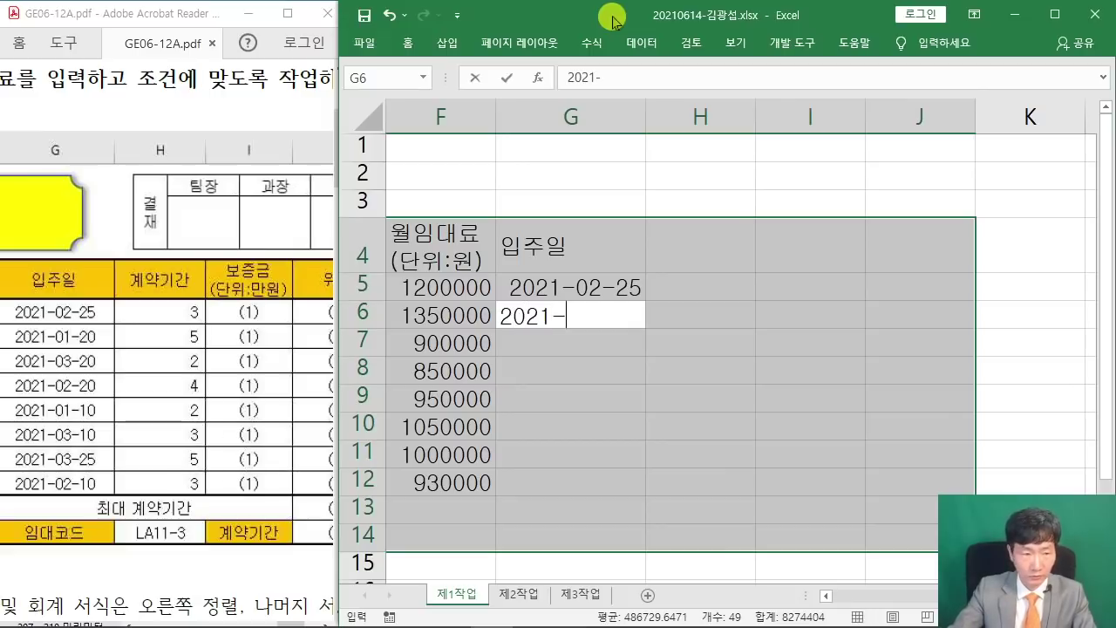
text(01-20)
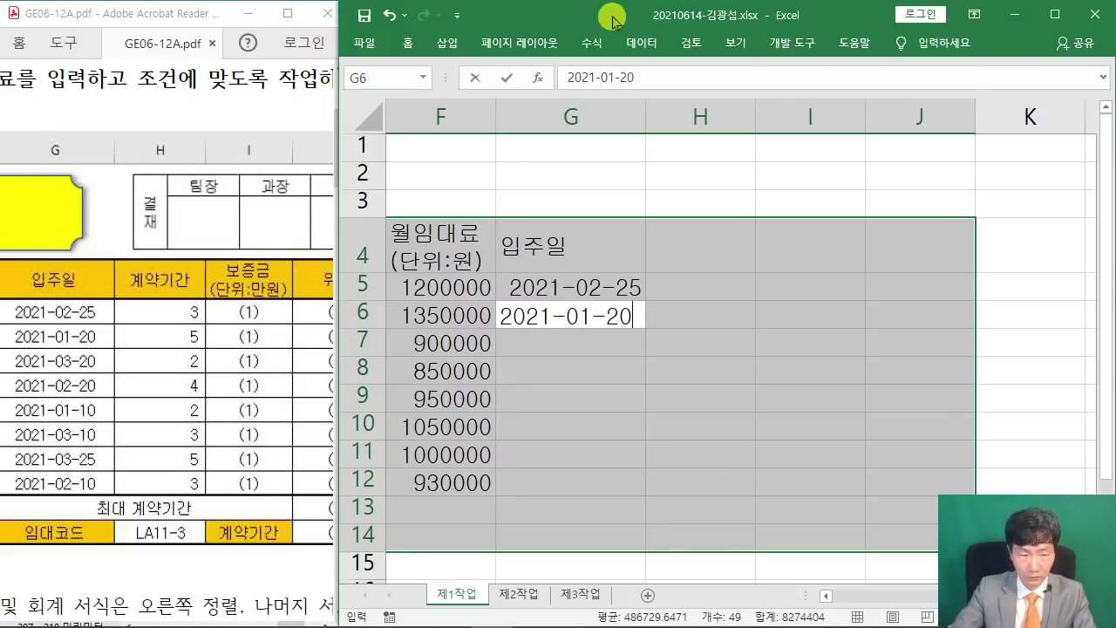
key(Return)
text(2021-0)
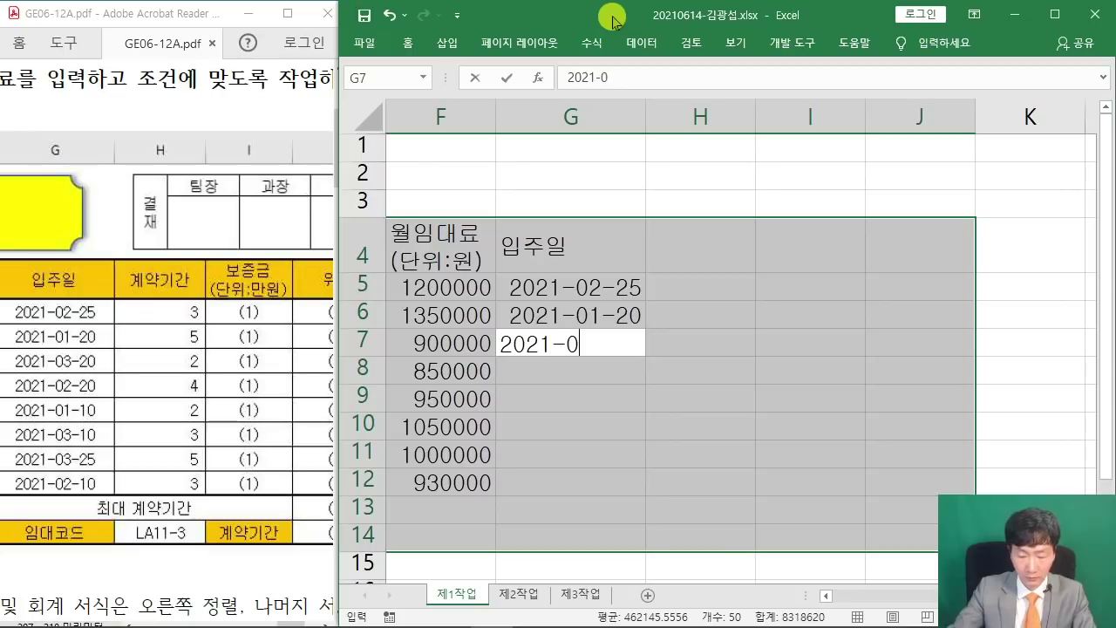
text(3-20)
key(Return)
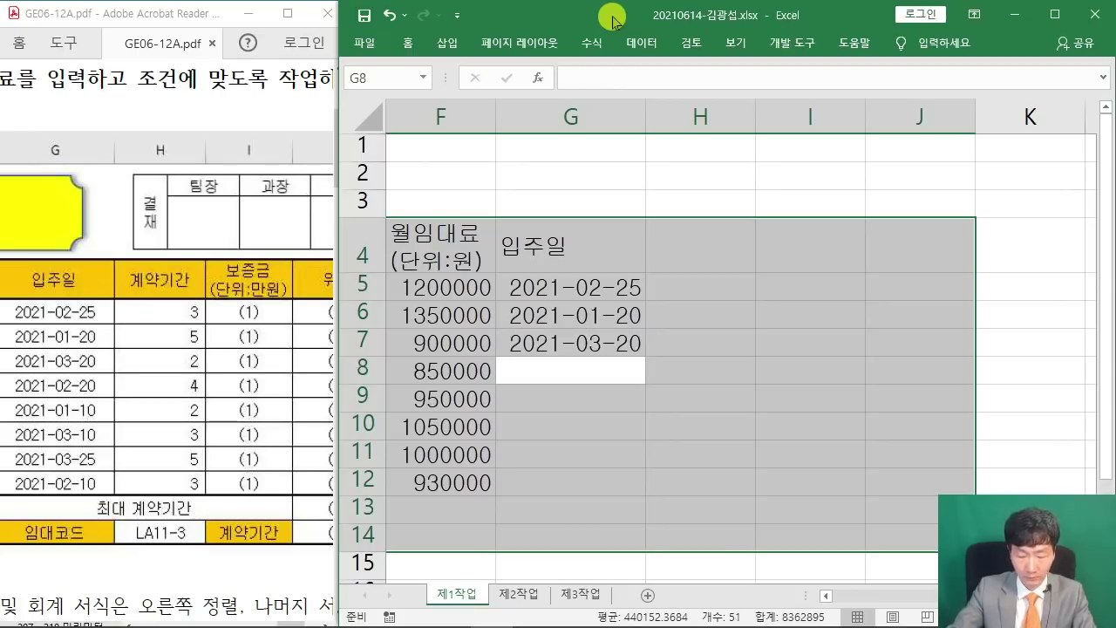
text(2021-02-20)
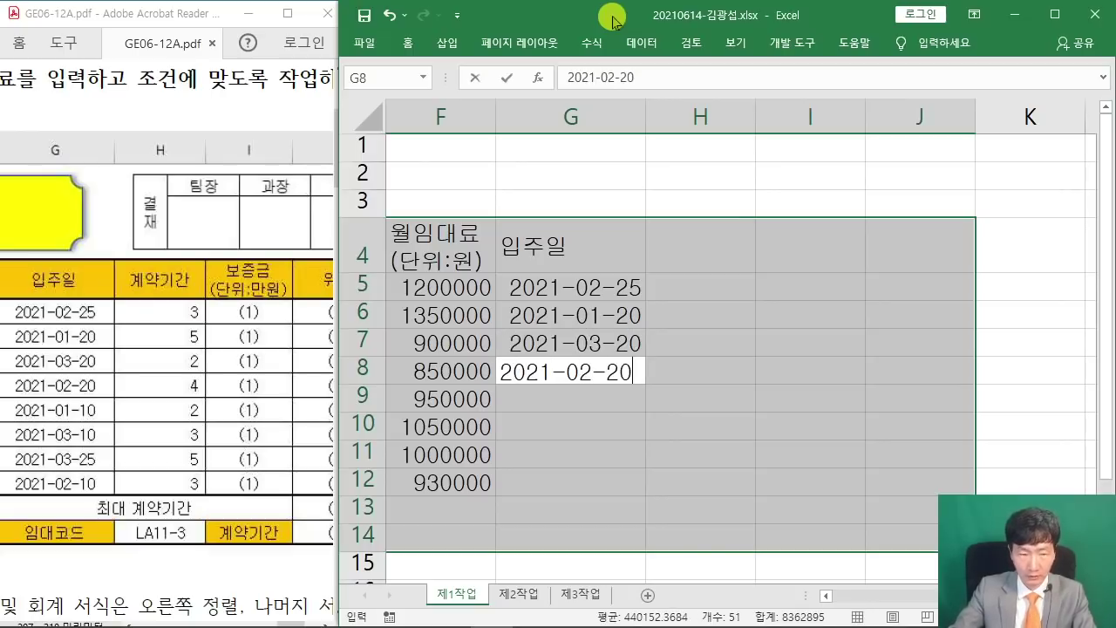
key(Return)
Enter dates 2021-01-10, 2021-03-10, 2021-03-25 and 2021-02-10 into G9:G12.
text(2021-)
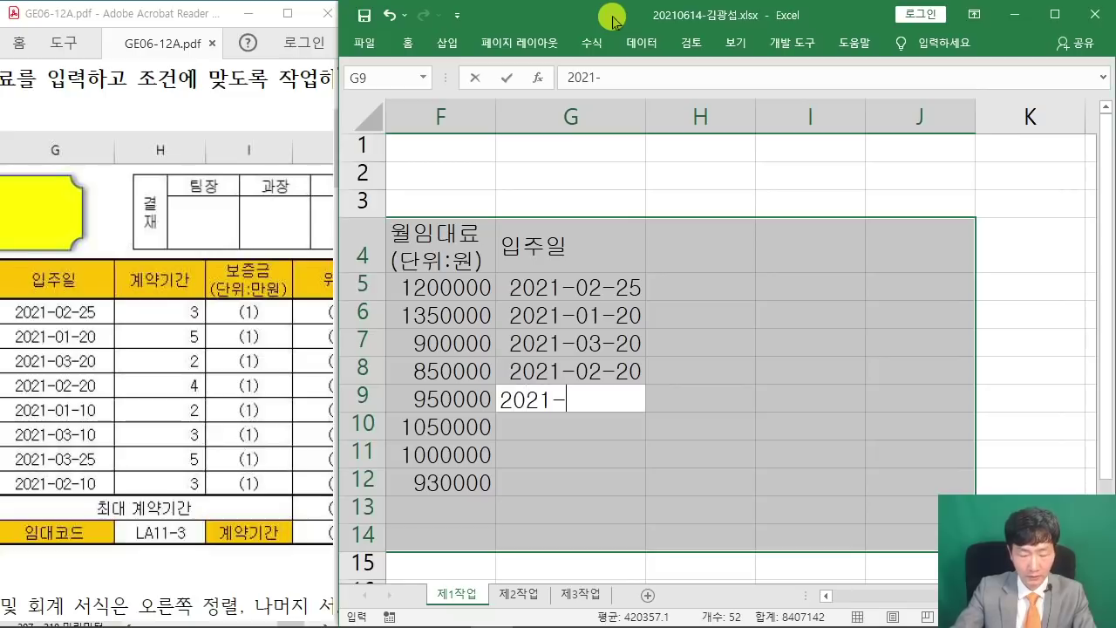
text(01-10)
key(Return)
text(20)
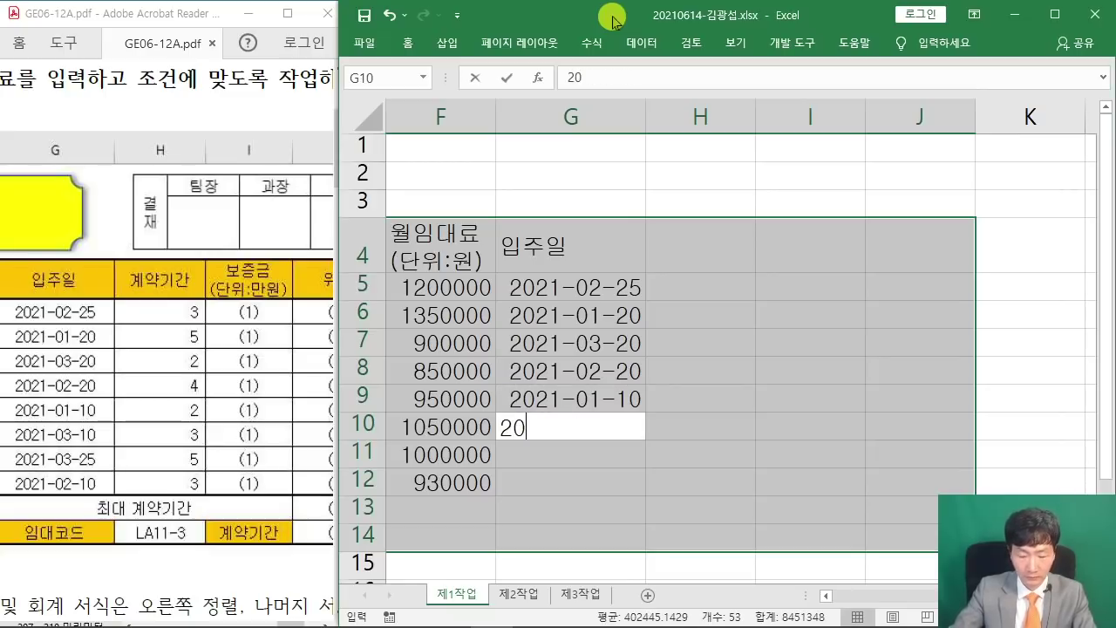
text(21-03)
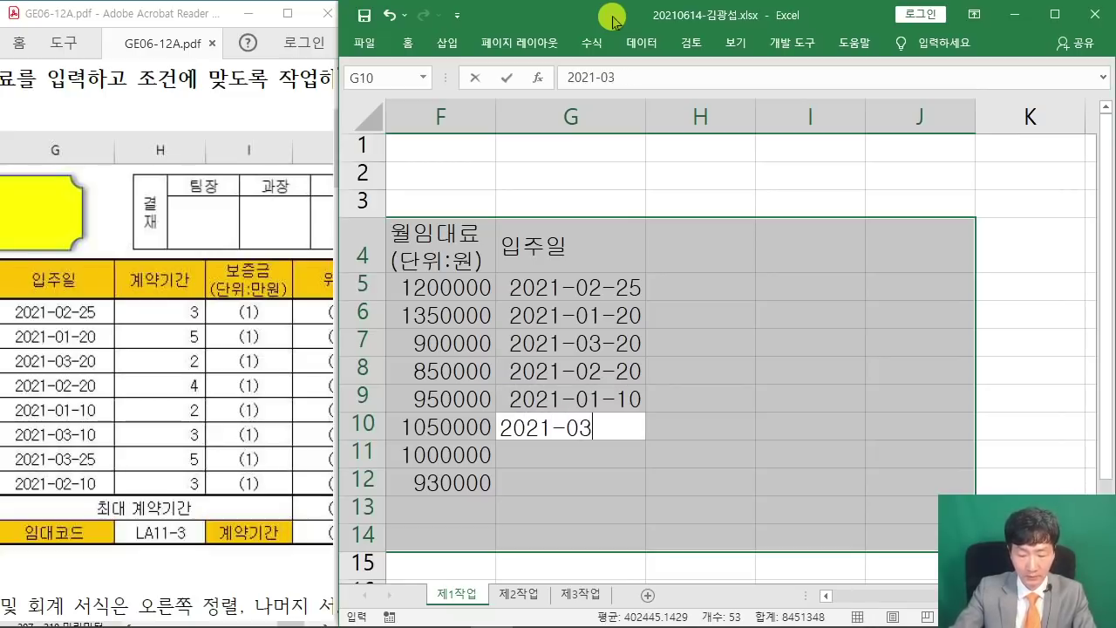
text(-10)
key(Return)
text(20)
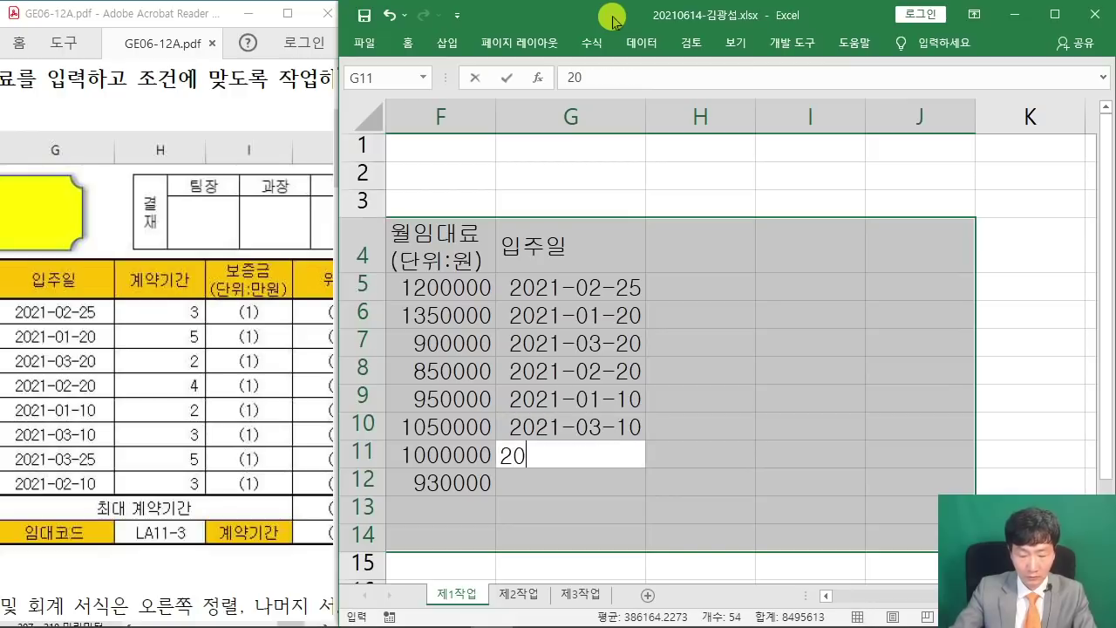
text(21-03-)
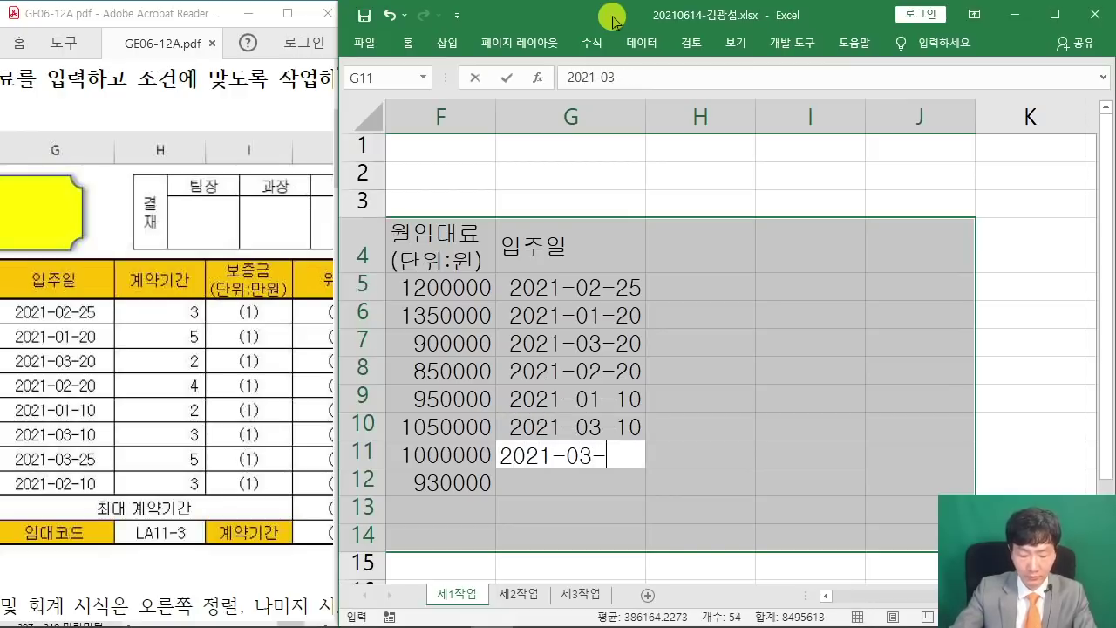
text(25)
key(Return)
text(2021-)
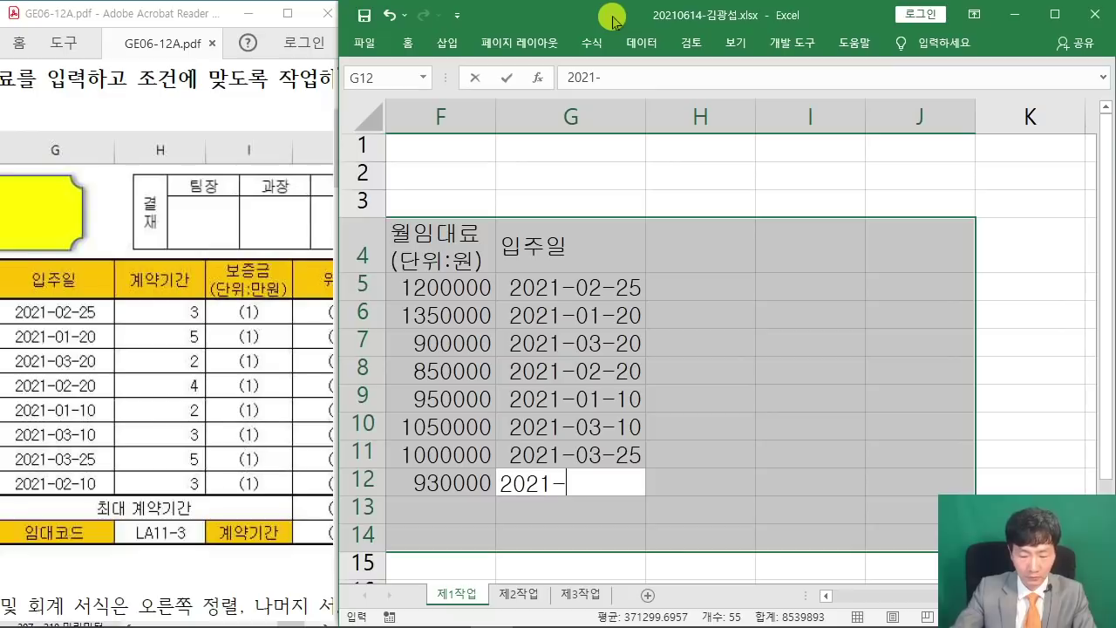
text(02-10)
key(Return)
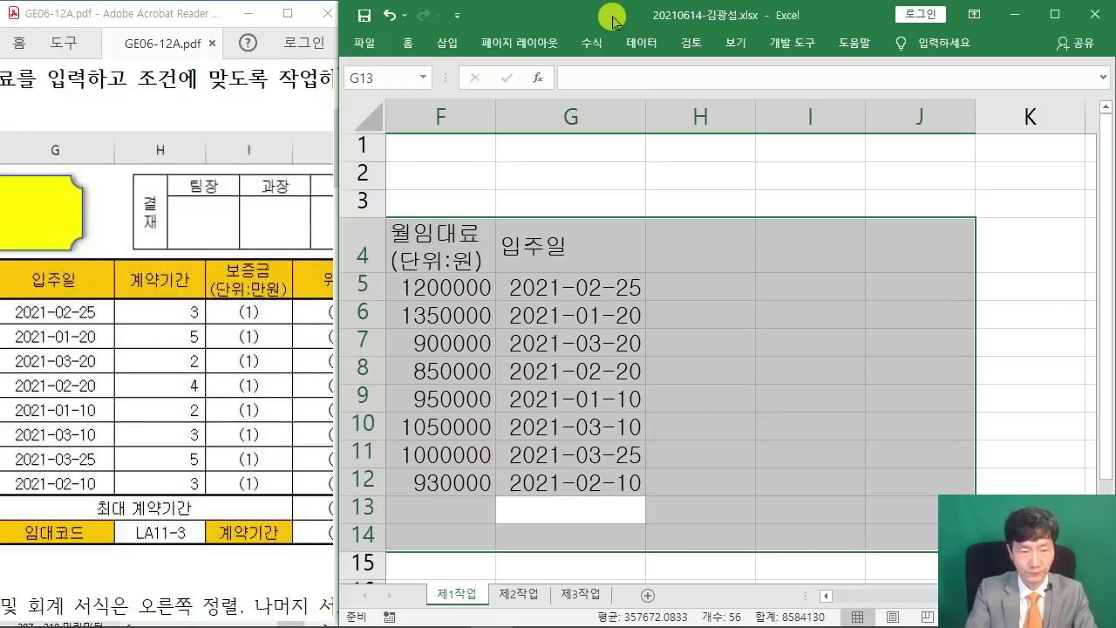
Label G13 '최대 계약기간' and G14 '임대코드'.
text(ㅗ치)
key(BackSpace)
key(BackSpace)
text(최대)
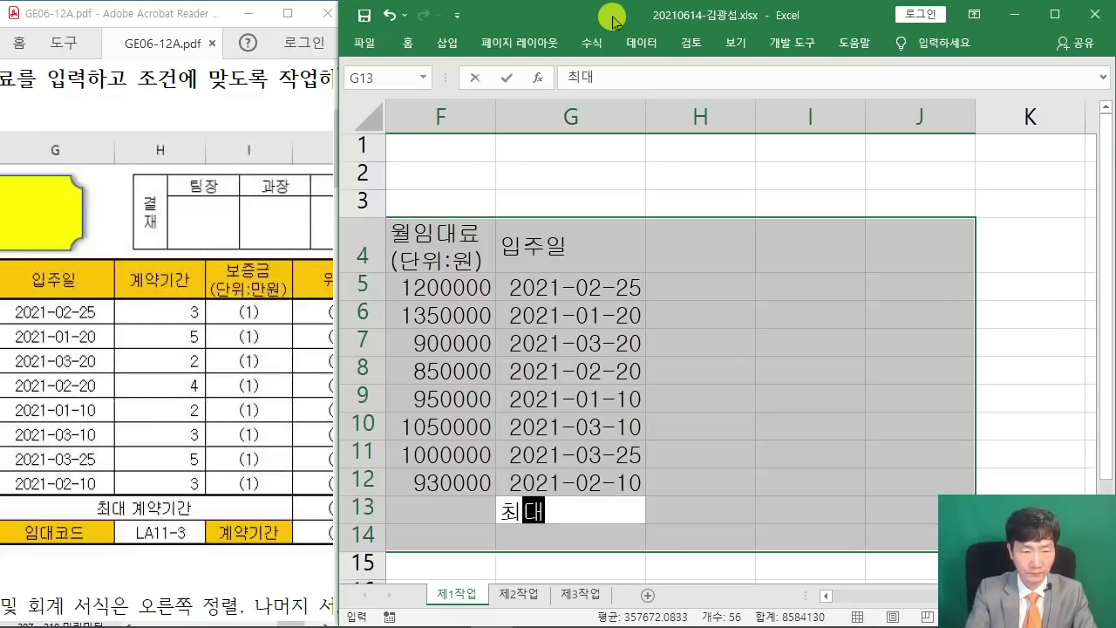
text( 계약기간)
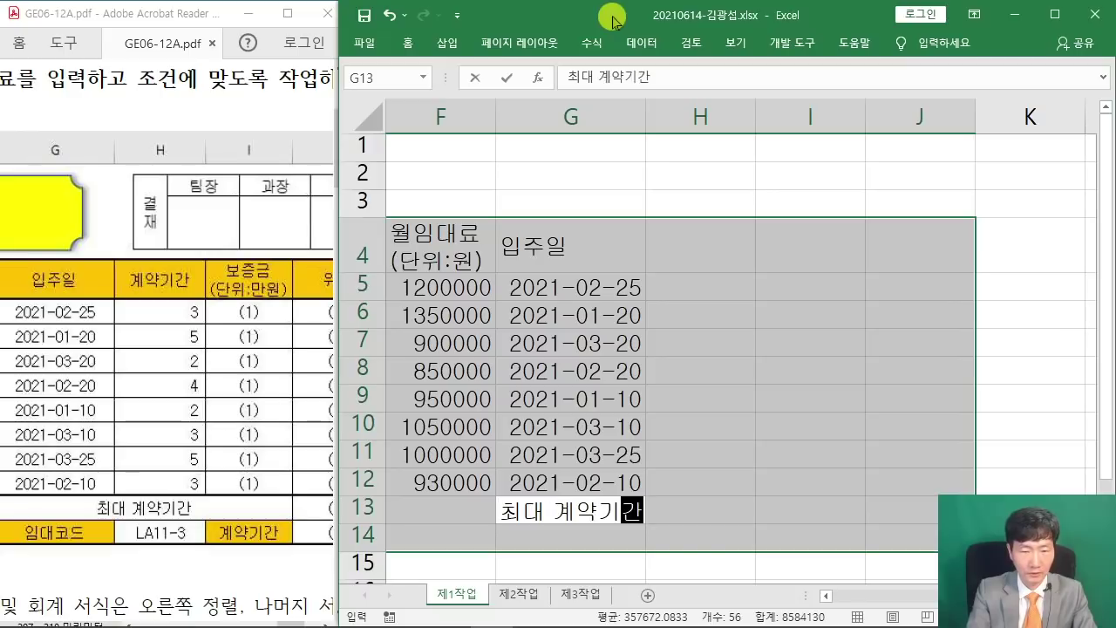
key(Return)
text(임대코드)
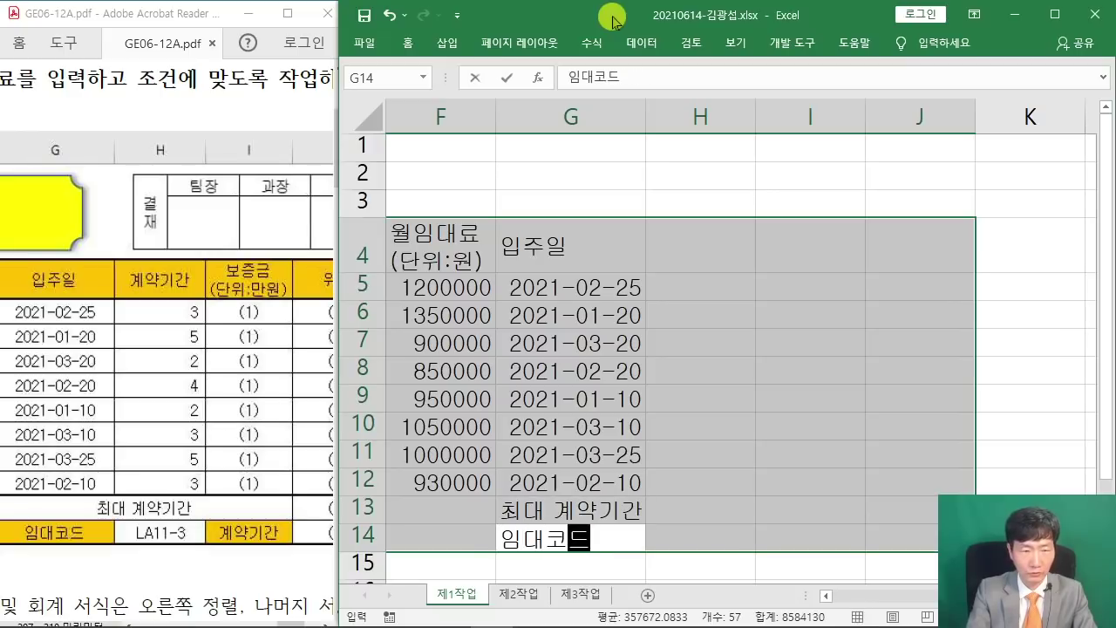
key(Return)
Add the 계약기간 heading in H4 and periods 3, 5, 2, 4 in H5:H8.
text(계약기간)
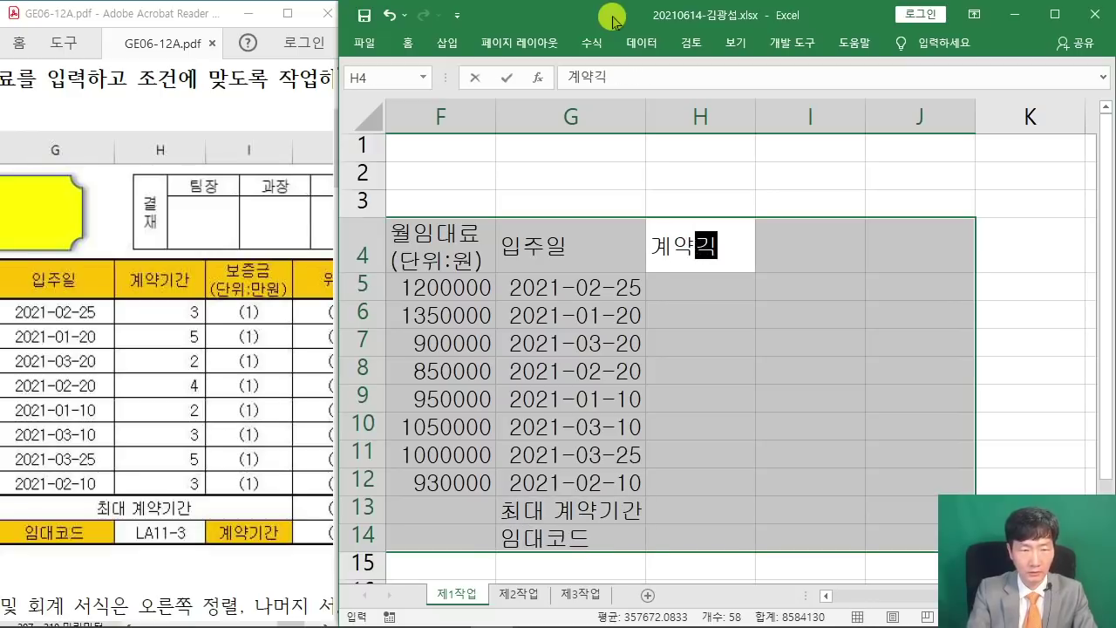
key(Return)
text(3)
key(Return)
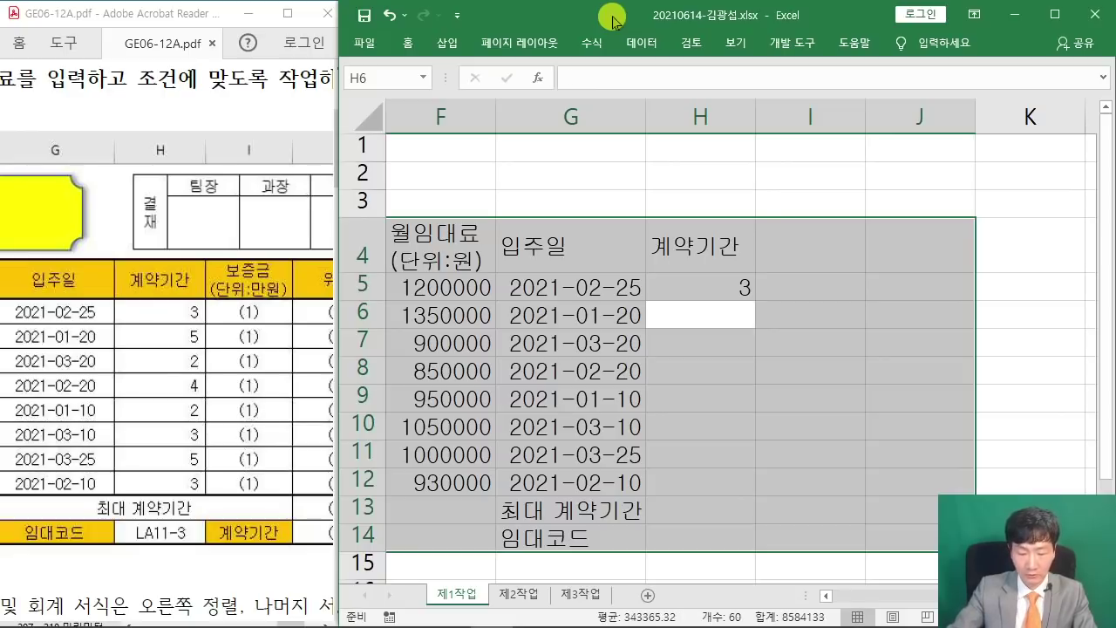
text(5)
key(Return)
text(2)
key(Return)
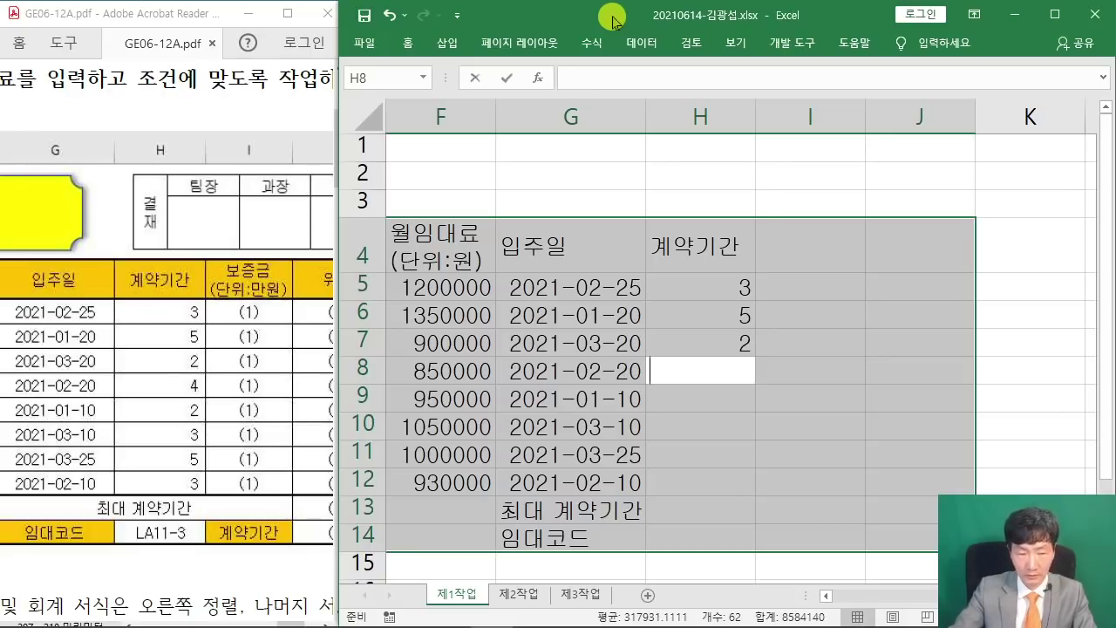
text(4)
key(Return)
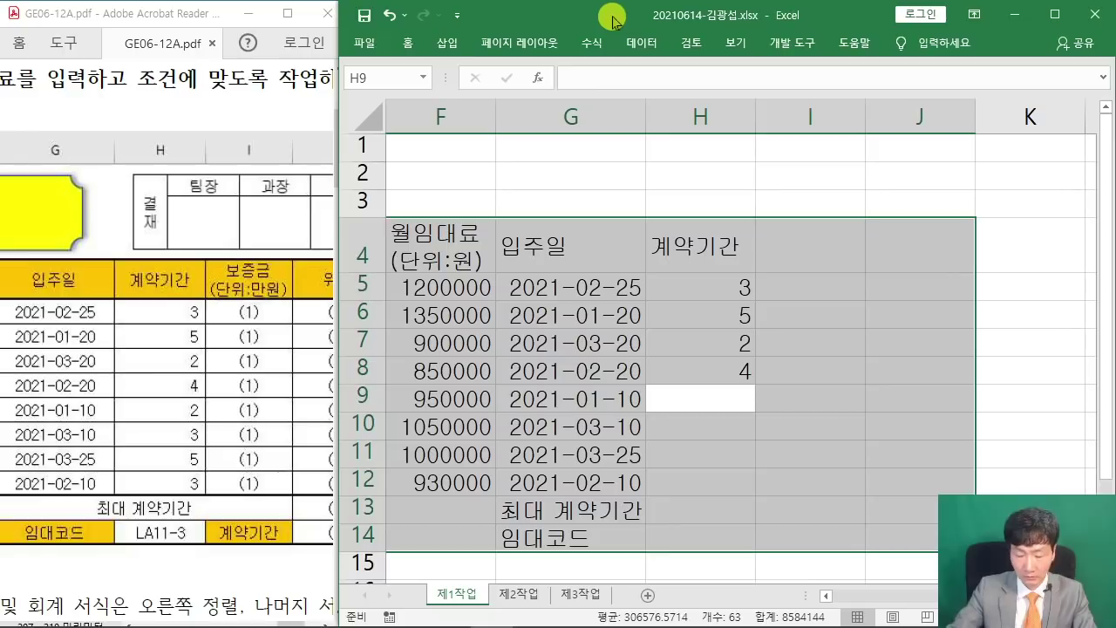
Enter periods 2, 3, 5, 3 in H9:H12, leaving H13:H14 empty.
text(2)
key(Return)
text(3)
key(Return)
text(5)
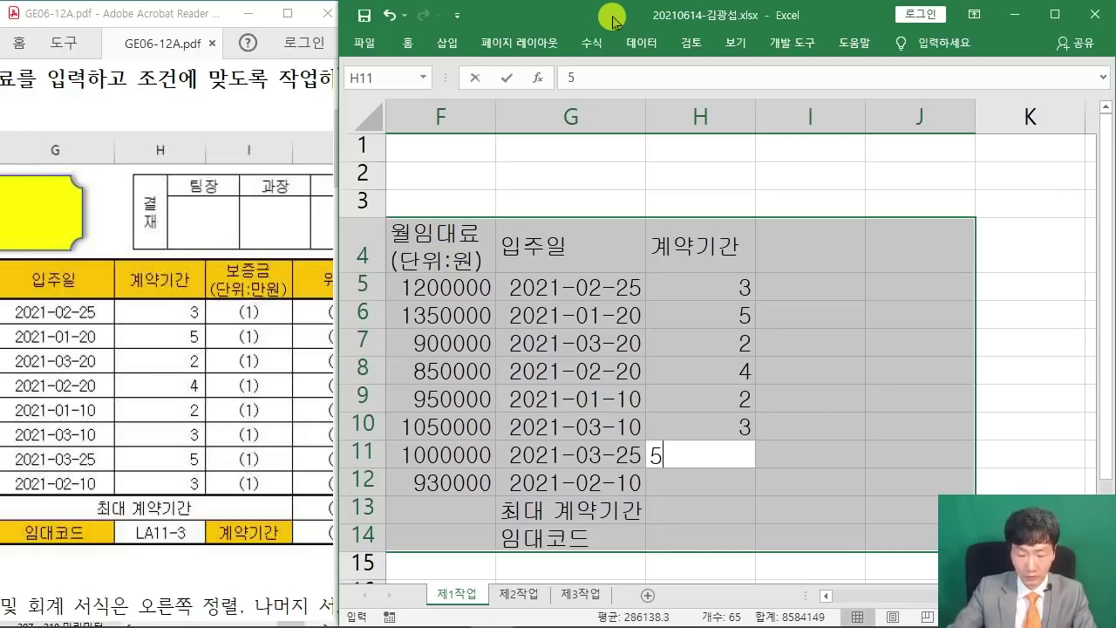
key(Return)
text(3)
key(Return)
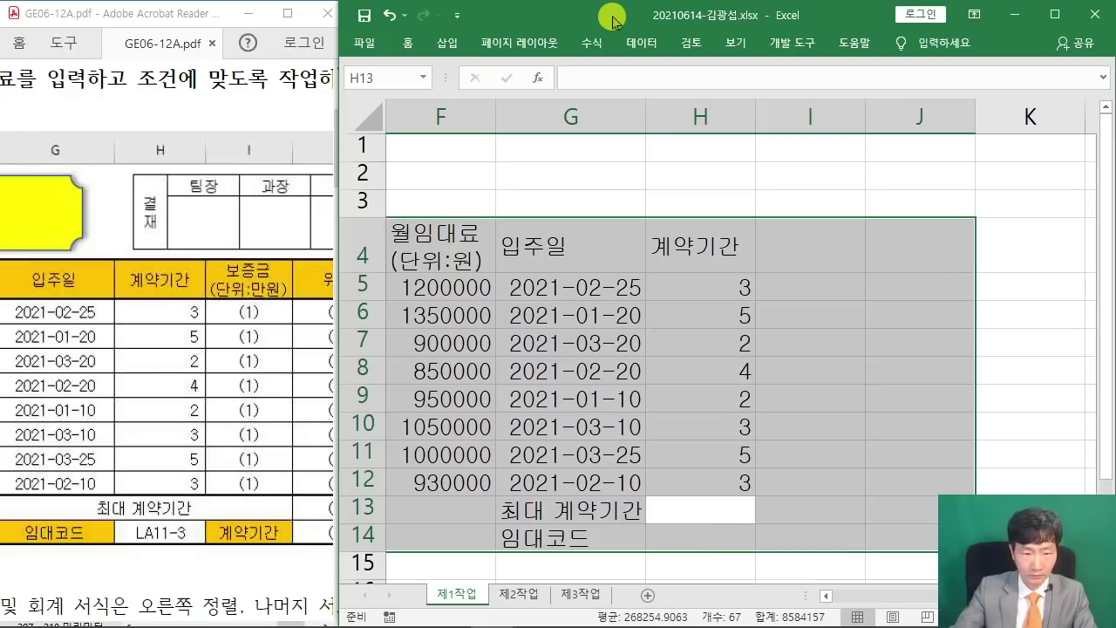
key(Return)
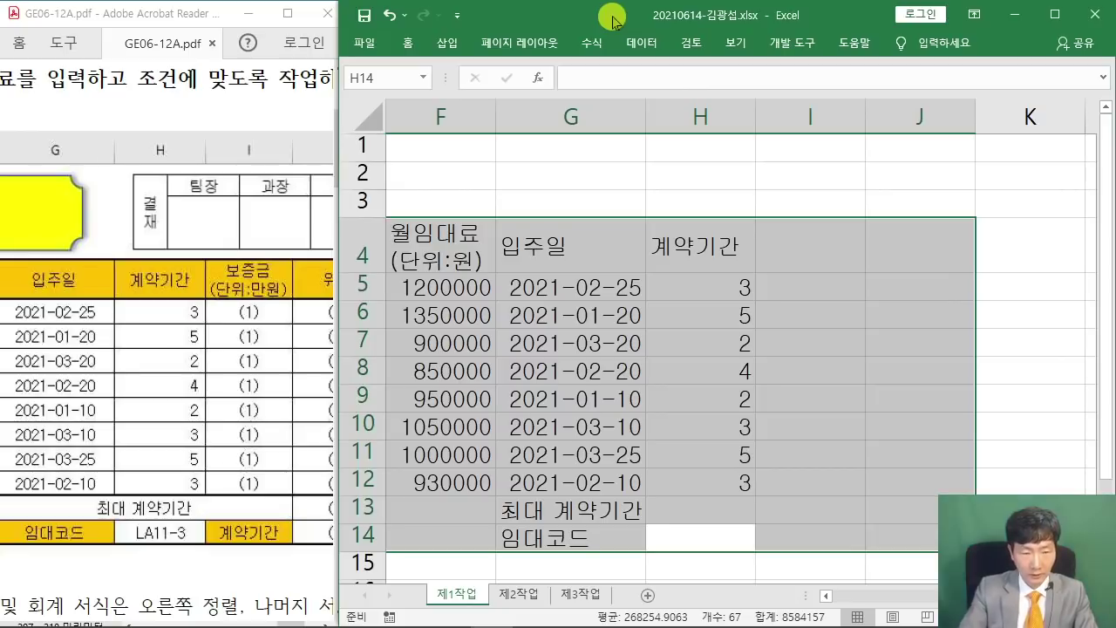
key(Return)
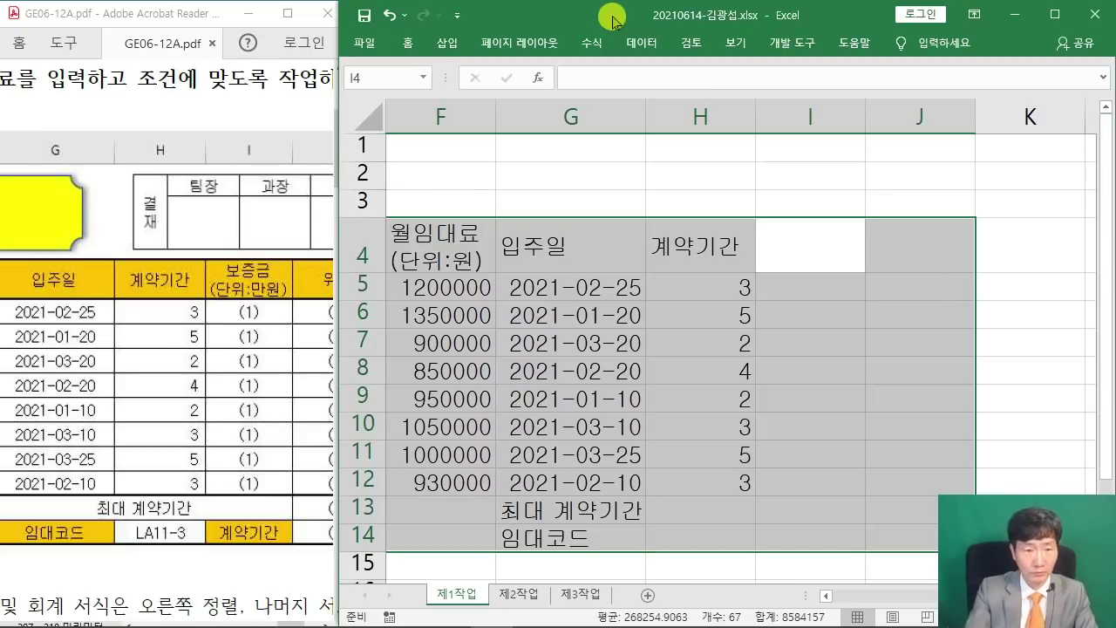
Enter the two-line heading '보증금 (단위:만원)' in I4.
text(보증금)
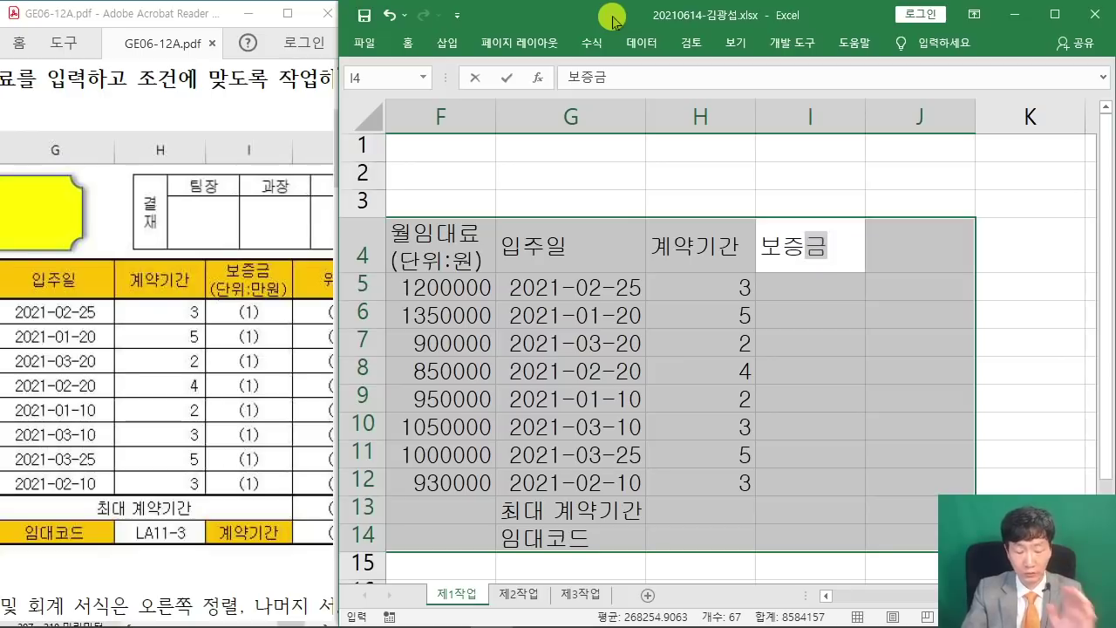
key(Return)
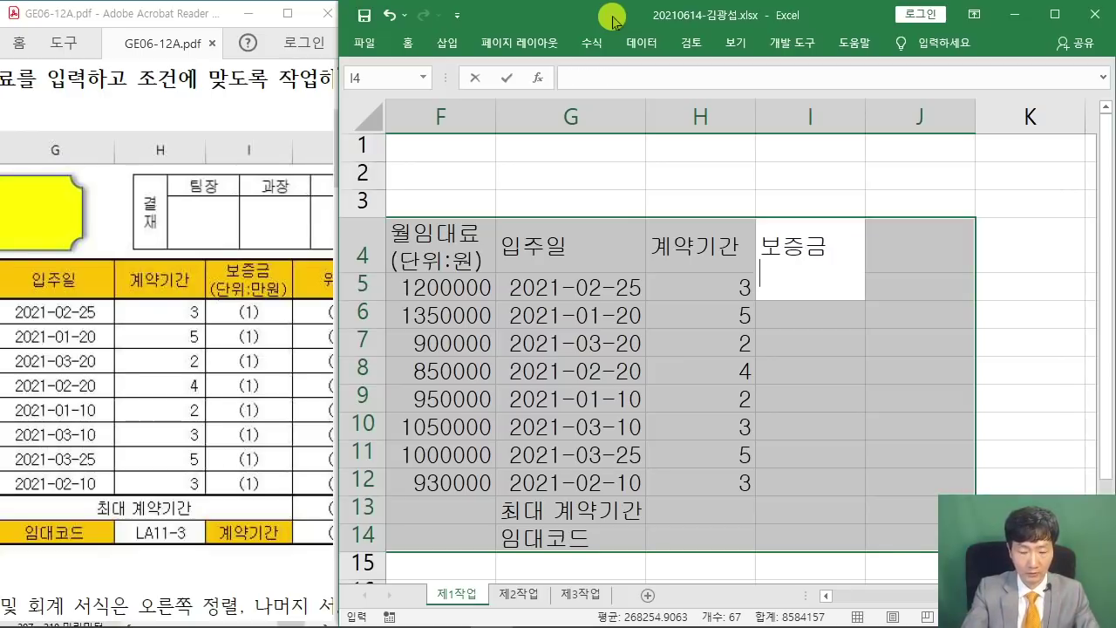
text((단위)
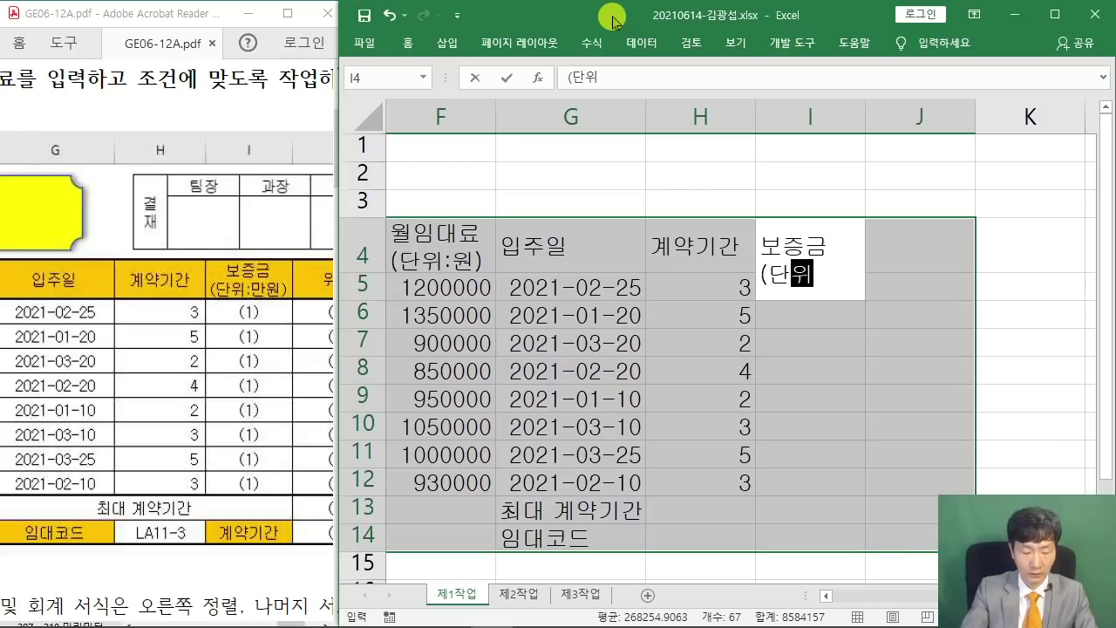
text(:만원))
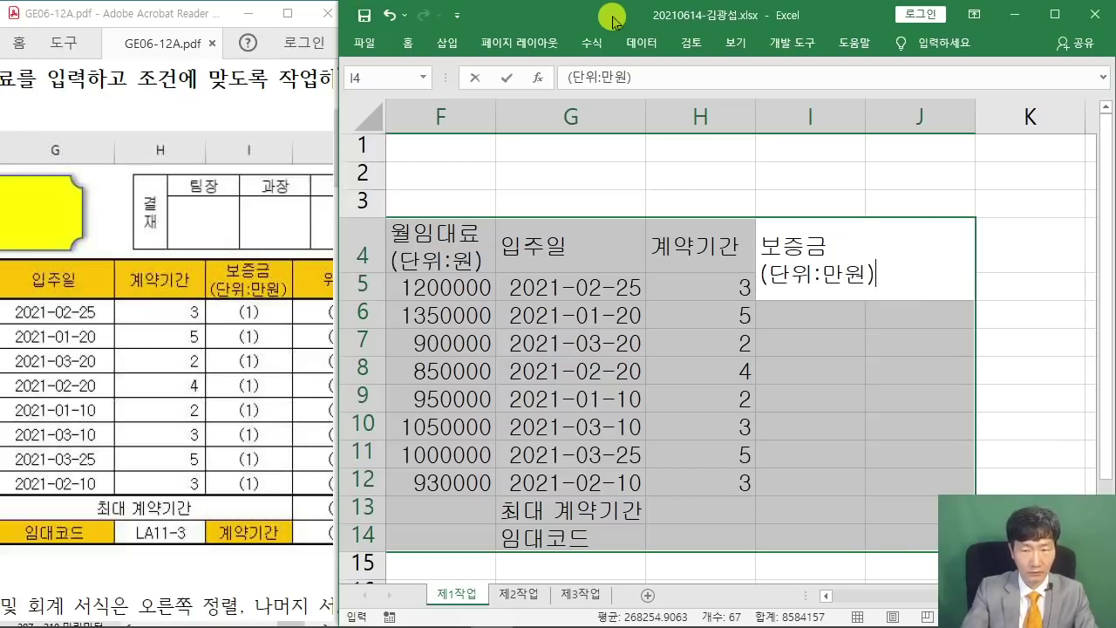
key(Return)
Type the label '계약기간' in I14.
key(Down)
key(Down)
key(Down)
key(Down)
key(Down)
key(Down)
key(Down)
key(Down)
key(Down)
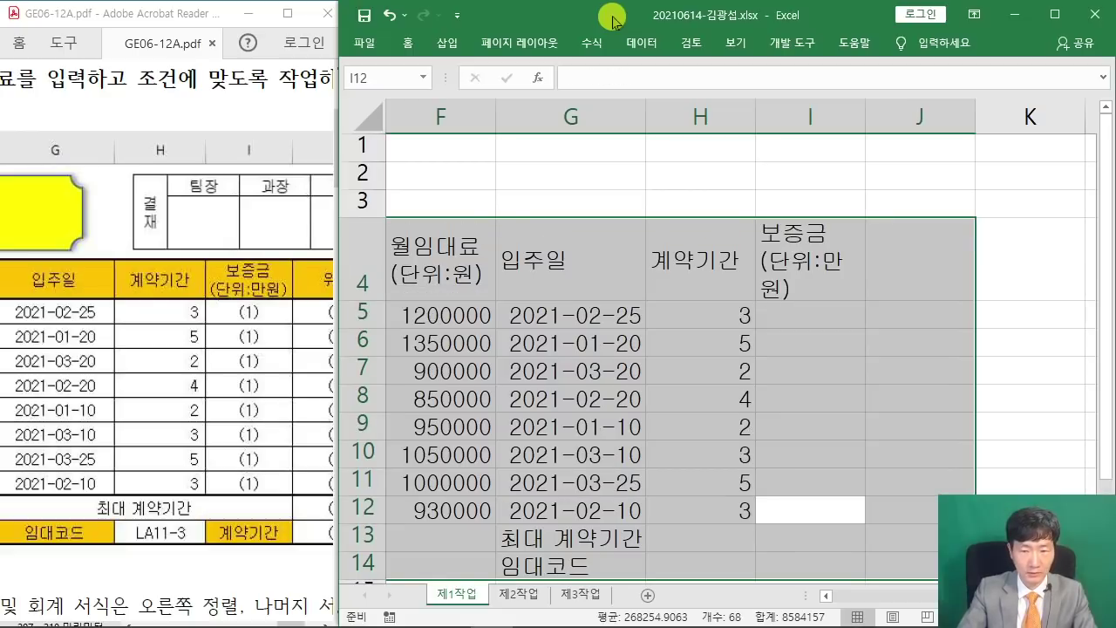
text(곙9ㄱ)
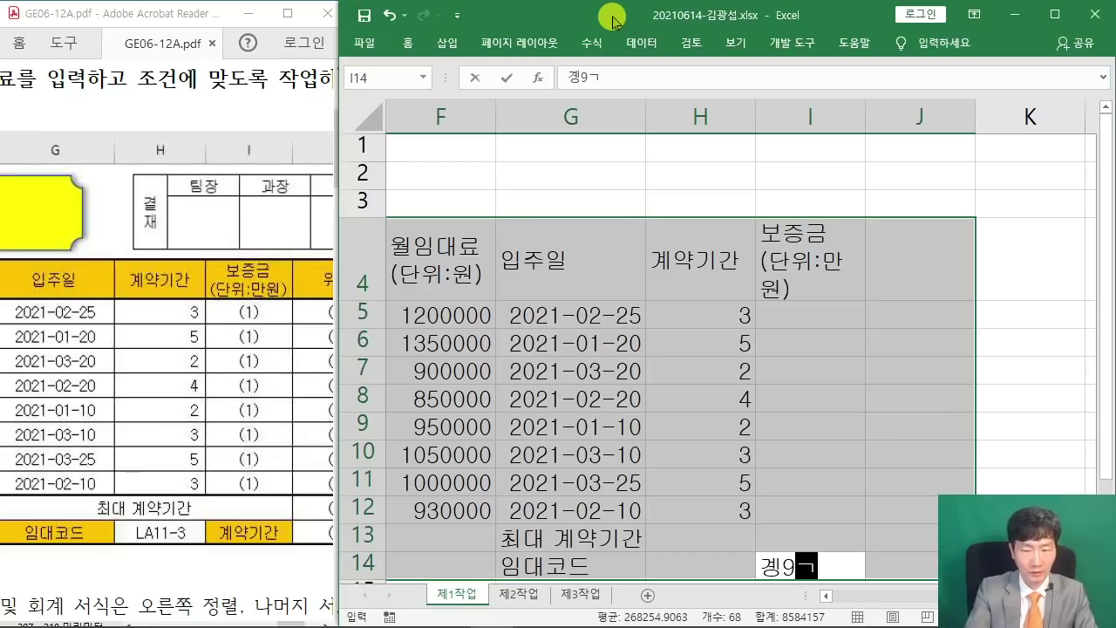
key(BackSpace)
key(BackSpace)
key(BackSpace)
text(ㄱㅖ약기간)
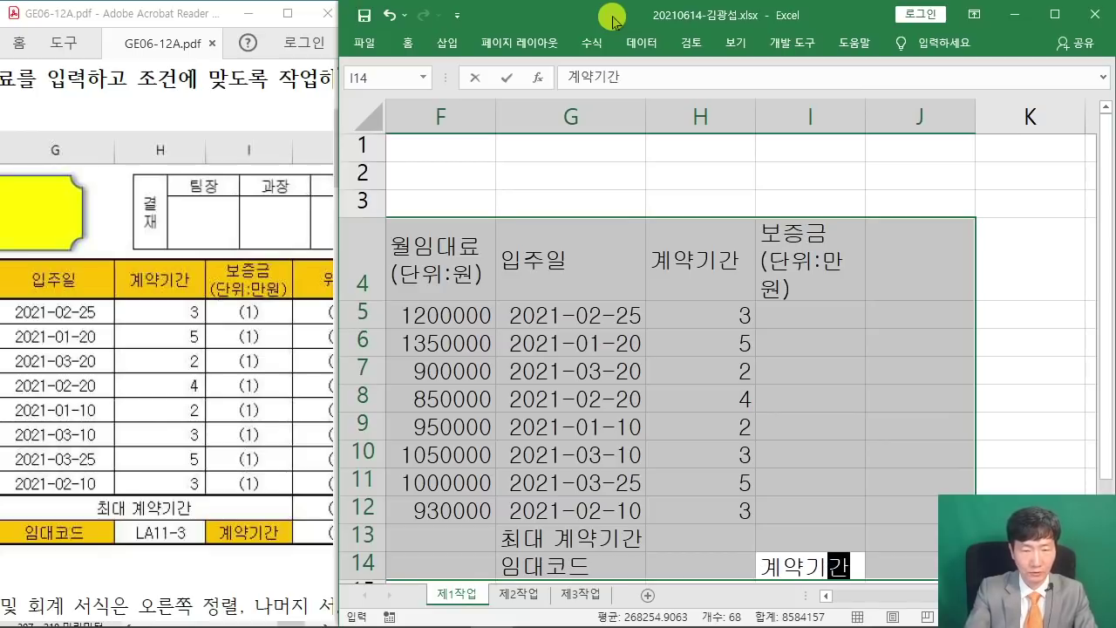
key(Return)
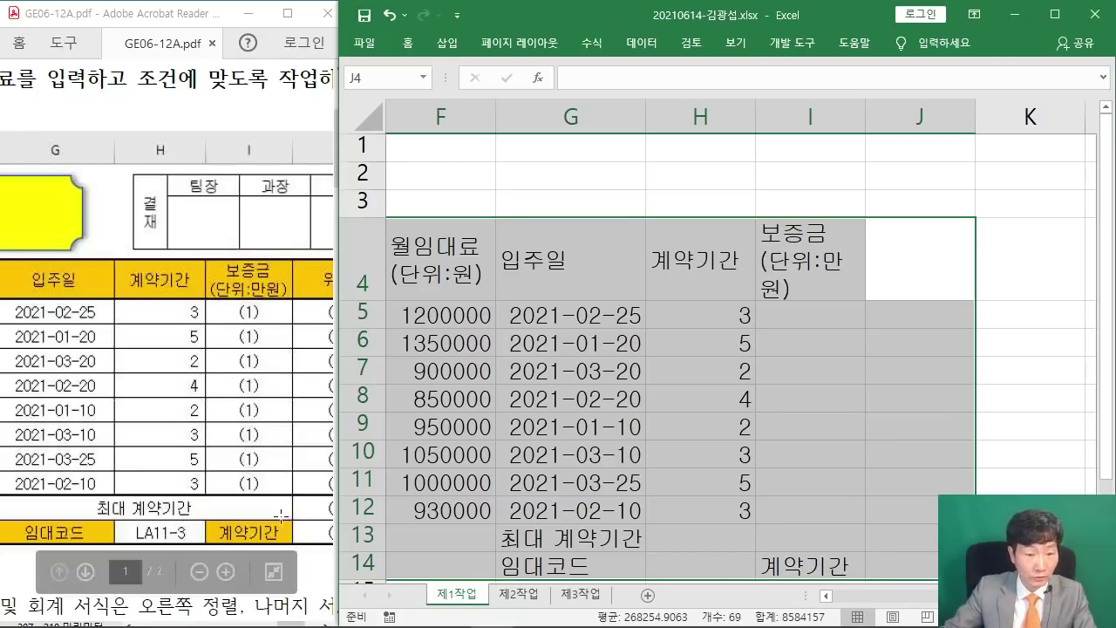
Enter the 위치 heading in J4.
drag(285, 620, 296, 621)
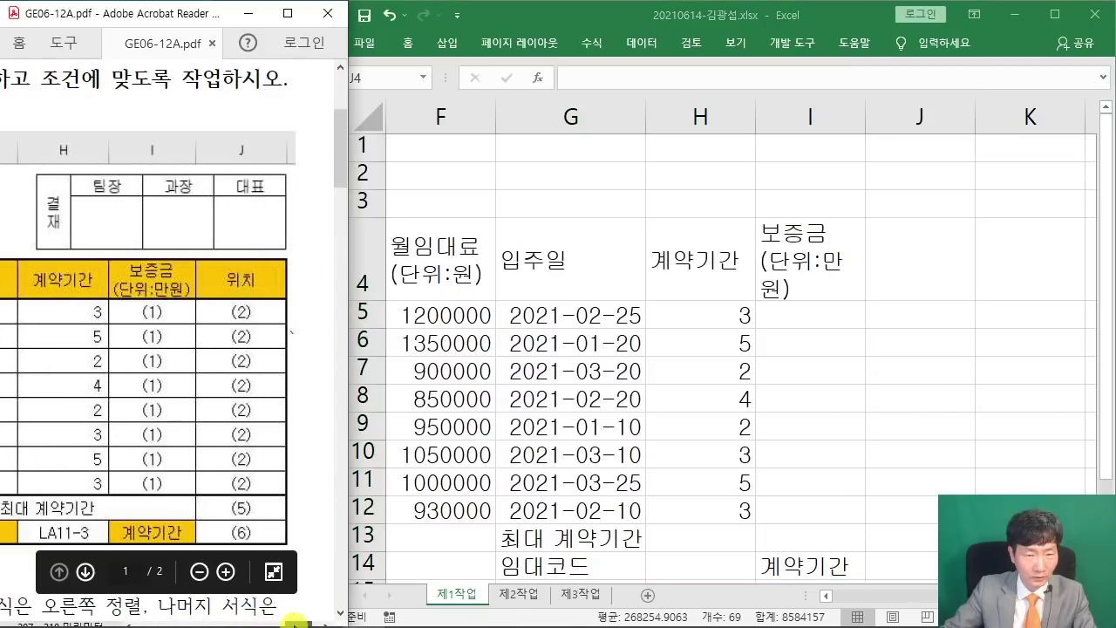
click(819, 19)
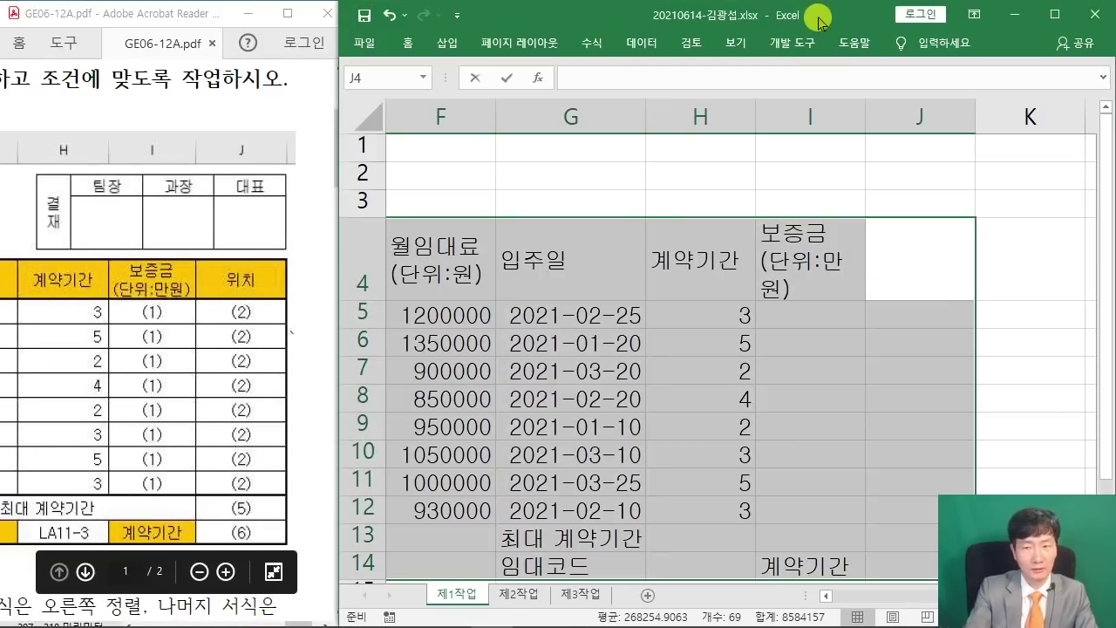
text(위치)
key(Return)
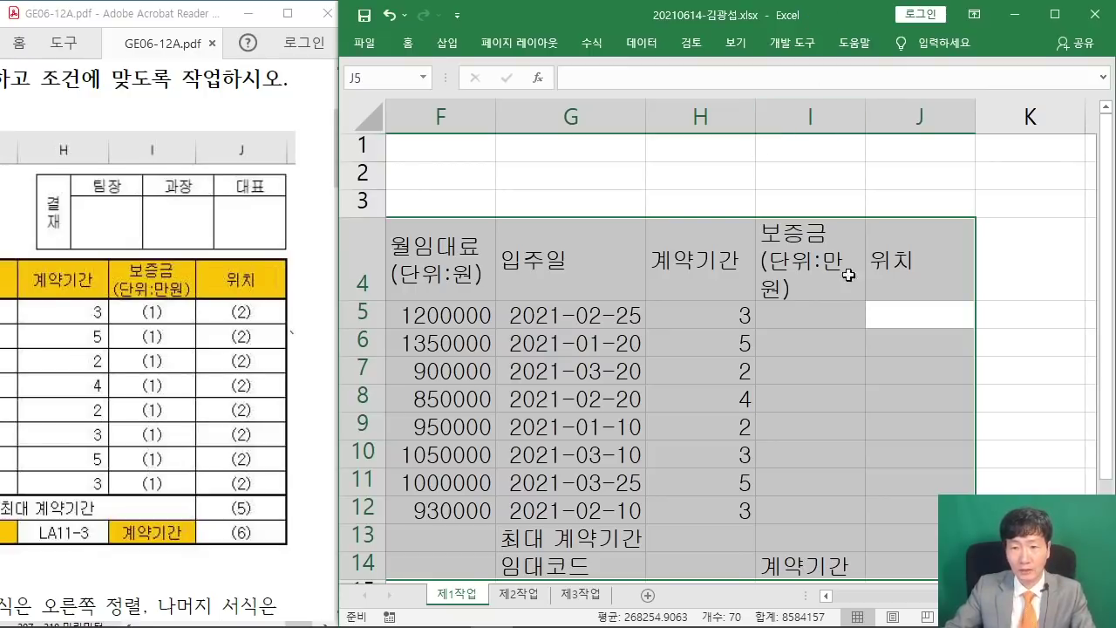
Maximize Excel and widen column I to fit its 보증금 heading.
click(1054, 13)
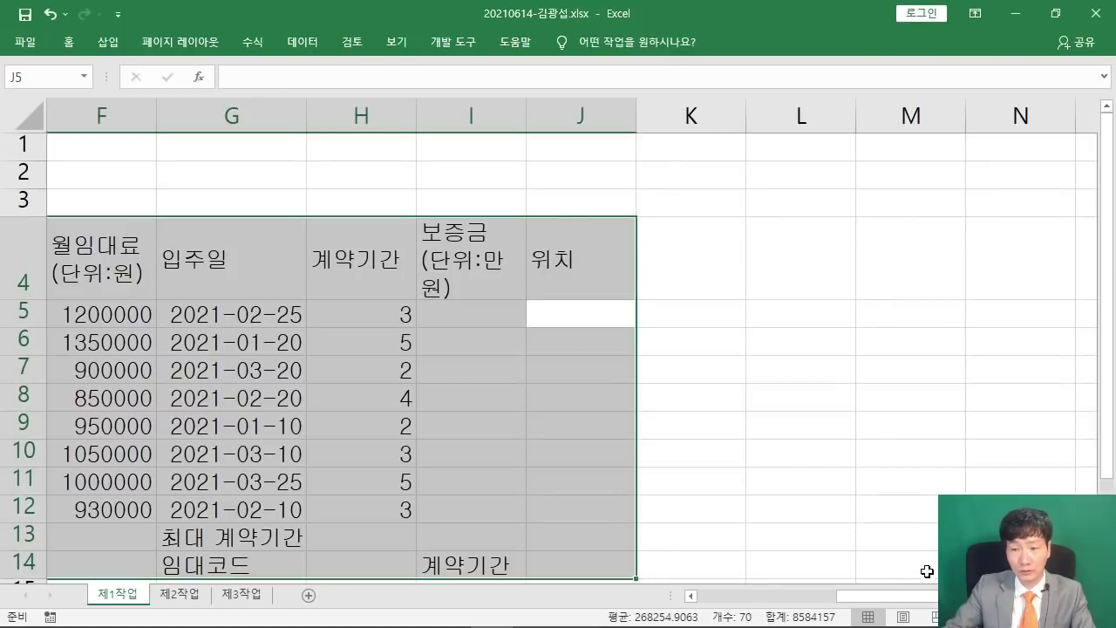
drag(926, 593, 787, 590)
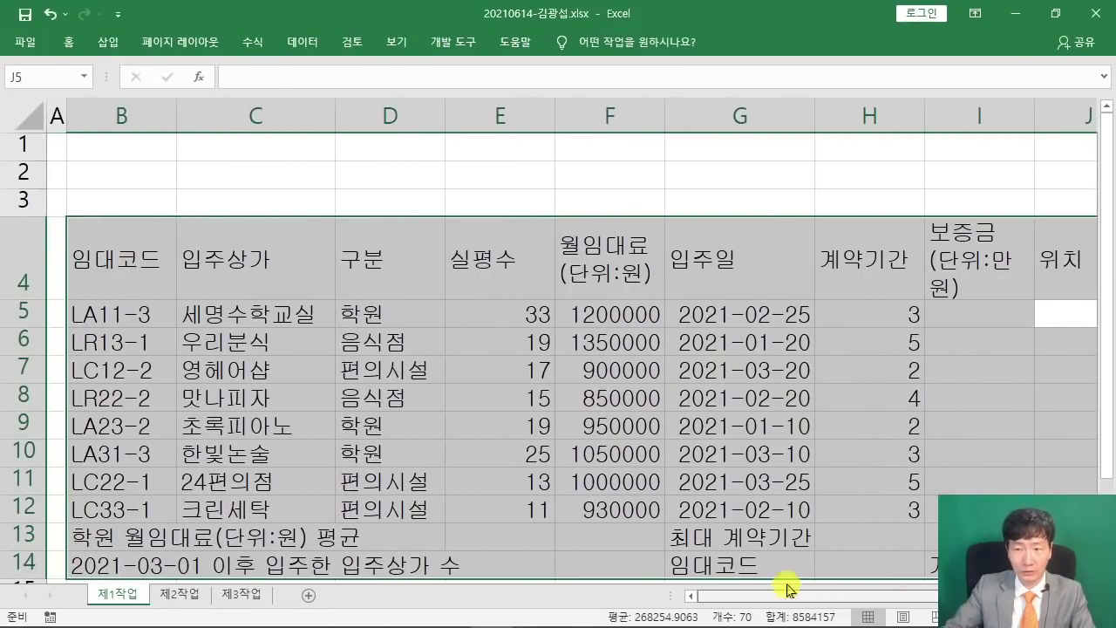
drag(1034, 119, 1053, 120)
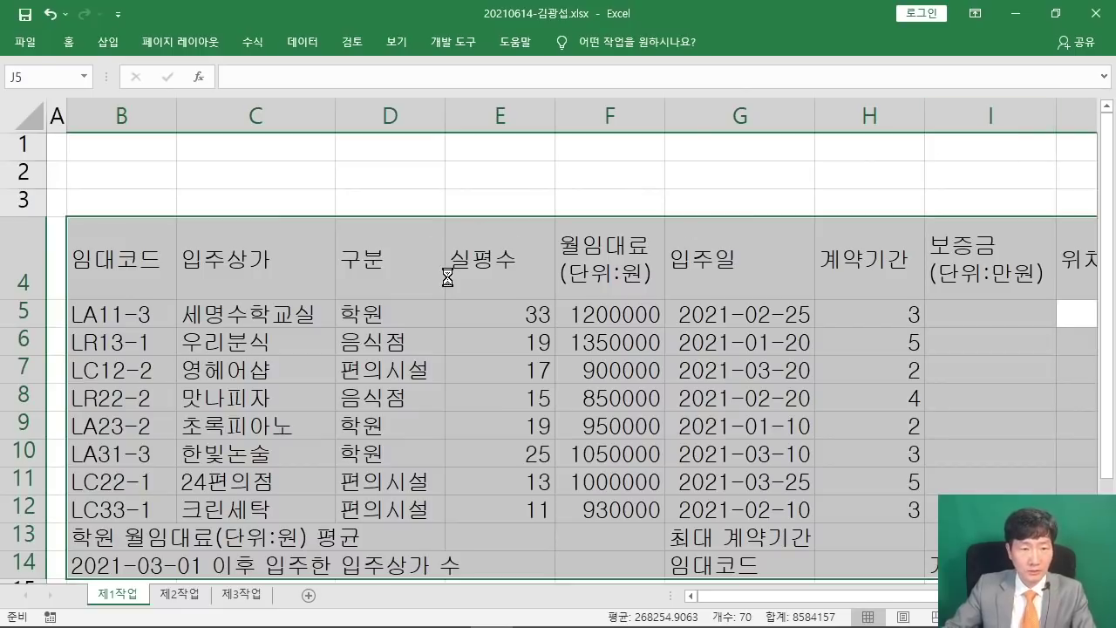
scroll(448, 277, down, 1)
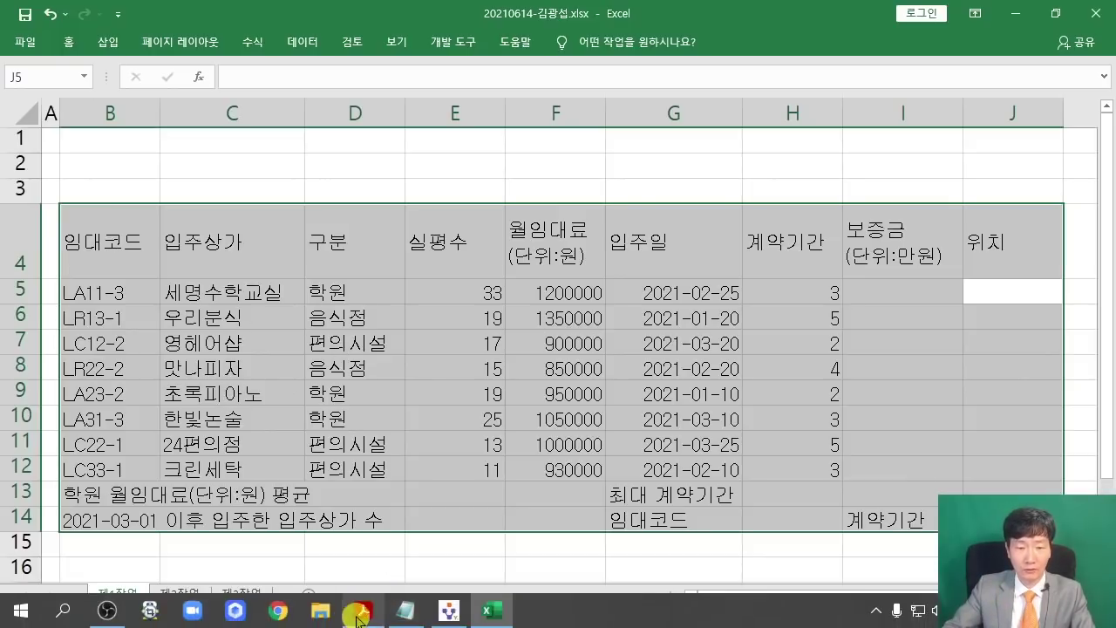
Review the sample table's rent and 계약기간 figures in the exam PDF, then restore Excel's full ribbon.
click(358, 614)
double_click(282, 12)
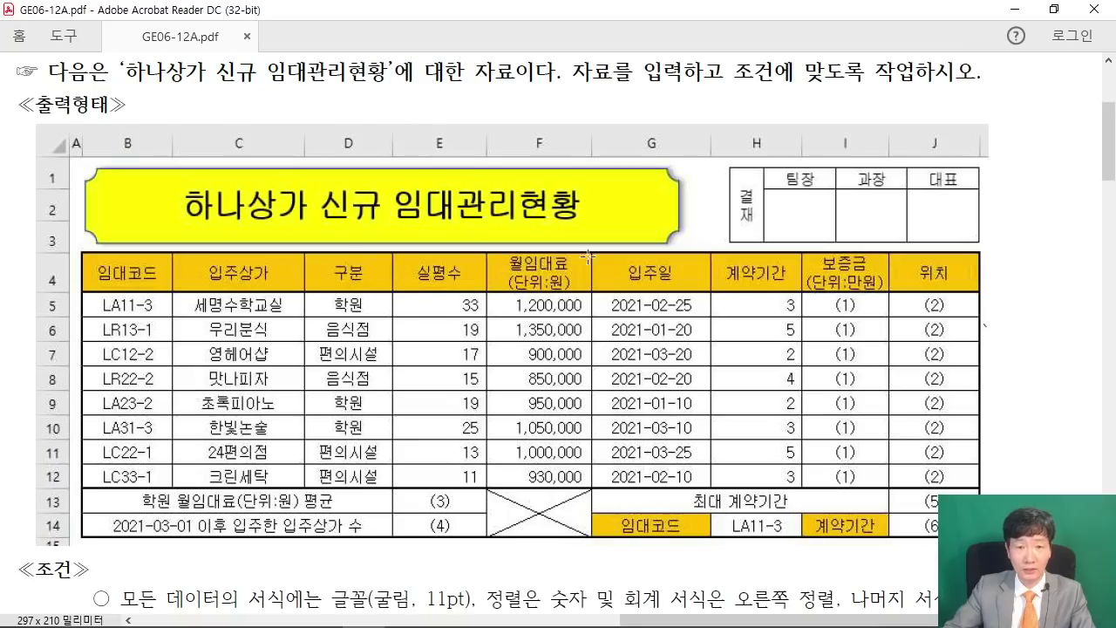
scroll(576, 305, down, 8)
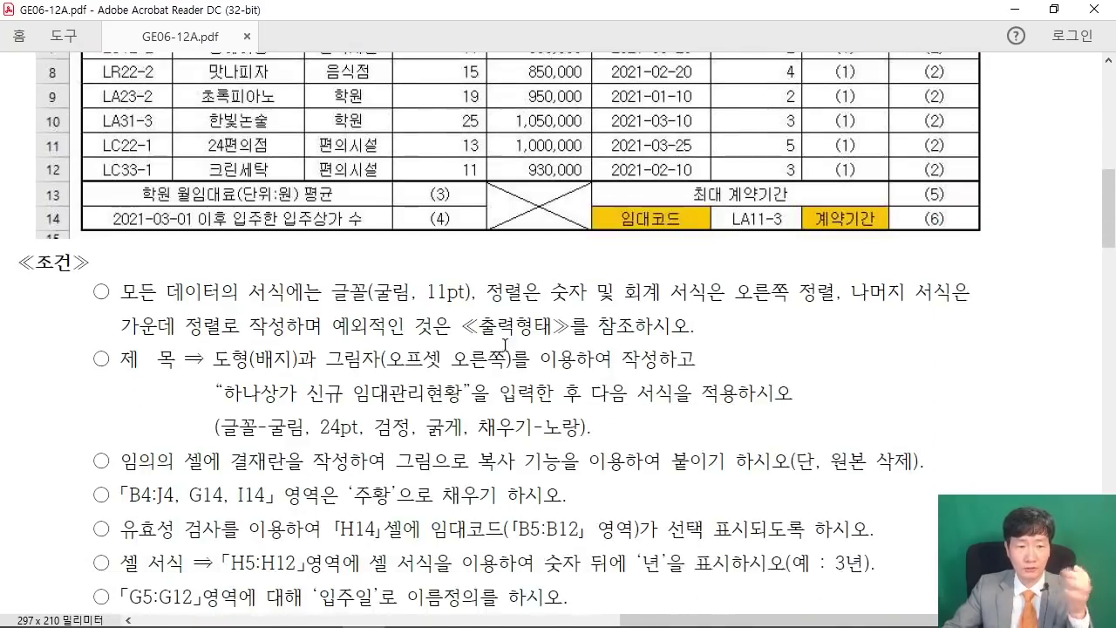
scroll(140, 311, down, 3)
scroll(540, 393, up, 3)
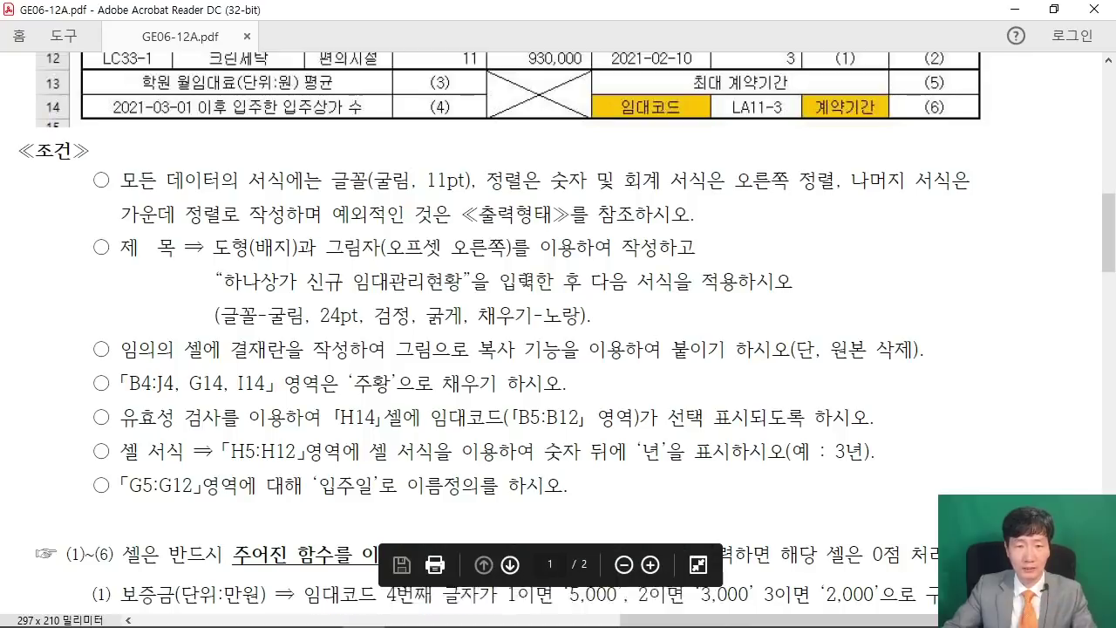
scroll(181, 318, up, 6)
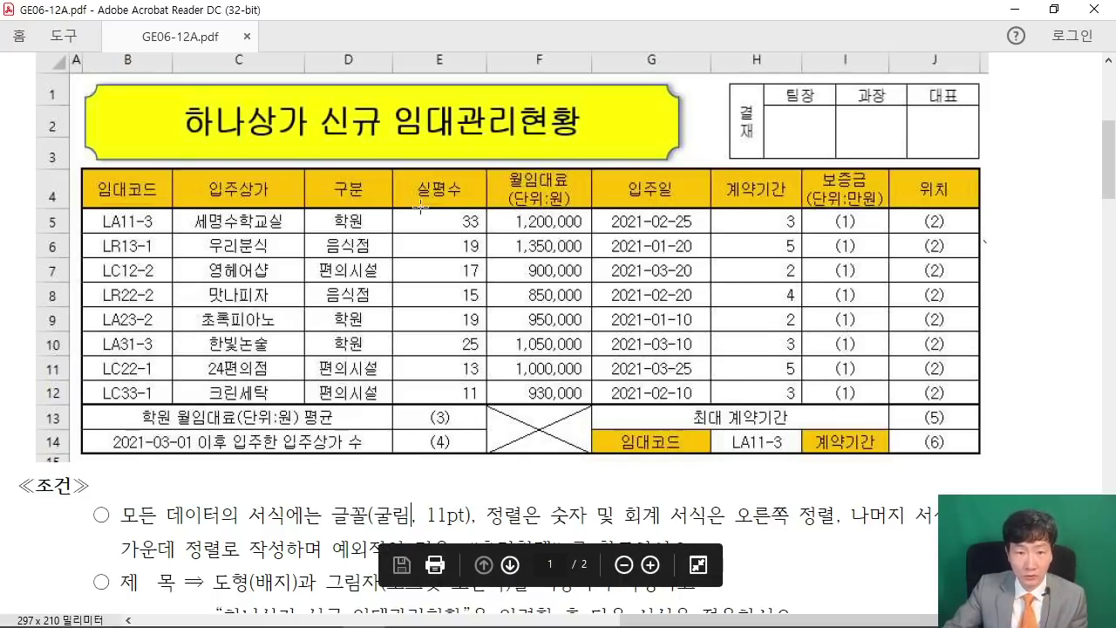
drag(389, 208, 603, 407)
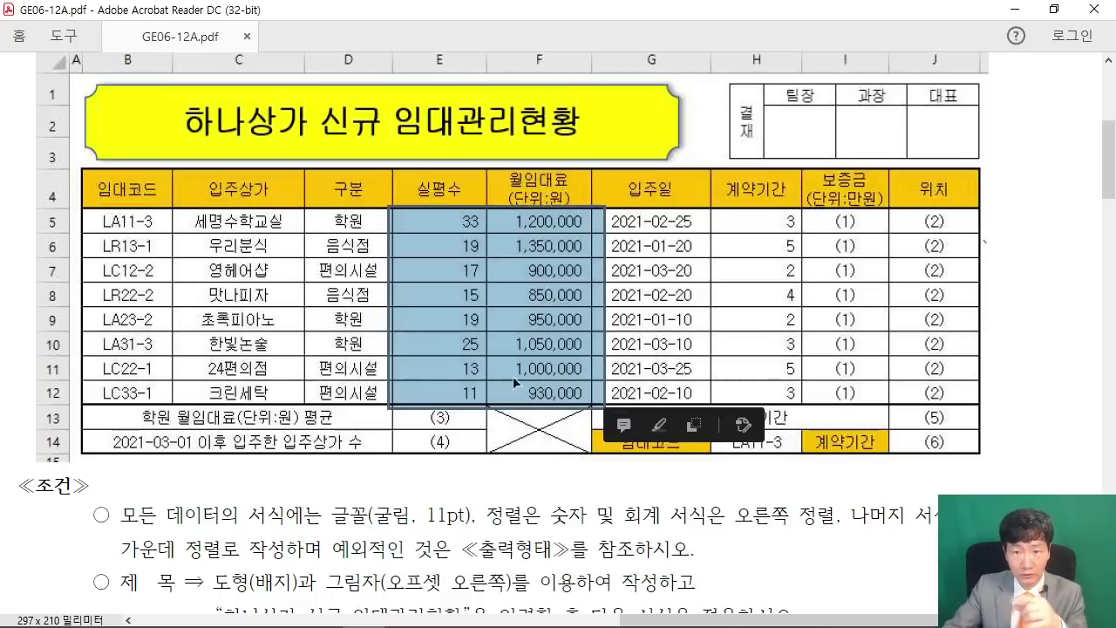
drag(716, 197, 803, 407)
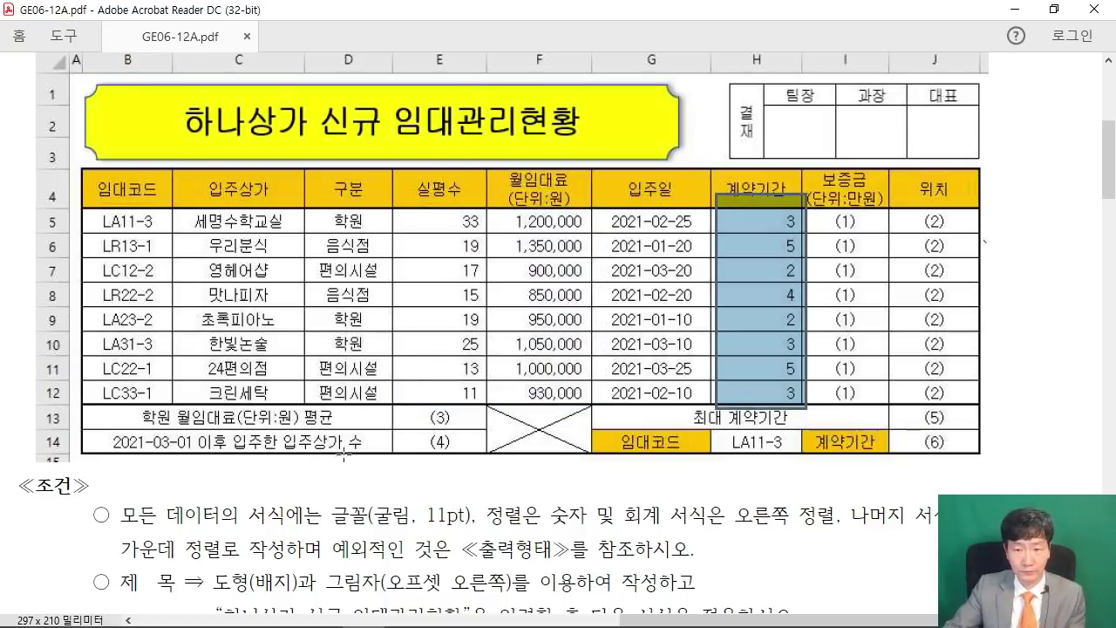
click(652, 367)
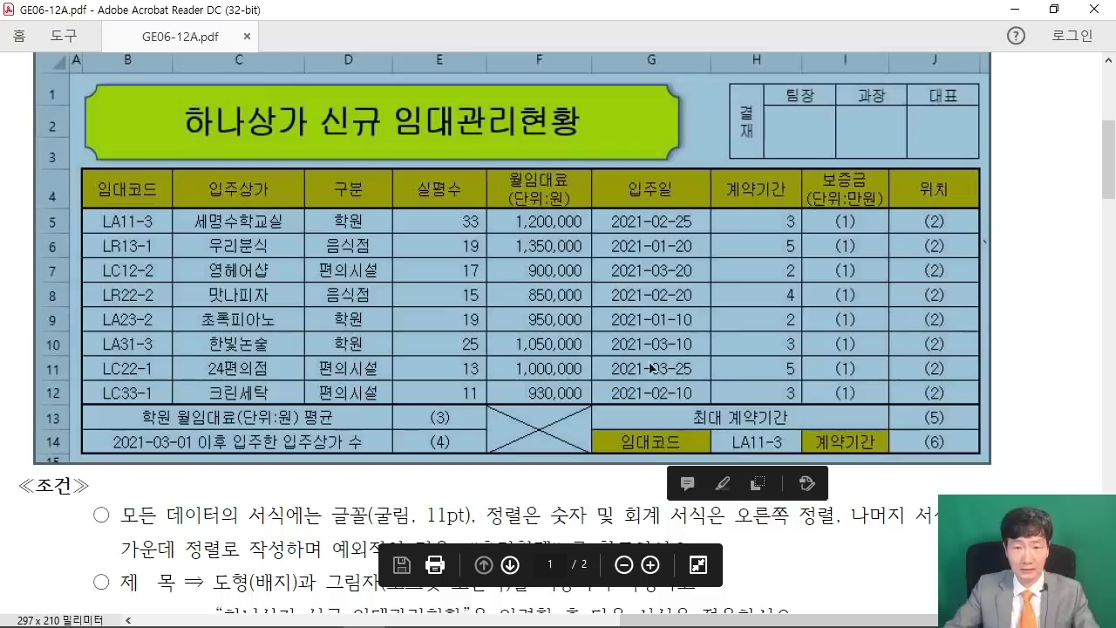
click(1020, 370)
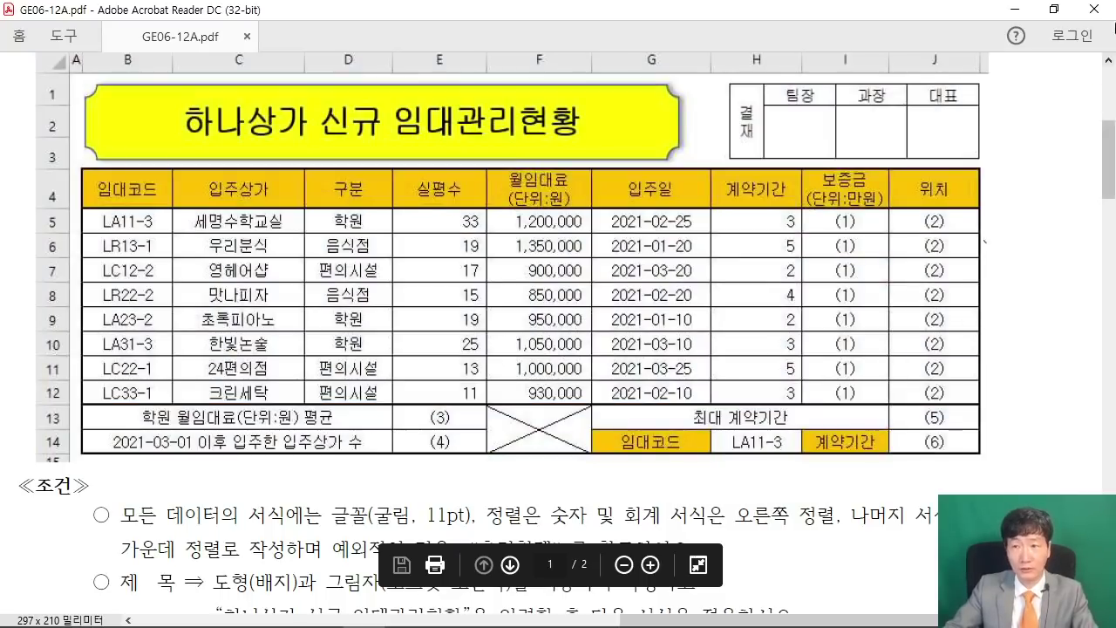
click(1014, 9)
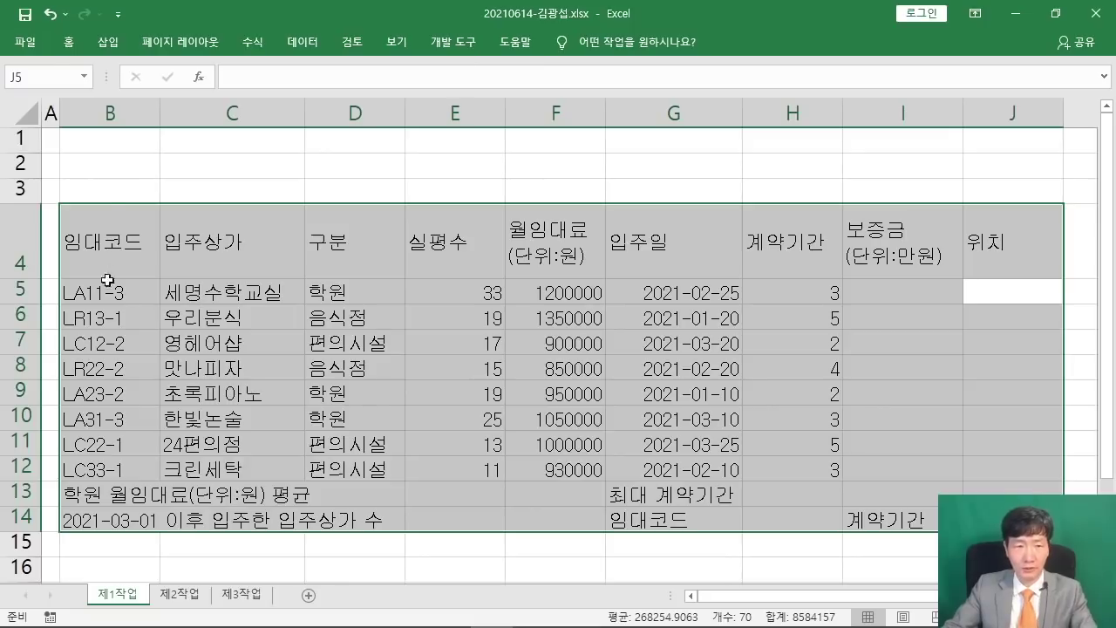
click(68, 41)
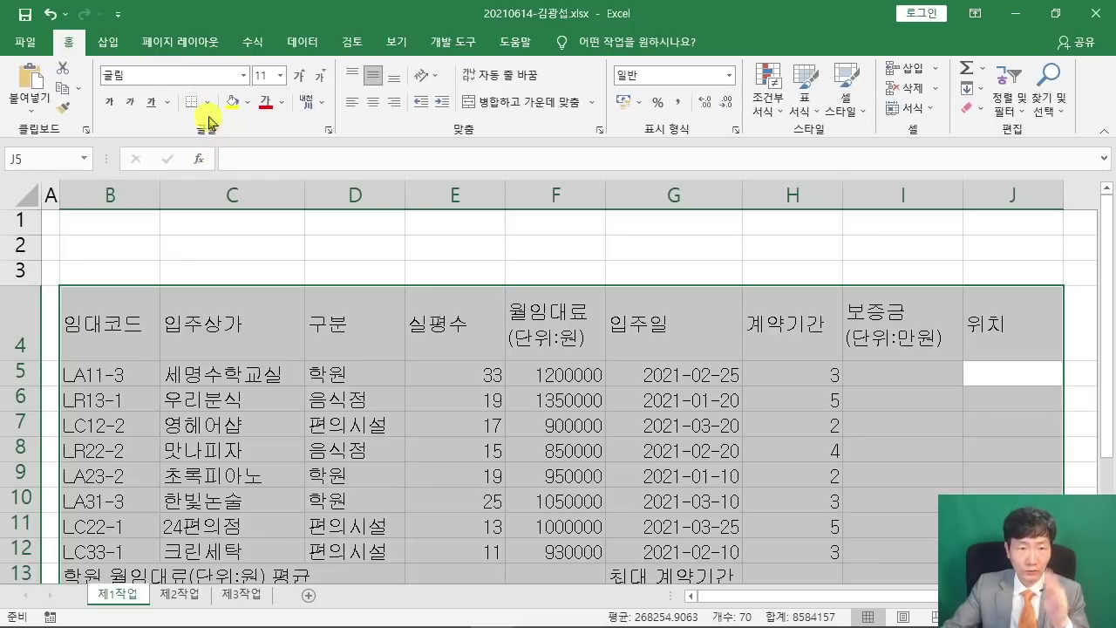
Apply 모든 테두리 to B4:J14, then add a 굵은 바깥쪽 테두리 outline.
click(207, 105)
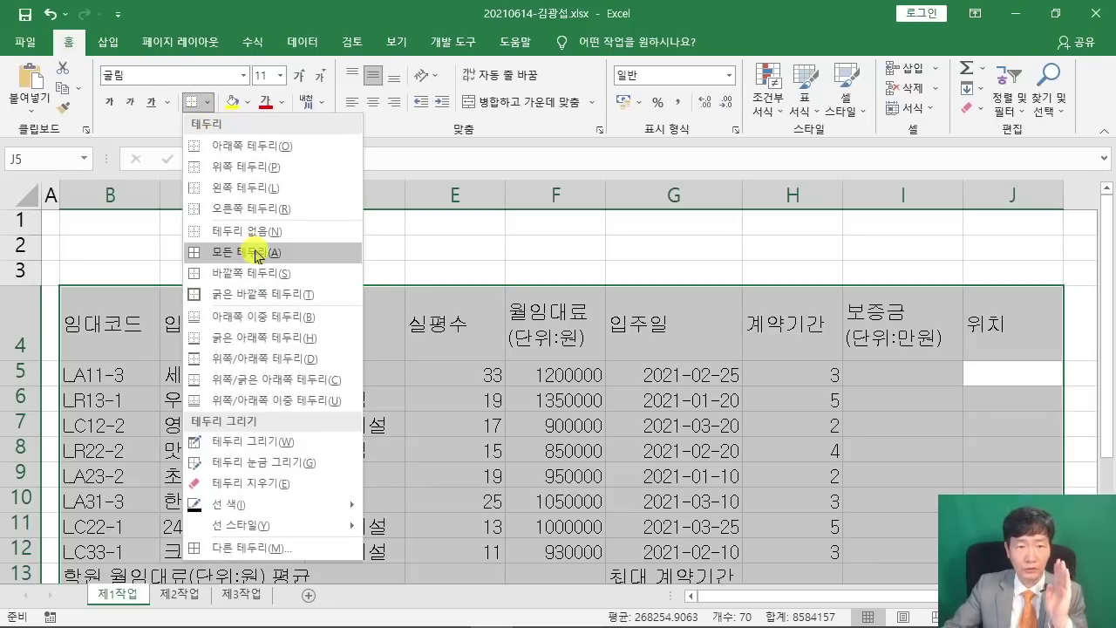
click(258, 249)
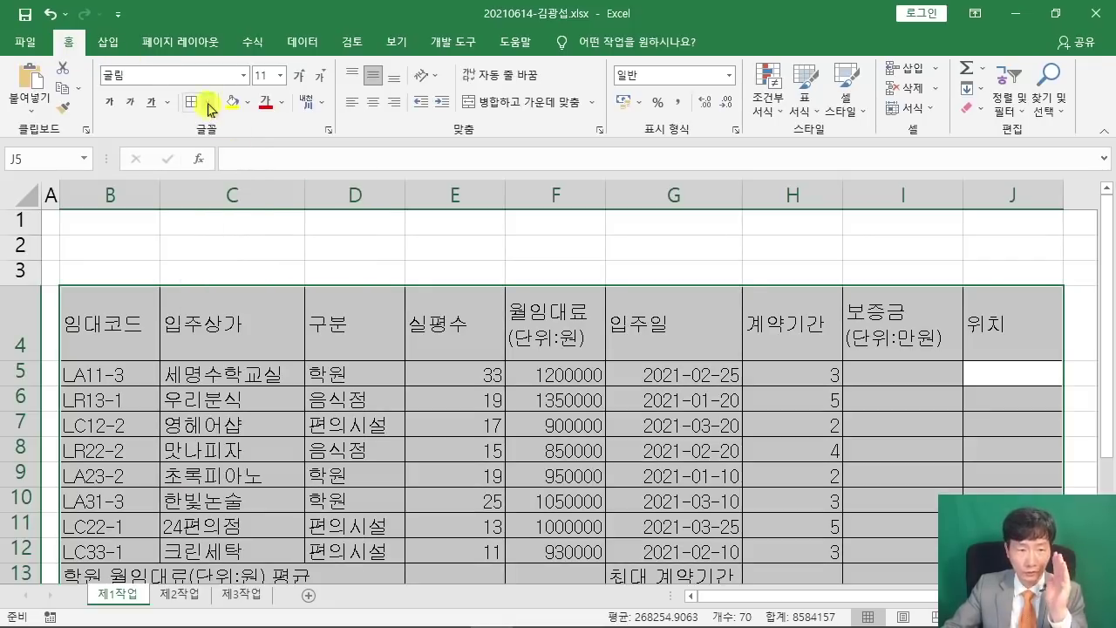
click(208, 102)
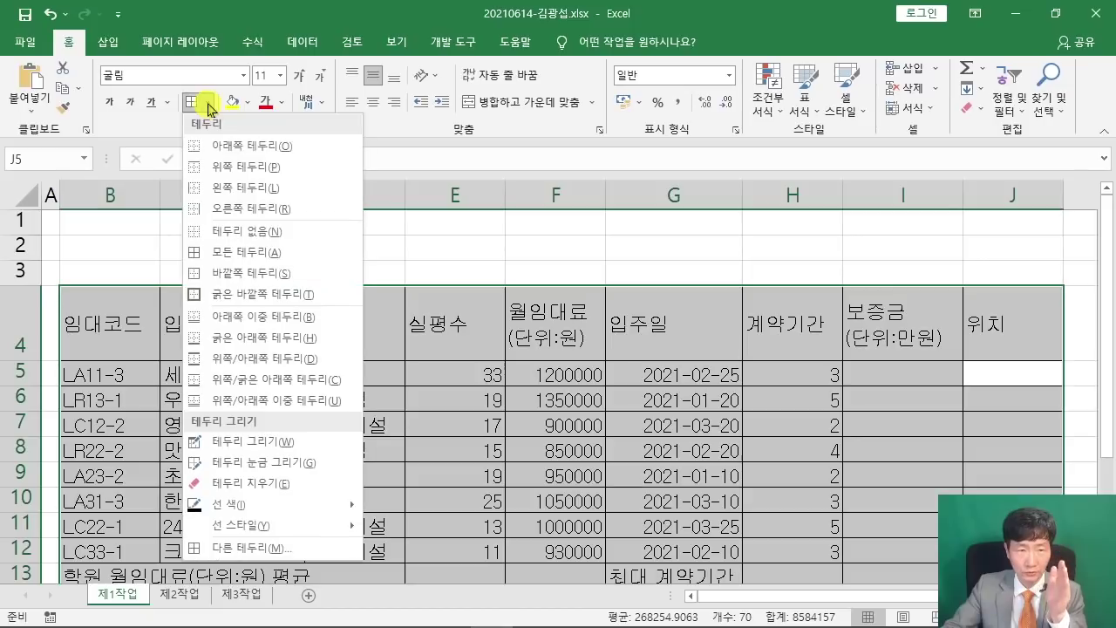
click(275, 295)
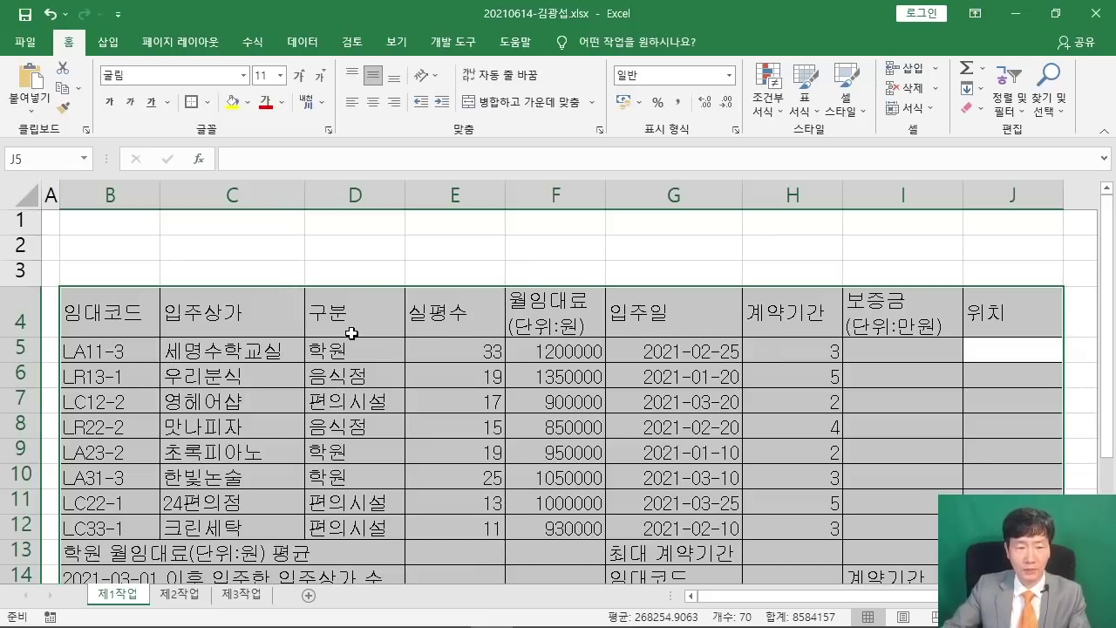
scroll(357, 332, down, 1)
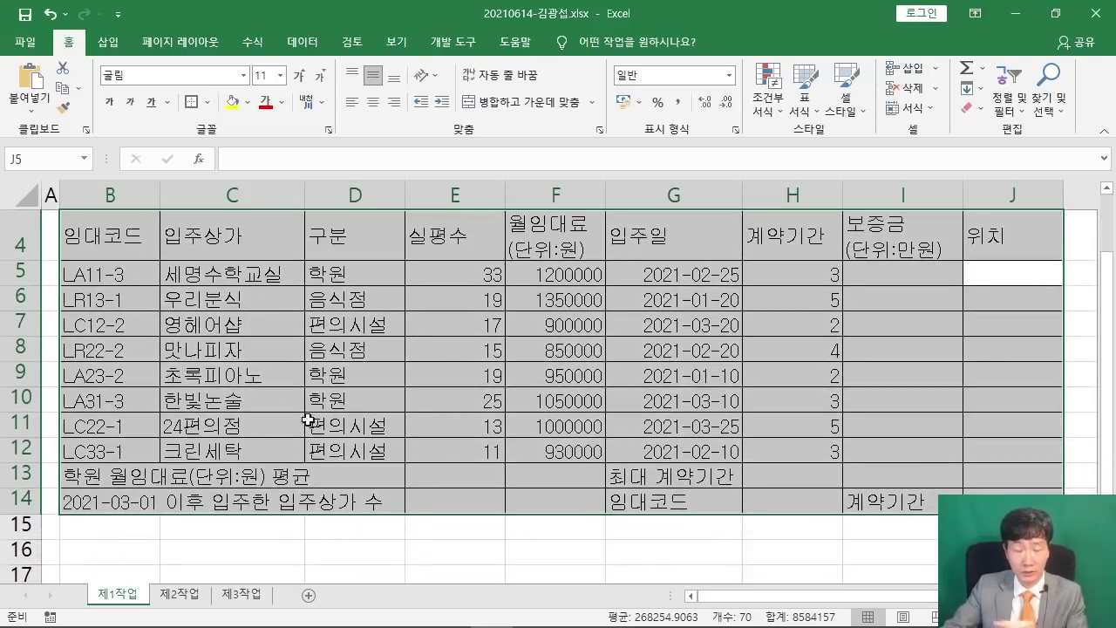
scroll(499, 313, up, 1)
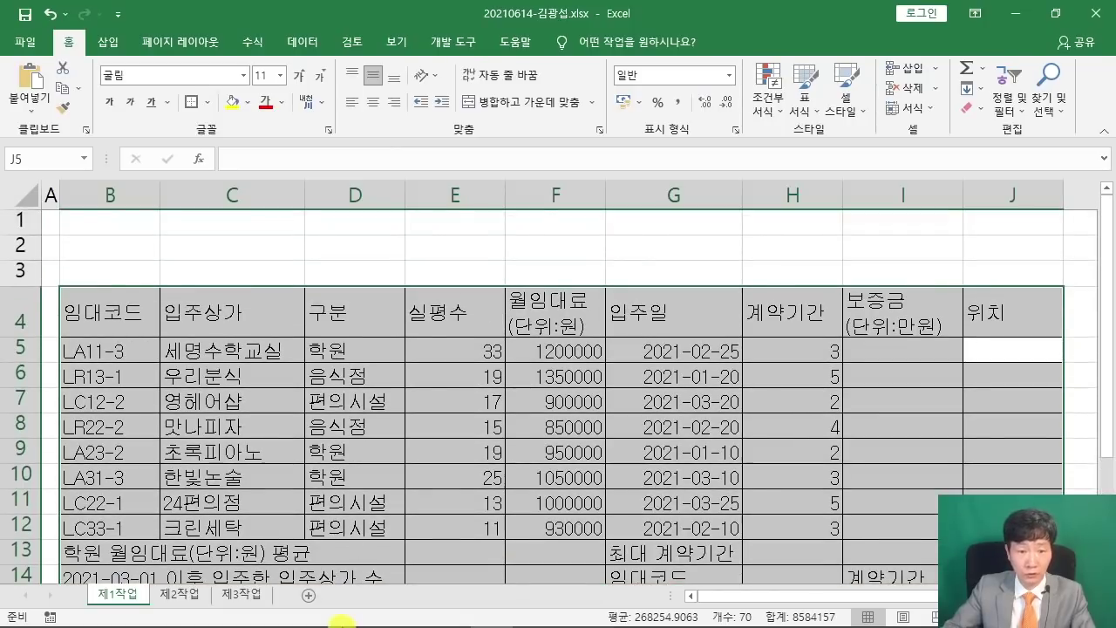
click(361, 621)
scroll(514, 403, down, 3)
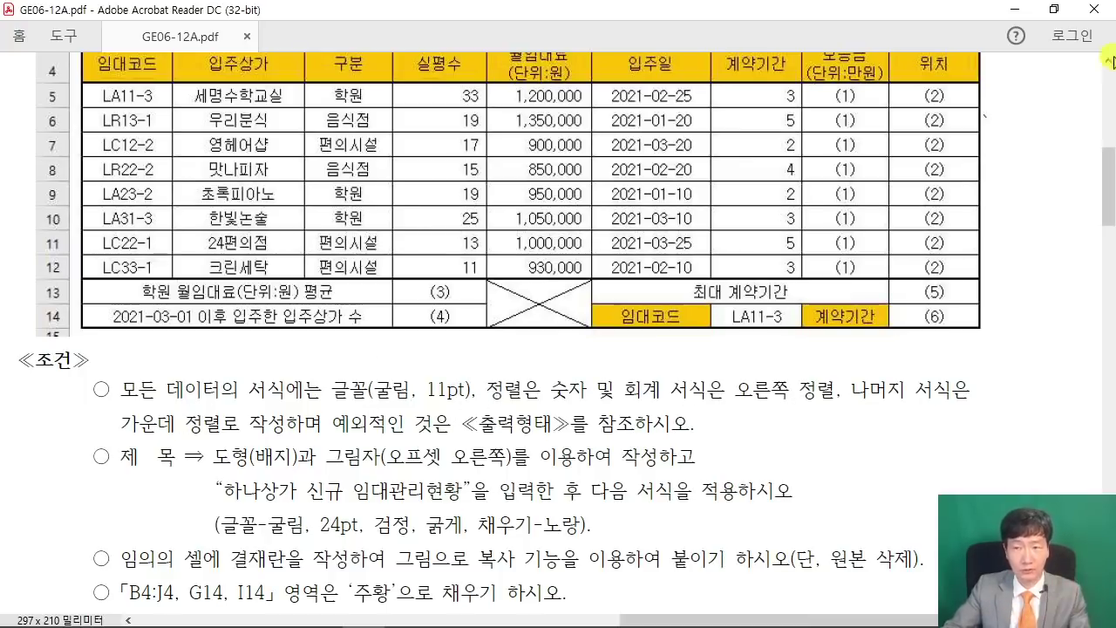
click(1013, 9)
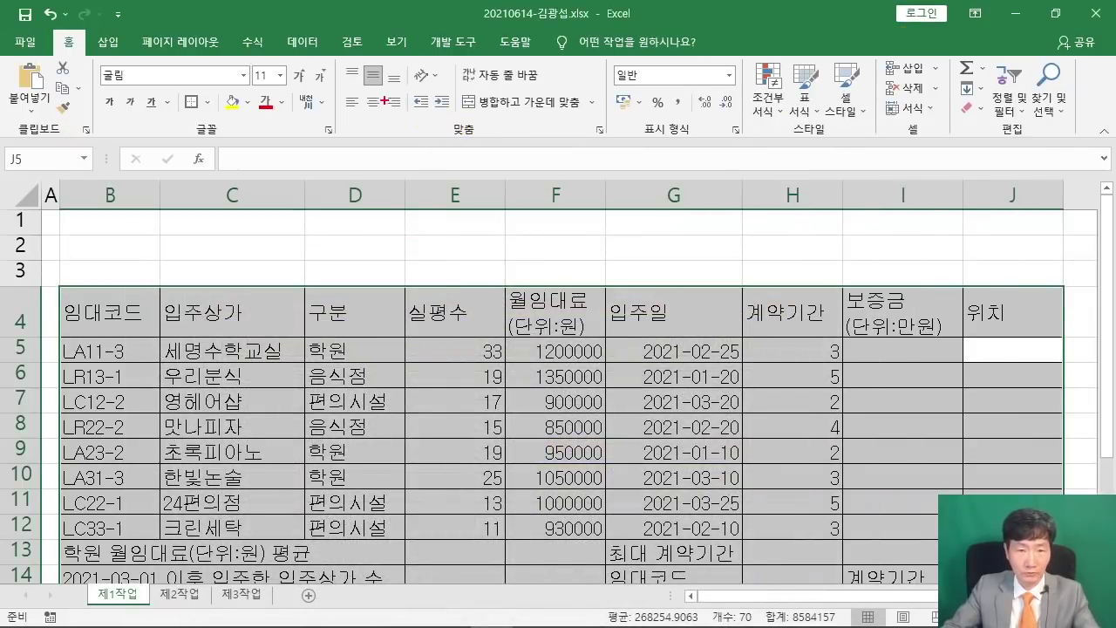
Center the text of the whole B4:J14 table.
mouse_move(358, 90)
mouse_down()
mouse_move(396, 127)
mouse_move(443, 219)
mouse_up()
key(Escape)
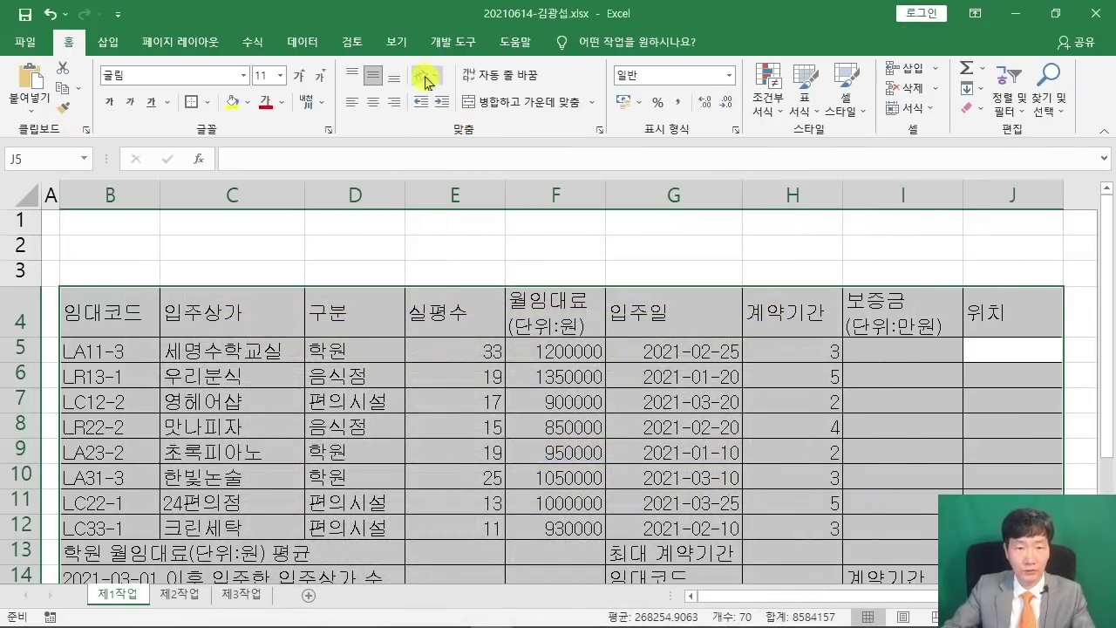
click(373, 102)
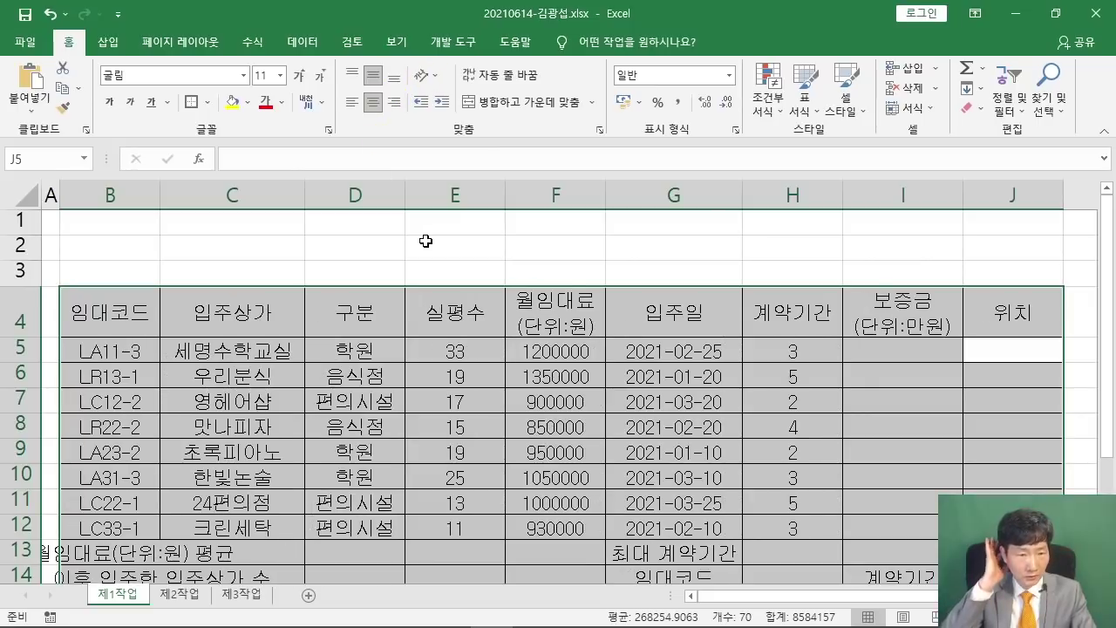
click(488, 373)
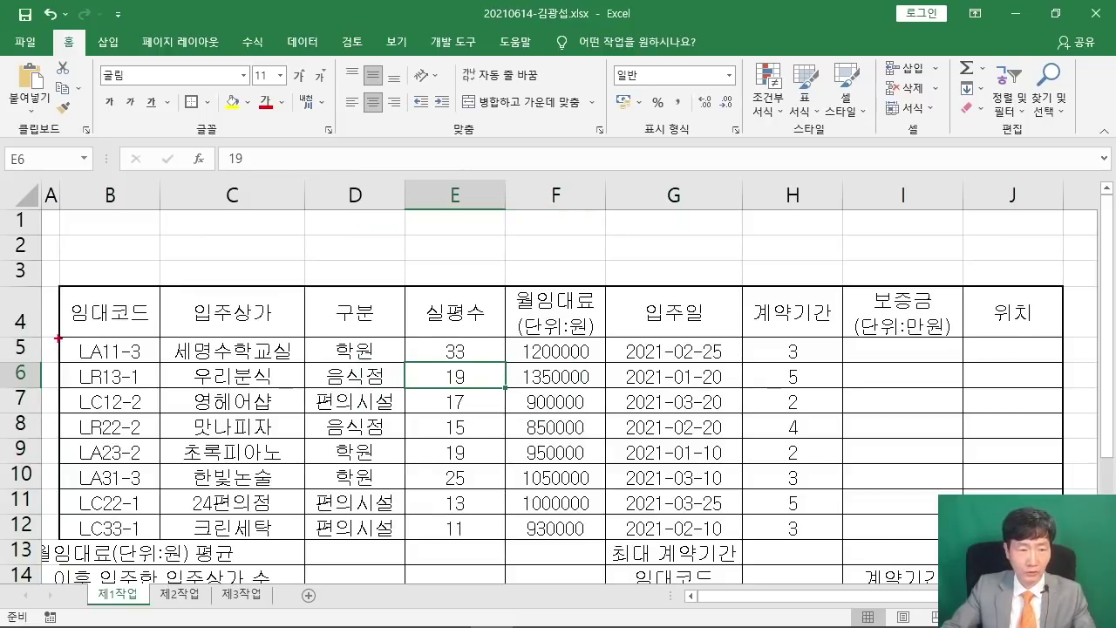
Put a thick outer border around the data rows B5:J12.
drag(57, 338, 1063, 338)
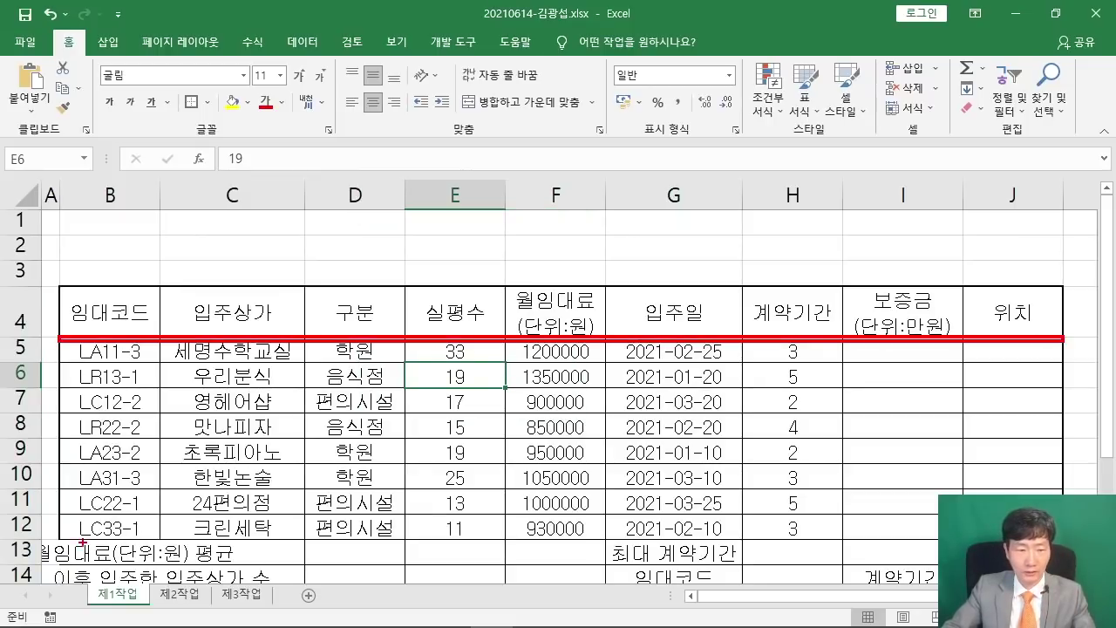
drag(57, 537, 1063, 536)
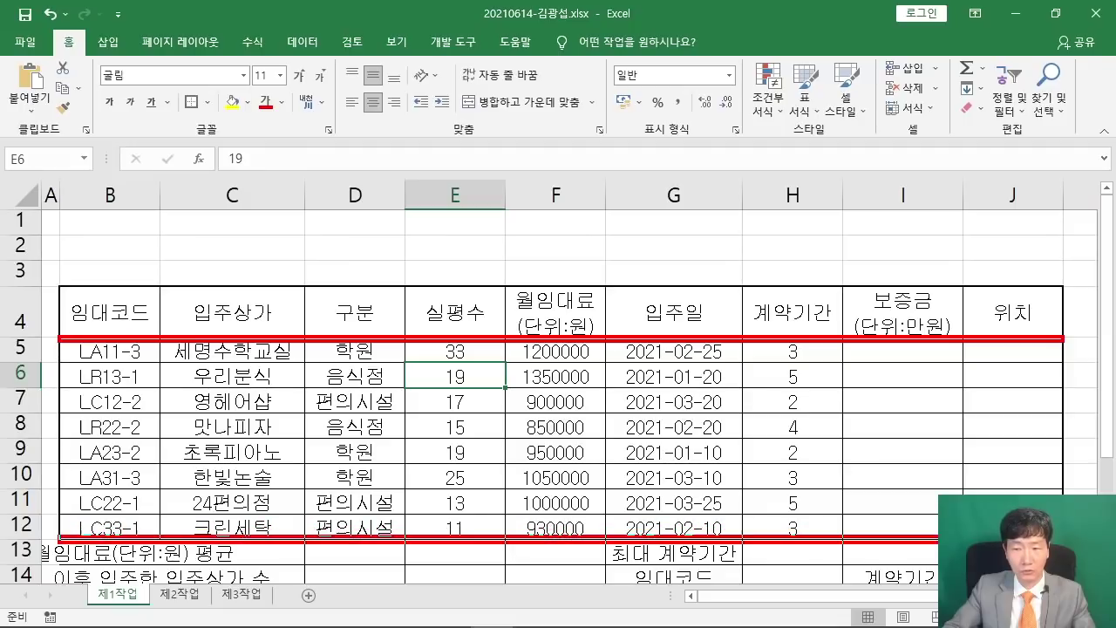
key(Escape)
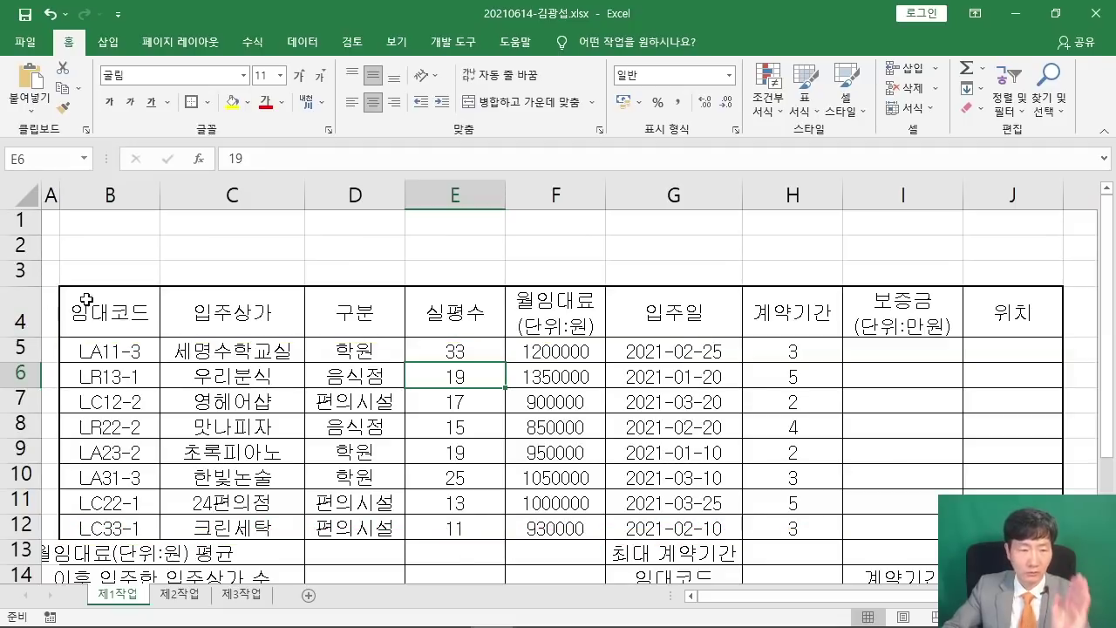
drag(98, 347, 1011, 528)
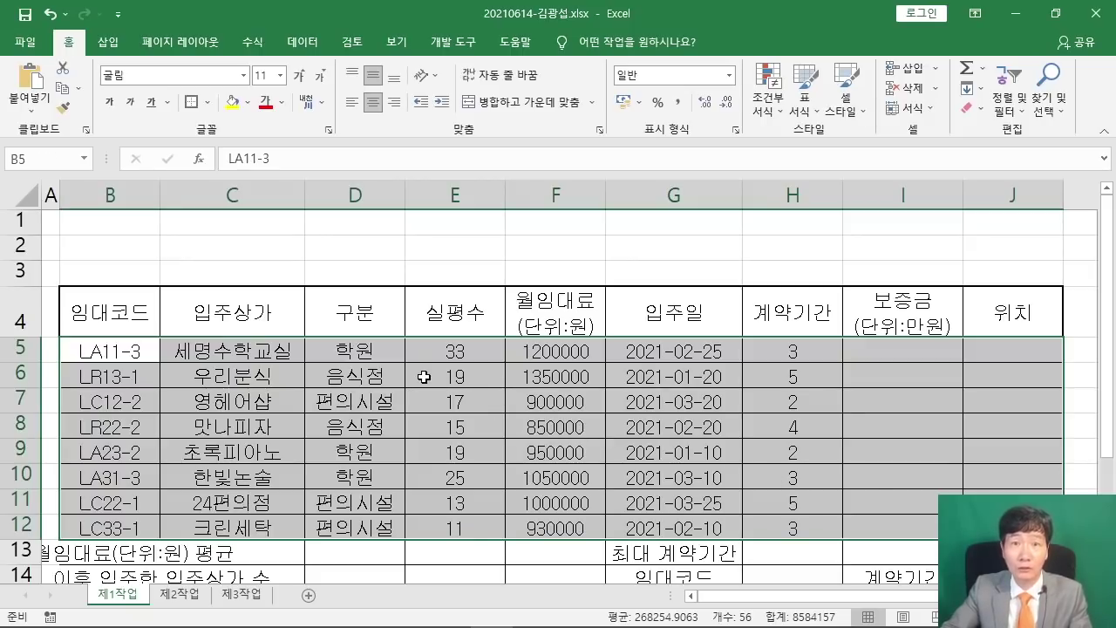
click(191, 103)
click(481, 455)
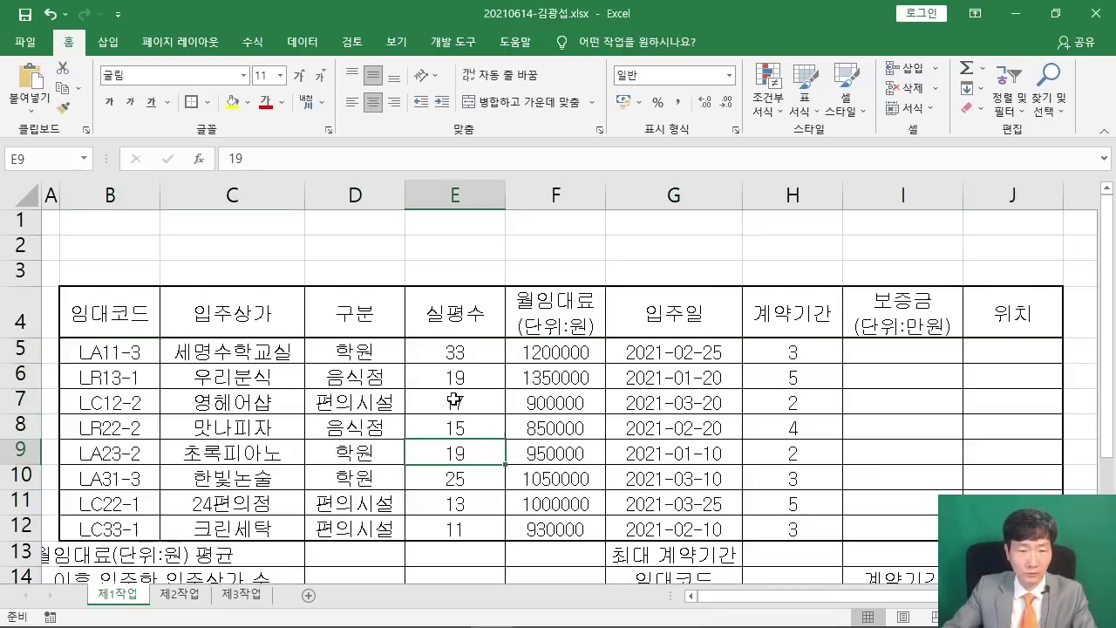
scroll(447, 398, down, 1)
click(88, 473)
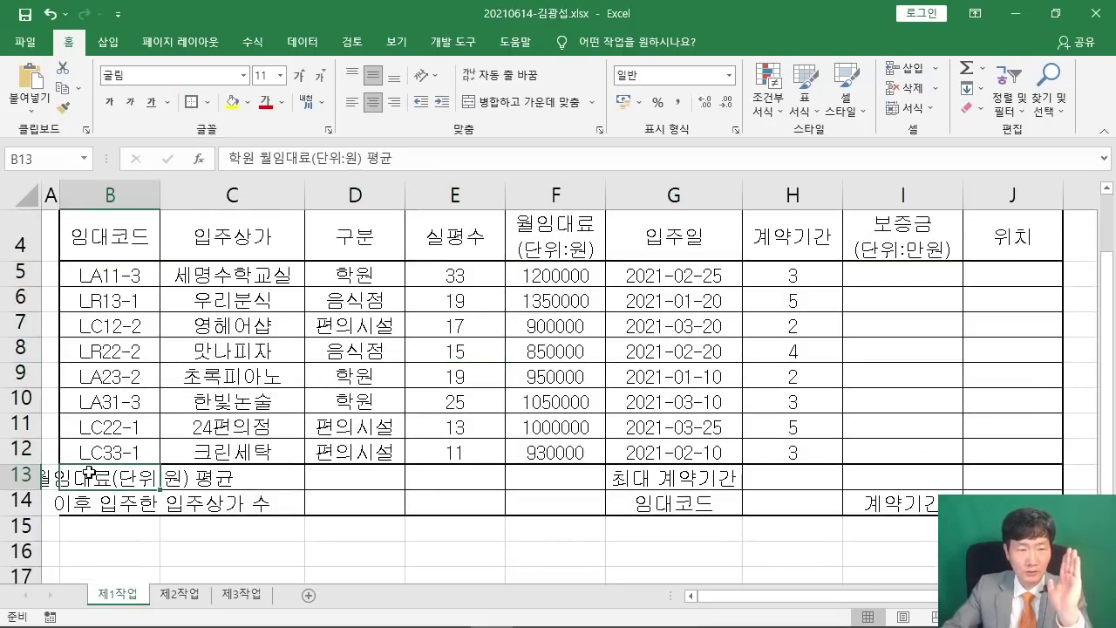
Select B13:D13 as the first summary range to merge.
drag(89, 474, 370, 479)
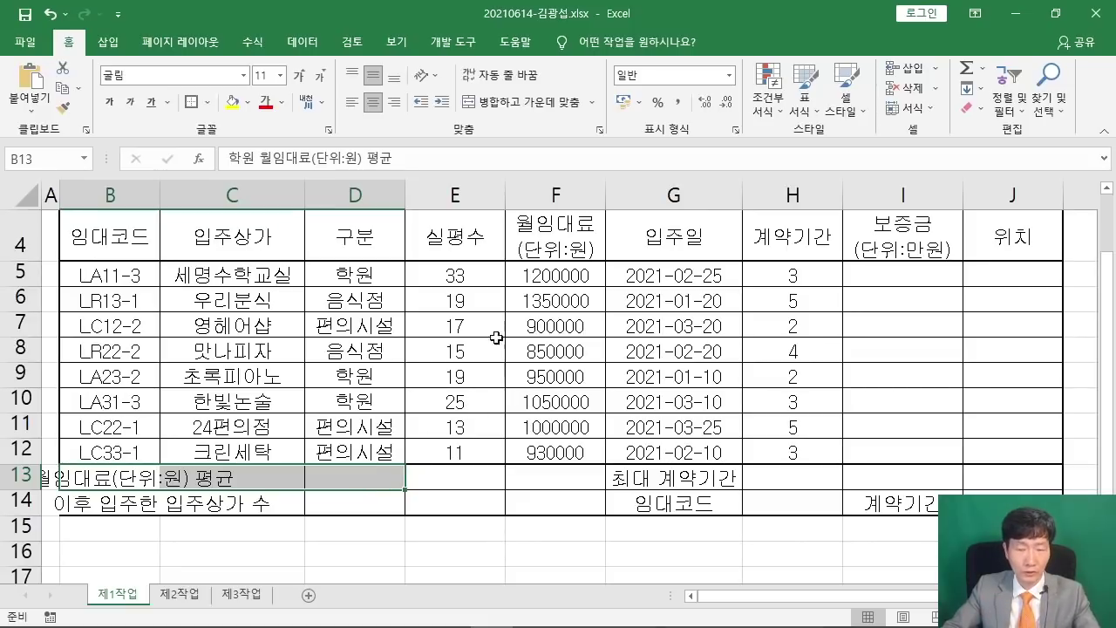
key(ctrl+2)
mouse_move(500, 61)
mouse_down()
mouse_move(503, 119)
mouse_move(754, 193)
mouse_up()
drag(595, 91, 601, 168)
drag(646, 57, 635, 160)
drag(612, 120, 661, 111)
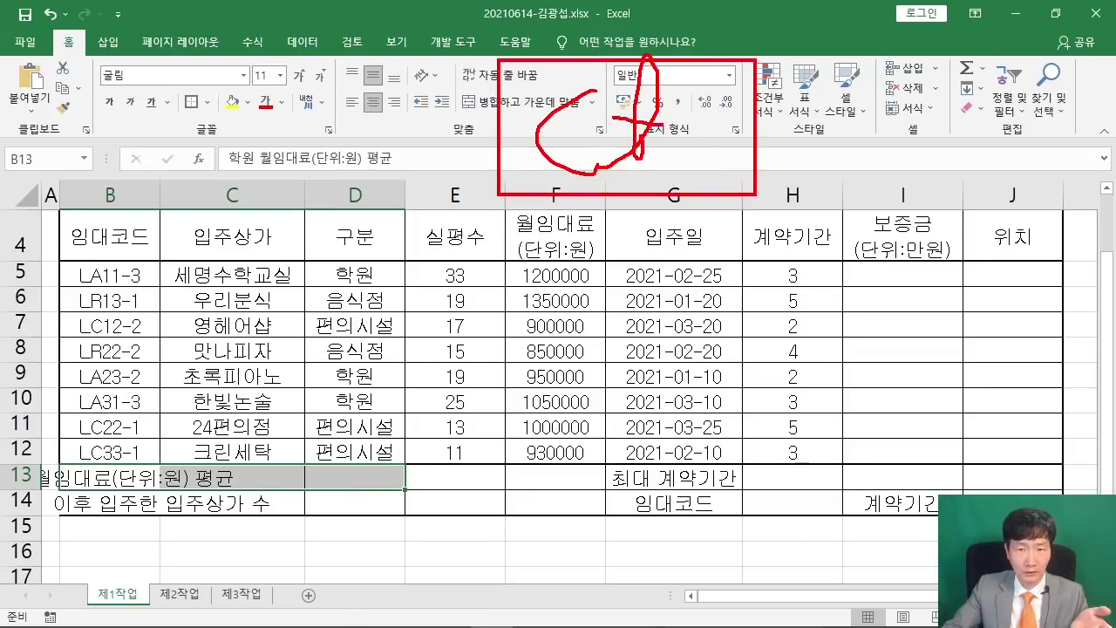
drag(666, 160, 705, 108)
drag(730, 63, 763, 175)
mouse_move(352, 244)
mouse_down()
mouse_move(427, 193)
mouse_move(468, 336)
mouse_up()
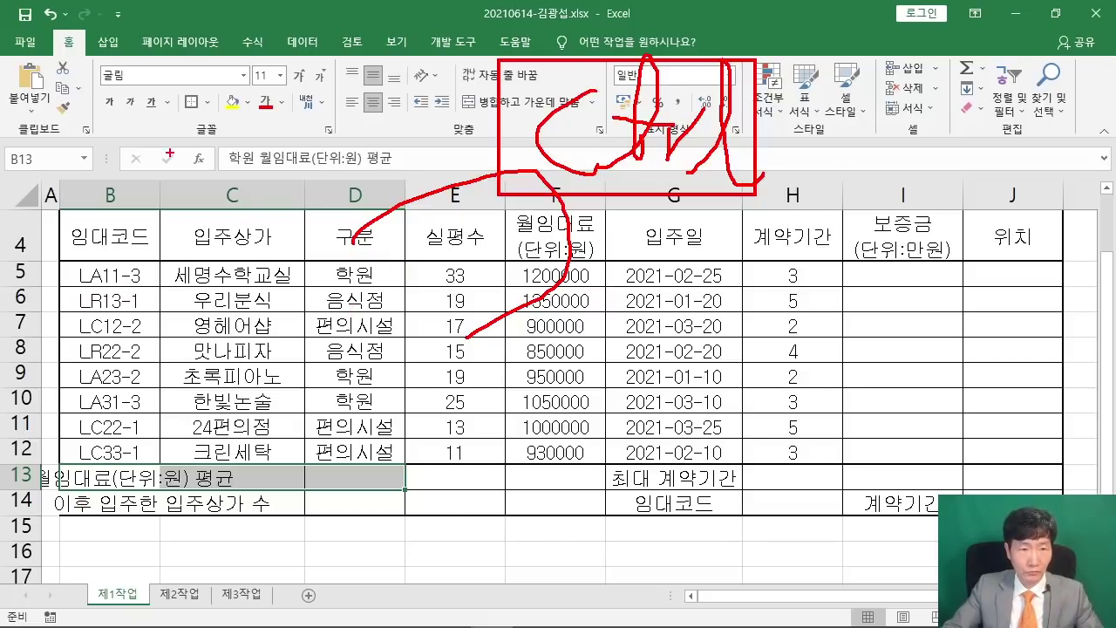
key(Escape)
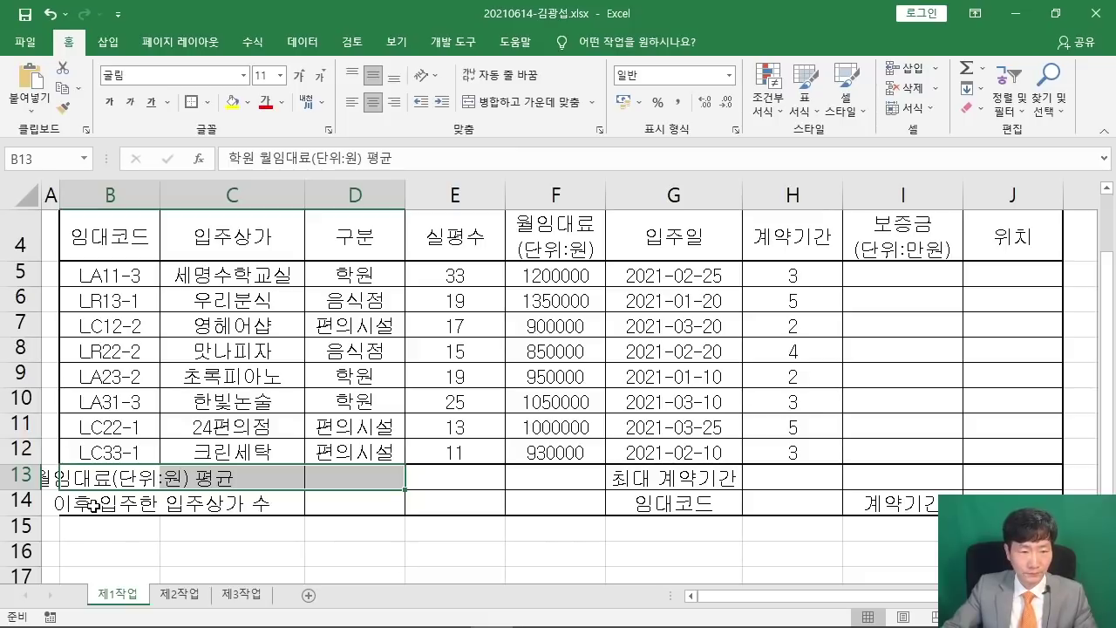
Add B14:D14, F13:F14 and G13:I13 to the selection and Merge & Center them all.
drag(93, 506, 362, 503)
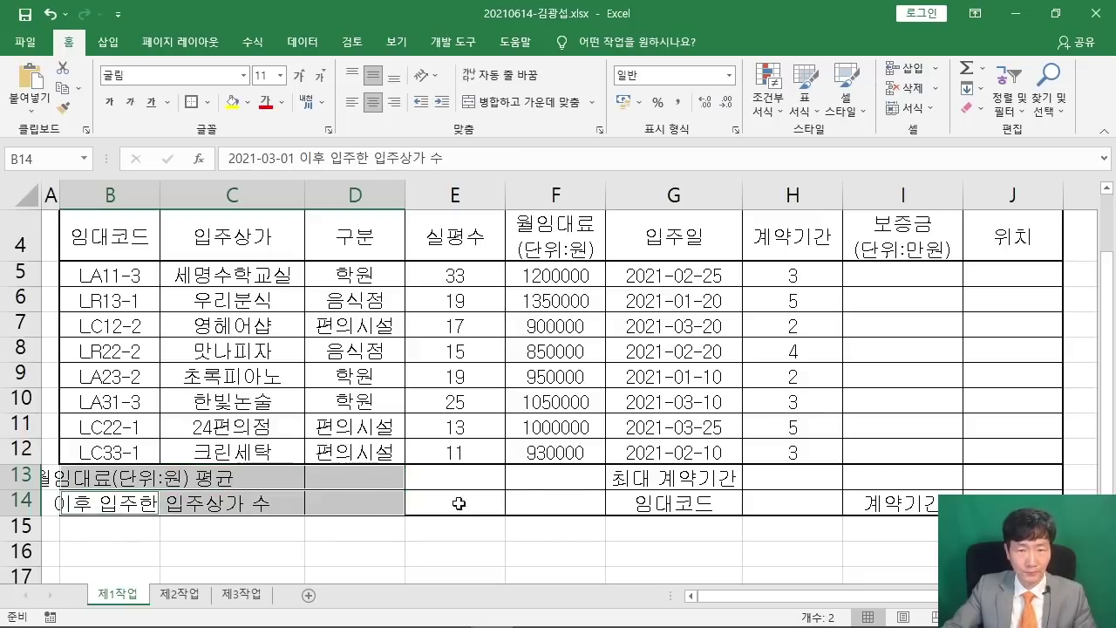
drag(568, 474, 576, 504)
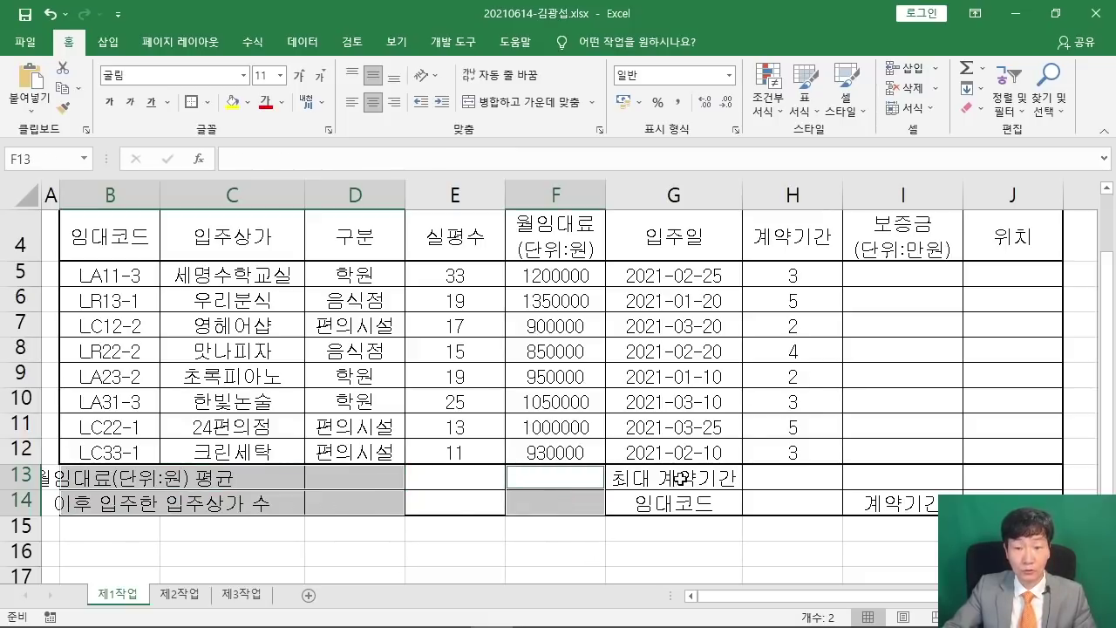
drag(680, 477, 904, 476)
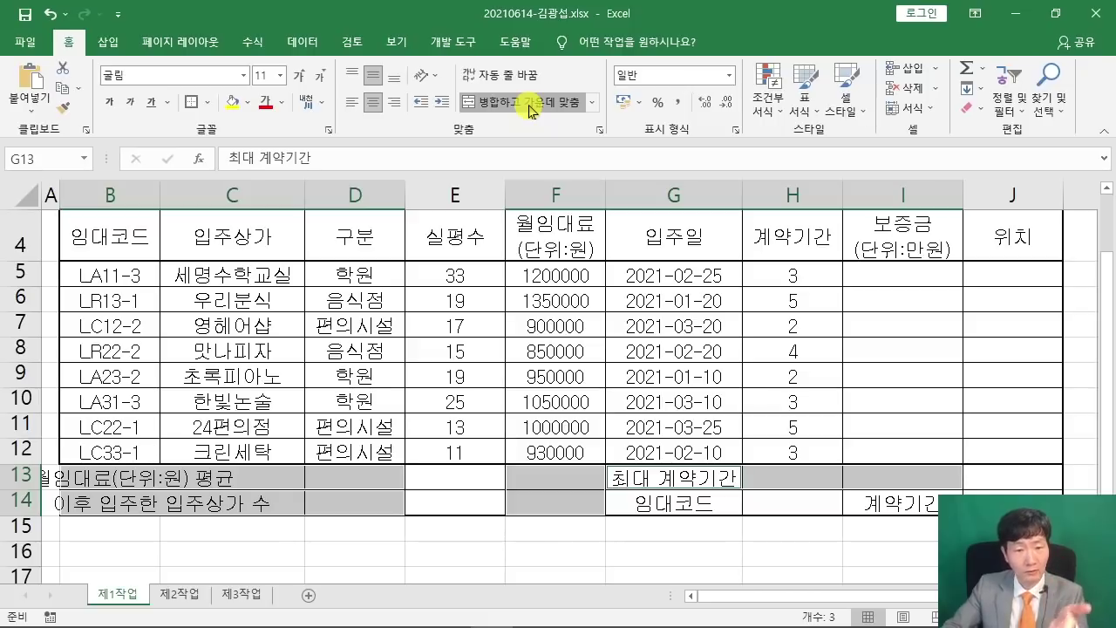
click(530, 107)
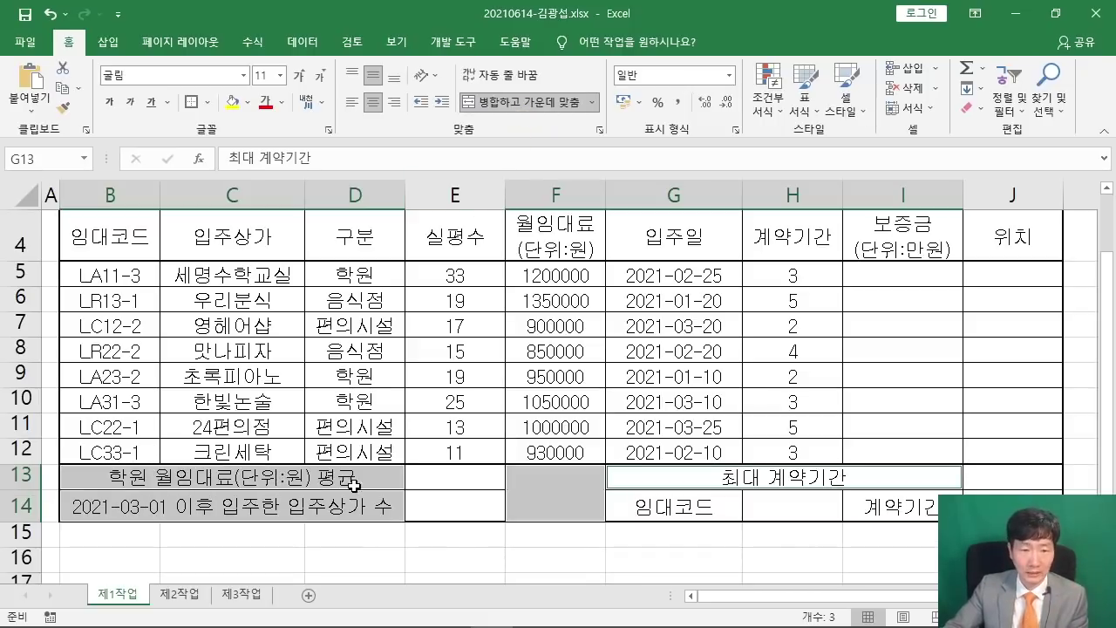
click(886, 329)
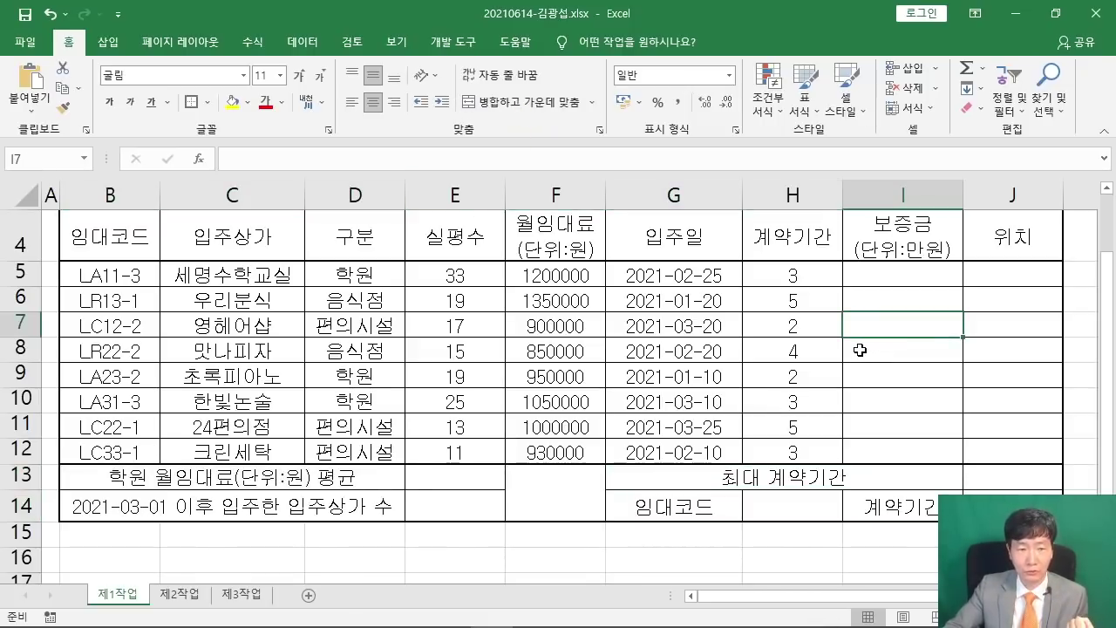
drag(601, 461, 522, 505)
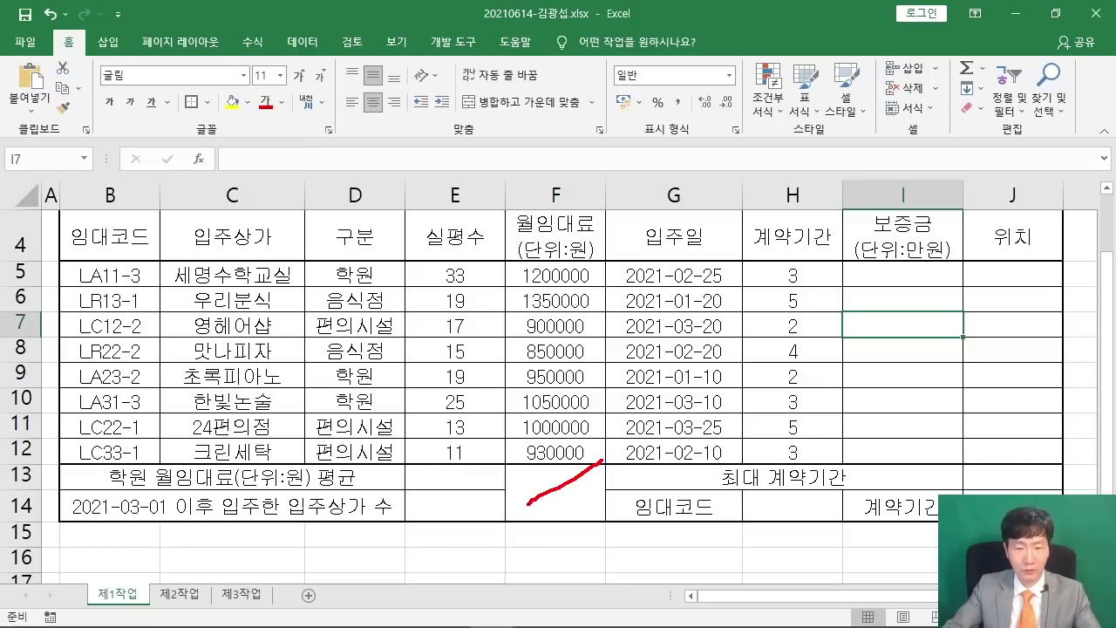
drag(510, 467, 558, 507)
click(569, 493)
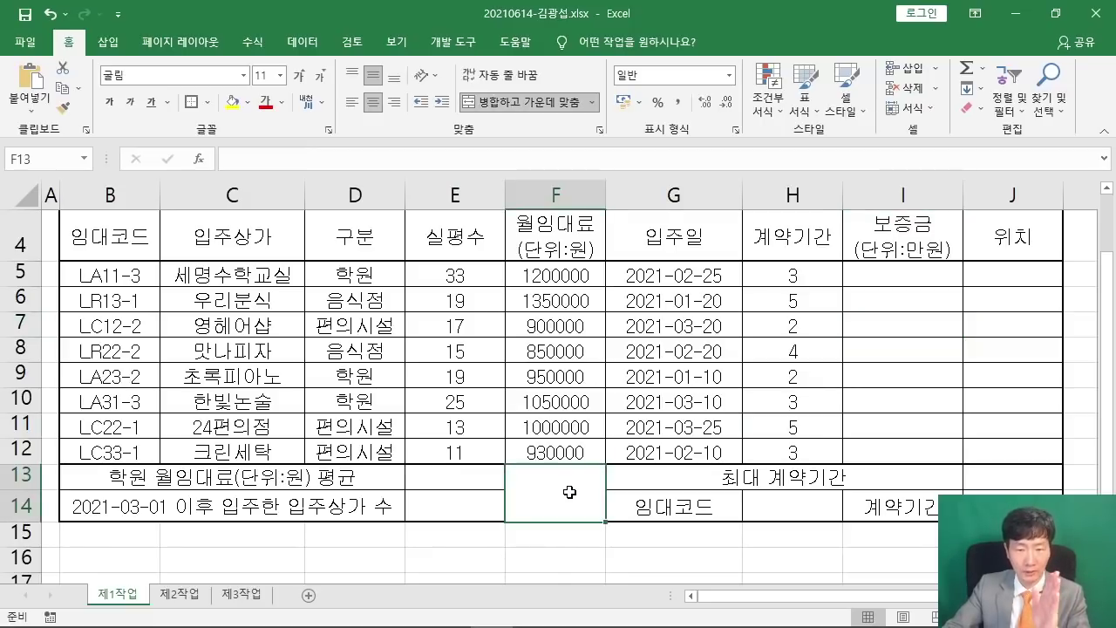
Apply rising and falling diagonal borders to merged F13:F14 in Format Cells.
right_click(566, 491)
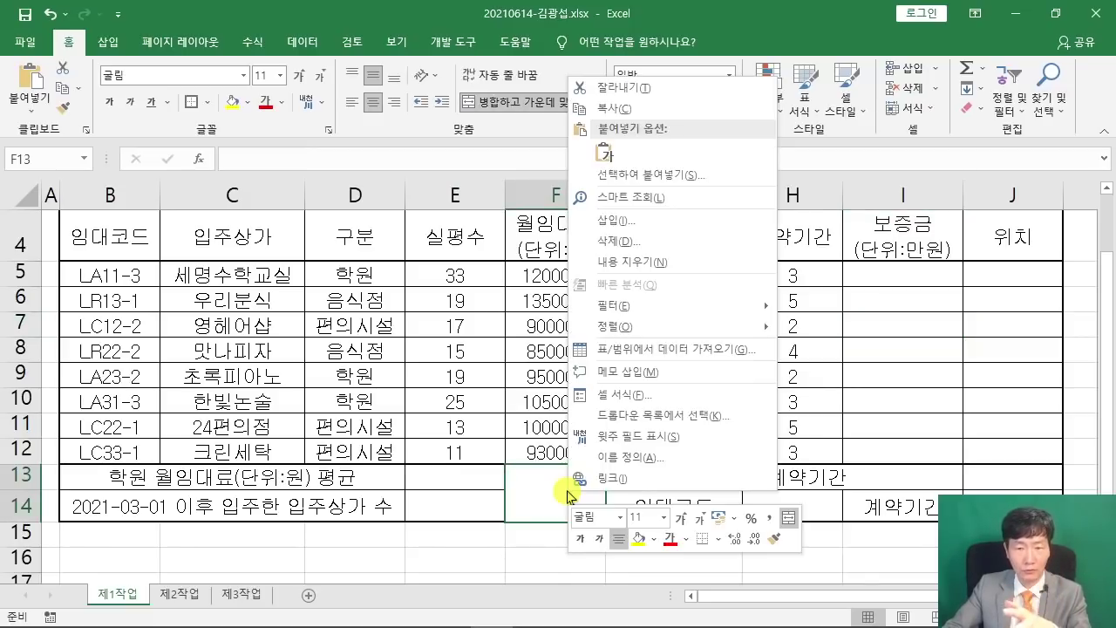
click(642, 390)
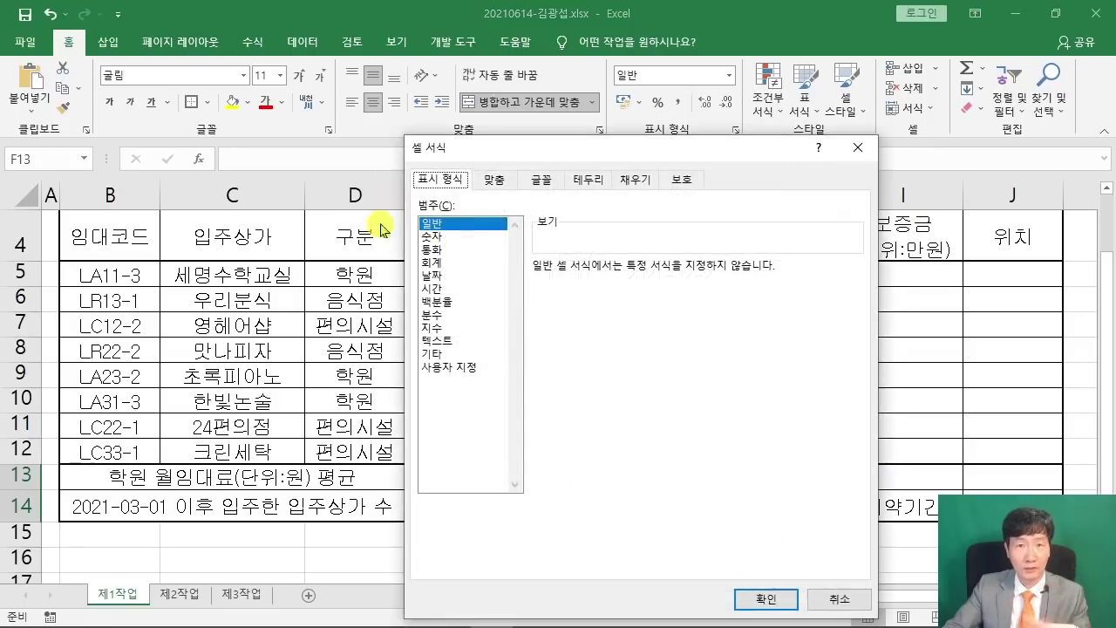
click(596, 181)
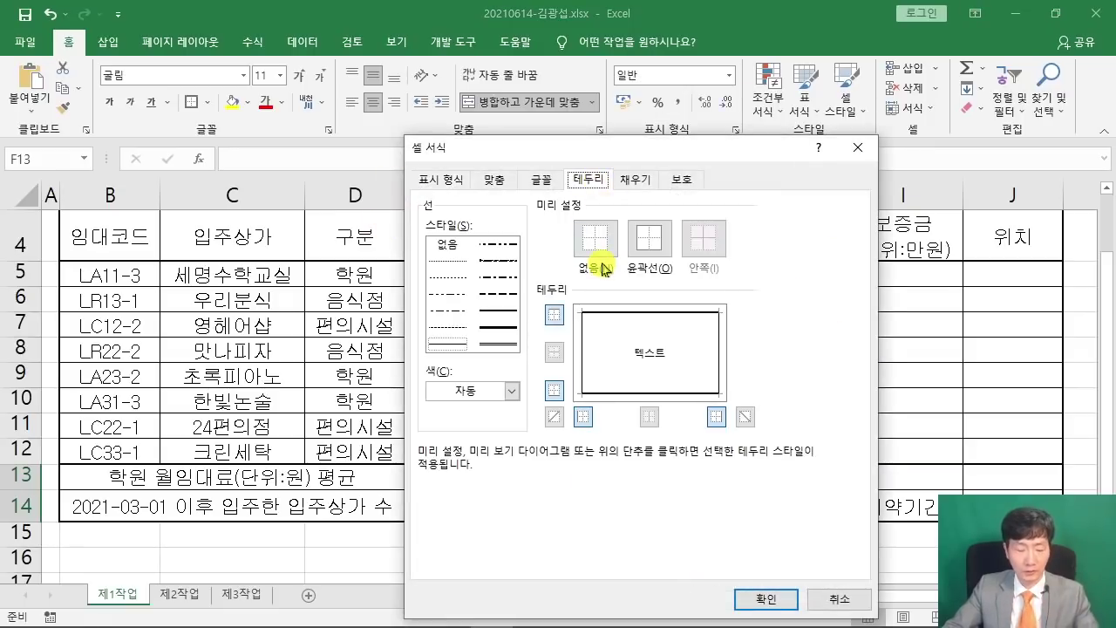
drag(529, 395, 563, 427)
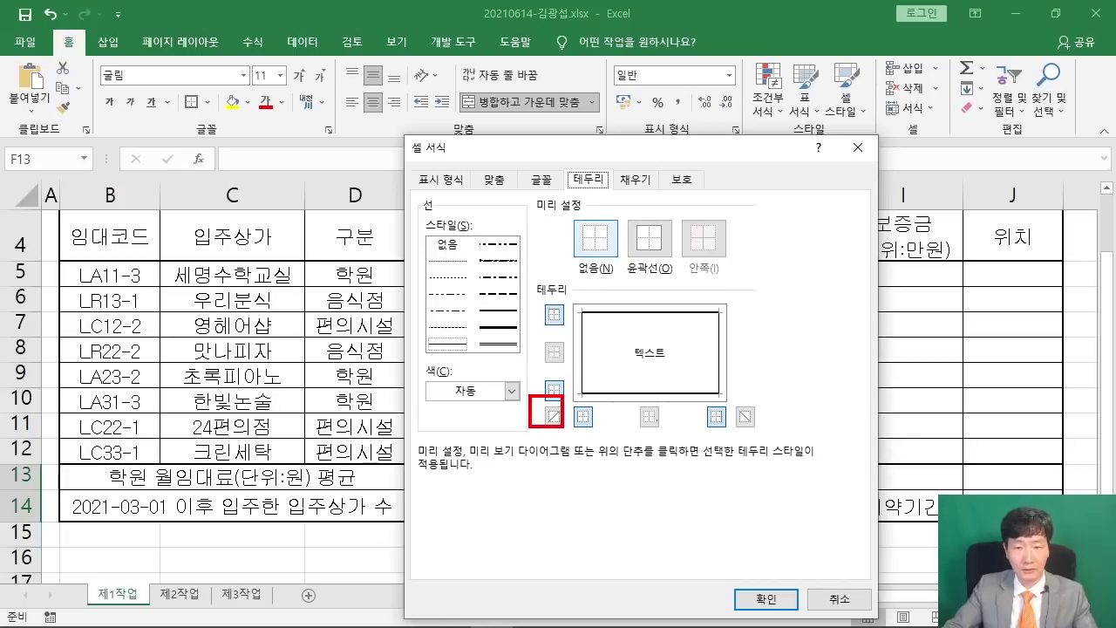
drag(741, 417, 756, 433)
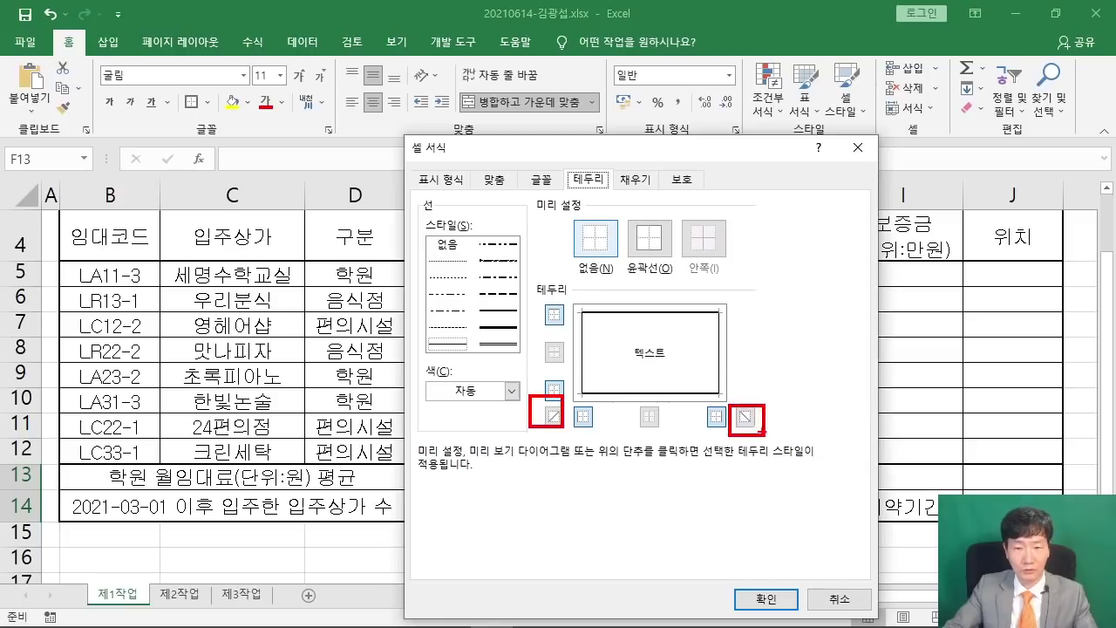
click(555, 417)
click(744, 416)
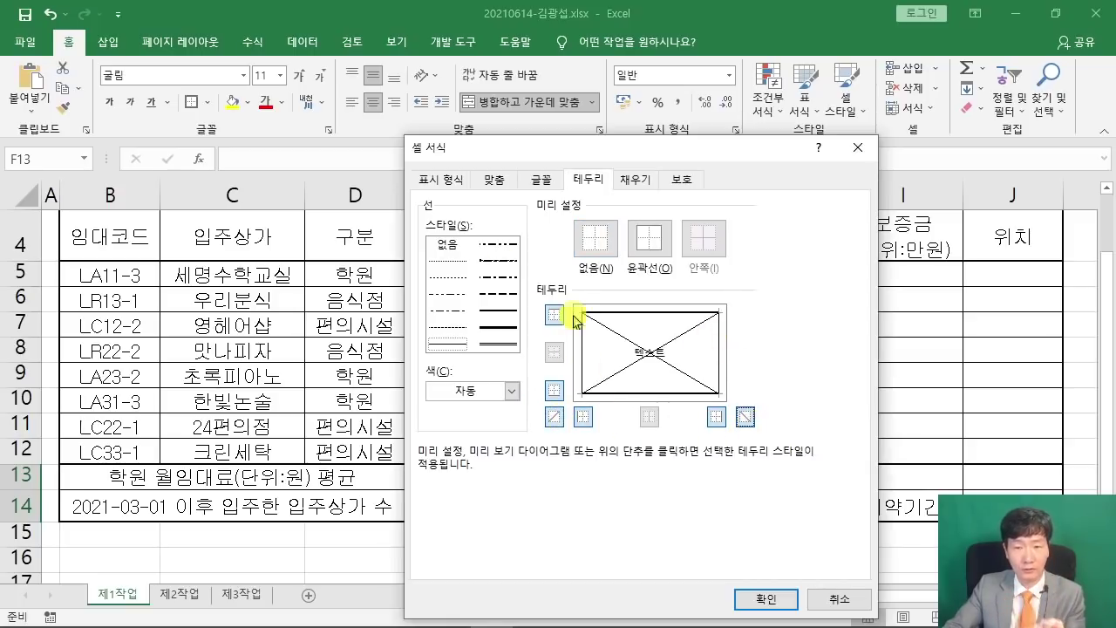
click(756, 599)
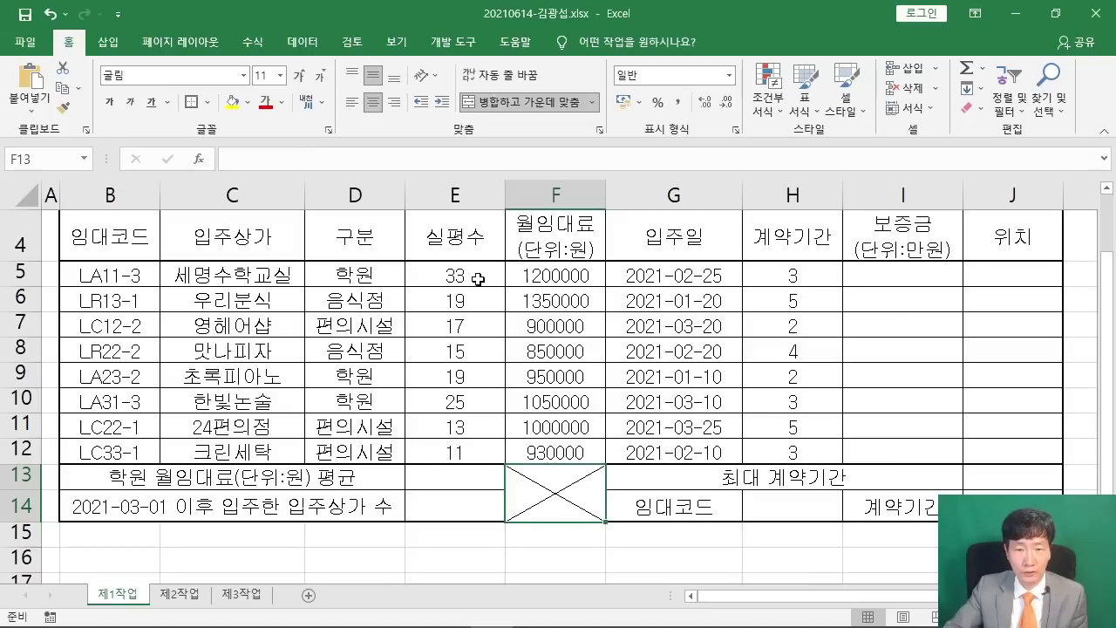
Select E5:F12 and H5:H12 and compare them with the matching figure columns in the sample PDF.
drag(456, 275, 546, 446)
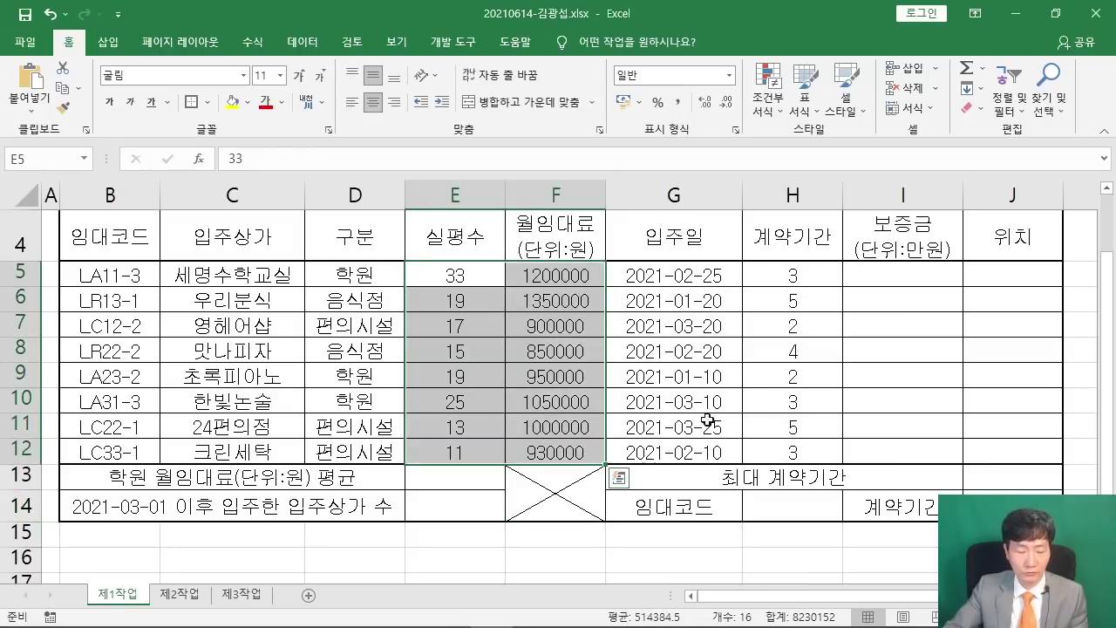
drag(798, 275, 791, 443)
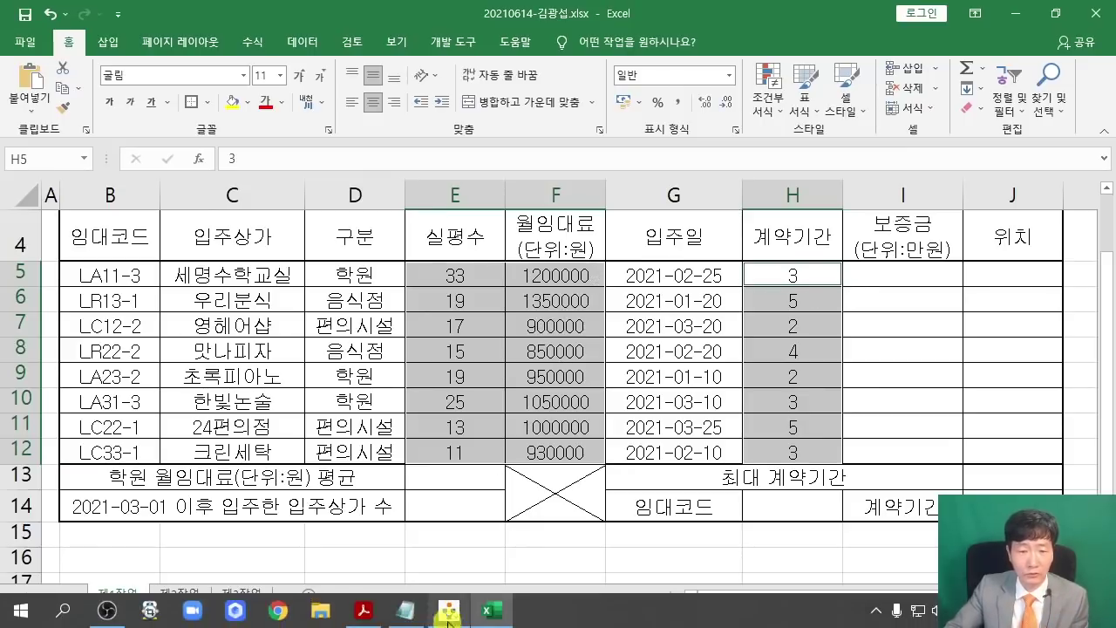
click(364, 616)
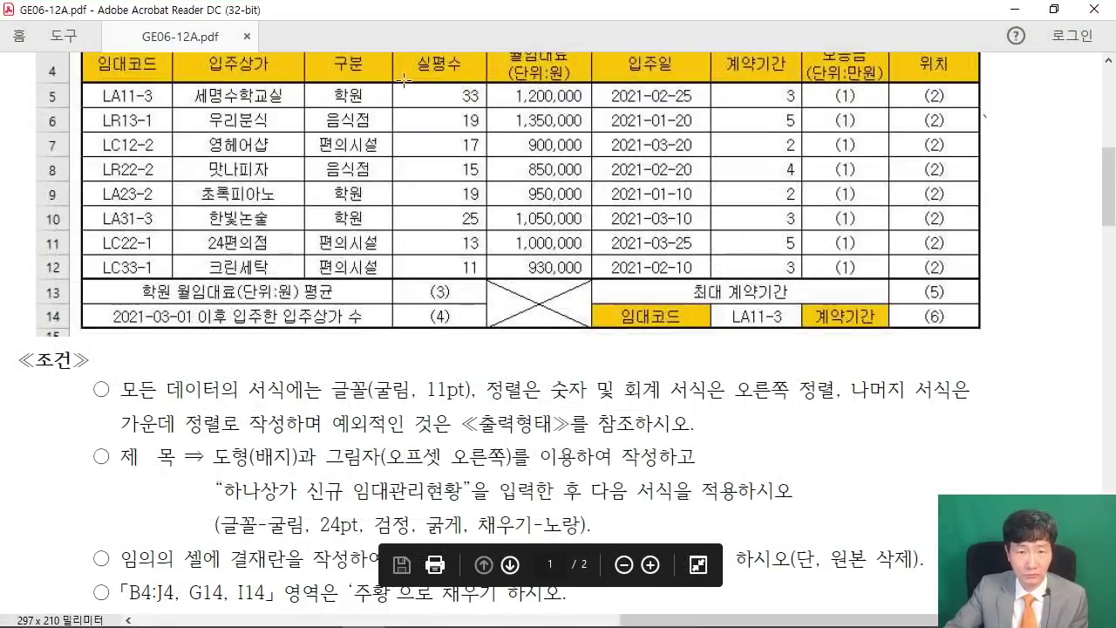
drag(403, 80, 588, 270)
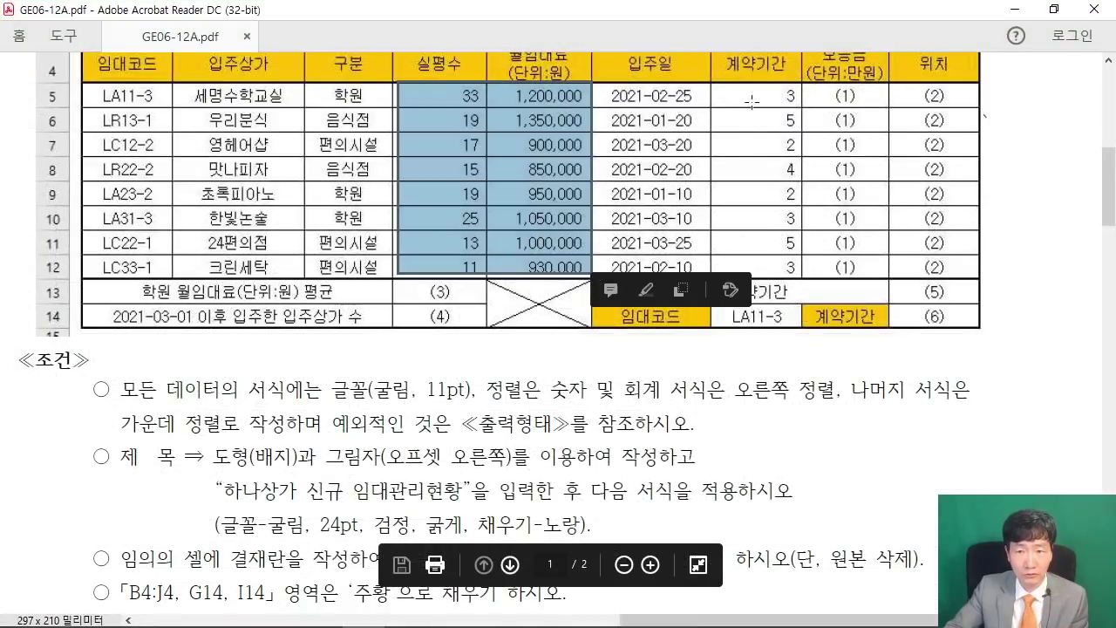
drag(704, 73, 795, 277)
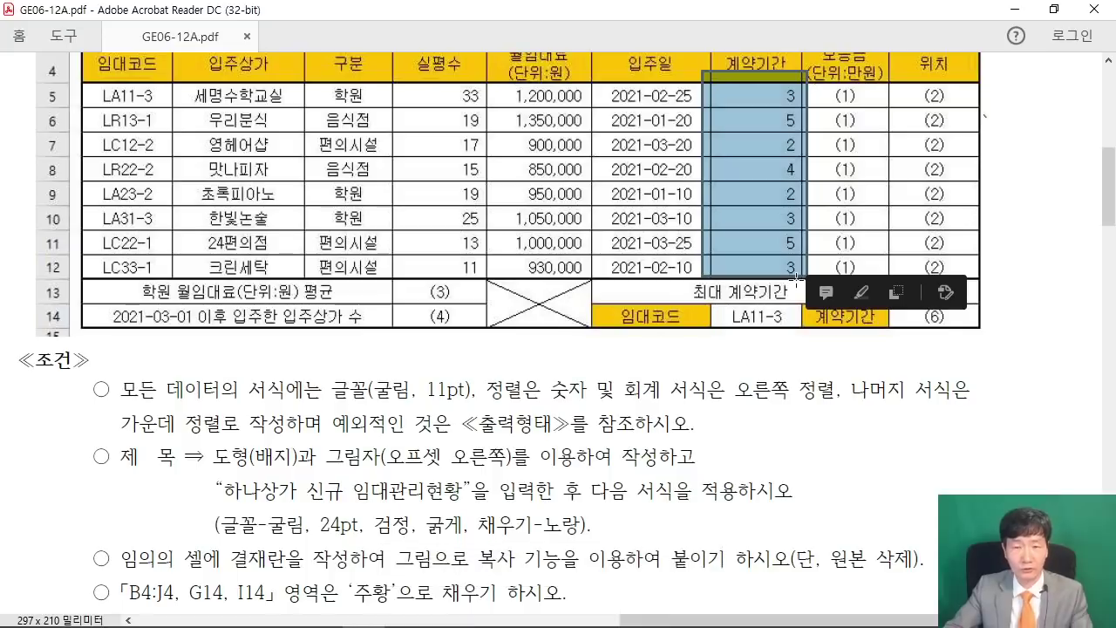
Apply Comma Style to the selected 실평수, 월임대료 and 계약기간 figures, giving rents like 1,200,000.
key(Escape)
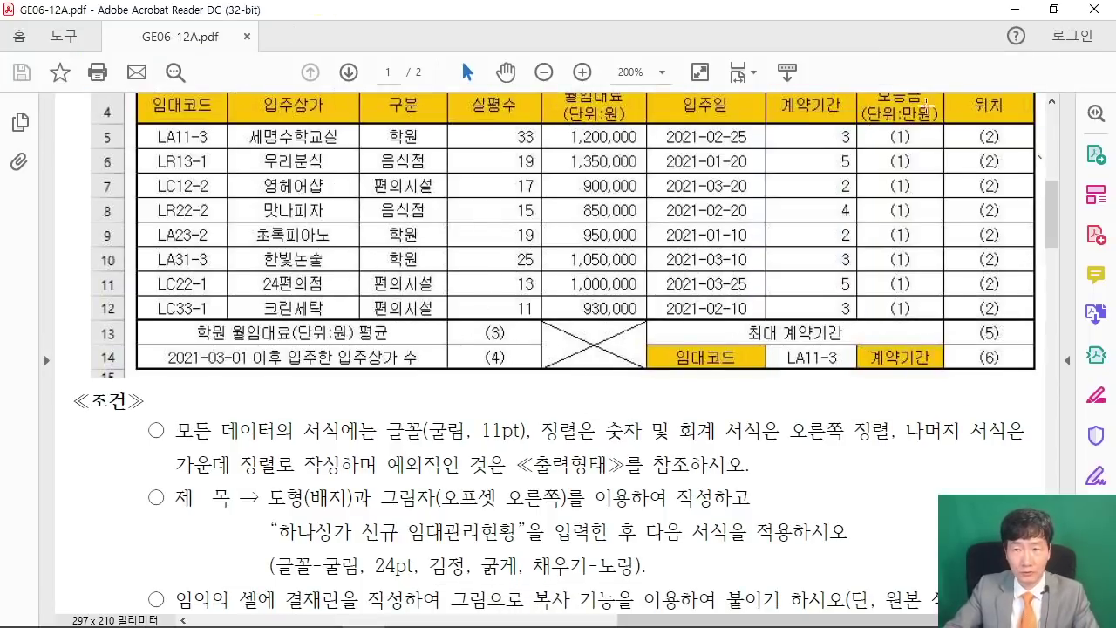
click(1014, 8)
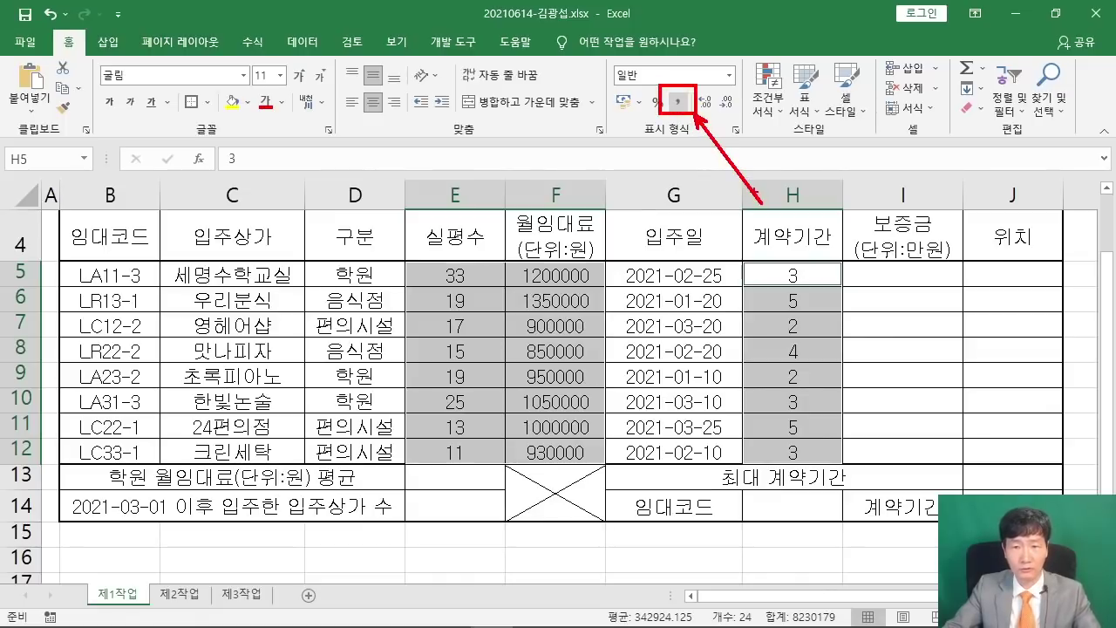
click(677, 102)
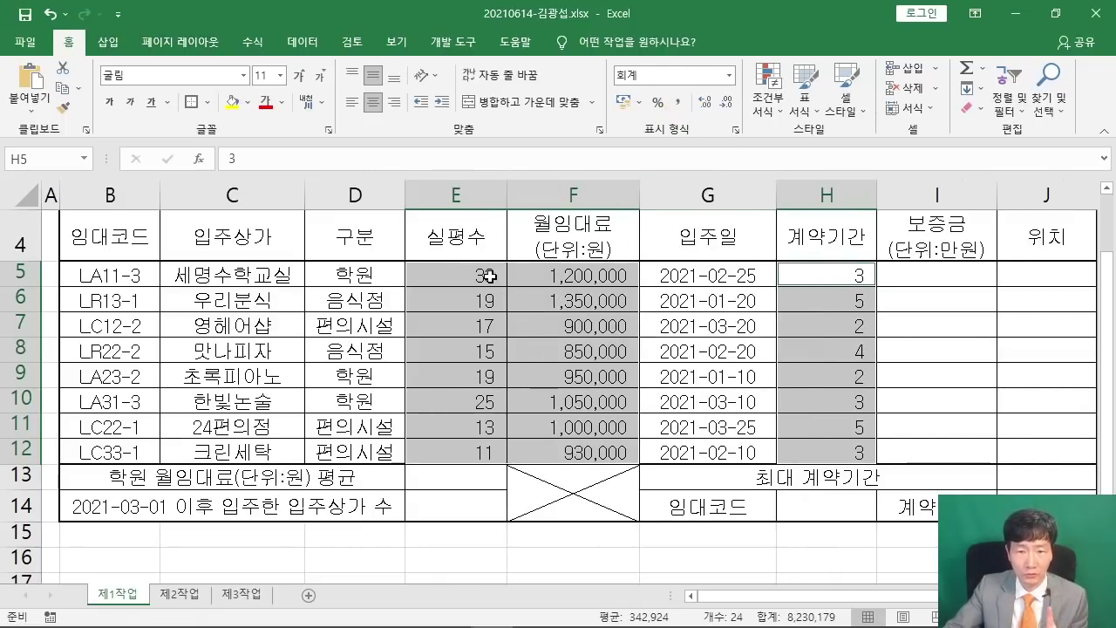
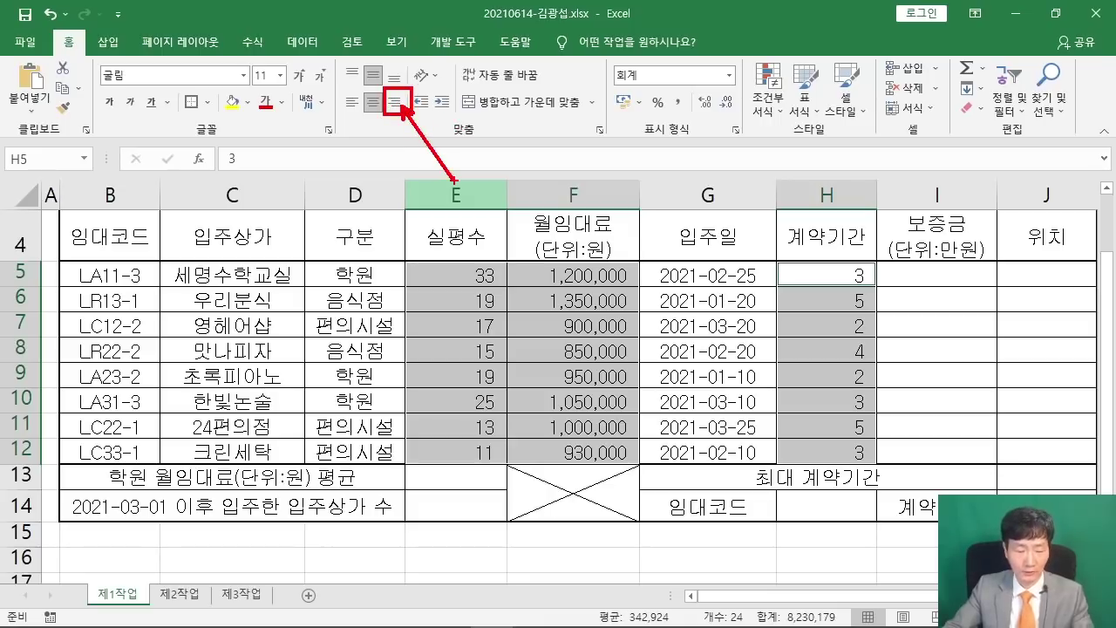
Right-align the 실평수, 월임대료 and 계약기간 figures in E5:E12, F5:F12 and H5:H12.
click(394, 102)
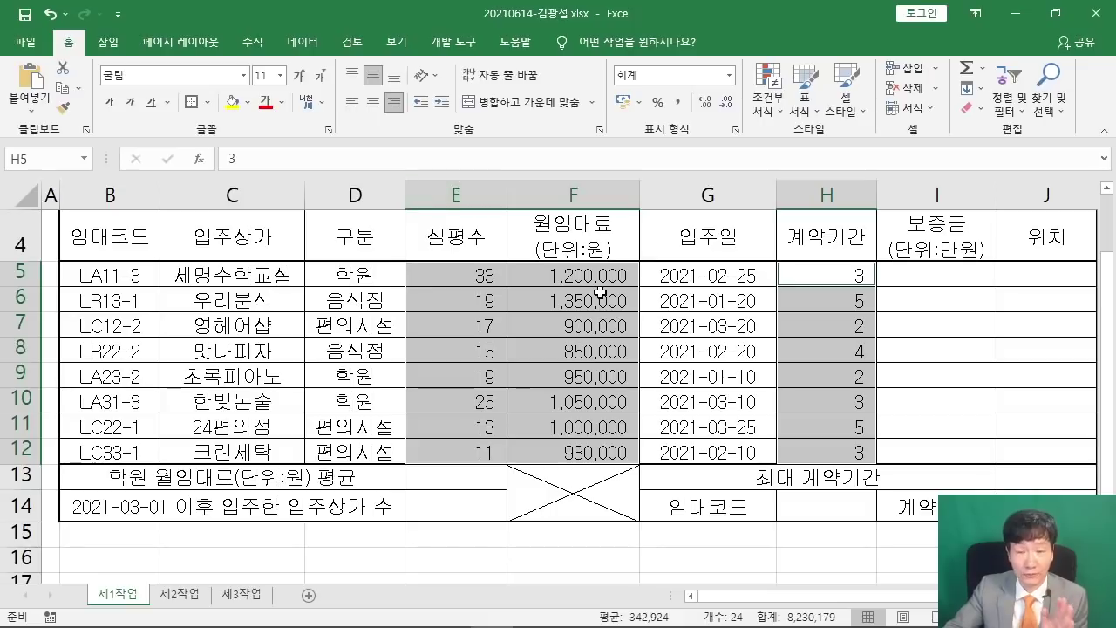
click(588, 403)
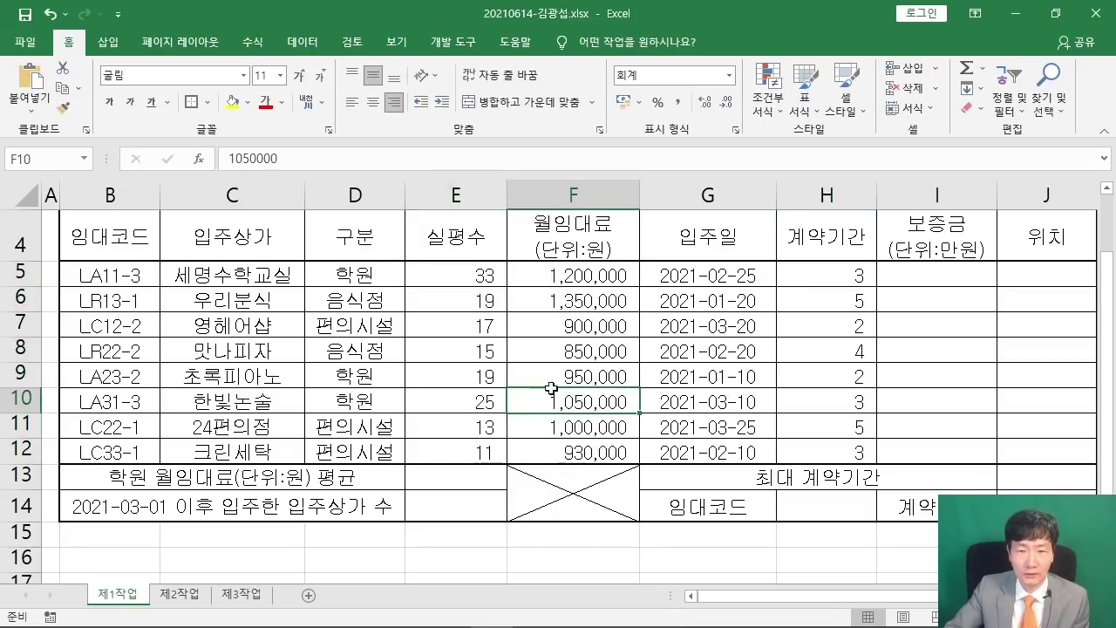
scroll(551, 388, up, 1)
drag(21, 220, 17, 270)
Set the height of rows 1–3 to 25.
right_click(19, 270)
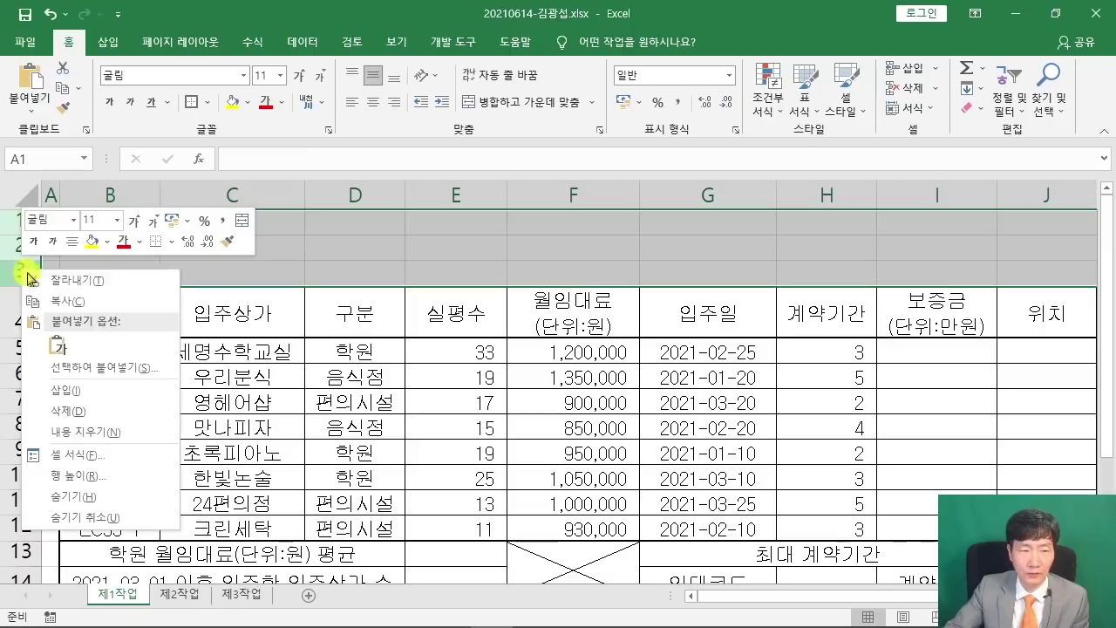
click(119, 478)
drag(119, 463, 398, 194)
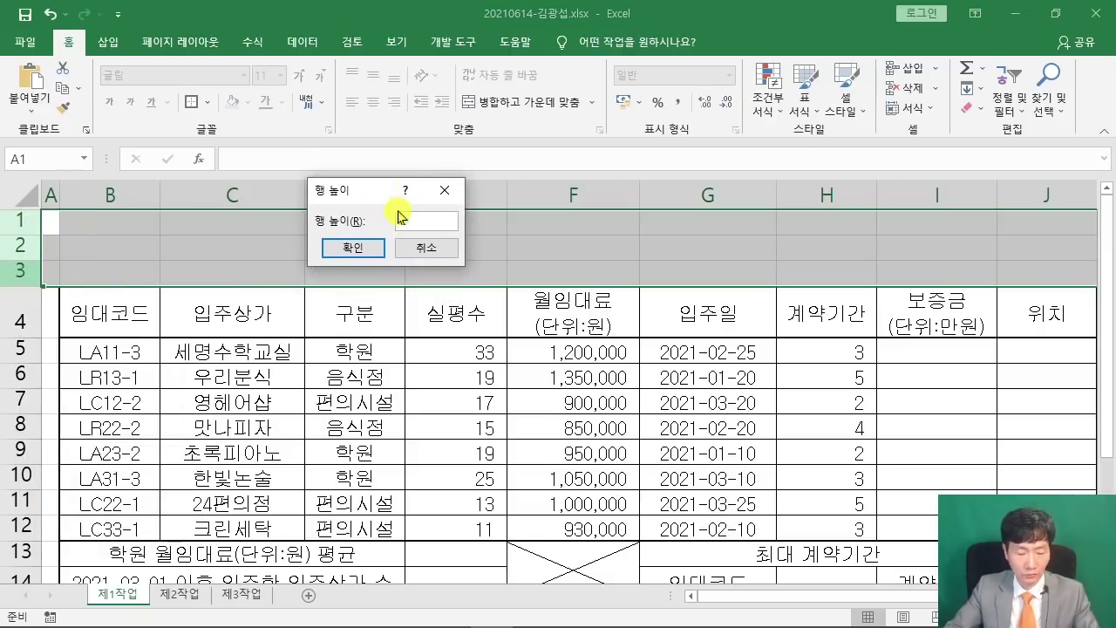
text(25)
key(Return)
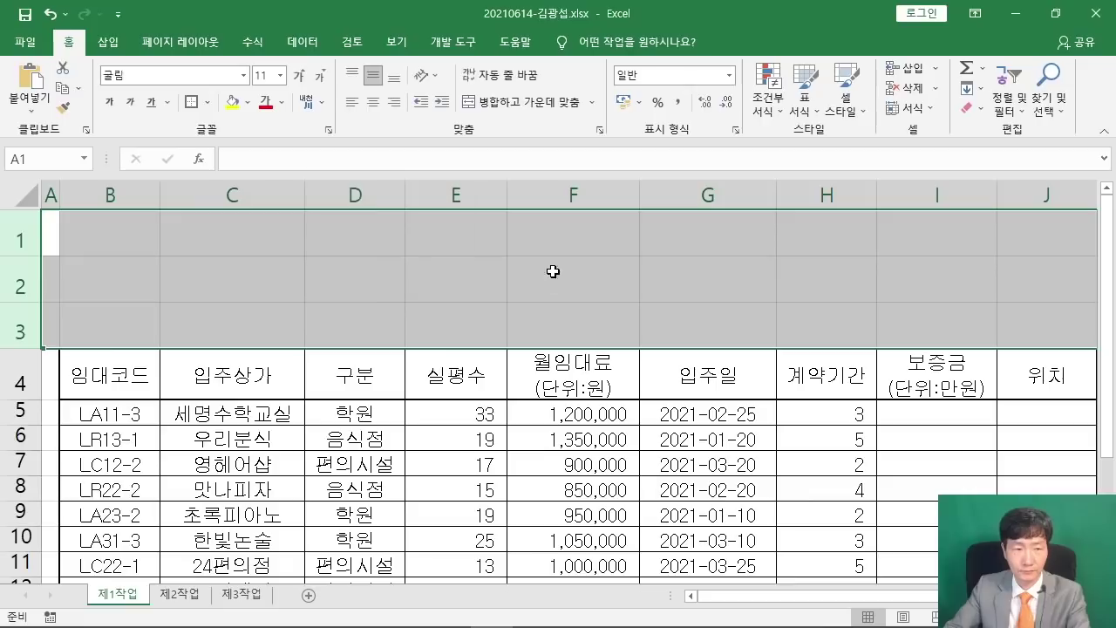
scroll(140, 351, down, 2)
scroll(62, 275, up, 1)
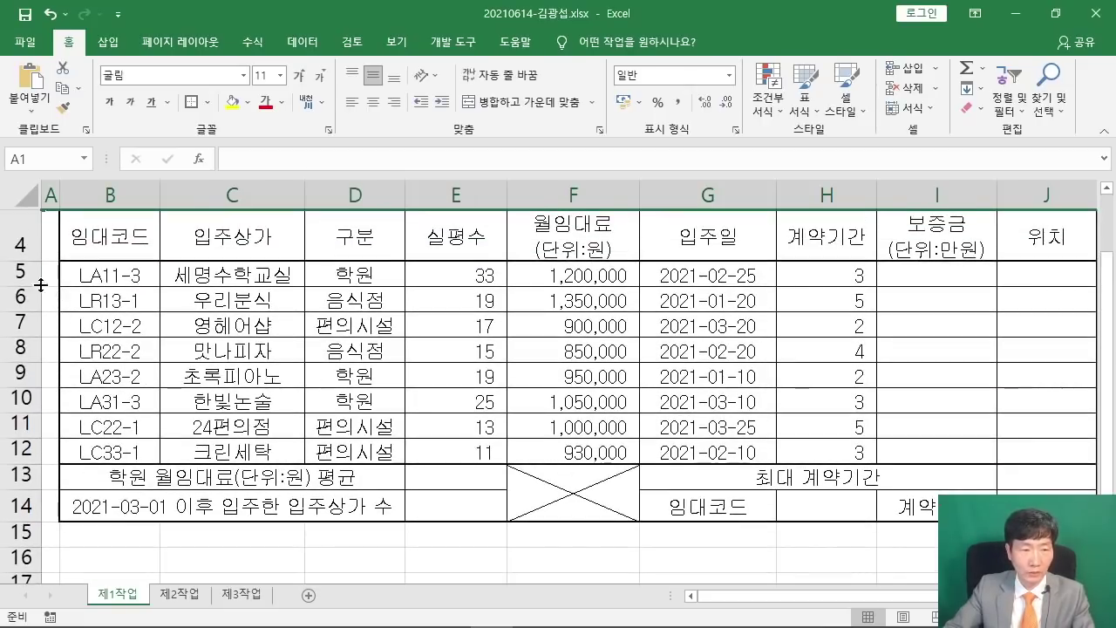
Set the height of table rows 5–14 to 22.
drag(22, 273, 17, 499)
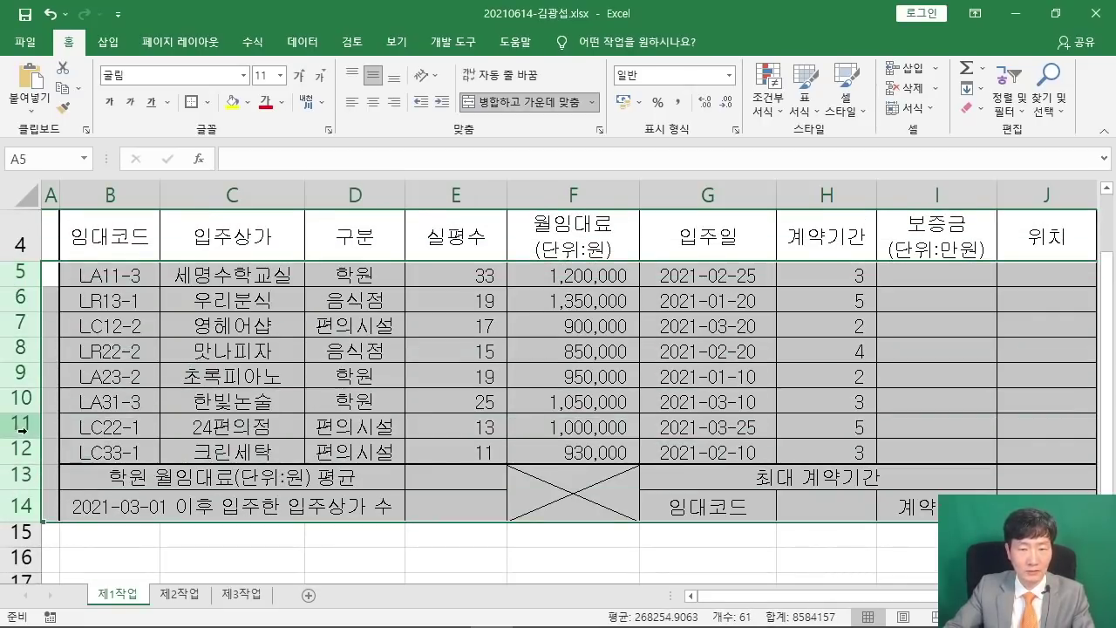
right_click(12, 324)
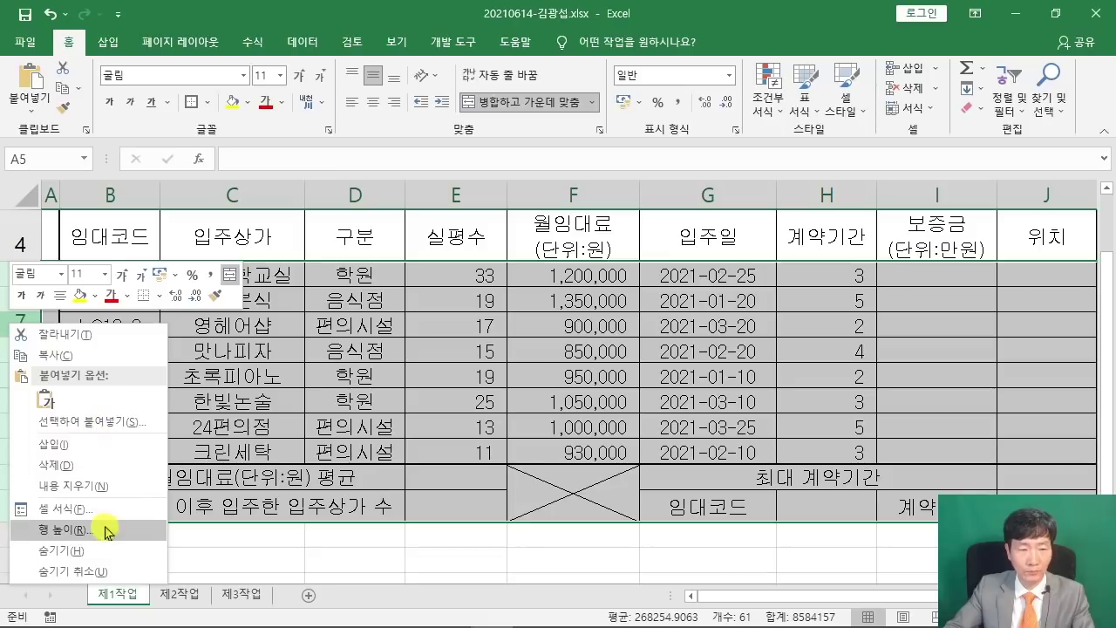
click(63, 529)
drag(69, 440, 379, 142)
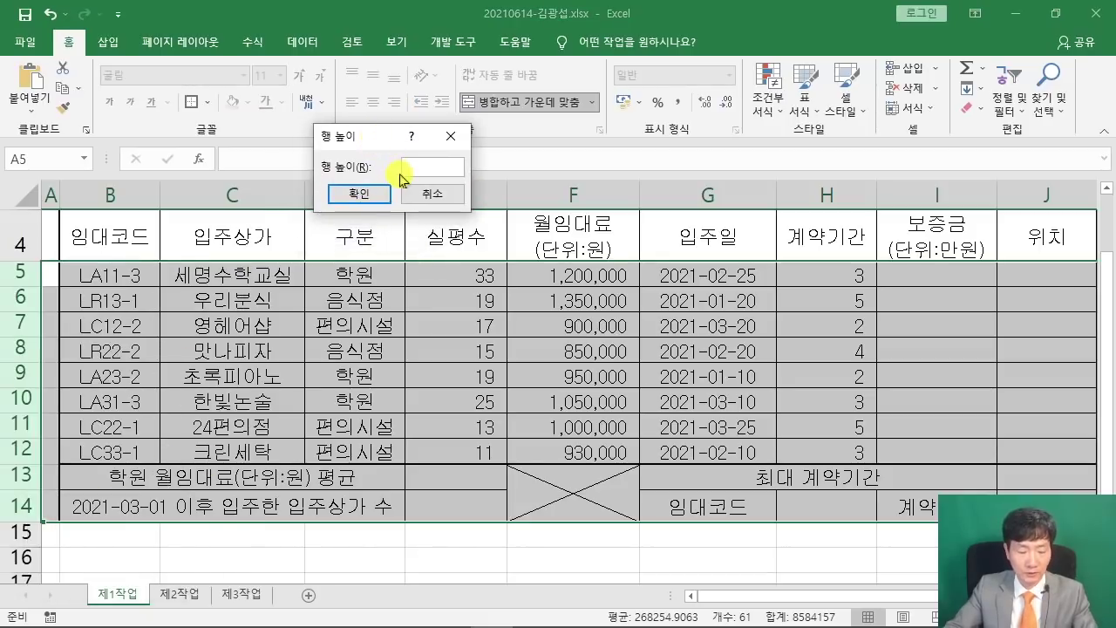
text(22)
click(359, 193)
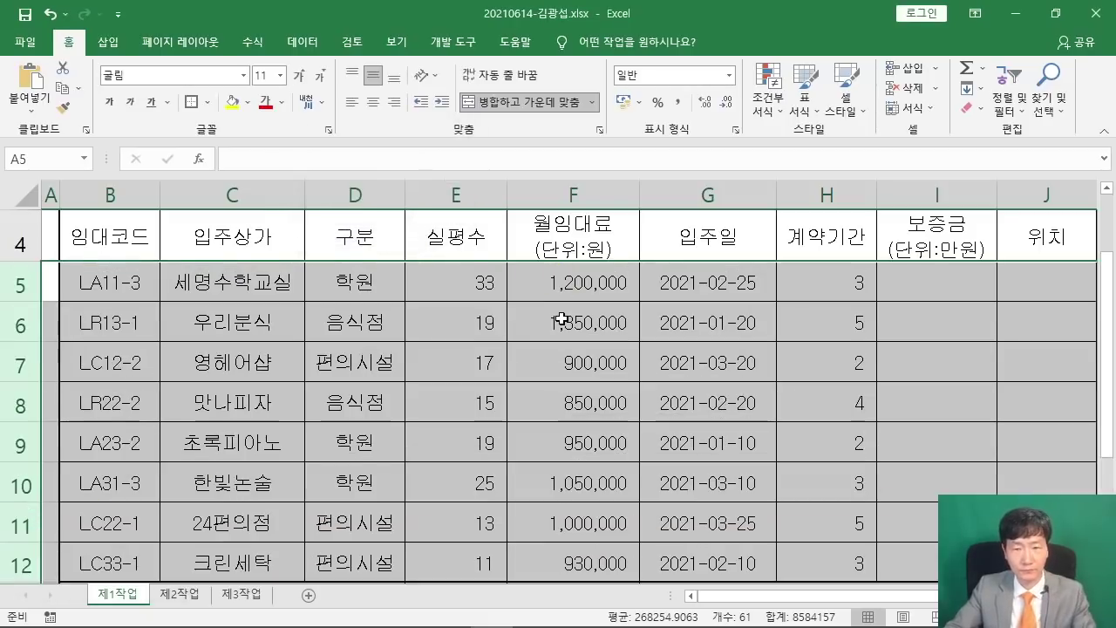
scroll(561, 319, down, 1)
scroll(558, 328, down, 1)
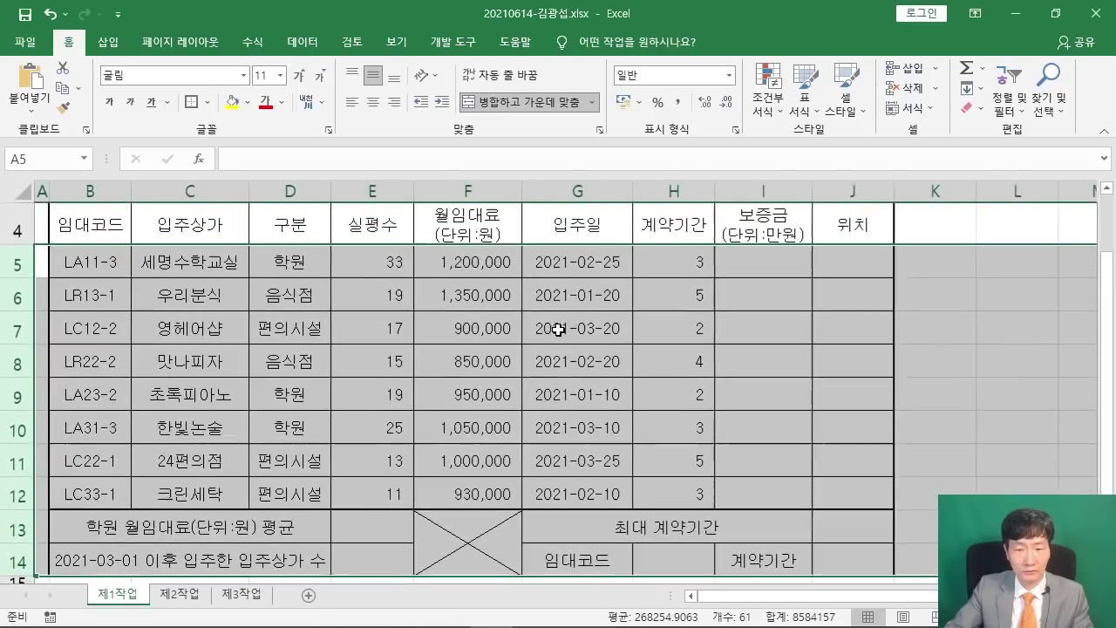
Restore the Excel window and place the GE06-12A.pdf Acrobat window in the lower half.
click(573, 328)
scroll(579, 335, down, 1)
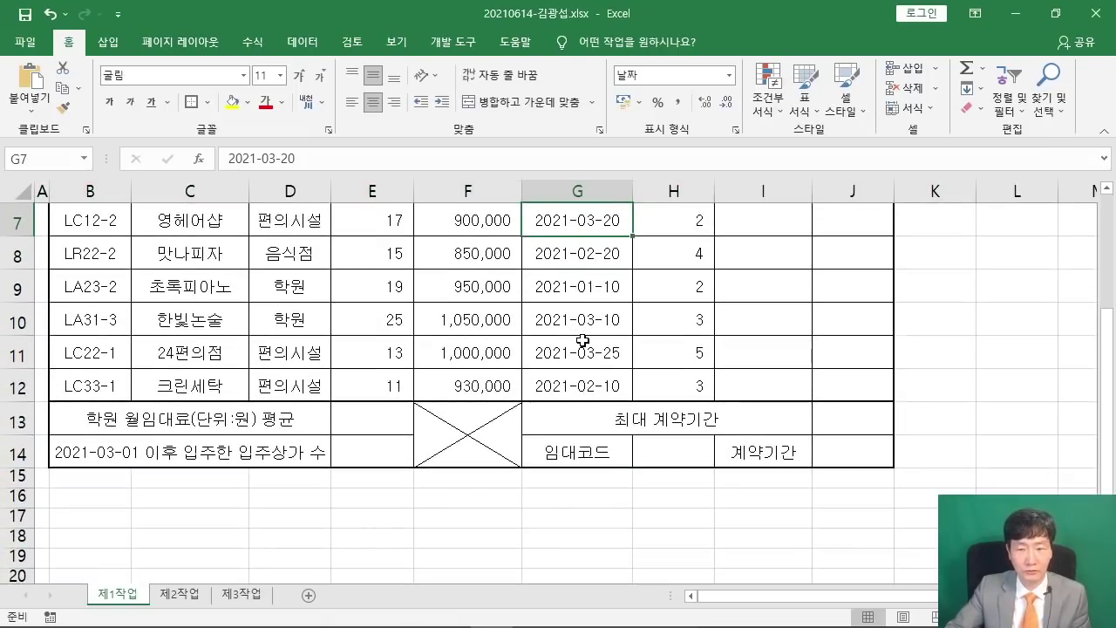
scroll(582, 339, up, 2)
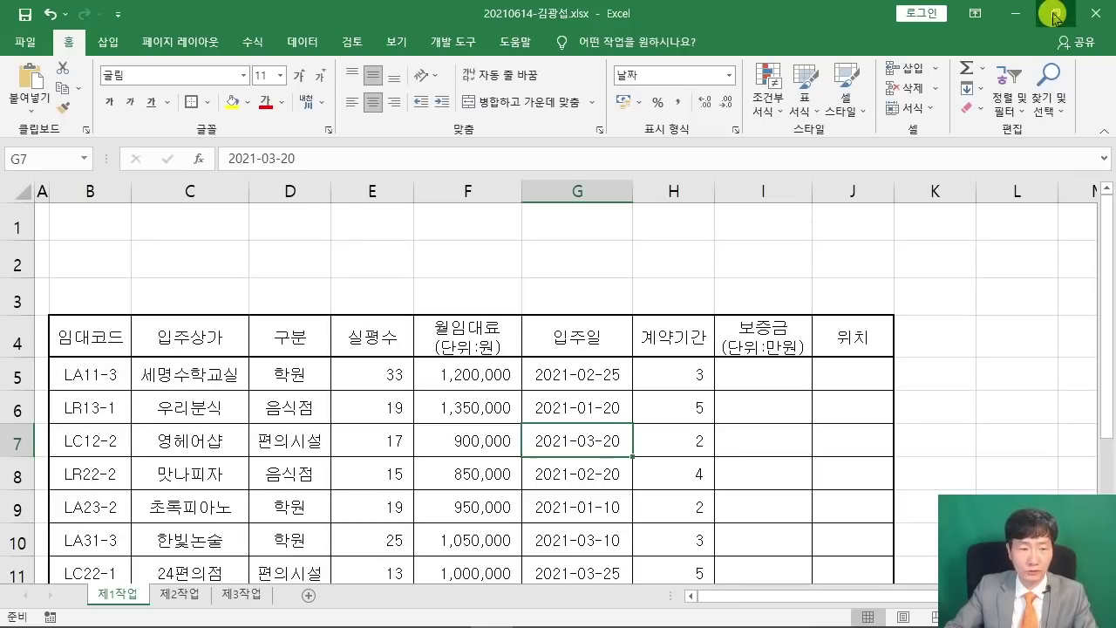
click(1055, 16)
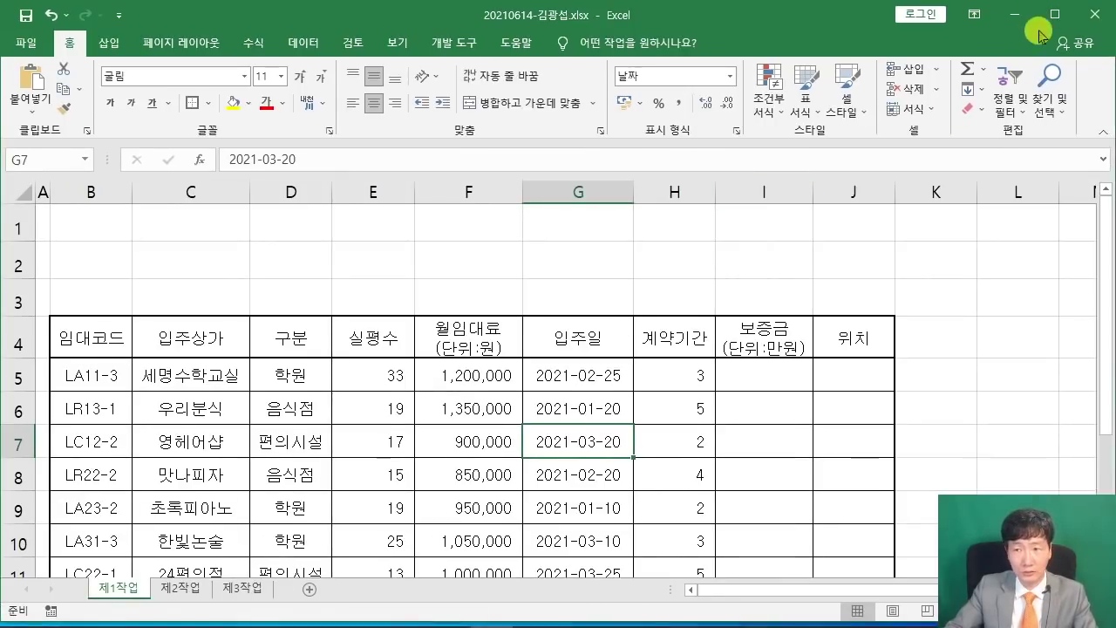
drag(751, 22, 666, 12)
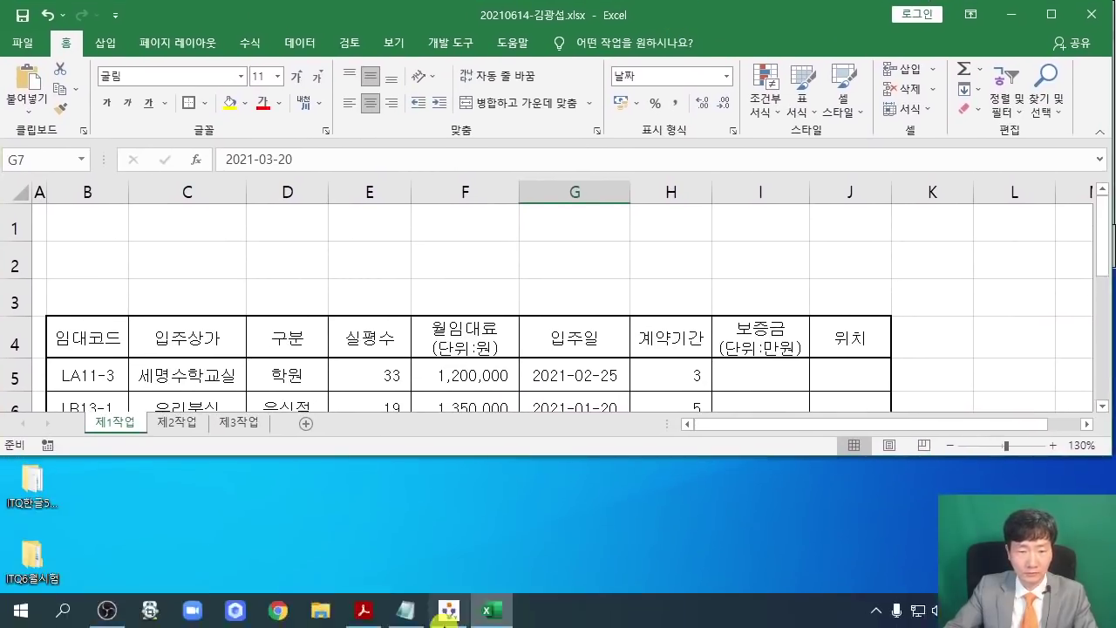
click(358, 611)
drag(804, 19, 776, 375)
Back in the workbook, widen column B.
scroll(603, 496, up, 1)
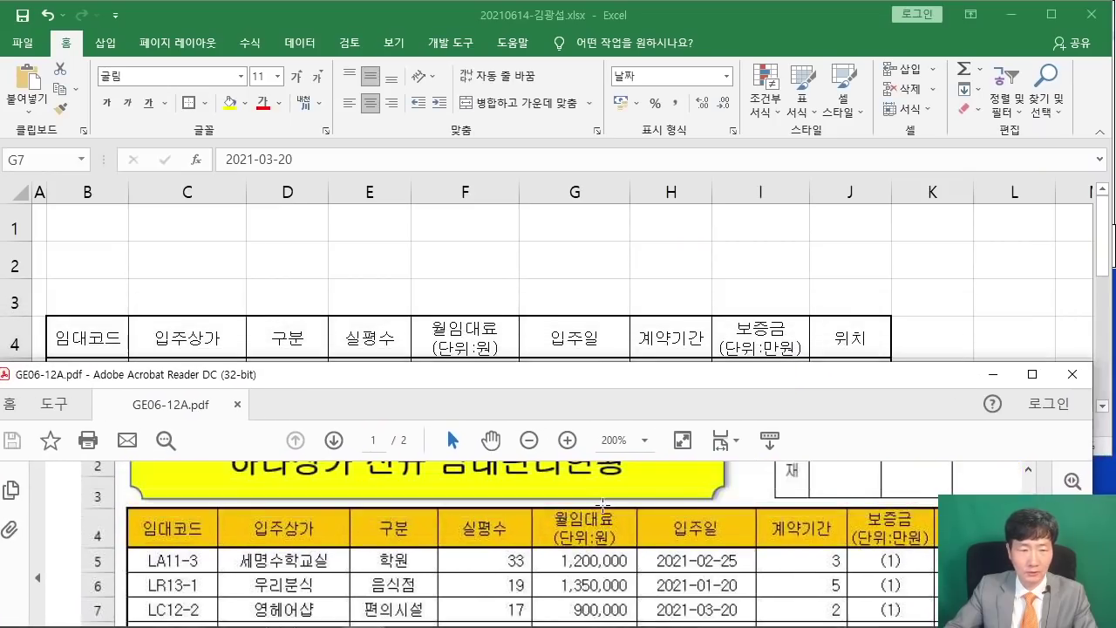
click(192, 279)
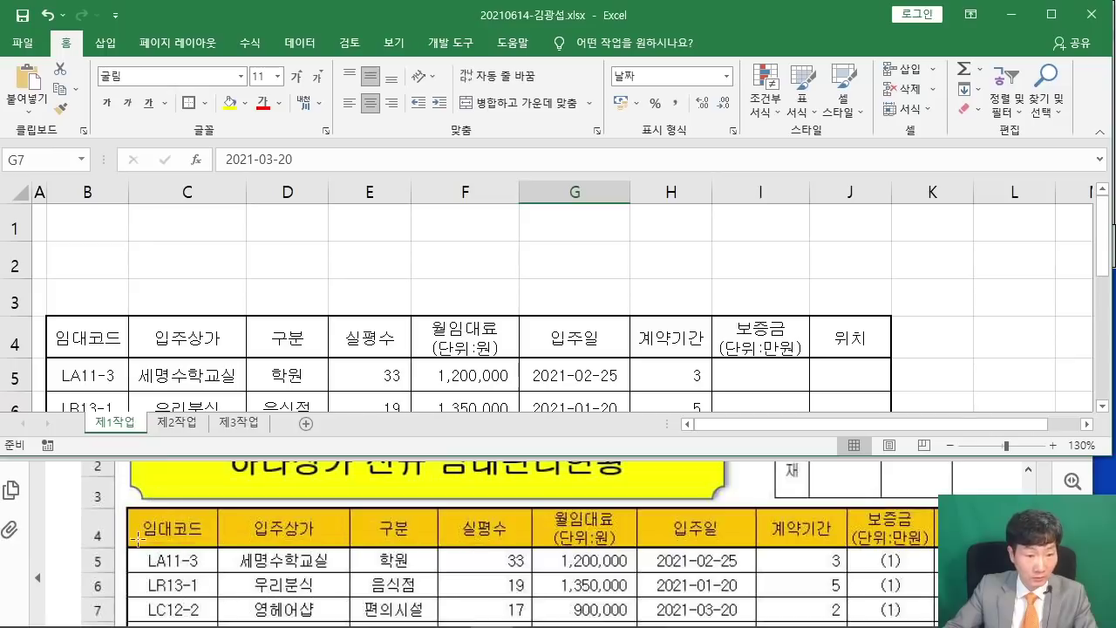
drag(126, 196, 145, 196)
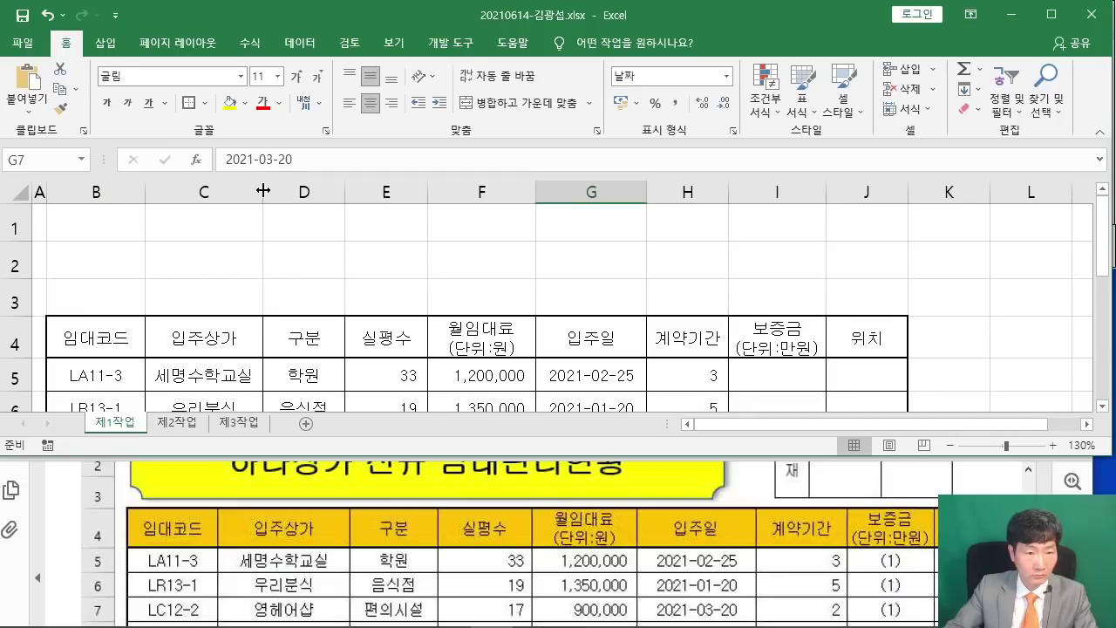
Widen columns C through J so the 입주일, 보증금 and 위치 headers and values fit.
drag(263, 191, 292, 194)
drag(363, 194, 394, 202)
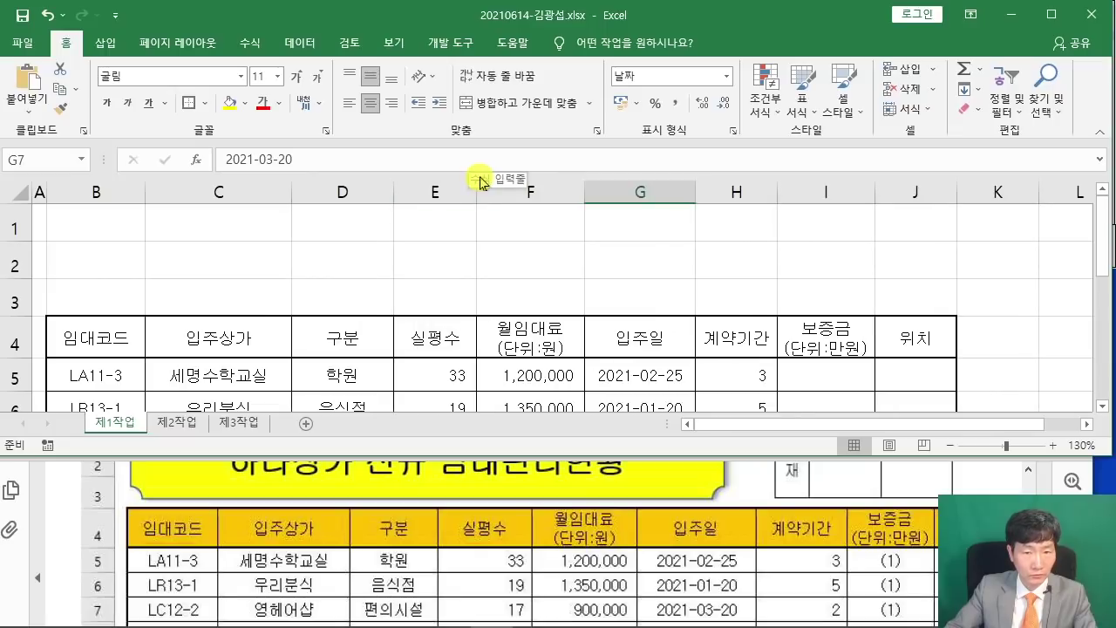
drag(477, 192, 490, 191)
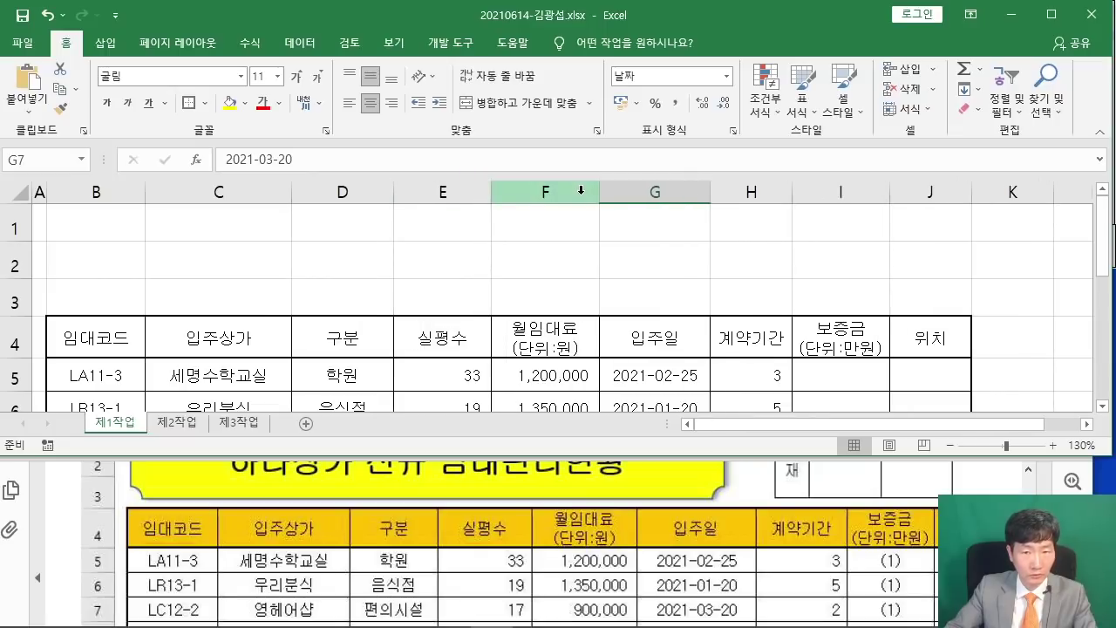
mouse_move(598, 193)
mouse_down()
mouse_move(617, 193)
mouse_move(603, 192)
mouse_up()
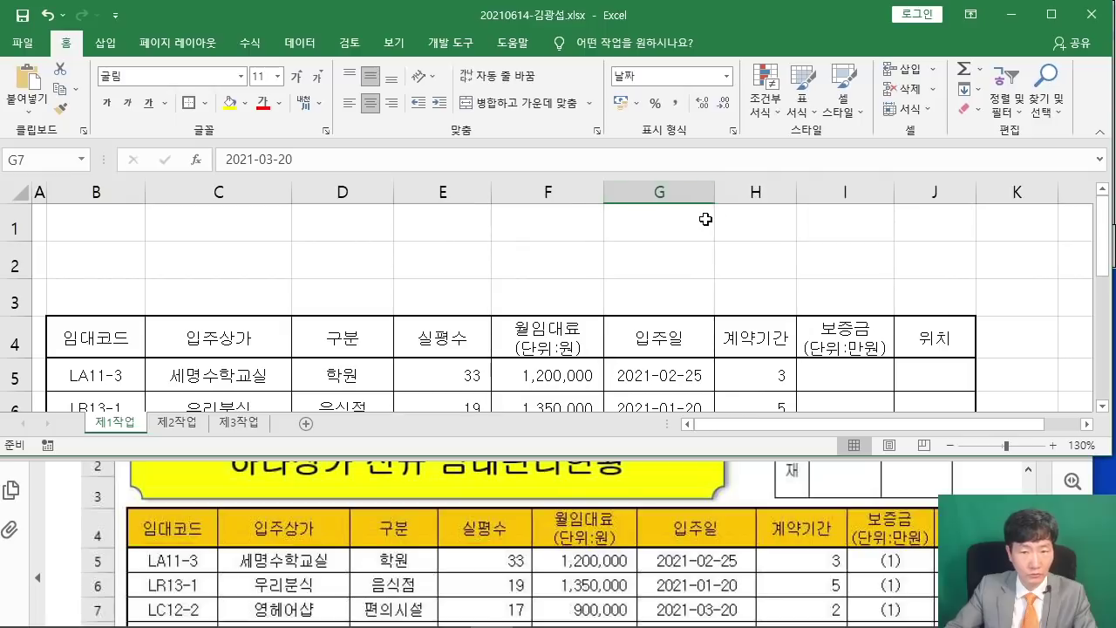
drag(718, 196, 720, 193)
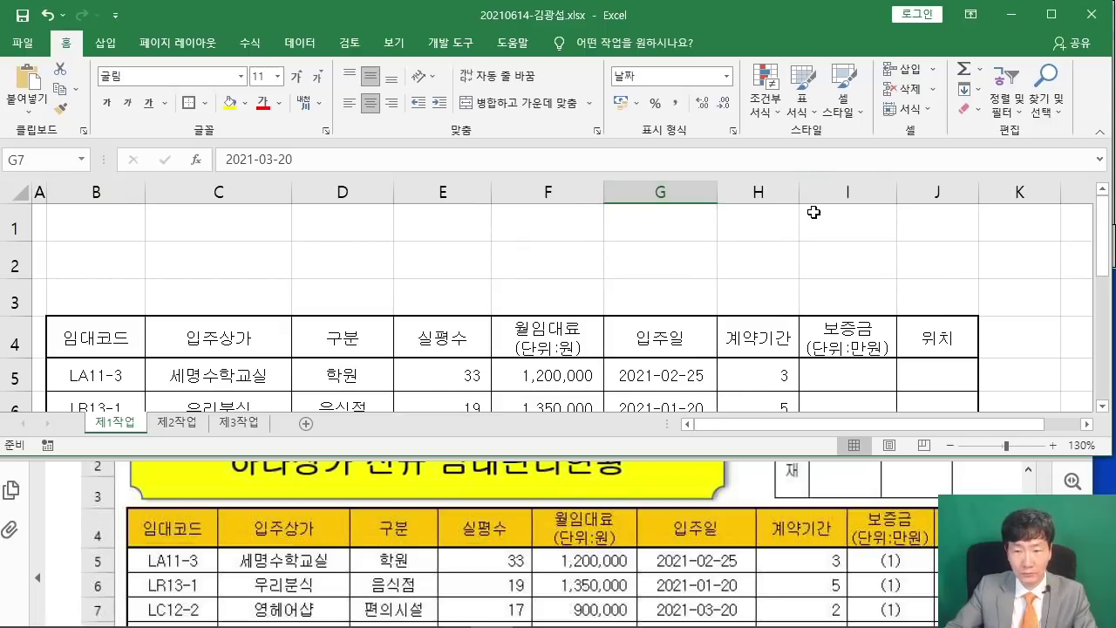
drag(799, 194, 810, 194)
click(894, 195)
drag(907, 194, 912, 193)
click(1003, 193)
drag(994, 194, 1020, 194)
click(846, 261)
scroll(747, 282, down, 4)
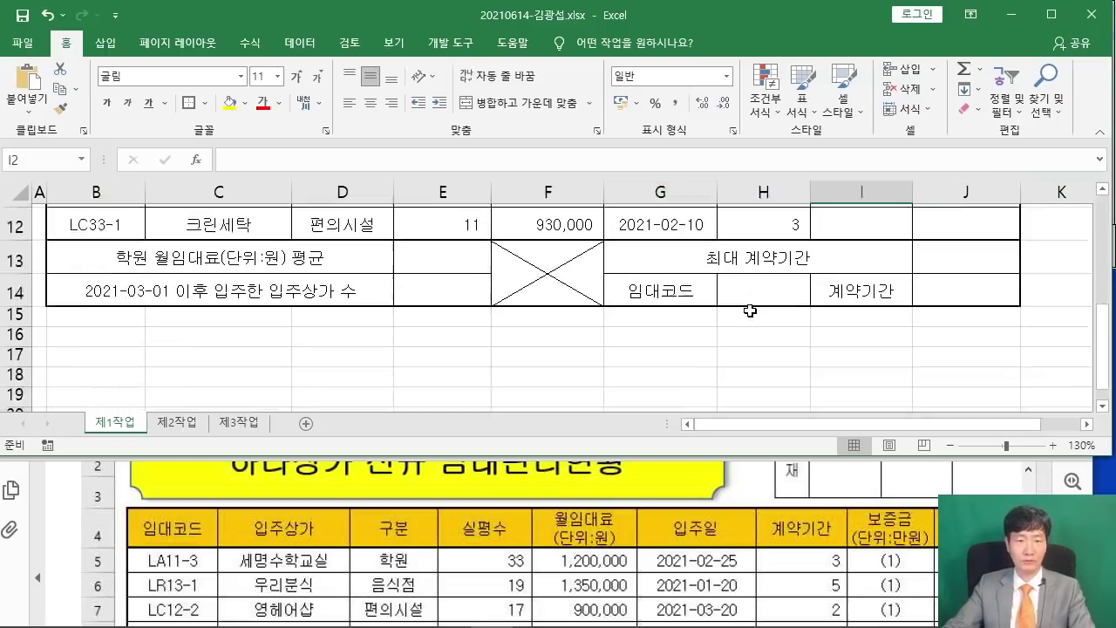
scroll(889, 311, up, 3)
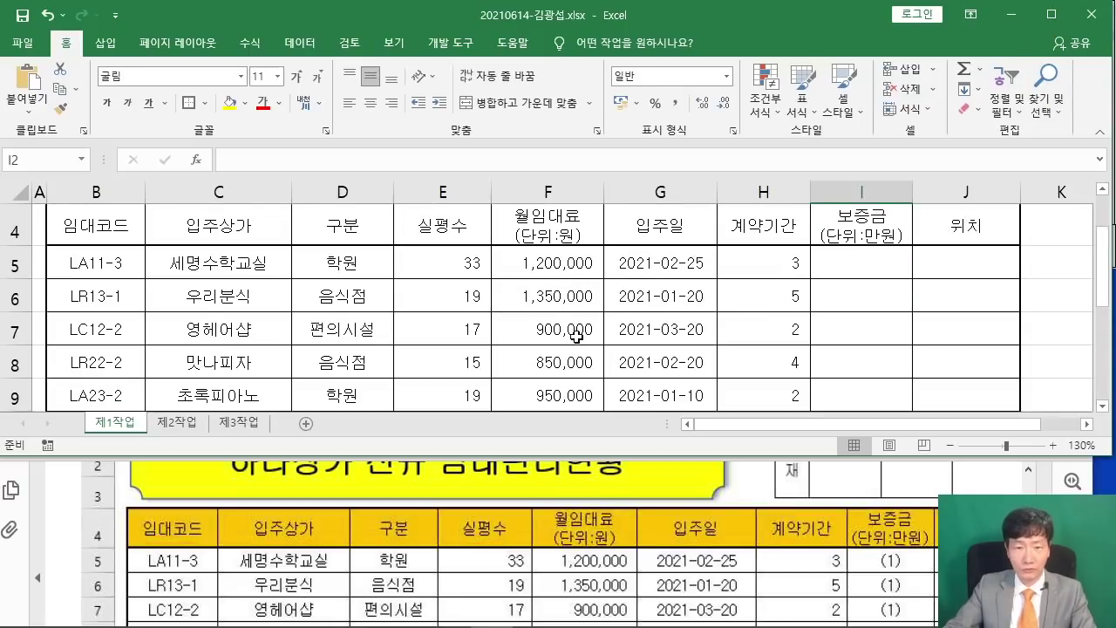
scroll(571, 328, up, 1)
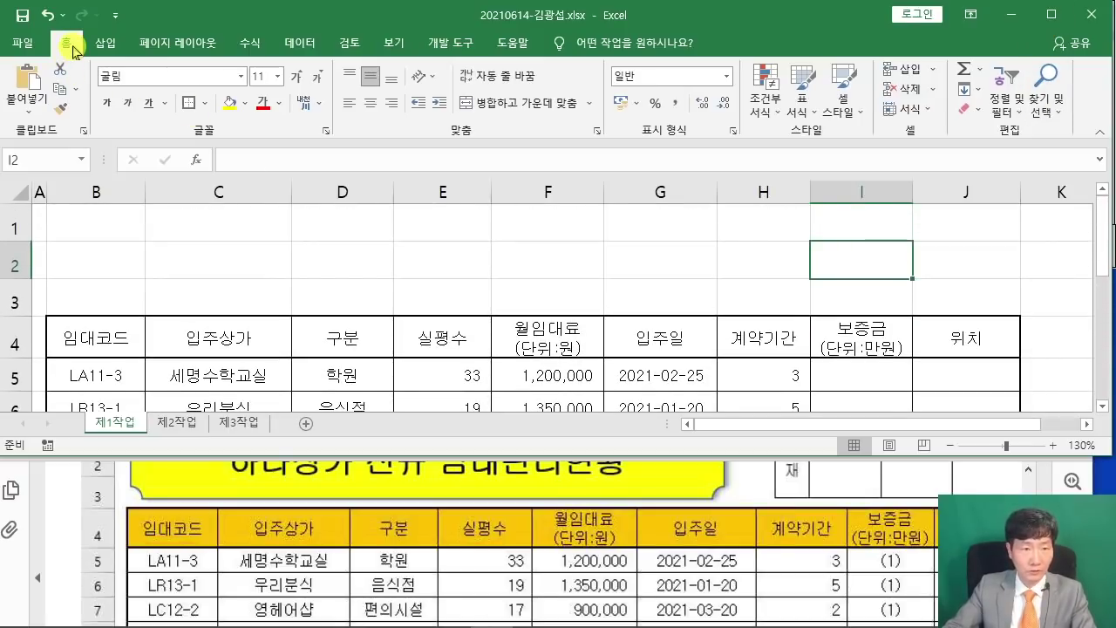
Scroll the reference PDF to the ≪출력형태≫ sample.
double_click(65, 42)
click(222, 178)
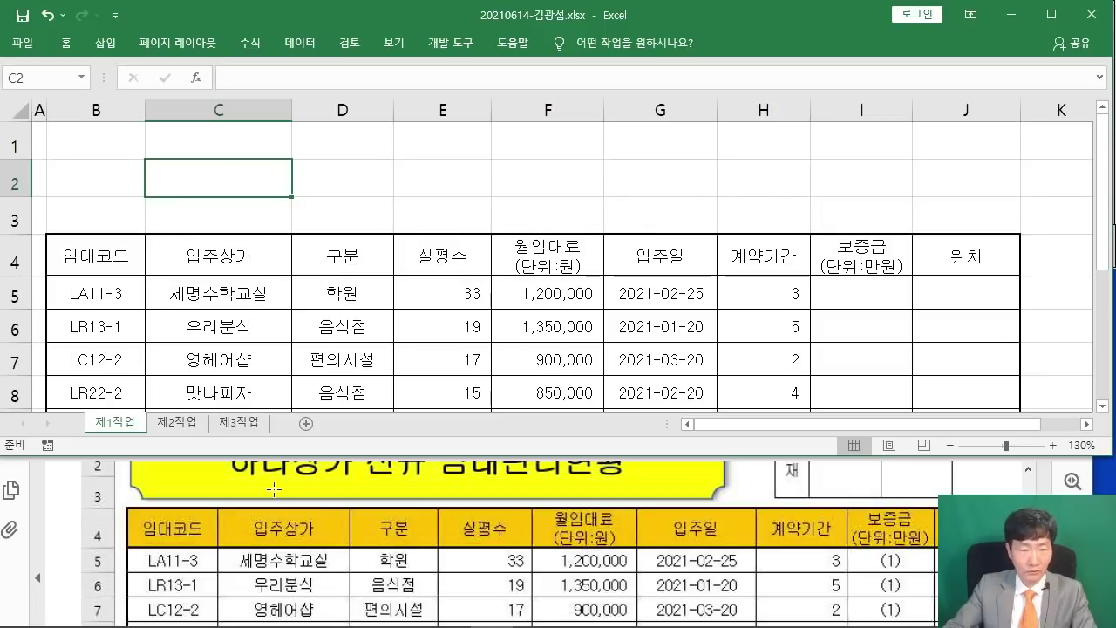
scroll(274, 489, up, 3)
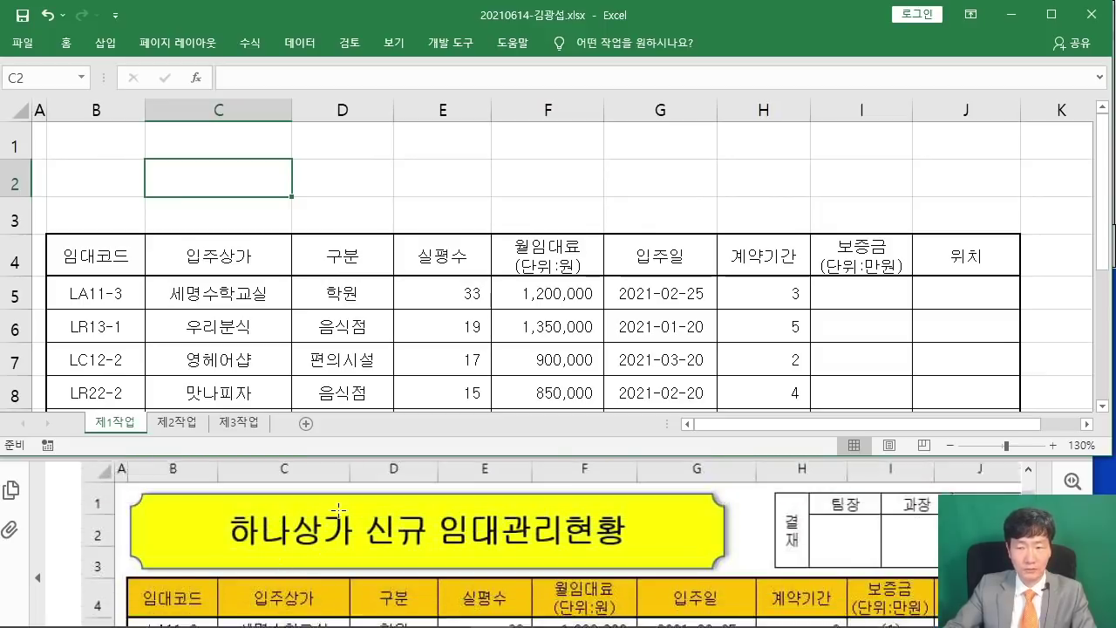
scroll(338, 510, down, 1)
scroll(345, 504, down, 2)
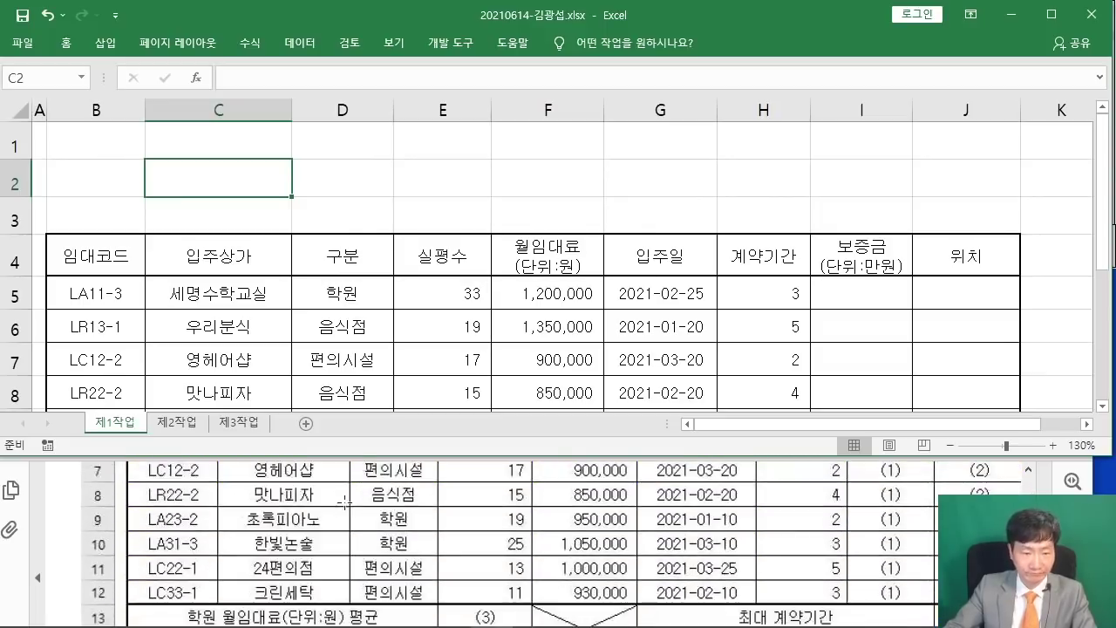
scroll(344, 504, down, 5)
drag(168, 519, 765, 560)
scroll(218, 546, down, 1)
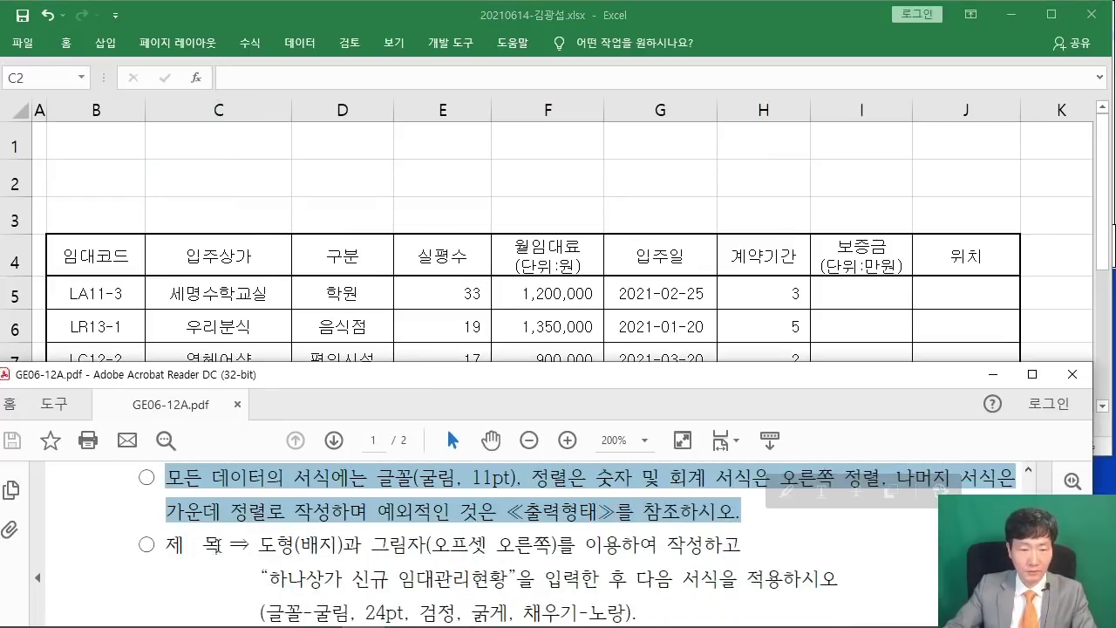
Select the 하나상가 신규 임대관리현황 title banner in the PDF, then return to Excel.
drag(271, 548, 363, 551)
click(309, 564)
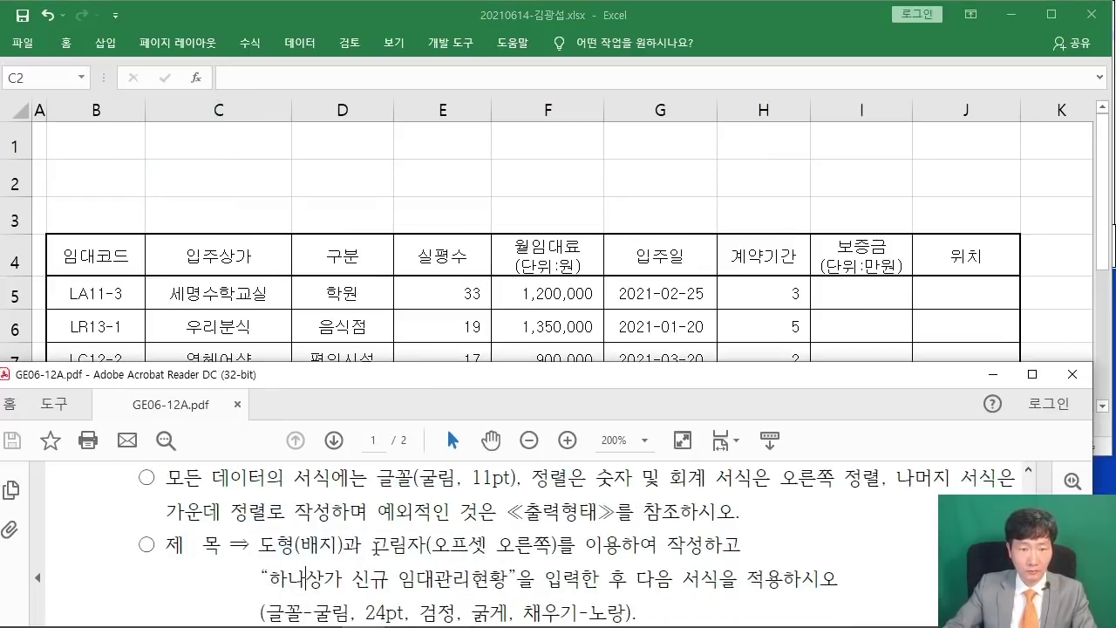
scroll(654, 595, up, 10)
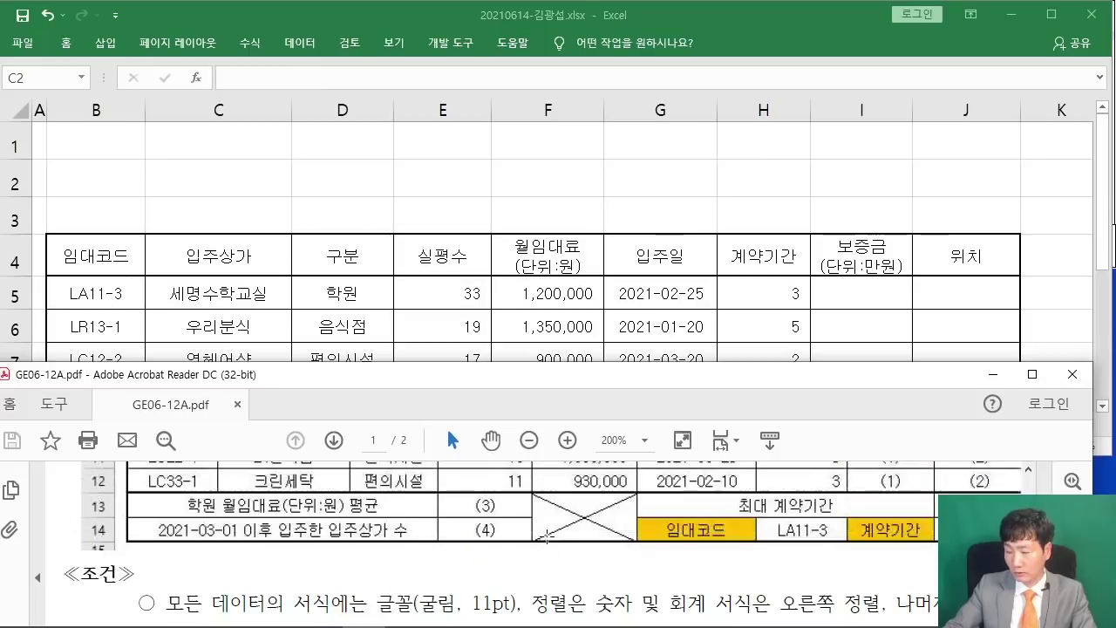
scroll(547, 536, up, 3)
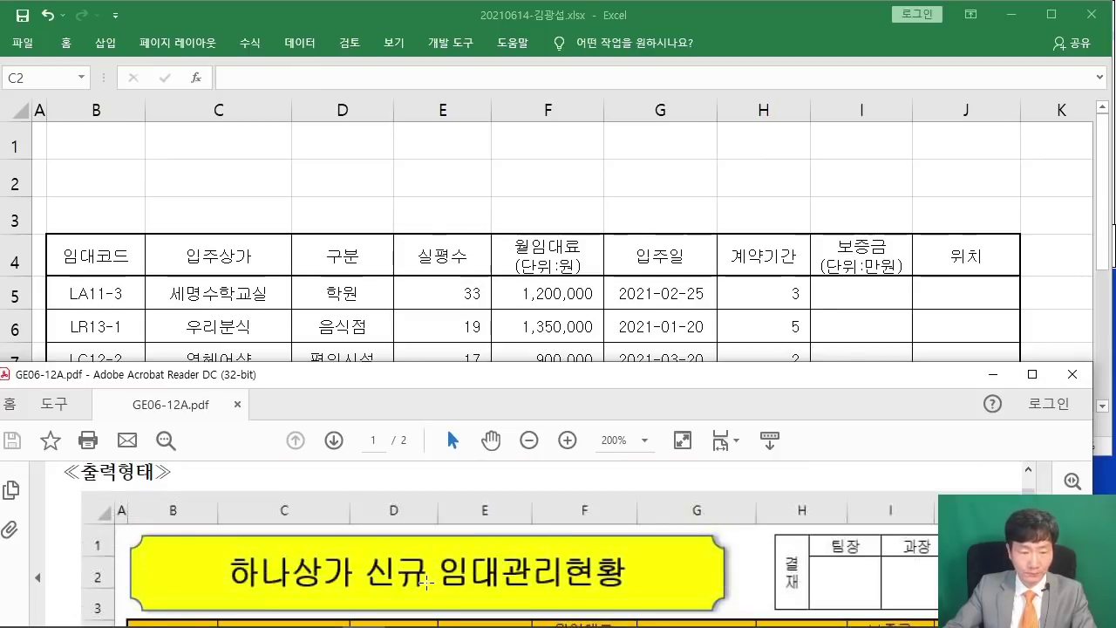
scroll(203, 564, down, 2)
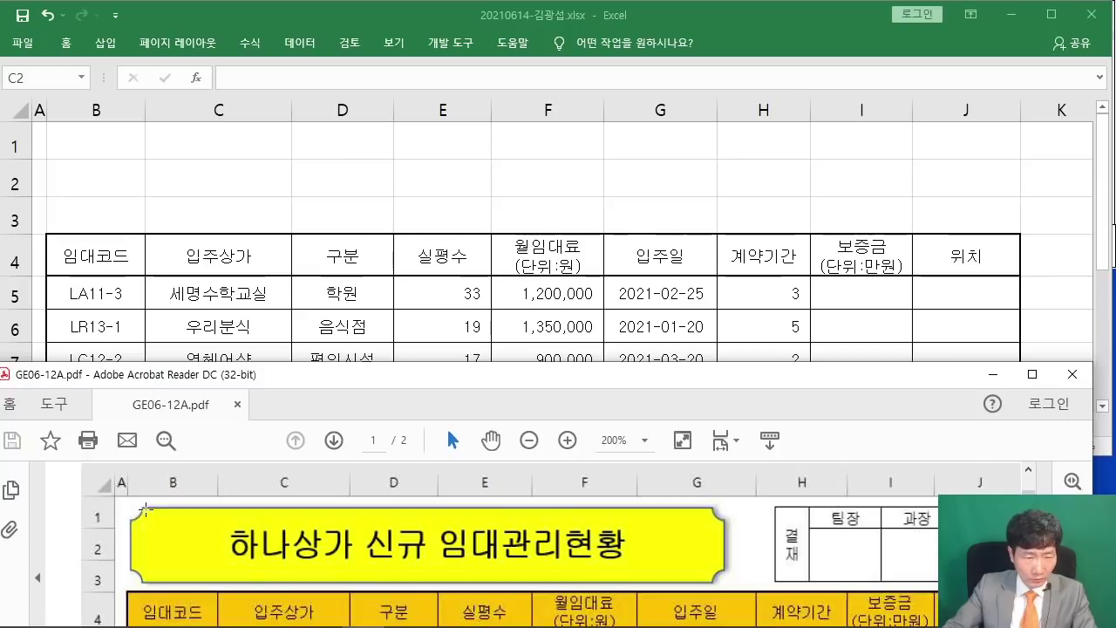
drag(129, 504, 724, 584)
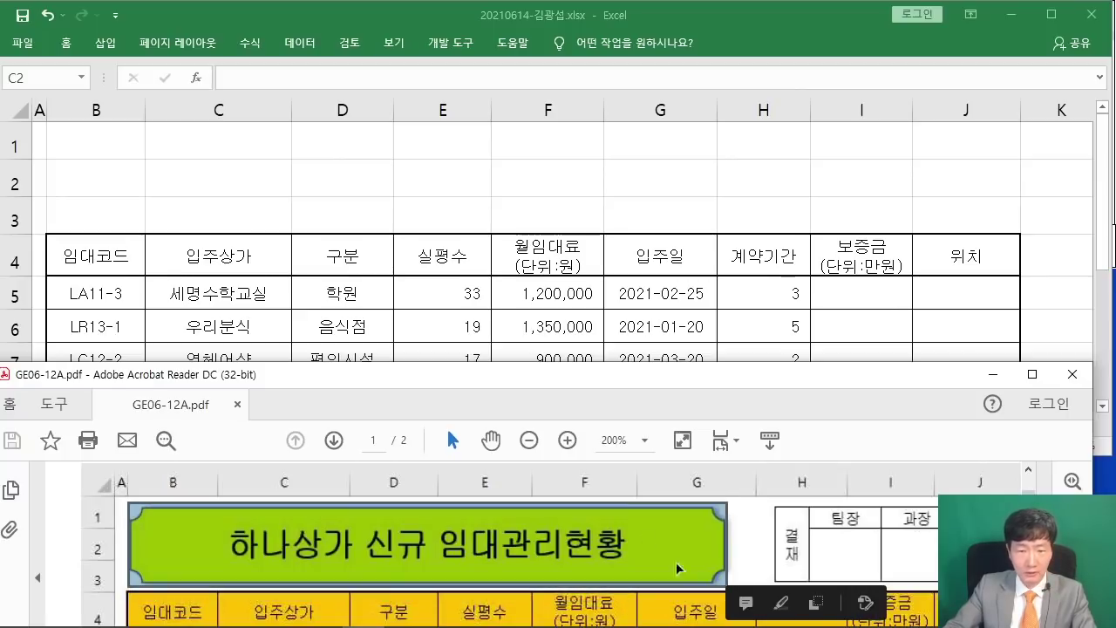
click(523, 214)
click(483, 190)
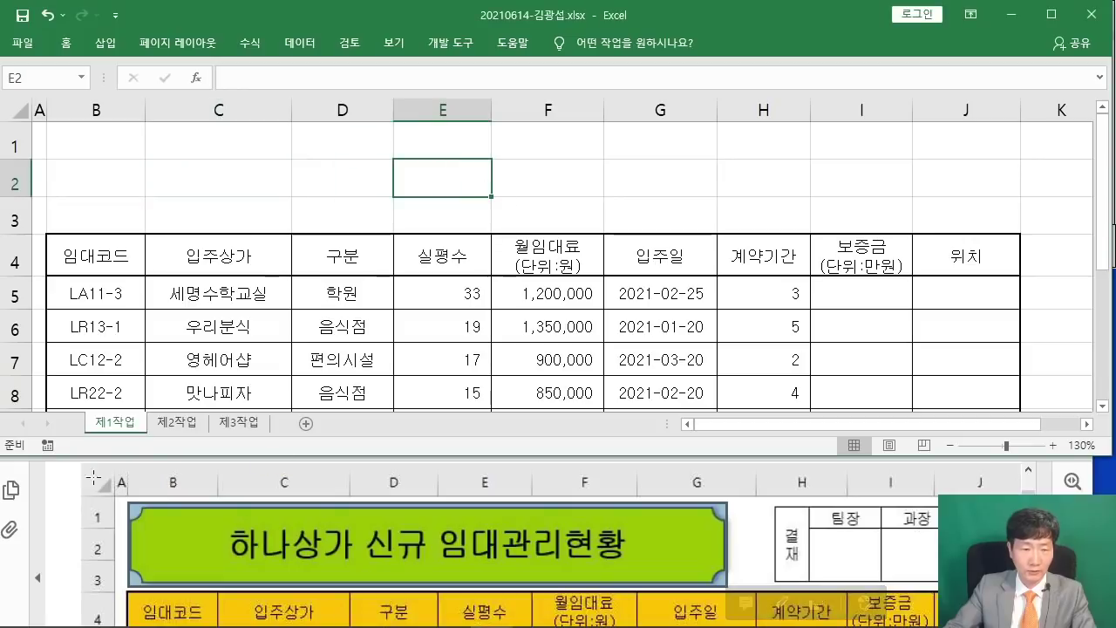
click(93, 476)
click(108, 46)
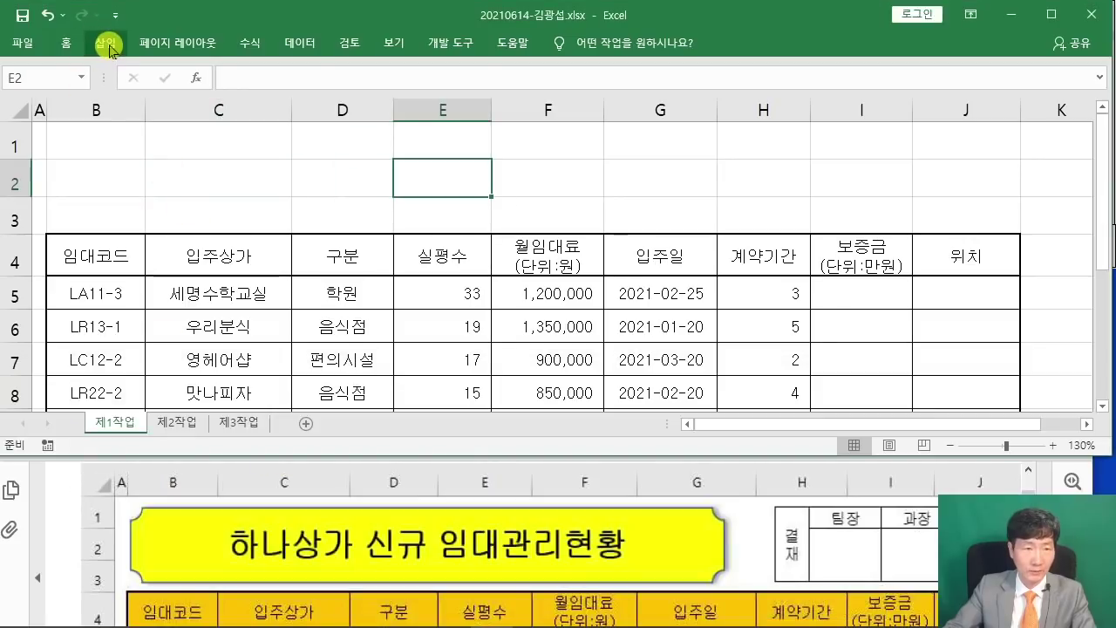
Insert a 배지 badge shape spanning B1 to G3 above the table.
double_click(108, 46)
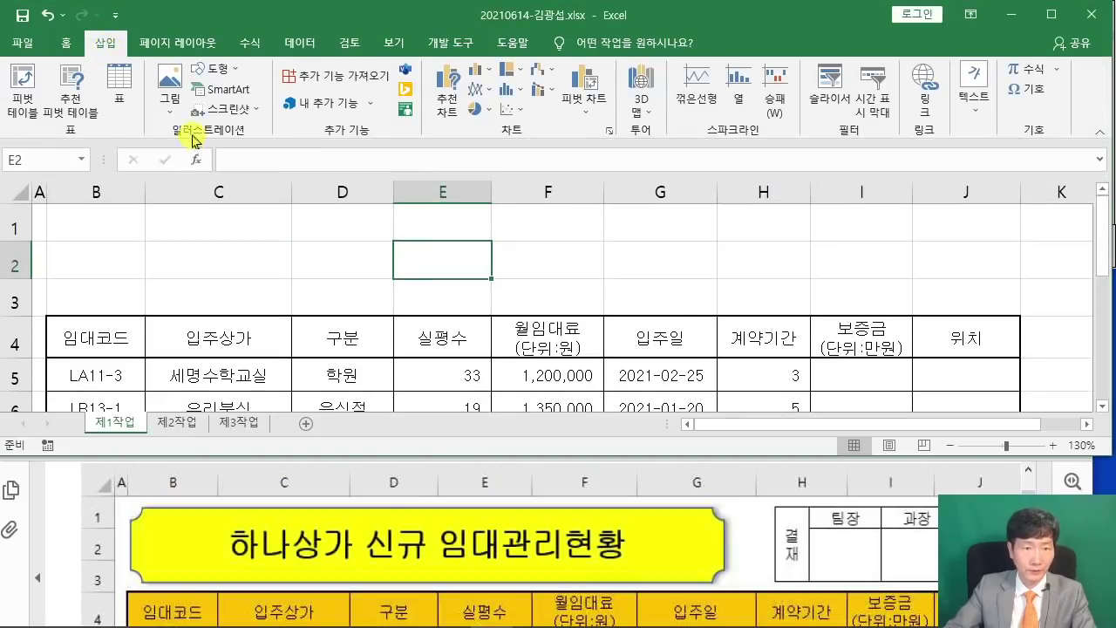
click(213, 69)
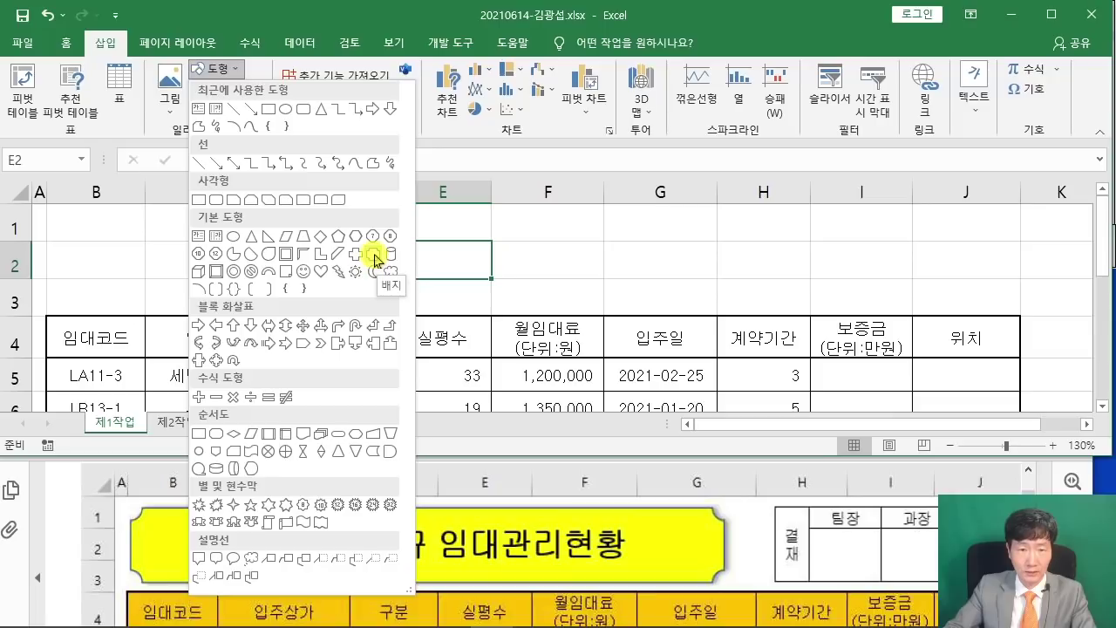
click(374, 255)
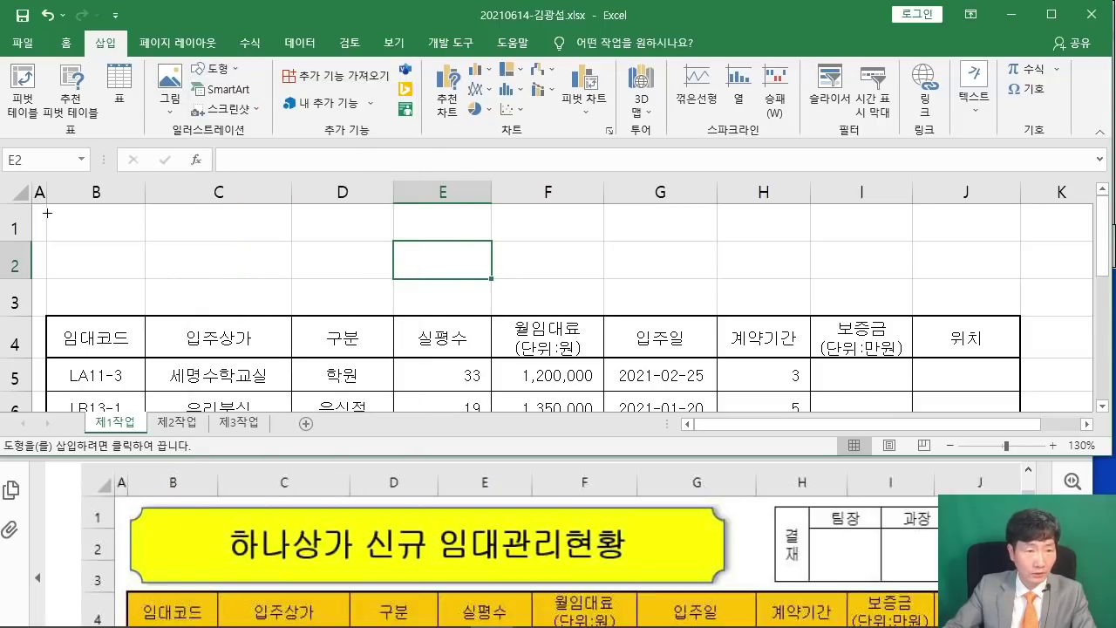
mouse_move(47, 212)
mouse_down()
mouse_move(347, 267)
mouse_move(683, 303)
mouse_up()
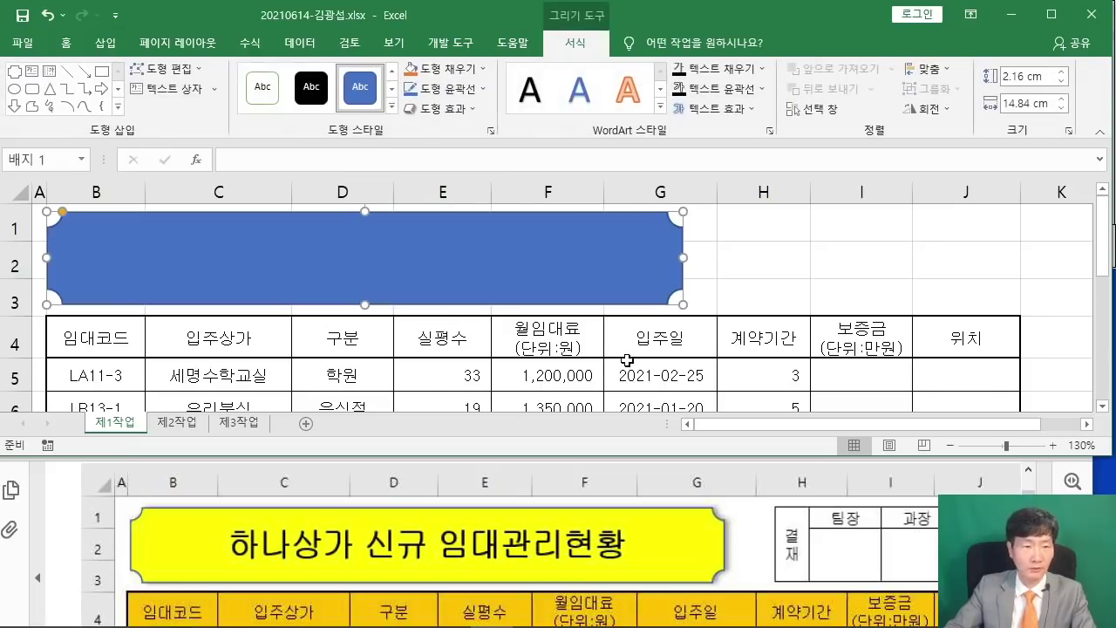
scroll(509, 544, down, 5)
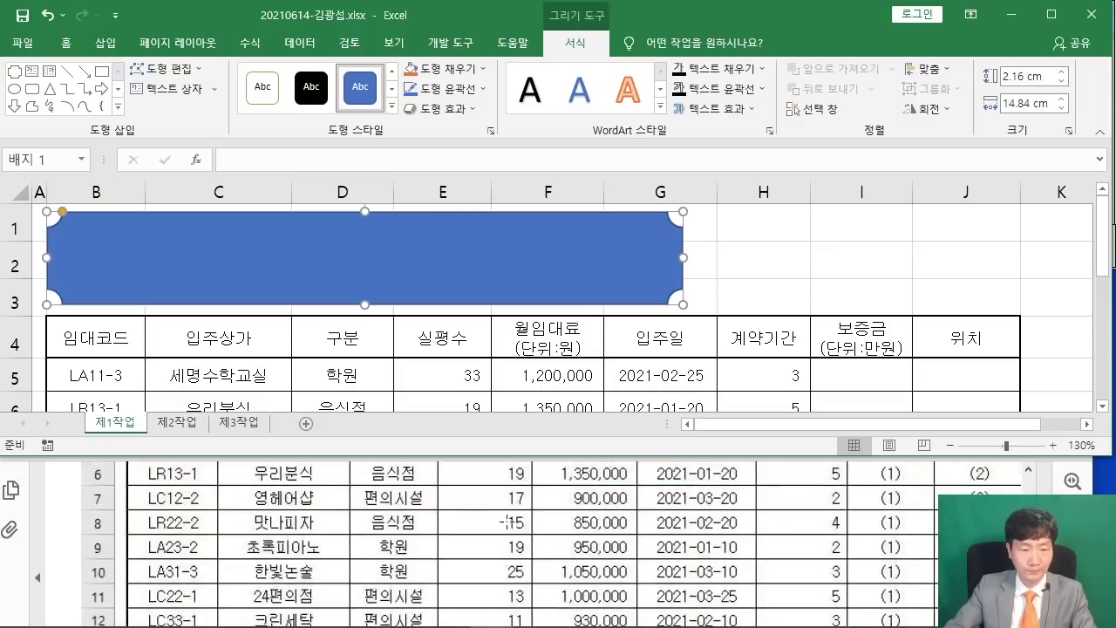
scroll(504, 509, down, 1)
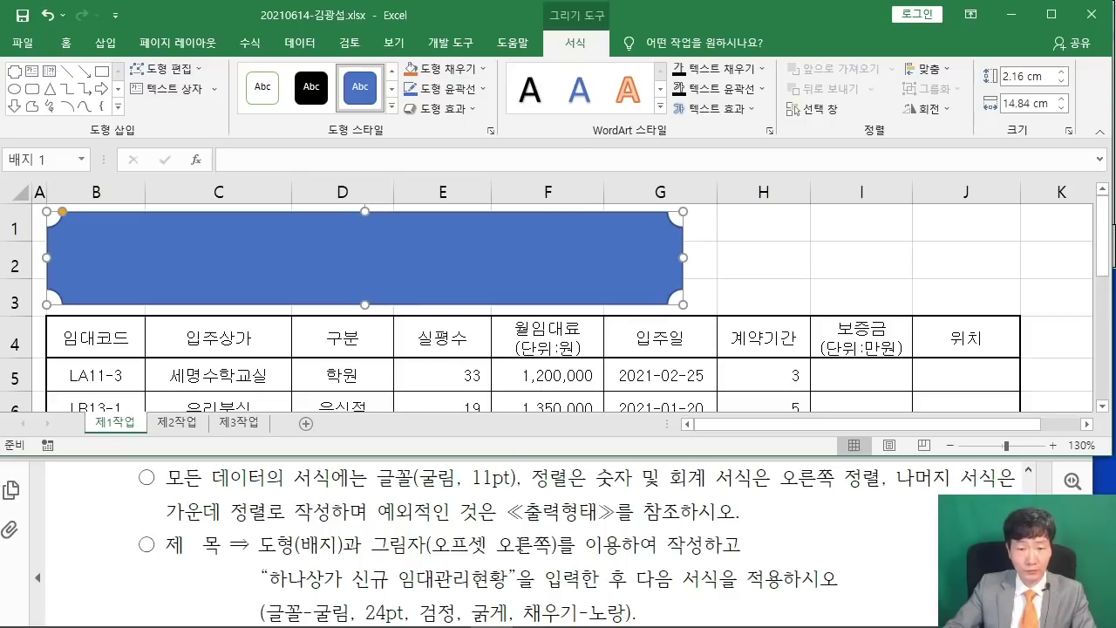
Give the badge an Offset: Right outer shadow.
click(457, 111)
mouse_move(482, 183)
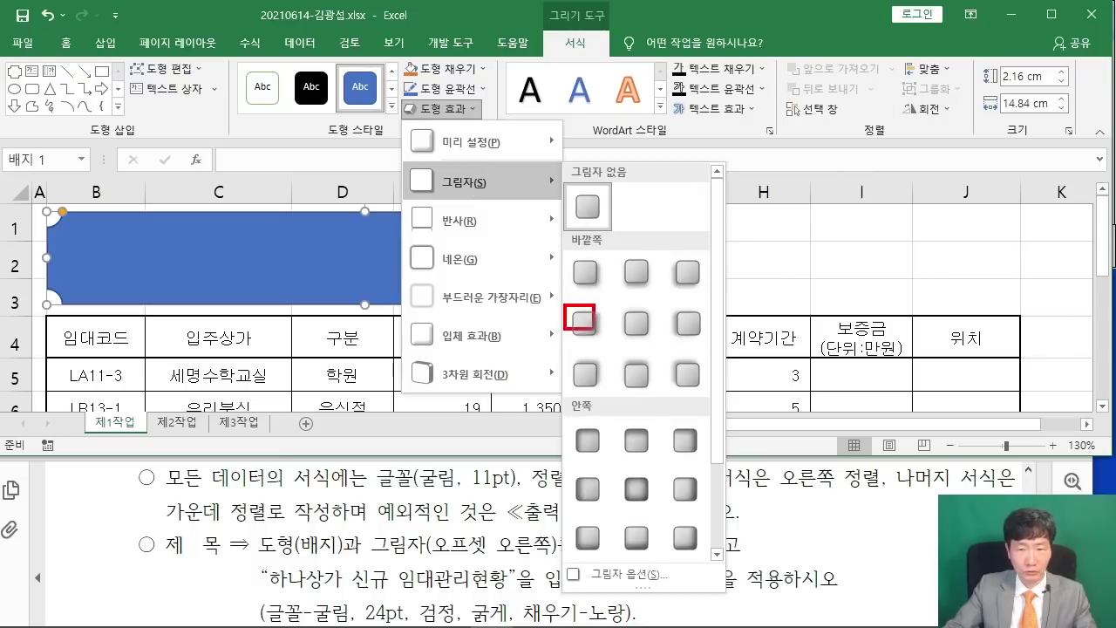
drag(595, 329, 617, 346)
drag(592, 310, 702, 152)
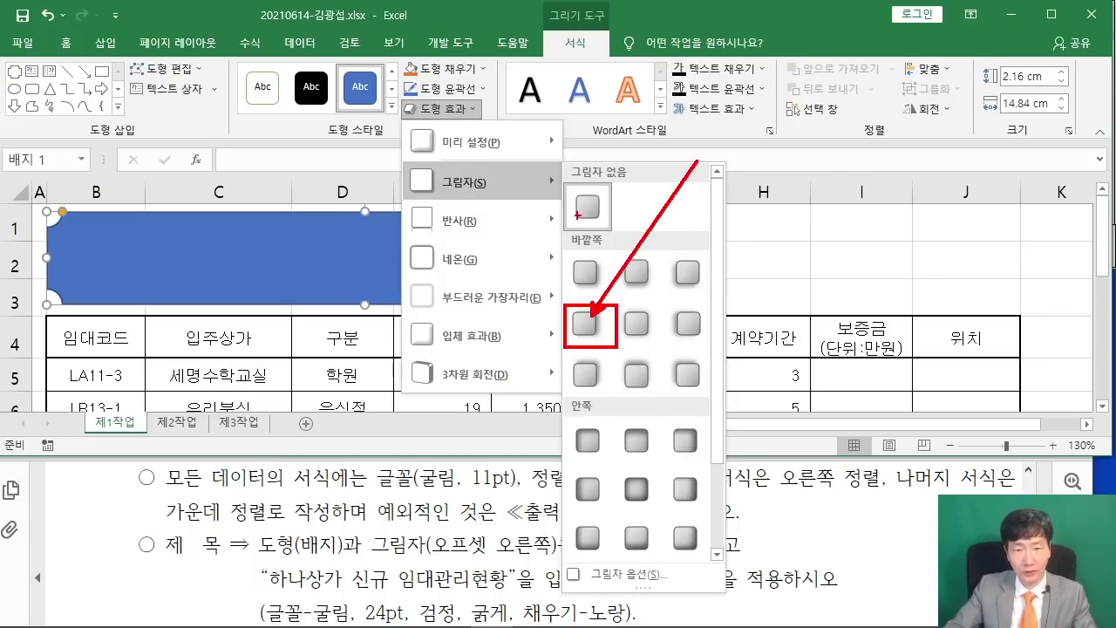
key(Escape)
click(460, 108)
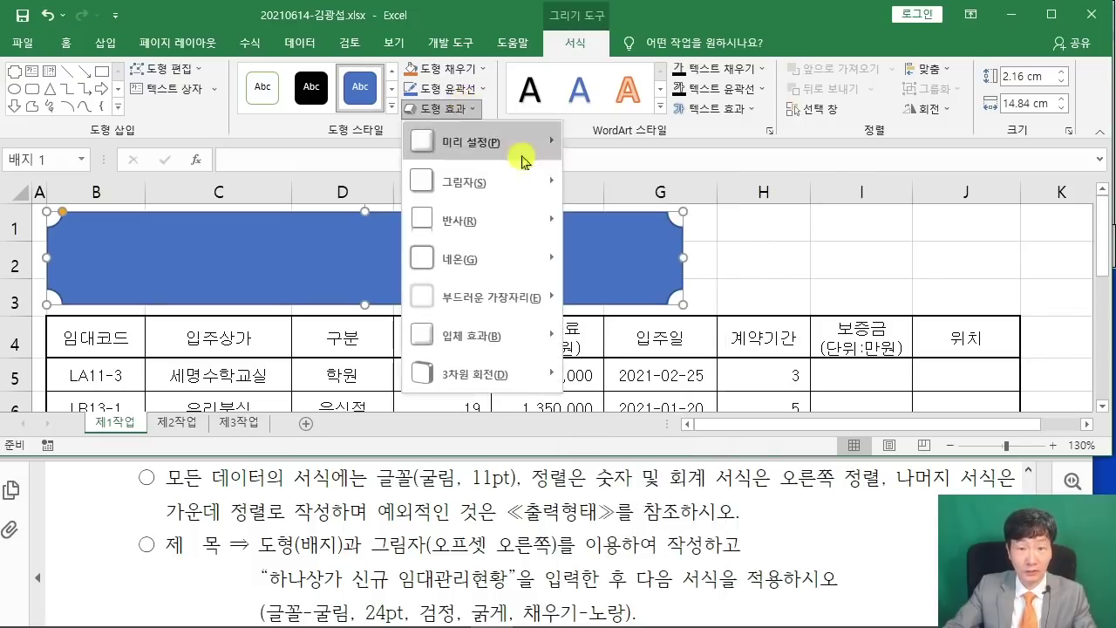
mouse_move(506, 187)
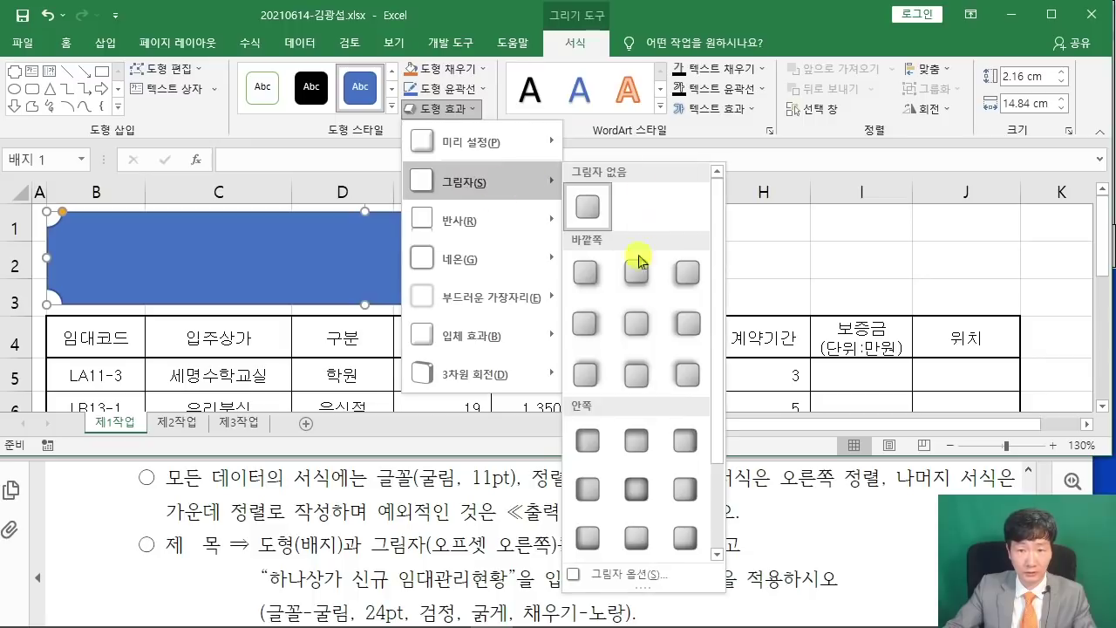
click(596, 324)
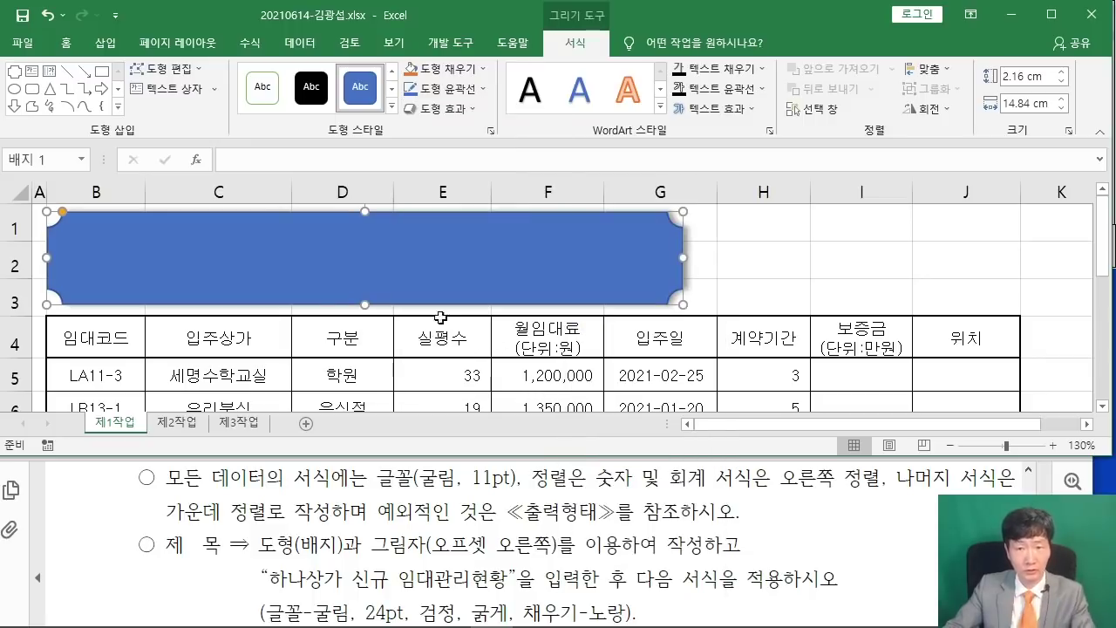
Type '하나상가 신규 임대관리현황' in the badge and set it to 굴림, 24 pt.
text(하나상가)
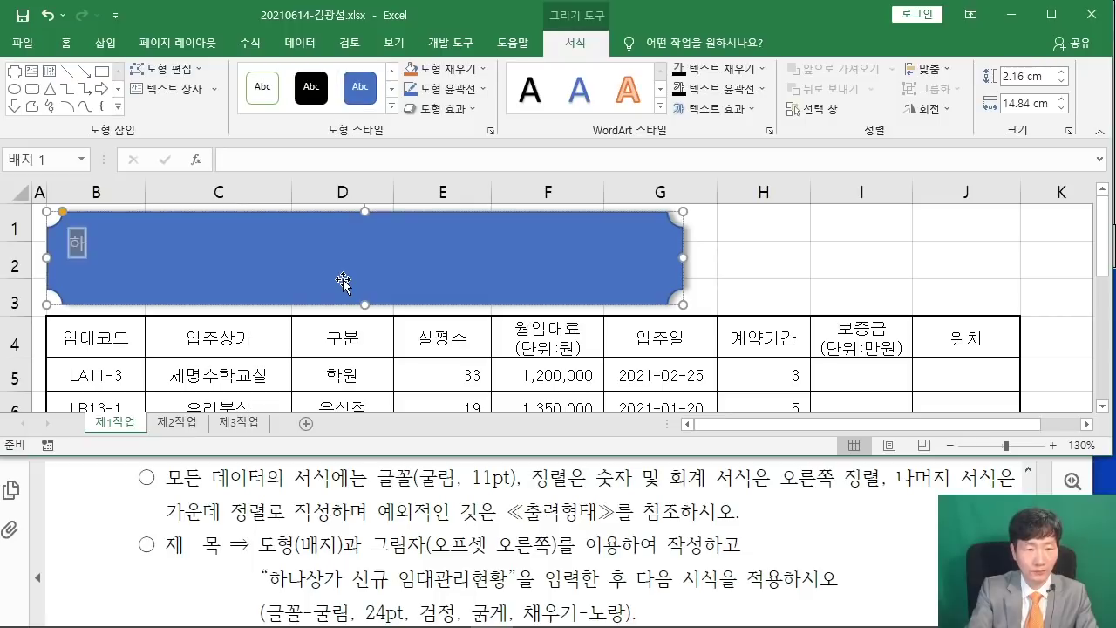
text( 신규)
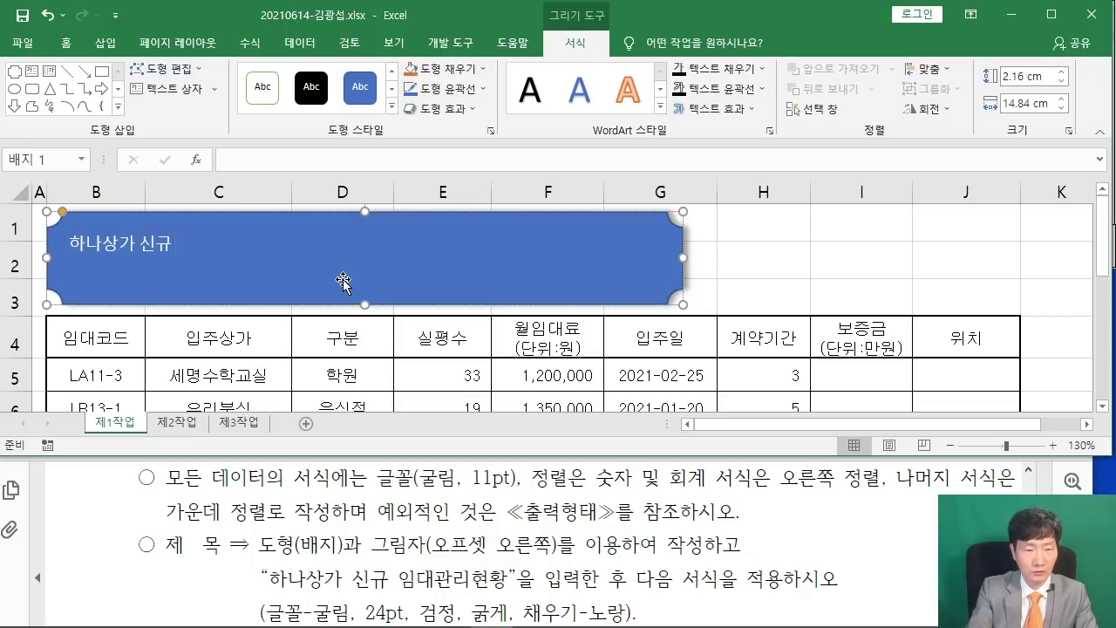
text( 임대관리현황)
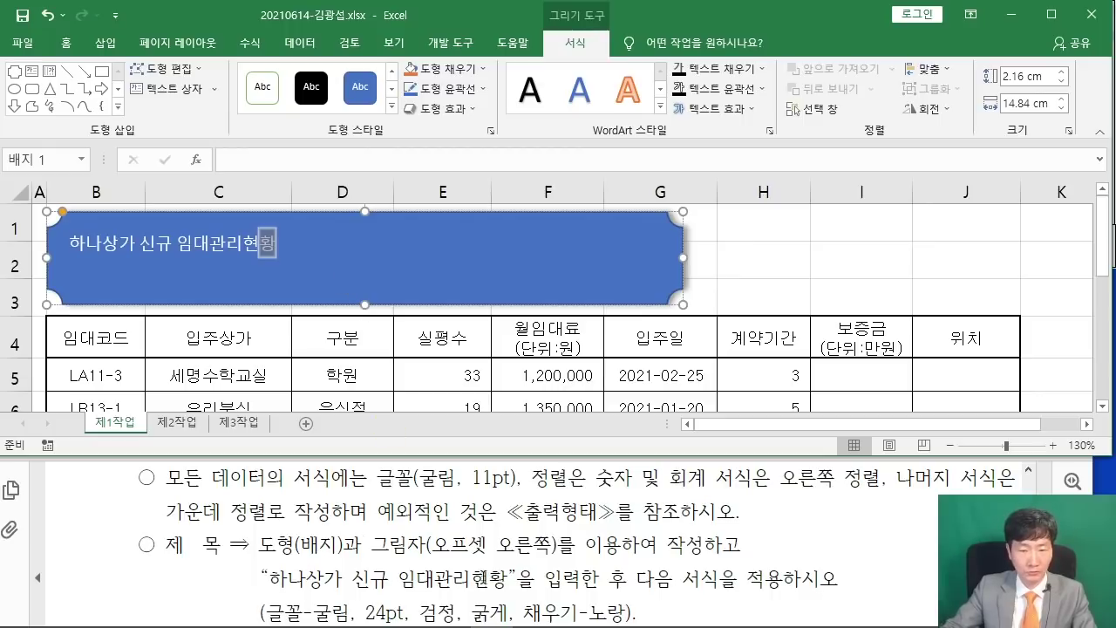
scroll(462, 566, down, 1)
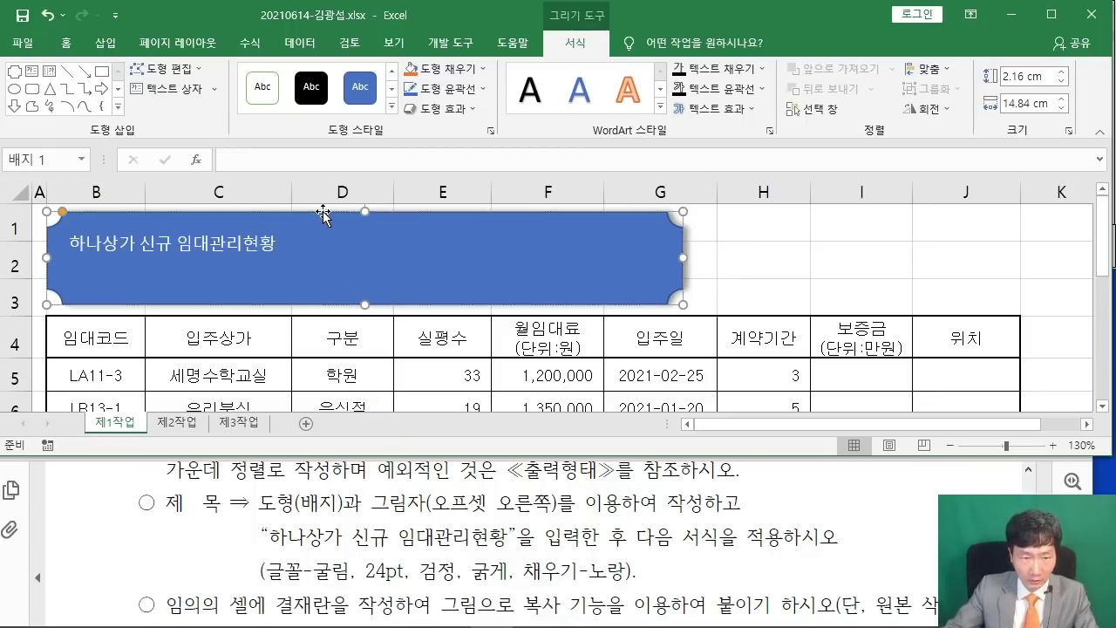
click(66, 43)
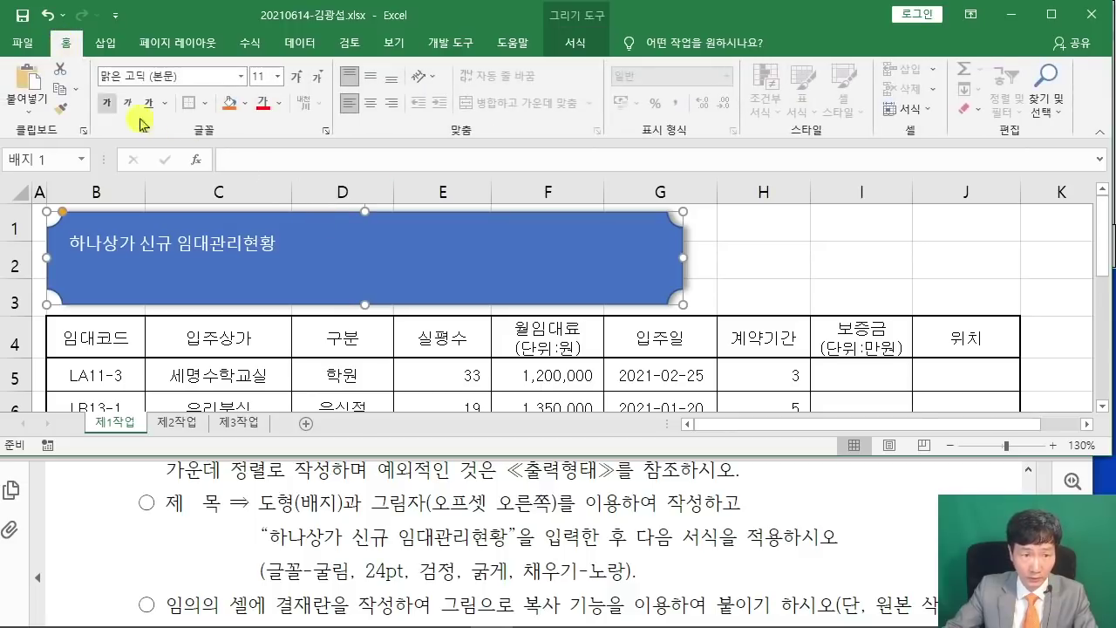
click(185, 77)
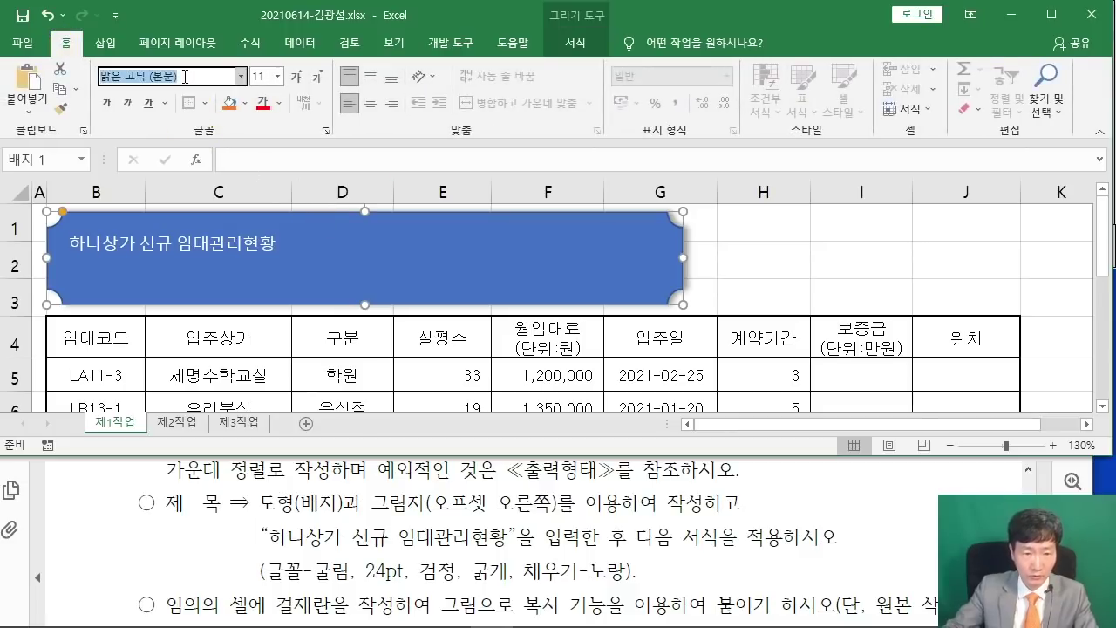
text(ㄱ굴림)
key(Return)
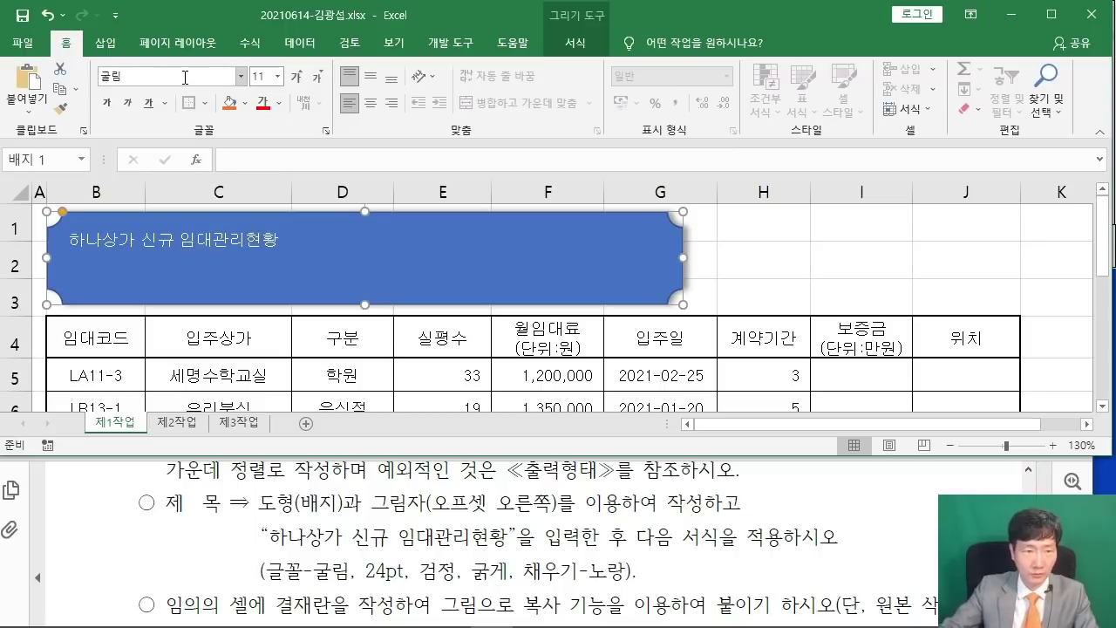
click(261, 76)
text(24)
key(Return)
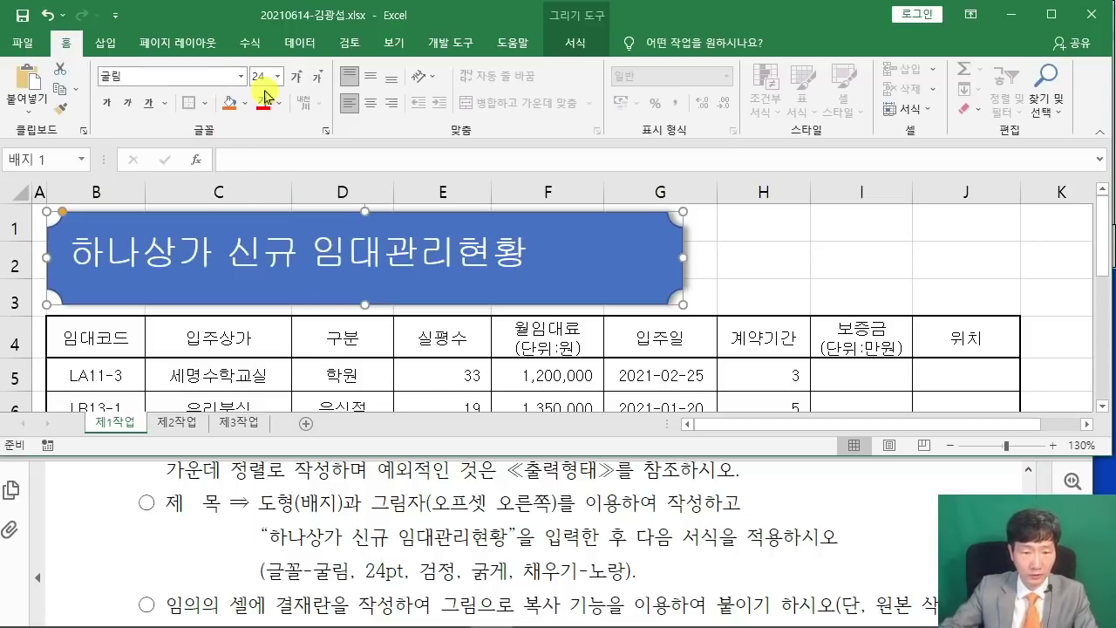
Make the title text black and bold and fill the badge yellow.
click(279, 103)
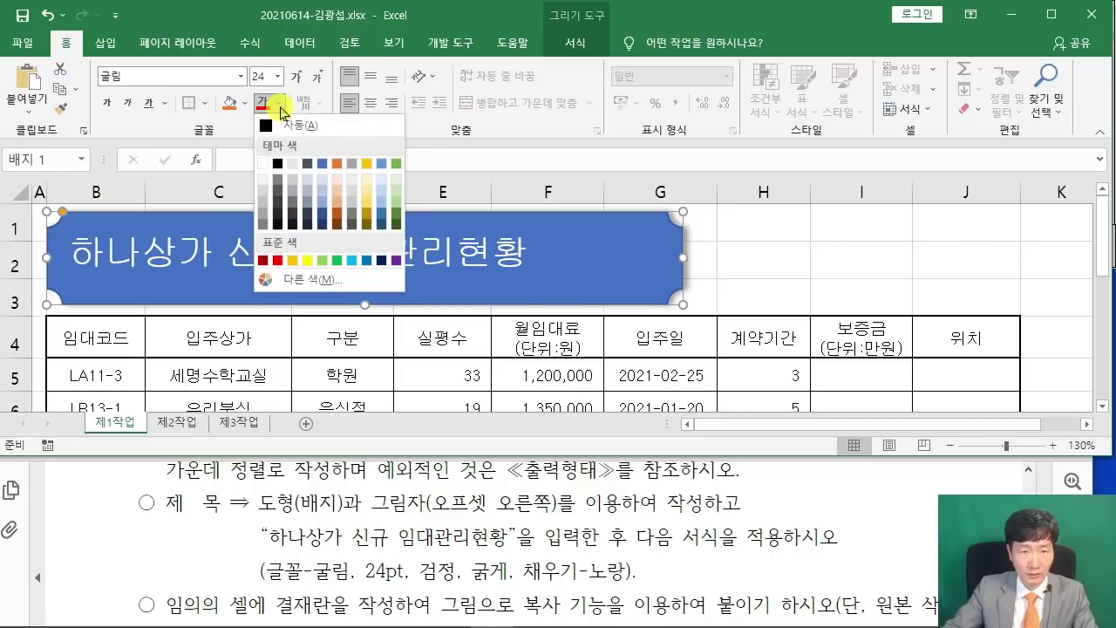
click(278, 163)
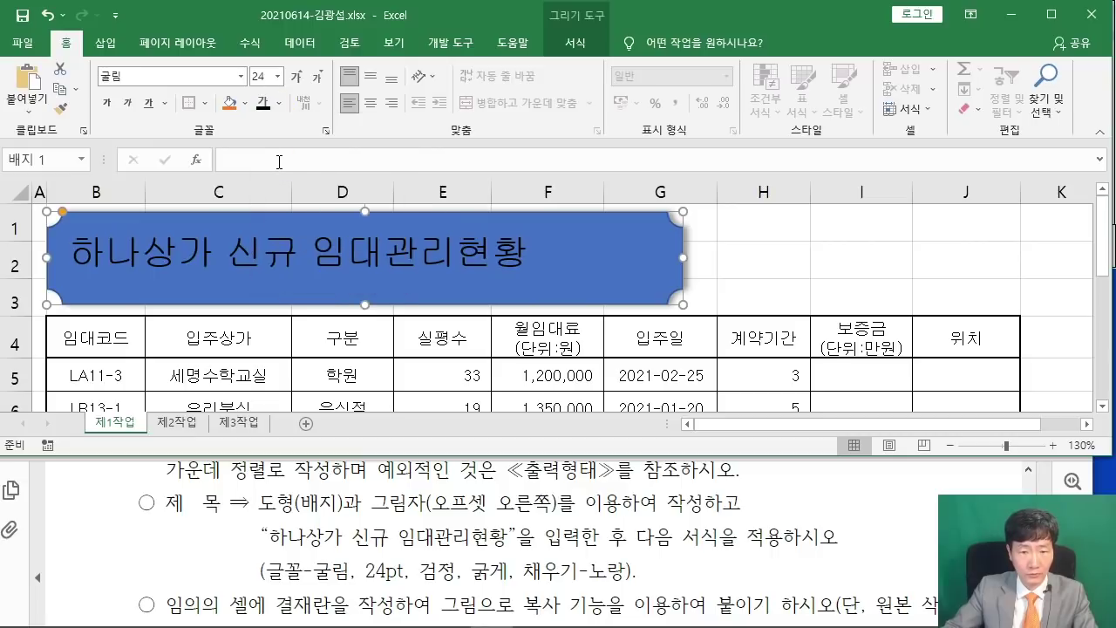
click(103, 104)
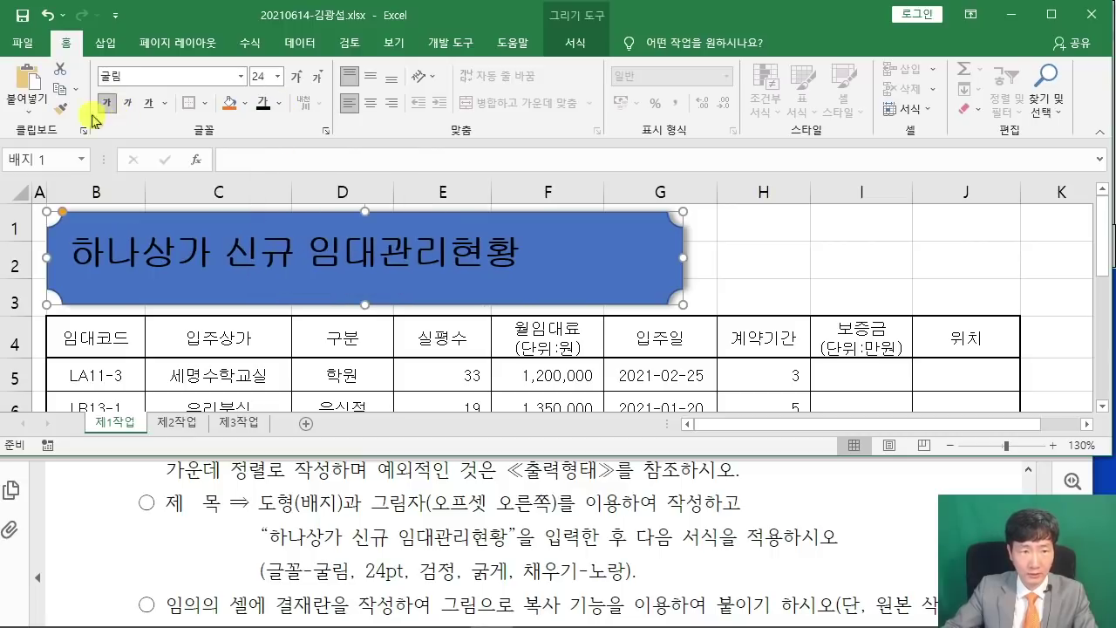
click(248, 104)
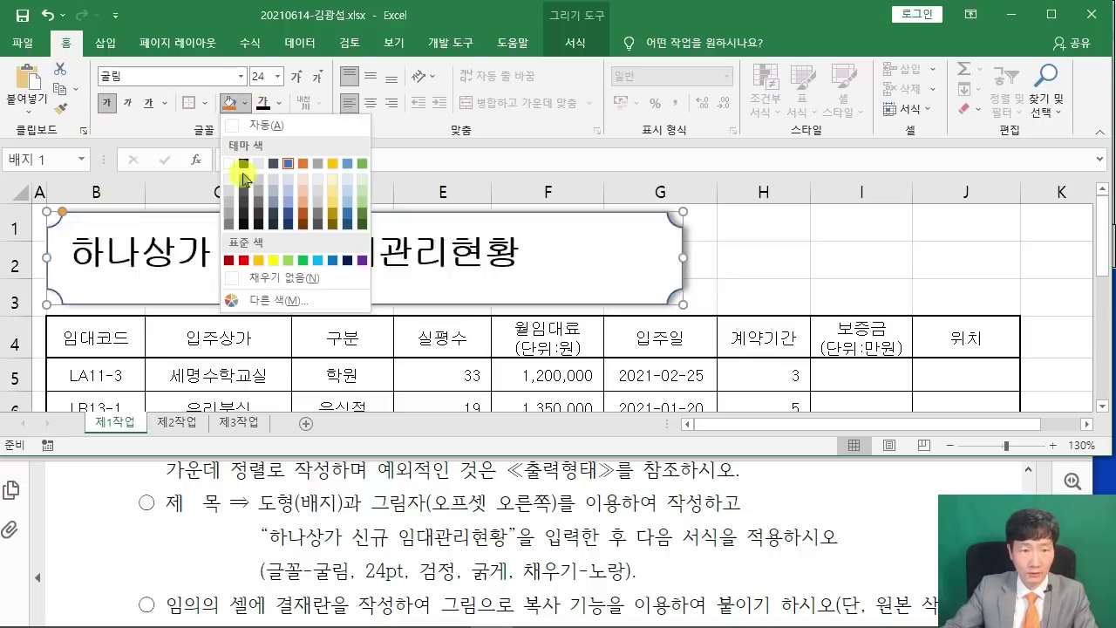
click(270, 261)
scroll(385, 524, up, 5)
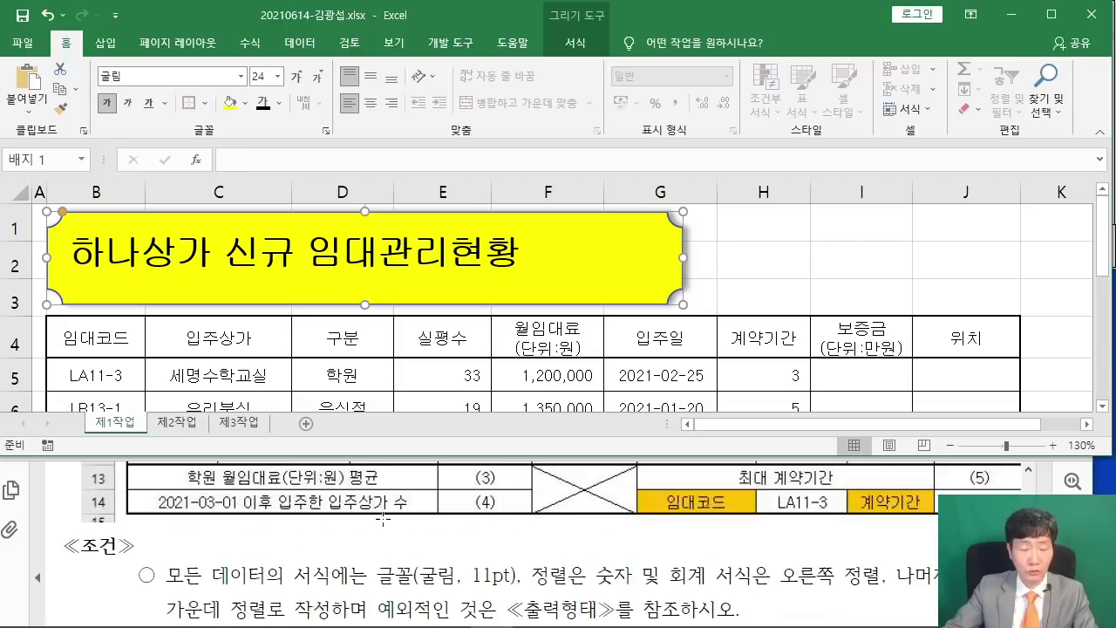
scroll(392, 509, down, 1)
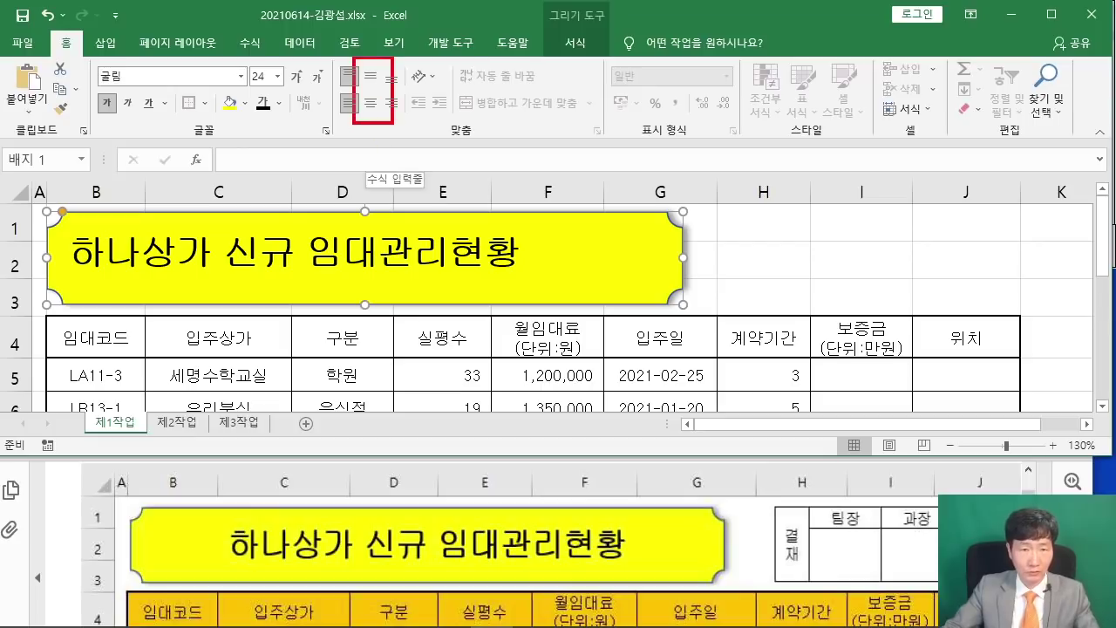
Centre the title text vertically and horizontally in the shape.
drag(375, 72, 418, 33)
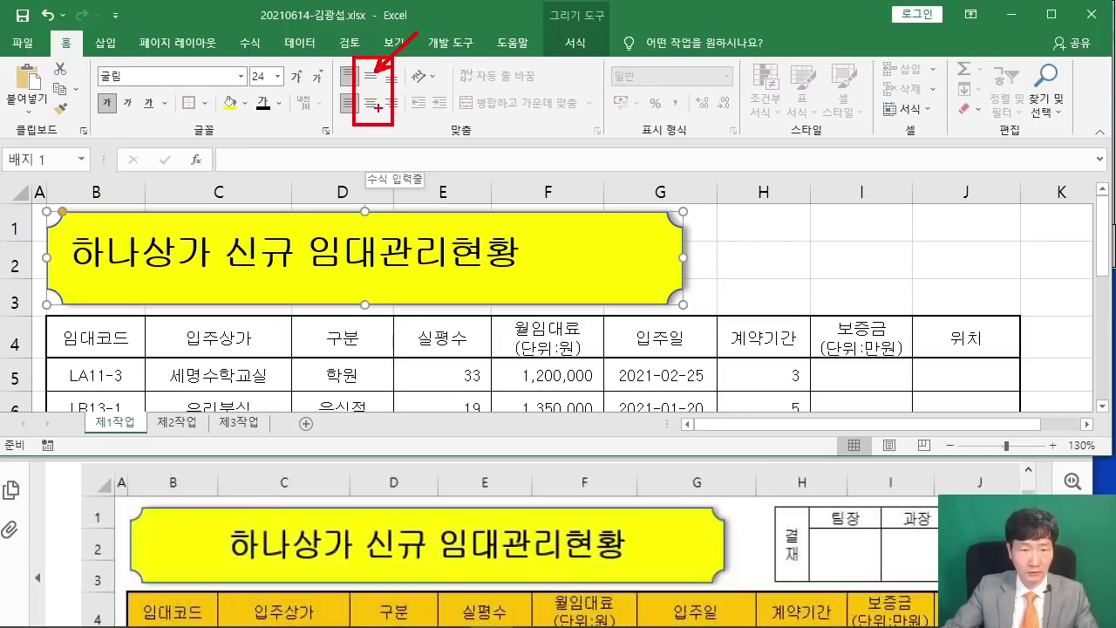
drag(377, 109, 438, 157)
click(371, 77)
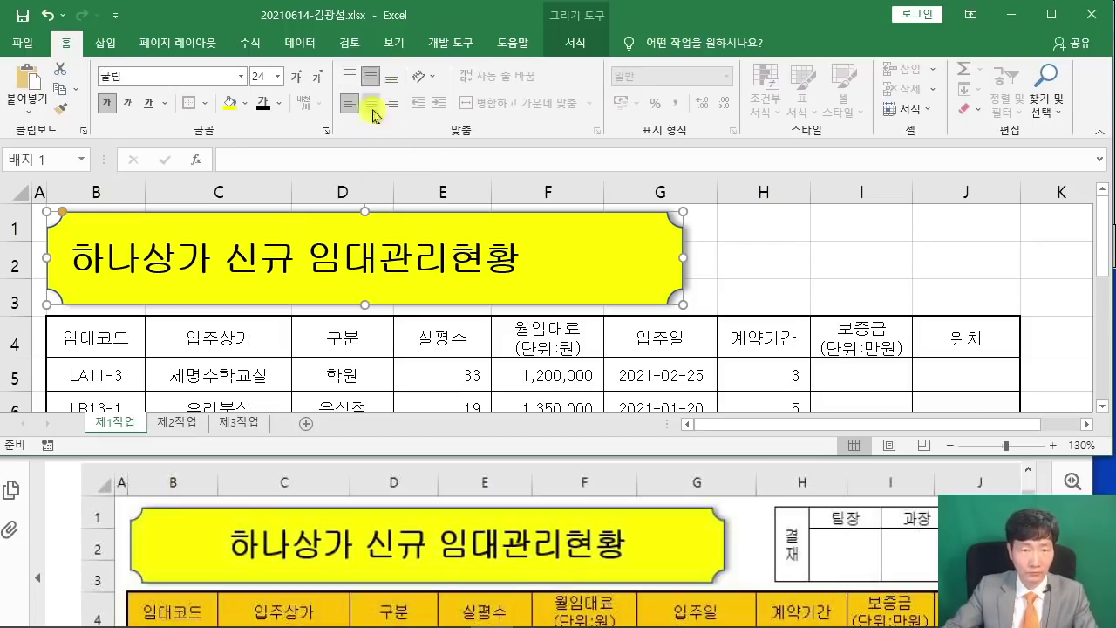
click(371, 104)
click(786, 264)
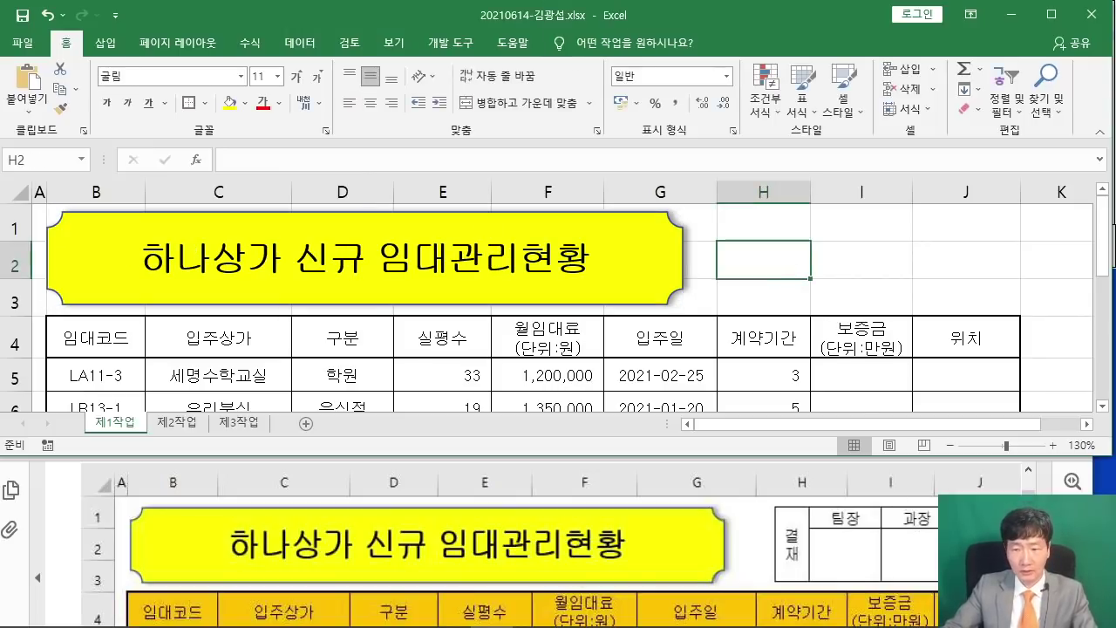
Bring the exam PDF in front and widen its window to the screen edge.
click(765, 531)
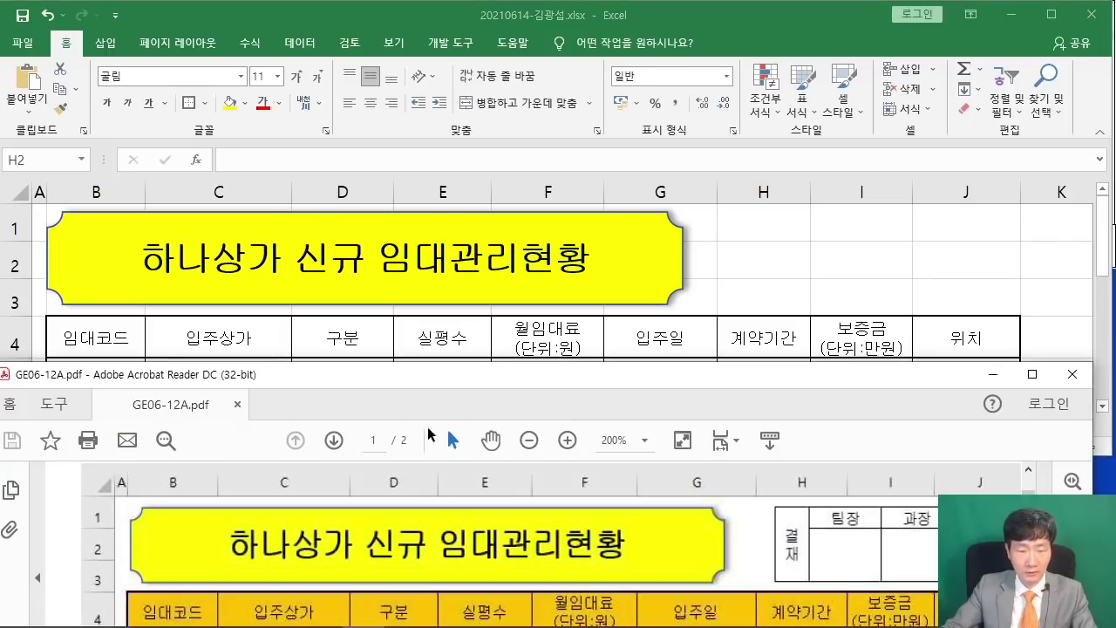
click(767, 534)
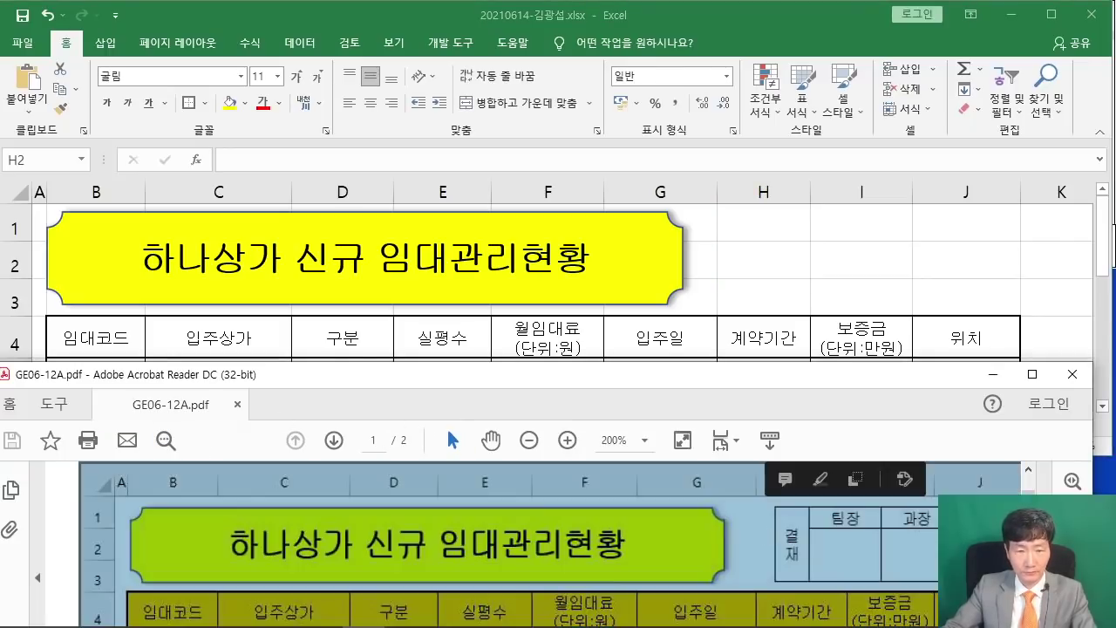
drag(1097, 486, 1114, 486)
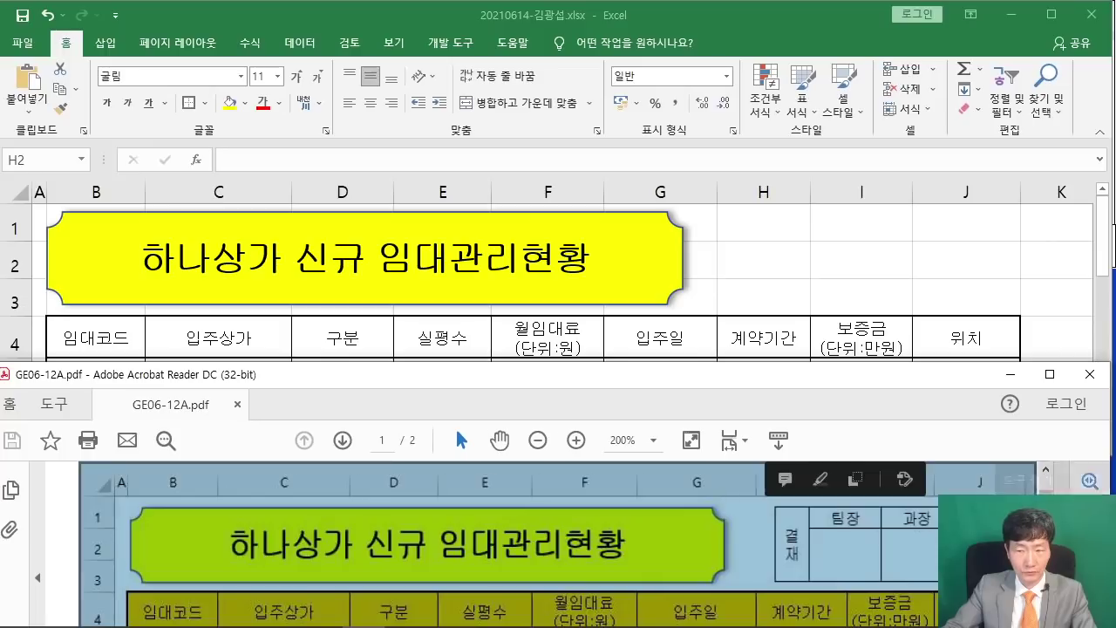
click(847, 556)
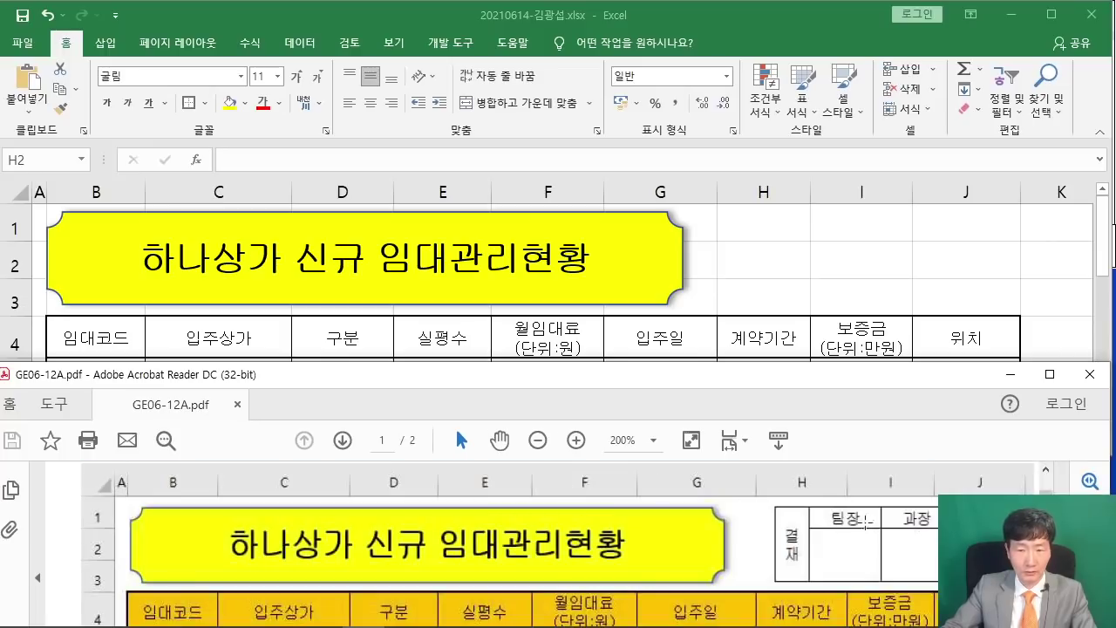
scroll(616, 541, down, 5)
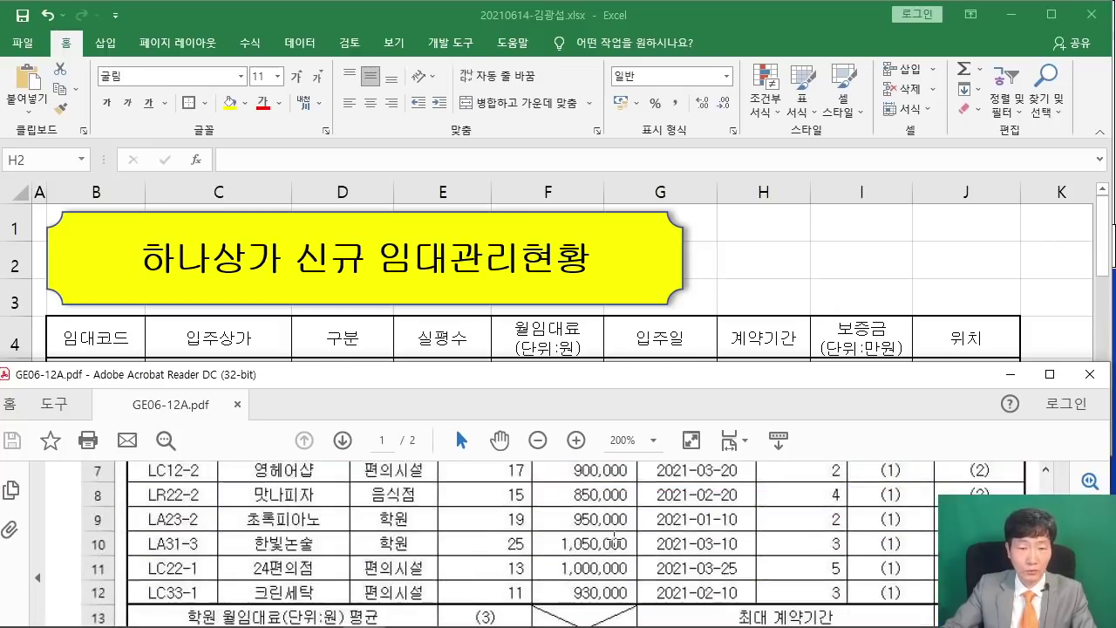
scroll(615, 539, down, 8)
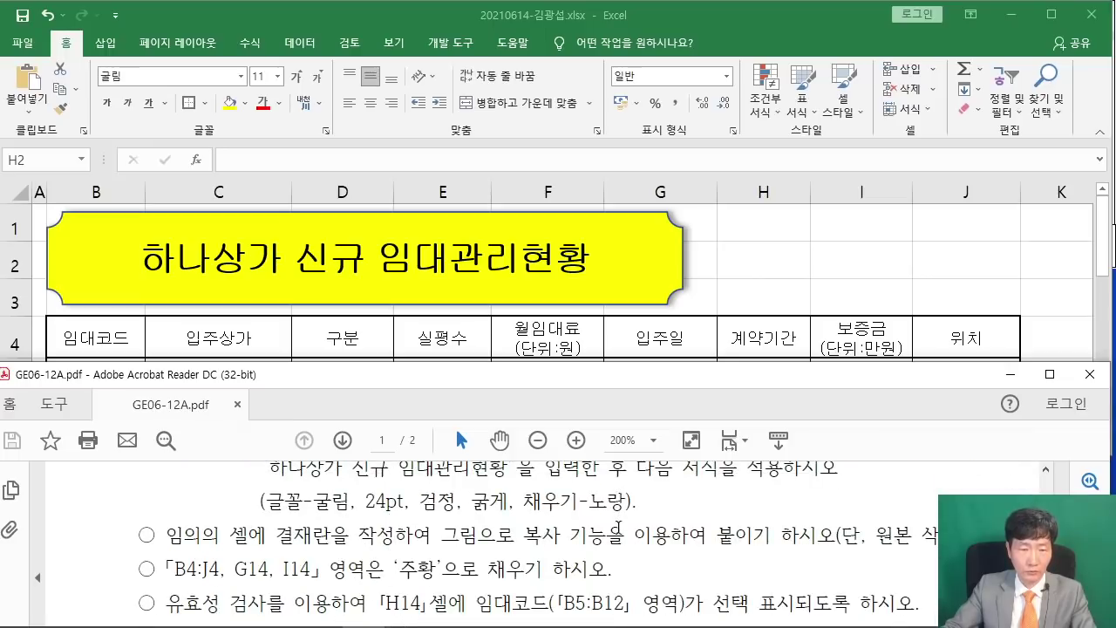
Review the approval-box instruction line in the PDF, then go to the 제2작업 sheet.
drag(166, 535, 911, 542)
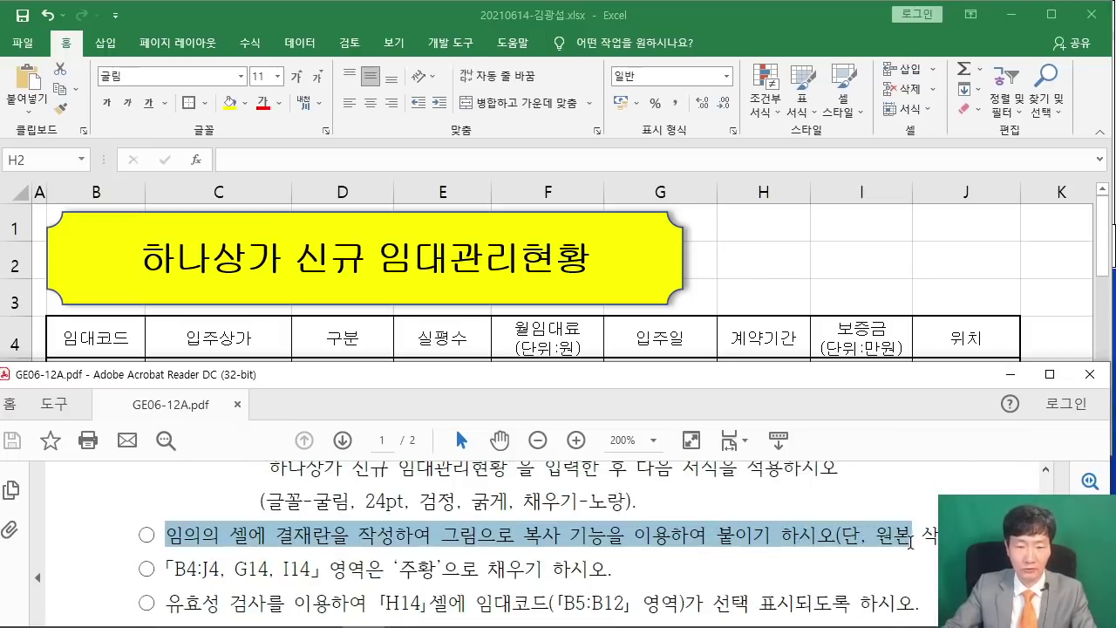
click(857, 540)
scroll(819, 515, up, 10)
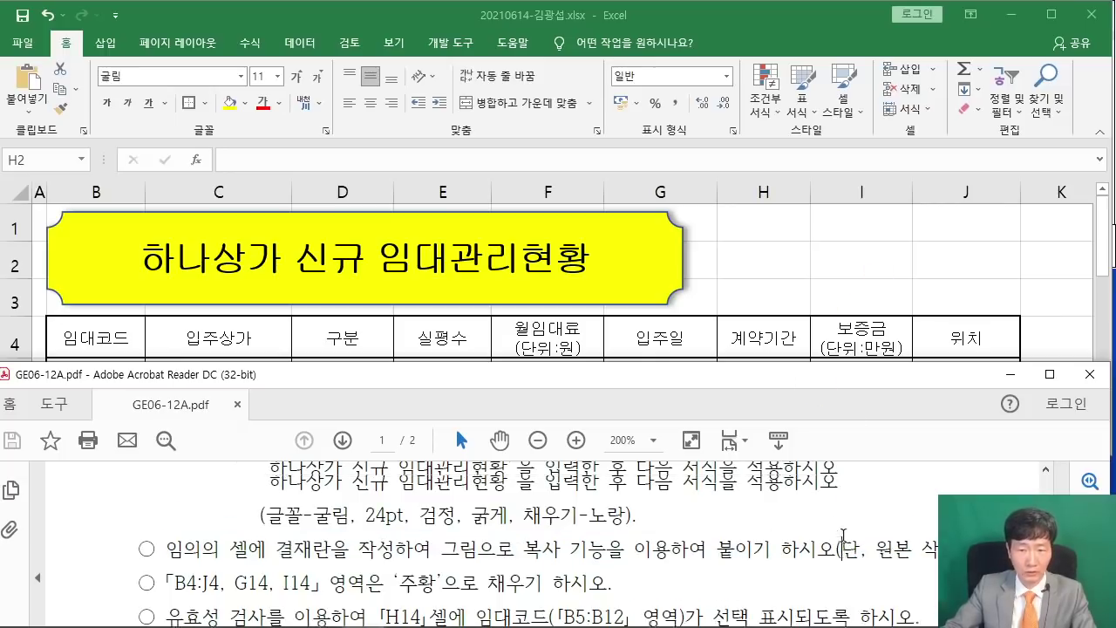
scroll(820, 515, up, 5)
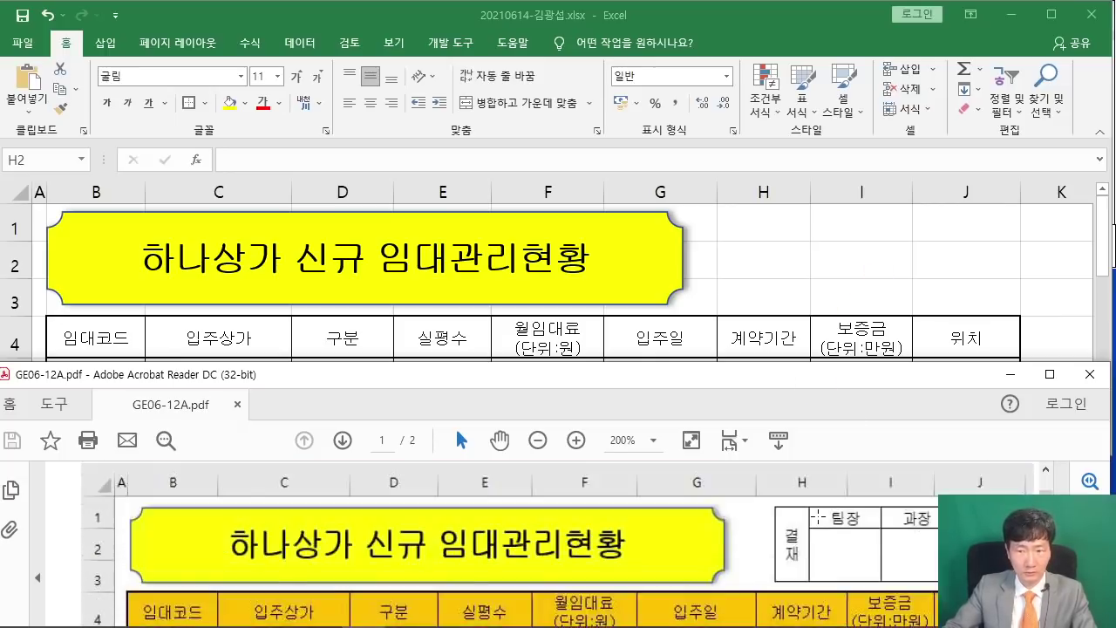
scroll(800, 341, down, 1)
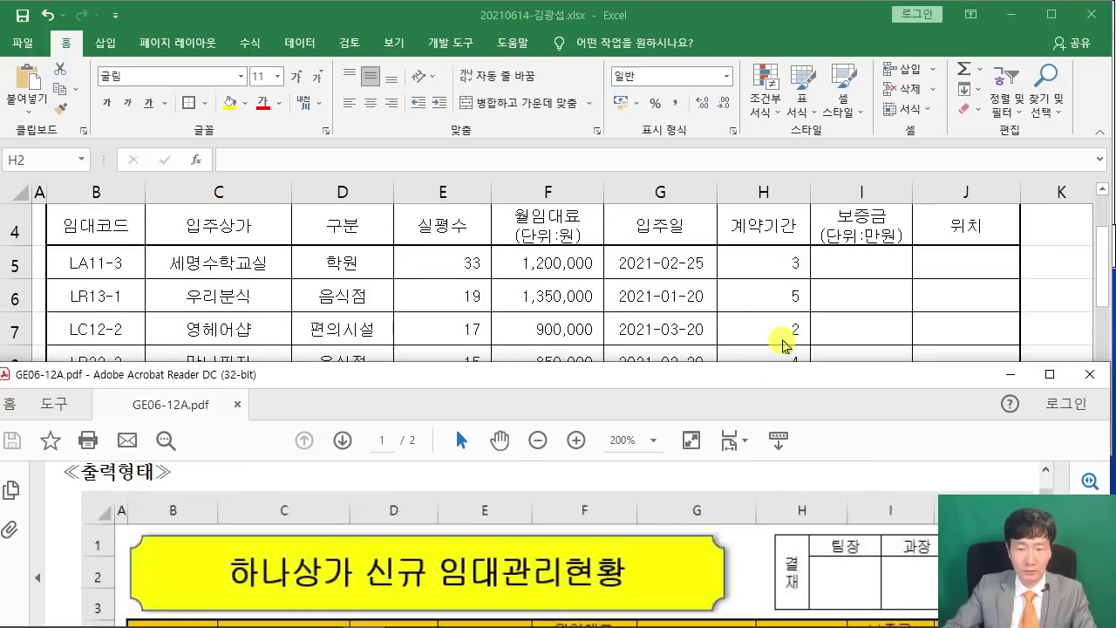
click(776, 338)
click(178, 423)
Enter 결재, 팀장, 과장 and 대표 in cells C2 through F2.
click(257, 316)
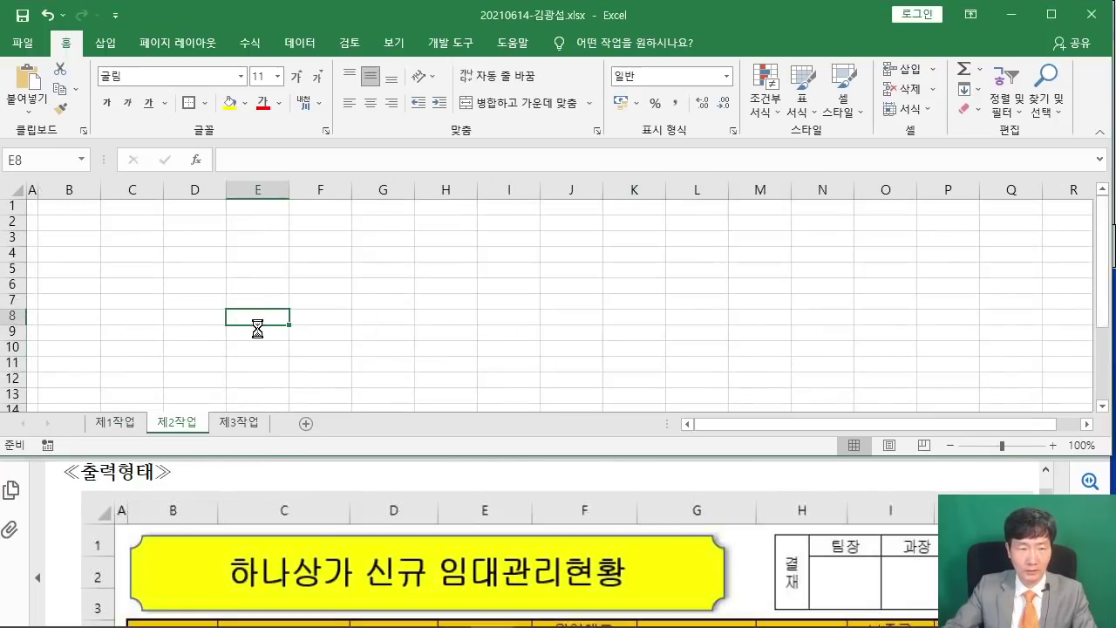
scroll(261, 323, up, 5)
click(245, 261)
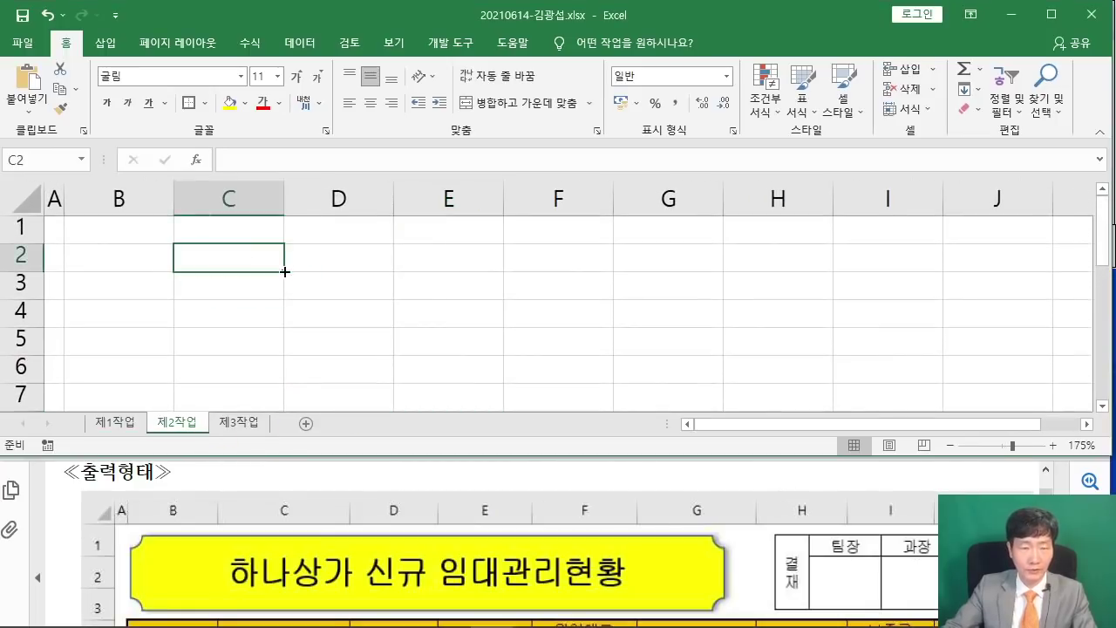
text(결재)
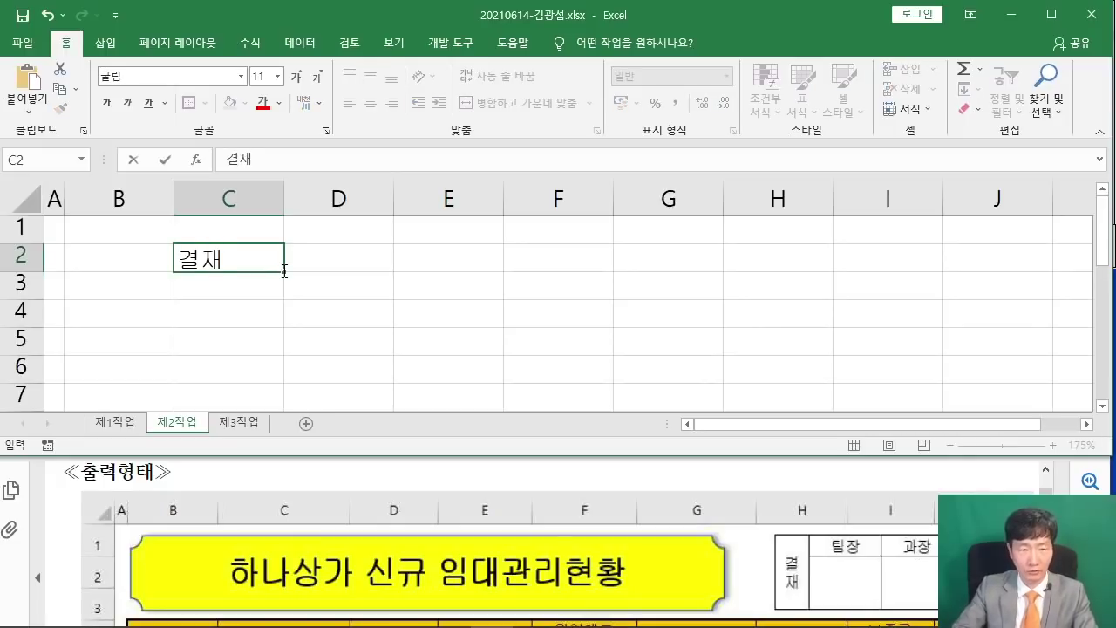
click(285, 271)
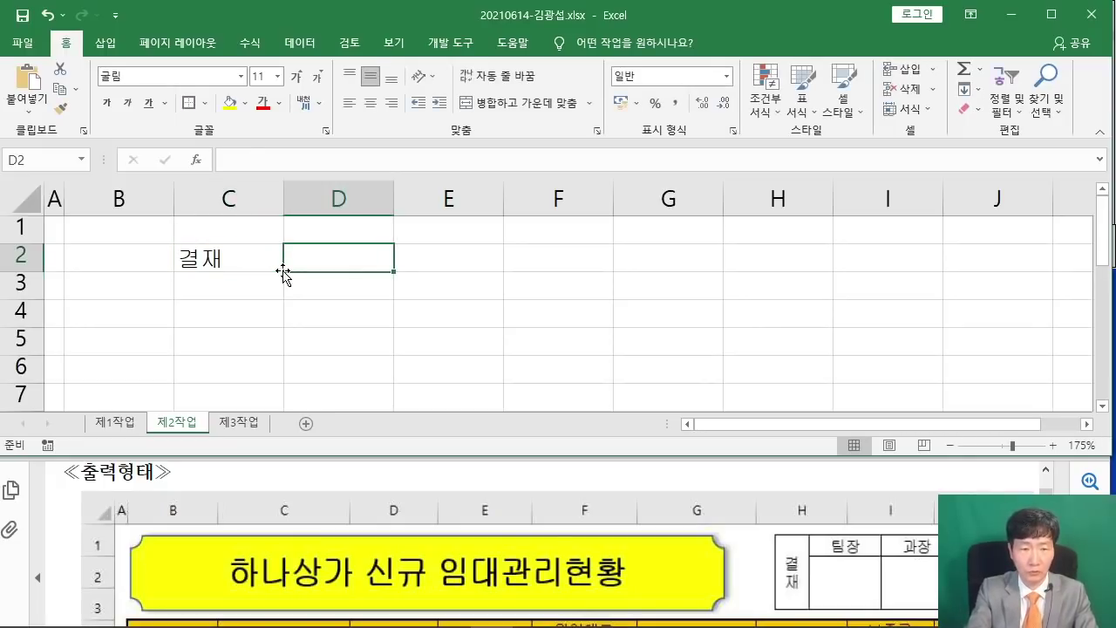
text(팀장)
key(Tab)
text(과)
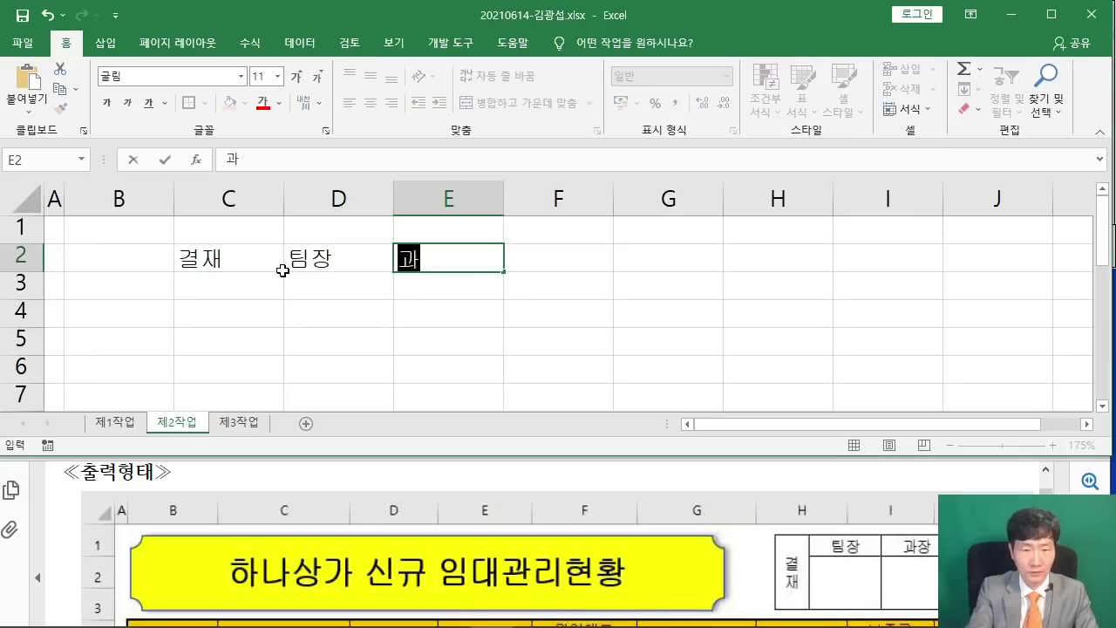
text(장)
key(Tab)
key(Down)
text(ㄷ)
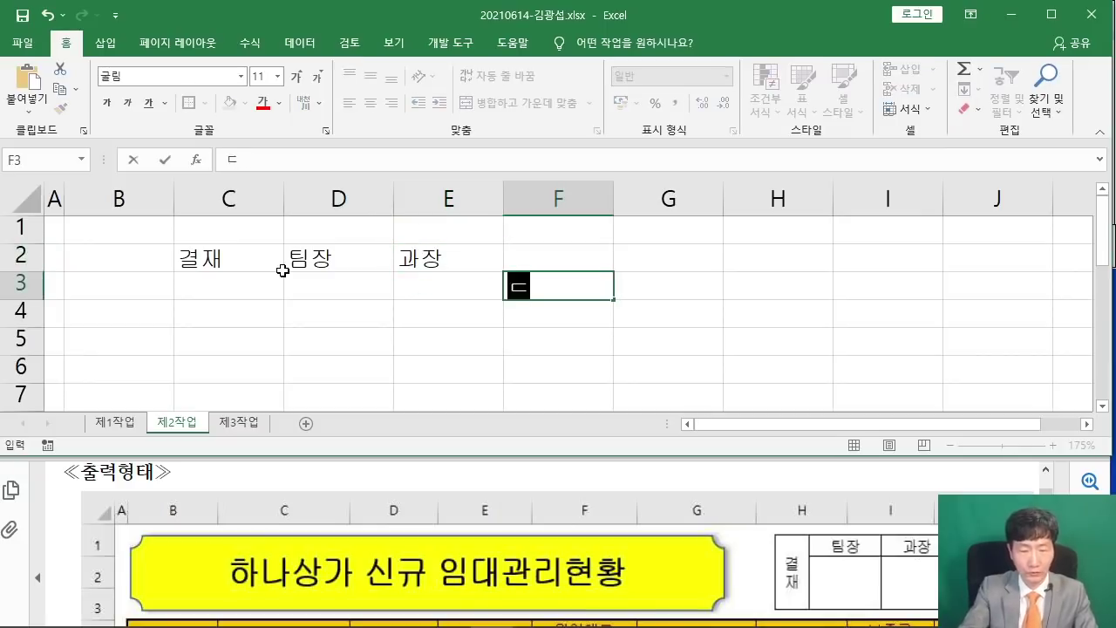
key(Escape)
key(Up)
text(대표)
key(Return)
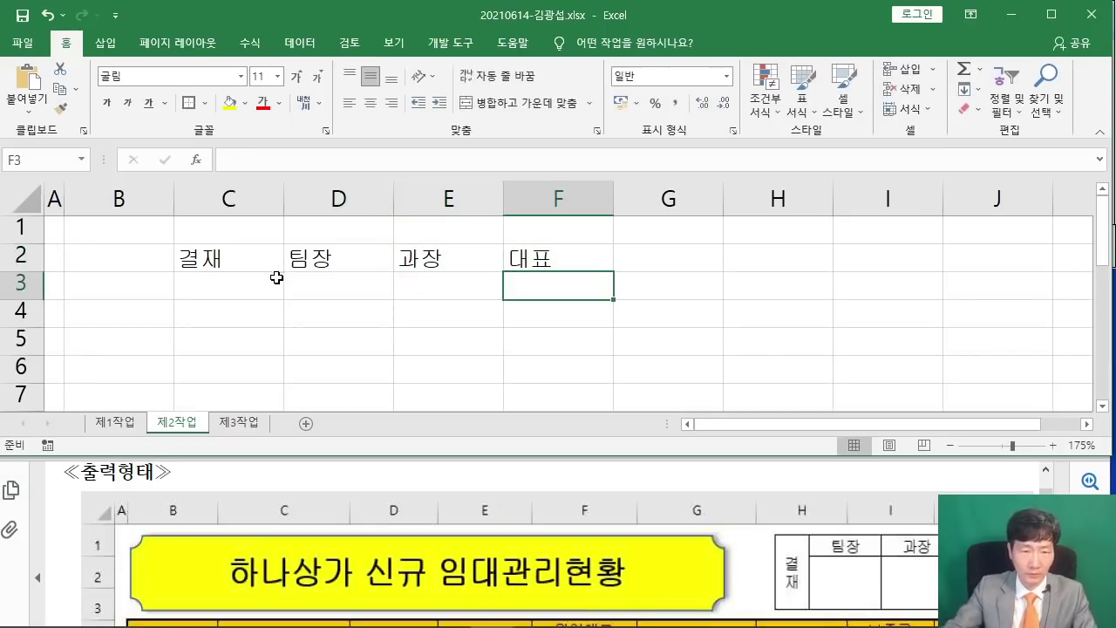
Give C2:F3 all borders and centre alignment, then merge and centre C2:C3.
drag(244, 254, 544, 287)
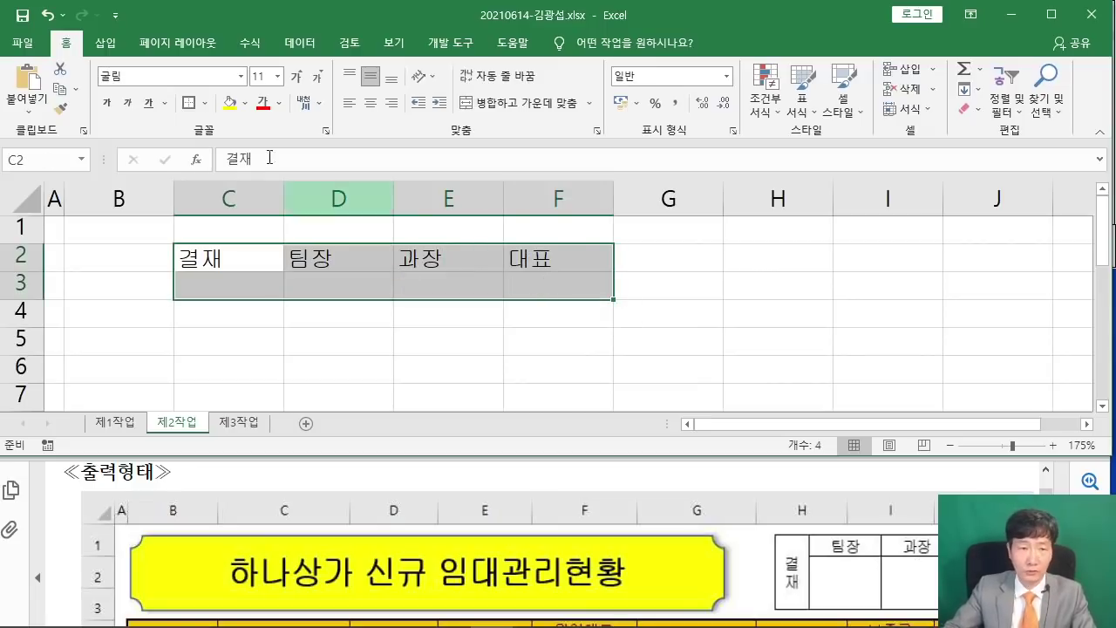
click(206, 103)
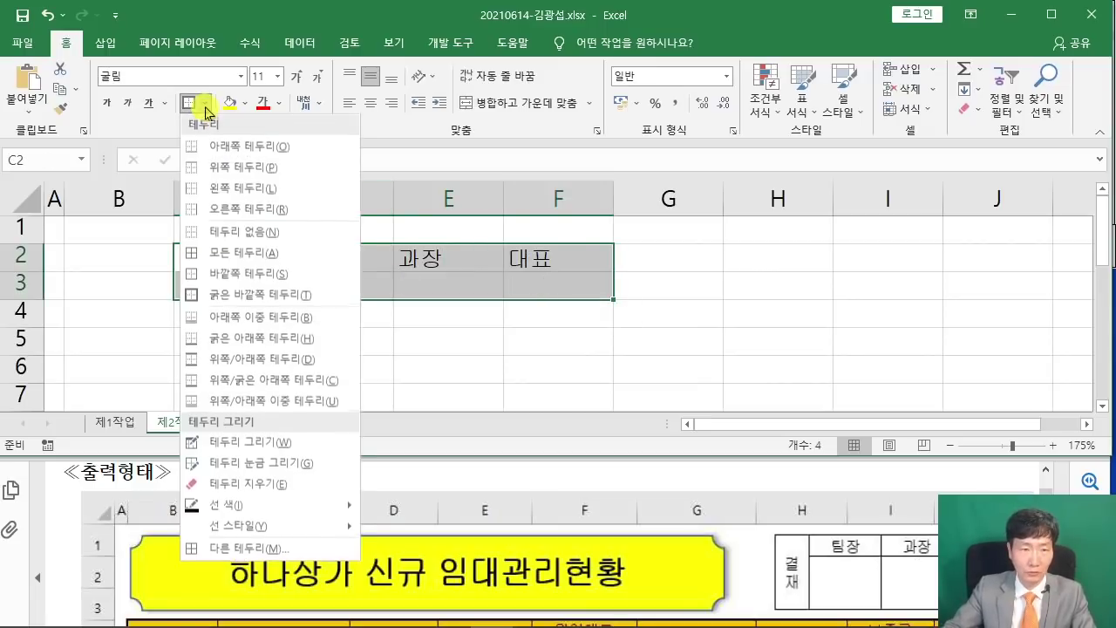
click(248, 254)
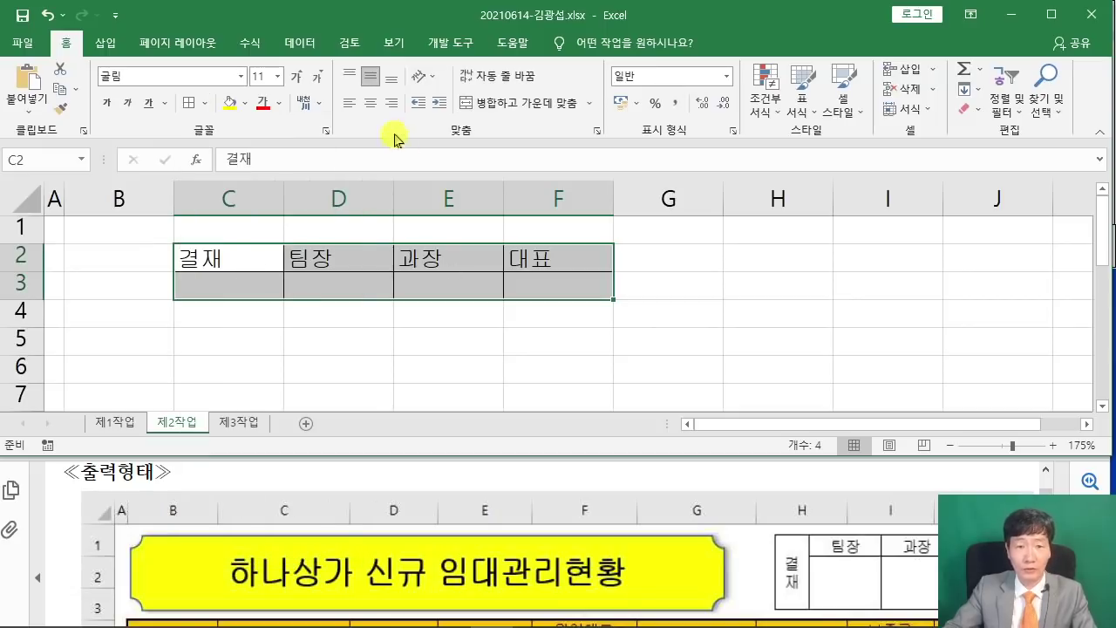
click(369, 106)
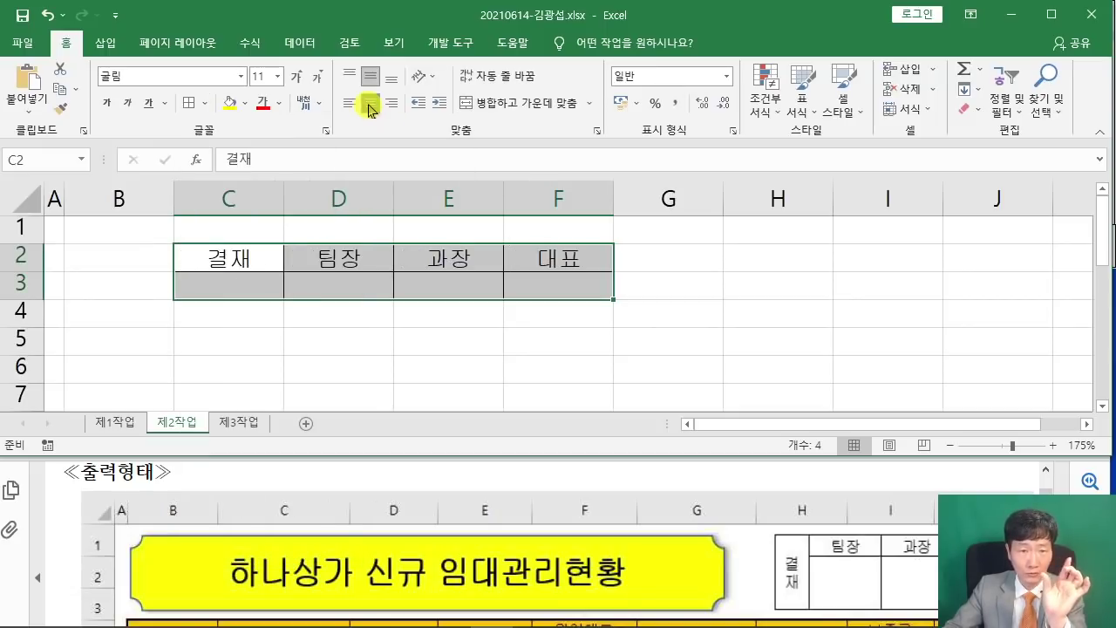
click(254, 254)
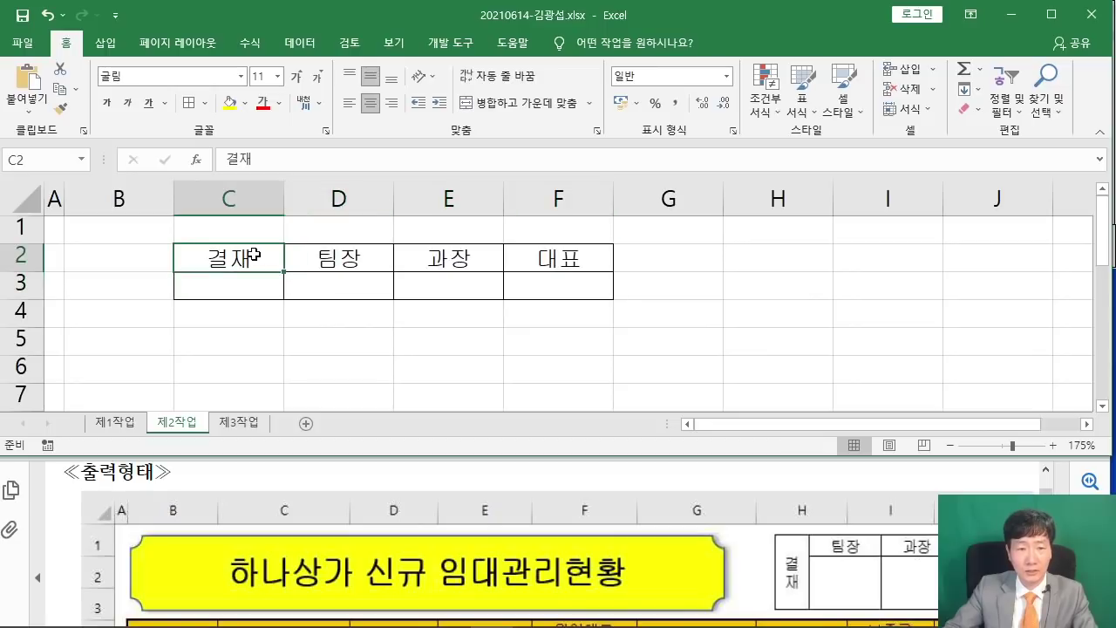
drag(254, 254, 247, 285)
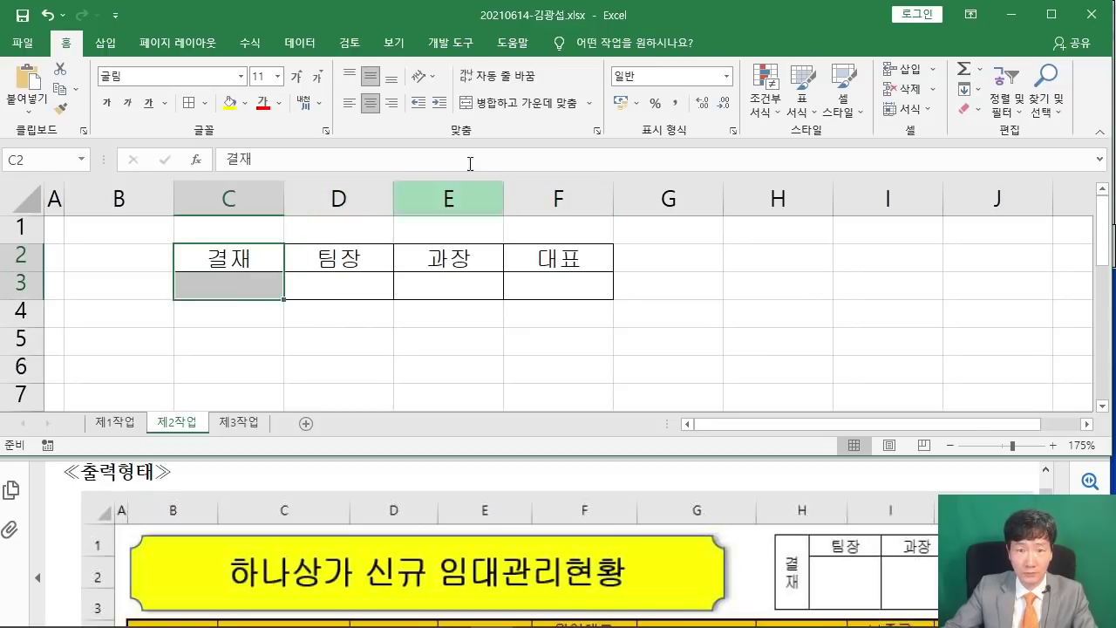
click(540, 103)
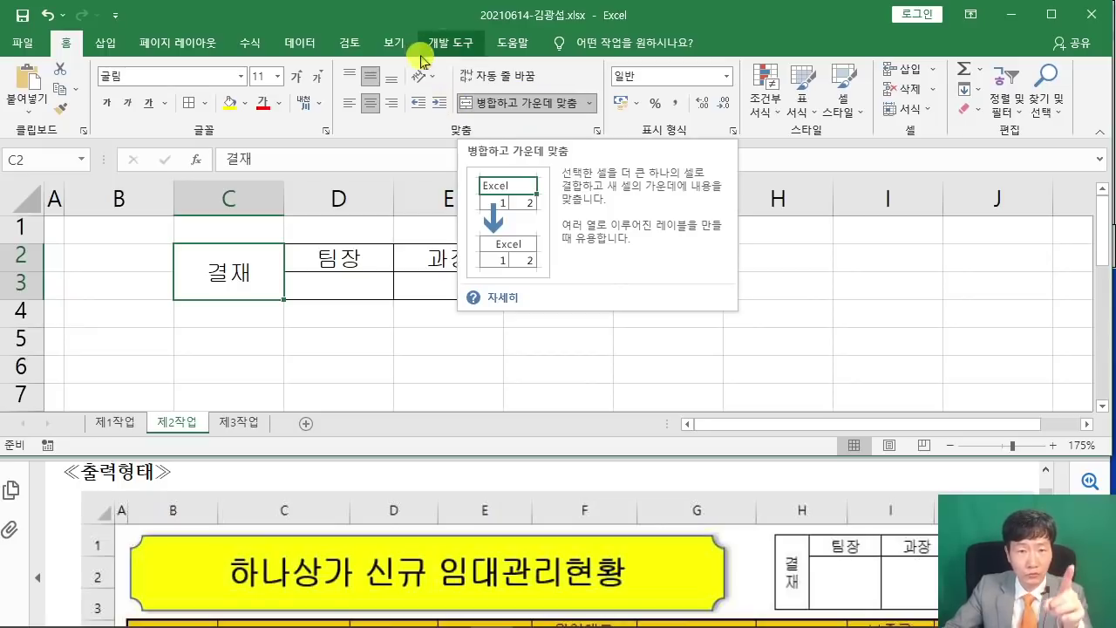
Set the merged 결재 cell to vertical text (세로 쓰기).
click(434, 78)
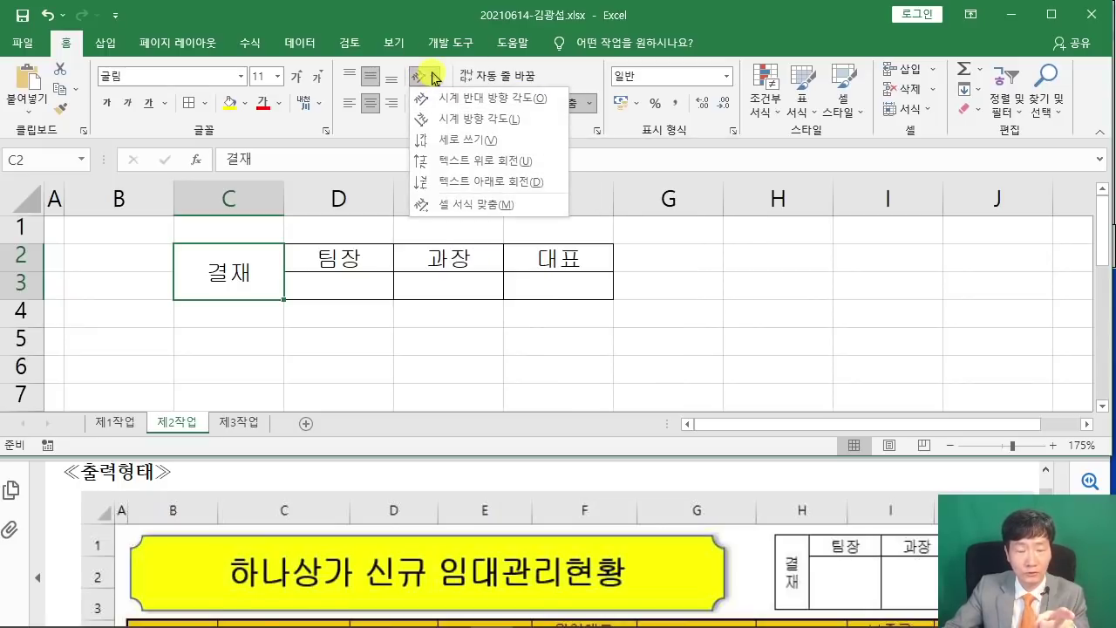
click(468, 147)
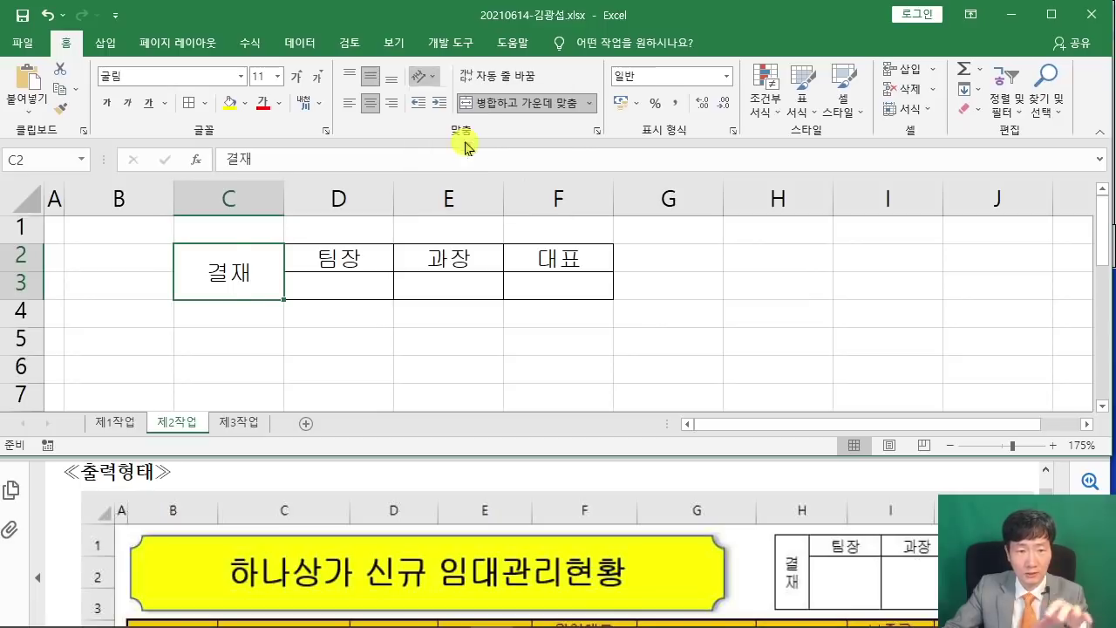
click(334, 340)
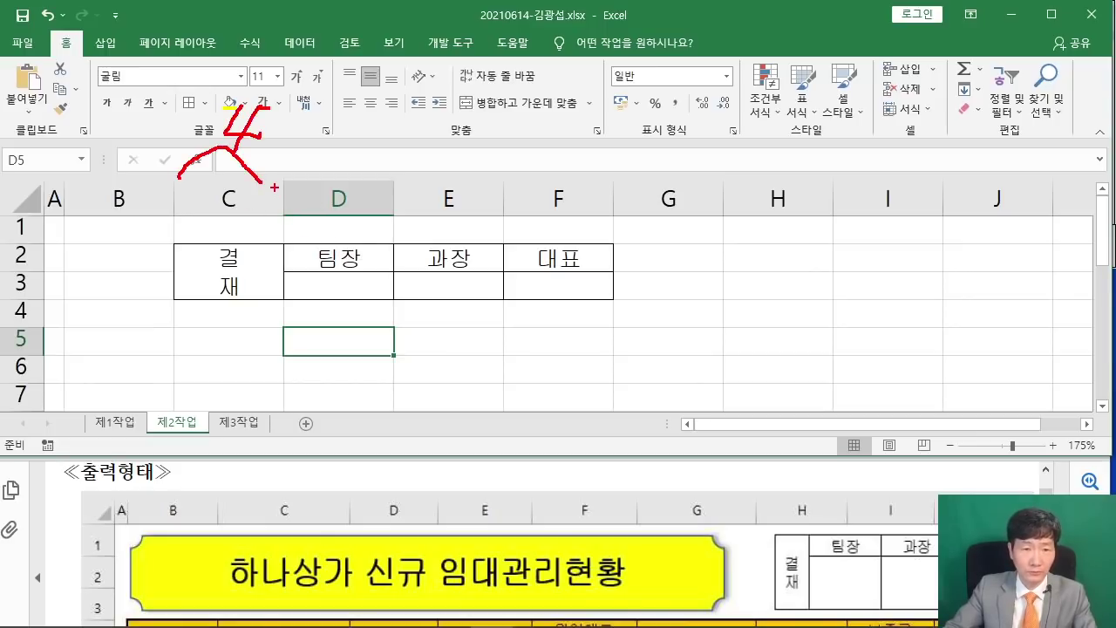
Sketch on-screen notes for the planned column widths and row height, then clear them.
mouse_move(274, 187)
mouse_down()
mouse_move(376, 180)
mouse_move(457, 150)
mouse_up()
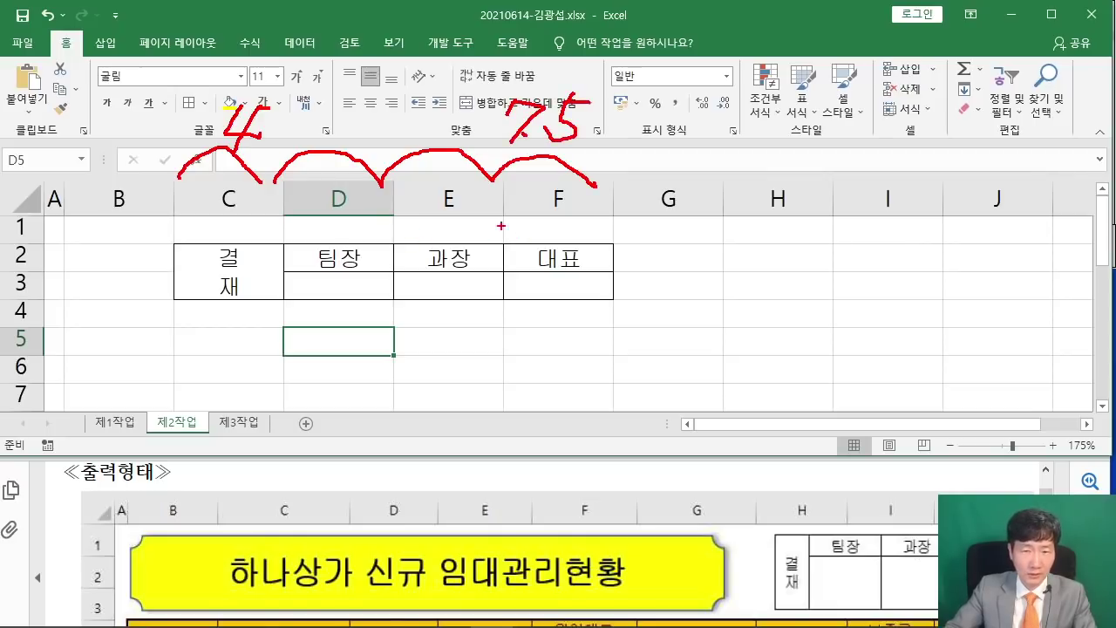
drag(73, 233, 83, 263)
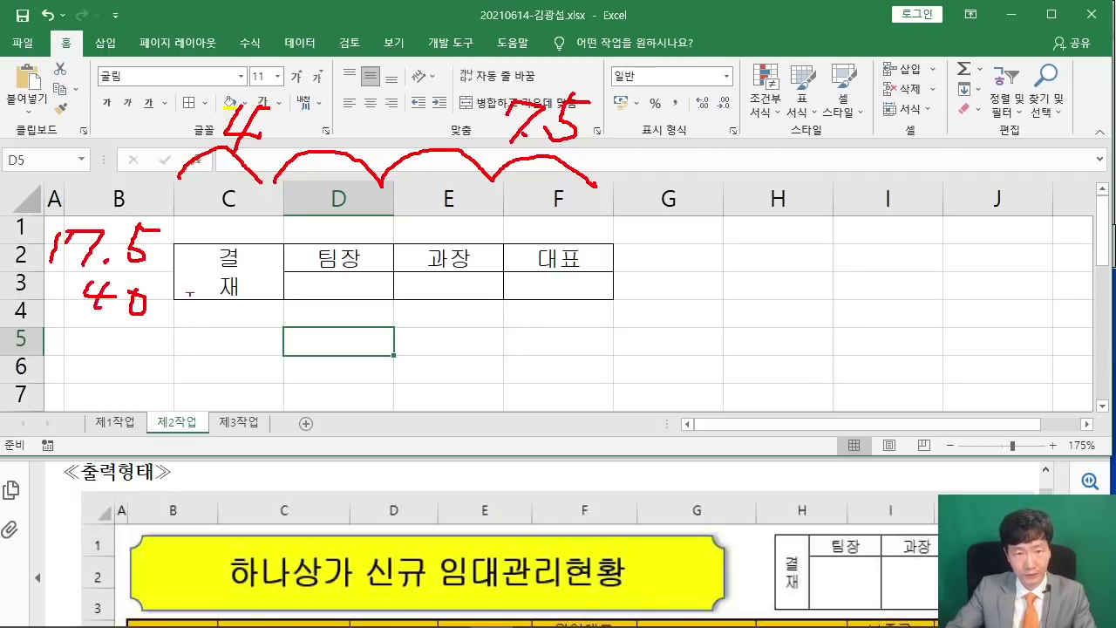
key(Escape)
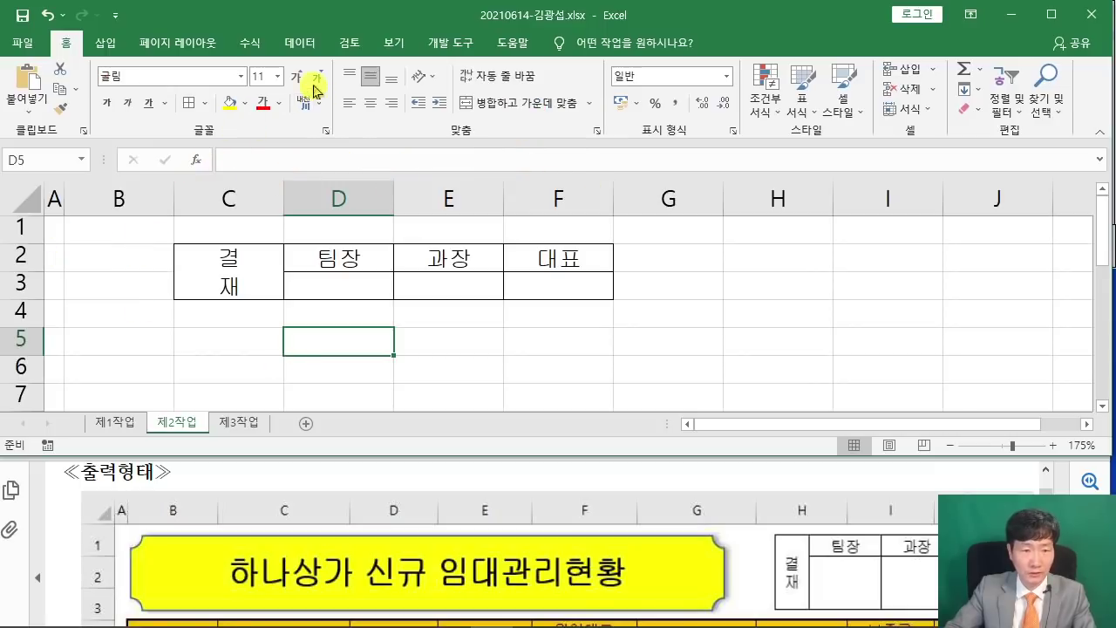
Set column C to width 4 and columns D–F to width 7.5.
click(228, 199)
right_click(229, 200)
click(299, 408)
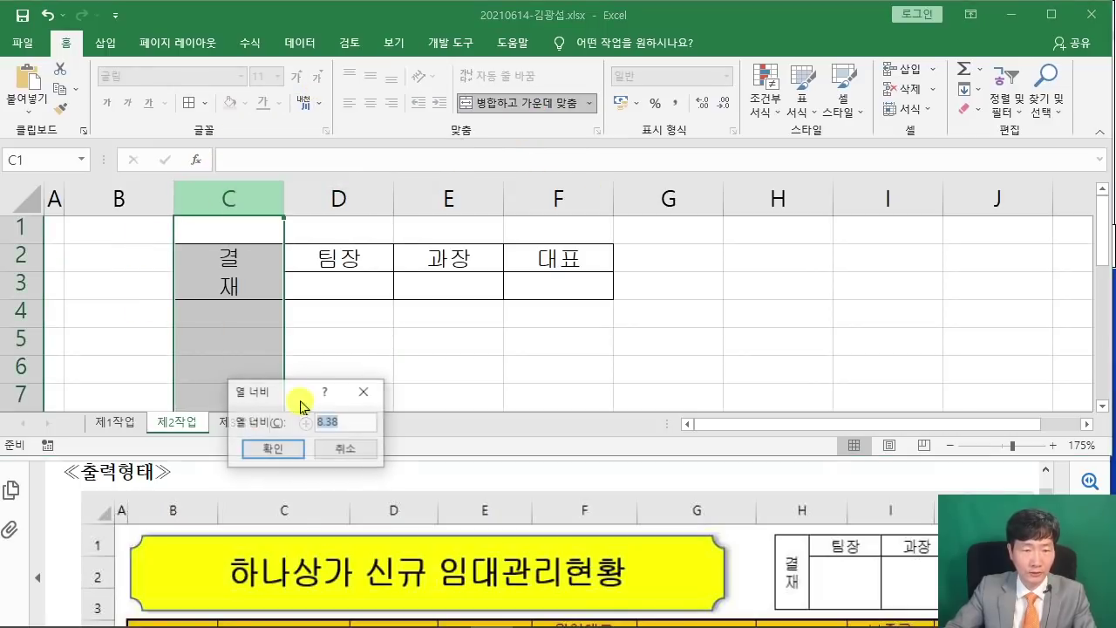
text(4)
key(Return)
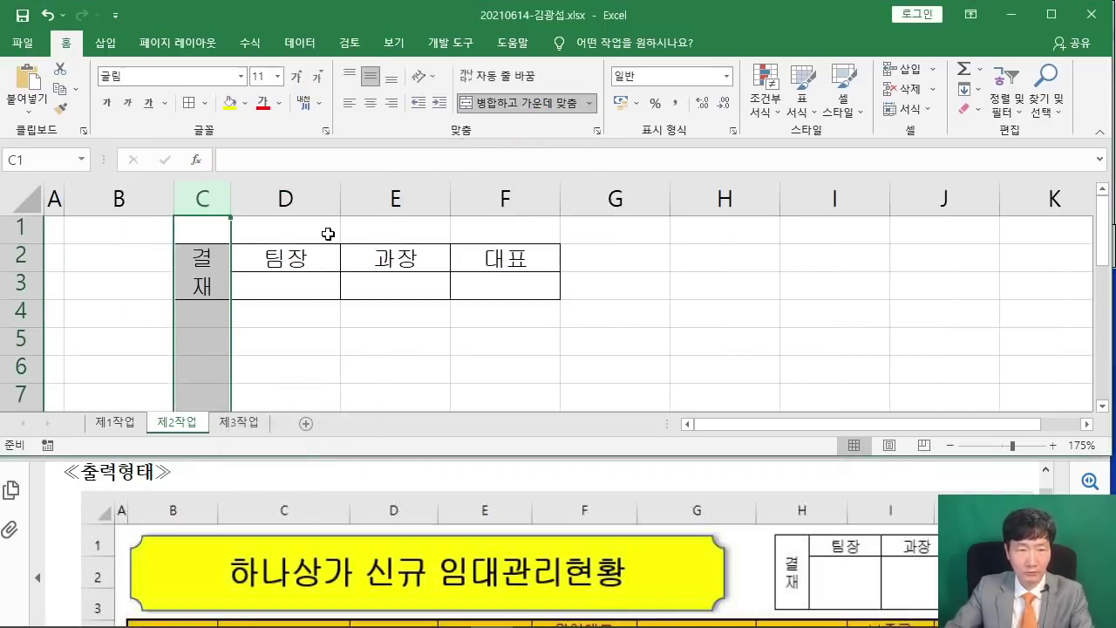
drag(287, 198, 474, 196)
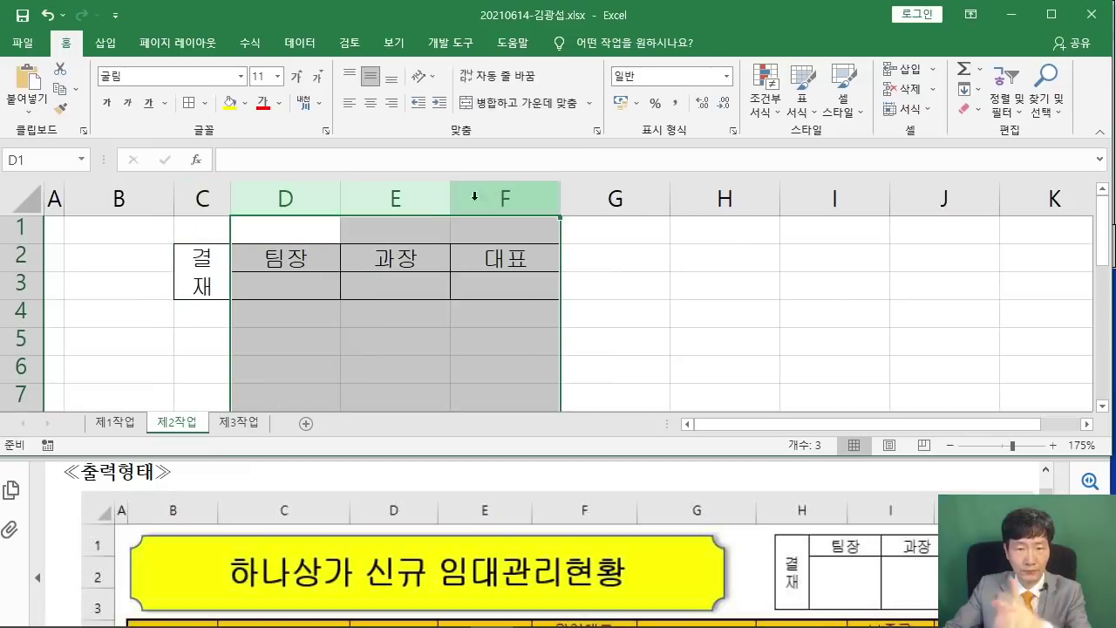
right_click(400, 193)
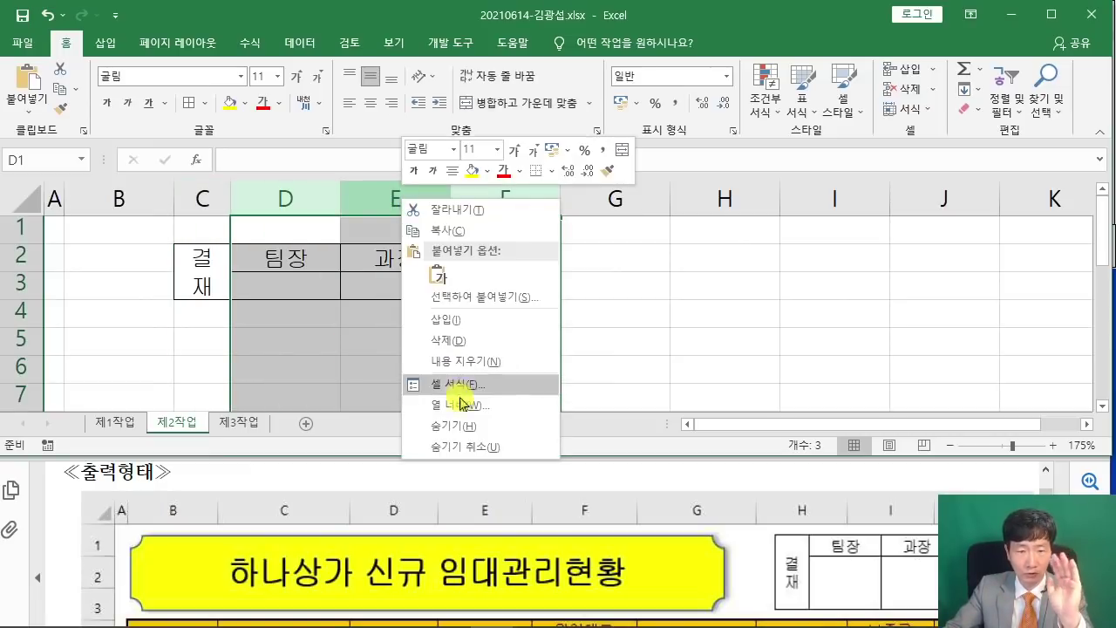
click(406, 388)
text(7)
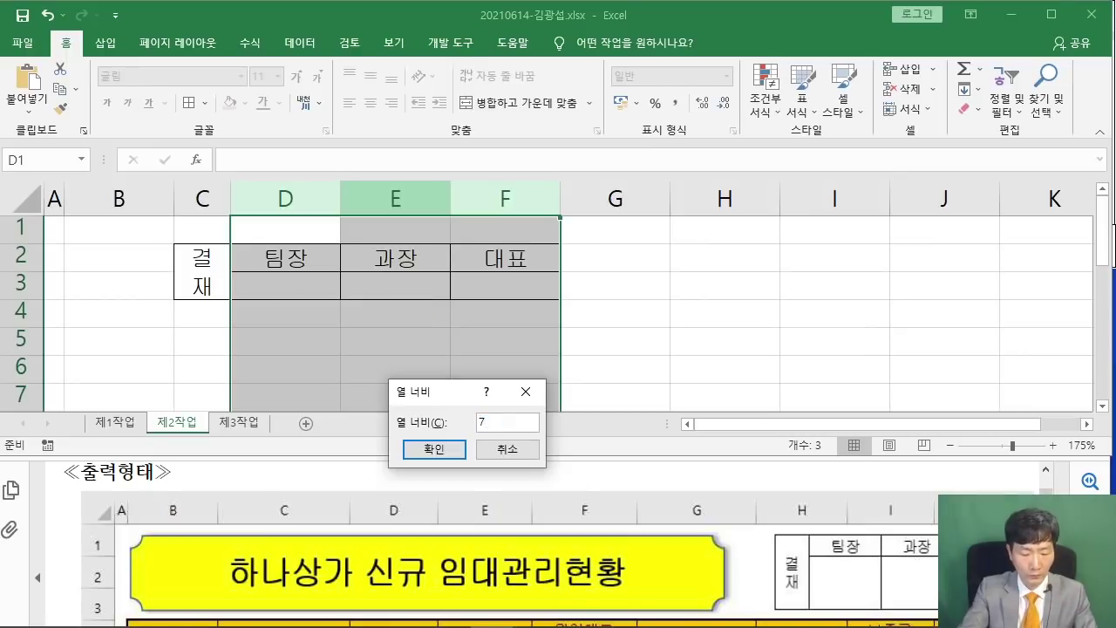
text(.5)
key(Return)
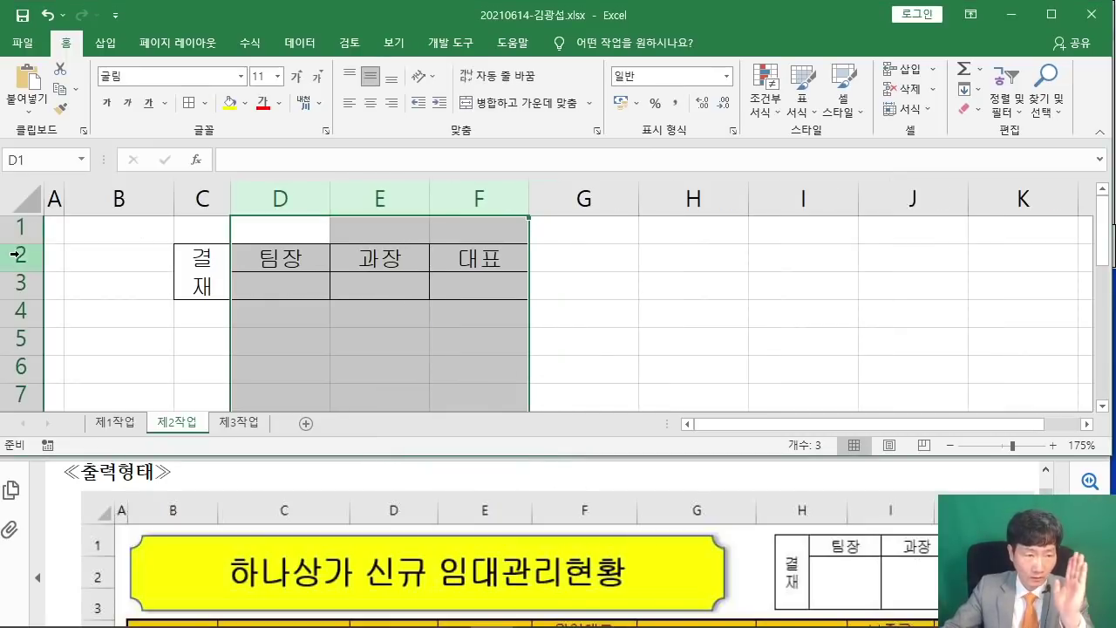
Set row 2 to height 17.5 and row 3 to height 40.
right_click(19, 259)
click(120, 463)
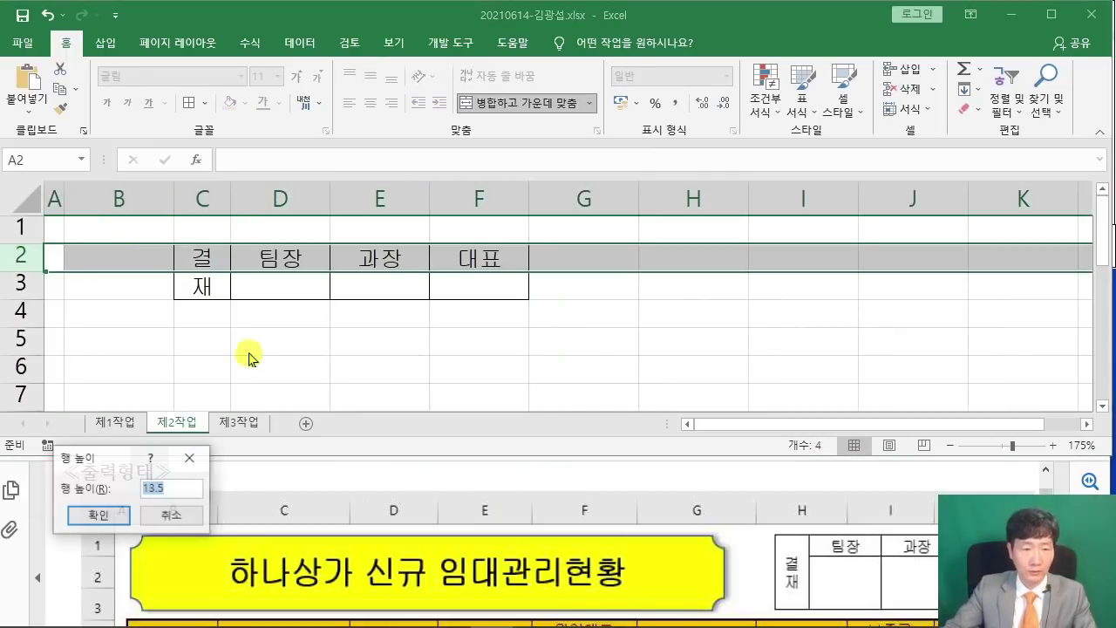
text(1)
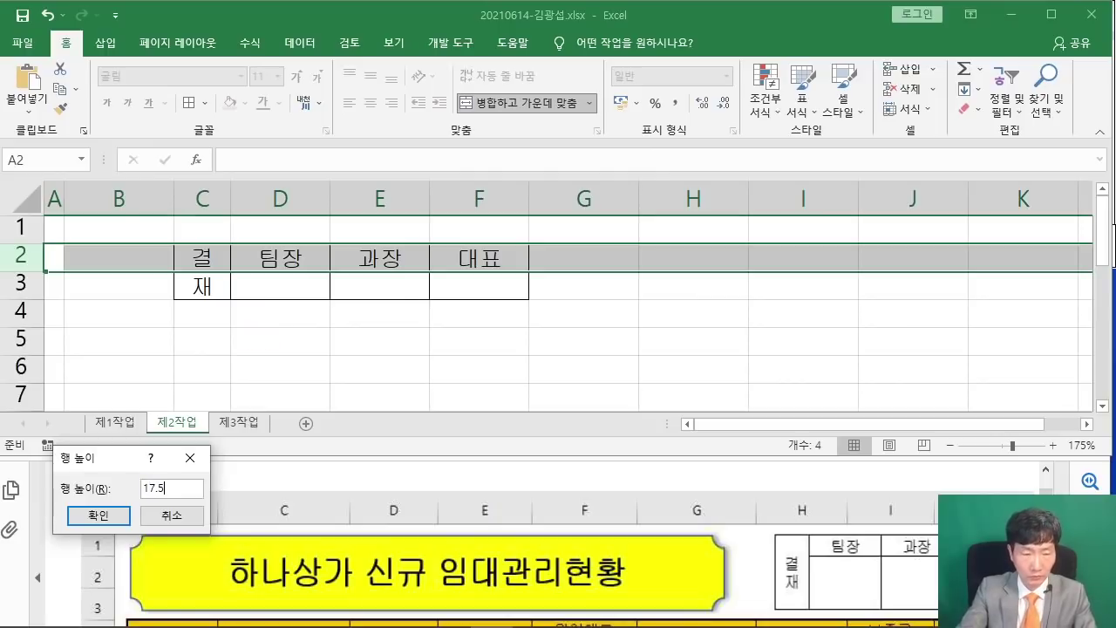
text(7.5)
key(Return)
right_click(24, 293)
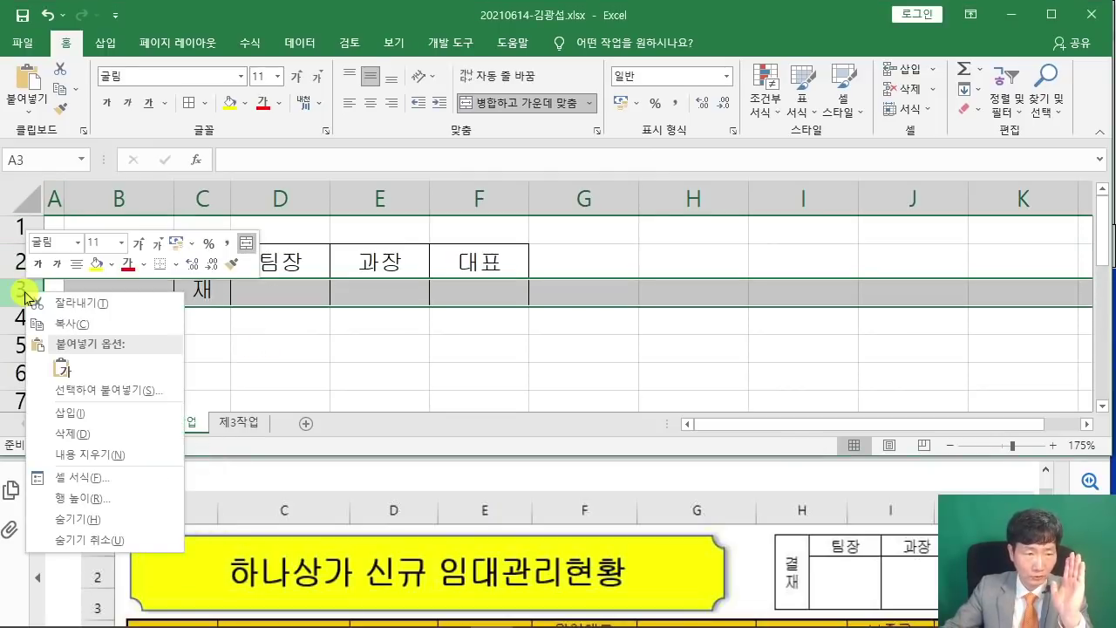
click(87, 497)
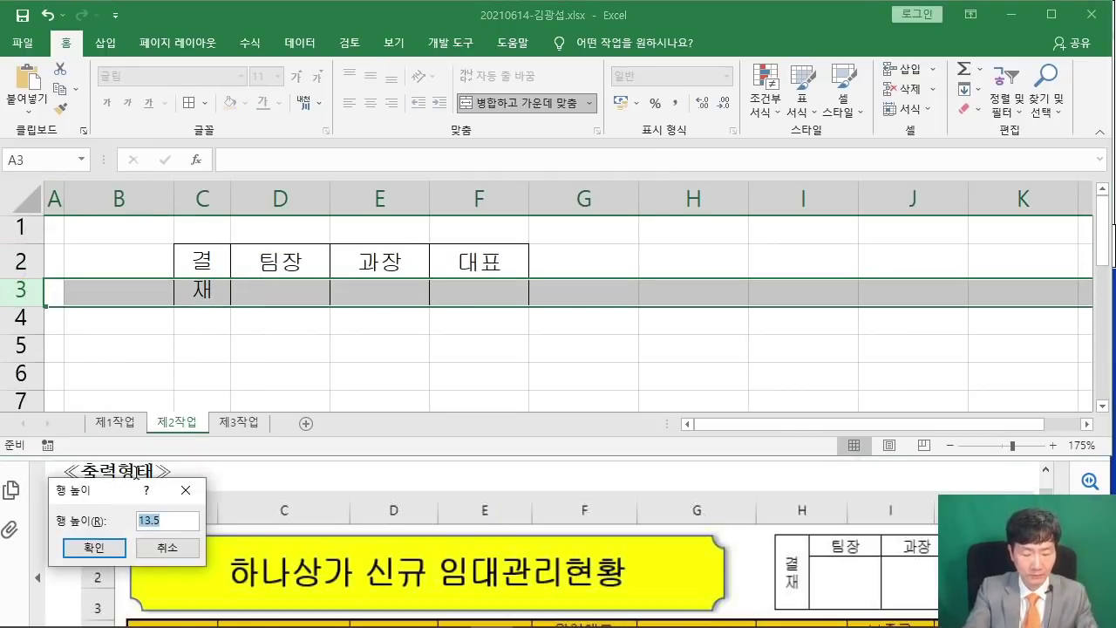
text(40)
key(Return)
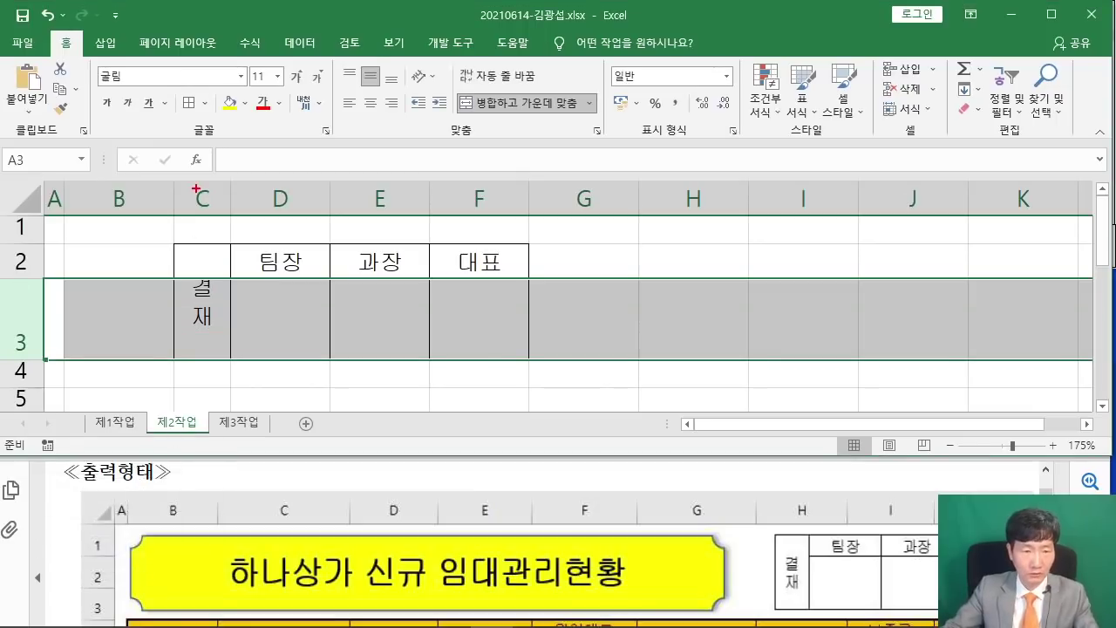
Mark up the new column widths and row heights on screen, then clear the annotations.
drag(182, 174, 237, 166)
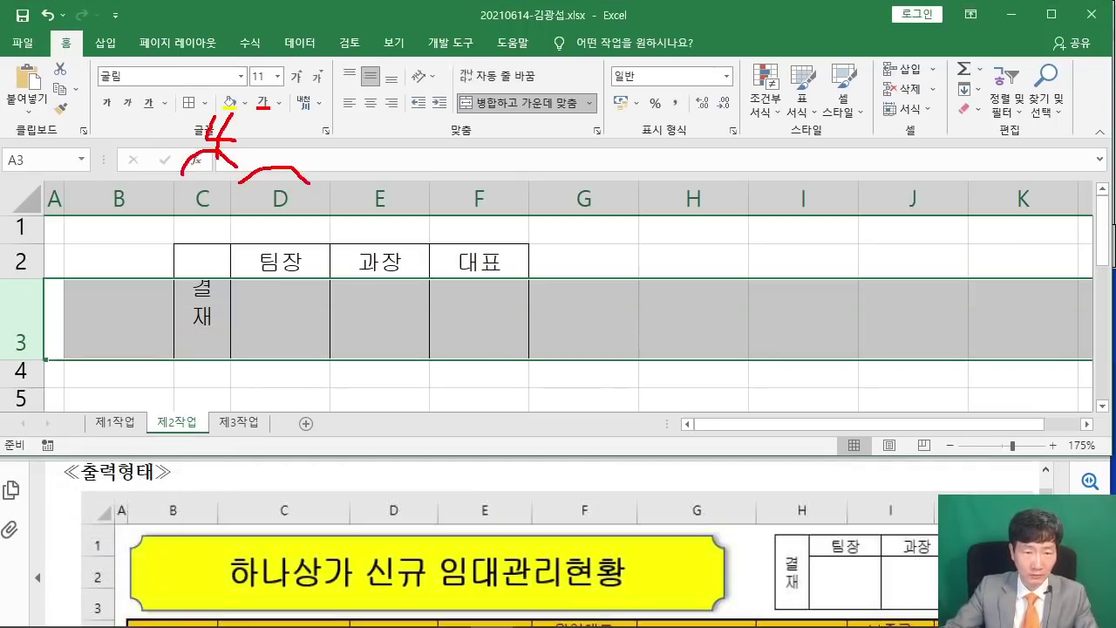
drag(309, 182, 482, 161)
drag(514, 116, 514, 150)
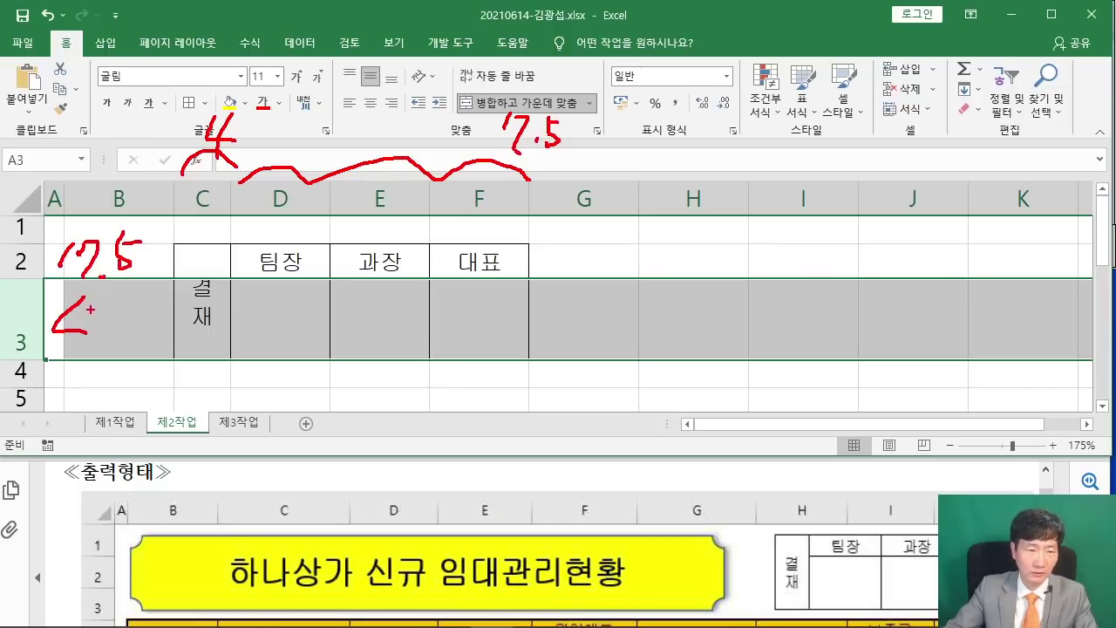
drag(113, 354, 122, 327)
mouse_move(180, 245)
mouse_down()
mouse_move(154, 282)
mouse_move(185, 361)
mouse_up()
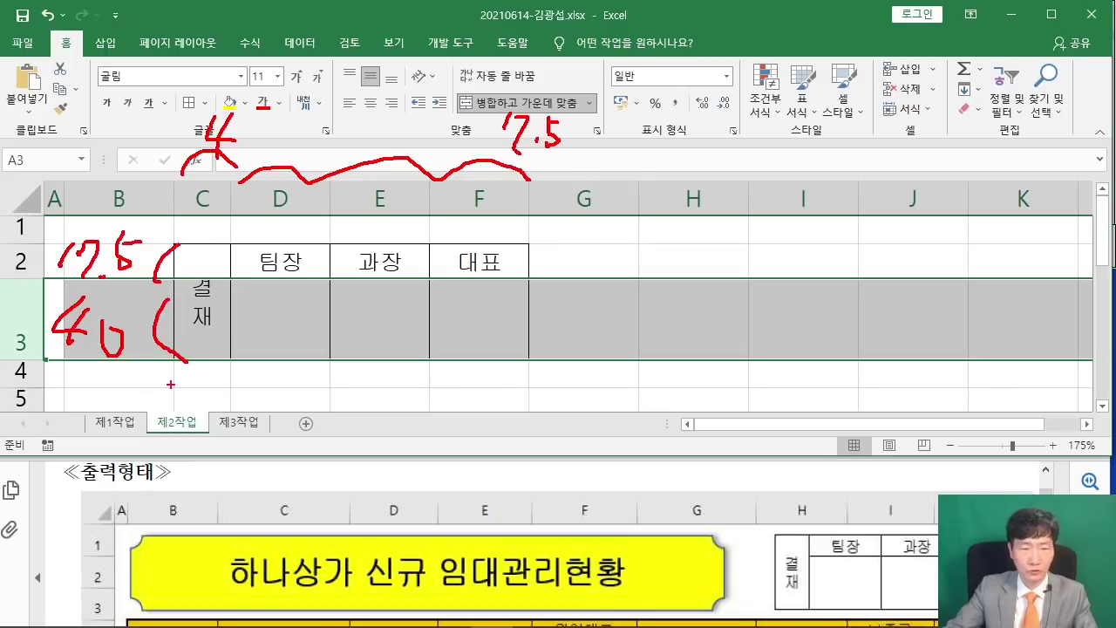
key(Escape)
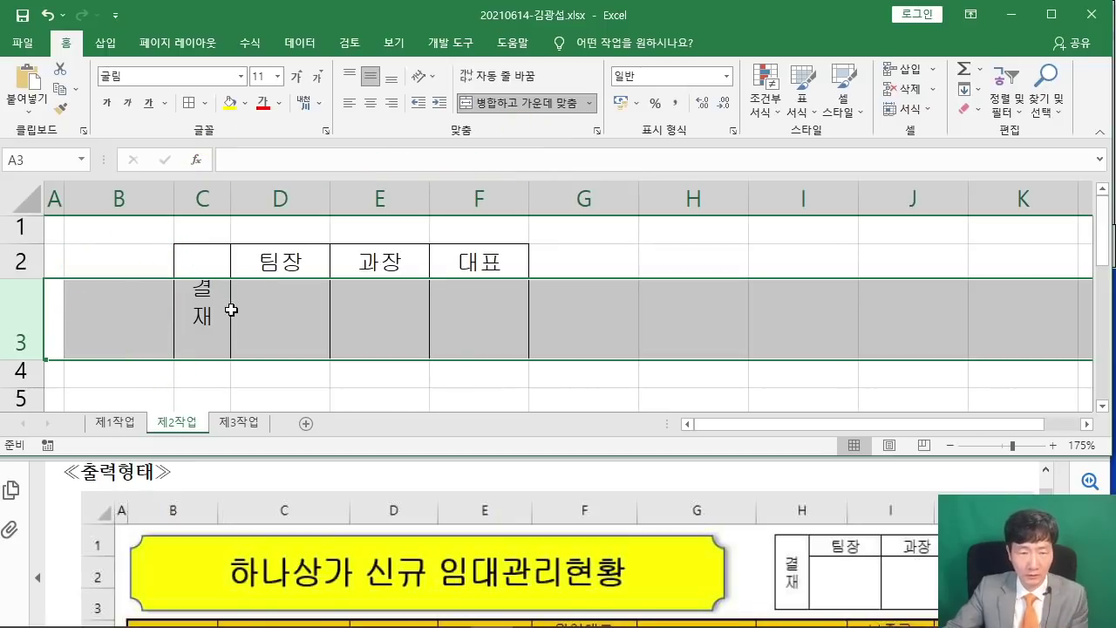
Copy the approval table C2:F3 on 제2작업 as a picture.
mouse_move(231, 308)
mouse_down()
mouse_move(201, 290)
mouse_move(504, 281)
mouse_up()
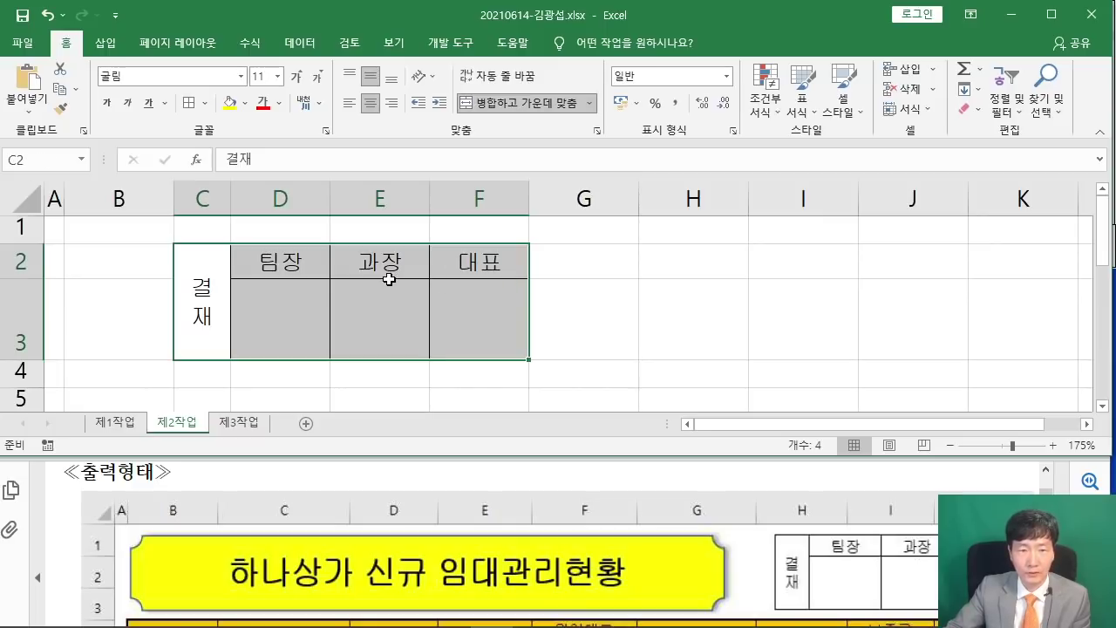
click(76, 89)
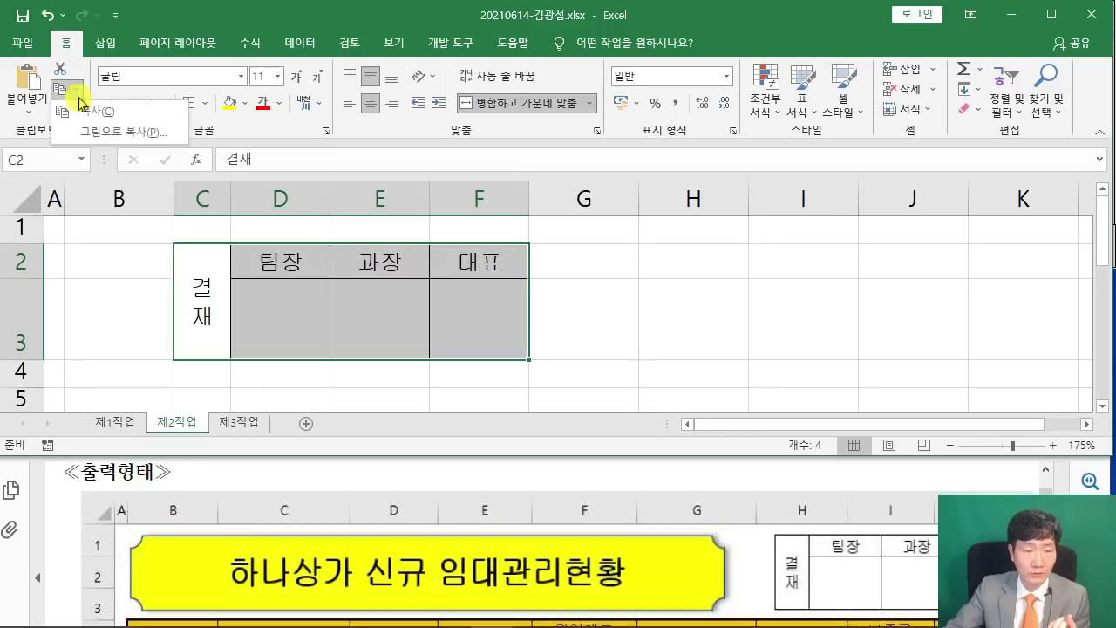
click(111, 133)
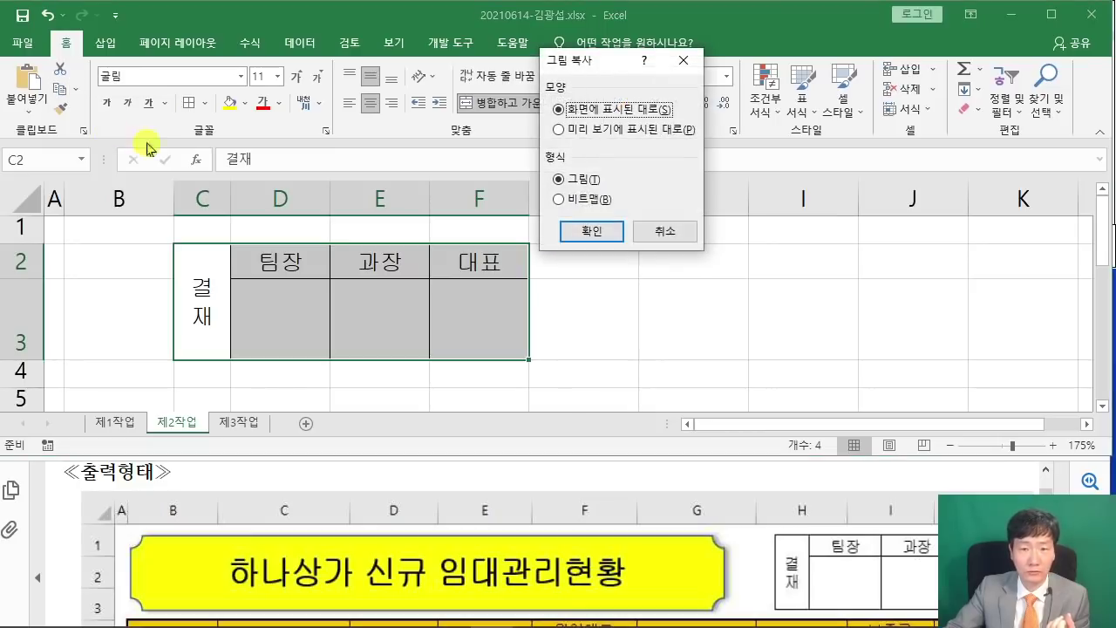
click(613, 231)
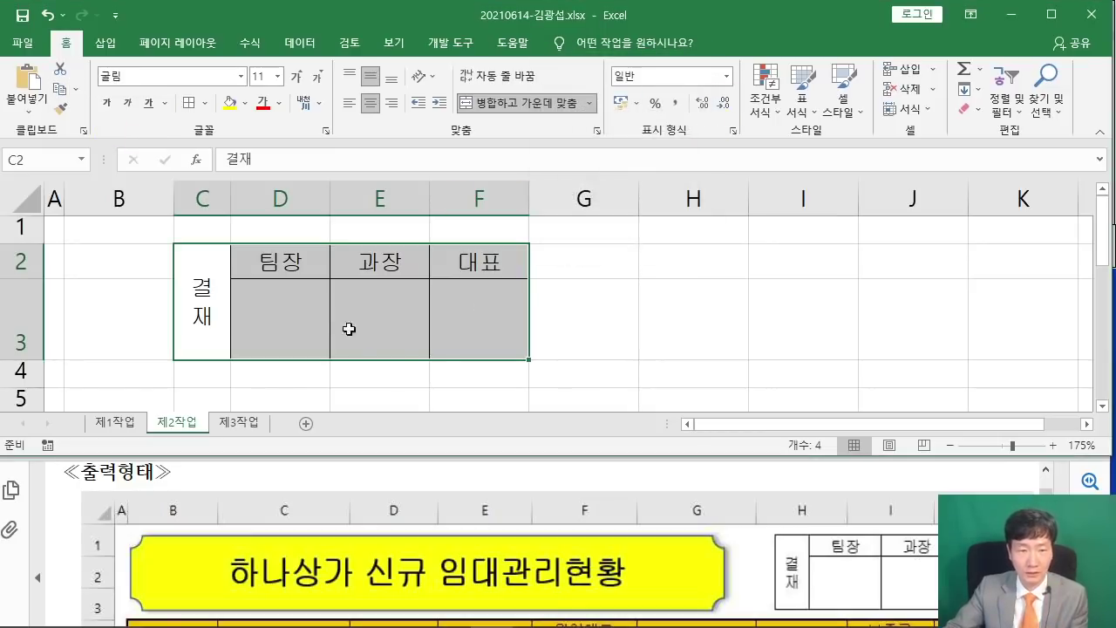
Paste the 결재 picture at H1 on 제1작업 and align it over H1:J3 beside the title.
click(126, 424)
scroll(832, 240, up, 1)
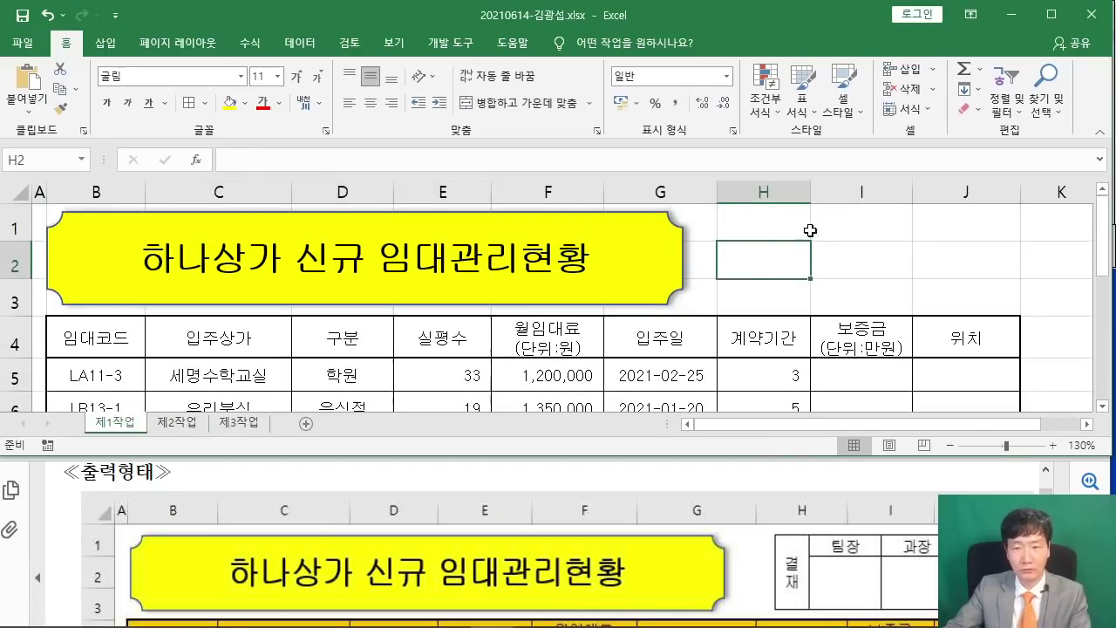
click(753, 214)
right_click(753, 214)
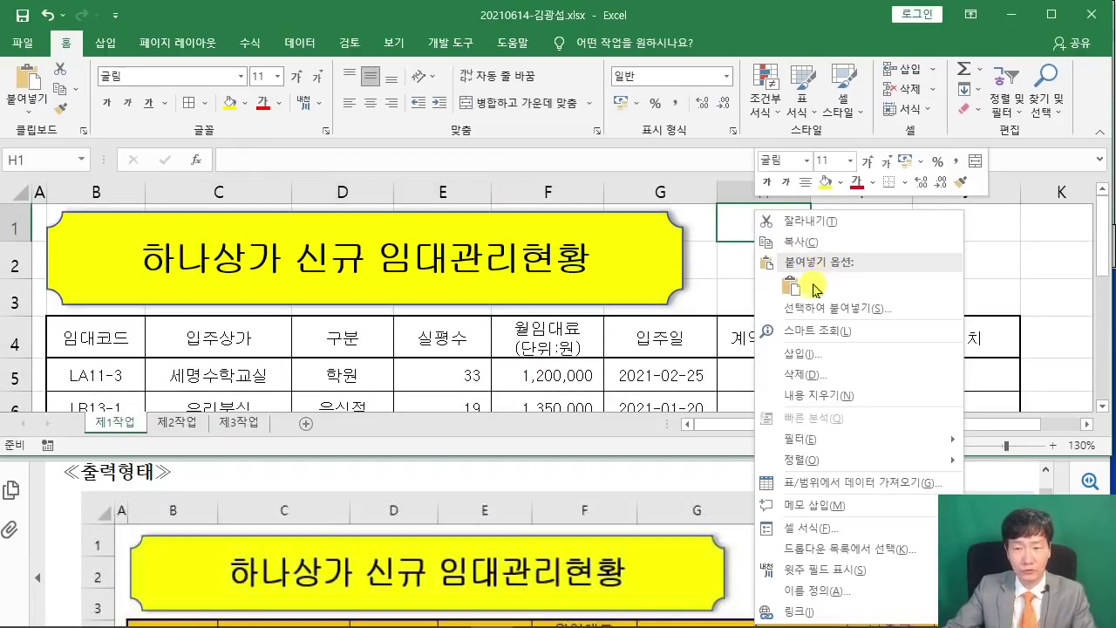
click(801, 288)
drag(800, 266, 842, 264)
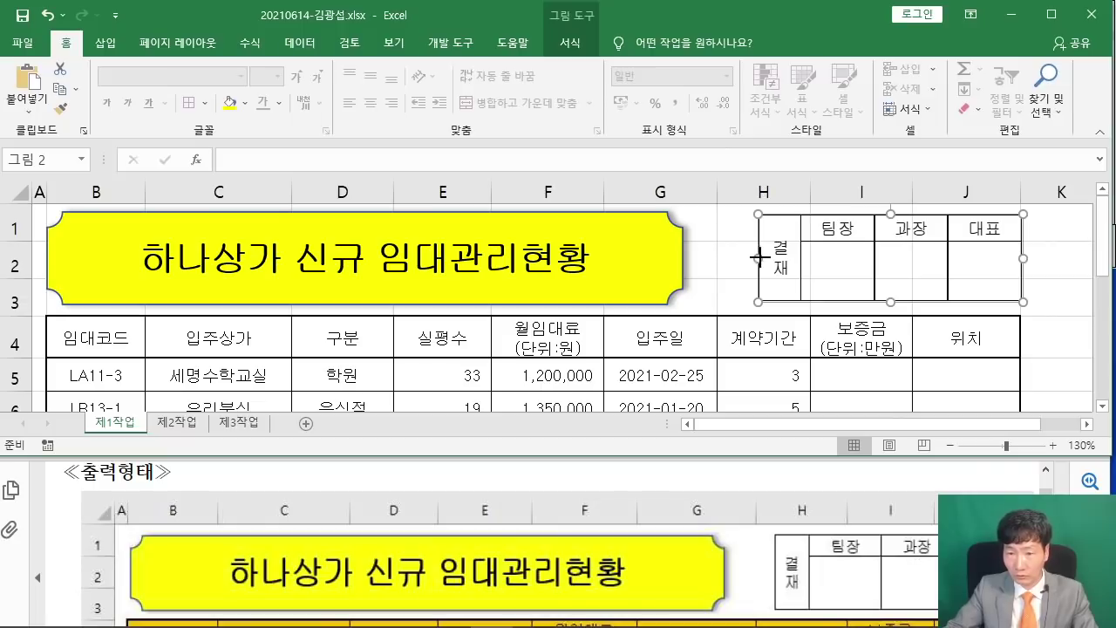
drag(759, 257, 745, 257)
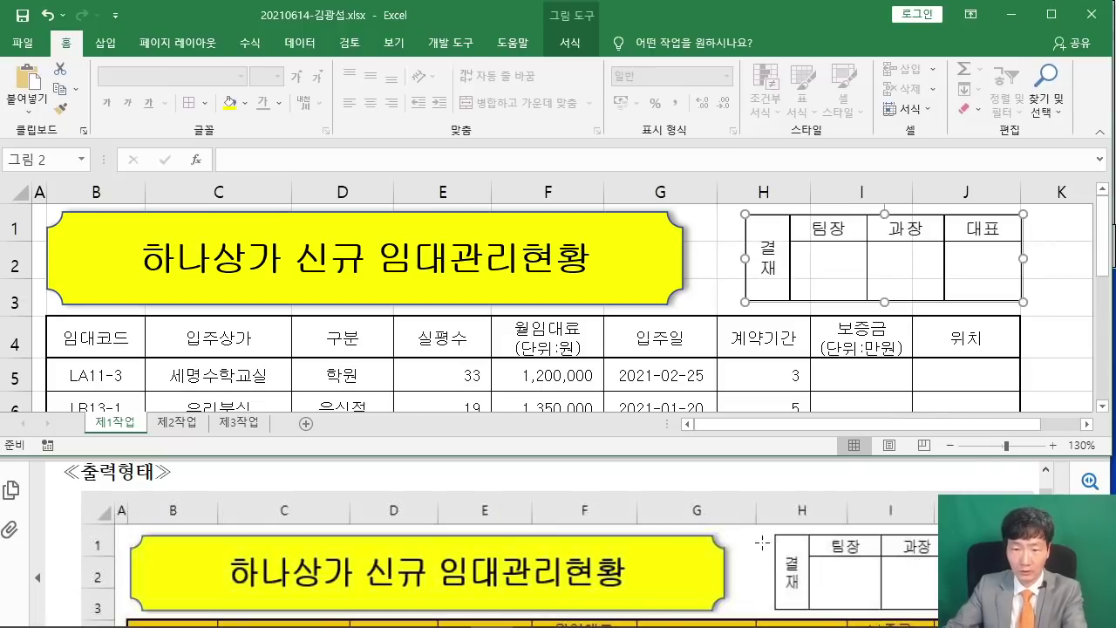
drag(747, 258, 742, 258)
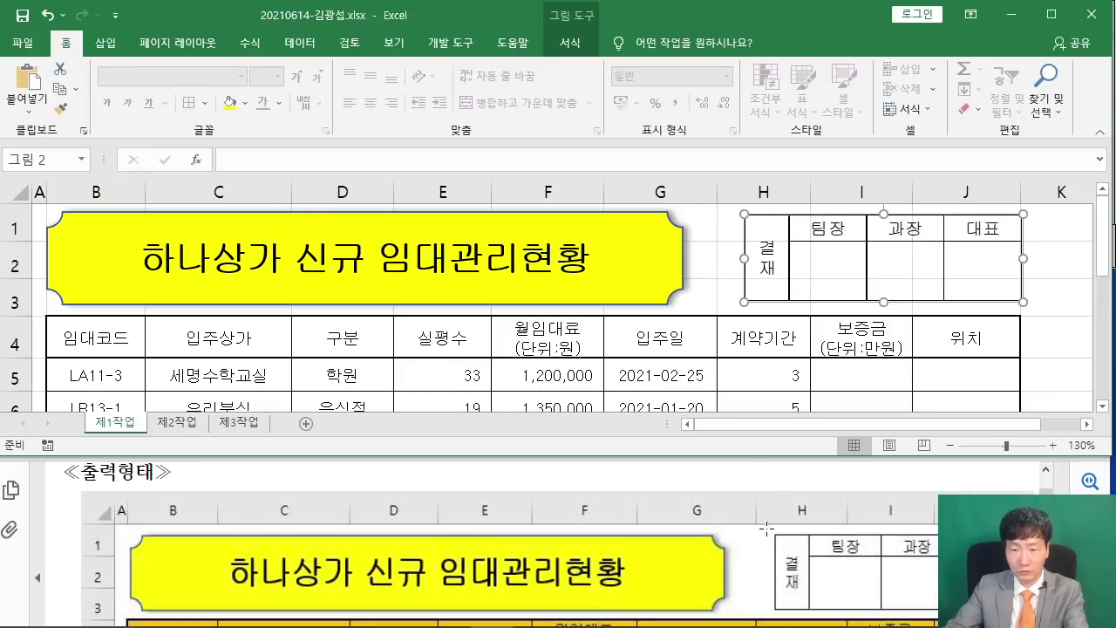
On 제2작업, delete columns C–F and rows 2–3 that held the approval table.
click(176, 422)
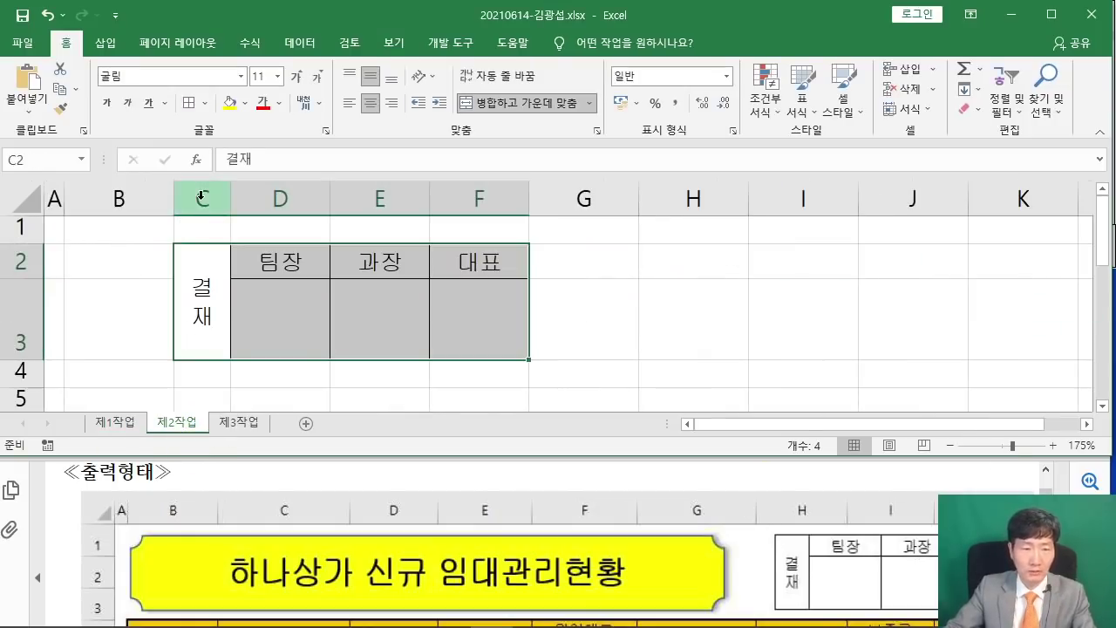
drag(201, 200, 481, 194)
right_click(484, 194)
click(518, 329)
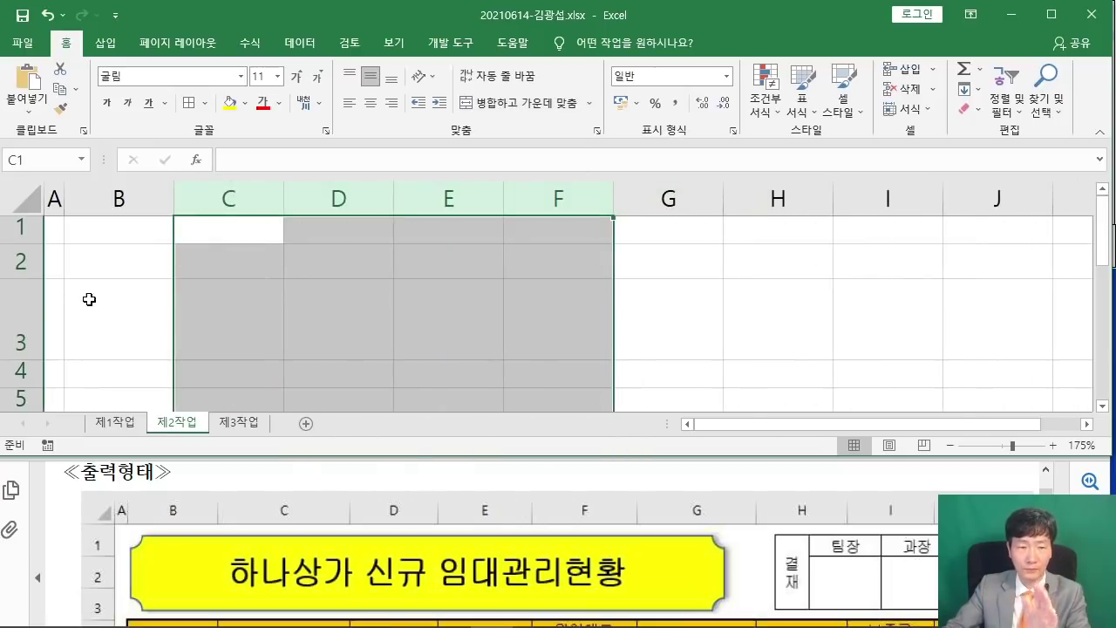
drag(12, 253, 6, 318)
right_click(6, 318)
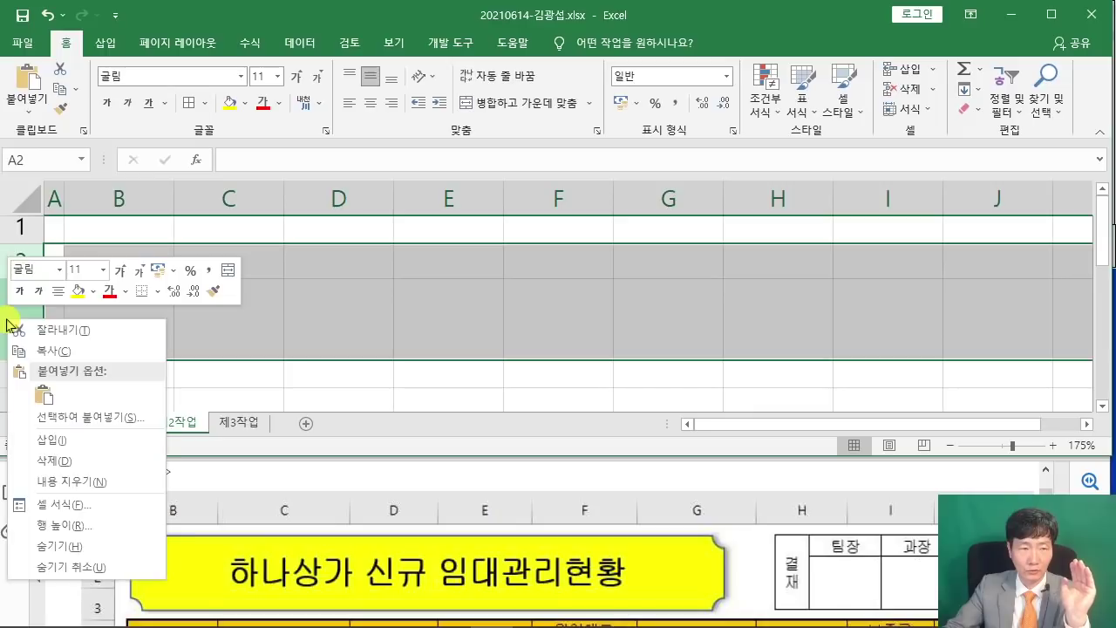
click(79, 458)
click(219, 358)
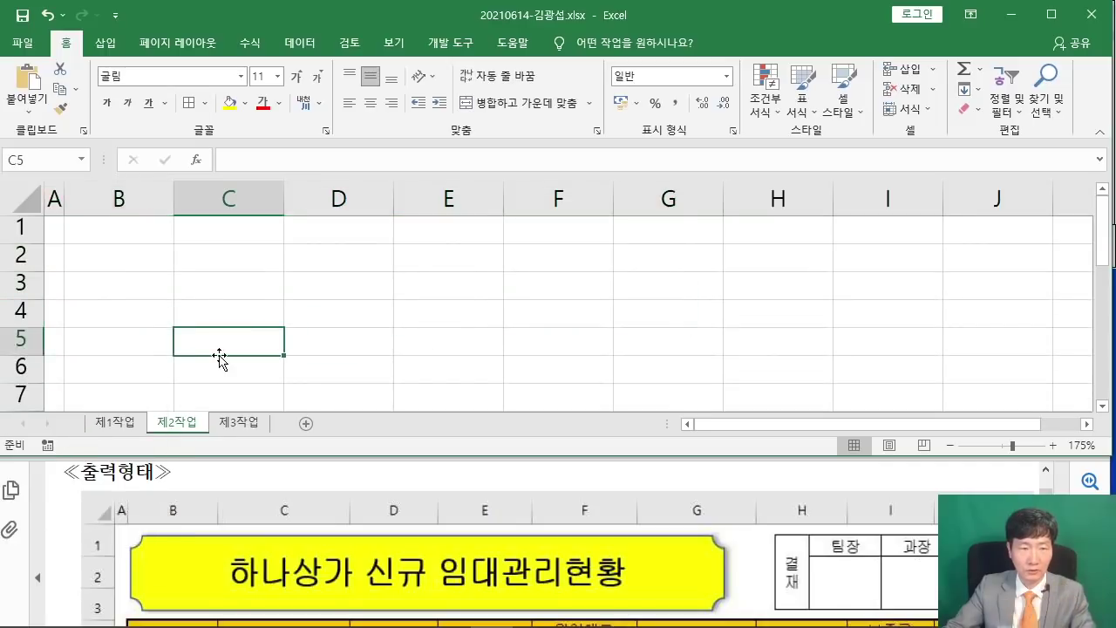
Return to 제1작업 and check the pasted 결재 picture, ending on cell K4.
click(105, 422)
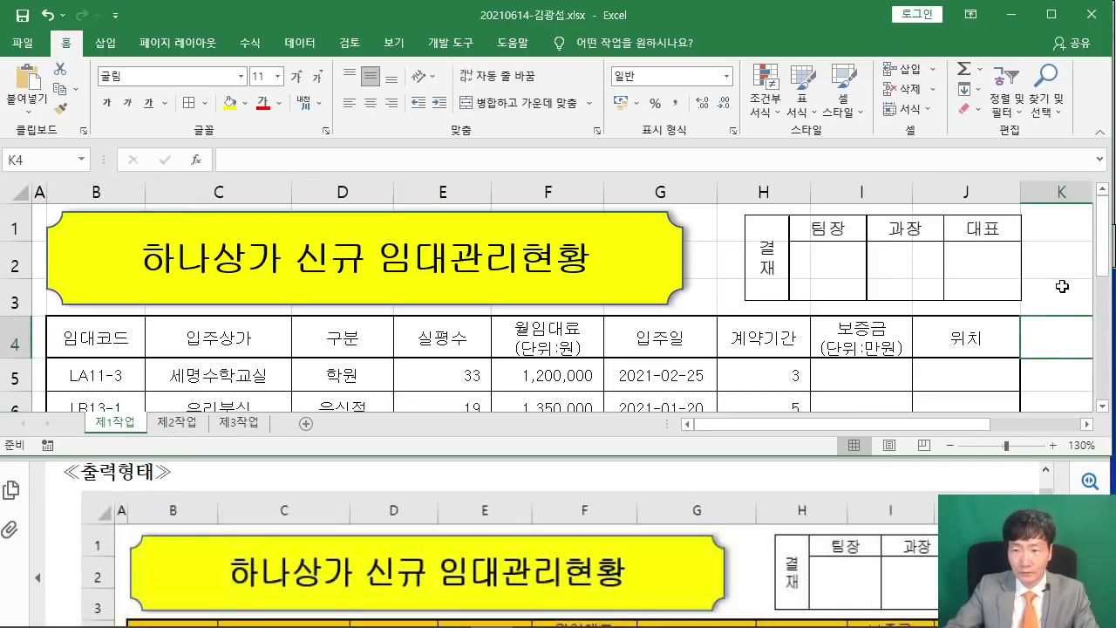
click(841, 261)
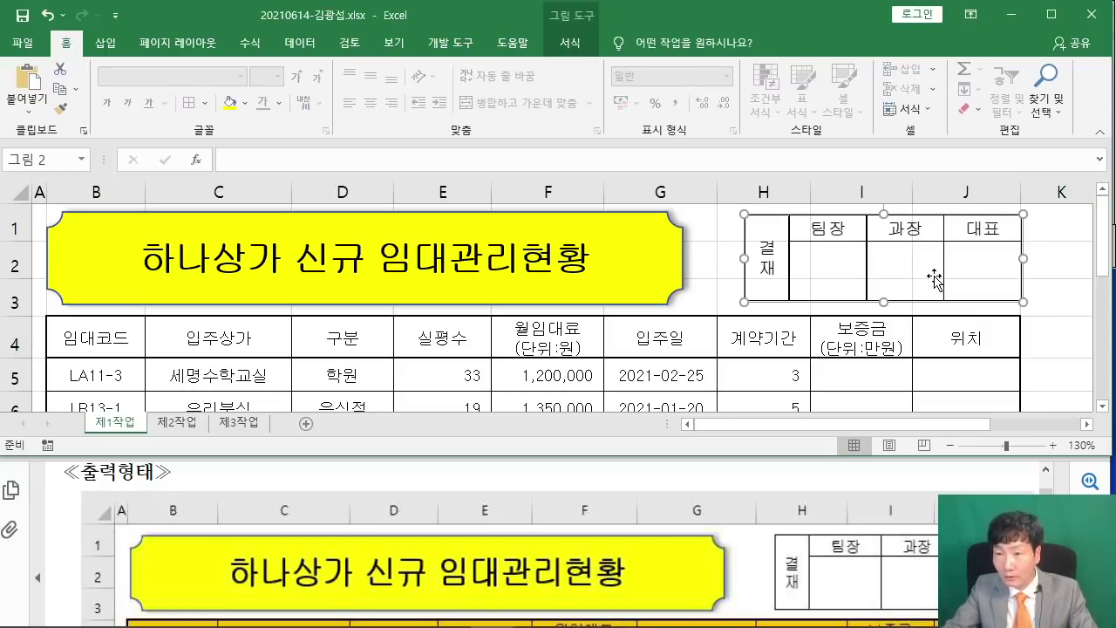
drag(1051, 277, 1052, 296)
click(1018, 342)
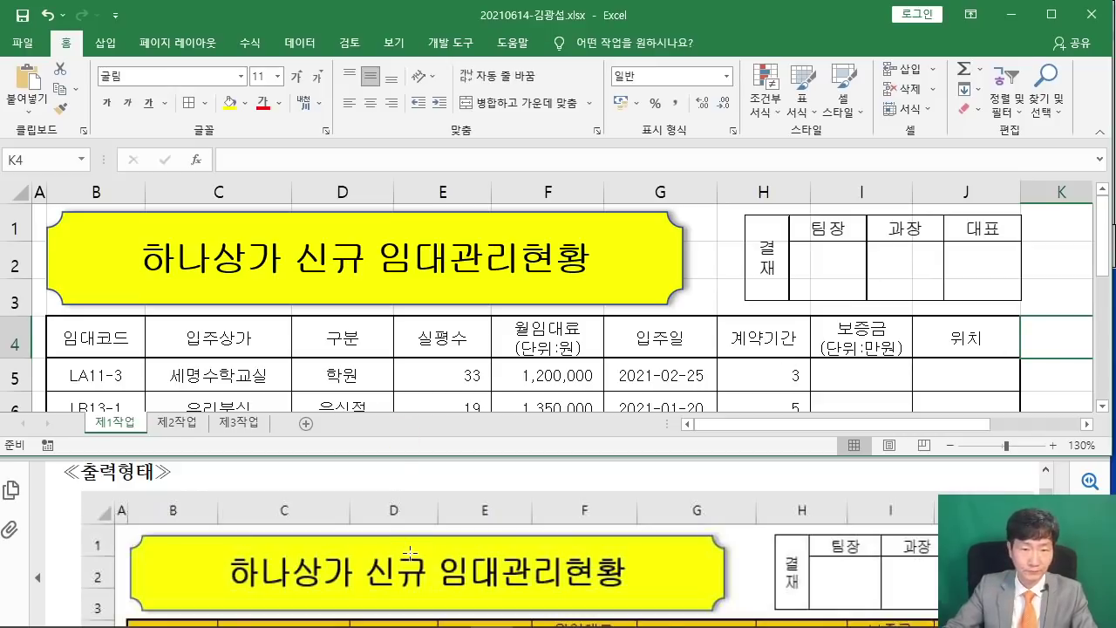
Fill the header row B4:J4 plus cells G14 and I14 with standard orange.
scroll(410, 553, down, 5)
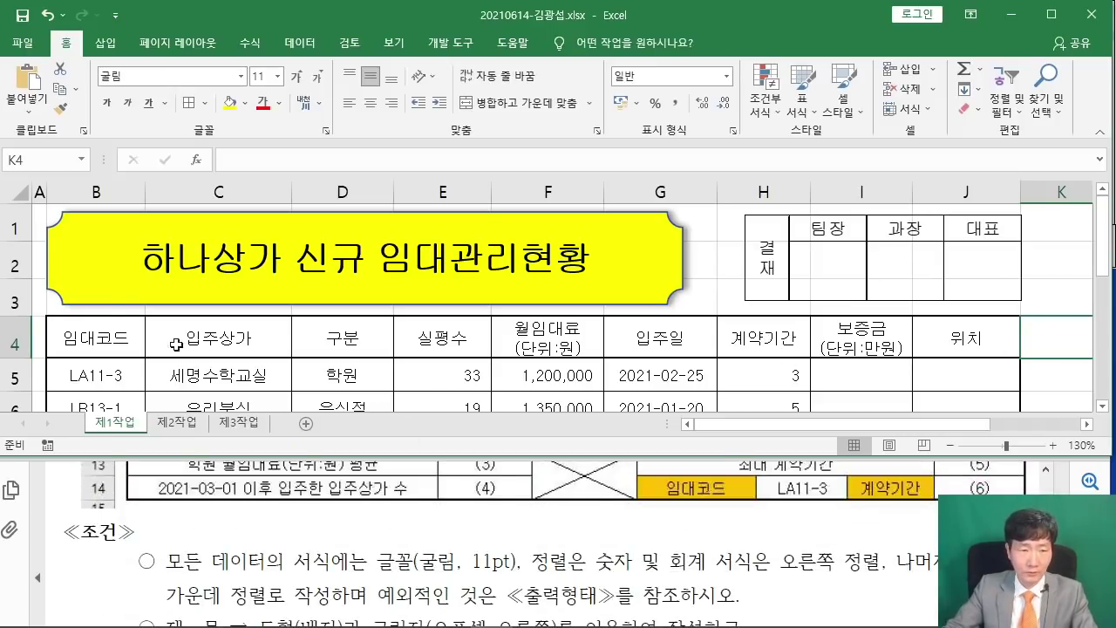
drag(61, 335, 967, 340)
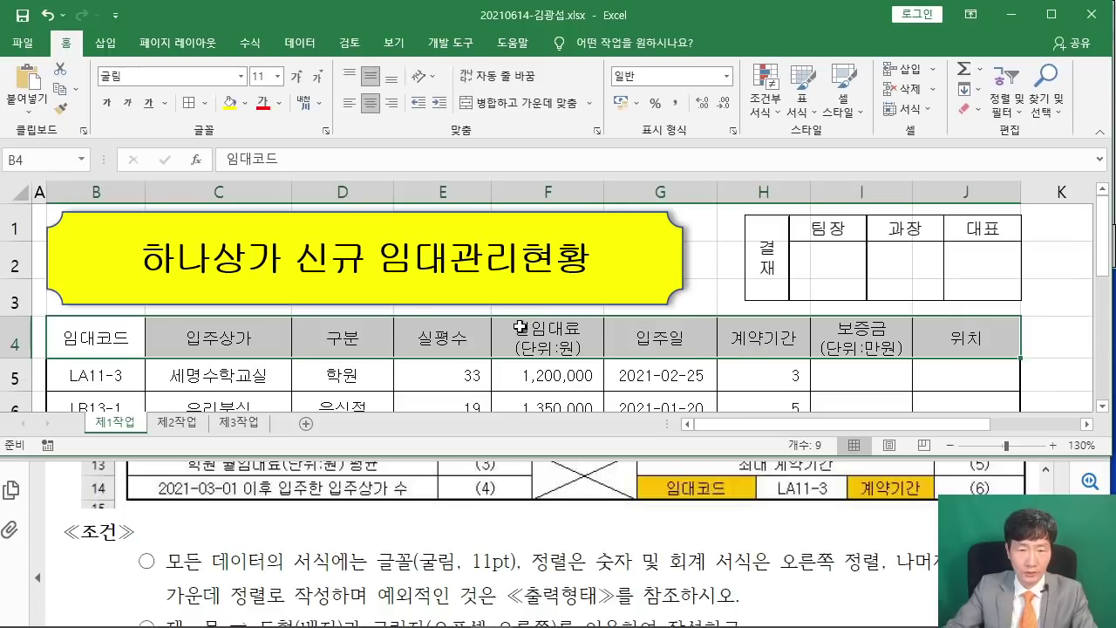
scroll(521, 327, down, 3)
ctrl+click(680, 254)
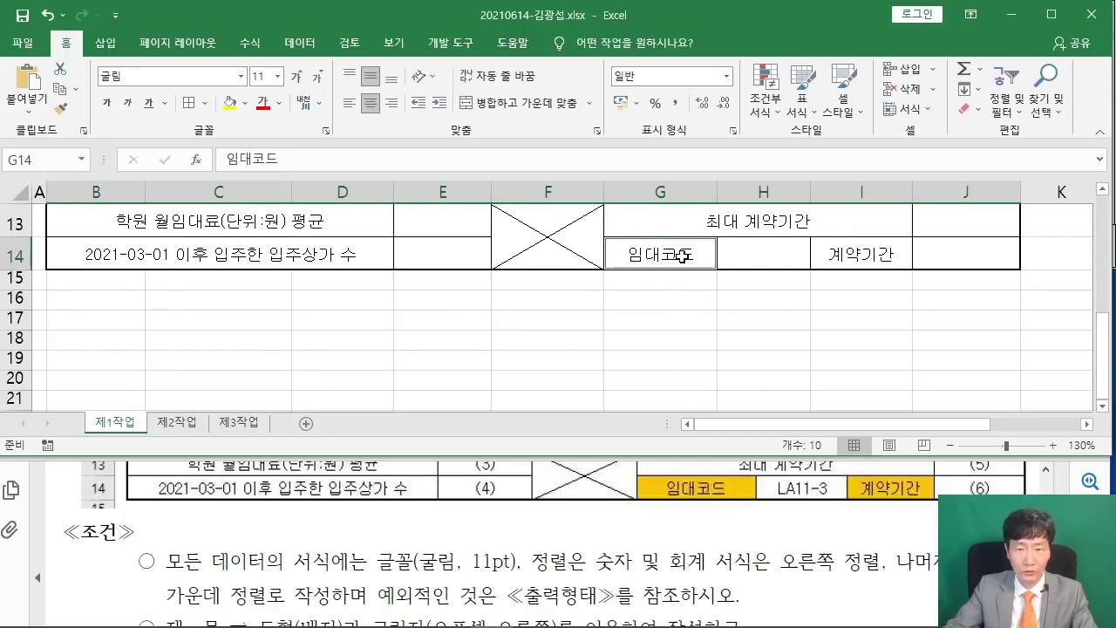
ctrl+click(840, 252)
scroll(593, 502, down, 5)
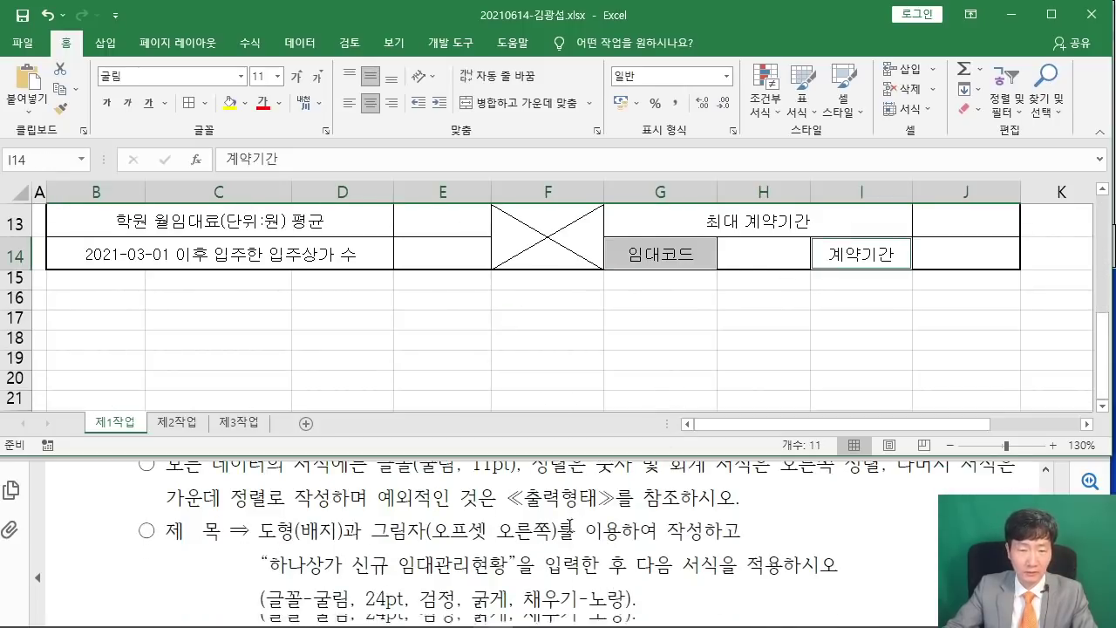
scroll(193, 538, down, 1)
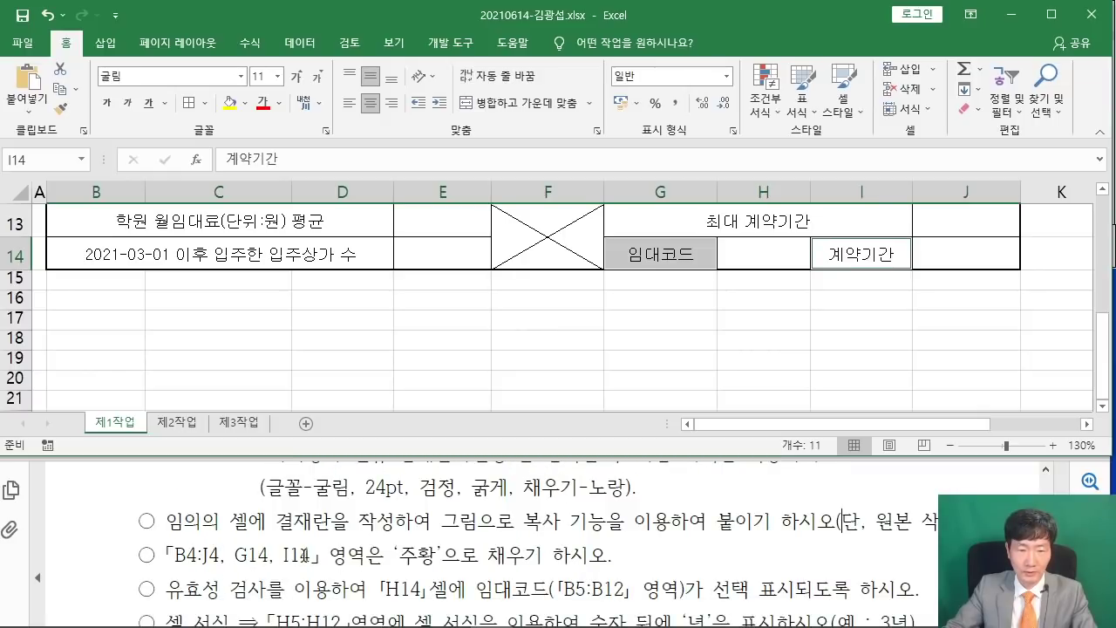
scroll(774, 291, up, 2)
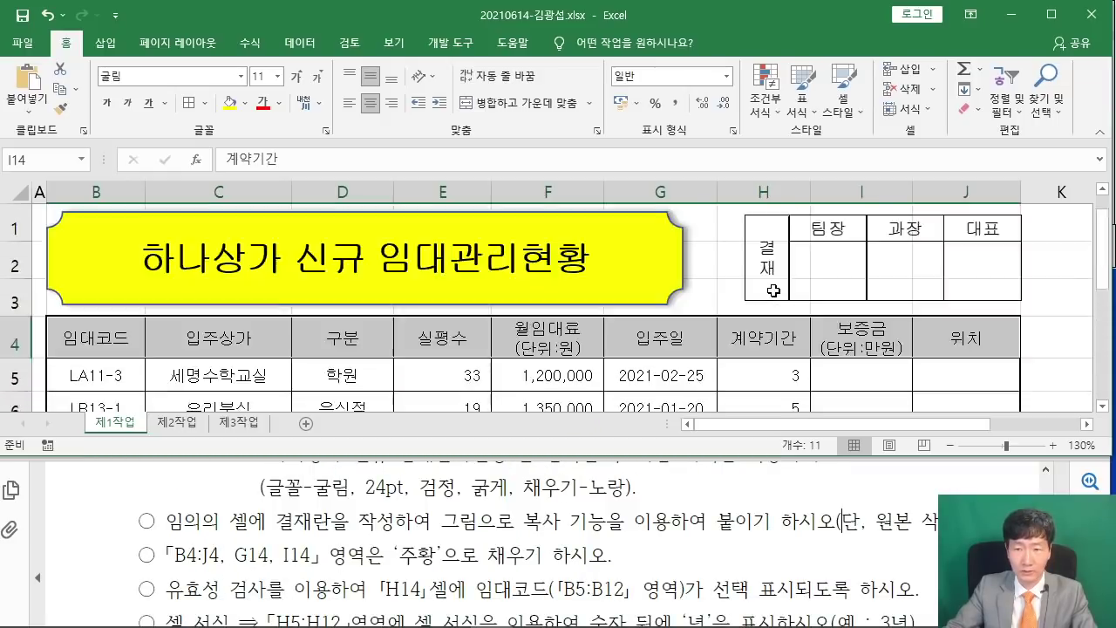
click(245, 106)
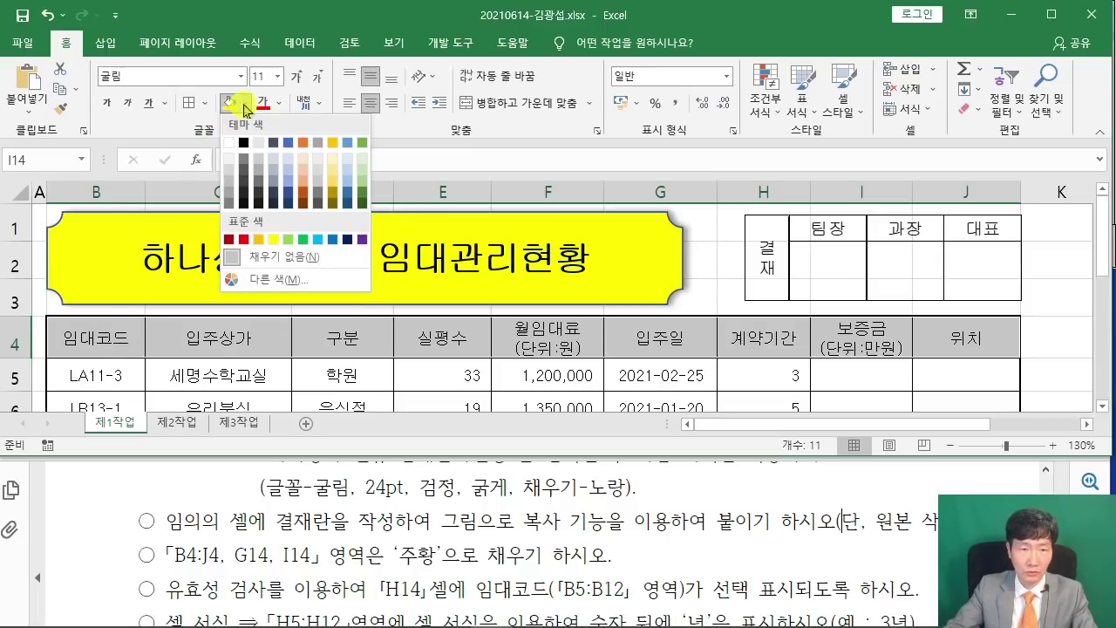
click(258, 239)
Deselect the orange cells and select H14 for the rental code dropdown.
scroll(680, 348, down, 3)
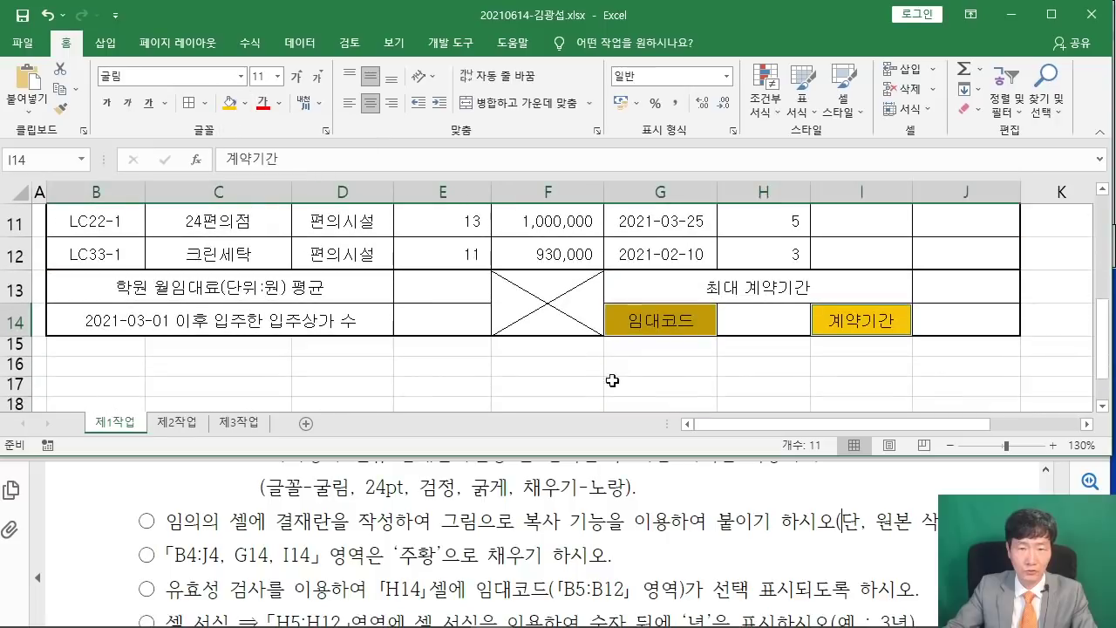
click(682, 360)
scroll(680, 353, up, 3)
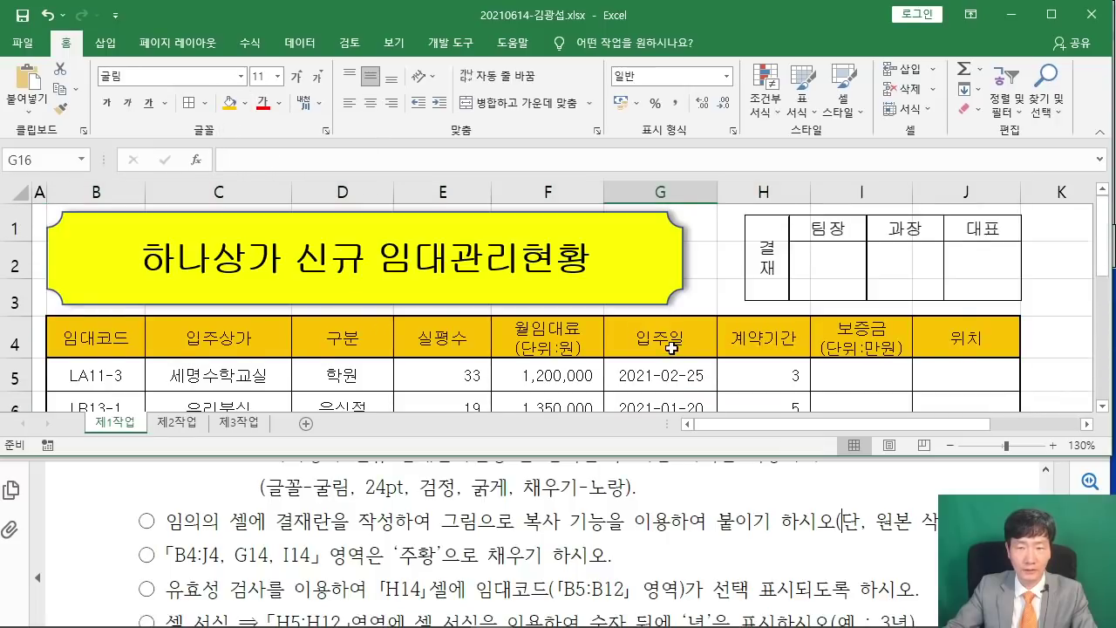
scroll(671, 347, down, 3)
click(591, 398)
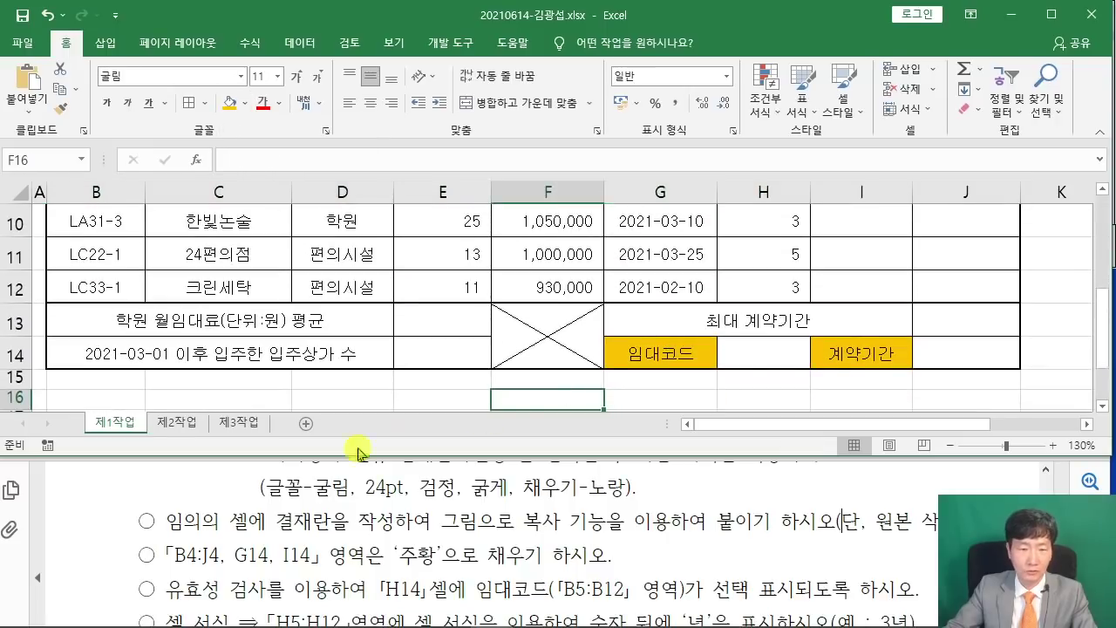
scroll(469, 562, down, 1)
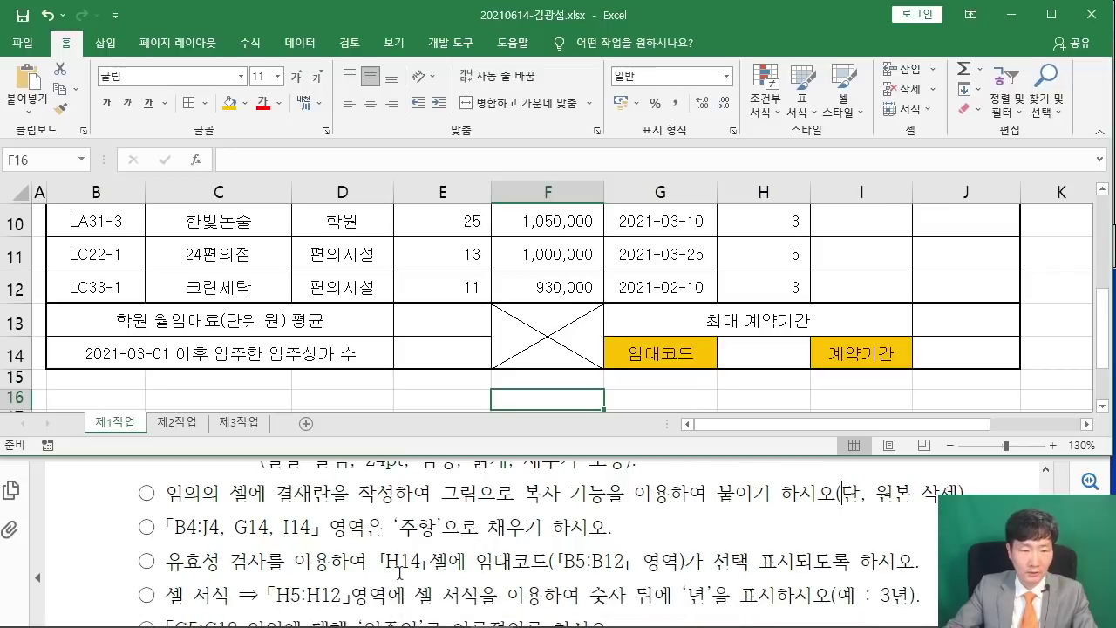
click(733, 347)
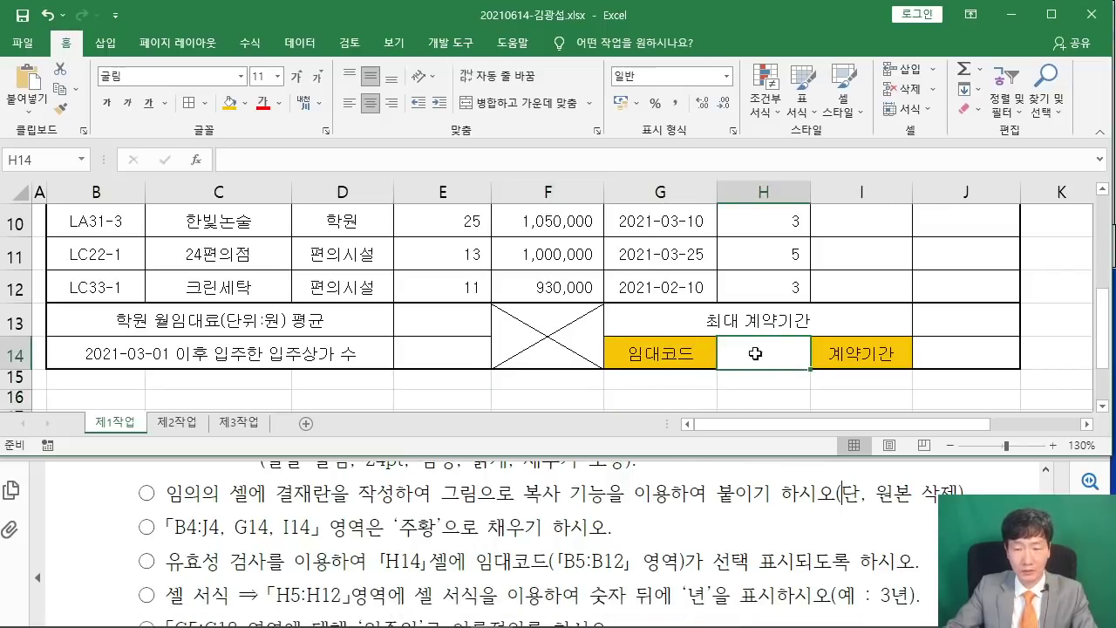
scroll(809, 516, up, 8)
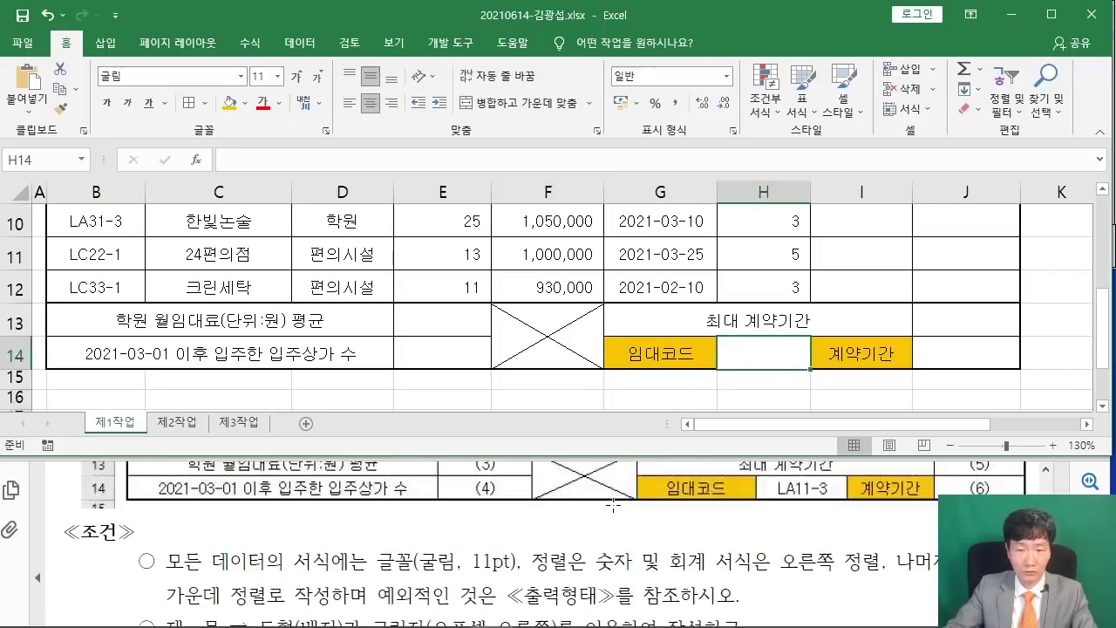
scroll(694, 523, down, 8)
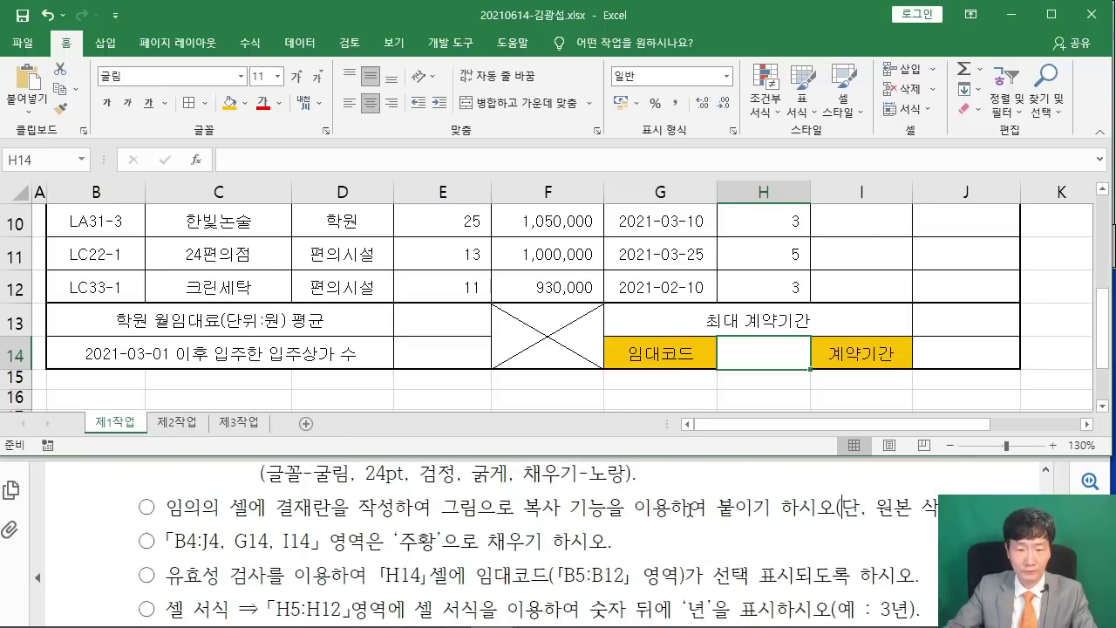
scroll(688, 504, down, 1)
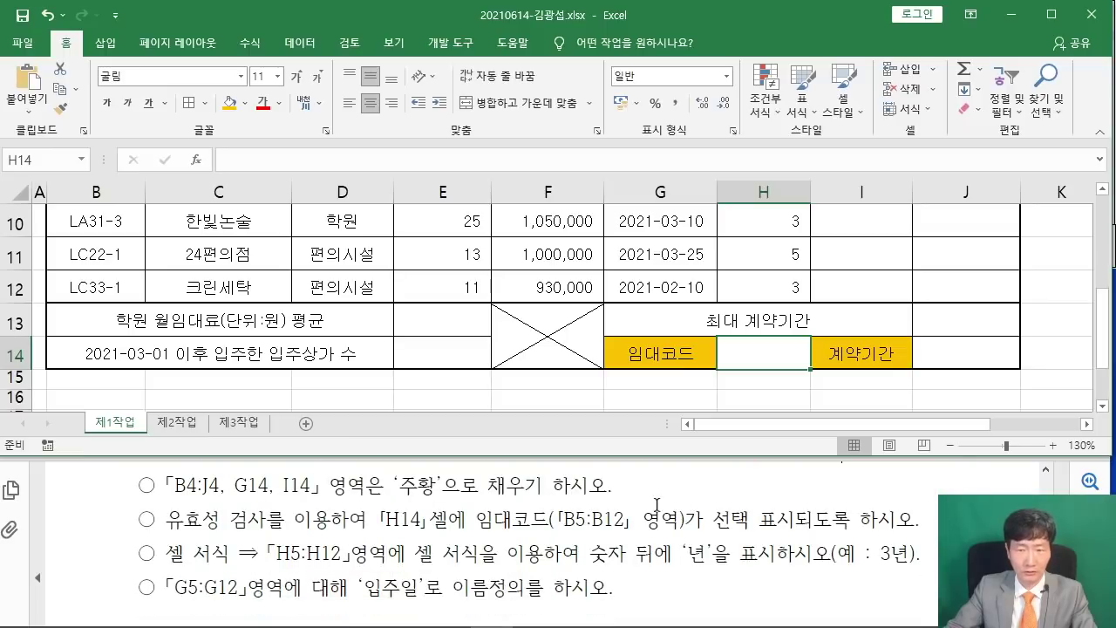
Give H14 a list data validation sourced from the rental codes in B5:B12.
click(299, 43)
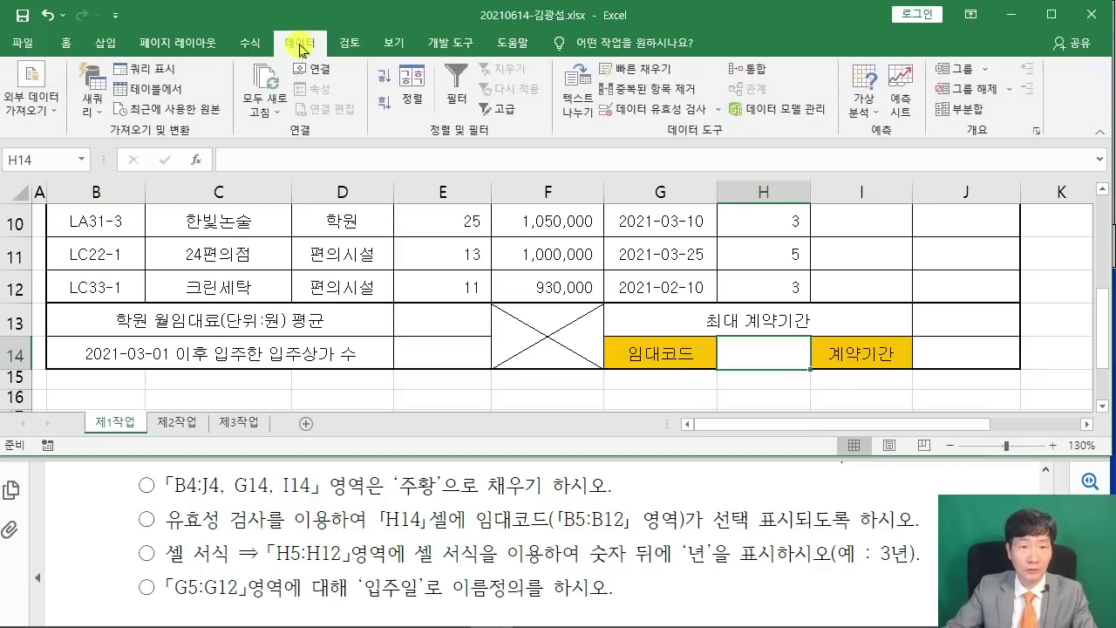
key(ctrl+2)
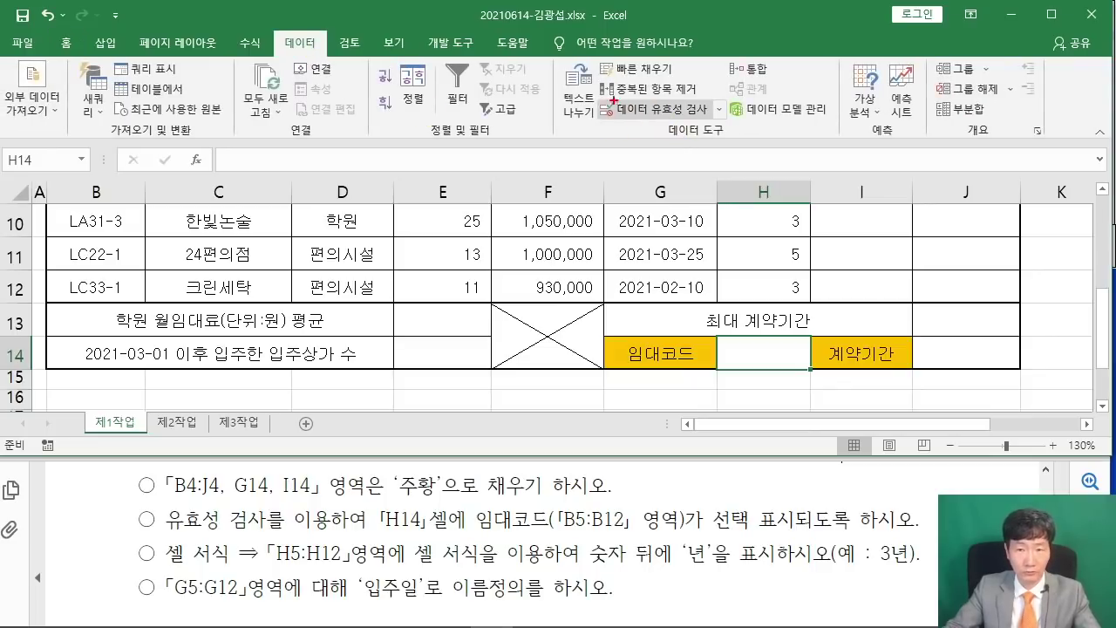
mouse_move(603, 92)
mouse_down()
mouse_move(711, 120)
mouse_move(589, 194)
mouse_up()
right_click(672, 181)
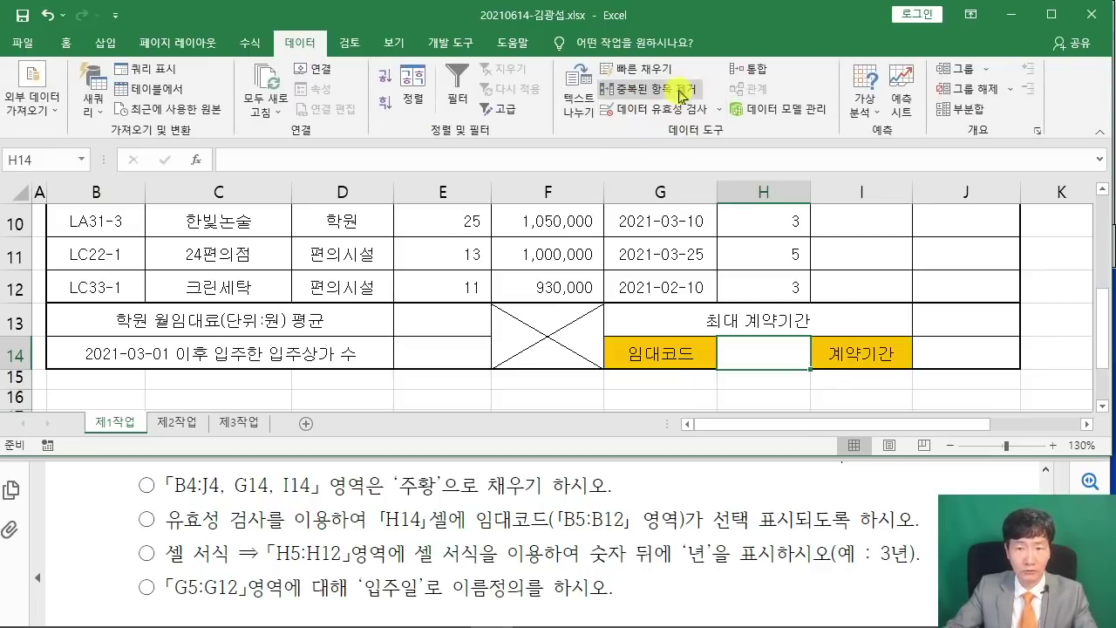
click(689, 109)
drag(519, 18, 494, 97)
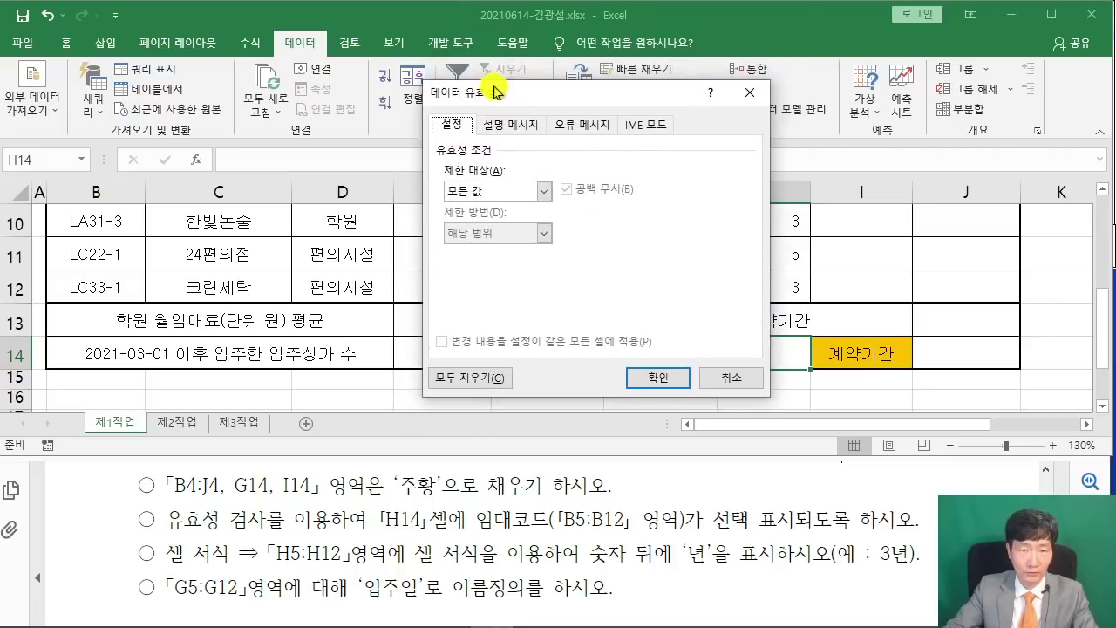
click(545, 191)
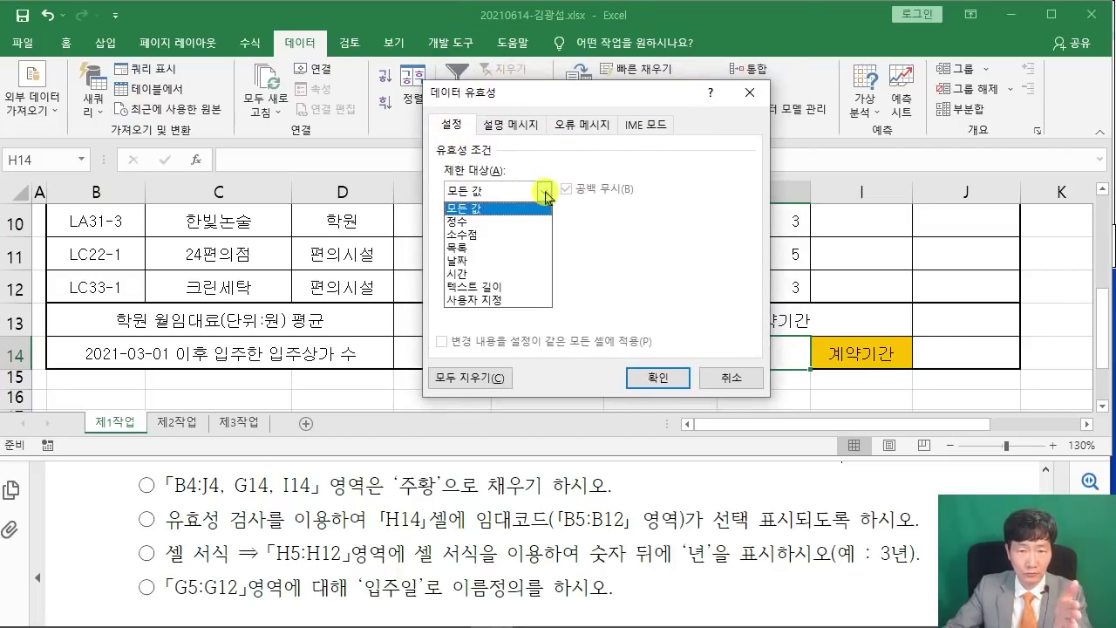
click(498, 249)
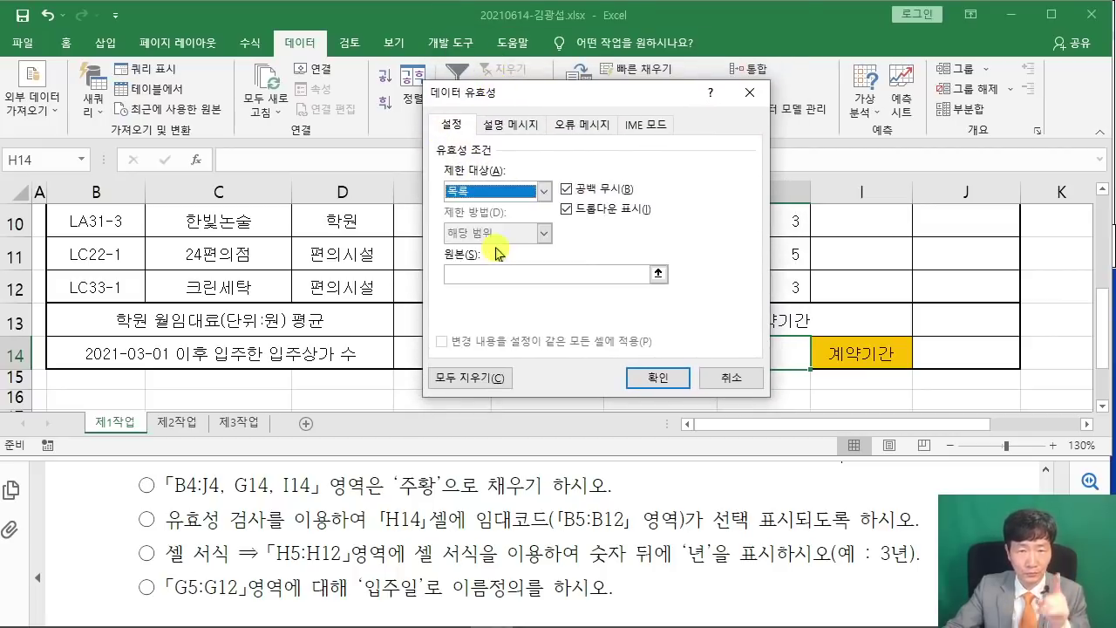
click(492, 279)
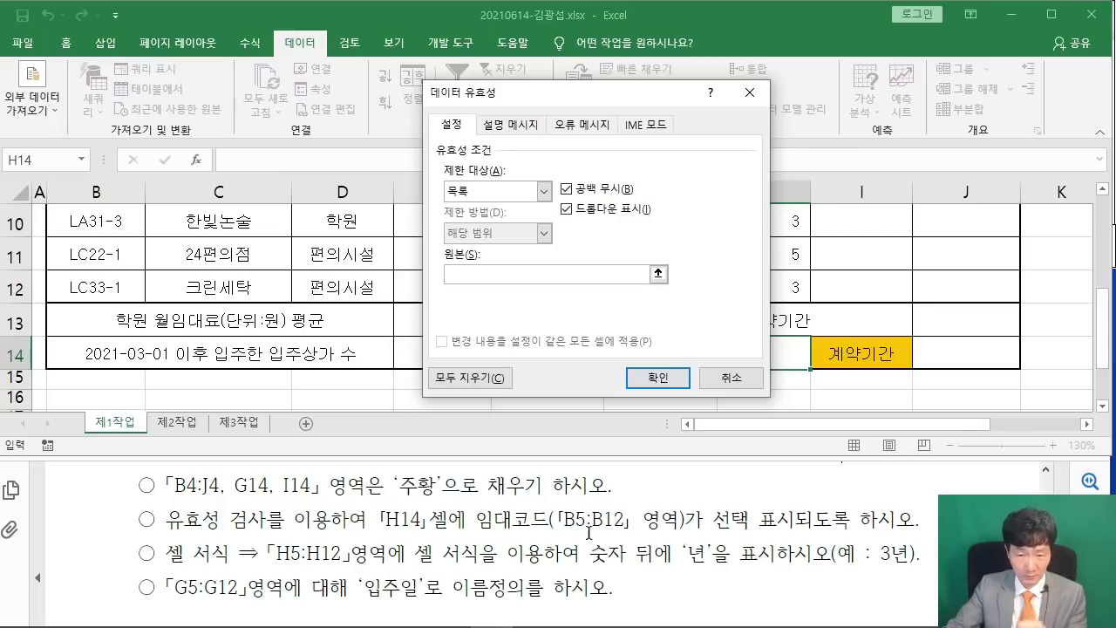
scroll(290, 292, up, 3)
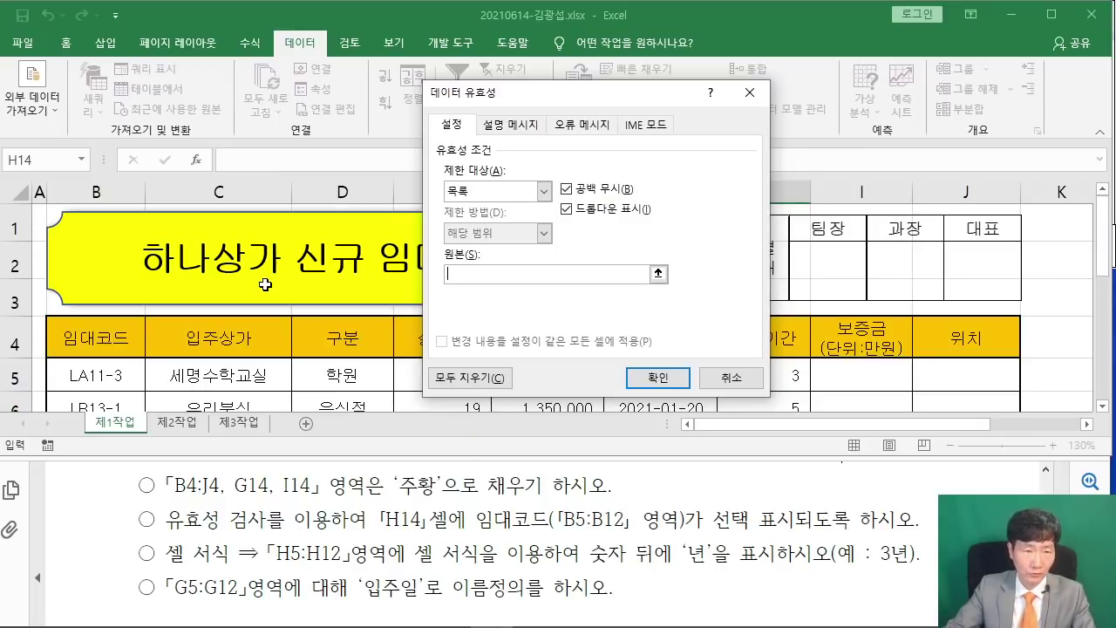
scroll(183, 317, down, 1)
mouse_move(87, 323)
mouse_down()
mouse_move(67, 431)
mouse_move(95, 320)
mouse_up()
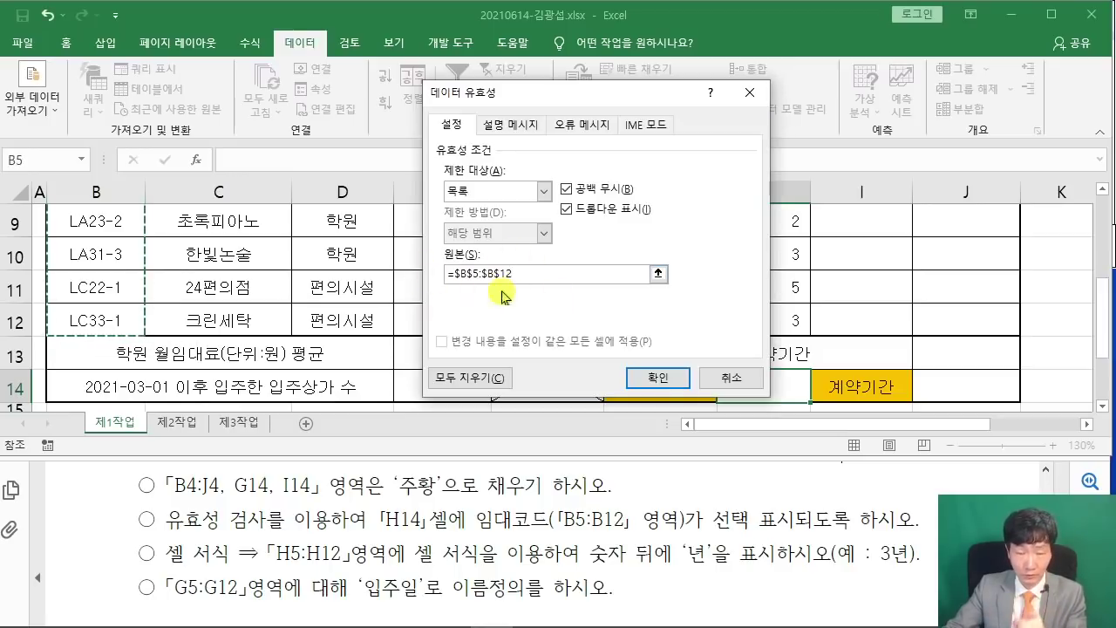
click(656, 375)
Pick rental code LA11-3 from H14's dropdown list.
scroll(817, 419, down, 1)
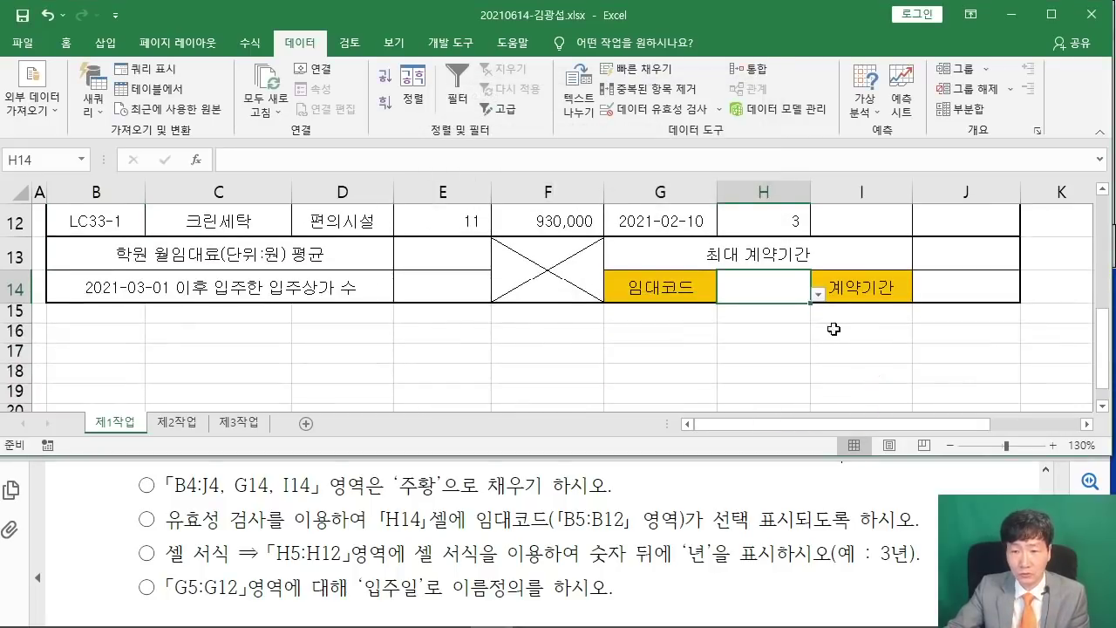
click(819, 297)
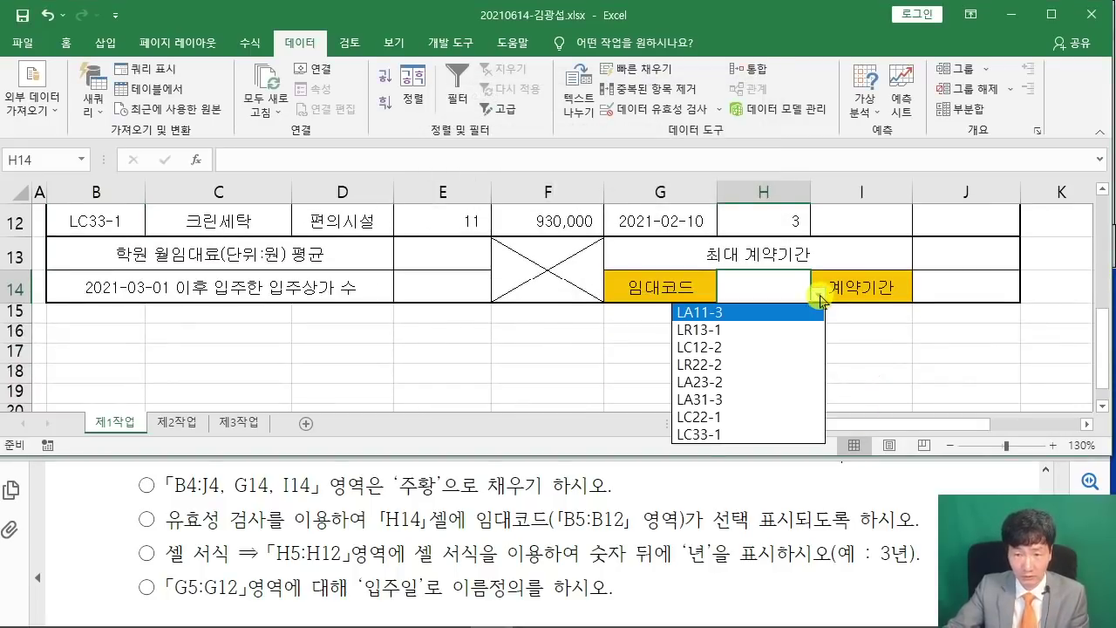
click(713, 314)
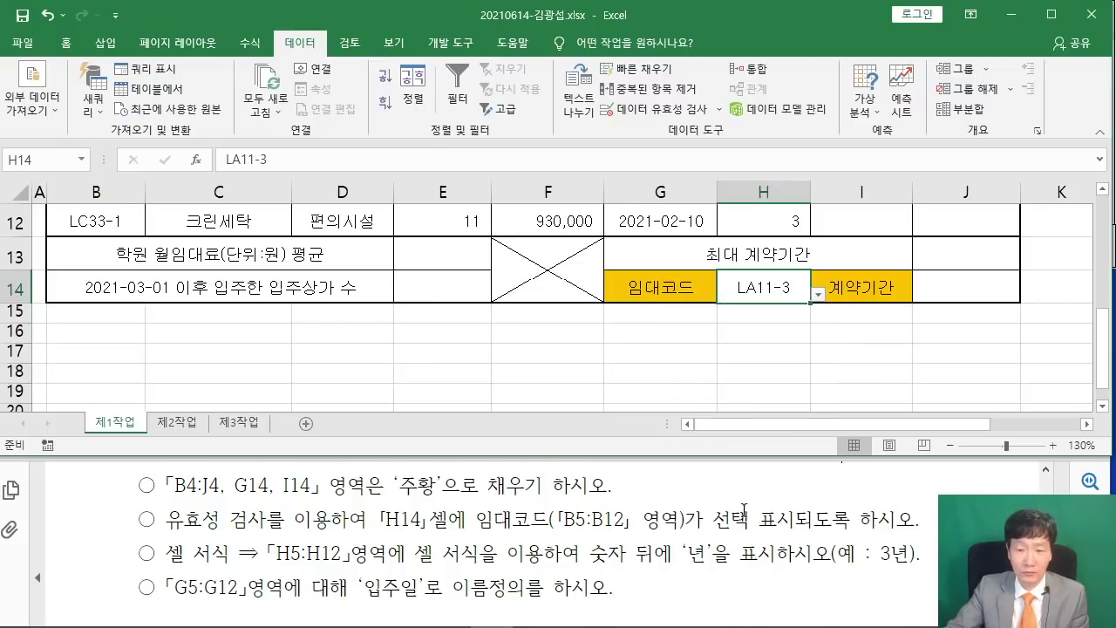
scroll(748, 504, up, 4)
scroll(748, 504, up, 2)
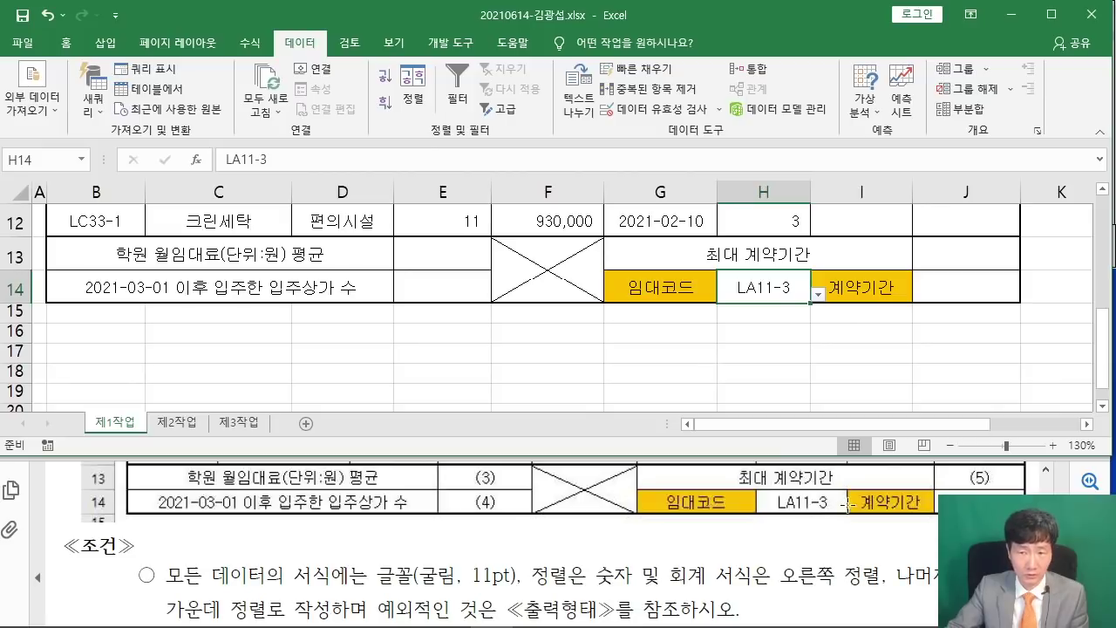
scroll(635, 514, down, 5)
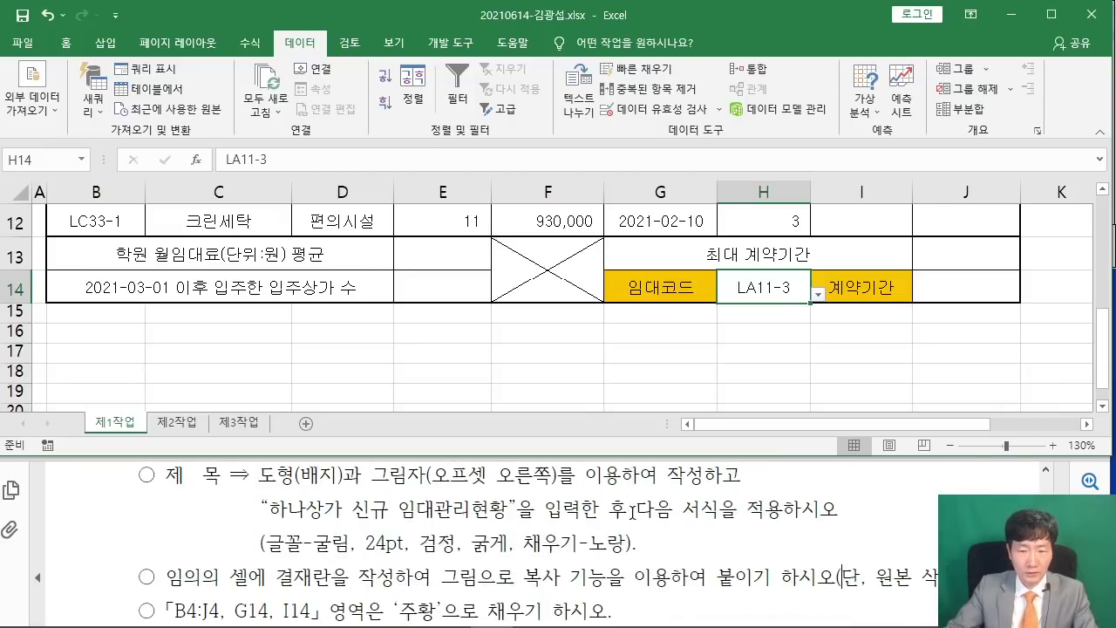
scroll(632, 513, down, 3)
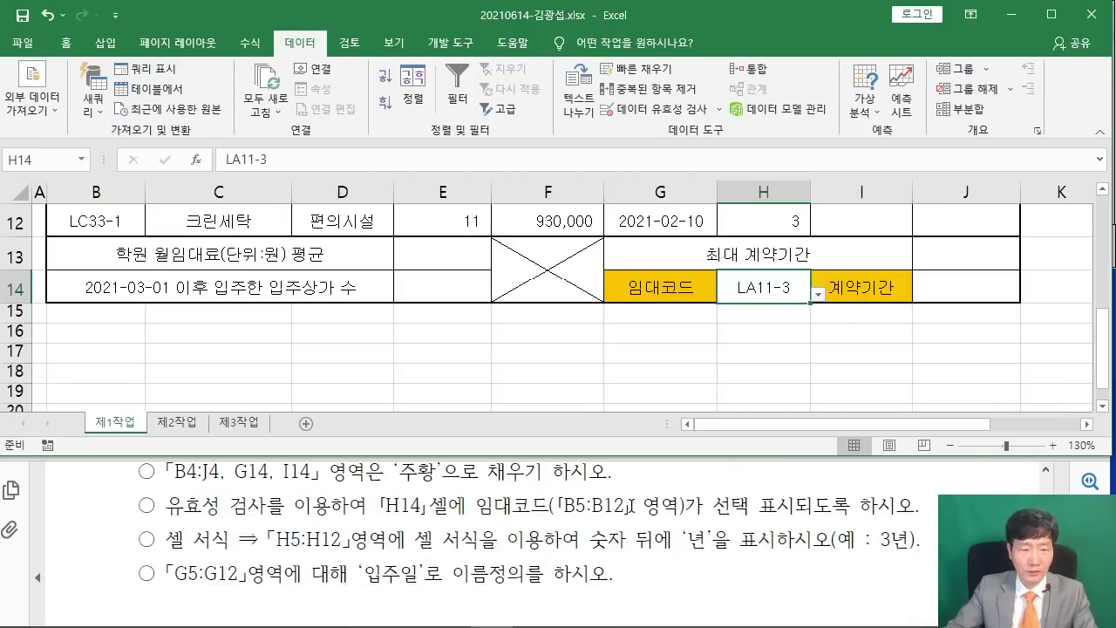
Mark the H5:H12 formatting requirement in the problem sheet and select the contract periods H5:H12.
drag(155, 539, 351, 539)
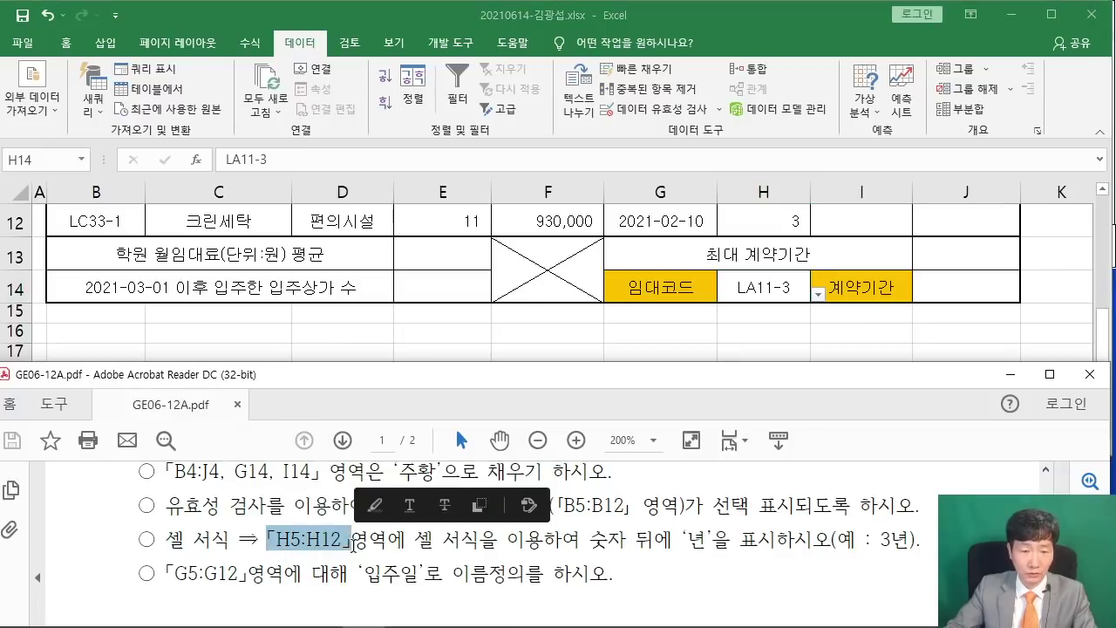
click(432, 276)
click(434, 257)
scroll(435, 253, up, 3)
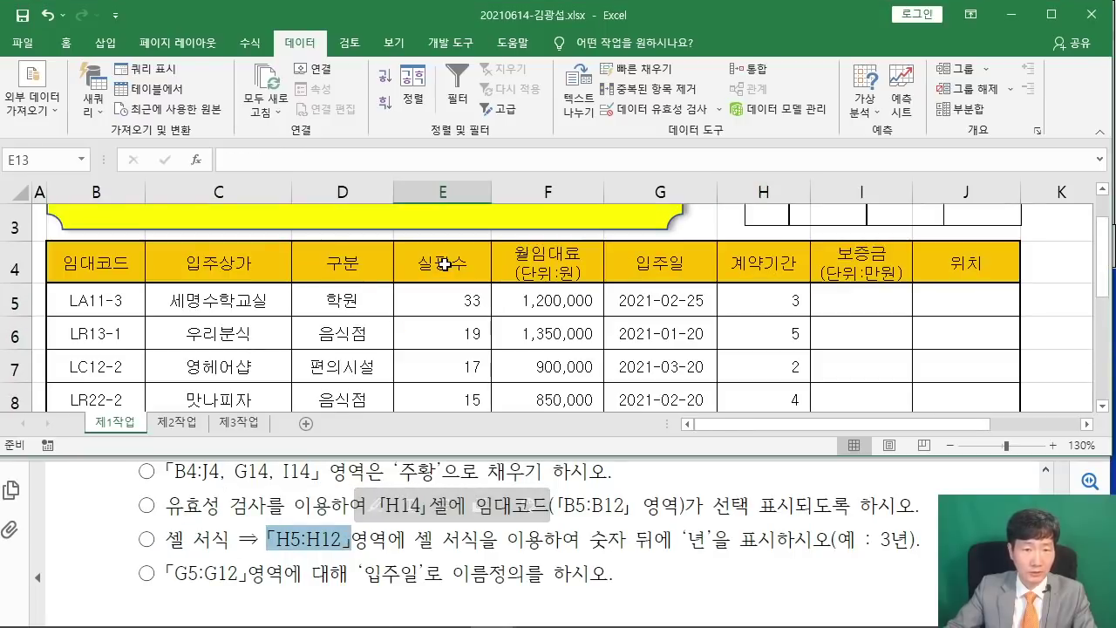
drag(769, 299, 763, 353)
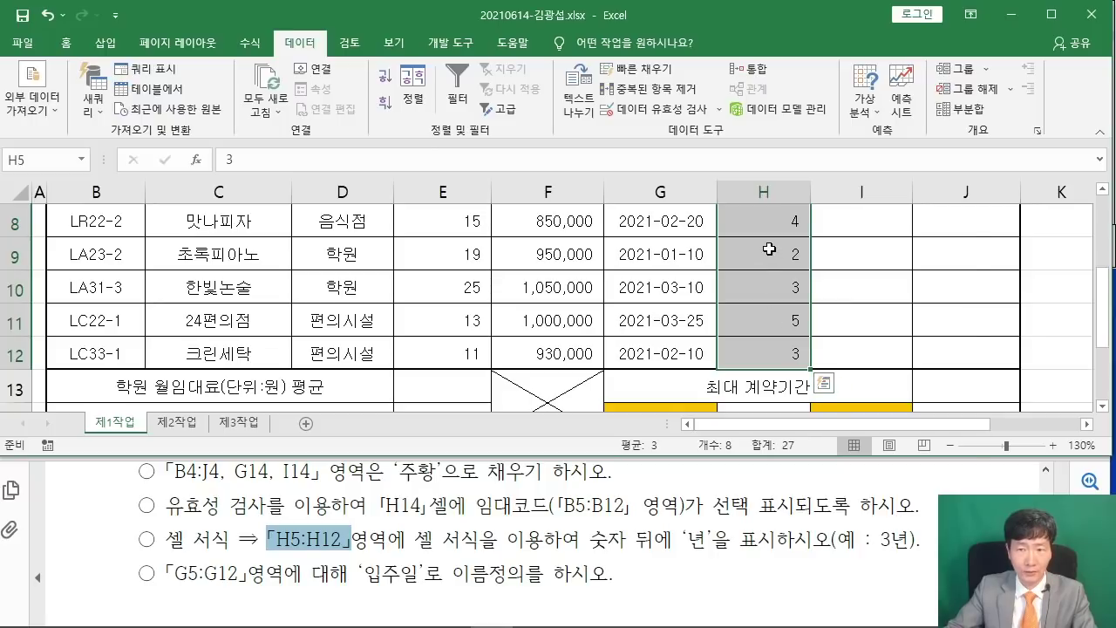
Apply the custom number format 0"년" so H5:H12 show values like 3년 and 5년.
right_click(769, 250)
click(831, 528)
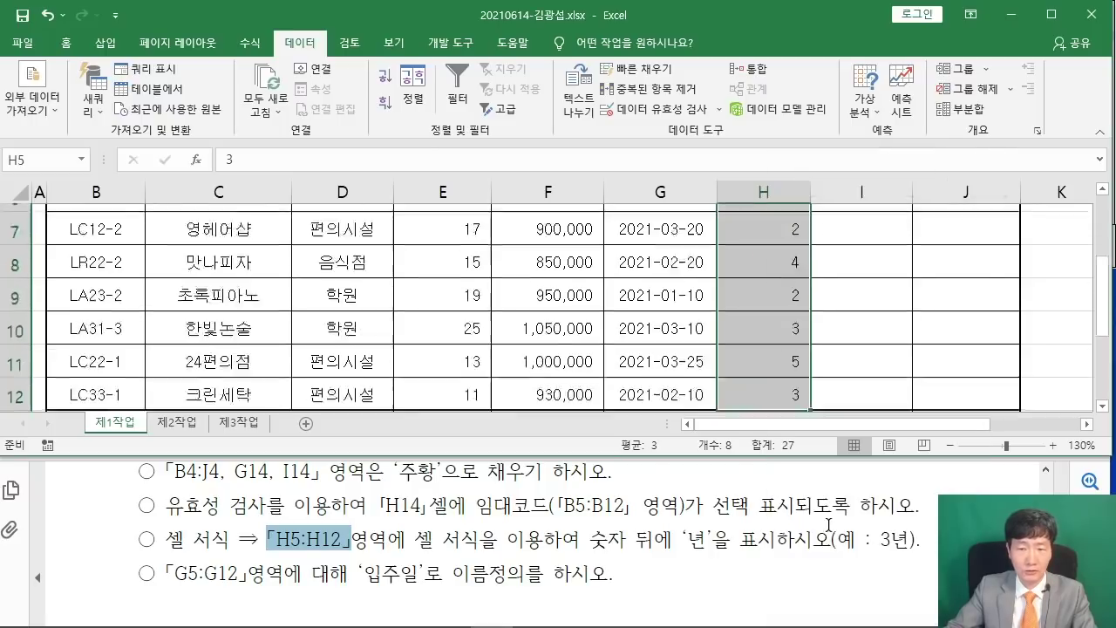
drag(679, 145, 265, 93)
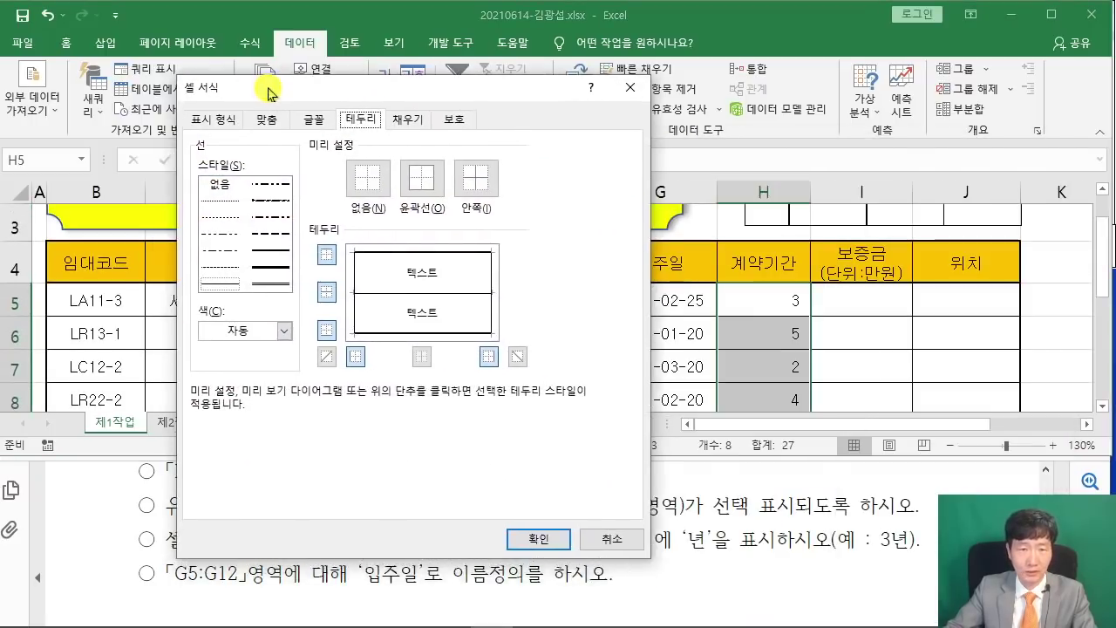
click(220, 120)
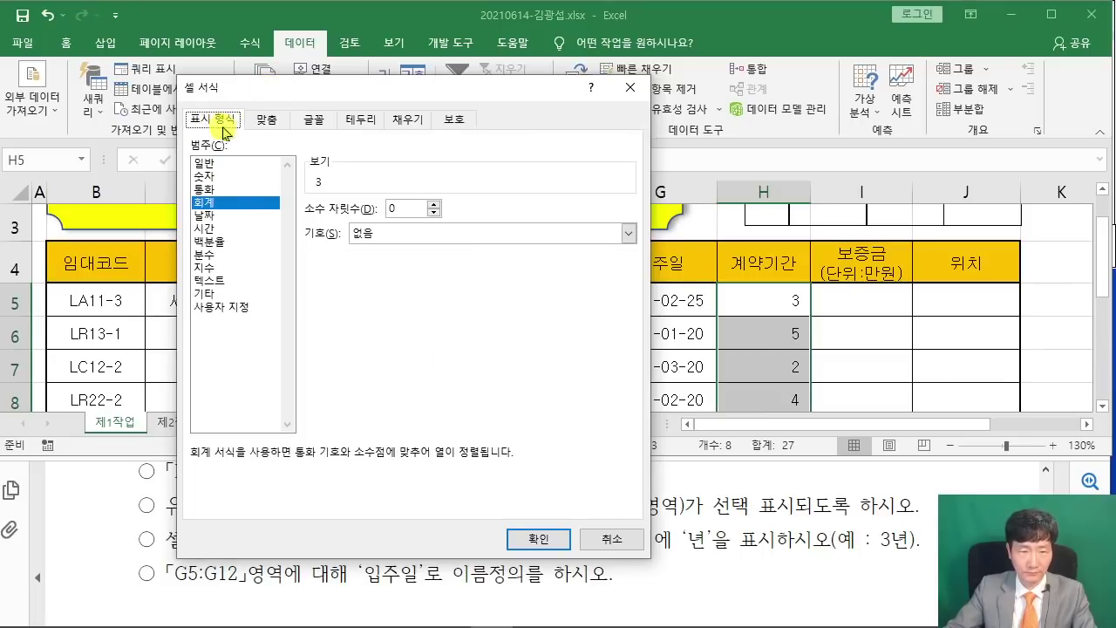
click(223, 306)
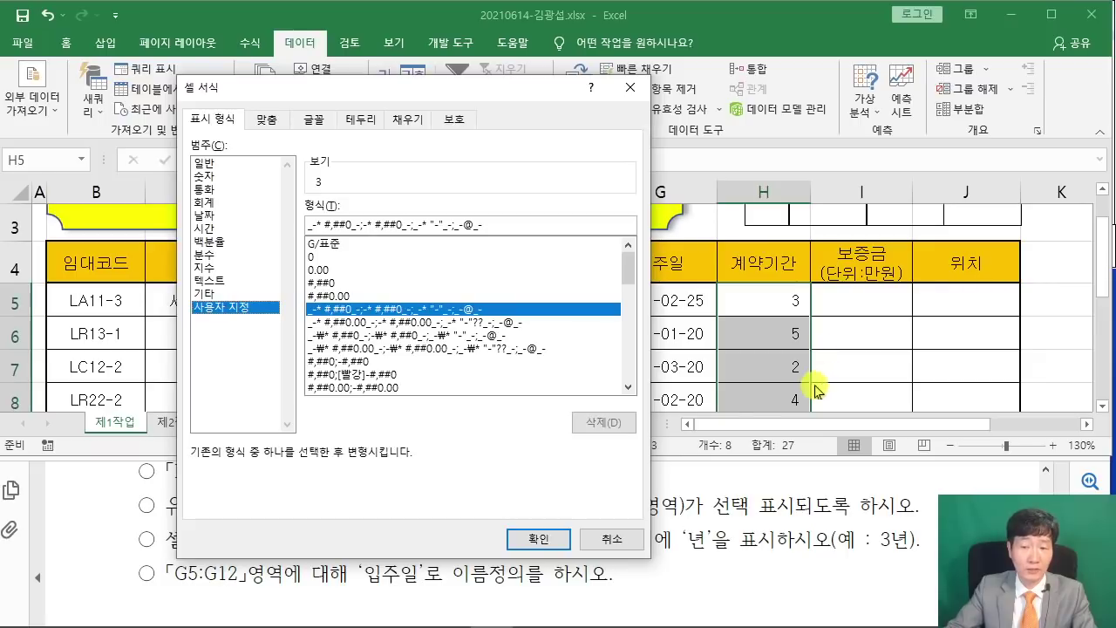
click(322, 257)
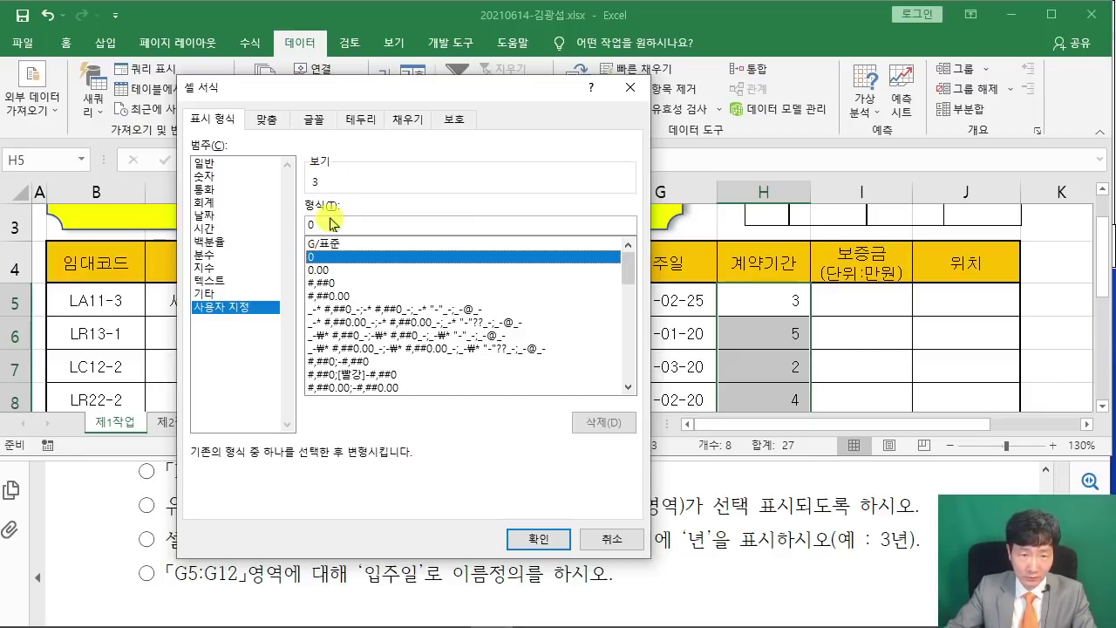
click(339, 224)
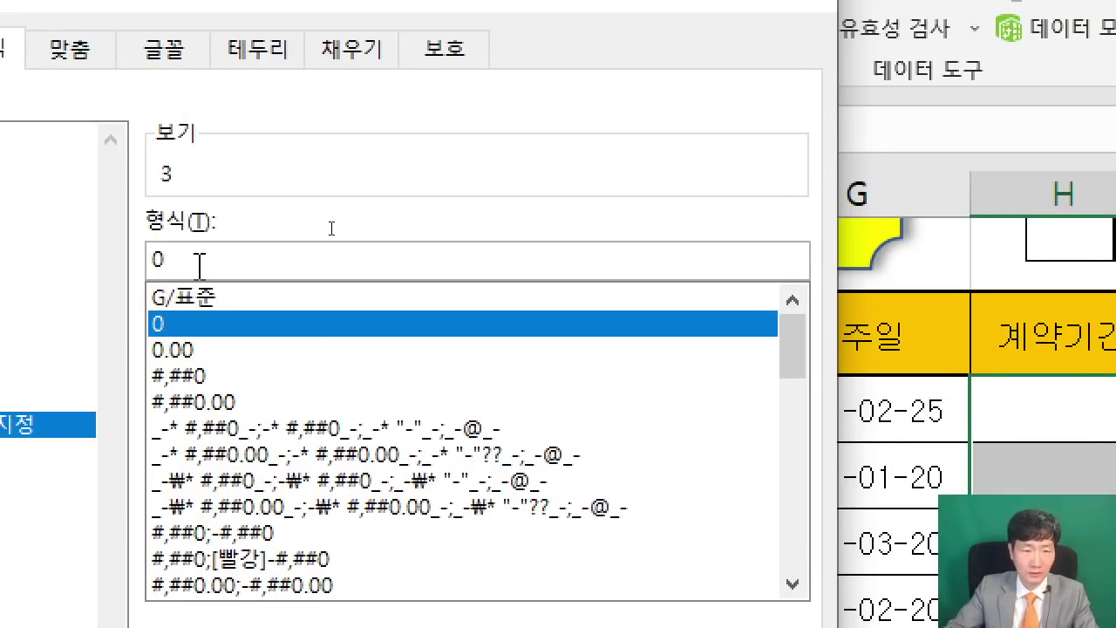
text("년)
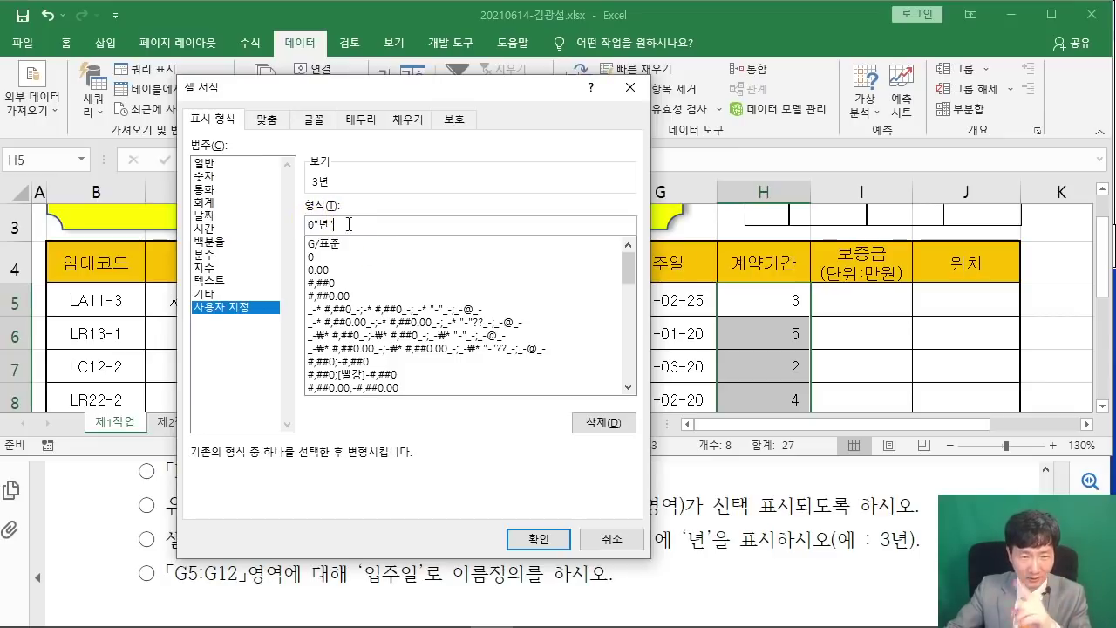
click(536, 520)
scroll(832, 351, down, 3)
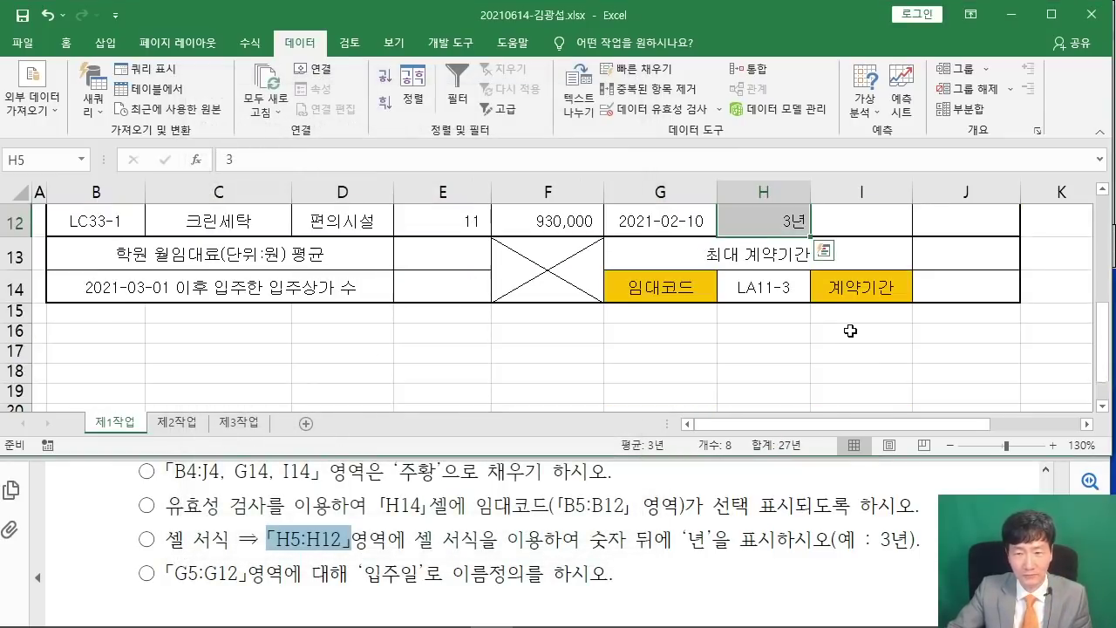
scroll(851, 330, up, 2)
scroll(851, 329, up, 2)
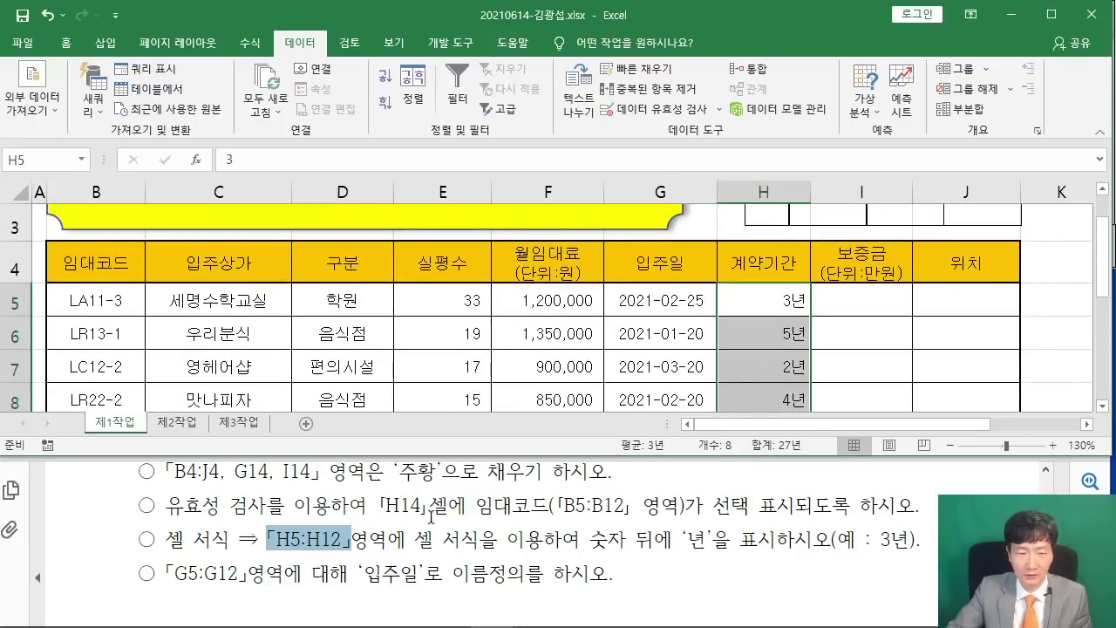
Select the move-in dates G5:G12 and define them with the name 입주일.
click(370, 385)
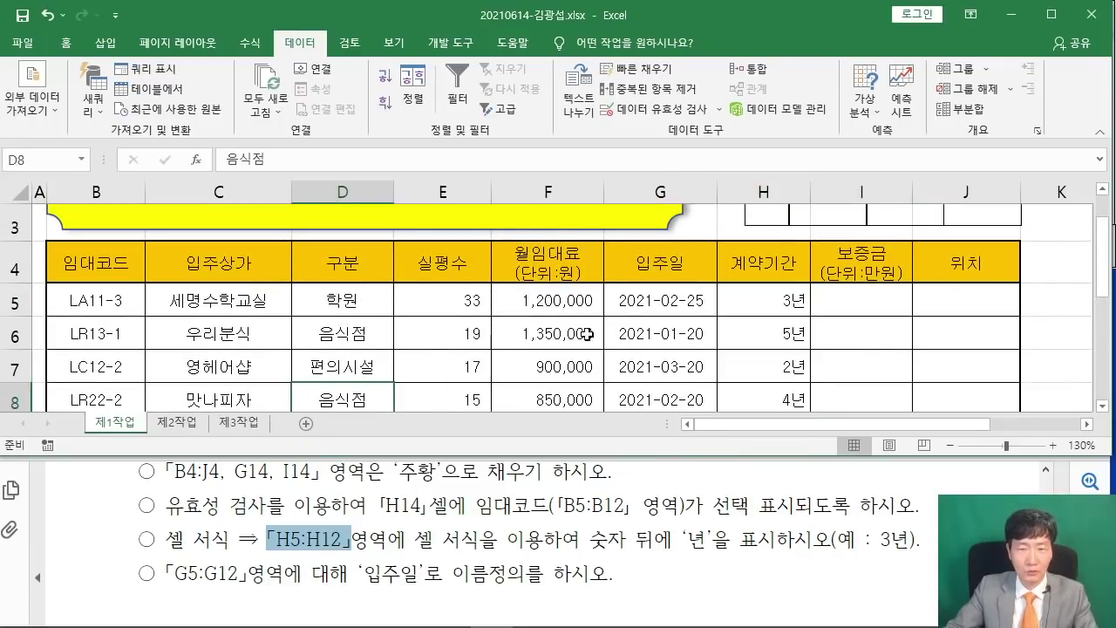
mouse_move(653, 301)
mouse_down()
mouse_move(653, 410)
mouse_move(653, 321)
mouse_up()
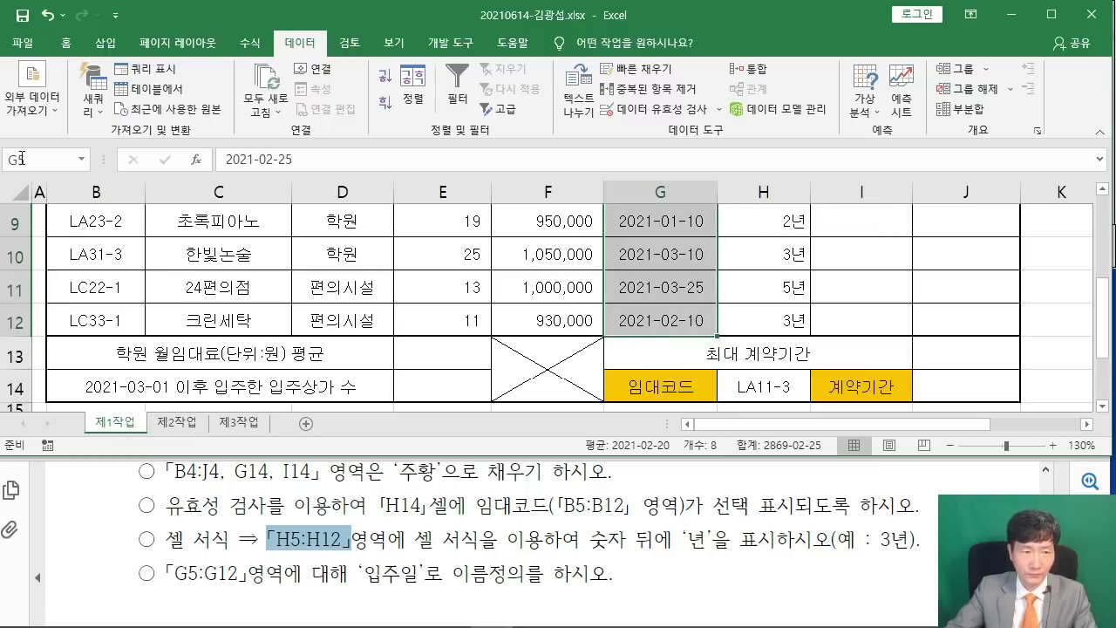
key(ctrl+2)
drag(2, 146, 102, 175)
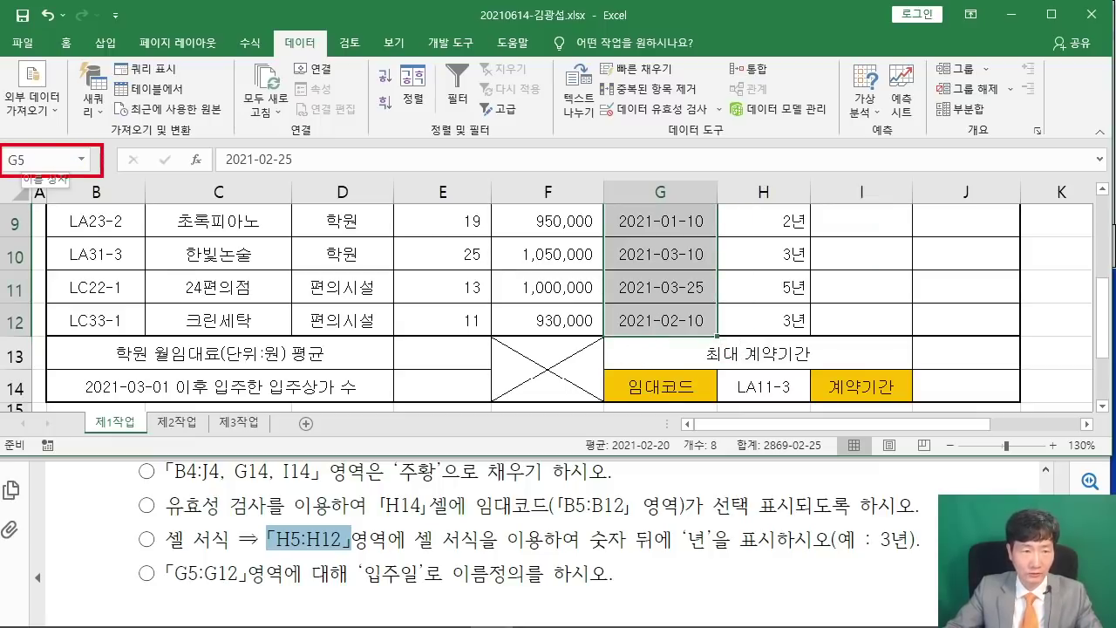
drag(354, 551, 425, 592)
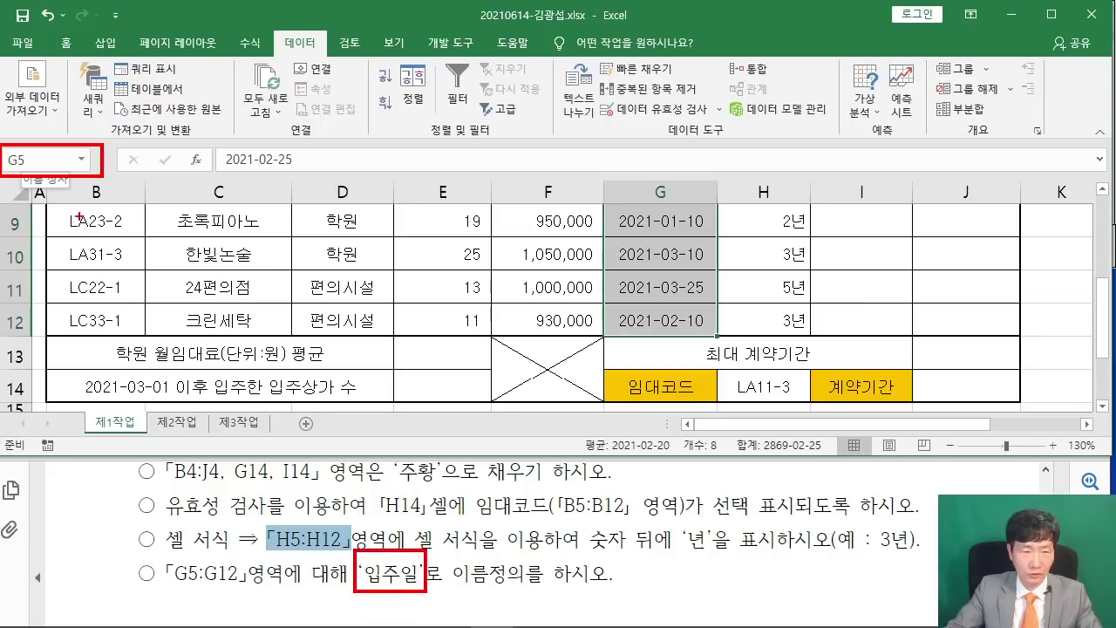
drag(45, 161, 374, 560)
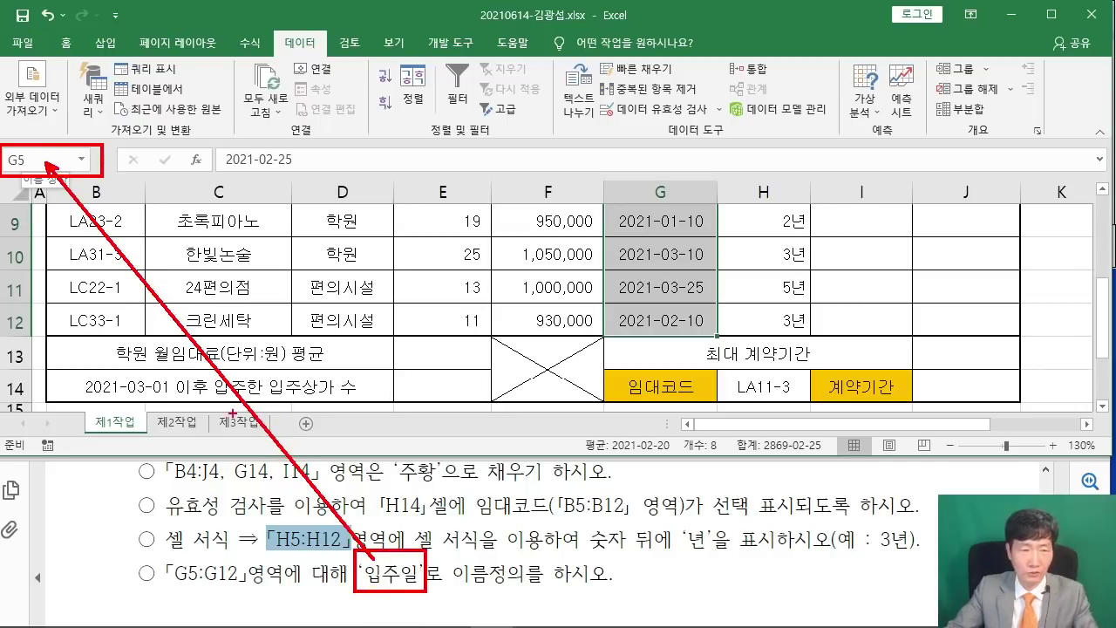
key(Escape)
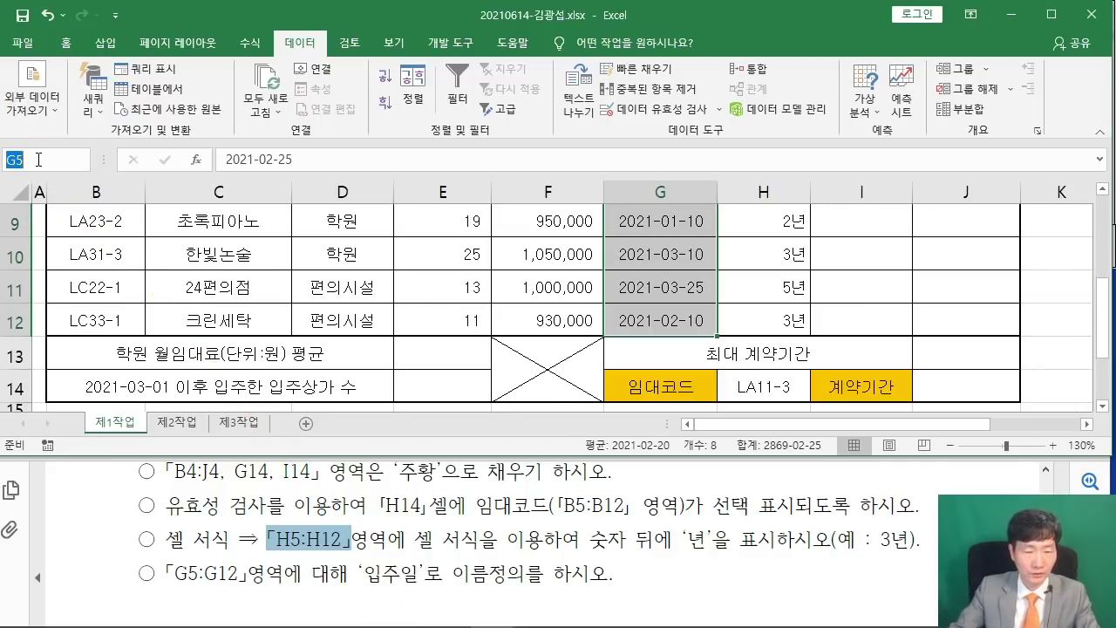
key(Return)
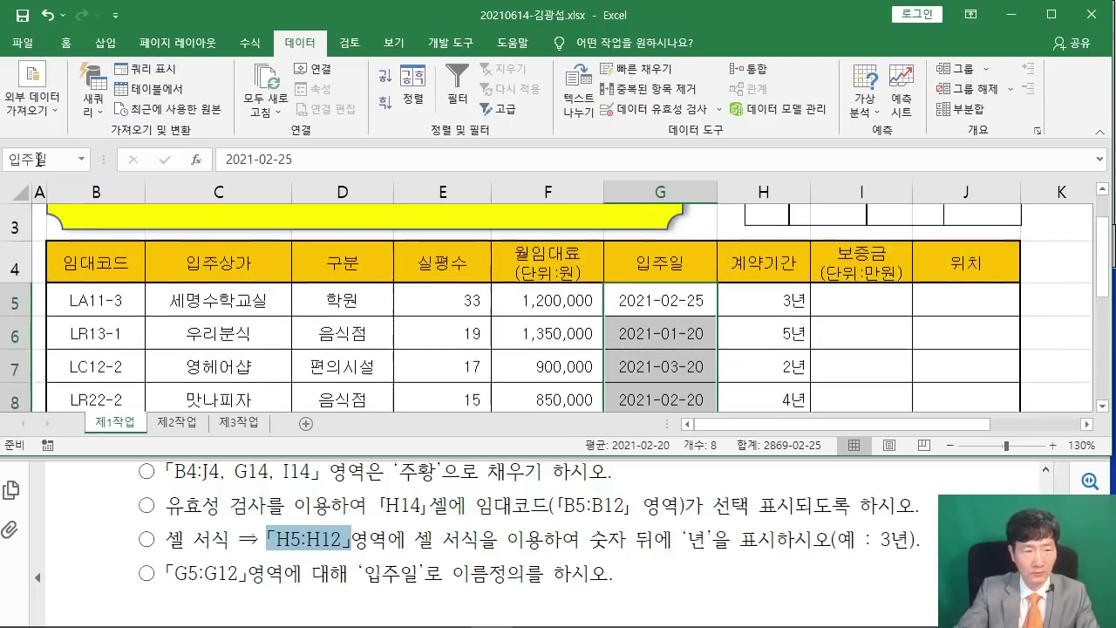
click(449, 335)
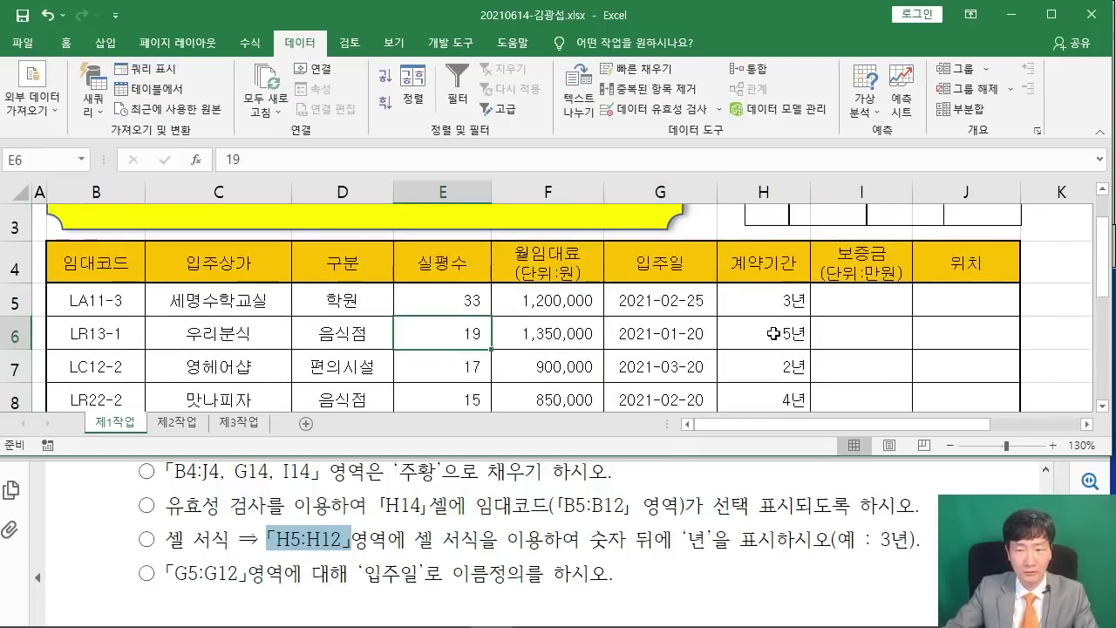
scroll(449, 335, up, 1)
scroll(766, 504, up, 3)
Hide the gridlines on the 제1작업 sheet.
scroll(766, 503, up, 9)
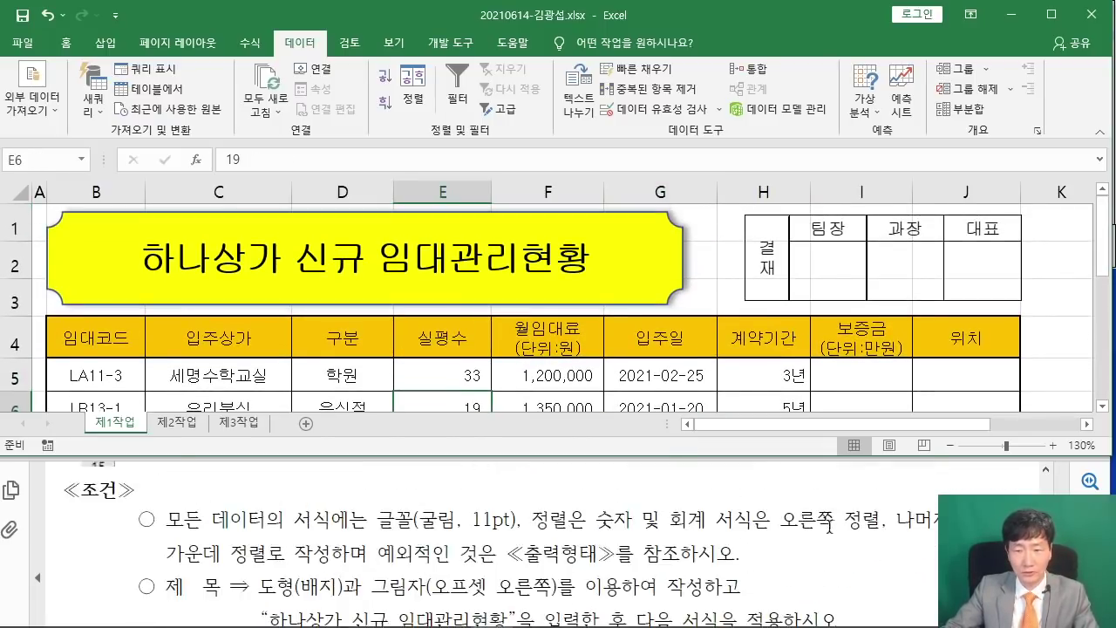
scroll(830, 522, up, 3)
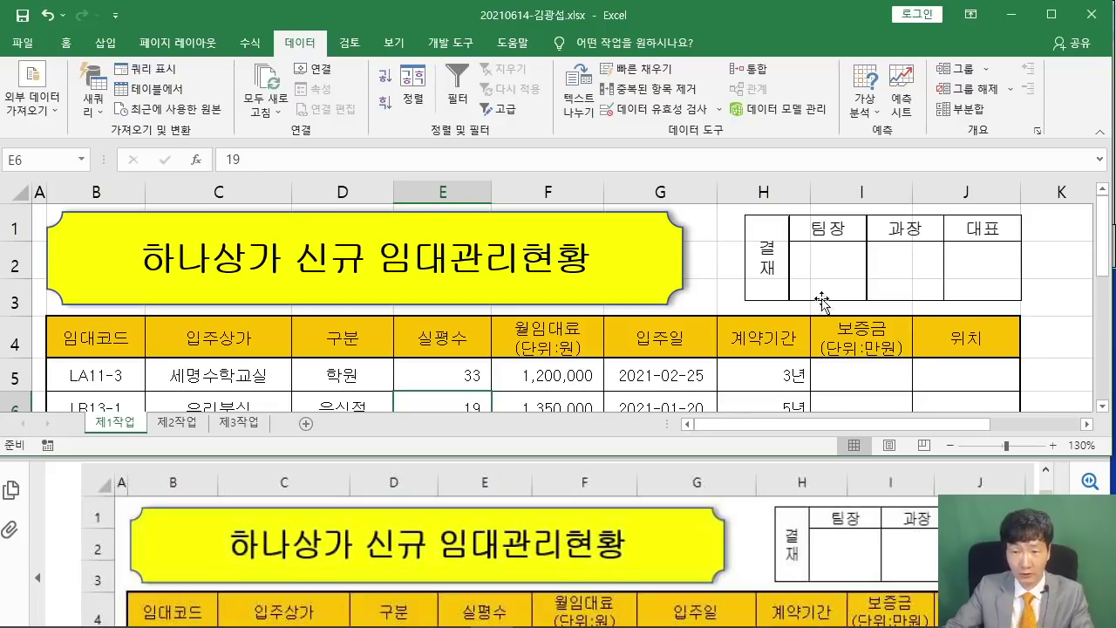
click(395, 44)
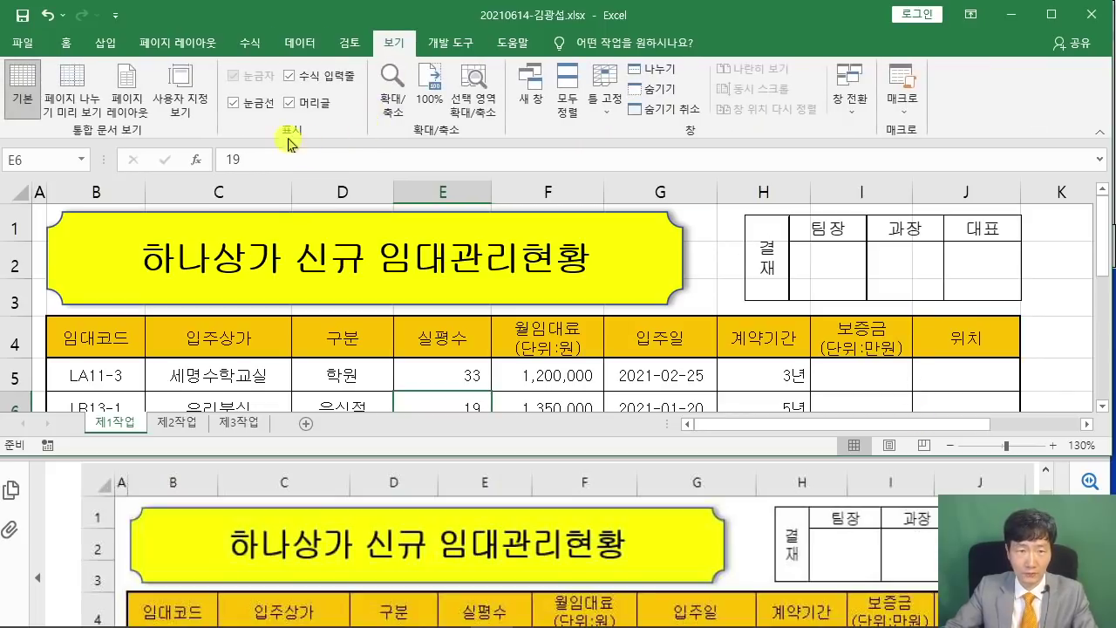
click(232, 104)
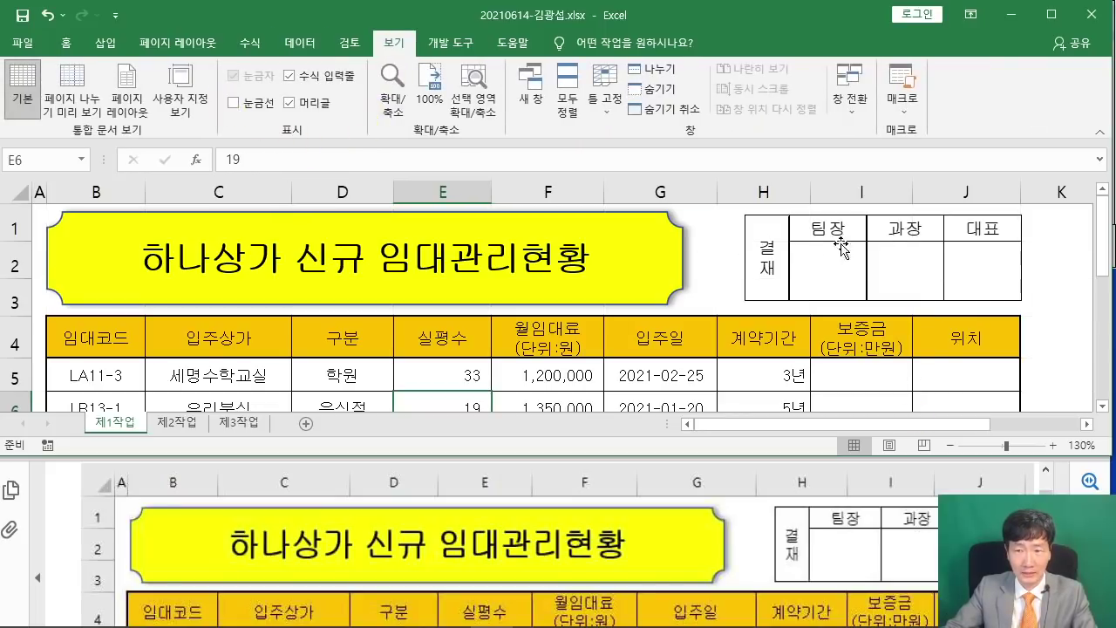
Maximize the Excel window so the full rental table through row 14 shows.
click(1058, 273)
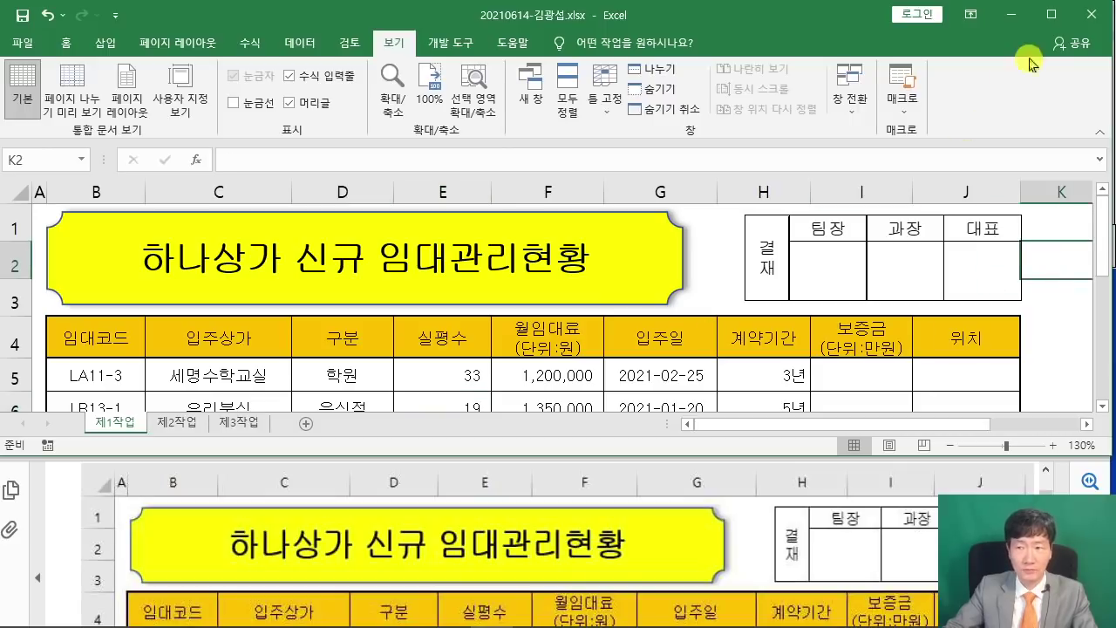
click(1051, 15)
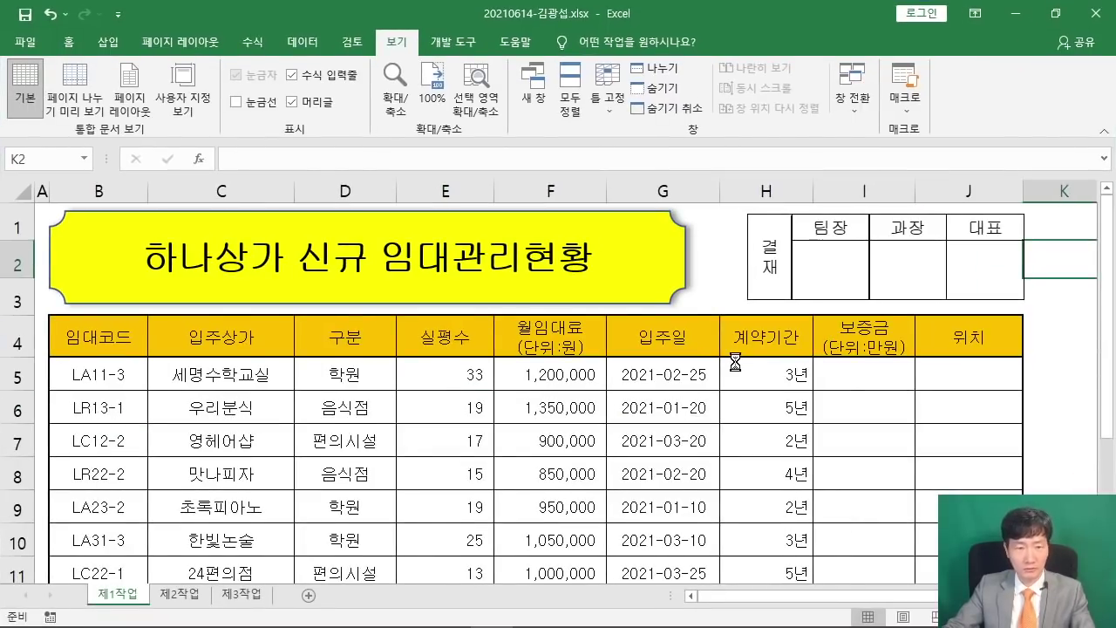
scroll(735, 361, down, 2)
click(903, 376)
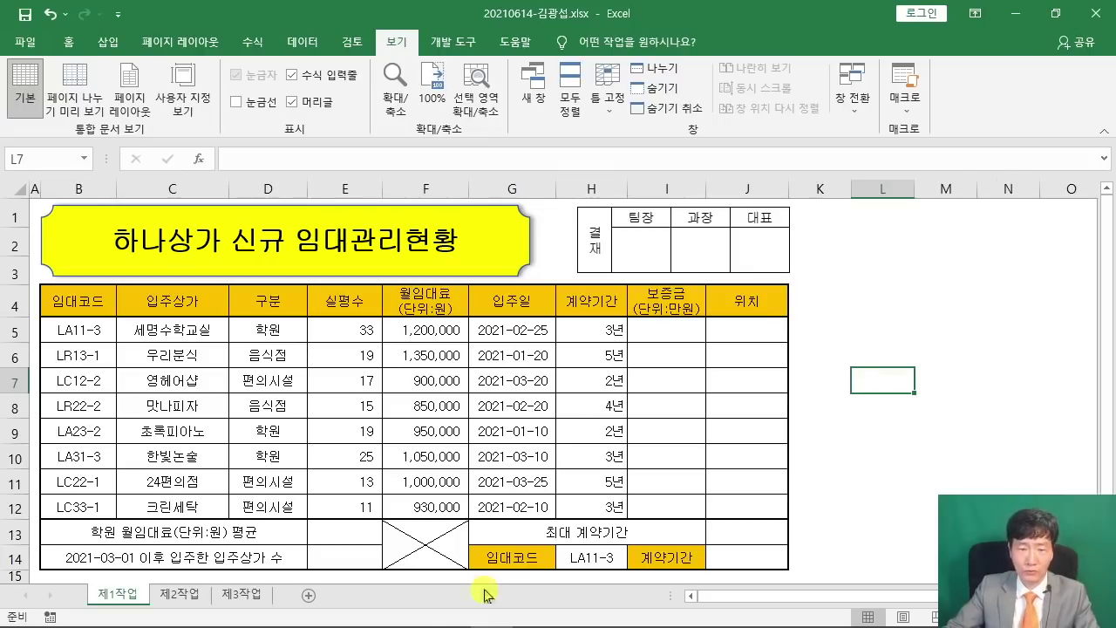
Bring up the task PDF full screen and highlight requirement (1) on 보증금 using CHOOSE and MID.
click(363, 615)
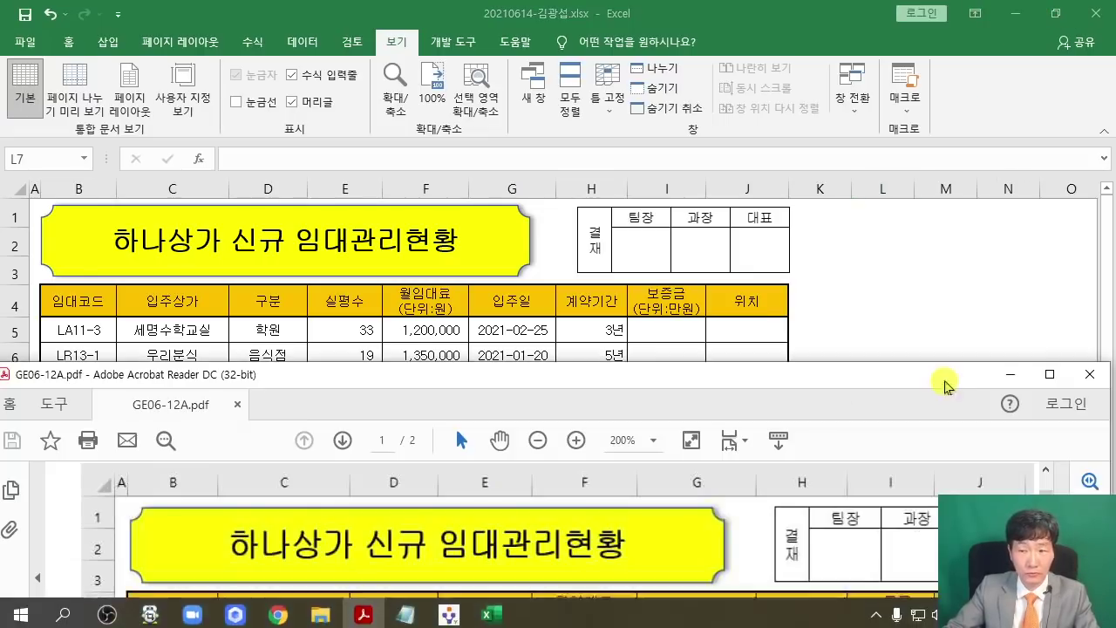
click(1049, 374)
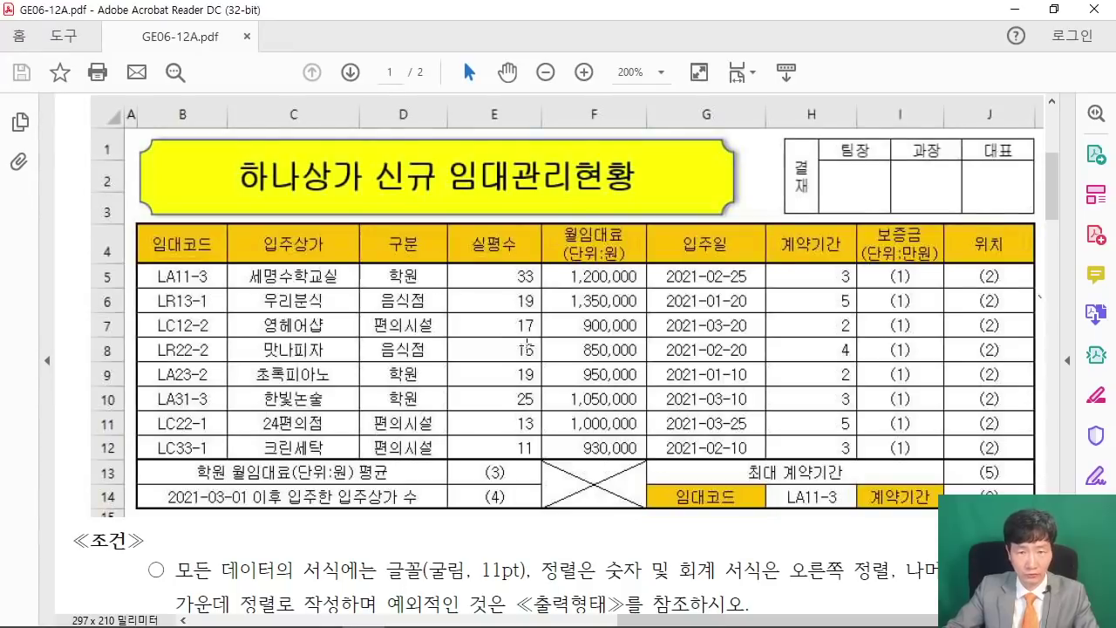
scroll(534, 335, down, 5)
scroll(534, 335, down, 8)
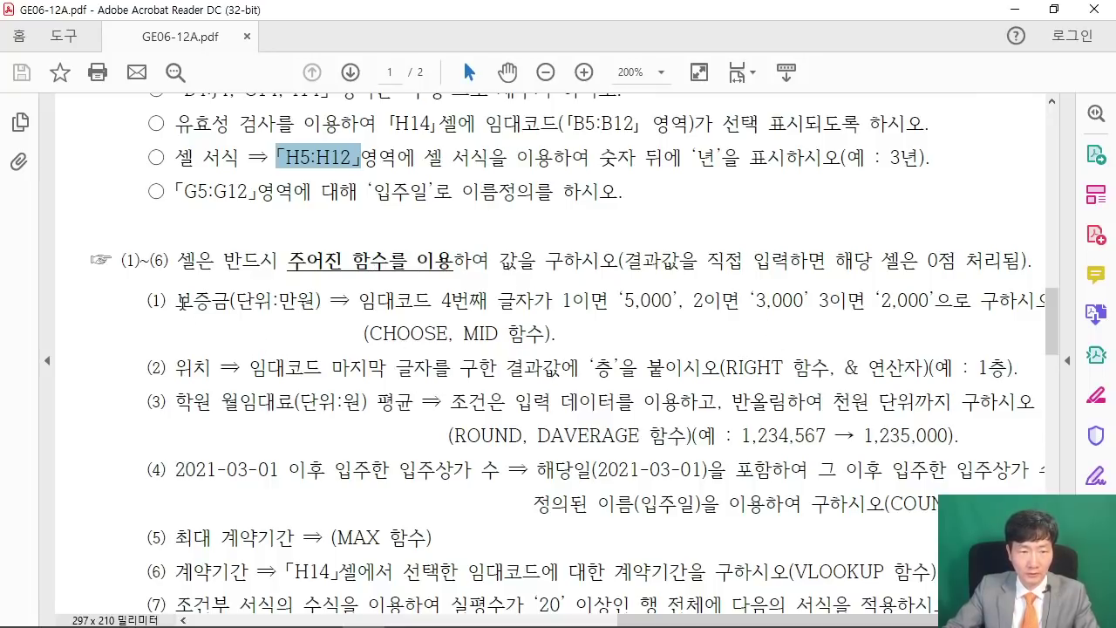
drag(176, 300, 297, 303)
scroll(375, 370, up, 1)
scroll(396, 384, up, 1)
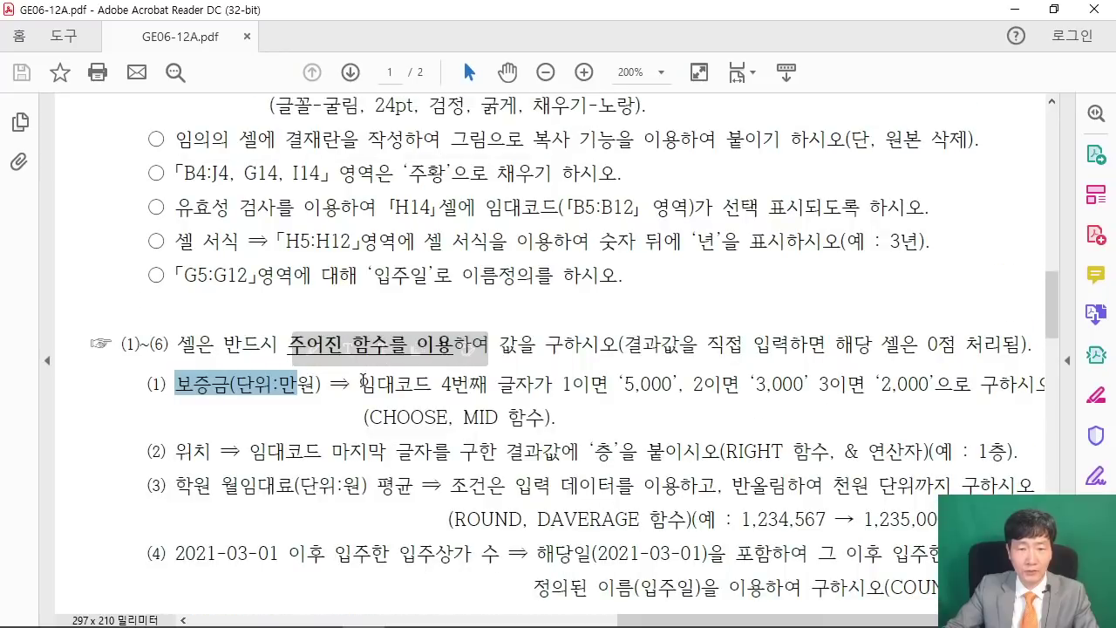
drag(359, 426, 683, 427)
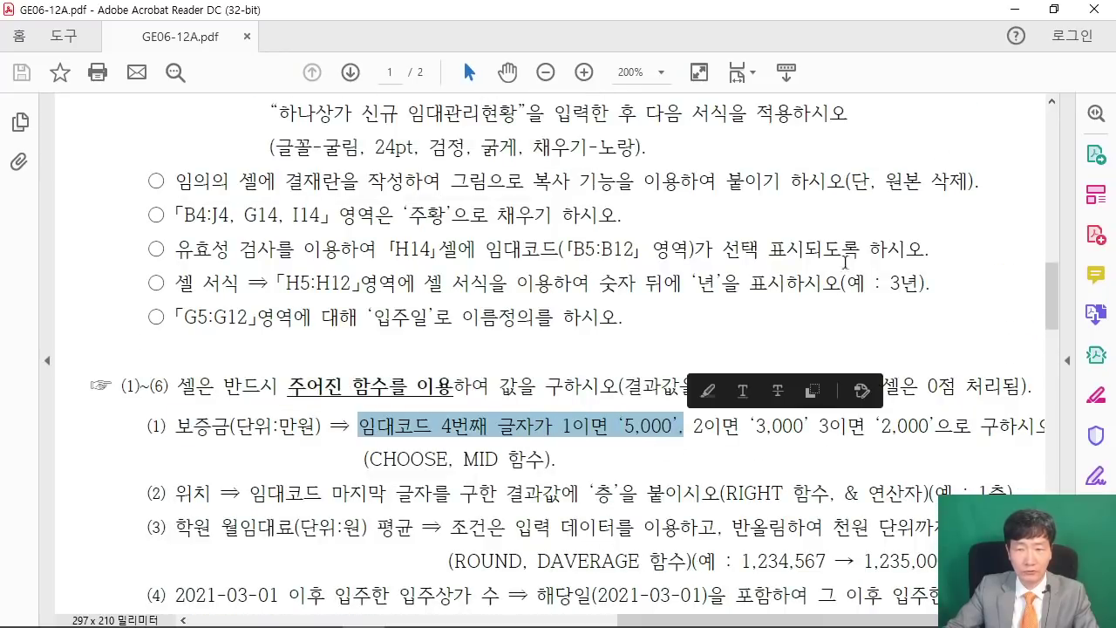
Arrange the windows with the PDF below and Excel in the top half.
click(1053, 9)
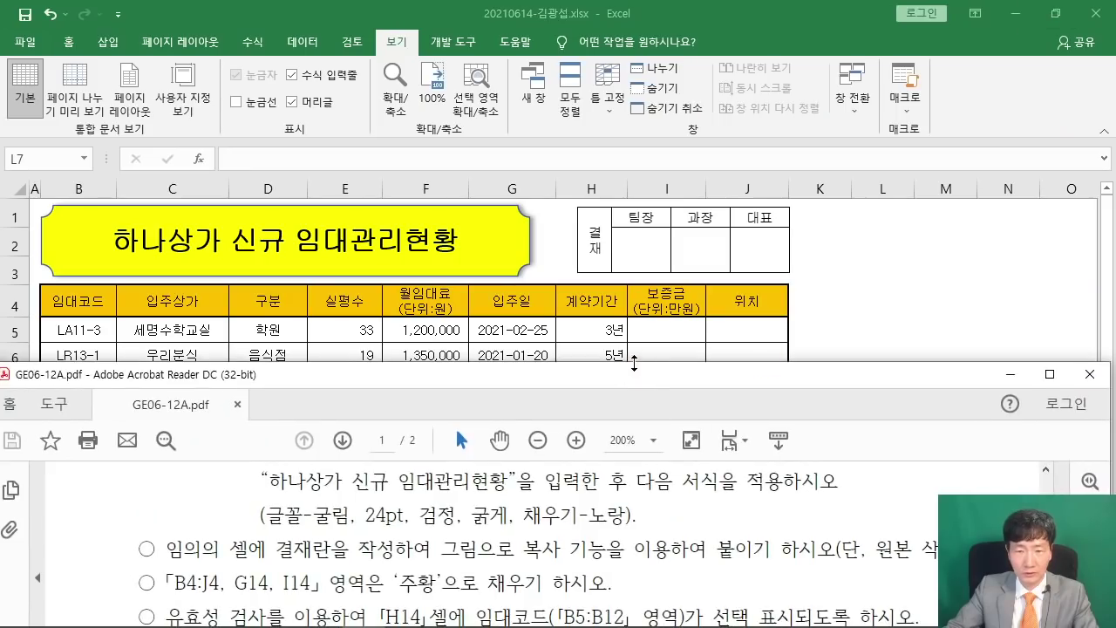
drag(634, 362, 634, 446)
scroll(528, 558, down, 3)
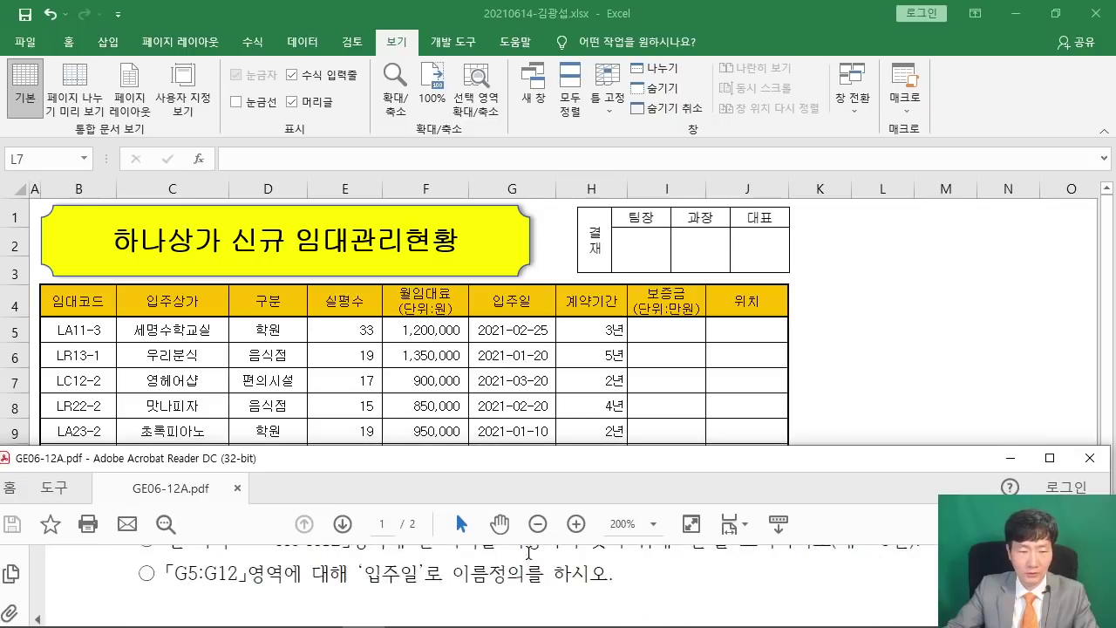
scroll(527, 552, down, 2)
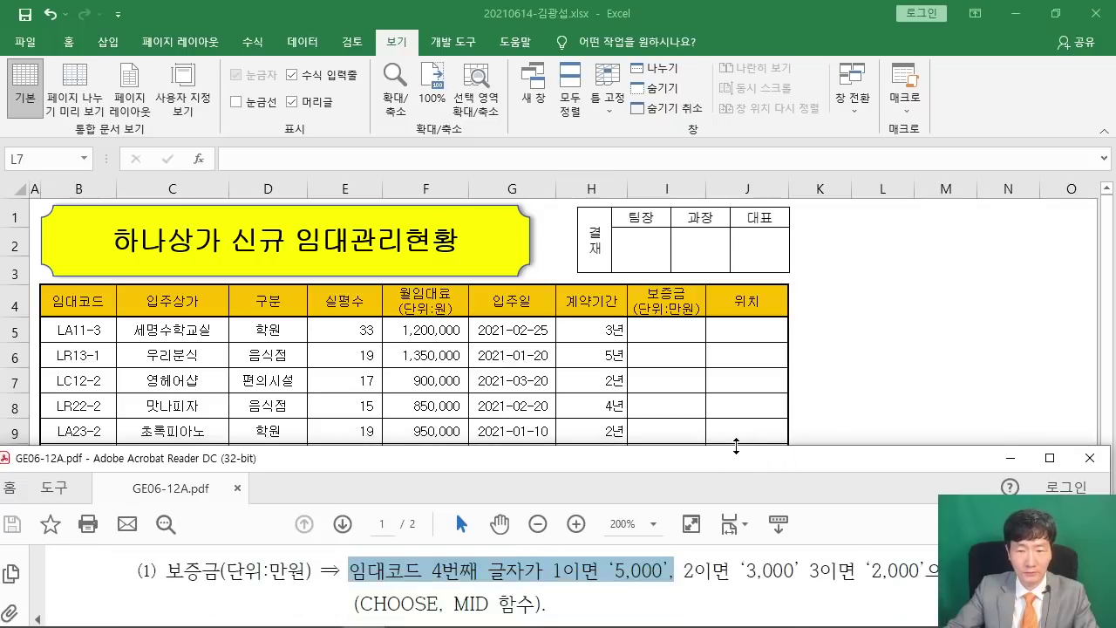
drag(737, 444, 742, 421)
click(877, 378)
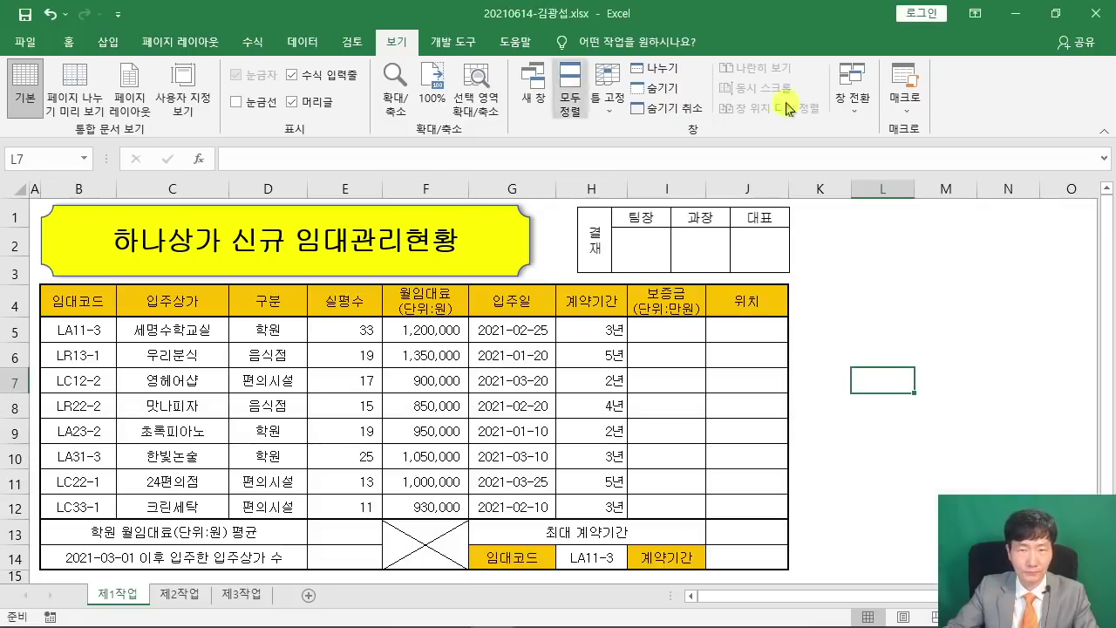
click(1054, 13)
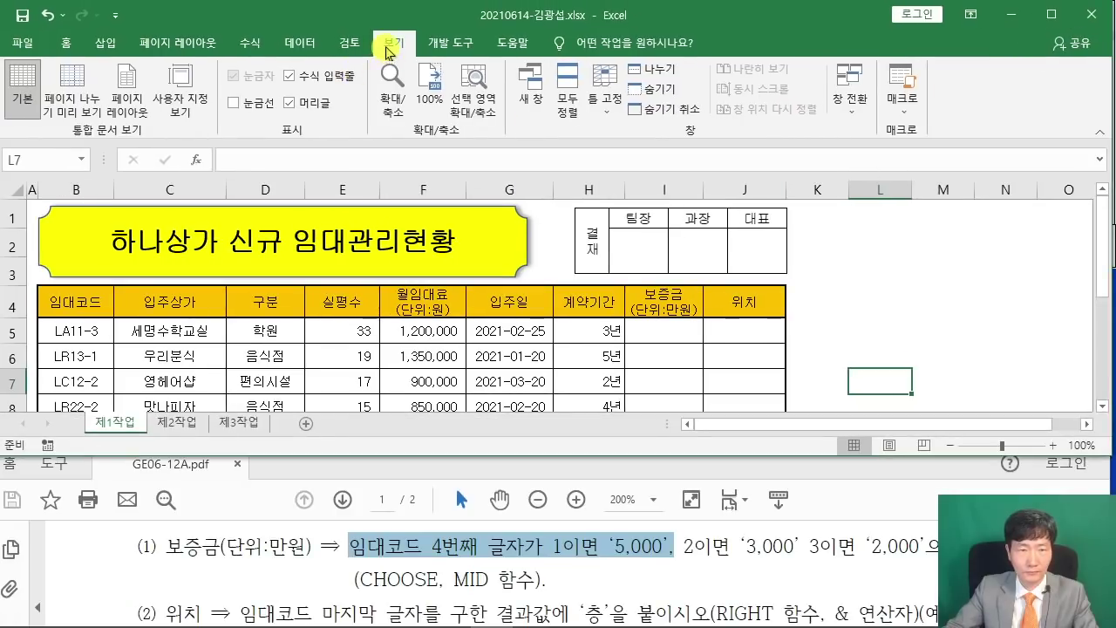
Collapse the ribbon and start a CHOOSE function in cell I5 via Insert Function.
double_click(392, 42)
click(1005, 273)
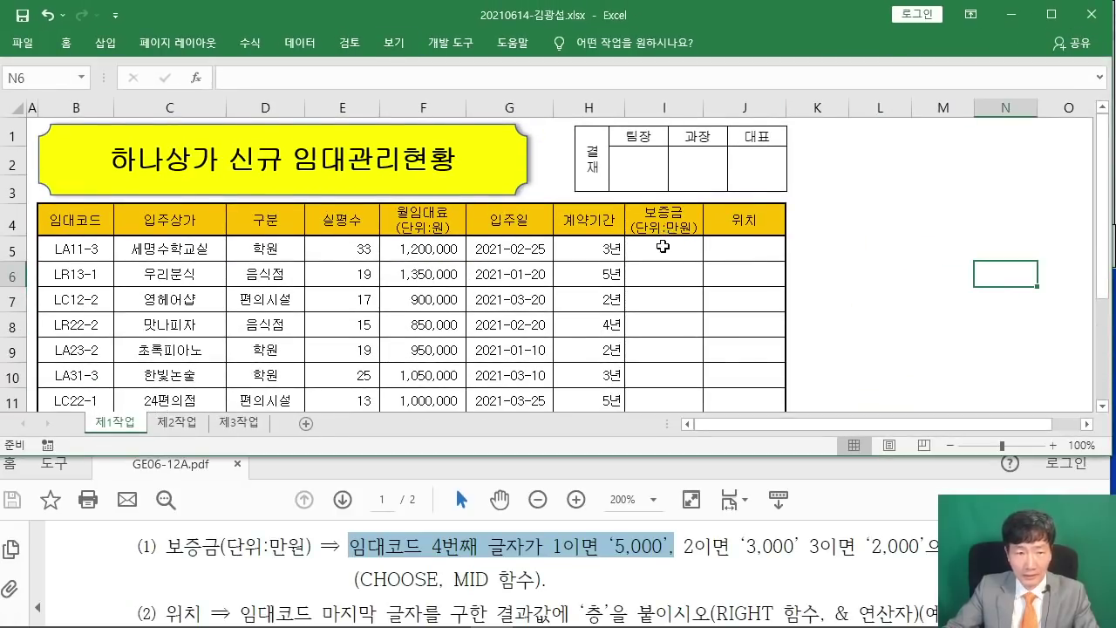
click(656, 246)
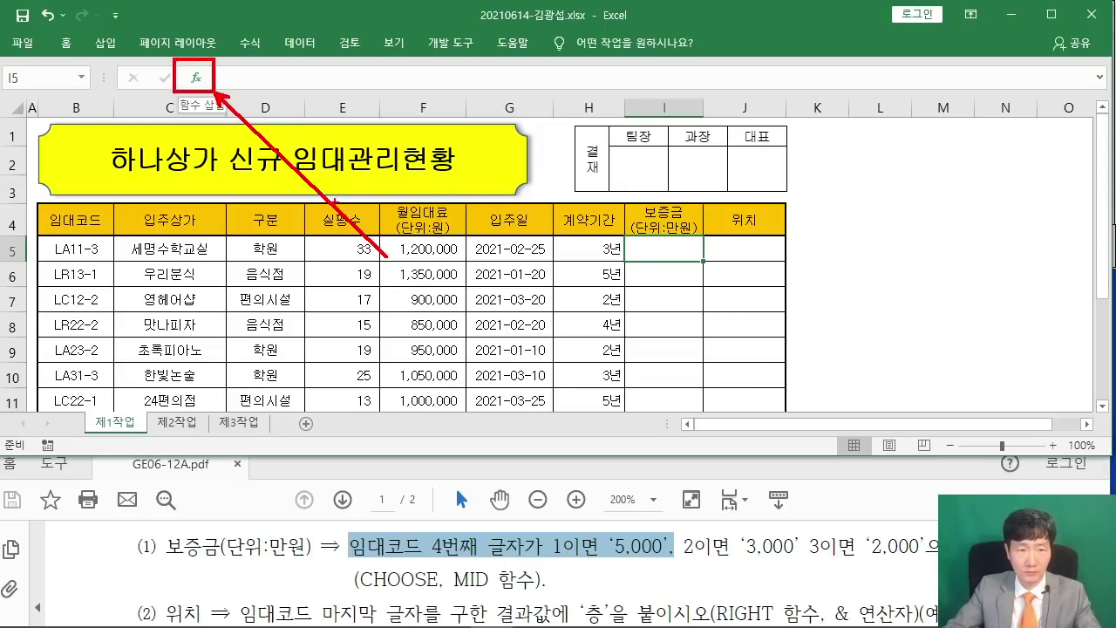
click(195, 78)
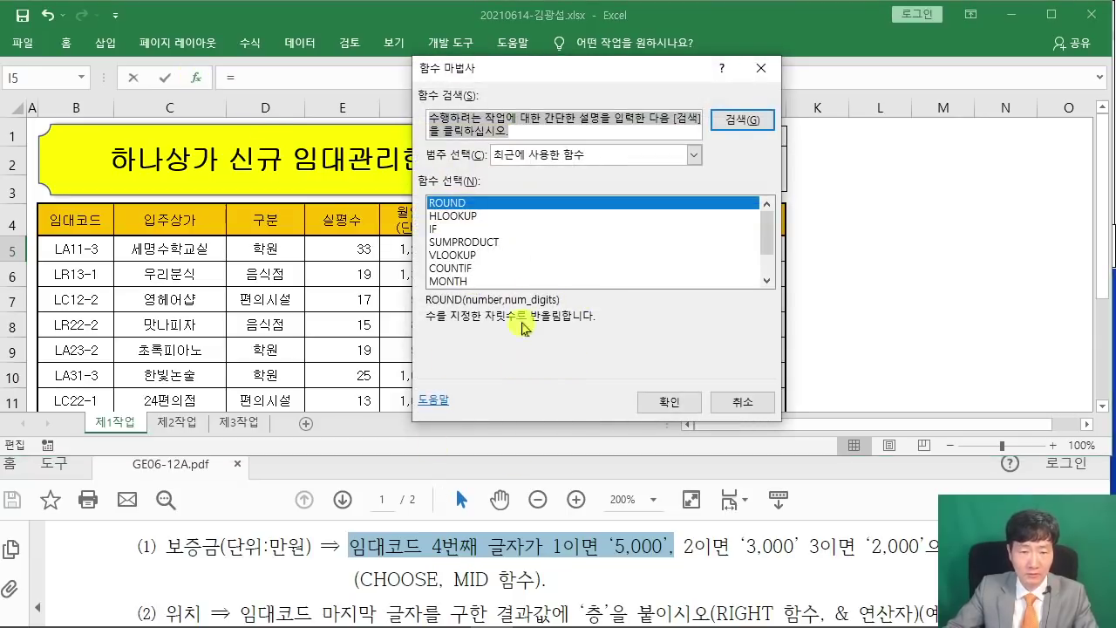
text(채ㅐ)
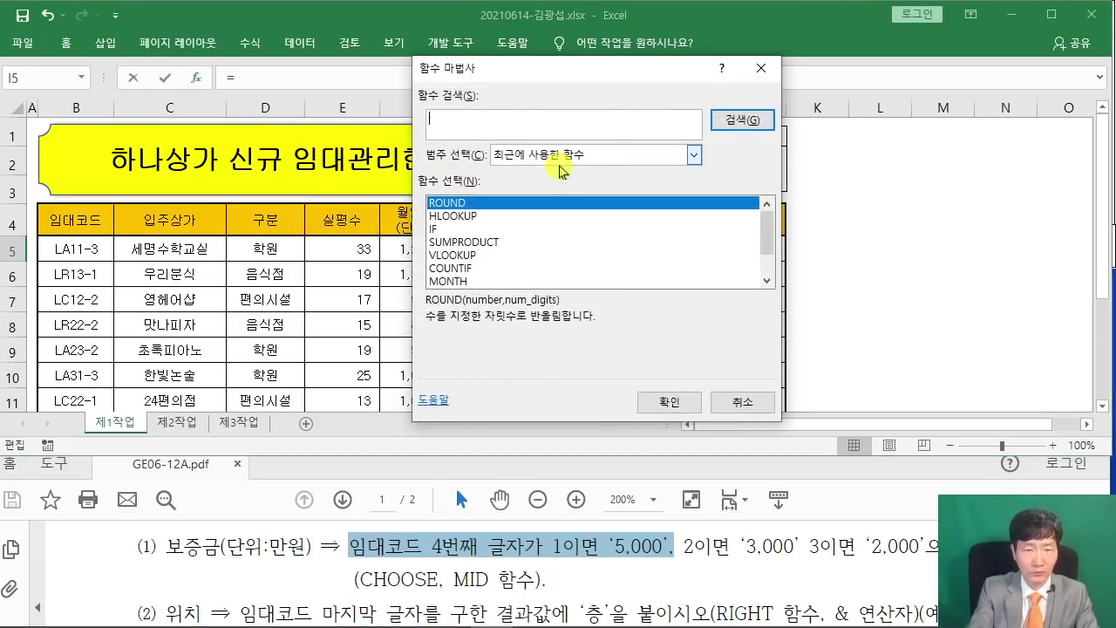
text(CHOOSE)
key(Return)
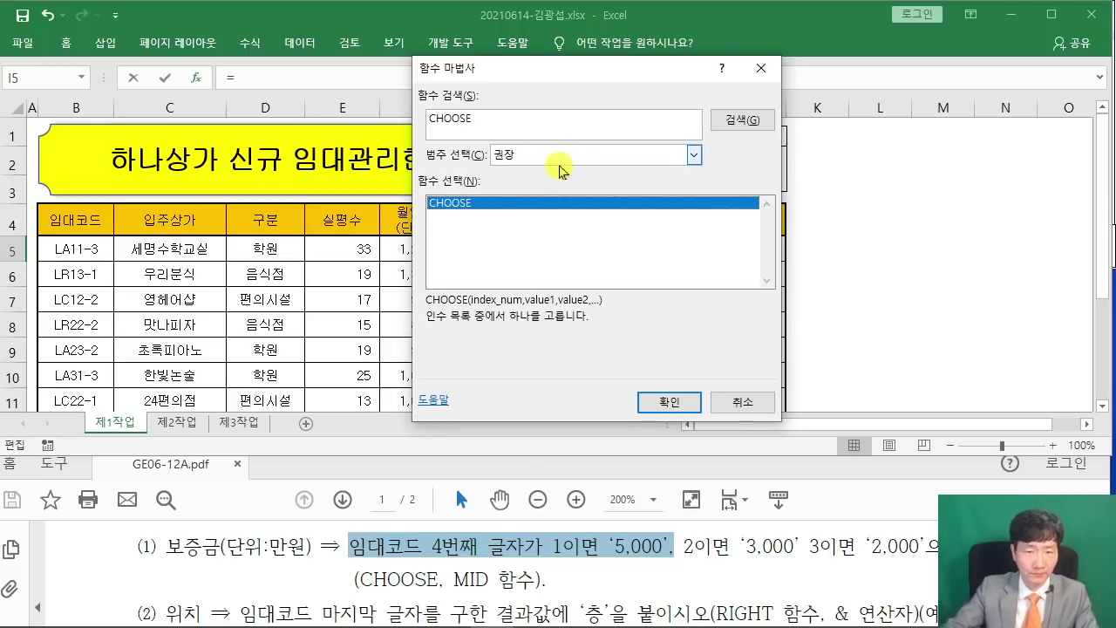
click(658, 401)
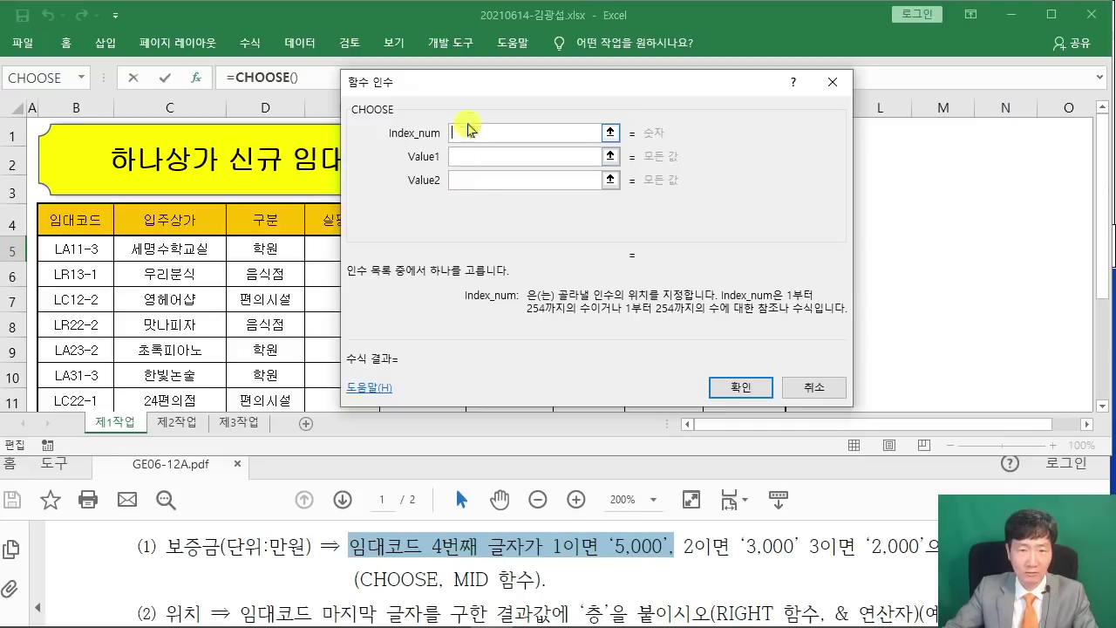
Use MID(B5,4,1), the rental code's fourth character, as the CHOOSE index in I5.
drag(483, 92, 514, 165)
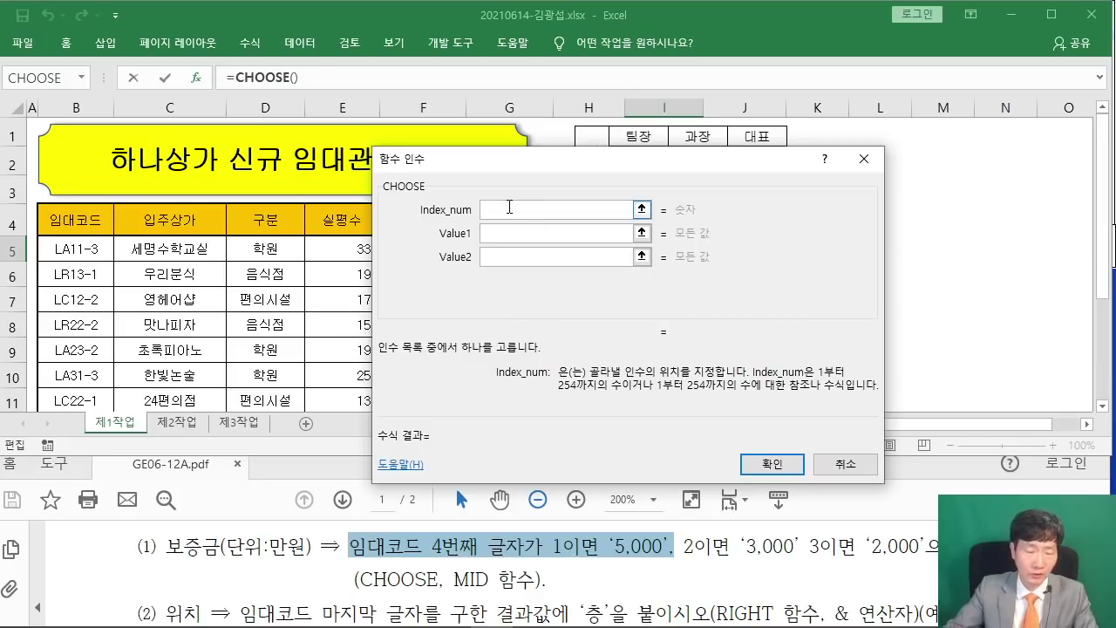
text(MID()
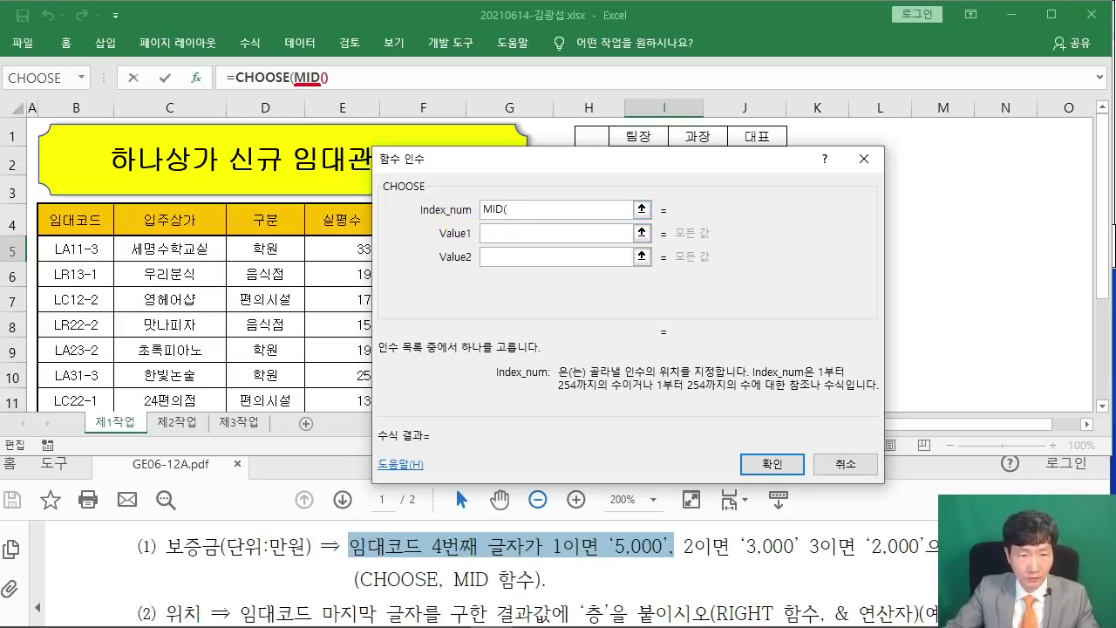
drag(313, 88, 325, 206)
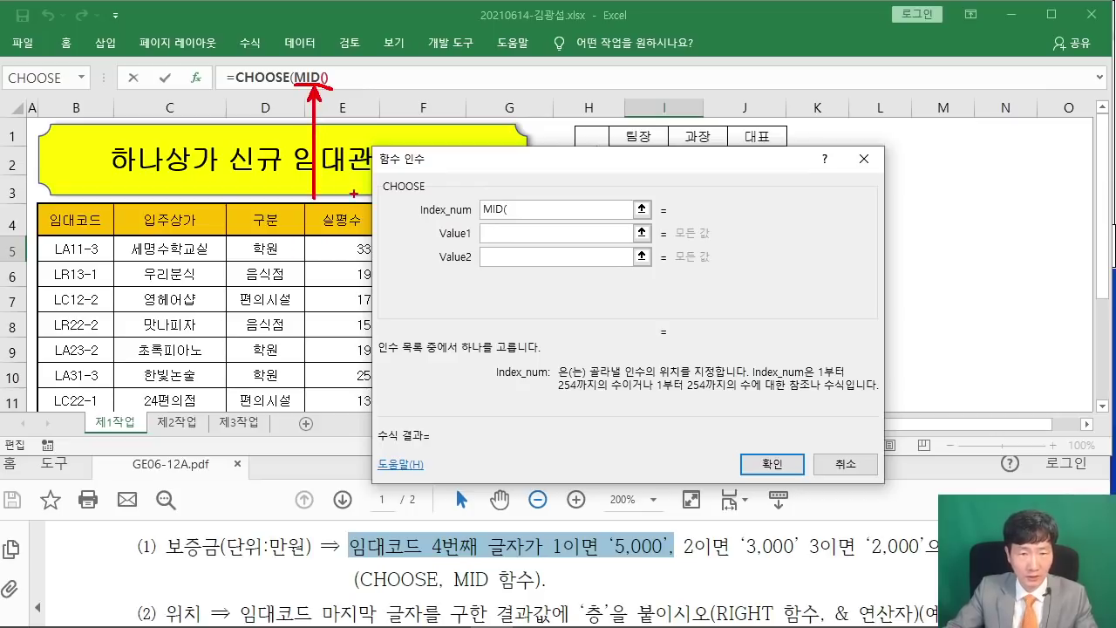
click(309, 77)
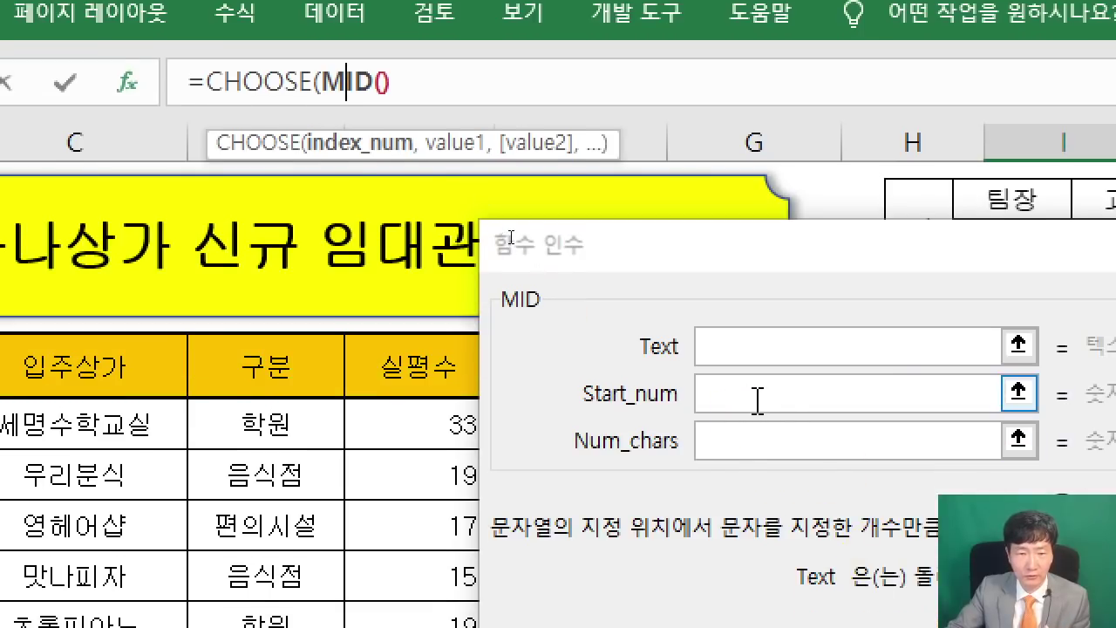
click(741, 349)
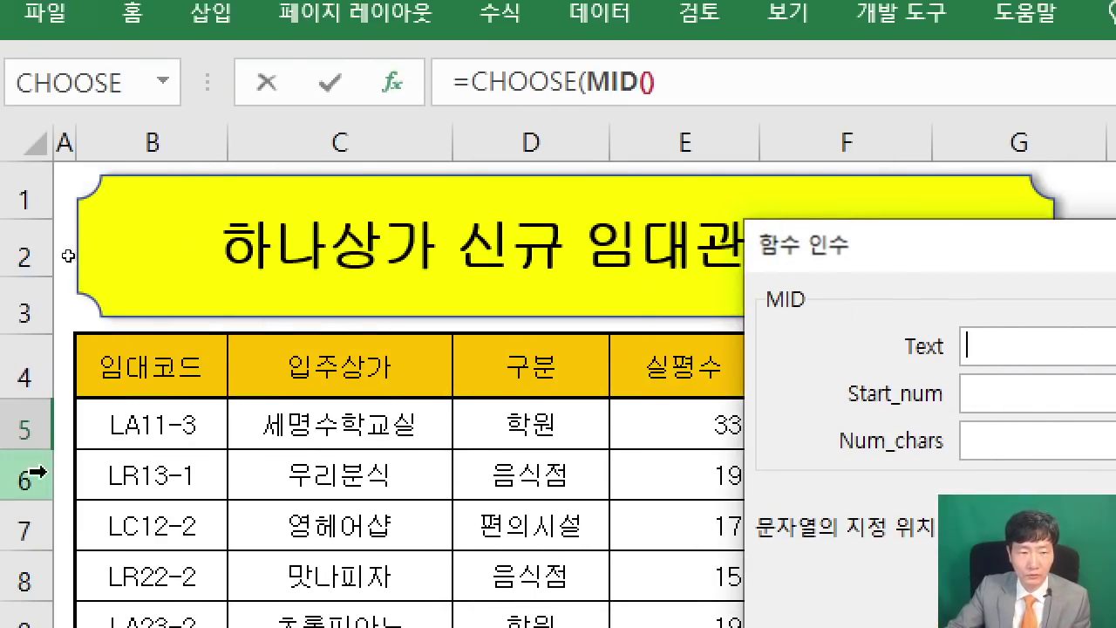
click(124, 433)
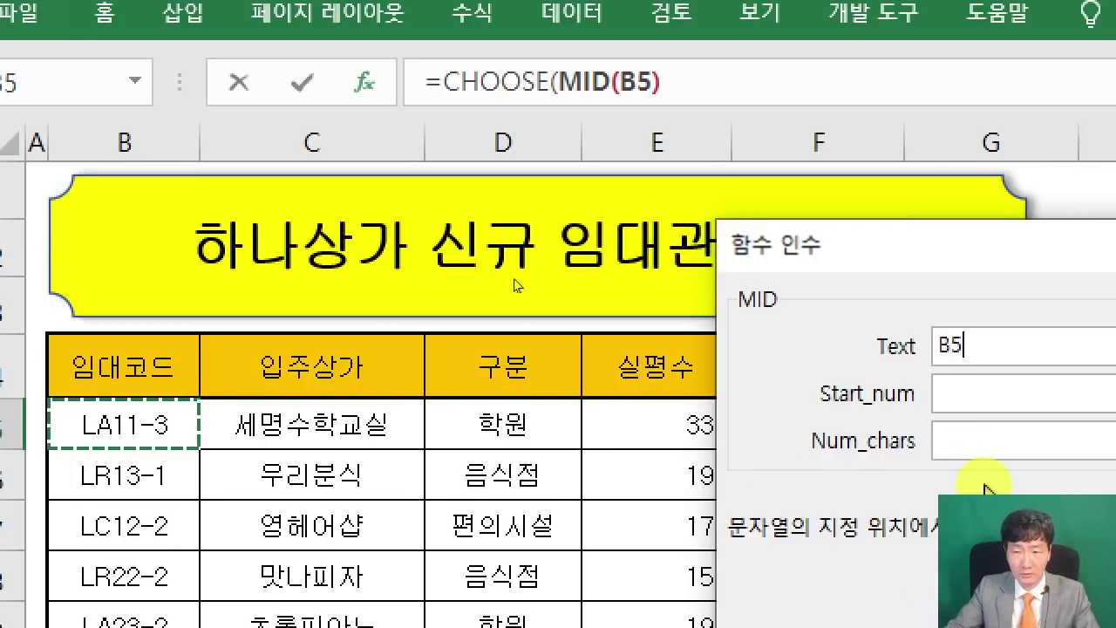
click(988, 394)
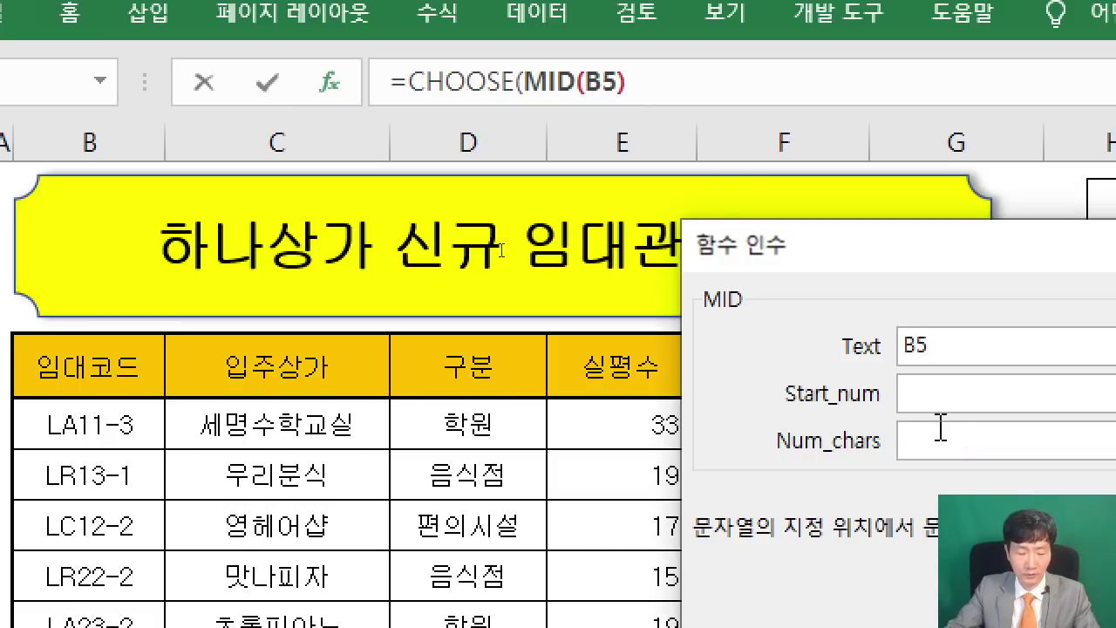
text(4,)
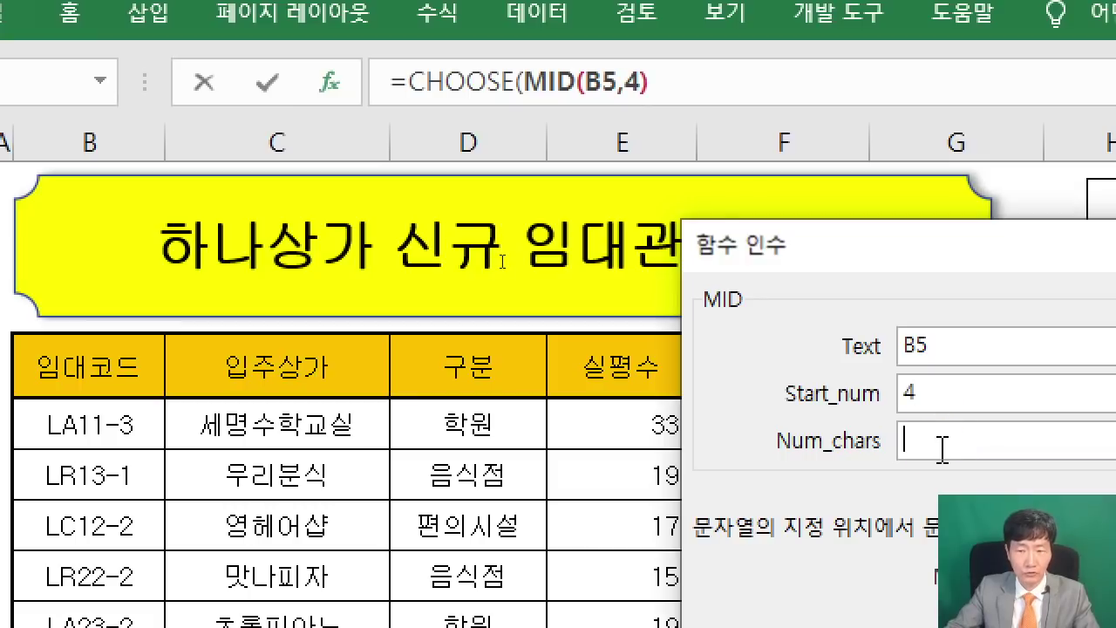
text(1)
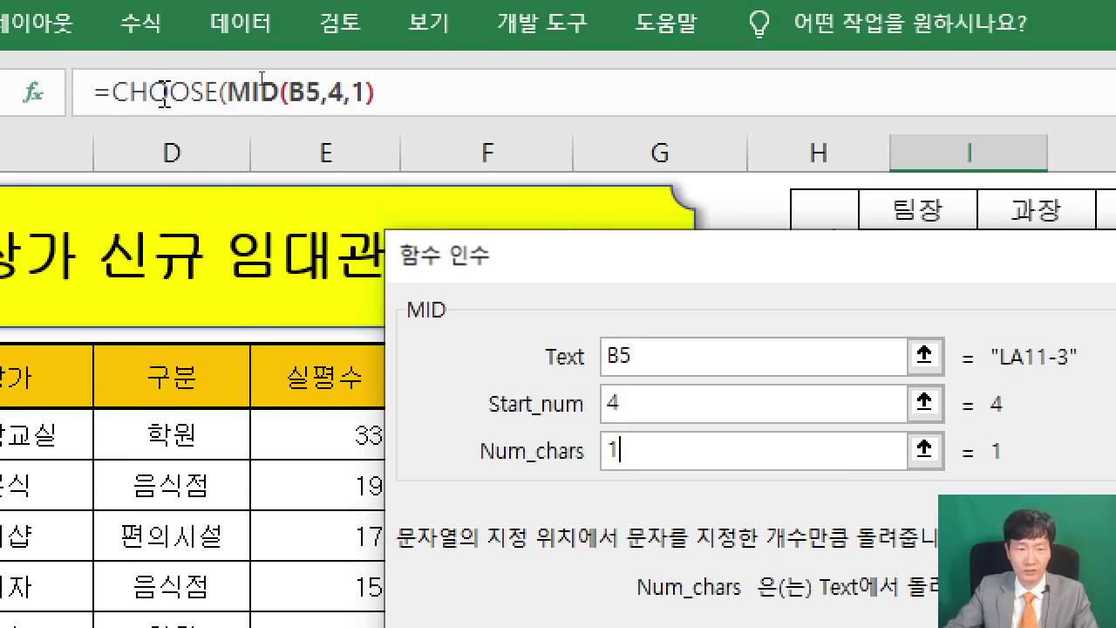
click(164, 94)
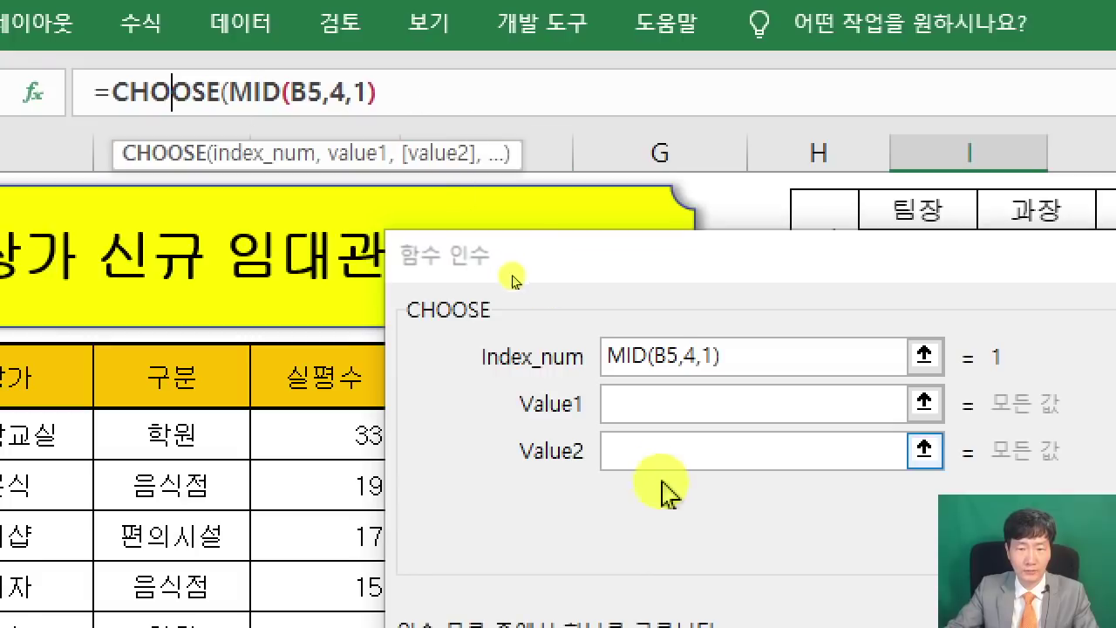
Give CHOOSE the values "5,000", "3,000" and "2,000" and confirm the I5 formula.
click(667, 408)
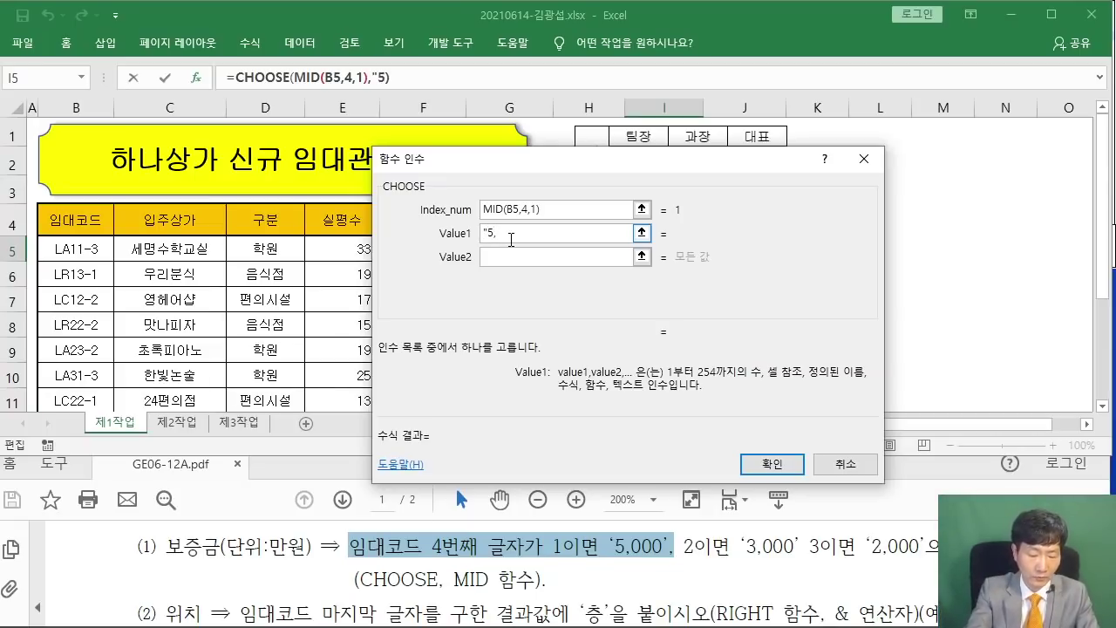
text(000")
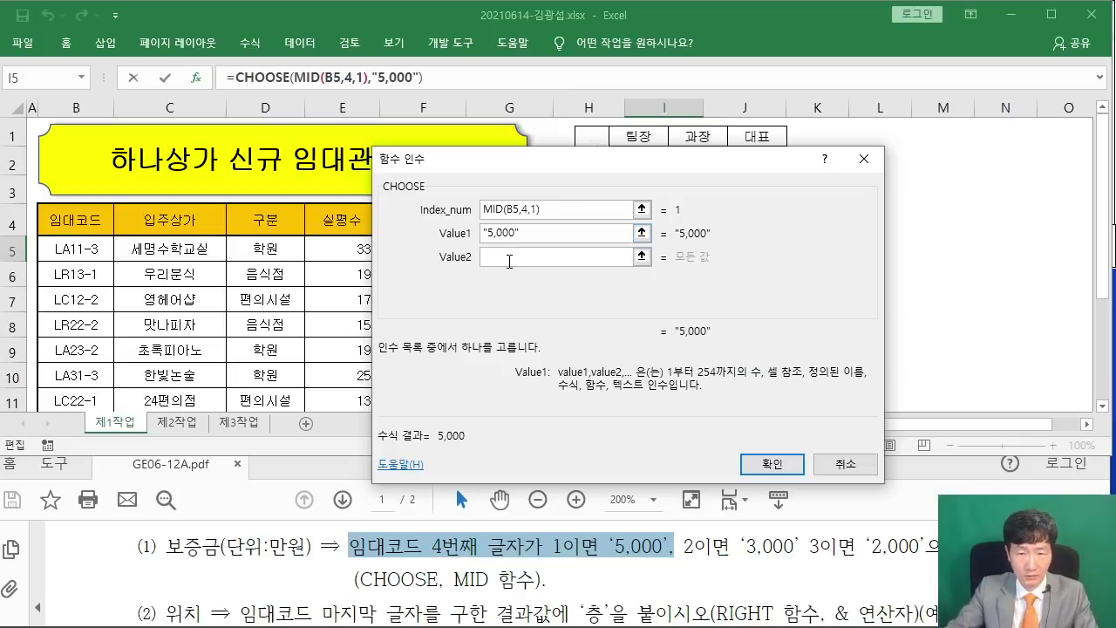
click(509, 261)
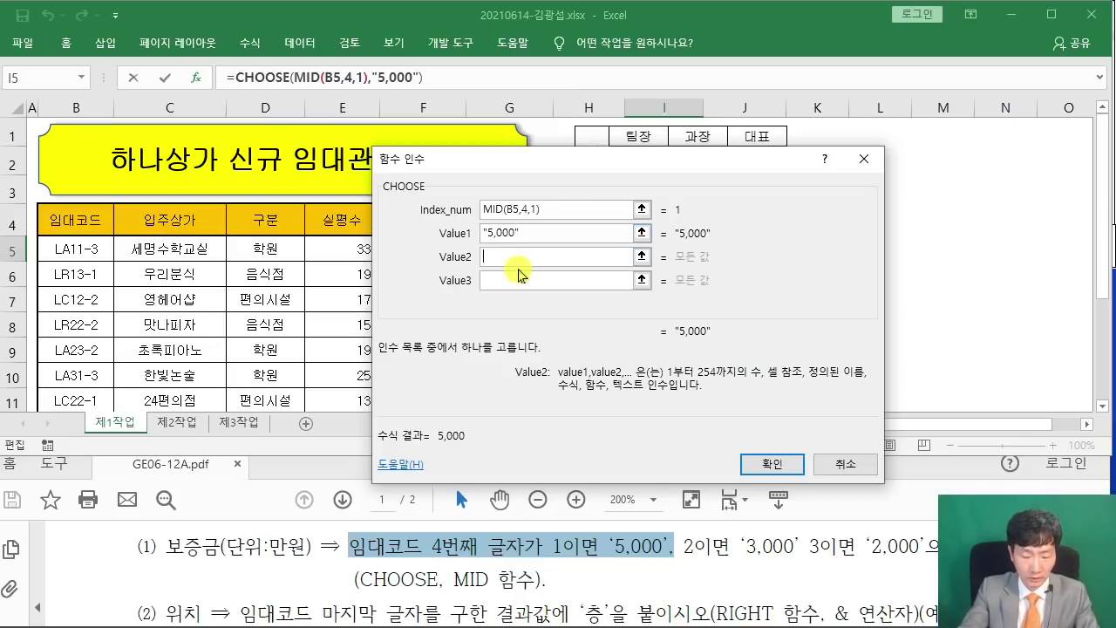
text("3,000)
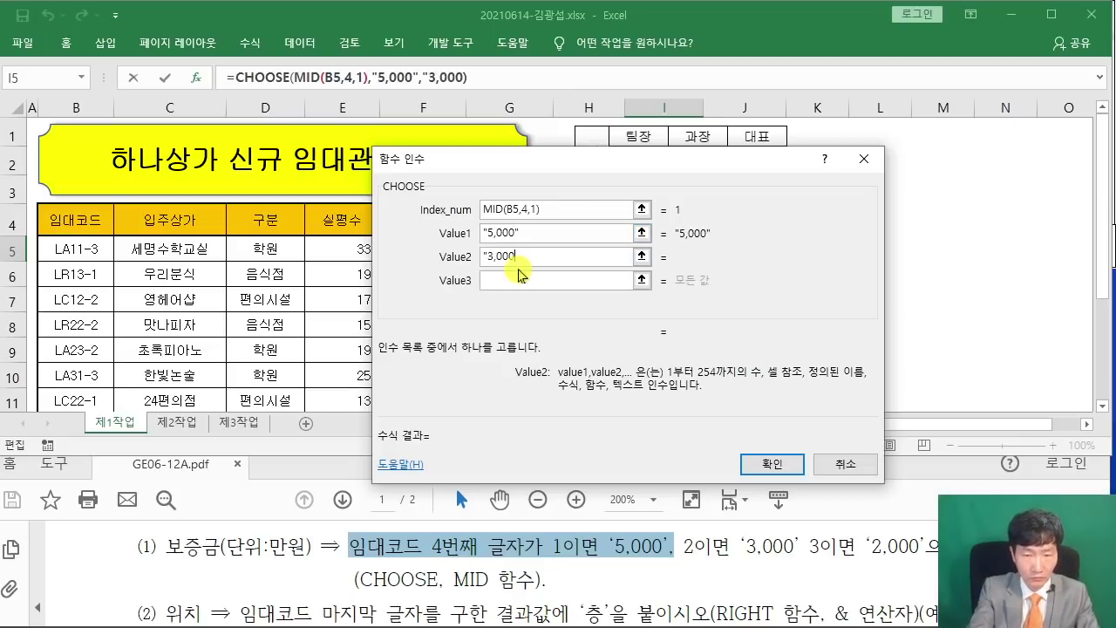
text(")
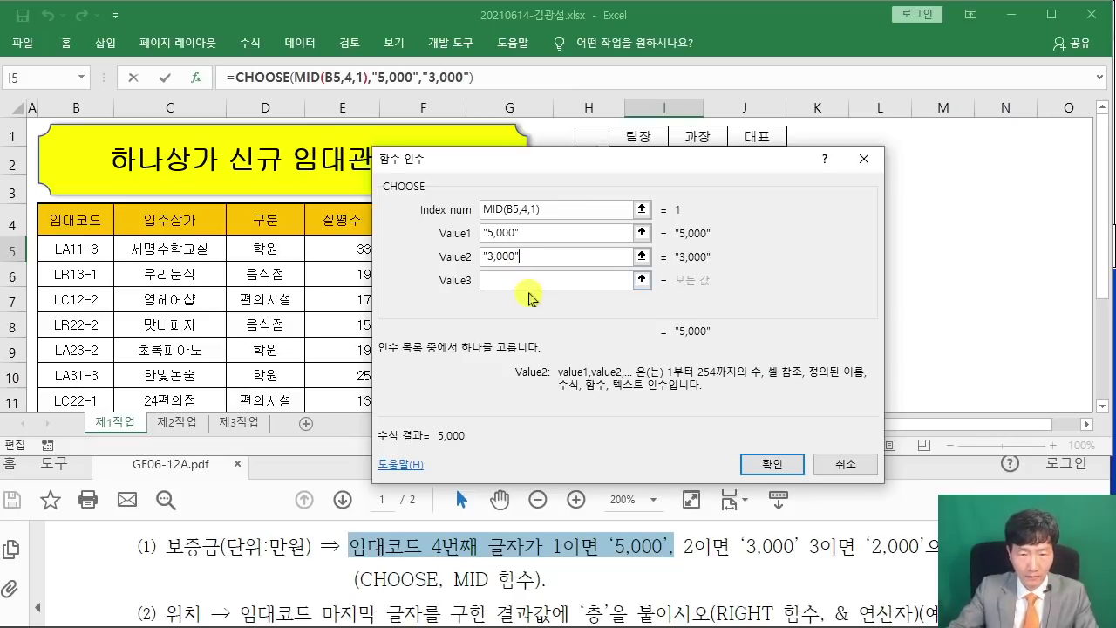
click(555, 281)
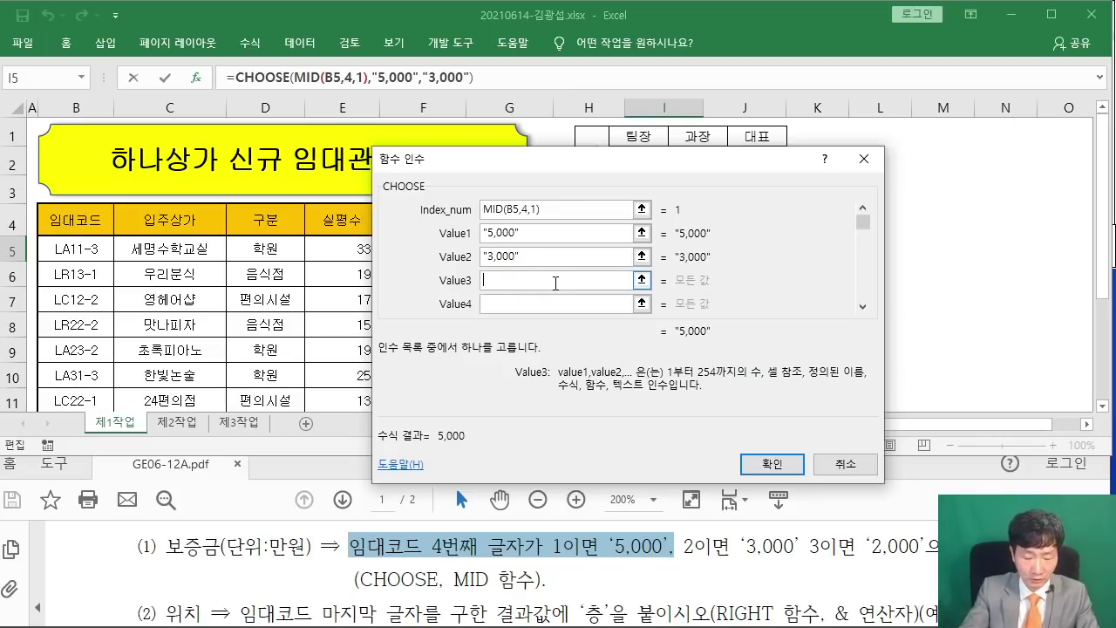
text(")
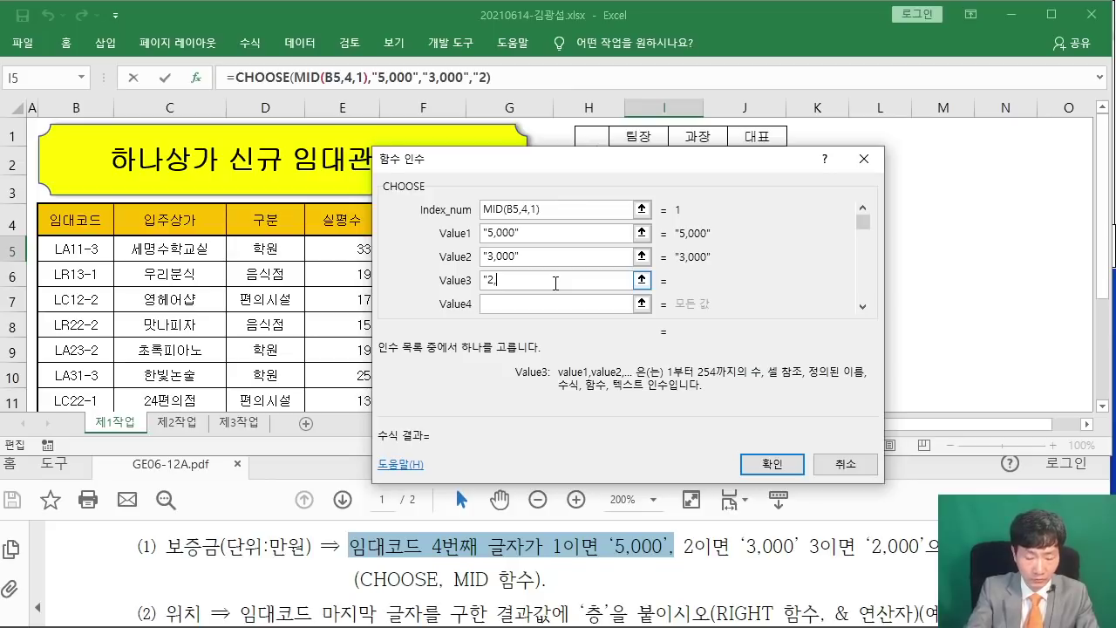
text(2,000")
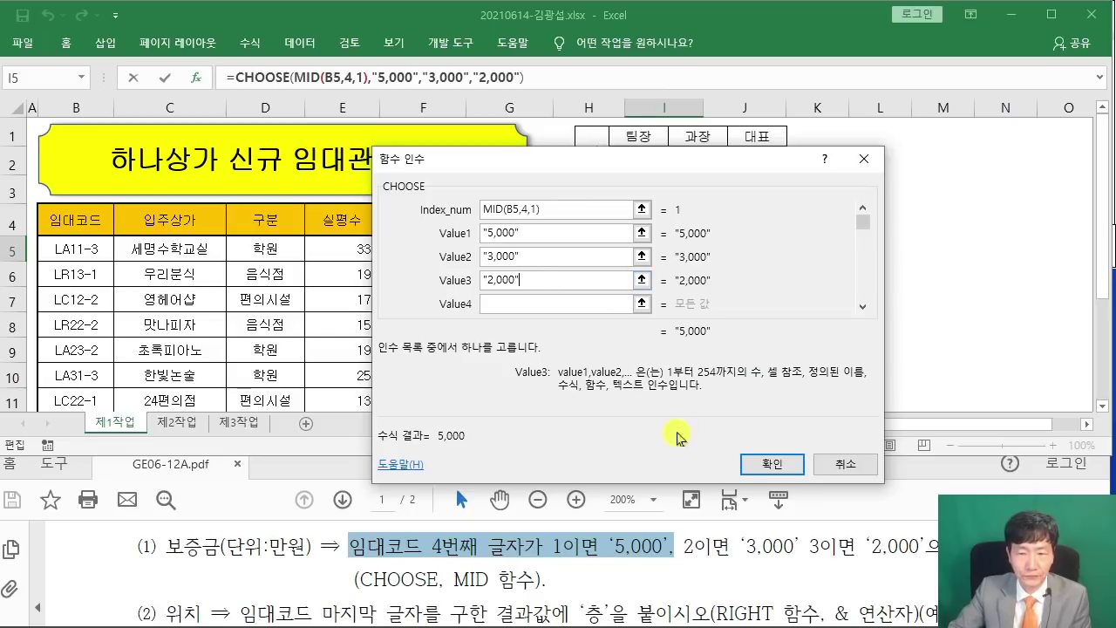
click(771, 465)
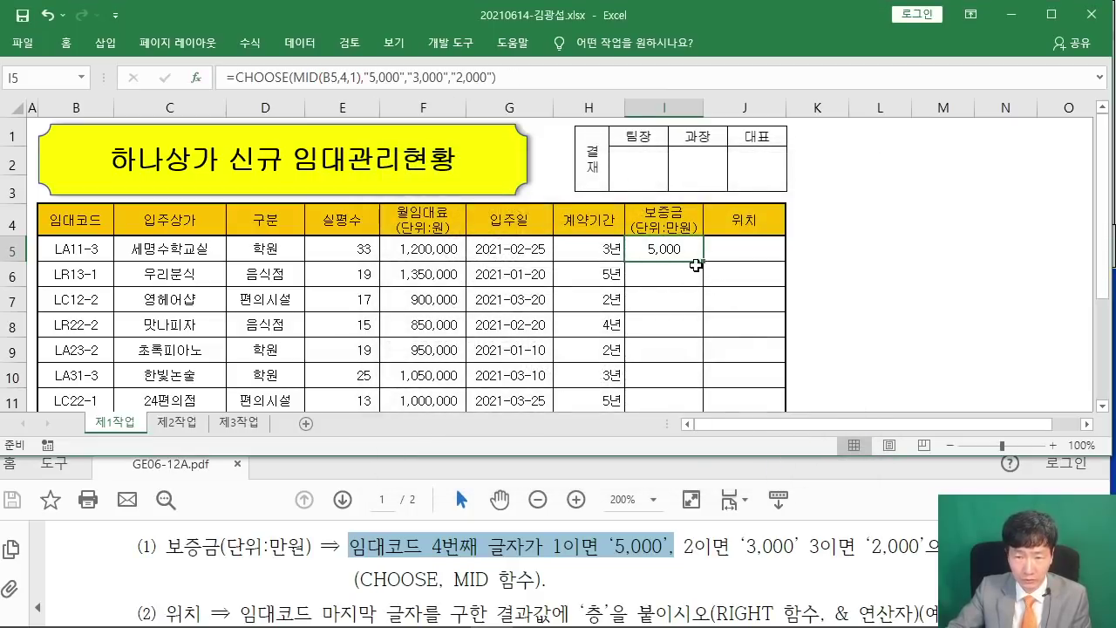
Fill the 보증금 formula down to I12 without formatting, then bring the instructions PDF forward.
drag(703, 262, 701, 354)
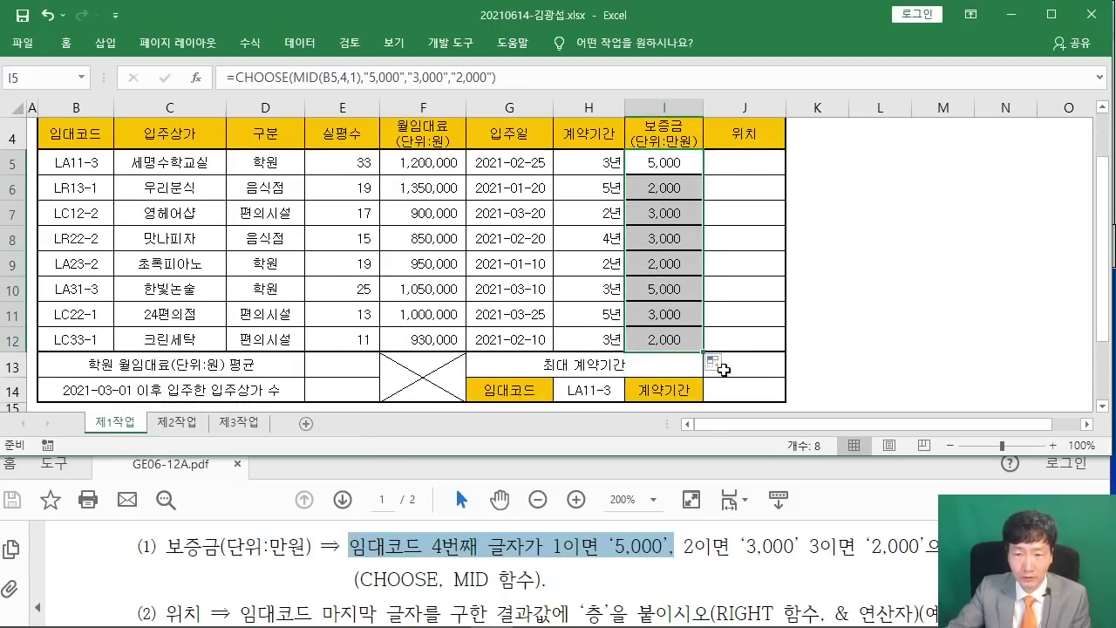
click(715, 362)
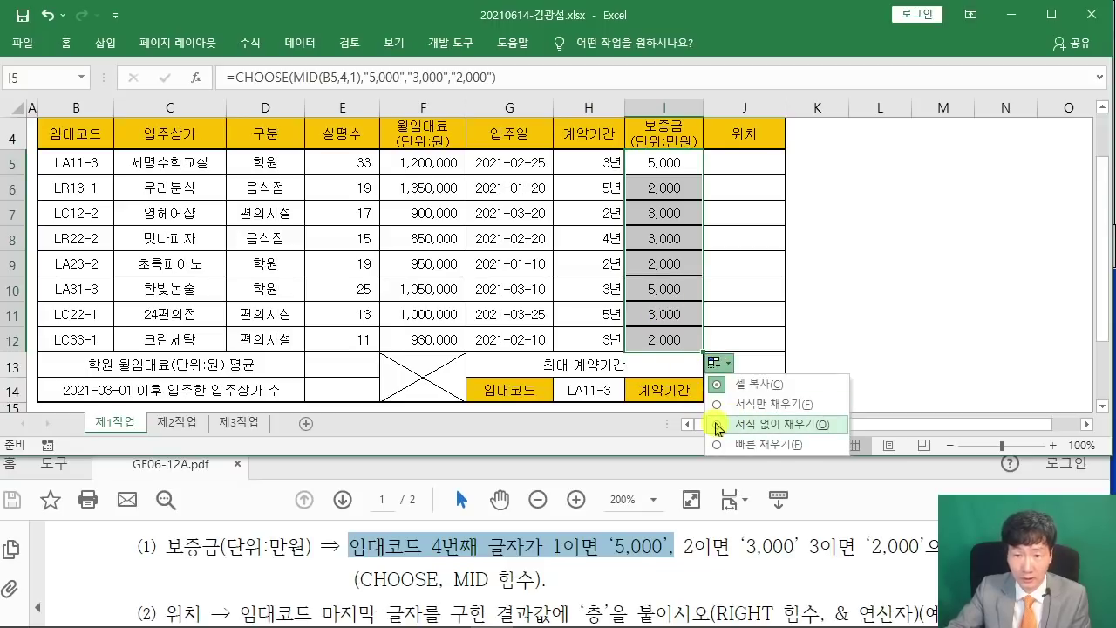
click(719, 425)
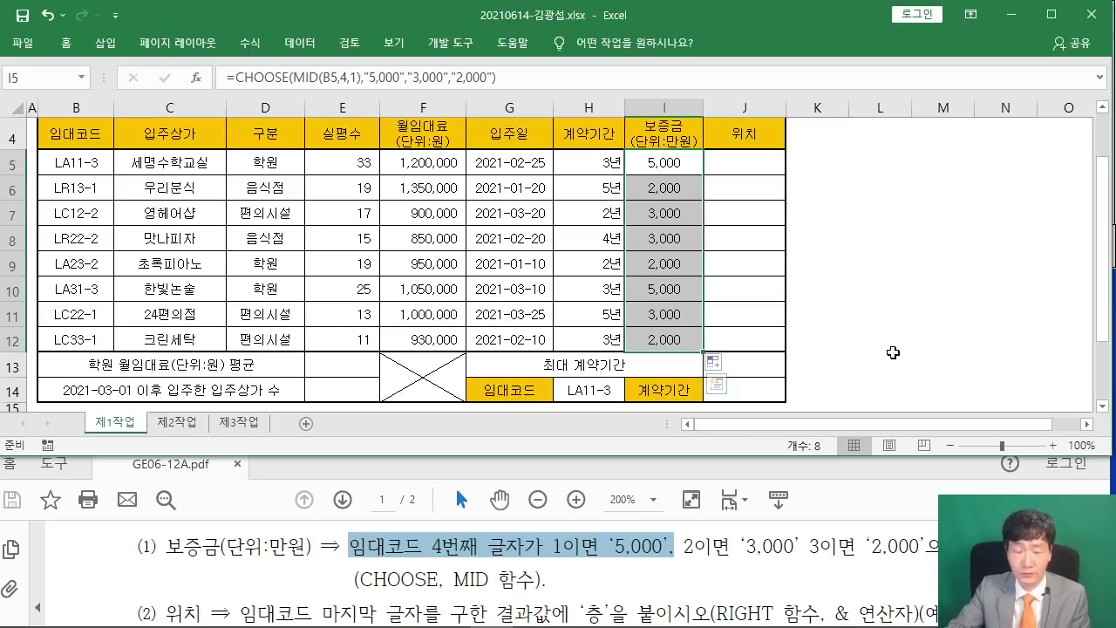
click(892, 354)
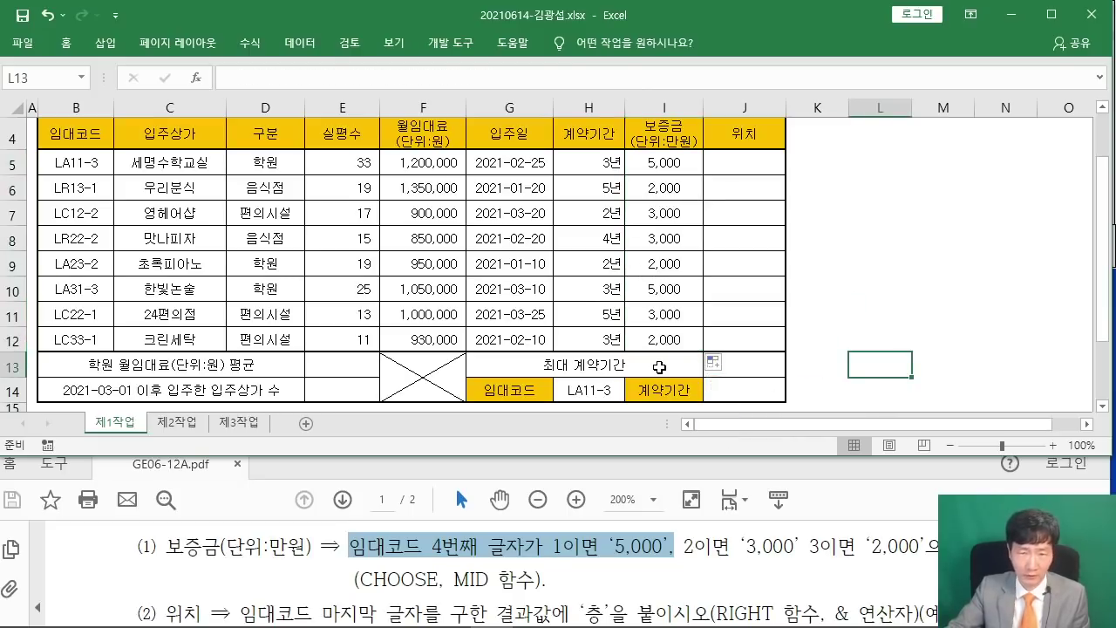
click(545, 558)
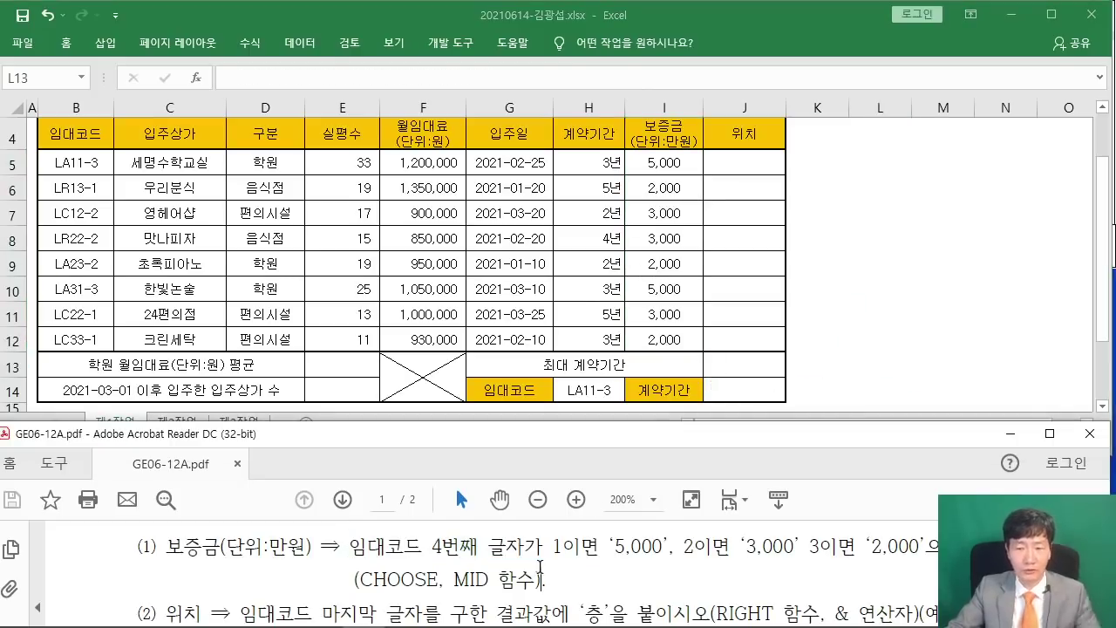
scroll(541, 562, down, 2)
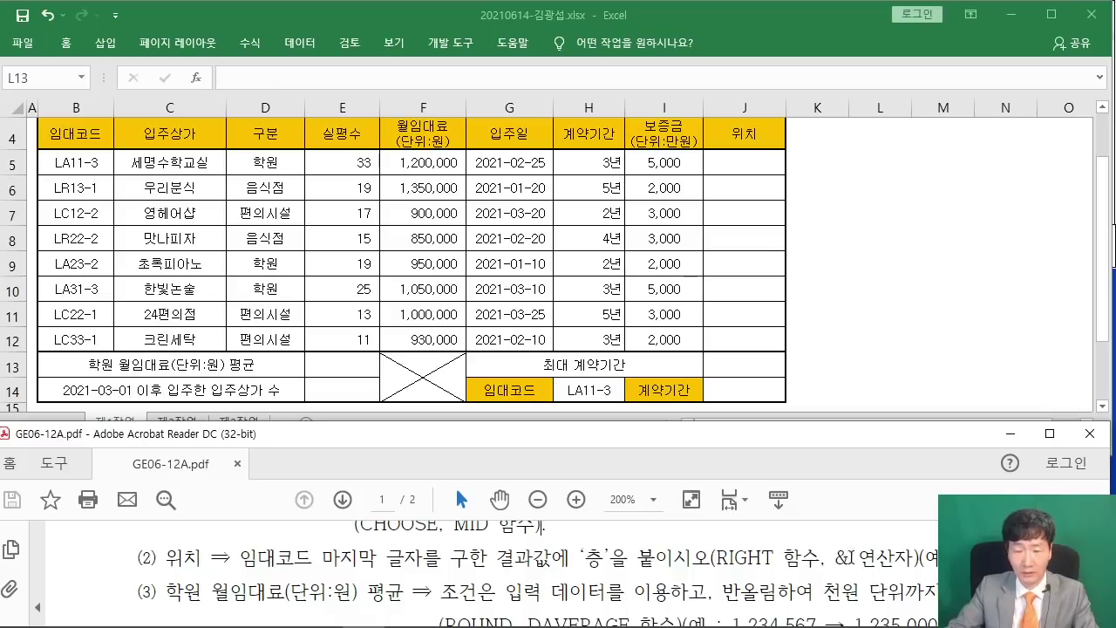
Enter =RIGHT(B5,1) in J5 to extract the rental code's last character.
click(747, 162)
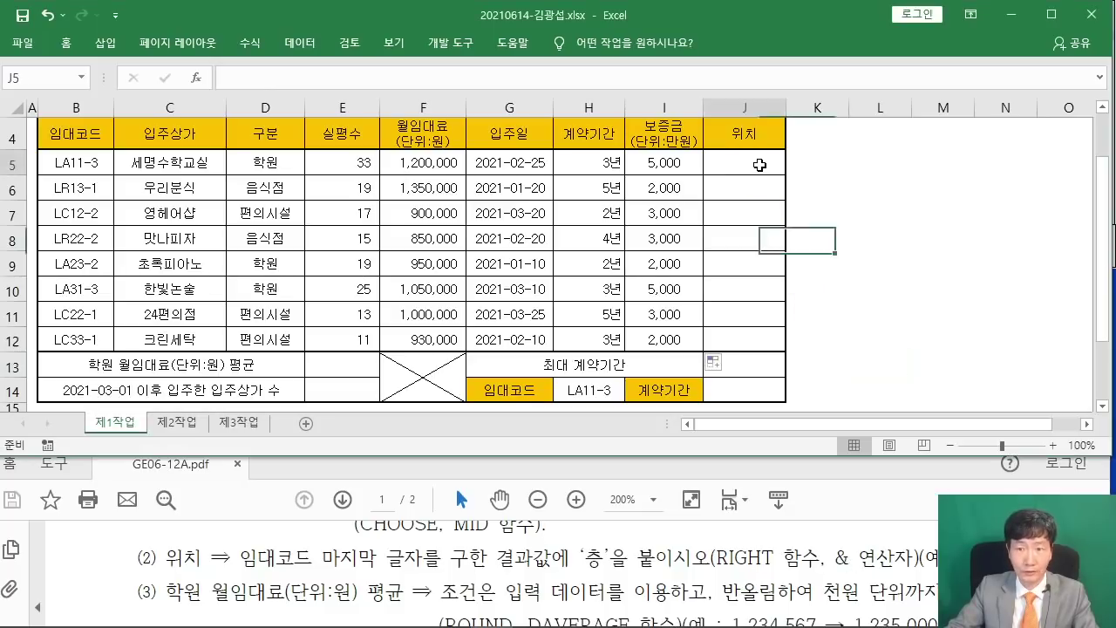
scroll(788, 254, up, 1)
text(=)
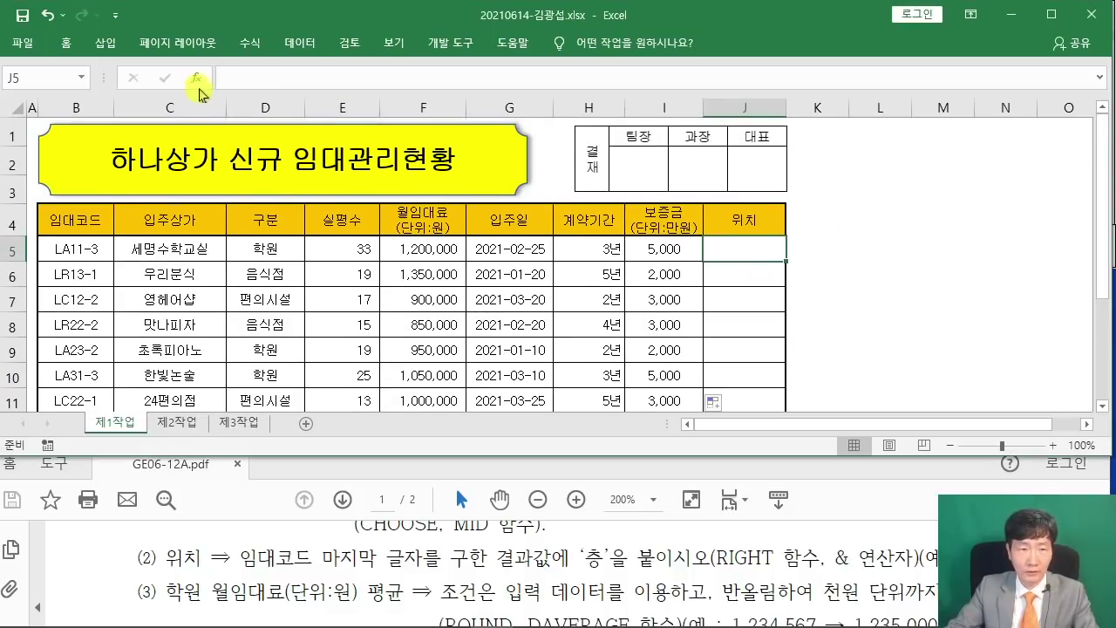
key(shift+F3)
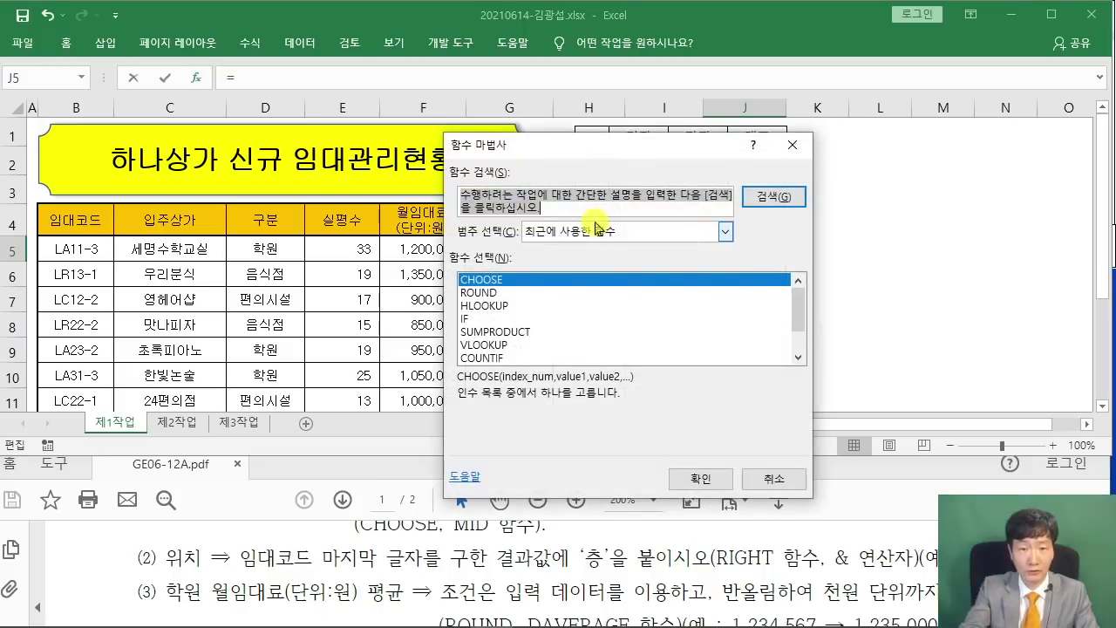
text(RIGHT)
key(Return)
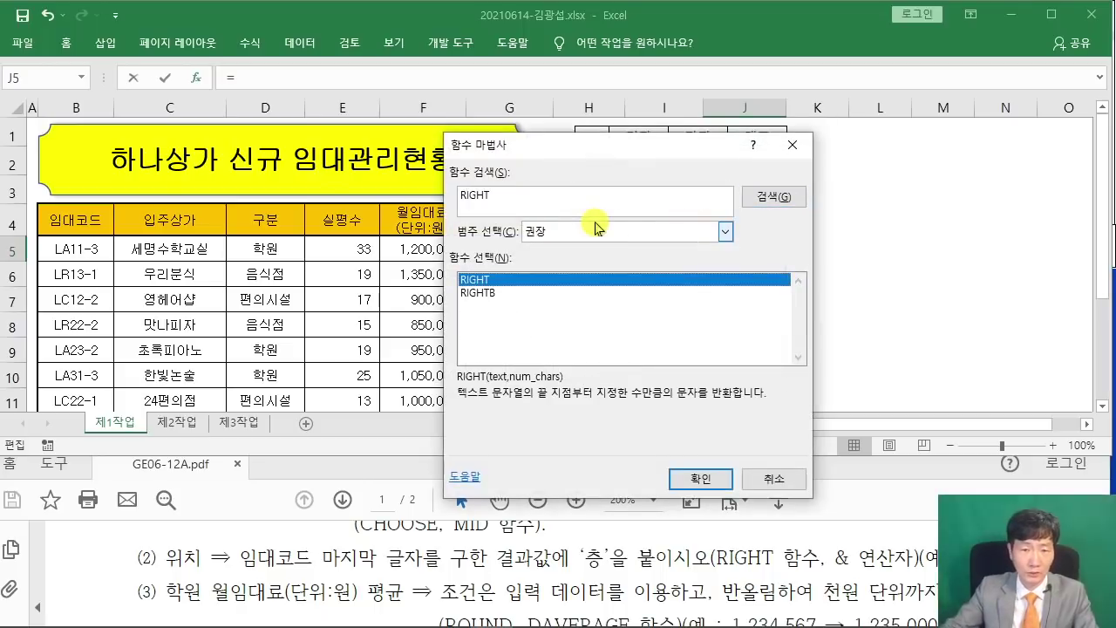
click(709, 482)
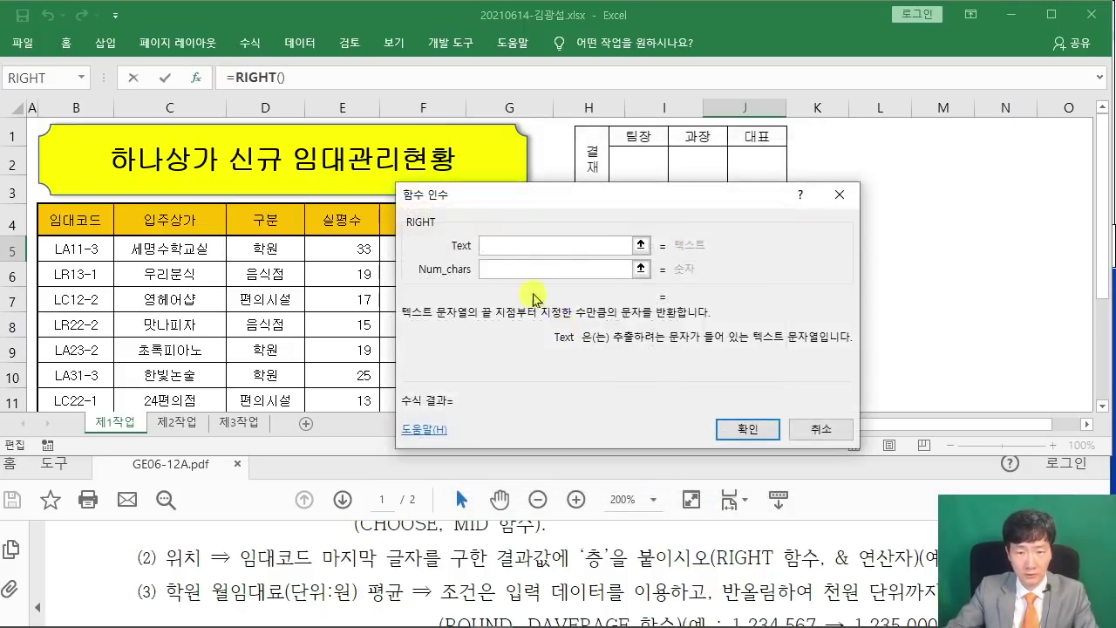
drag(518, 213, 554, 304)
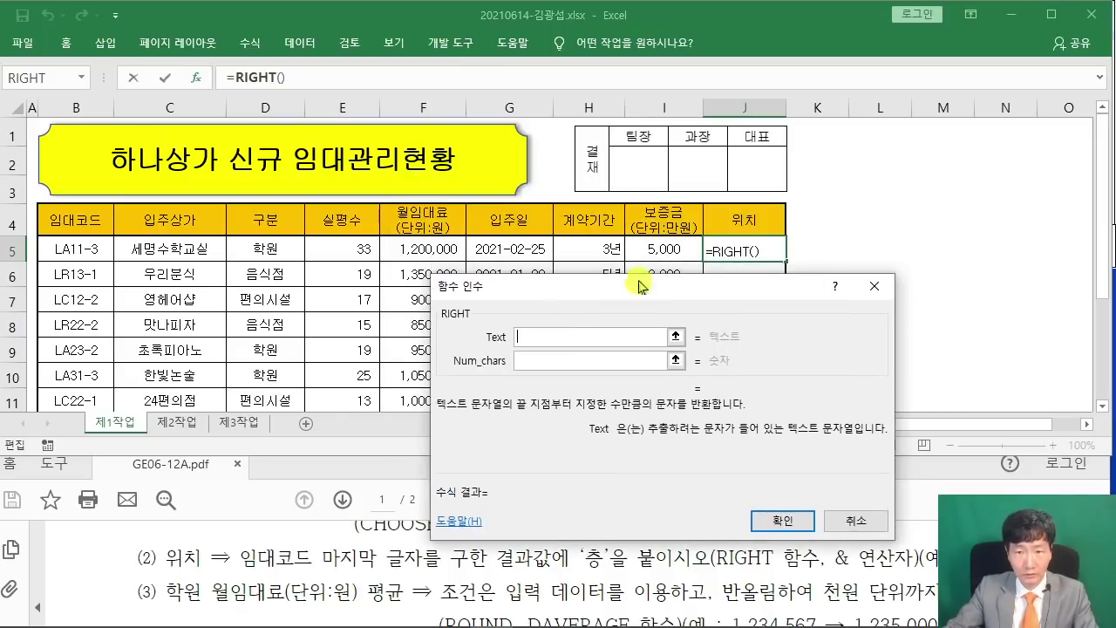
click(81, 243)
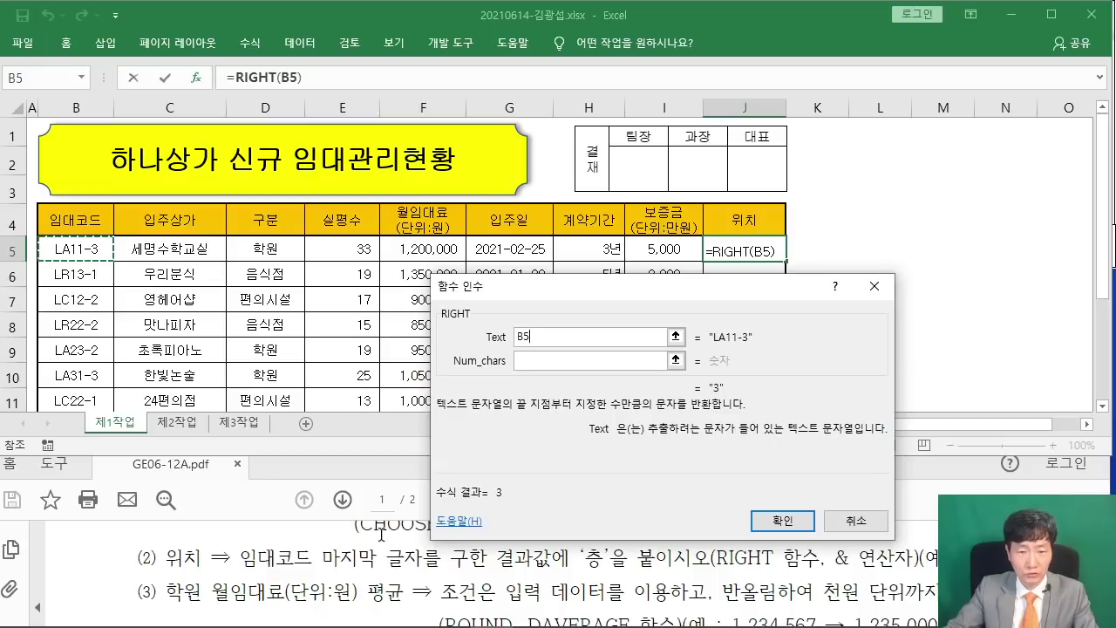
click(531, 357)
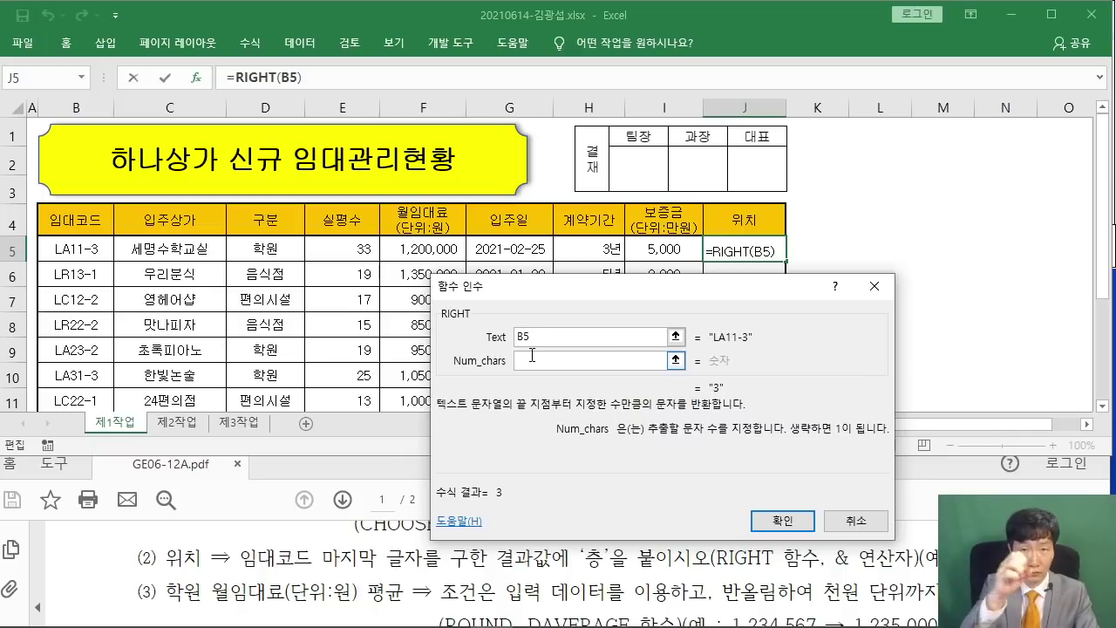
text(1)
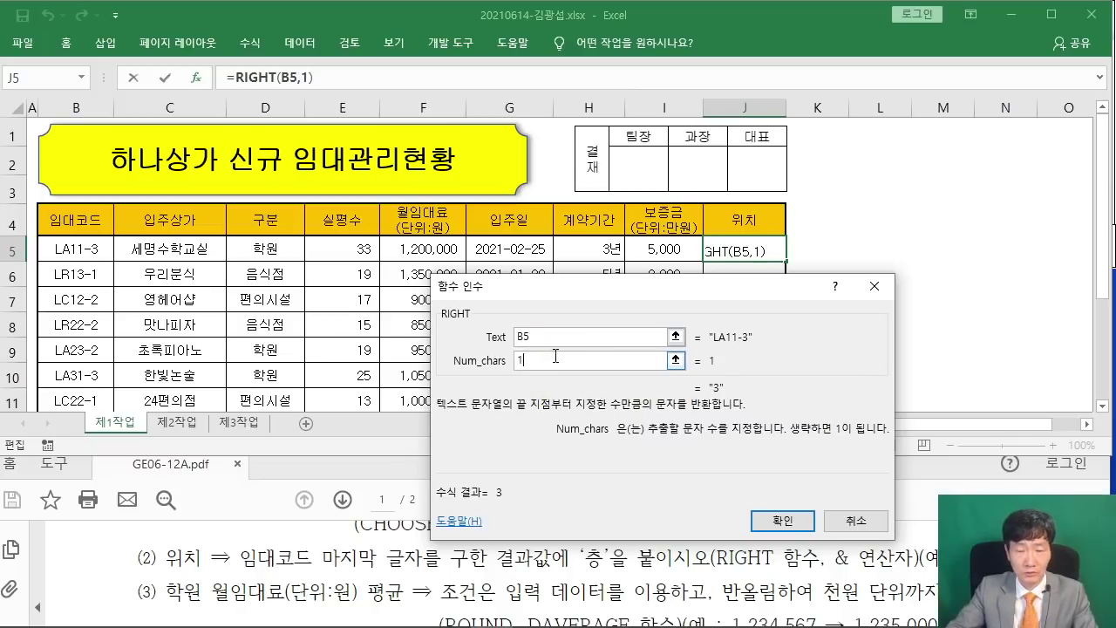
click(782, 521)
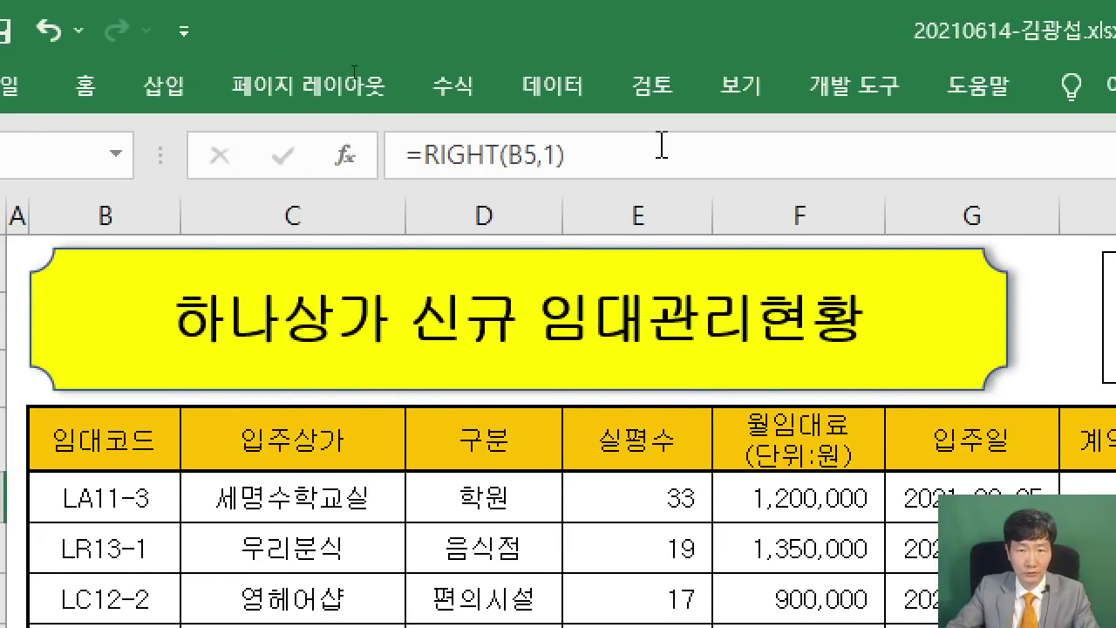
Append &"층" to J5's formula so it shows 3층.
click(640, 52)
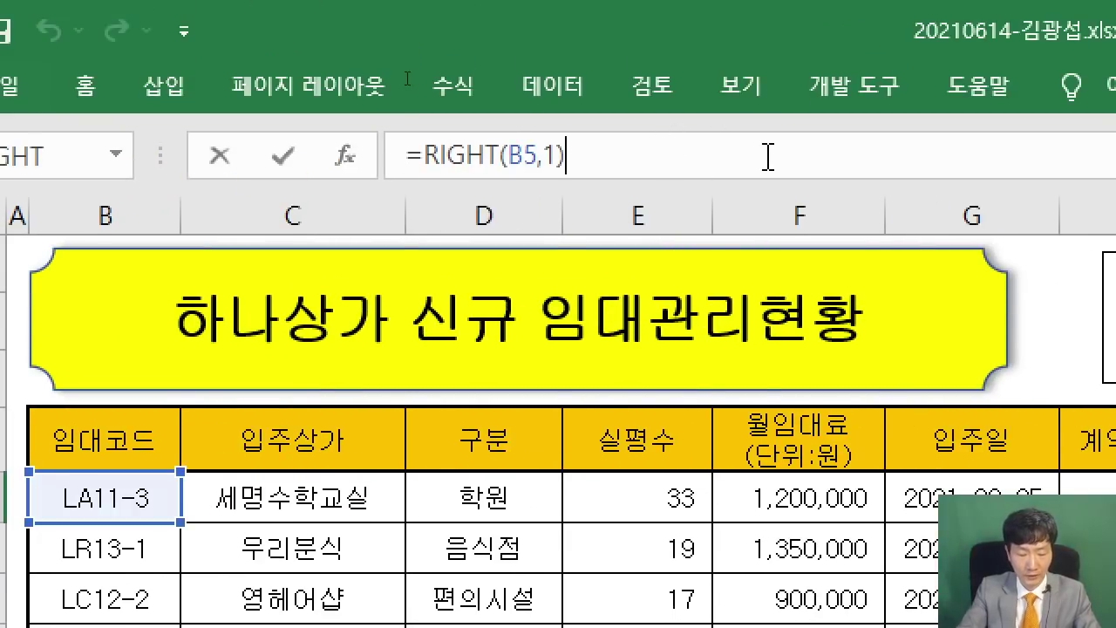
text(&"층")
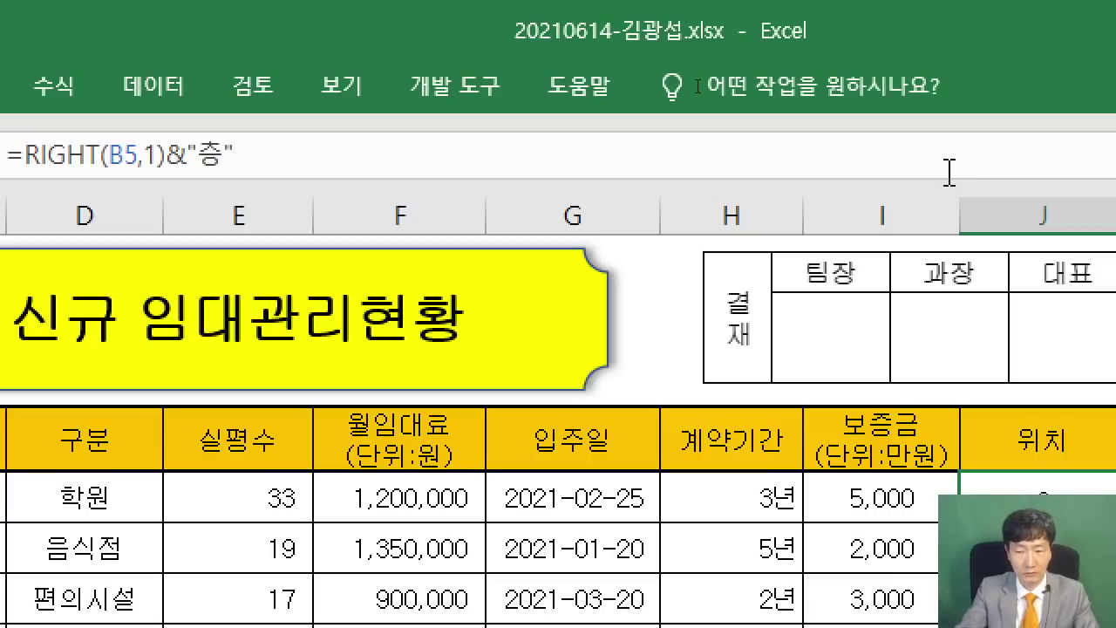
key(Return)
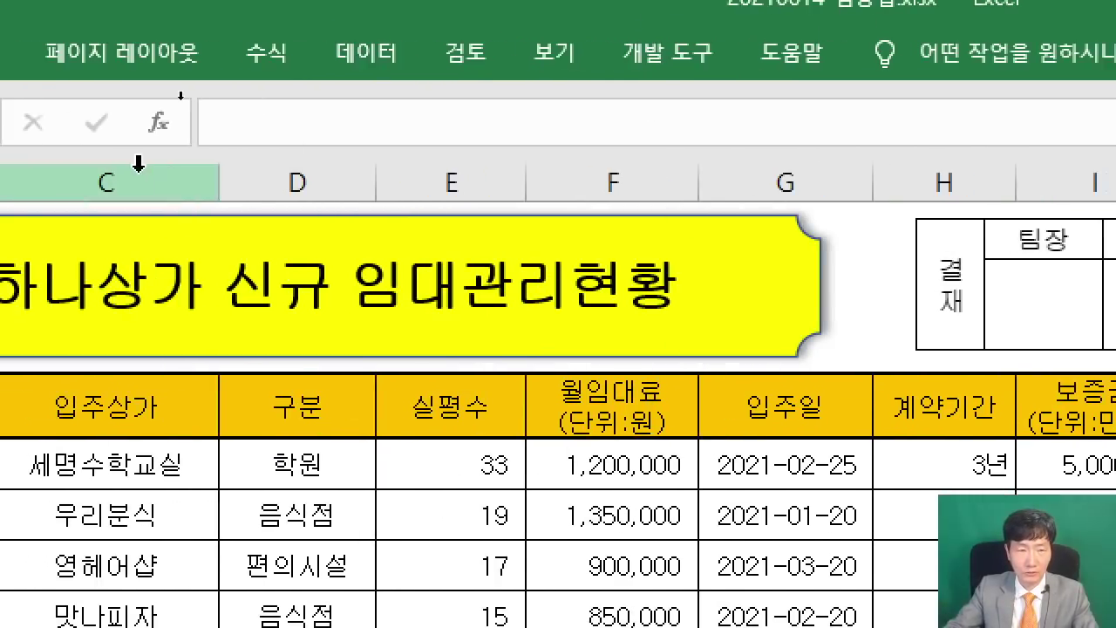
Fill the 위치 formula down to J12 without formatting and check J5.
click(924, 471)
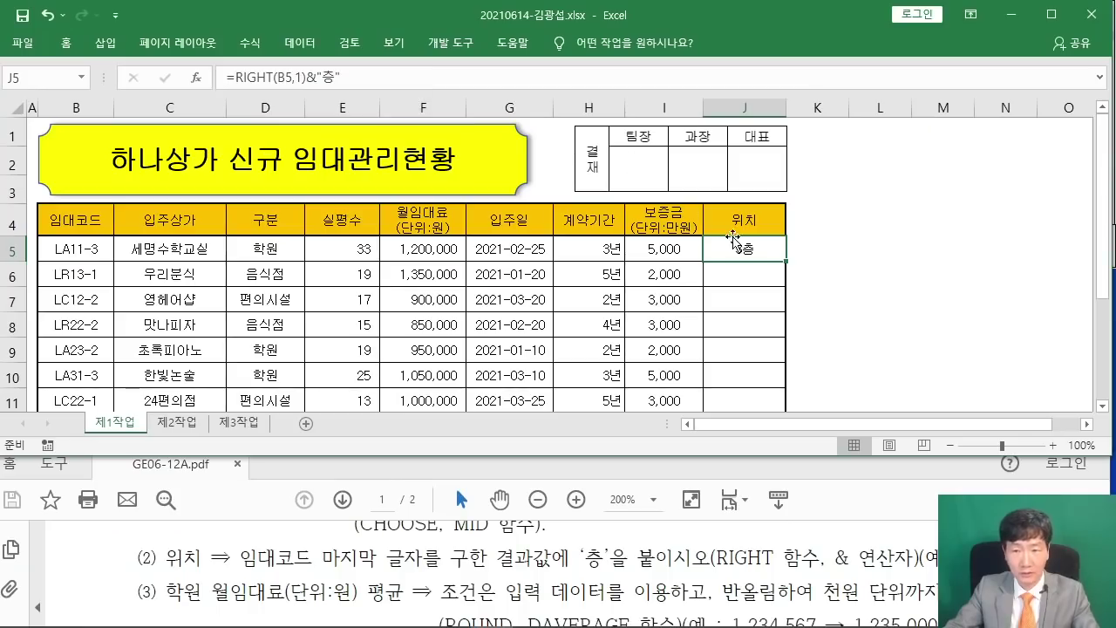
drag(787, 260, 789, 355)
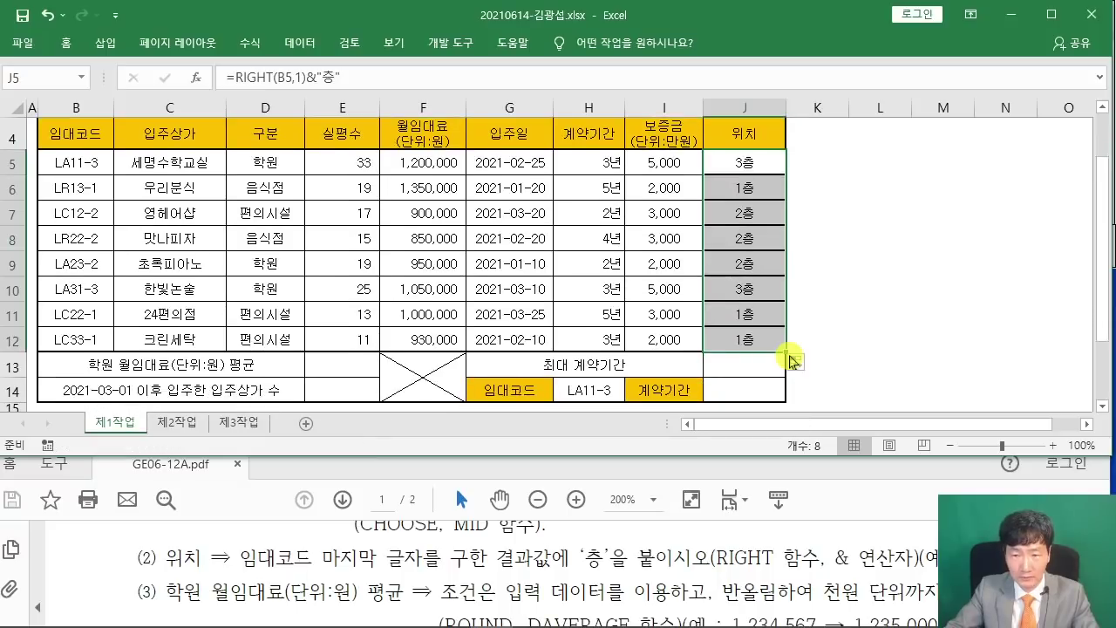
click(799, 364)
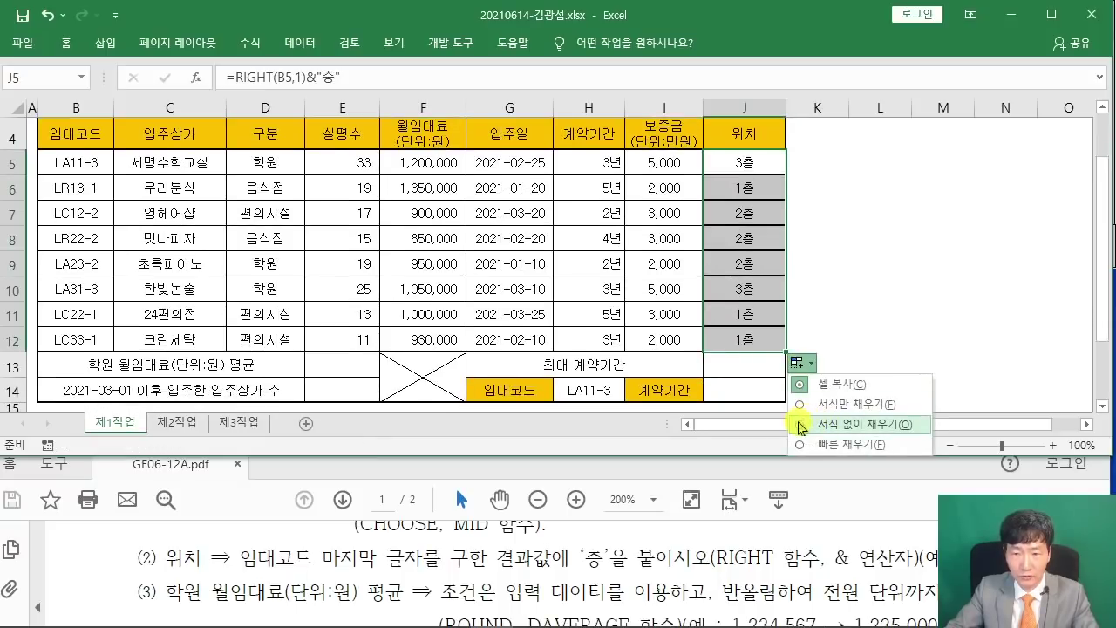
click(804, 427)
click(875, 349)
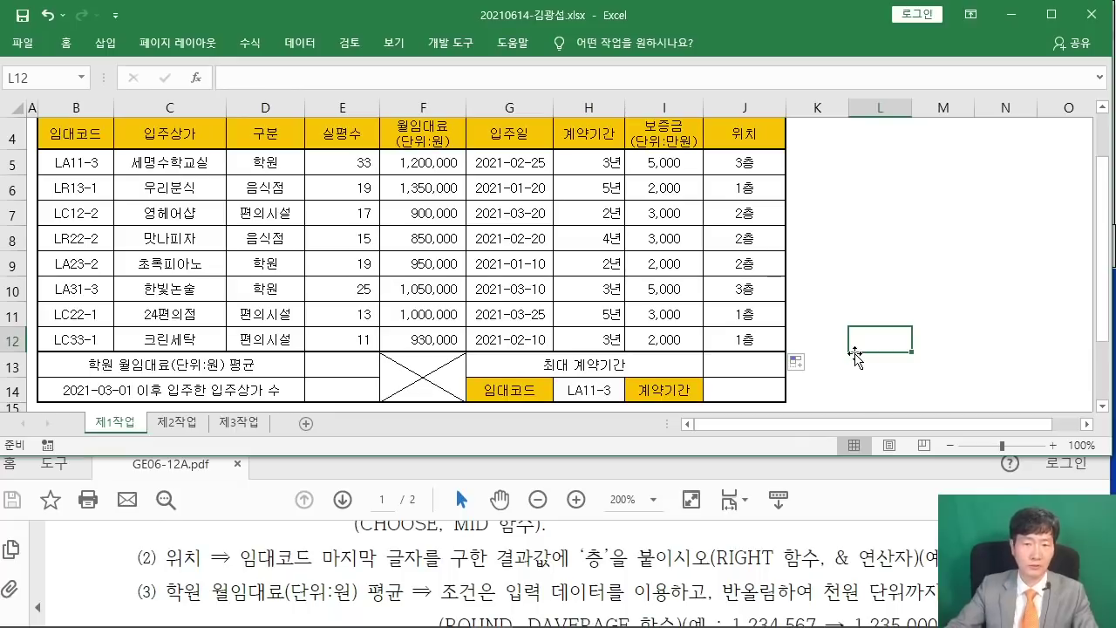
click(767, 163)
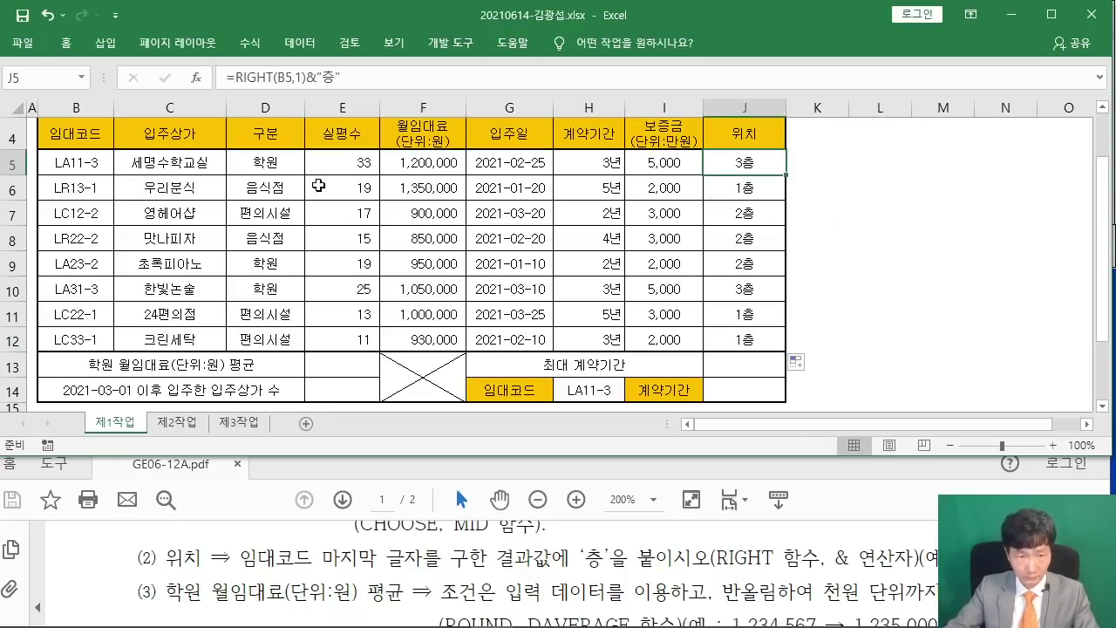
Read task (3)'s ROUND/DAVERAGE requirement in the PDF, then select merged cell E13.
click(369, 572)
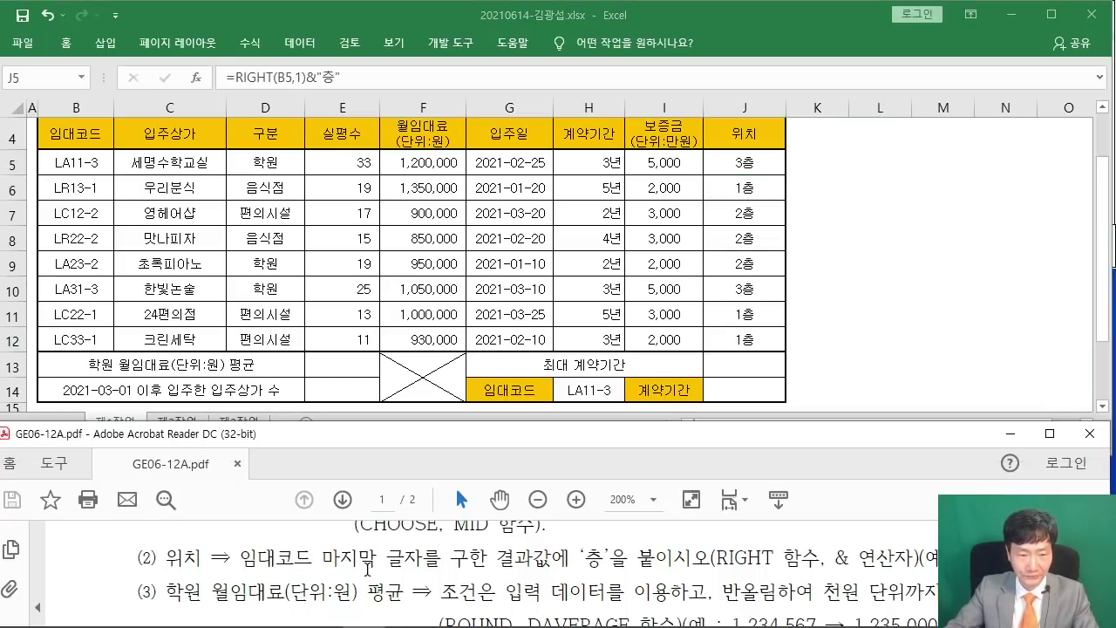
scroll(369, 566, down, 1)
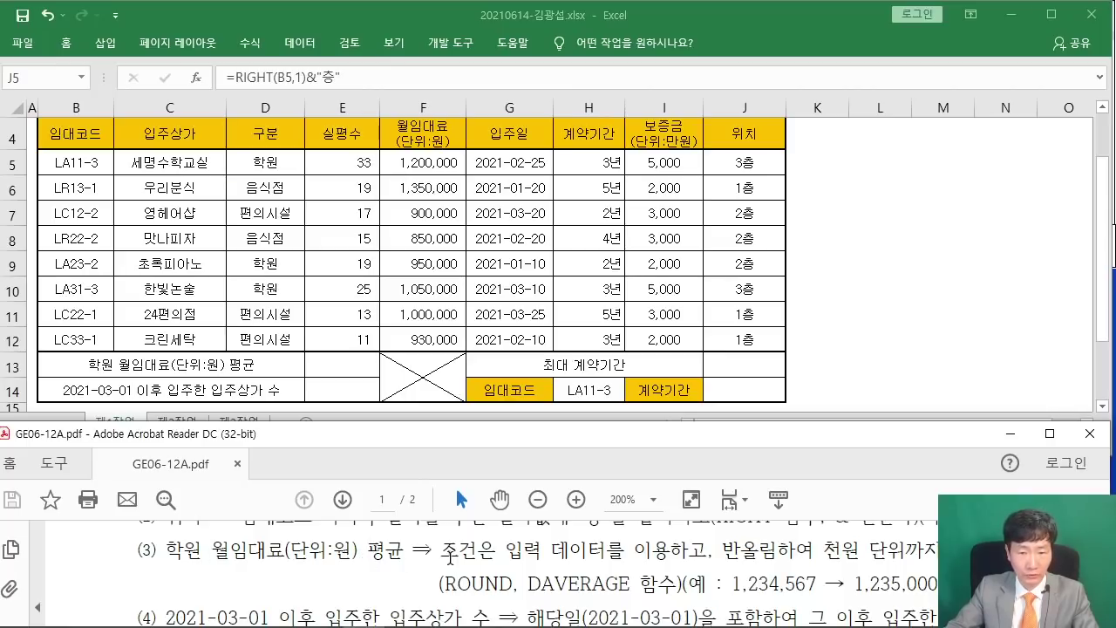
drag(449, 556, 558, 579)
click(502, 558)
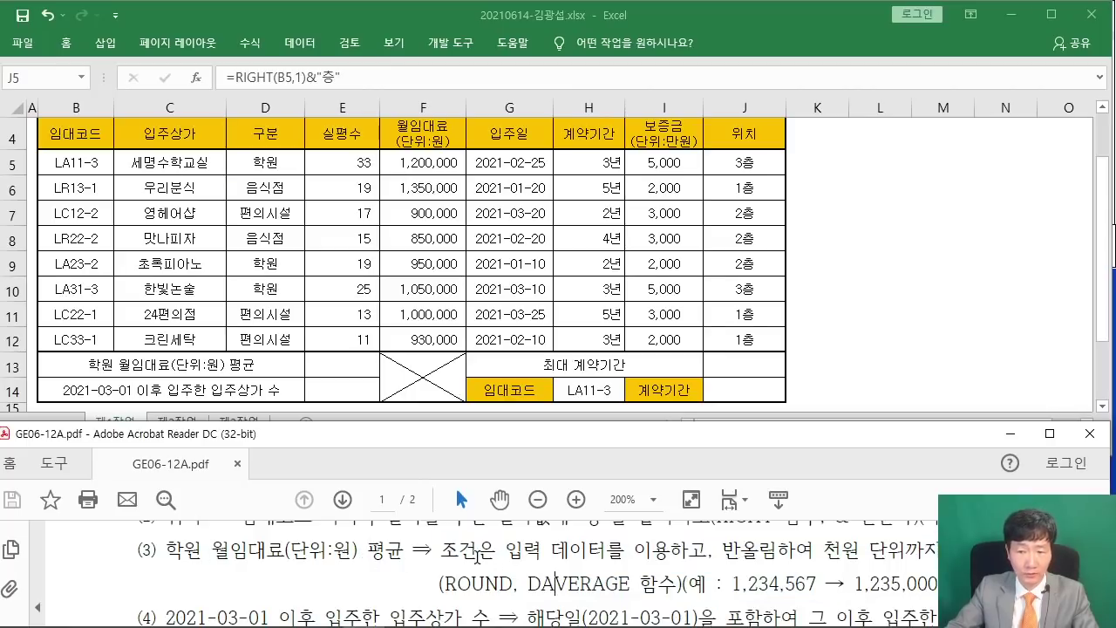
drag(439, 559, 619, 578)
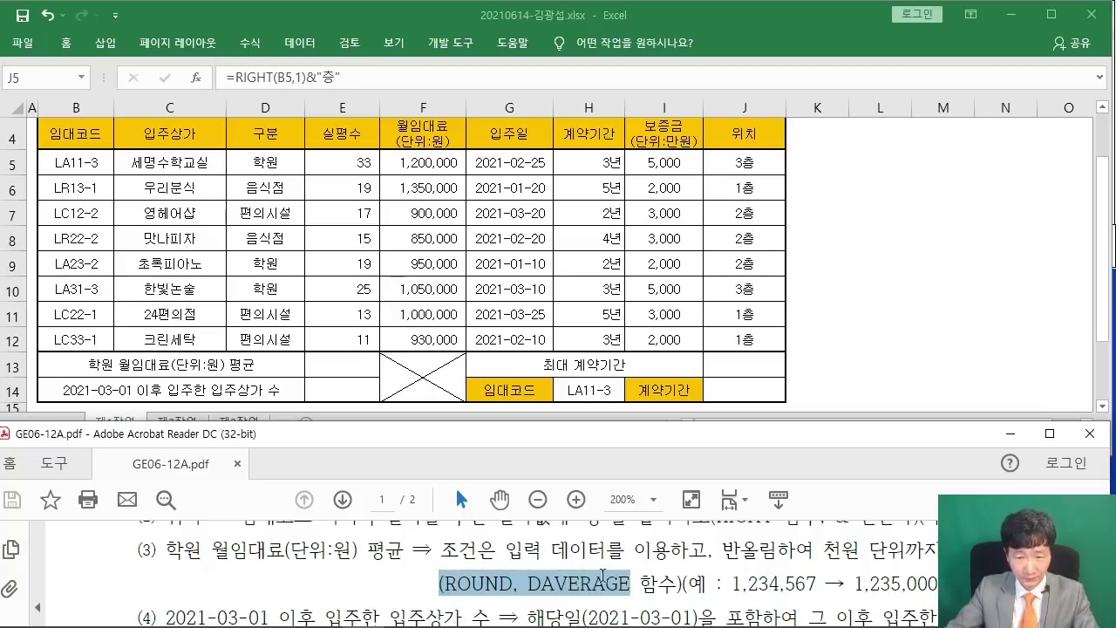
click(460, 577)
click(327, 371)
click(337, 363)
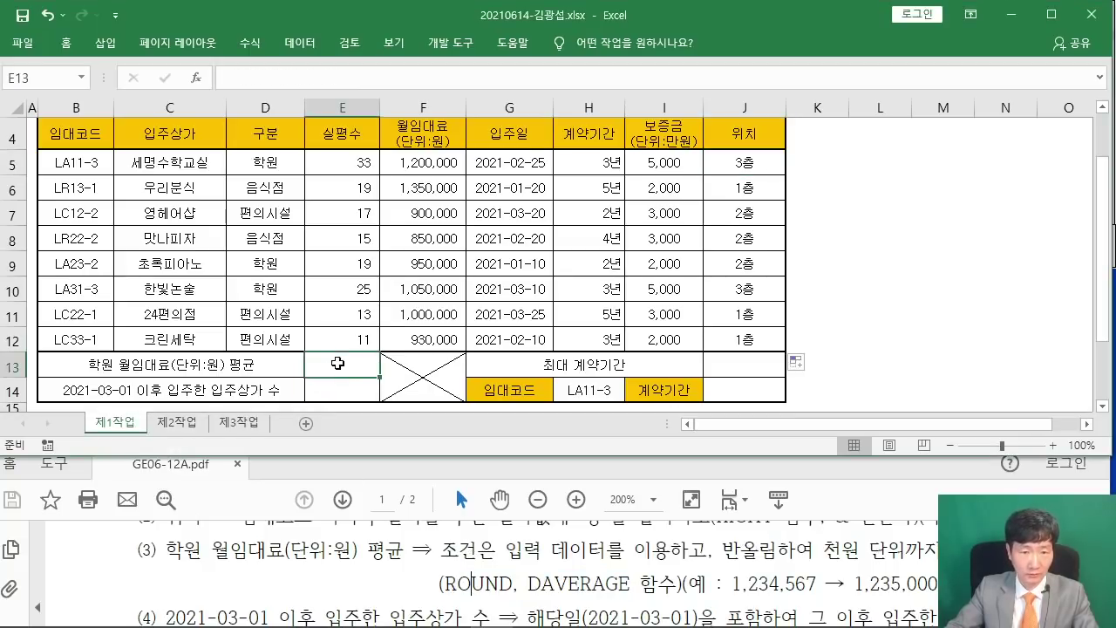
Start =ROUND(DAVERAGE( in E13 and bring up DAVERAGE's arguments.
click(197, 78)
text(개ㅕ)
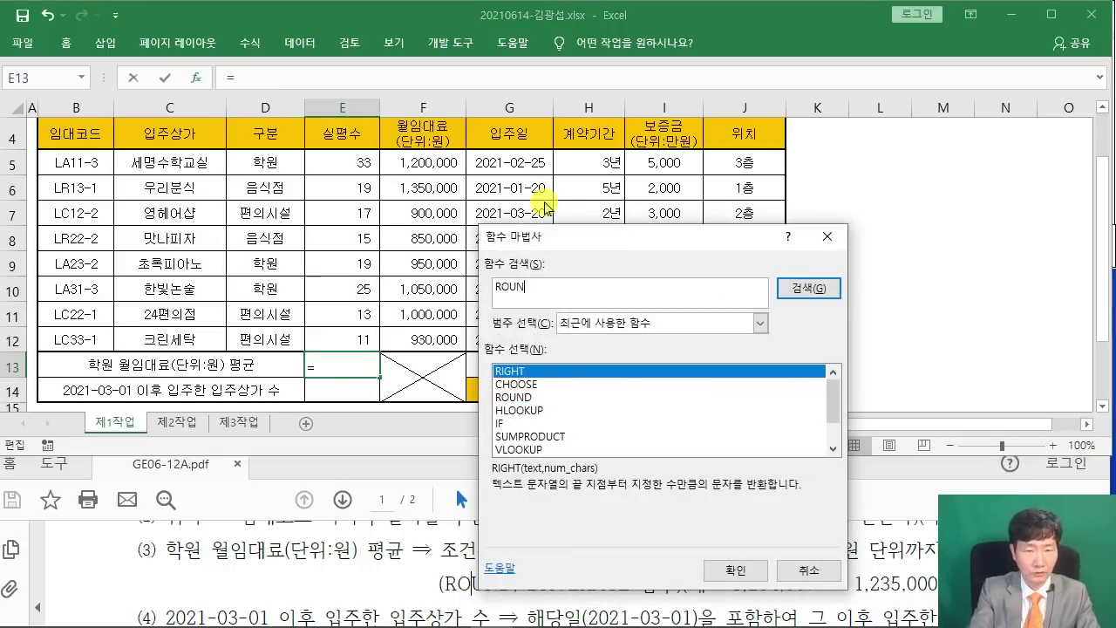
key(Return)
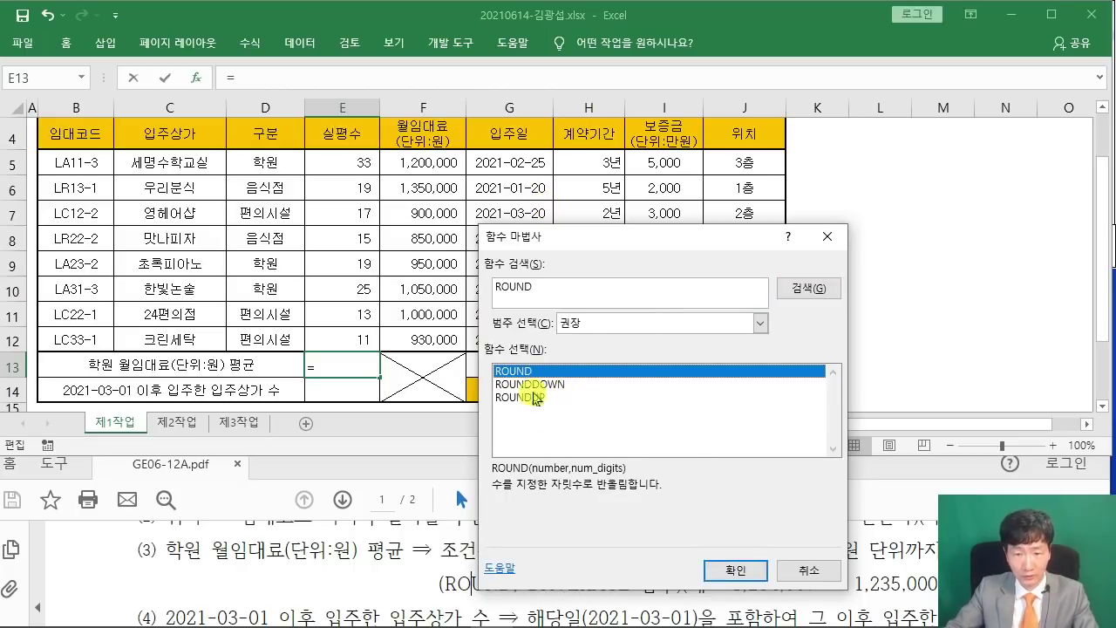
click(735, 569)
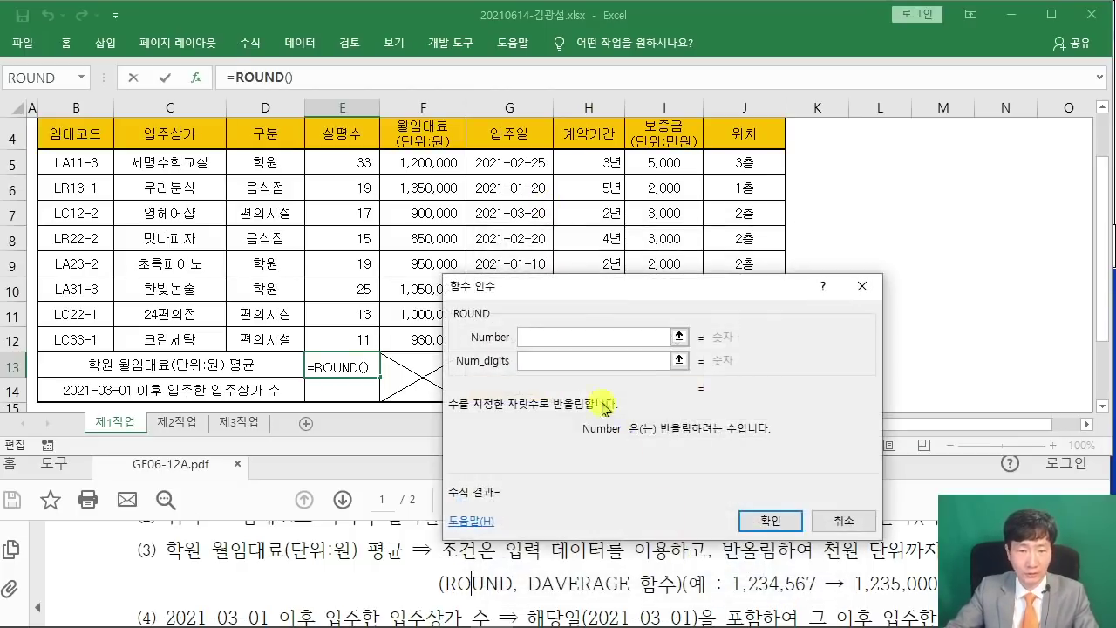
drag(544, 300, 570, 118)
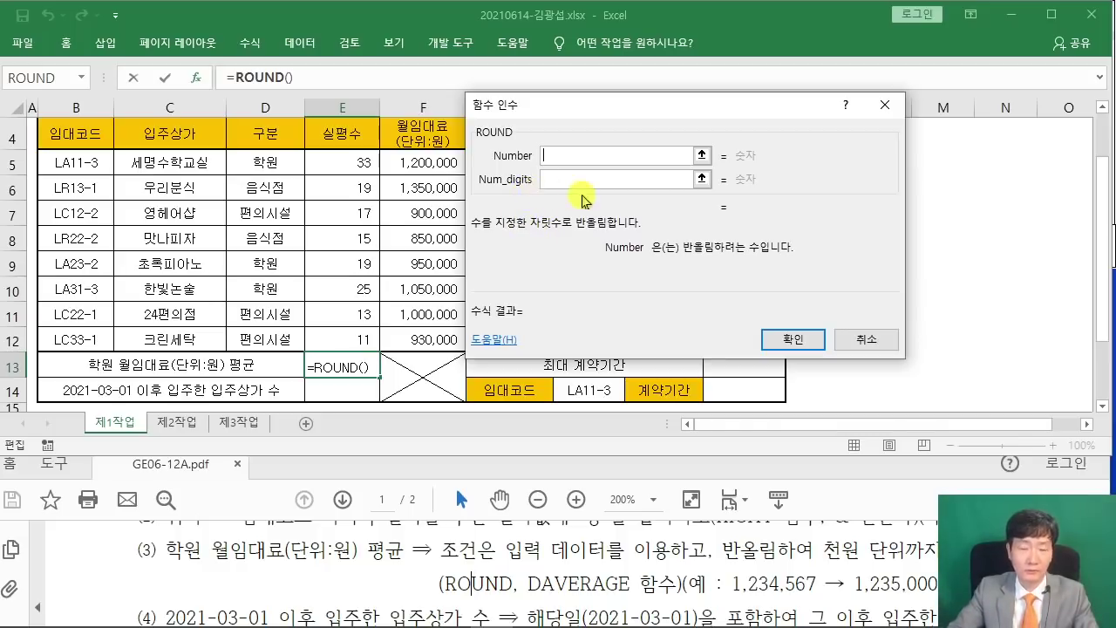
text(D)
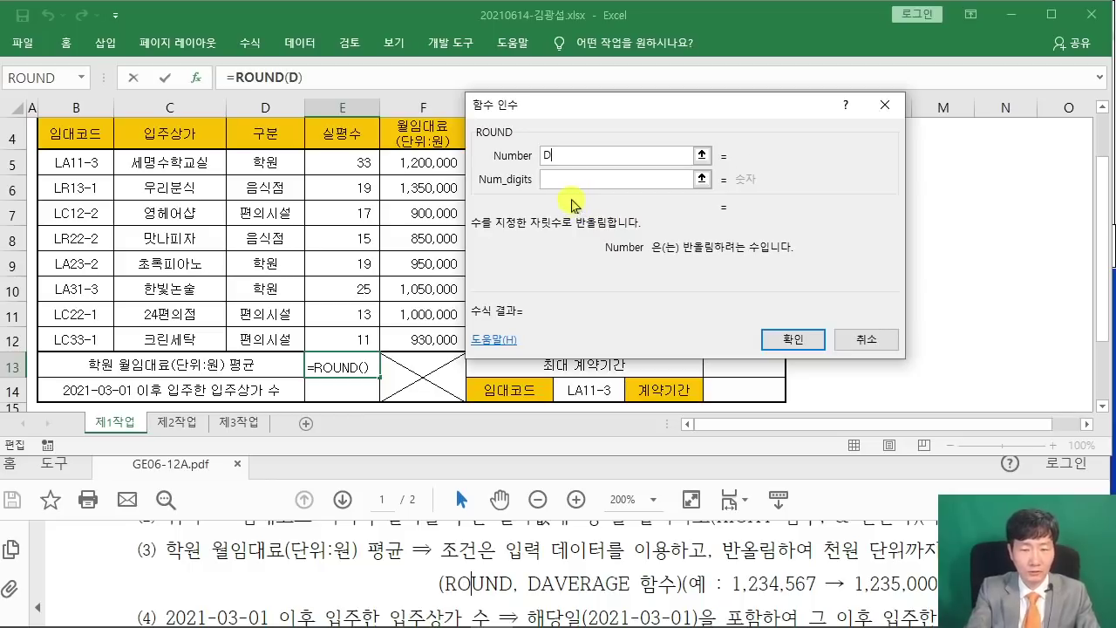
text(AVERAGE)
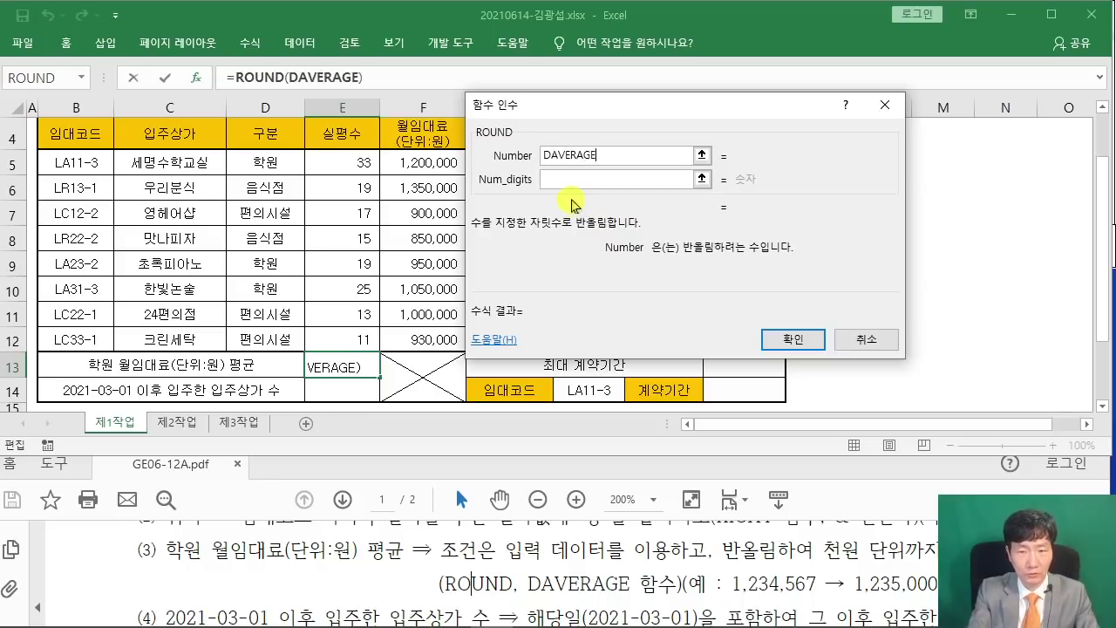
text(()
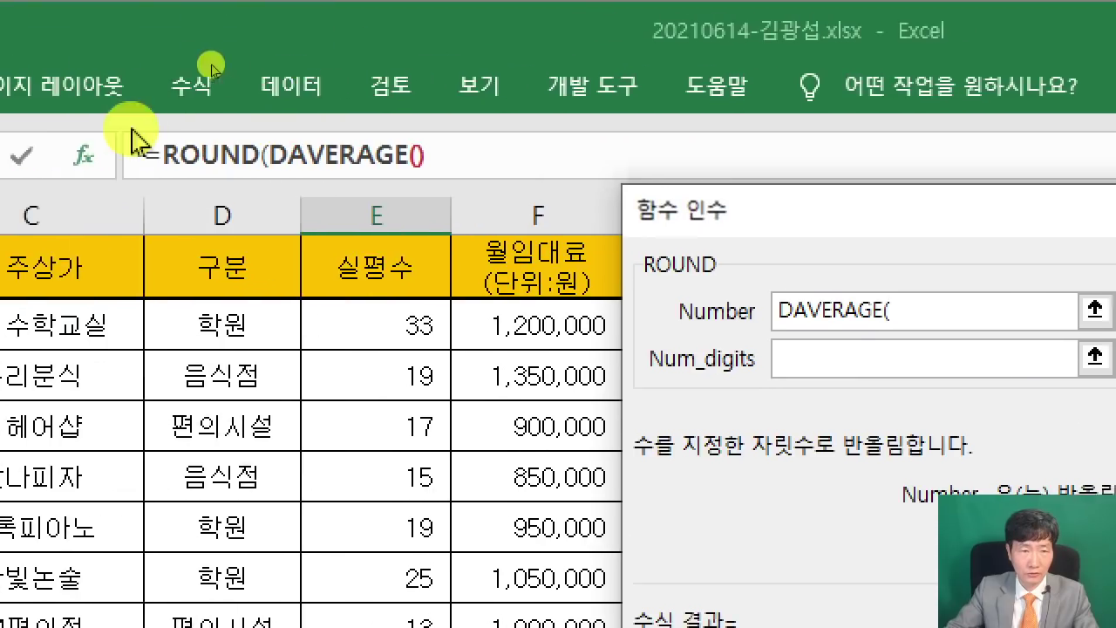
click(397, 155)
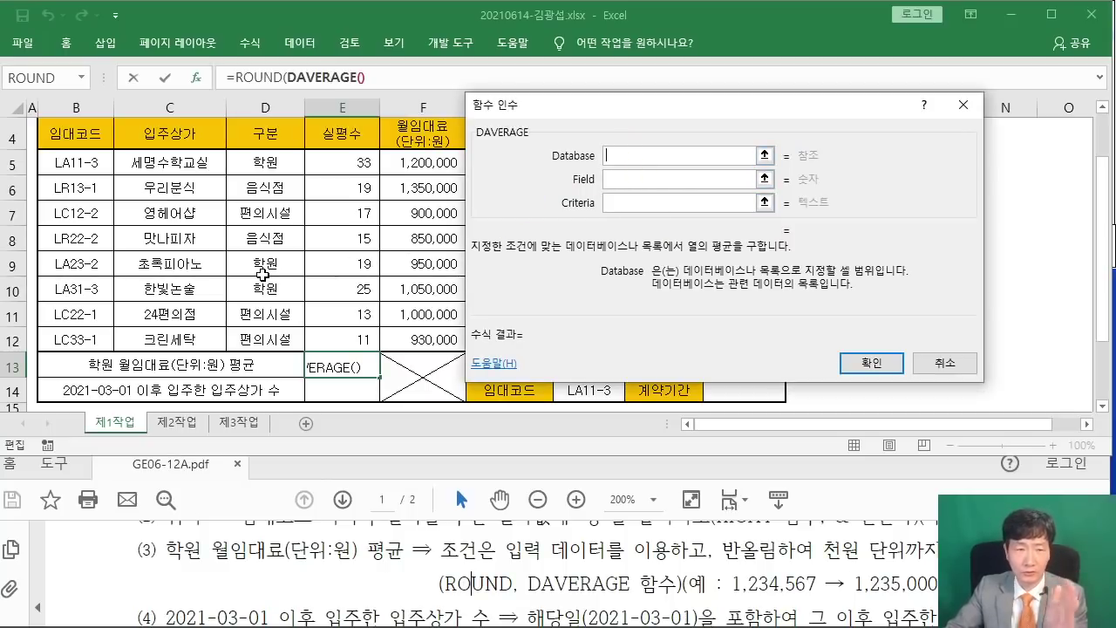
Set DAVERAGE's Database to B4:H12, Field to F4 and Criteria to D4:D5.
scroll(262, 274, up, 1)
click(68, 219)
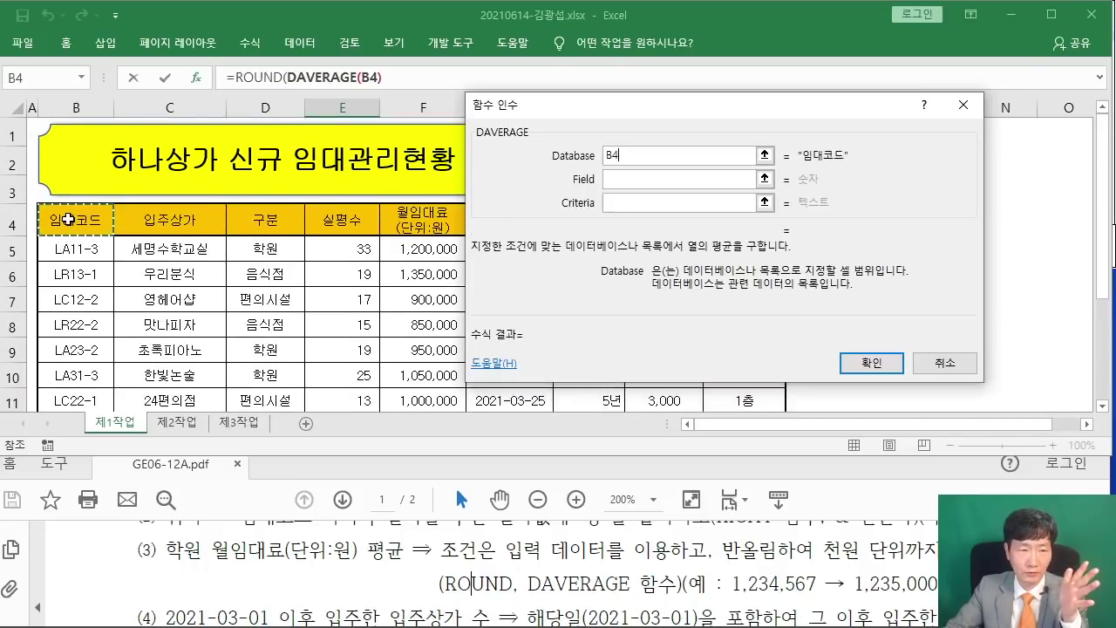
drag(68, 220, 596, 349)
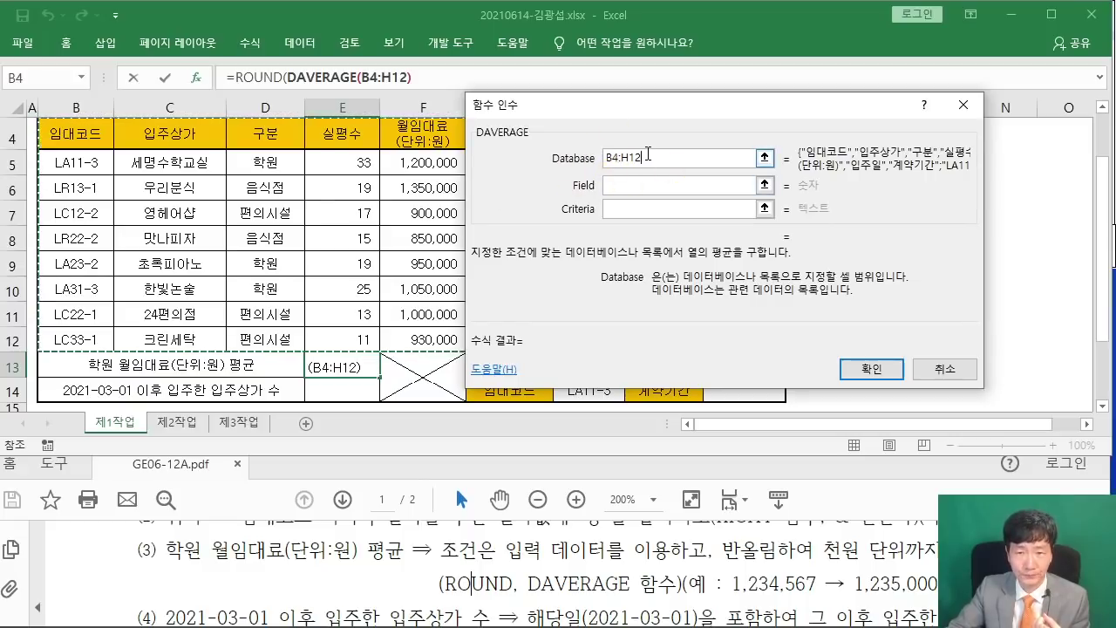
click(641, 181)
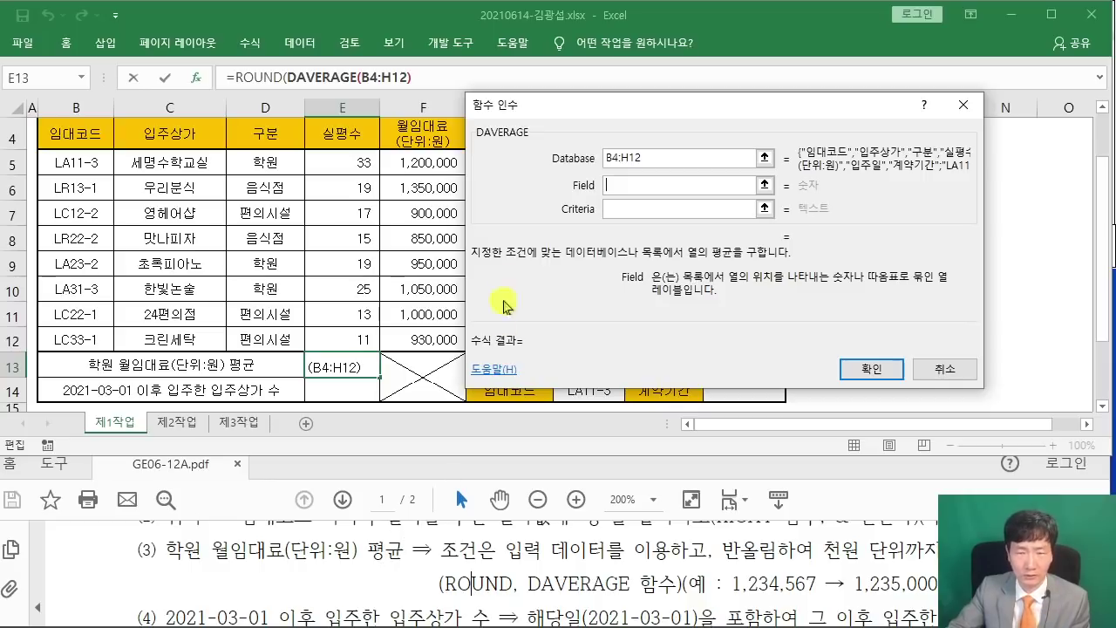
drag(549, 113, 641, 169)
click(414, 133)
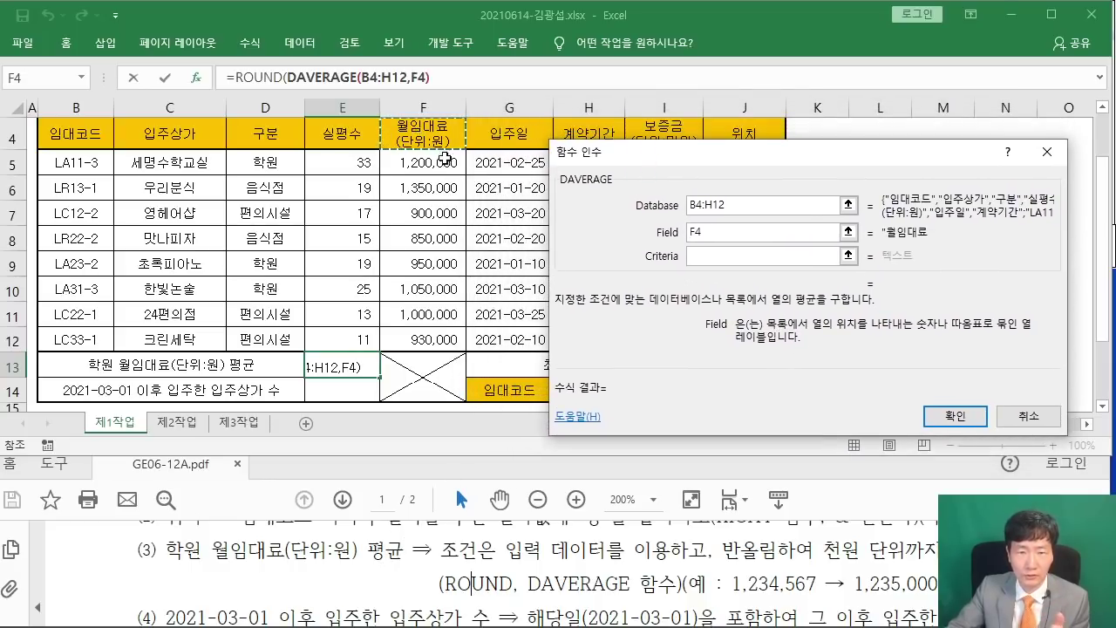
click(697, 235)
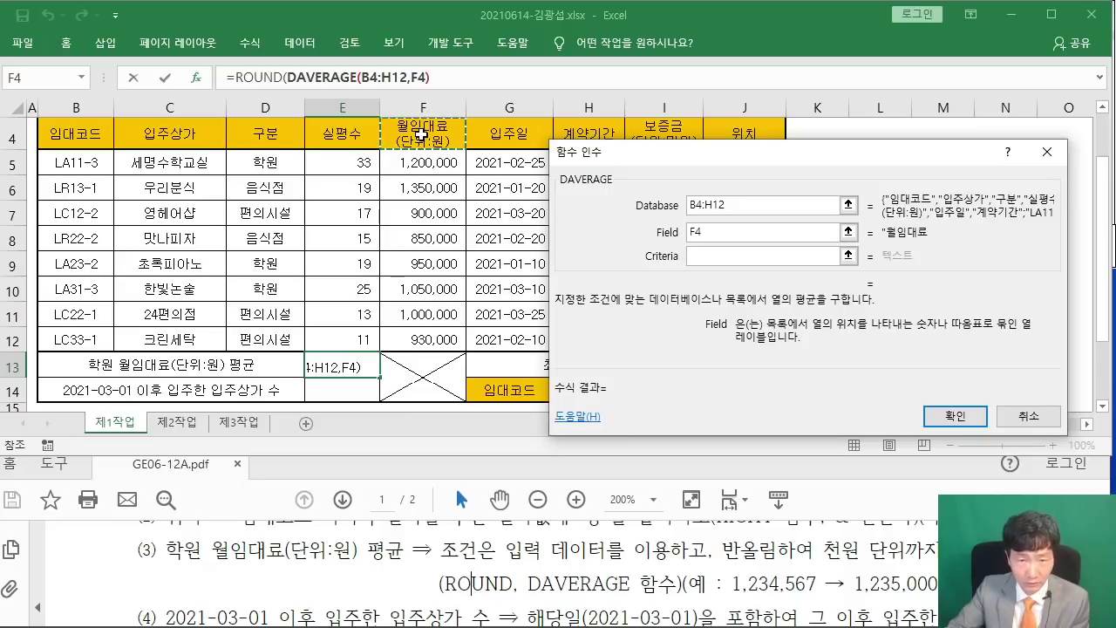
click(694, 258)
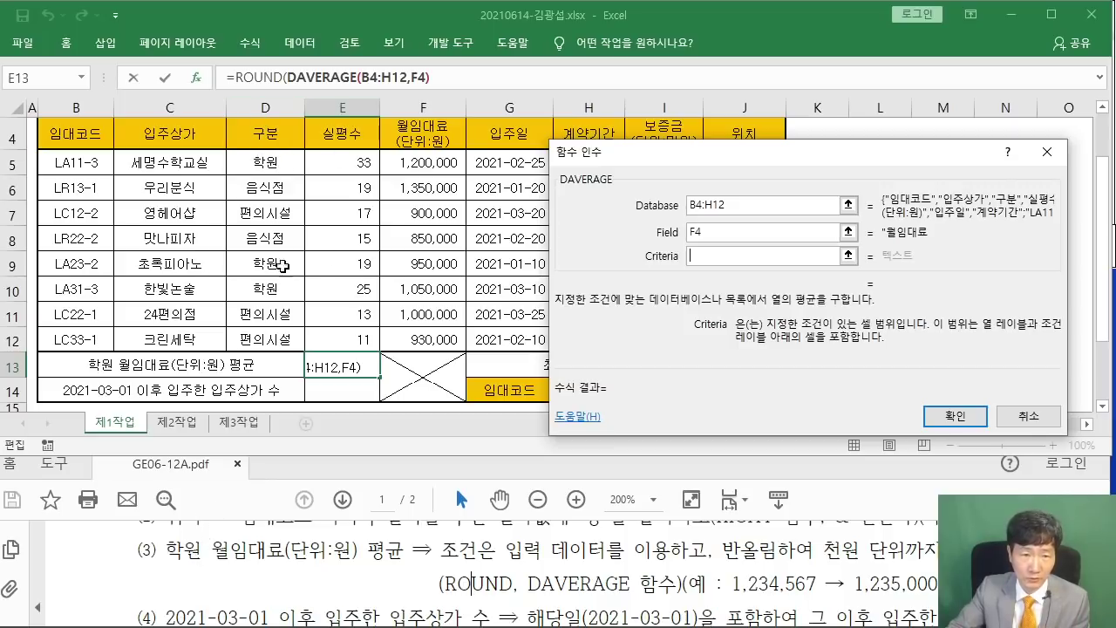
click(259, 131)
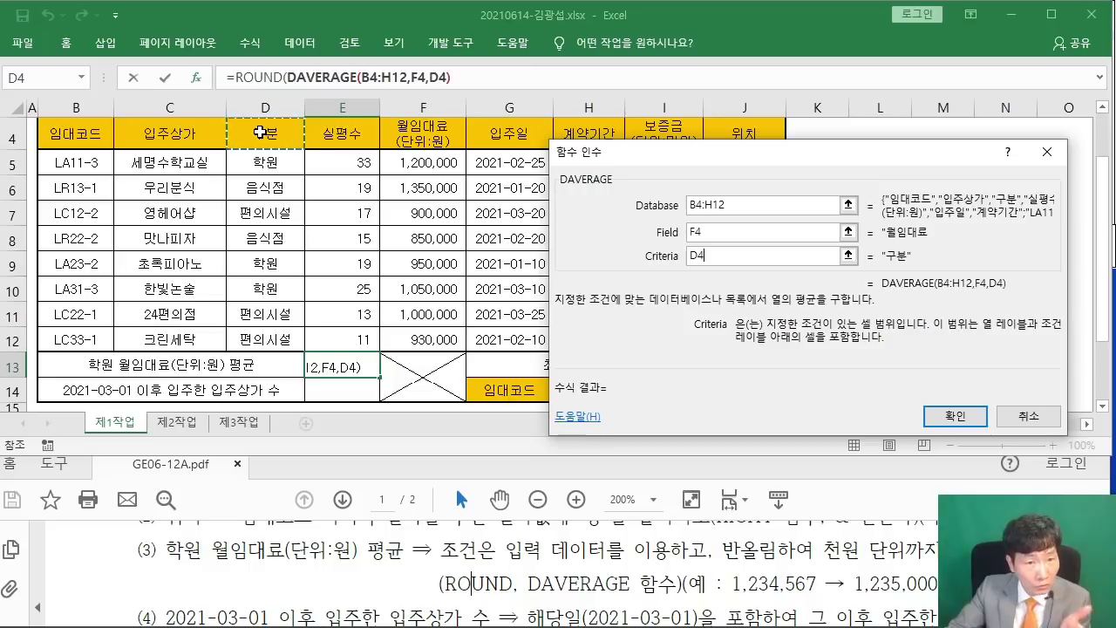
drag(260, 131, 260, 162)
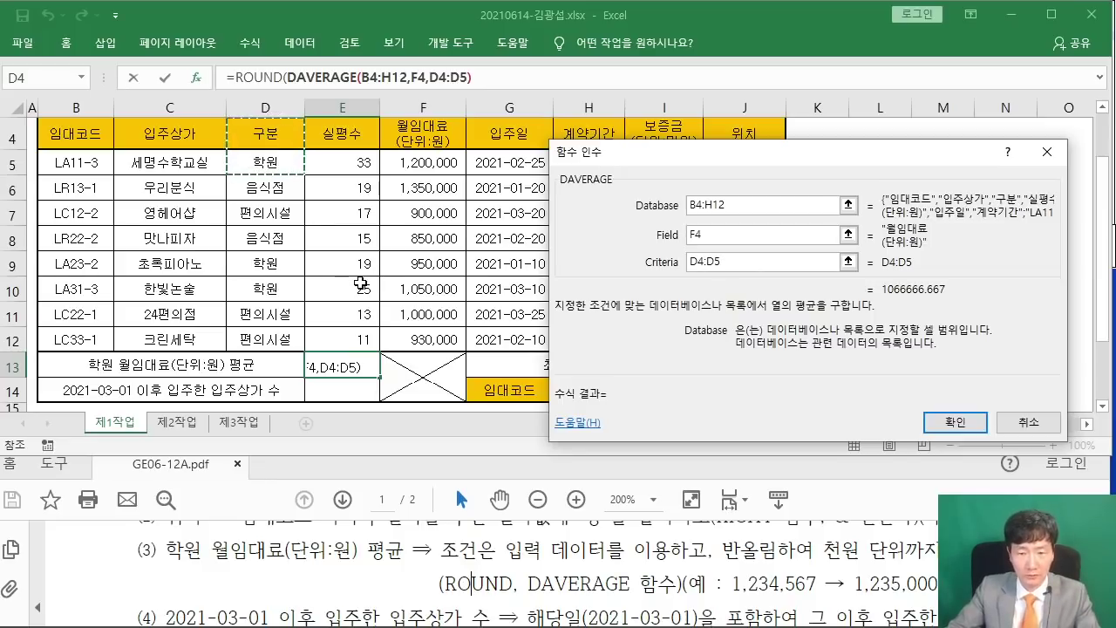
drag(627, 160, 407, 144)
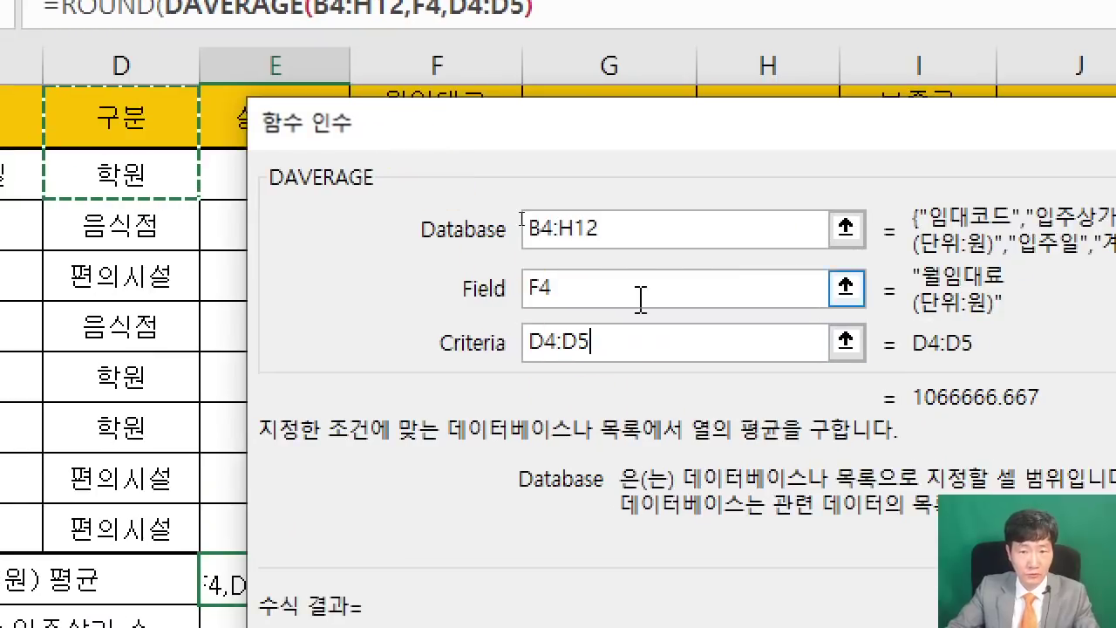
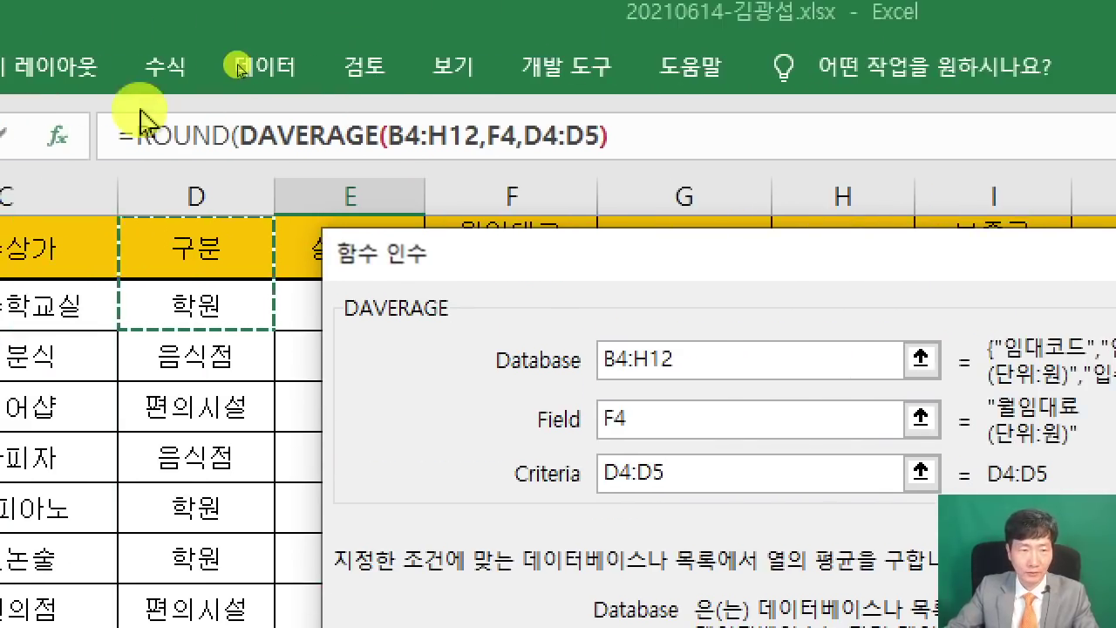
Switch the Function Arguments dialog from DAVERAGE to the outer ROUND function.
click(192, 135)
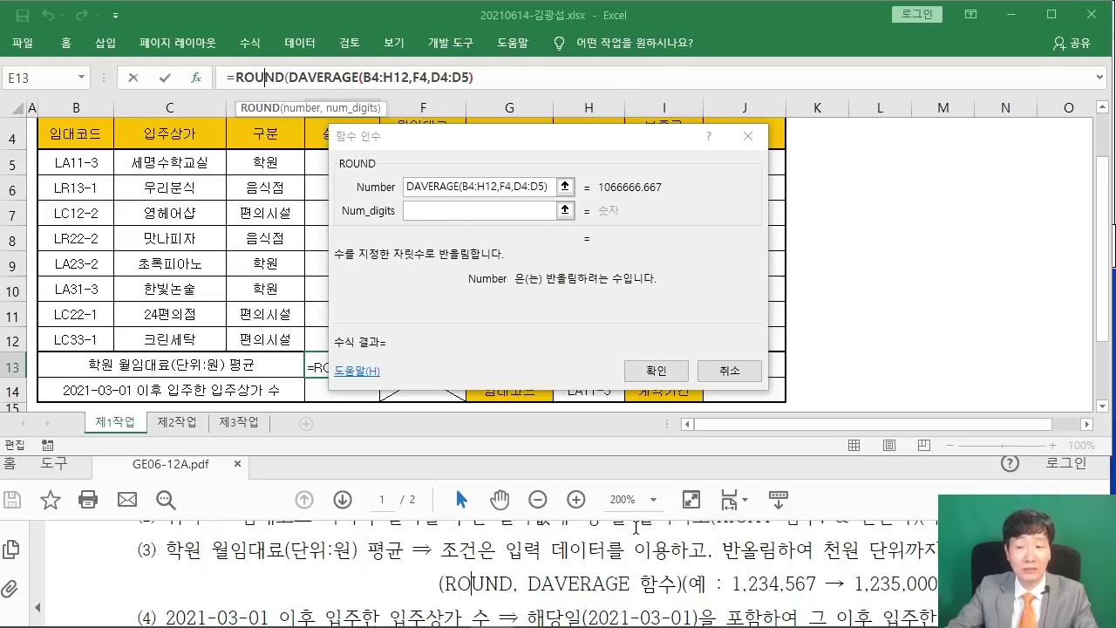
Set ROUND's Num_digits to -3 so the E13 result becomes 1067000.
click(897, 471)
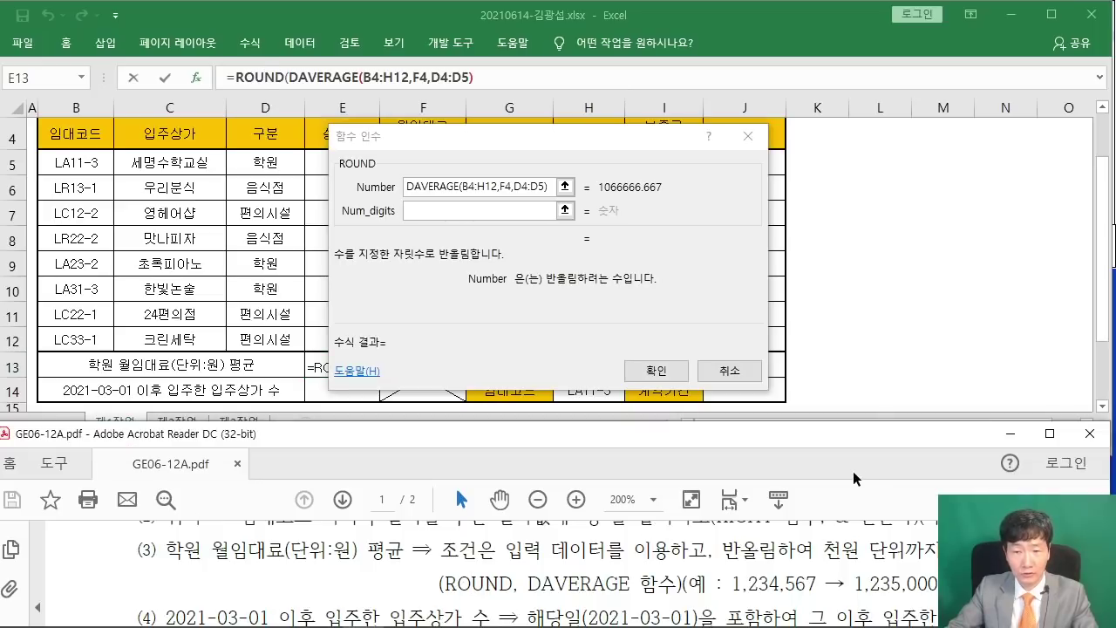
drag(881, 445, 720, 441)
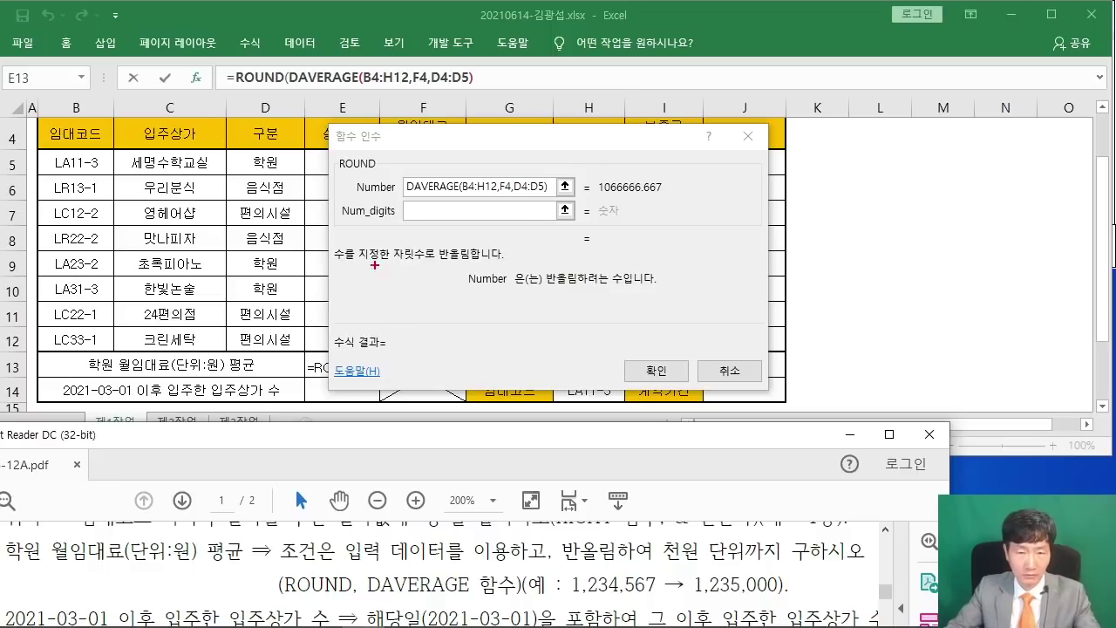
drag(356, 234, 341, 293)
mouse_move(380, 261)
mouse_down()
mouse_move(431, 291)
mouse_move(434, 258)
mouse_up()
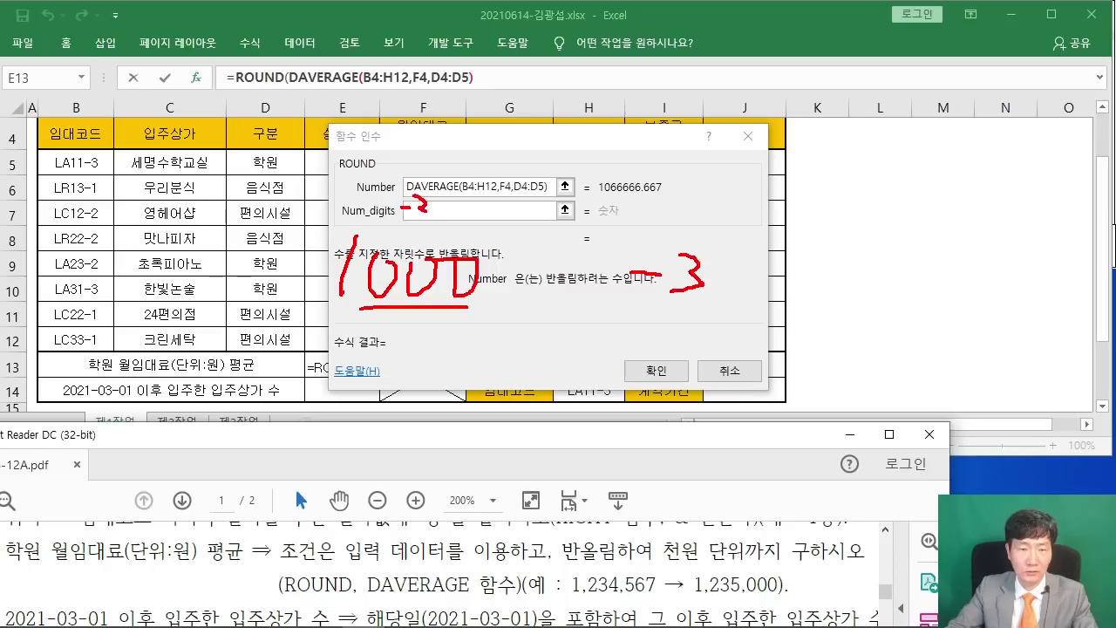
click(427, 217)
text(-3)
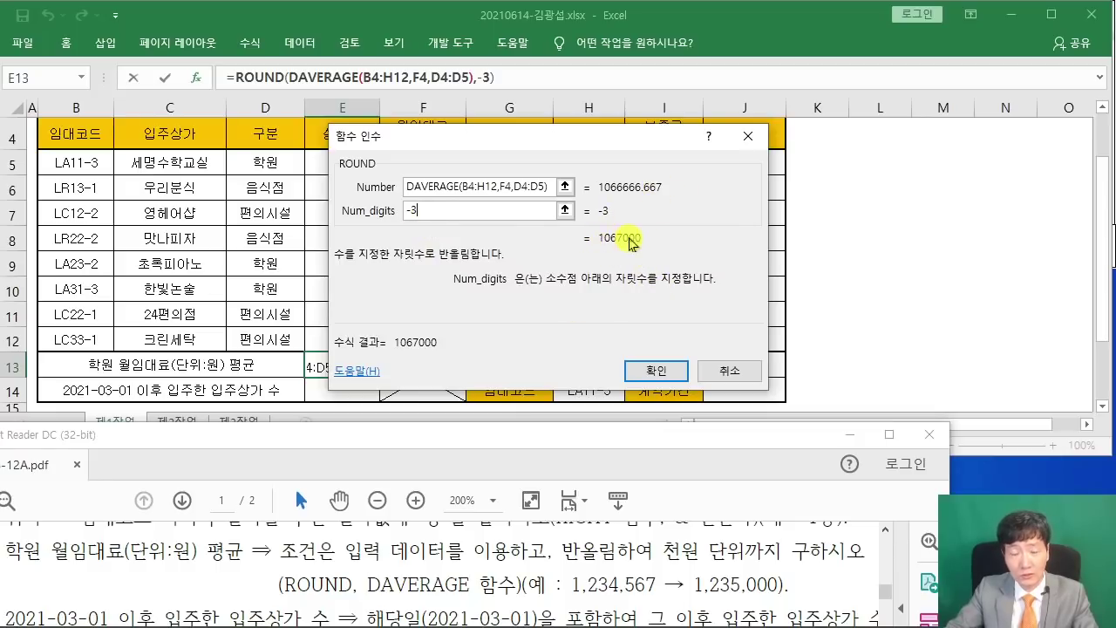
drag(436, 213, 377, 211)
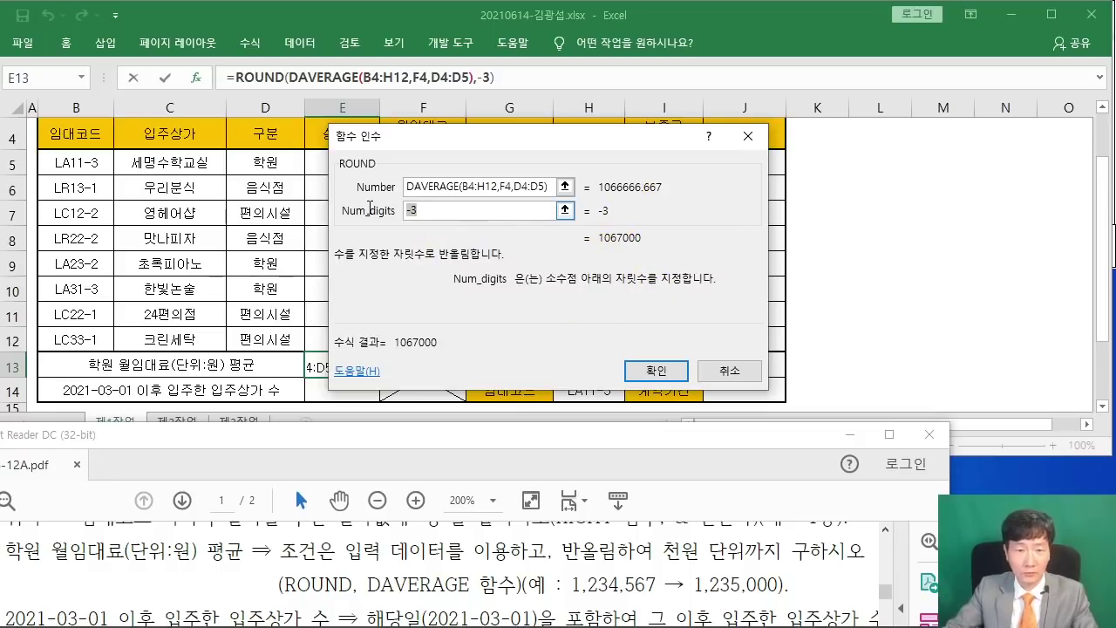
text(3)
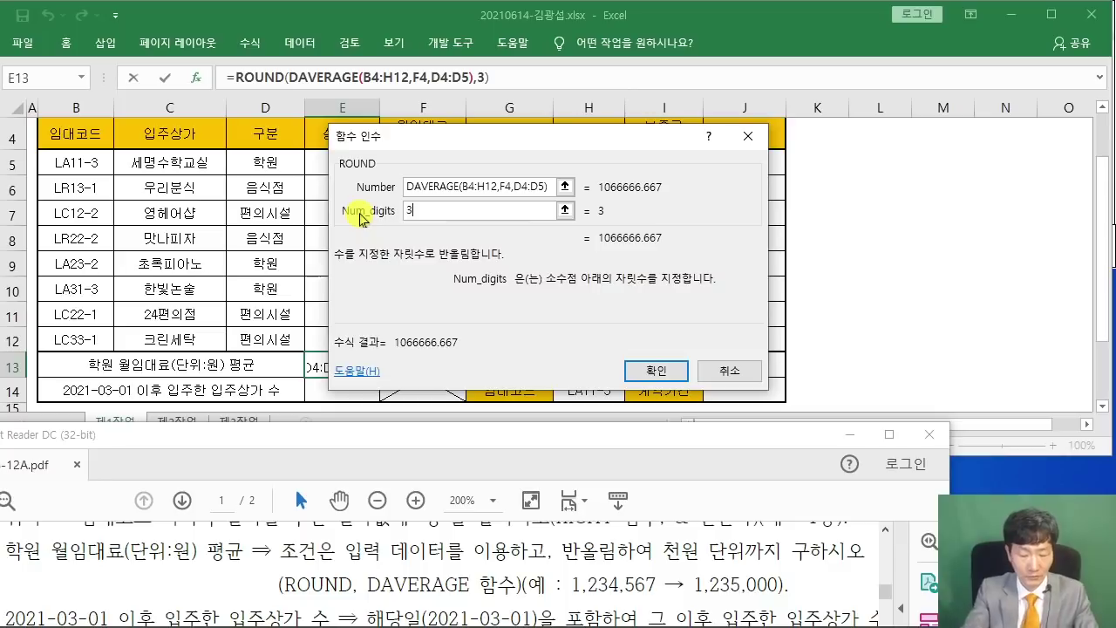
key(BackSpace)
text(-3)
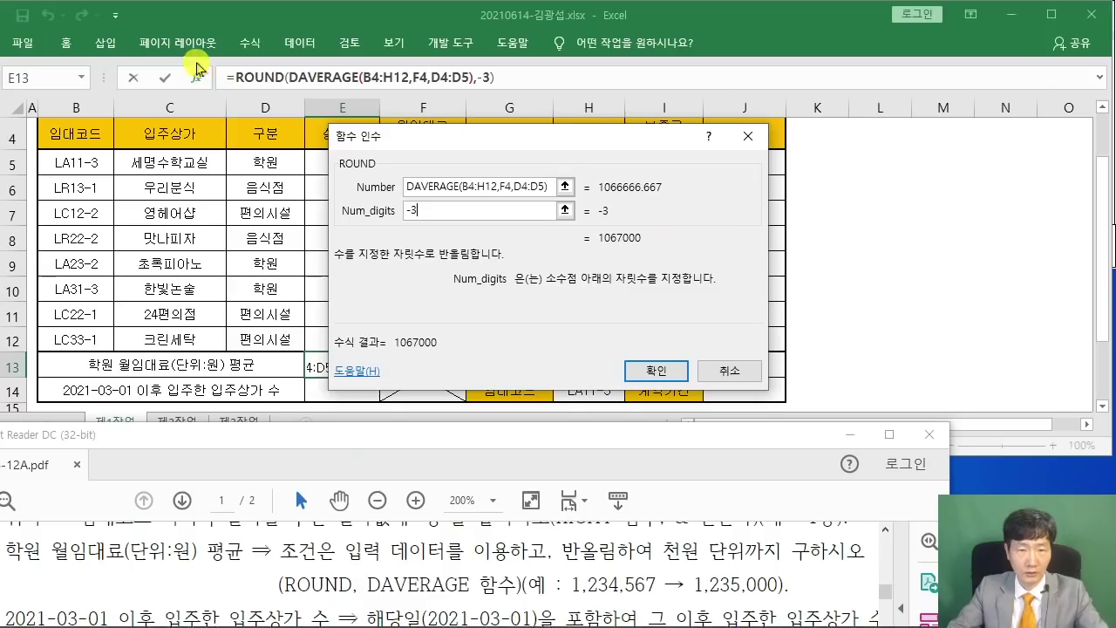
Confirm =ROUND(DAVERAGE(B4:H12,F4,D4:D5),-3) in E13, showing 1067000.
click(645, 370)
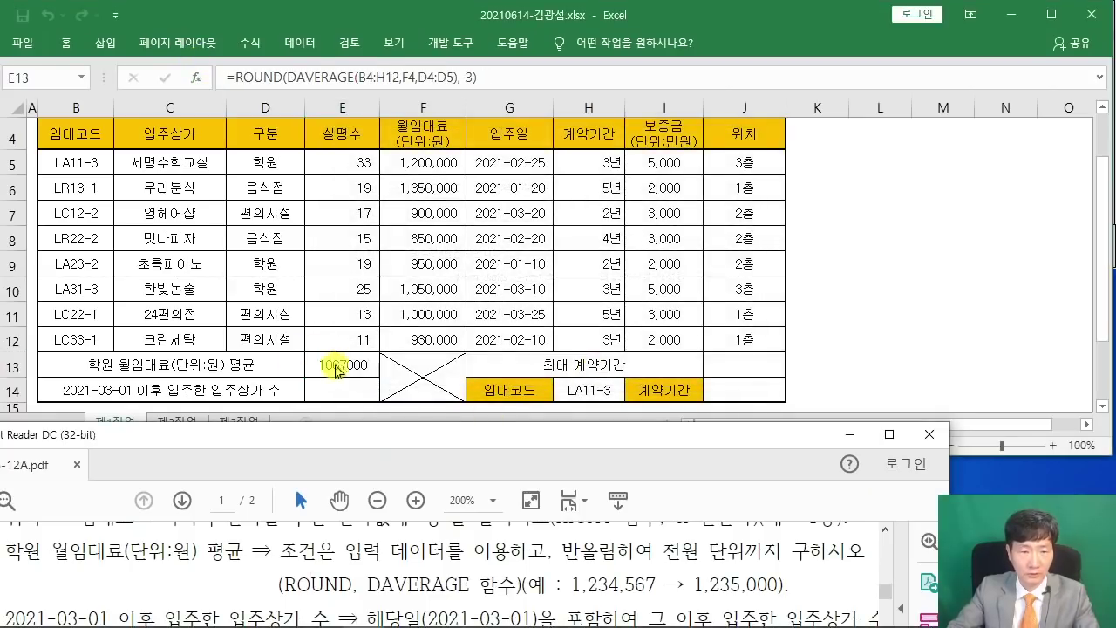
drag(351, 454, 512, 433)
scroll(445, 558, down, 2)
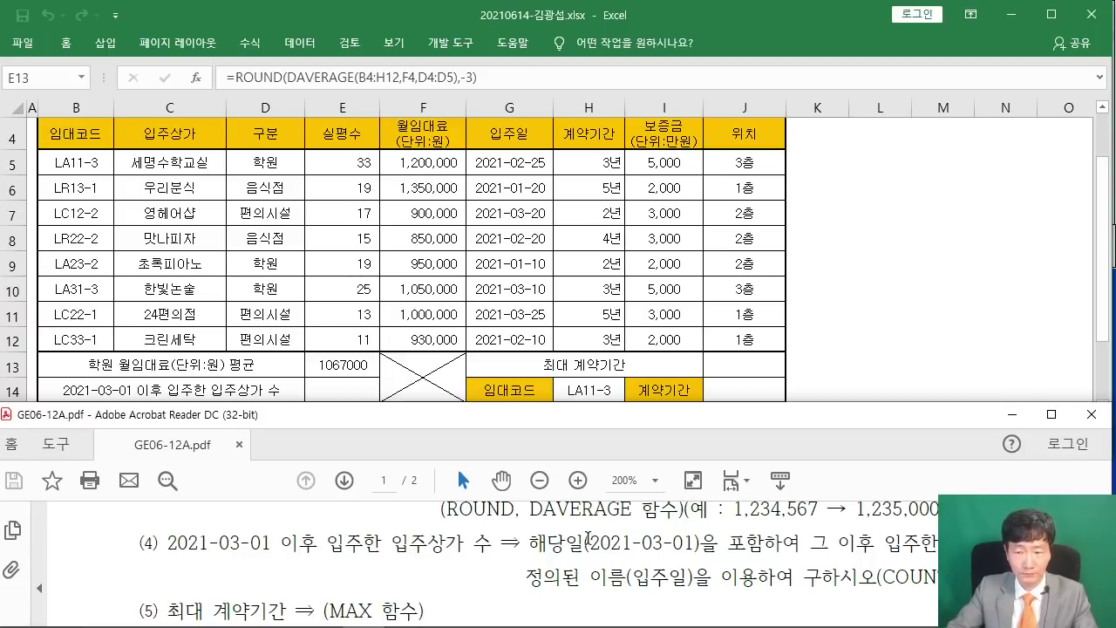
drag(601, 425, 348, 441)
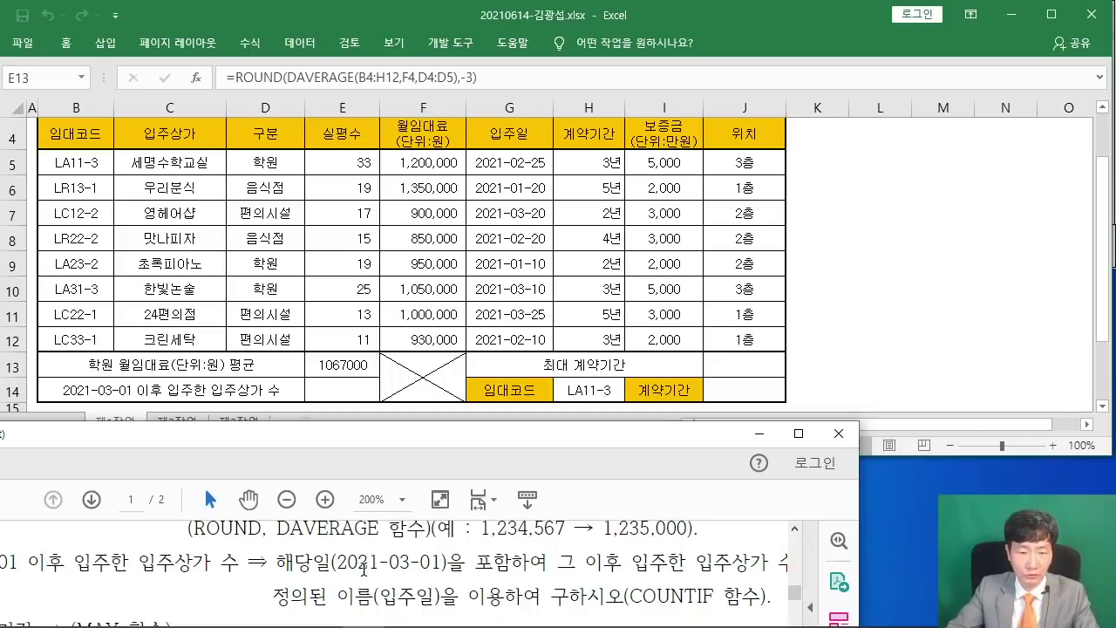
click(348, 395)
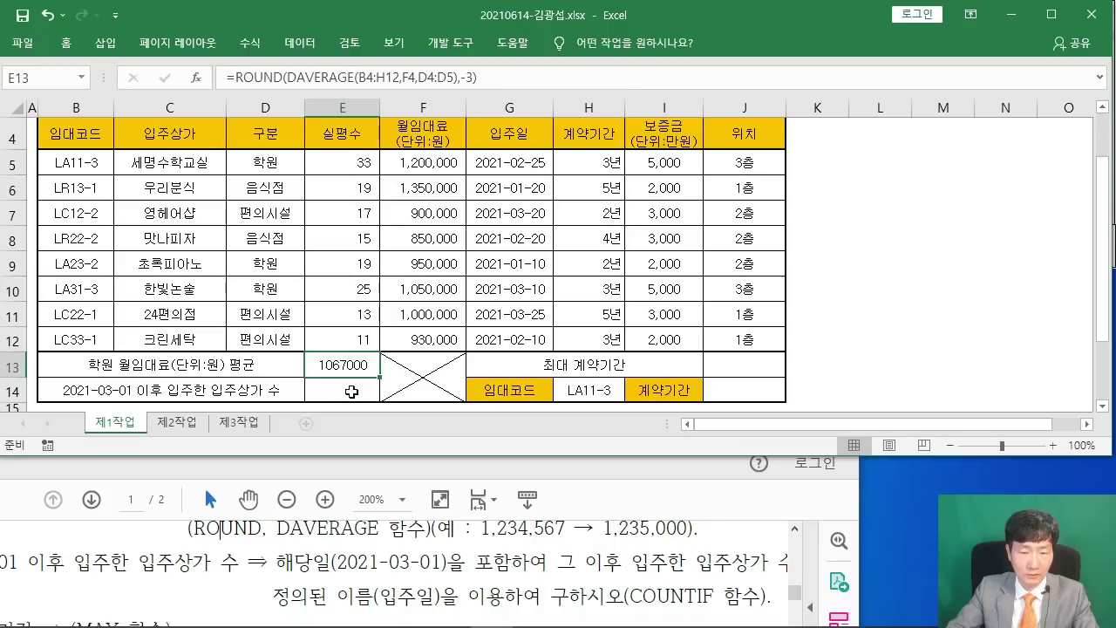
click(348, 395)
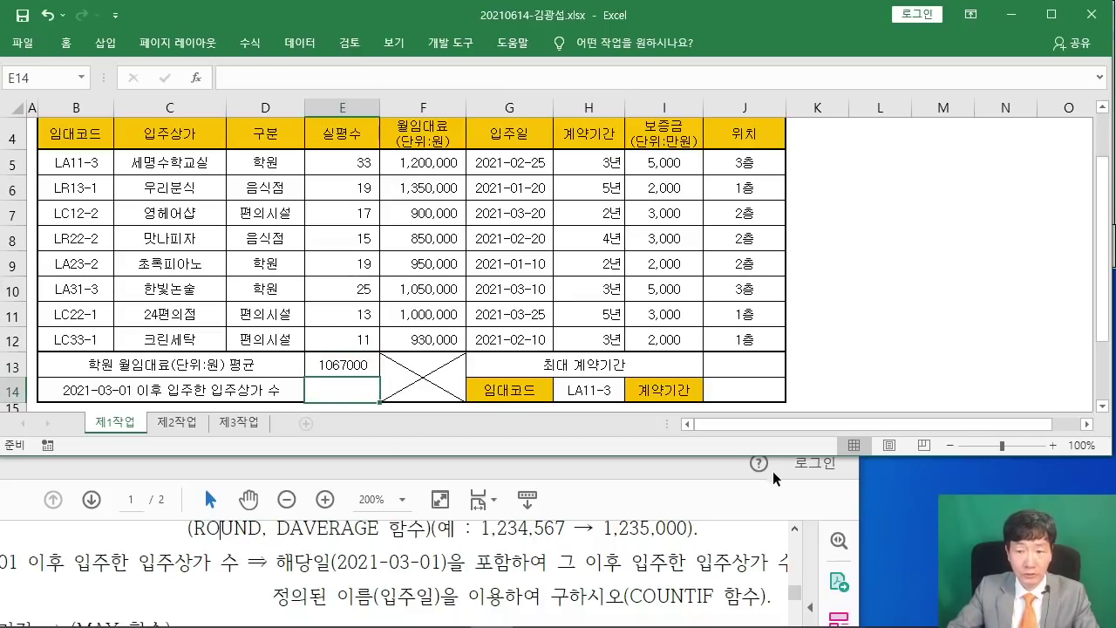
Check that range G5:G12 carries the name 입주일, then select cell E14.
click(680, 472)
drag(660, 434, 887, 425)
scroll(761, 538, up, 3)
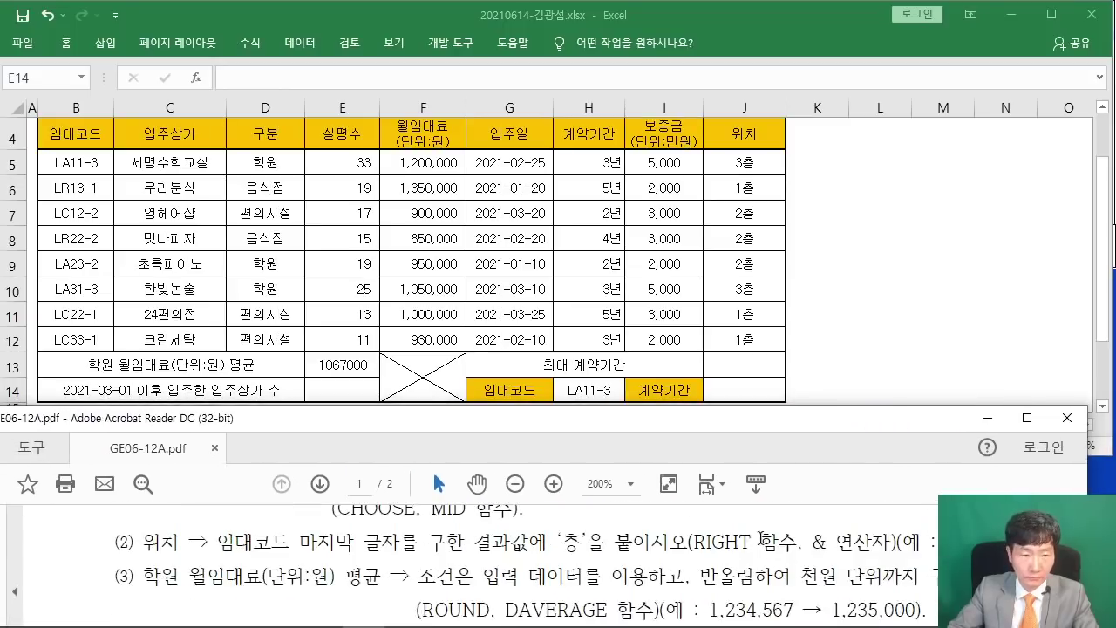
scroll(761, 538, up, 5)
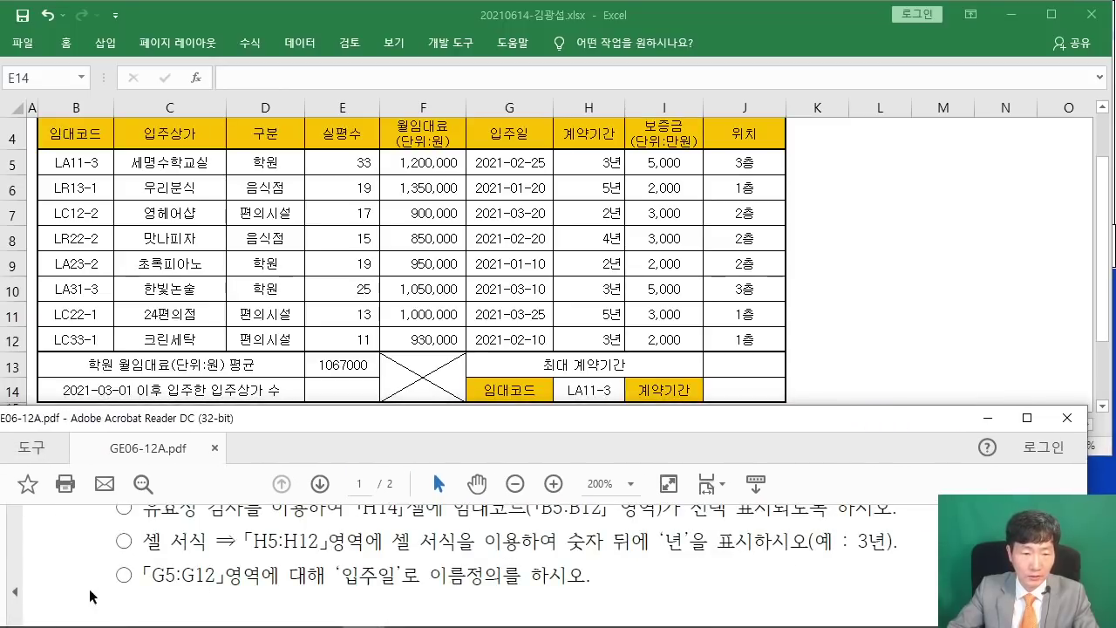
drag(127, 576, 569, 592)
click(460, 590)
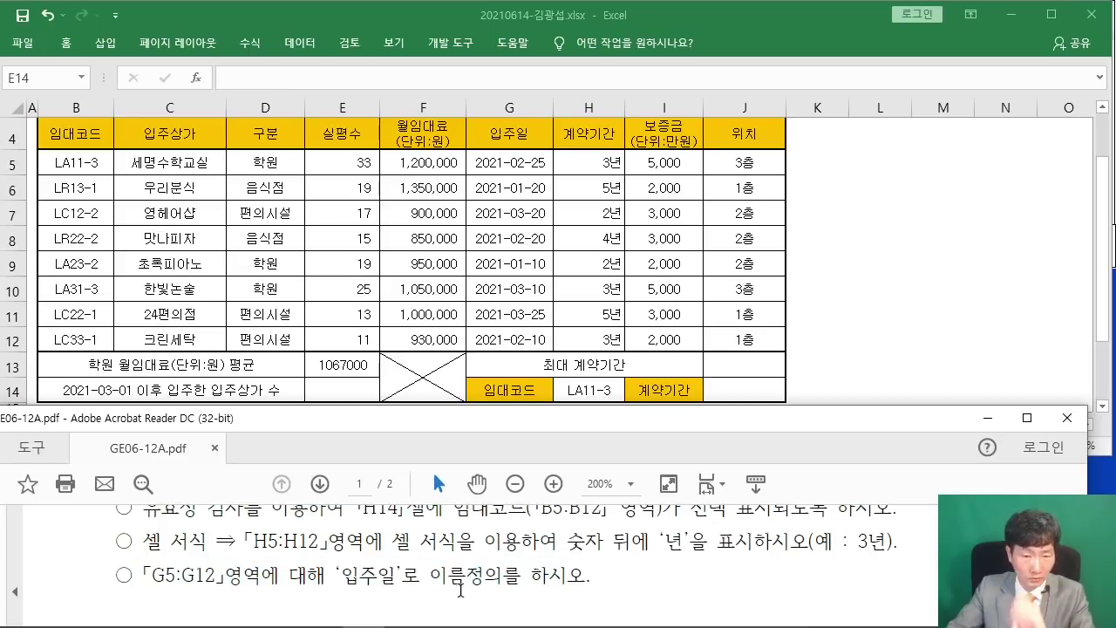
click(517, 176)
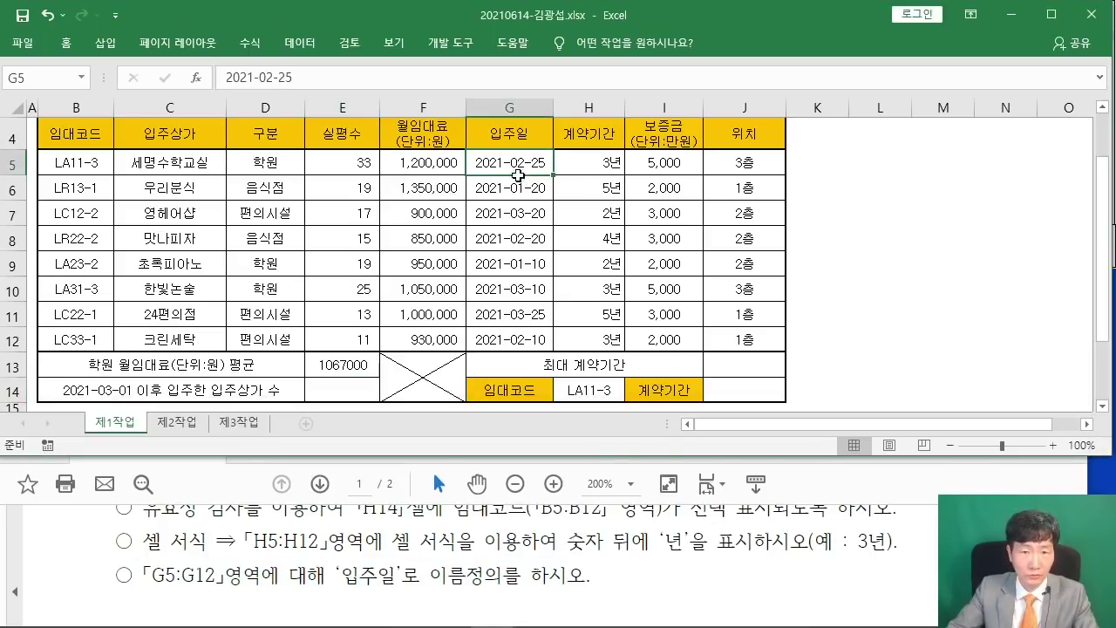
drag(518, 175, 518, 341)
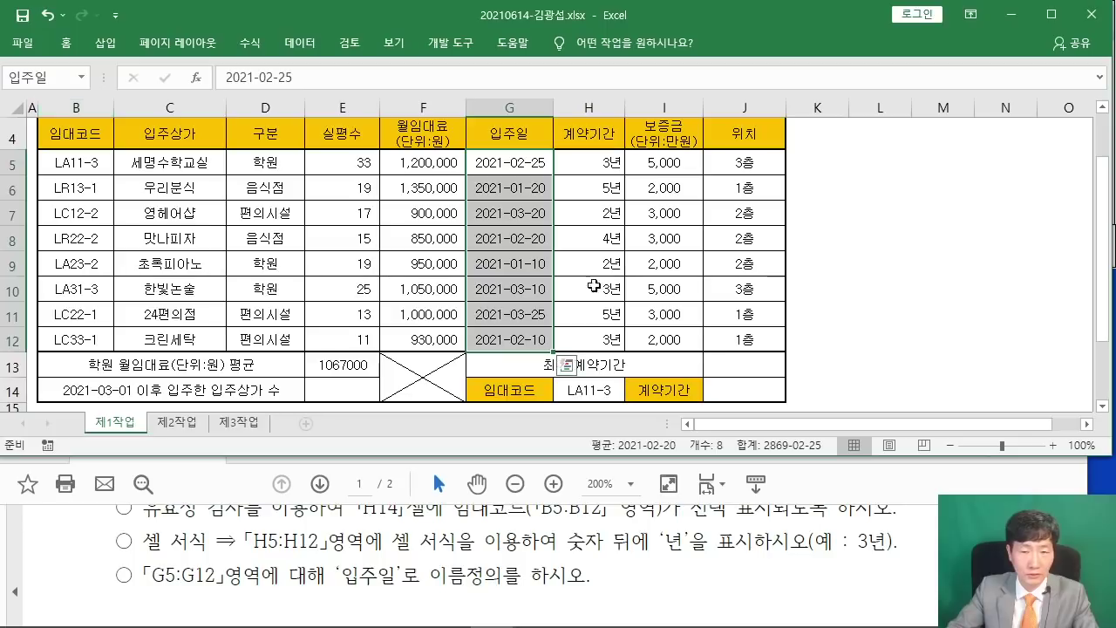
click(862, 263)
click(329, 391)
scroll(487, 580, down, 5)
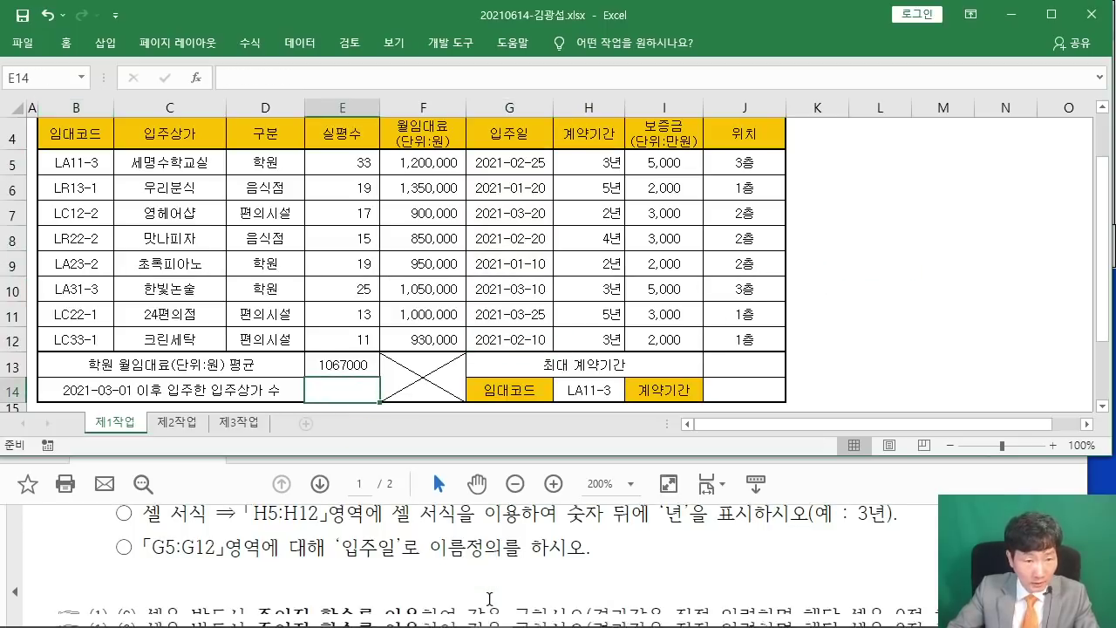
scroll(487, 580, down, 5)
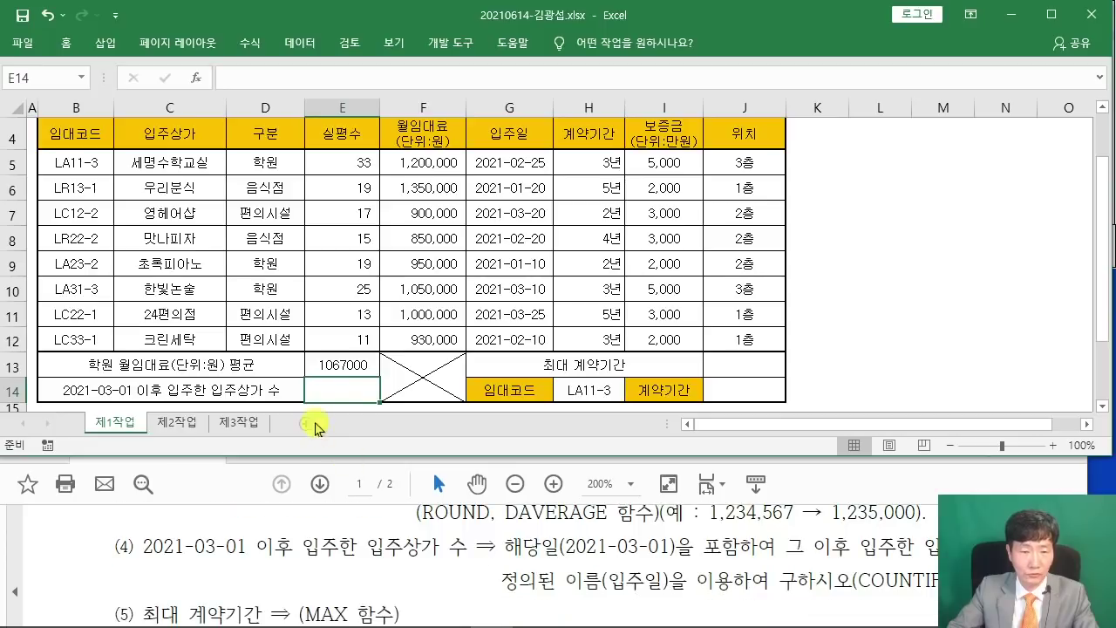
Start a COUNTIF function for E14 through the Insert Function search.
click(351, 391)
text(COUNTIF)
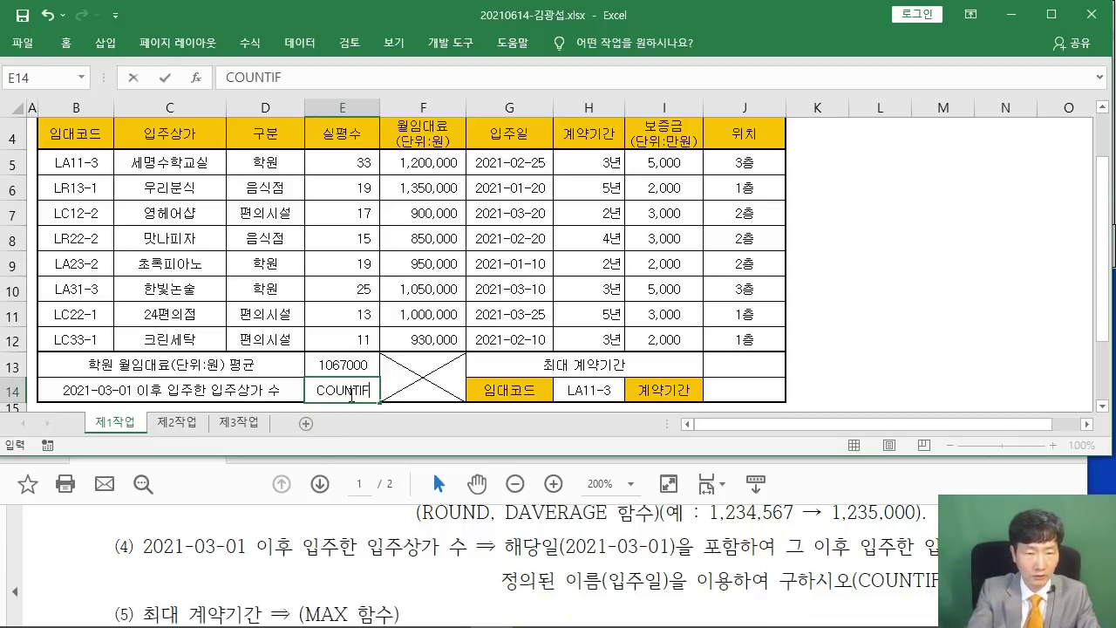
key(BackSpace)
key(BackSpace)
key(BackSpace)
key(BackSpace)
key(BackSpace)
key(BackSpace)
key(BackSpace)
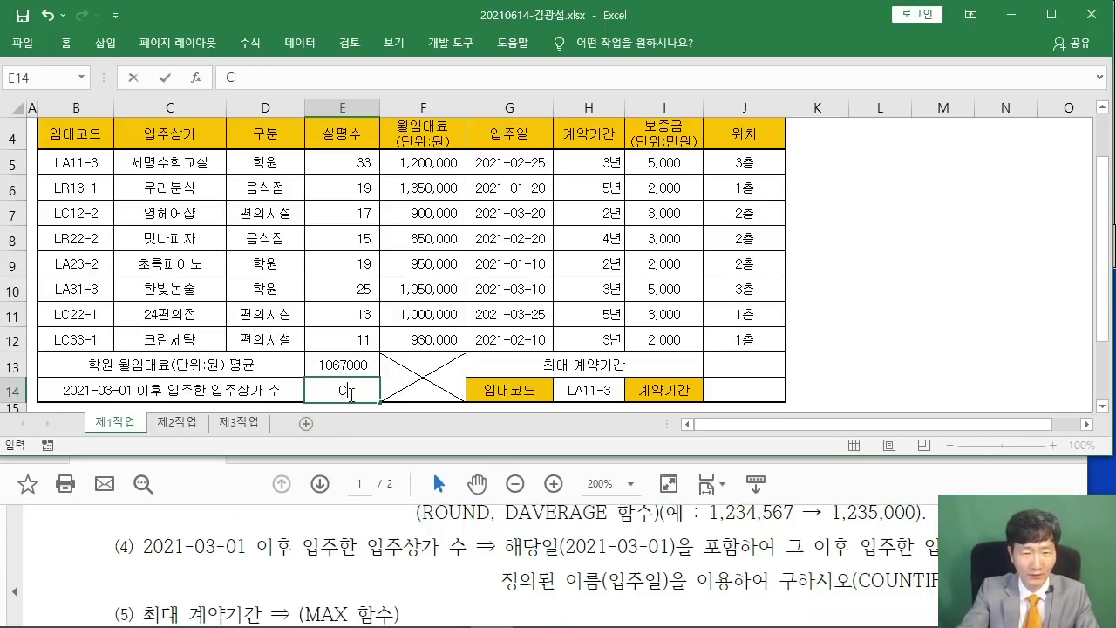
click(423, 344)
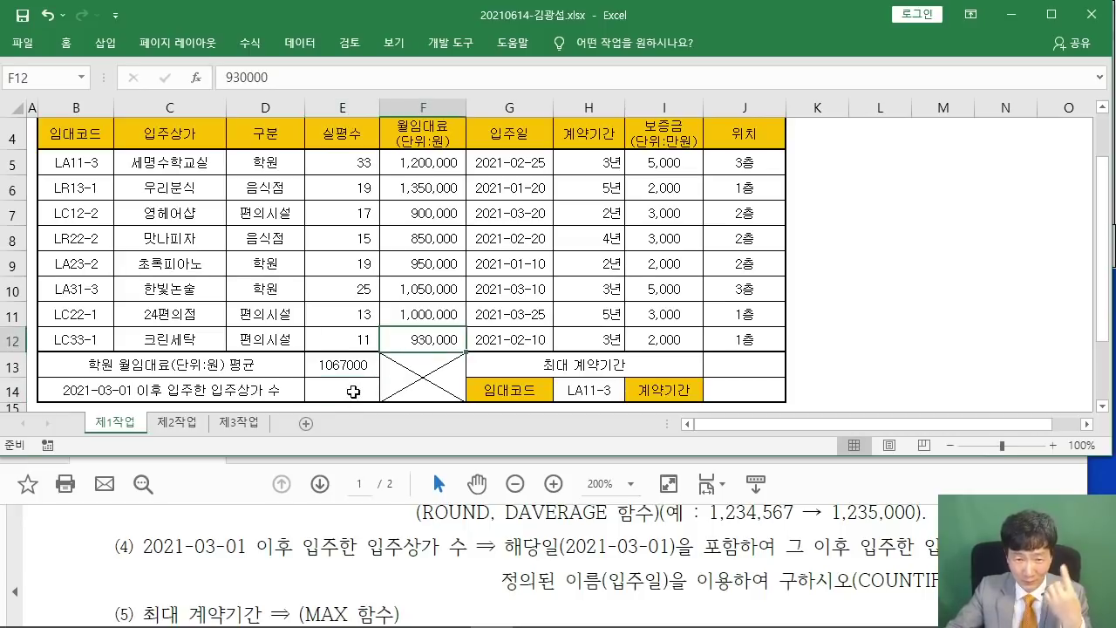
click(360, 386)
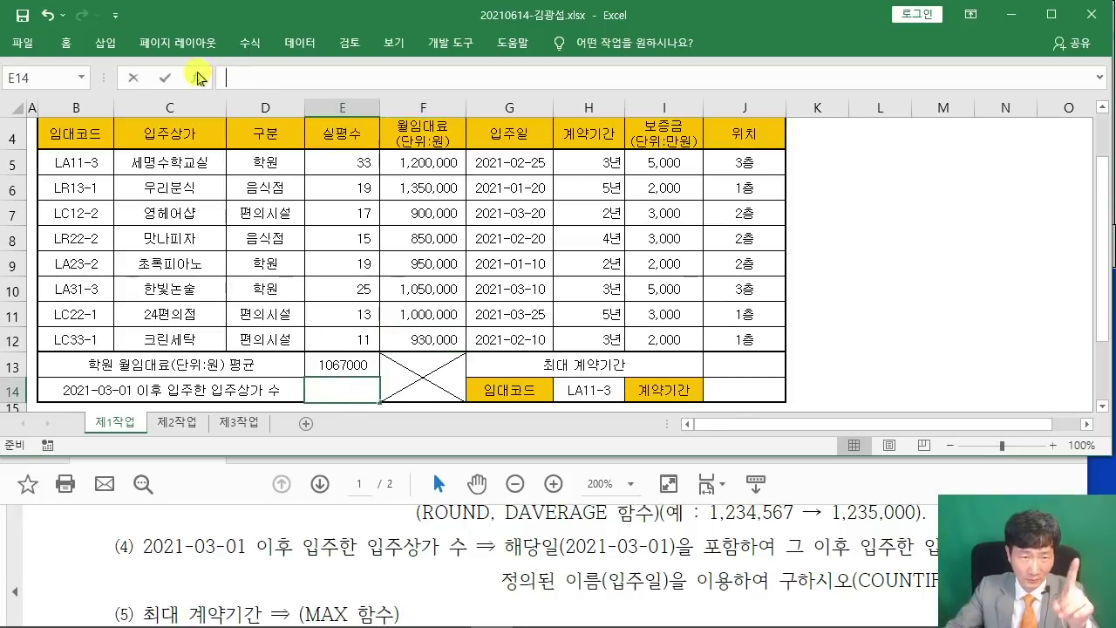
click(196, 78)
text(COUN)
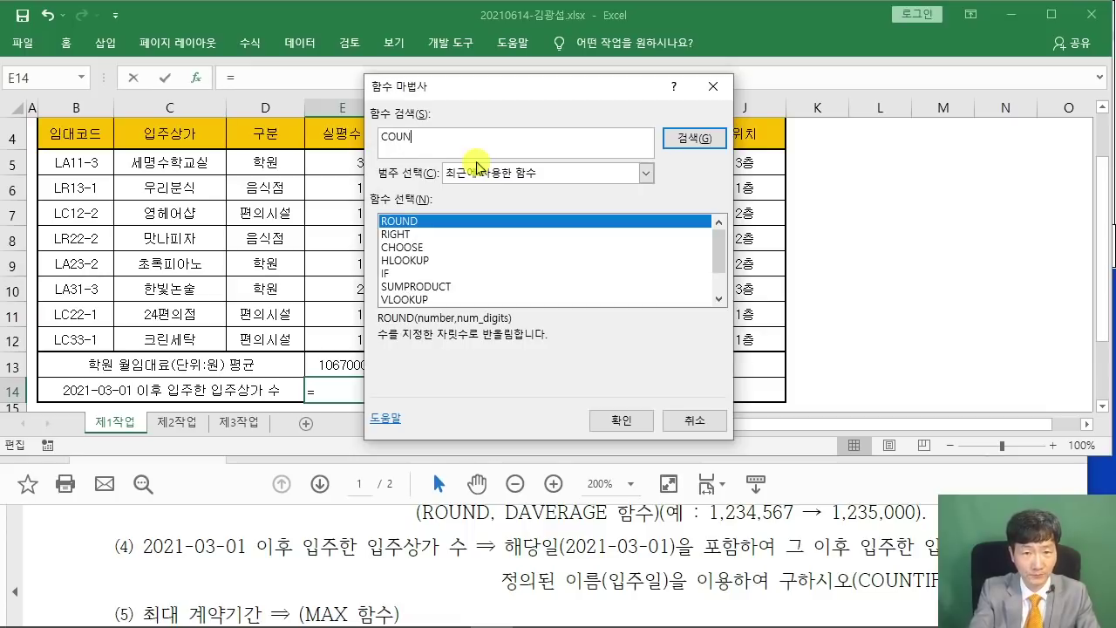
text(TIF)
key(Return)
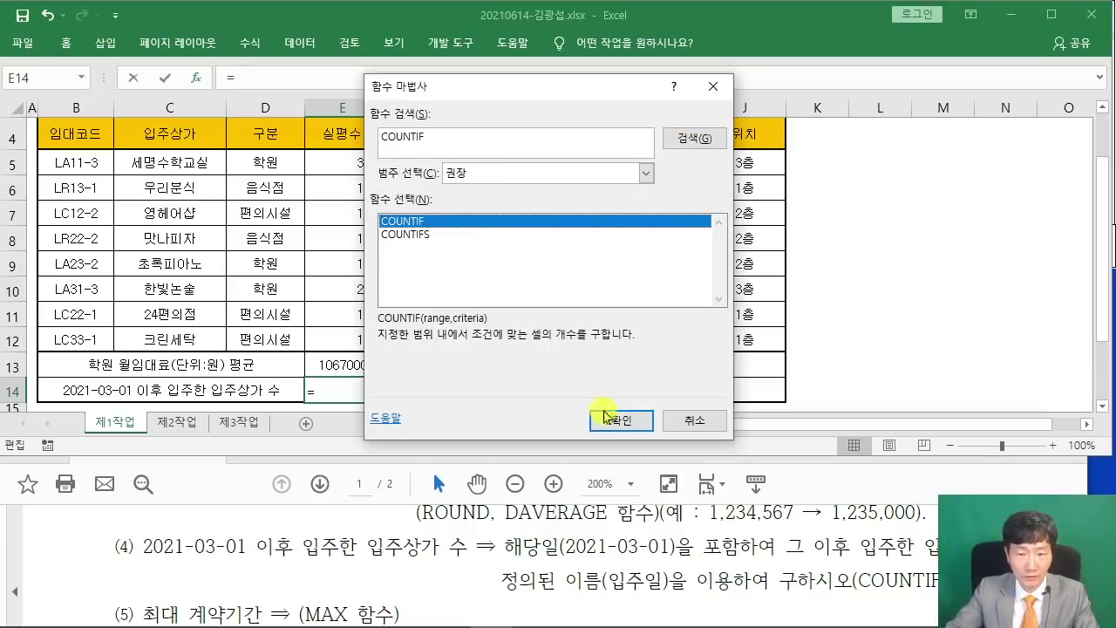
click(610, 419)
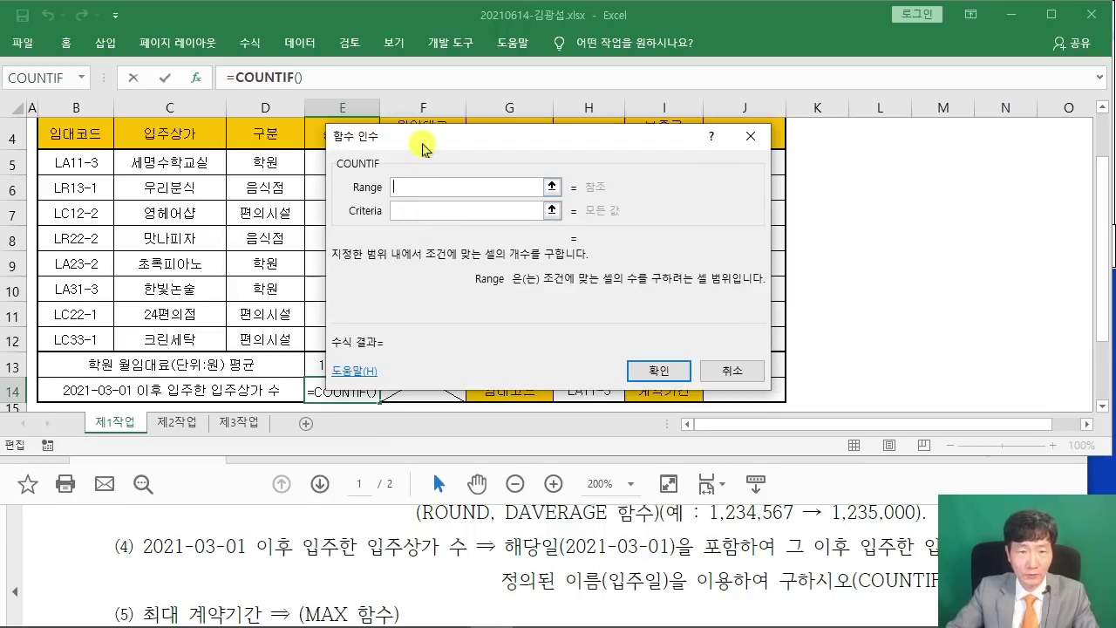
Set COUNTIF's range to 입주일 and criteria ">=2021-03-01", giving 3.
drag(430, 143, 538, 166)
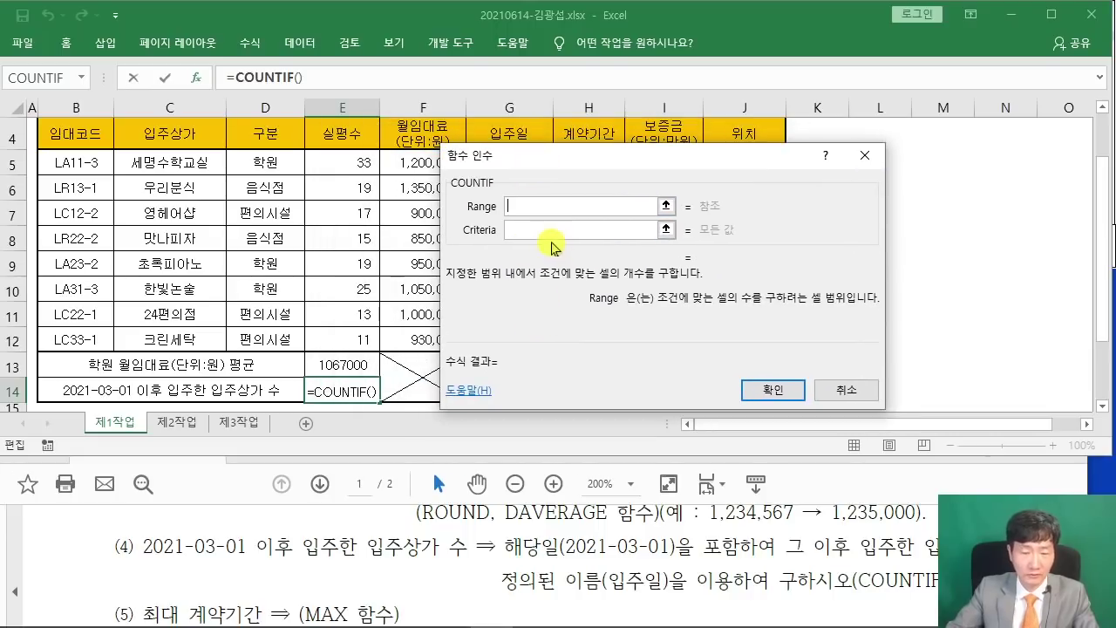
text(DLQWN)
key(BackSpace)
key(BackSpace)
key(BackSpace)
key(BackSpace)
key(BackSpace)
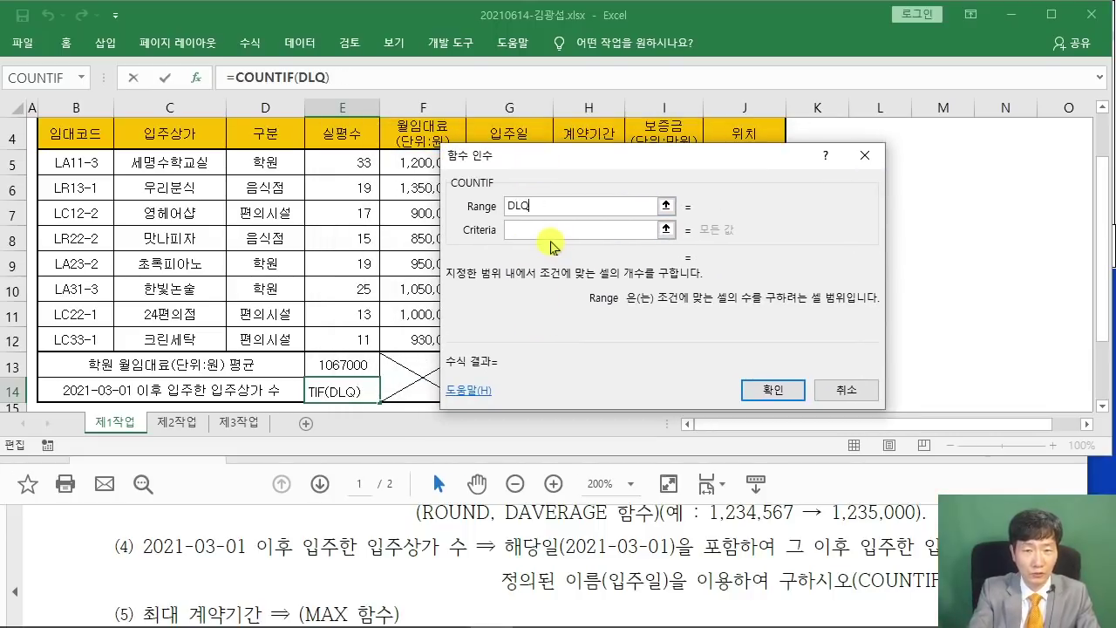
text(입주일)
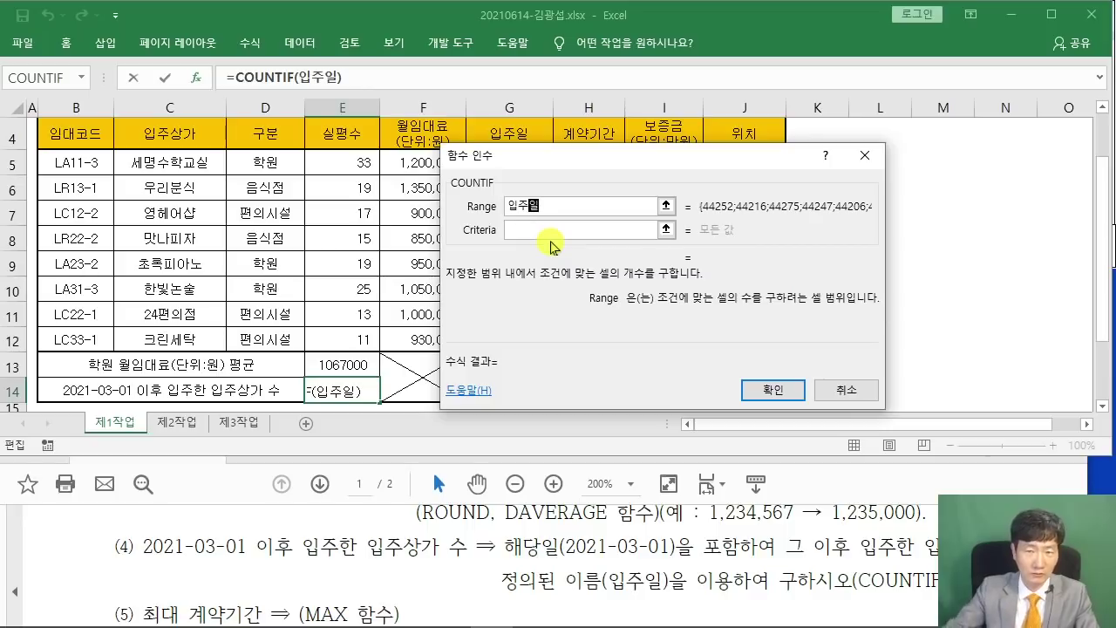
click(539, 230)
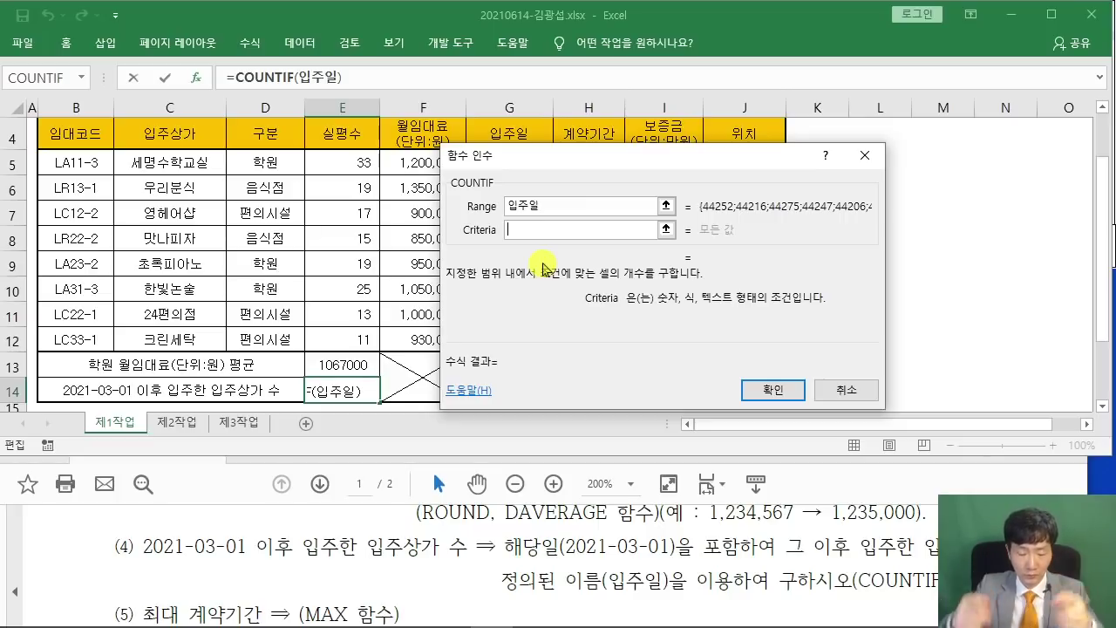
text(")
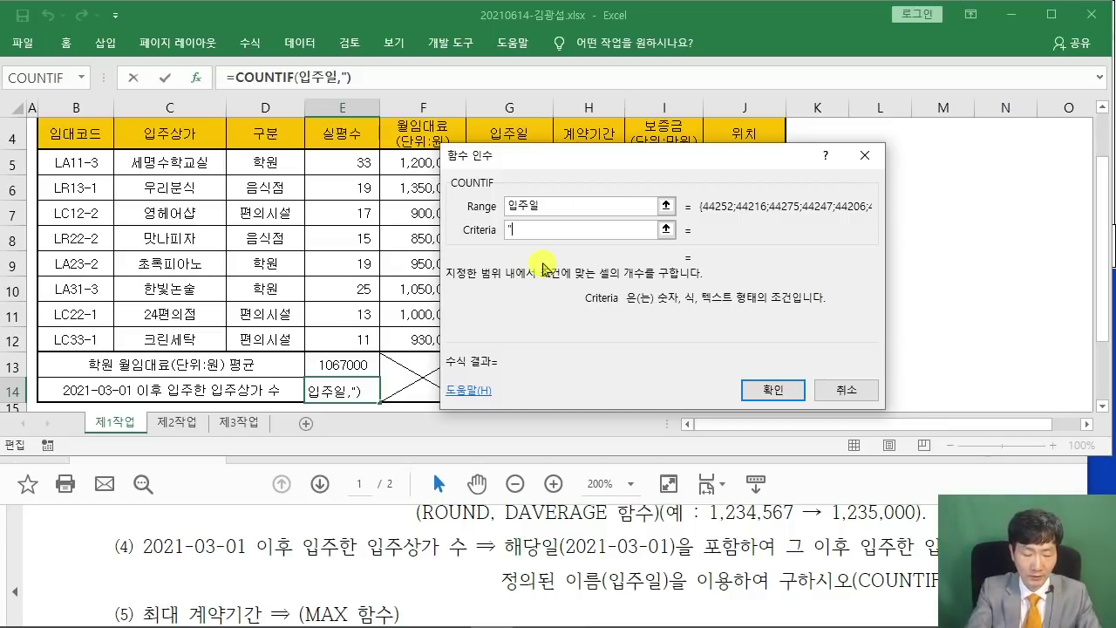
text(2021-)
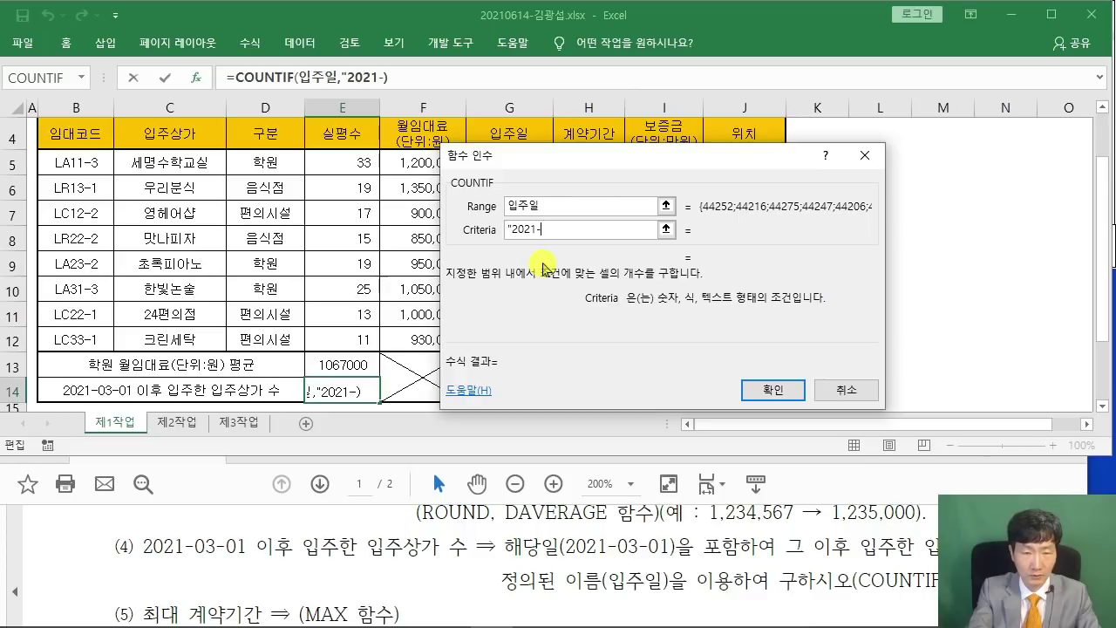
text(03-01)
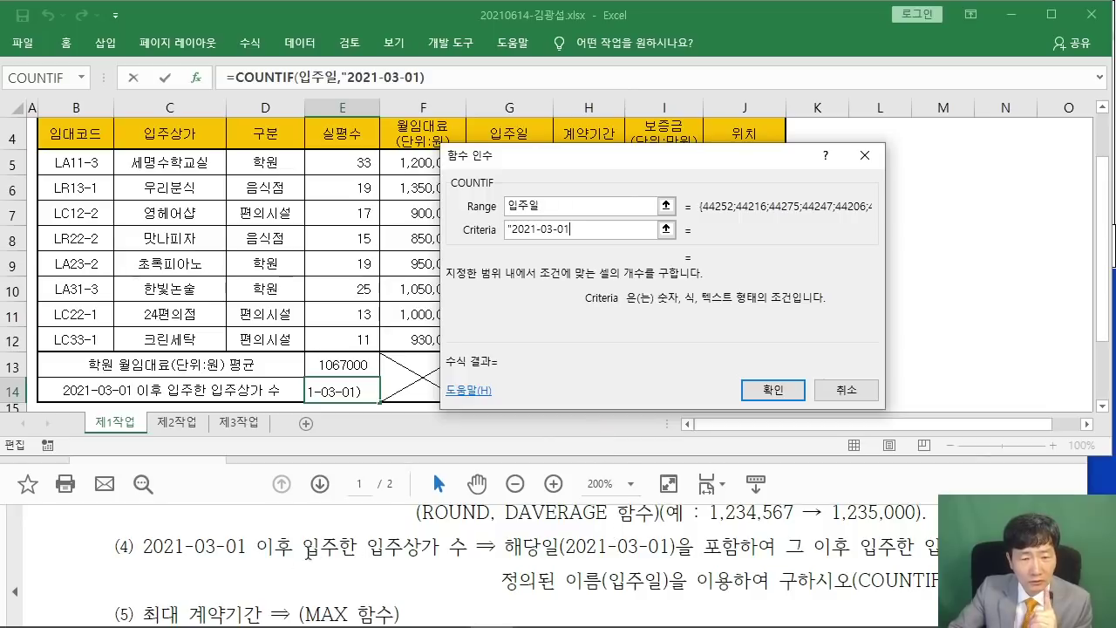
click(513, 230)
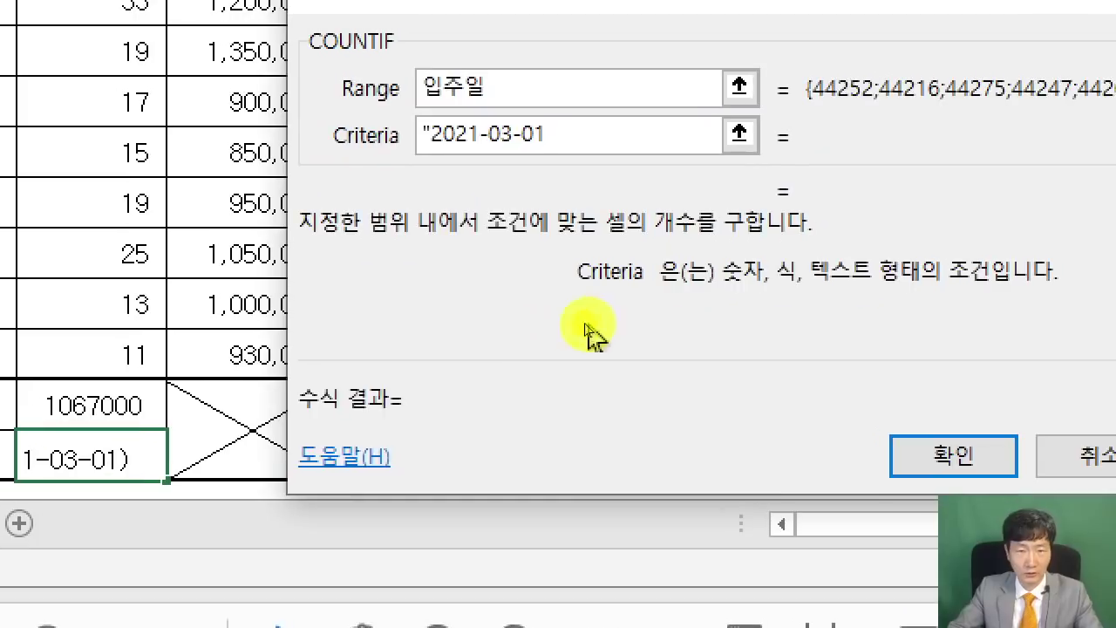
text(>=)
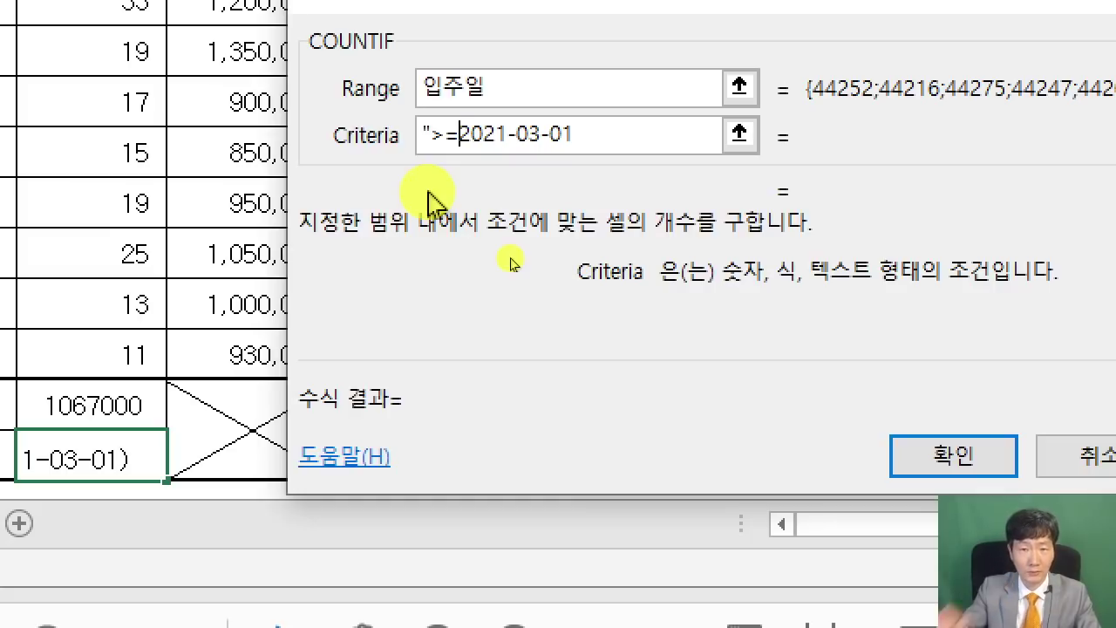
click(593, 139)
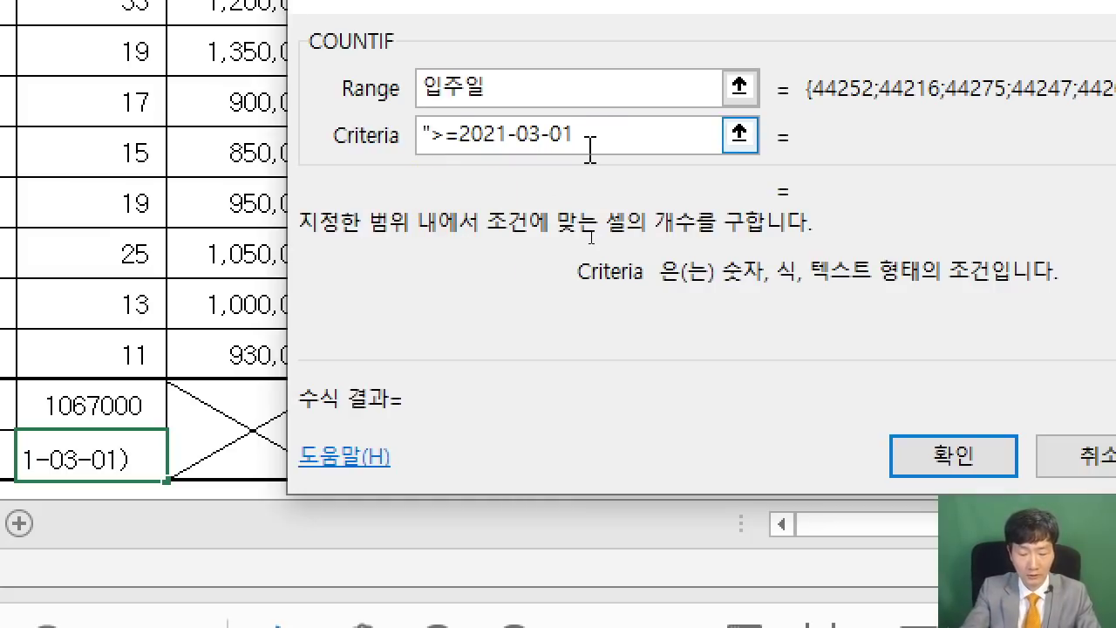
text(")
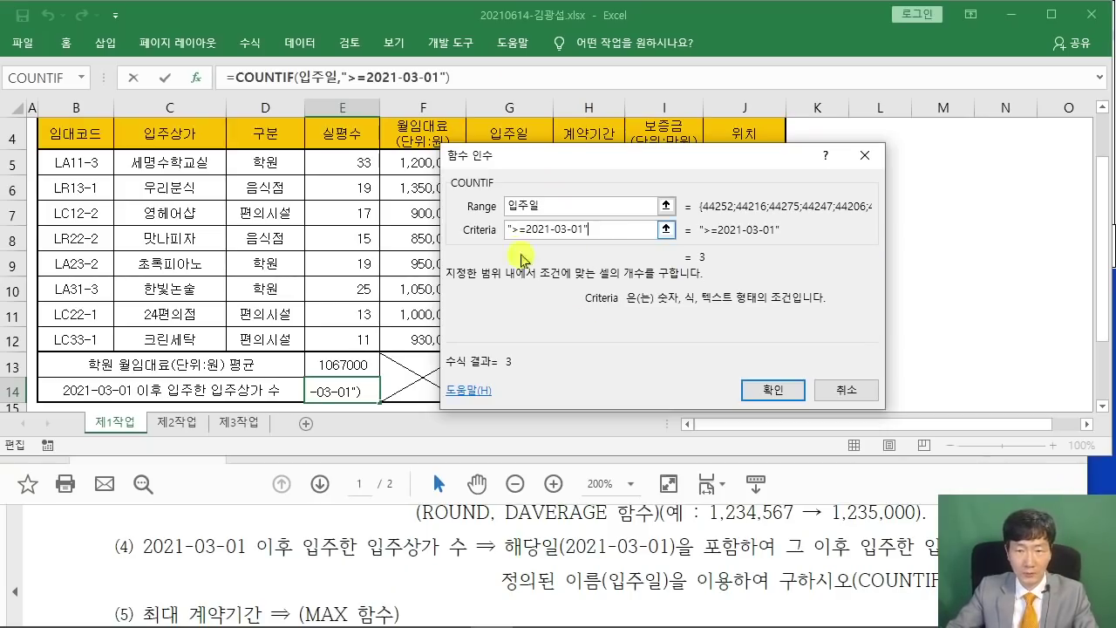
click(749, 392)
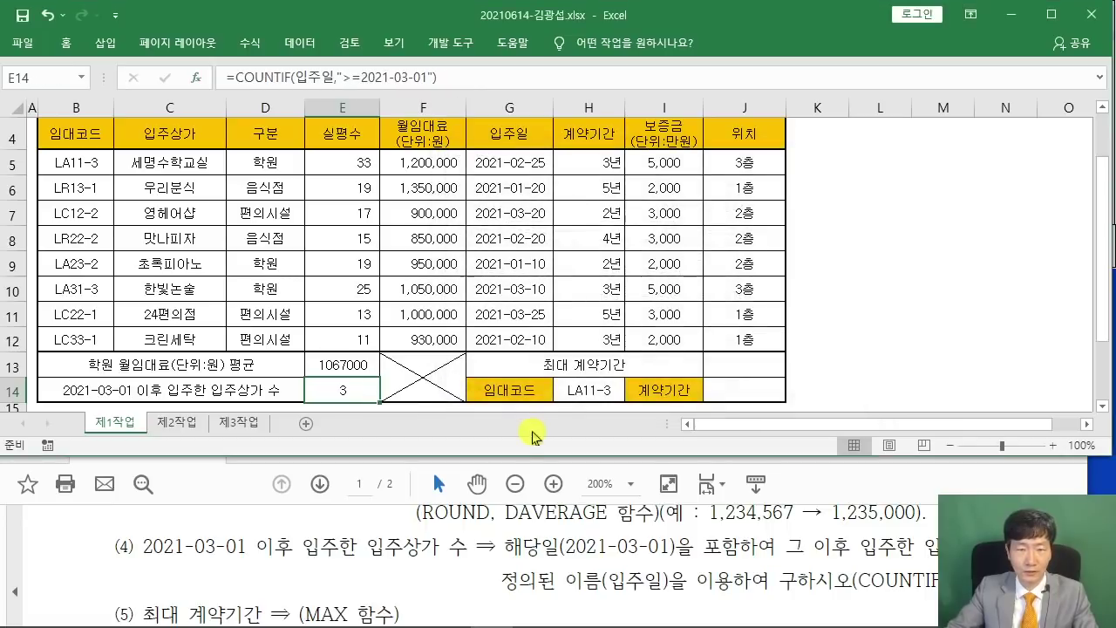
Review the next task in the PDF and select cell J13.
click(369, 546)
scroll(370, 546, down, 1)
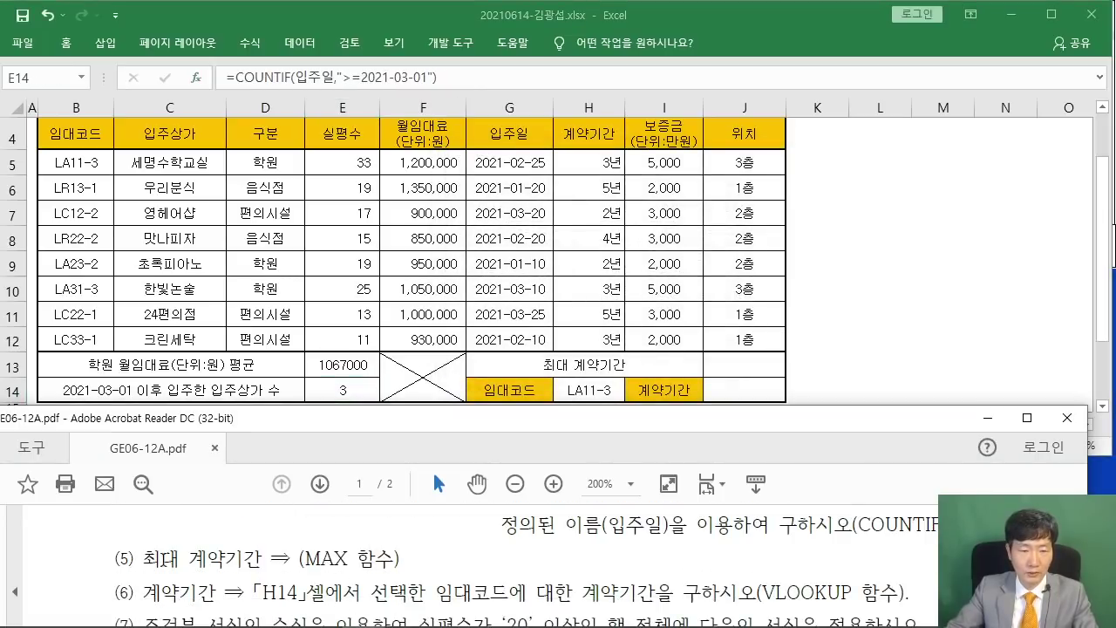
click(759, 365)
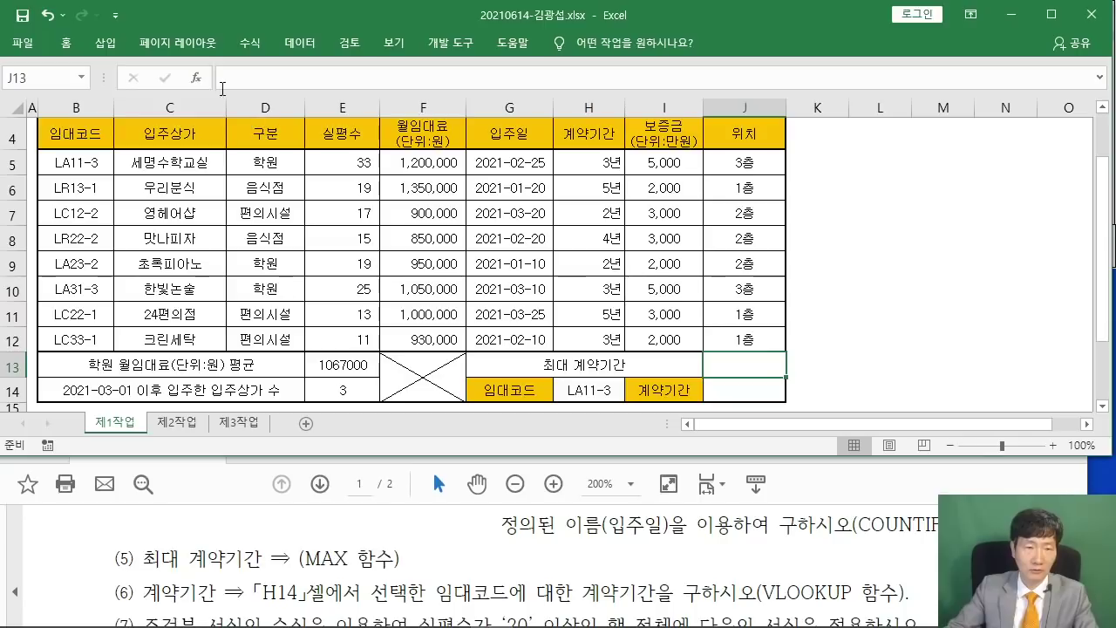
Enter =MAX(H5:H12) in J13 to show the longest contract period, 5년.
click(197, 77)
text(ㅡ)
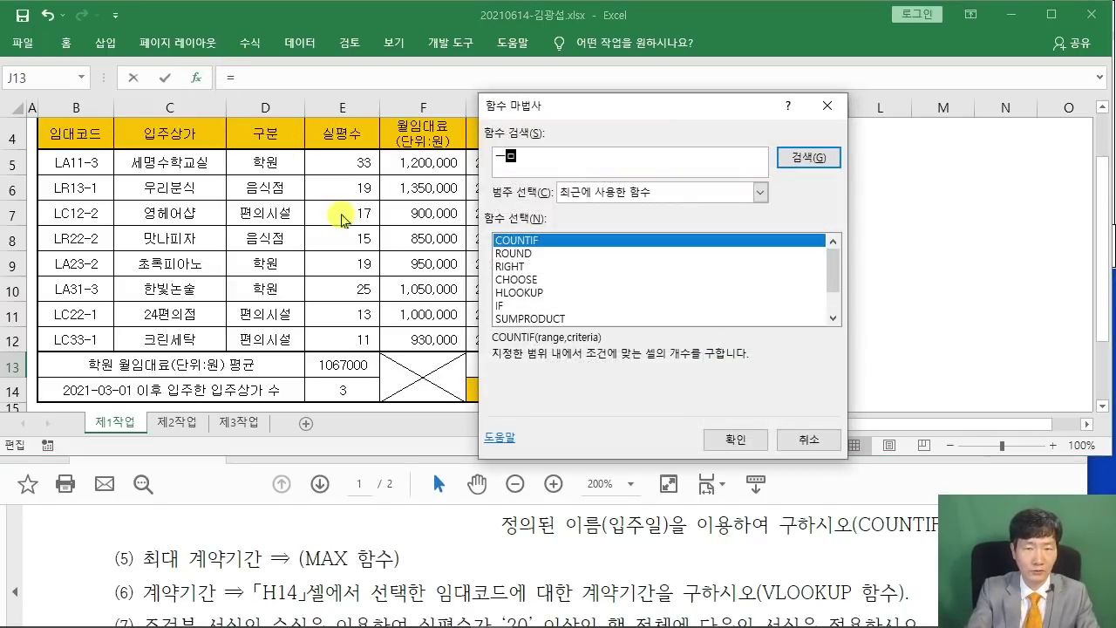
text(AX)
key(Return)
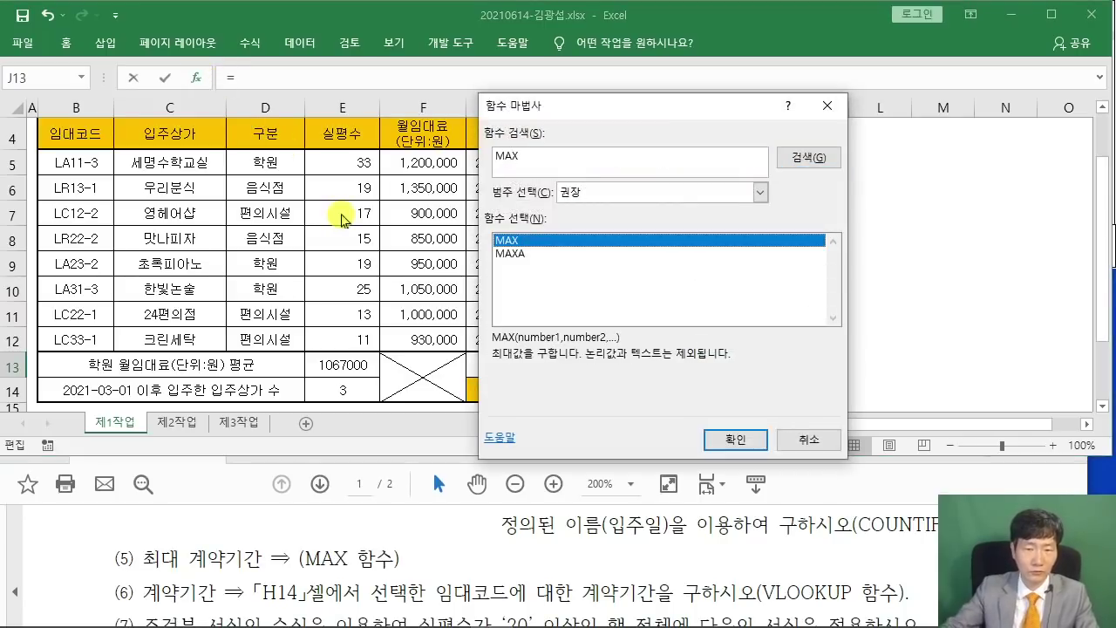
click(735, 440)
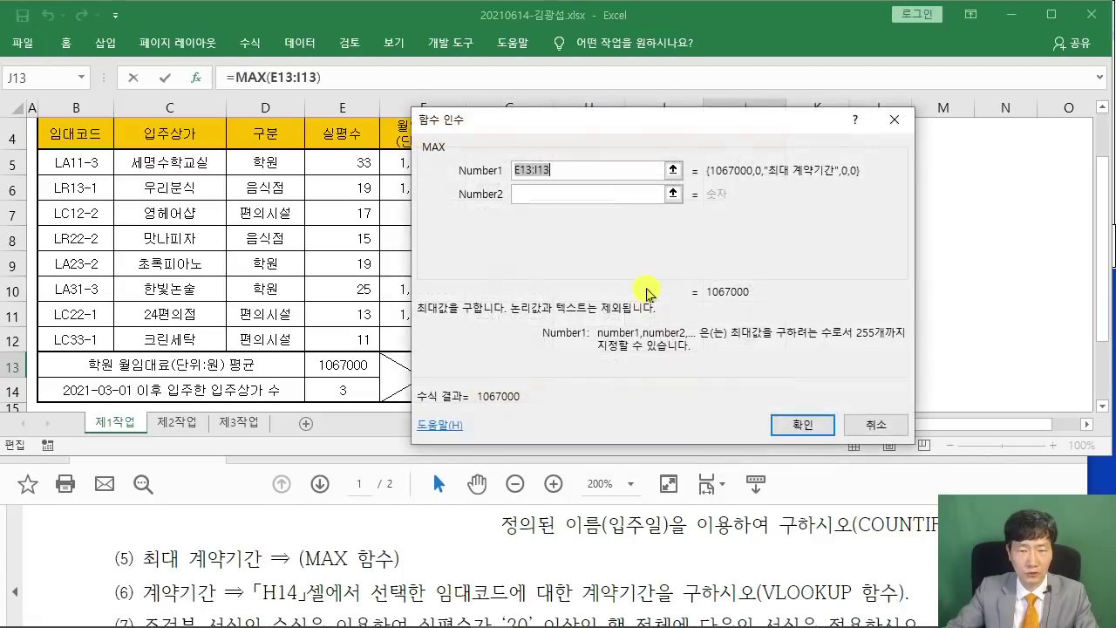
drag(563, 137, 820, 74)
click(575, 162)
drag(575, 162, 583, 339)
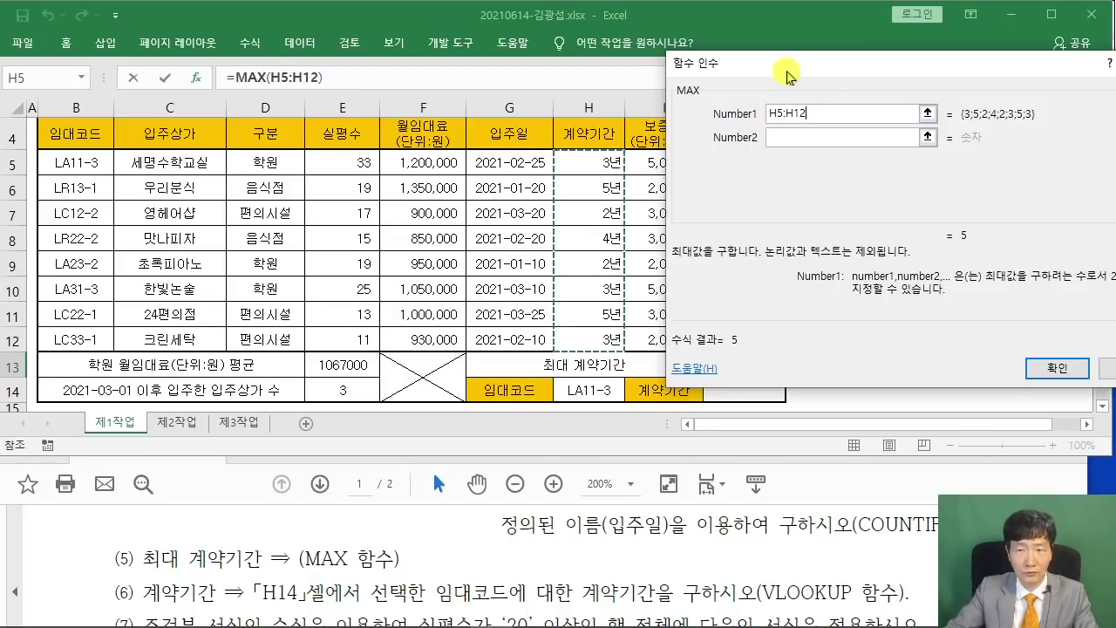
drag(777, 73, 170, 148)
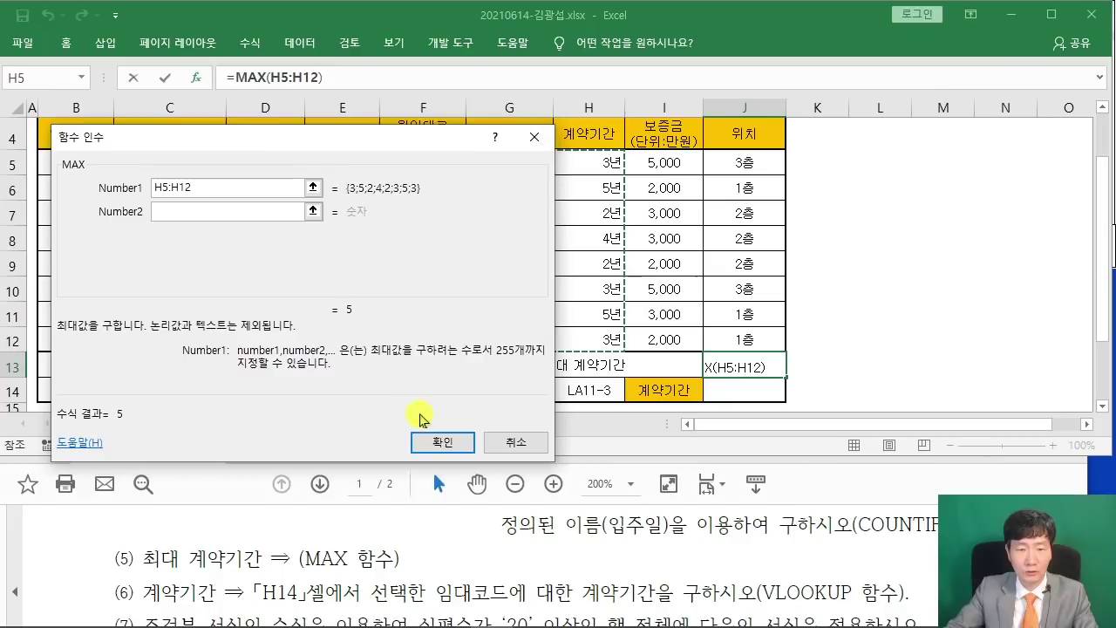
click(443, 442)
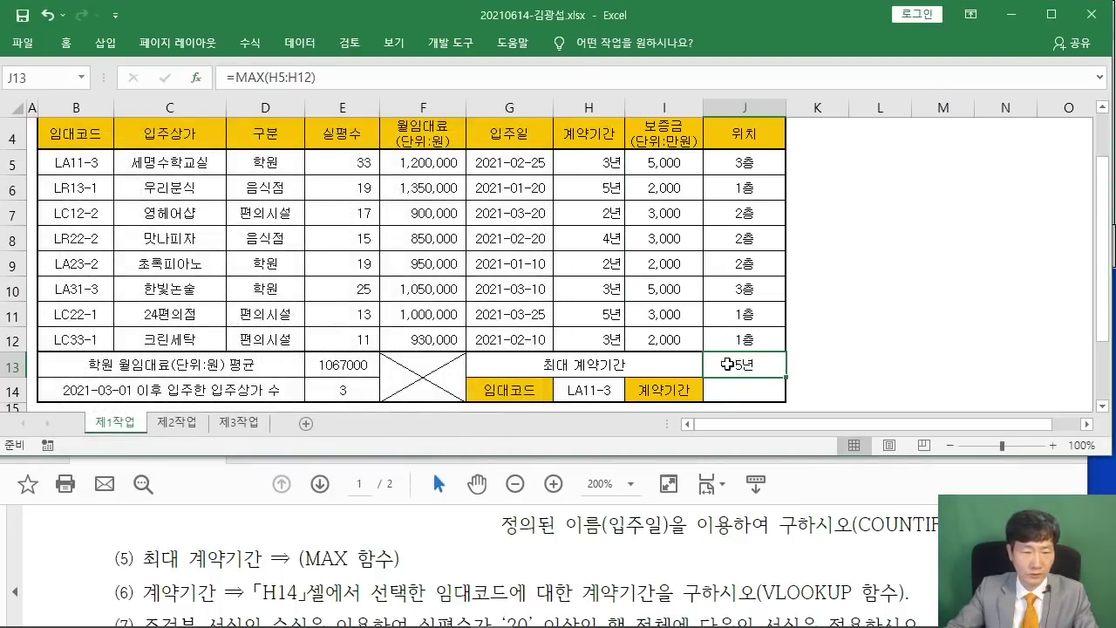
scroll(287, 554, down, 1)
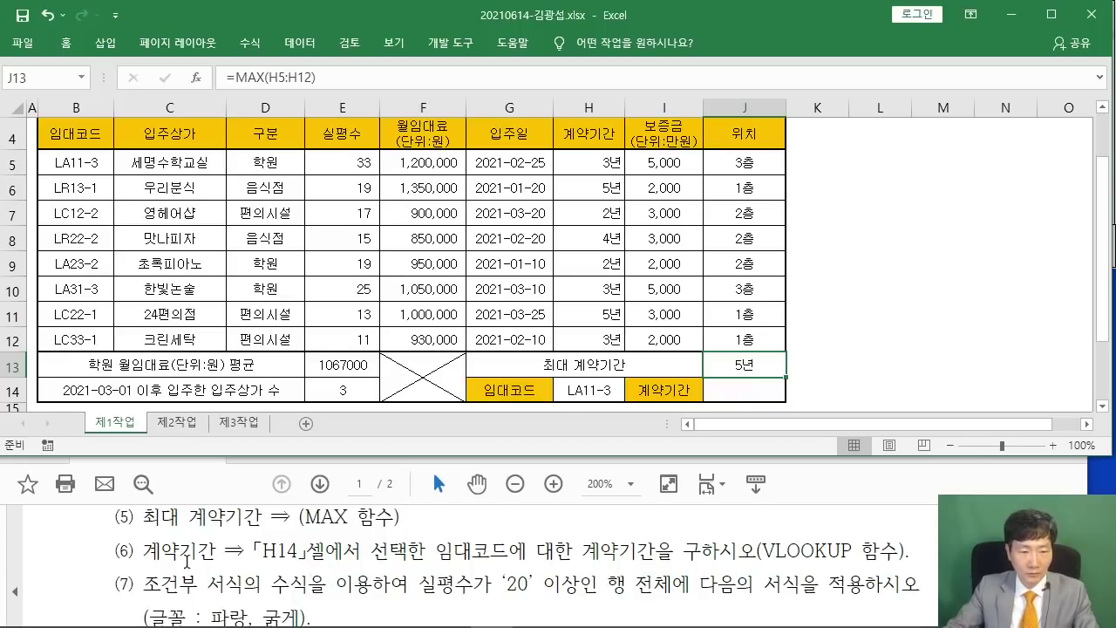
key(Return)
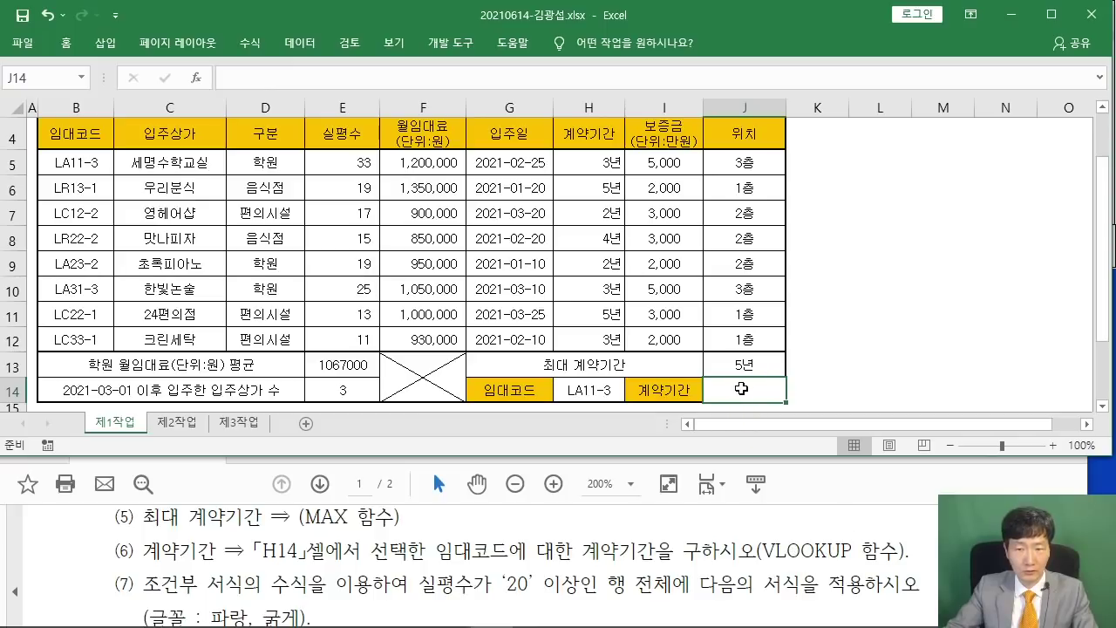
Start a VLOOKUP in J14 using H14 as the lookup value.
click(196, 78)
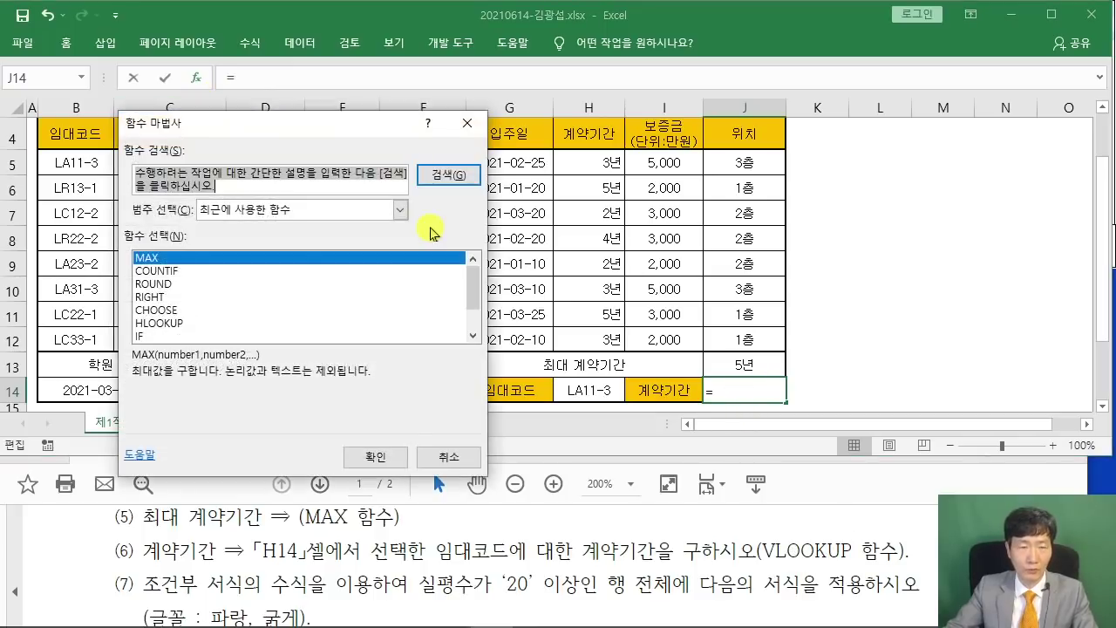
text(VLOOKUP)
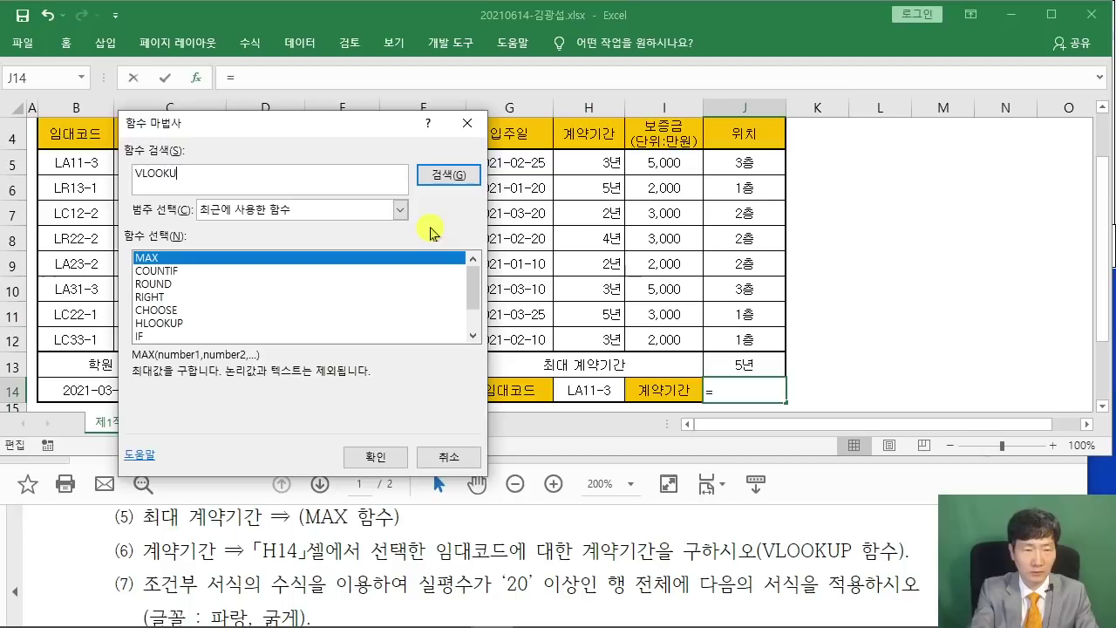
key(Return)
drag(340, 139, 695, 48)
click(740, 365)
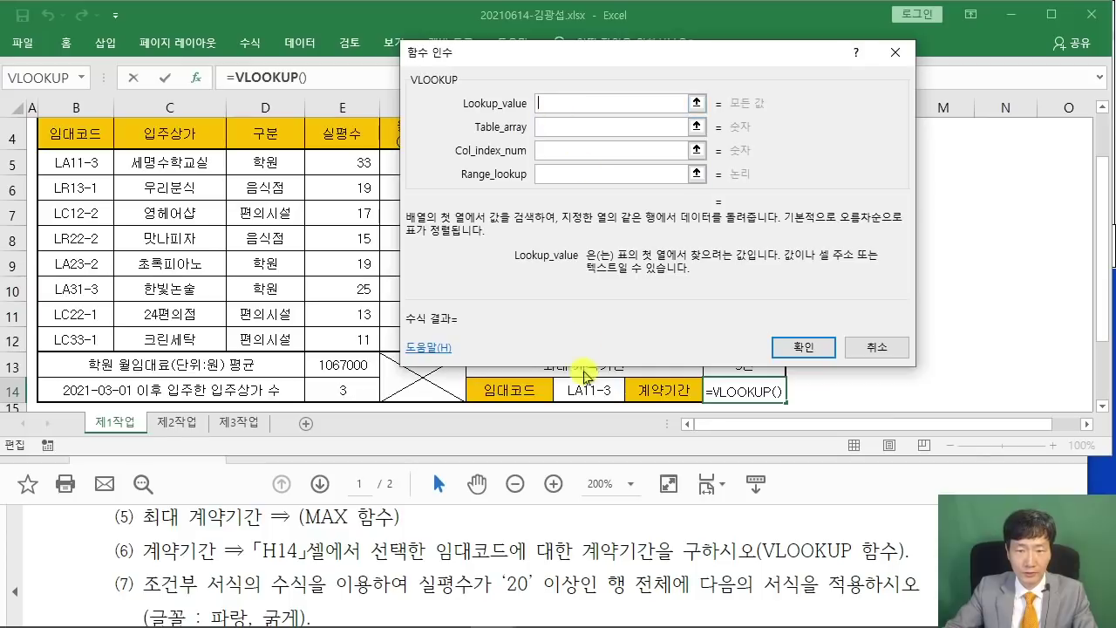
click(588, 389)
Set the VLOOKUP table array to the rental table B5:H12.
click(550, 128)
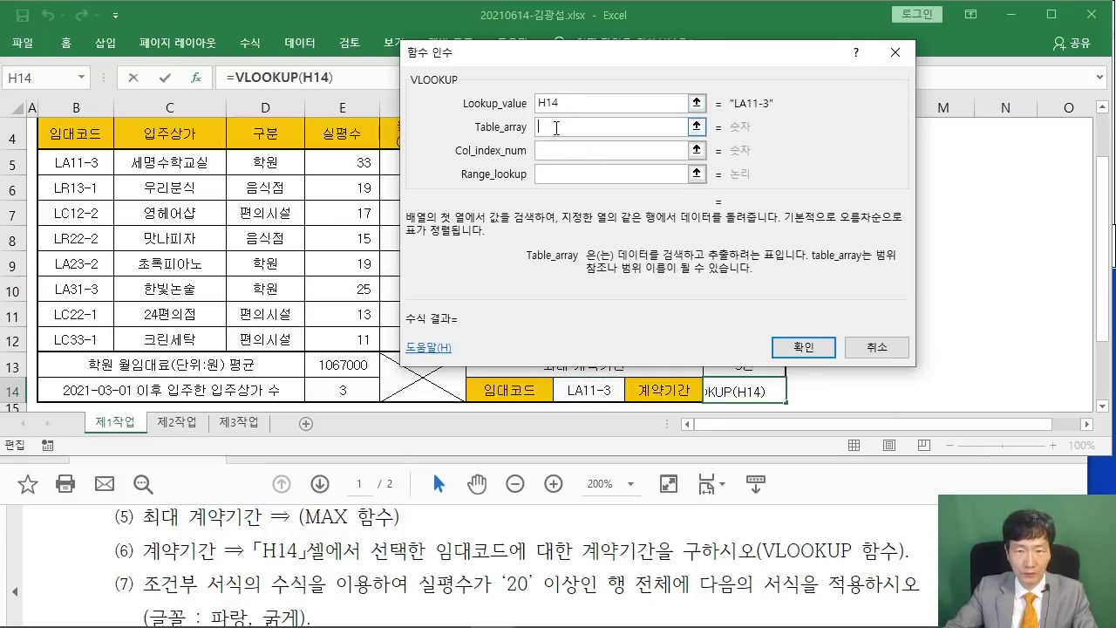
drag(519, 64, 579, 51)
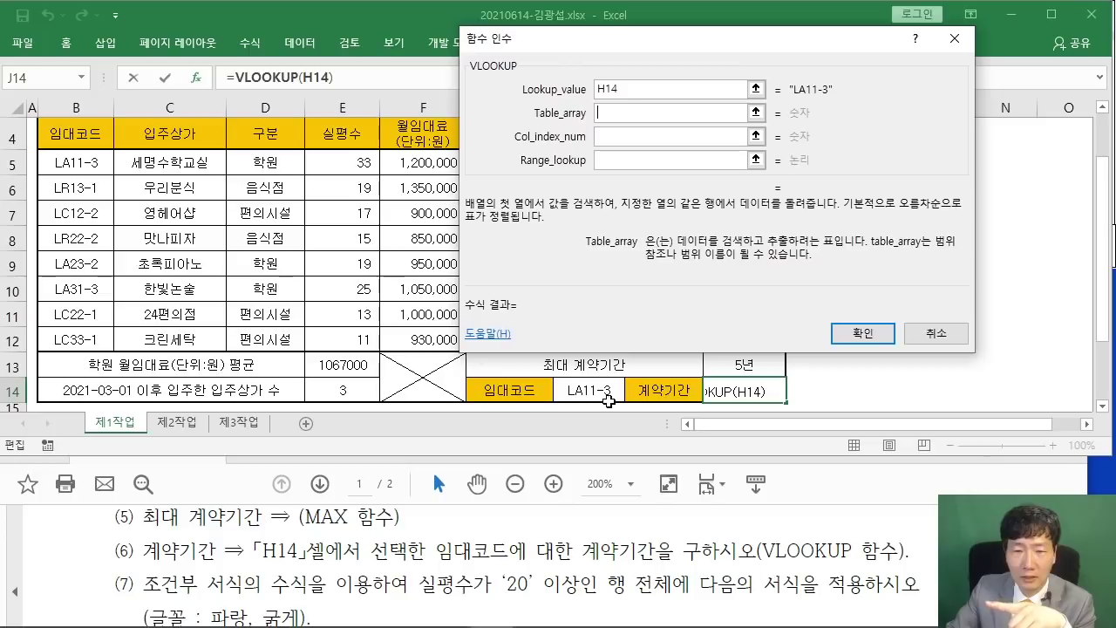
click(62, 164)
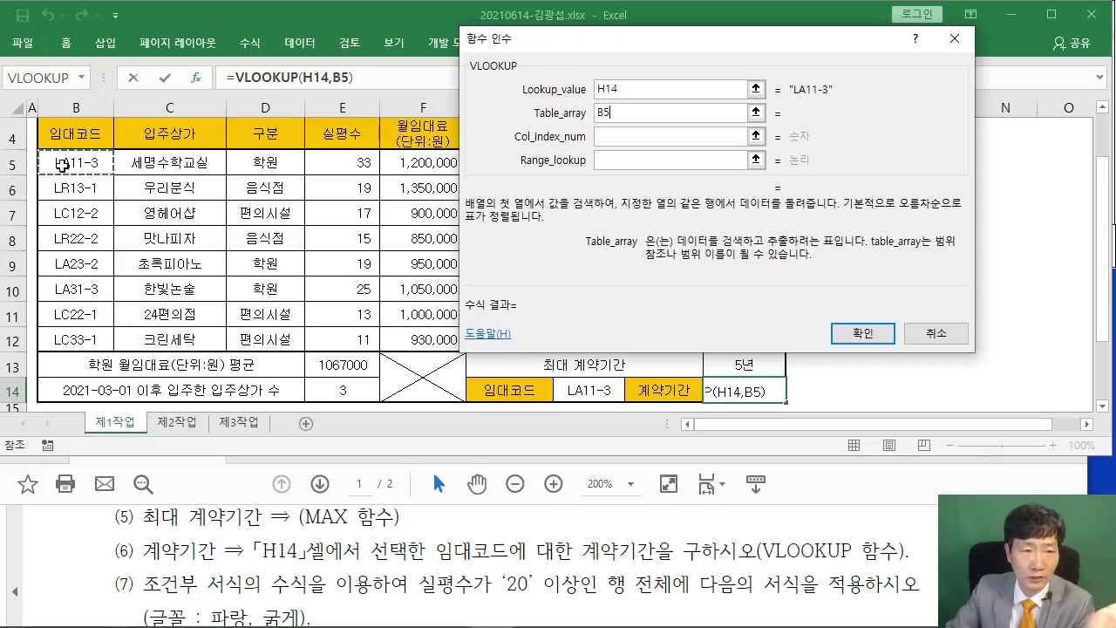
drag(62, 164, 596, 338)
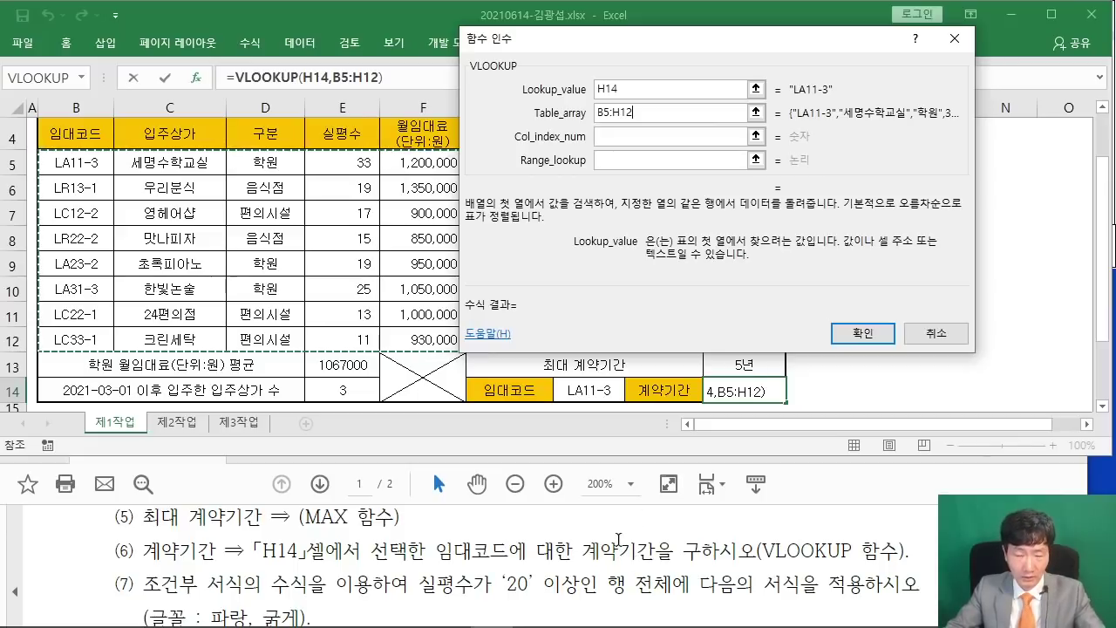
drag(582, 560, 678, 562)
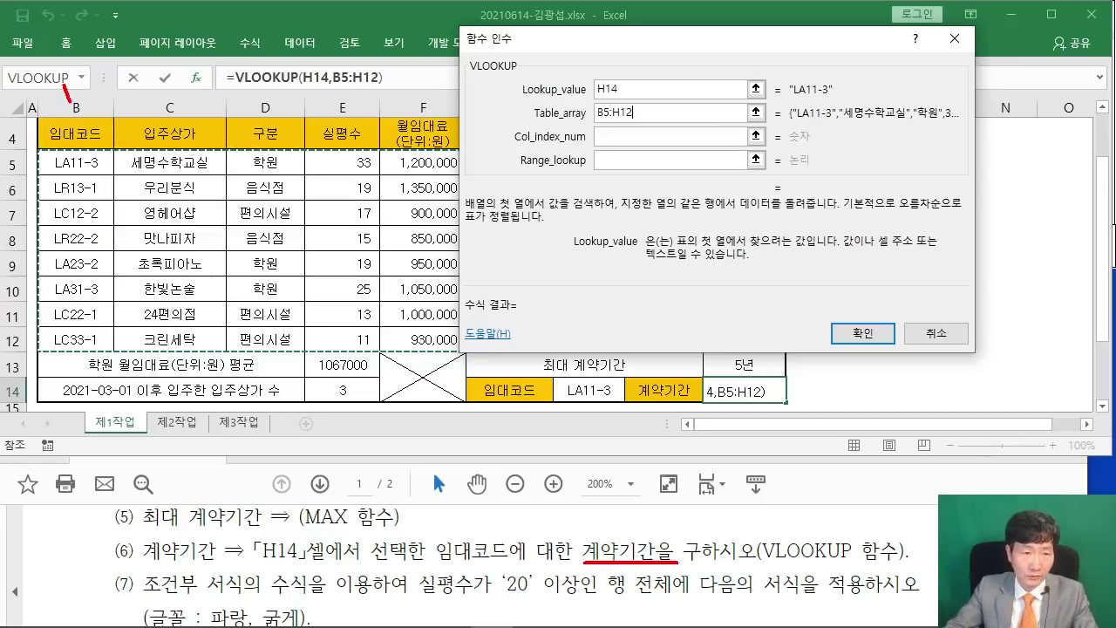
drag(185, 106, 217, 109)
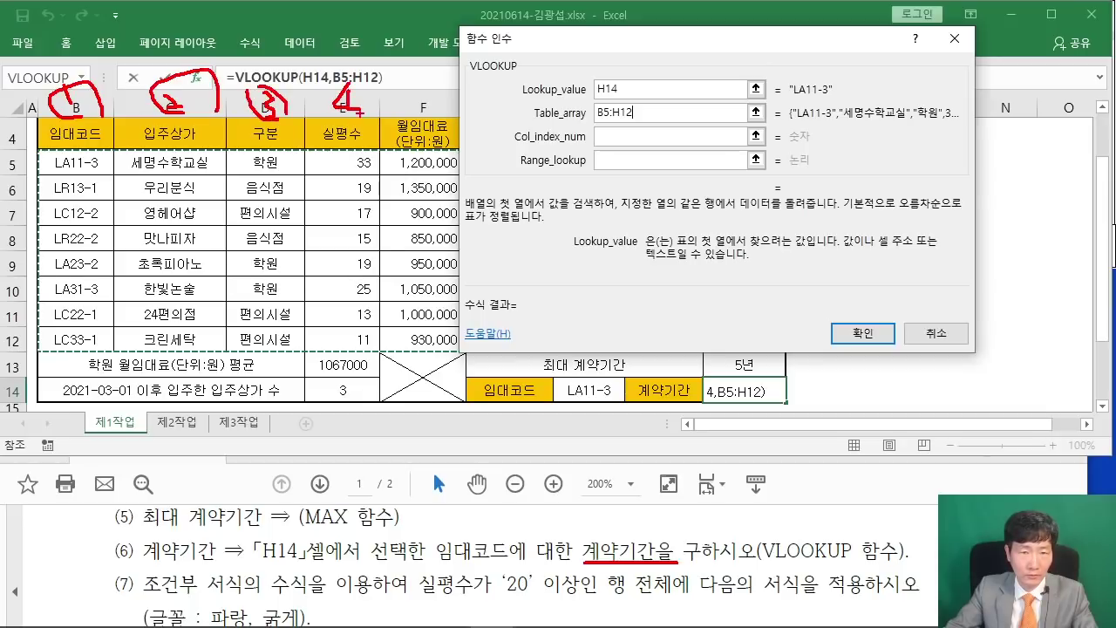
drag(443, 80, 459, 103)
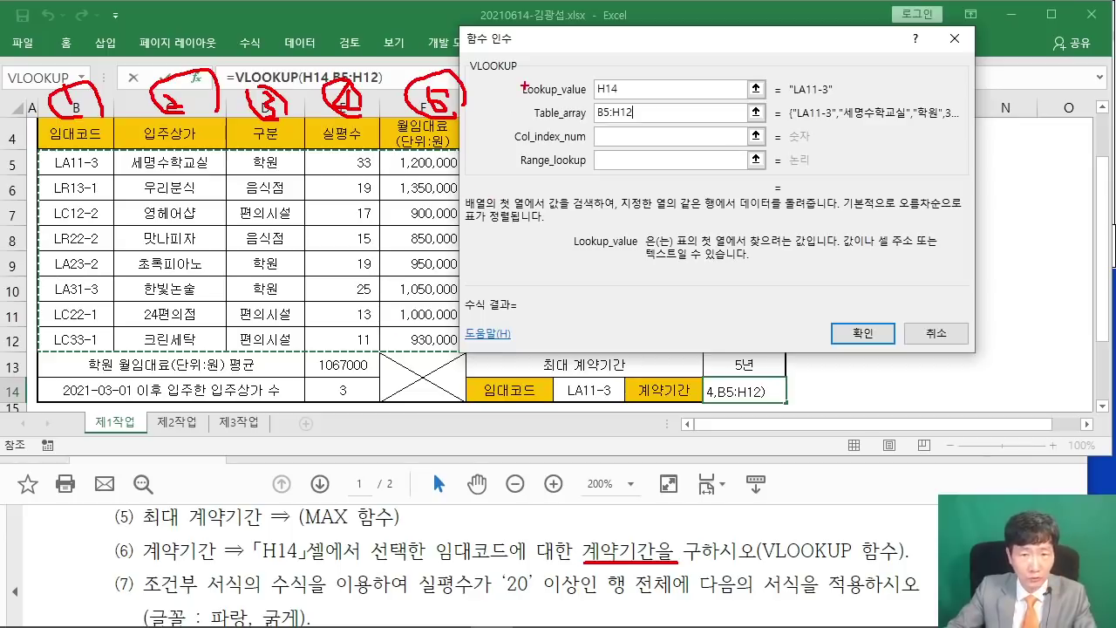
key(Escape)
mouse_move(521, 43)
mouse_down()
mouse_move(648, 51)
mouse_move(752, 90)
mouse_up()
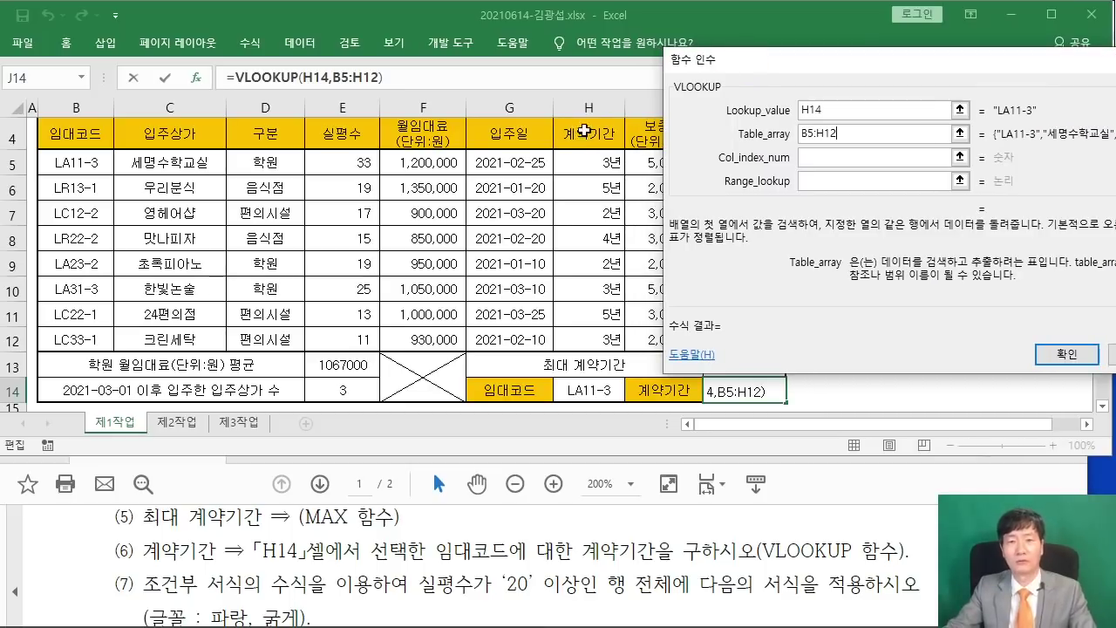
Set column index 7 and Range_lookup FALSE, completing =VLOOKUP(H14,B5:H12,7,FALSE) showing 3.
click(810, 159)
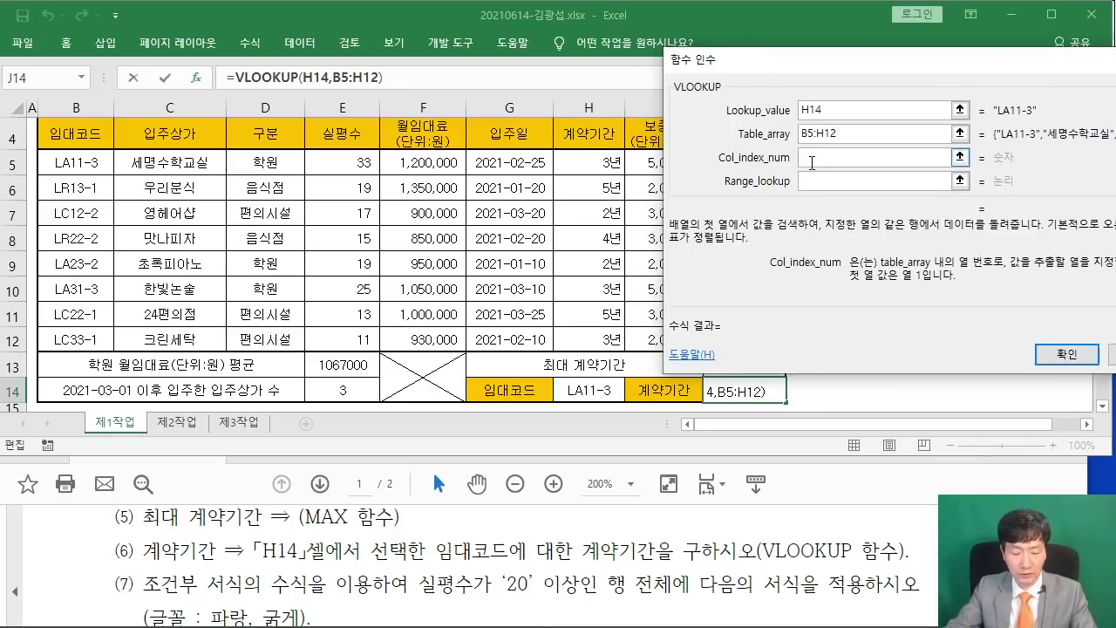
text(7)
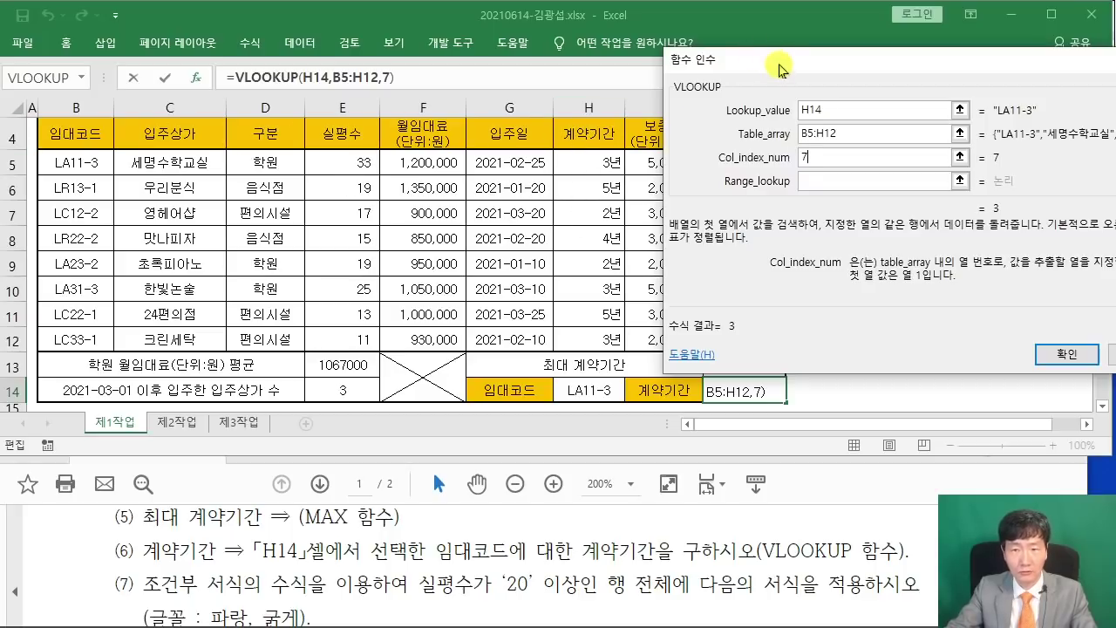
drag(767, 60, 356, 54)
click(405, 176)
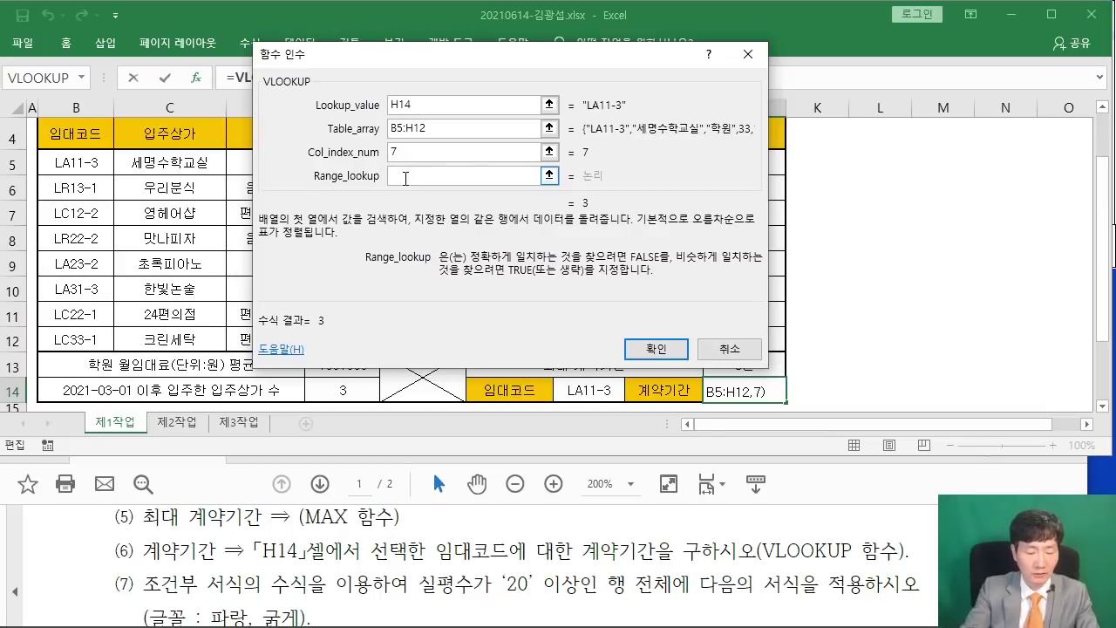
text(FALSE)
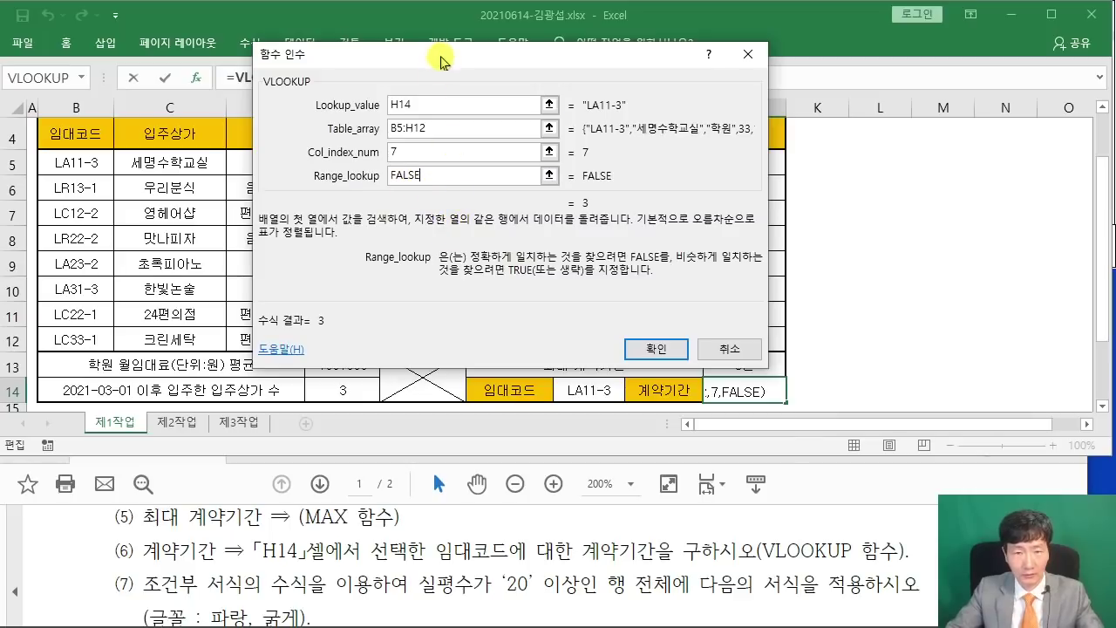
drag(441, 58, 448, 127)
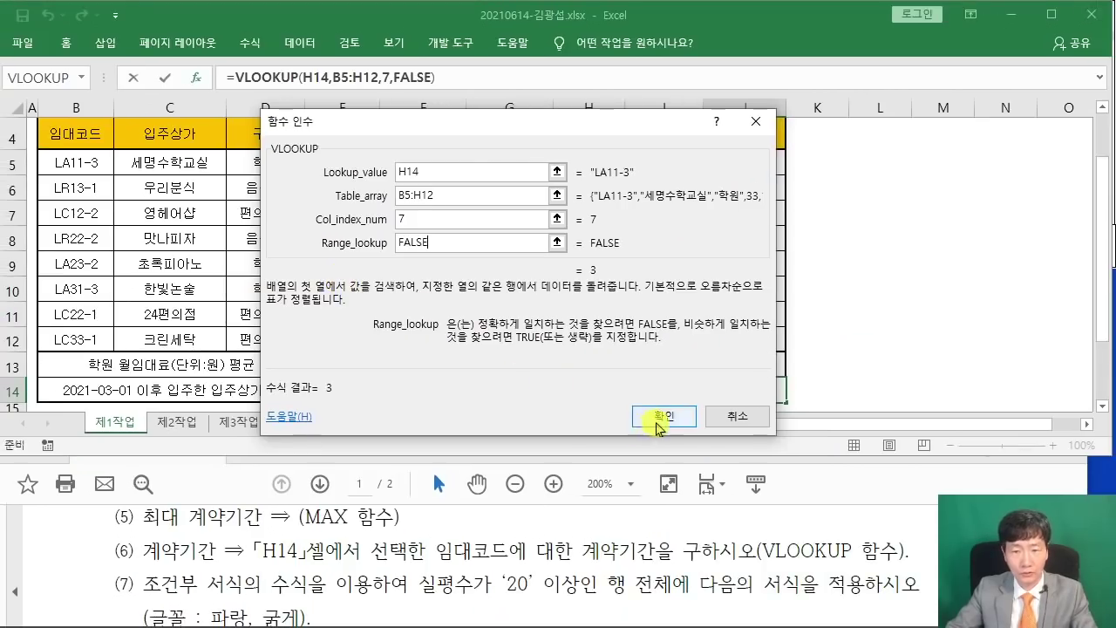
click(660, 419)
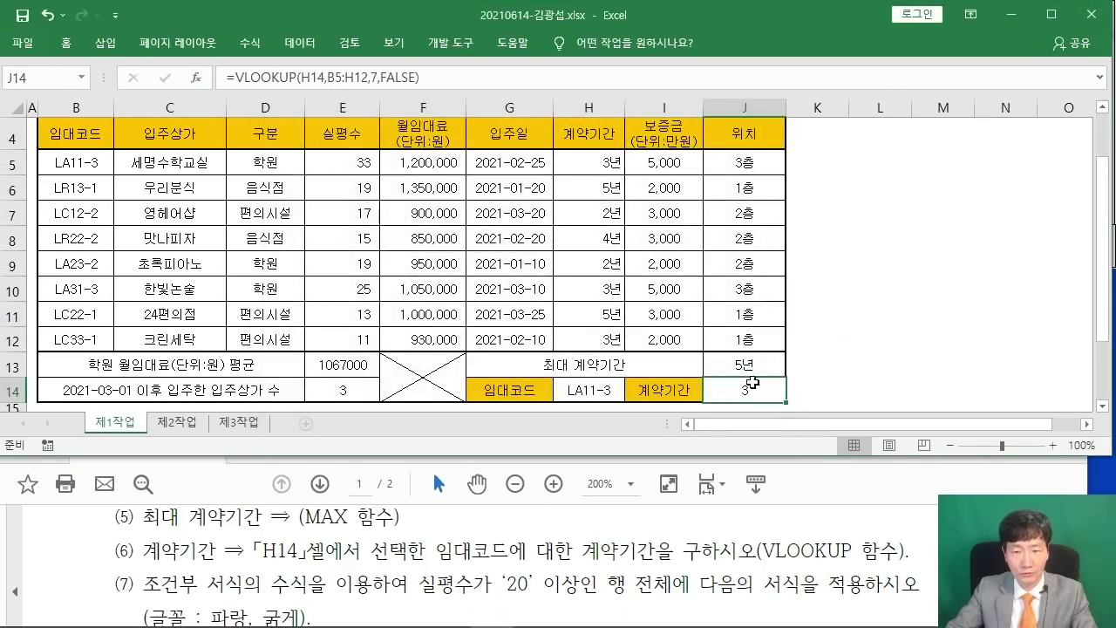
click(615, 389)
click(632, 393)
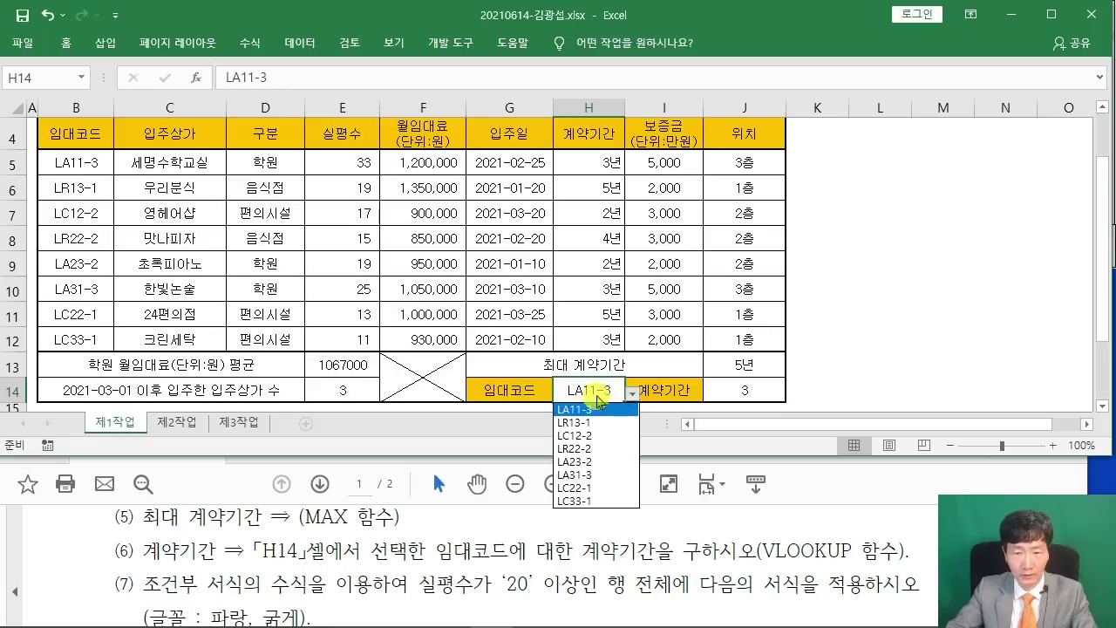
click(588, 440)
click(632, 393)
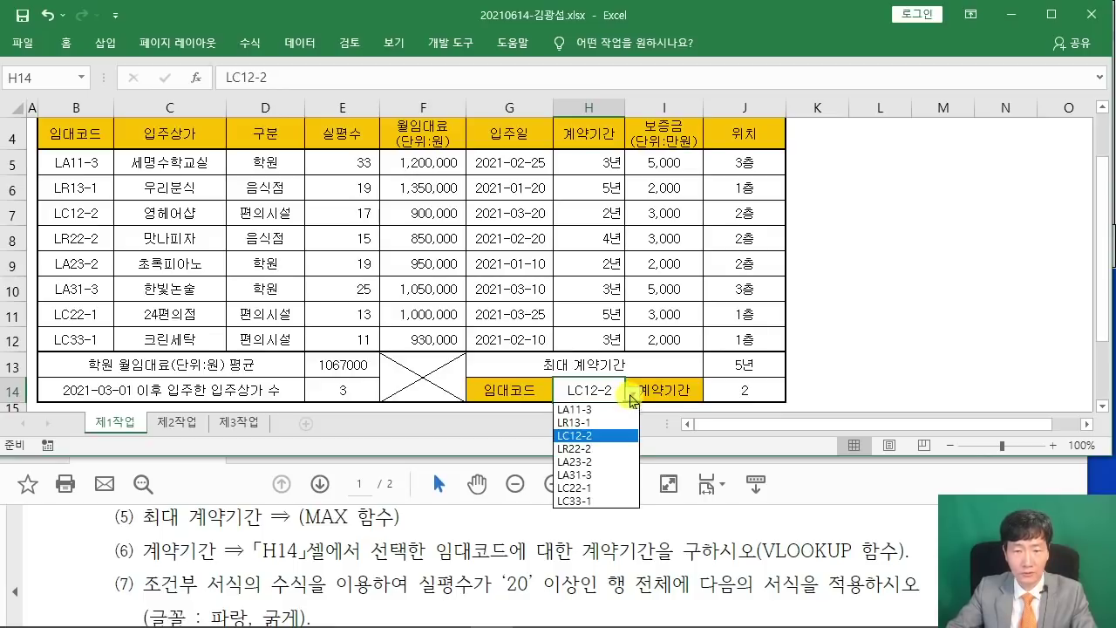
click(582, 406)
click(889, 340)
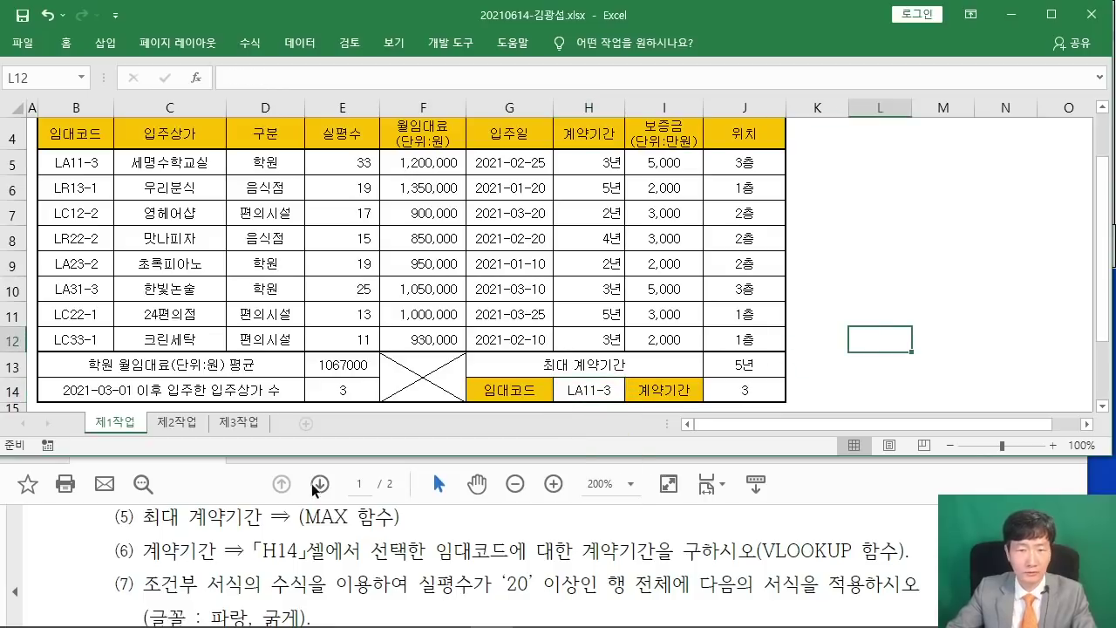
click(209, 561)
scroll(209, 560, down, 1)
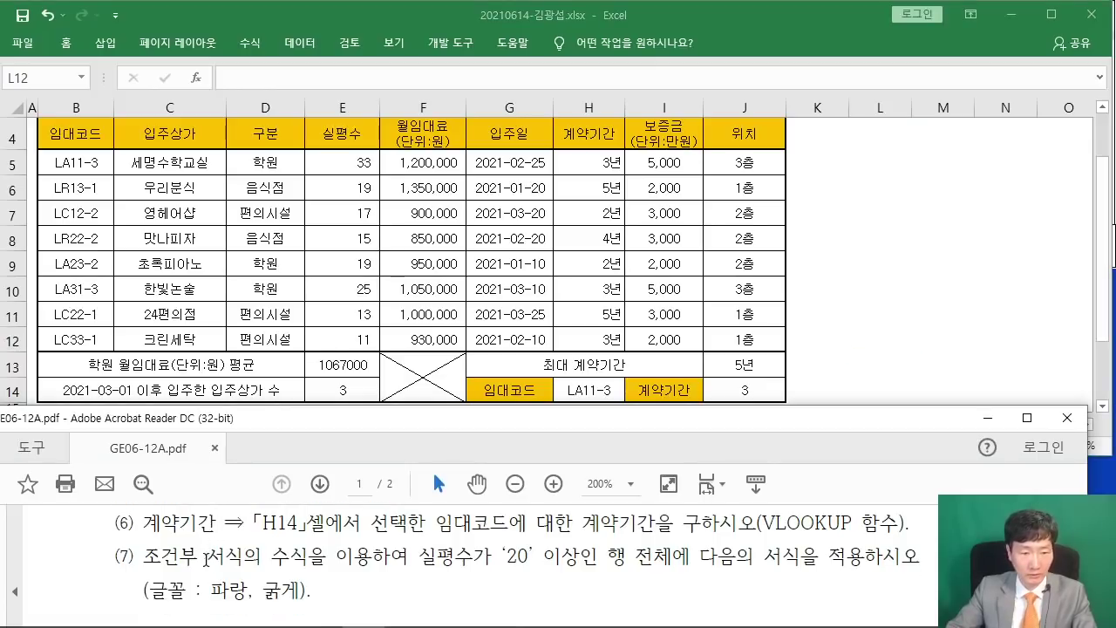
drag(162, 558, 806, 559)
click(501, 565)
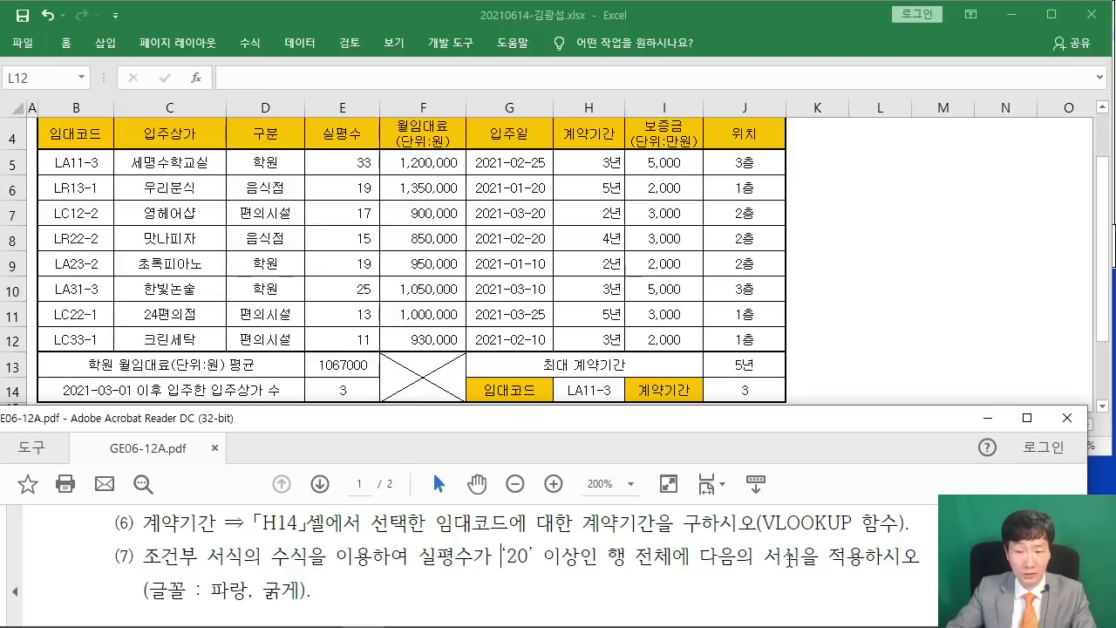
click(286, 315)
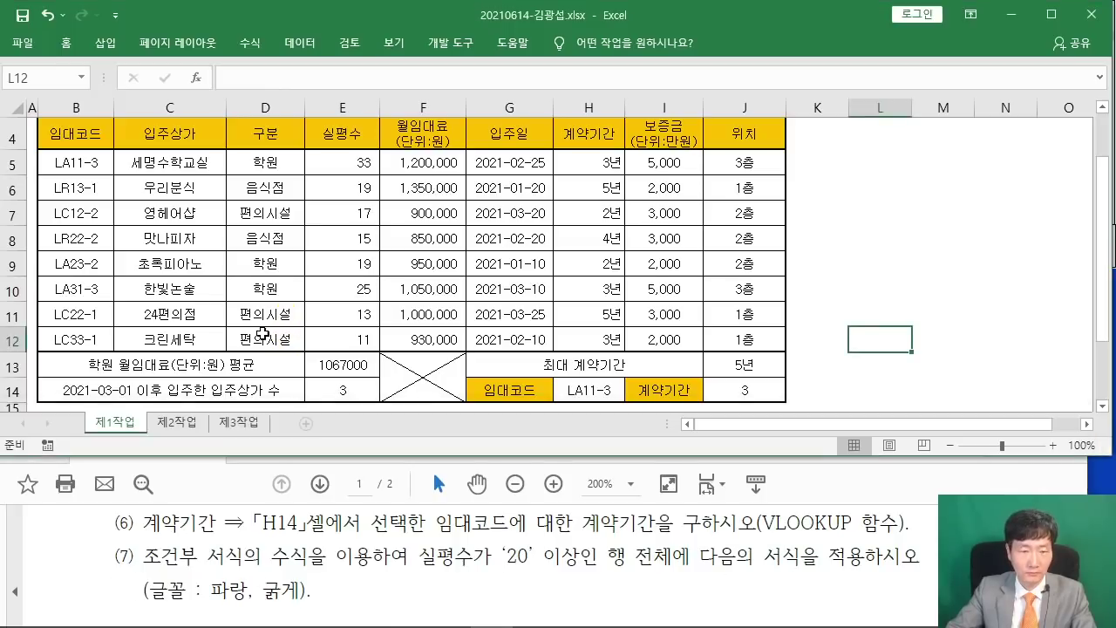
click(73, 162)
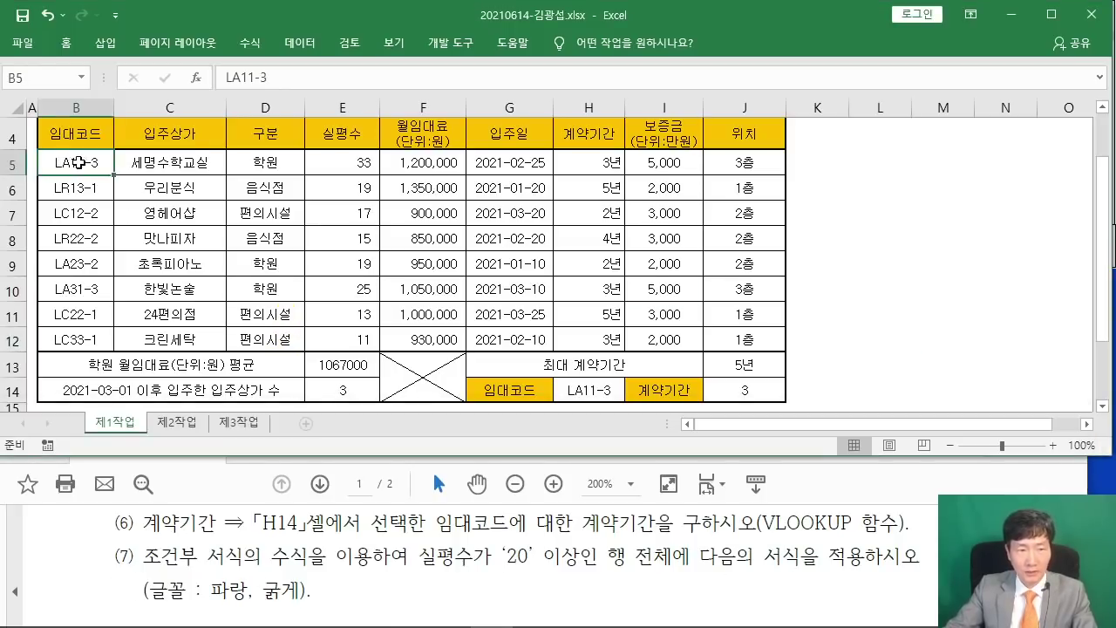
mouse_move(75, 162)
mouse_down()
mouse_move(747, 157)
mouse_move(728, 329)
mouse_up()
key(ctrl+2)
mouse_move(430, 175)
mouse_down()
mouse_move(398, 246)
mouse_move(397, 229)
mouse_up()
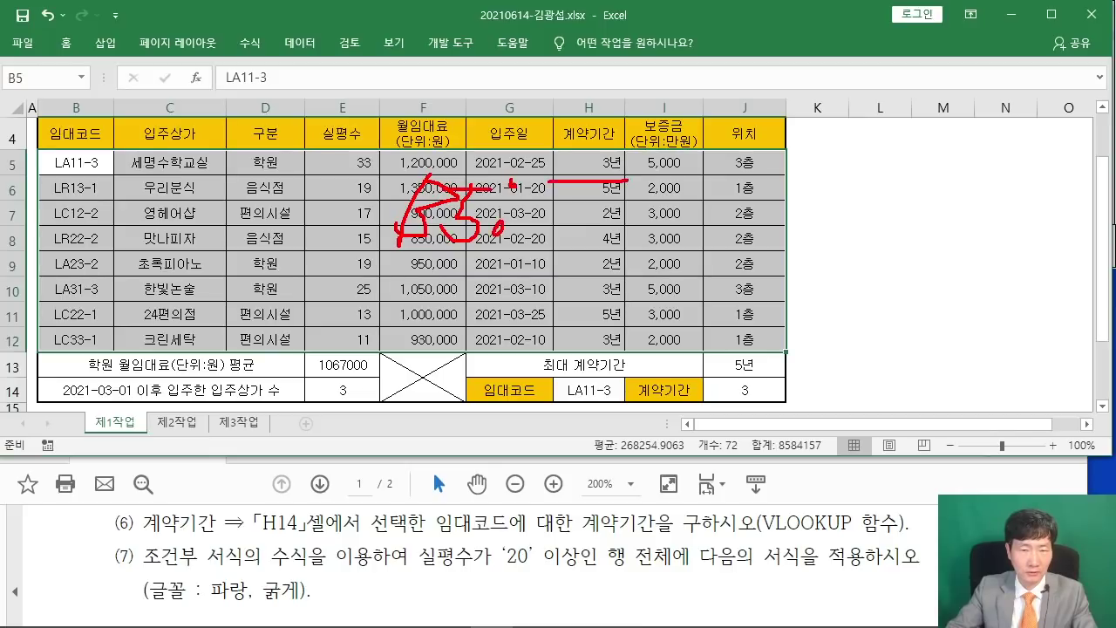
mouse_move(598, 192)
mouse_down()
mouse_move(558, 185)
mouse_move(635, 223)
mouse_up()
mouse_move(706, 254)
mouse_down()
mouse_move(364, 259)
mouse_move(734, 261)
mouse_up()
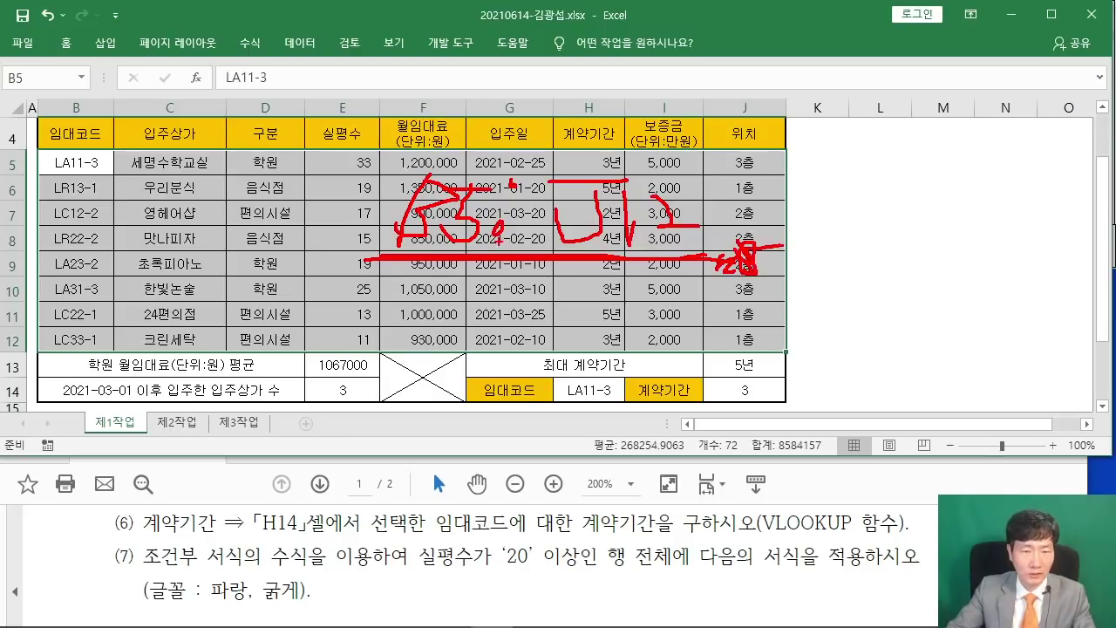
key(Escape)
scroll(426, 268, up, 1)
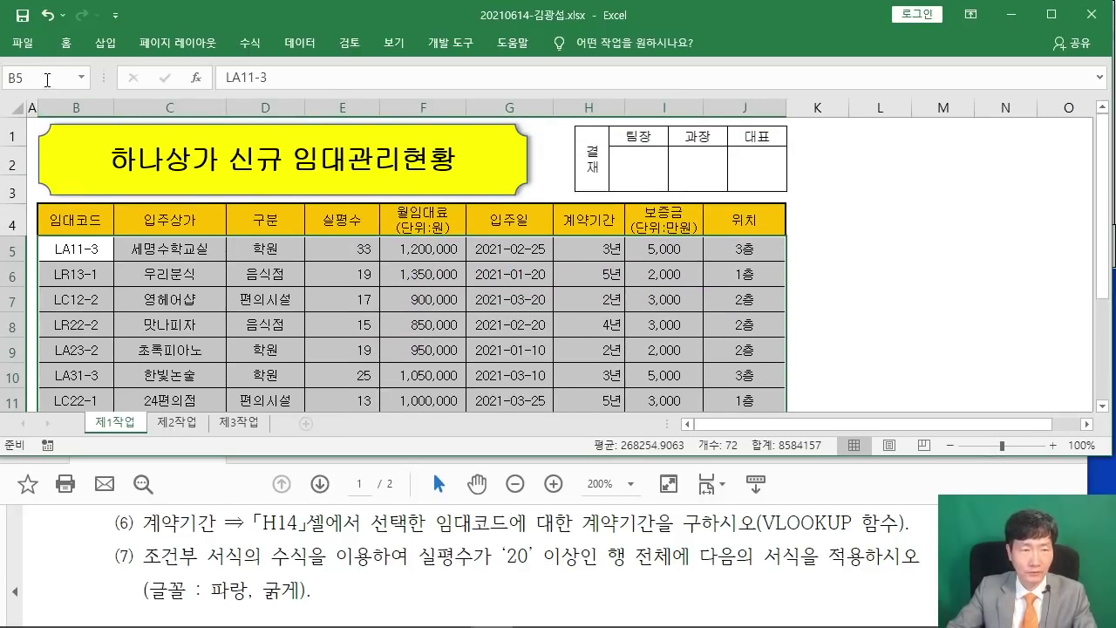
double_click(66, 42)
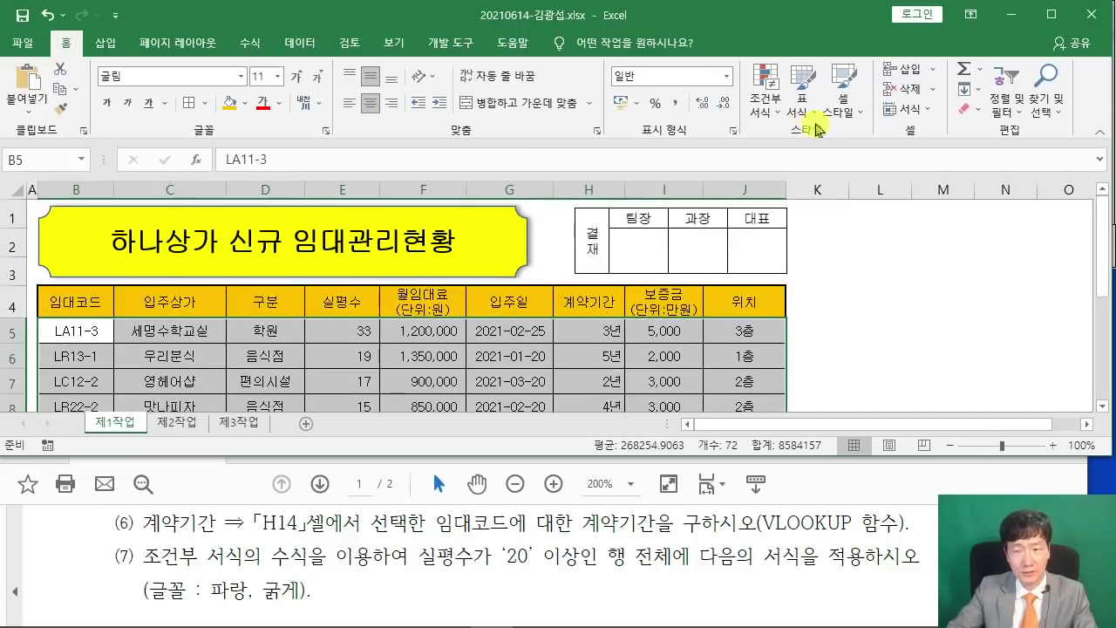
Begin a new conditional formatting rule of the formula-based type.
click(767, 103)
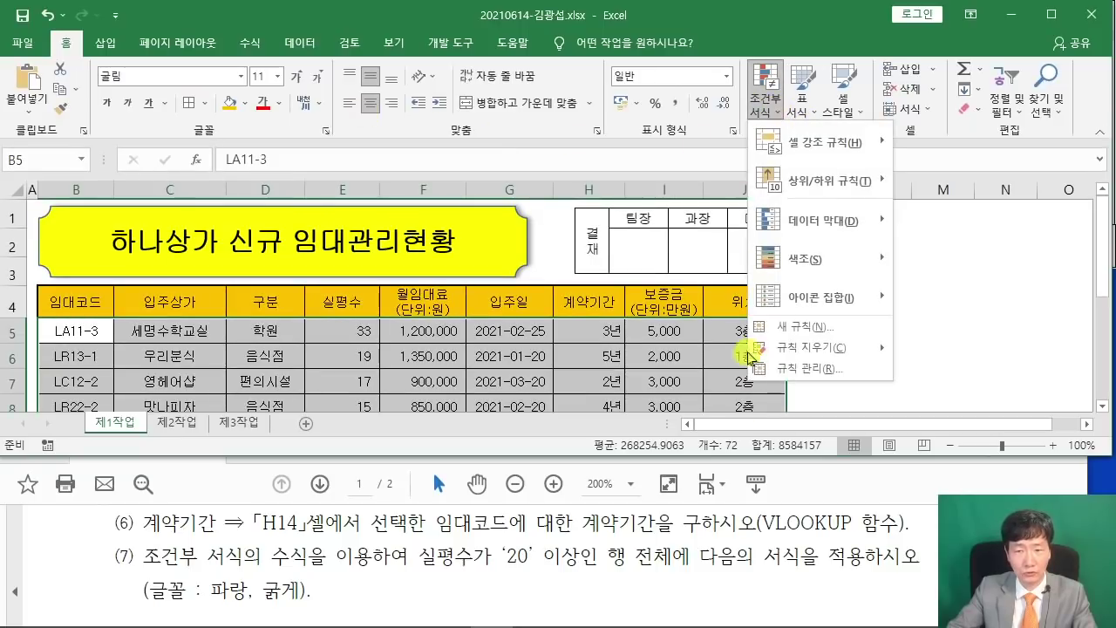
click(803, 335)
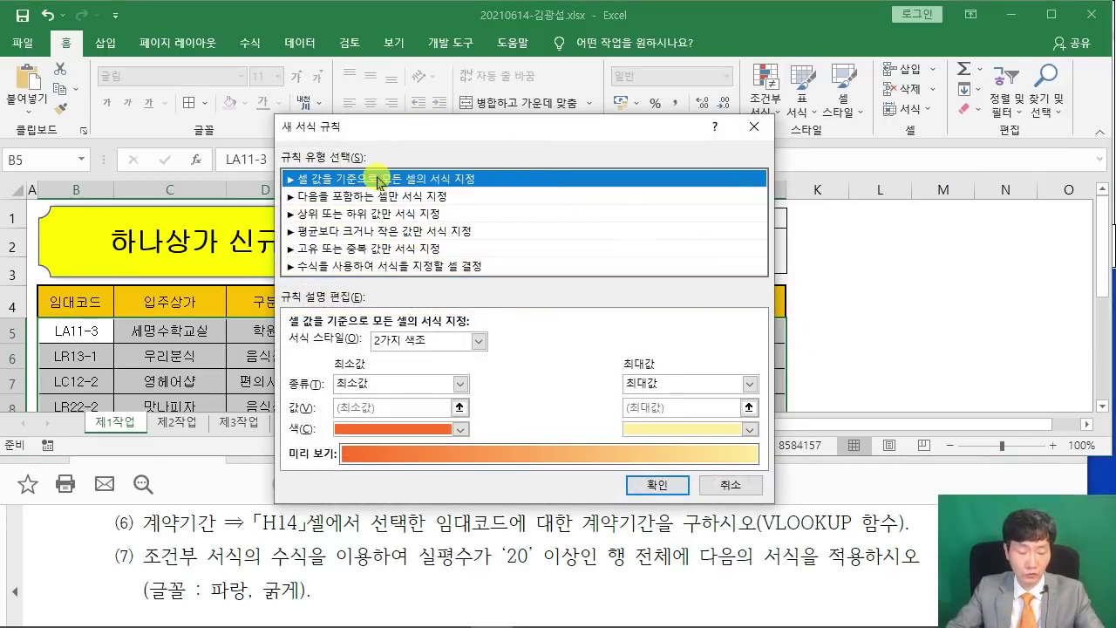
mouse_move(277, 259)
mouse_down()
mouse_move(357, 293)
mouse_move(508, 286)
mouse_move(610, 235)
mouse_up()
click(366, 266)
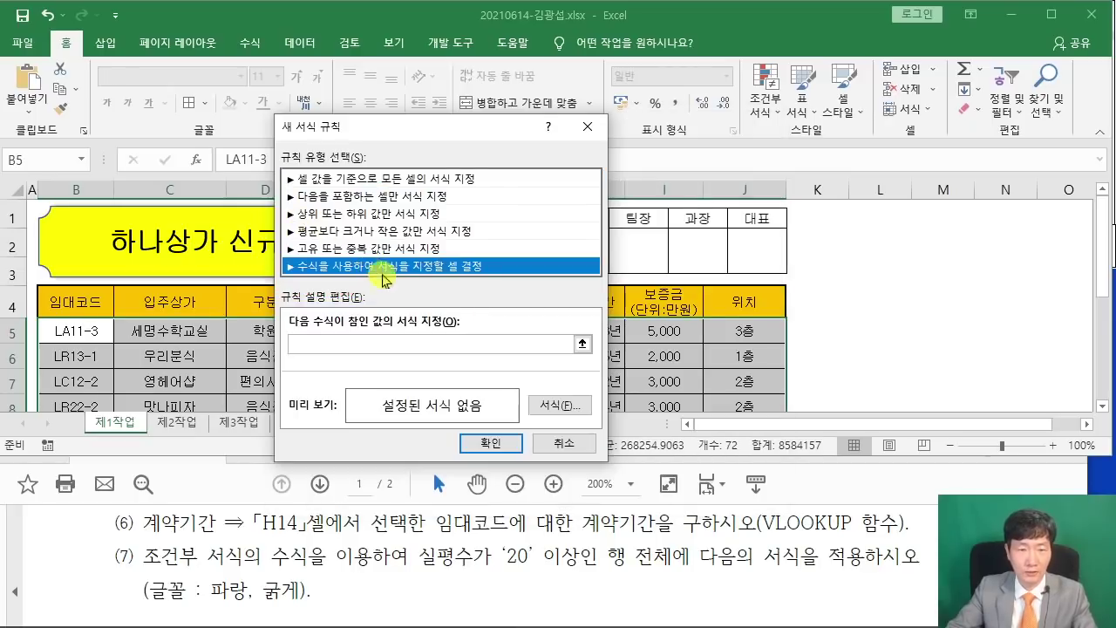
Enter the rule formula =$E5>=20.
click(331, 341)
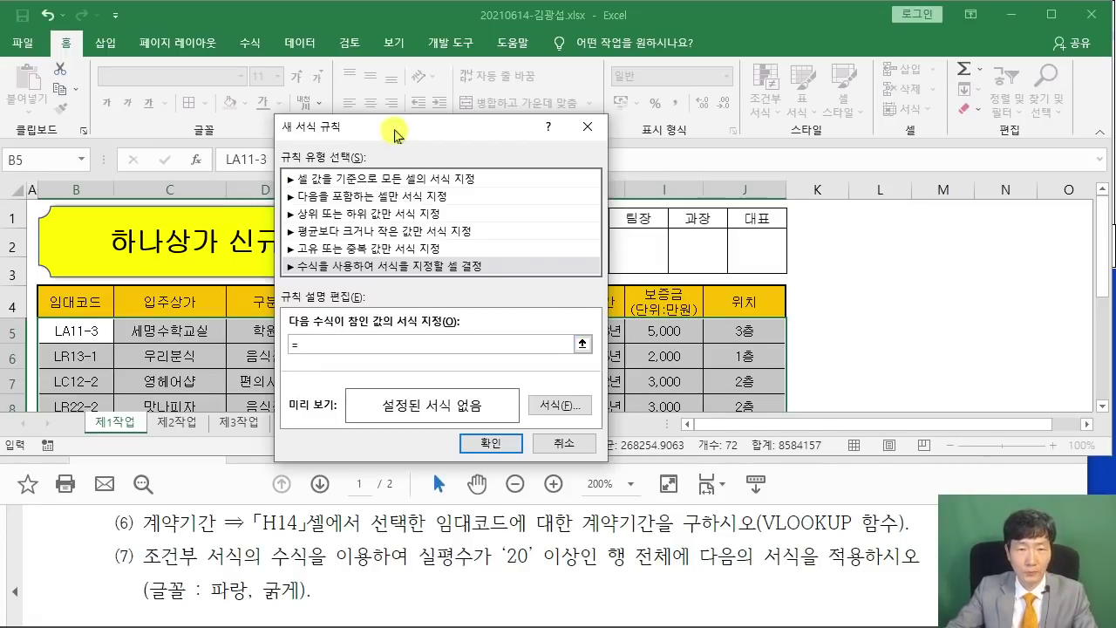
drag(386, 130, 753, 48)
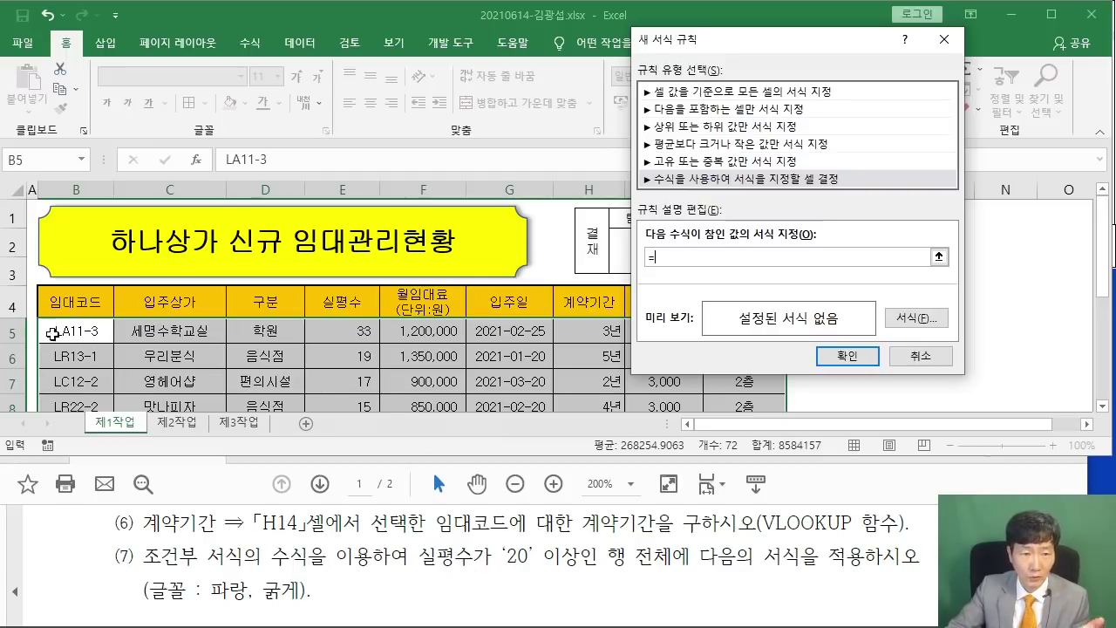
click(352, 332)
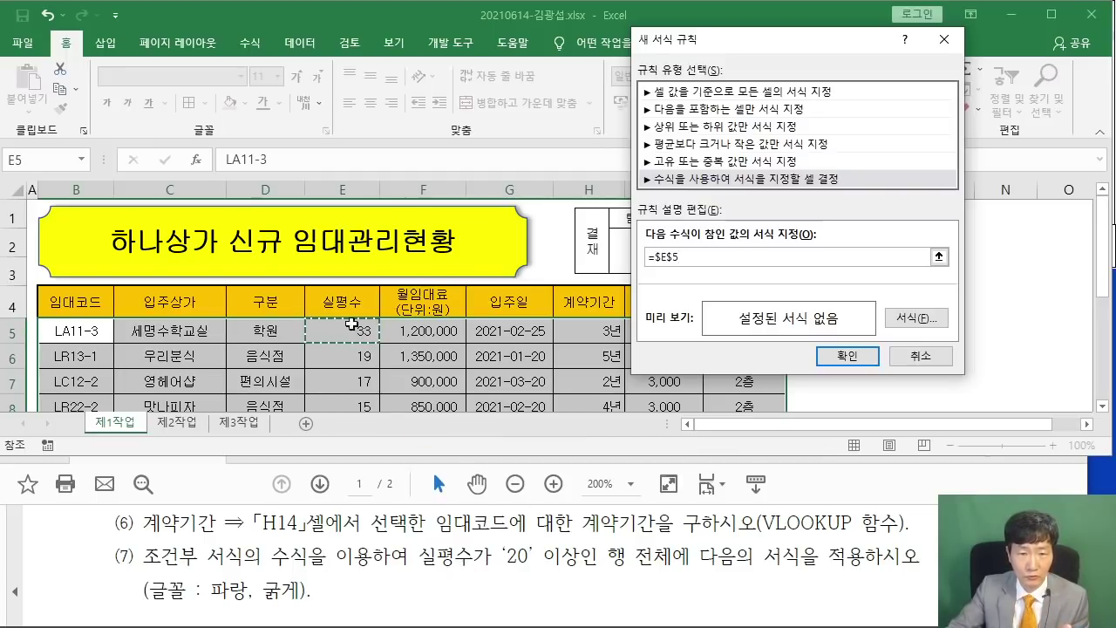
drag(750, 48, 534, 108)
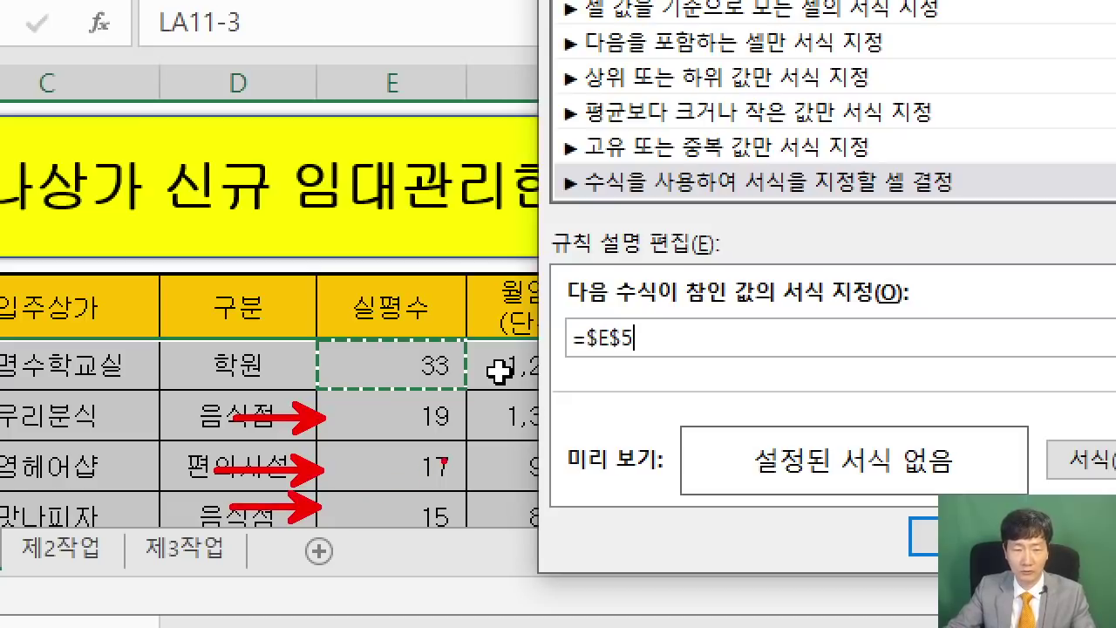
key(Left)
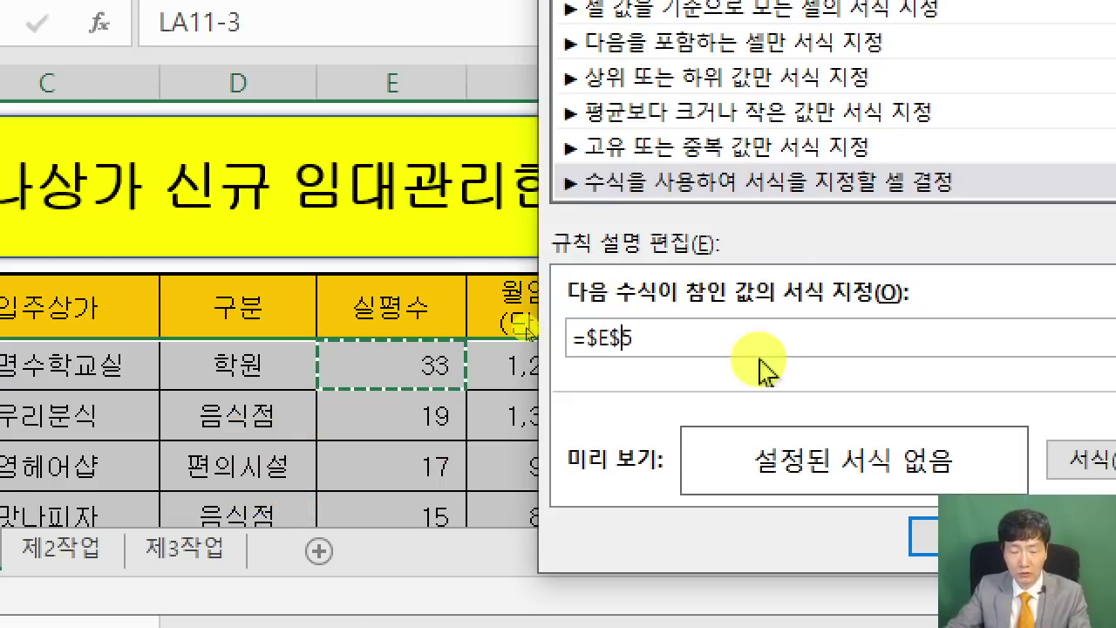
key(BackSpace)
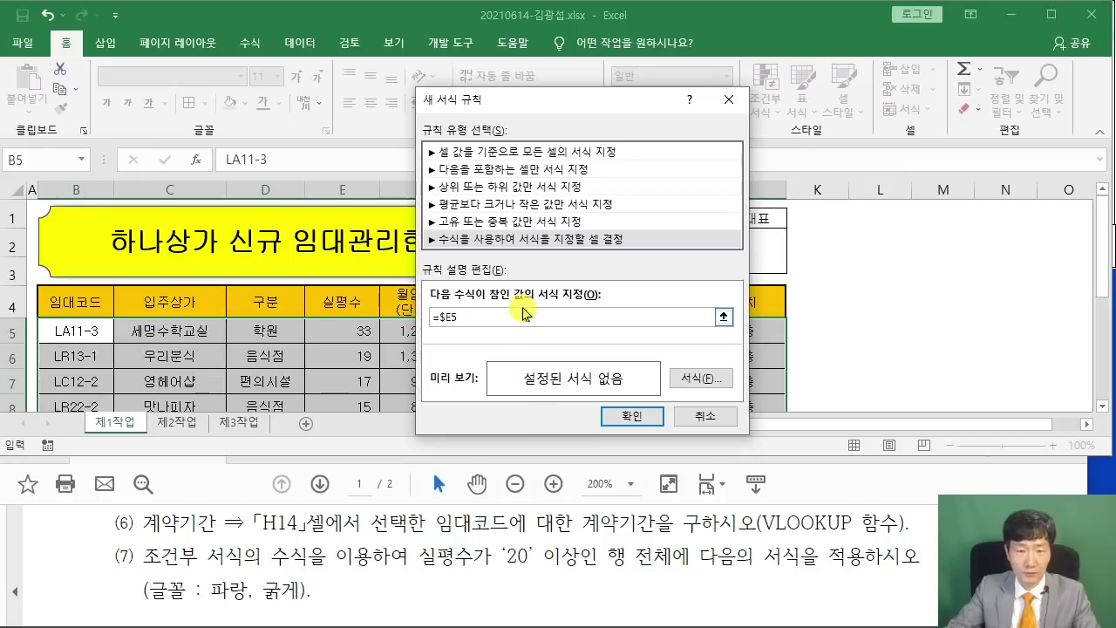
text(20)
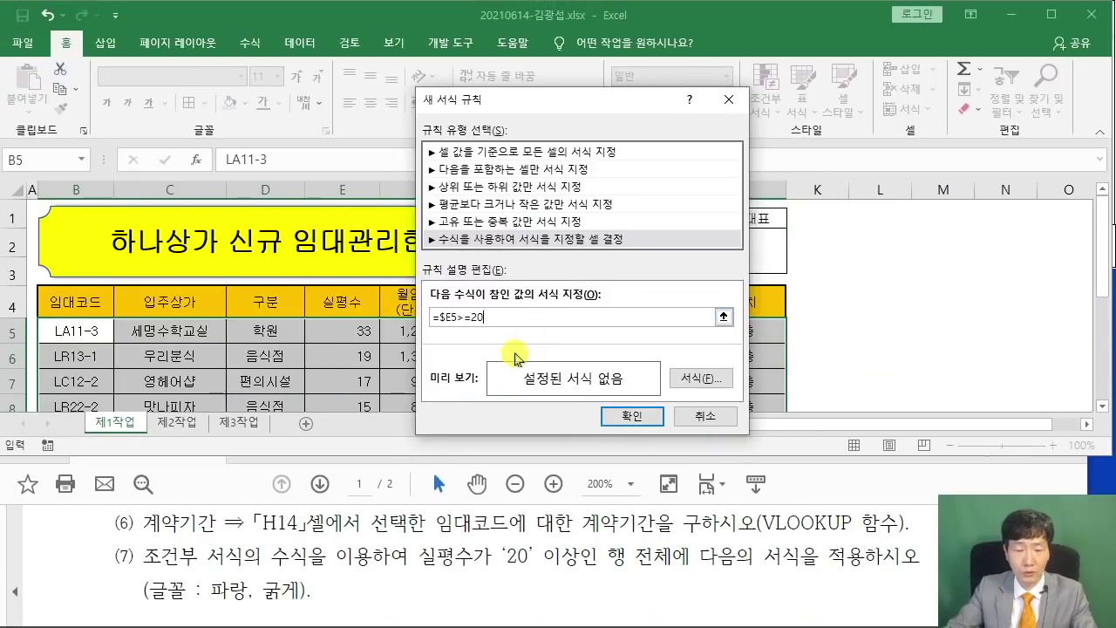
Give the =$E5>=20 rule a bold blue font and apply it.
click(704, 376)
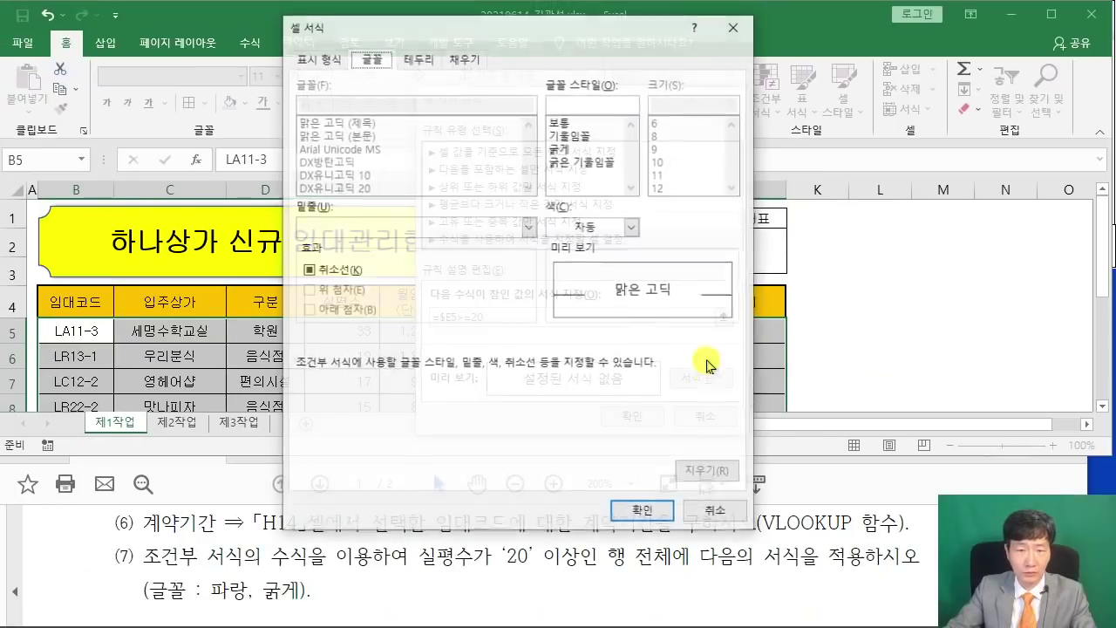
drag(413, 35, 619, 52)
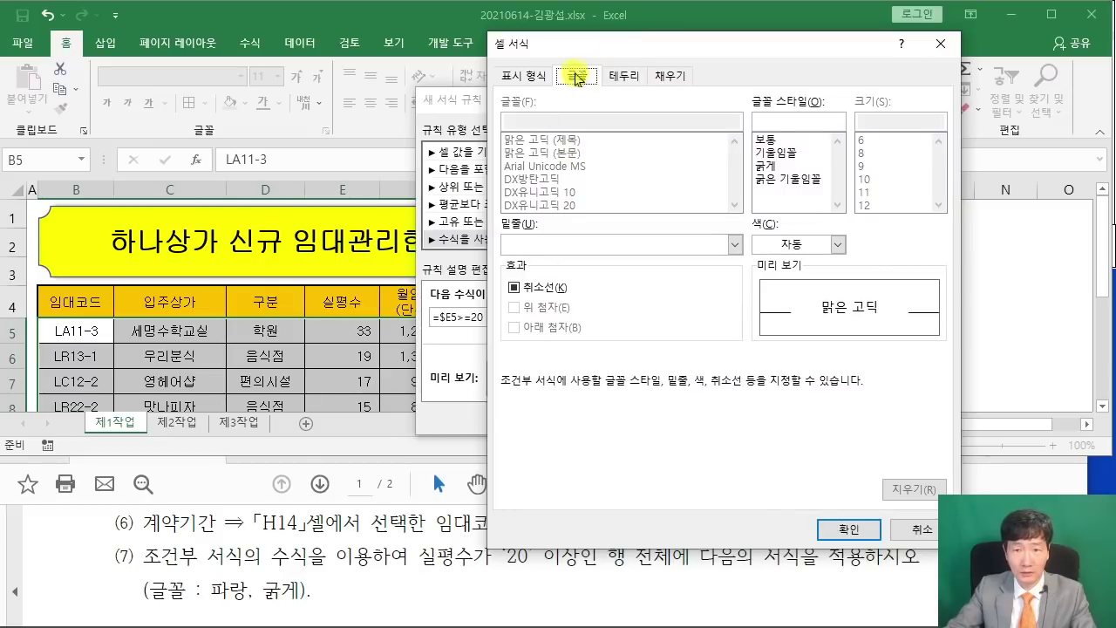
click(765, 166)
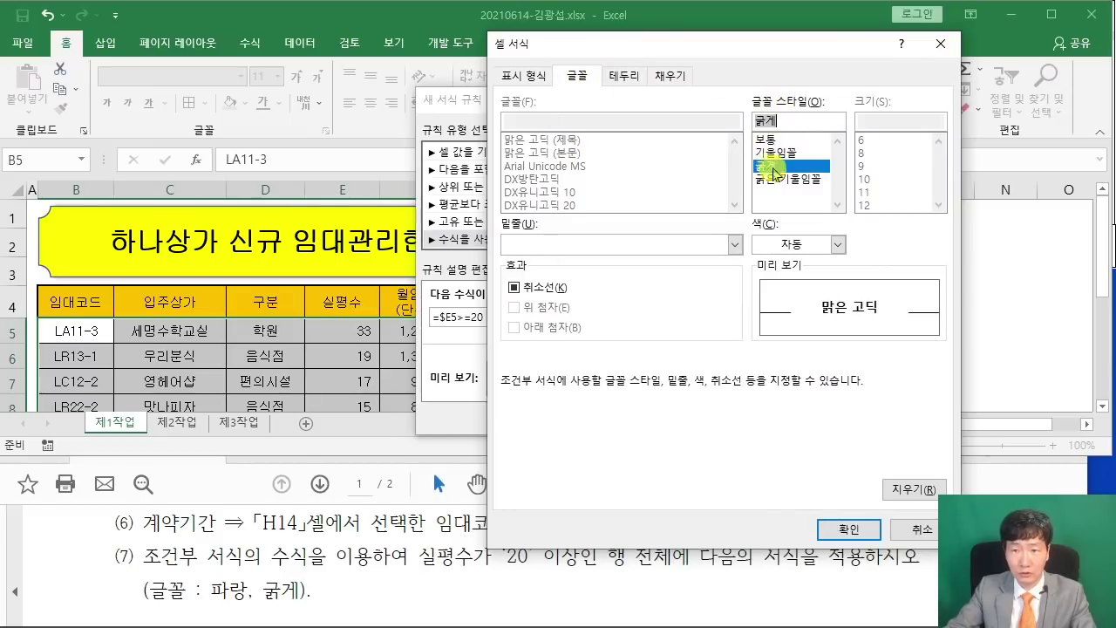
click(838, 245)
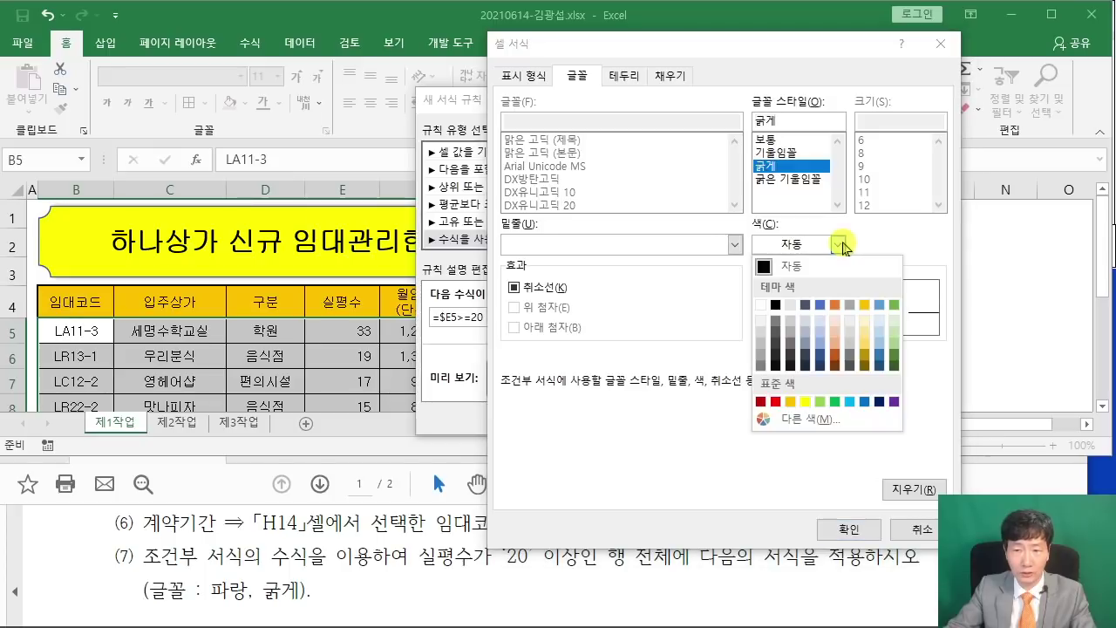
click(865, 402)
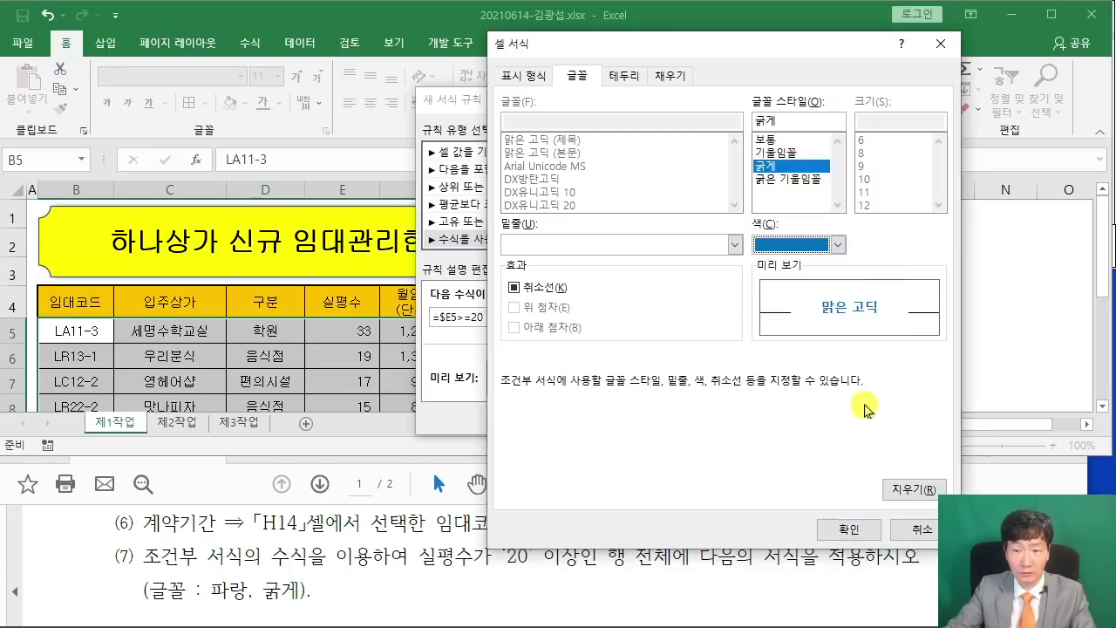
click(842, 528)
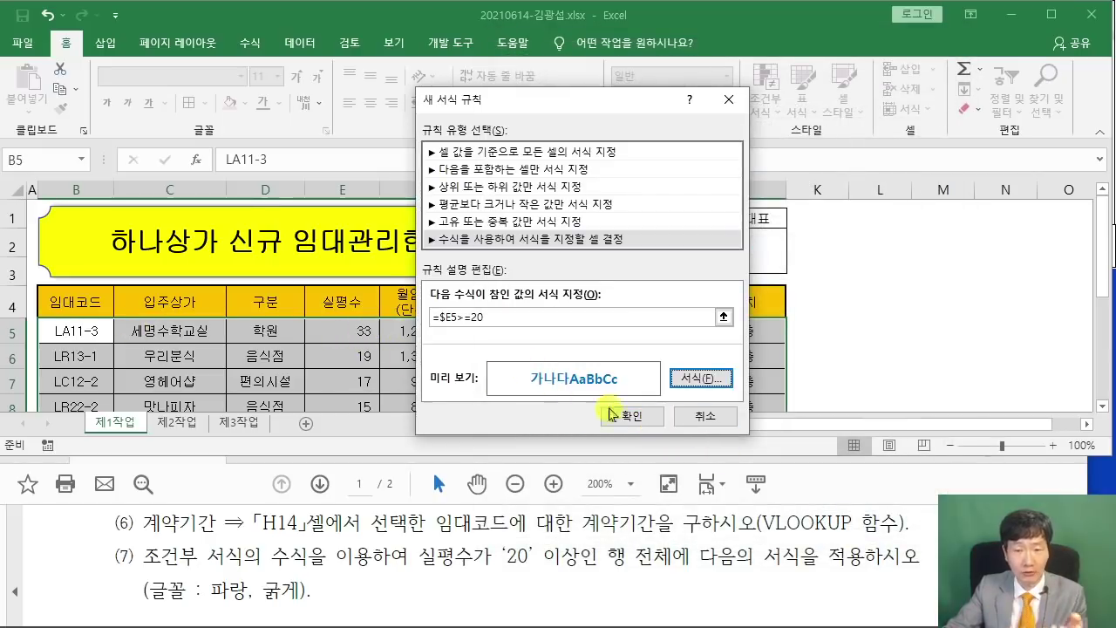
click(635, 416)
AutoFit column F to show 1,200,000 and 1,050,000, then select empty cell L4.
scroll(538, 353, down, 3)
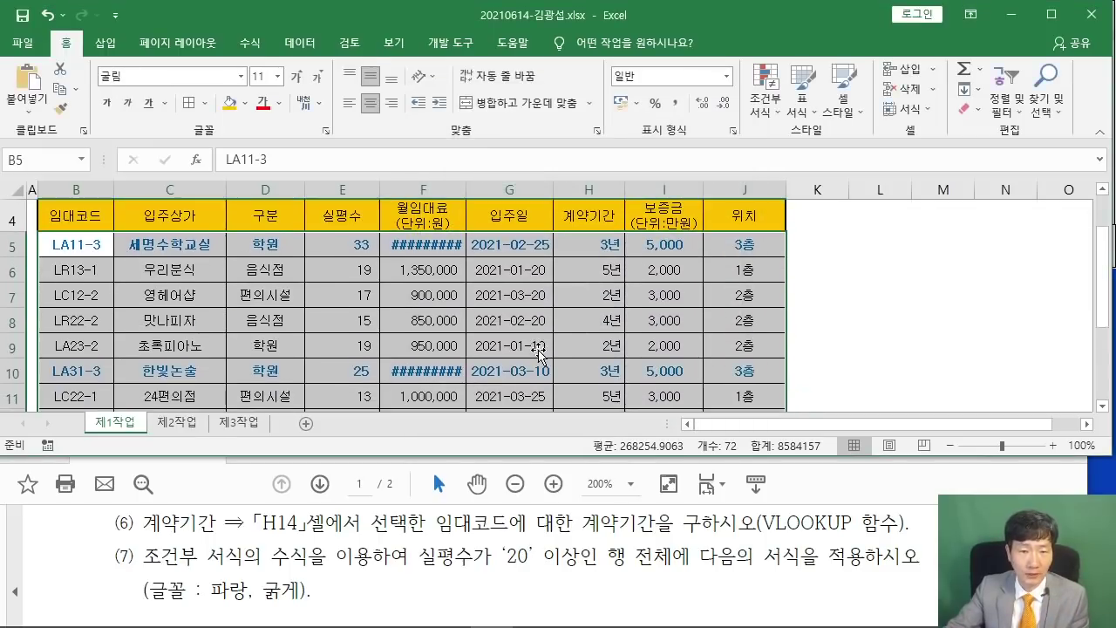
scroll(537, 343, up, 1)
scroll(538, 343, up, 1)
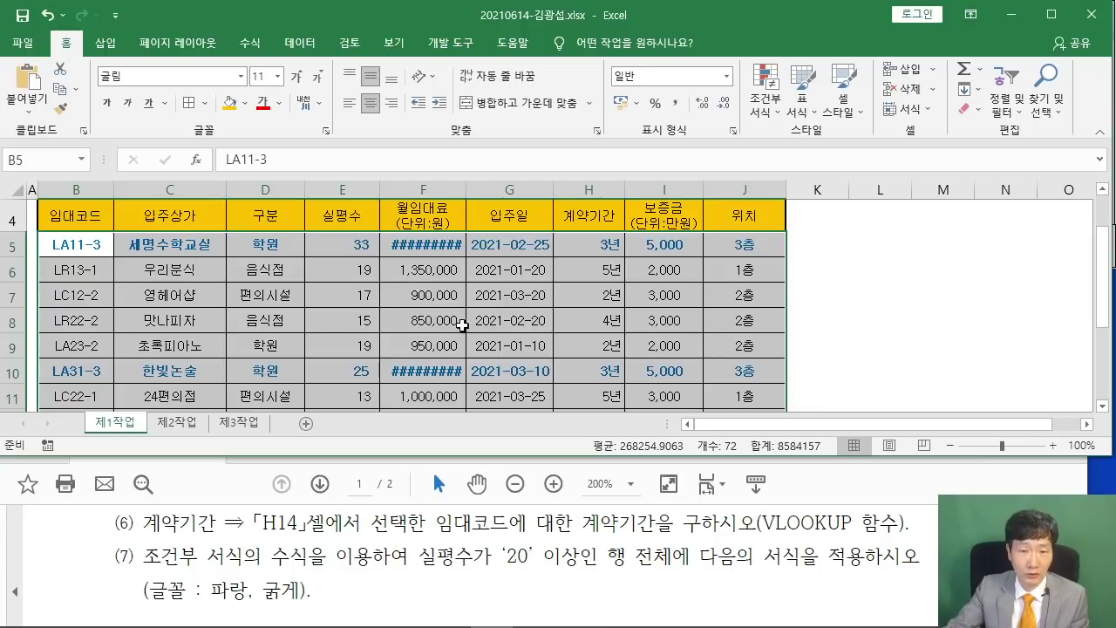
double_click(466, 184)
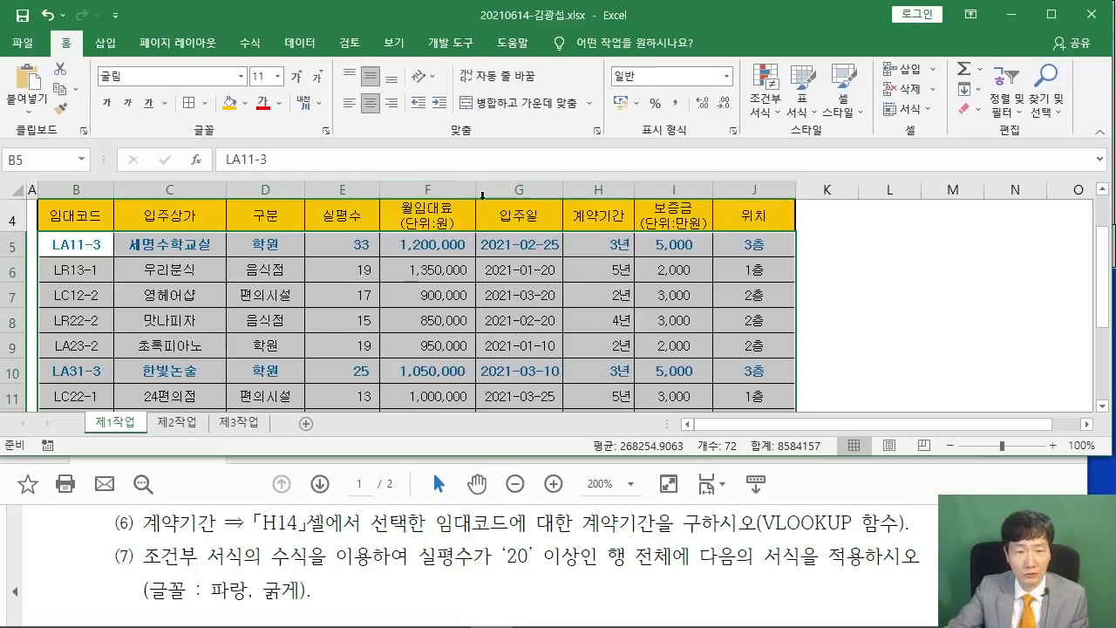
scroll(572, 296, up, 1)
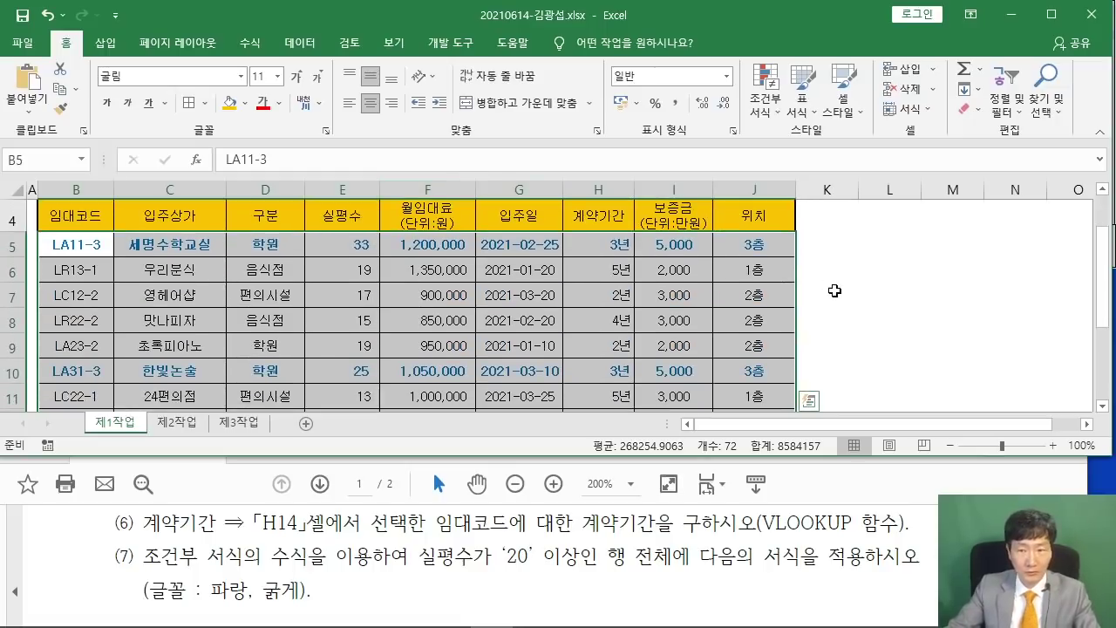
scroll(835, 291, down, 1)
click(861, 311)
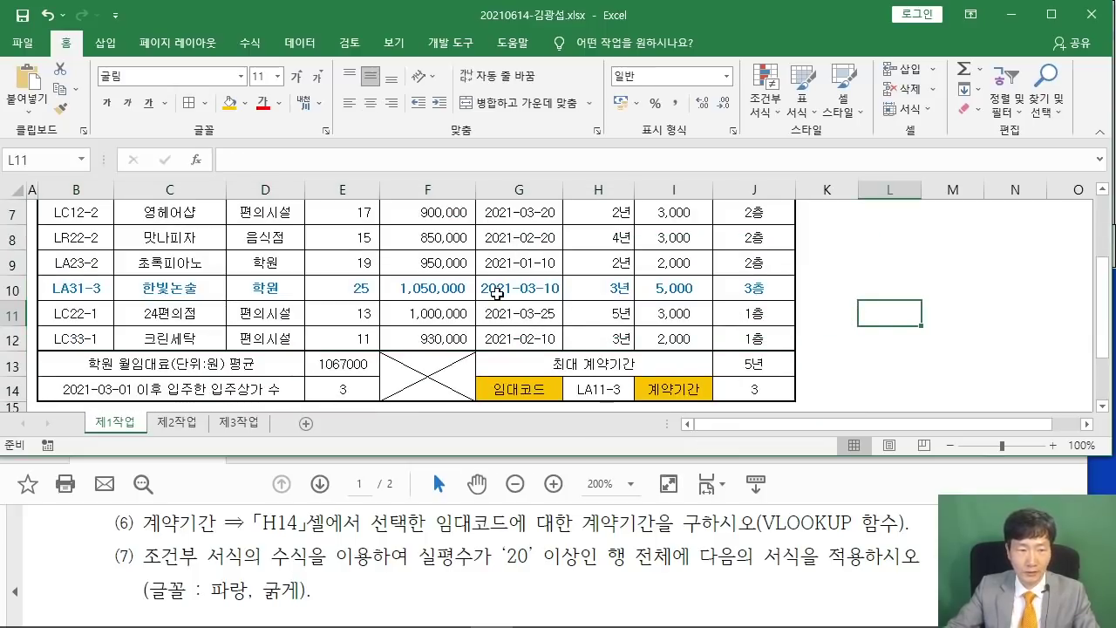
scroll(497, 293, up, 2)
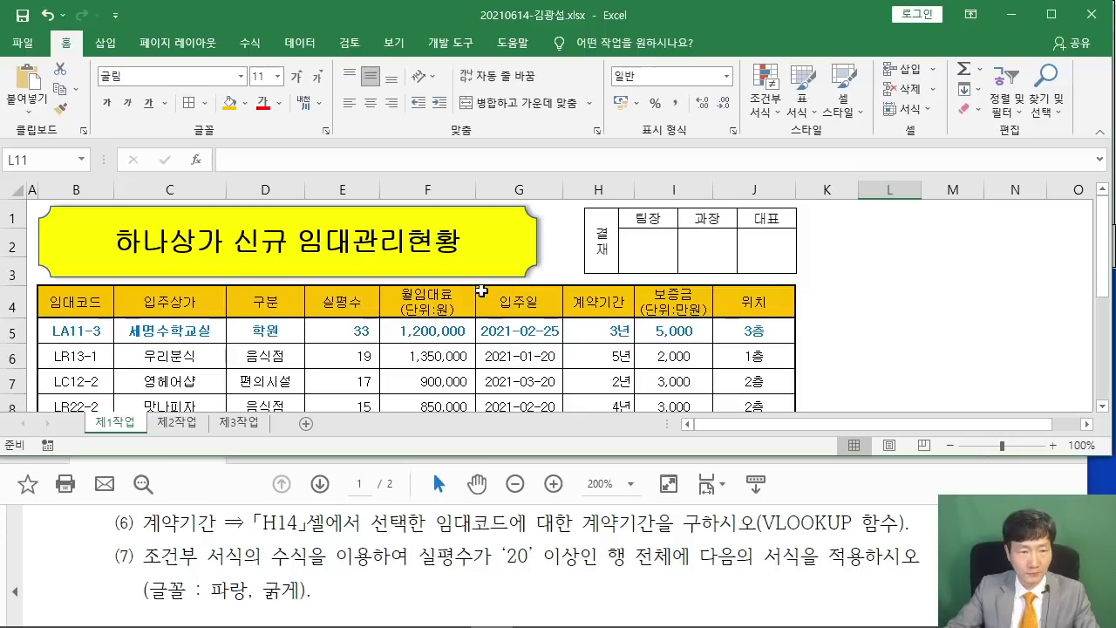
click(868, 306)
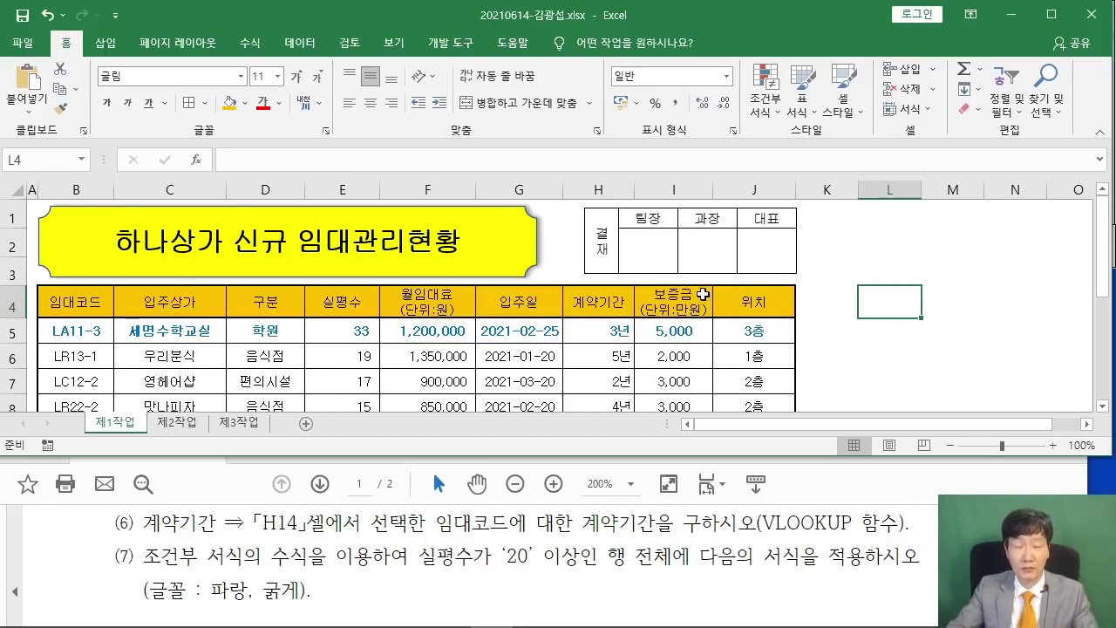
Maximize the task PDF and scroll to page 2's [제2작업] 목표값 찾기 및 필터 instructions.
click(327, 556)
scroll(329, 551, down, 5)
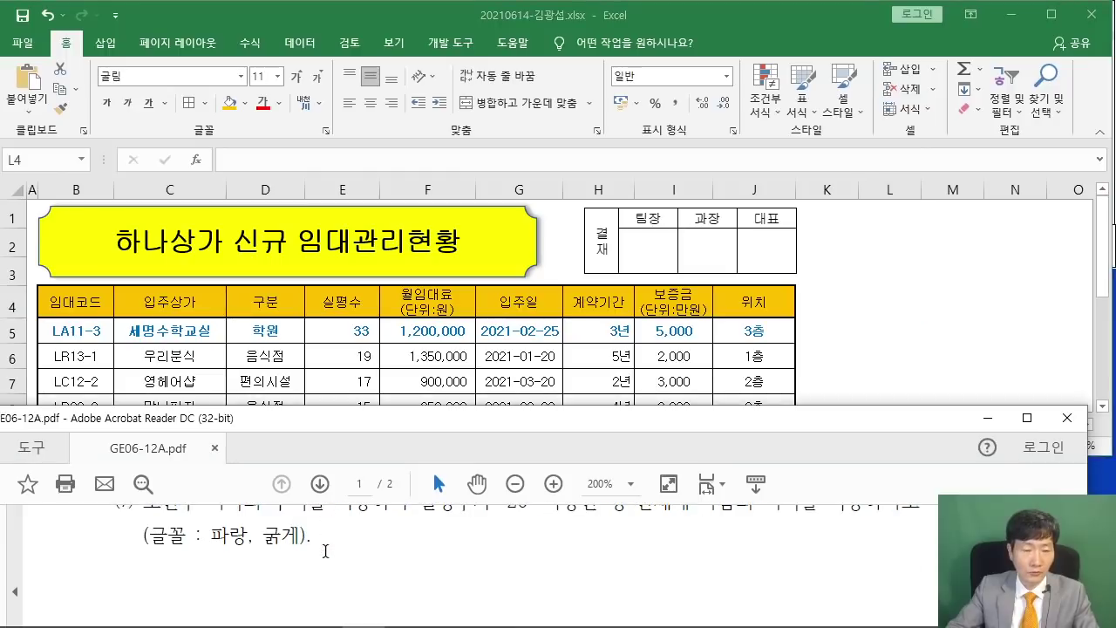
scroll(333, 544, up, 3)
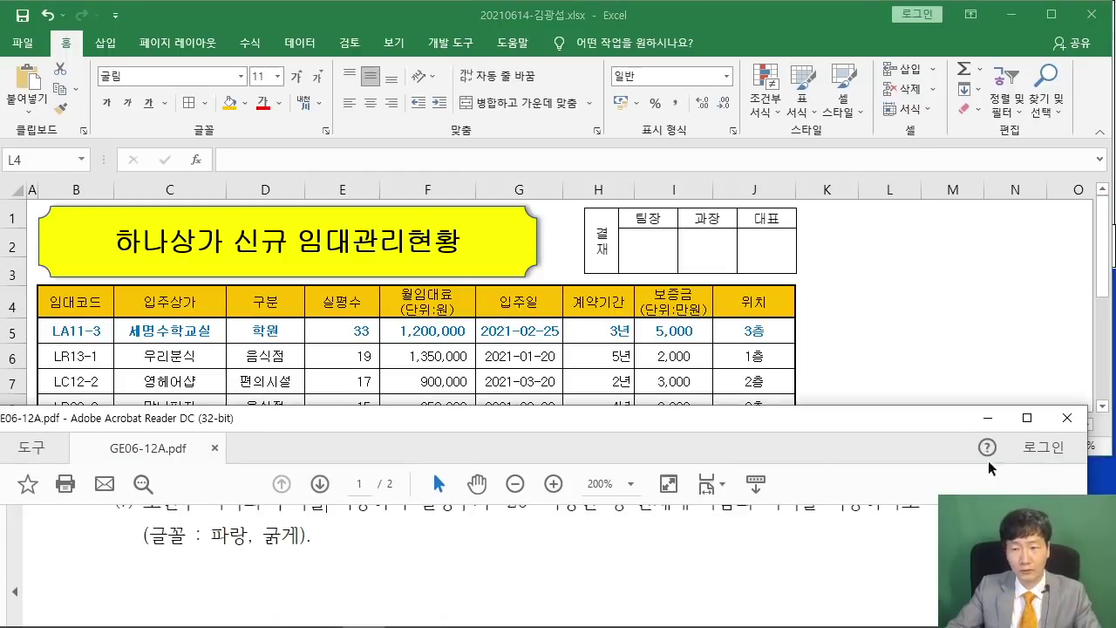
click(1027, 418)
scroll(850, 445, up, 1)
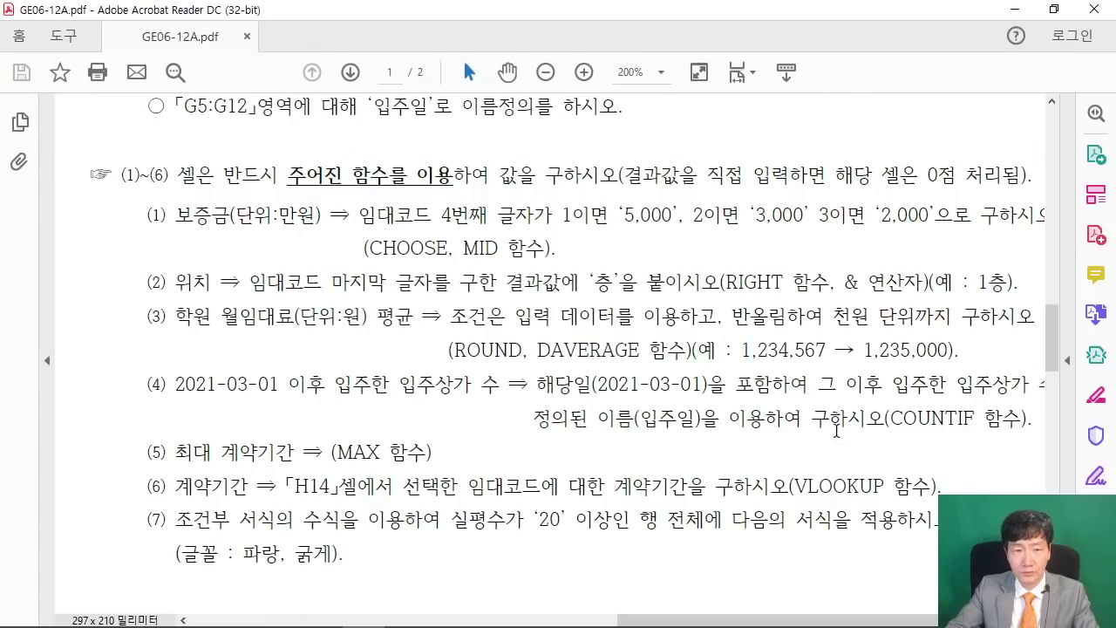
scroll(841, 441, down, 5)
drag(877, 617, 465, 617)
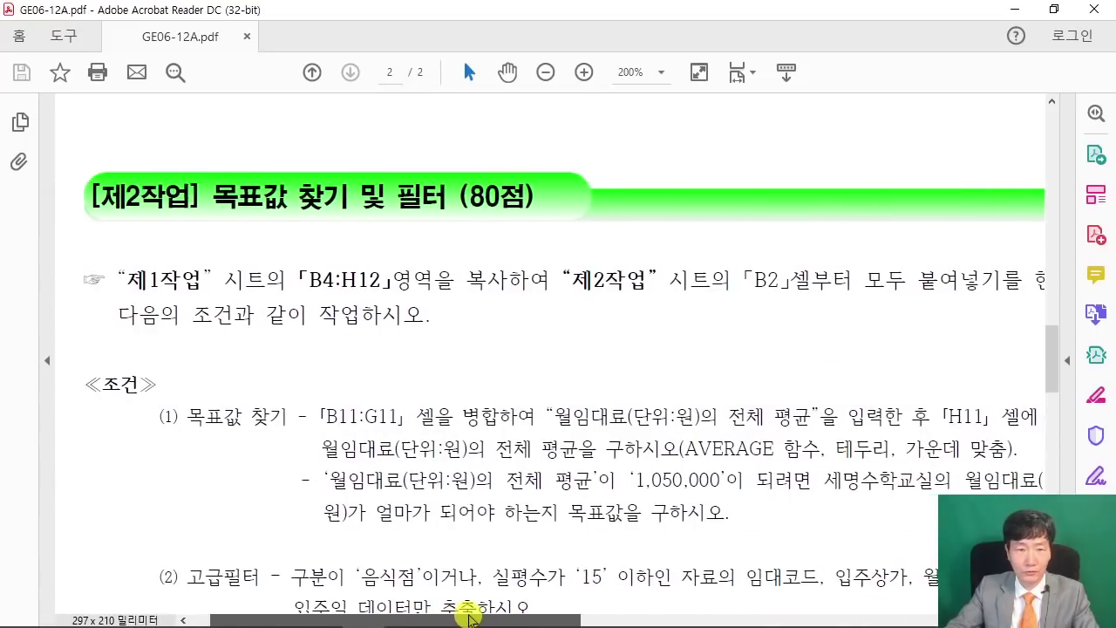
scroll(536, 432, down, 1)
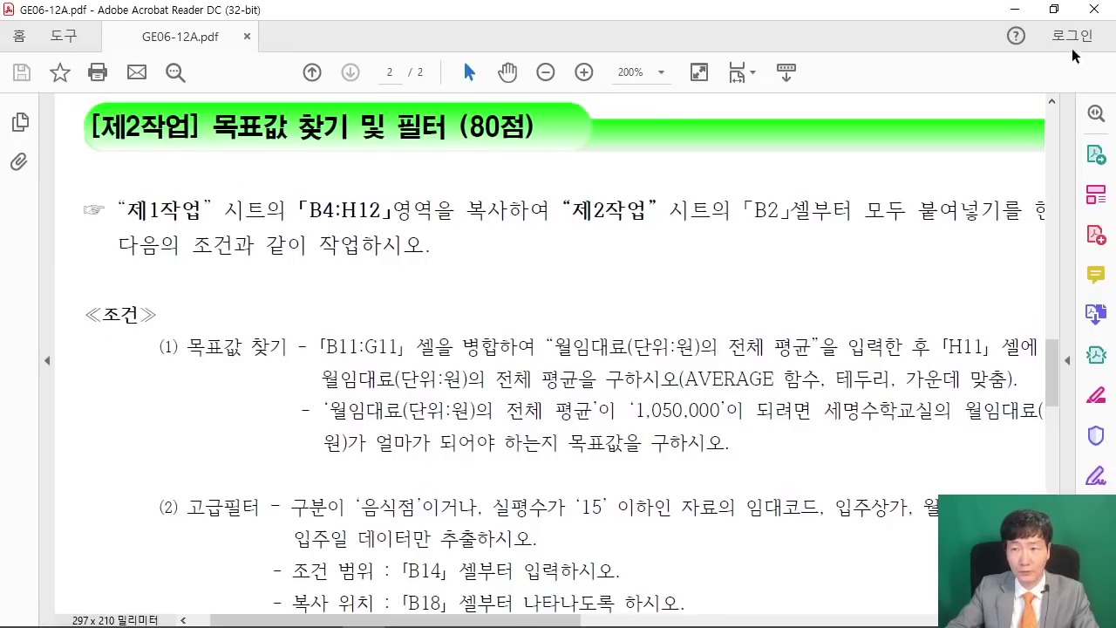
click(1054, 9)
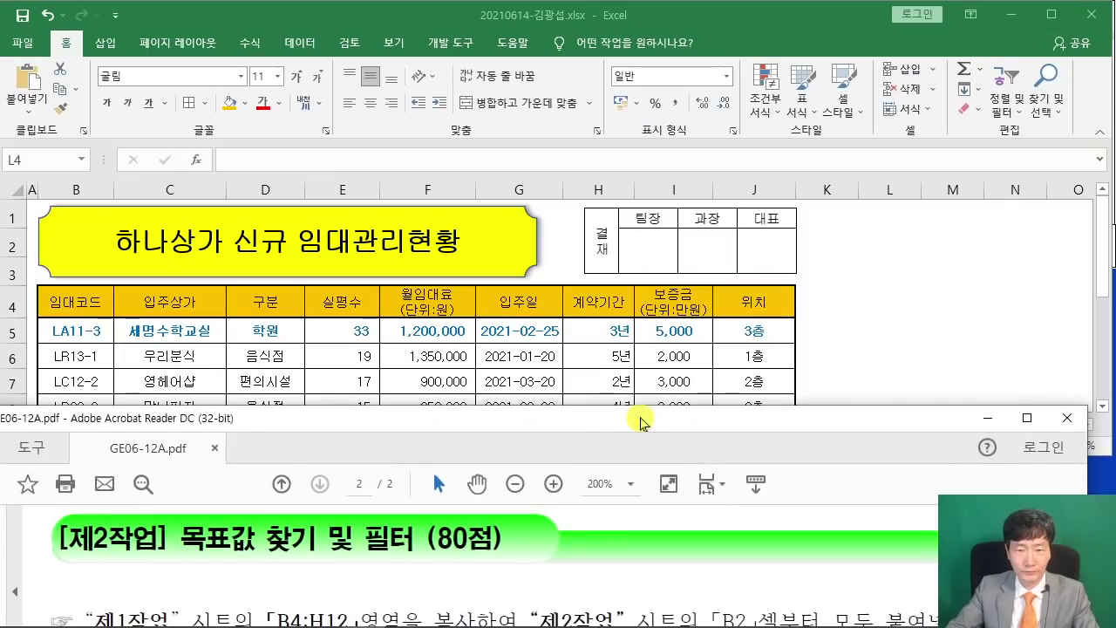
click(1026, 418)
scroll(540, 267, down, 9)
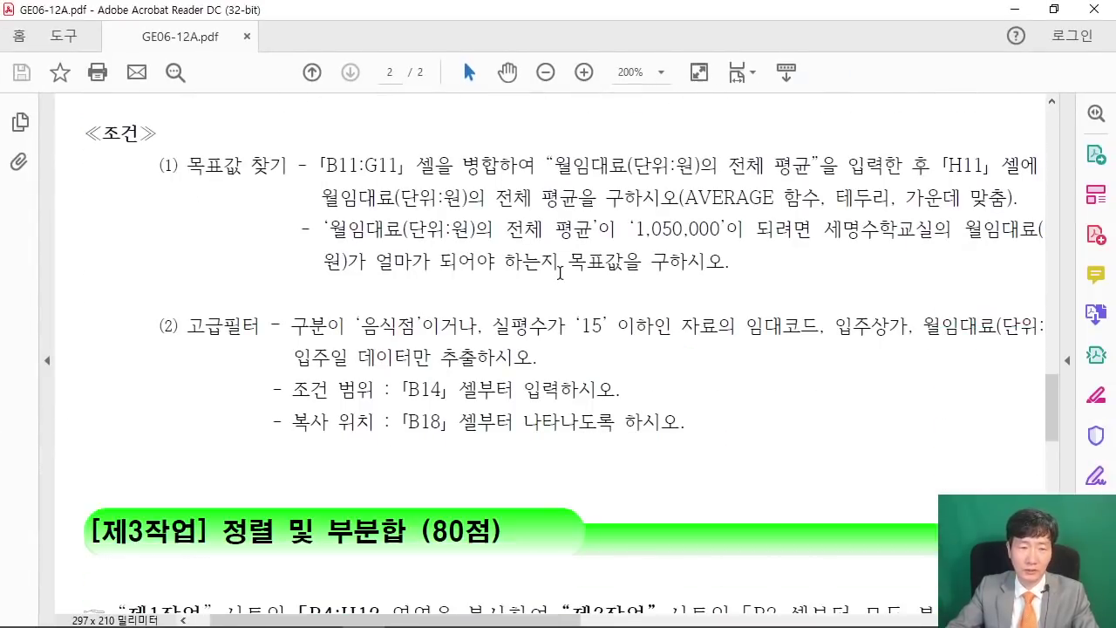
scroll(572, 273, down, 2)
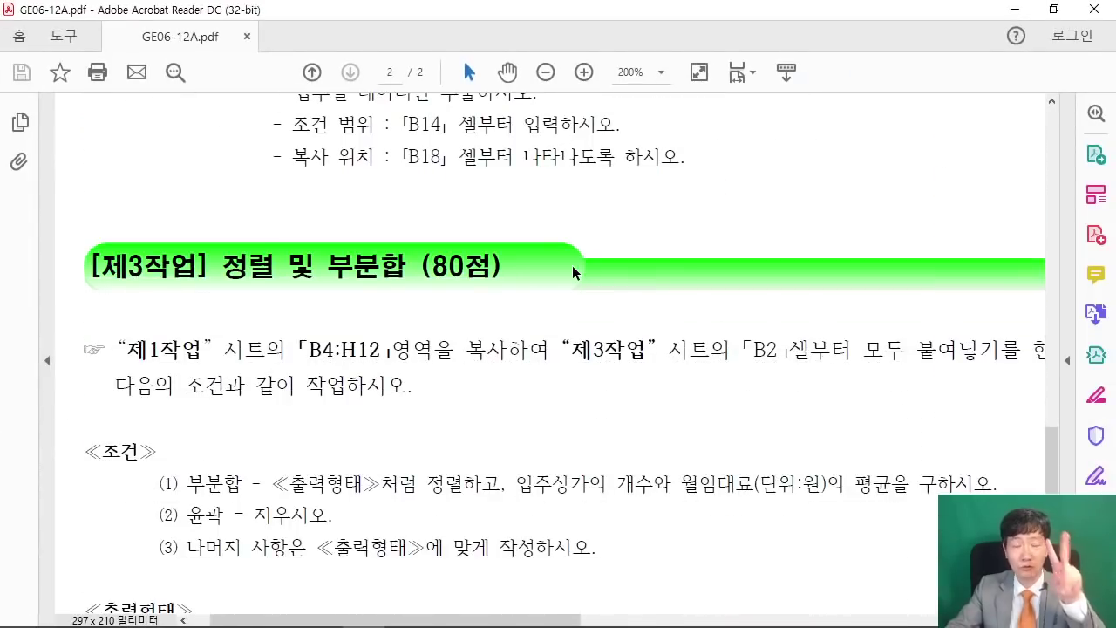
scroll(572, 270, up, 4)
scroll(613, 303, up, 8)
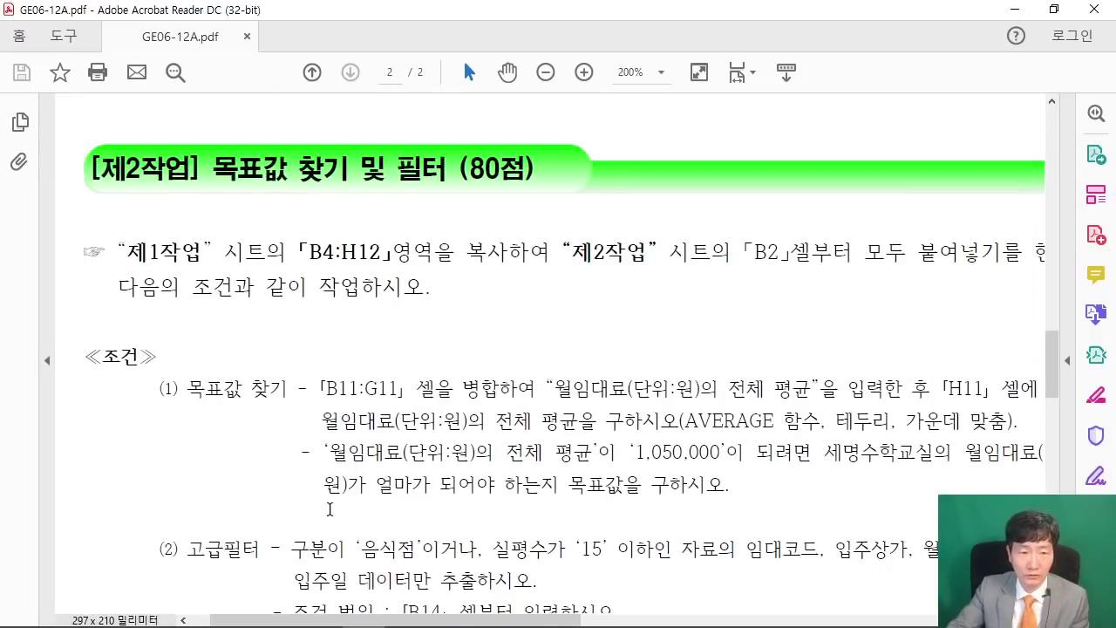
Circle the (2) 고급필터 item in red and draw a circled star beside it.
drag(166, 547, 259, 564)
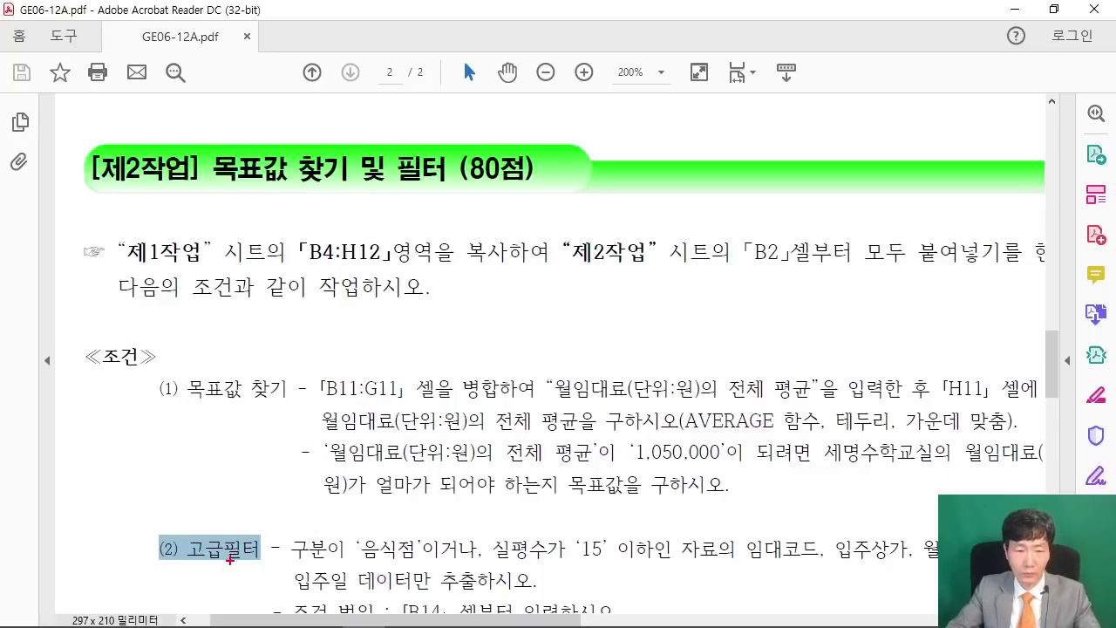
mouse_move(237, 581)
mouse_down()
mouse_move(188, 522)
mouse_move(225, 588)
mouse_up()
mouse_move(161, 482)
mouse_down()
mouse_move(127, 471)
mouse_move(141, 479)
mouse_up()
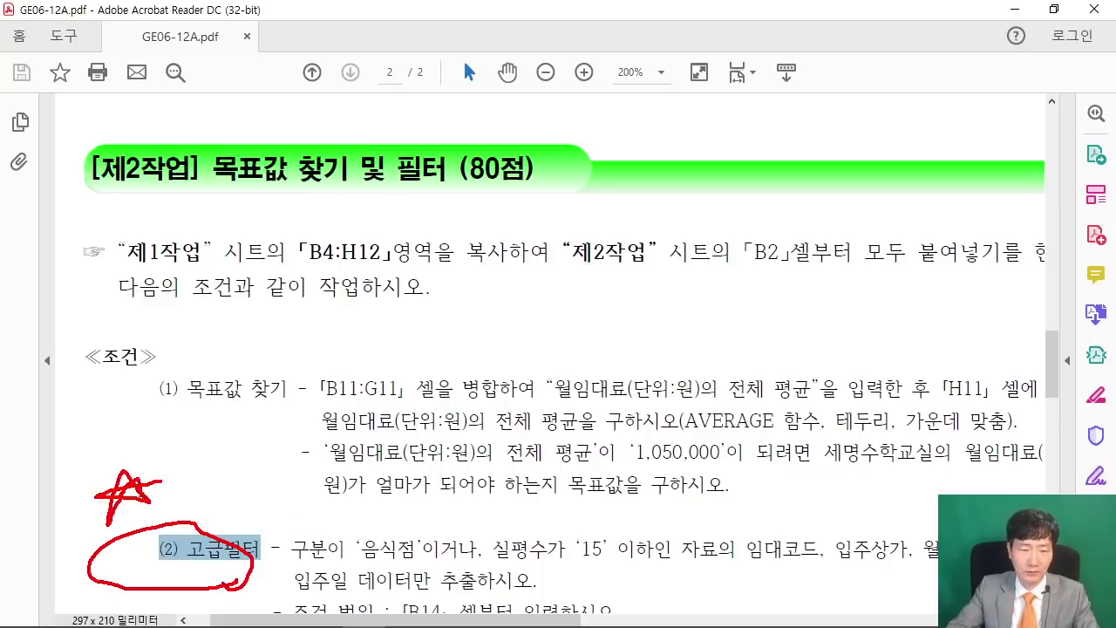
drag(157, 521, 163, 508)
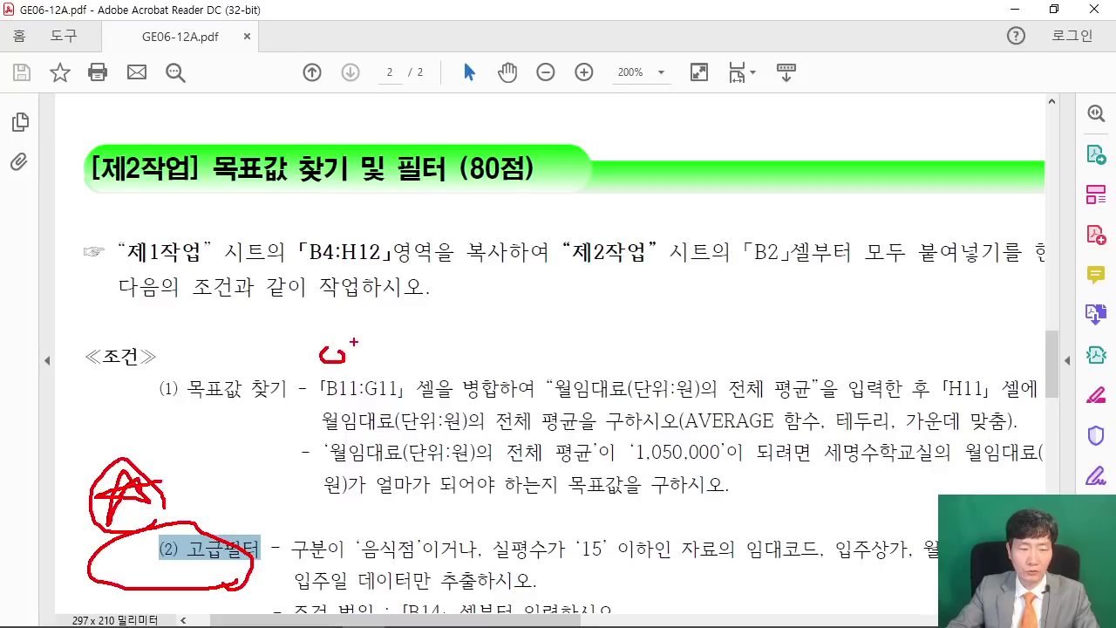
Handwrite a red note above the B11:G11 line and underline 목표값 찾기 in red.
drag(354, 345, 387, 334)
drag(455, 308, 453, 326)
drag(467, 310, 467, 328)
mouse_move(448, 332)
mouse_down()
mouse_move(483, 330)
mouse_move(486, 347)
mouse_up()
mouse_move(509, 307)
mouse_down()
mouse_move(526, 335)
mouse_move(542, 319)
mouse_up()
drag(544, 314, 547, 349)
drag(572, 305, 581, 322)
drag(551, 320, 583, 317)
drag(558, 329, 578, 346)
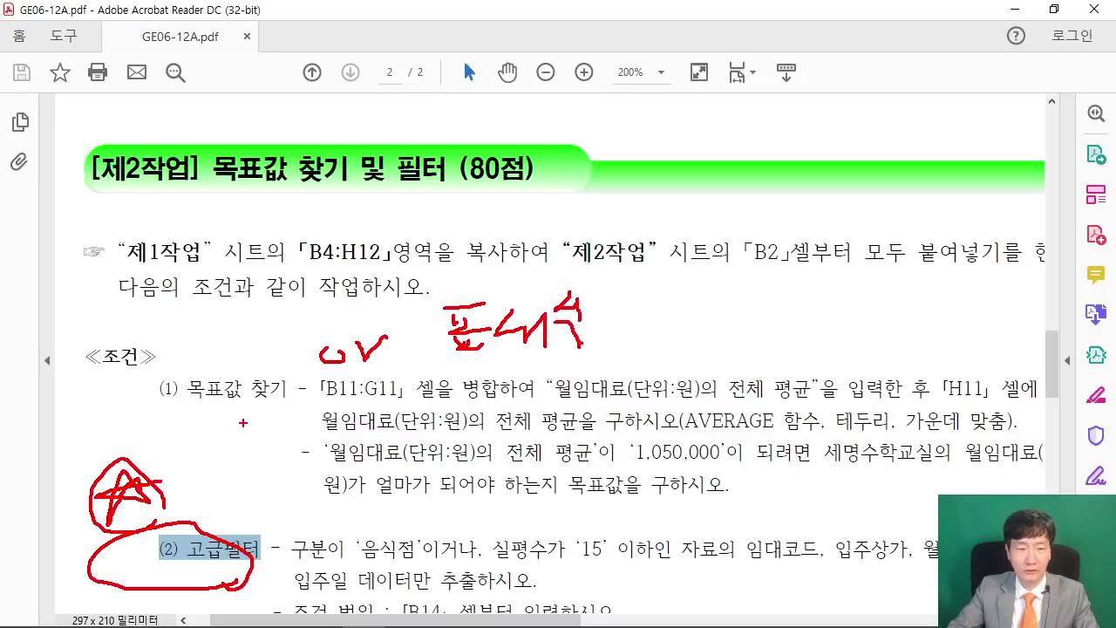
mouse_move(273, 281)
mouse_down()
mouse_move(335, 302)
mouse_move(304, 352)
mouse_up()
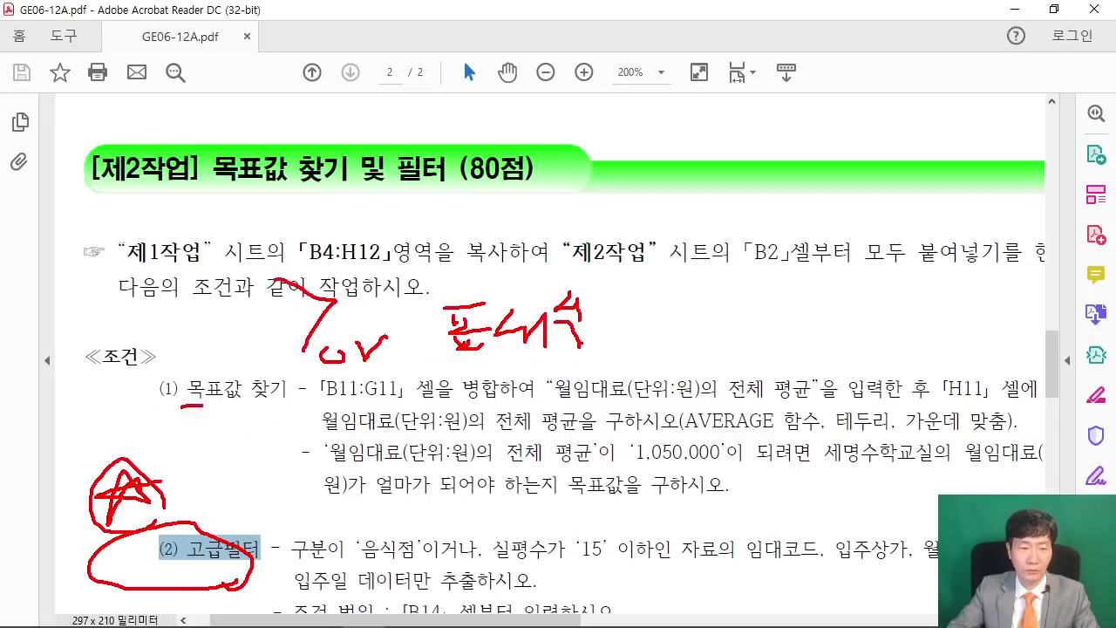
drag(202, 405, 286, 403)
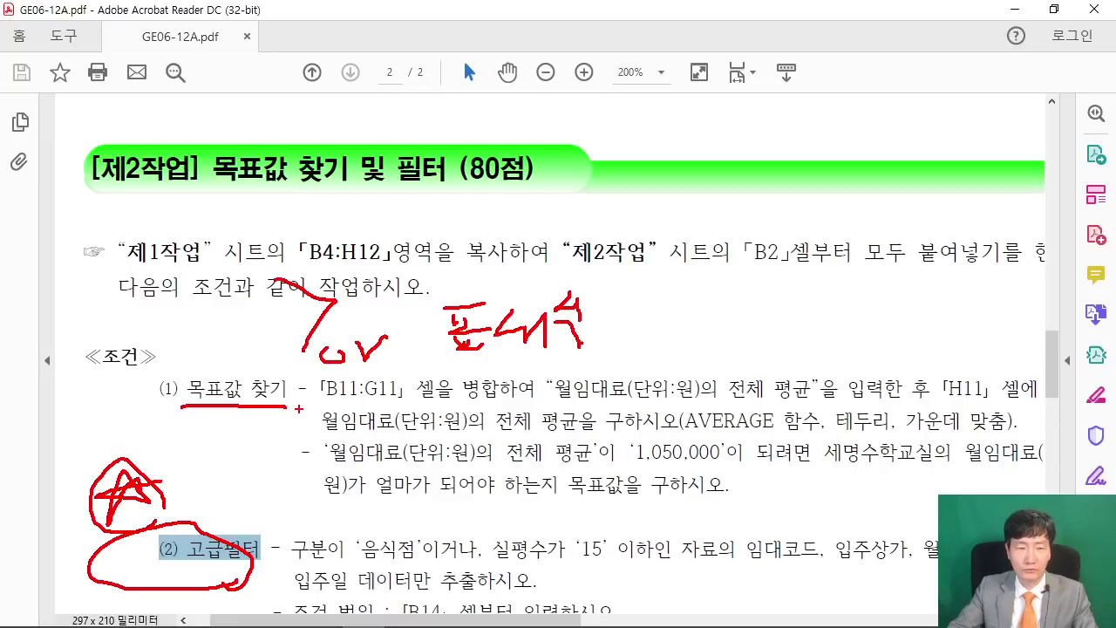
Clear the red marks and scroll down to the B18 instruction.
key(Escape)
scroll(442, 433, down, 6)
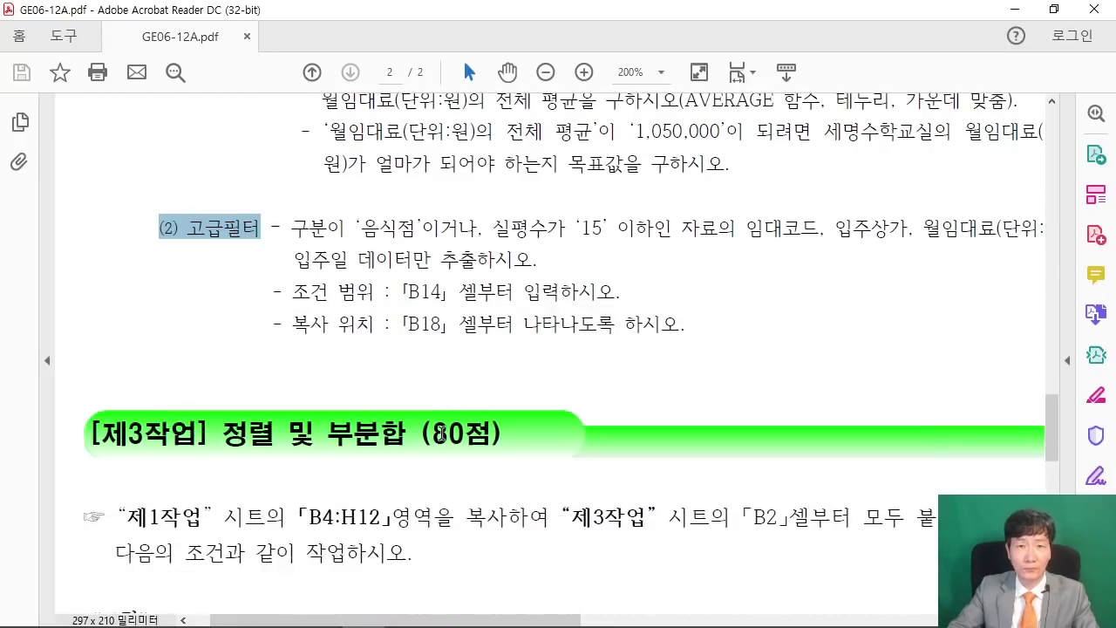
scroll(442, 434, down, 3)
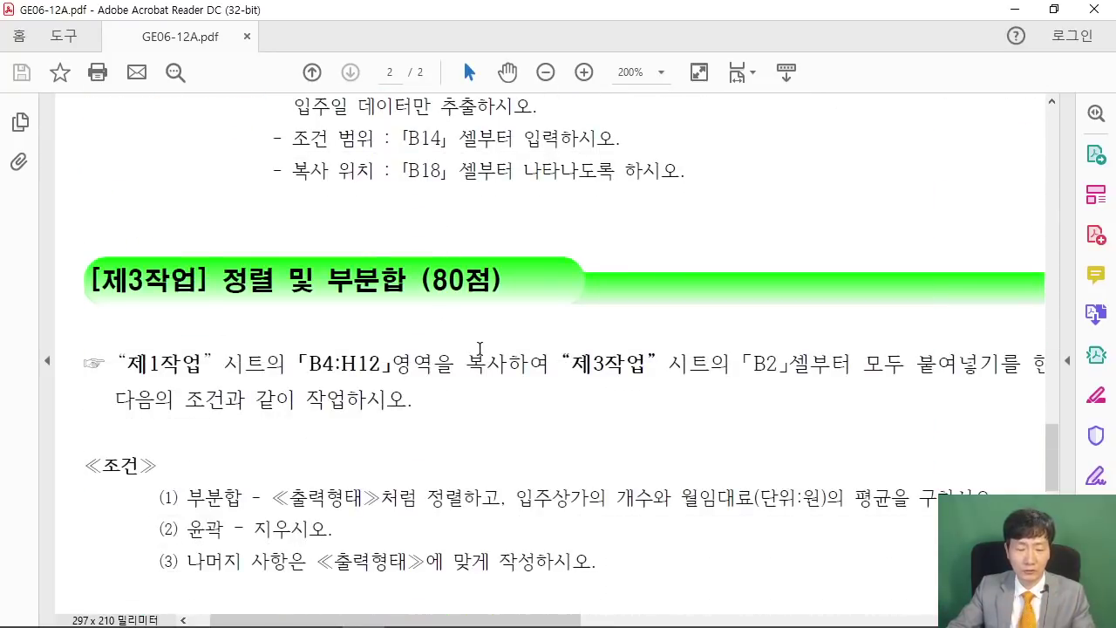
Handwrite a red note with an arrow pointing to the B18 instruction and underline it.
key(ctrl+2)
drag(583, 192, 632, 191)
mouse_move(606, 193)
mouse_down()
mouse_move(601, 220)
mouse_move(618, 215)
mouse_up()
mouse_move(587, 220)
mouse_down()
mouse_move(634, 205)
mouse_move(629, 248)
mouse_up()
mouse_move(650, 198)
mouse_down()
mouse_move(646, 216)
mouse_move(671, 229)
mouse_up()
mouse_move(679, 209)
mouse_down()
mouse_move(679, 231)
mouse_move(737, 220)
mouse_up()
mouse_move(754, 201)
mouse_down()
mouse_move(755, 239)
mouse_move(781, 219)
mouse_up()
mouse_move(806, 192)
mouse_down()
mouse_move(805, 237)
mouse_move(824, 204)
mouse_up()
drag(809, 220, 811, 236)
drag(823, 187, 847, 210)
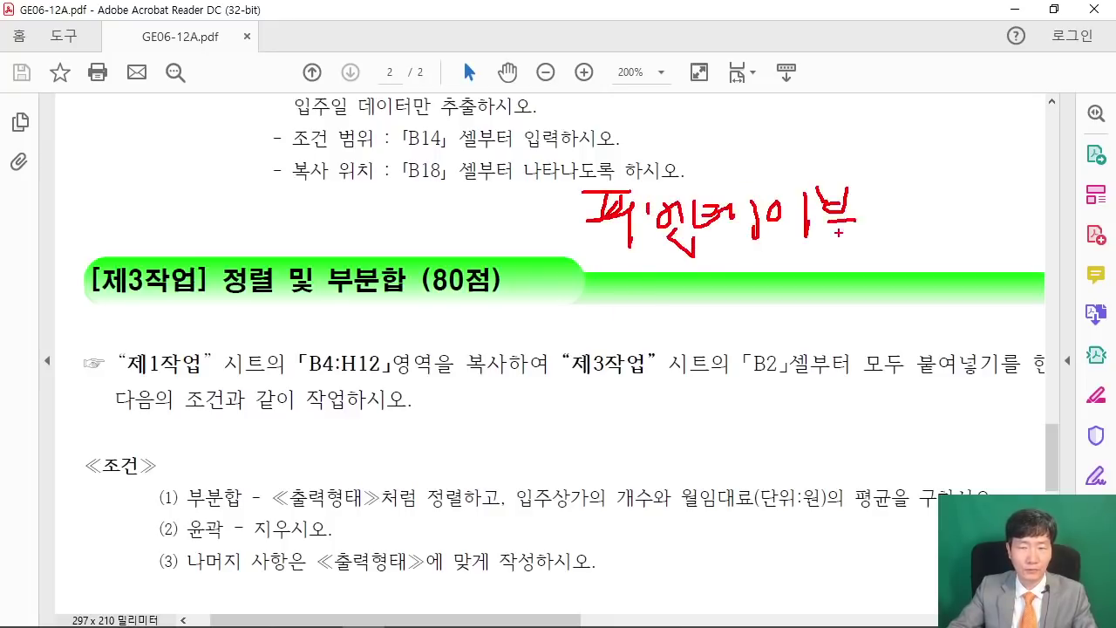
mouse_move(548, 188)
mouse_down()
mouse_move(511, 236)
mouse_move(558, 277)
mouse_up()
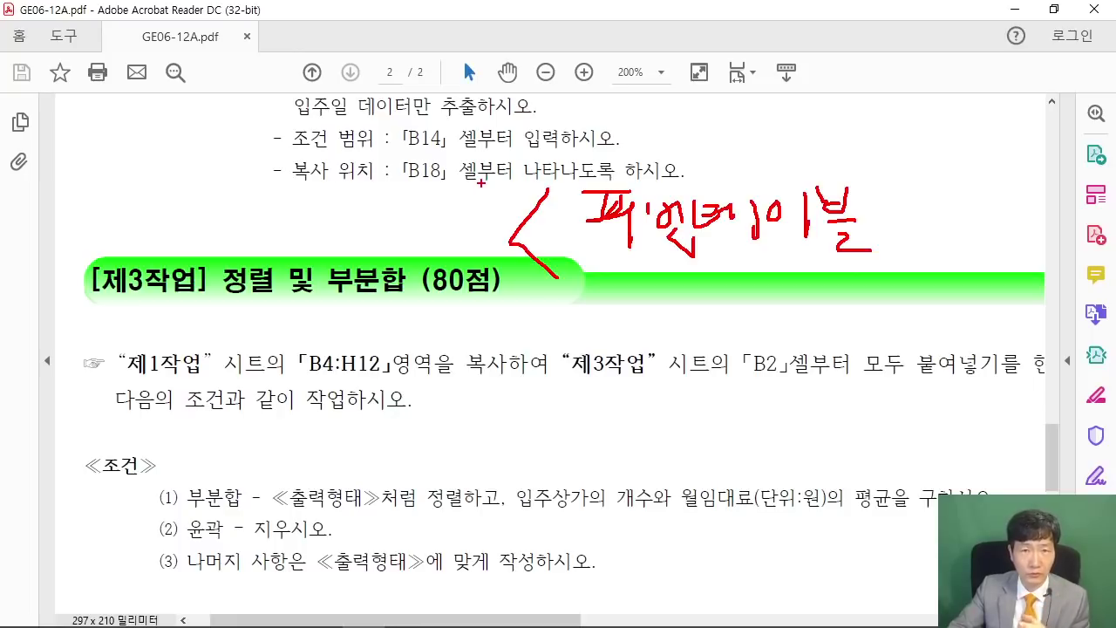
drag(571, 279, 863, 277)
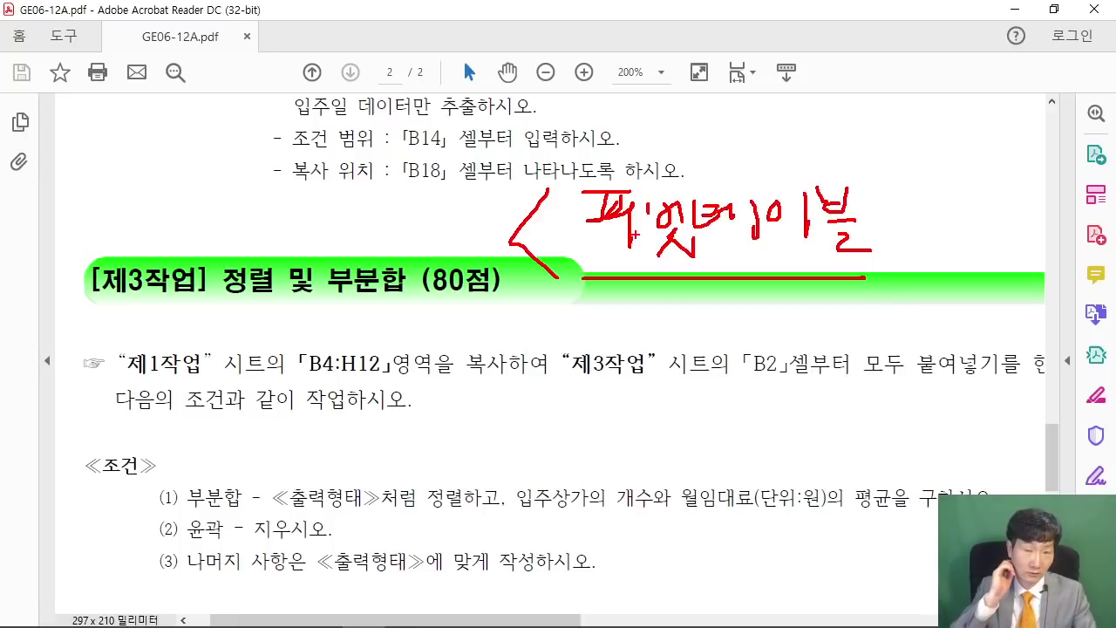
Erase the red annotations and reread the 정렬 및 부분합 section.
key(Escape)
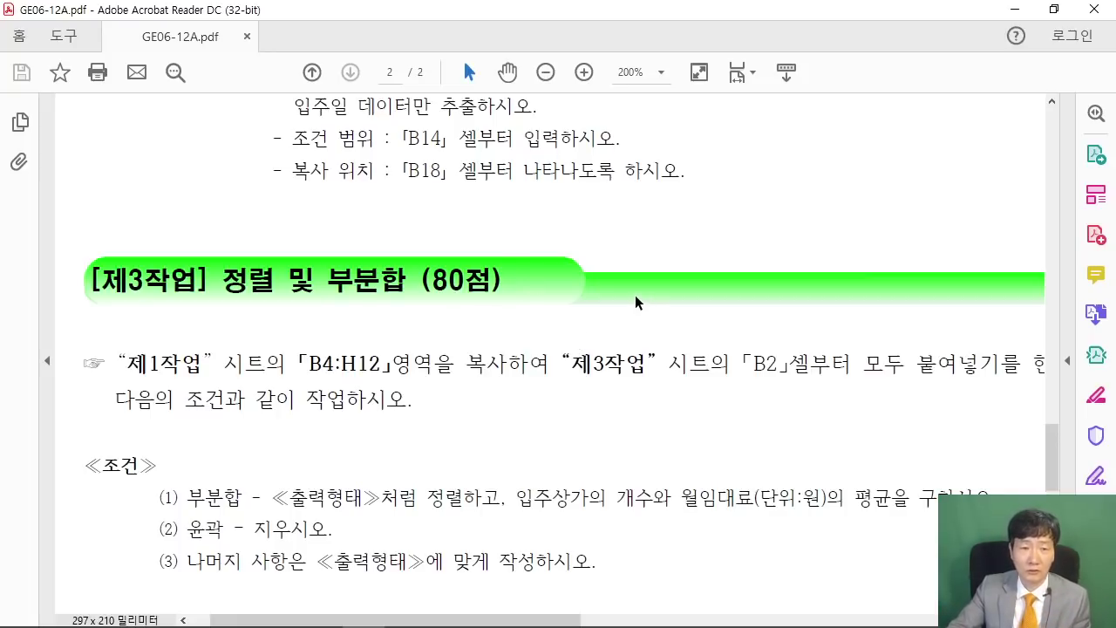
scroll(635, 302, up, 5)
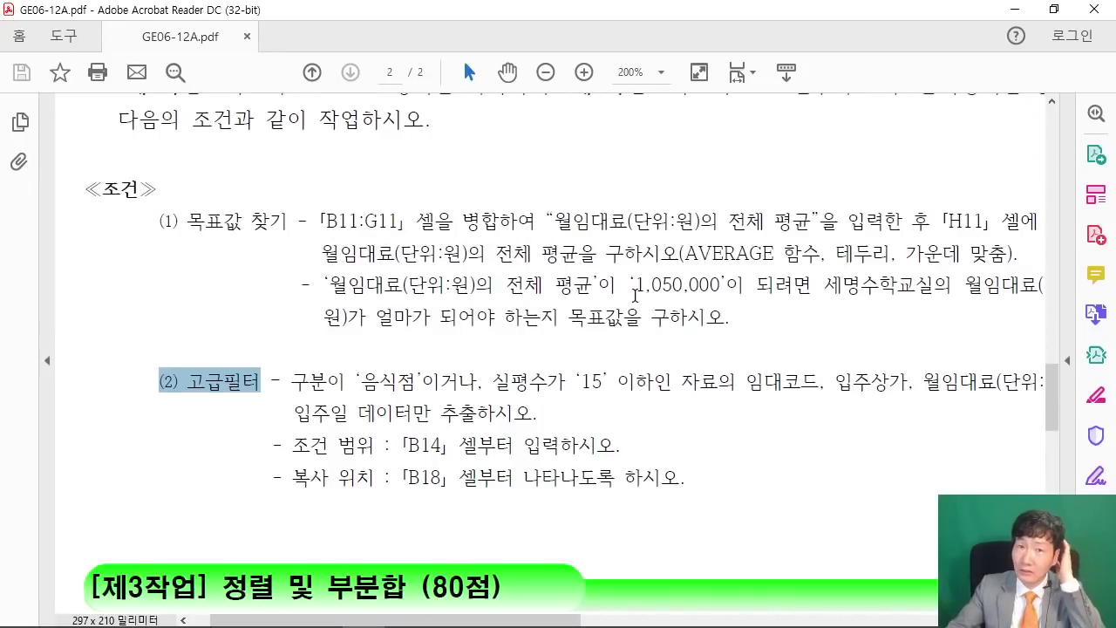
scroll(407, 319, up, 2)
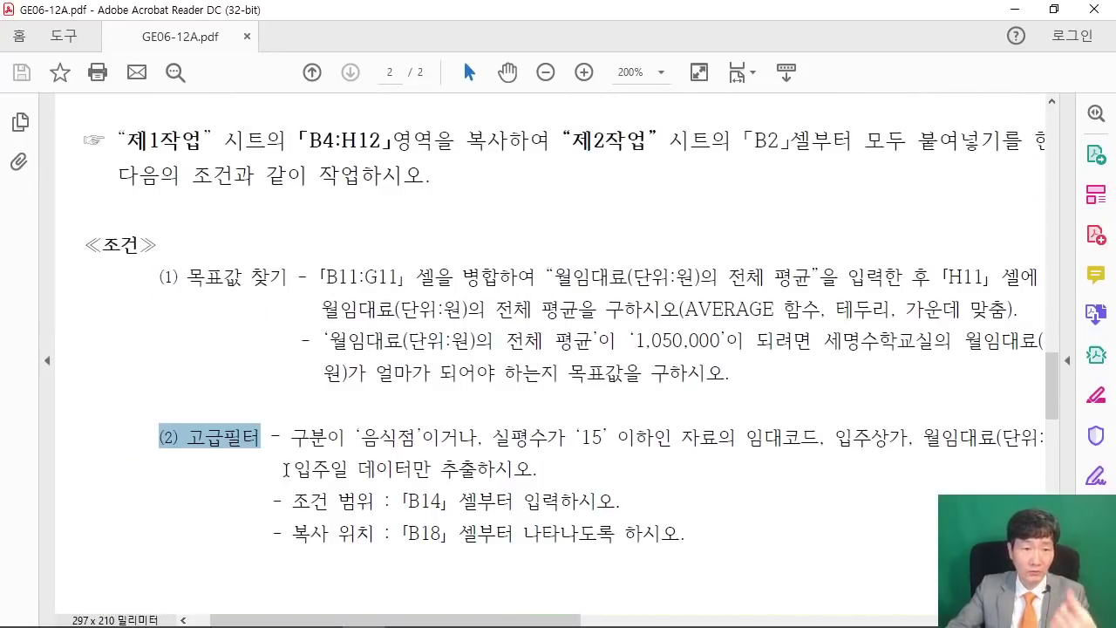
scroll(274, 440, down, 1)
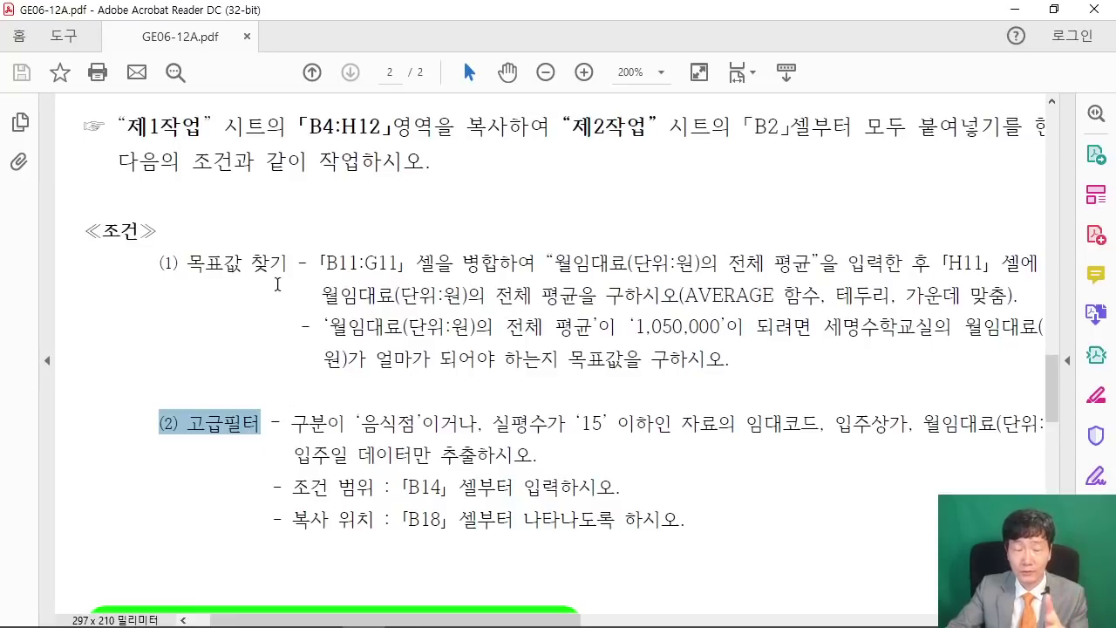
scroll(540, 299, down, 2)
scroll(540, 298, down, 4)
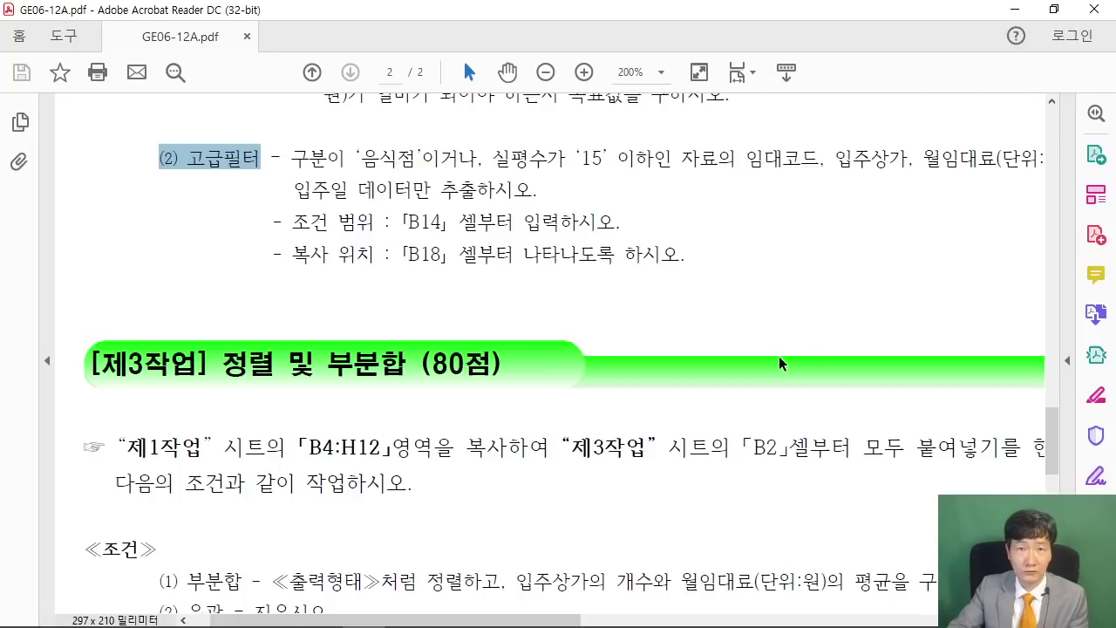
drag(222, 365, 375, 368)
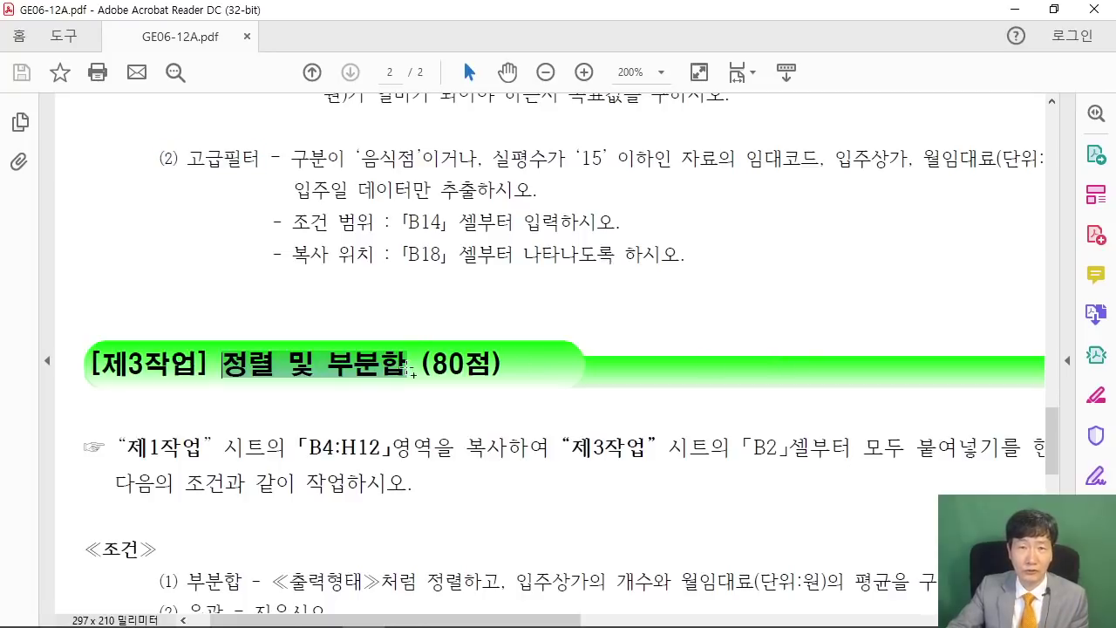
click(315, 393)
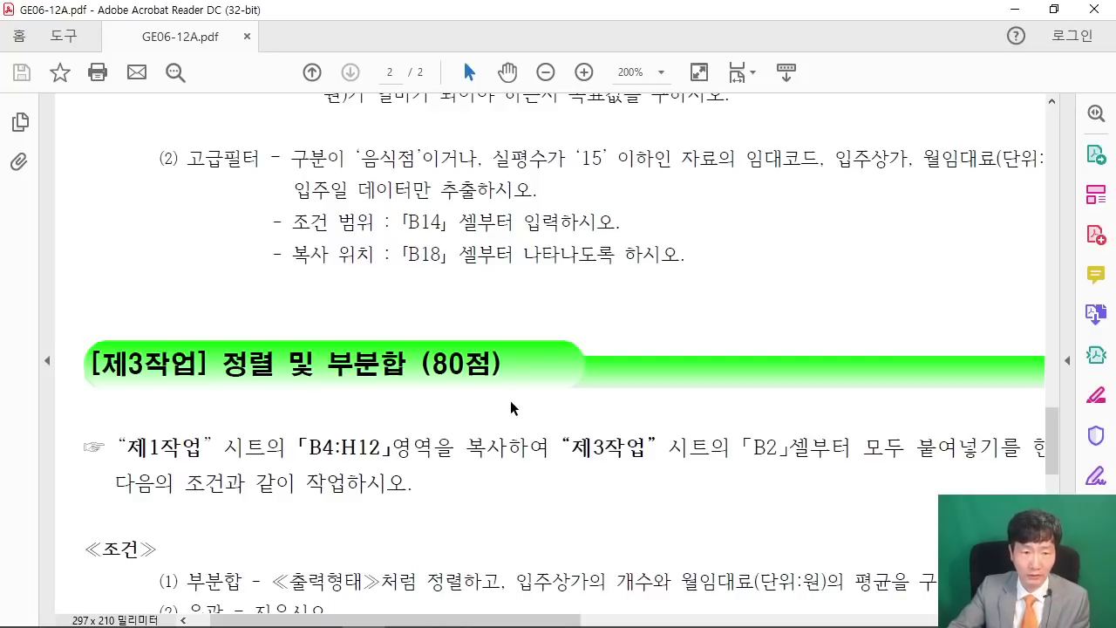
Reread the copy instruction, then restore down Acrobat so Excel comes to the front.
scroll(511, 408, up, 9)
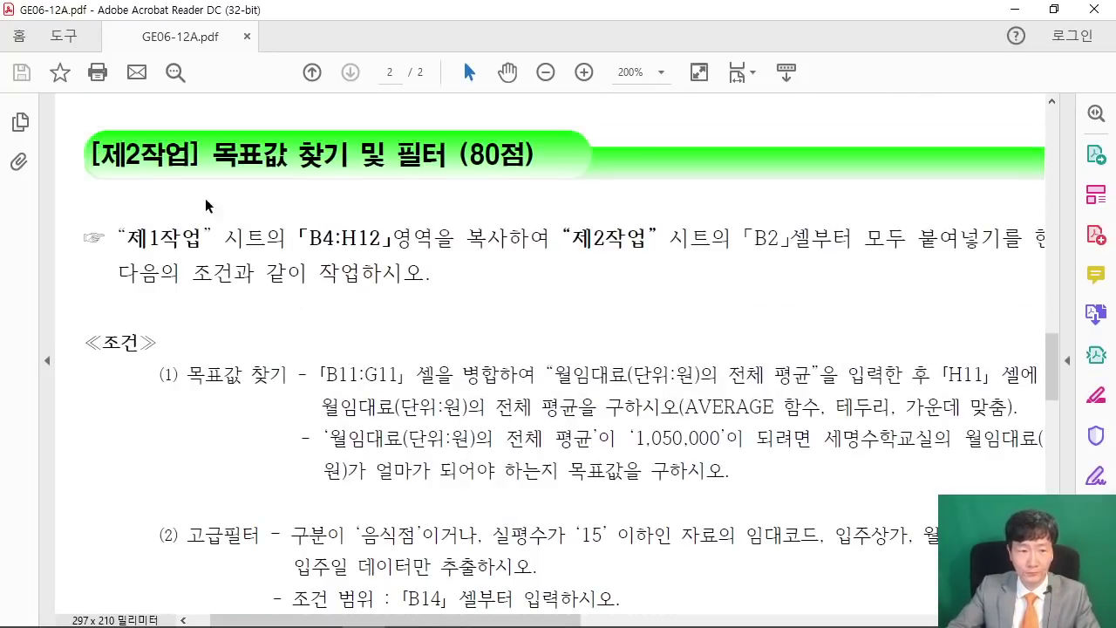
drag(123, 237, 730, 237)
click(477, 265)
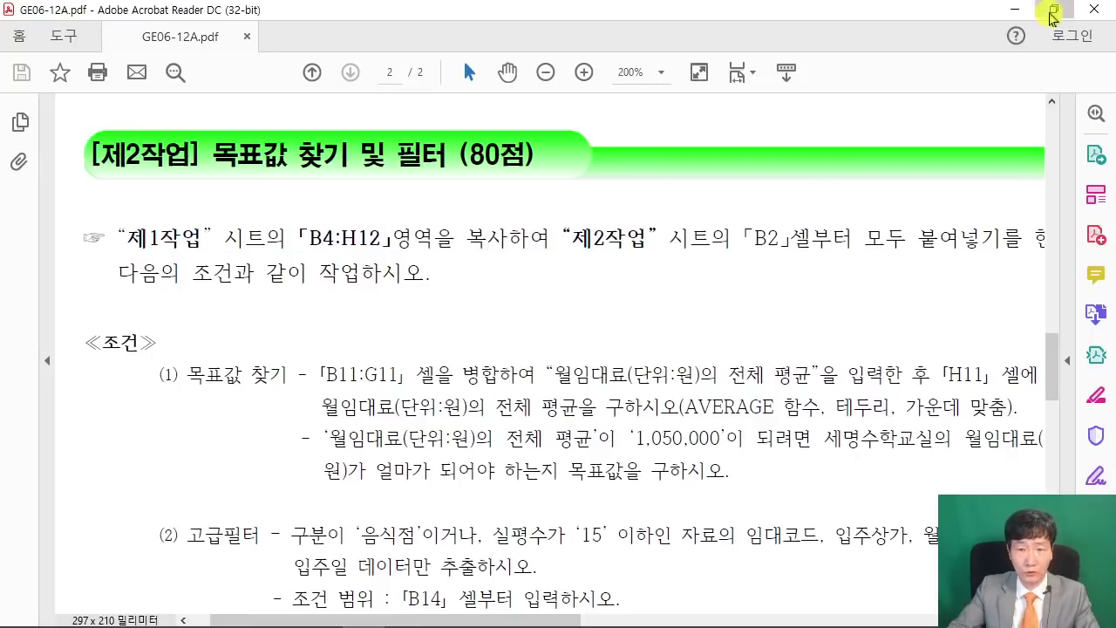
click(1052, 10)
click(870, 296)
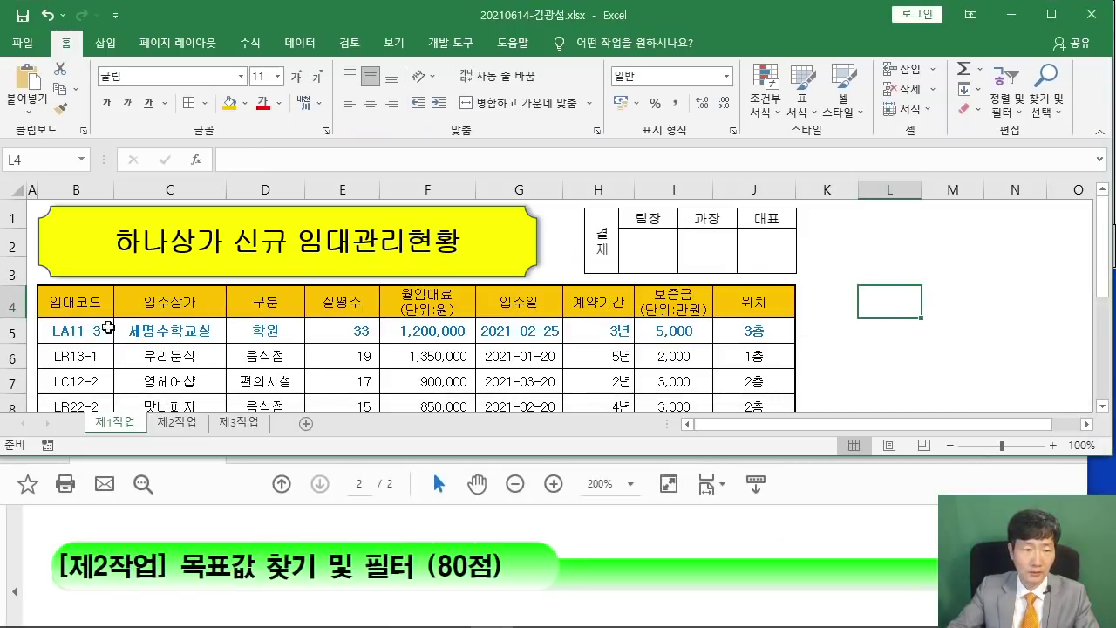
Copy B4:H12 from 제1작업 and paste it at B2 on sheet 제2작업.
click(77, 307)
drag(164, 304, 589, 334)
right_click(516, 314)
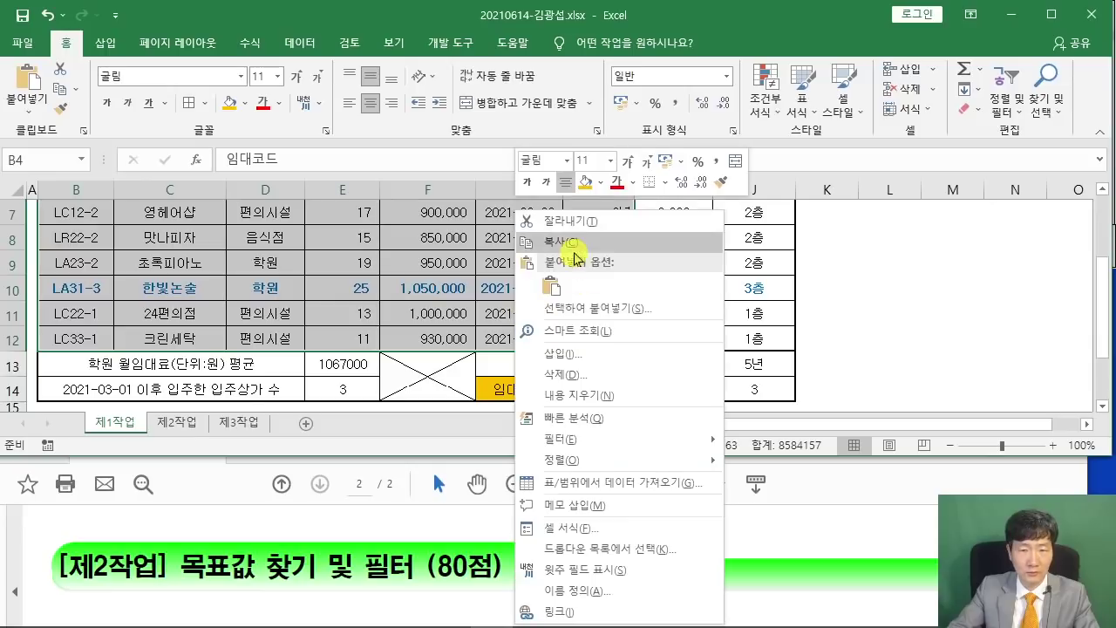
click(575, 244)
scroll(419, 295, up, 1)
scroll(418, 294, up, 1)
click(176, 423)
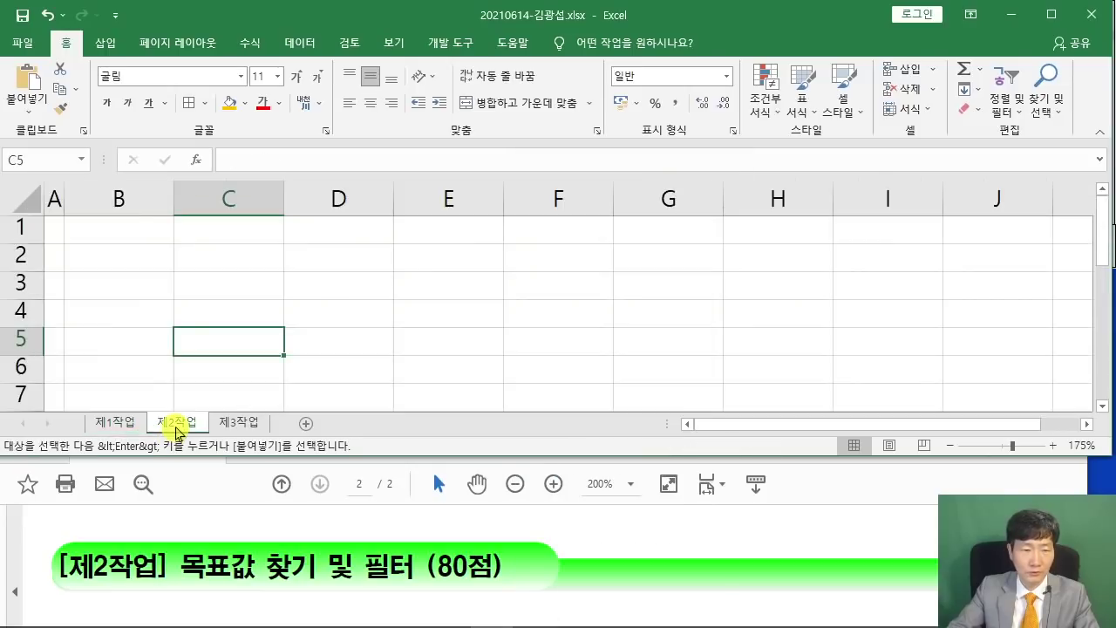
right_click(104, 253)
click(137, 289)
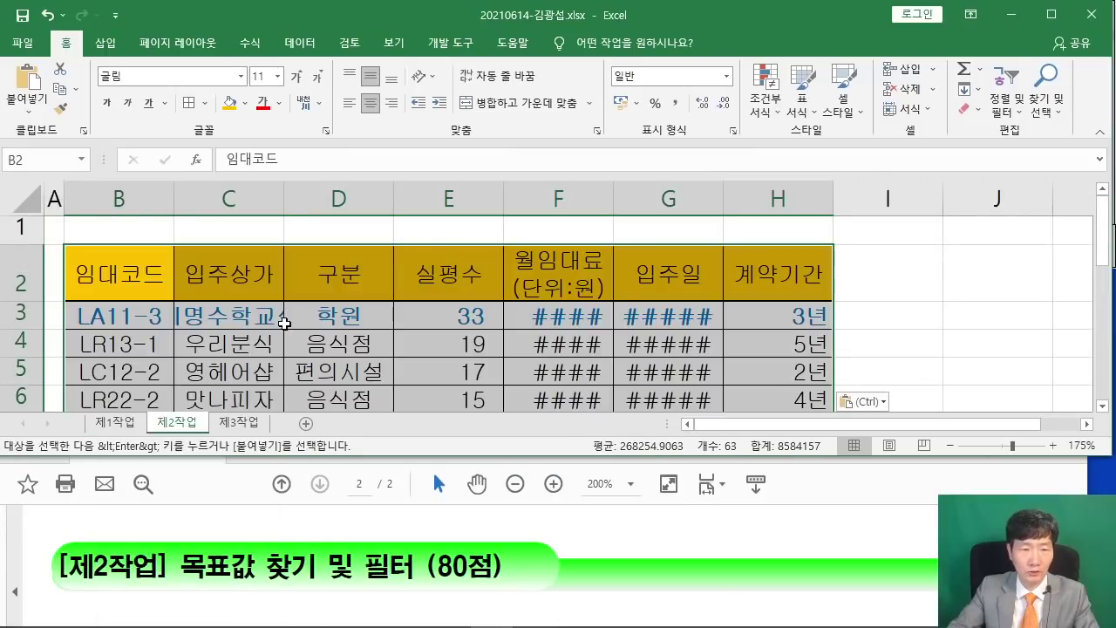
Widen columns C, F and G so store names, rents and dates display fully.
ctrl+scroll(288, 322, down, 2)
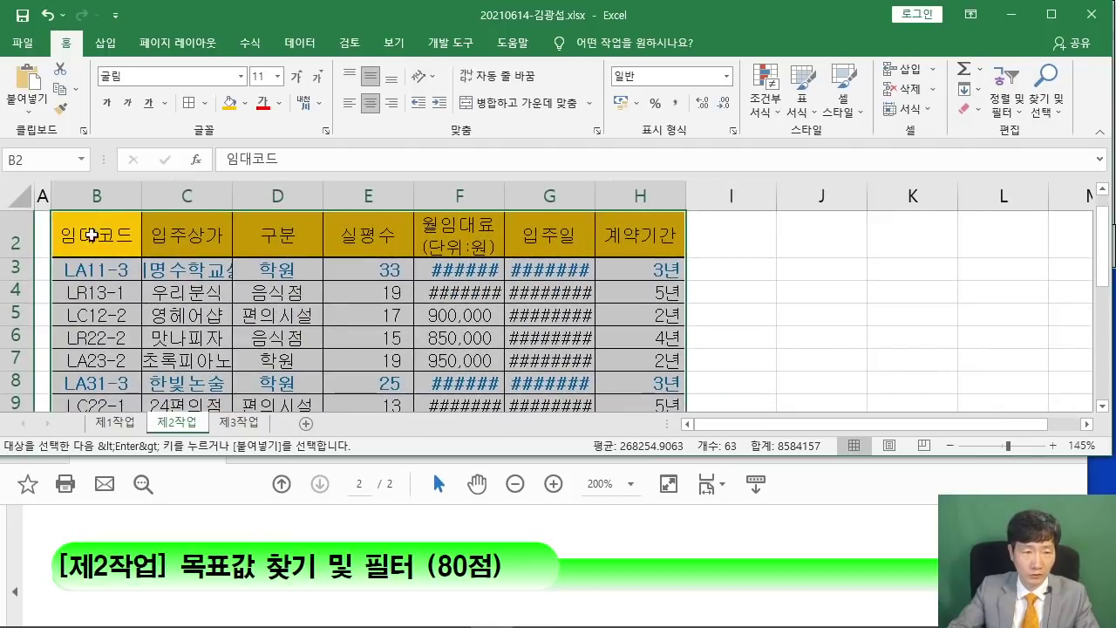
drag(232, 197, 284, 196)
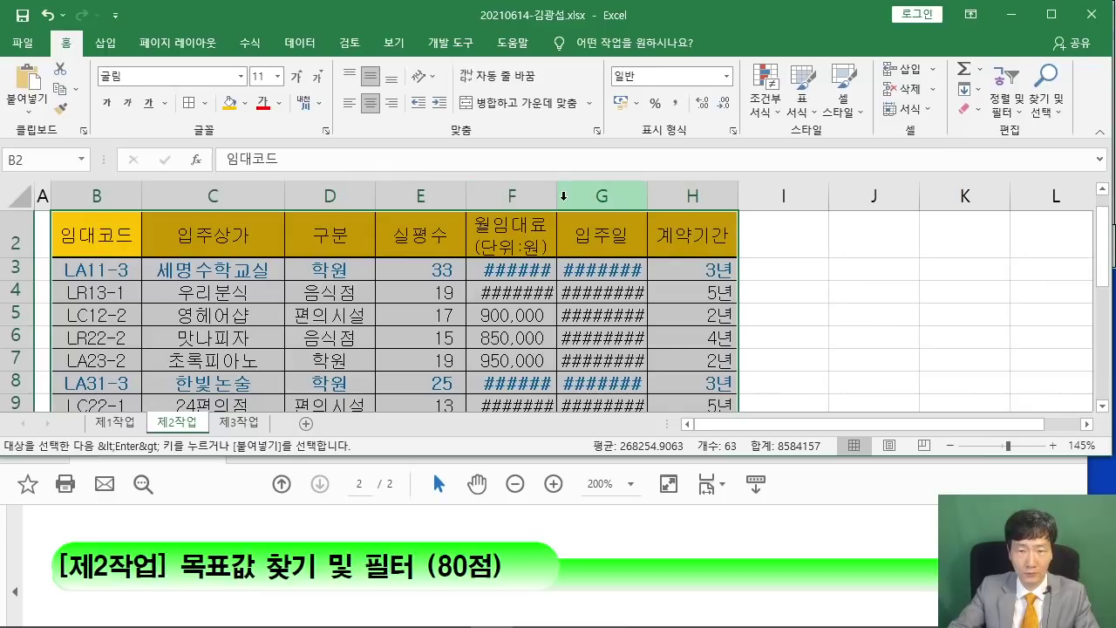
drag(556, 196, 601, 202)
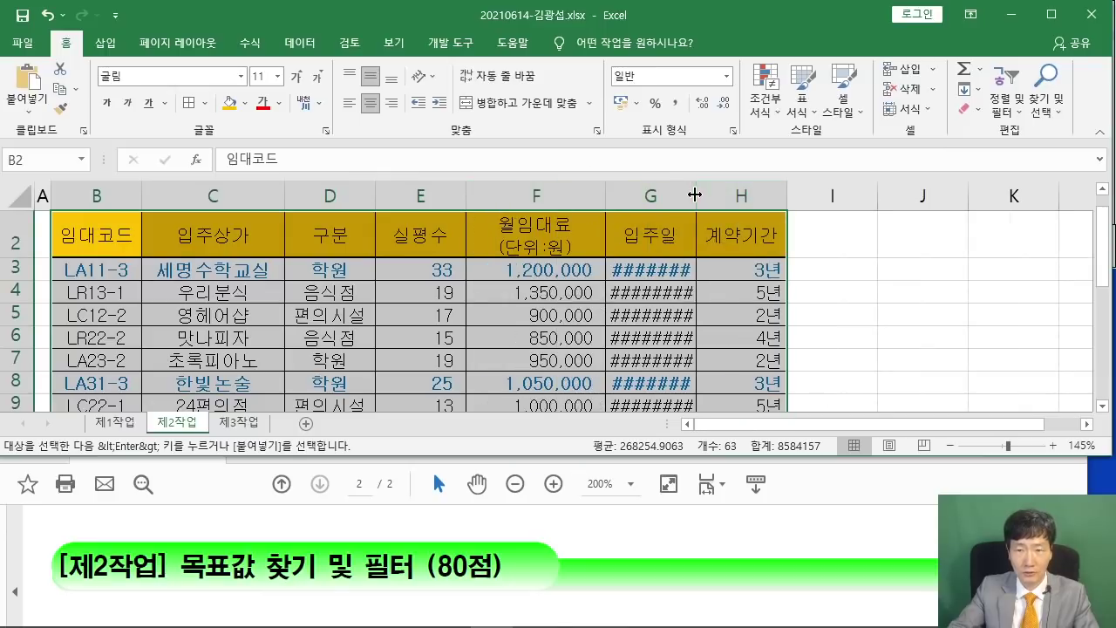
drag(696, 196, 739, 197)
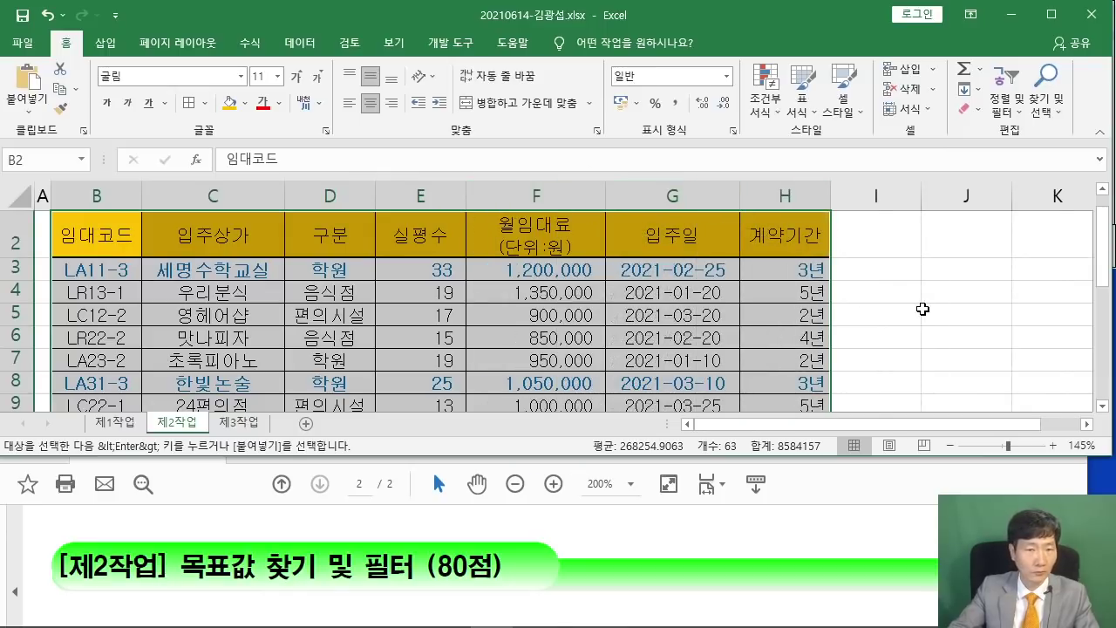
click(922, 310)
ctrl+scroll(915, 309, down, 2)
click(859, 320)
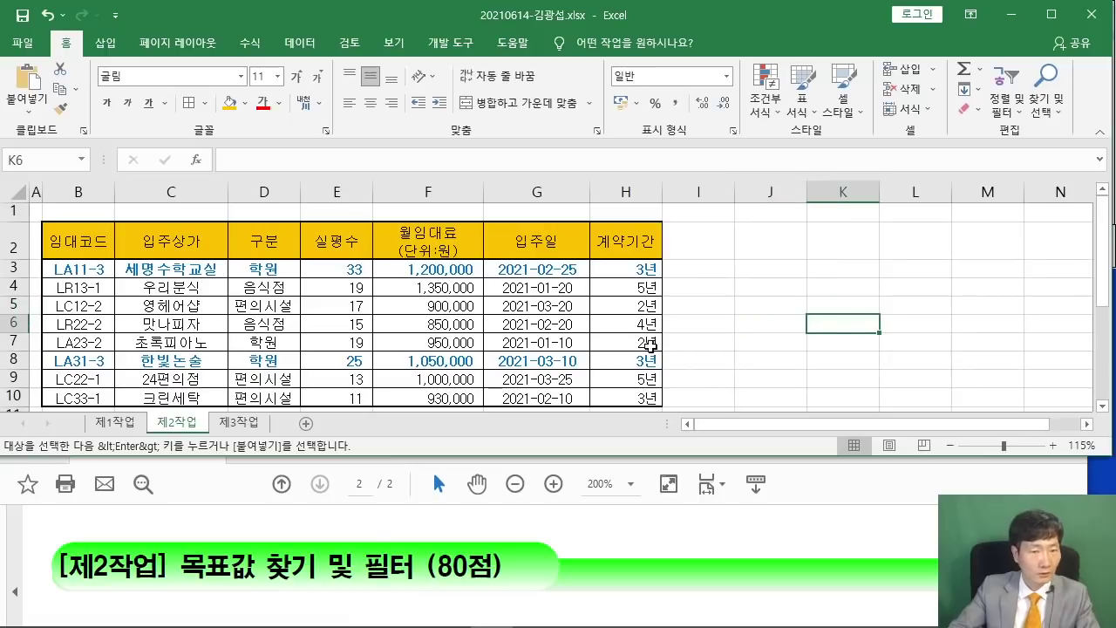
scroll(384, 538, down, 3)
scroll(359, 538, down, 4)
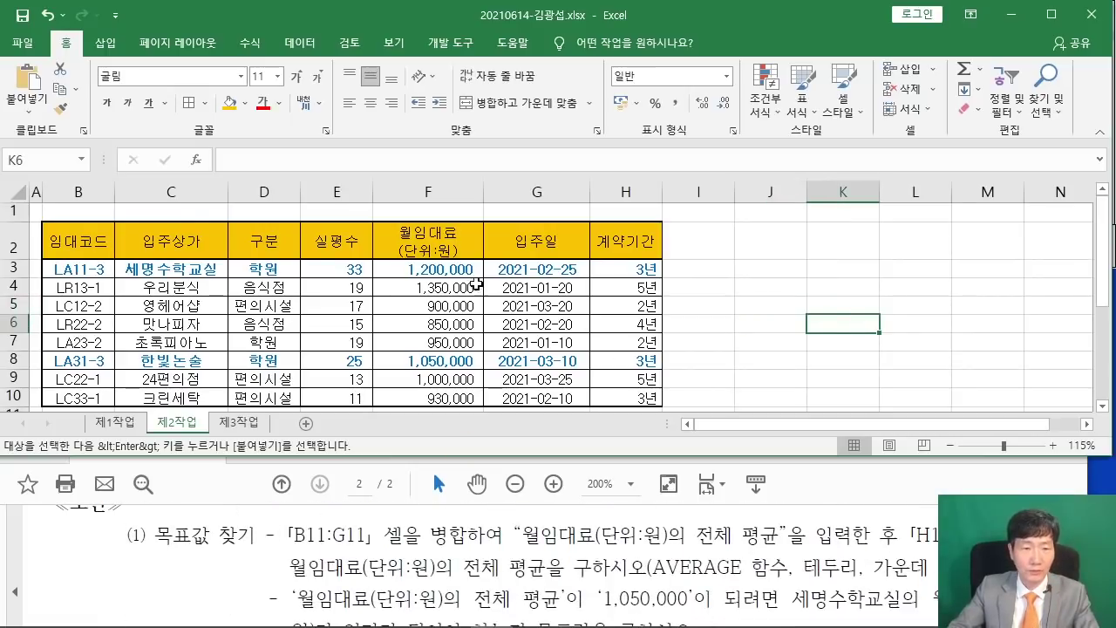
click(795, 284)
scroll(702, 297, down, 1)
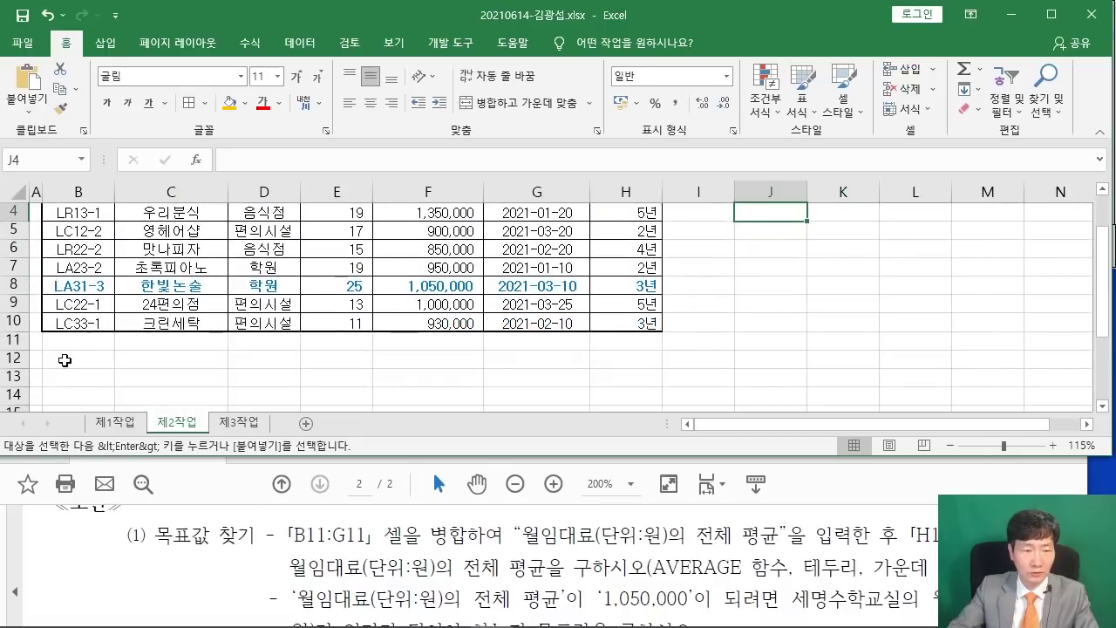
Merge and centre B11:G11 and enter the label 월임대료(단위:원)의 전체 평균.
click(83, 335)
drag(83, 334, 536, 338)
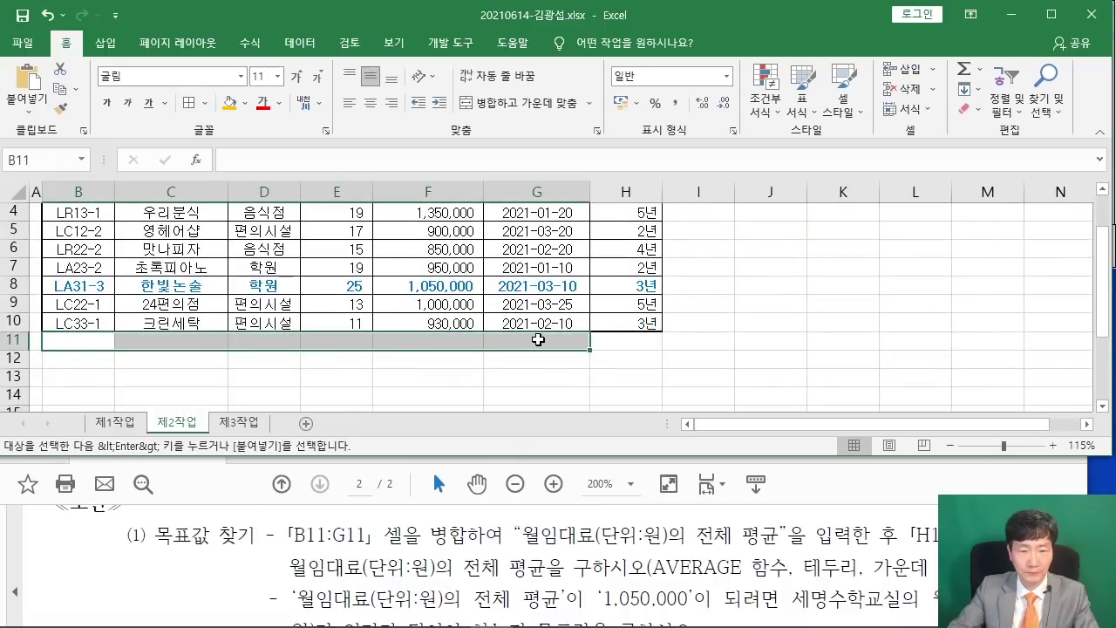
click(490, 102)
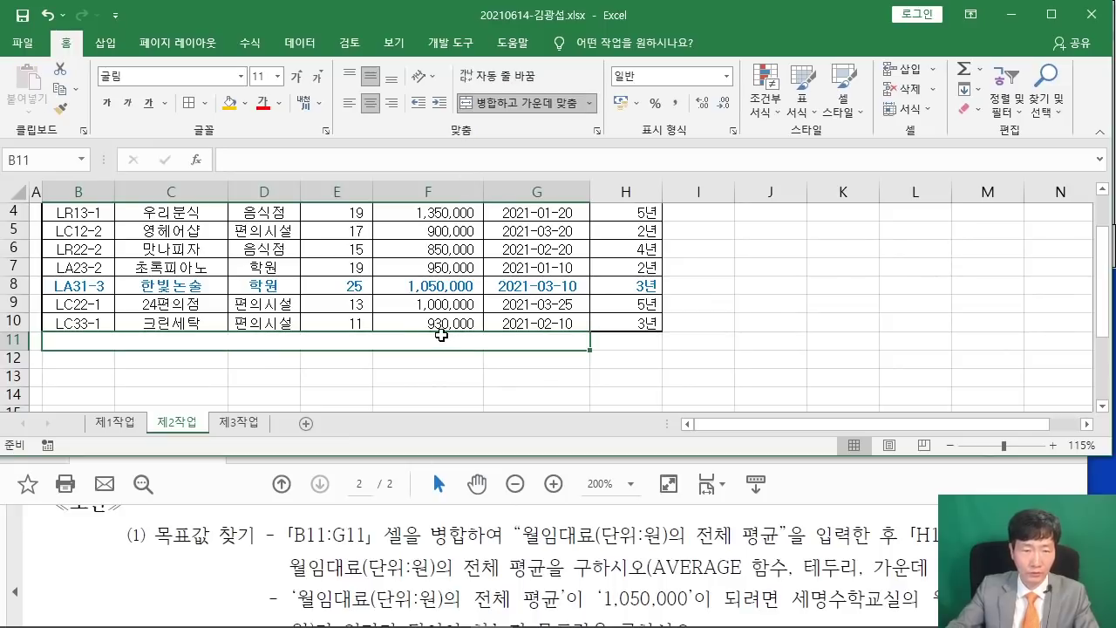
text(DNF)
key(BackSpace)
key(BackSpace)
key(BackSpace)
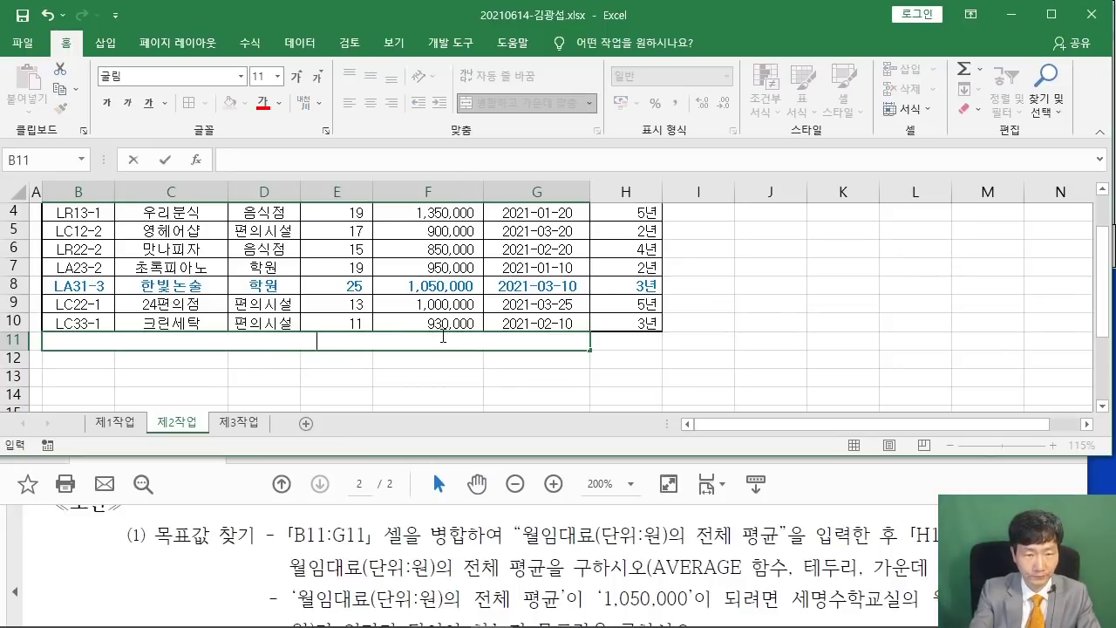
text(DNJFD)
key(BackSpace)
key(BackSpace)
key(BackSpace)
key(BackSpace)
key(BackSpace)
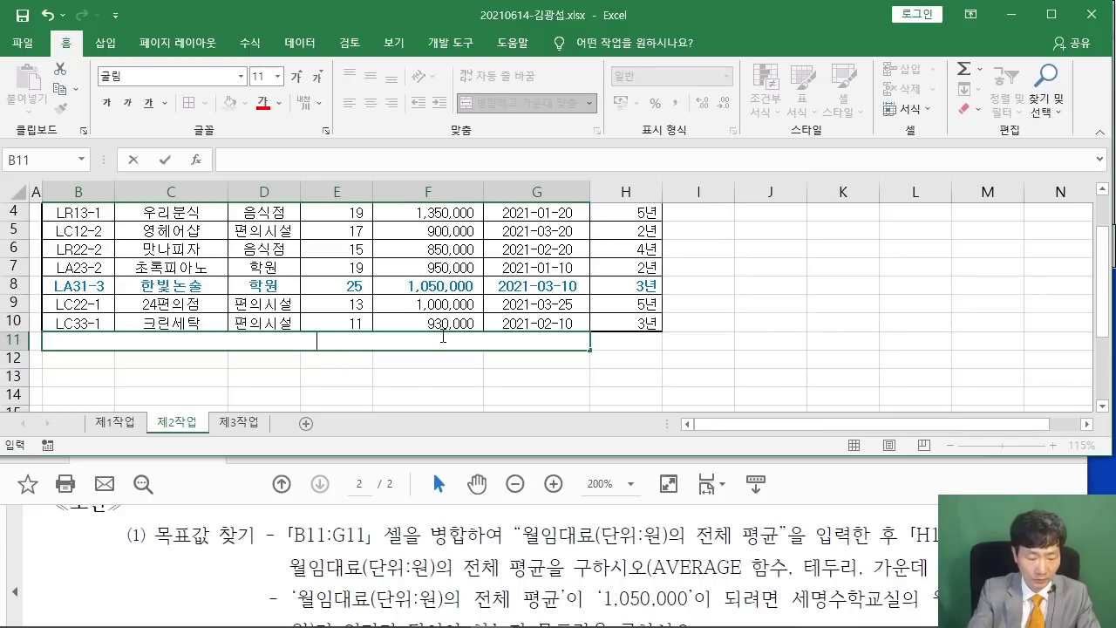
text(월임대)
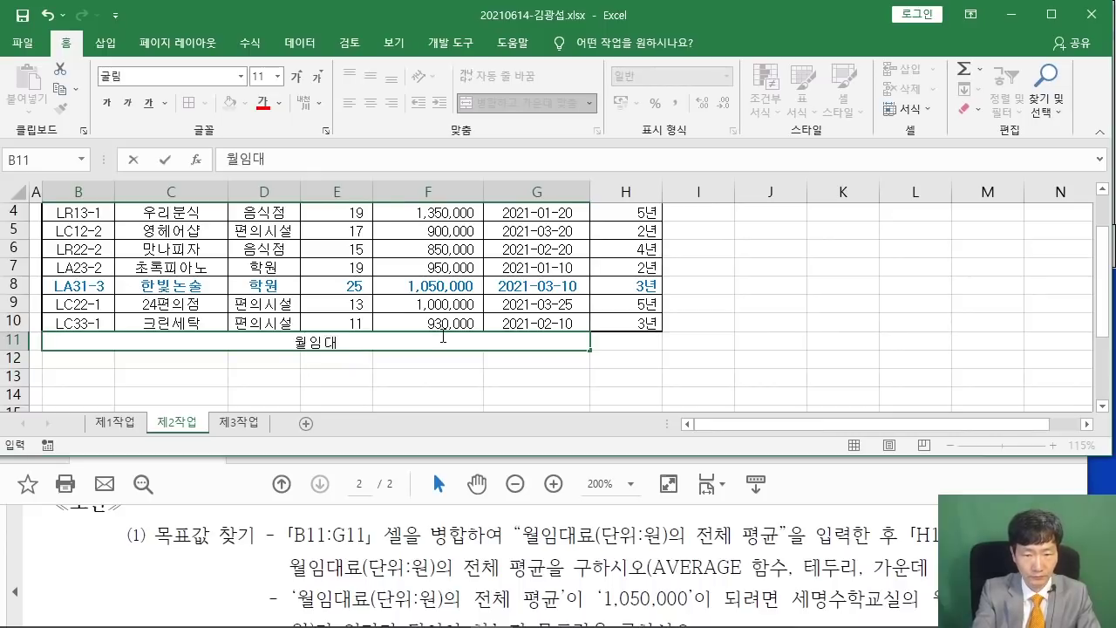
text(료(단위:)
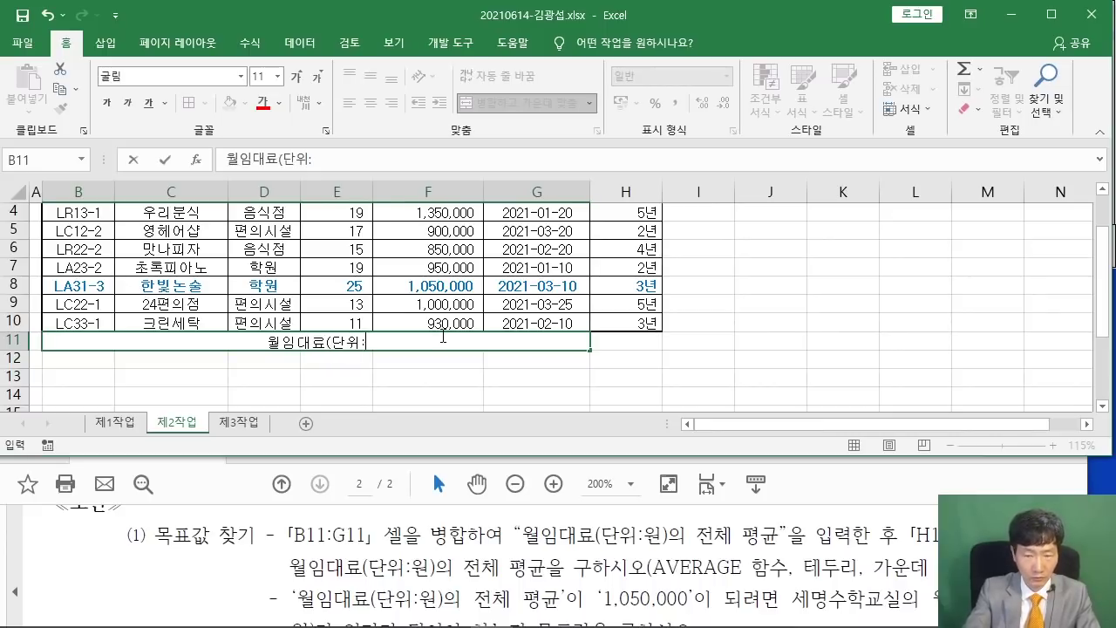
text(원)으,)
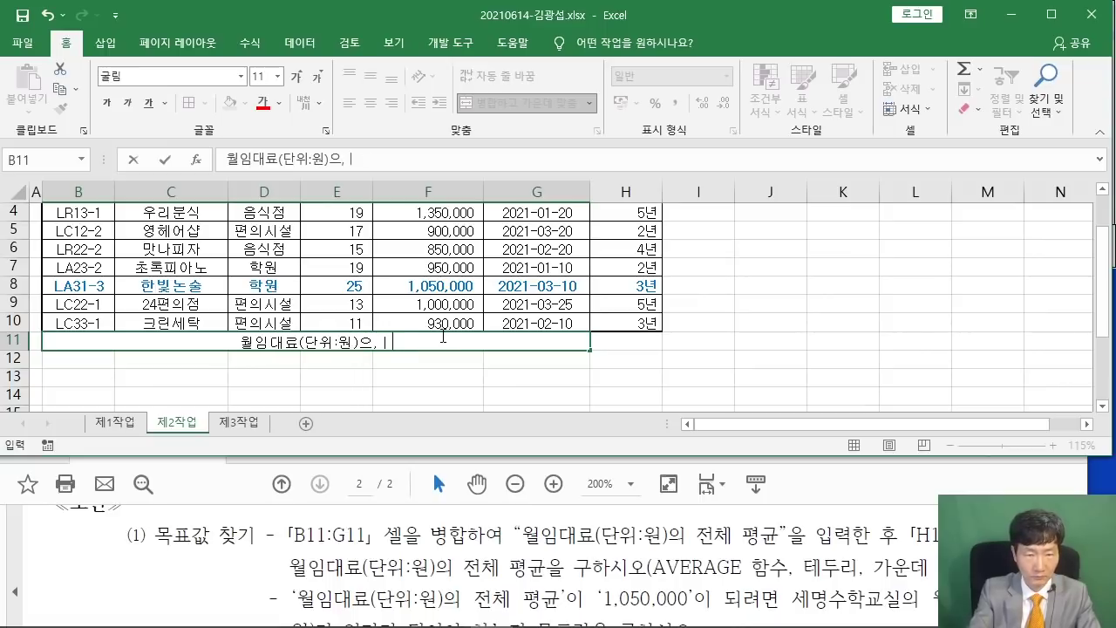
key(BackSpace)
key(BackSpace)
key(BackSpace)
text(의 전체 ㅍ)
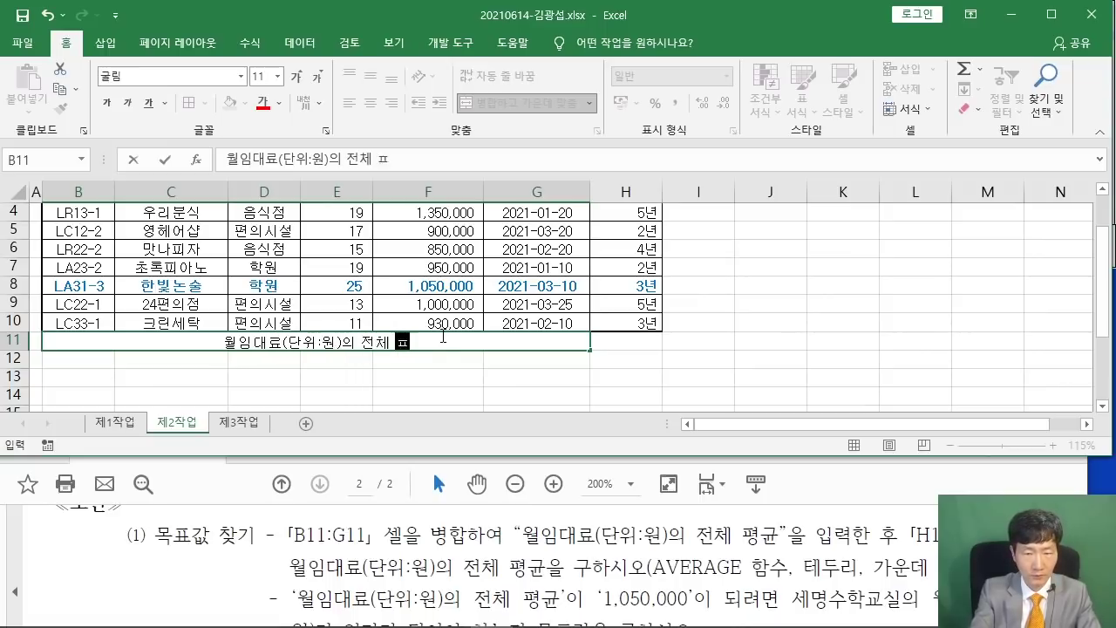
text(평균)
click(558, 376)
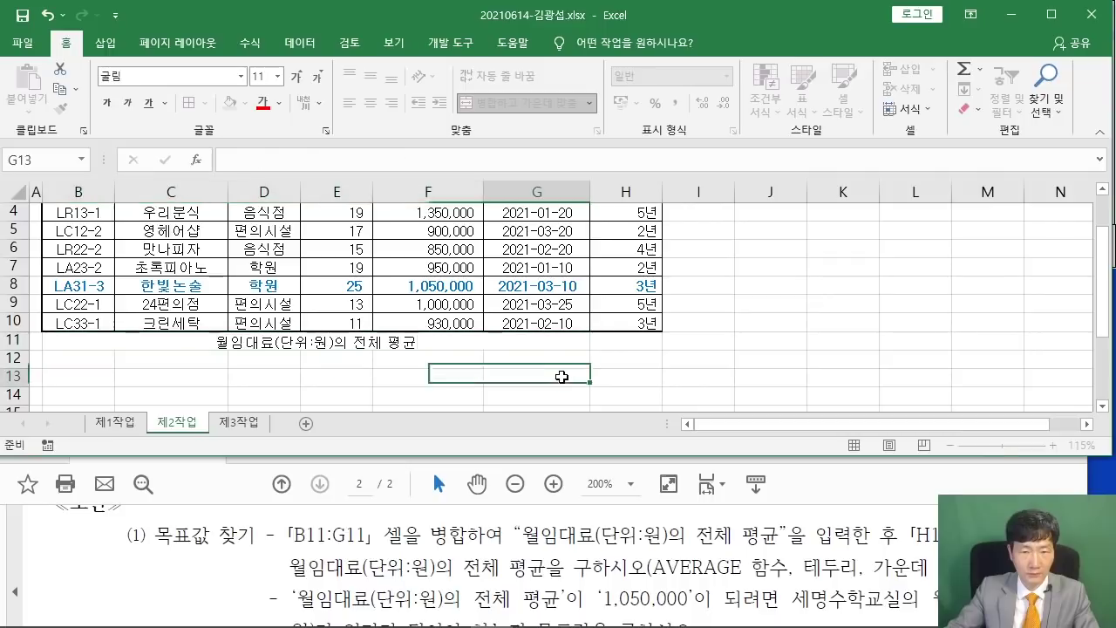
scroll(558, 377, up, 2)
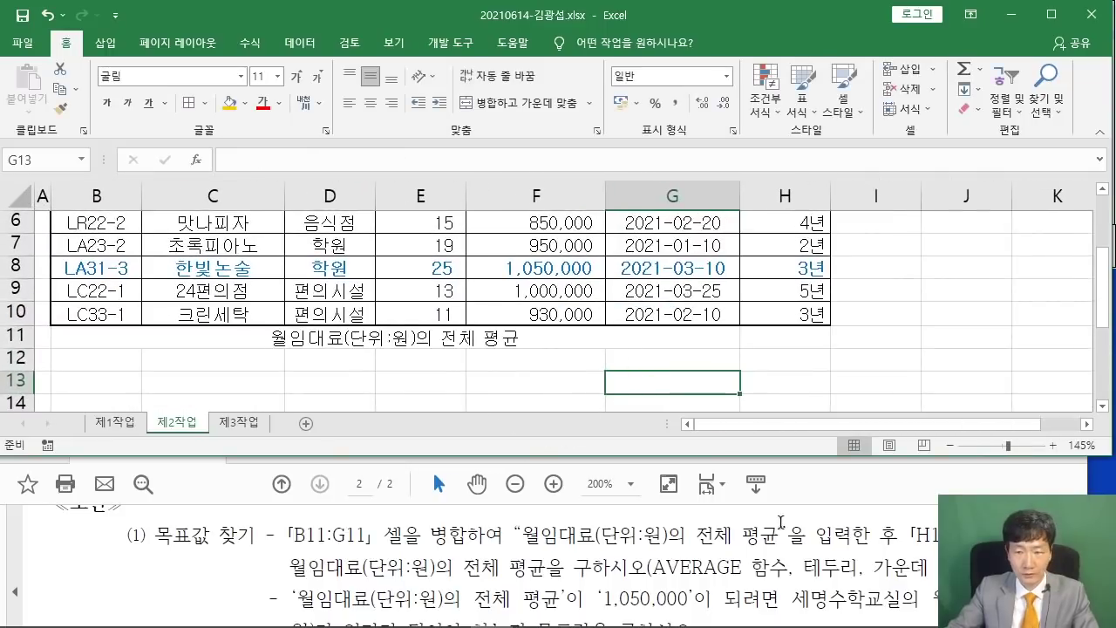
Insert =AVERAGE in H11 over the rents F3:F10, giving 1,028,750.
click(751, 340)
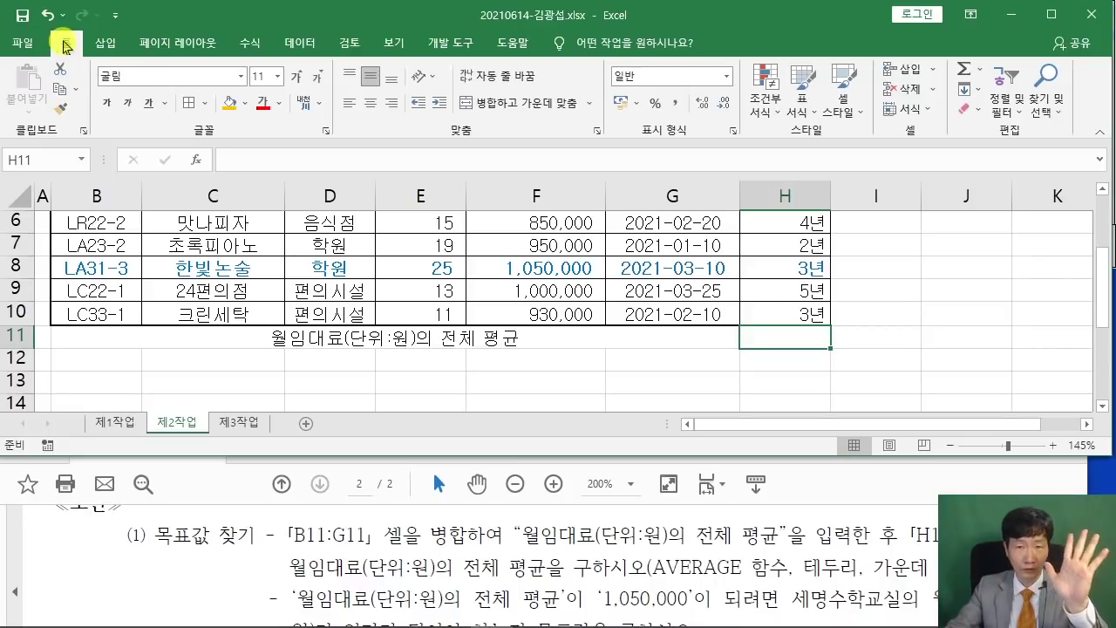
click(981, 70)
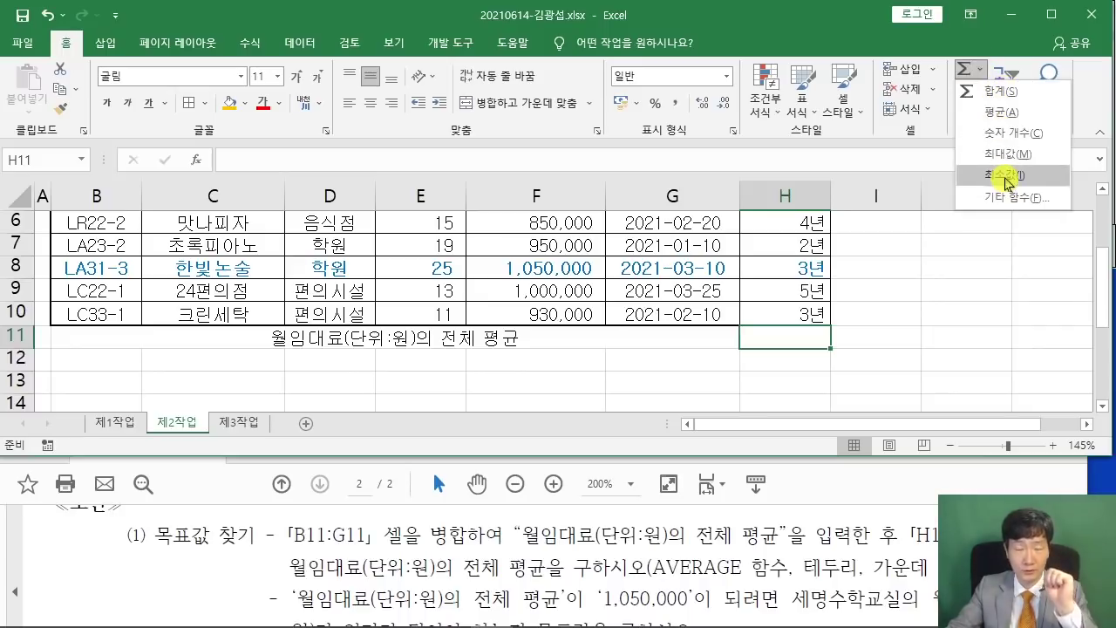
click(1001, 113)
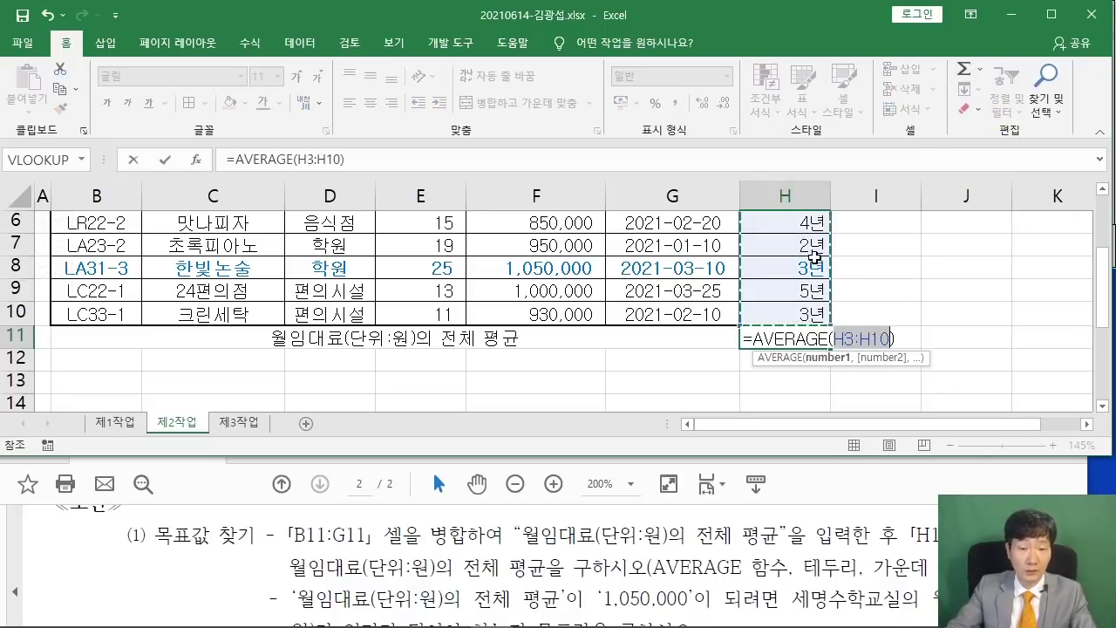
scroll(813, 255, up, 2)
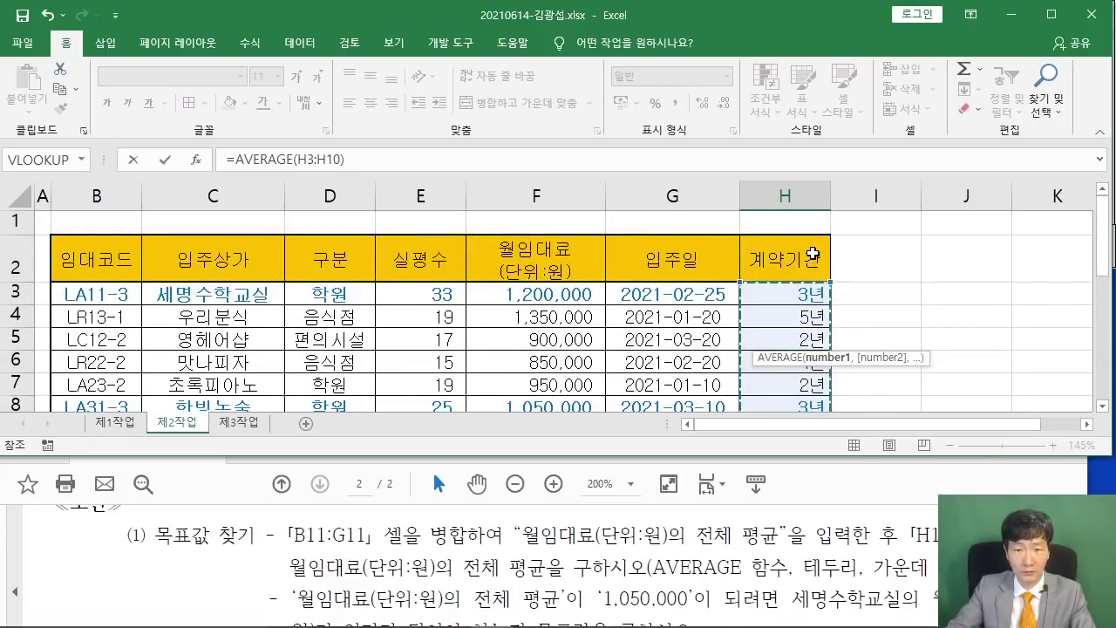
scroll(800, 229, down, 2)
scroll(850, 303, up, 2)
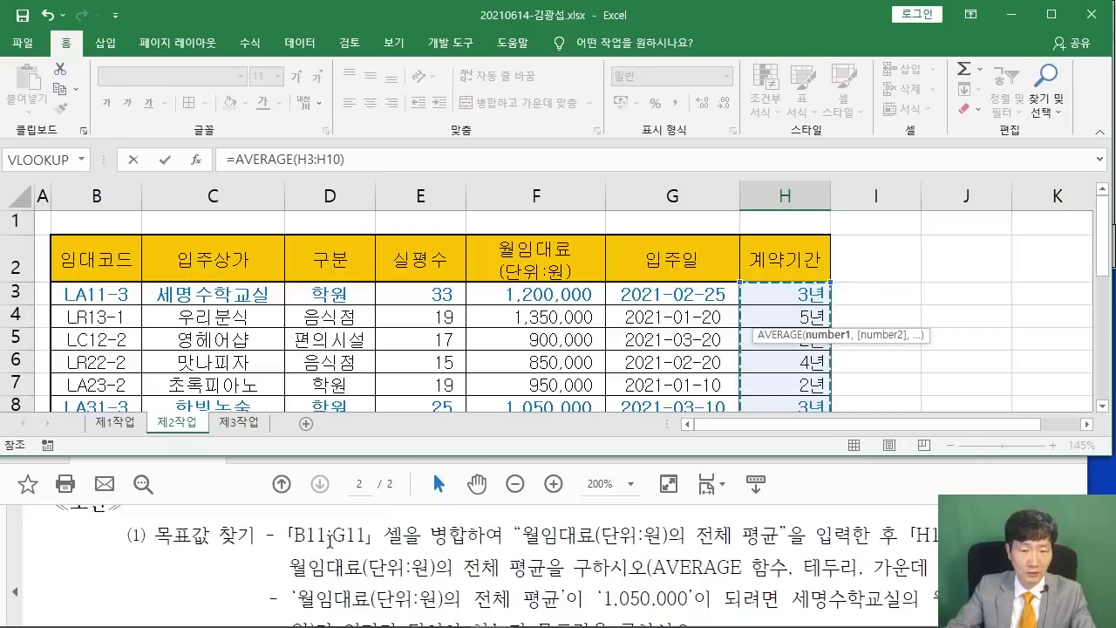
scroll(687, 342, down, 1)
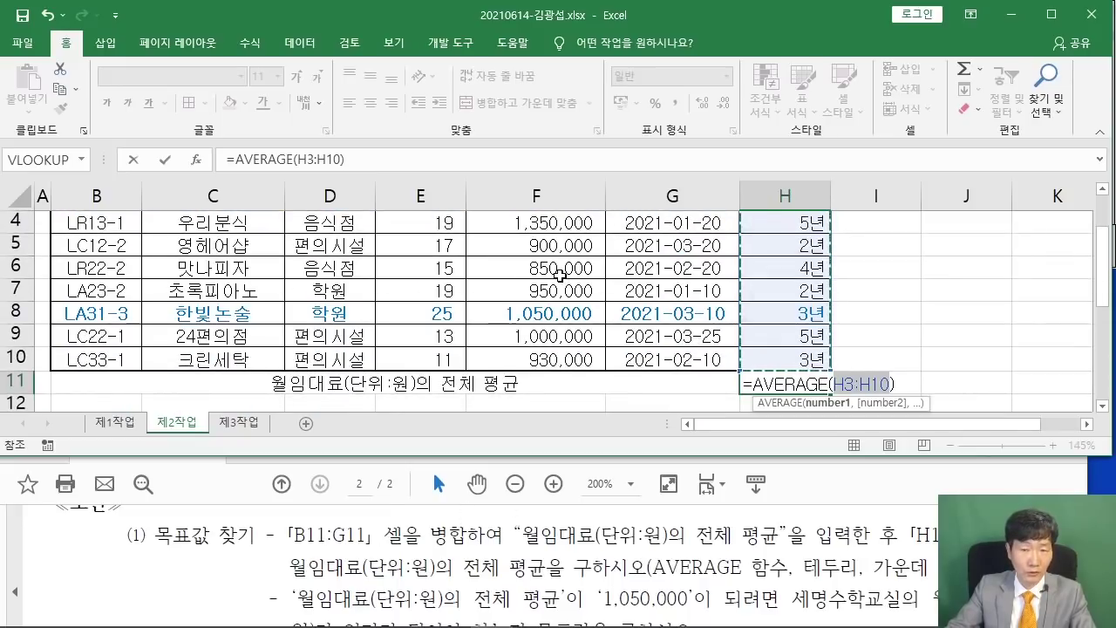
scroll(559, 274, up, 1)
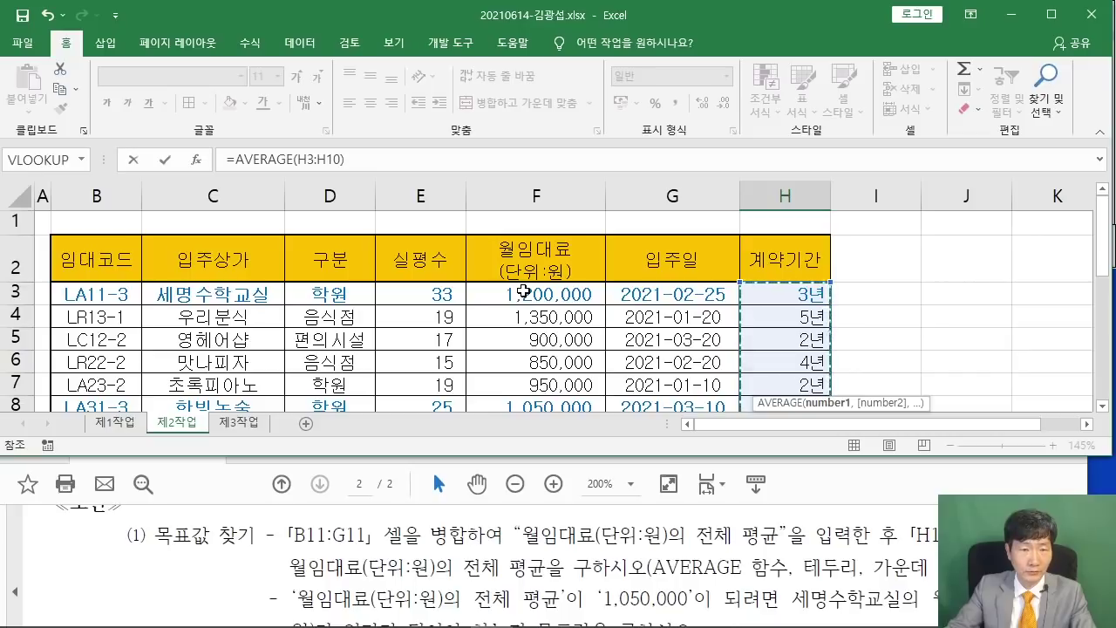
drag(523, 293, 518, 333)
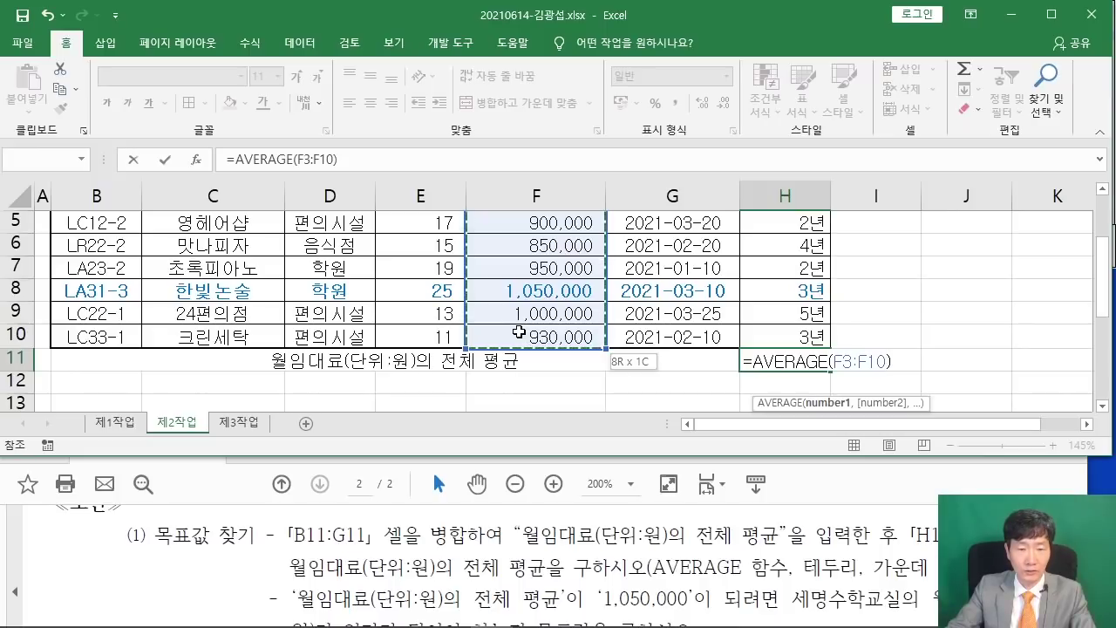
drag(519, 333, 519, 333)
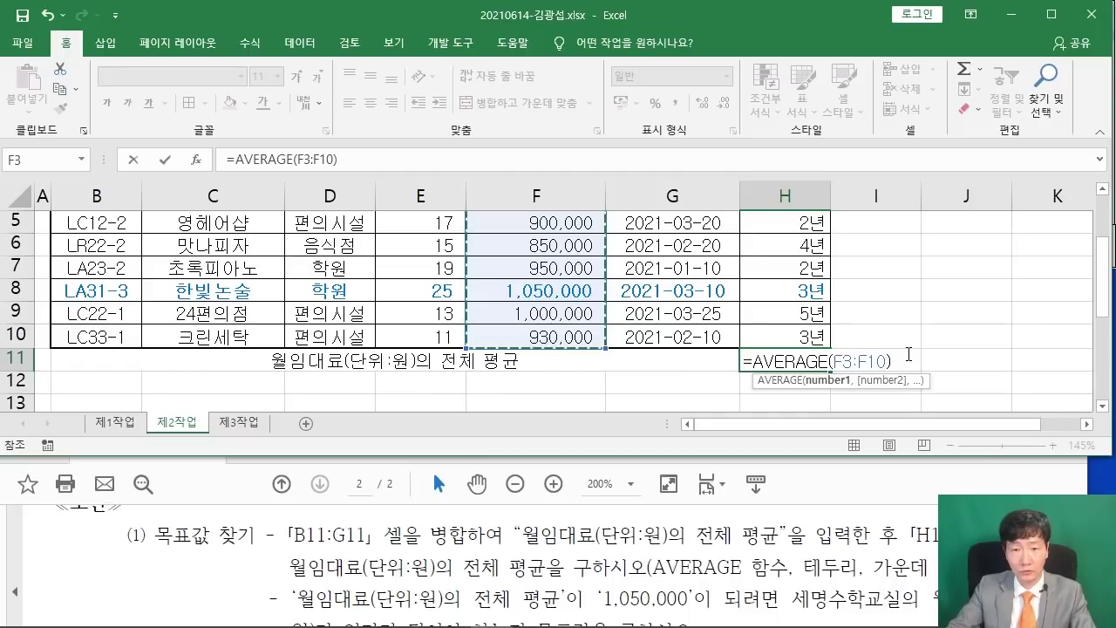
key(Return)
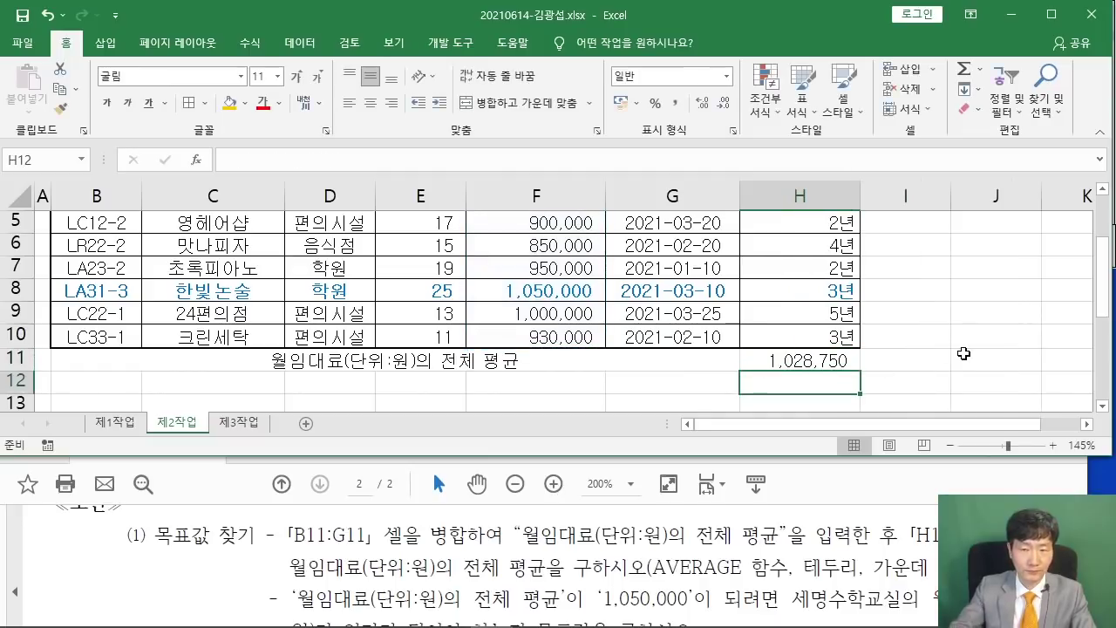
Move the instructions PDF window left and select B11:H11 in the spreadsheet.
scroll(891, 329, up, 2)
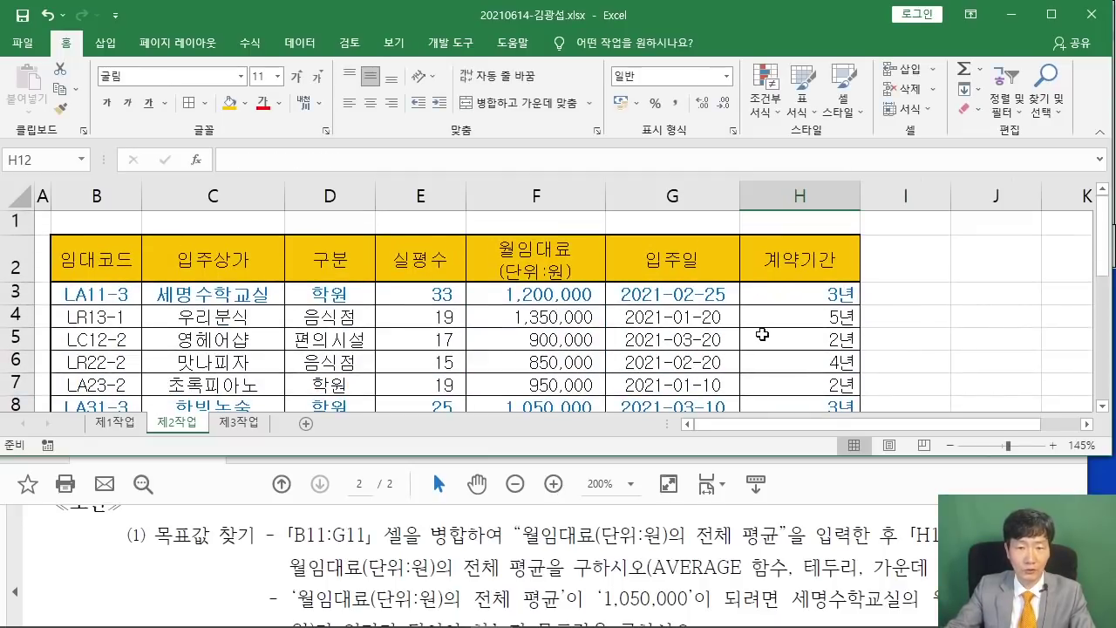
scroll(762, 333, down, 2)
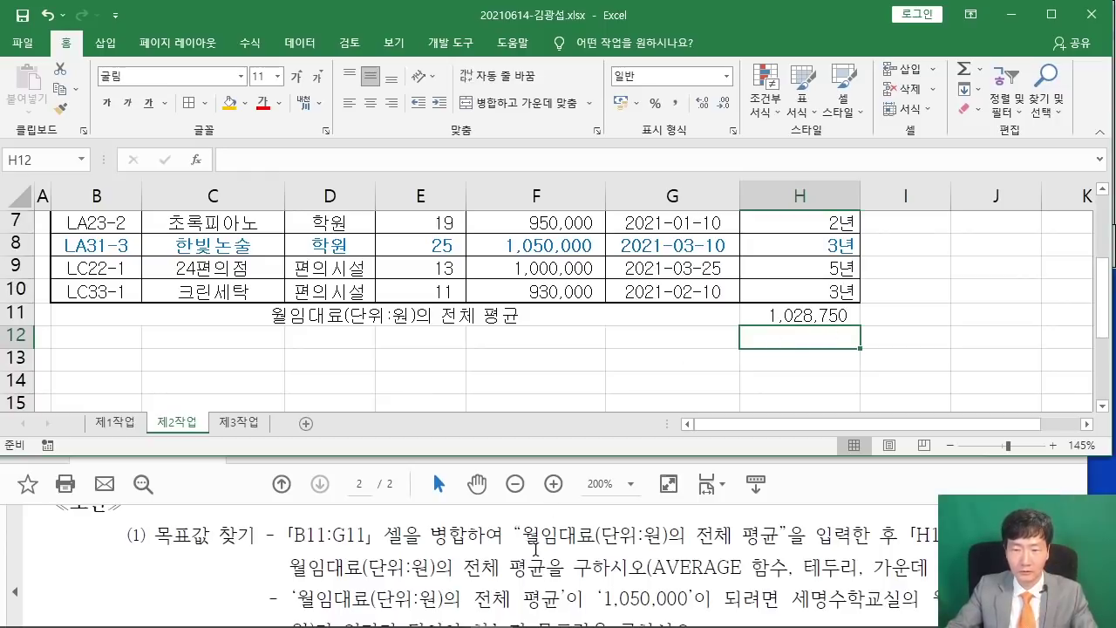
click(833, 474)
drag(811, 427, 599, 429)
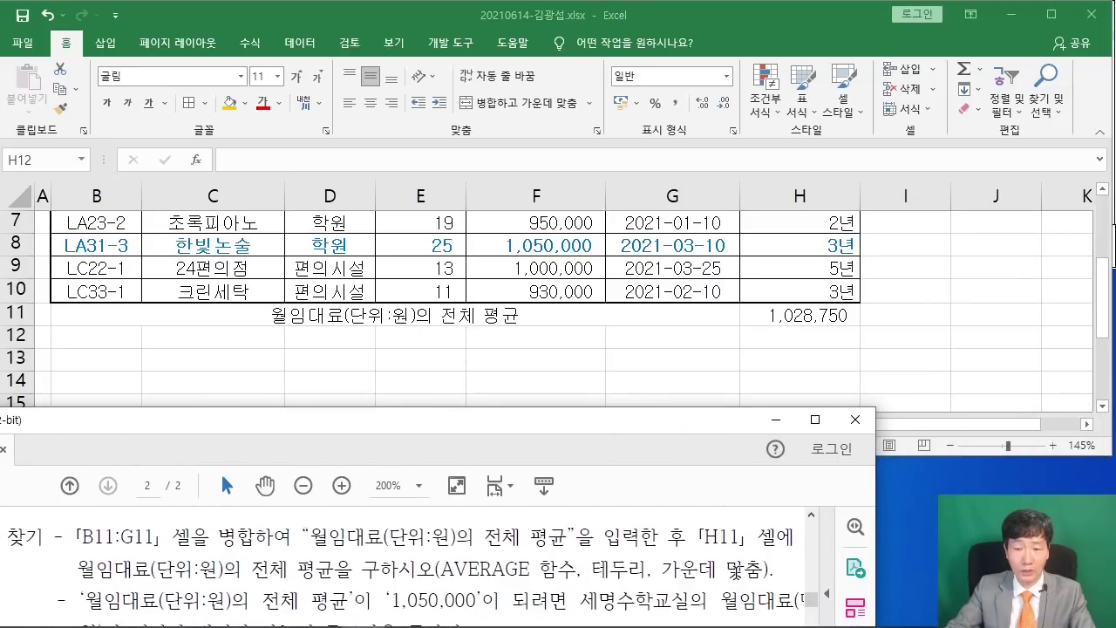
click(546, 353)
drag(115, 310, 803, 317)
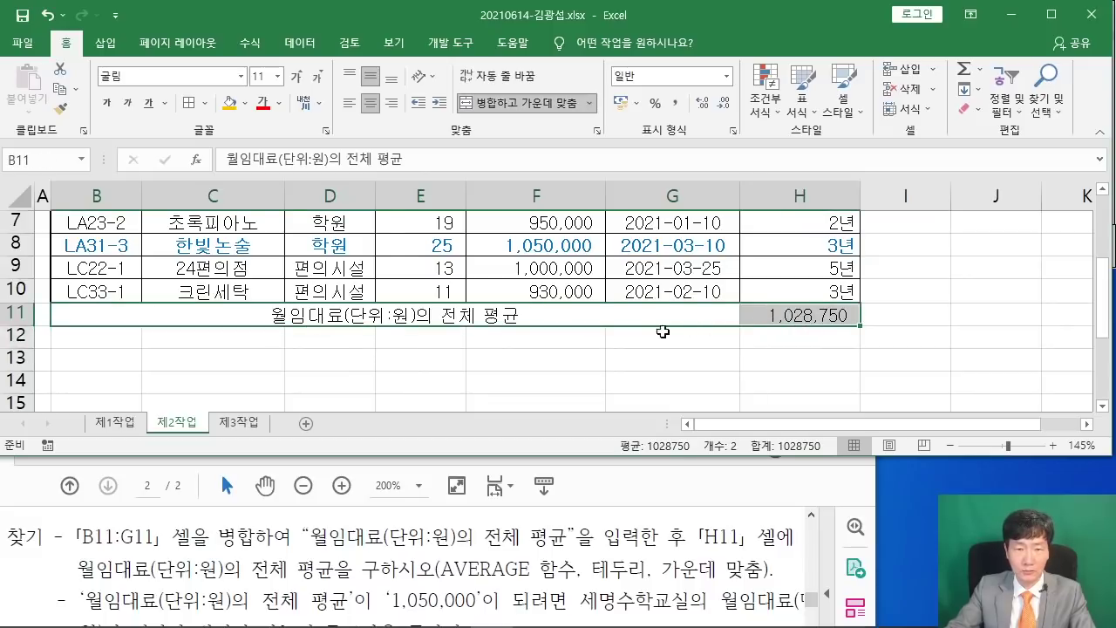
Apply All Borders to B11:H11 and center the 1,028,750 average in H11.
click(205, 103)
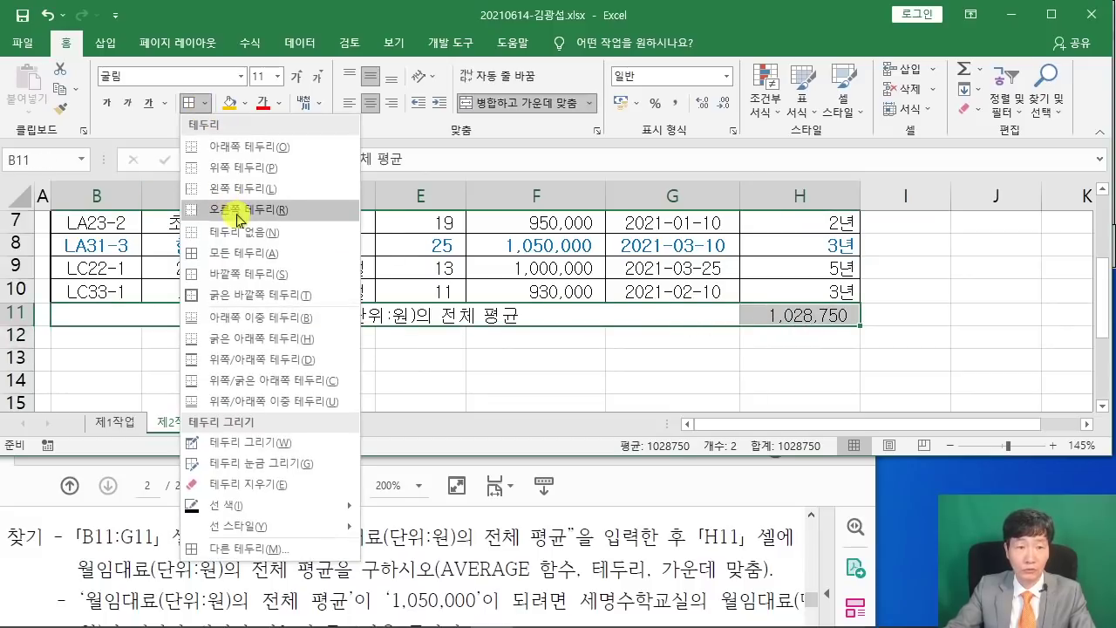
click(243, 254)
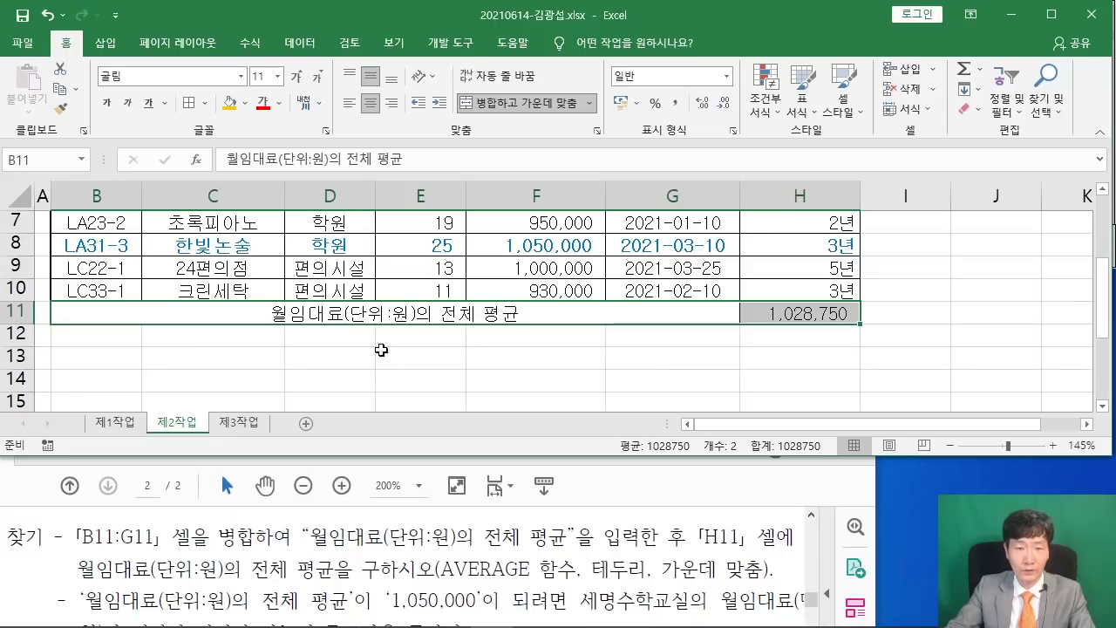
click(395, 307)
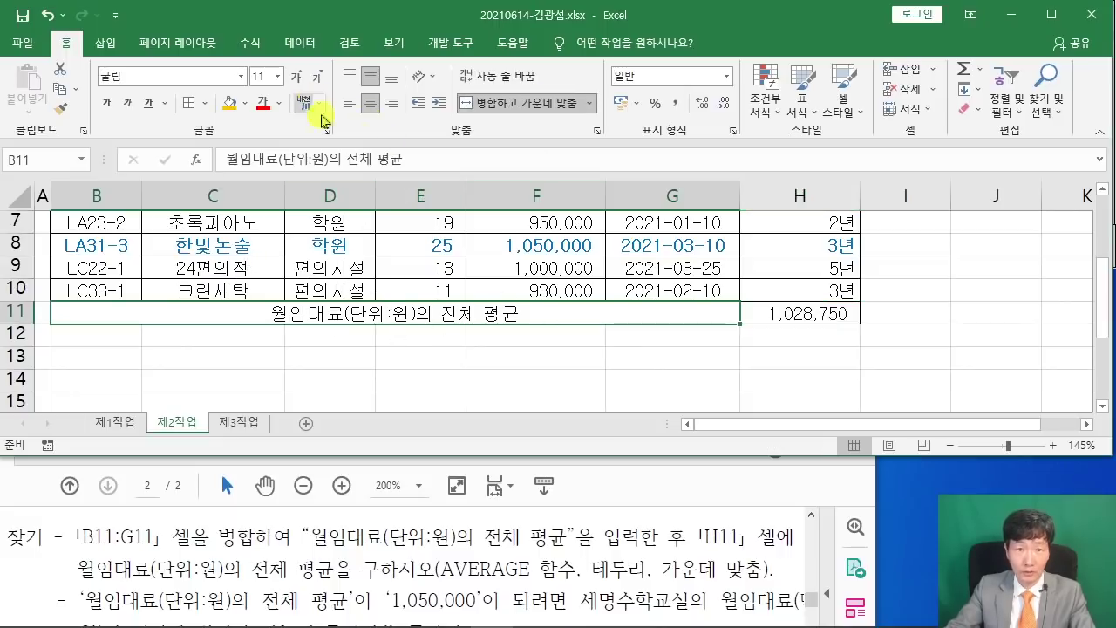
click(822, 313)
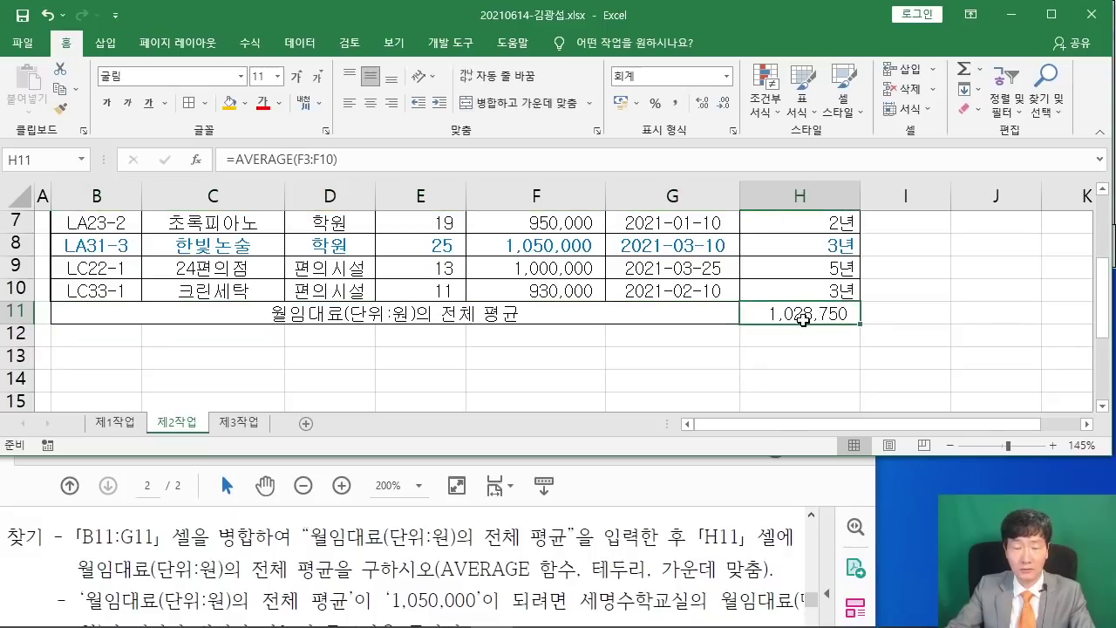
click(371, 105)
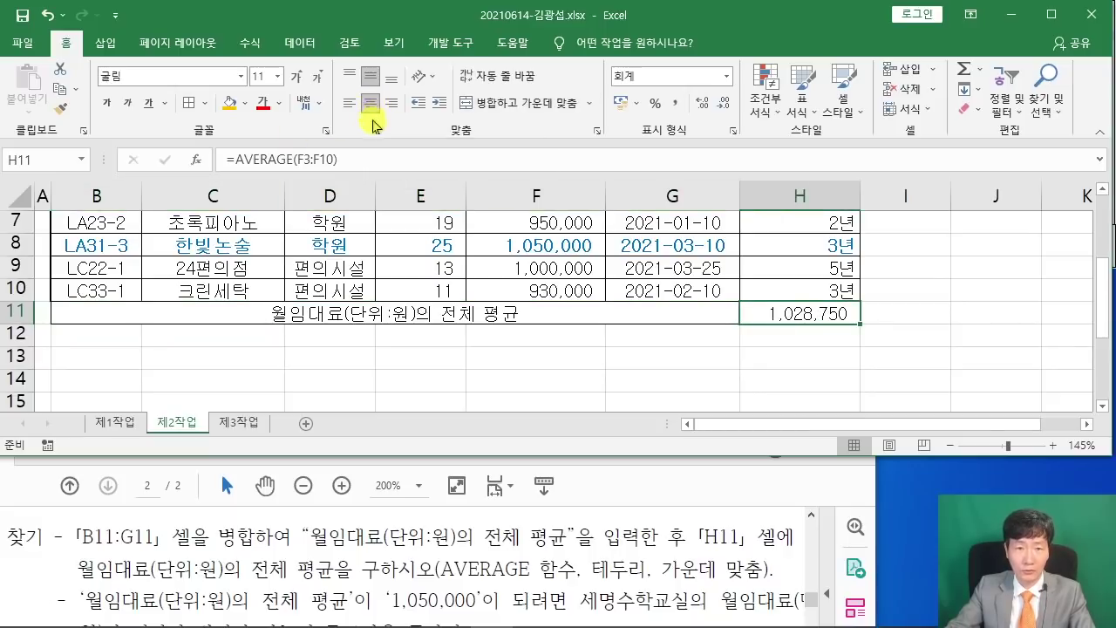
click(672, 380)
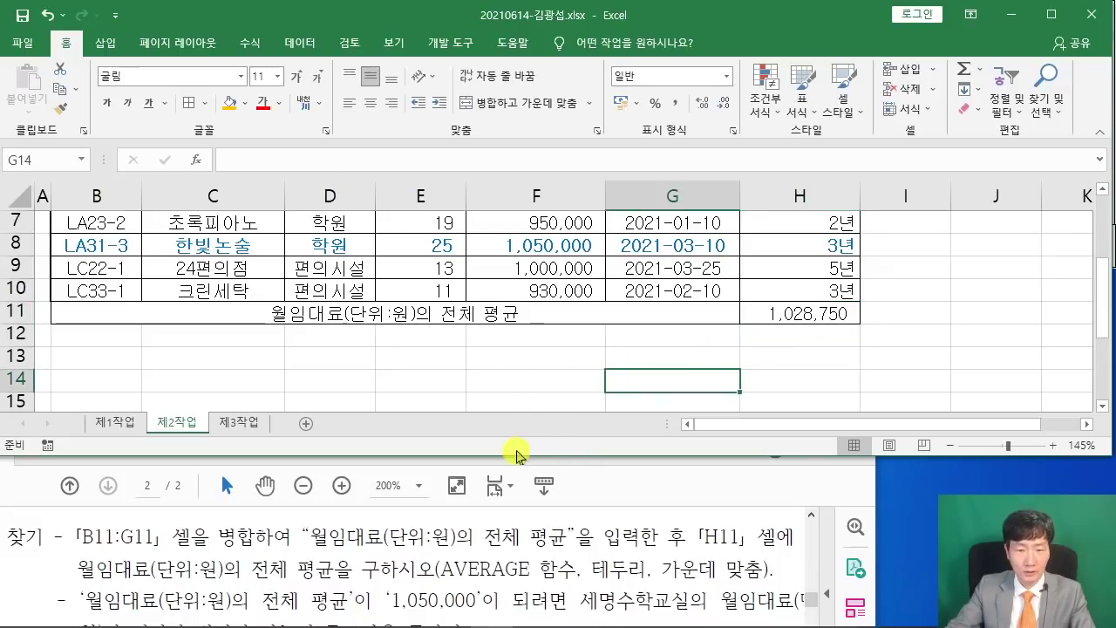
Shift the instructions PDF window right and return to H11 in Excel.
click(640, 478)
drag(586, 425, 788, 419)
scroll(558, 538, down, 2)
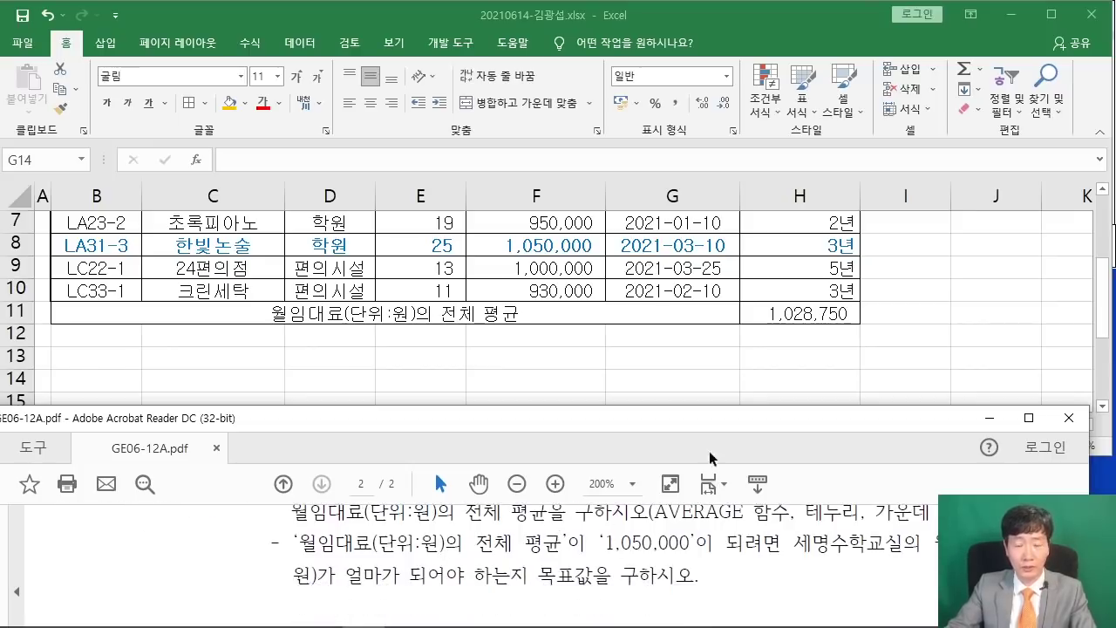
click(806, 311)
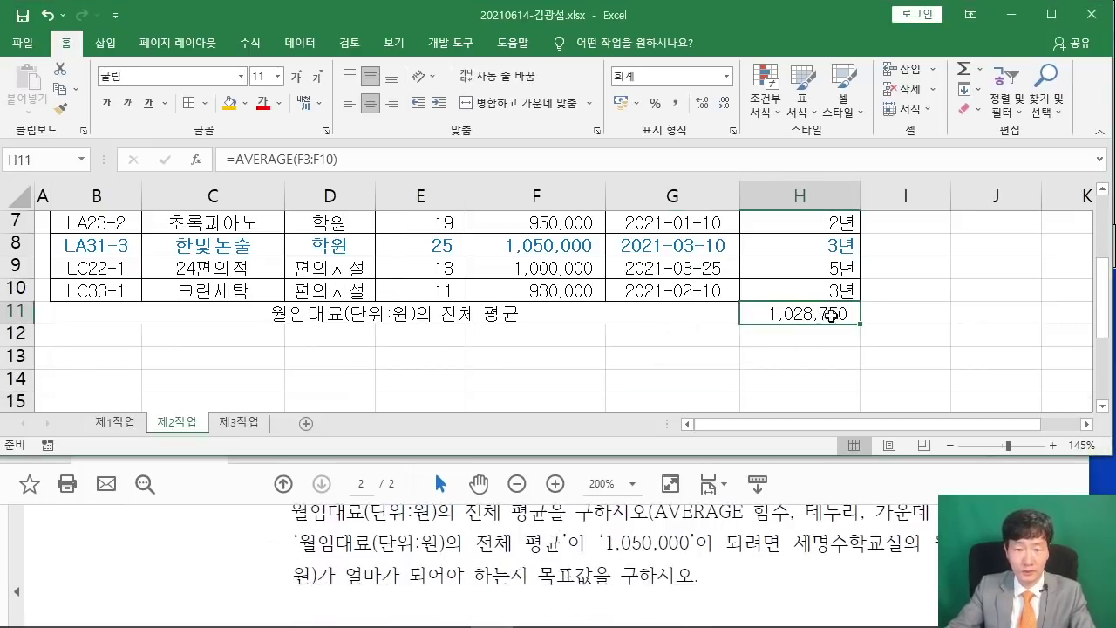
scroll(704, 531, up, 1)
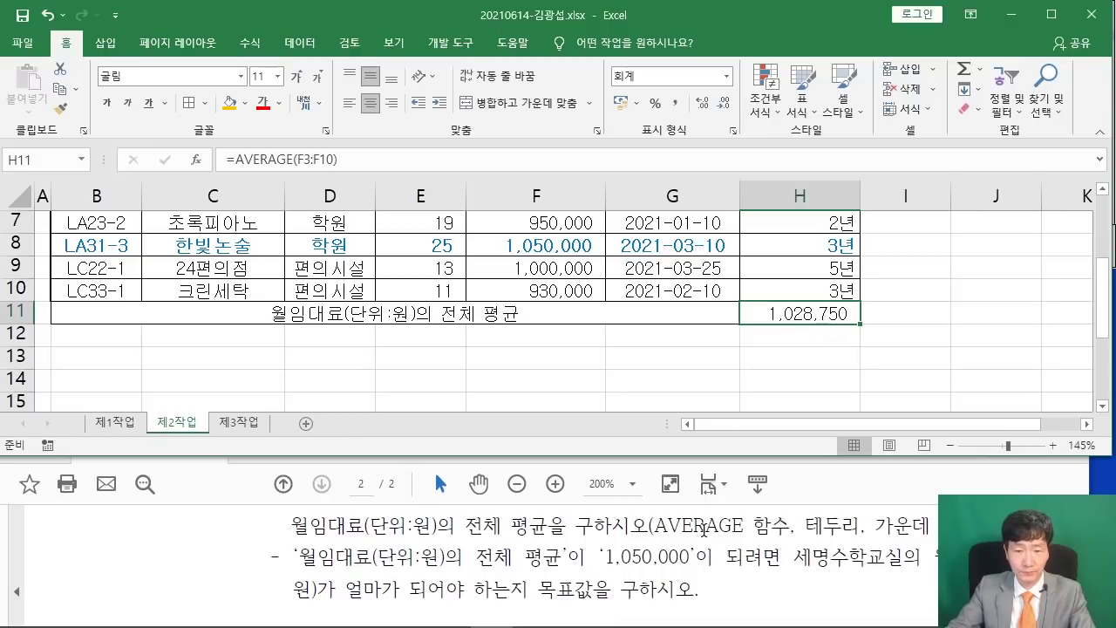
scroll(705, 529, down, 2)
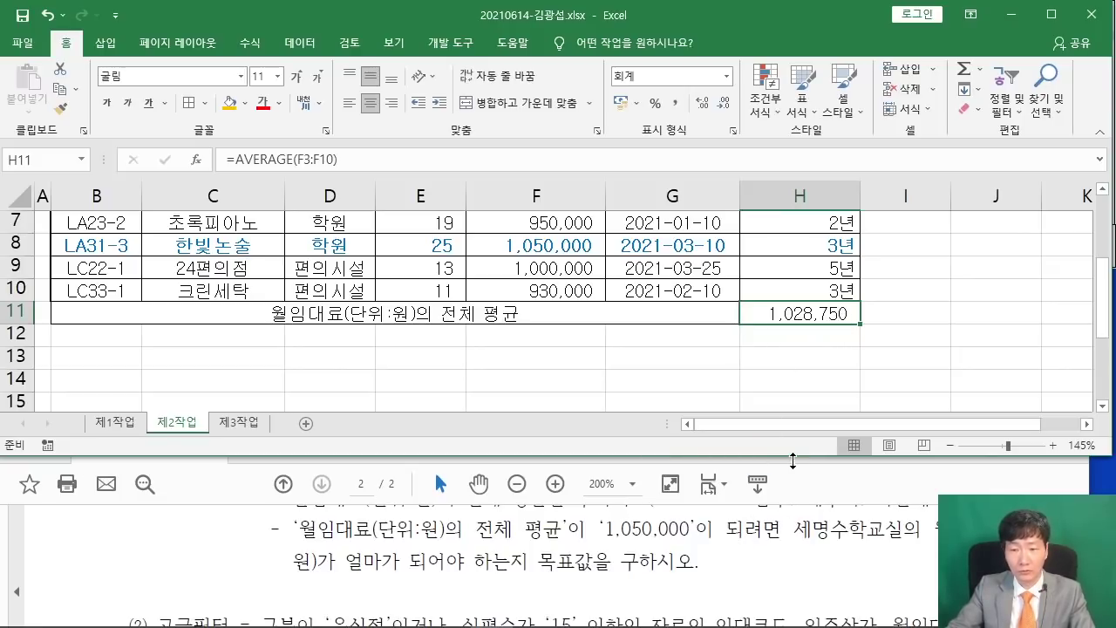
Make the Excel window slightly taller, reposition the PDF, and verify H11's =AVERAGE(F3:F10).
drag(793, 461, 792, 470)
click(812, 484)
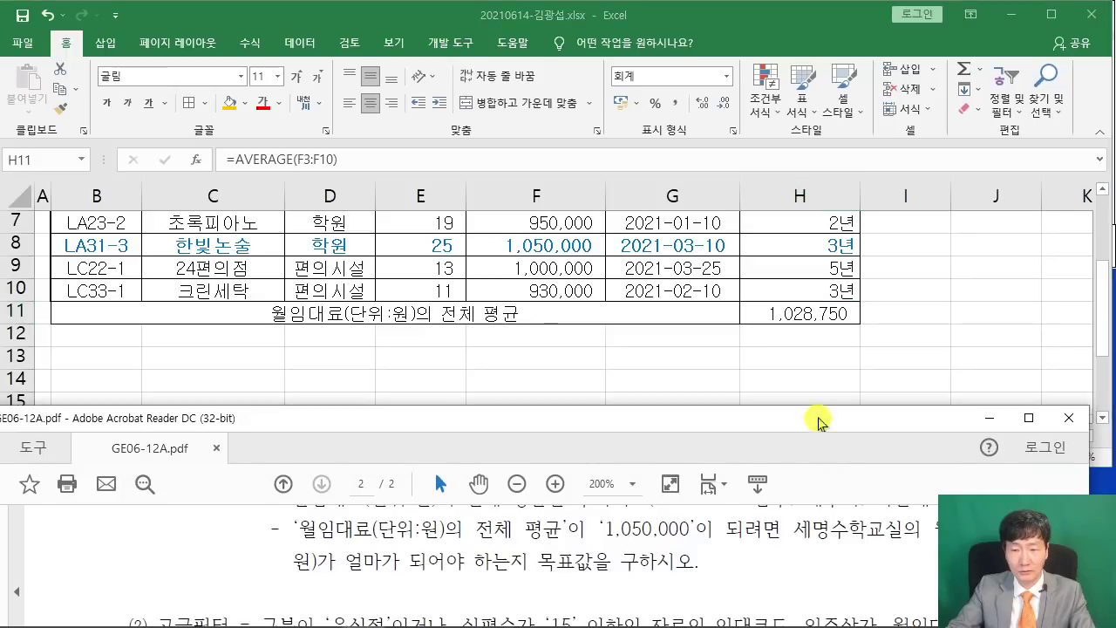
drag(818, 419, 619, 425)
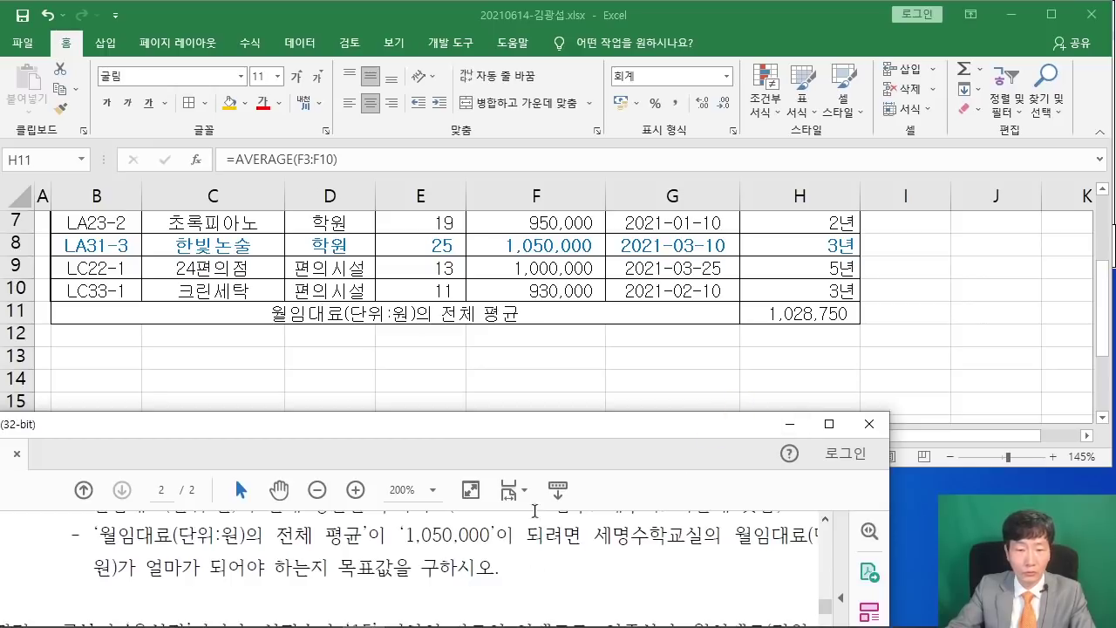
drag(561, 430, 754, 411)
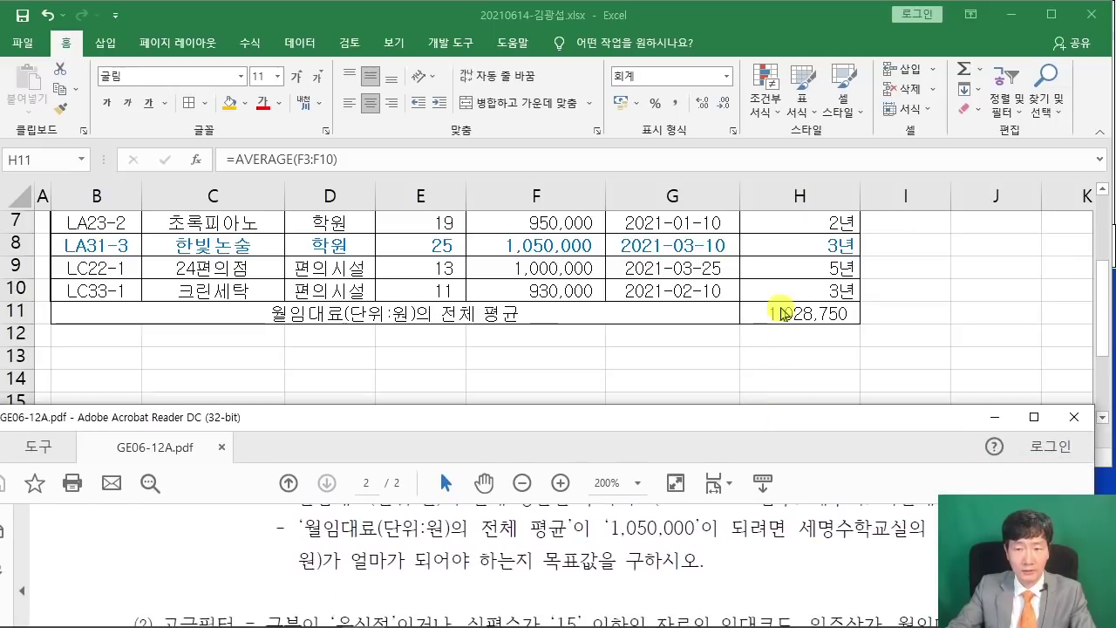
double_click(782, 312)
key(Escape)
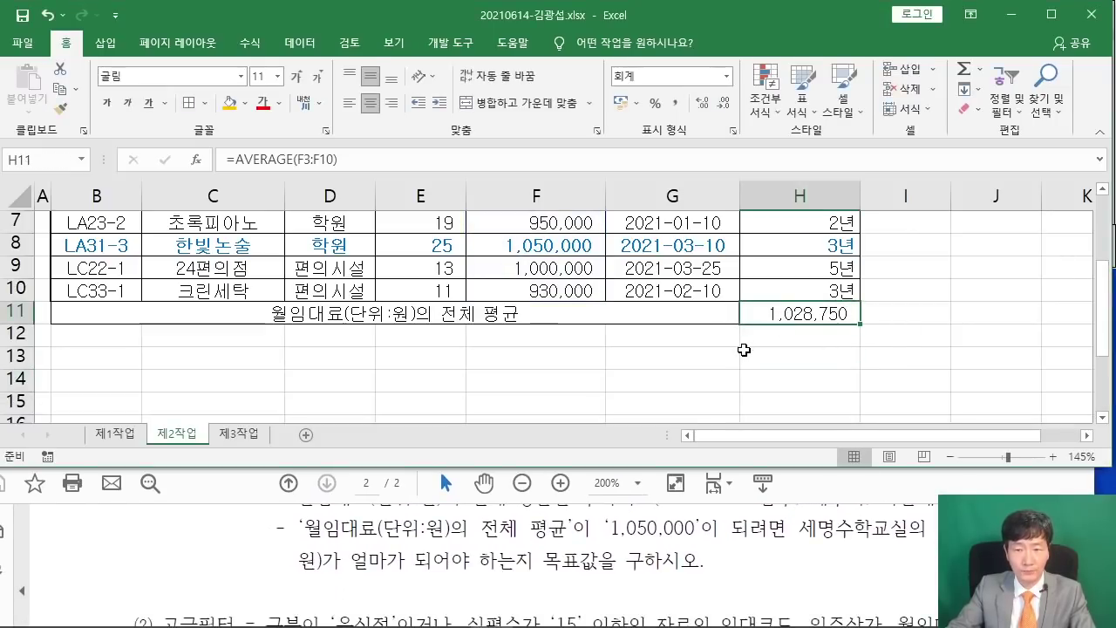
Open Goal Seek from the Data tab's What-If Analysis menu.
click(301, 44)
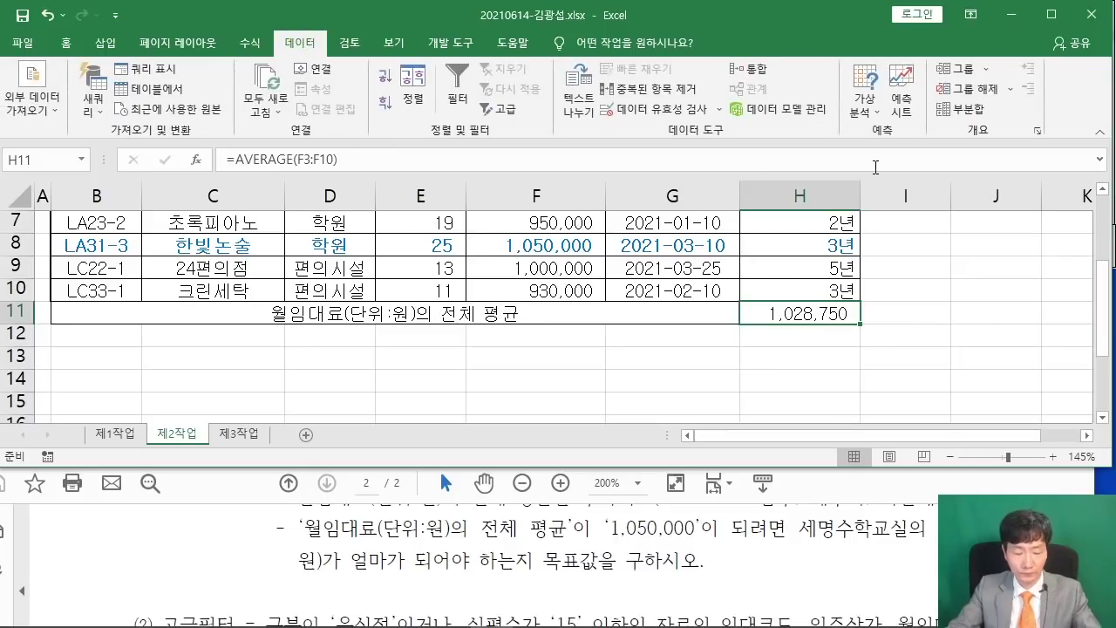
mouse_move(835, 58)
mouse_down()
mouse_move(871, 115)
mouse_move(890, 123)
mouse_up()
drag(825, 98, 620, 96)
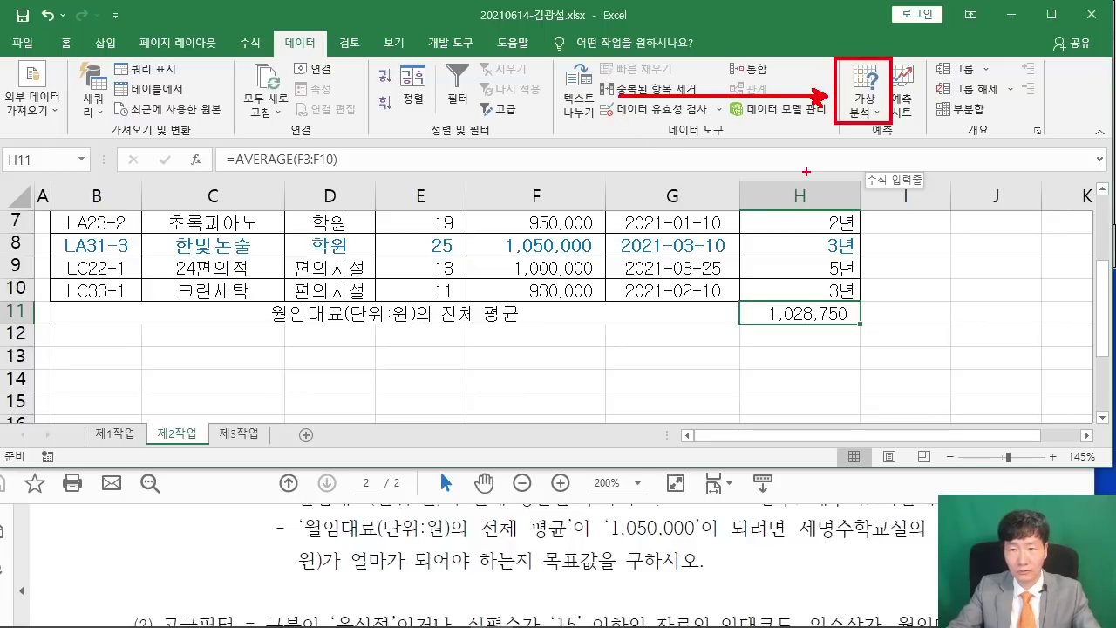
click(862, 96)
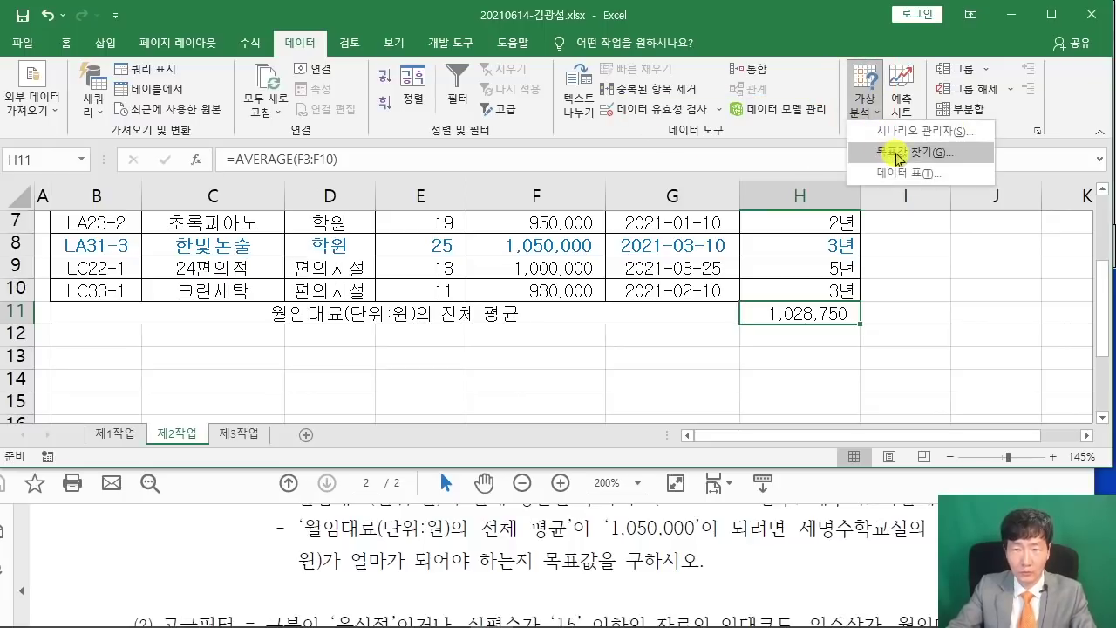
click(897, 155)
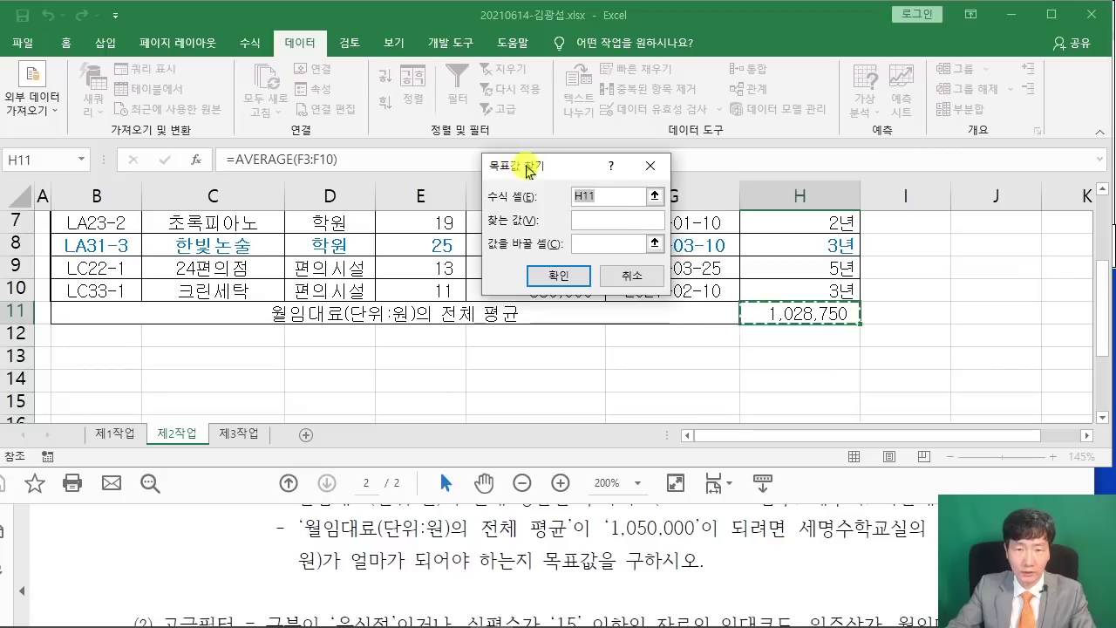
drag(530, 164, 485, 171)
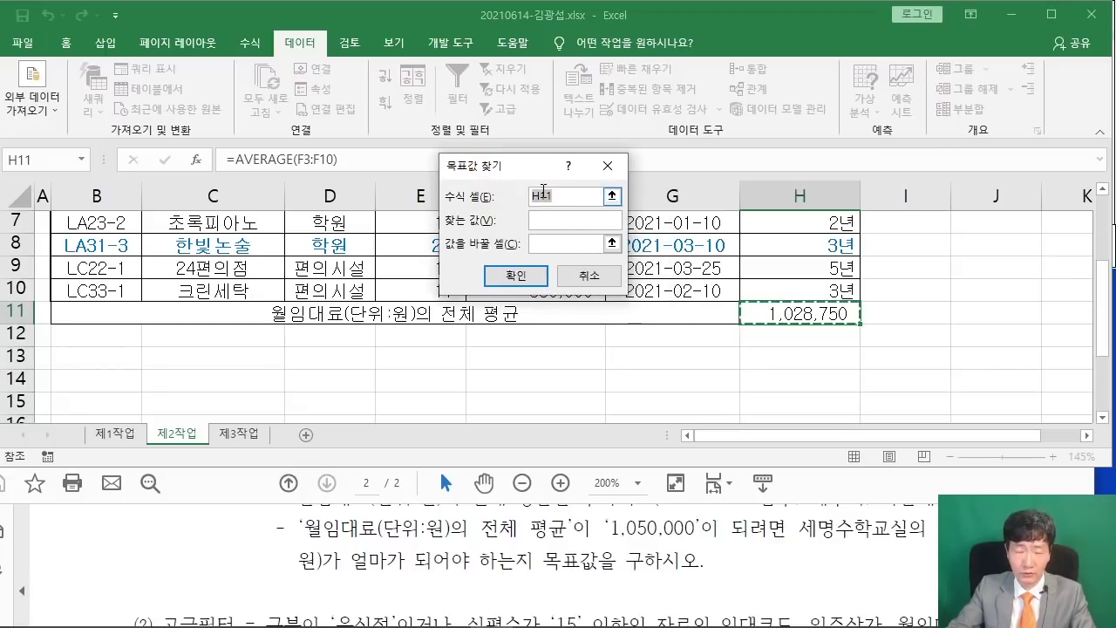
Set H11 to 1050000 by changing $F$3 and keep the result, F3 becoming 1,370,000.
click(550, 218)
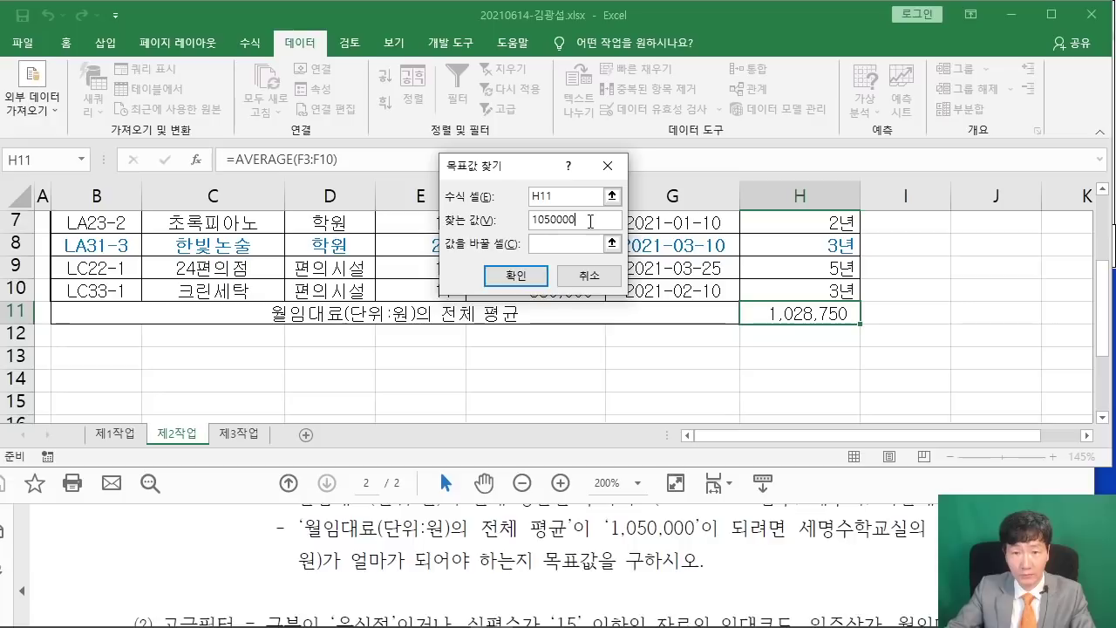
click(569, 244)
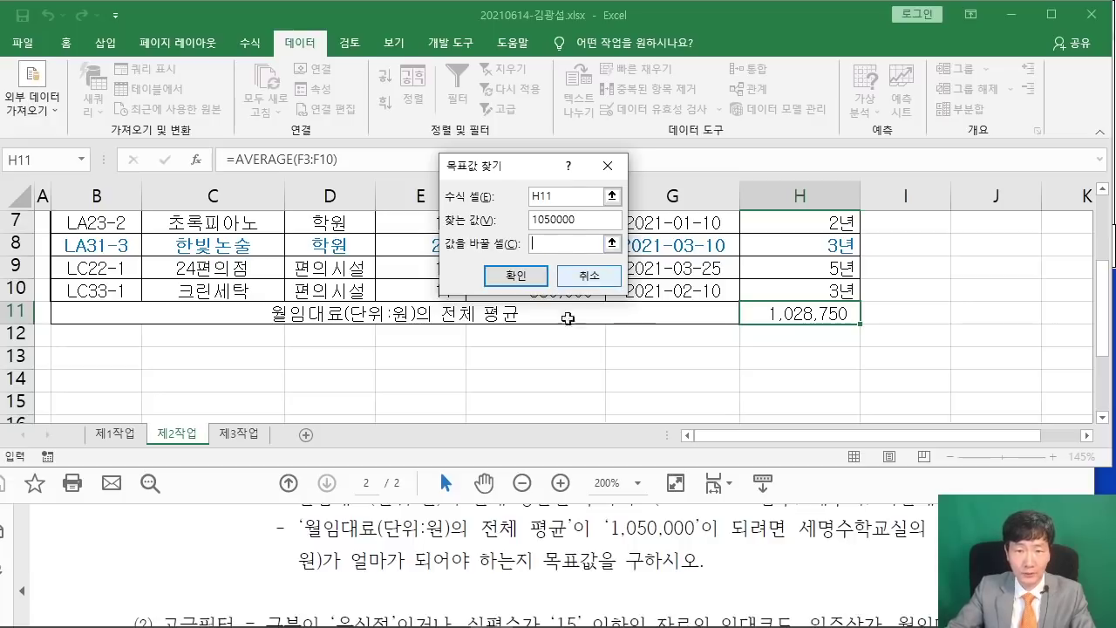
scroll(491, 317, up, 2)
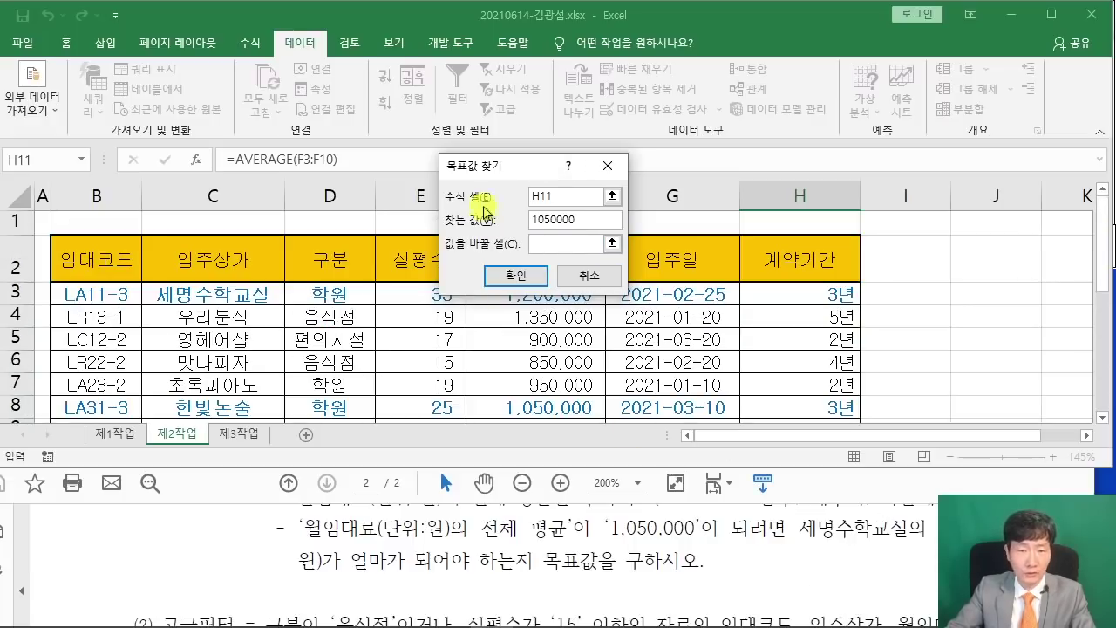
drag(503, 168, 457, 412)
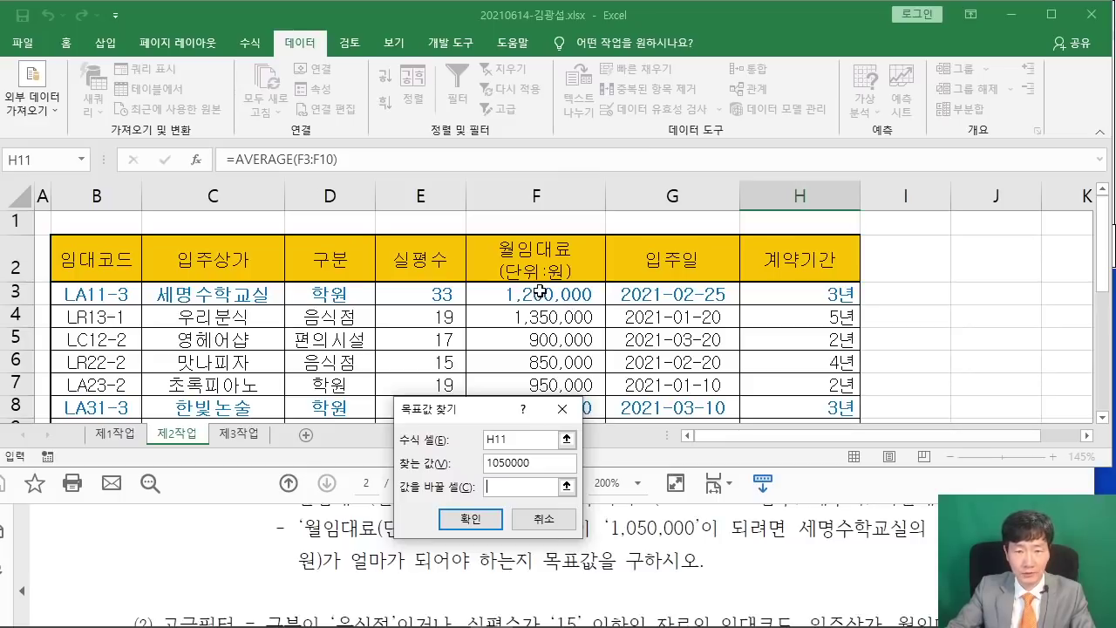
click(540, 290)
drag(476, 415, 678, 192)
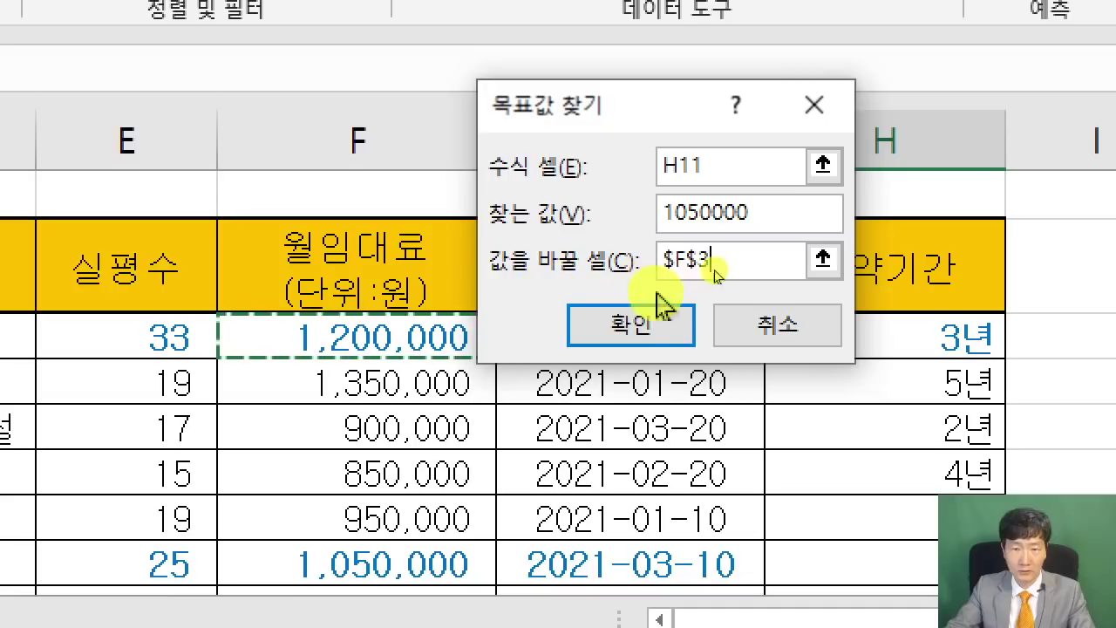
click(741, 266)
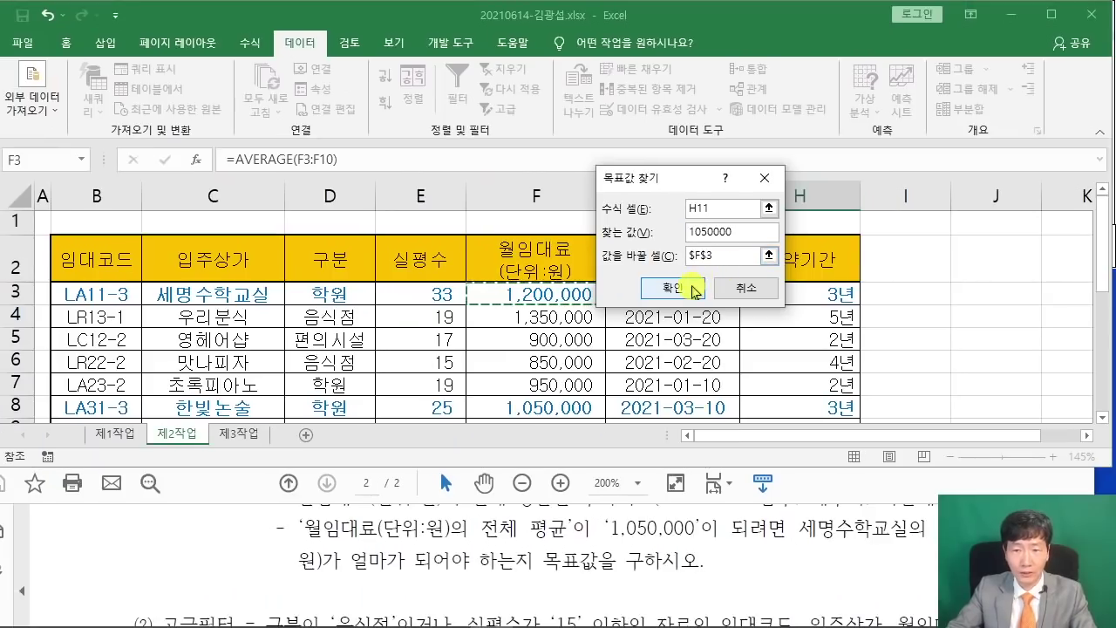
click(684, 287)
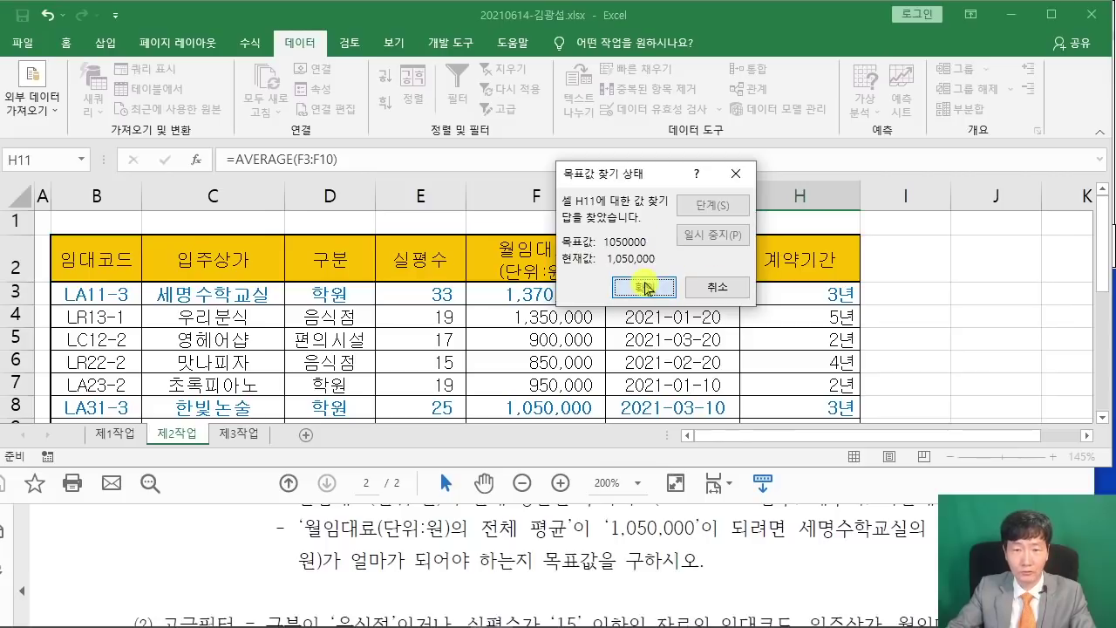
click(644, 287)
scroll(868, 298, down, 2)
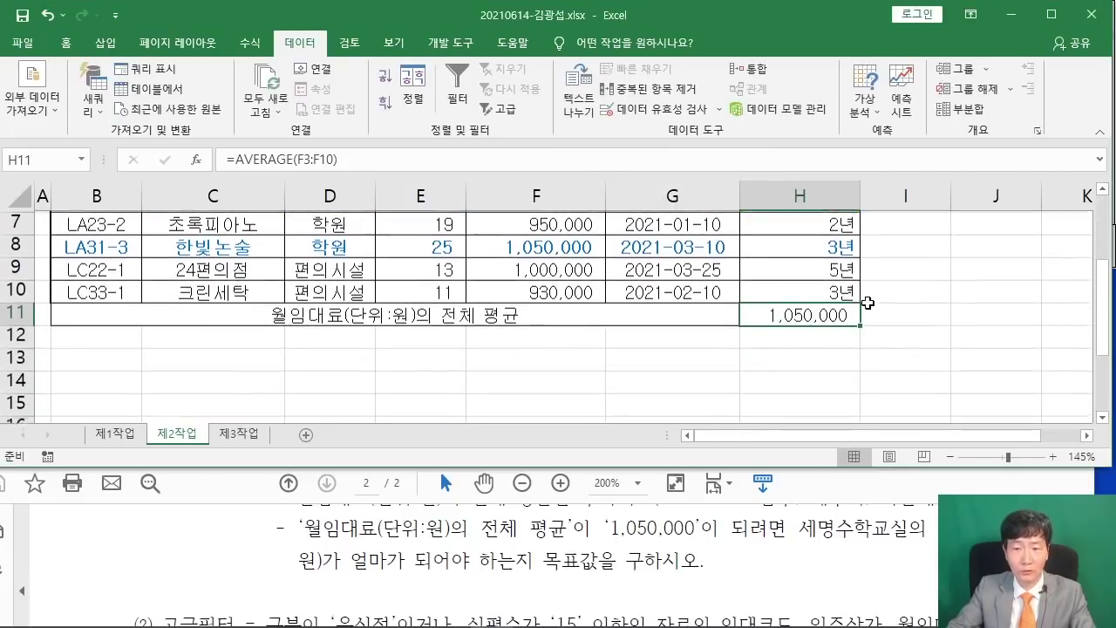
scroll(812, 313, up, 2)
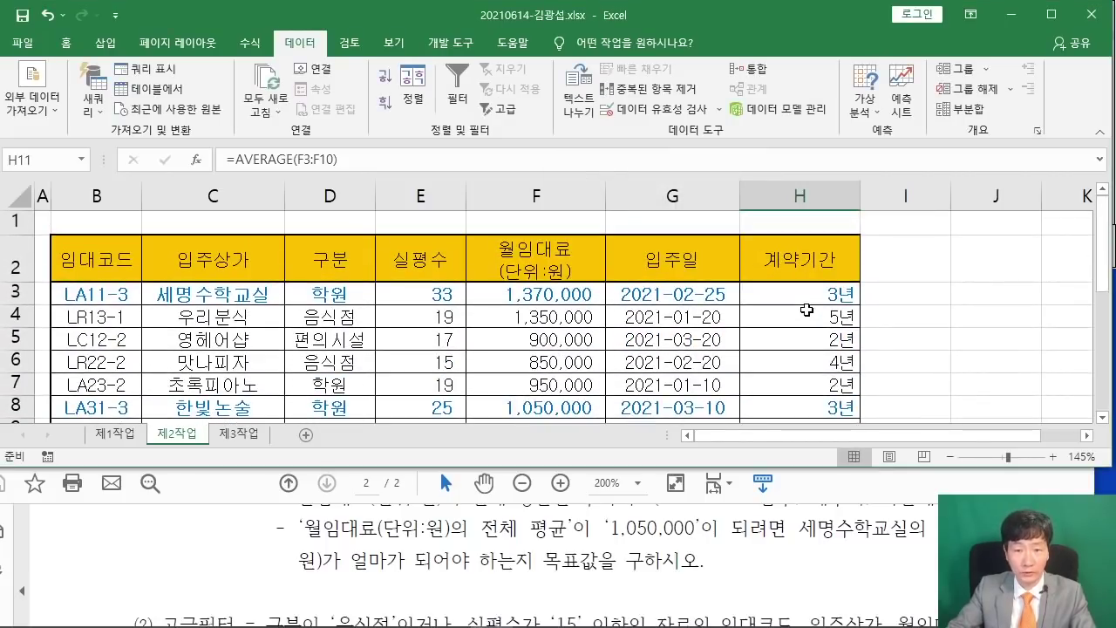
scroll(806, 309, down, 1)
scroll(298, 527, down, 3)
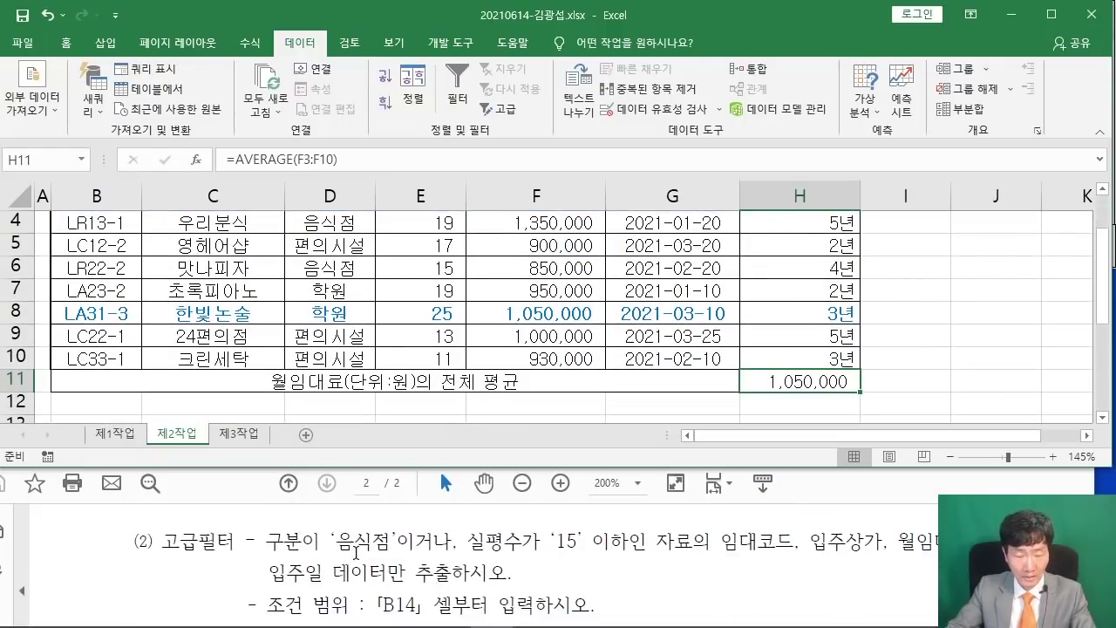
mouse_move(263, 514)
mouse_down()
mouse_move(276, 551)
mouse_move(399, 567)
mouse_up()
drag(459, 512, 639, 556)
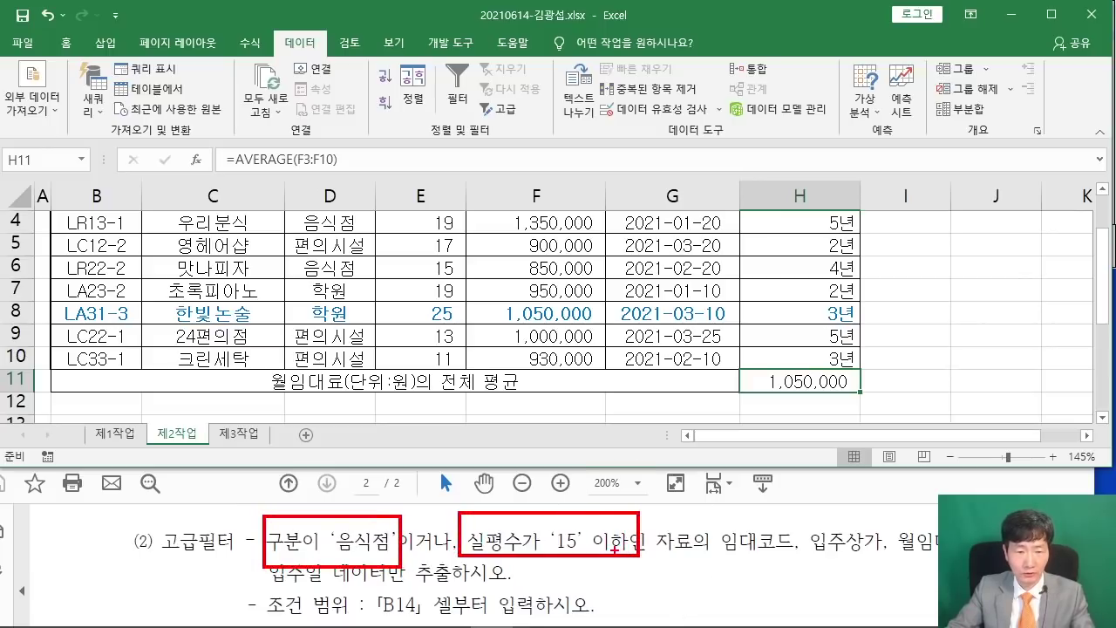
key(Escape)
scroll(396, 572, down, 1)
scroll(407, 565, up, 1)
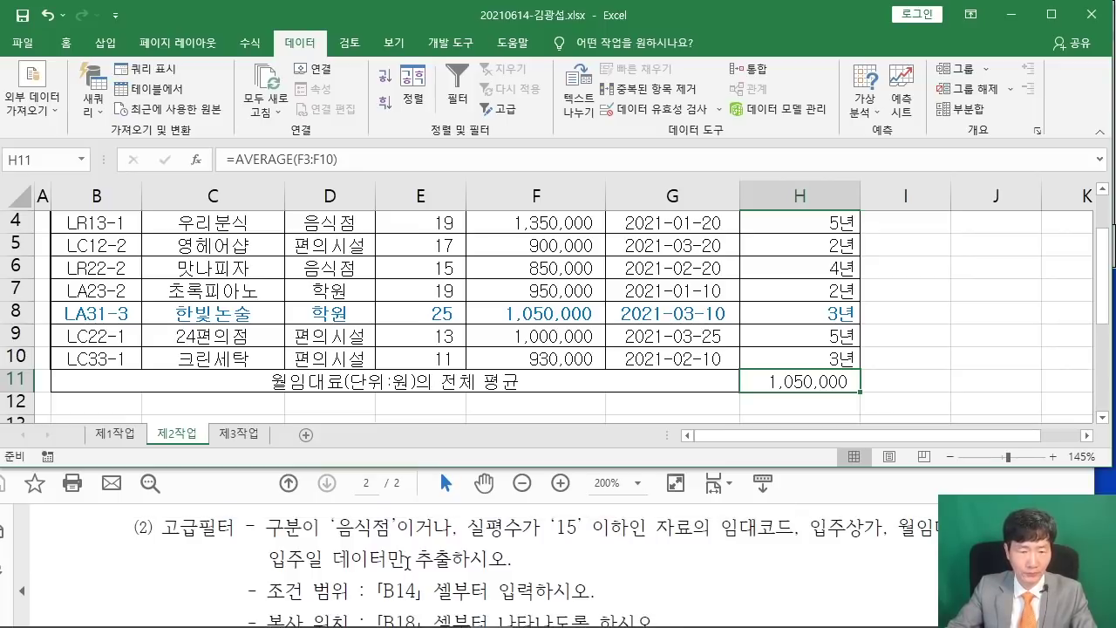
scroll(315, 572, down, 1)
drag(266, 575, 597, 575)
click(471, 572)
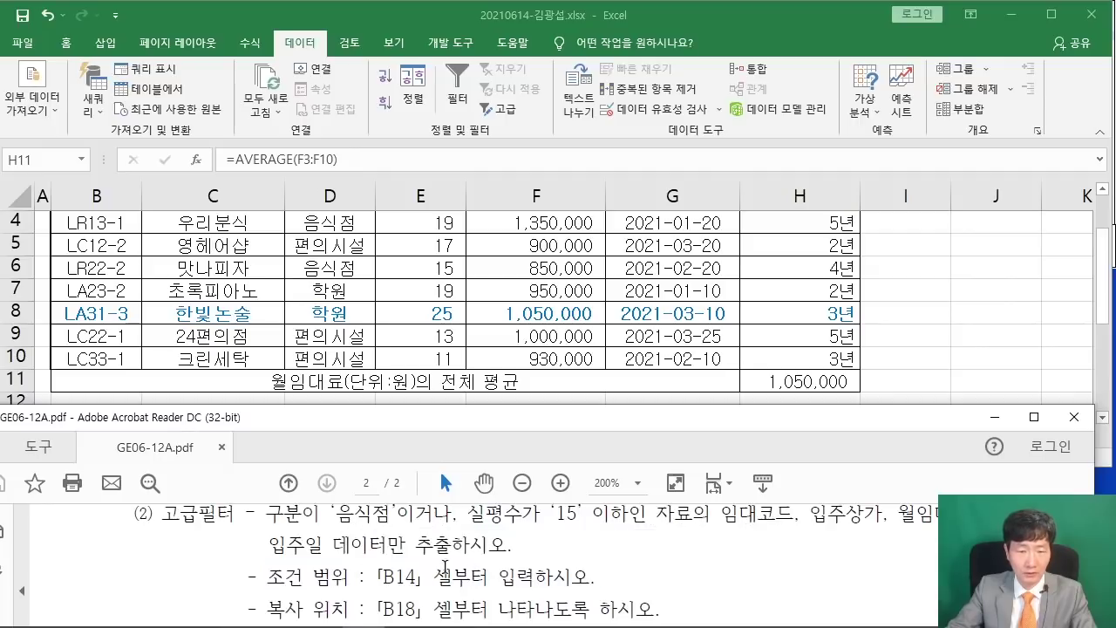
scroll(443, 569, up, 1)
drag(267, 523, 305, 526)
click(375, 530)
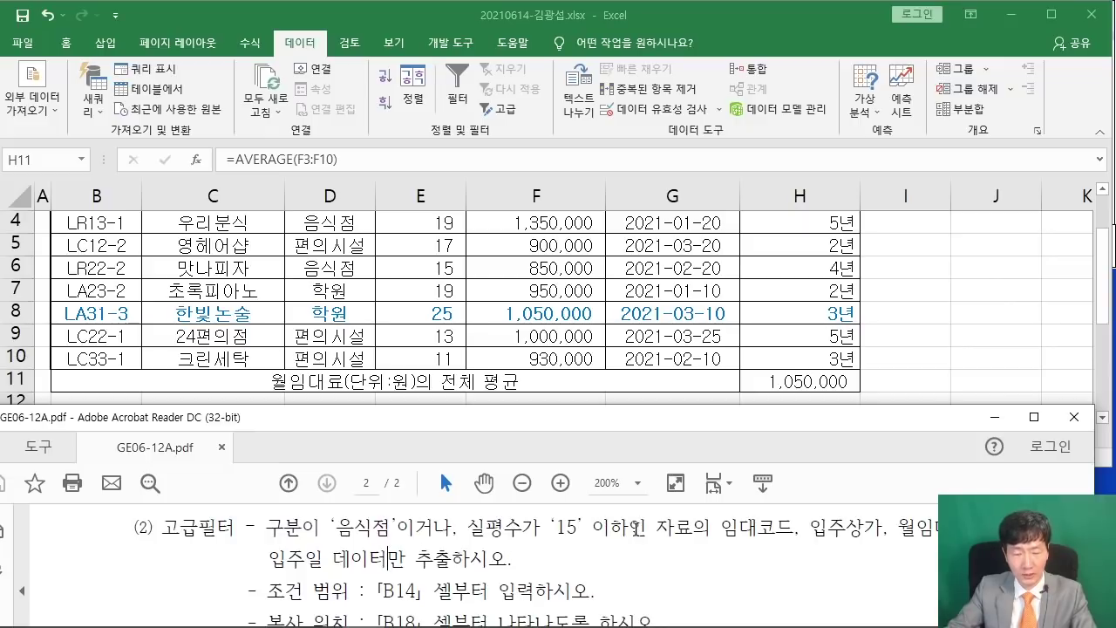
drag(296, 531, 303, 528)
drag(484, 532, 520, 530)
click(507, 554)
scroll(393, 281, up, 1)
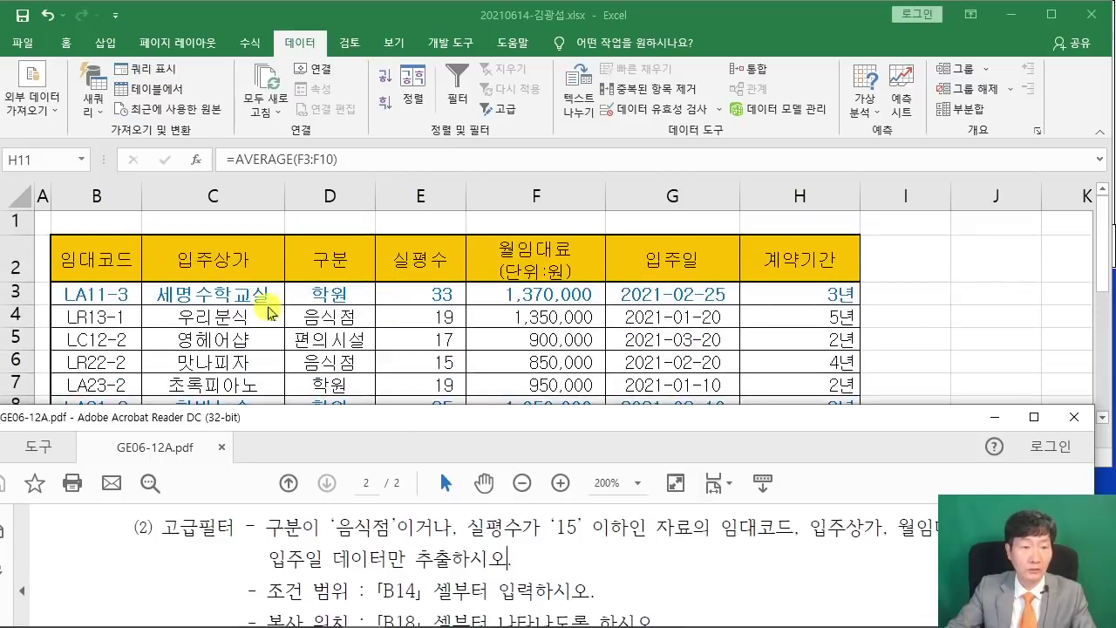
Copy the 구분 and 실평수 headers from D2:E2 and paste them at B14:C14.
click(321, 254)
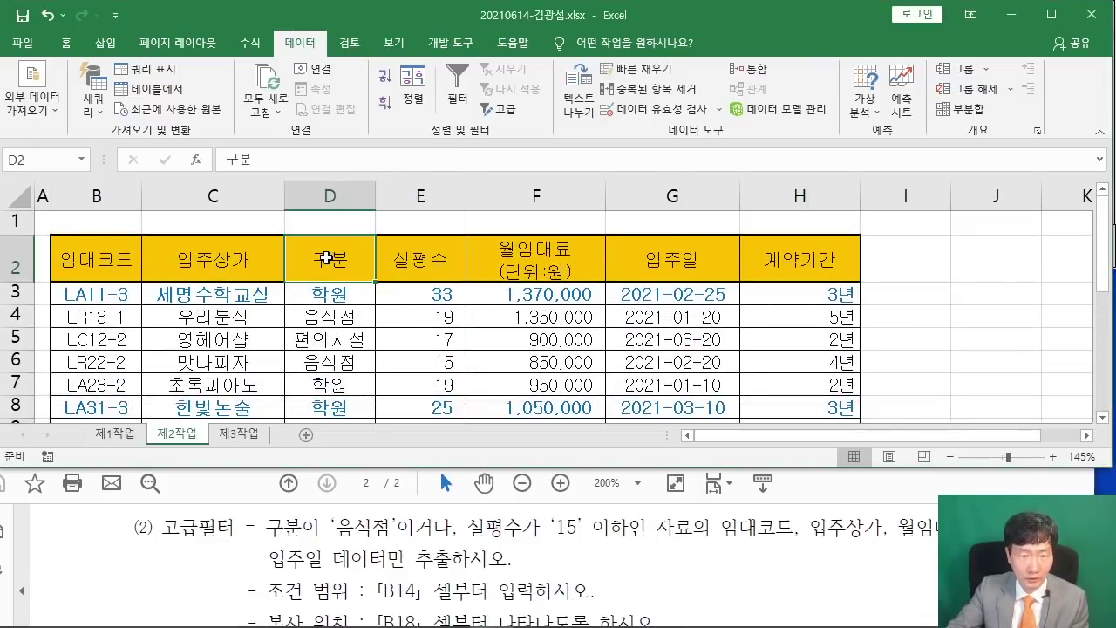
shift+click(416, 257)
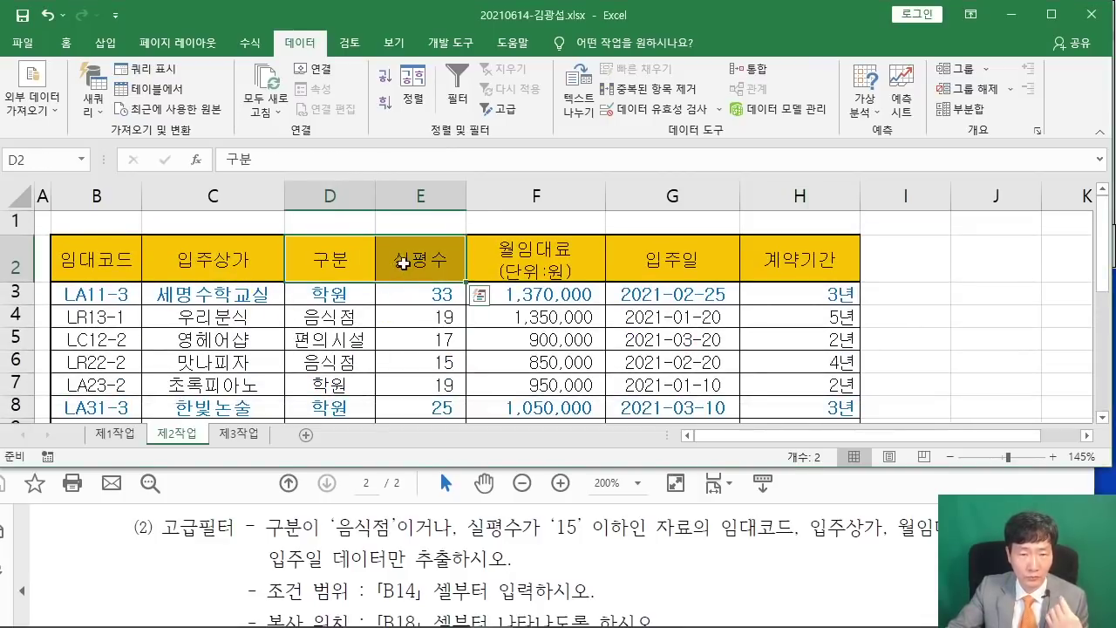
right_click(401, 259)
click(471, 254)
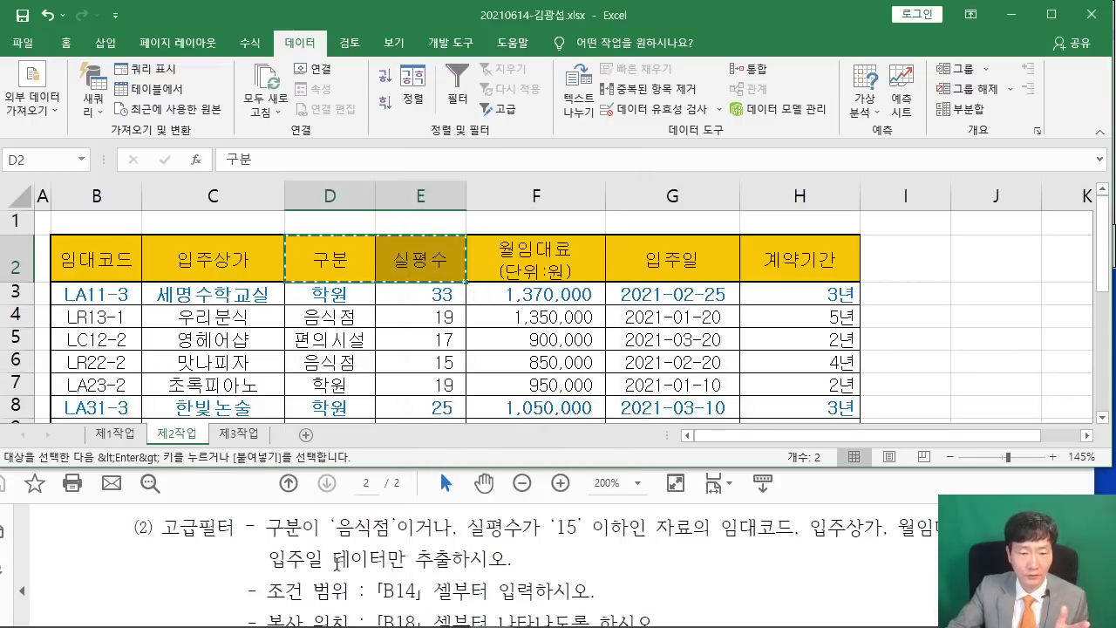
scroll(258, 399, down, 3)
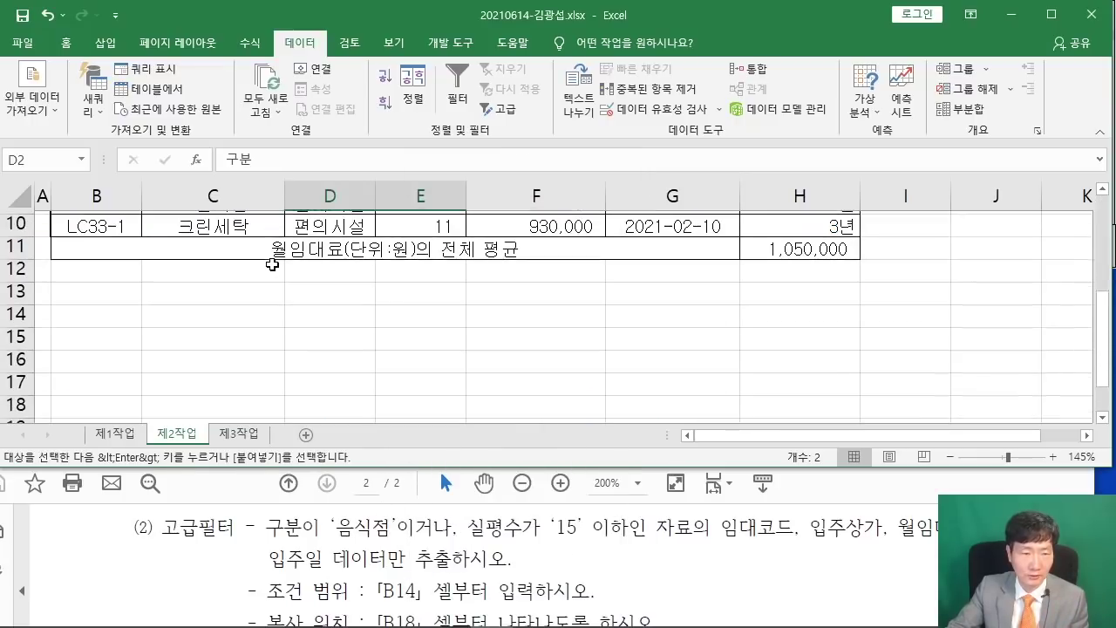
click(82, 312)
right_click(82, 312)
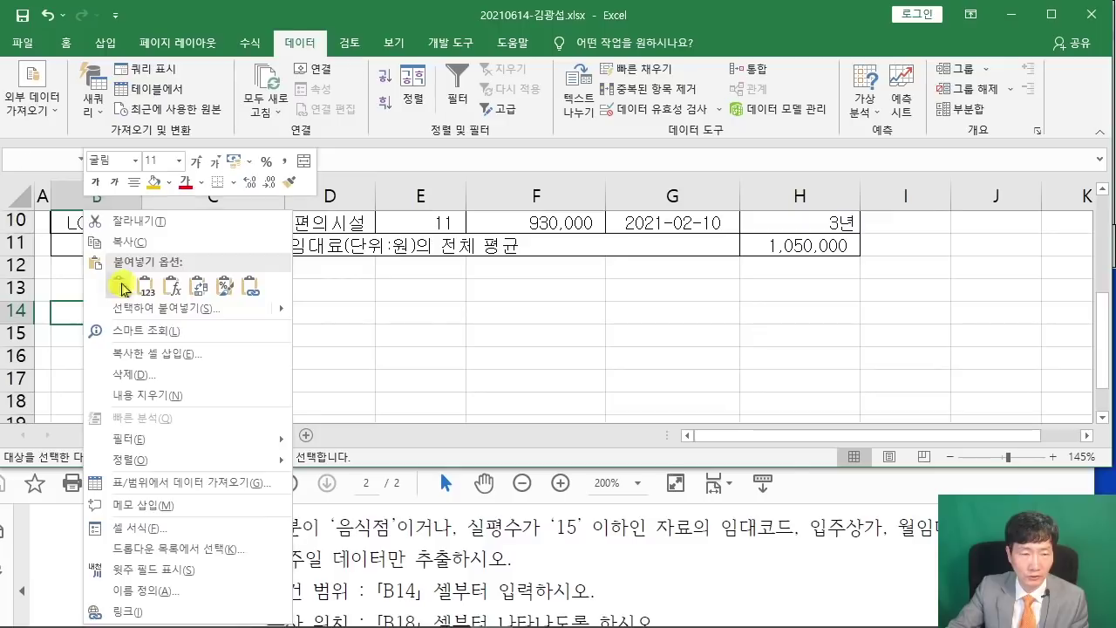
click(124, 291)
click(386, 386)
scroll(386, 387, up, 1)
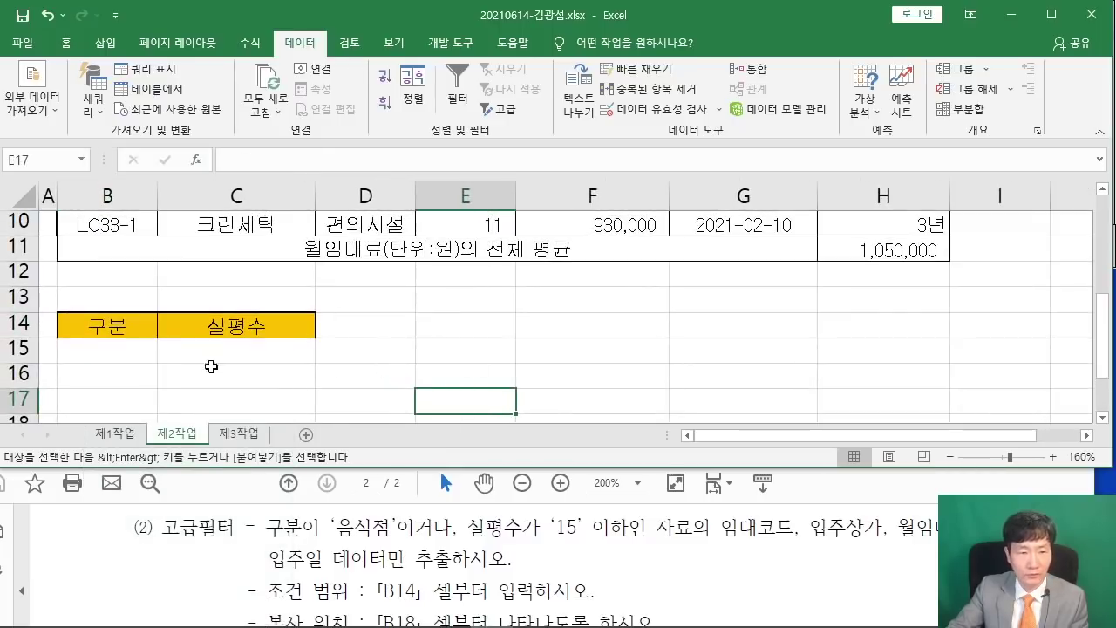
click(148, 350)
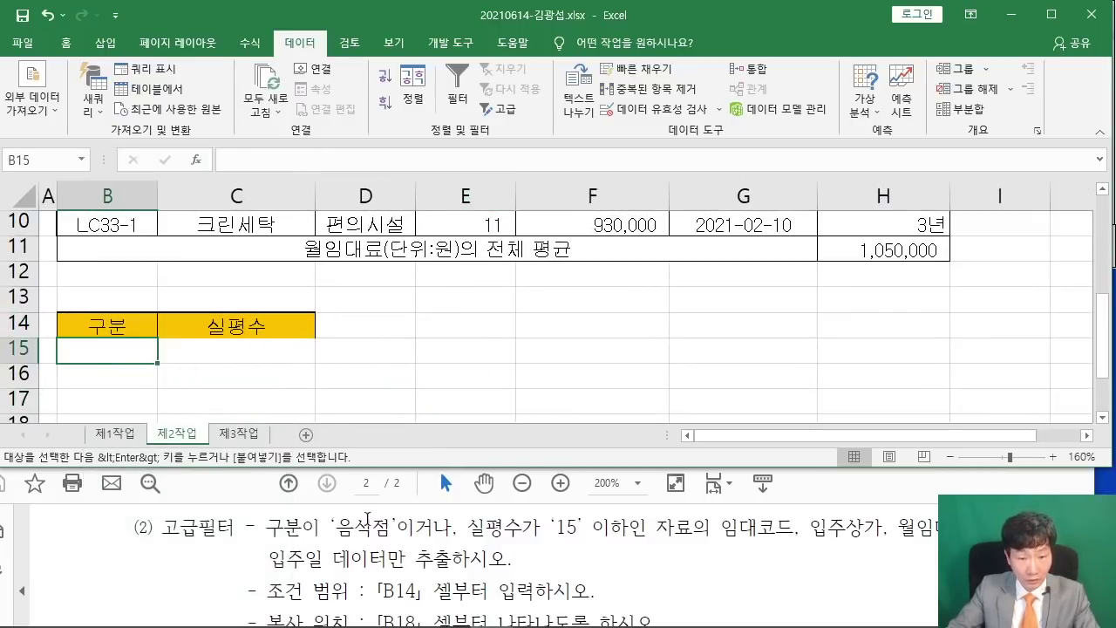
Enter 음식점 in B15 under the 구분 criteria header.
text(음식점)
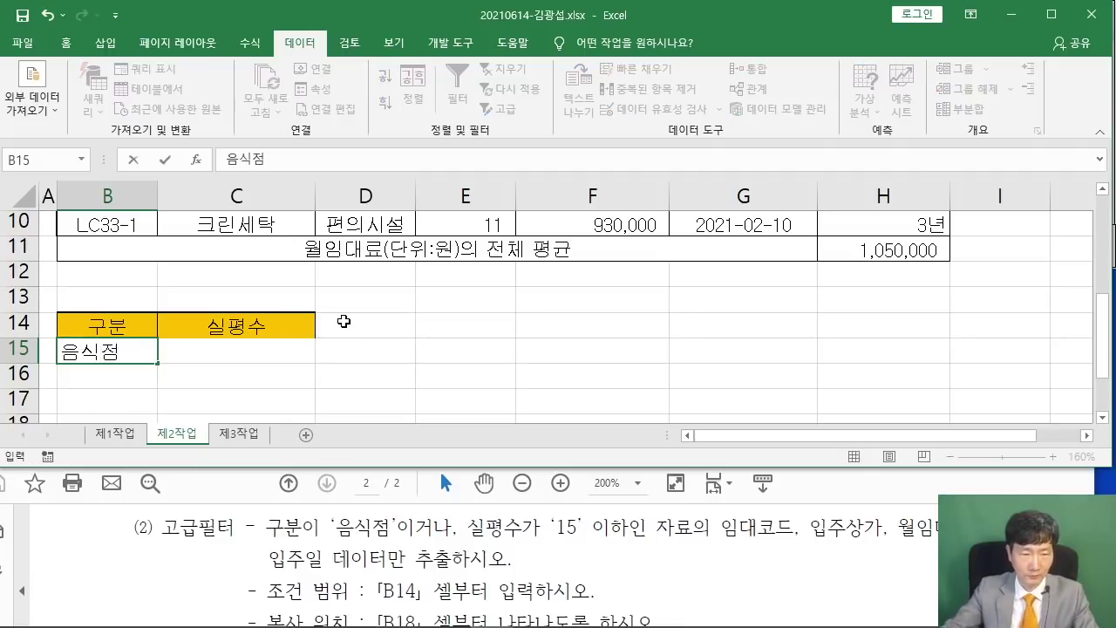
click(429, 367)
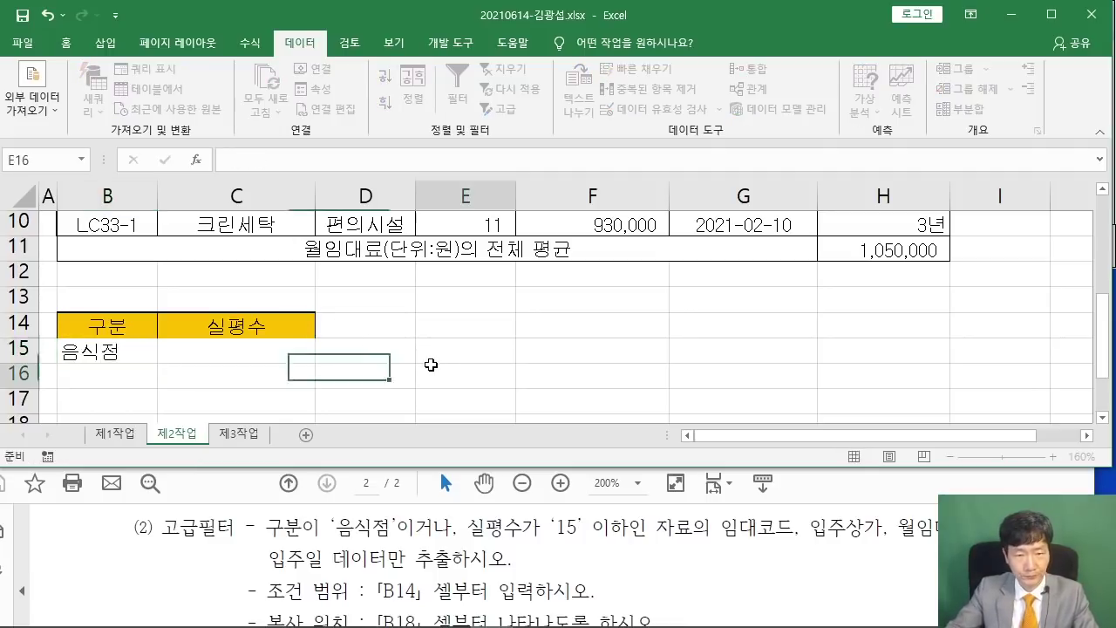
scroll(429, 361, up, 3)
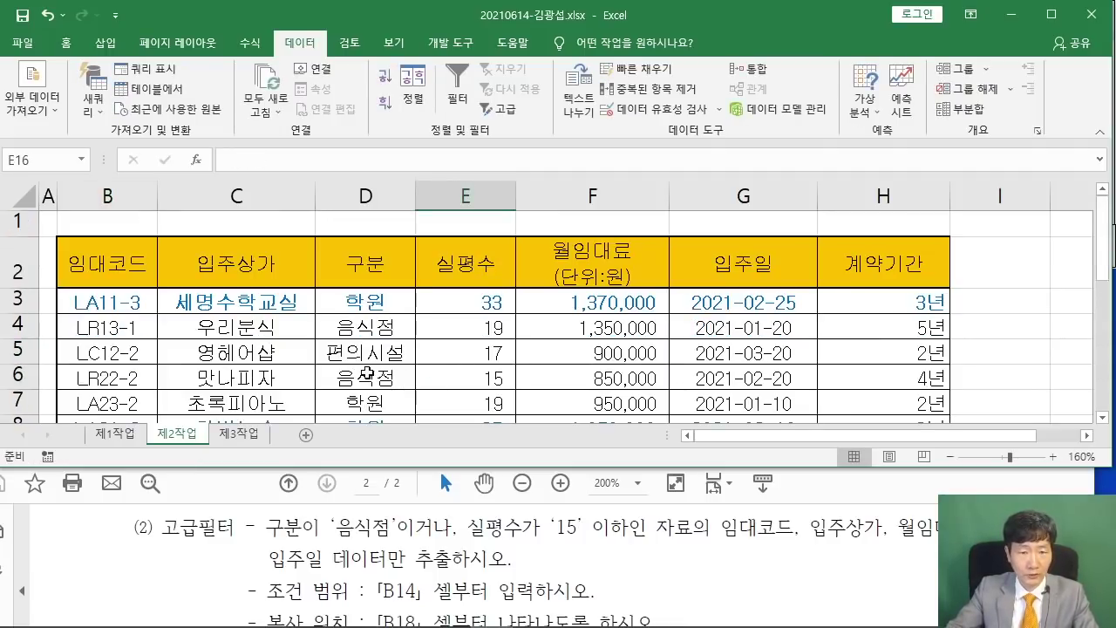
scroll(391, 396, down, 2)
scroll(391, 389, down, 1)
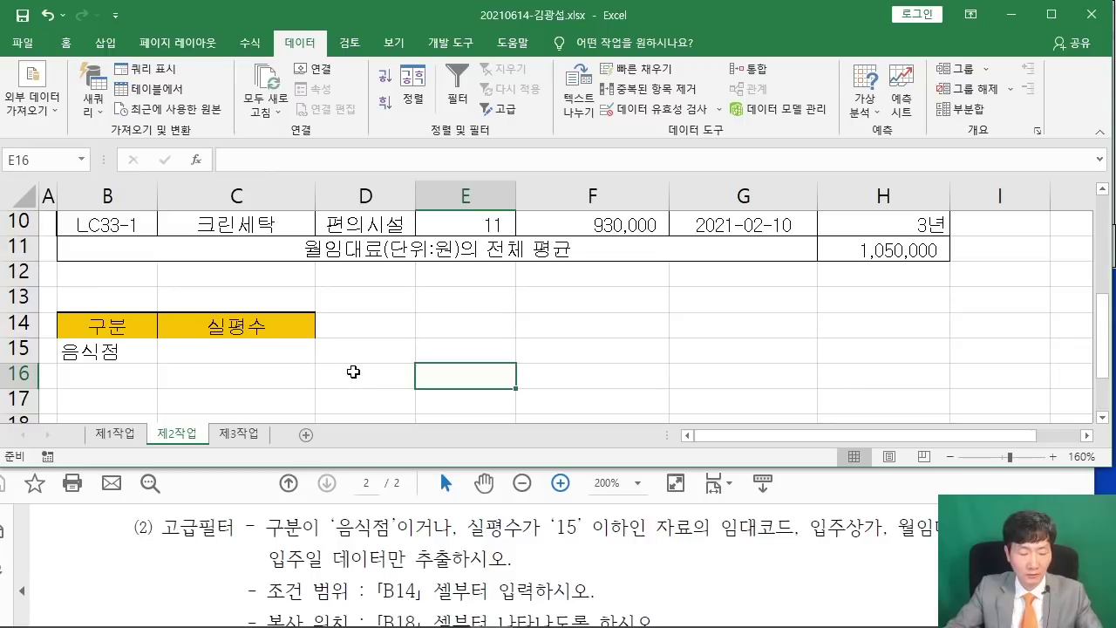
mouse_move(445, 554)
mouse_down()
mouse_move(398, 541)
mouse_move(452, 504)
mouse_move(452, 515)
mouse_move(527, 400)
mouse_up()
mouse_move(614, 325)
mouse_down()
mouse_move(629, 335)
mouse_move(624, 323)
mouse_up()
drag(663, 307, 687, 310)
drag(617, 386, 720, 389)
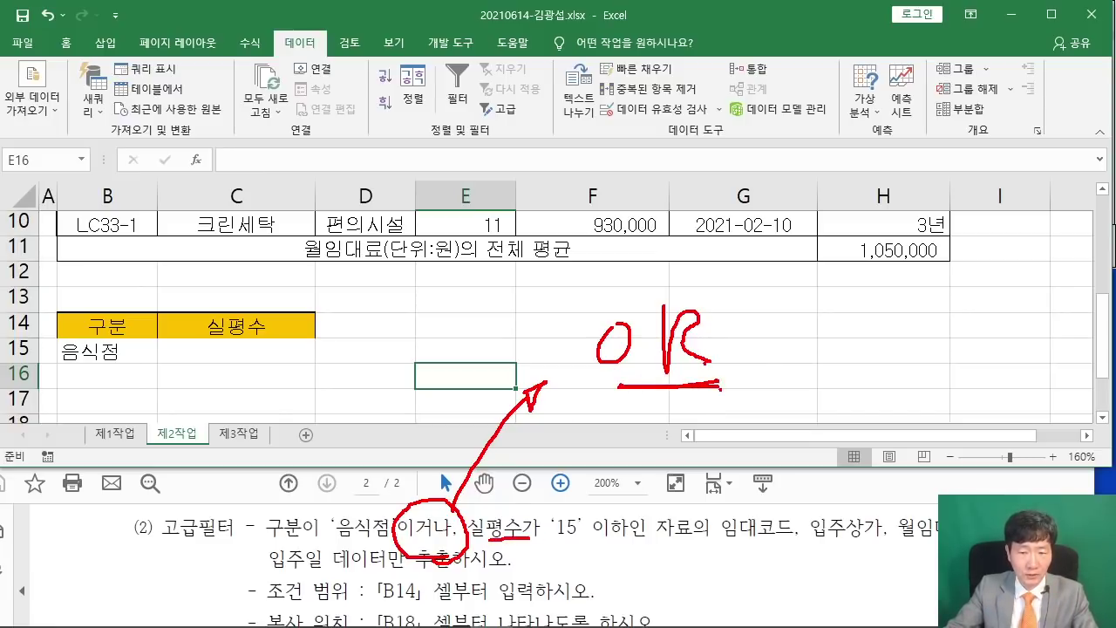
drag(528, 539, 626, 542)
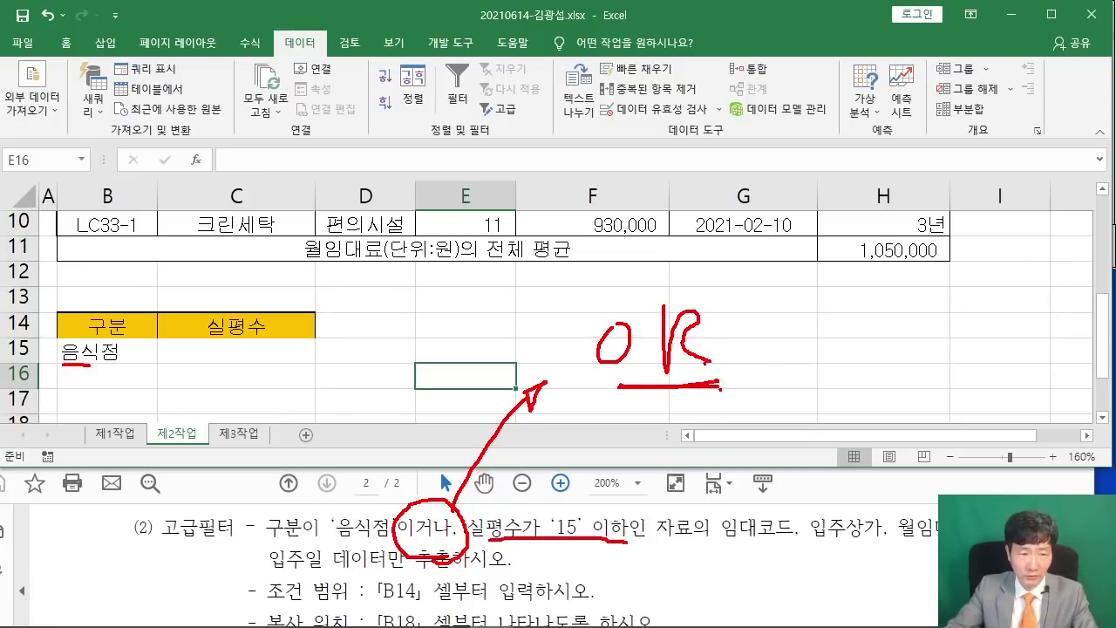
drag(90, 367, 213, 376)
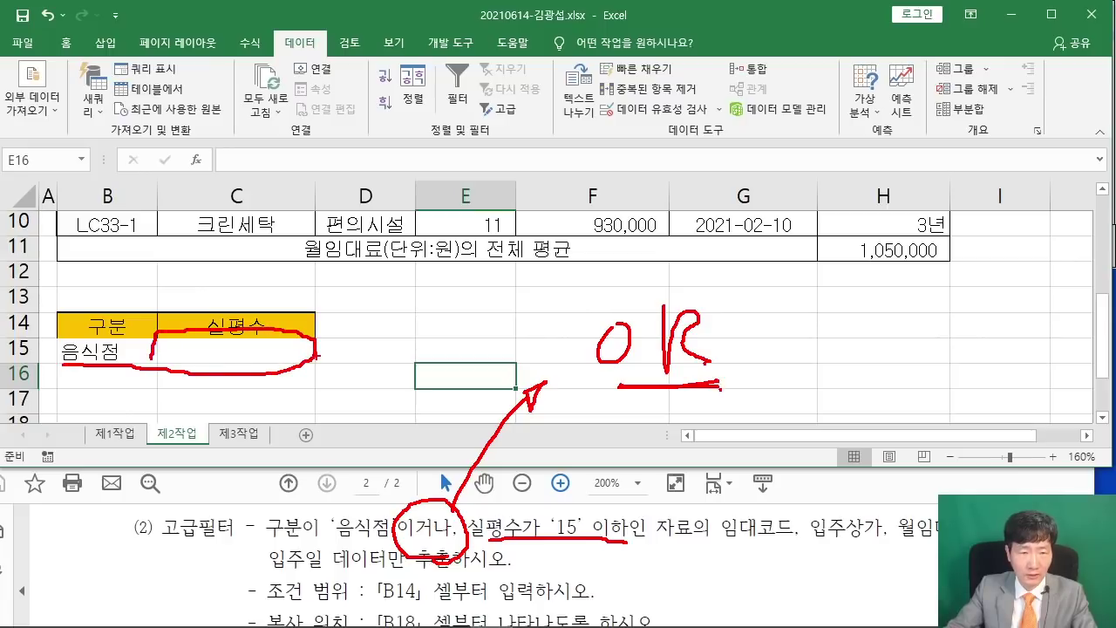
drag(394, 360, 426, 309)
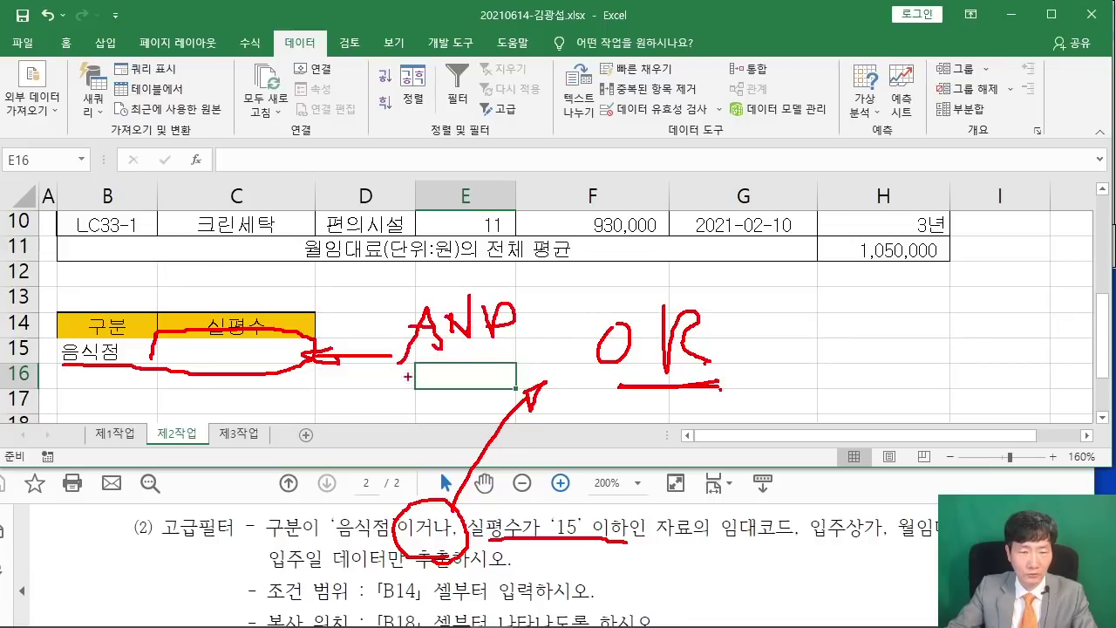
drag(163, 386, 318, 394)
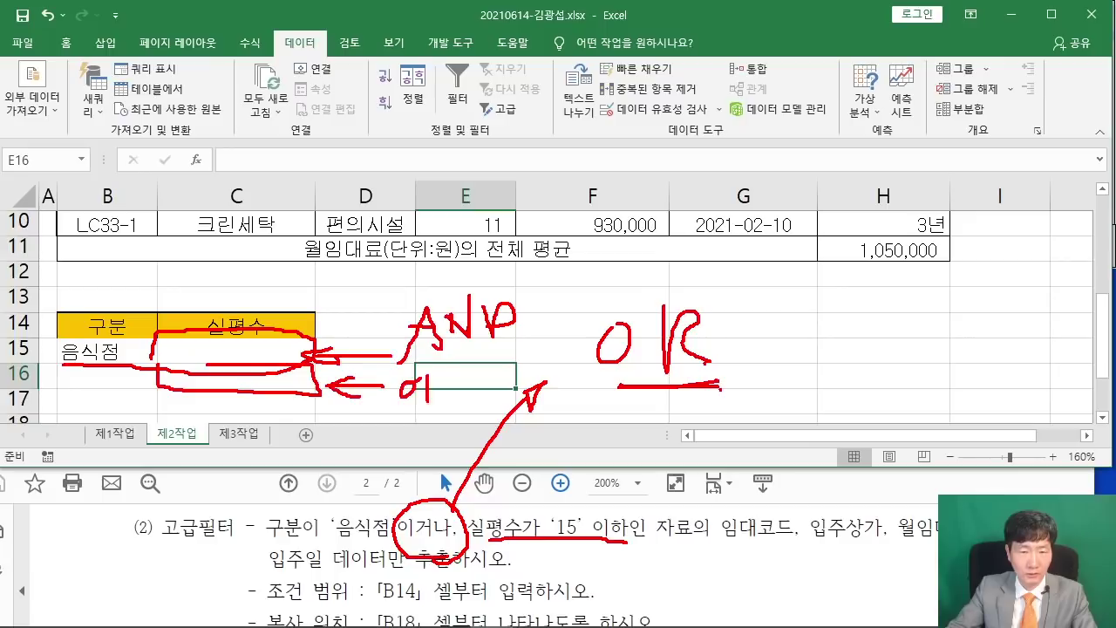
Enter <=15 in C16 under 실평수, one row below 음식점.
key(Escape)
click(242, 348)
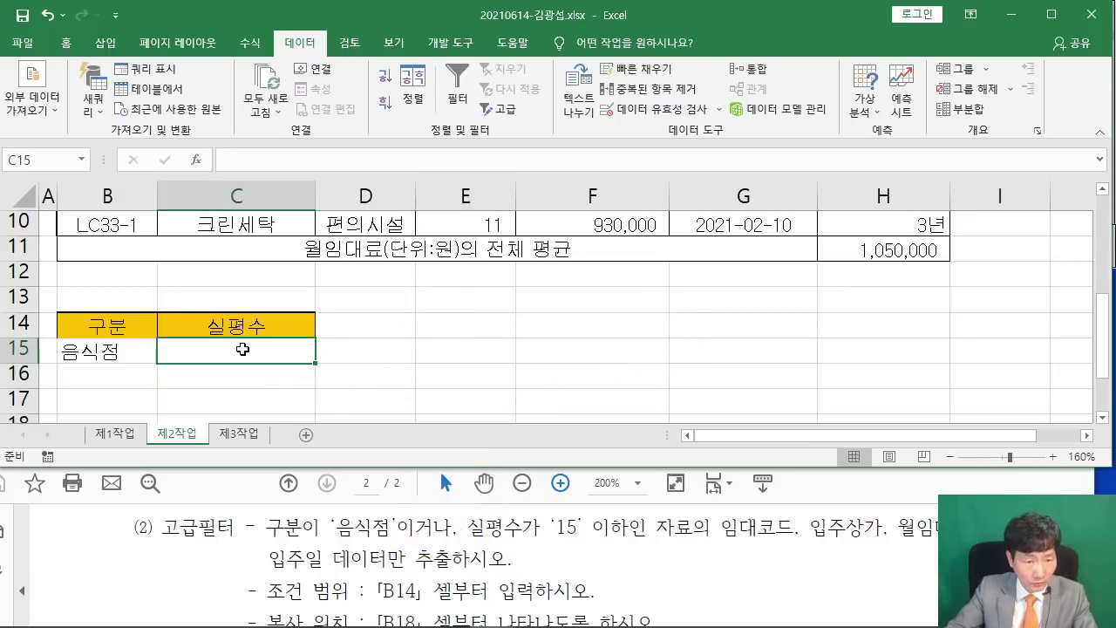
click(220, 368)
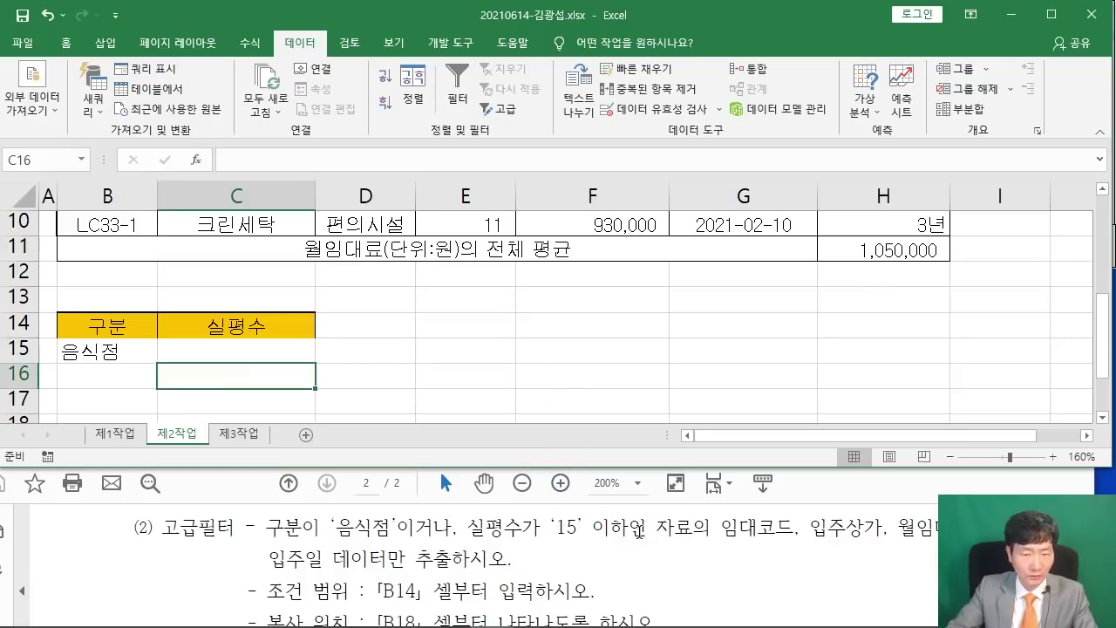
text(<=1)
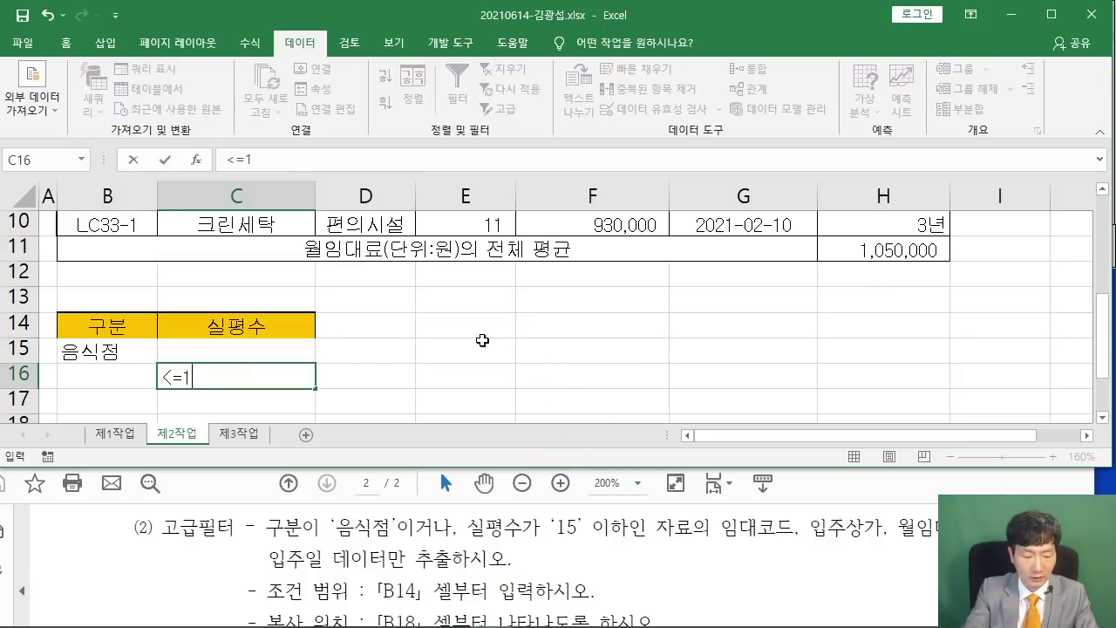
text(5)
key(Return)
click(504, 366)
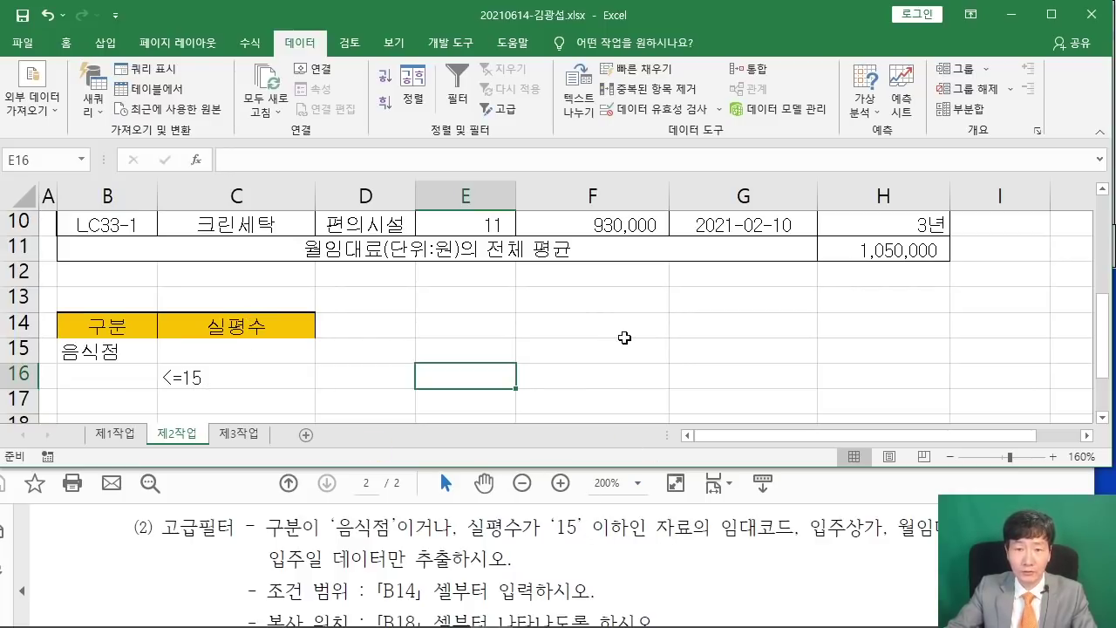
click(624, 339)
scroll(624, 339, up, 3)
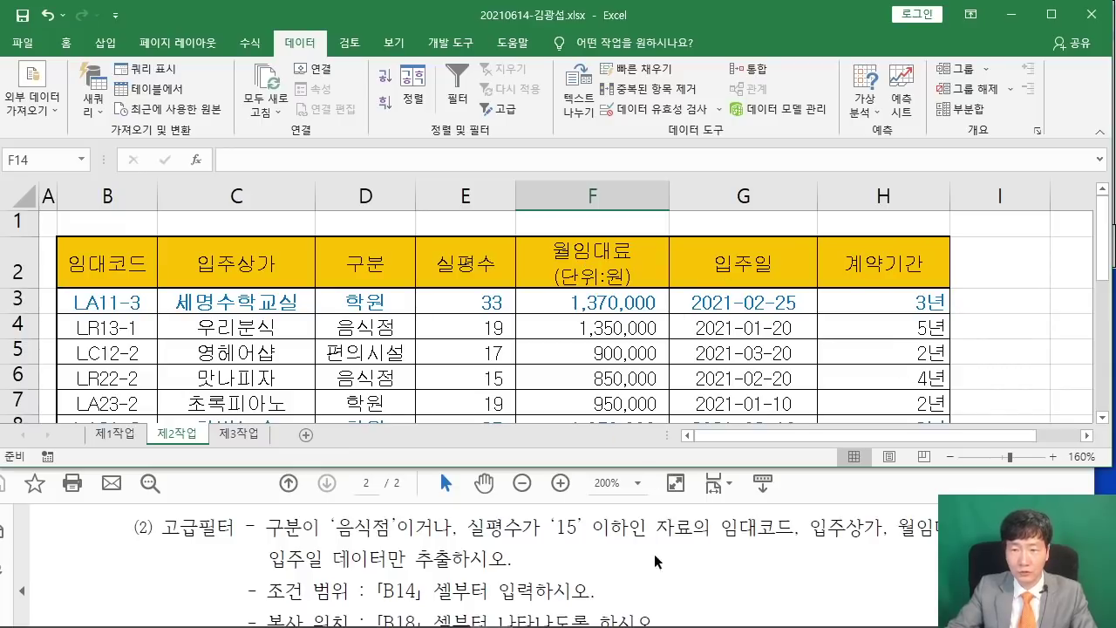
Reposition the instructions PDF and highlight 임대코드 in the task text.
click(734, 558)
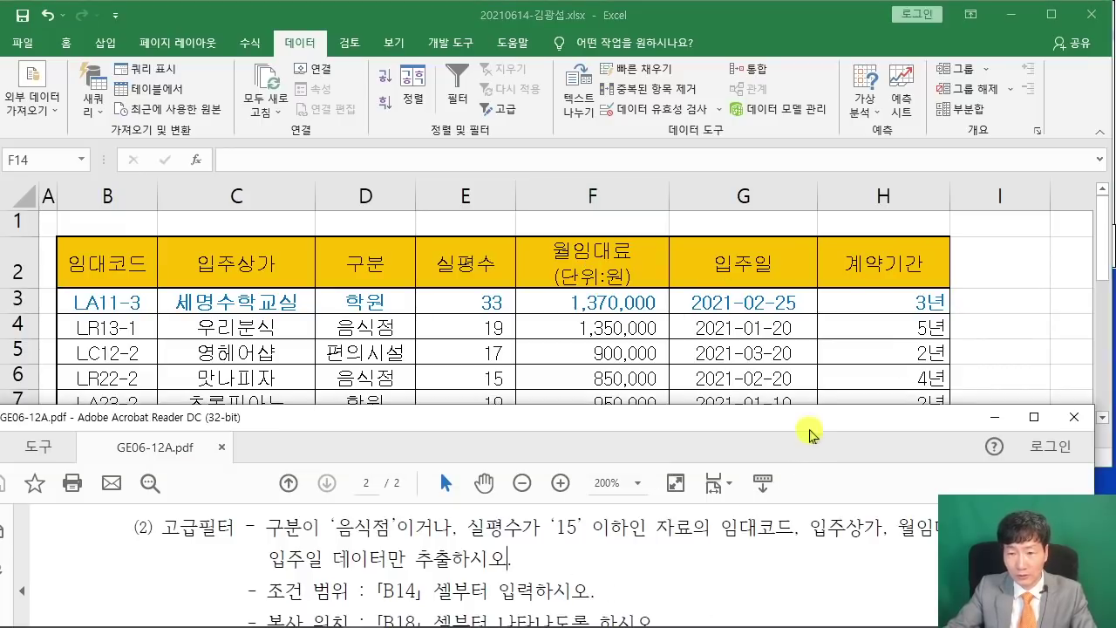
drag(810, 431, 594, 429)
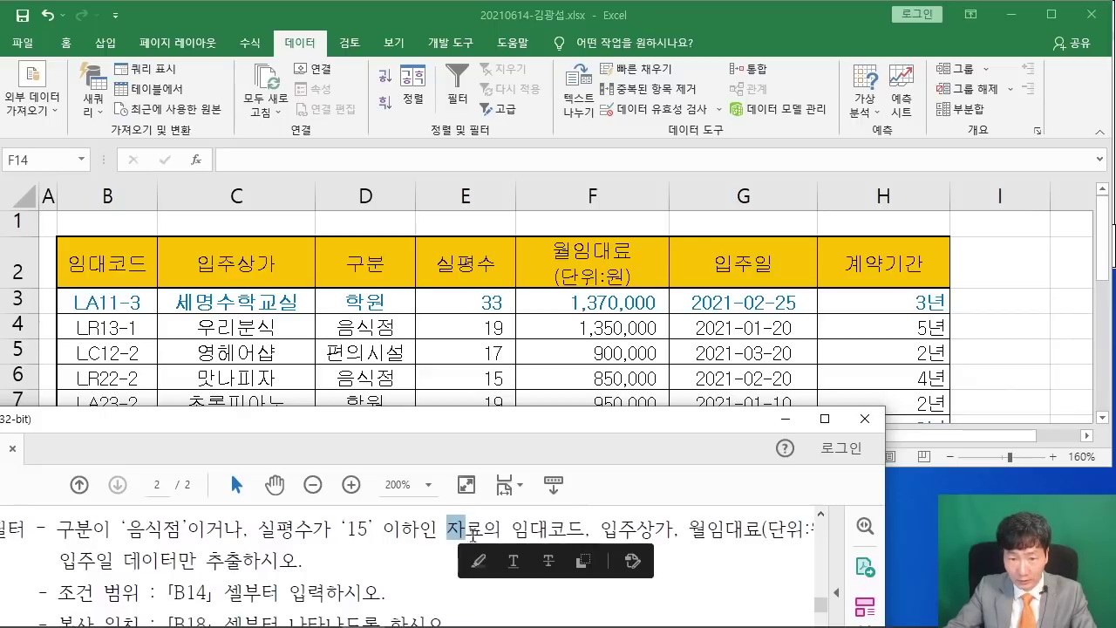
drag(512, 529, 584, 529)
Copy the headers 임대코드, 입주상가 (B2:C2) and 월임대료(단위:원), 입주일 (F2:G2).
click(105, 258)
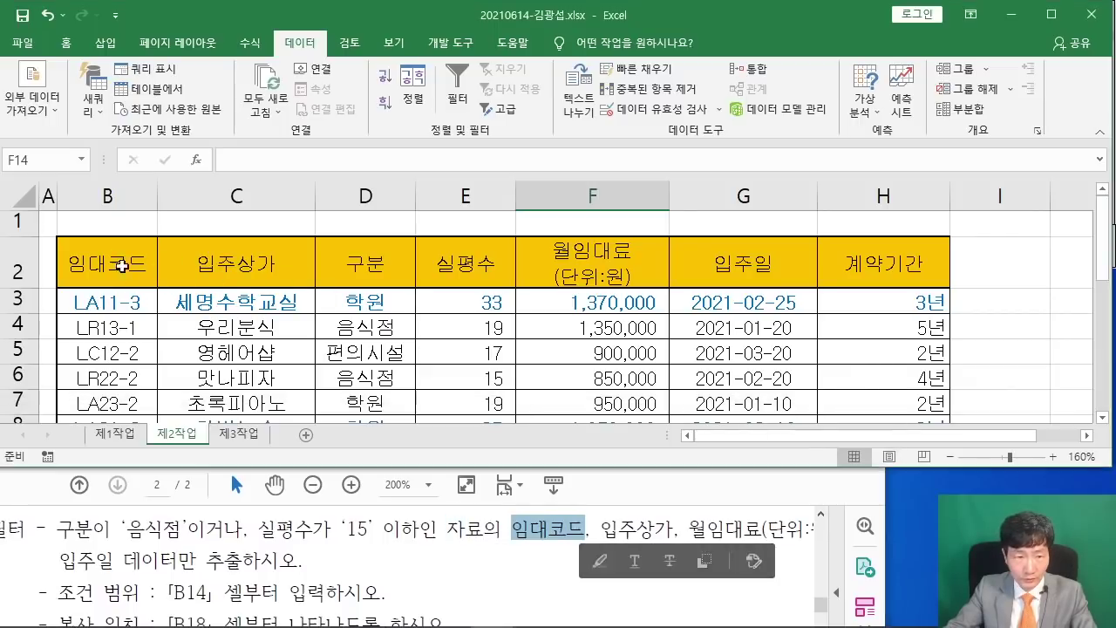
drag(105, 258, 201, 270)
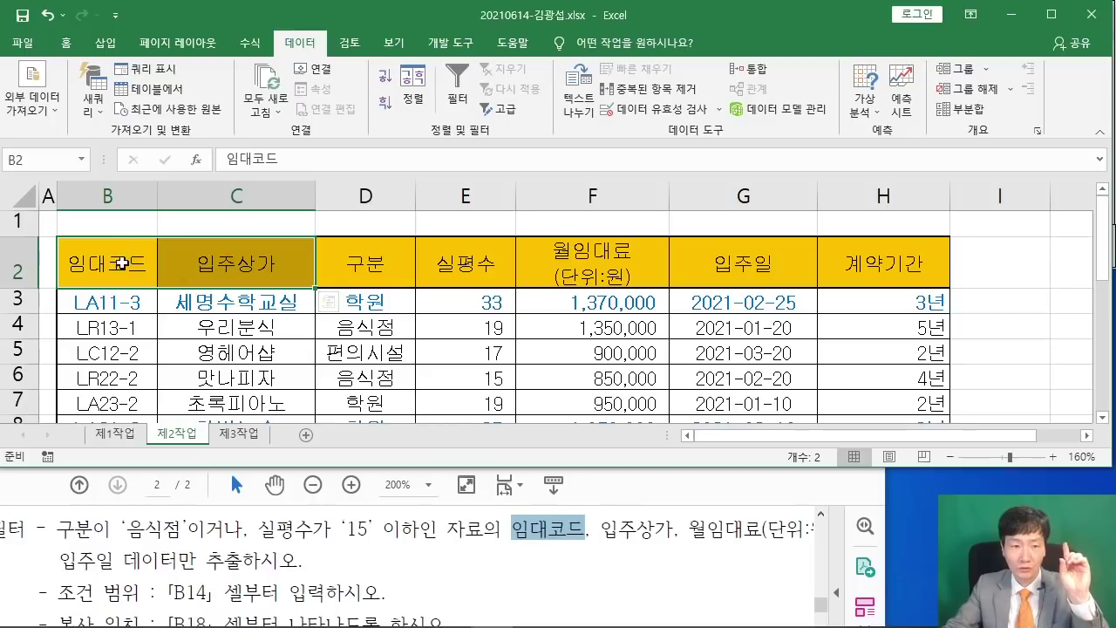
drag(117, 262, 214, 259)
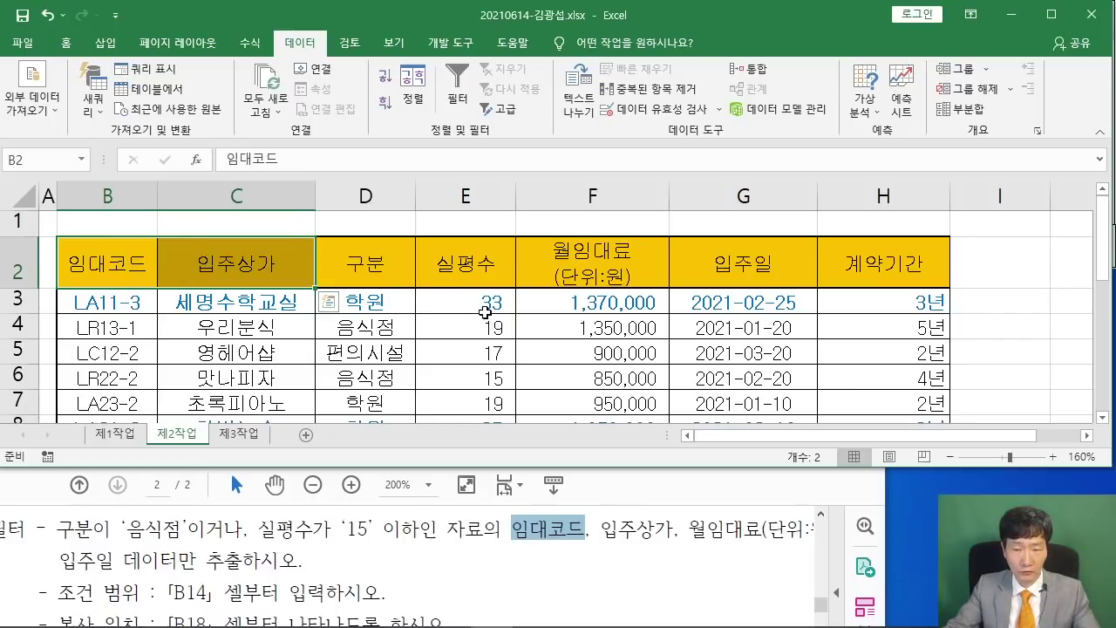
drag(625, 266, 724, 263)
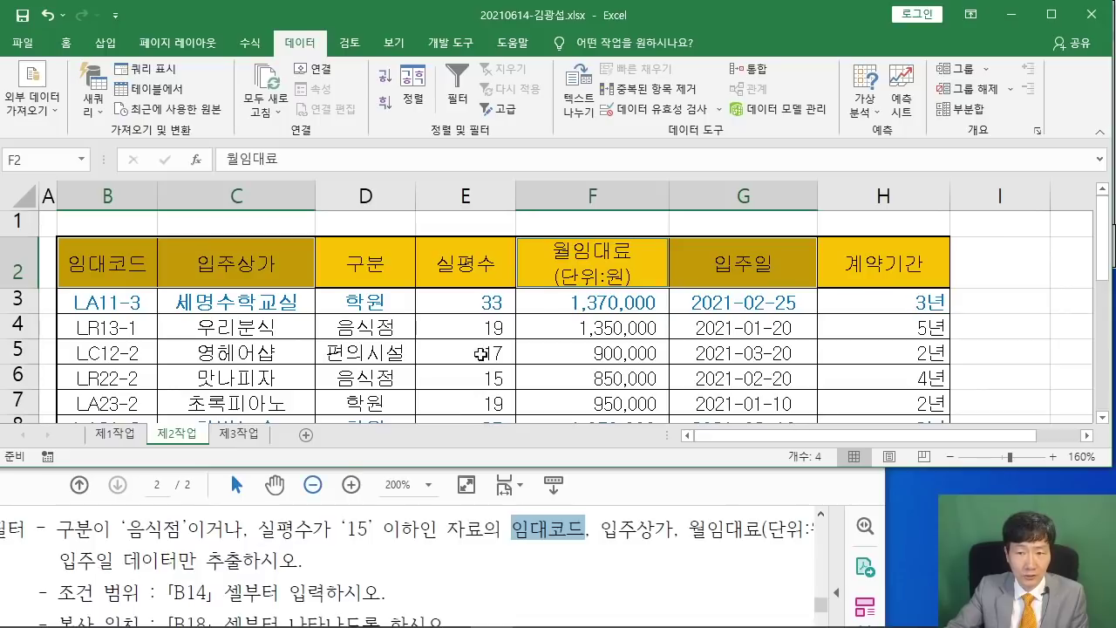
right_click(588, 252)
click(647, 226)
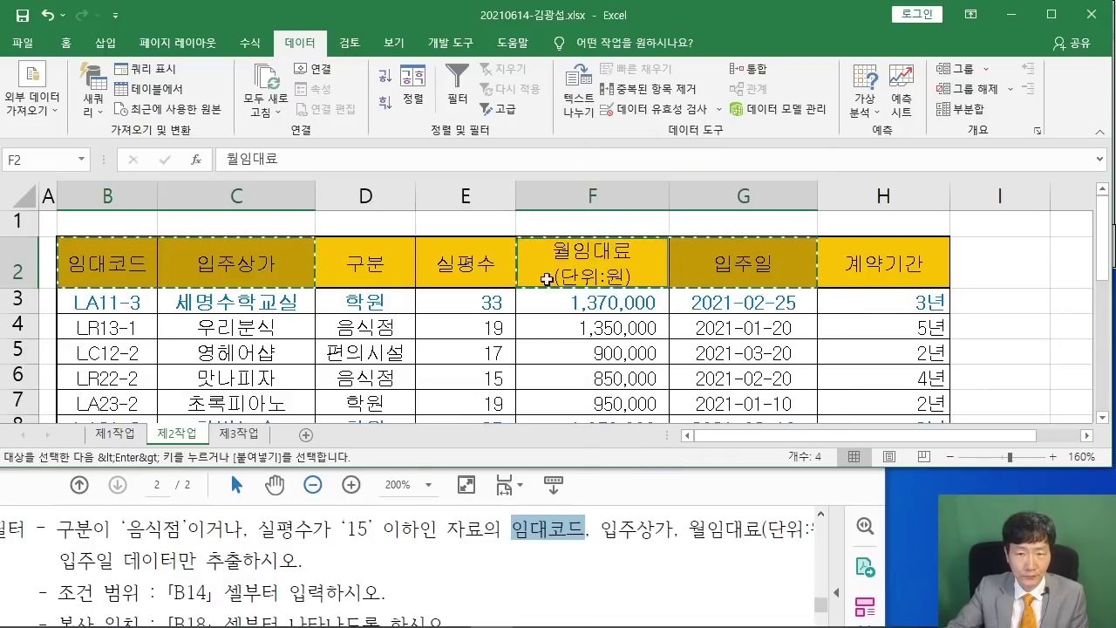
click(619, 482)
drag(595, 420, 796, 395)
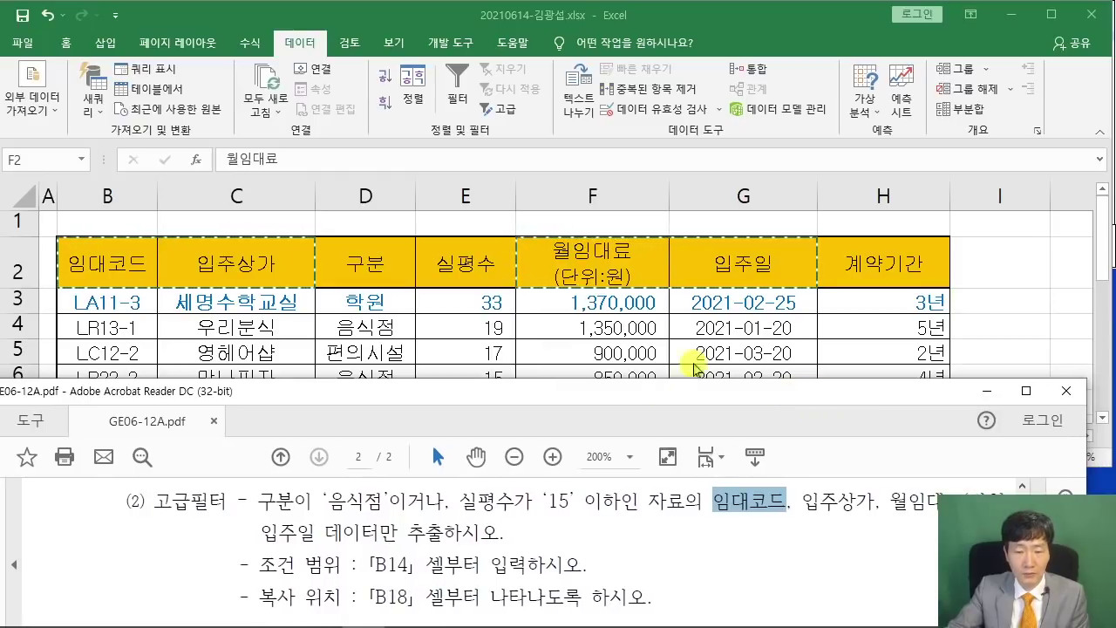
Paste 임대코드, 입주상가, 월임대료(단위:원) and 입주일 into B18:E18.
scroll(665, 261, down, 2)
scroll(627, 259, down, 3)
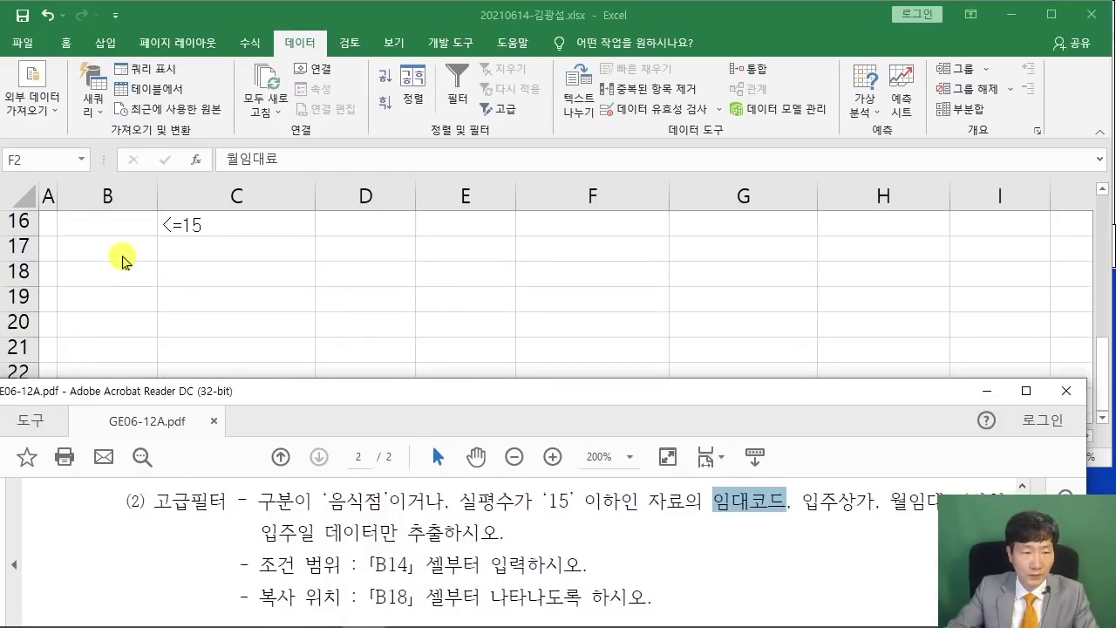
click(115, 269)
click(114, 269)
right_click(114, 268)
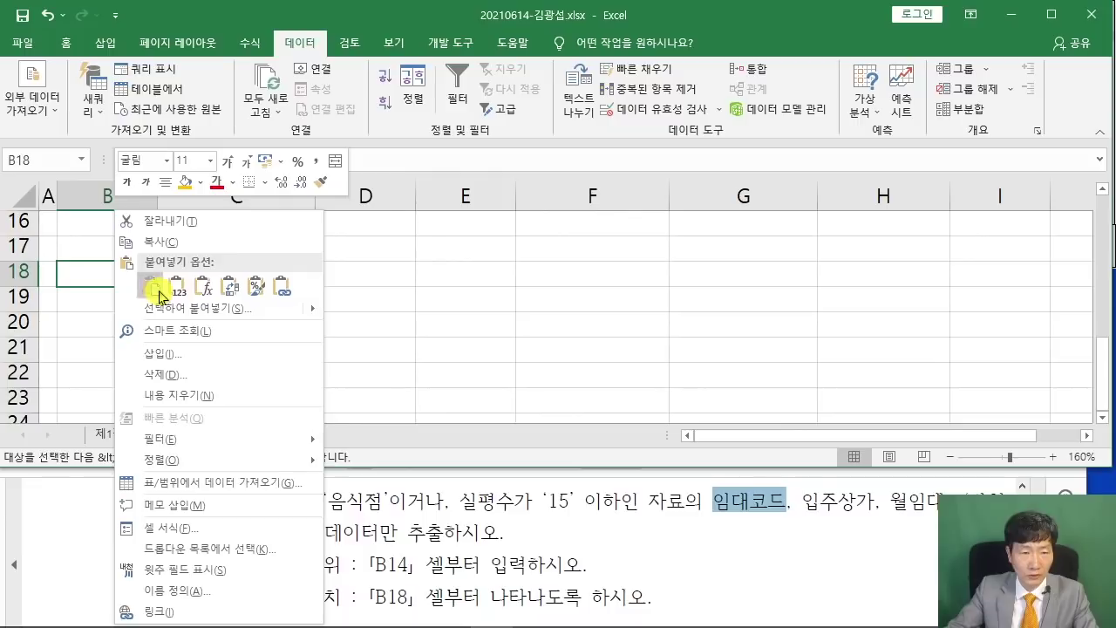
click(140, 288)
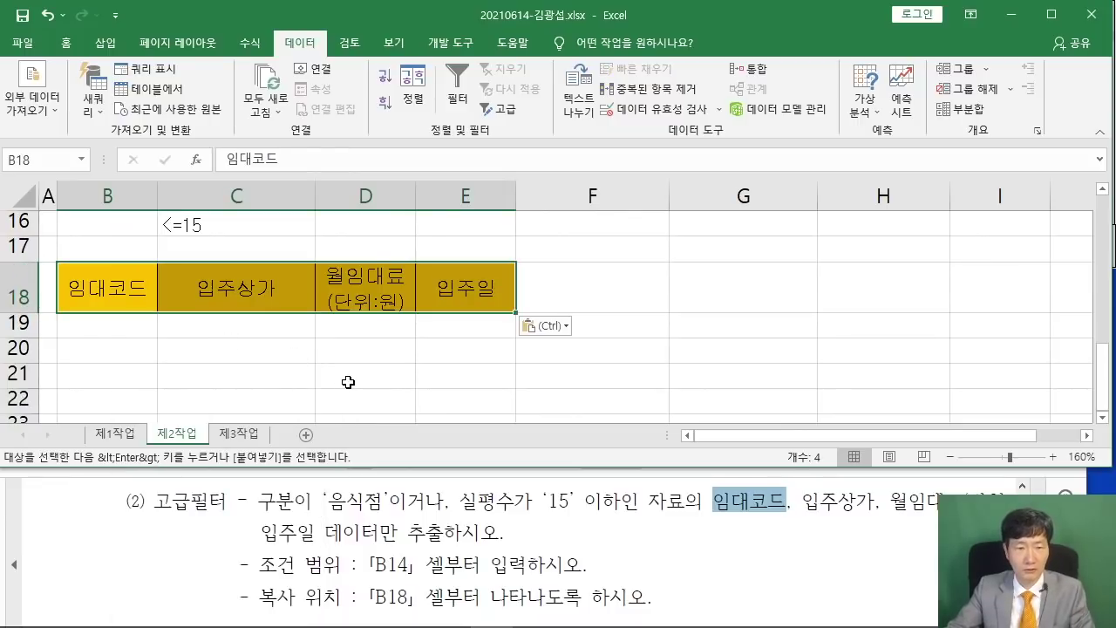
click(346, 382)
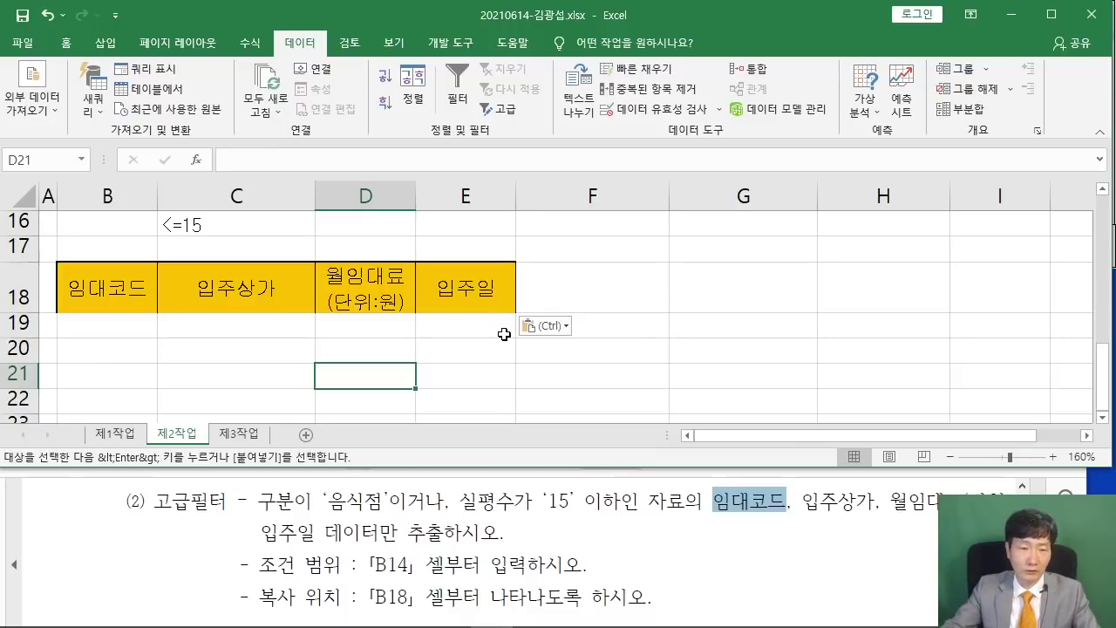
scroll(504, 334, up, 5)
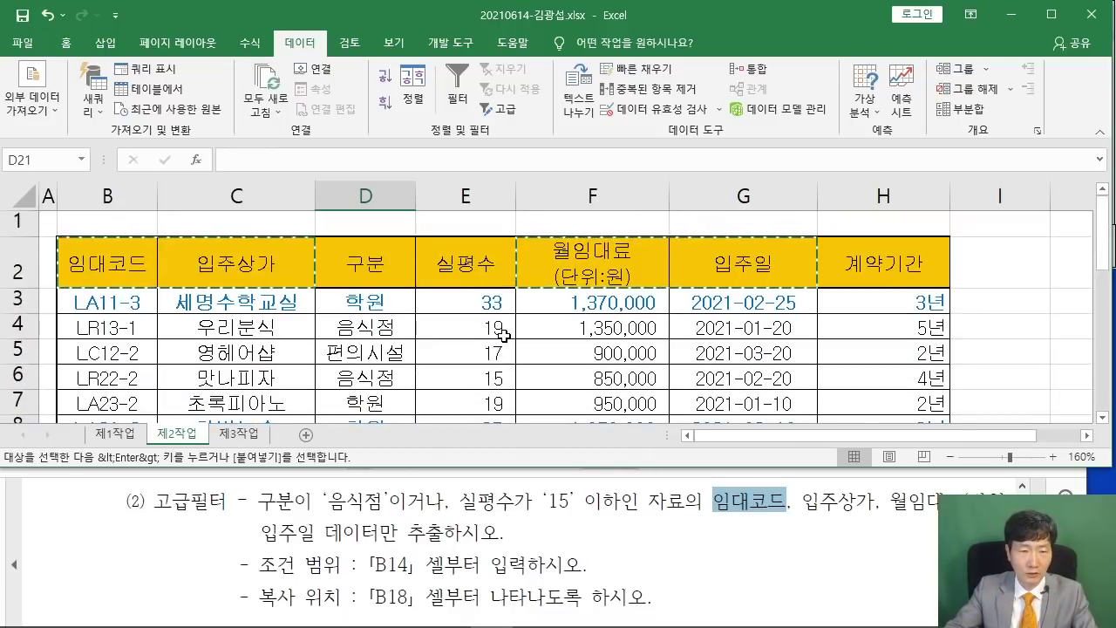
scroll(493, 337, down, 1)
scroll(467, 387, down, 3)
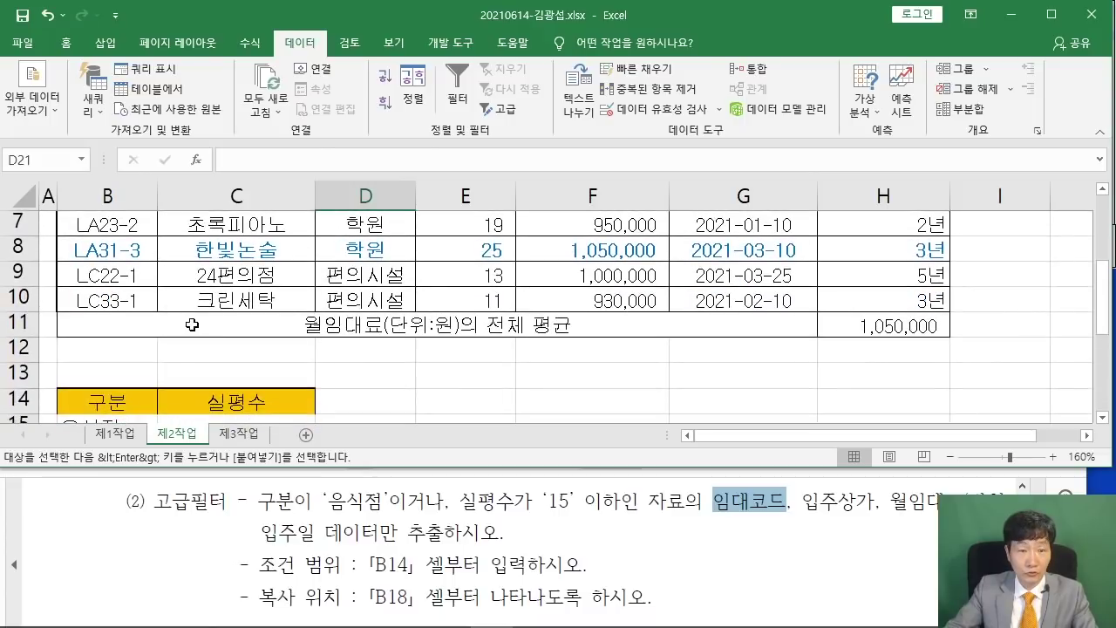
Select the rental table B2:H10 and launch 데이터 > 고급.
click(240, 328)
click(586, 258)
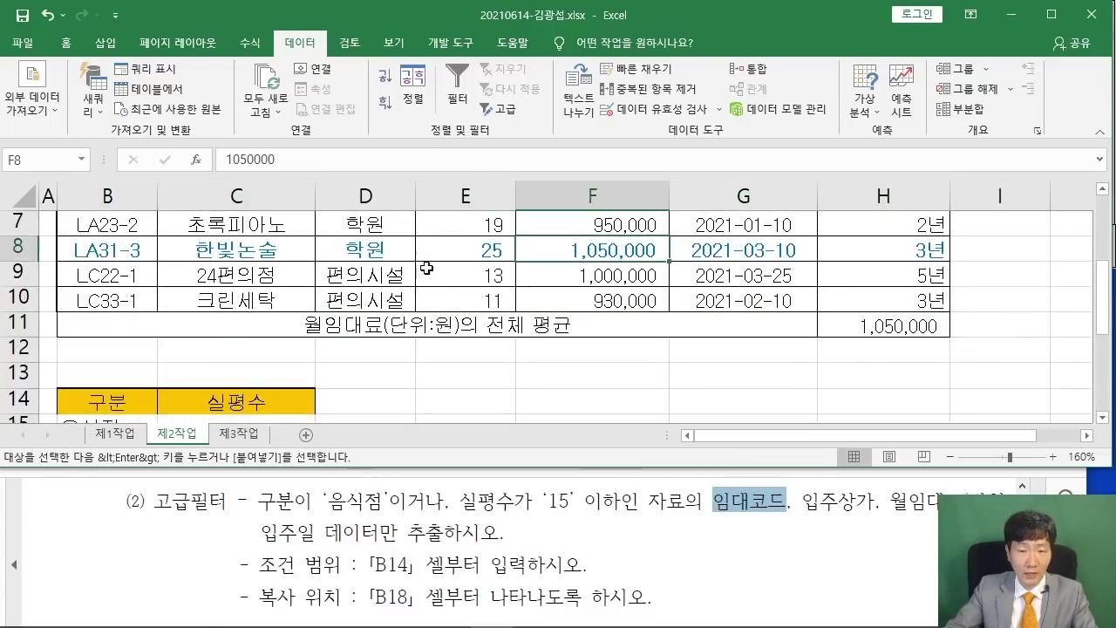
scroll(353, 262, up, 2)
drag(100, 268, 910, 348)
scroll(702, 262, up, 2)
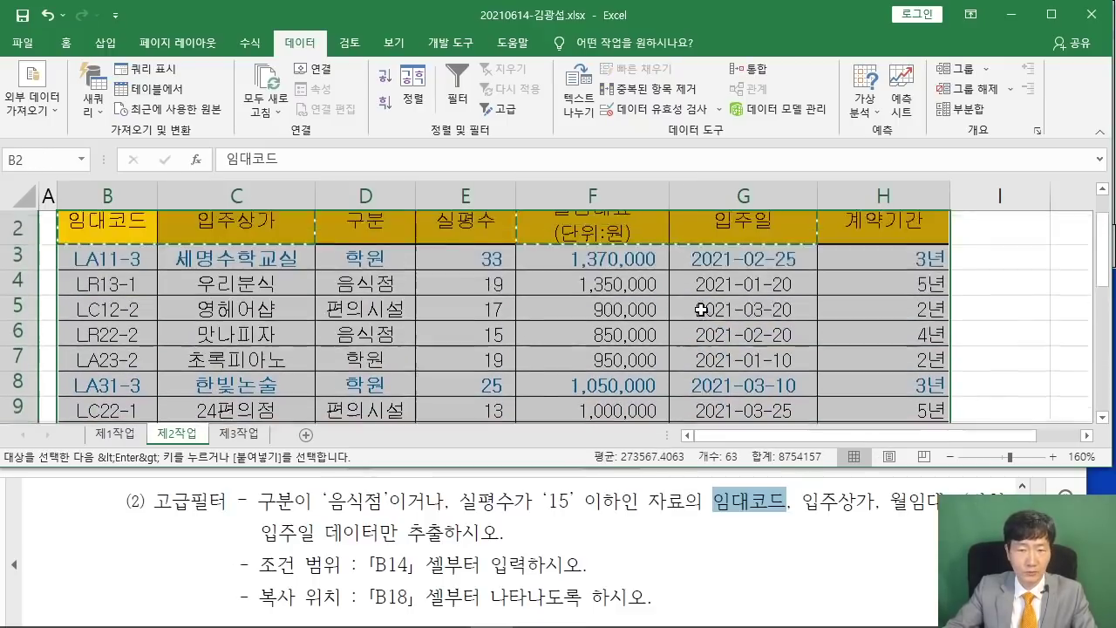
scroll(700, 307, down, 1)
scroll(700, 310, down, 1)
scroll(708, 315, up, 1)
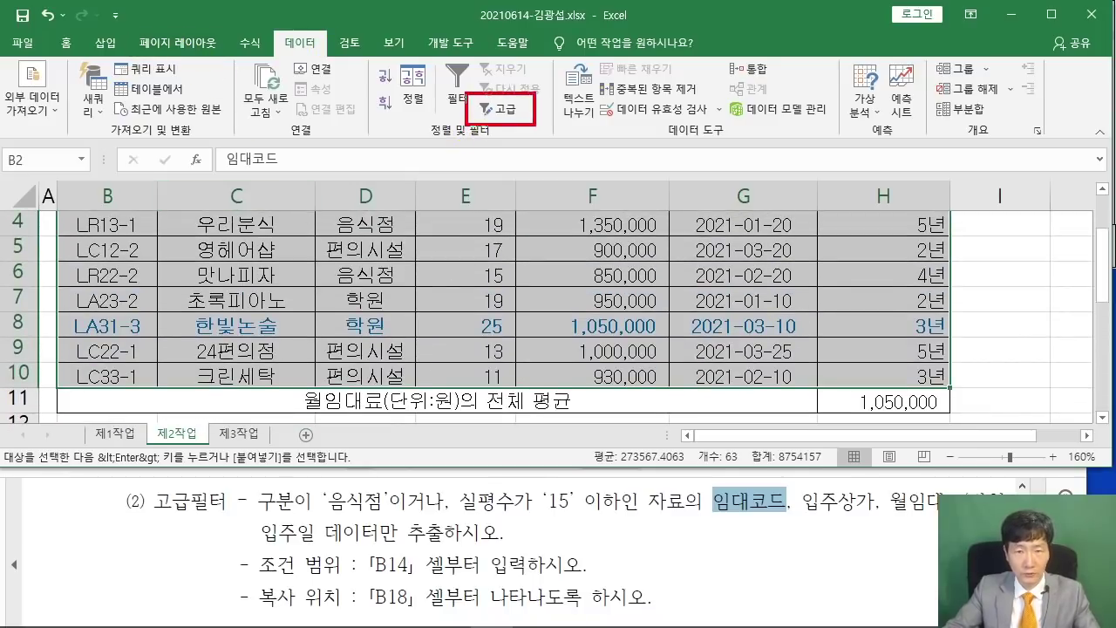
click(499, 109)
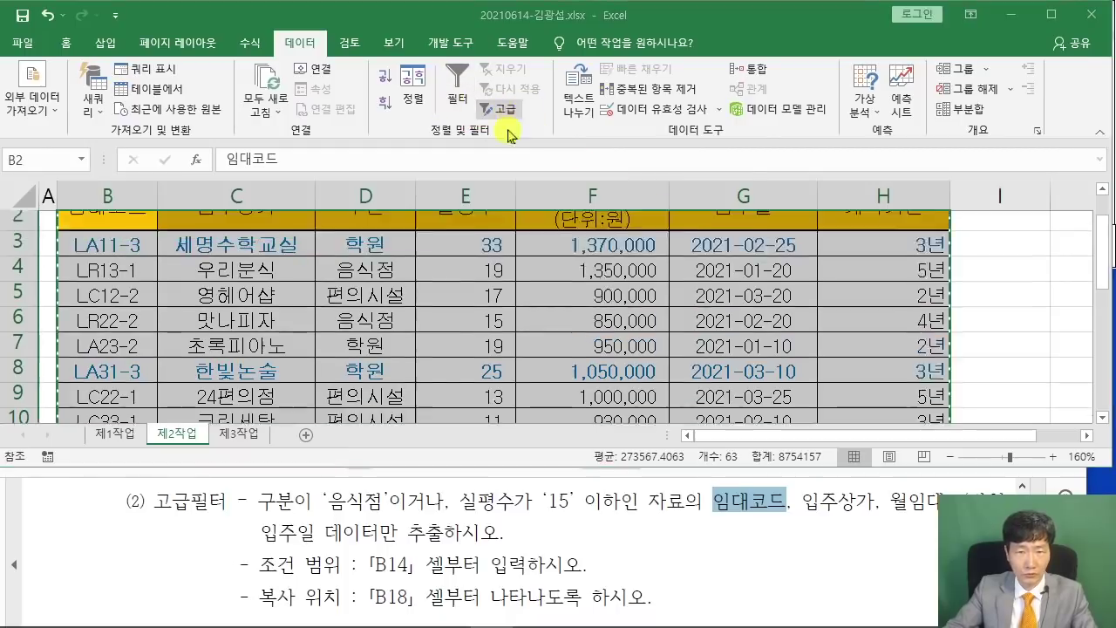
Choose 다른 장소에 복사 and set the criteria range to B14:C16.
drag(646, 135, 459, 137)
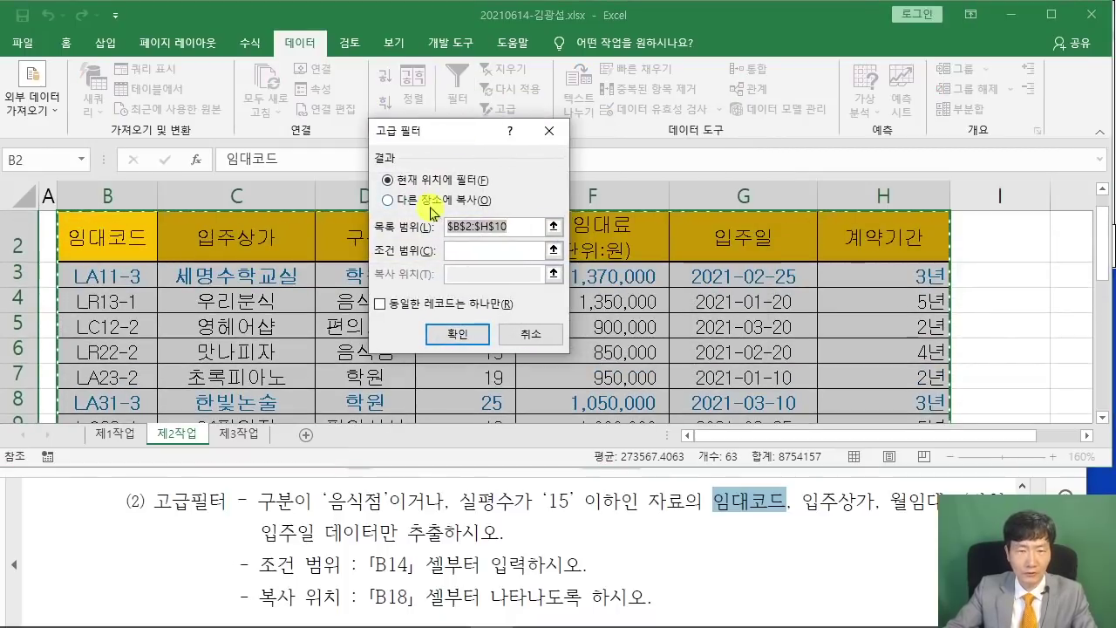
click(387, 201)
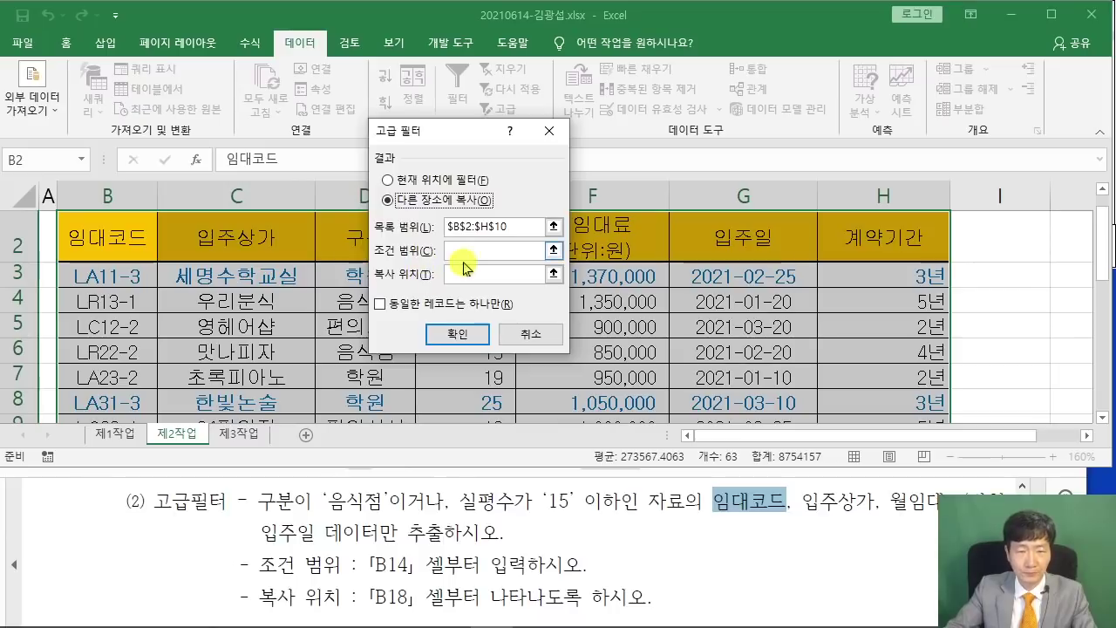
click(514, 250)
scroll(217, 336, down, 2)
scroll(218, 335, down, 2)
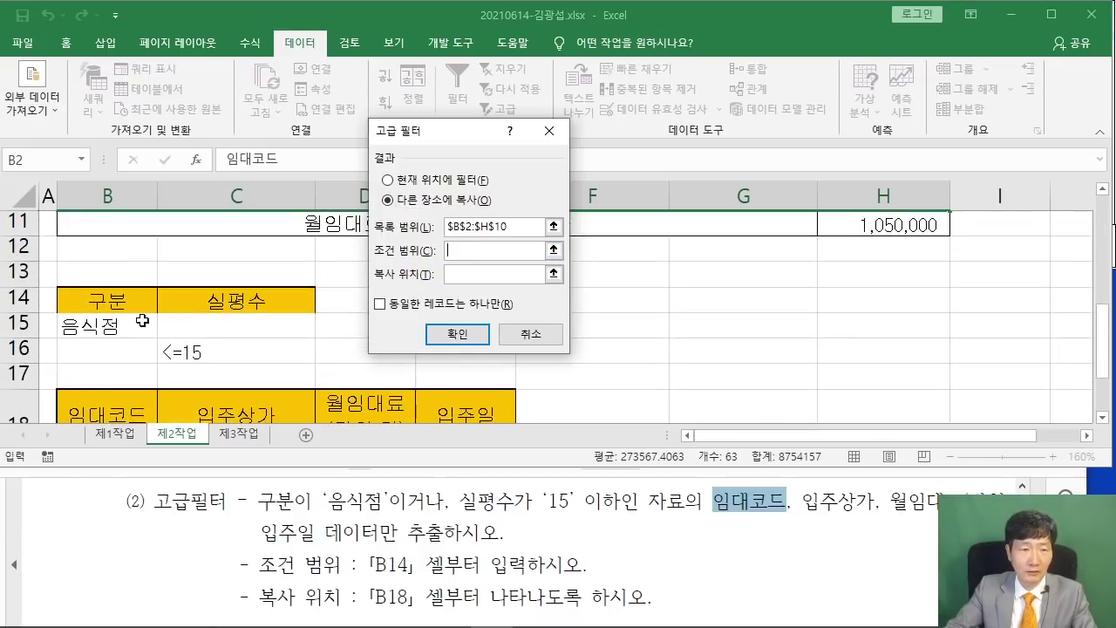
scroll(94, 306, up, 1)
drag(95, 307, 265, 348)
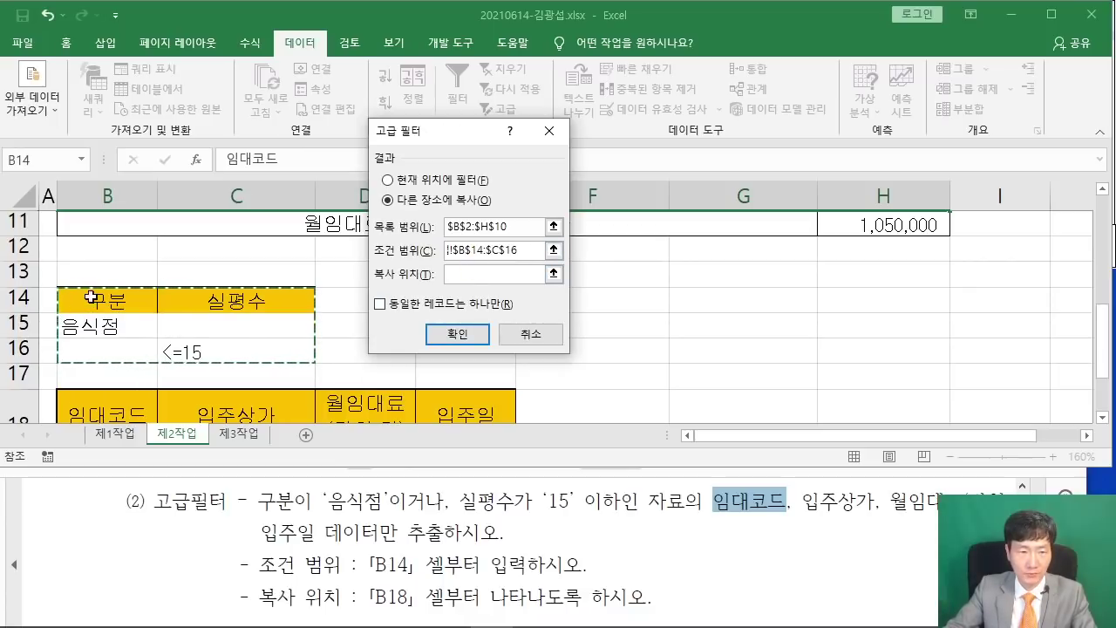
Set the copy-to destination to B18:E18.
click(473, 276)
scroll(264, 258, down, 1)
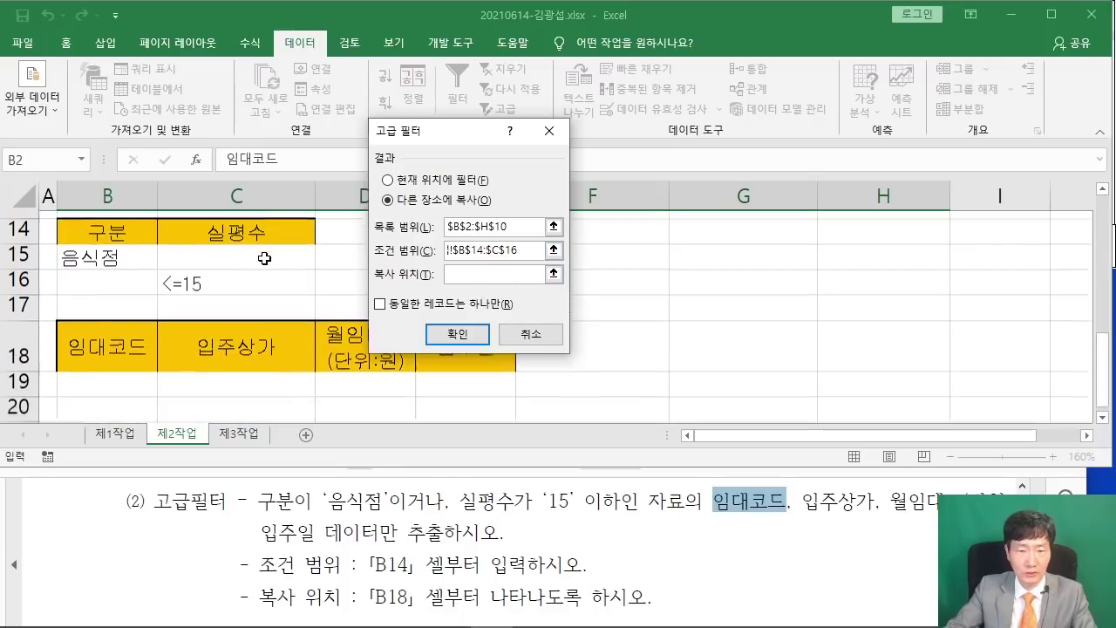
click(81, 342)
drag(78, 331, 314, 347)
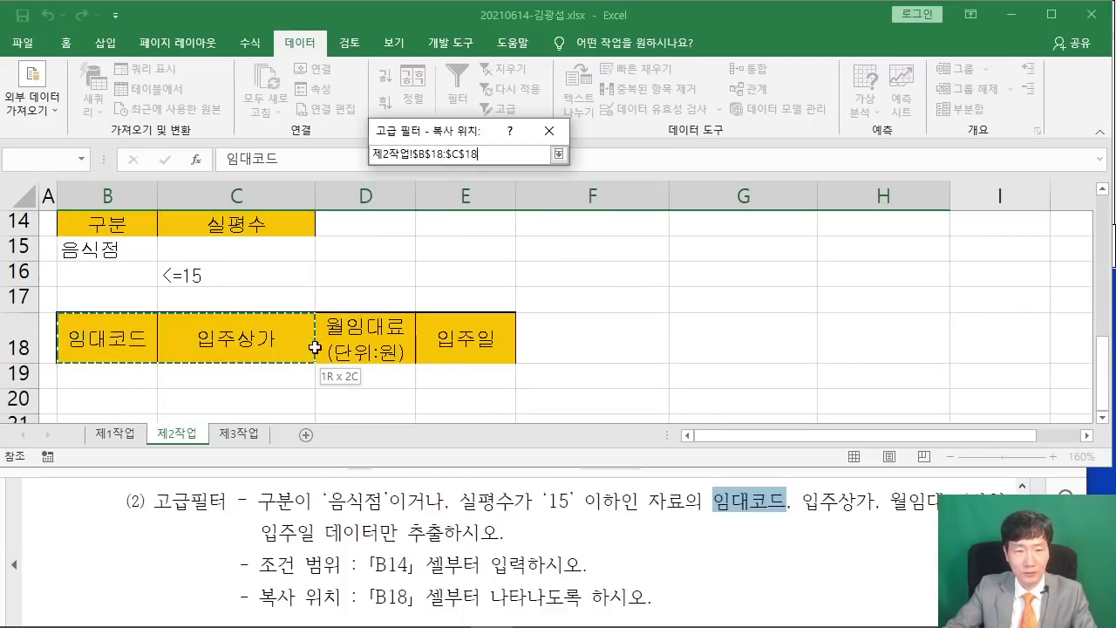
drag(466, 347, 462, 342)
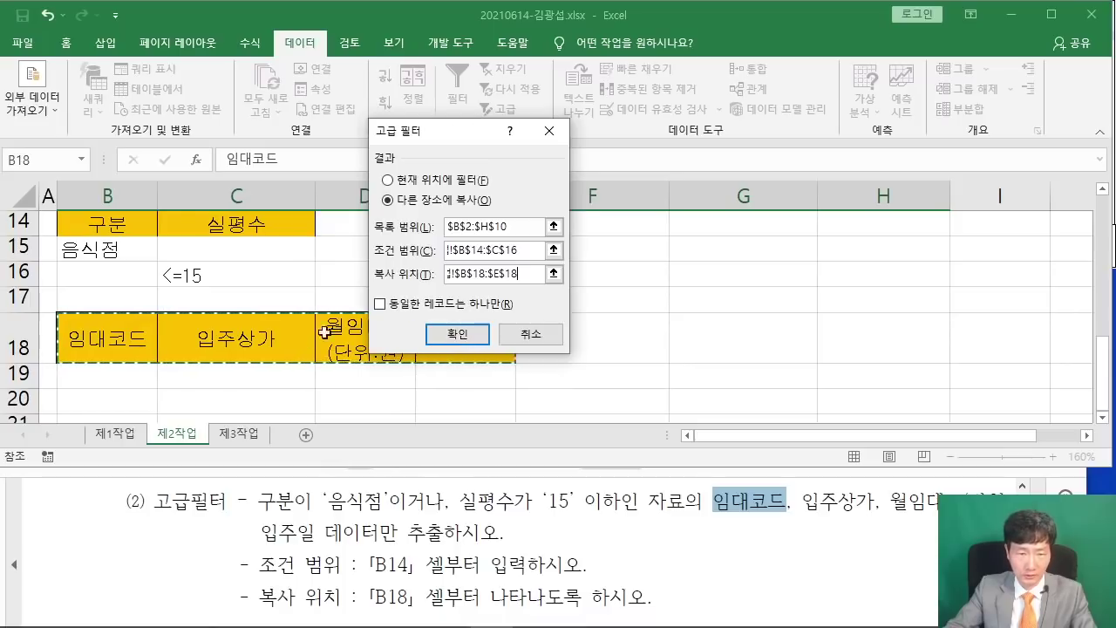
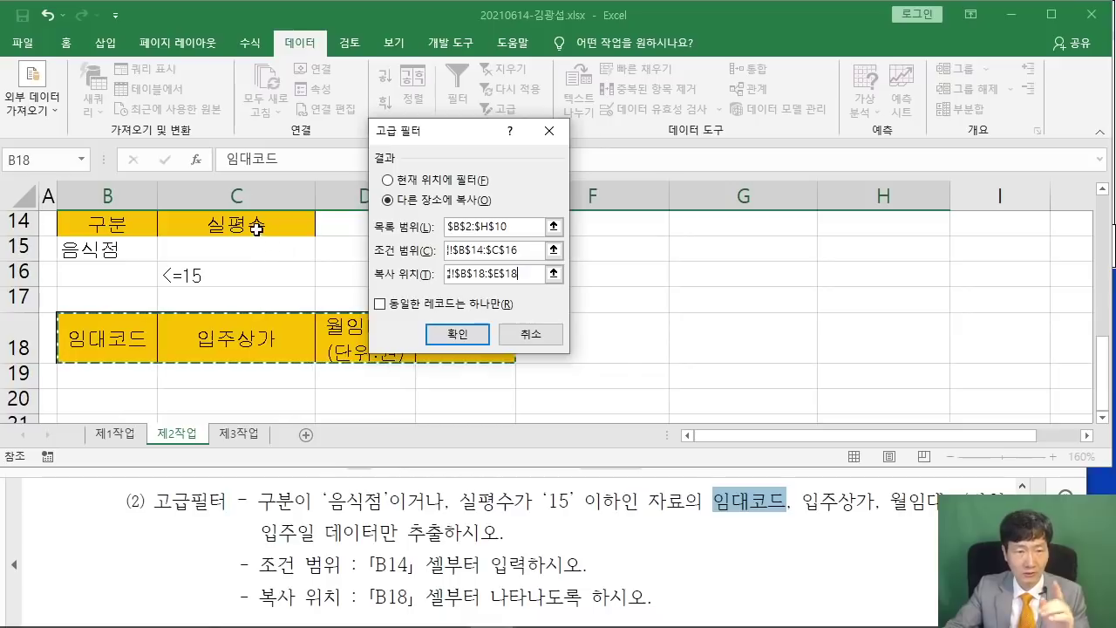
Run the advanced filter to copy the four matching rental rows to B18.
click(458, 334)
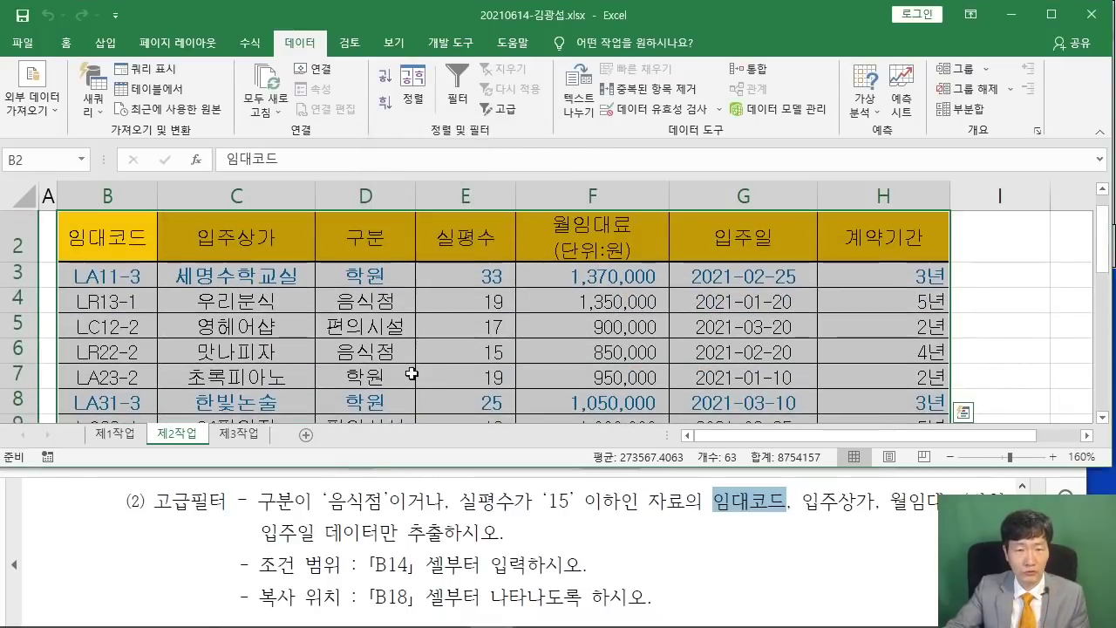
scroll(456, 331, down, 5)
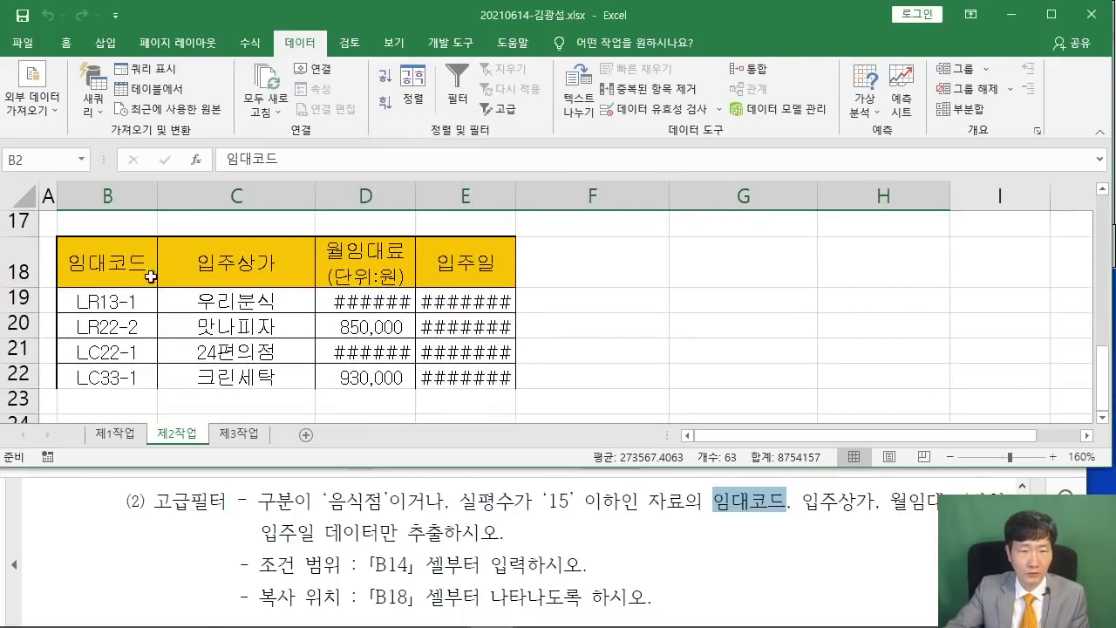
scroll(144, 316, down, 1)
scroll(256, 319, up, 1)
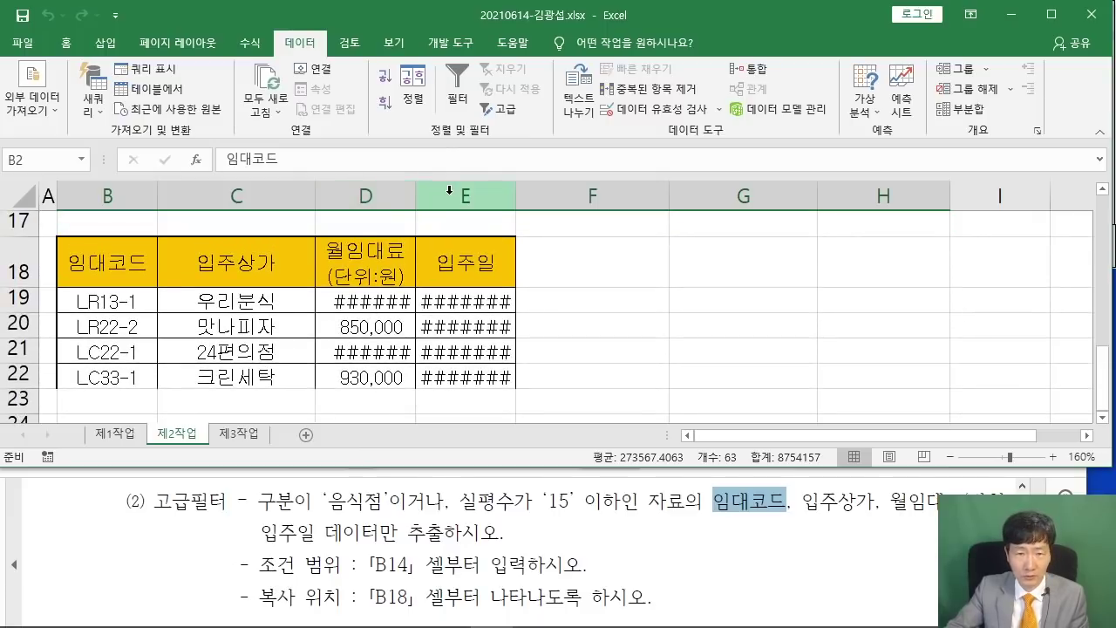
Autofit columns D and E so the rent amounts and move-in dates display fully.
double_click(415, 197)
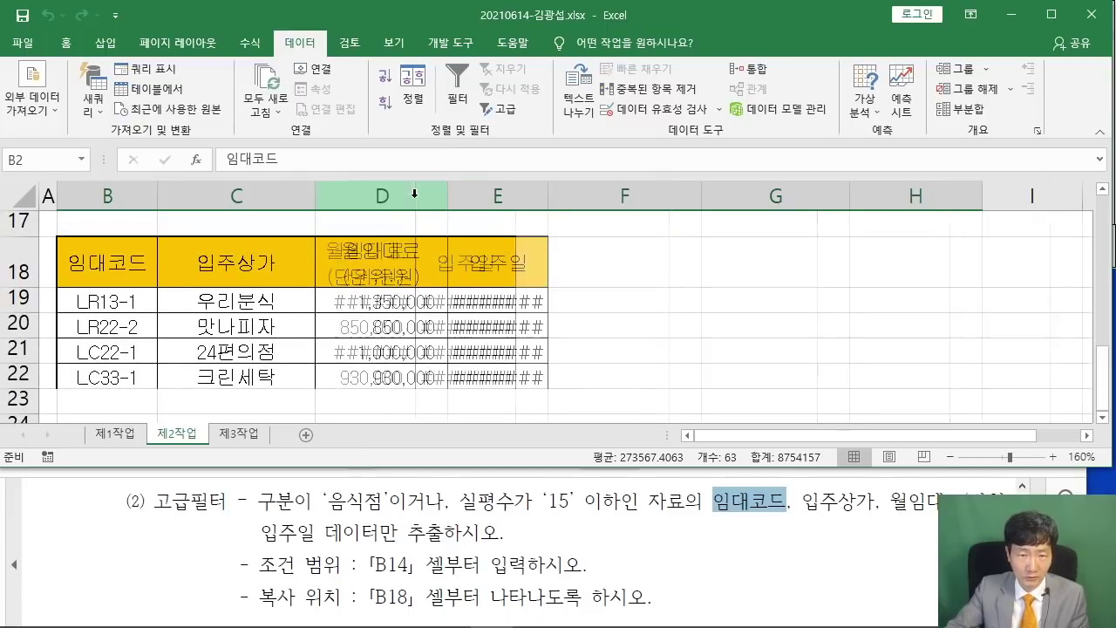
double_click(546, 203)
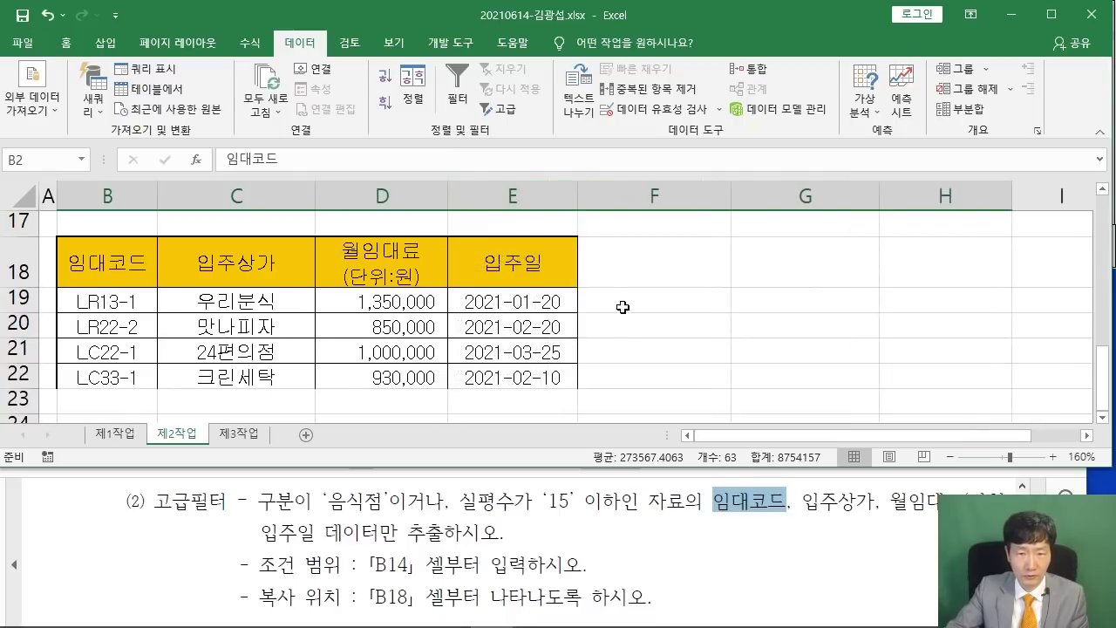
click(695, 368)
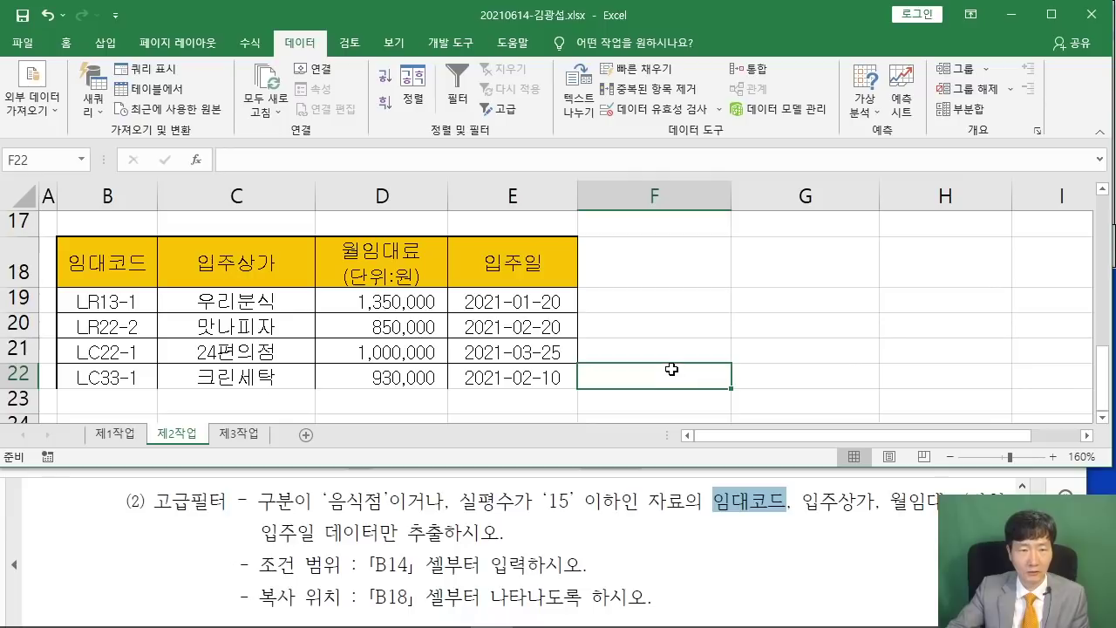
Scroll the reference PDF down to the [제3작업] 정렬 및 부분합 instructions, then return to Excel.
scroll(670, 366, up, 2)
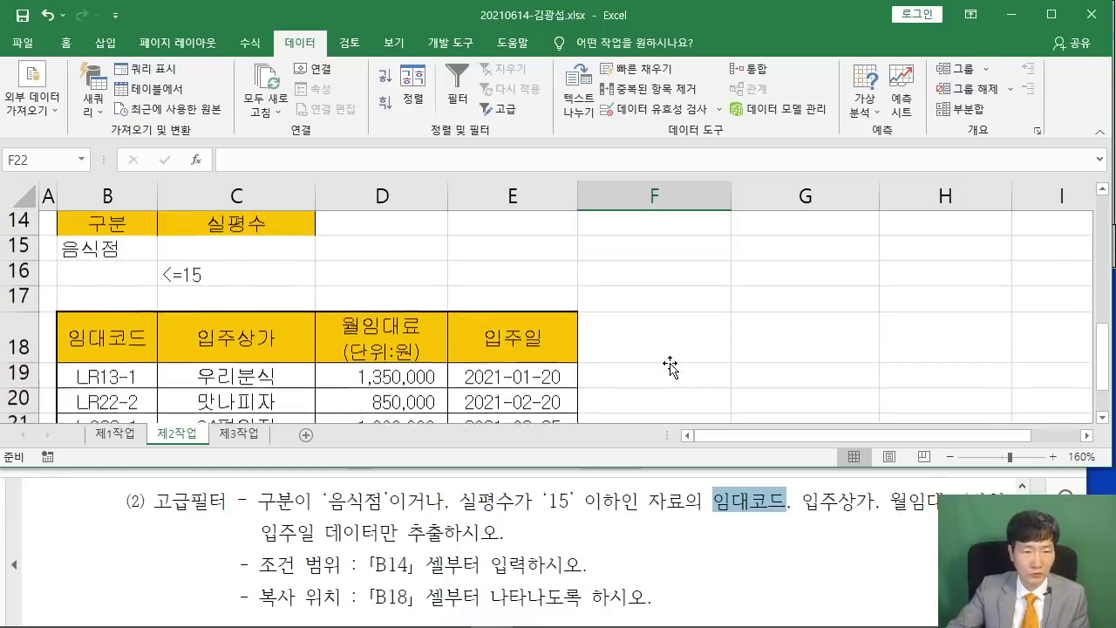
scroll(669, 366, down, 2)
scroll(670, 362, up, 2)
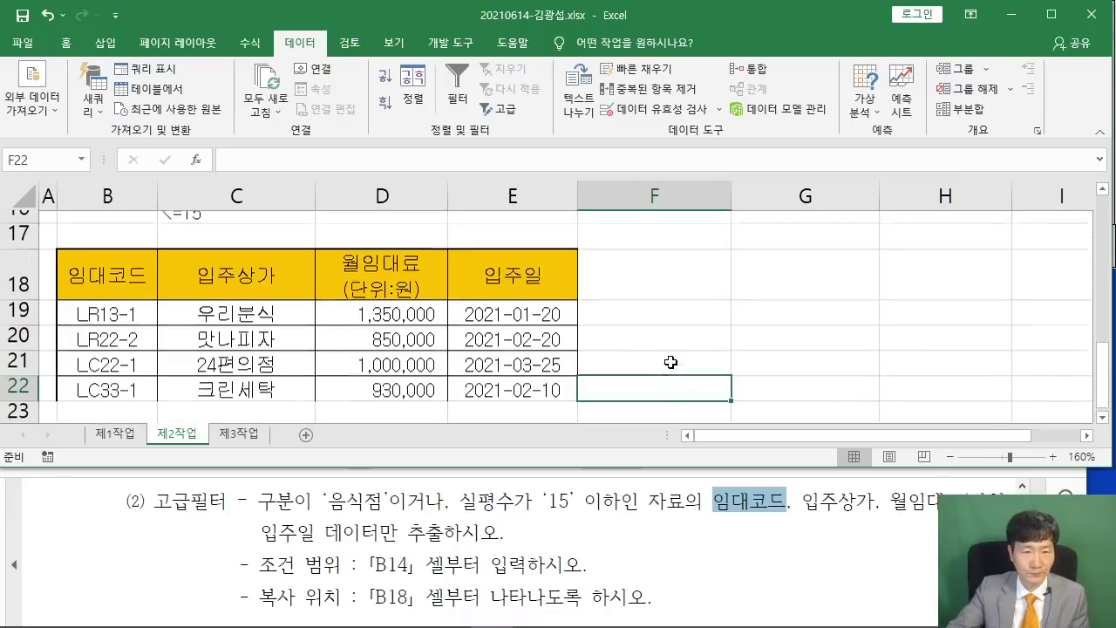
click(468, 536)
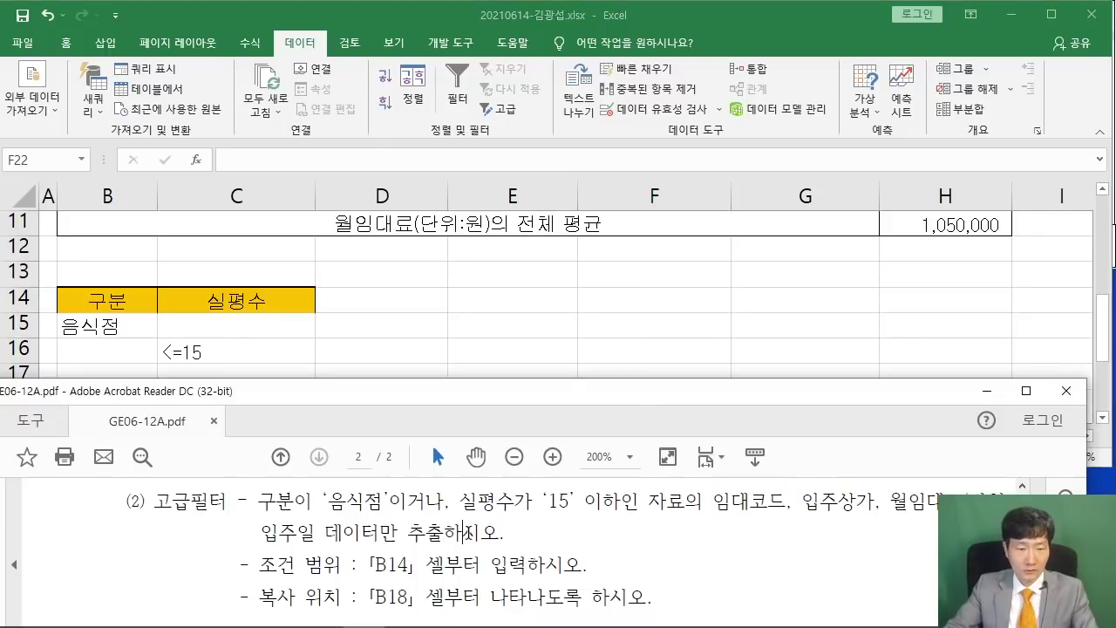
scroll(472, 529, down, 2)
scroll(472, 529, up, 2)
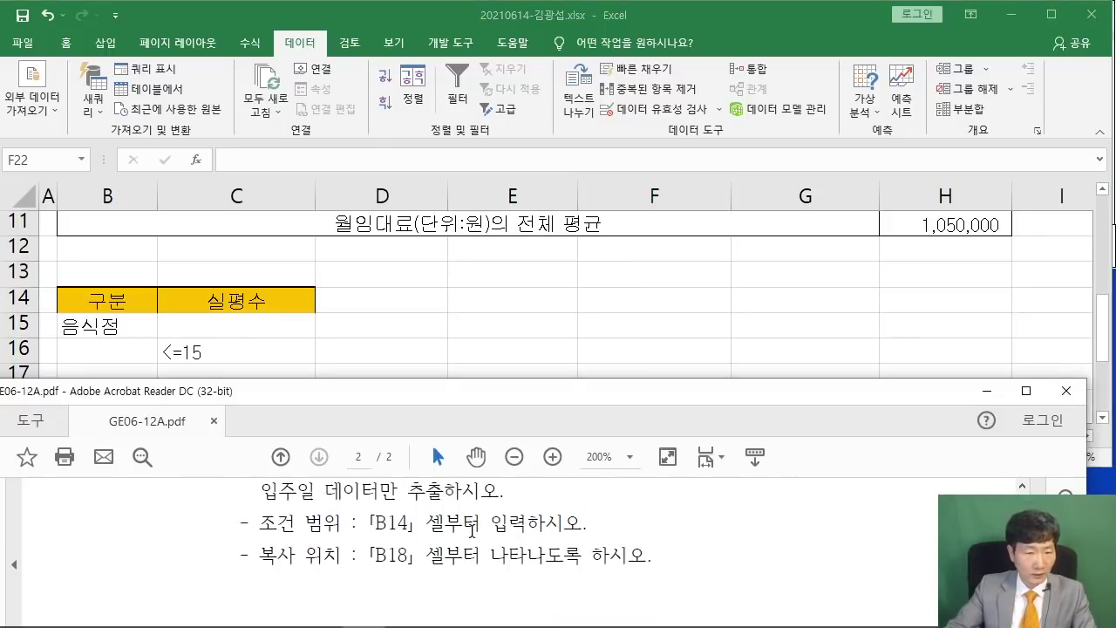
scroll(471, 531, down, 3)
scroll(473, 534, down, 1)
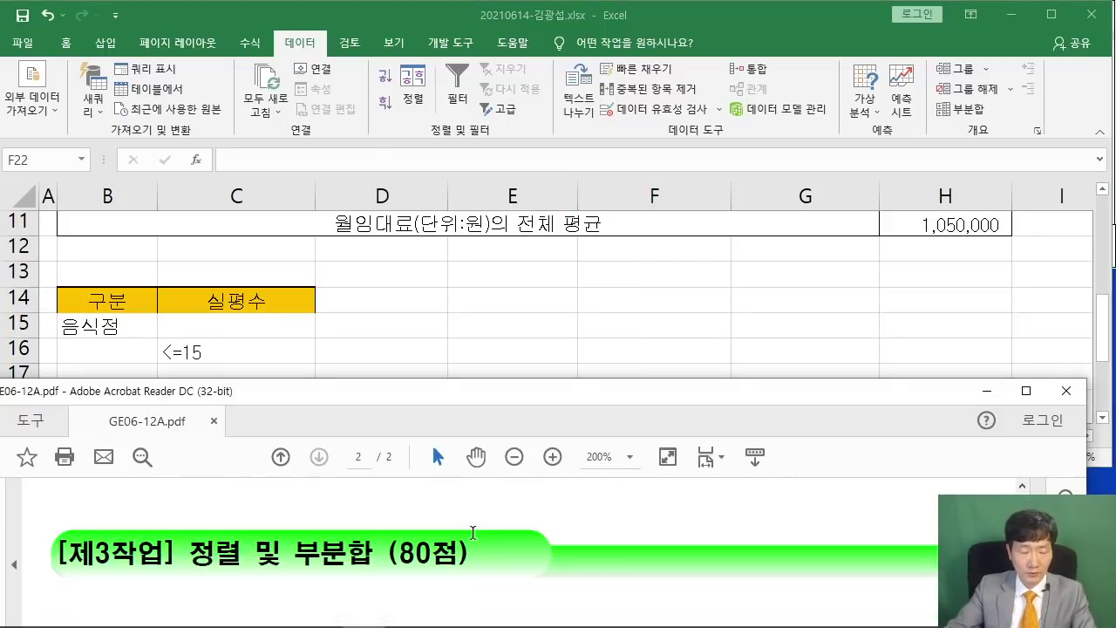
scroll(472, 531, down, 1)
scroll(473, 532, down, 2)
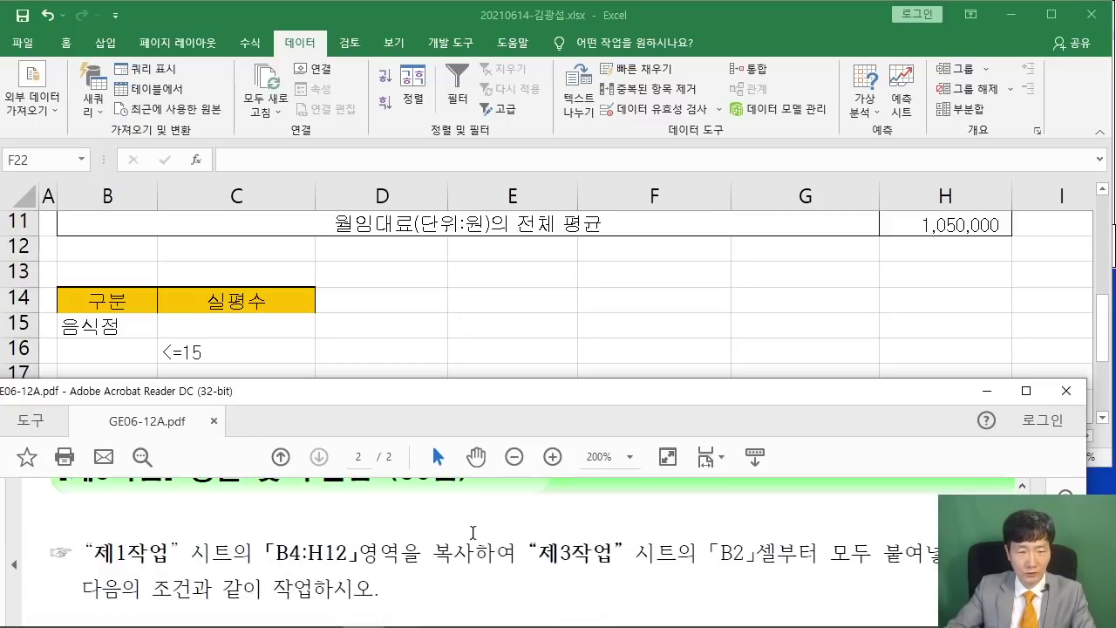
scroll(472, 532, up, 1)
scroll(472, 532, down, 1)
scroll(471, 531, down, 1)
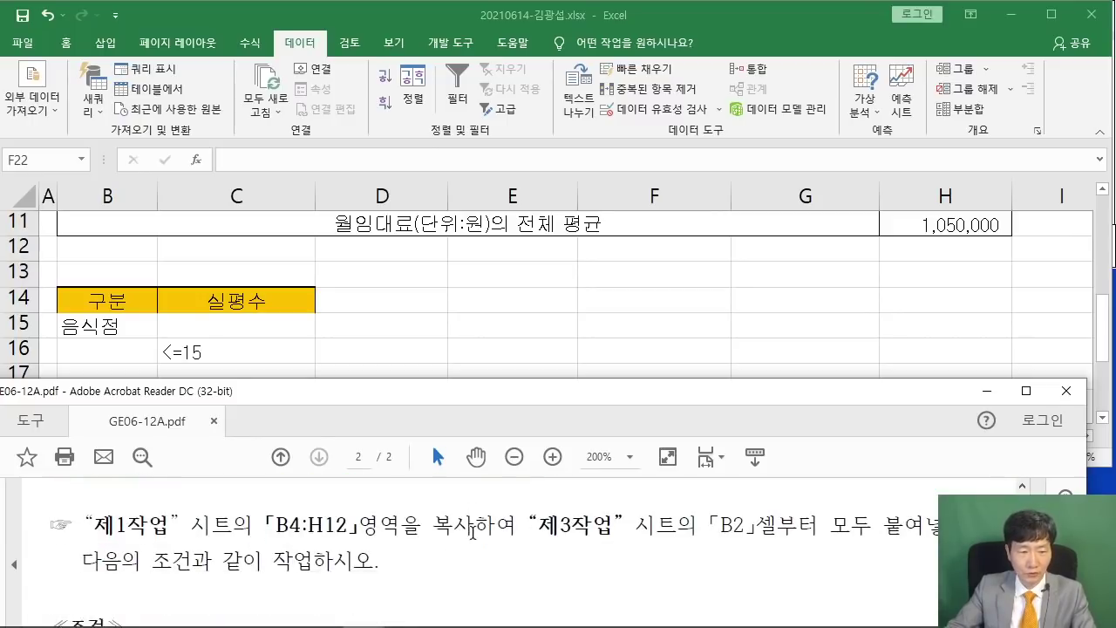
scroll(472, 531, down, 1)
click(464, 333)
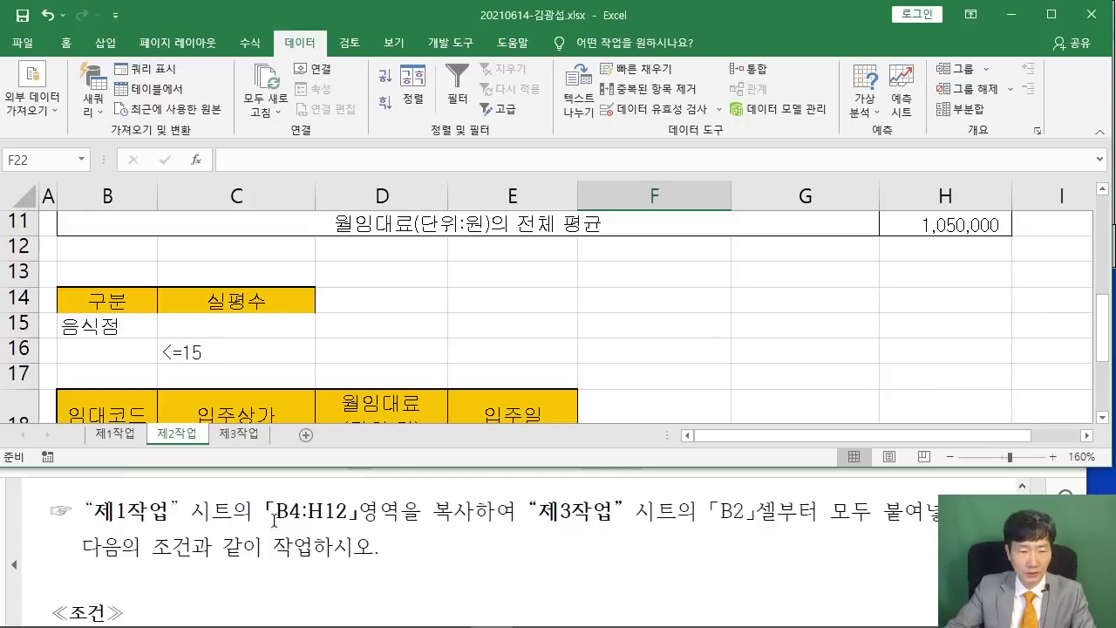
Copy the 제1작업 table B4:H12 and paste it into the 제3작업 sheet at B2.
click(115, 433)
scroll(388, 301, down, 2)
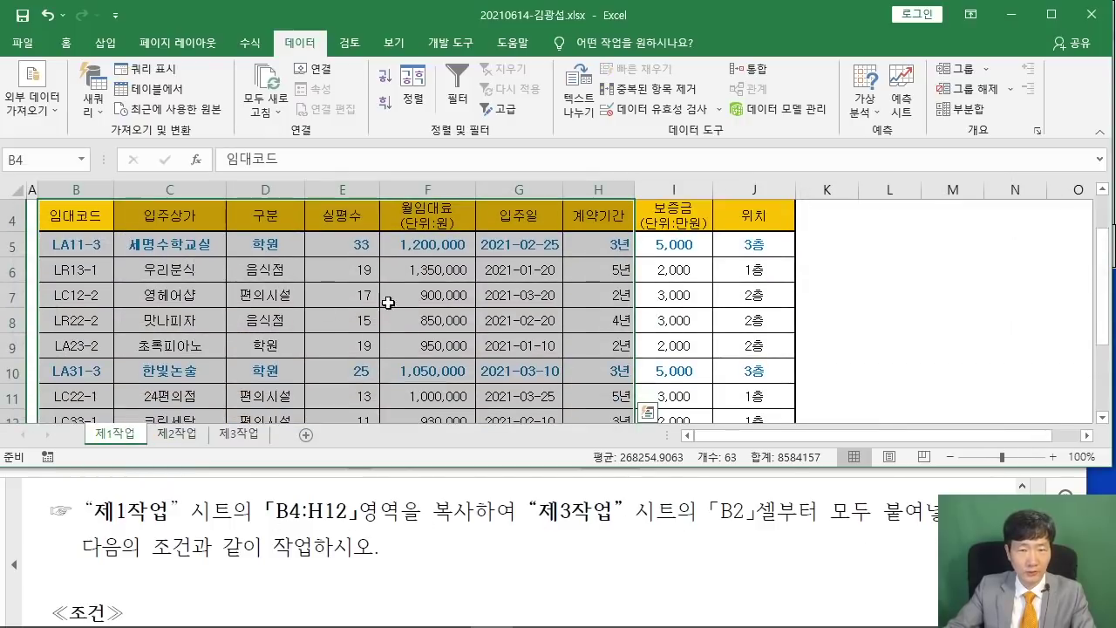
right_click(398, 211)
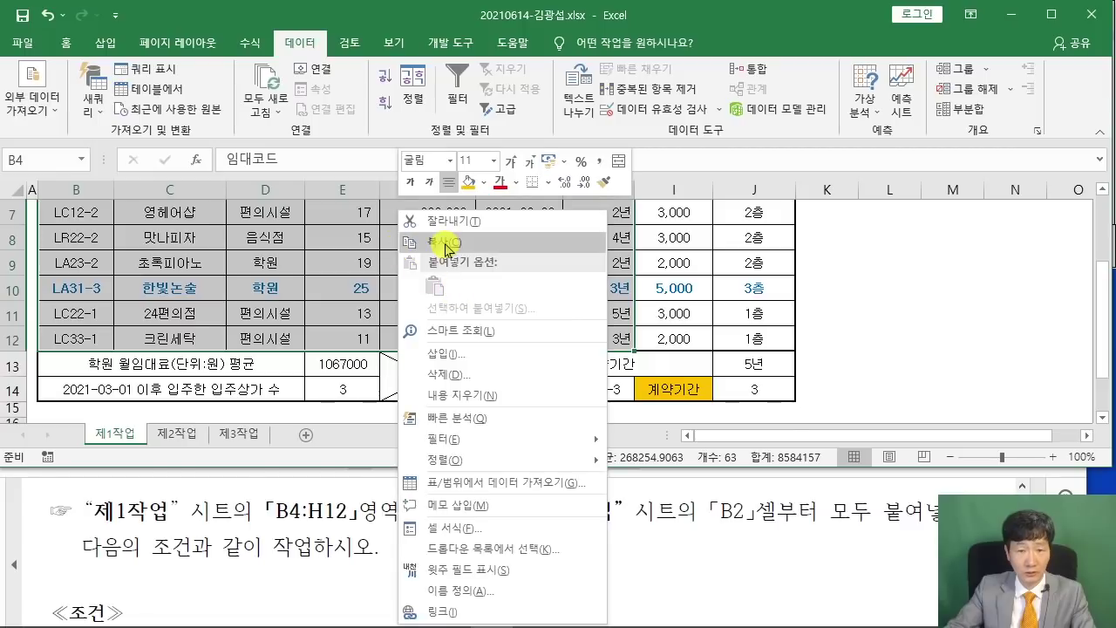
click(443, 242)
scroll(261, 383, up, 2)
click(231, 434)
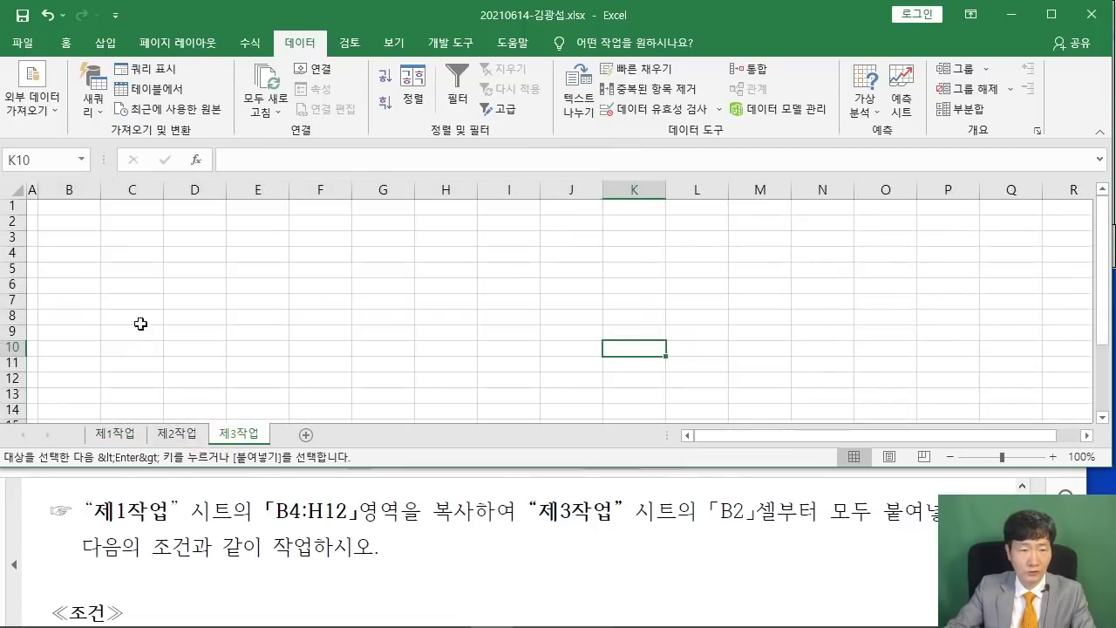
click(65, 223)
right_click(65, 223)
click(101, 288)
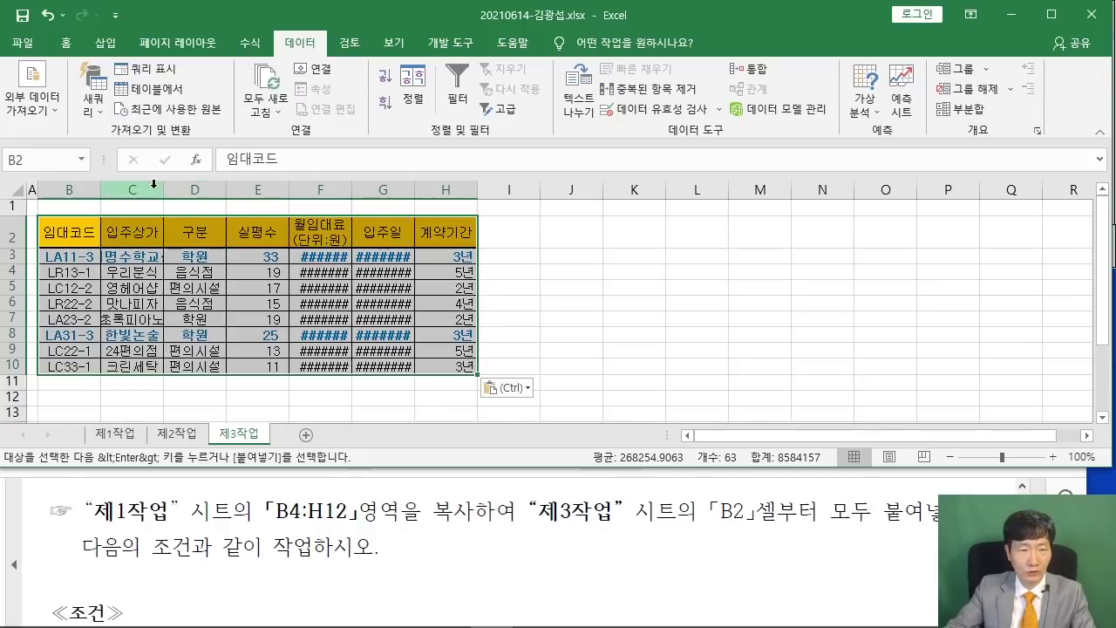
Widen columns C, F and G so store names, rents and dates display fully.
drag(159, 187, 199, 187)
scroll(384, 199, up, 1)
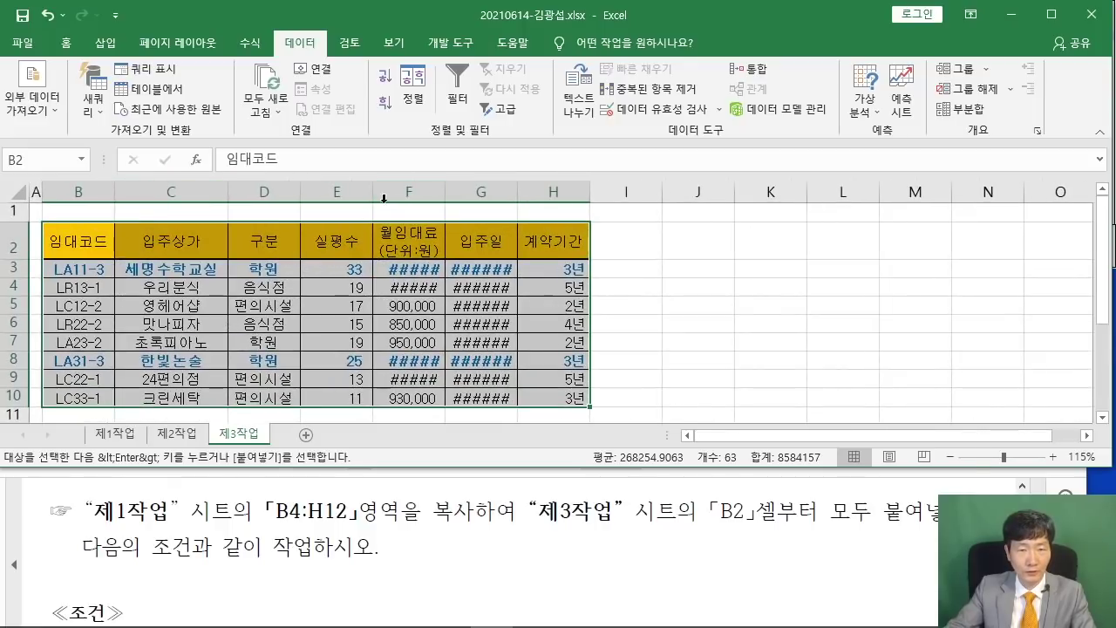
drag(445, 187, 483, 186)
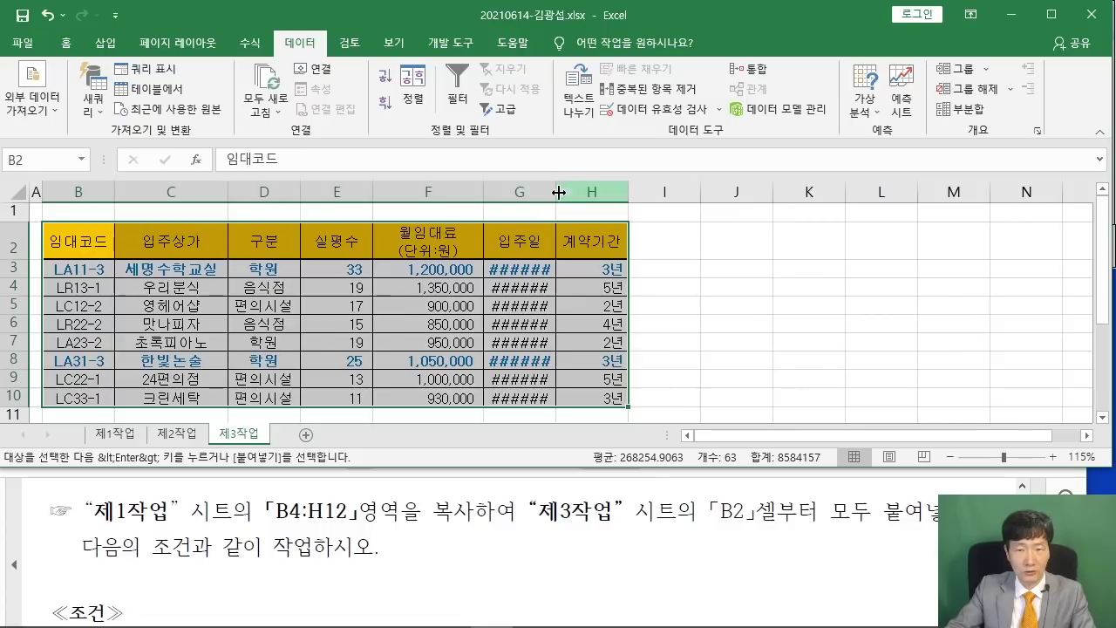
drag(558, 192, 589, 192)
click(735, 286)
scroll(732, 292, down, 1)
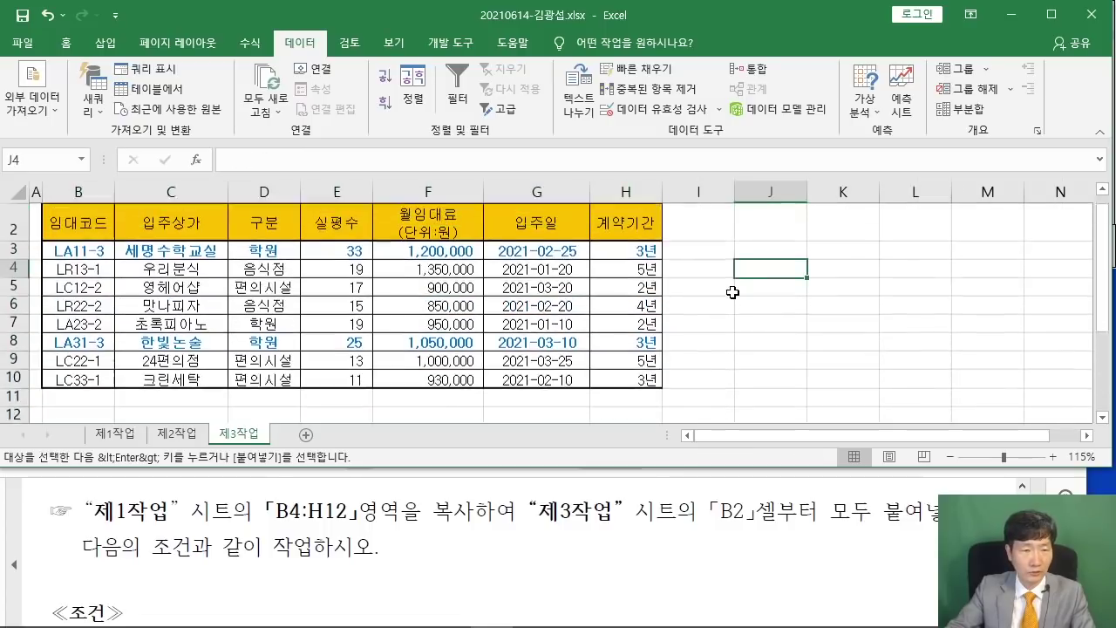
scroll(732, 292, up, 1)
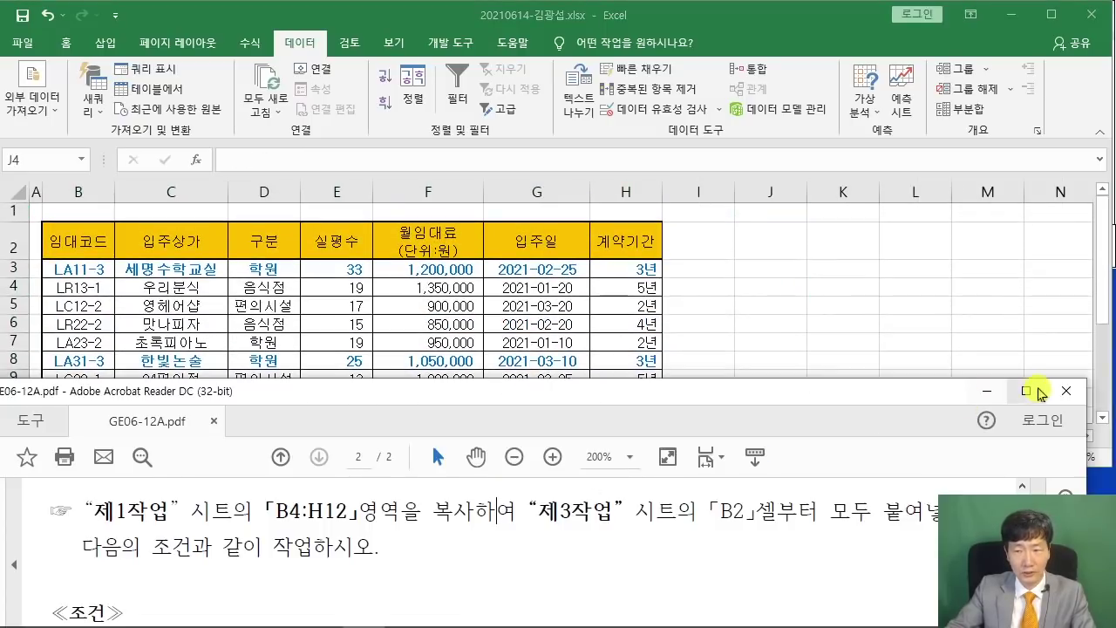
Maximize the reference PDF and read condition one's sorting, count and average subtotal requirements.
click(1025, 391)
scroll(477, 325, up, 2)
scroll(477, 325, up, 2)
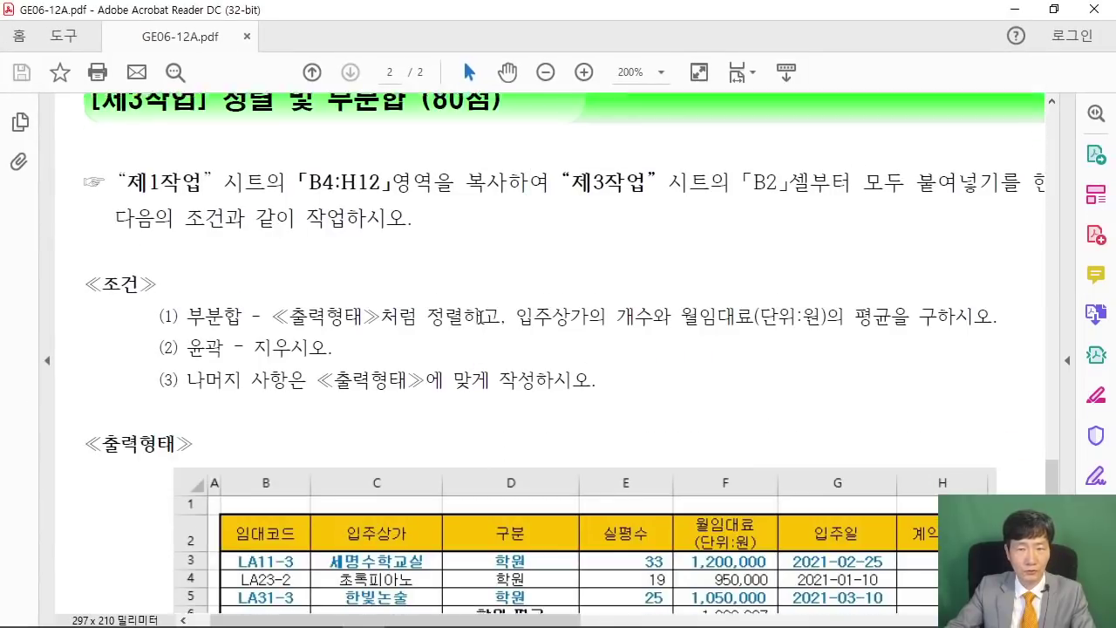
scroll(486, 325, down, 3)
scroll(485, 326, down, 1)
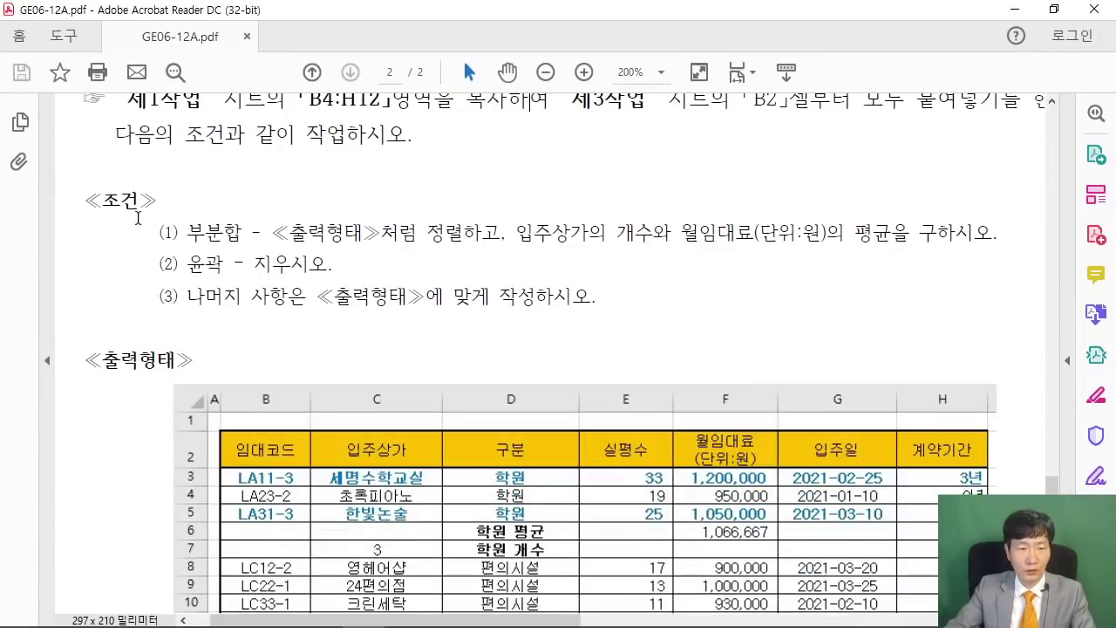
drag(151, 223, 190, 297)
click(247, 321)
scroll(259, 364, down, 1)
scroll(262, 349, down, 1)
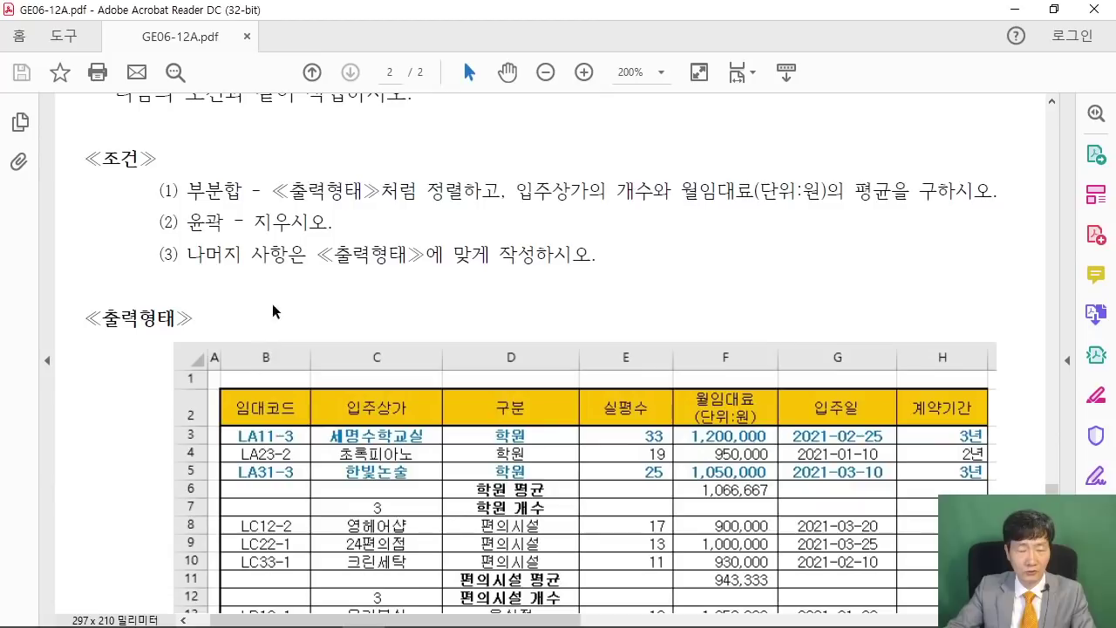
drag(204, 192, 243, 192)
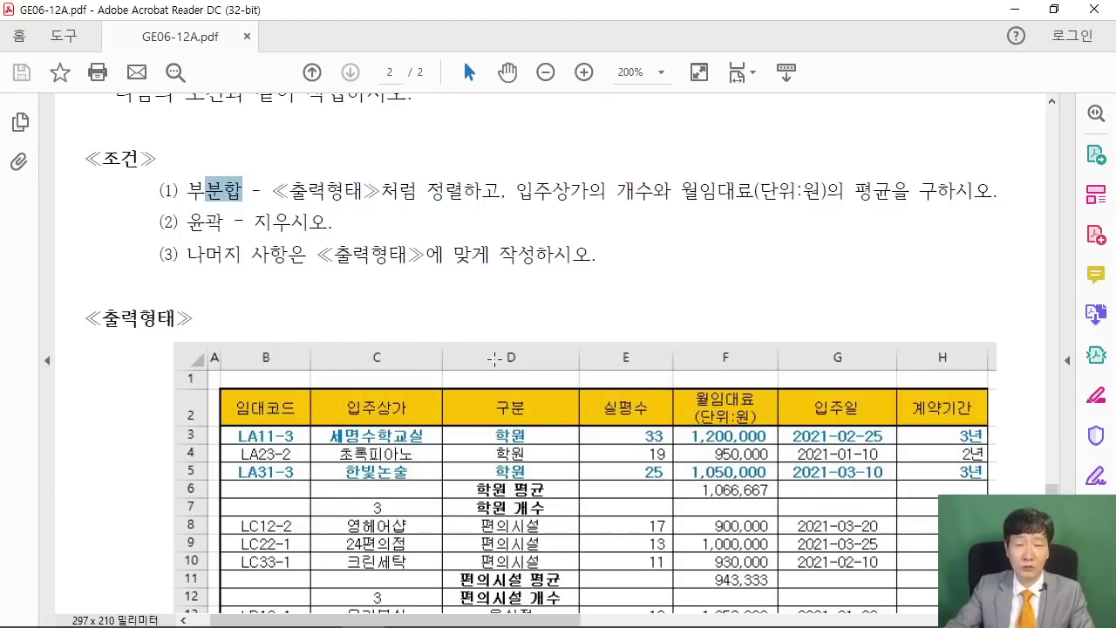
drag(272, 192, 499, 192)
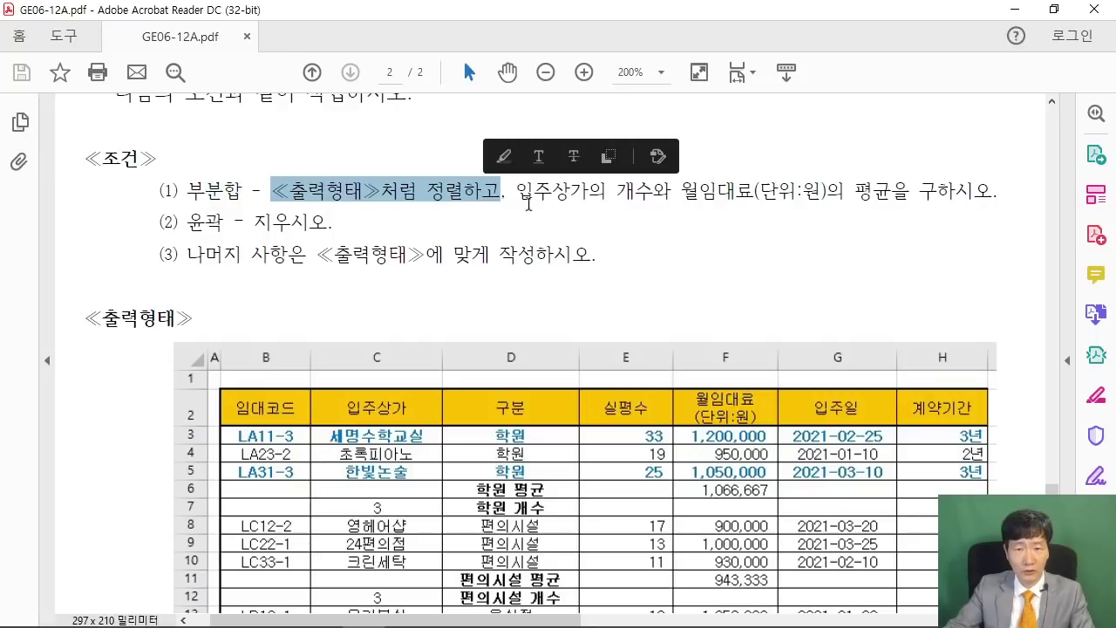
drag(608, 192, 910, 192)
click(569, 278)
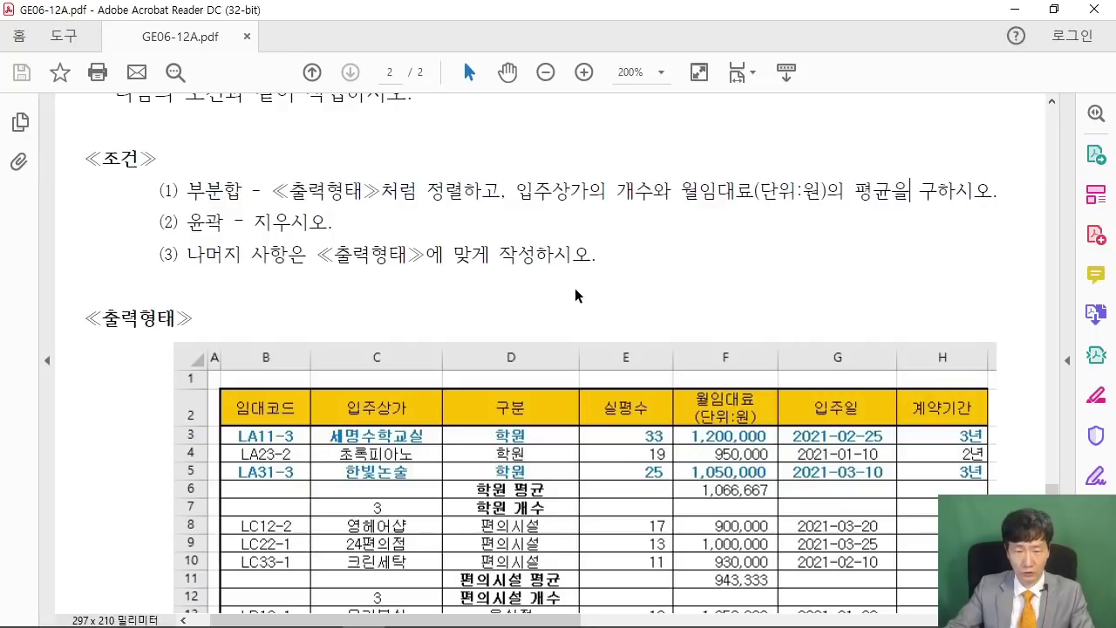
Review the sample output table grouped by 구분, clear the pen marks, and select cell D2.
scroll(575, 295, down, 3)
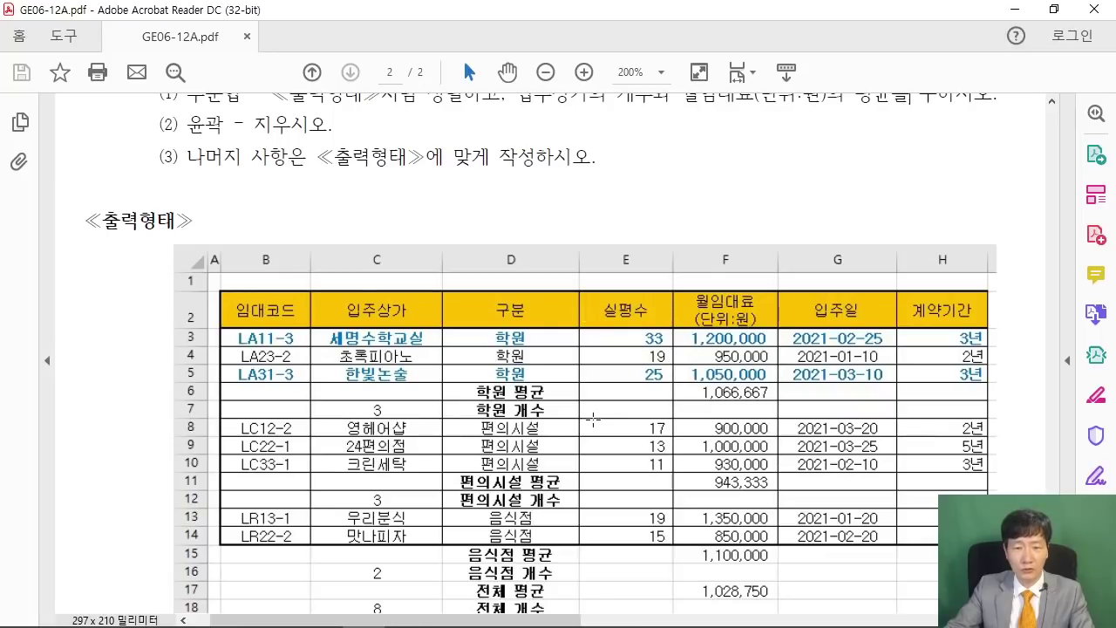
click(435, 296)
click(528, 392)
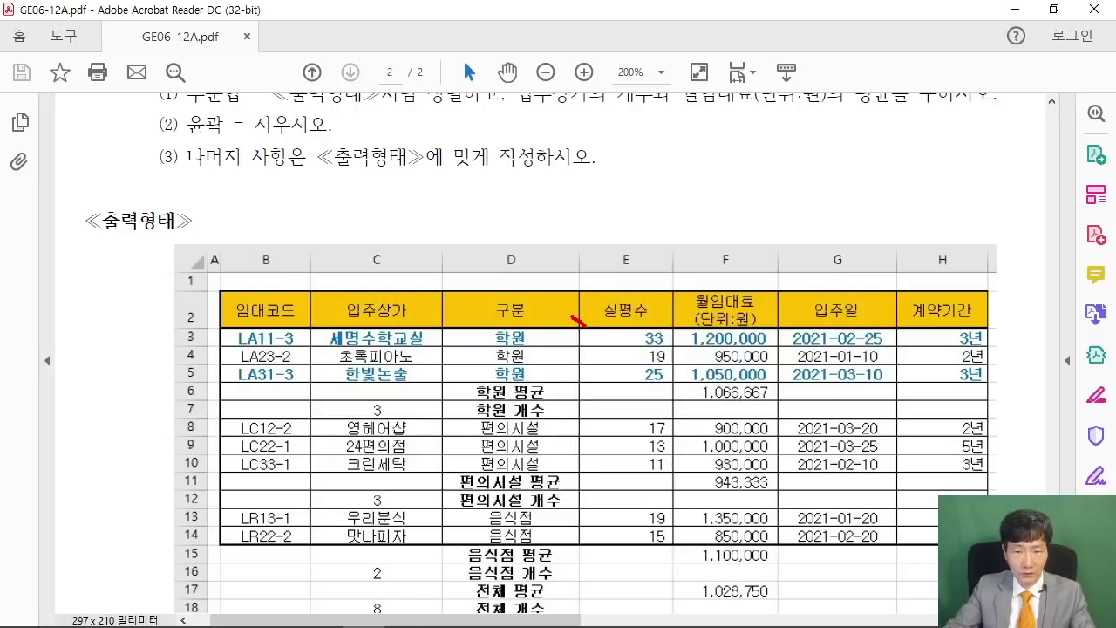
drag(572, 428, 589, 427)
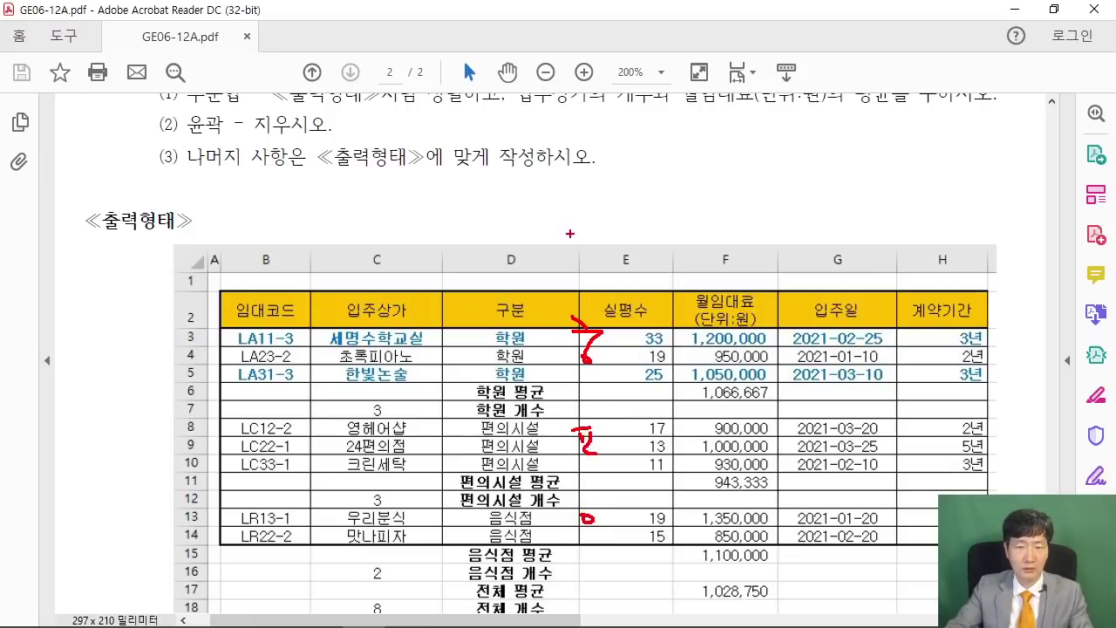
drag(542, 276, 666, 273)
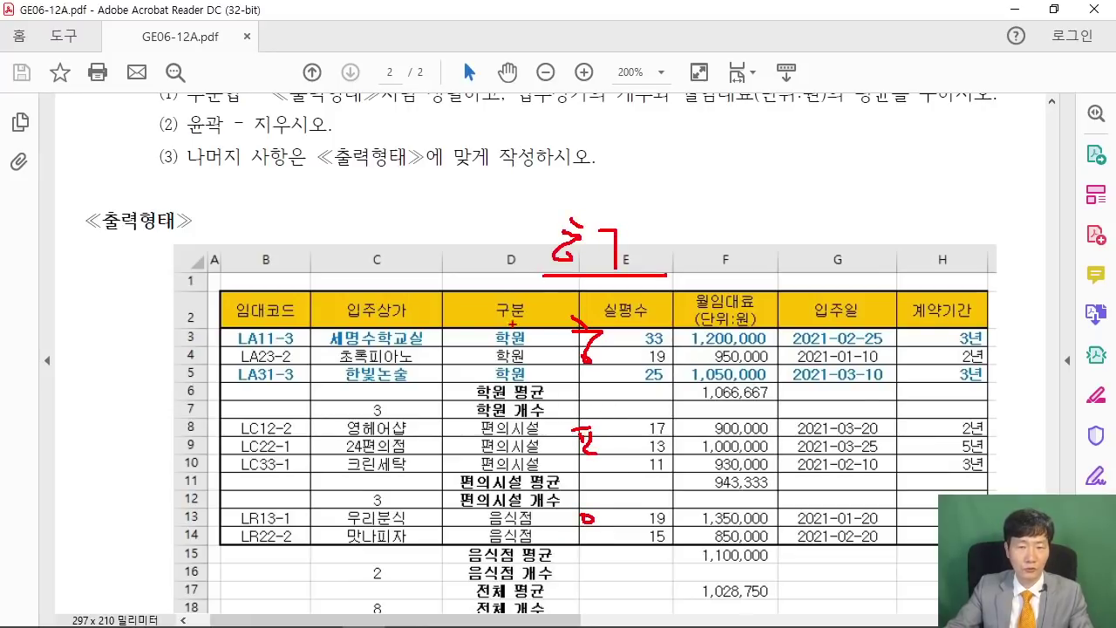
key(e)
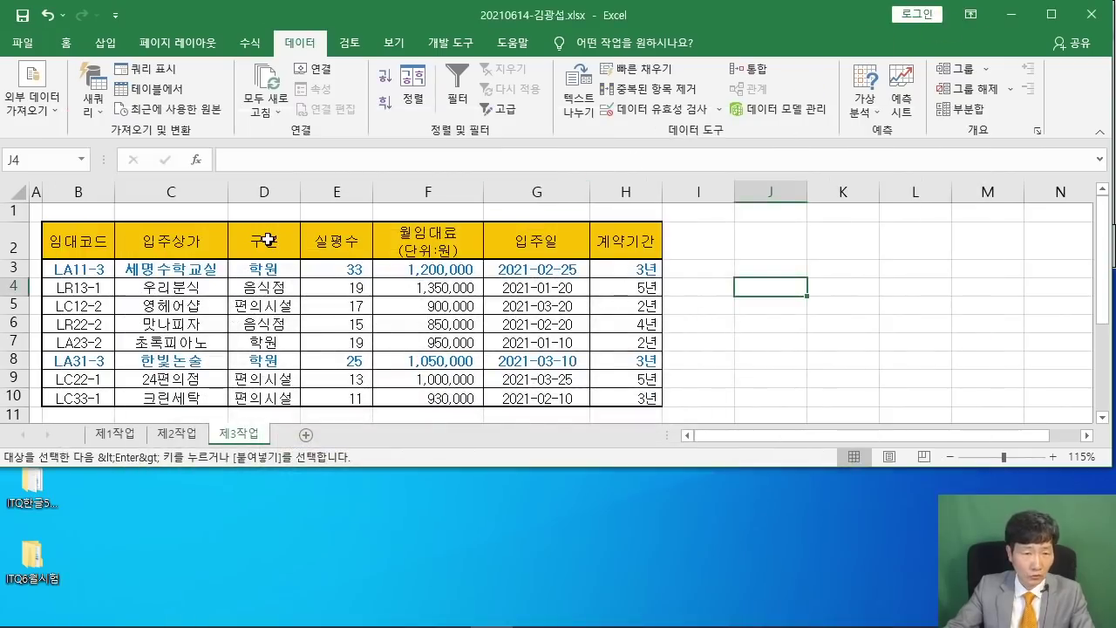
click(266, 239)
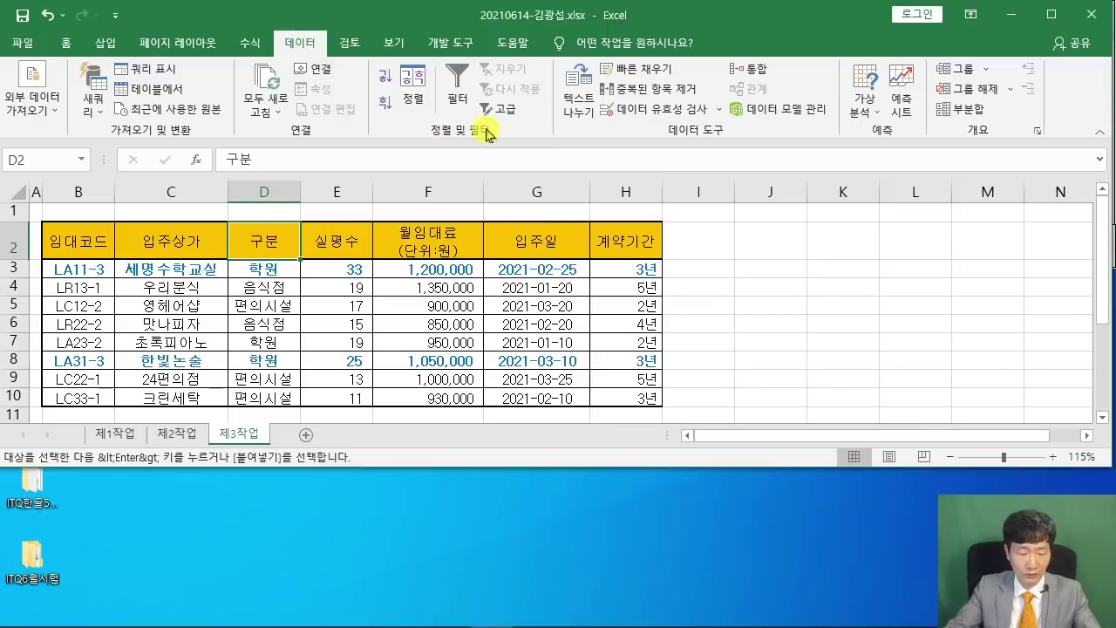
Sort the 제3작업 table descending by the 구분 column from cell D2.
drag(362, 88, 481, 210)
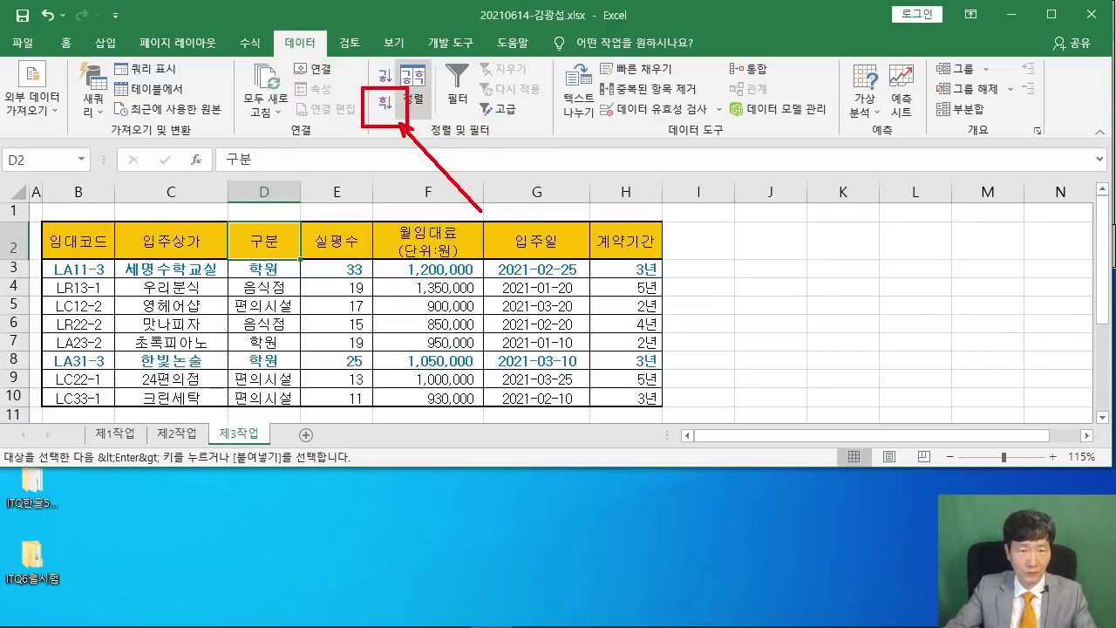
drag(221, 219, 299, 265)
key(Escape)
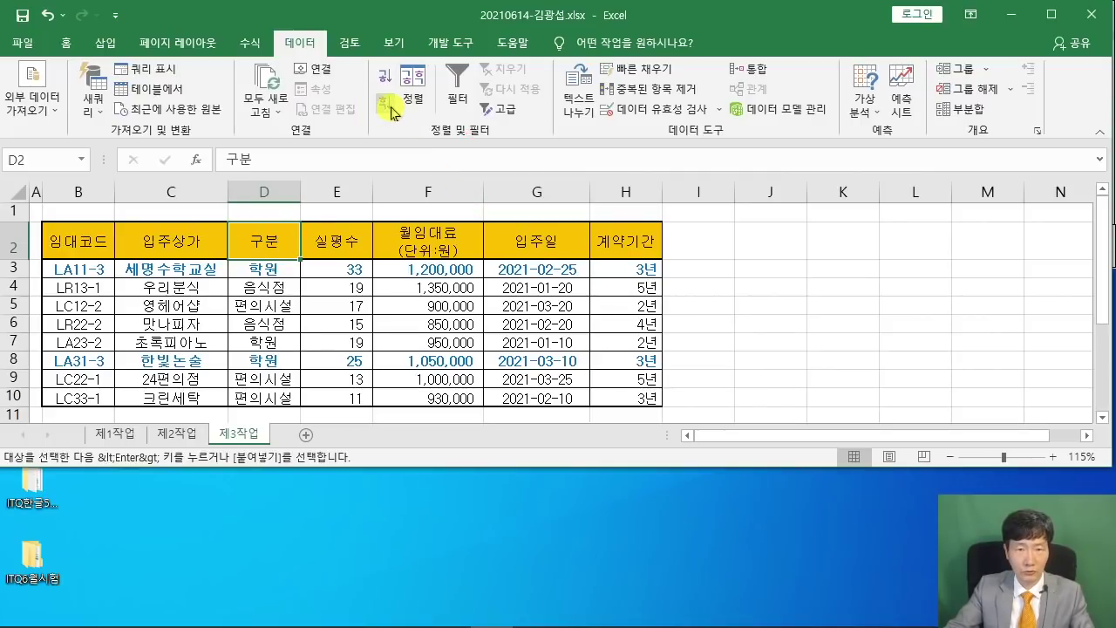
click(385, 102)
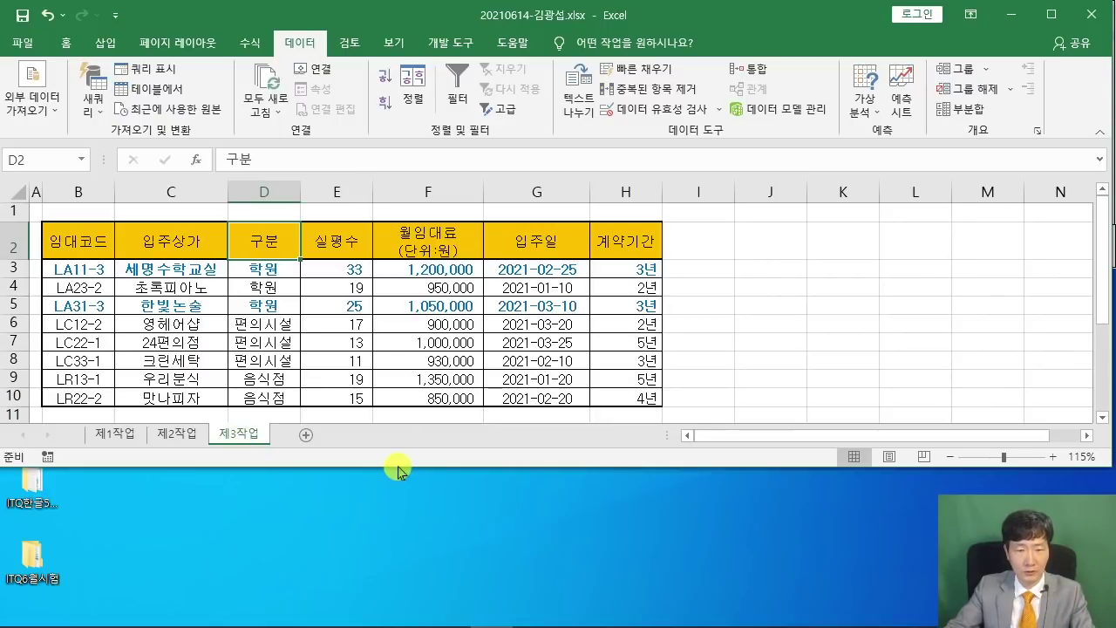
drag(398, 471, 398, 487)
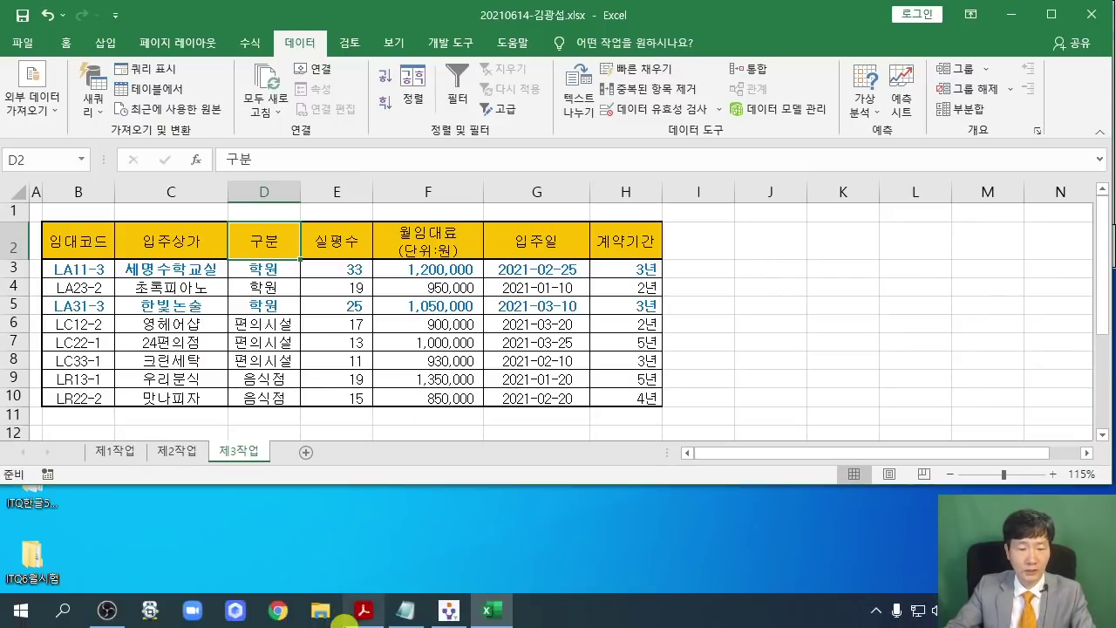
click(364, 610)
Read condition (1): count of 입주상가 and average of 월임대료(단위:원) subtotals.
scroll(504, 314, up, 3)
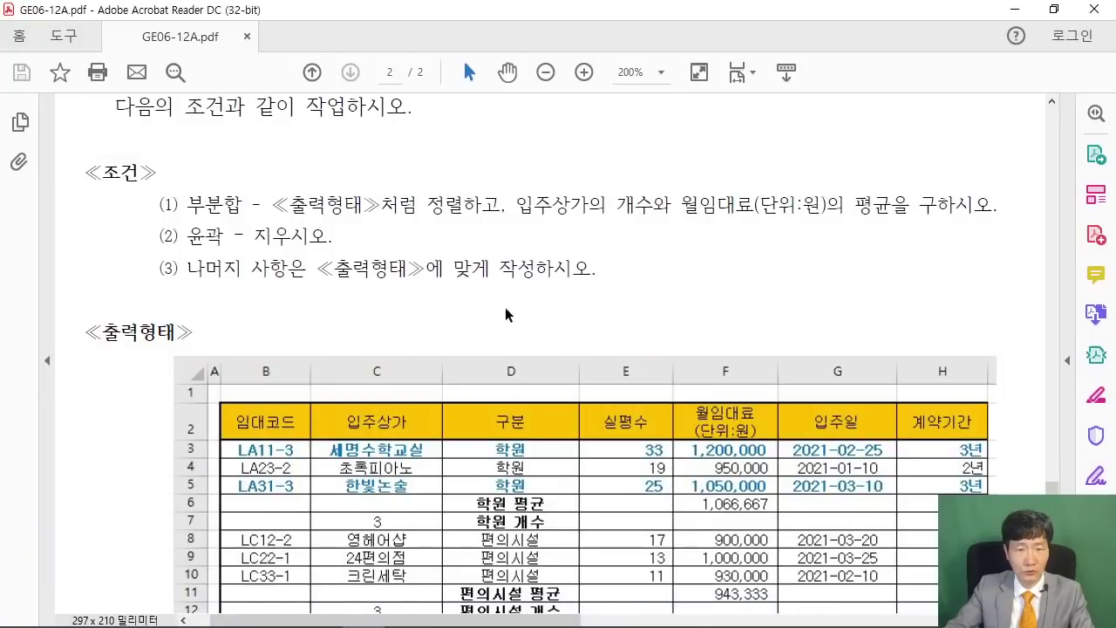
drag(523, 202, 993, 206)
click(732, 206)
click(773, 216)
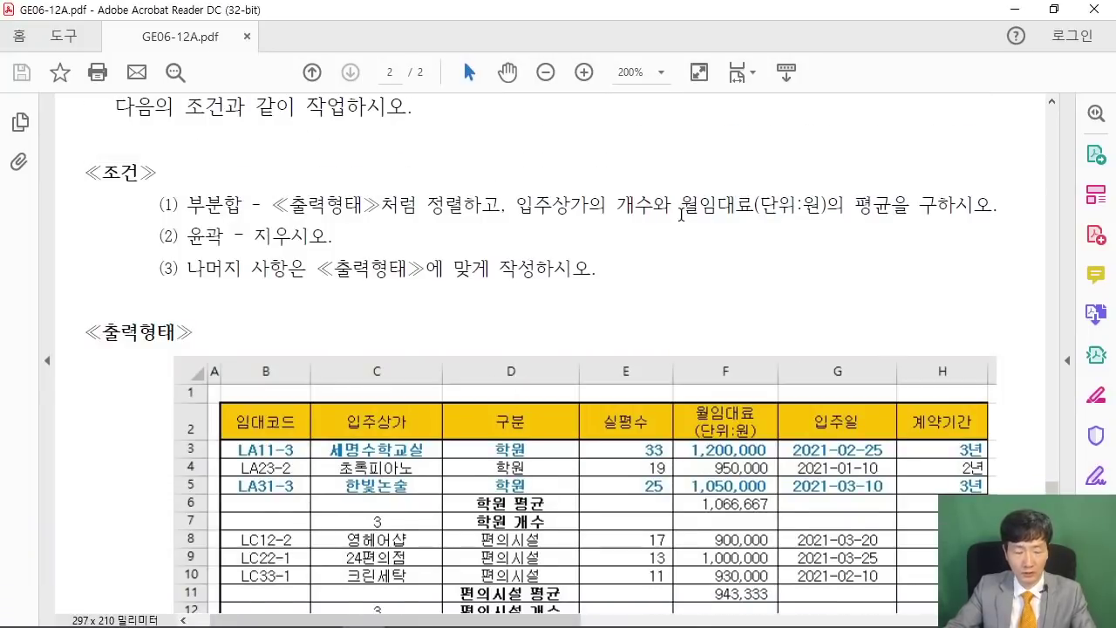
drag(900, 234, 515, 233)
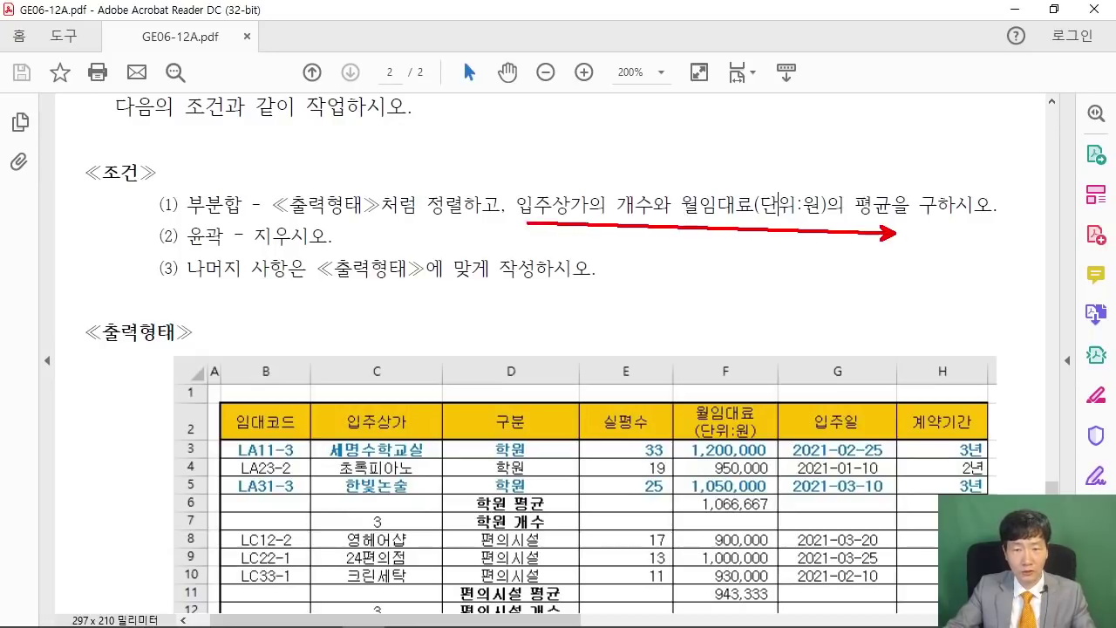
mouse_move(558, 162)
mouse_down()
mouse_move(560, 189)
mouse_move(537, 194)
mouse_move(633, 224)
mouse_up()
mouse_move(725, 169)
mouse_down()
mouse_move(735, 194)
mouse_move(818, 223)
mouse_up()
key(Escape)
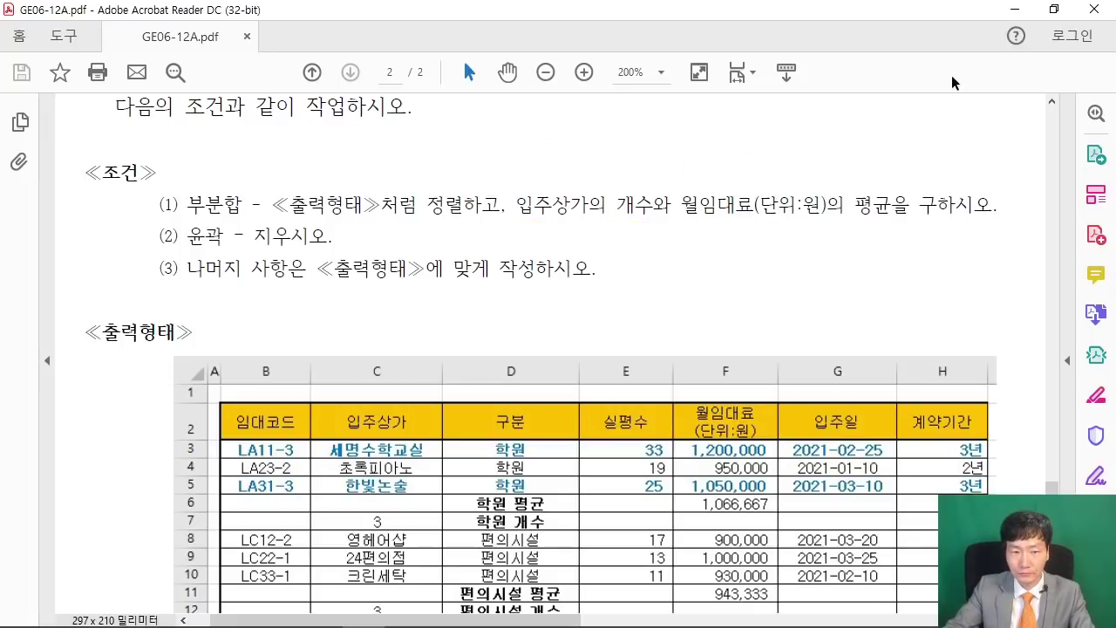
Open the 부분합 dialog and set the grouping field to 구분.
click(1053, 9)
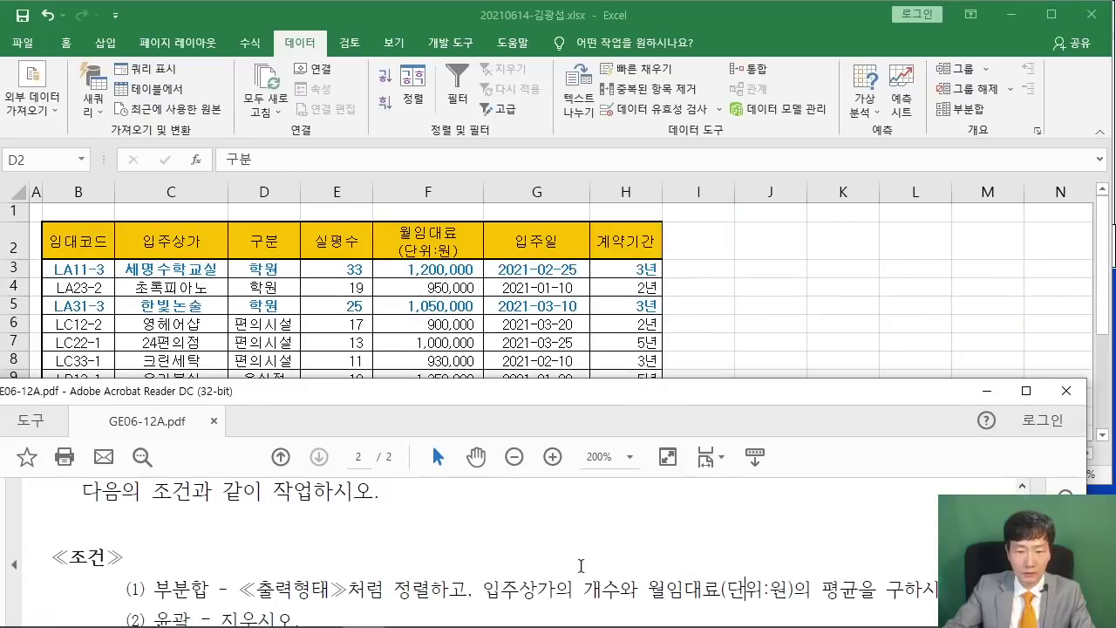
scroll(572, 551, down, 1)
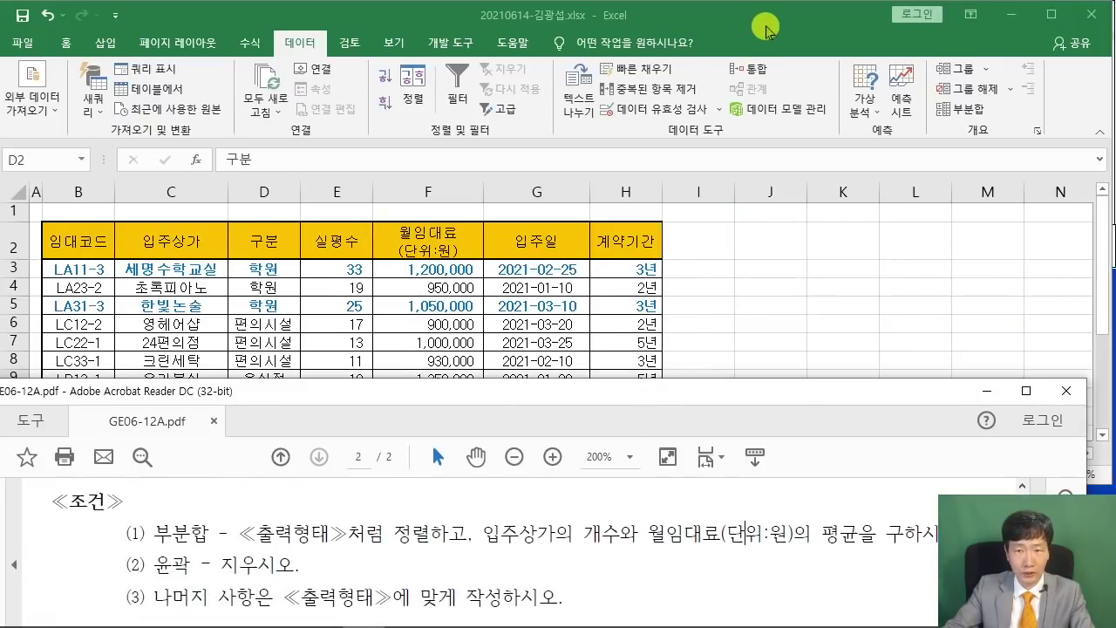
click(685, 84)
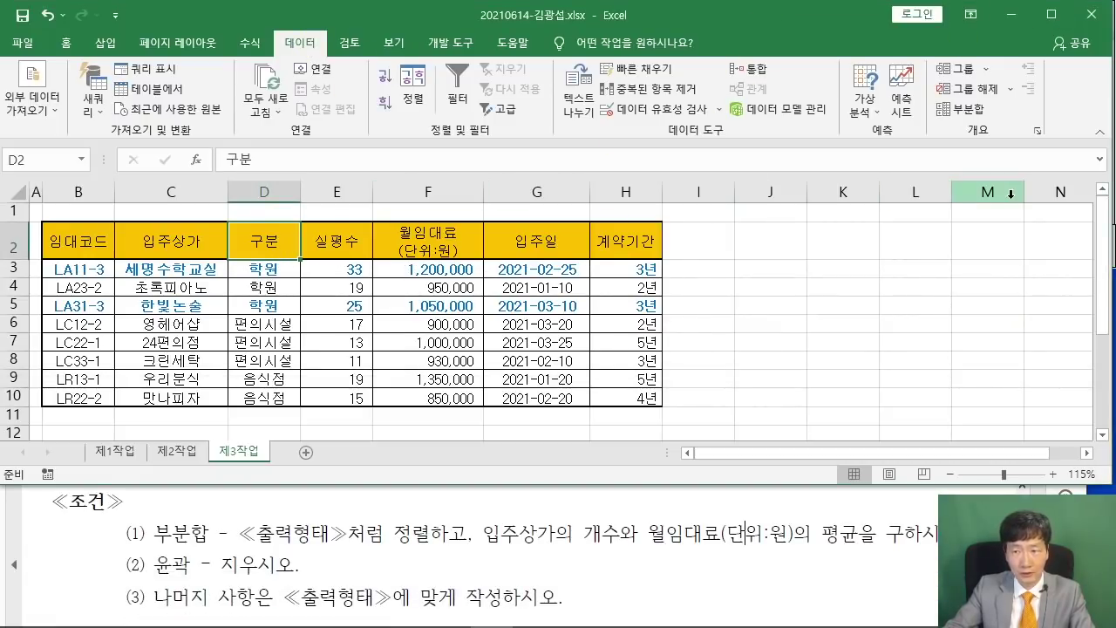
mouse_move(920, 99)
mouse_down()
mouse_move(1015, 118)
mouse_move(871, 258)
mouse_up()
key(Escape)
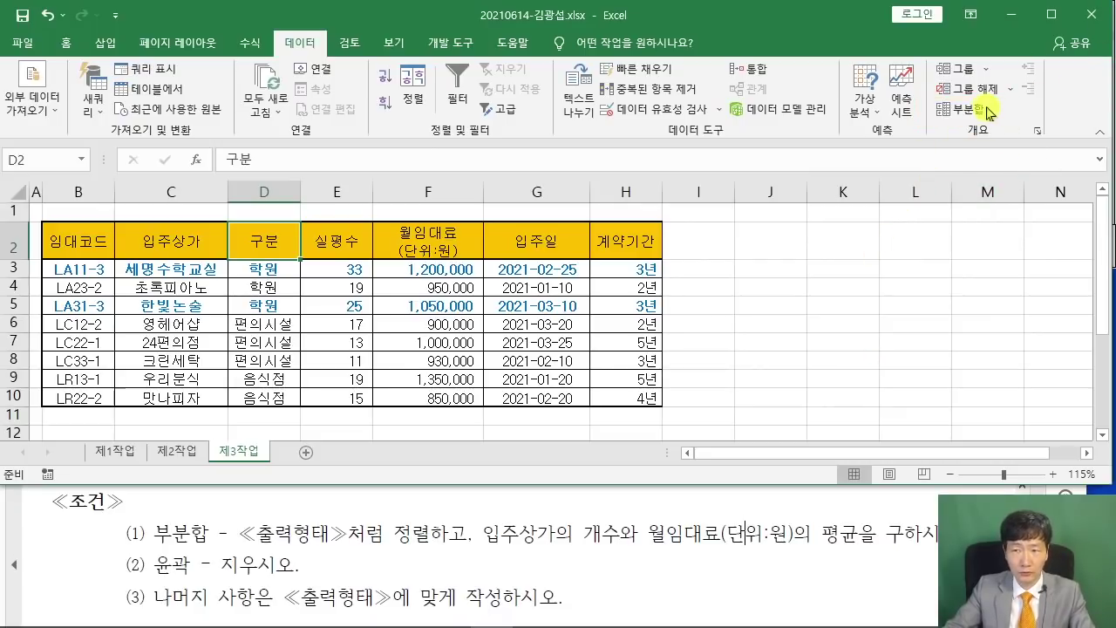
click(966, 109)
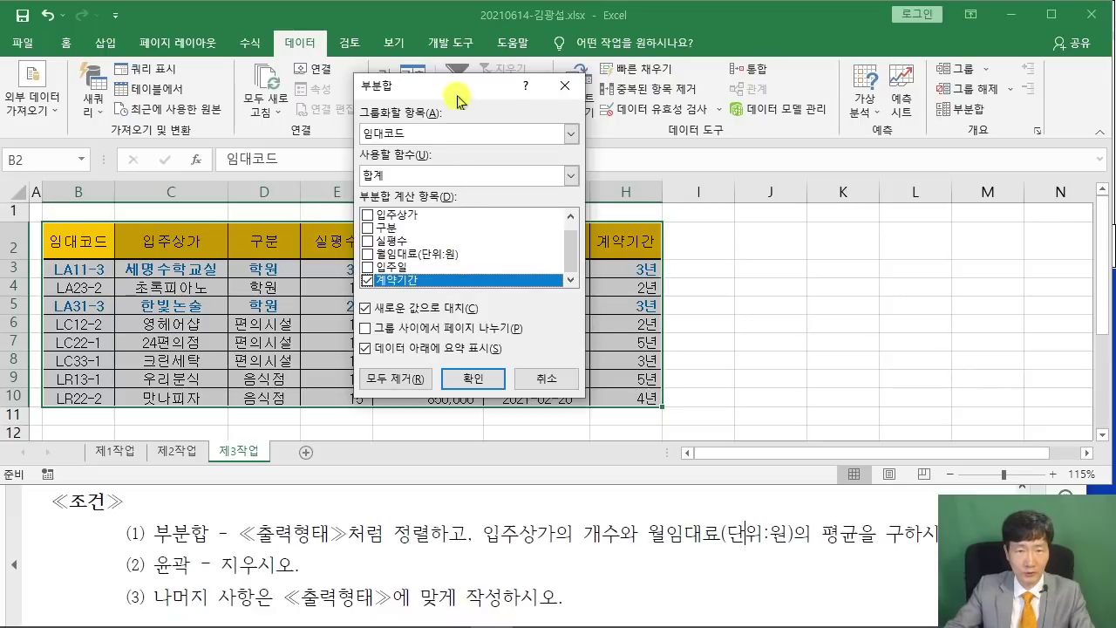
drag(460, 96, 580, 91)
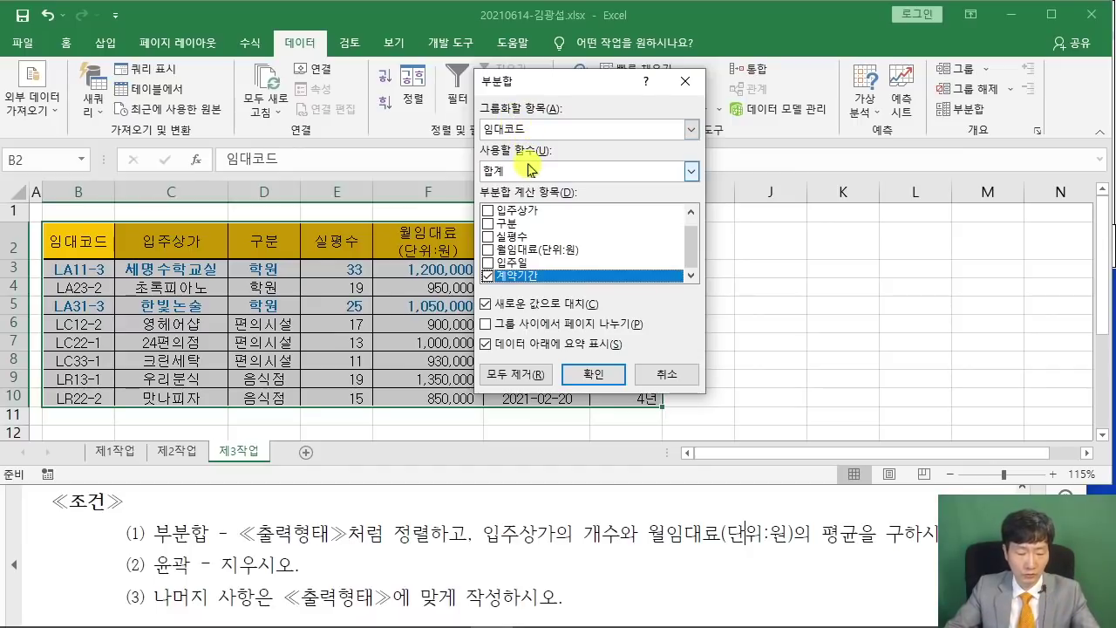
mouse_move(261, 259)
mouse_down()
mouse_move(213, 232)
mouse_move(279, 266)
mouse_up()
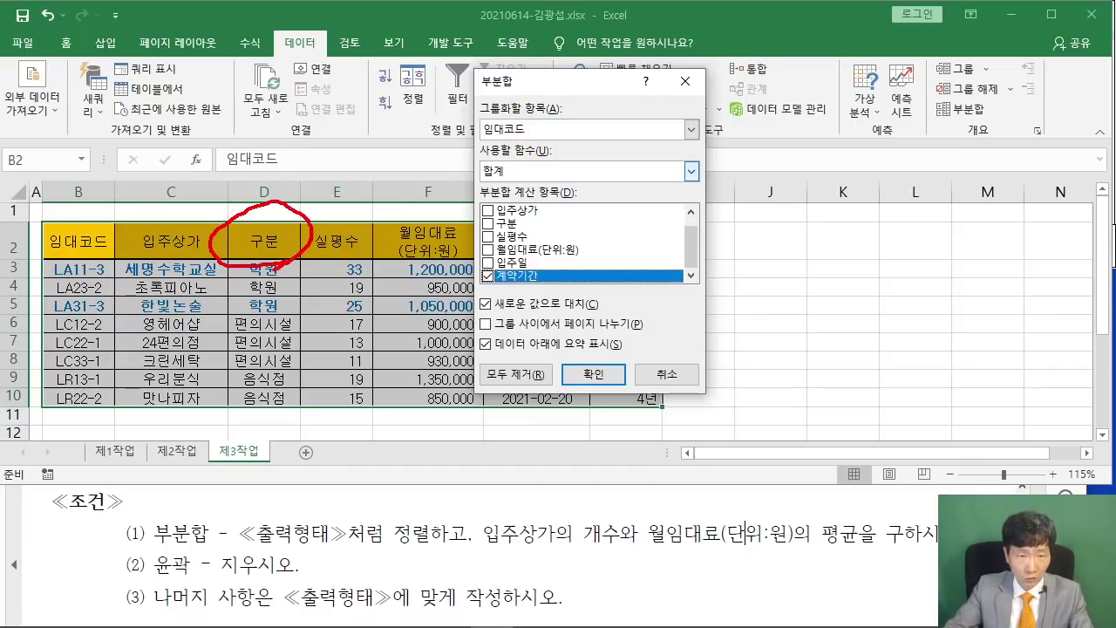
drag(317, 231, 427, 137)
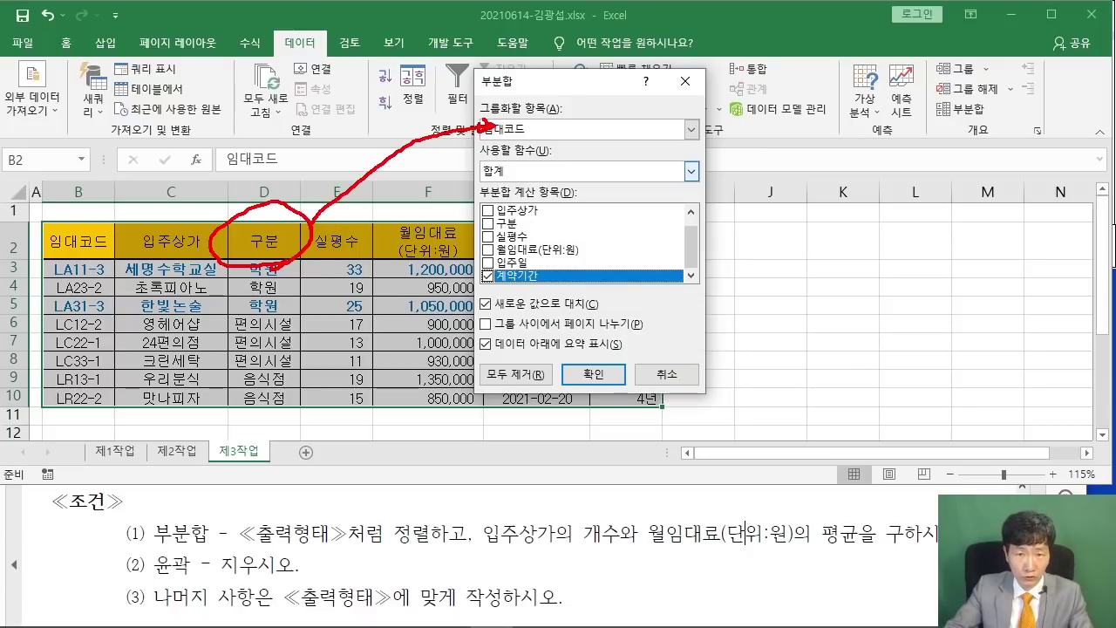
key(Escape)
click(690, 129)
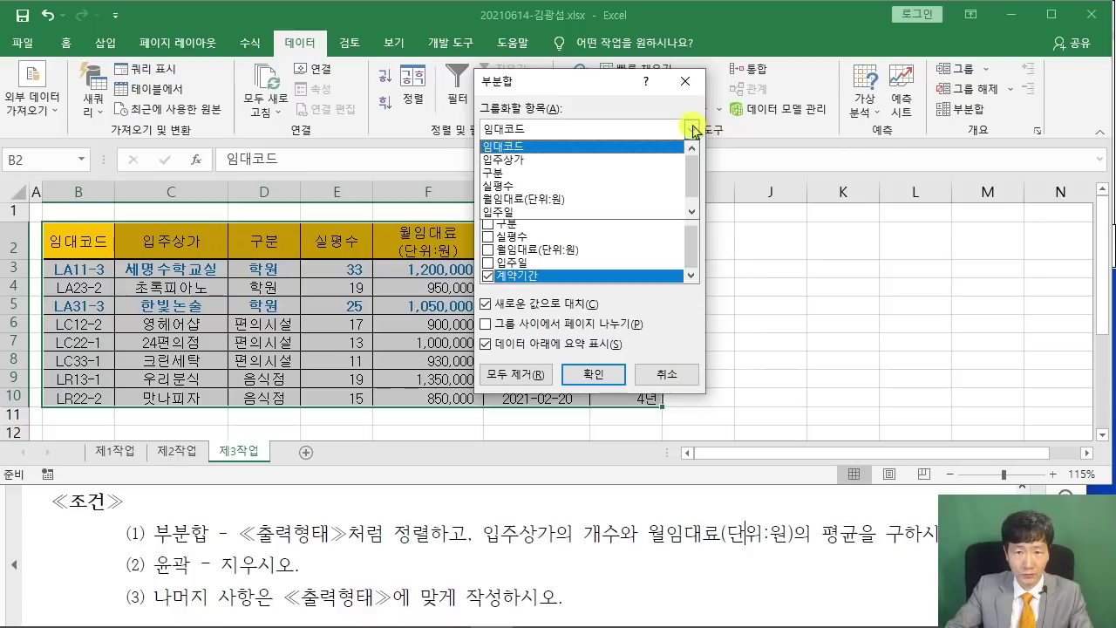
click(530, 153)
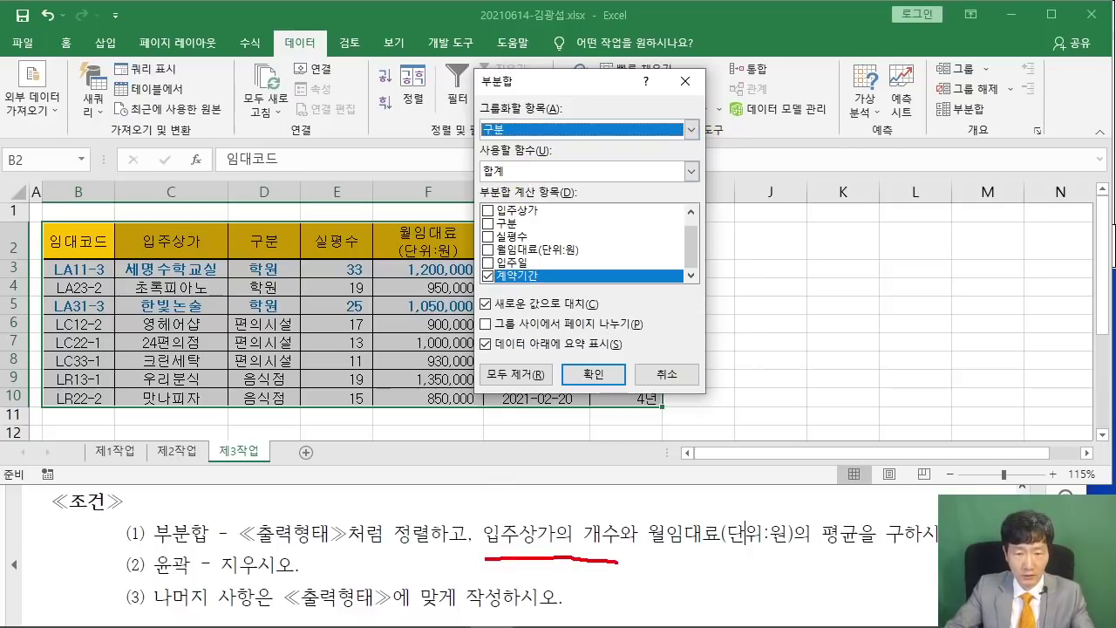
Choose 개수 on 입주상가 only, unchecking 계약기간, and apply the subtotals.
mouse_move(619, 502)
mouse_down()
mouse_move(617, 548)
mouse_move(794, 235)
mouse_move(662, 179)
mouse_up()
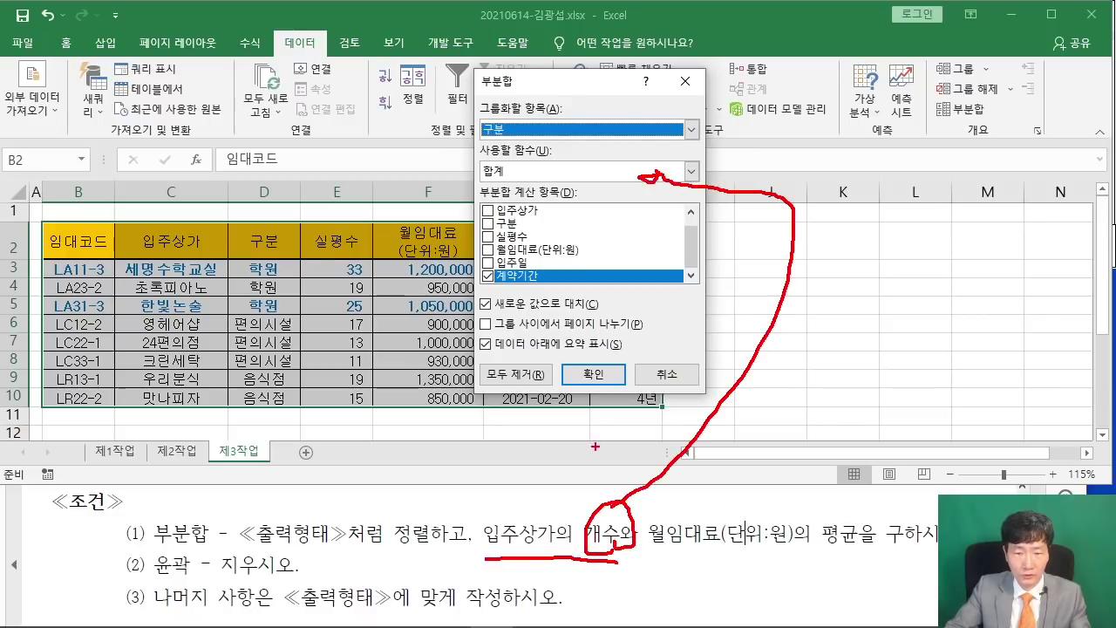
key(Escape)
click(691, 171)
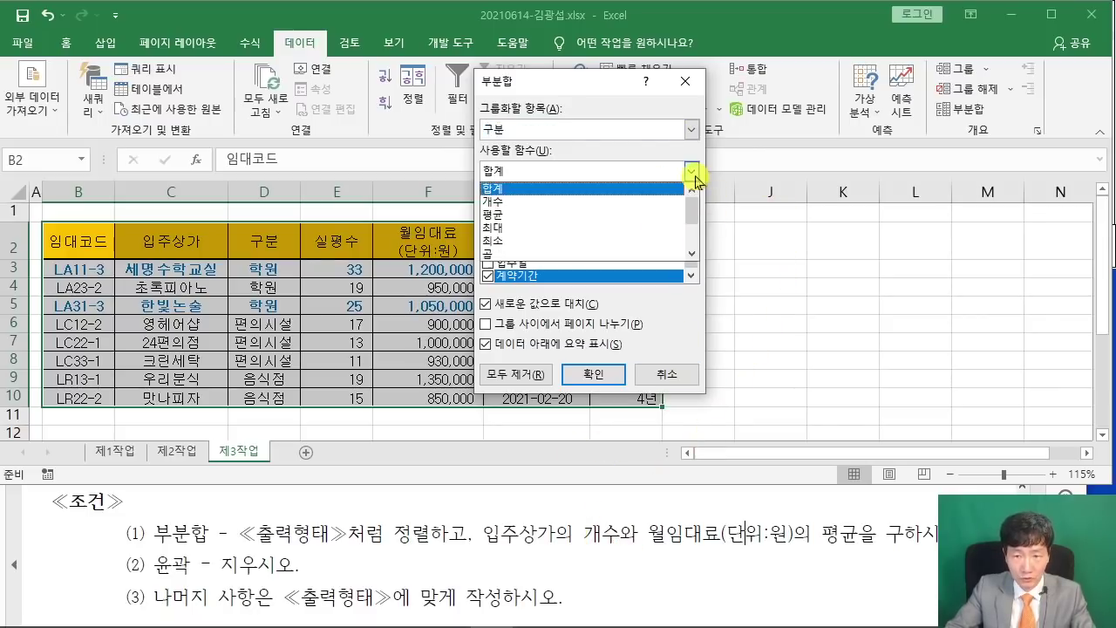
click(568, 202)
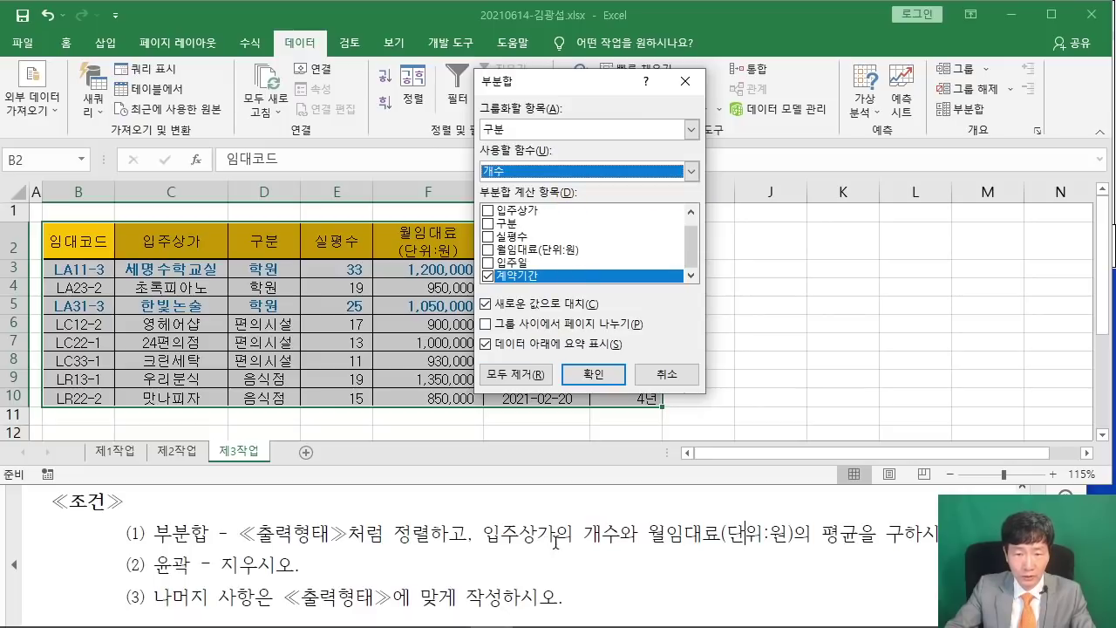
drag(483, 532, 555, 531)
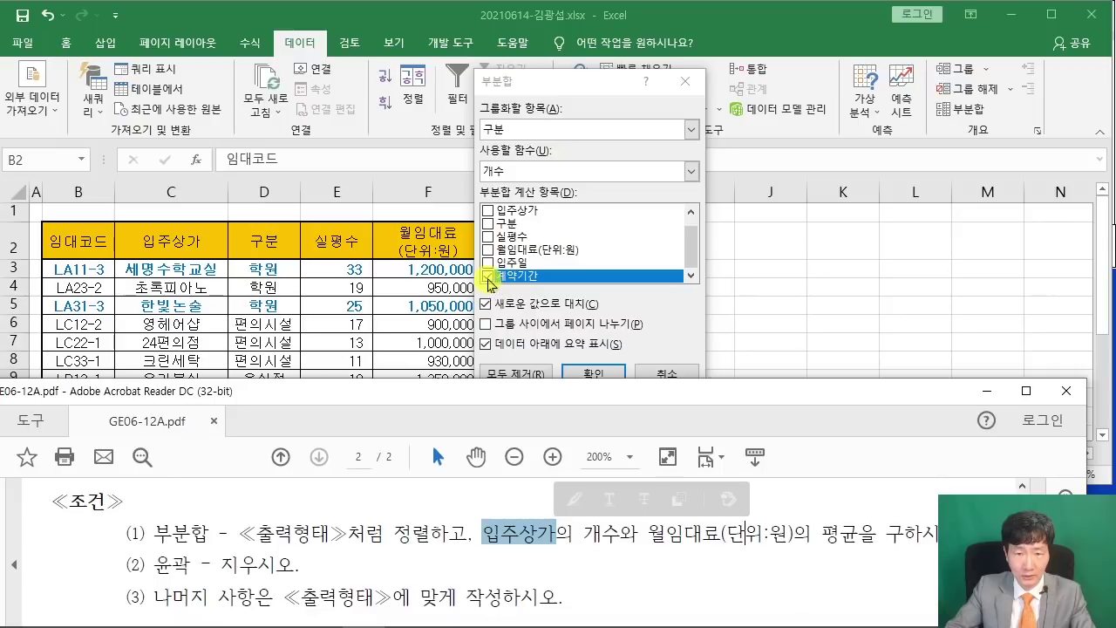
click(487, 275)
click(489, 212)
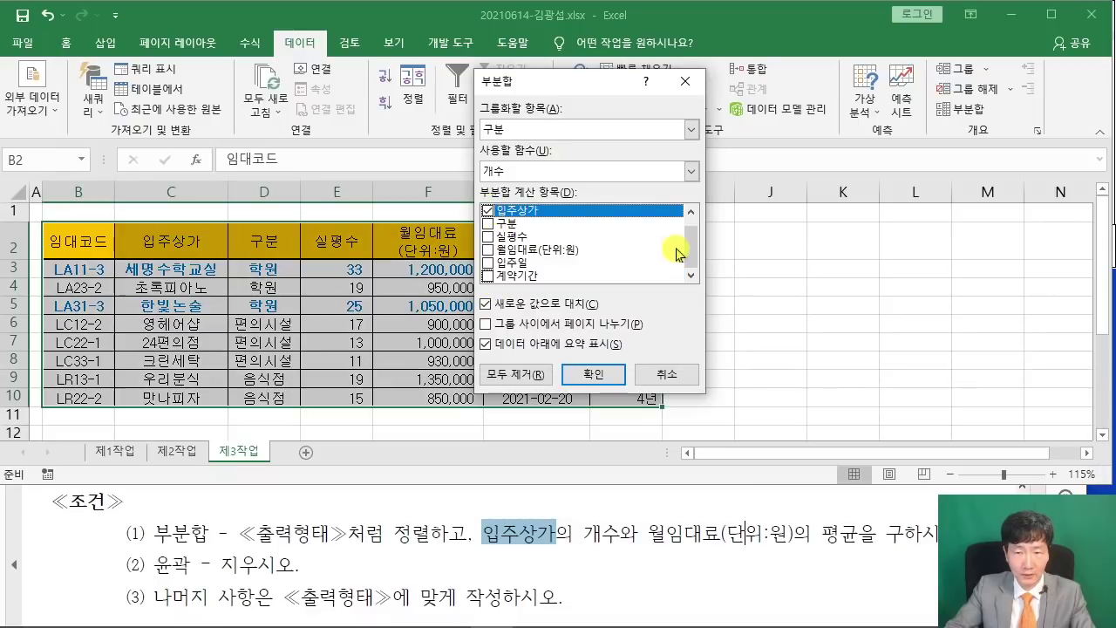
drag(691, 245, 695, 275)
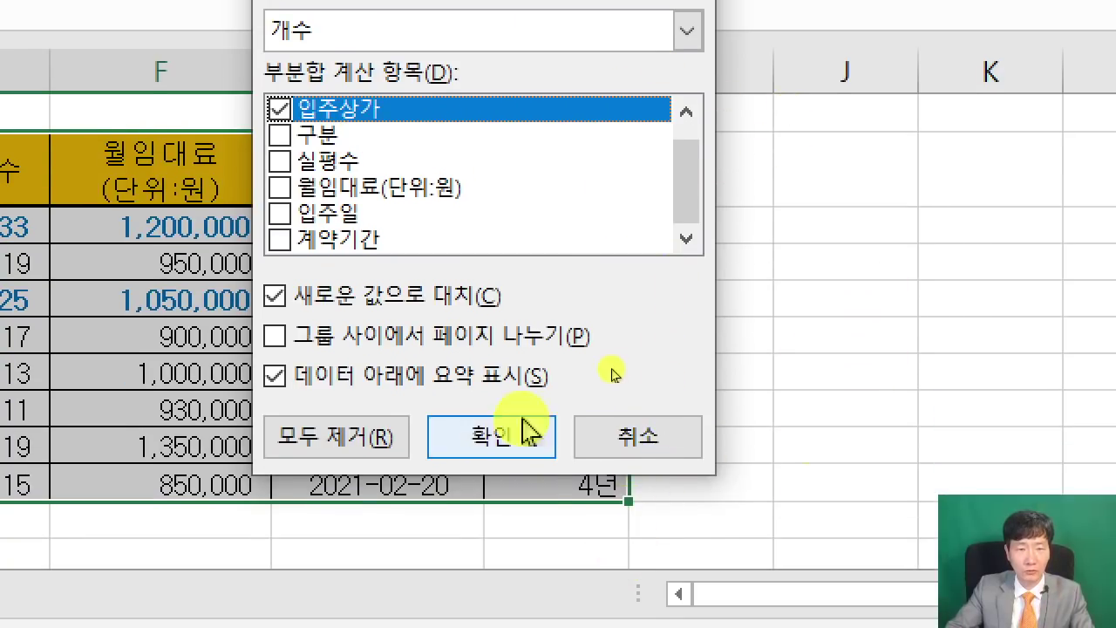
click(499, 510)
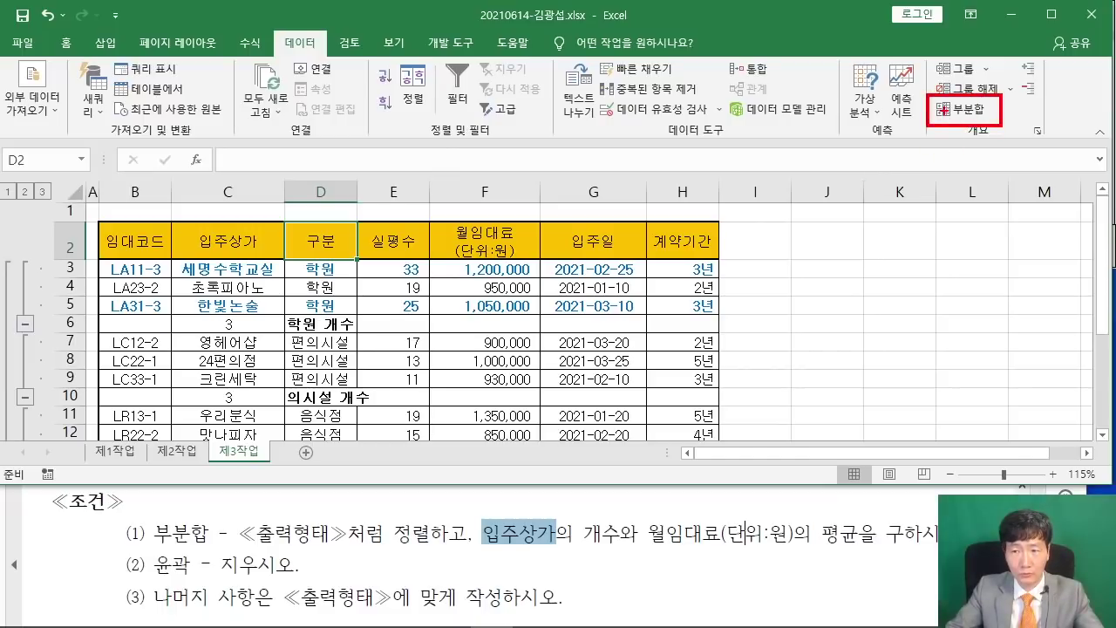
Reopen 부분합 and set function 평균 on 월임대료(단위:원) only, unchecking 입주상가.
click(968, 109)
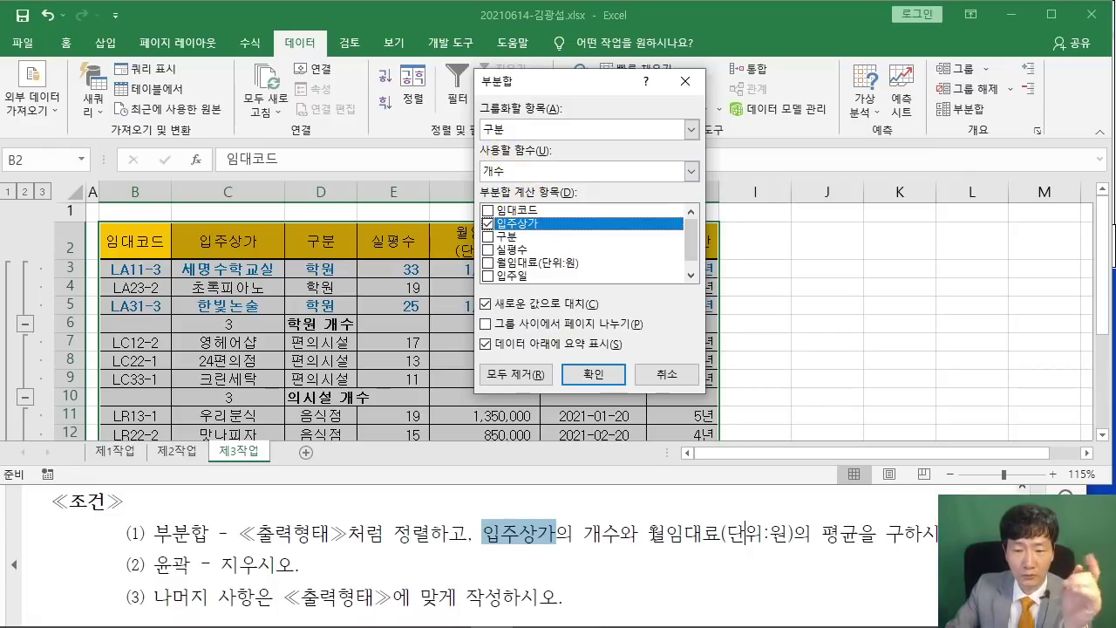
drag(650, 533, 874, 533)
click(842, 500)
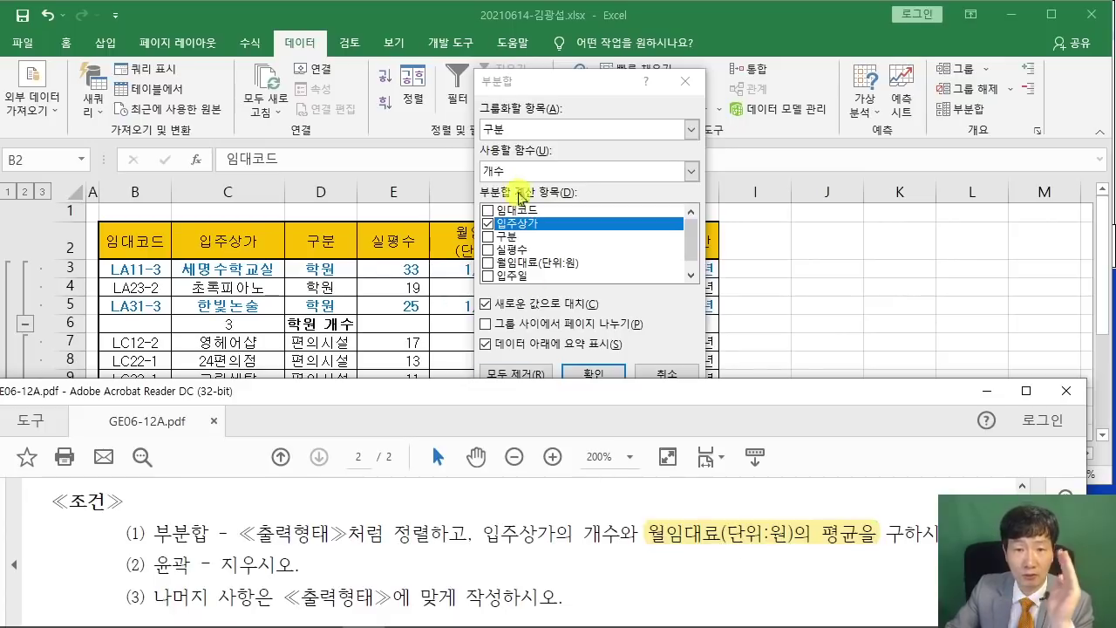
click(692, 172)
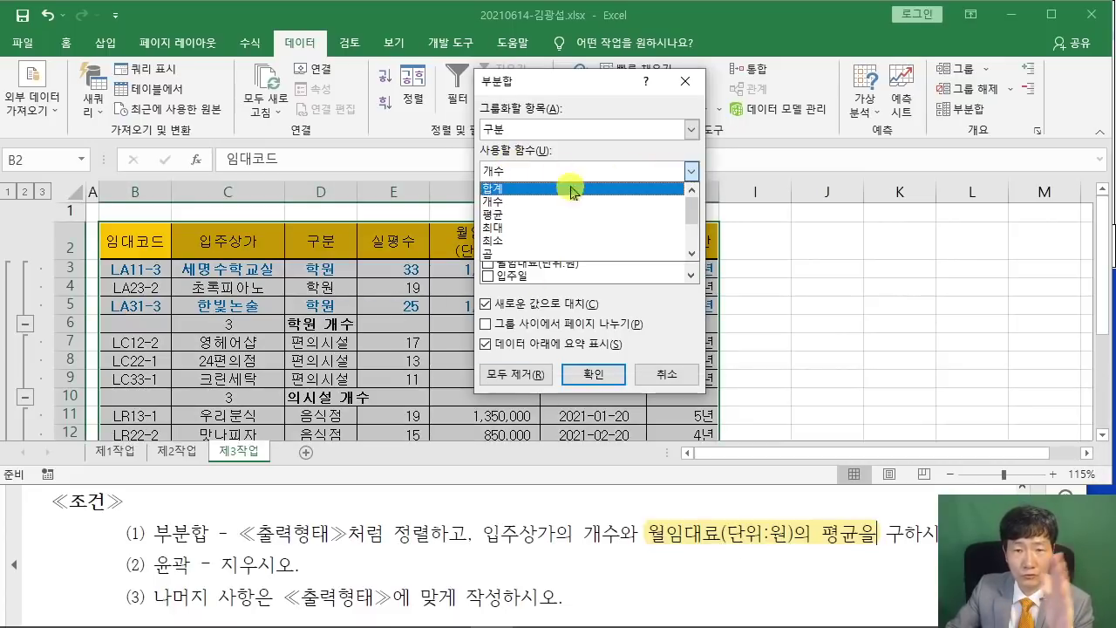
click(546, 225)
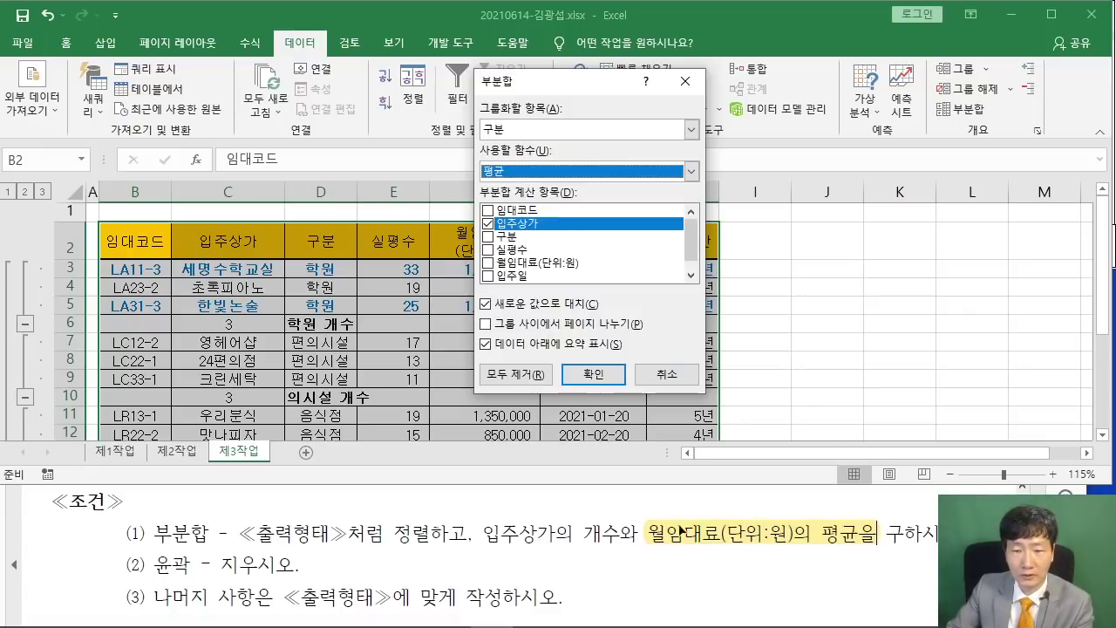
click(487, 223)
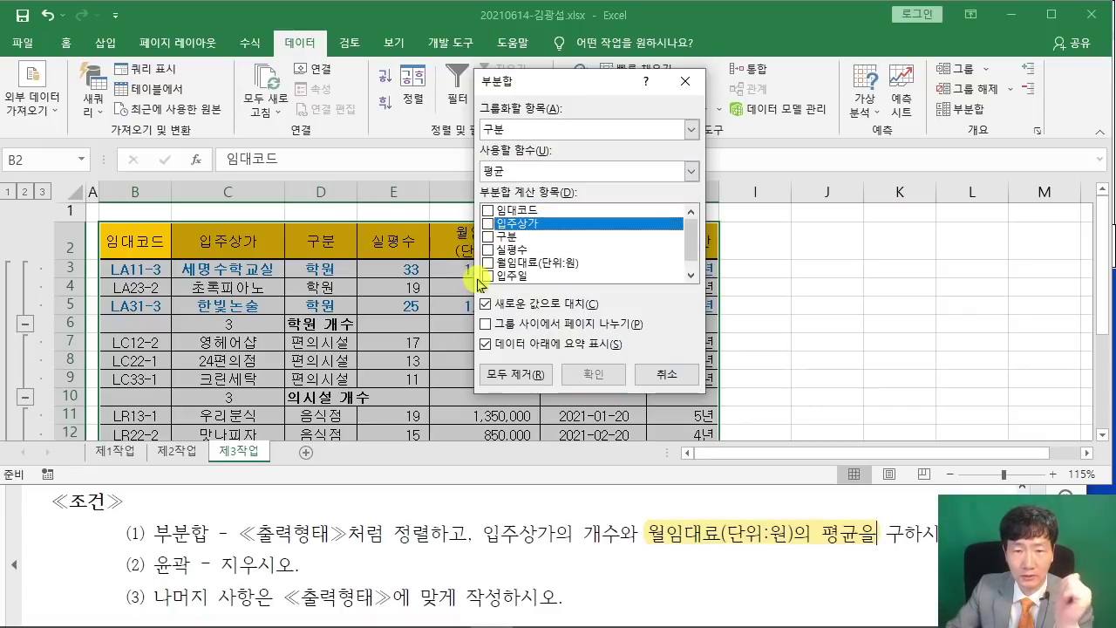
click(487, 262)
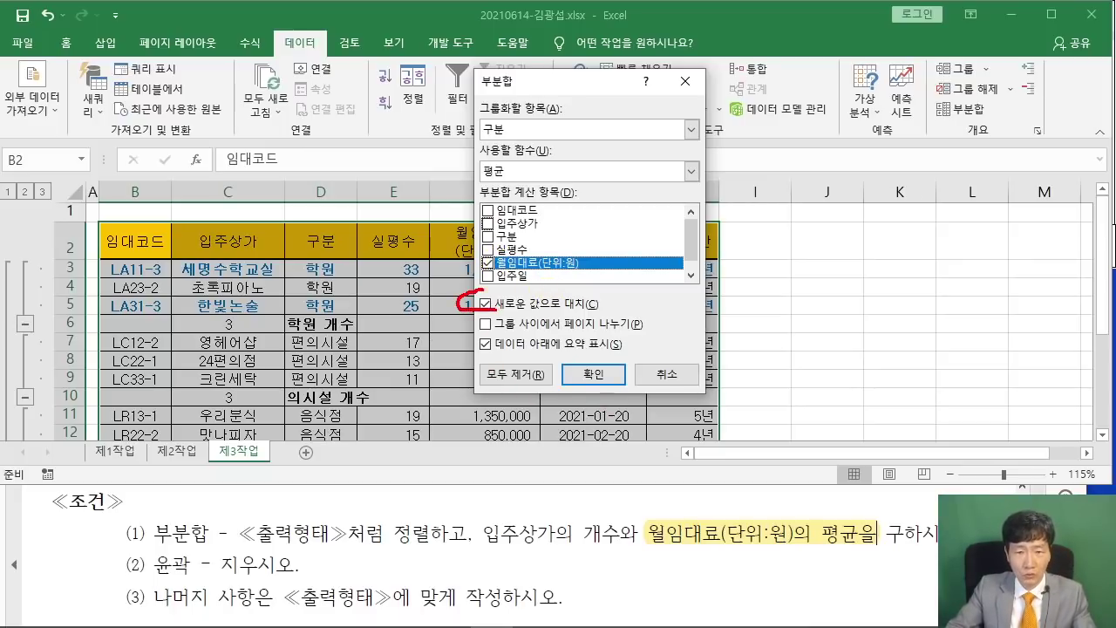
mouse_move(485, 293)
mouse_down()
mouse_move(488, 316)
mouse_move(264, 66)
mouse_up()
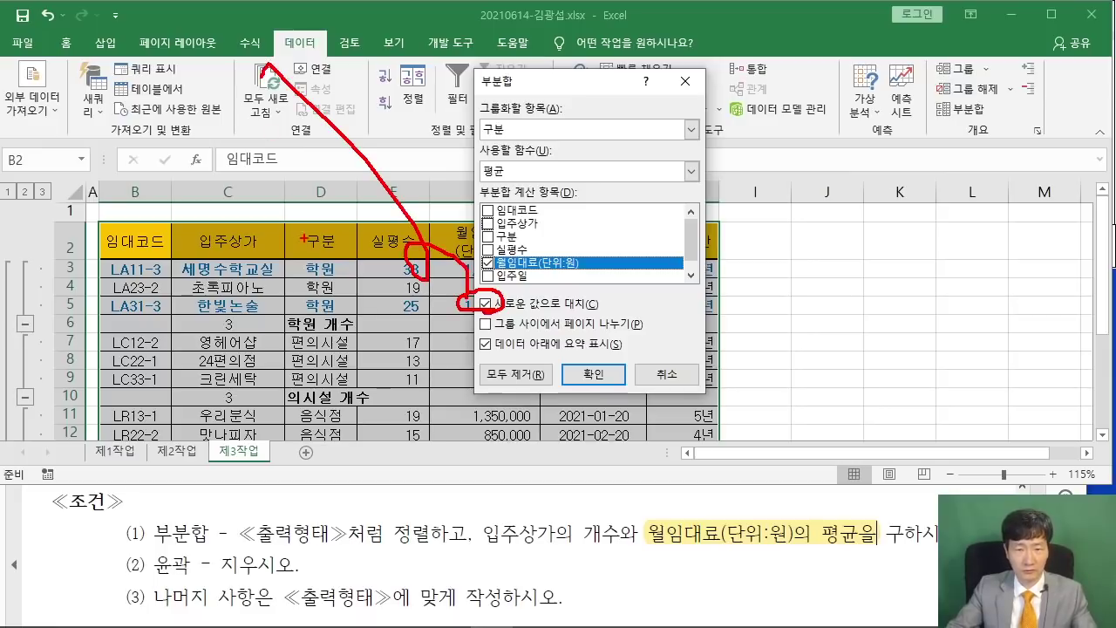
key(Escape)
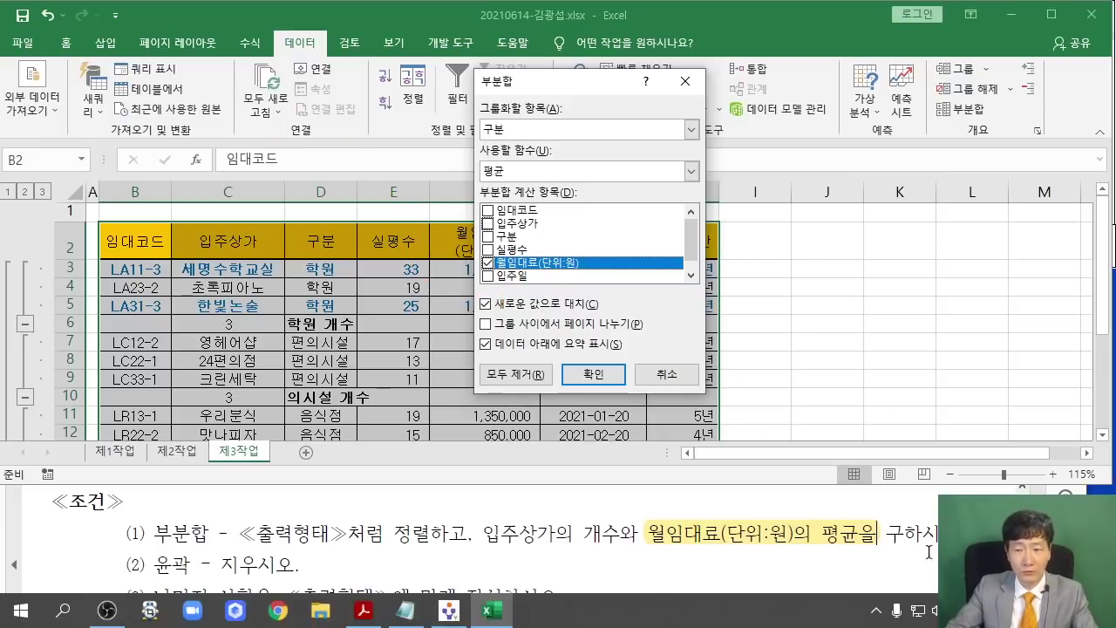
Compare the reference's nested 평균/개수 rows, then uncheck 새로운 값으로 대치 and apply.
click(950, 523)
click(1026, 391)
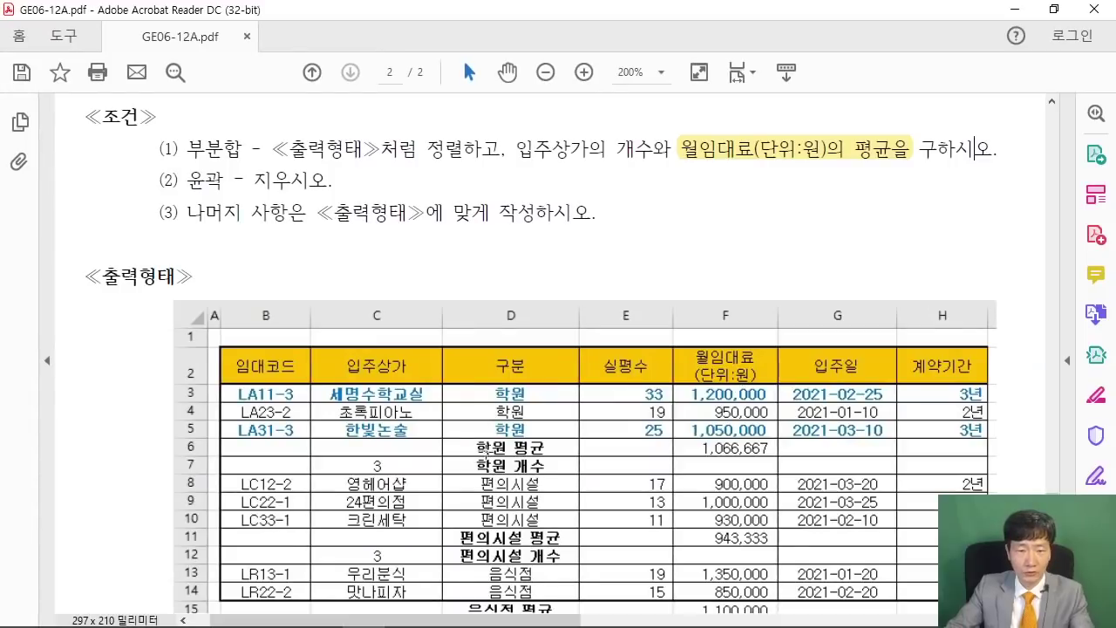
drag(434, 434, 575, 456)
mouse_move(434, 455)
mouse_down()
mouse_move(500, 478)
mouse_move(589, 475)
mouse_up()
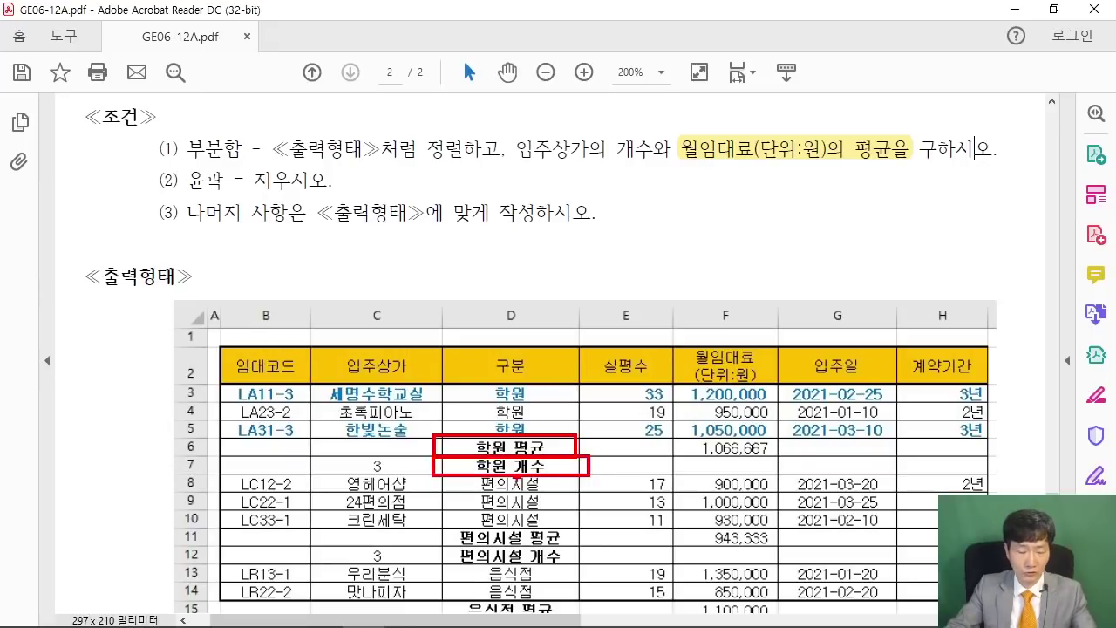
click(1013, 9)
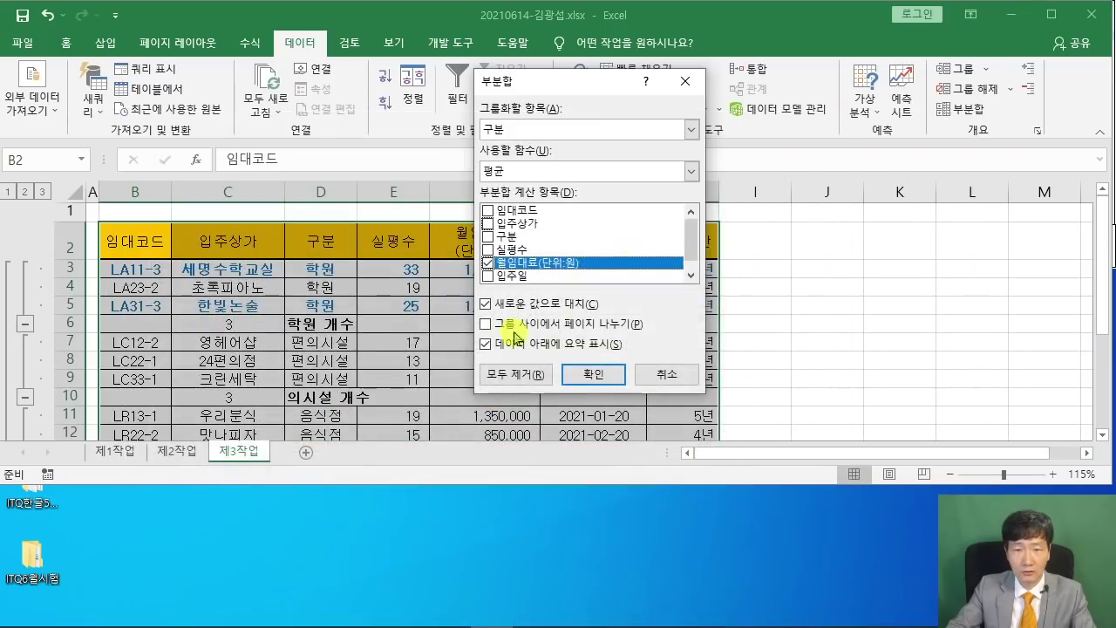
click(484, 304)
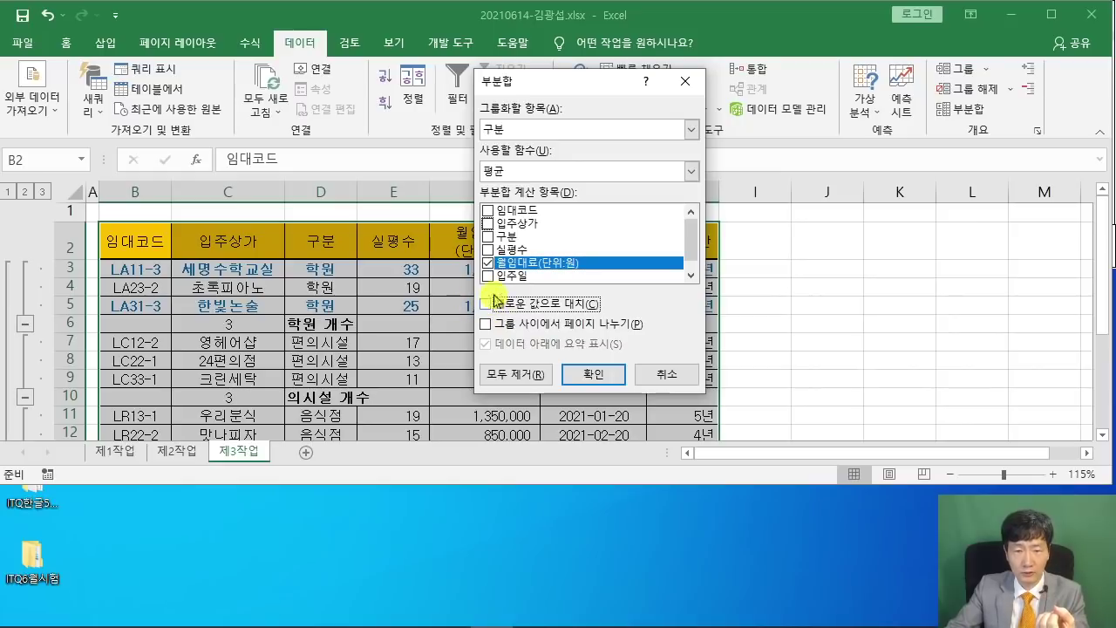
click(580, 372)
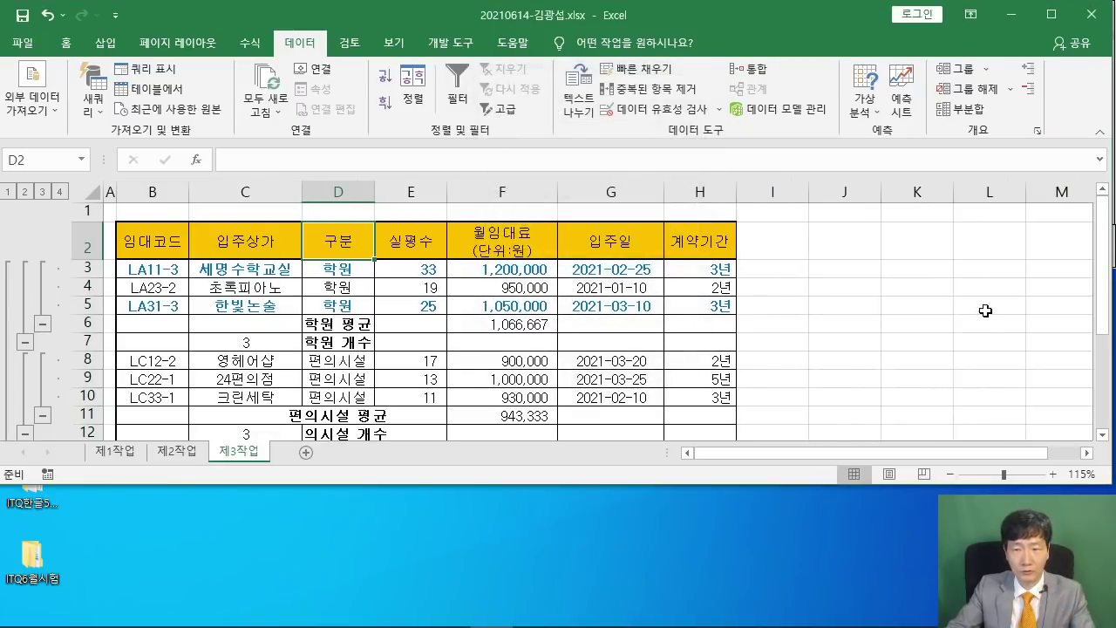
Maximize Excel, autofit column D for labels like 편의시설 평균, and check the PDF's outline condition.
click(1052, 14)
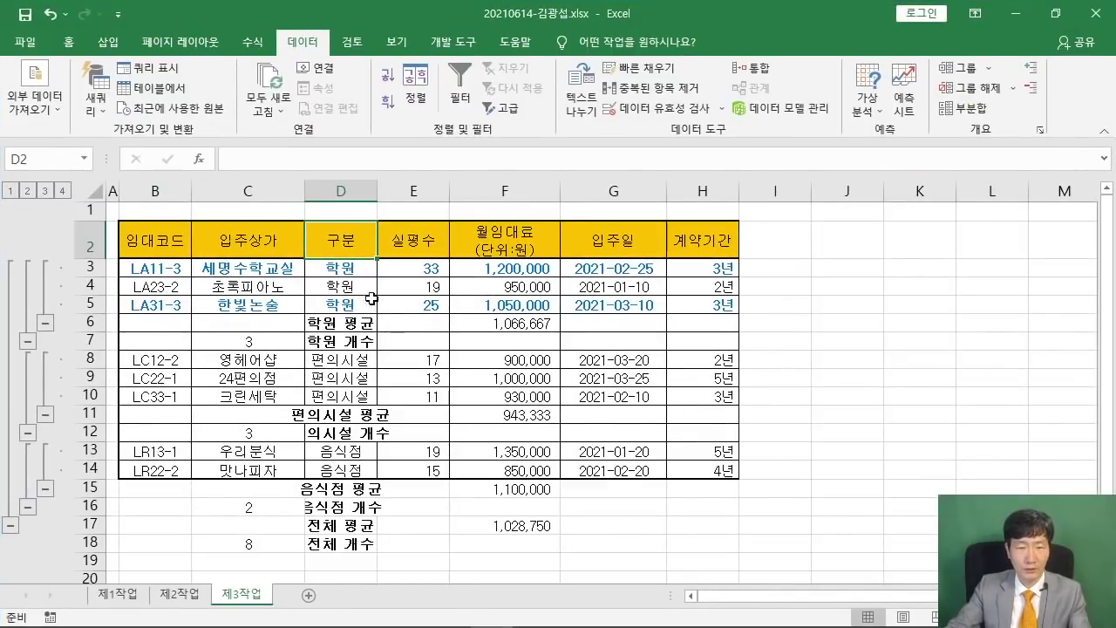
double_click(377, 190)
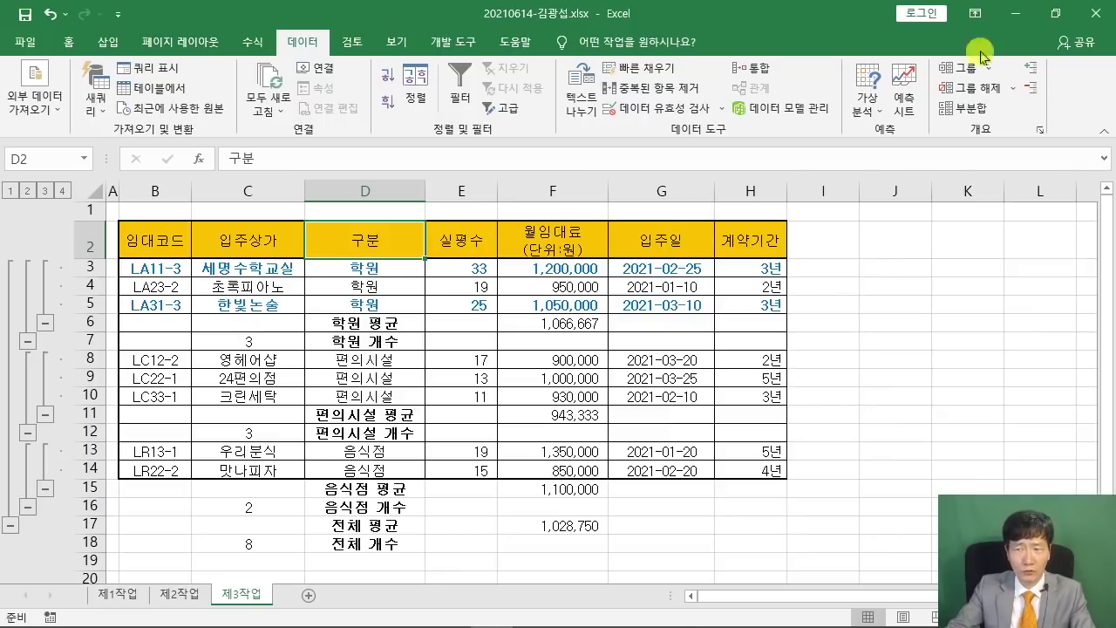
click(364, 611)
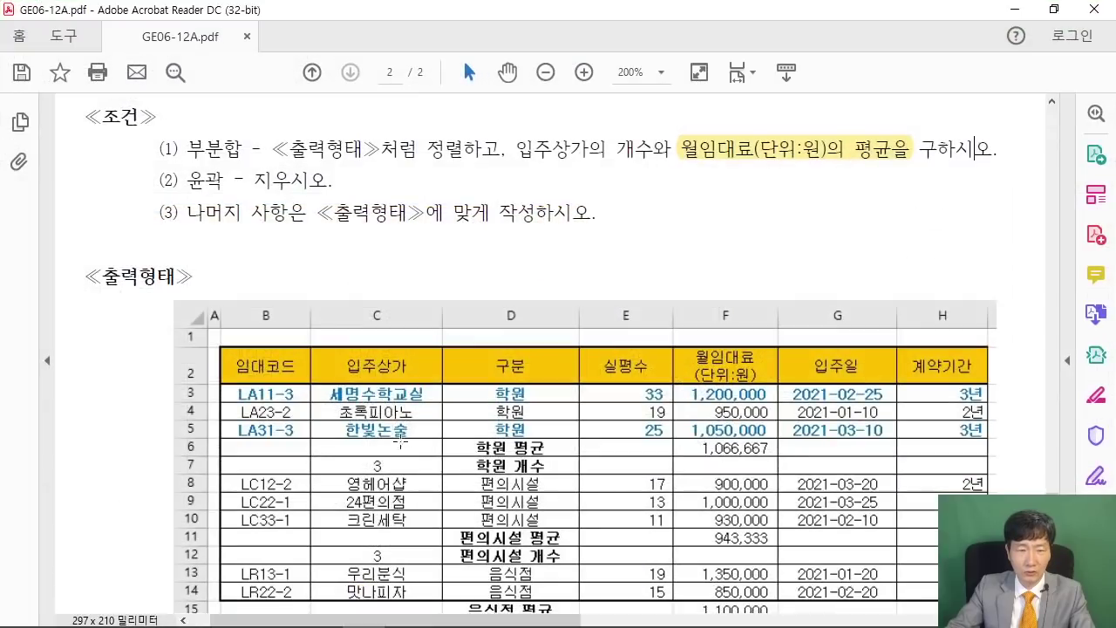
mouse_move(190, 180)
mouse_down()
mouse_move(384, 177)
mouse_move(169, 182)
mouse_move(191, 181)
mouse_up()
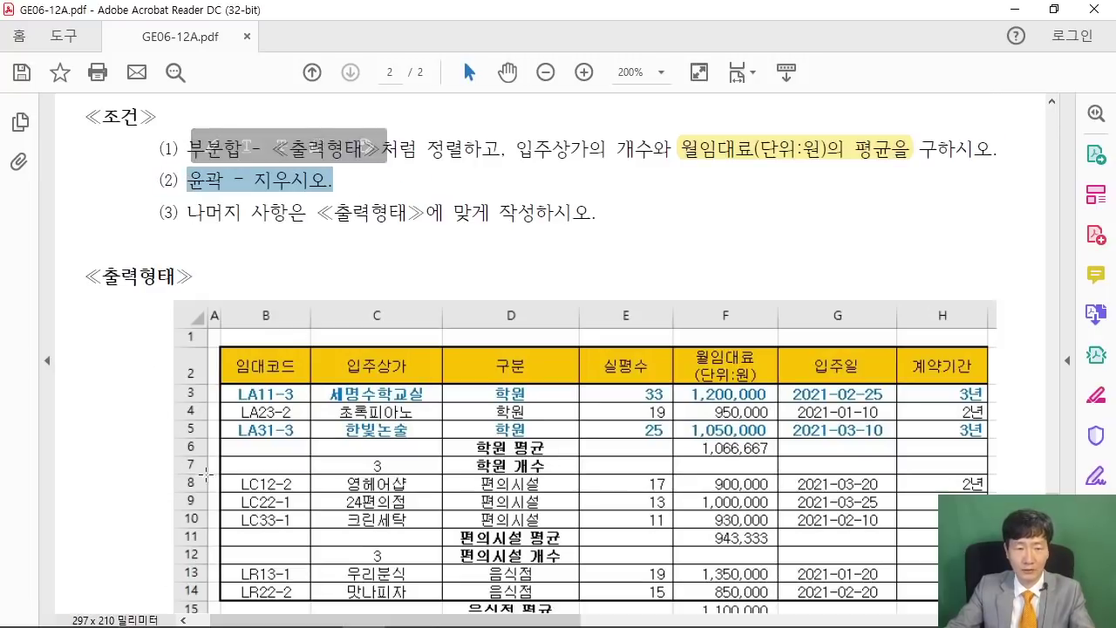
click(1015, 9)
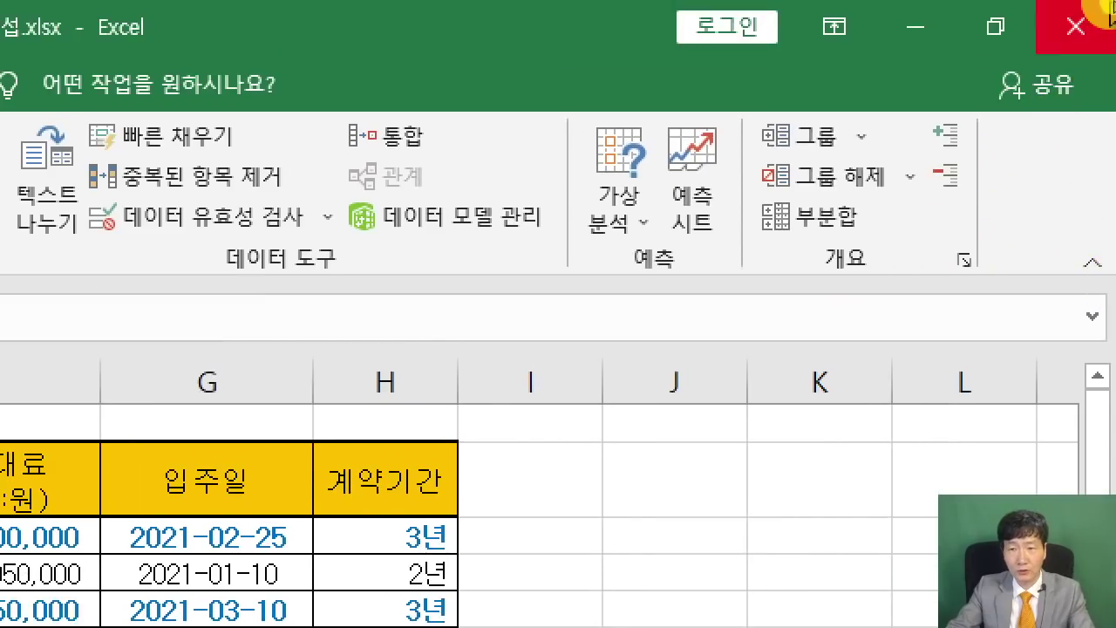
Clear the outline via 그룹 해제 > 개요 지우기, then select empty cell K13.
click(913, 177)
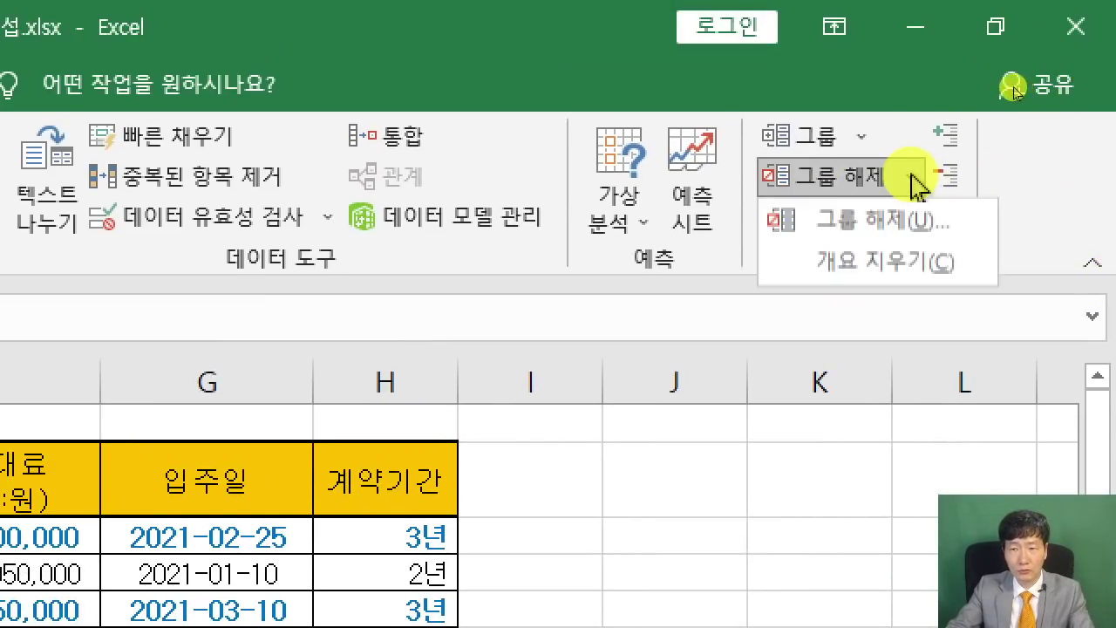
click(961, 277)
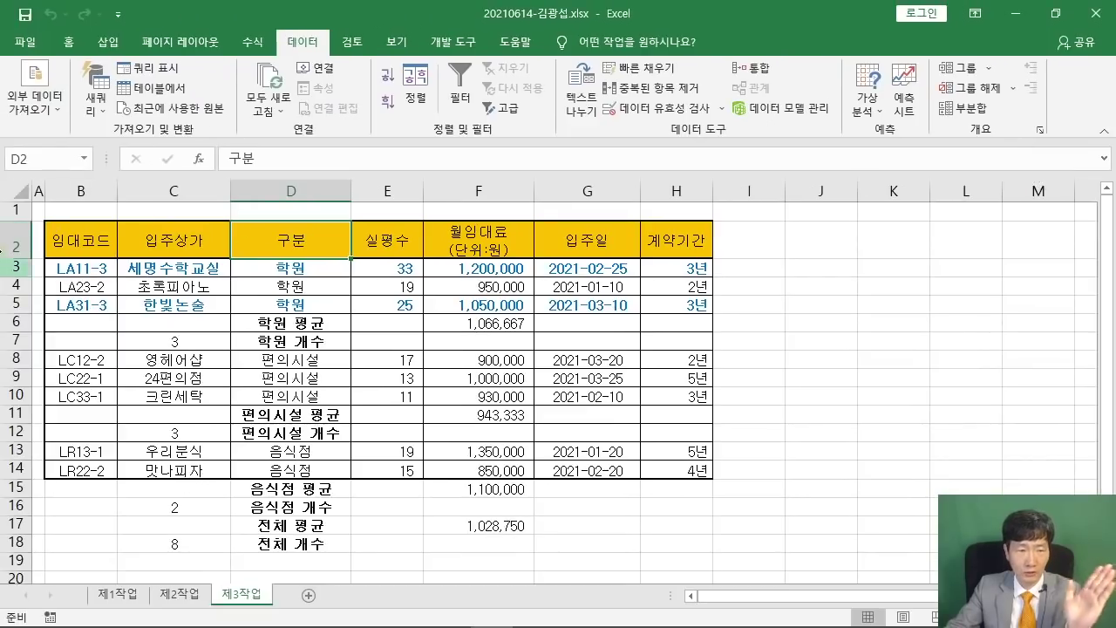
click(865, 457)
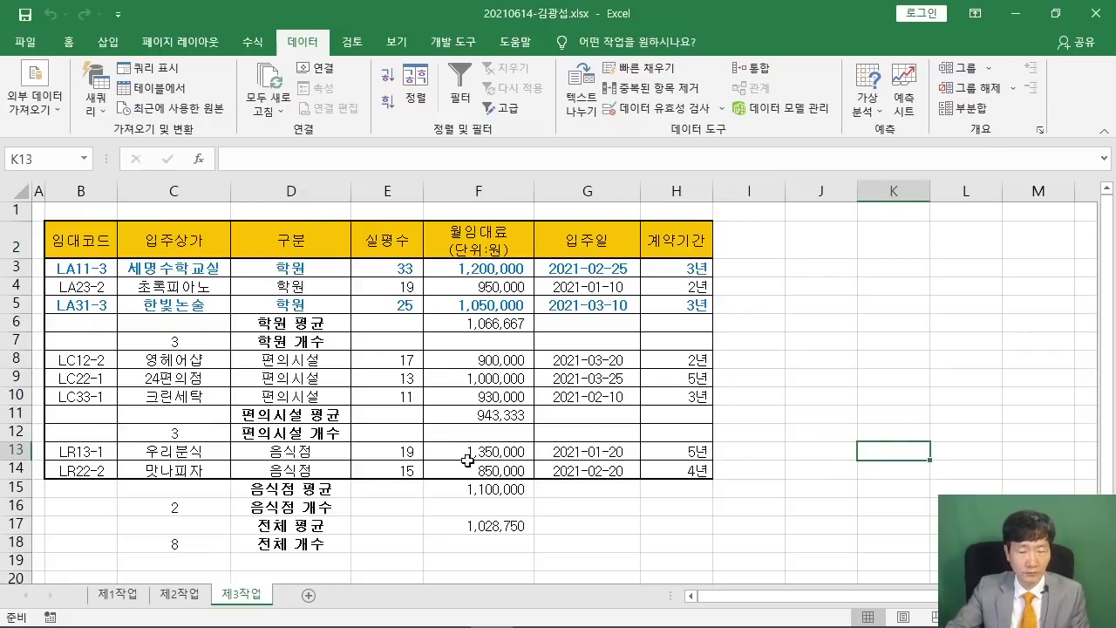
Switch to the reference PDF and highlight the required chart type line in the 제4작업 conditions.
mouse_move(459, 614)
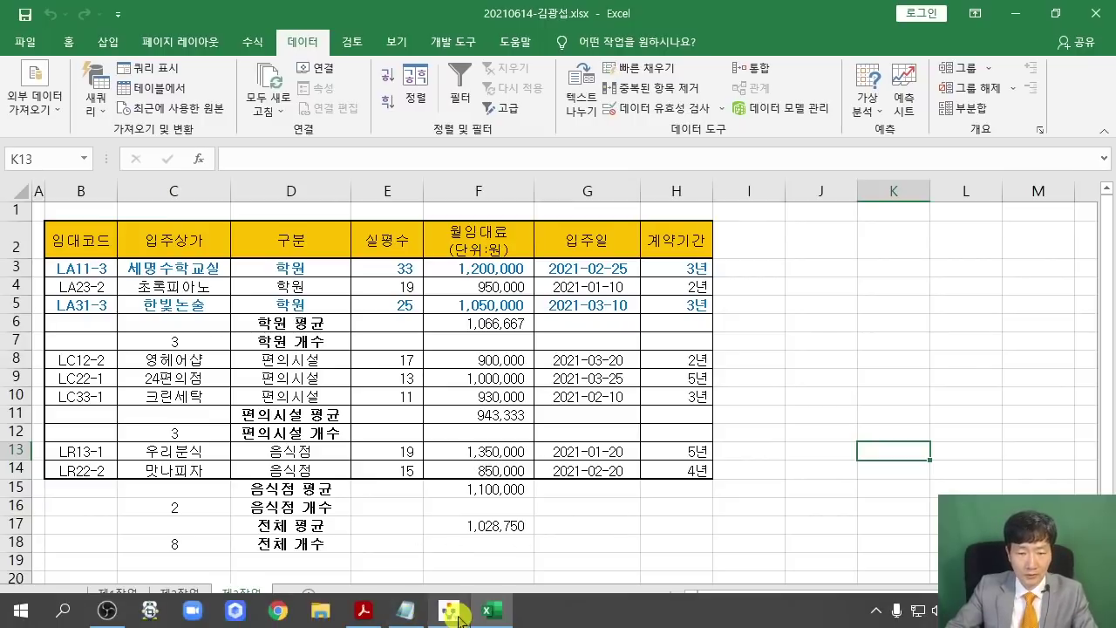
click(364, 610)
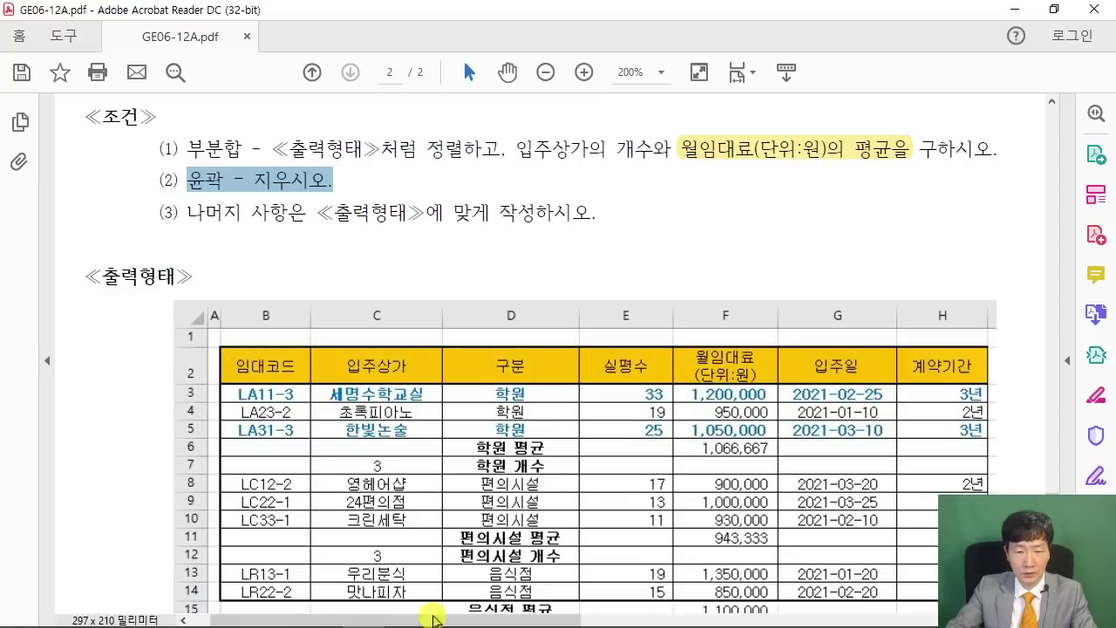
drag(434, 621, 846, 620)
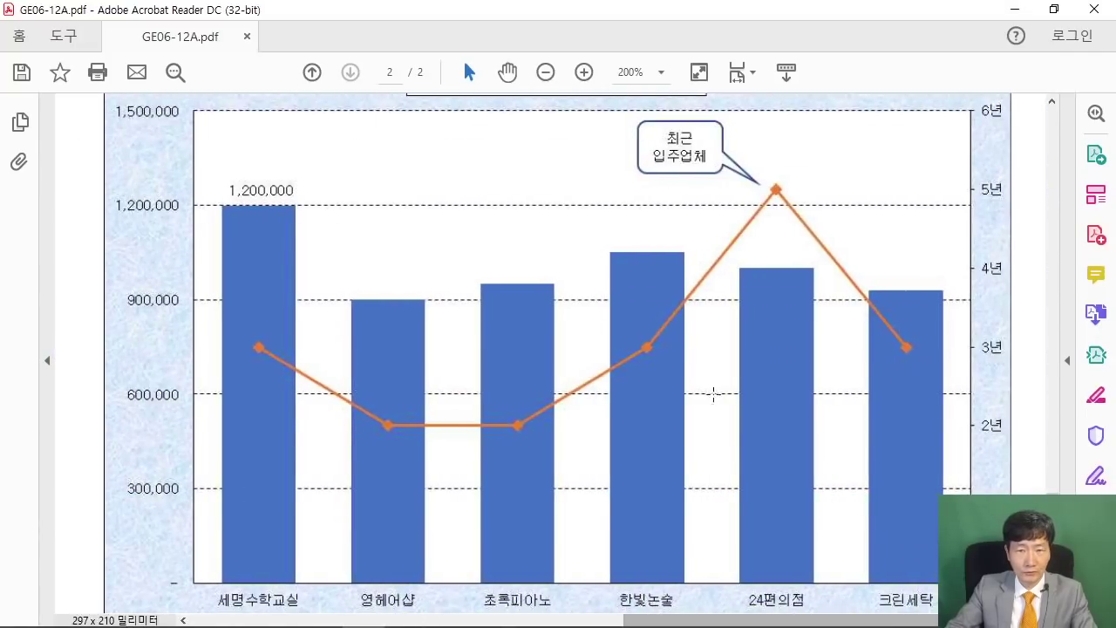
scroll(604, 281, up, 10)
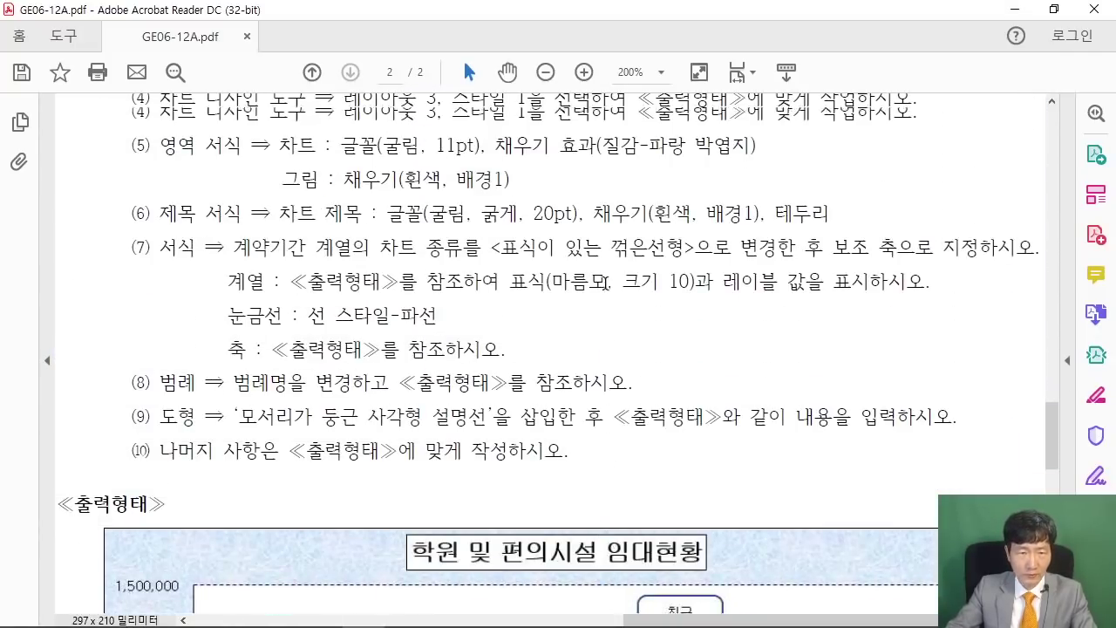
scroll(604, 281, up, 5)
drag(160, 247, 436, 247)
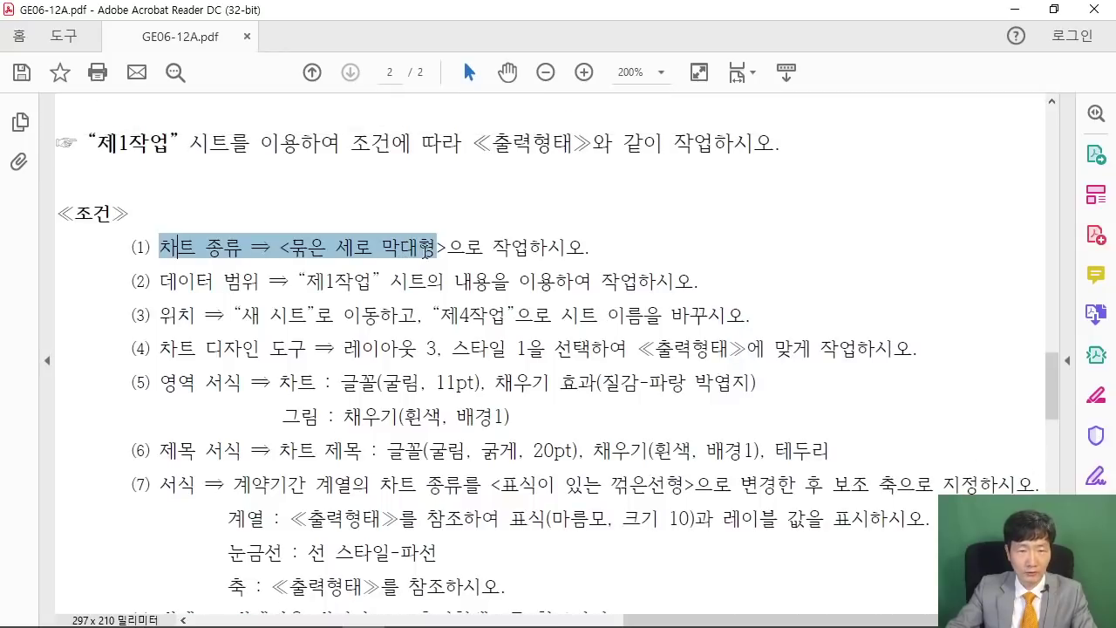
Scroll to the sample chart, mark its category labels and legend, then restore the PDF window down.
scroll(737, 324, down, 1)
scroll(738, 324, up, 3)
scroll(753, 334, down, 10)
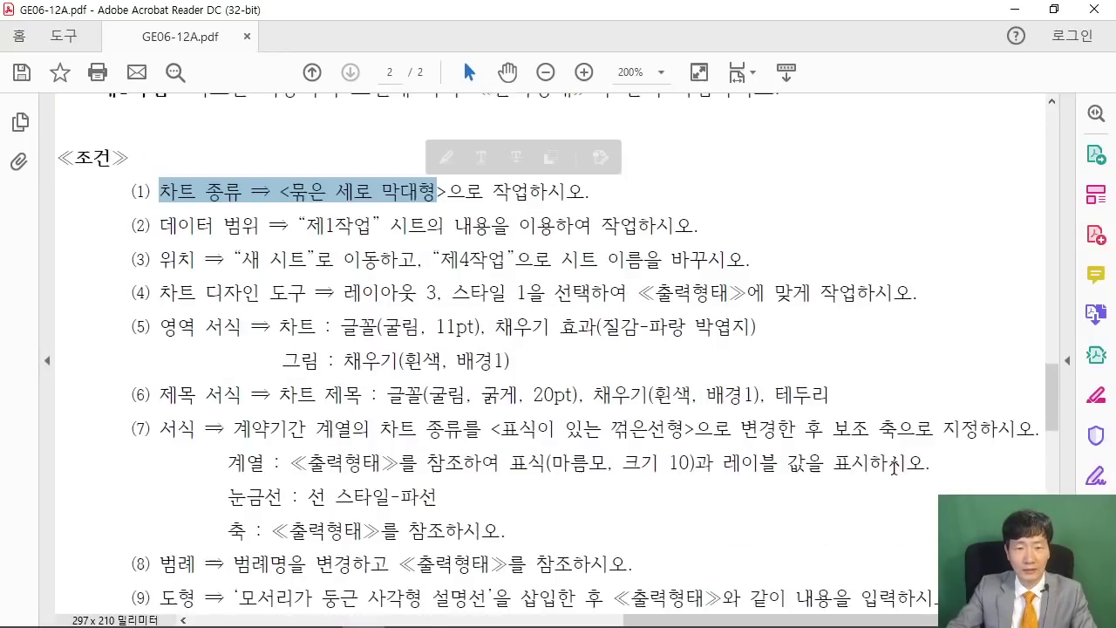
scroll(951, 471, down, 9)
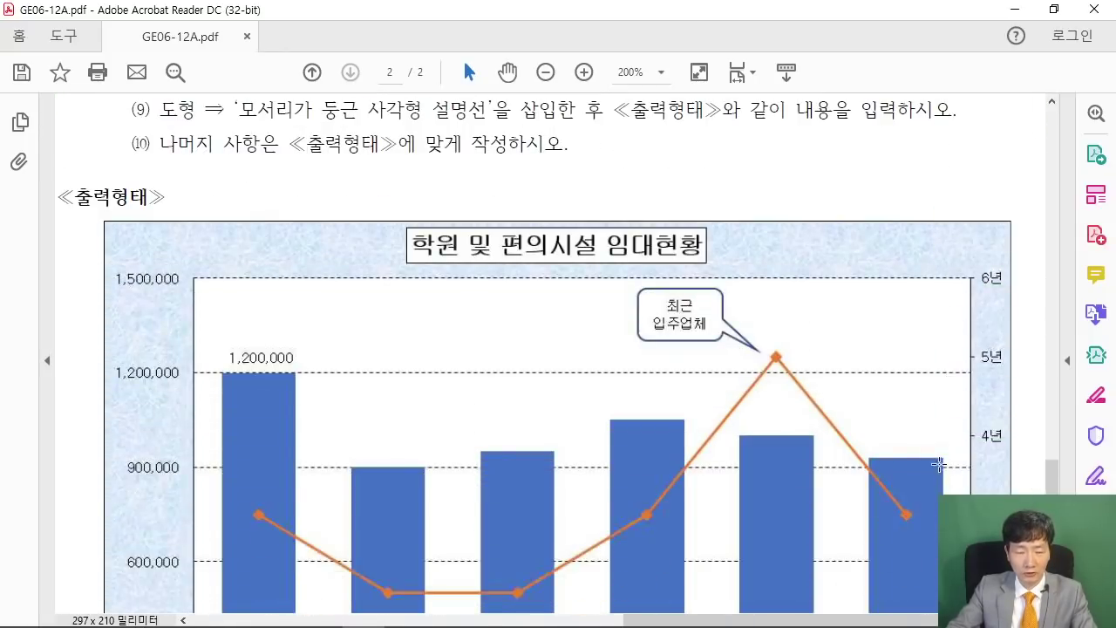
drag(122, 497, 926, 595)
click(791, 584)
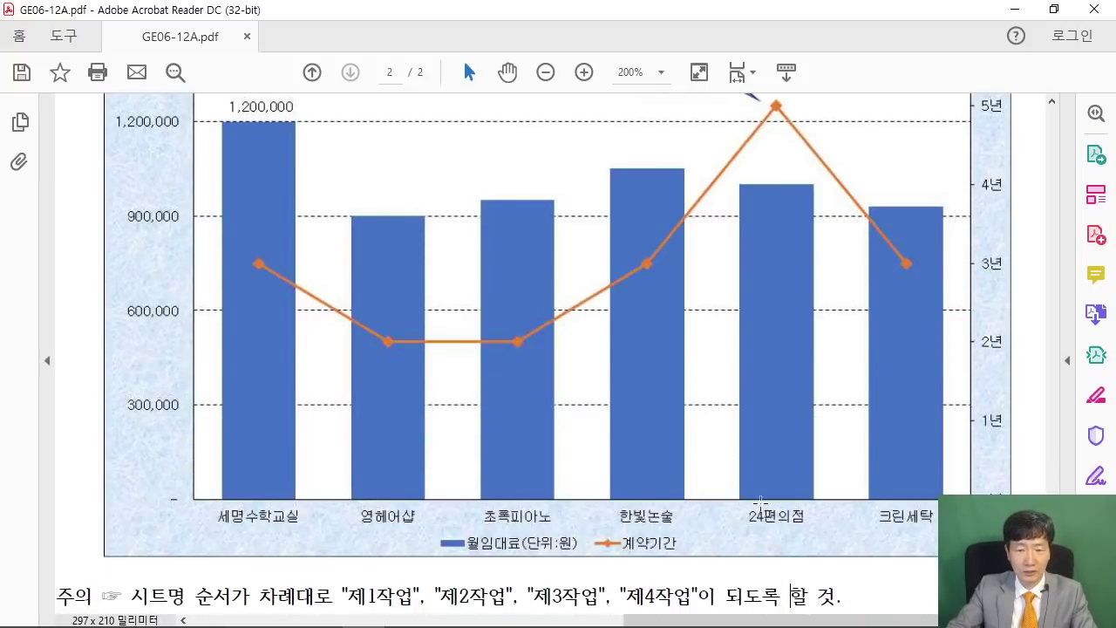
click(1054, 9)
scroll(540, 558, down, 5)
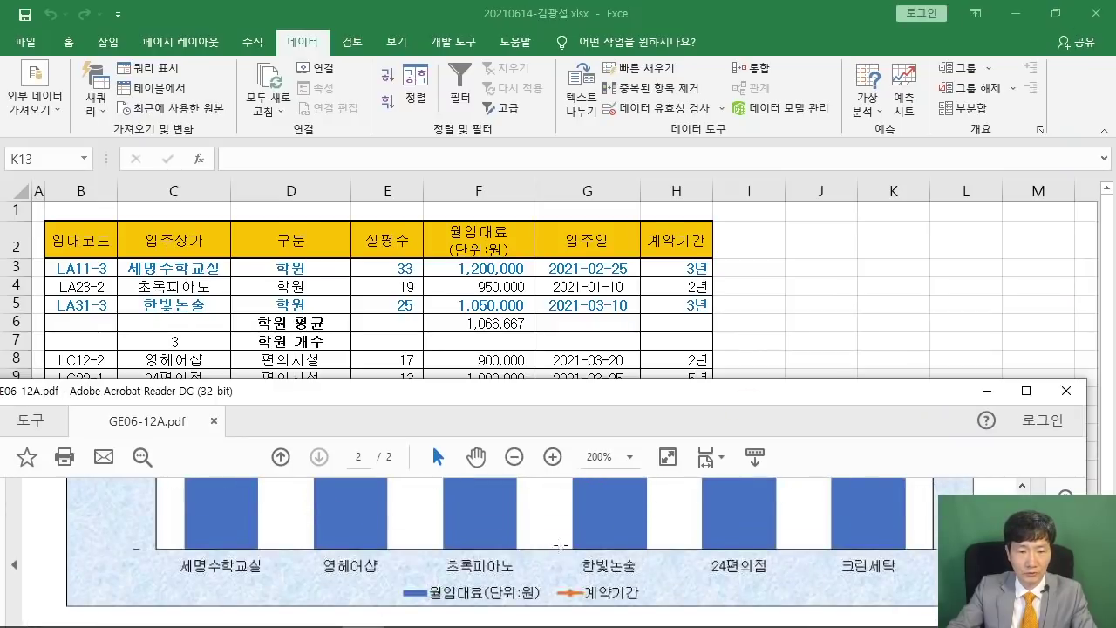
Restore Excel to a smaller window, switch to the 제1작업 sheet and collapse the ribbon.
click(830, 344)
click(1055, 13)
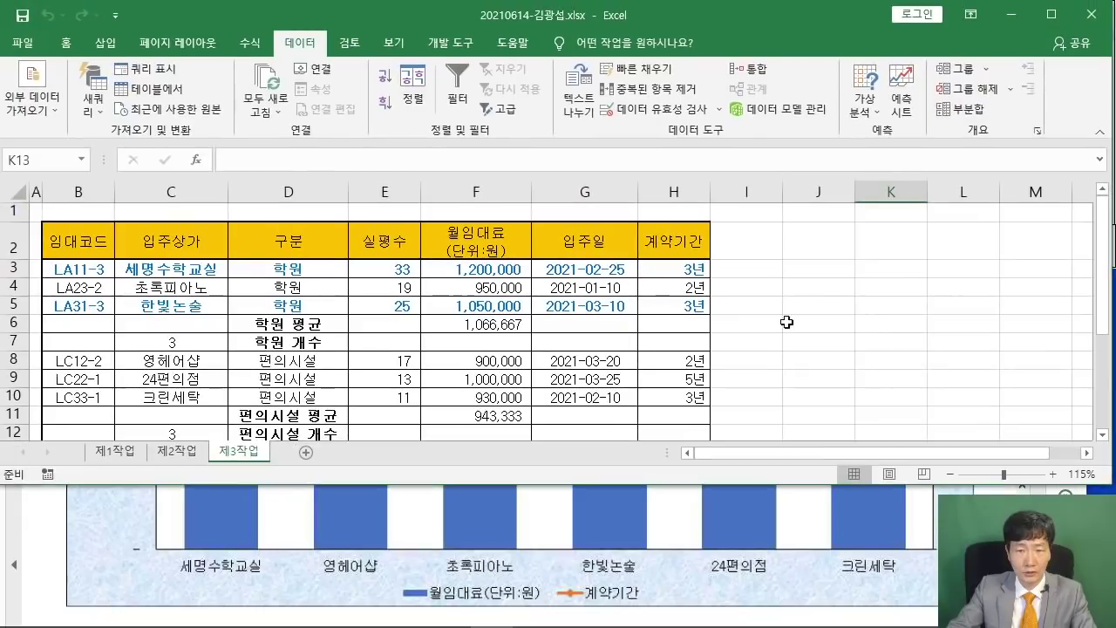
click(118, 452)
click(241, 376)
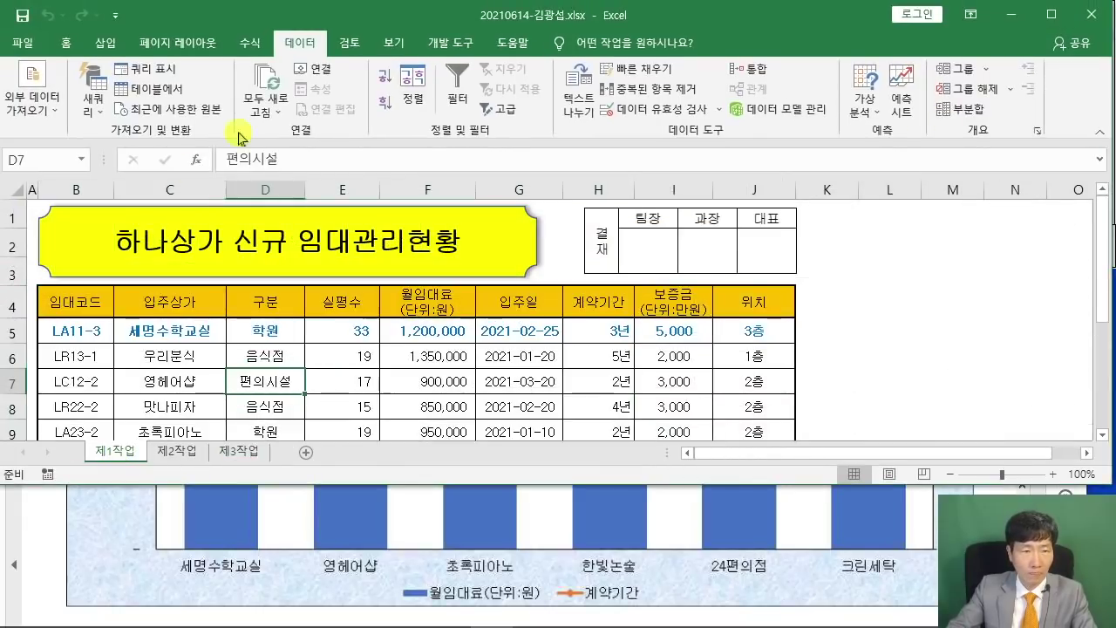
double_click(299, 42)
click(390, 326)
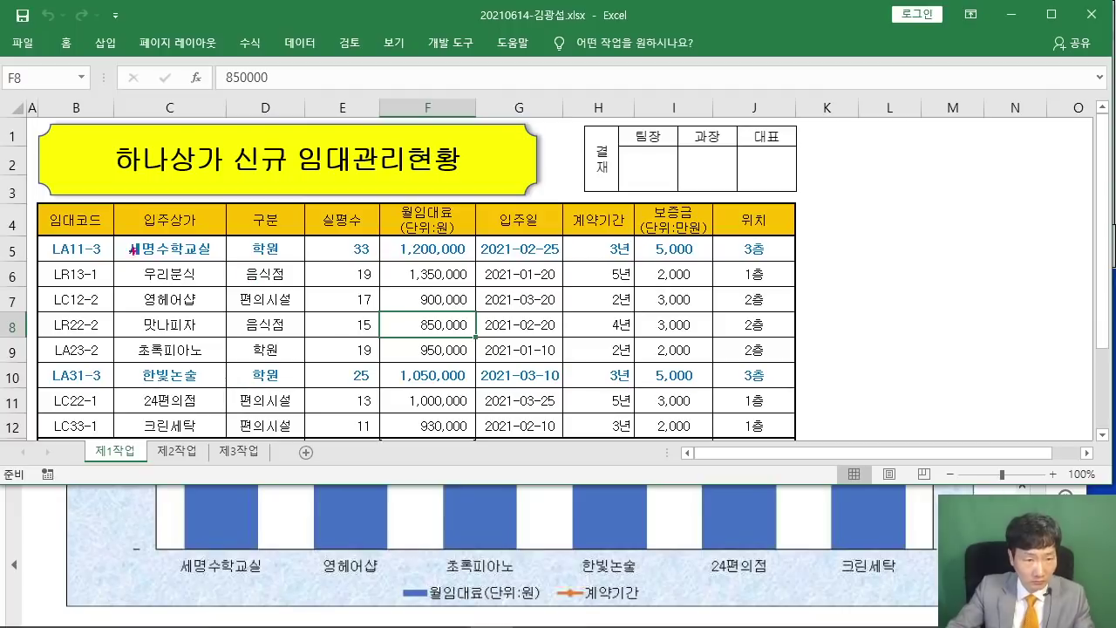
Box 세명수학교실 and 영혜어샵 with the red pen and strike through row 6 as skipped.
drag(120, 238, 220, 261)
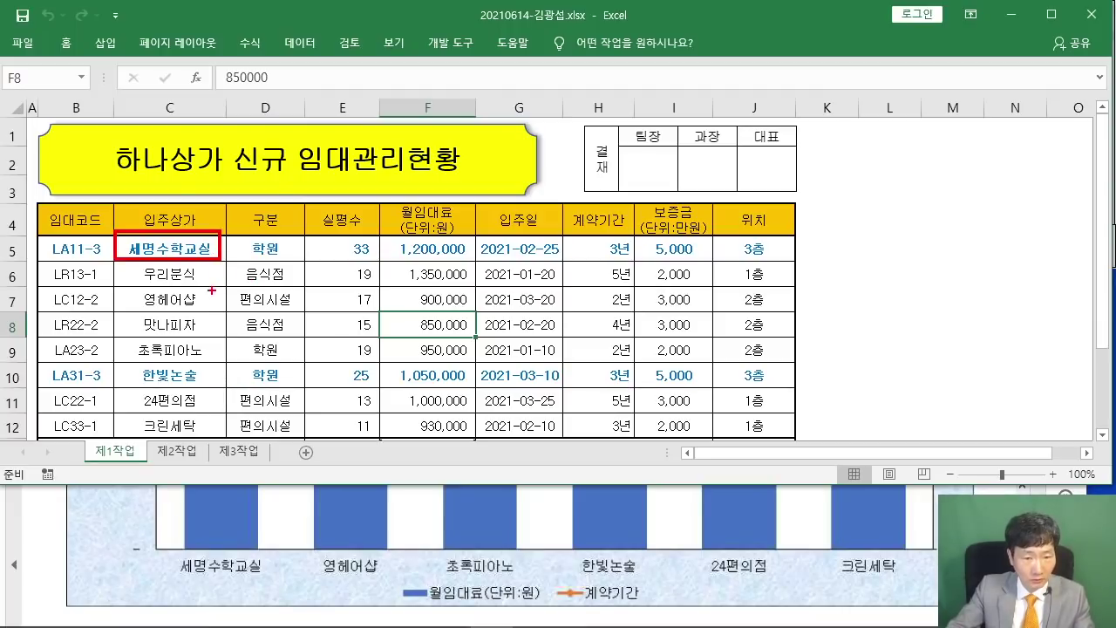
drag(112, 284, 216, 312)
mouse_move(57, 272)
mouse_down()
mouse_move(367, 269)
mouse_move(298, 272)
mouse_up()
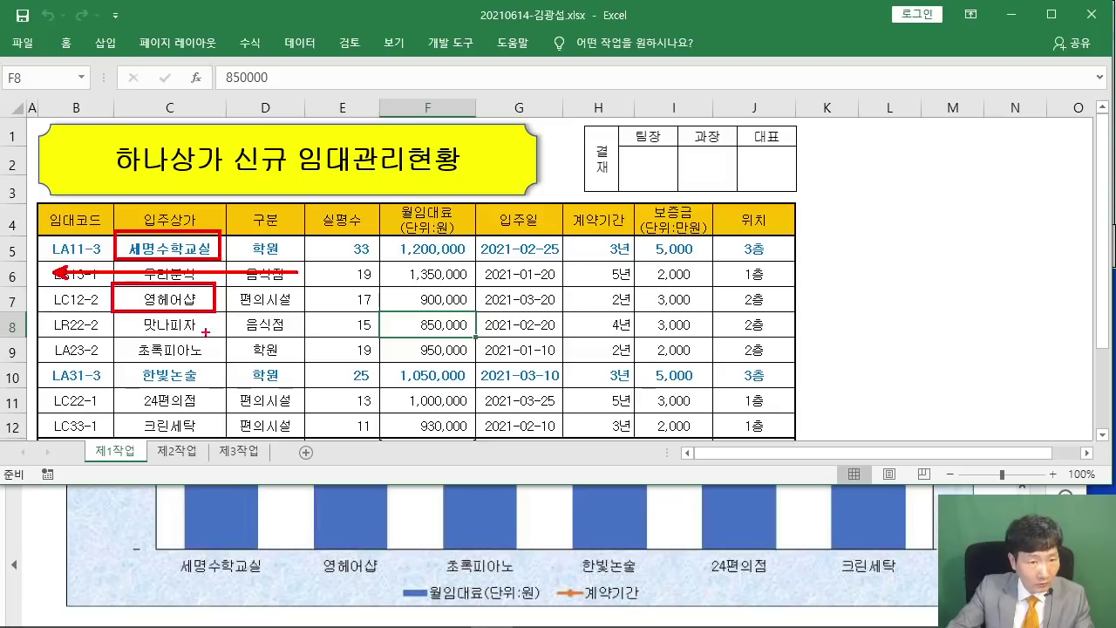
Strike through row 8 and draw red arrows pointing at each chart bar through 크린세탁.
drag(54, 324, 328, 321)
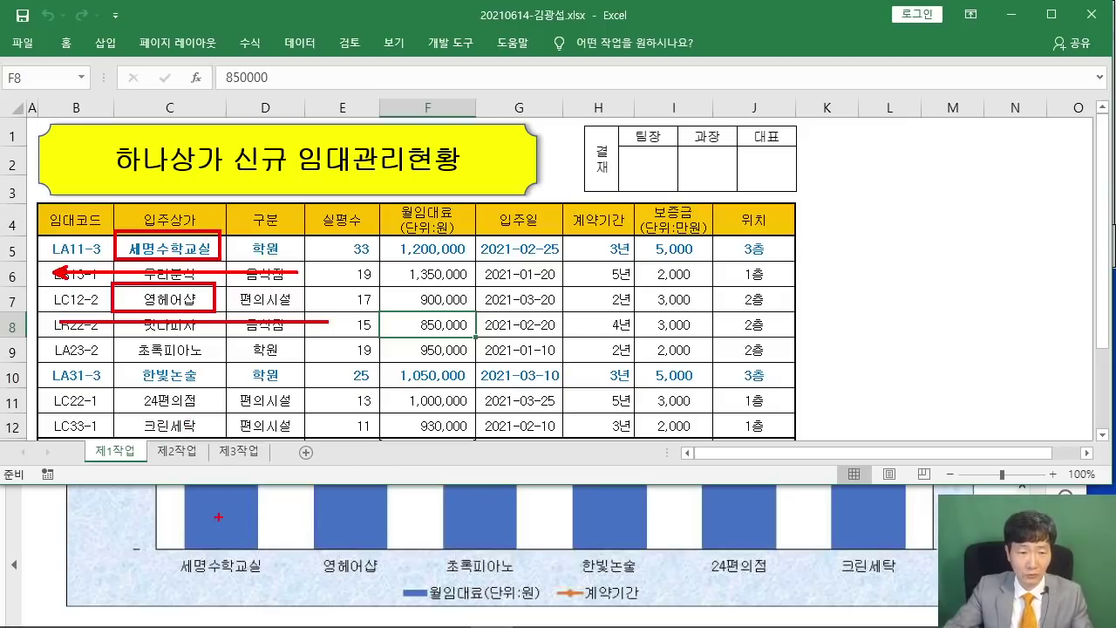
drag(218, 516, 157, 460)
drag(514, 525, 494, 496)
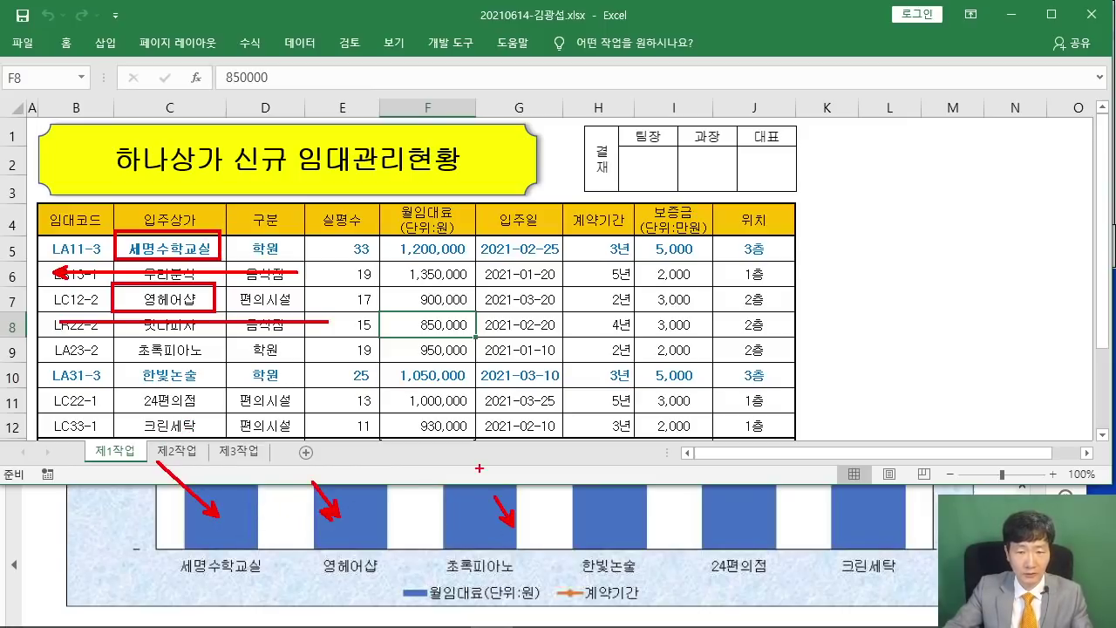
drag(623, 520, 612, 488)
drag(732, 521, 779, 469)
drag(883, 504, 931, 458)
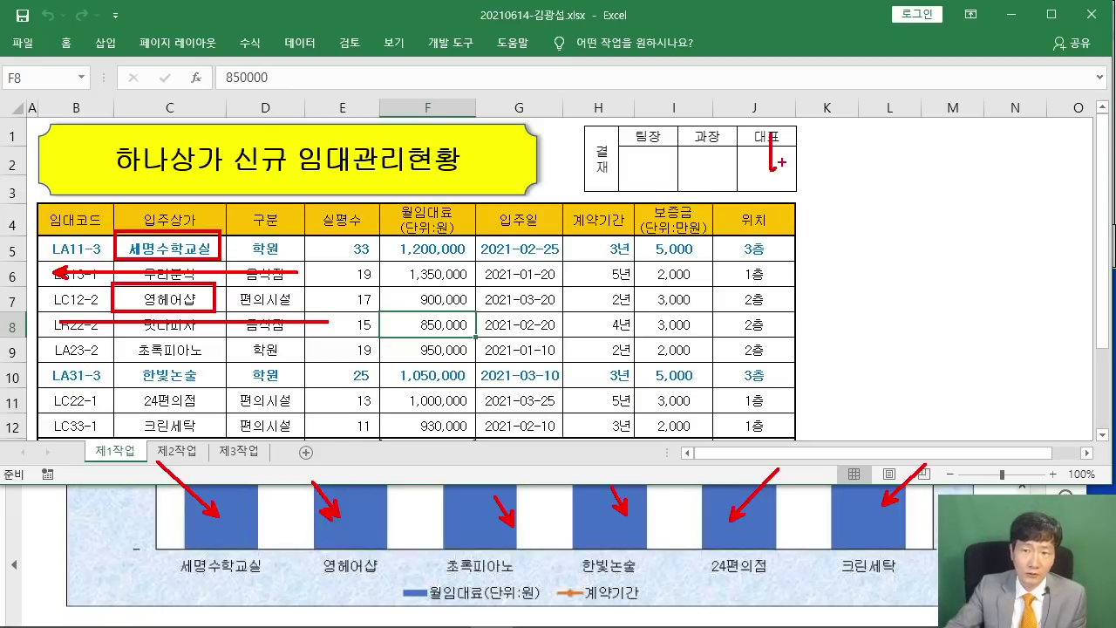
Circle the 대표 approval box, underline beside it and write note 1 표머리글.
mouse_move(806, 184)
mouse_down()
mouse_move(754, 122)
mouse_move(812, 170)
mouse_up()
drag(828, 205, 1103, 214)
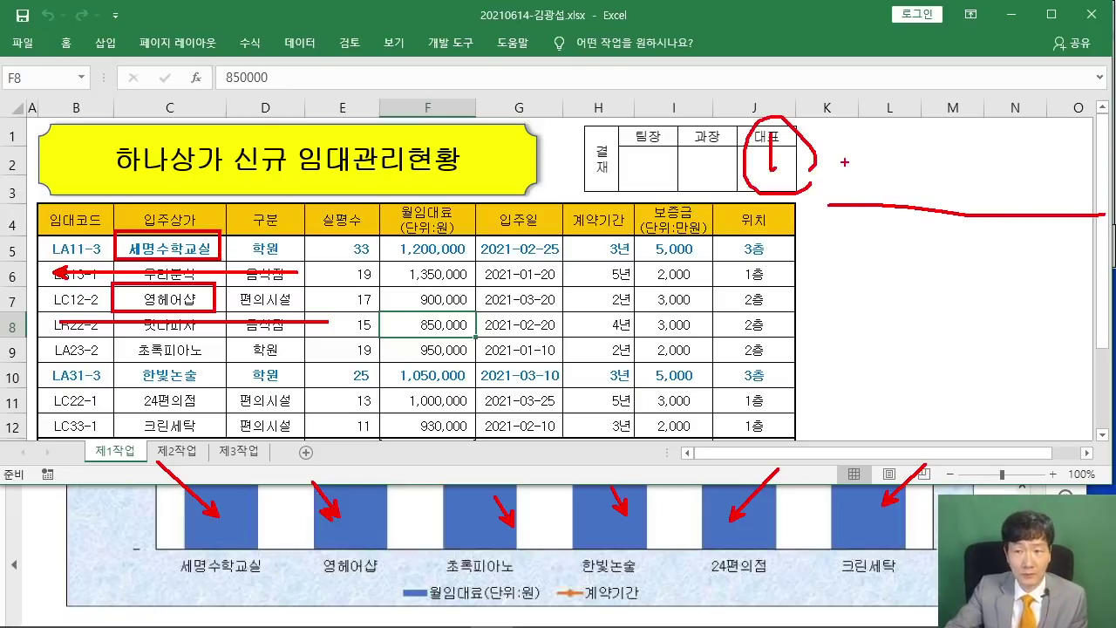
mouse_move(846, 150)
mouse_down()
mouse_move(867, 143)
mouse_move(915, 174)
mouse_up()
drag(929, 154, 925, 206)
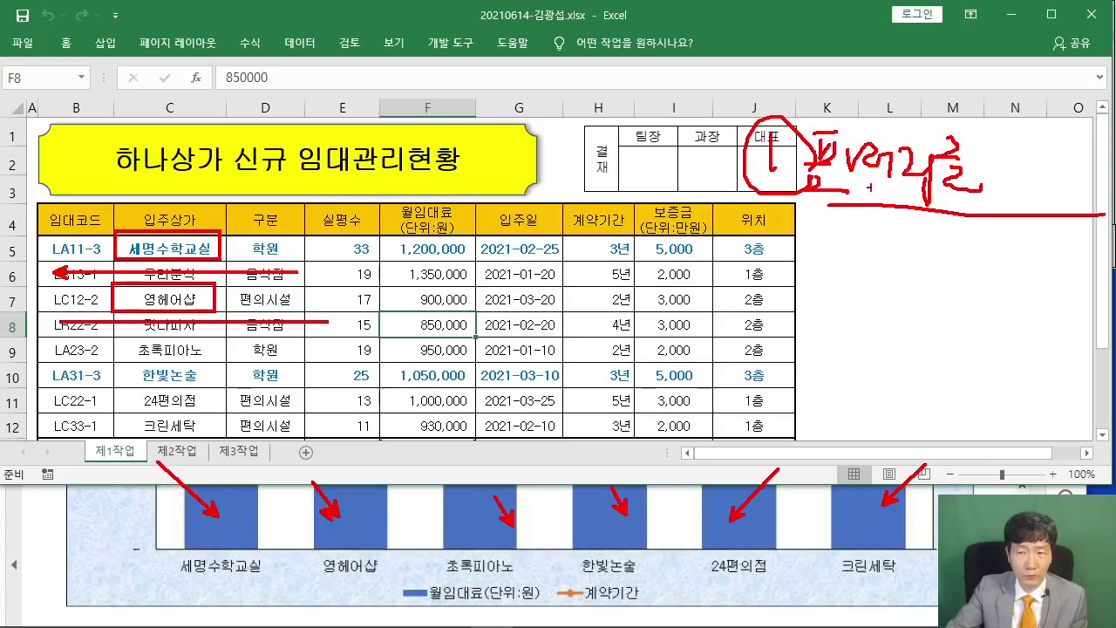
Box the 입주상가 header and handwrite note 2 연속 보임 beside the table.
drag(117, 210, 224, 231)
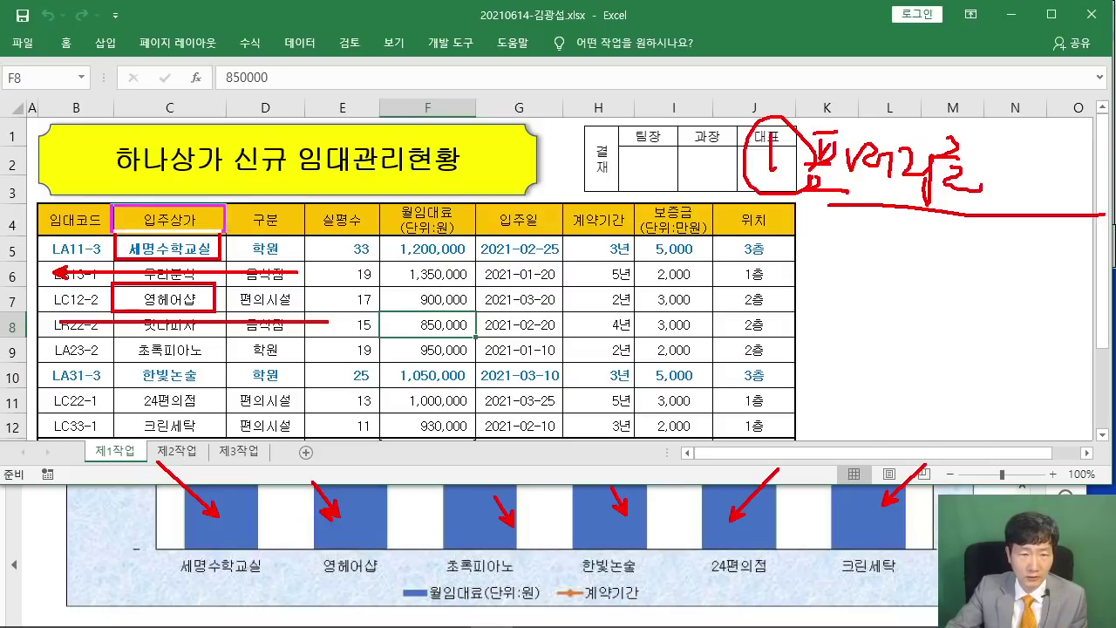
mouse_move(791, 272)
mouse_down()
mouse_move(819, 261)
mouse_move(889, 295)
mouse_move(936, 260)
mouse_move(950, 272)
mouse_up()
drag(923, 283, 924, 283)
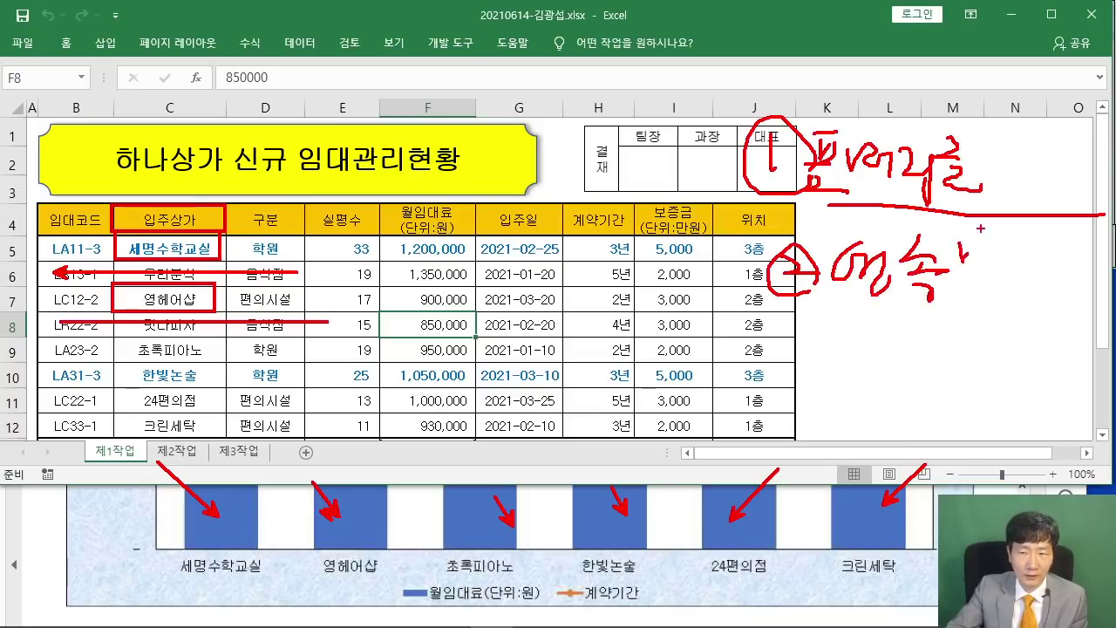
drag(966, 248, 987, 272)
mouse_move(984, 246)
mouse_down()
mouse_move(1008, 263)
mouse_move(1037, 258)
mouse_up()
drag(1025, 266, 1040, 288)
drag(1062, 238, 1061, 296)
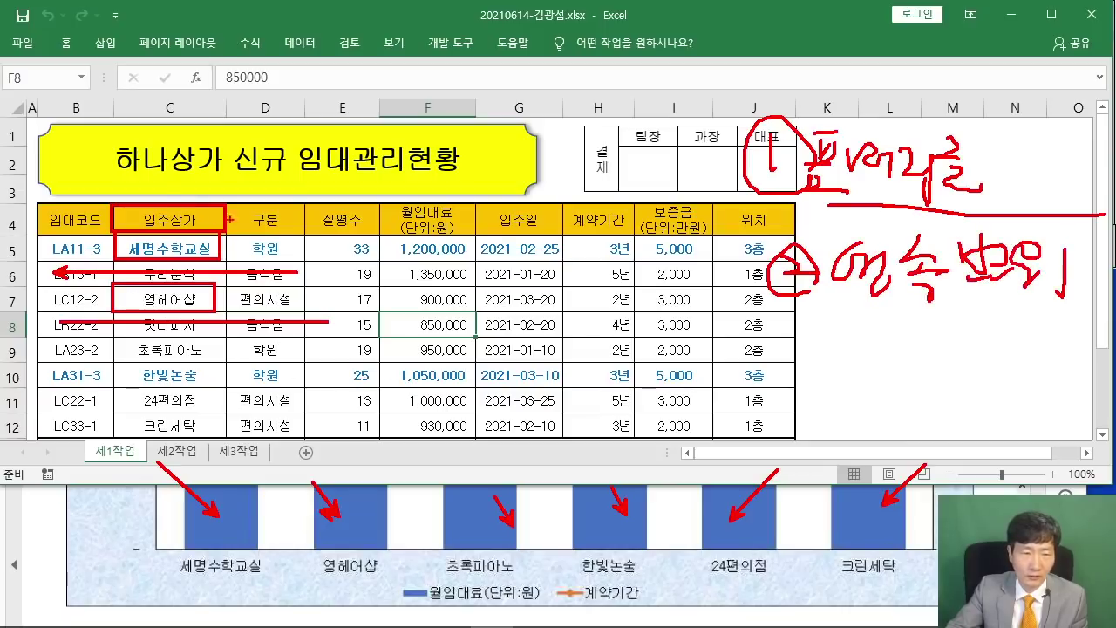
Scribble over the 입주상가 header and 세명수학교실, then write note 3 열x 행0.
mouse_move(115, 205)
mouse_down()
mouse_move(227, 260)
mouse_move(159, 209)
mouse_move(185, 256)
mouse_up()
drag(206, 253, 216, 228)
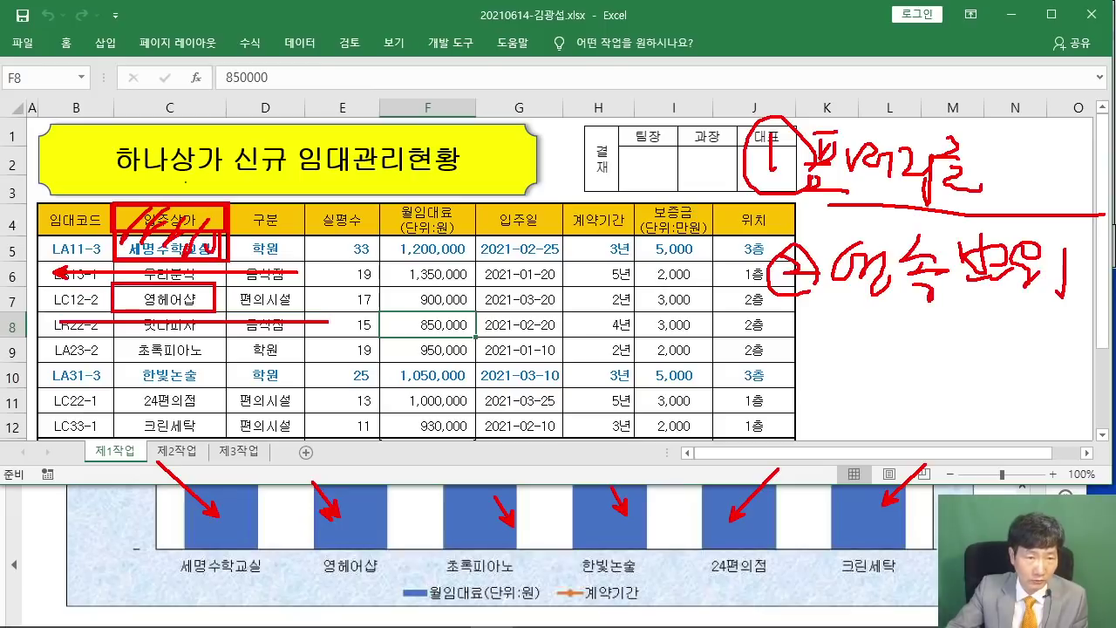
drag(815, 339, 798, 385)
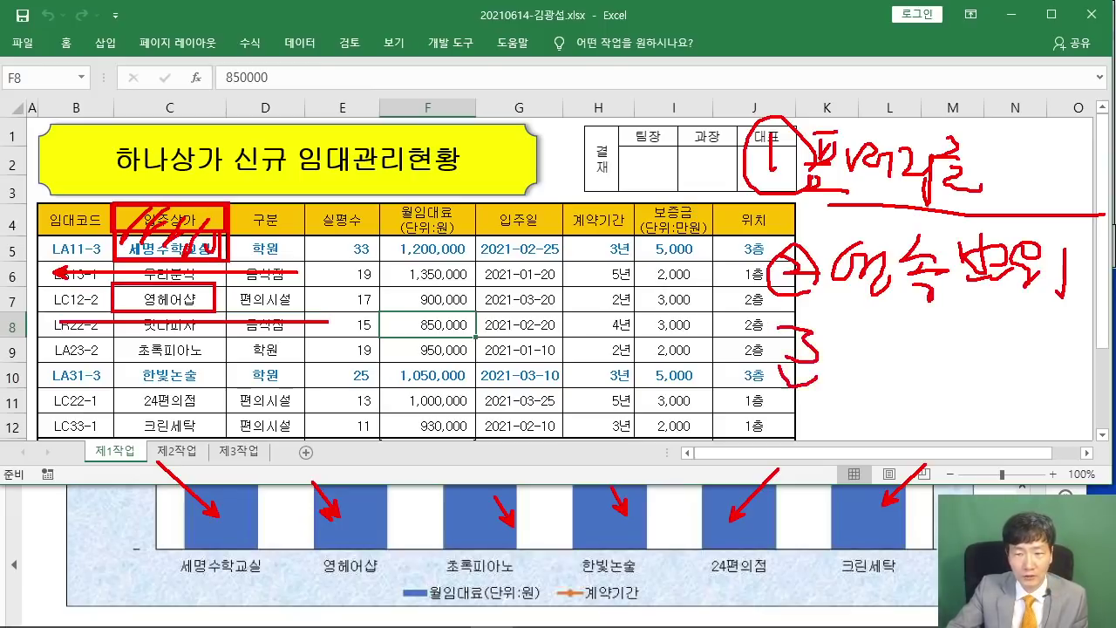
mouse_move(784, 323)
mouse_down()
mouse_move(841, 366)
mouse_move(911, 357)
mouse_move(938, 380)
mouse_move(936, 392)
mouse_up()
drag(937, 376, 964, 403)
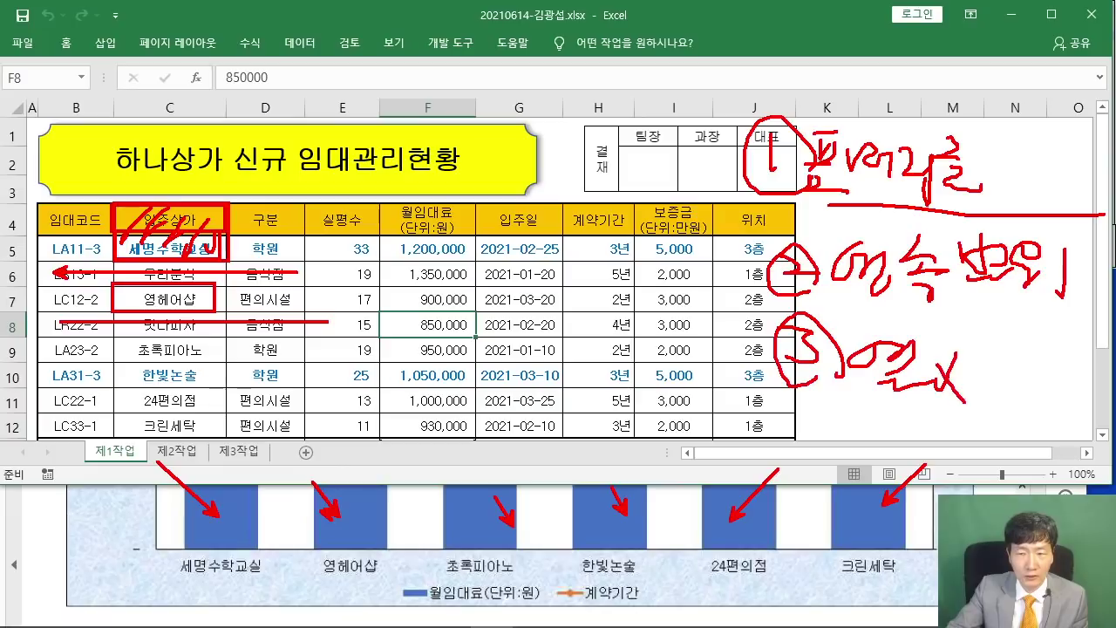
drag(1011, 353, 1005, 379)
mouse_move(1027, 351)
mouse_down()
mouse_move(1046, 371)
mouse_move(1039, 387)
mouse_up()
drag(1044, 383, 1046, 406)
drag(1079, 341, 1078, 376)
drag(1084, 340, 1073, 361)
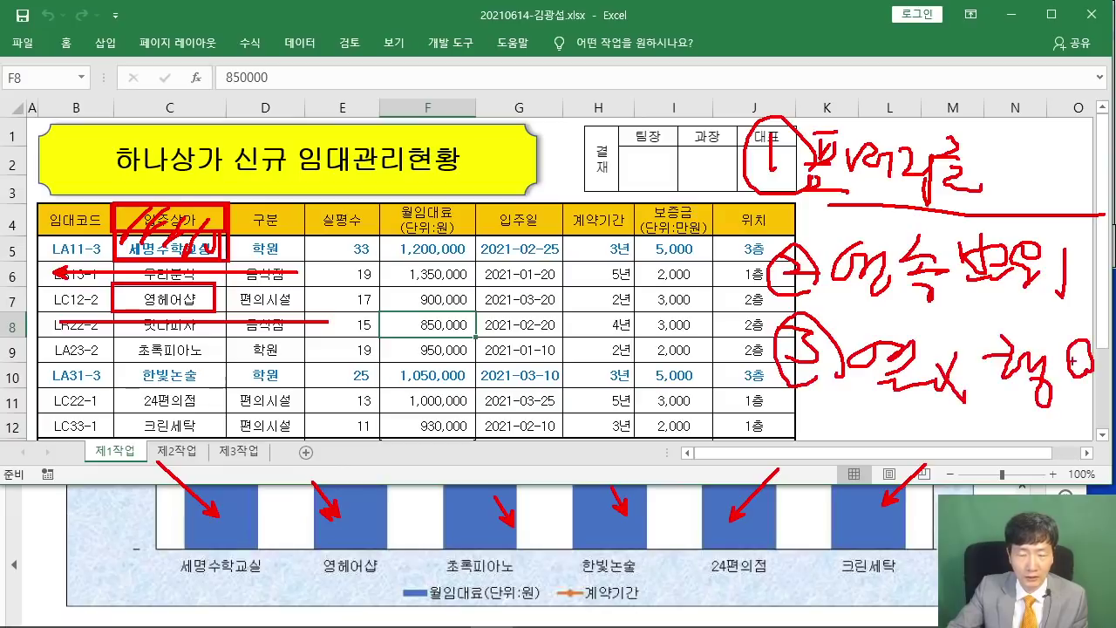
Draw an arrow down column A, an X beside row 7, and circle 임대 in the title.
drag(47, 393, 47, 211)
mouse_move(66, 288)
mouse_down()
mouse_move(33, 312)
mouse_move(68, 312)
mouse_up()
key(p)
drag(490, 166, 206, 166)
mouse_move(354, 185)
mouse_down()
mouse_move(310, 173)
mouse_move(358, 141)
mouse_up()
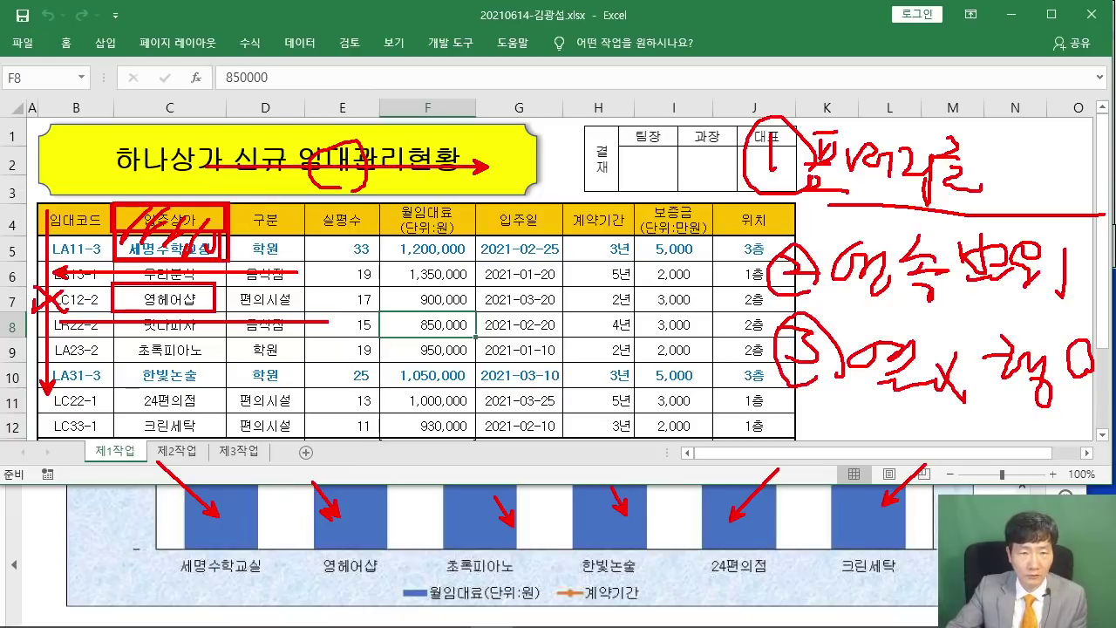
Mark the 월임대료 and 계약기간 header cells plus row 7's 900,000 and 2년 with the pen.
drag(562, 613, 646, 603)
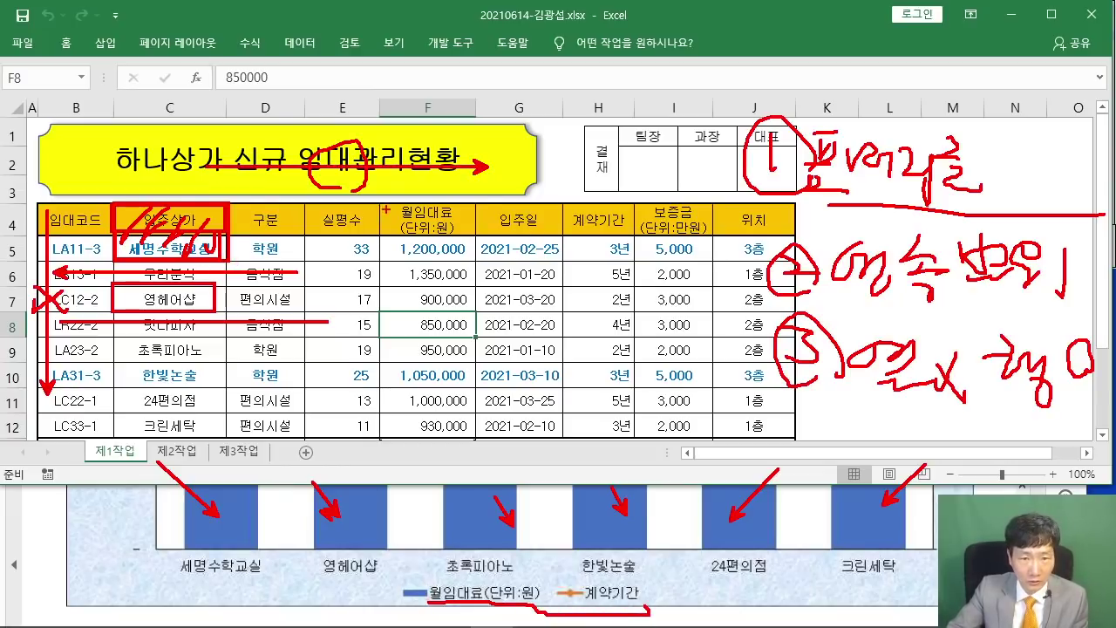
mouse_move(377, 203)
mouse_down()
mouse_move(431, 261)
mouse_move(477, 210)
mouse_move(380, 204)
mouse_up()
mouse_move(570, 206)
mouse_down()
mouse_move(560, 244)
mouse_move(610, 261)
mouse_move(636, 209)
mouse_move(565, 204)
mouse_up()
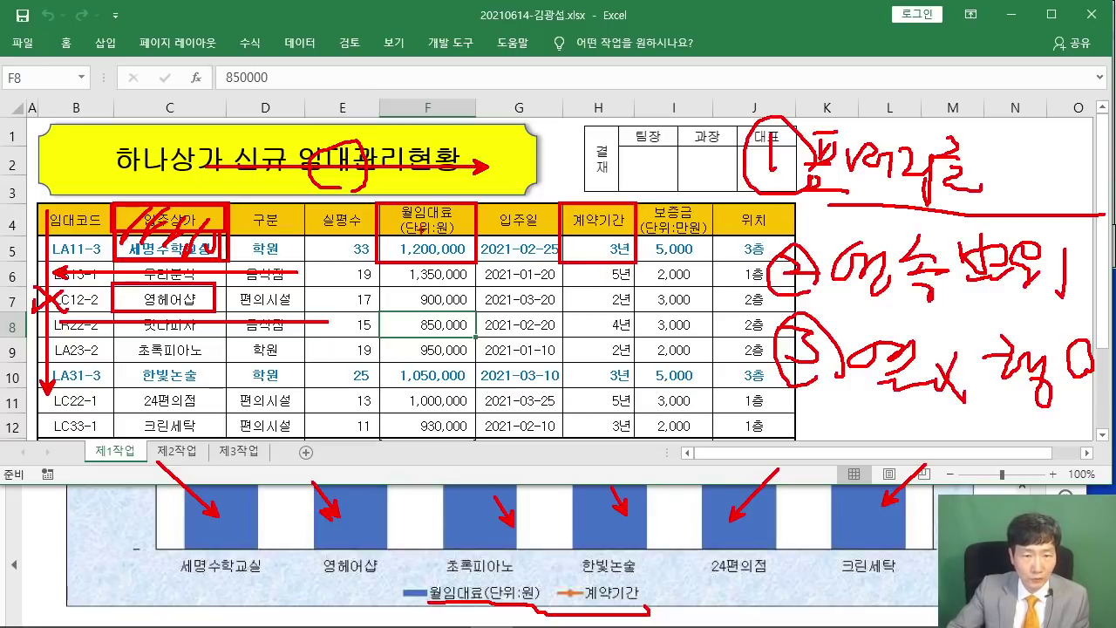
drag(431, 216, 474, 257)
drag(624, 251, 604, 218)
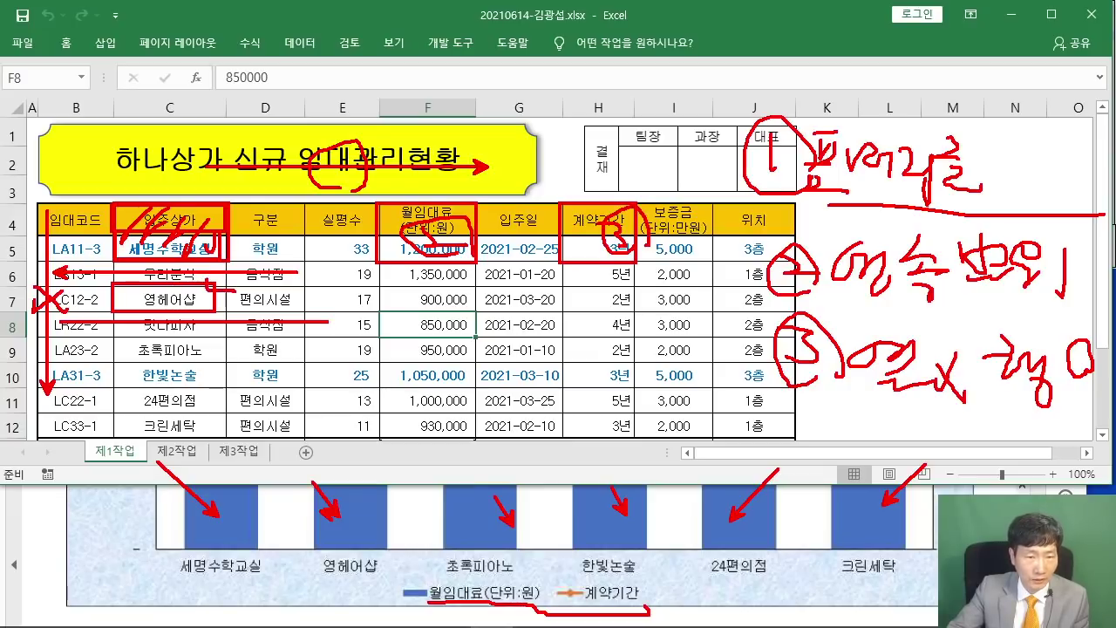
drag(382, 289, 476, 311)
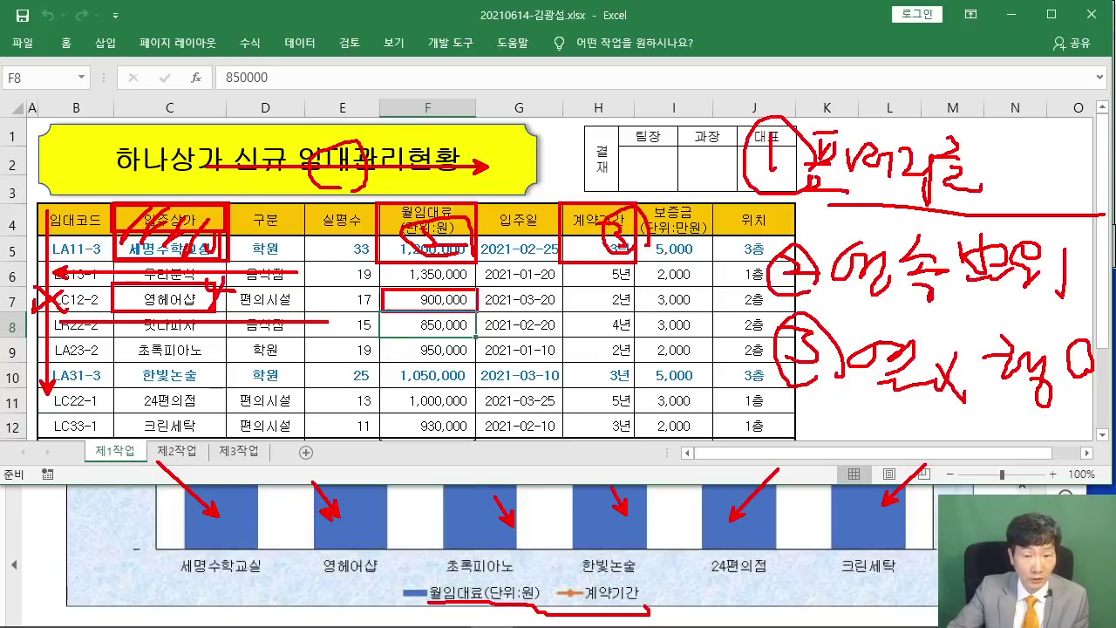
drag(553, 283, 643, 310)
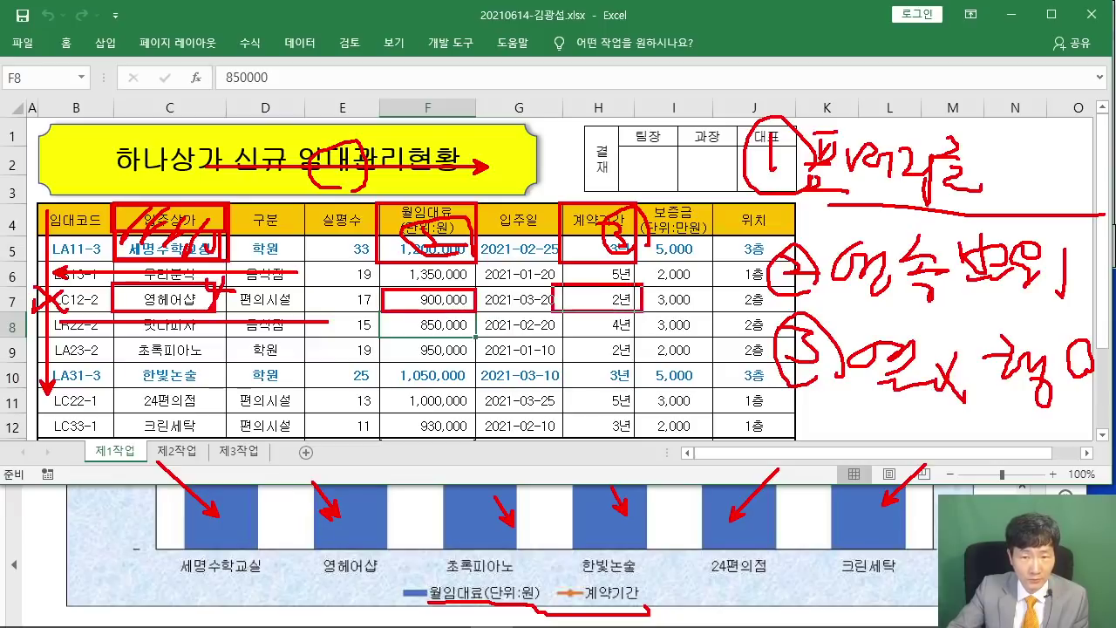
Box rows 9–12 tenants, rents and periods, clear the pen marks, then select C4:C5.
drag(110, 335, 227, 436)
mouse_move(380, 341)
mouse_down()
mouse_move(417, 426)
mouse_move(473, 411)
mouse_move(479, 442)
mouse_up()
mouse_move(562, 338)
mouse_down()
mouse_move(629, 384)
mouse_move(562, 434)
mouse_move(562, 341)
mouse_up()
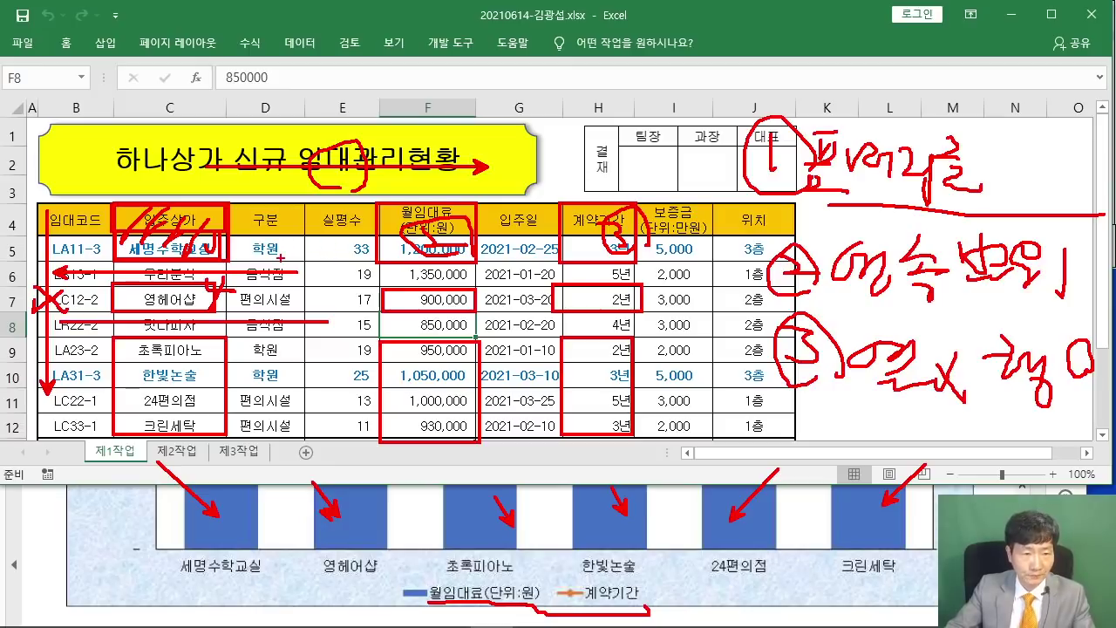
key(Escape)
drag(161, 224, 172, 251)
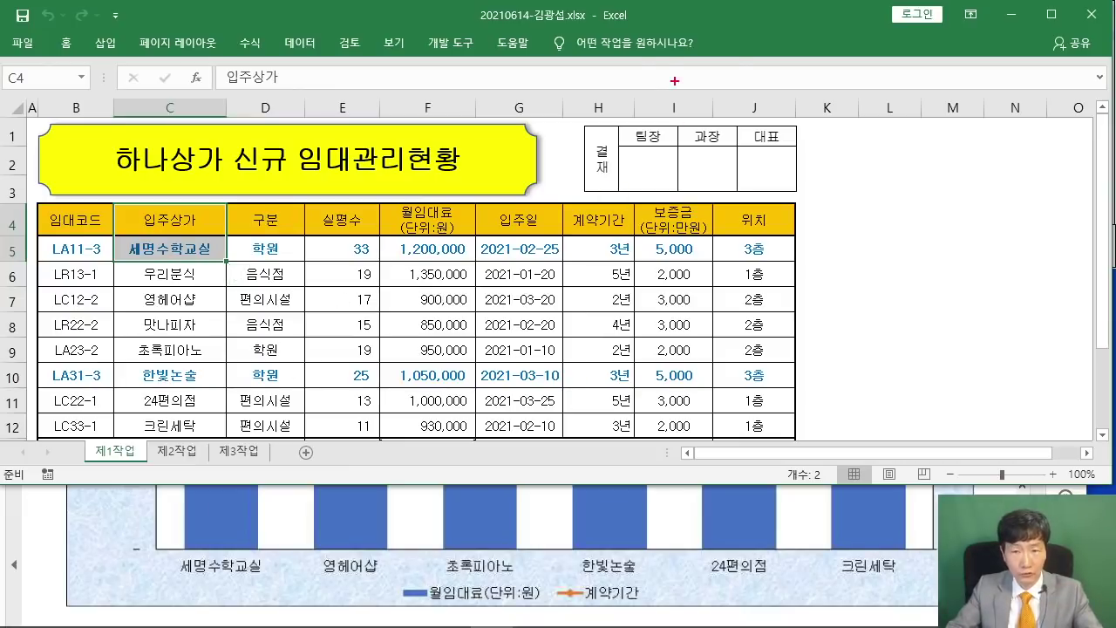
Annotate the approval box and a line toward 계약기간, then erase all annotations.
drag(652, 59, 807, 149)
mouse_move(697, 84)
mouse_down()
mouse_move(673, 98)
mouse_move(725, 87)
mouse_up()
drag(715, 75, 737, 120)
mouse_move(763, 63)
mouse_down()
mouse_move(755, 126)
mouse_move(774, 131)
mouse_up()
drag(537, 132, 627, 207)
key(Escape)
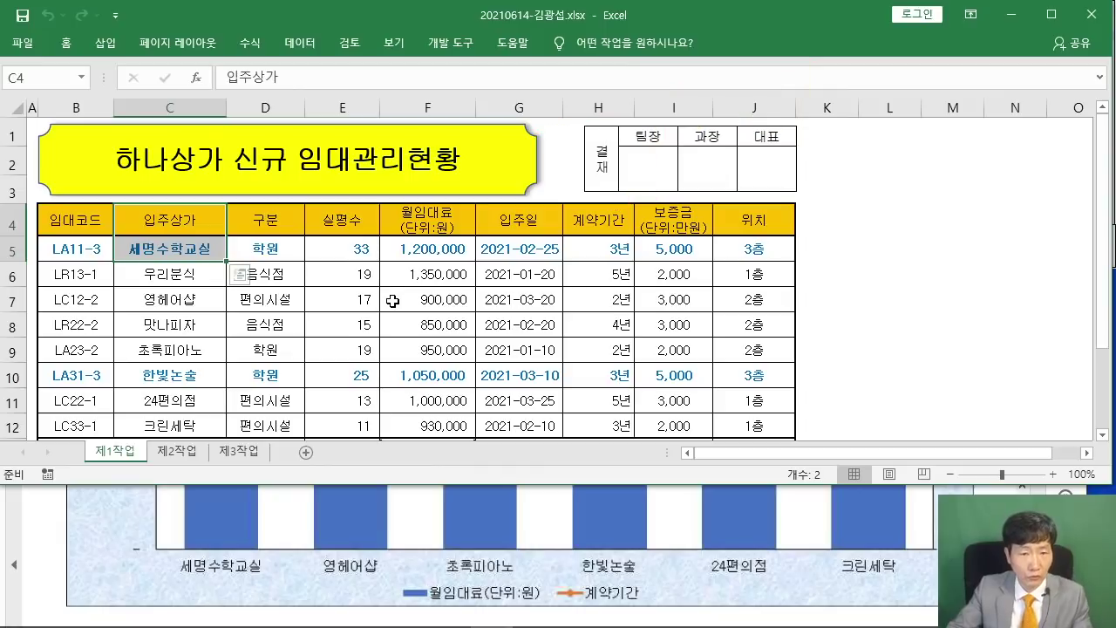
Add F4:F5, H4:H5, C7, F7, H7, and C9:C12, F9:F12, H9:H12 to the selection.
ctrl+drag(426, 216, 427, 248)
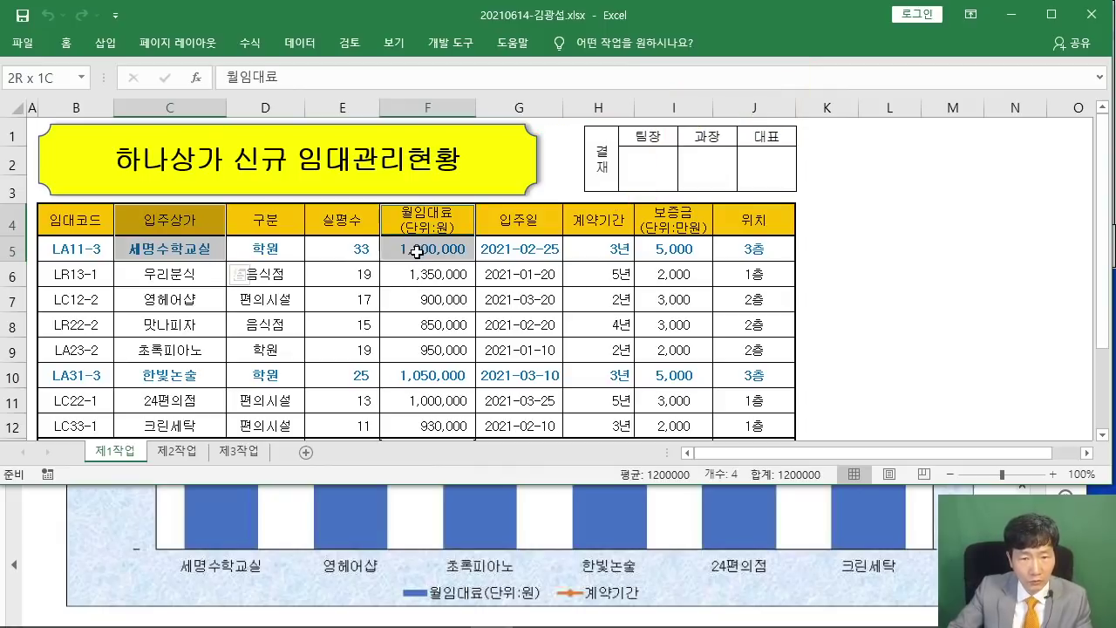
ctrl+drag(602, 216, 606, 244)
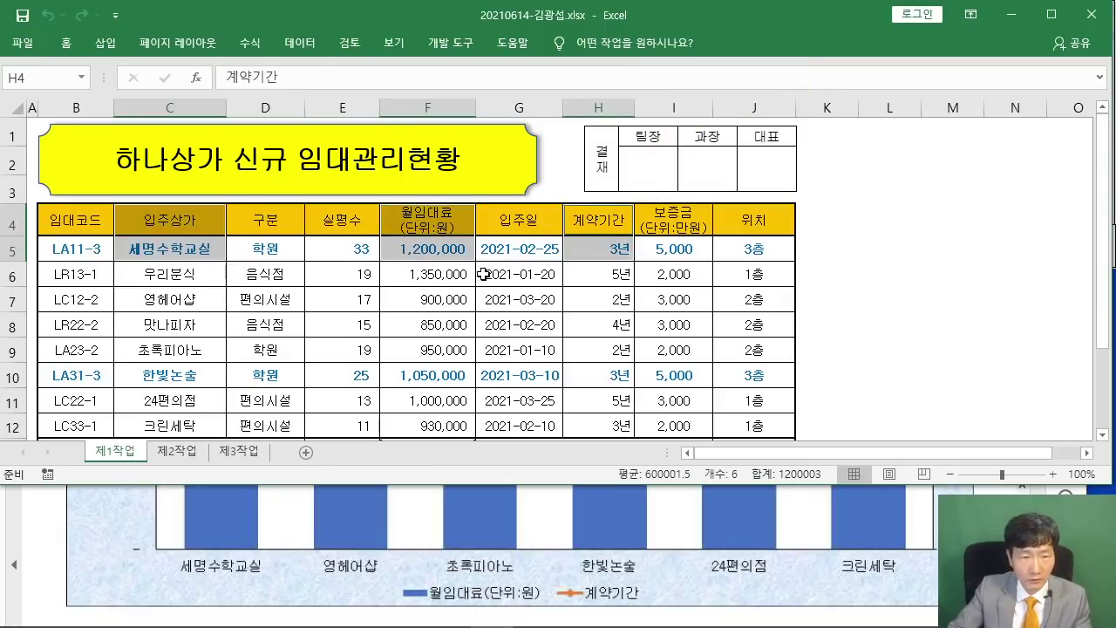
ctrl+click(218, 301)
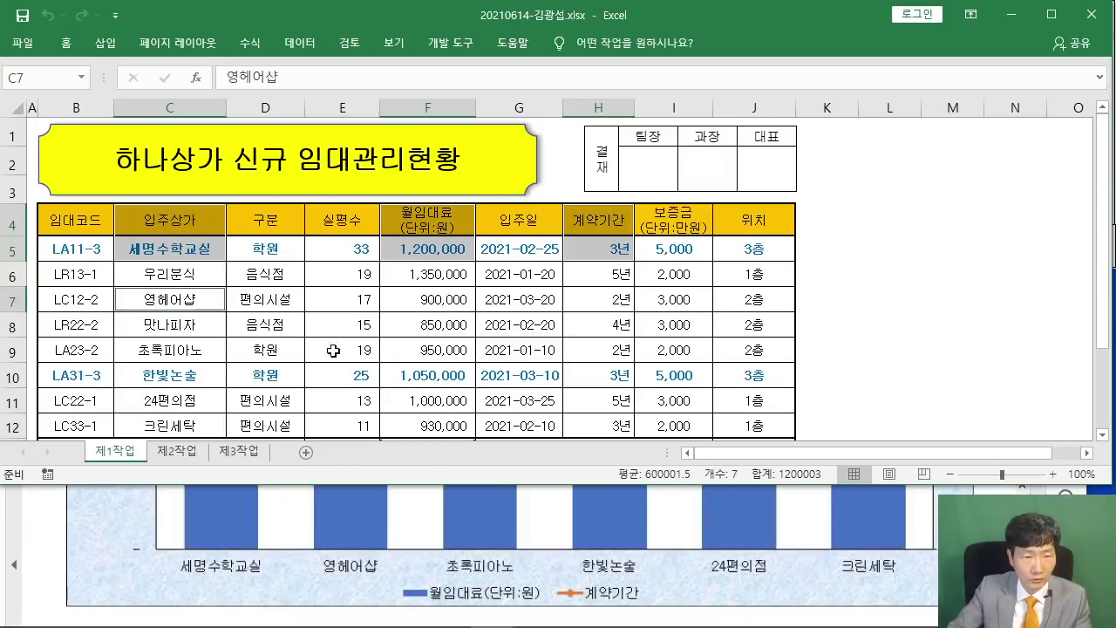
ctrl+click(444, 296)
ctrl+click(606, 304)
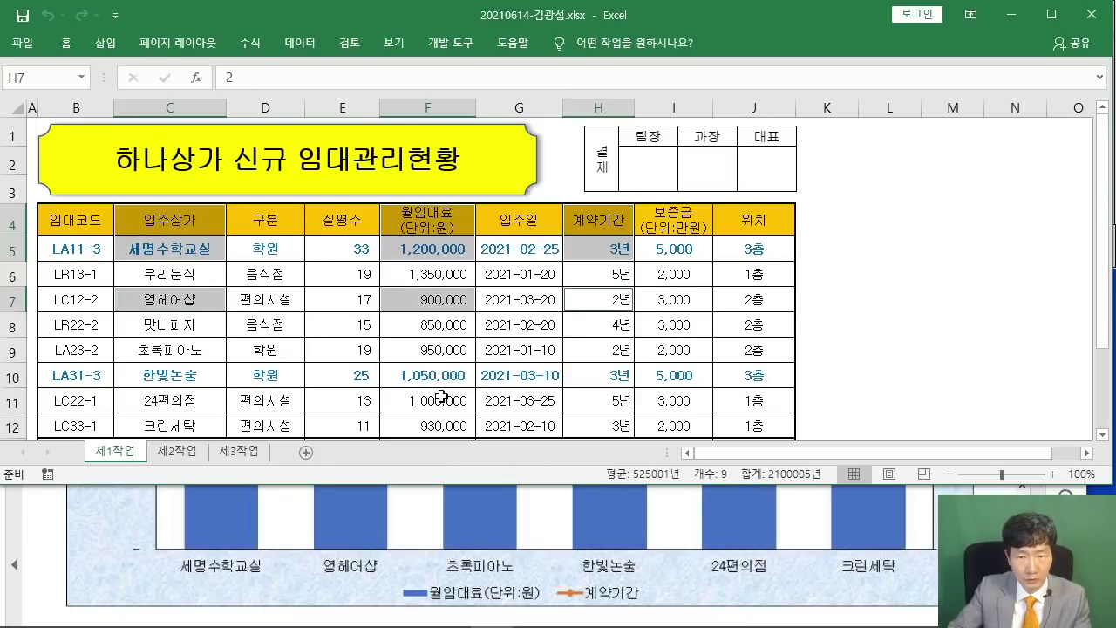
drag(174, 345, 173, 425)
drag(438, 353, 456, 424)
drag(604, 352, 599, 421)
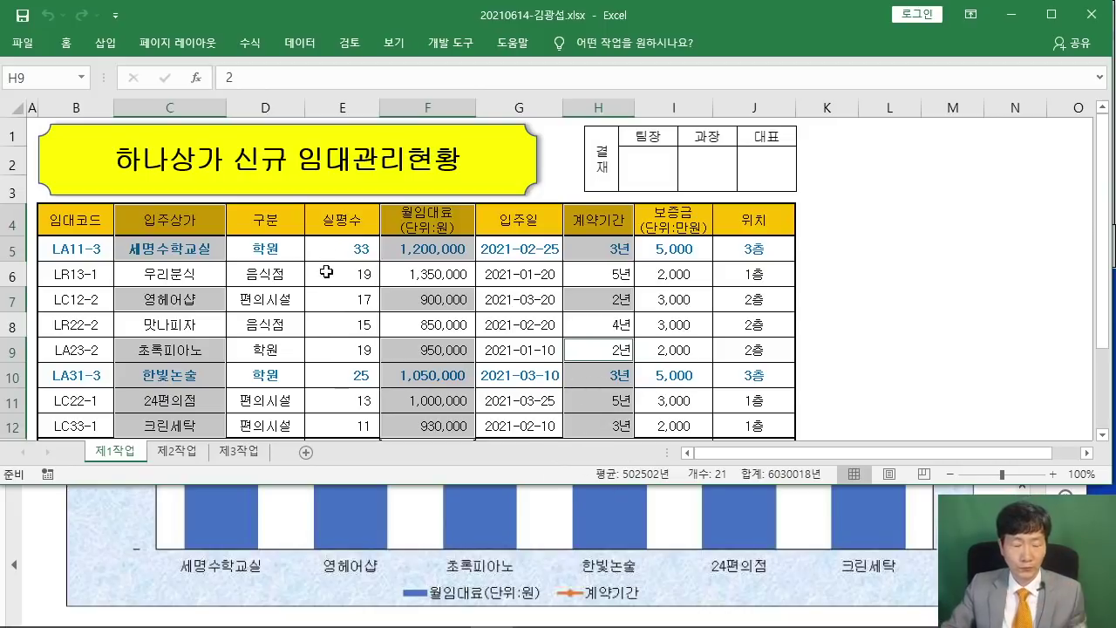
Insert a 2D clustered column chart of 월임대료 and 계약기간 from the Insert tab.
click(105, 46)
double_click(106, 45)
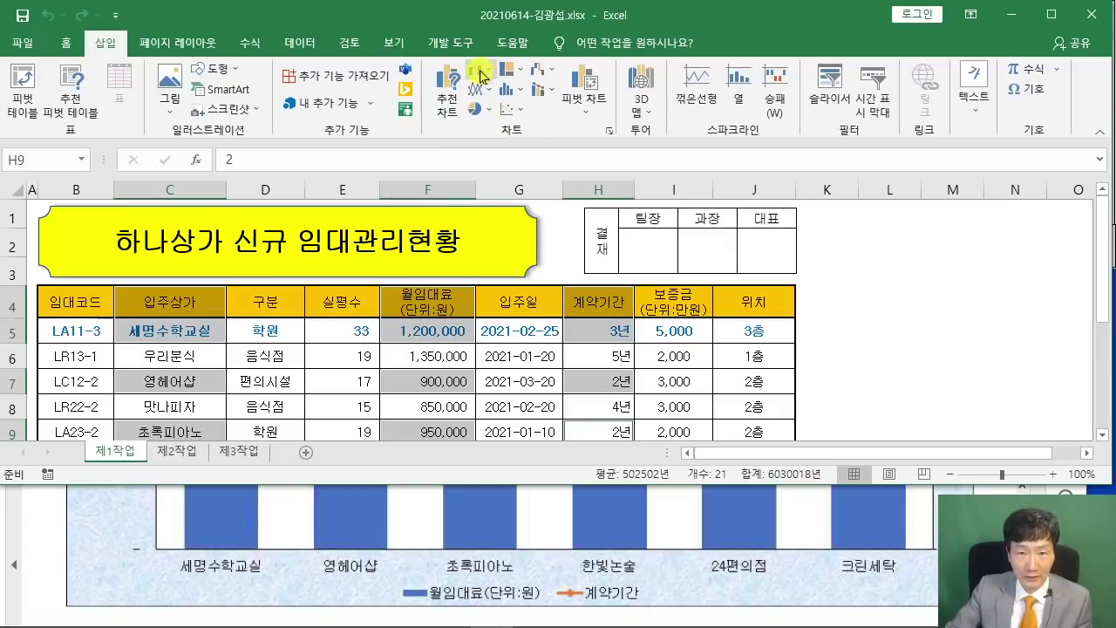
click(474, 70)
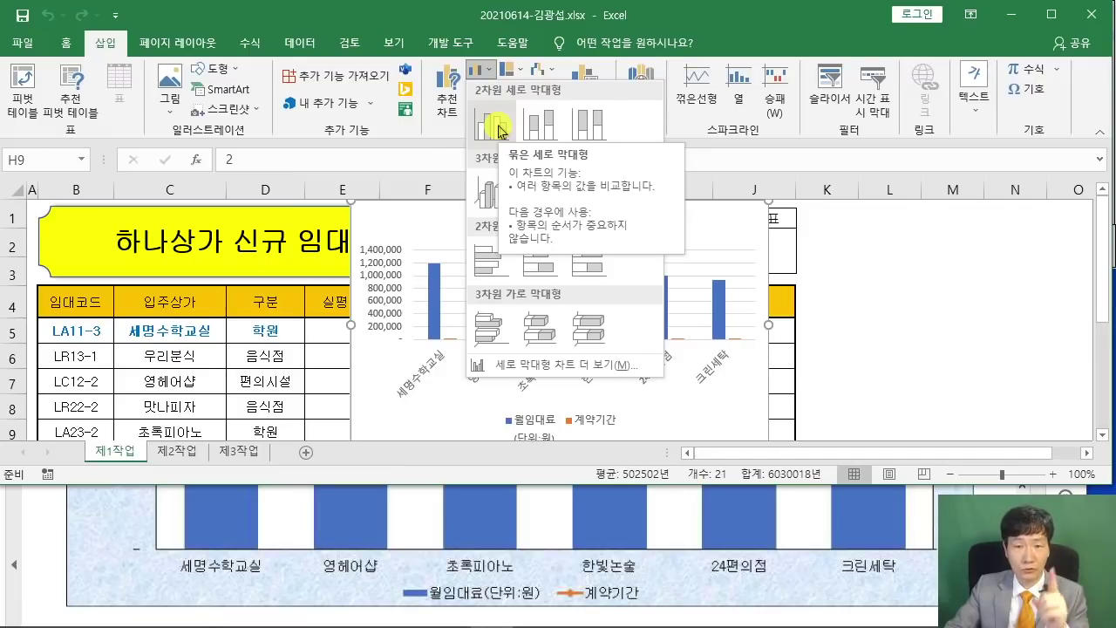
click(499, 129)
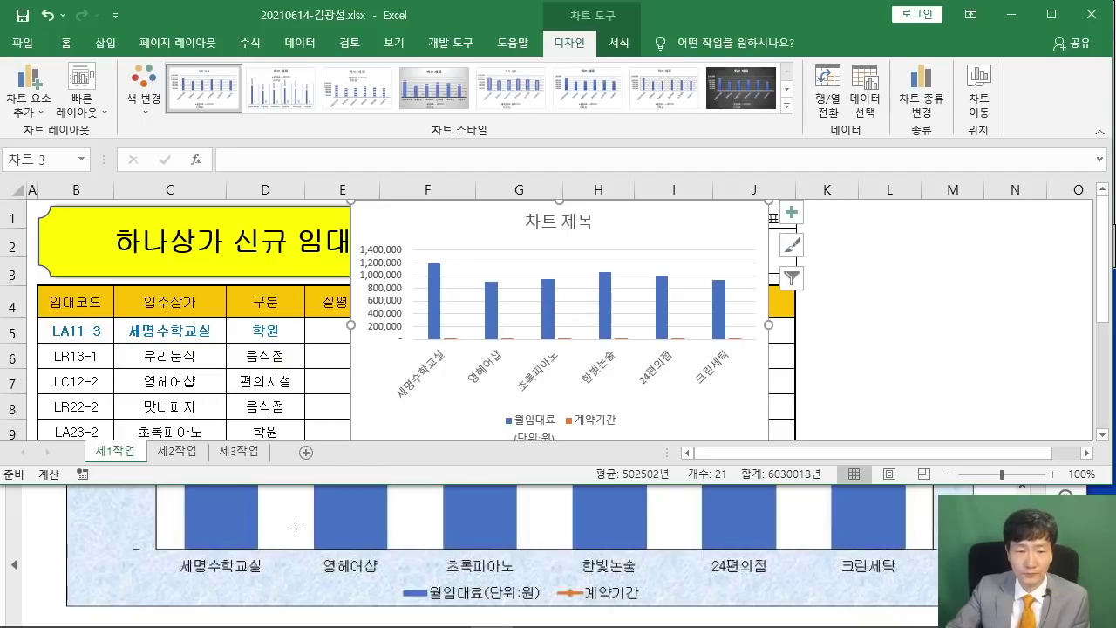
Scroll the PDF up to chart conditions (1)–(4) and highlight '새 시트' and '제4작업'.
click(163, 534)
scroll(163, 533, up, 10)
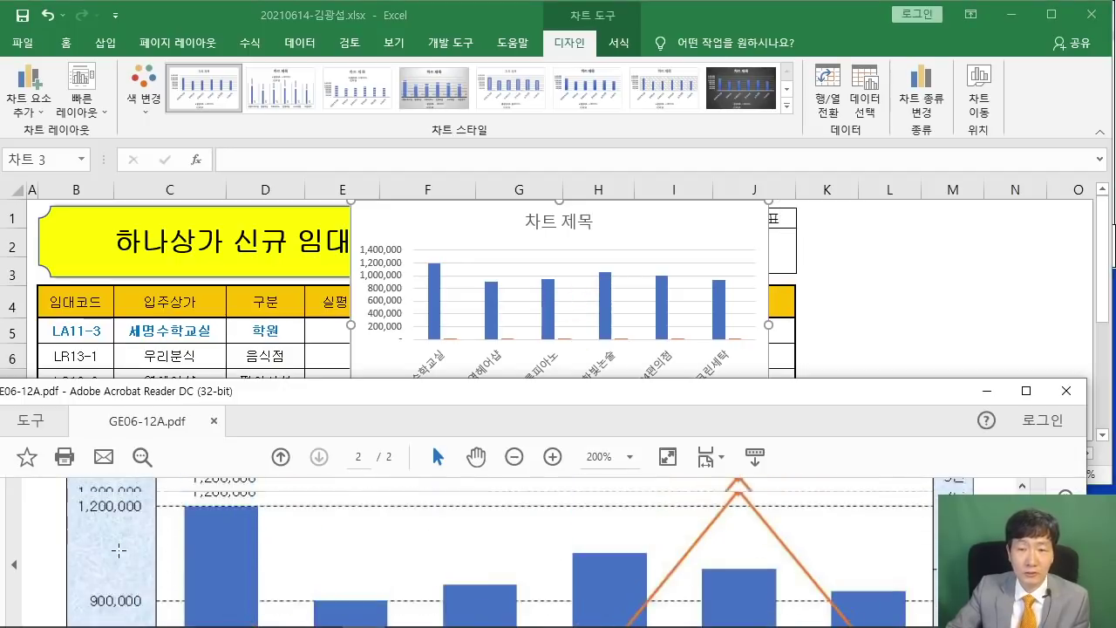
scroll(150, 542, up, 10)
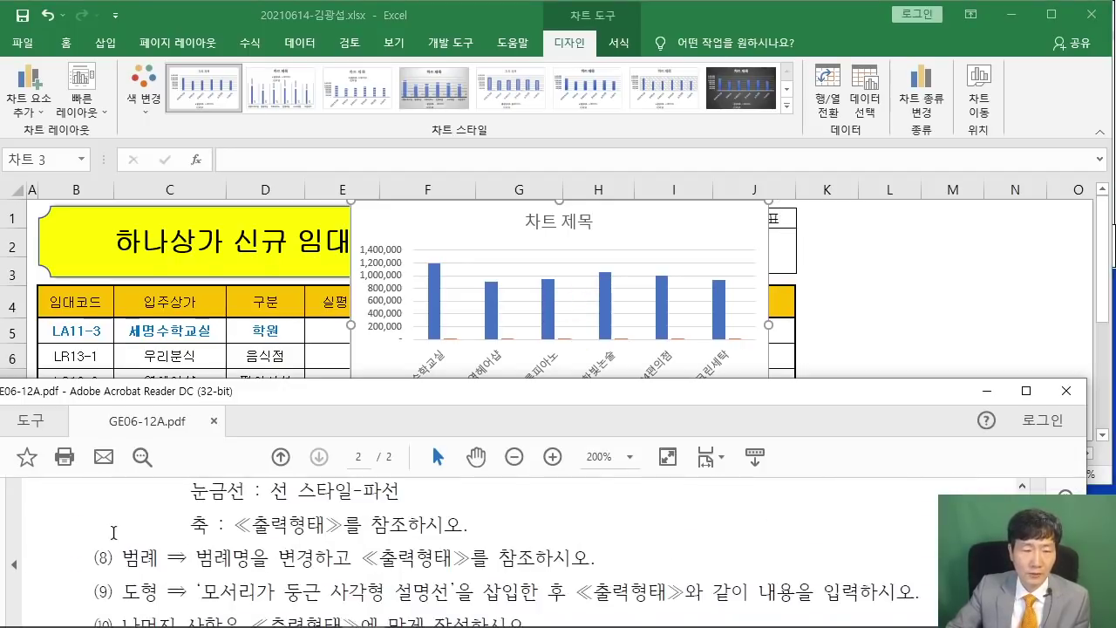
scroll(122, 531, up, 5)
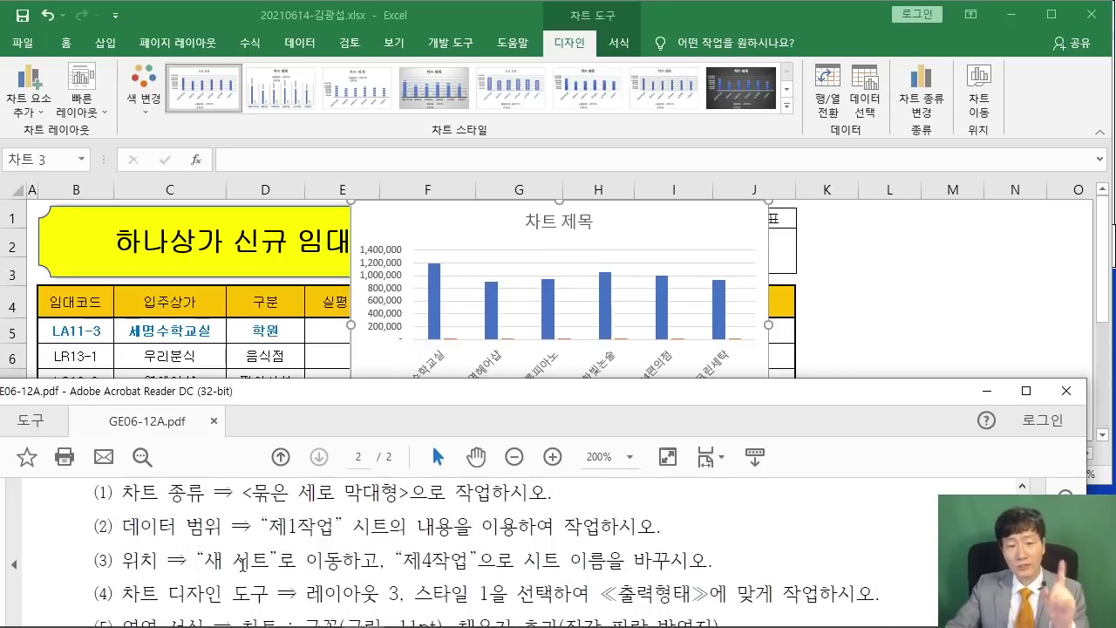
drag(207, 567, 255, 567)
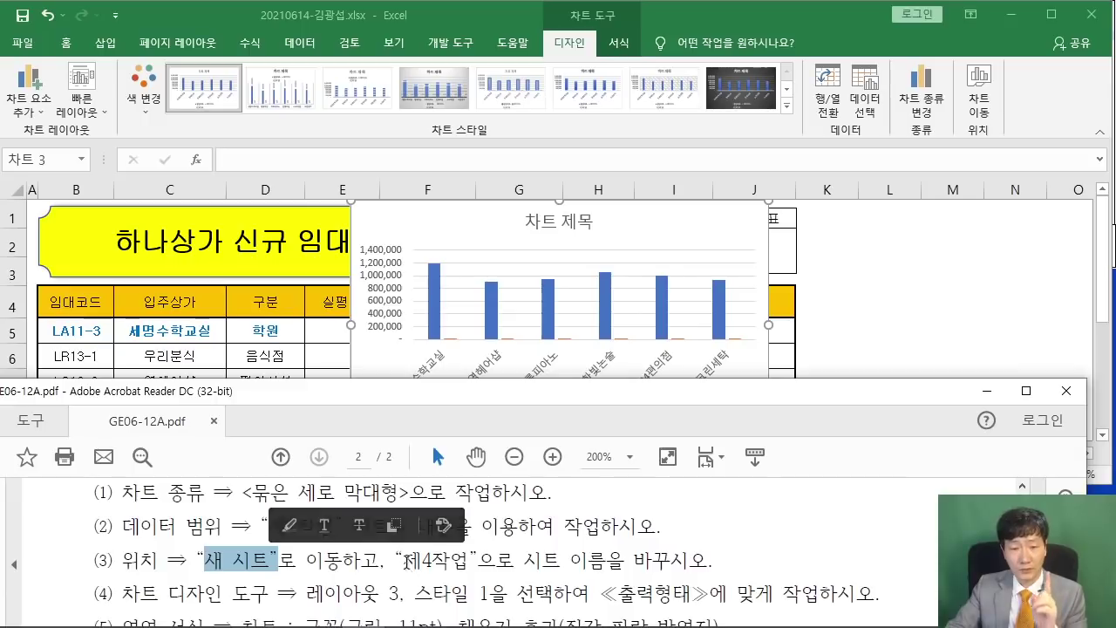
drag(403, 560, 476, 567)
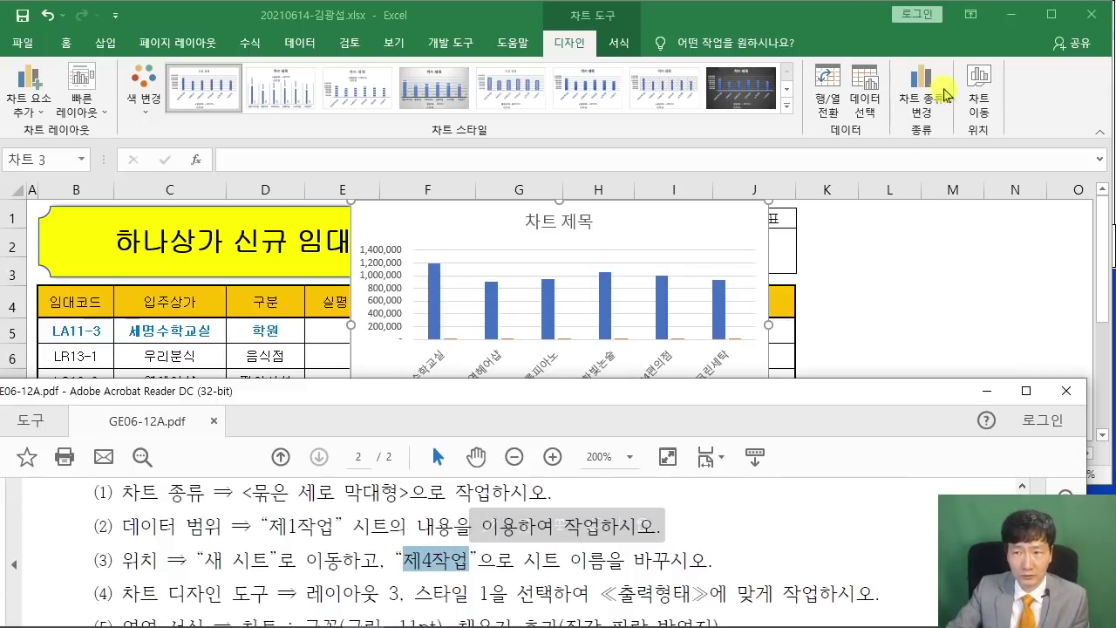
drag(952, 49, 1004, 144)
drag(968, 106, 883, 207)
key(Escape)
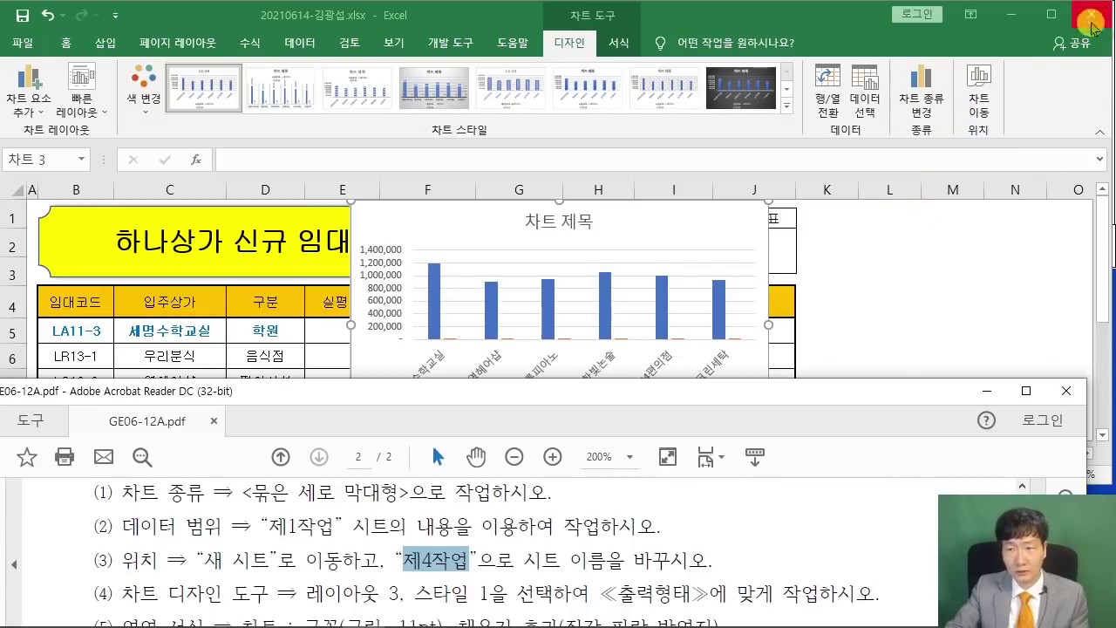
Use Move Chart to place the chart on a new sheet named 제4작업.
click(978, 95)
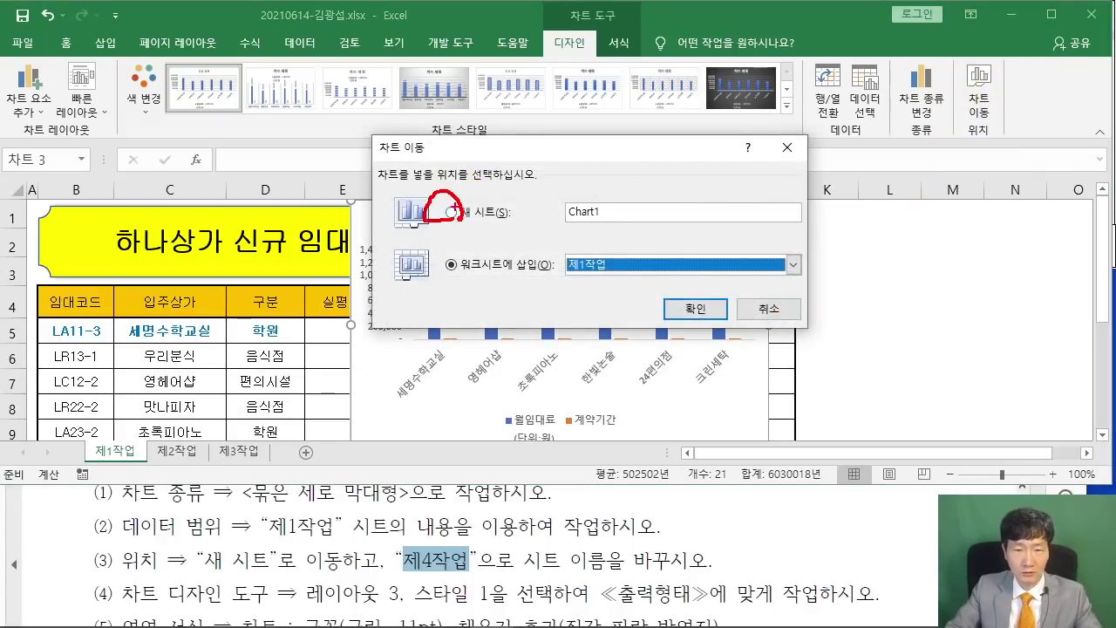
drag(418, 127, 453, 202)
key(Escape)
click(451, 211)
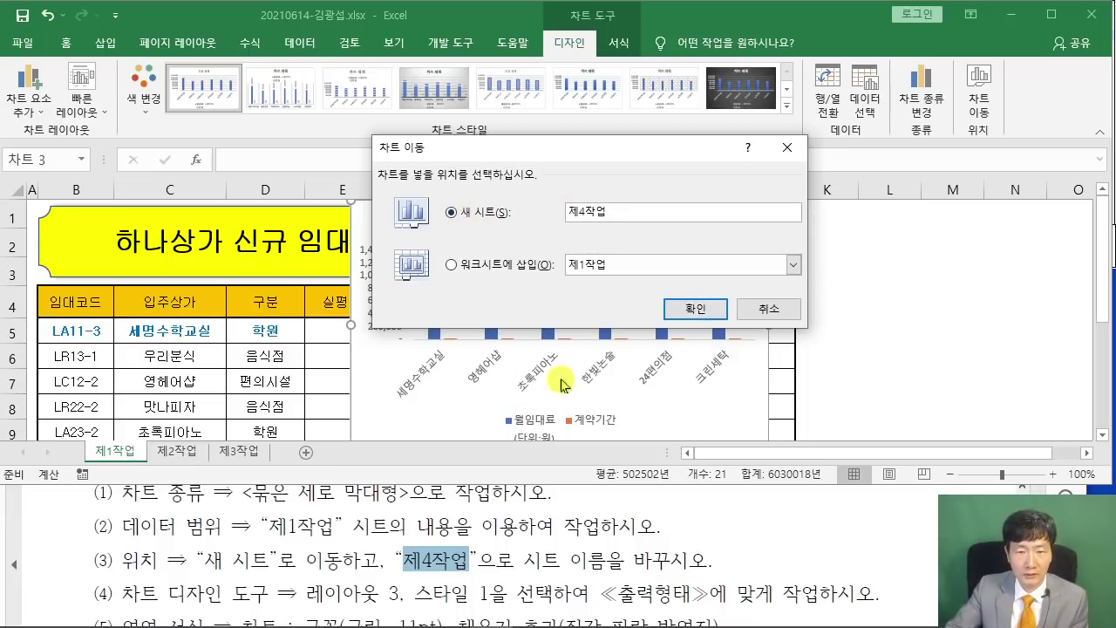
click(695, 309)
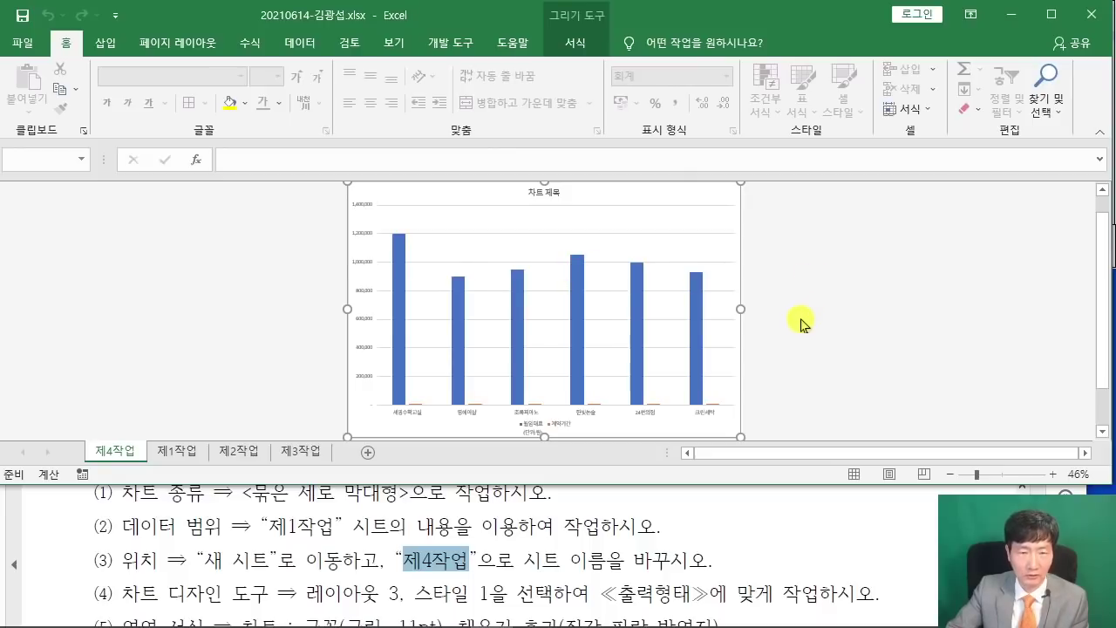
Apply Quick Layout 3 and the first chart style to the 제4작업 column chart.
scroll(800, 318, up, 3)
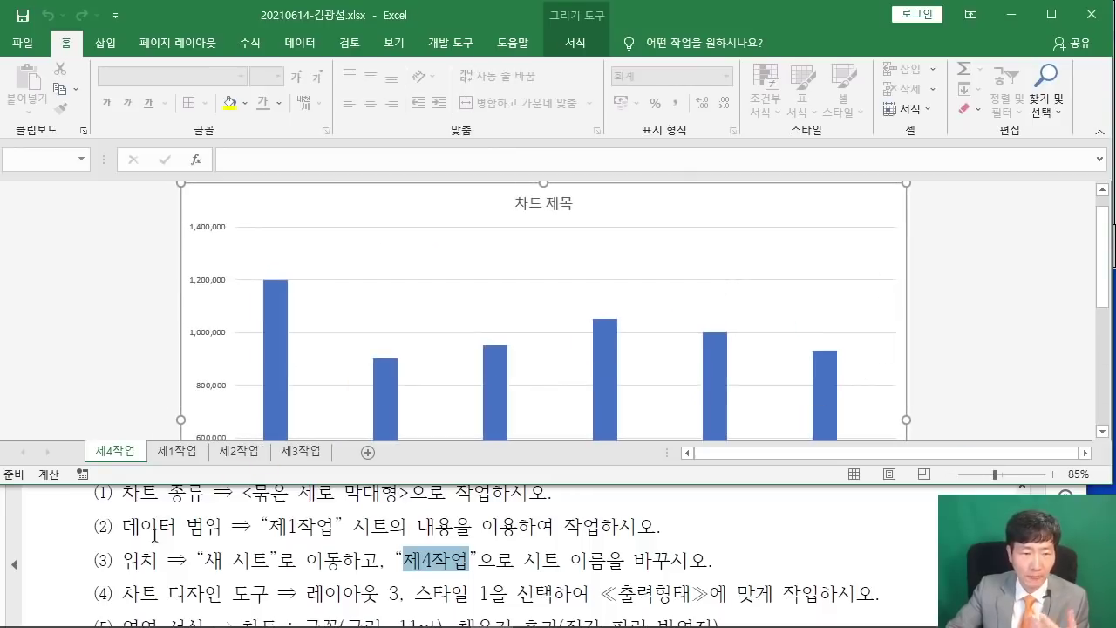
scroll(130, 575, down, 2)
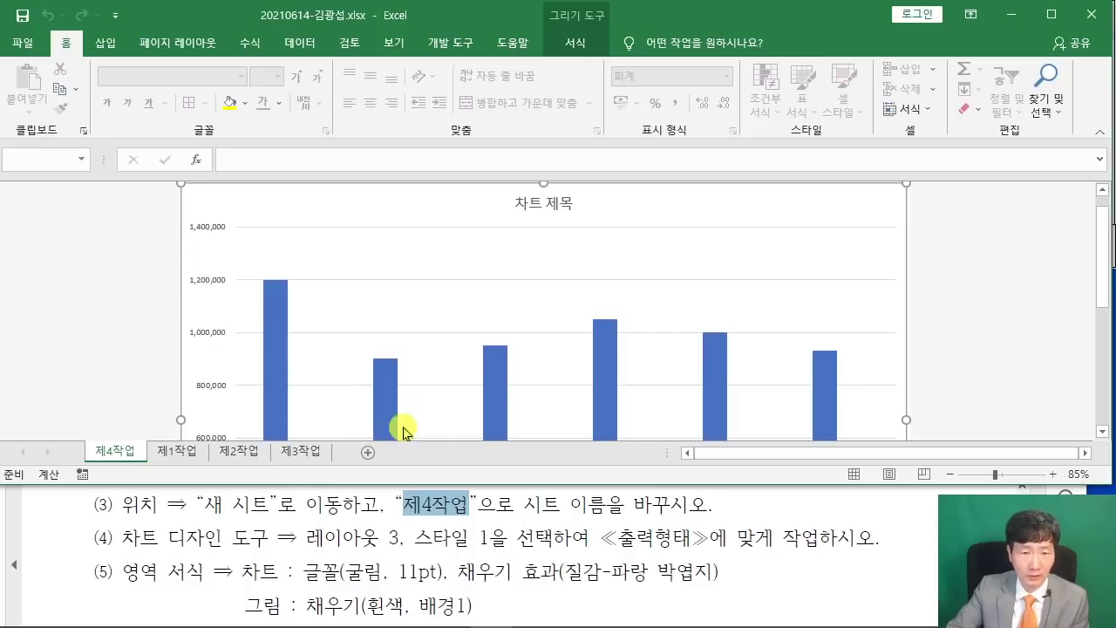
click(689, 212)
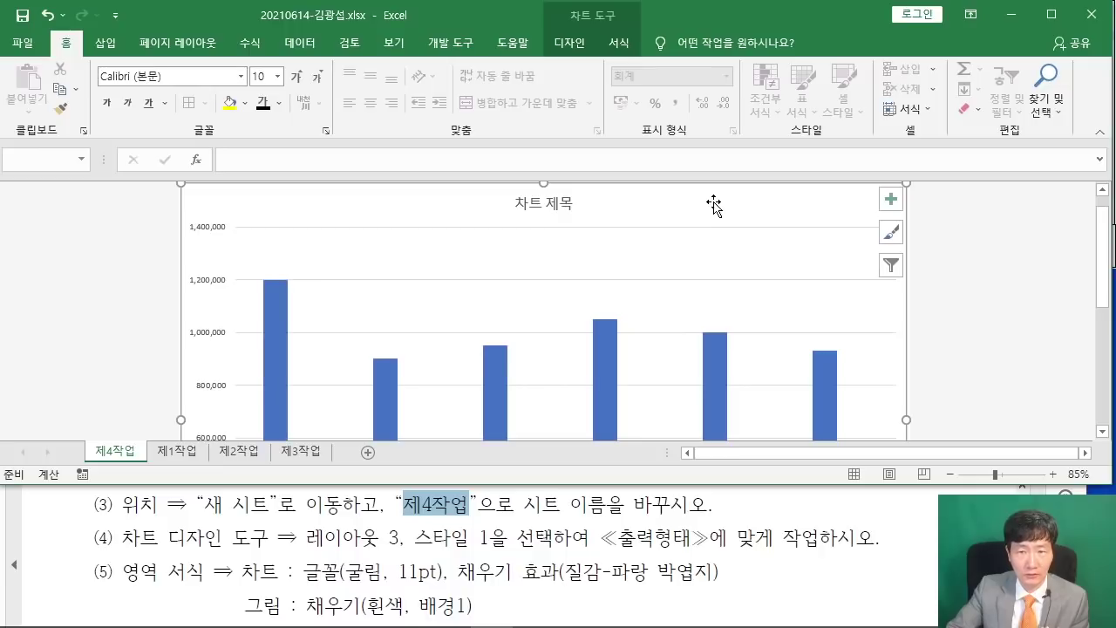
click(565, 43)
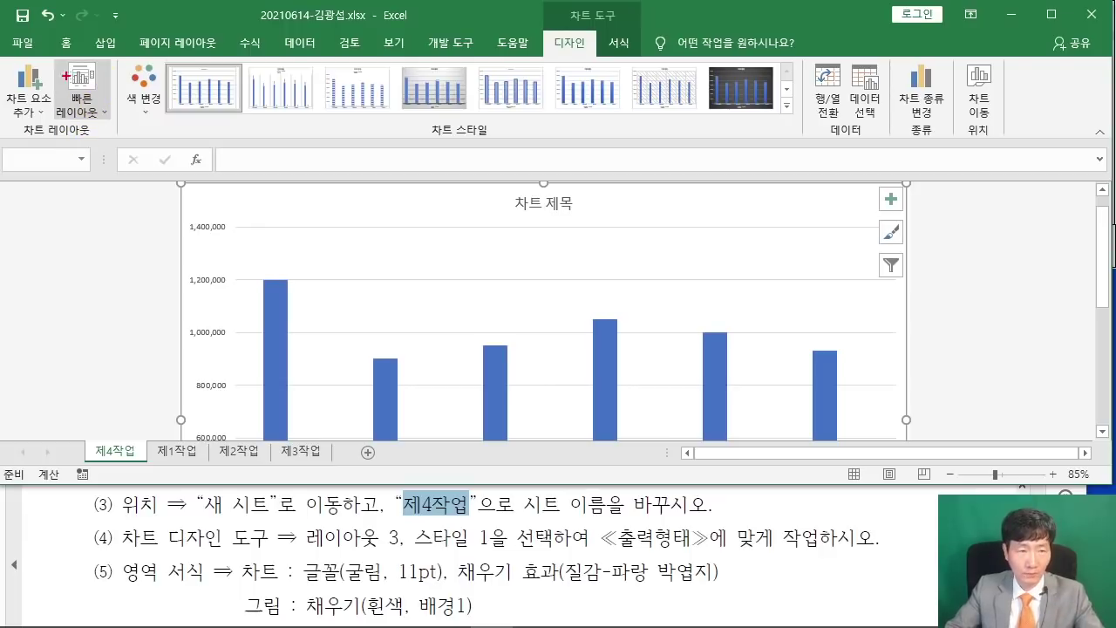
click(83, 88)
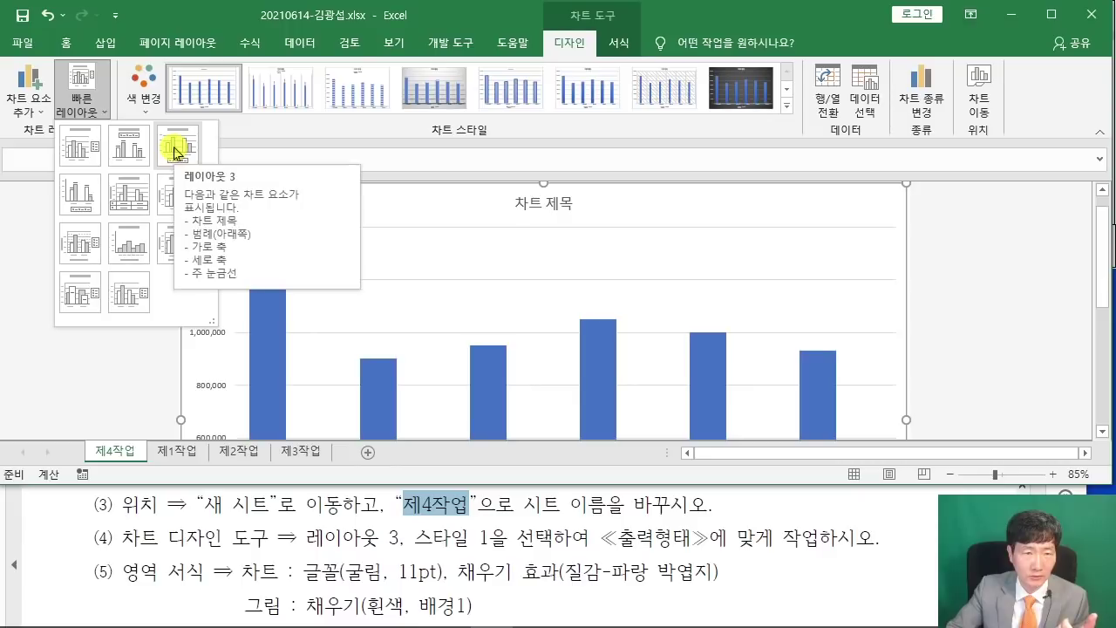
click(175, 150)
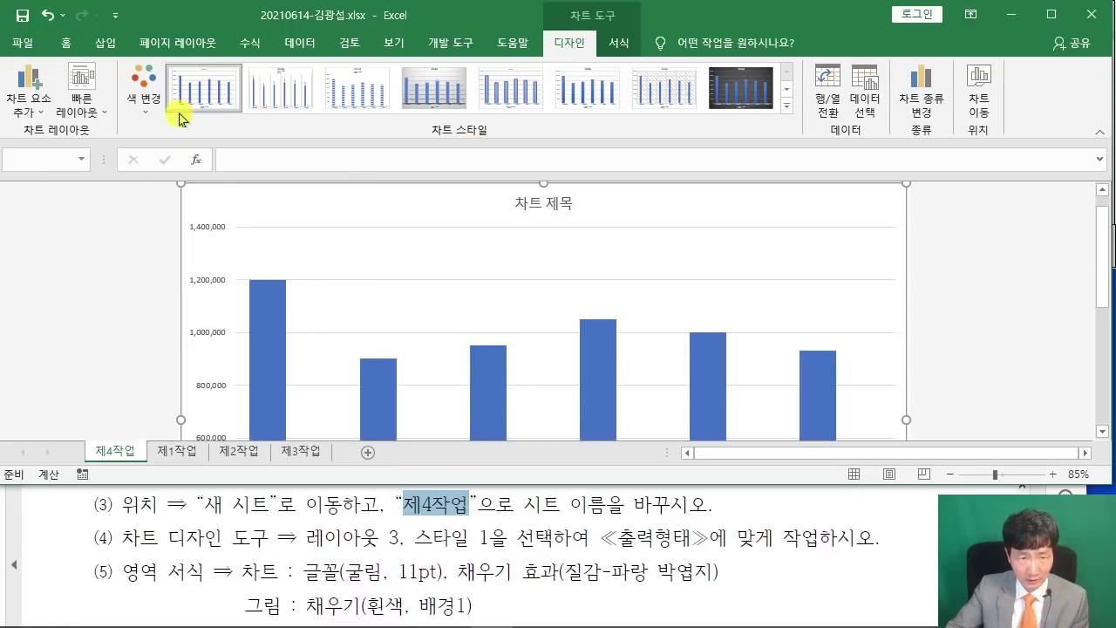
click(202, 93)
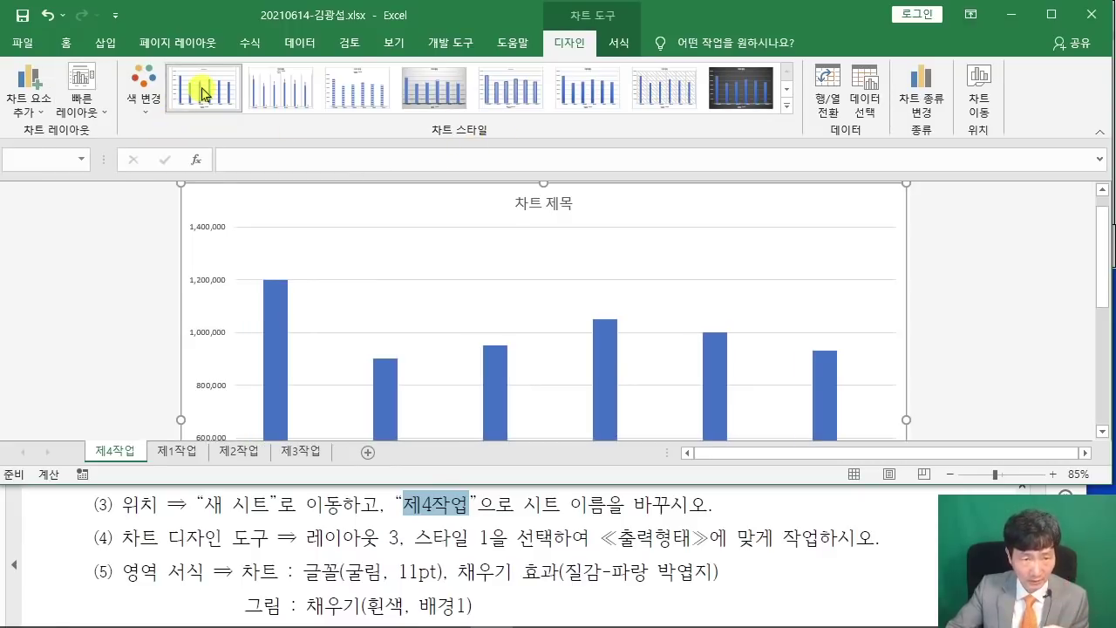
click(82, 87)
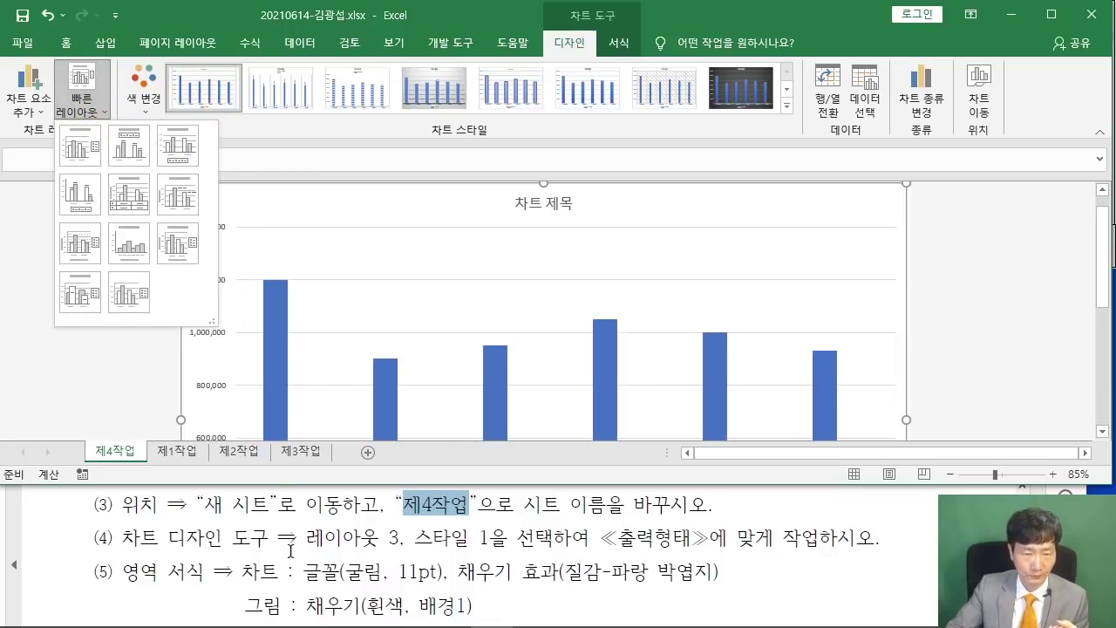
drag(298, 538, 482, 538)
Set the 제4작업 chart's font to 굴림 at size 11 from the Home tab.
click(235, 522)
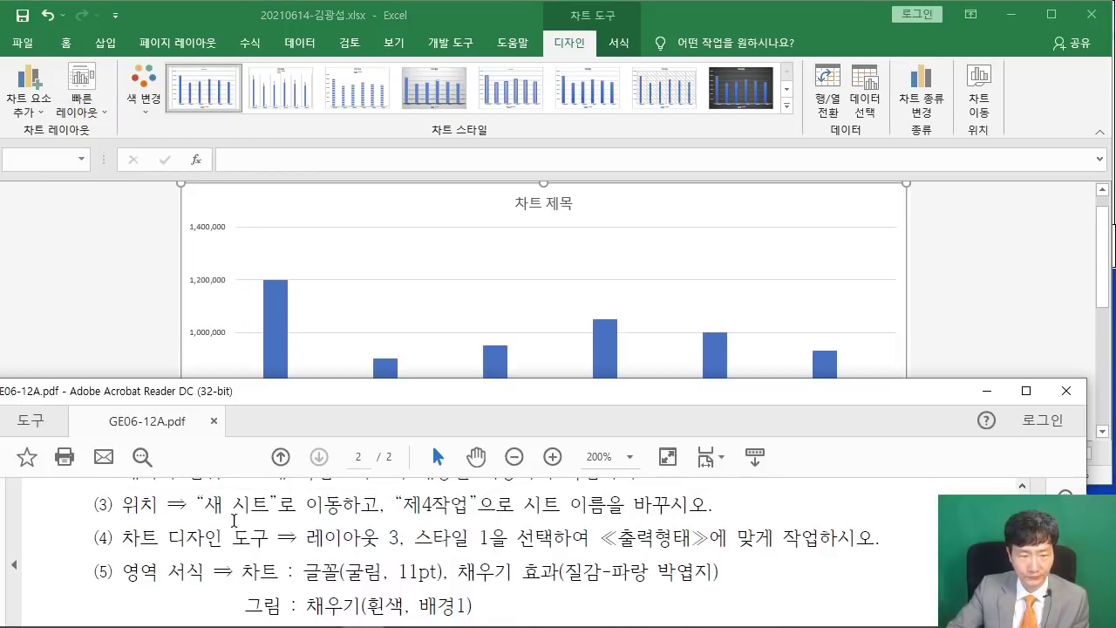
scroll(235, 519, down, 2)
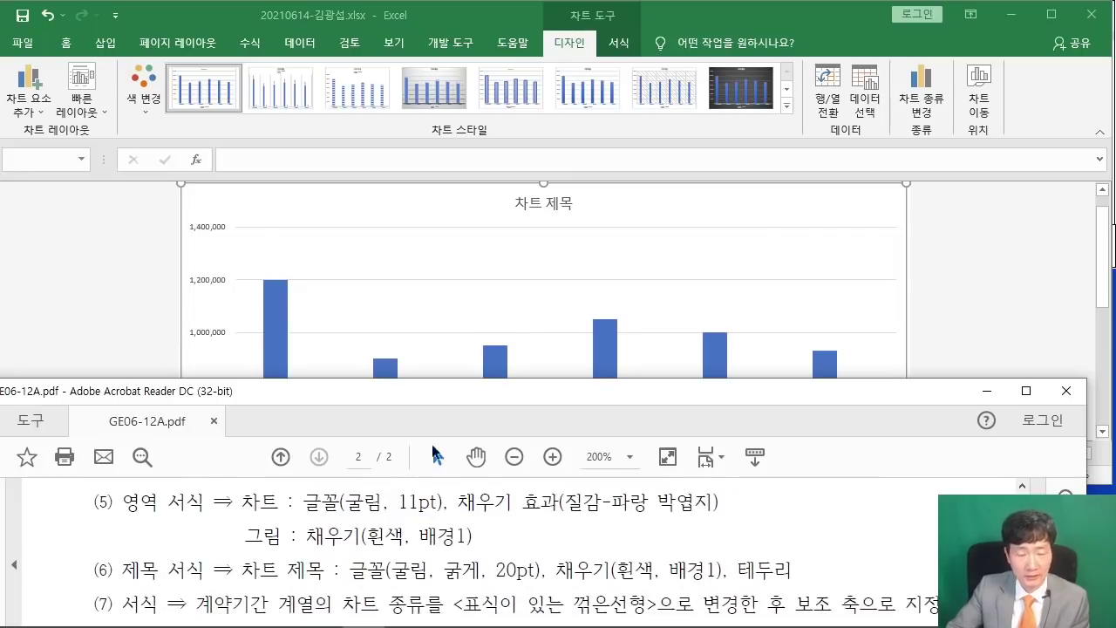
click(747, 218)
click(65, 42)
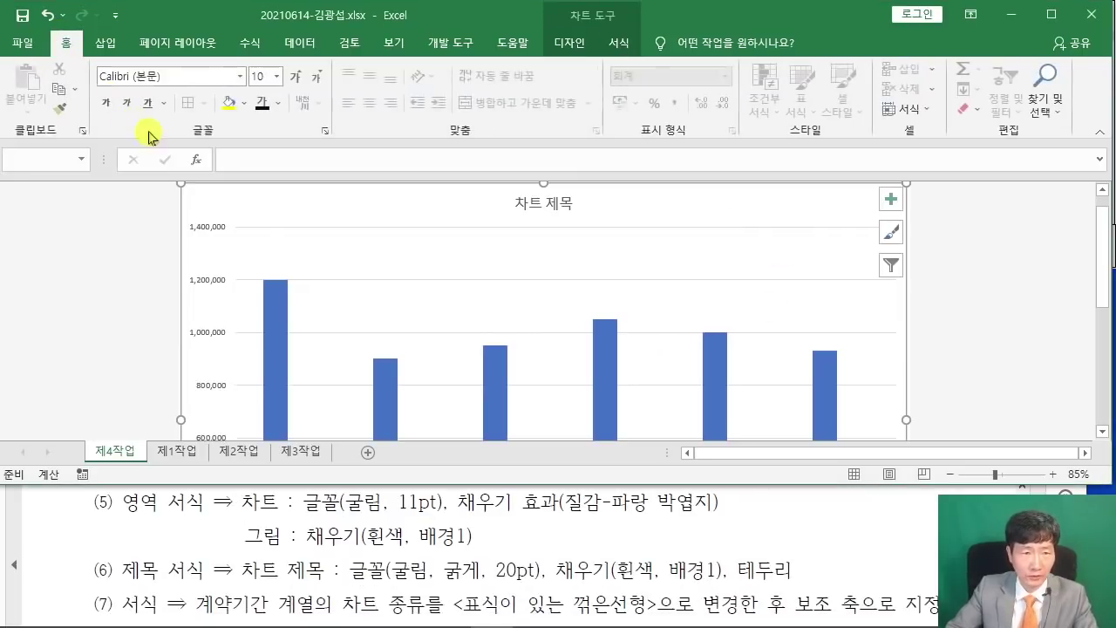
click(171, 76)
text(ㄱ)
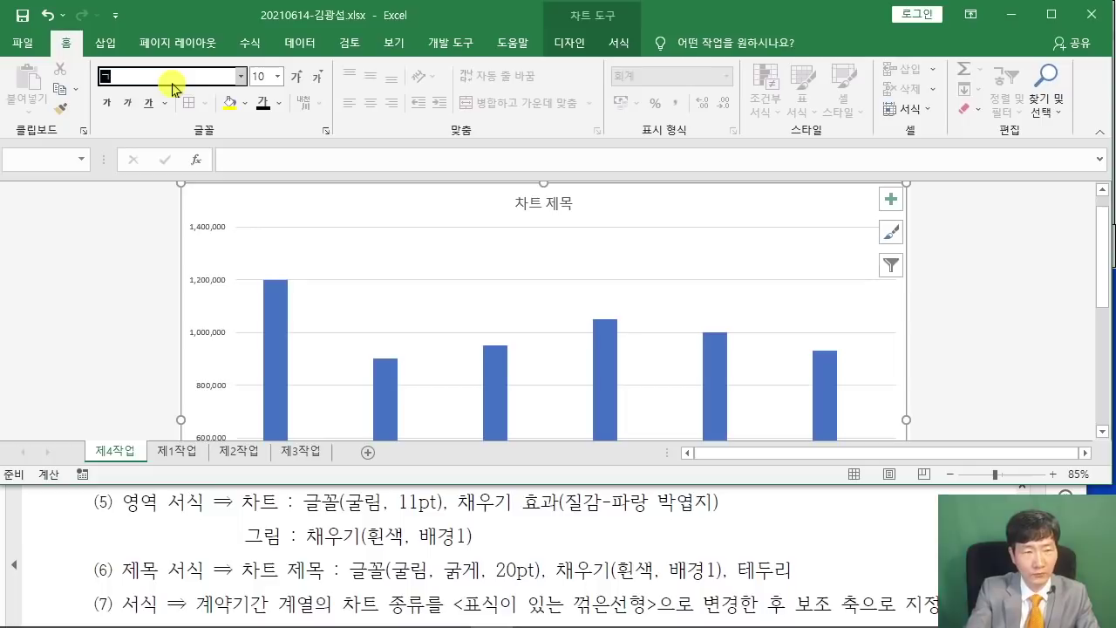
text(ㅜㄹ림)
key(Return)
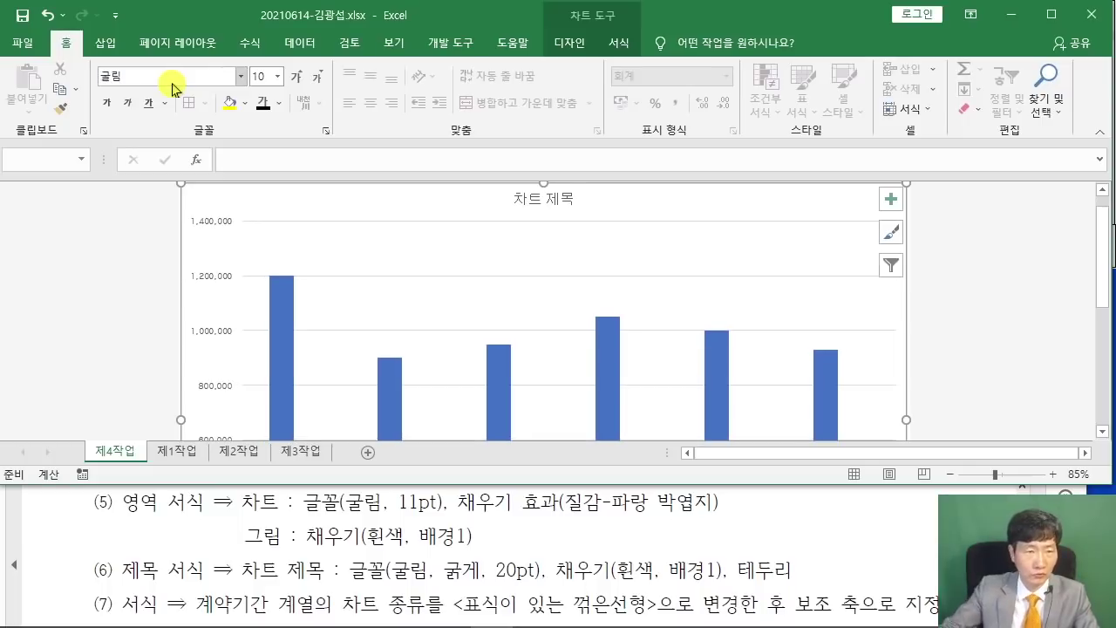
click(262, 75)
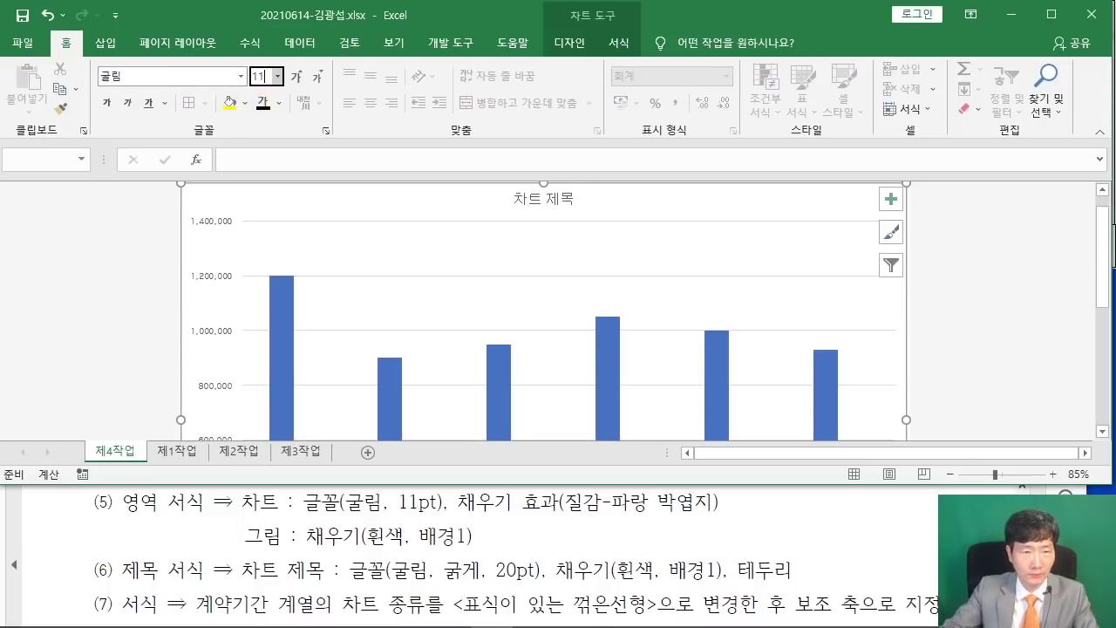
key(Return)
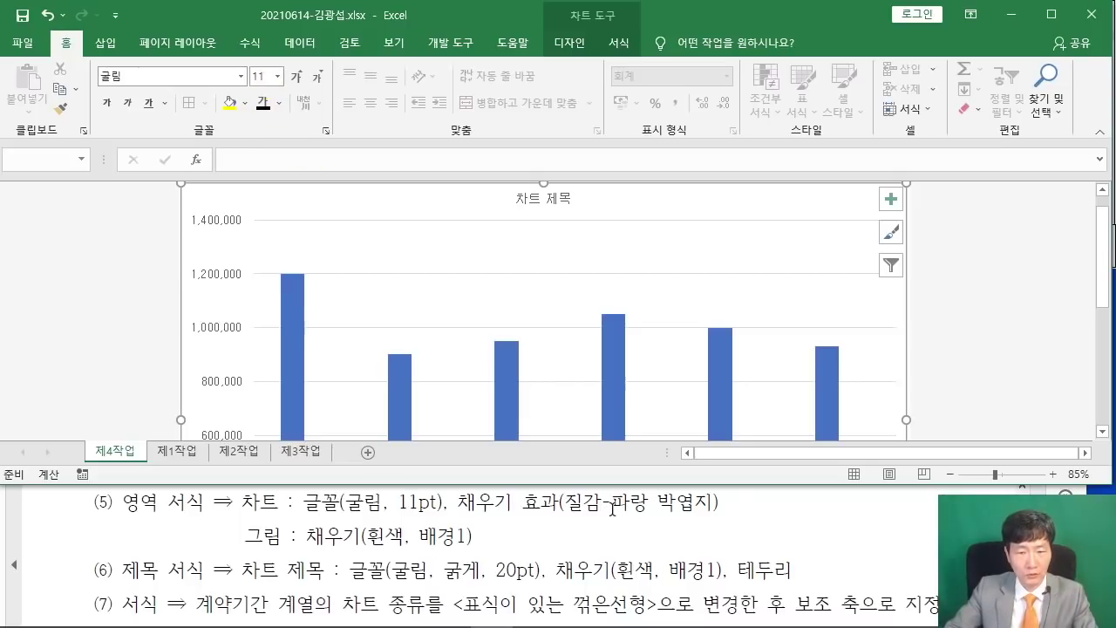
Fill the chart area with the blue tissue-paper (파랑 박엽지) texture.
double_click(671, 199)
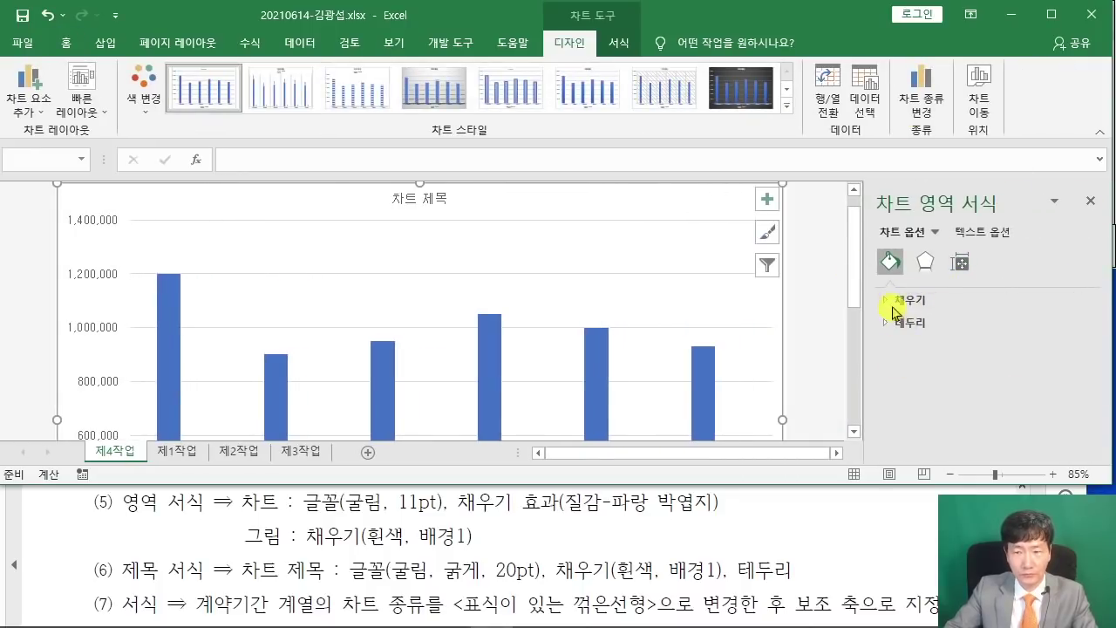
click(889, 299)
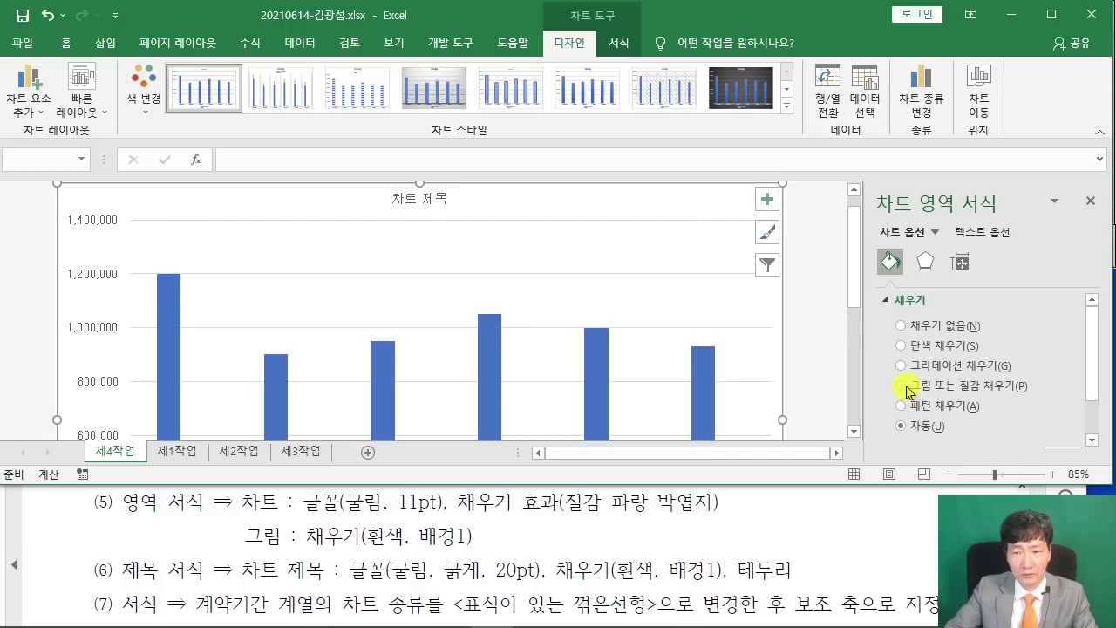
click(901, 385)
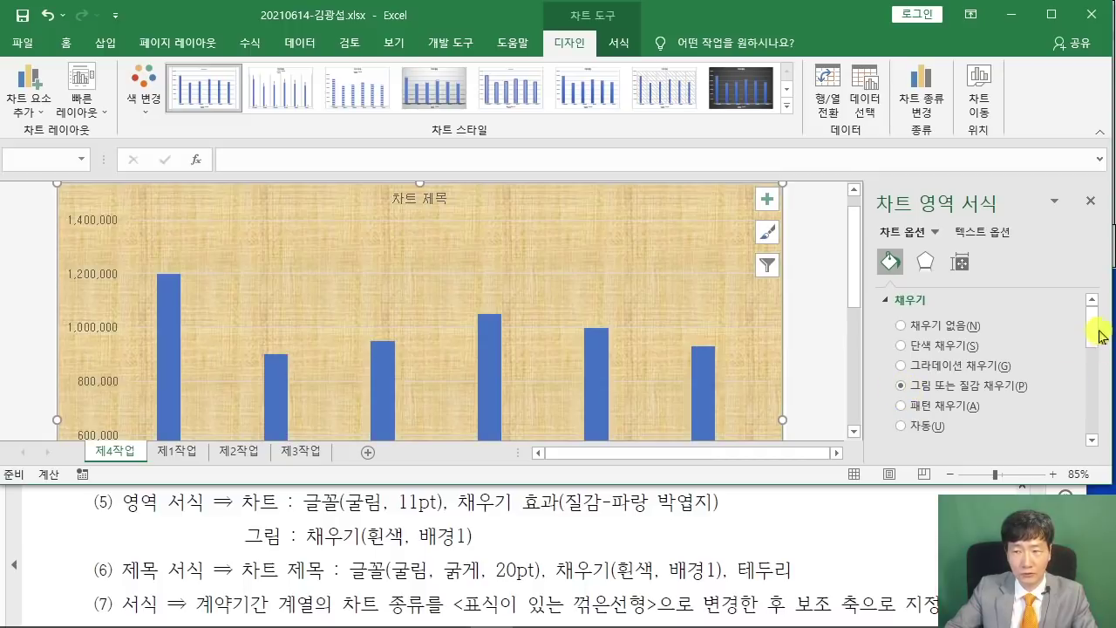
drag(1099, 332, 1098, 380)
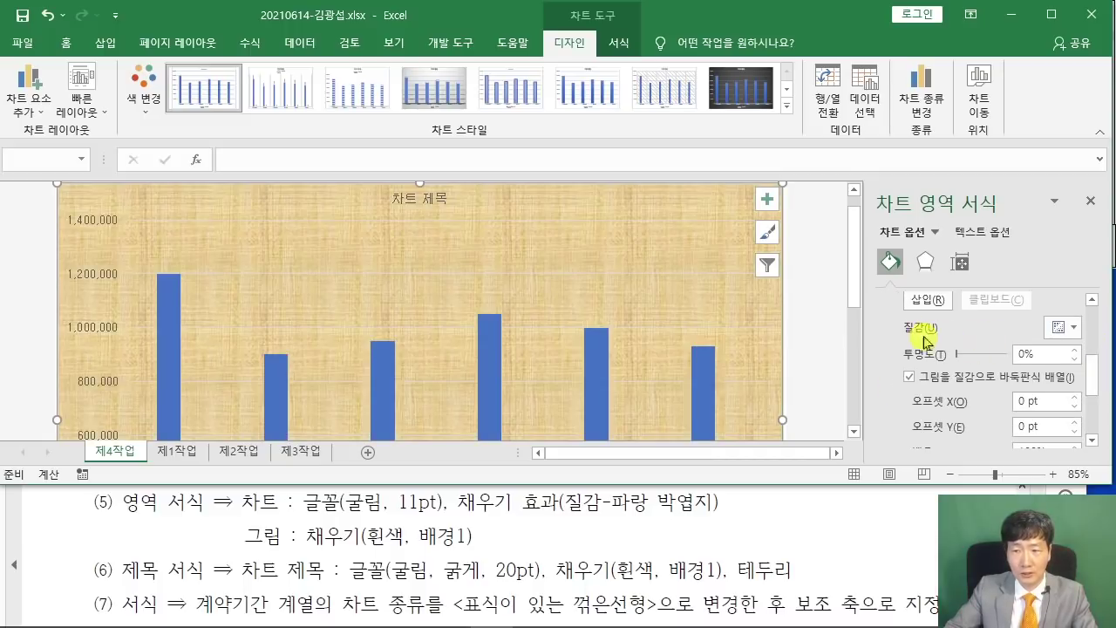
click(1073, 326)
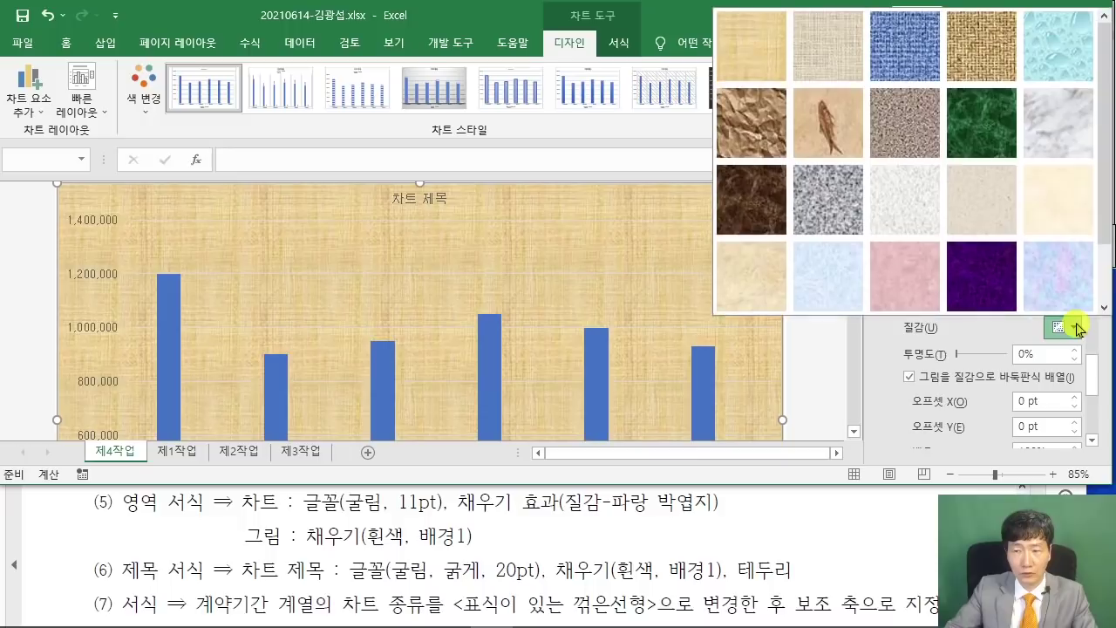
click(839, 283)
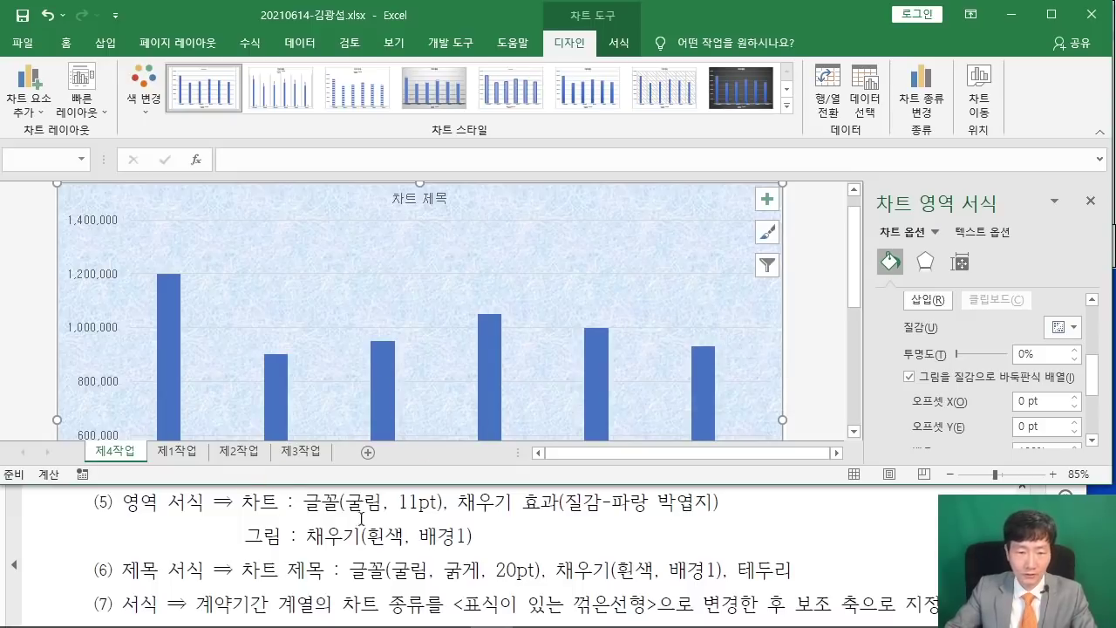
click(581, 261)
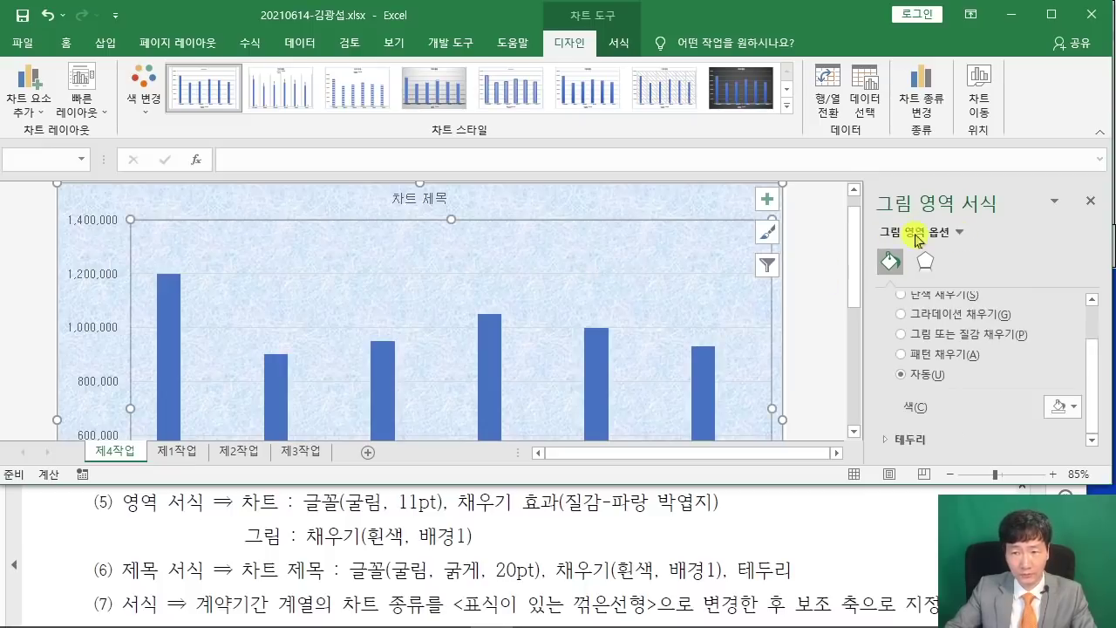
Fill the plot area with solid White, Background 1 (흰색, 배경1).
click(915, 299)
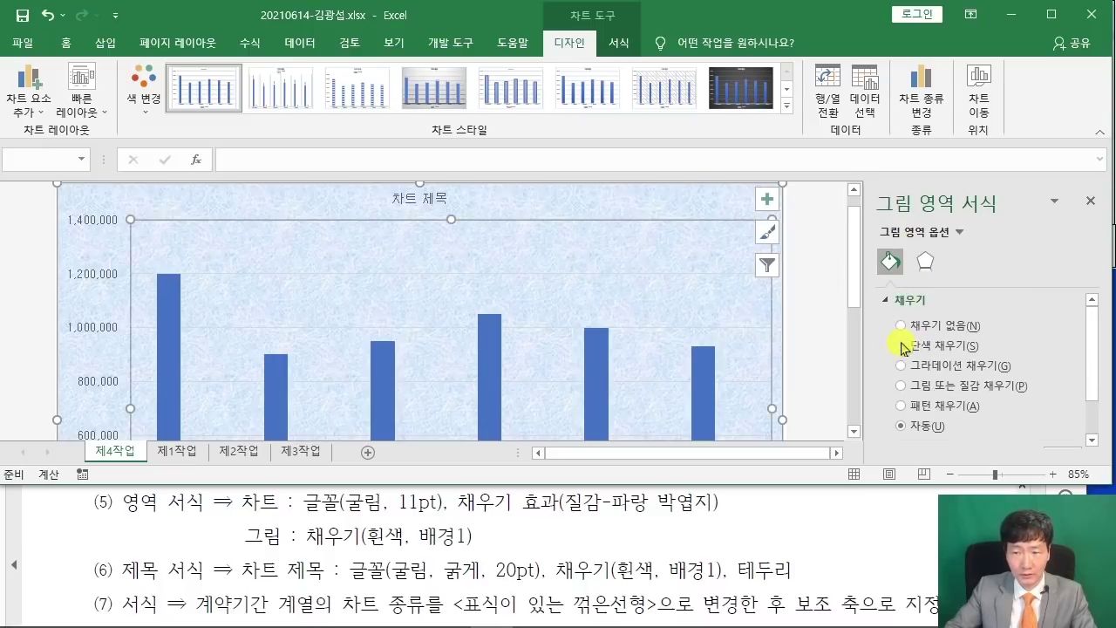
click(907, 345)
drag(1088, 354, 1089, 392)
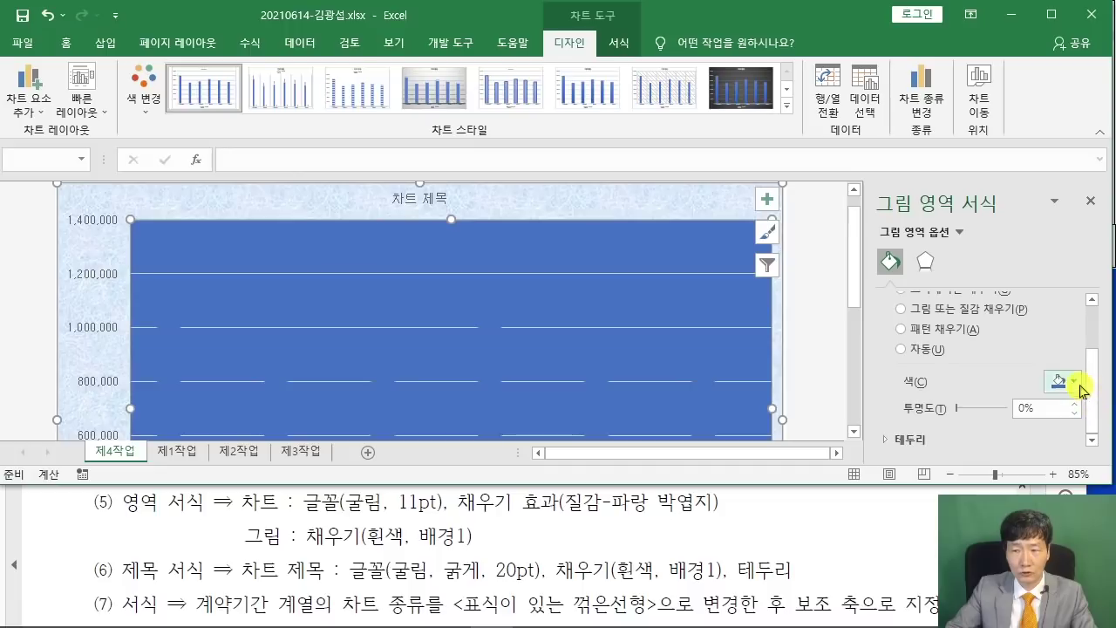
click(1077, 383)
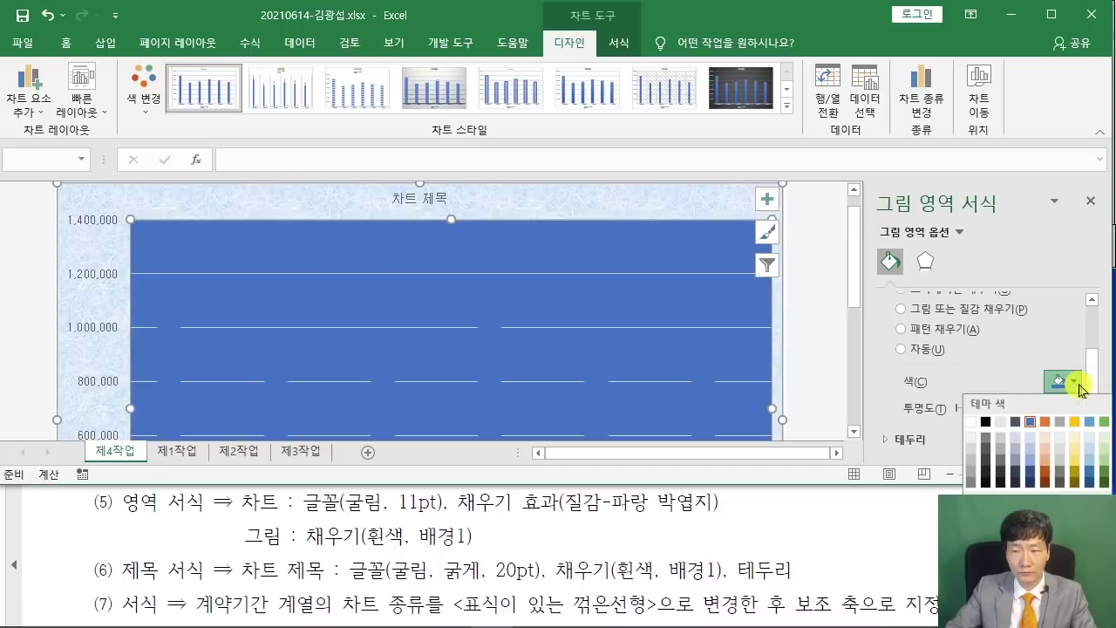
click(971, 423)
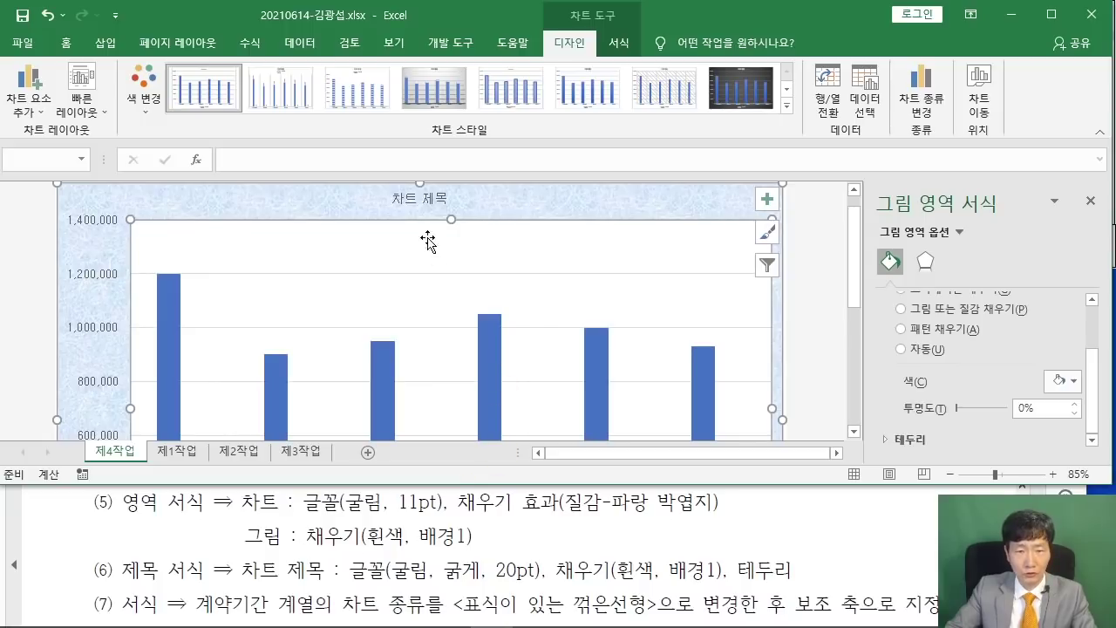
click(418, 199)
scroll(512, 532, down, 2)
scroll(513, 531, down, 6)
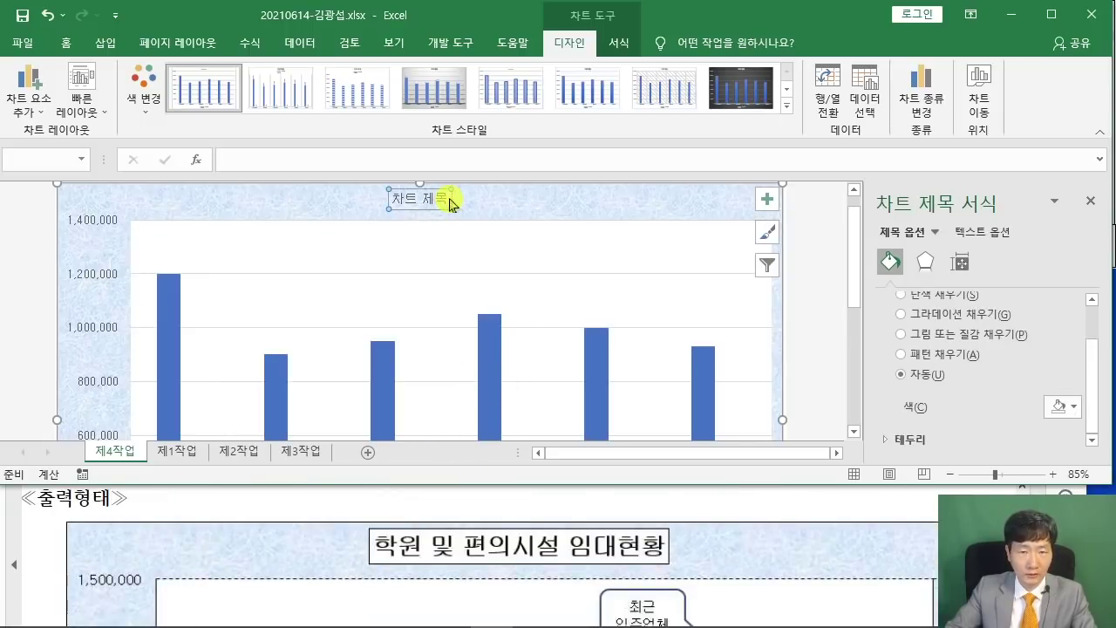
Replace the chart title text with '학원 및 편의시설 임대현황'.
drag(451, 201, 367, 199)
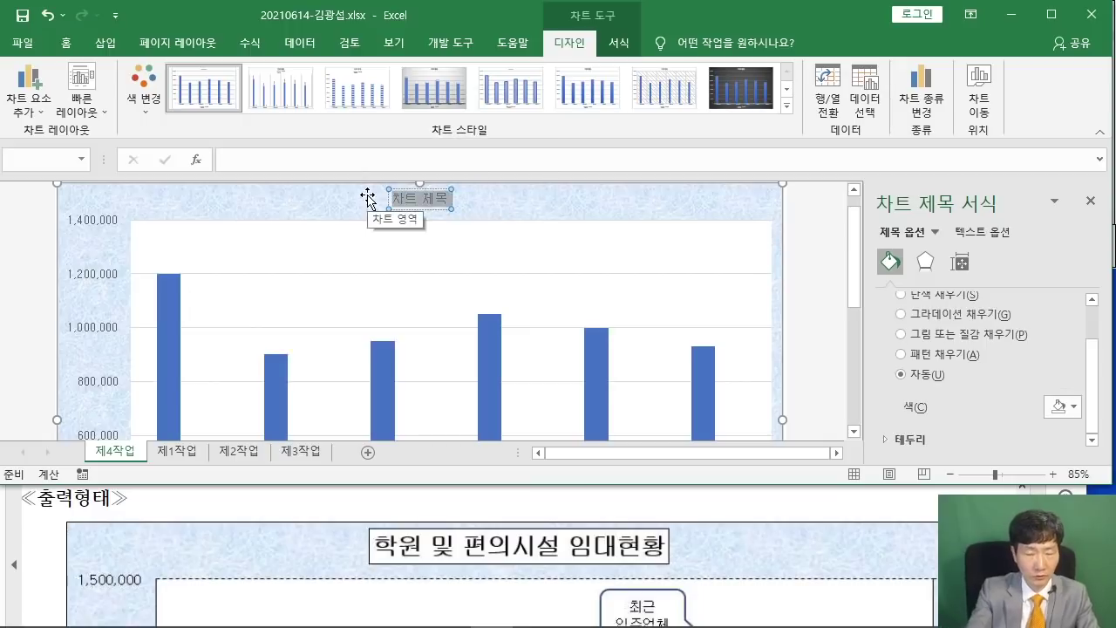
text(학원 및 편의)
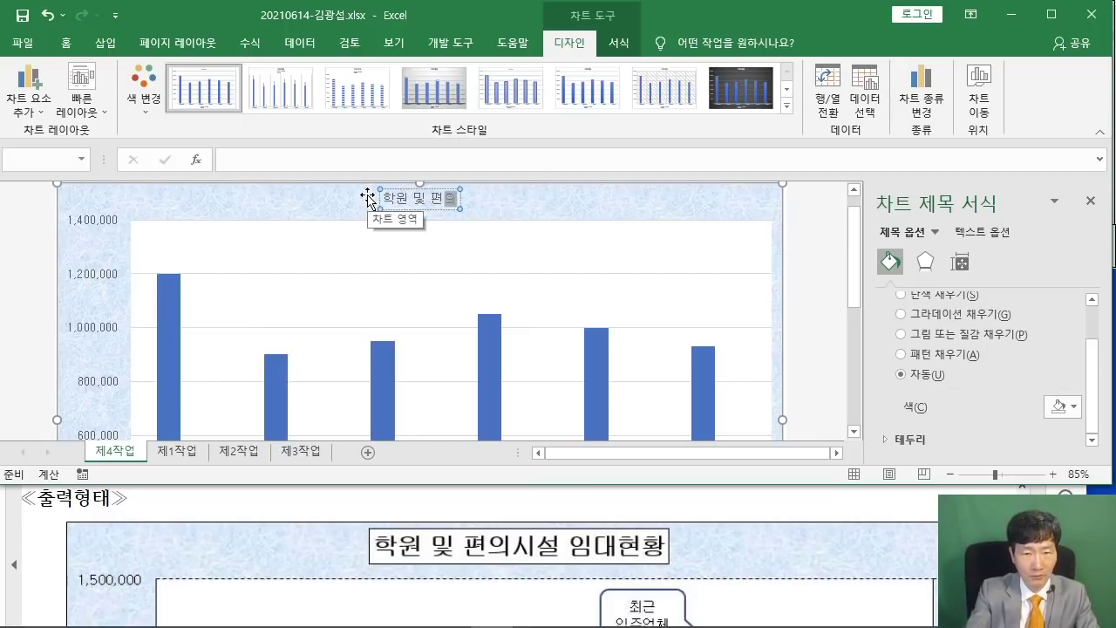
text(시설 임대현황)
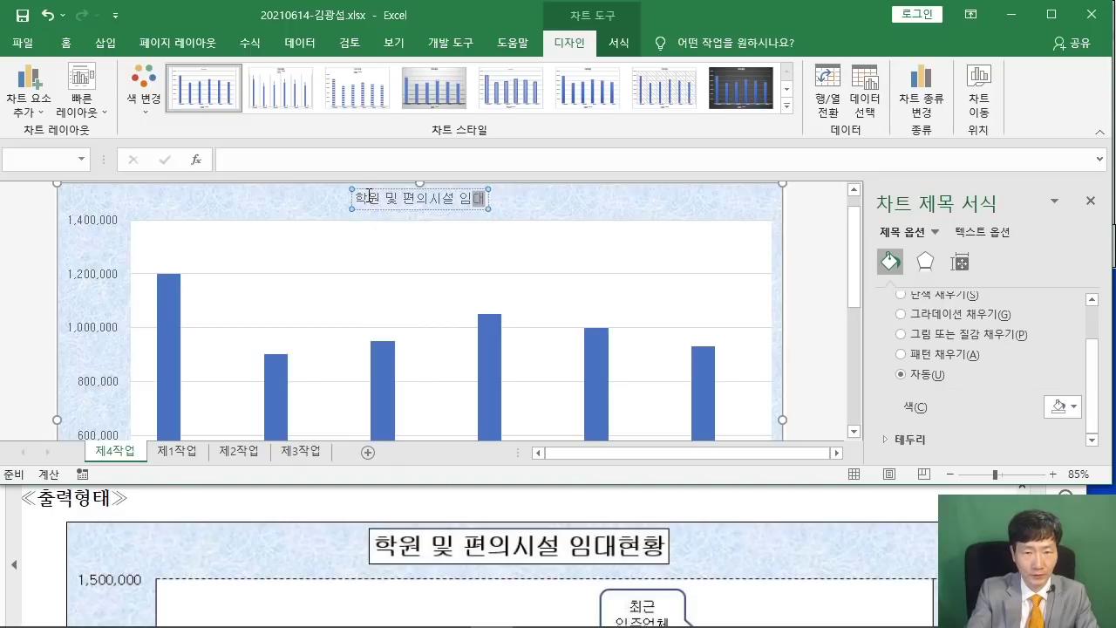
ctrl+scroll(456, 234, up, 1)
click(445, 216)
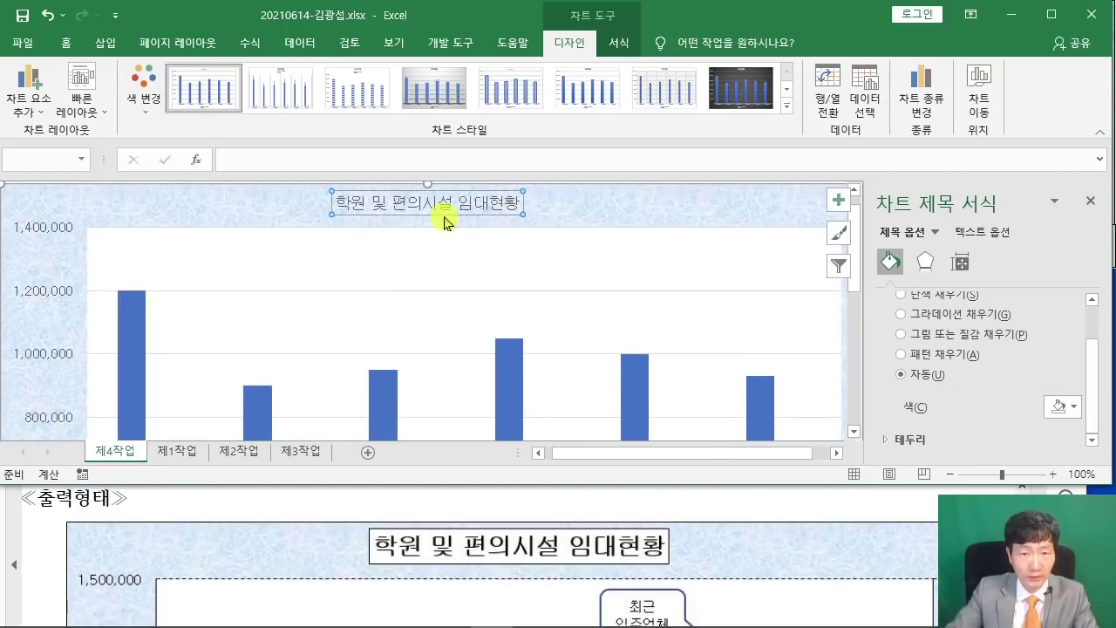
scroll(147, 521, up, 3)
scroll(147, 523, up, 10)
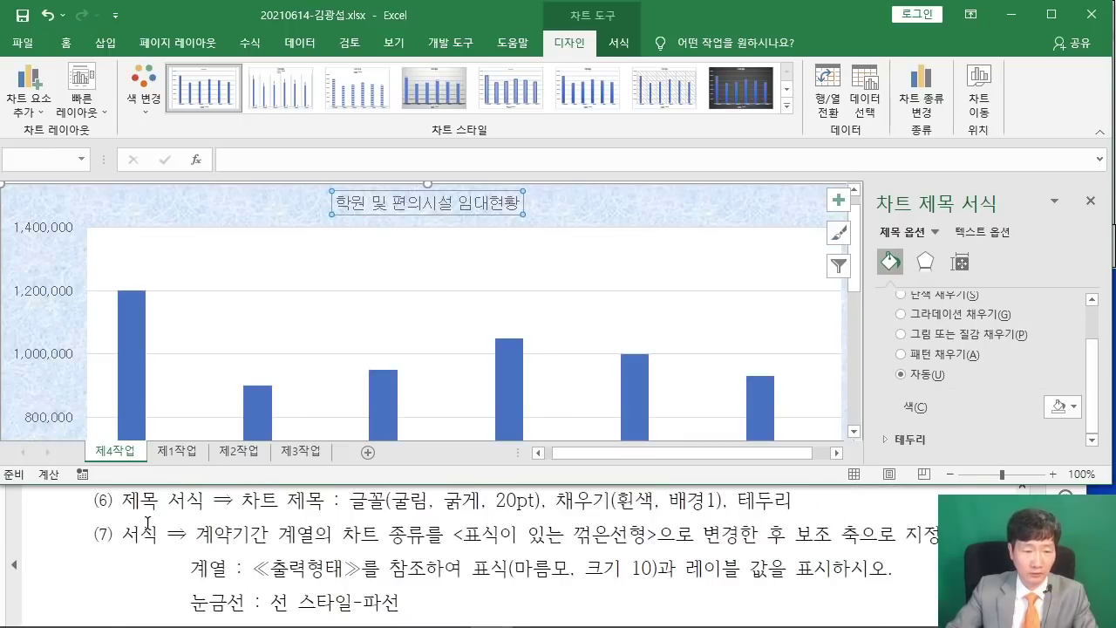
Format the chart title as bold 굴림 at 20 pt.
click(65, 43)
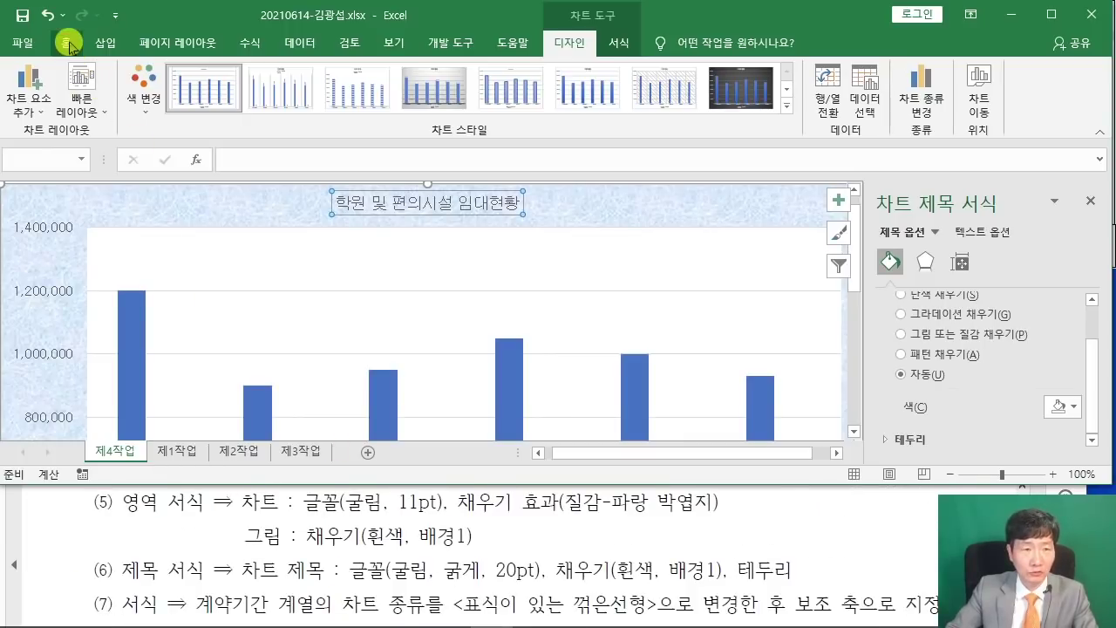
click(157, 77)
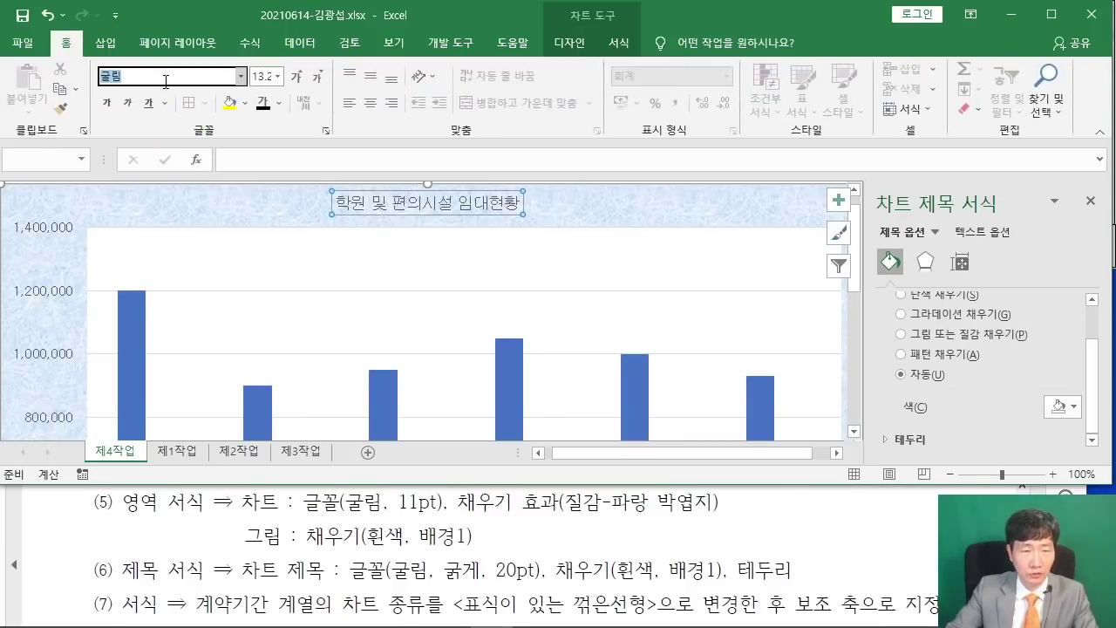
click(107, 103)
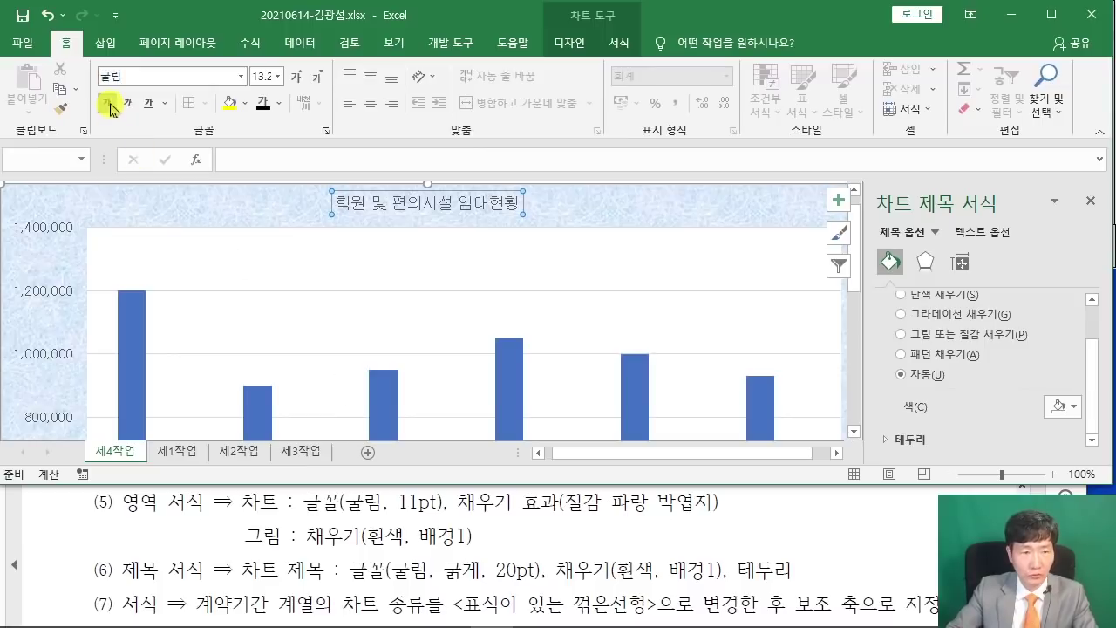
click(263, 77)
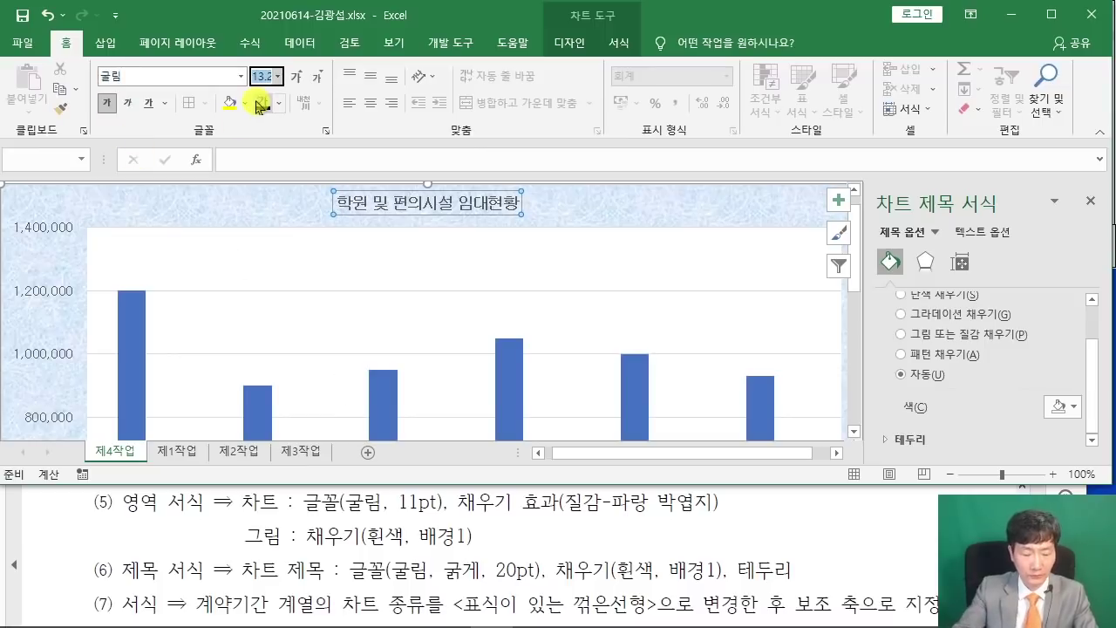
text(20)
key(Return)
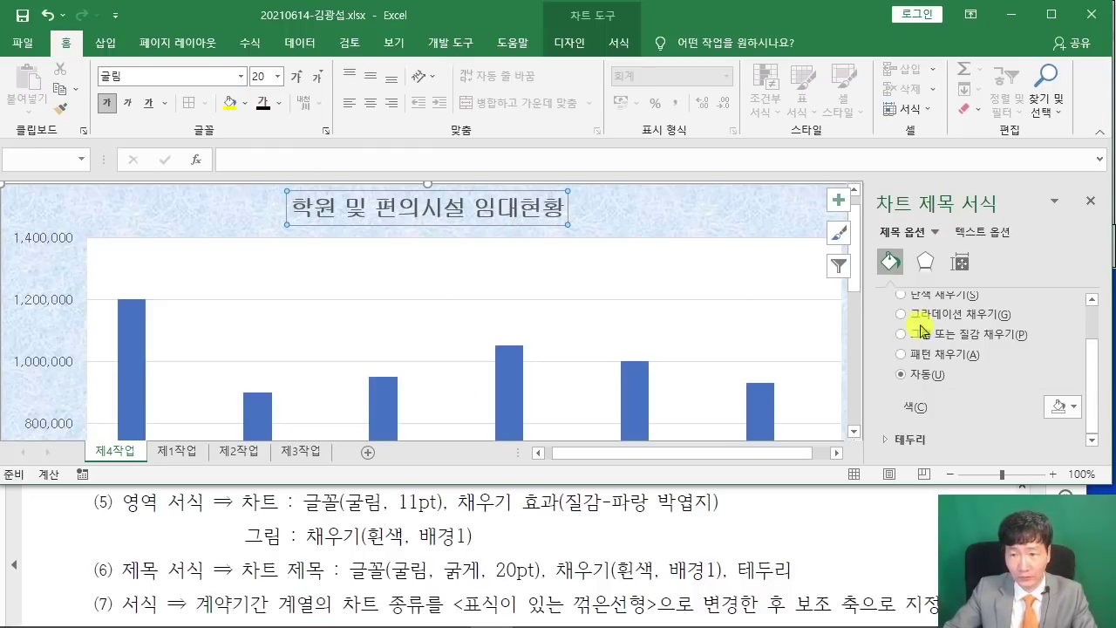
Give the chart title a solid white fill.
scroll(922, 330, up, 1)
click(902, 345)
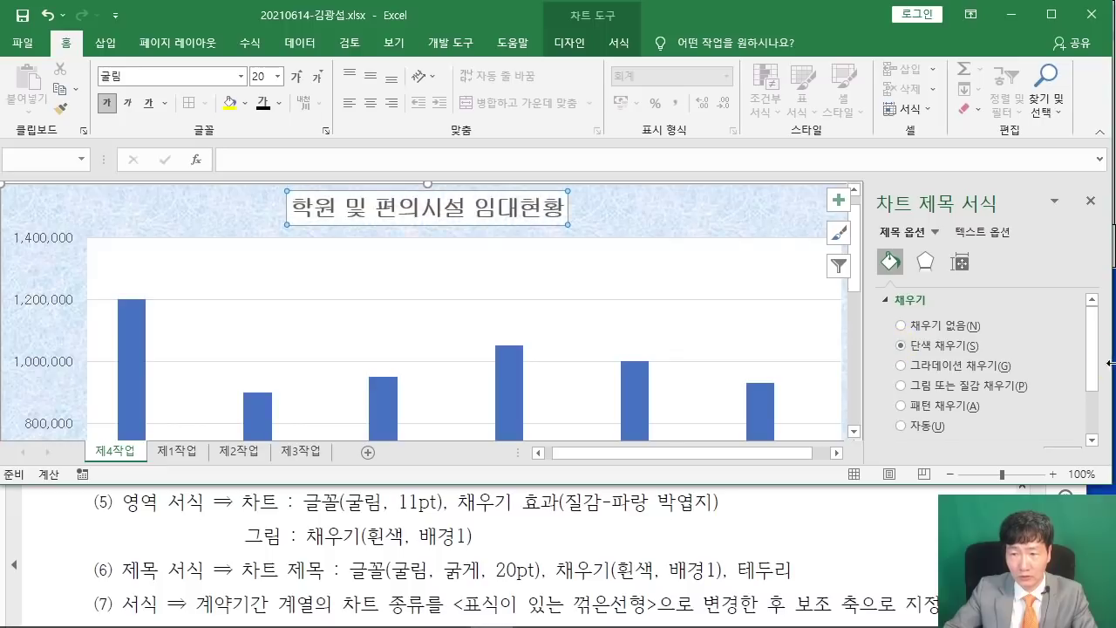
scroll(1068, 392, down, 1)
click(1072, 397)
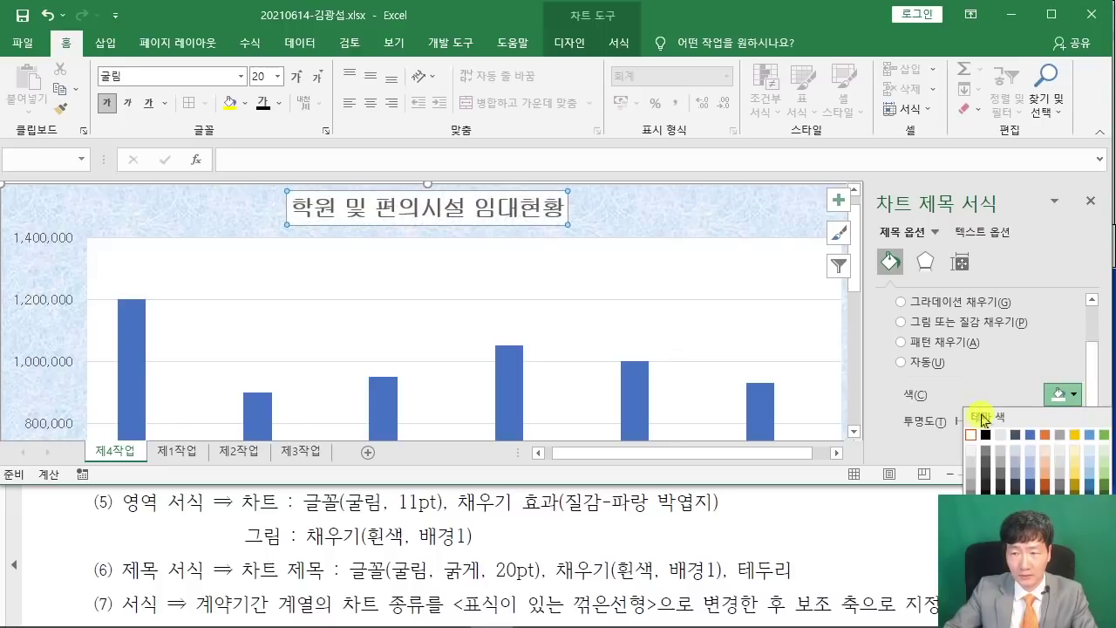
click(973, 424)
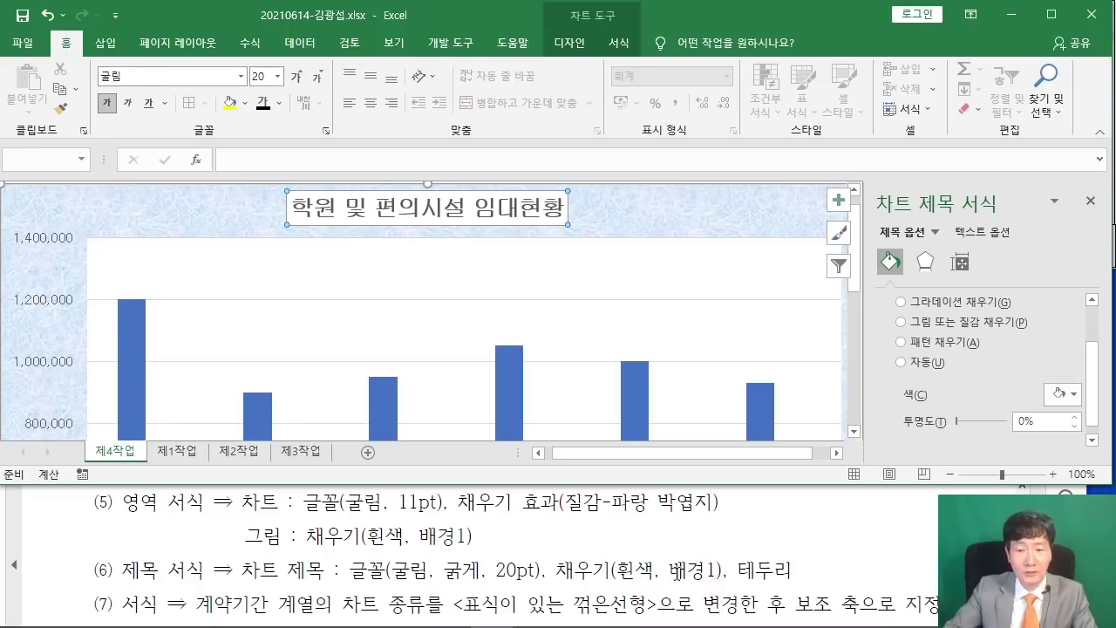
click(1063, 394)
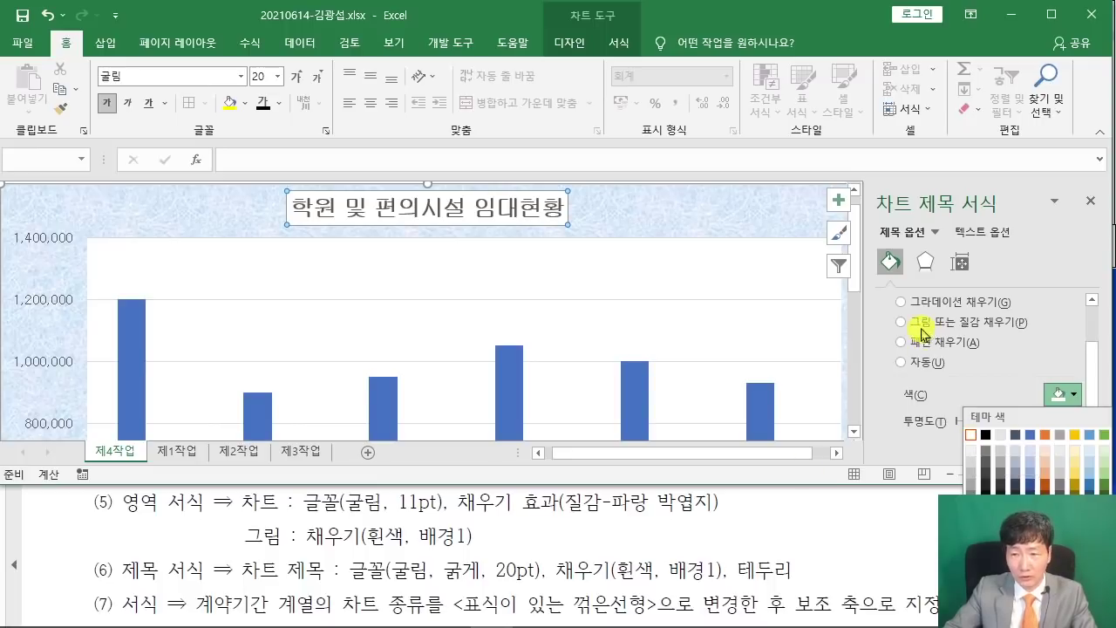
Outline the chart title with a solid black border line.
click(884, 320)
scroll(880, 319, up, 2)
click(886, 299)
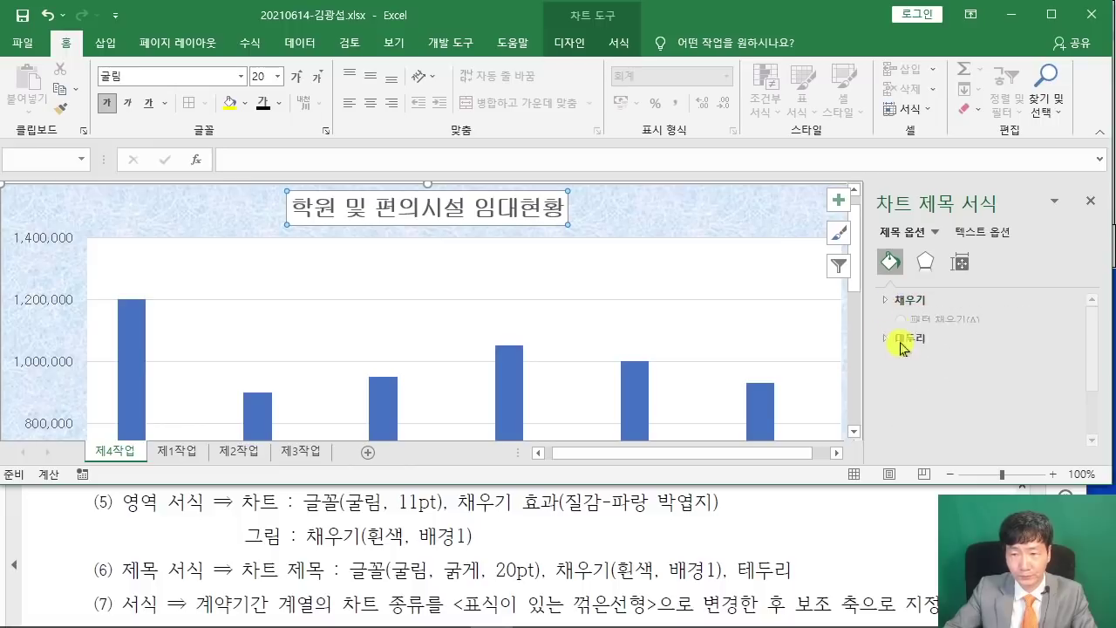
click(898, 323)
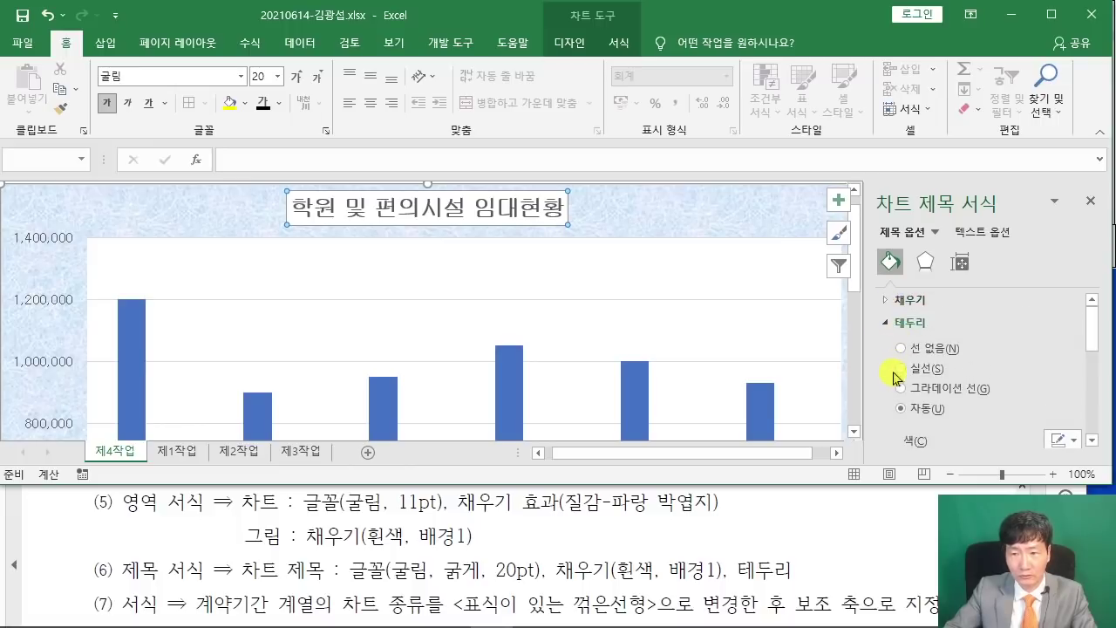
click(901, 369)
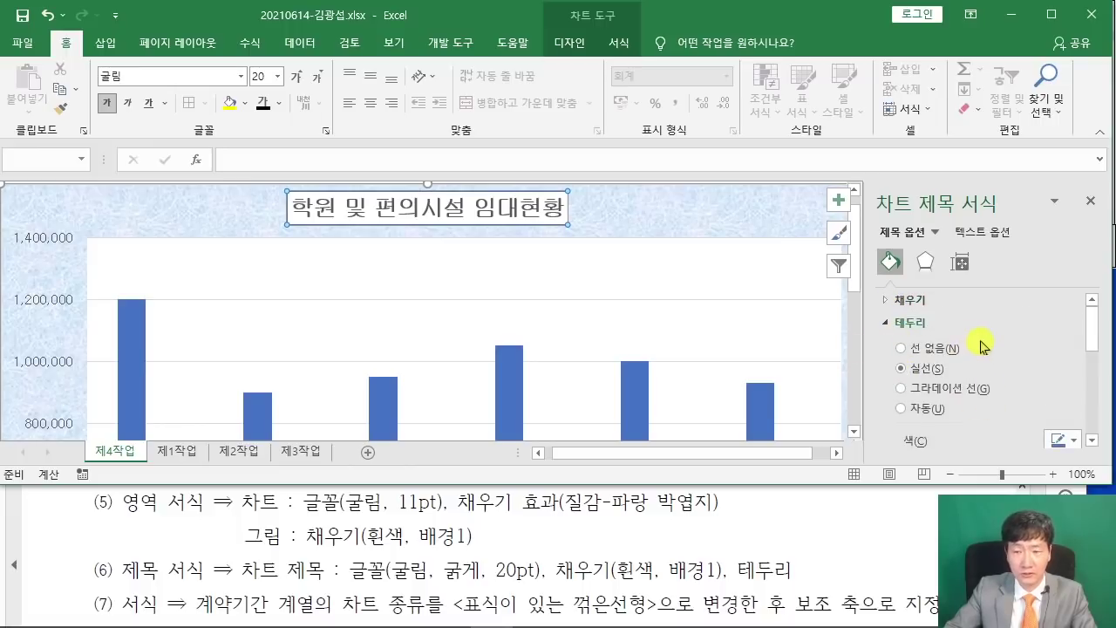
scroll(1002, 373, down, 1)
click(1062, 399)
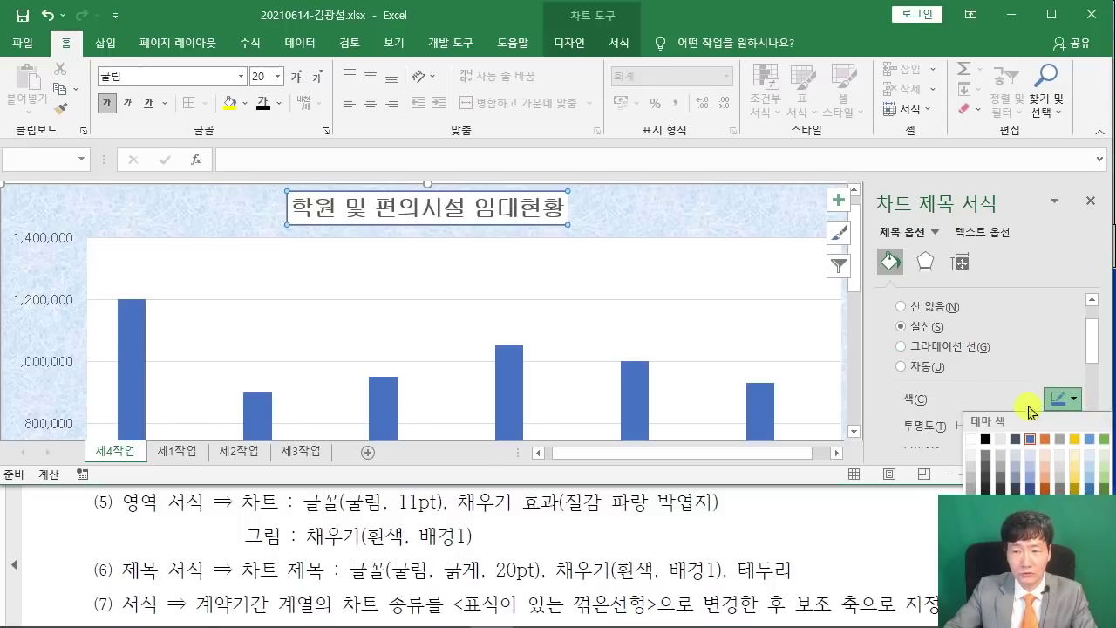
click(984, 440)
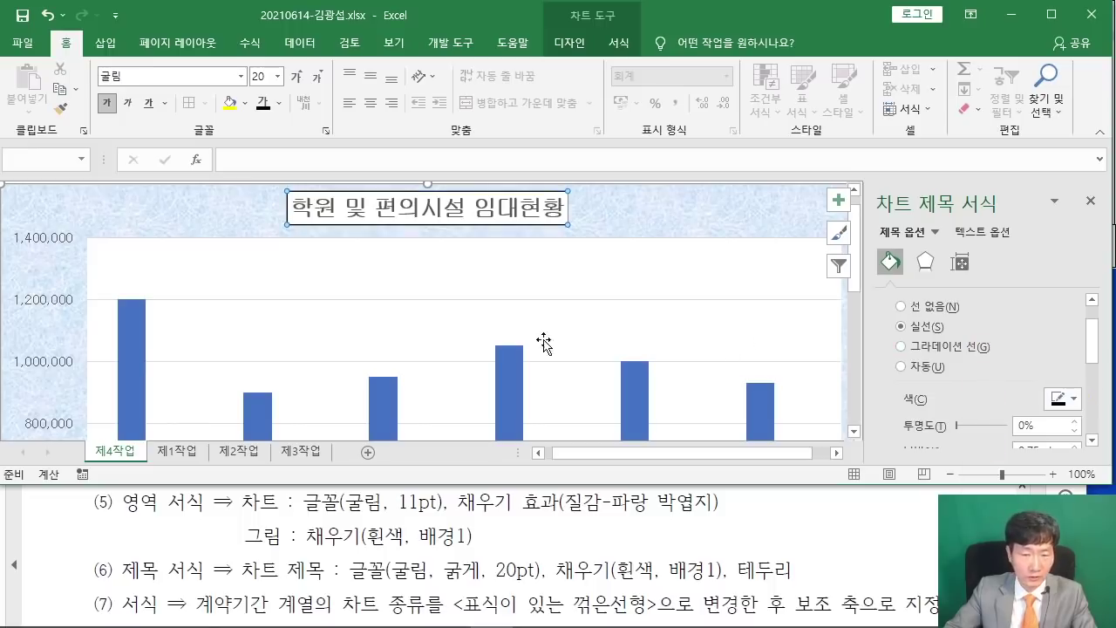
scroll(535, 540, down, 3)
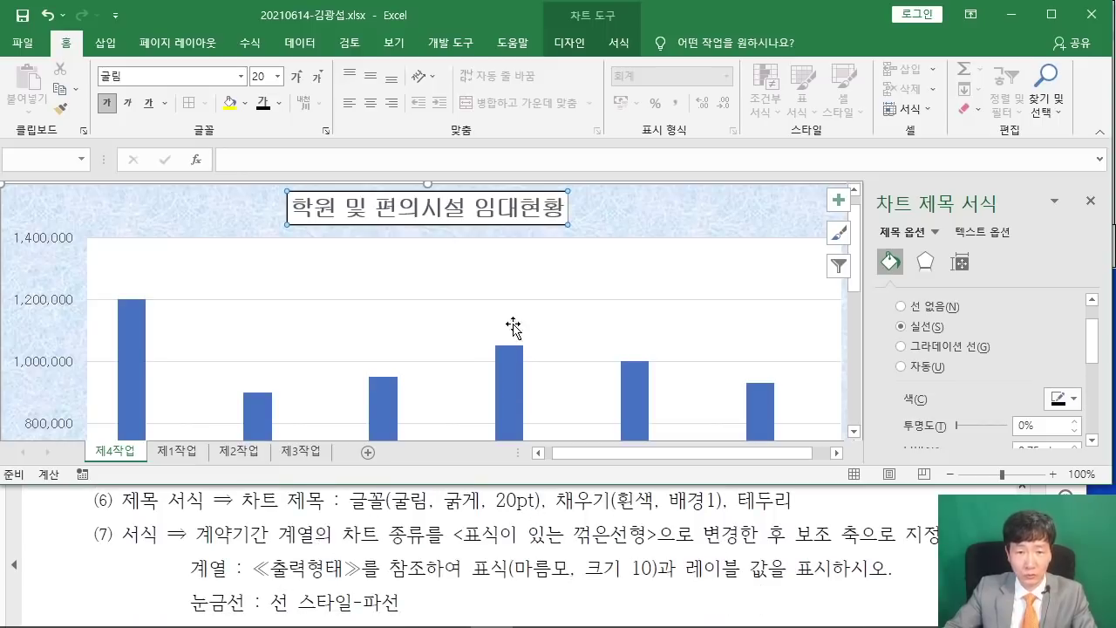
scroll(510, 301, down, 1)
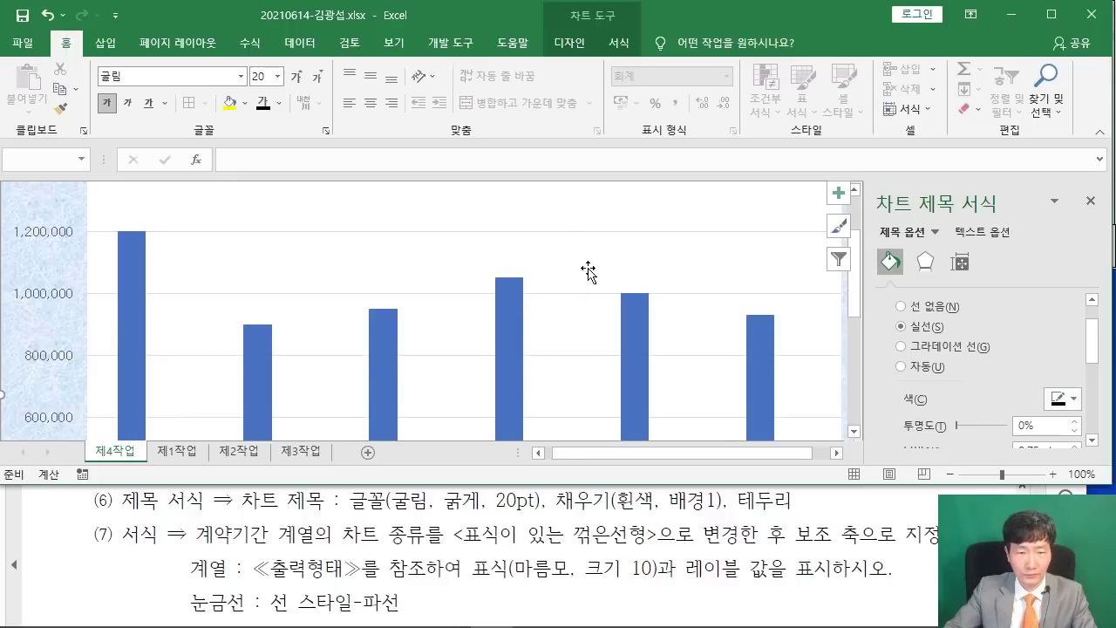
ctrl+scroll(575, 275, down, 1)
scroll(440, 353, down, 1)
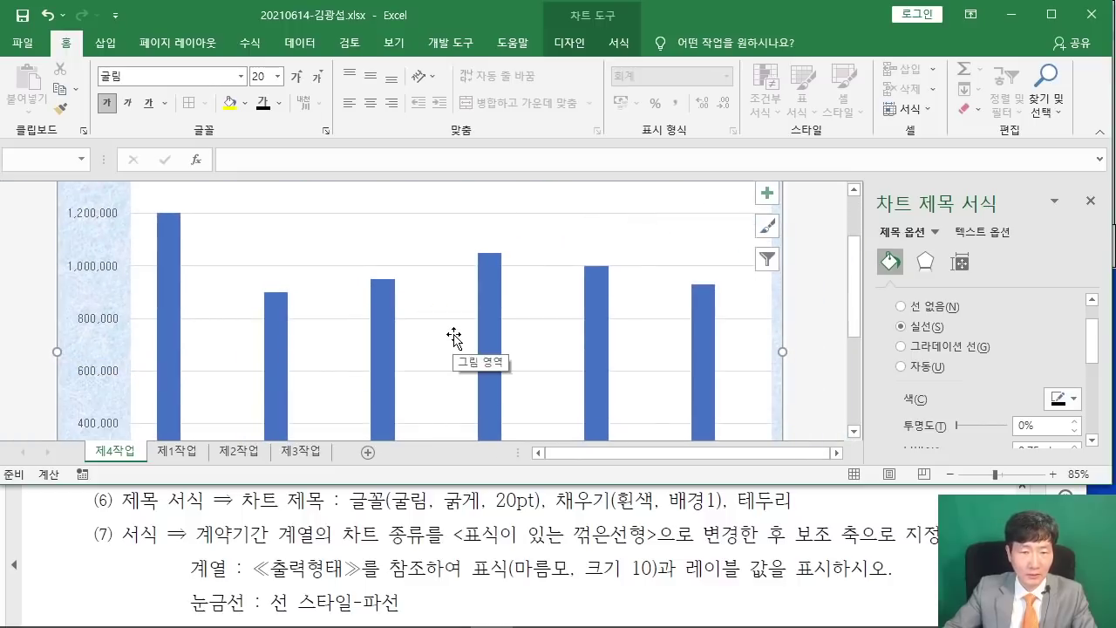
In the Combo chart type, make 계약기간 a Line with Markers on the secondary axis.
right_click(382, 316)
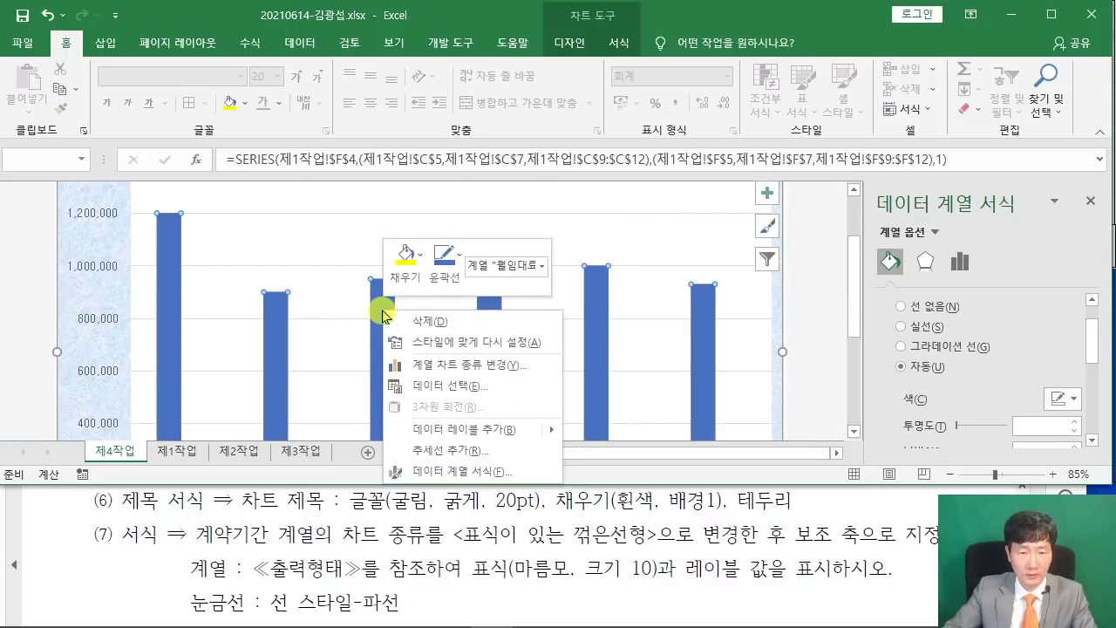
click(526, 366)
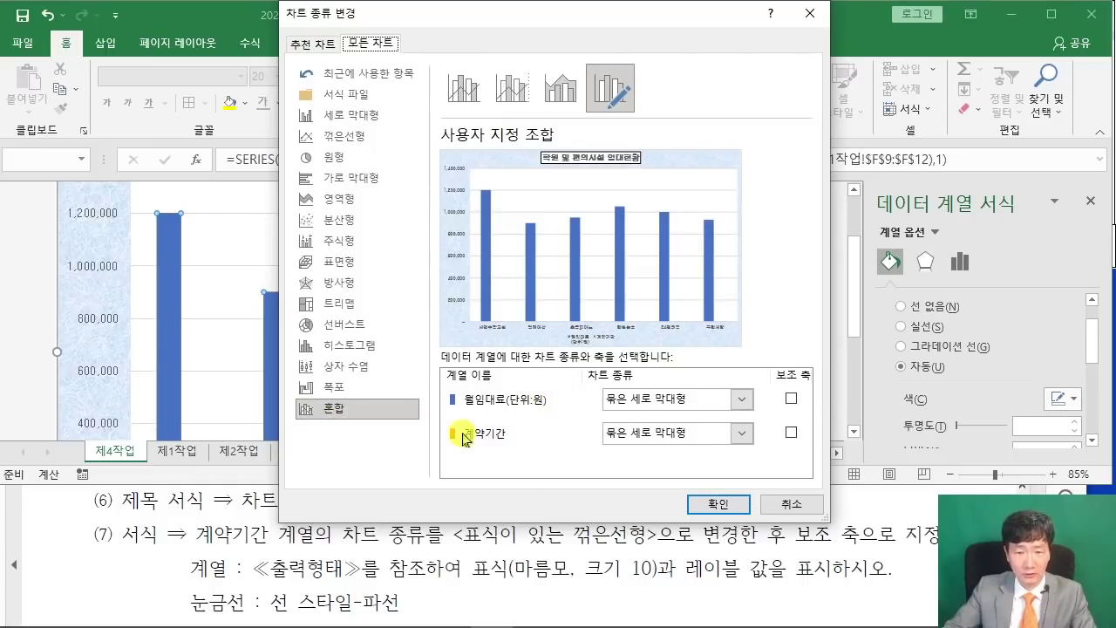
click(741, 432)
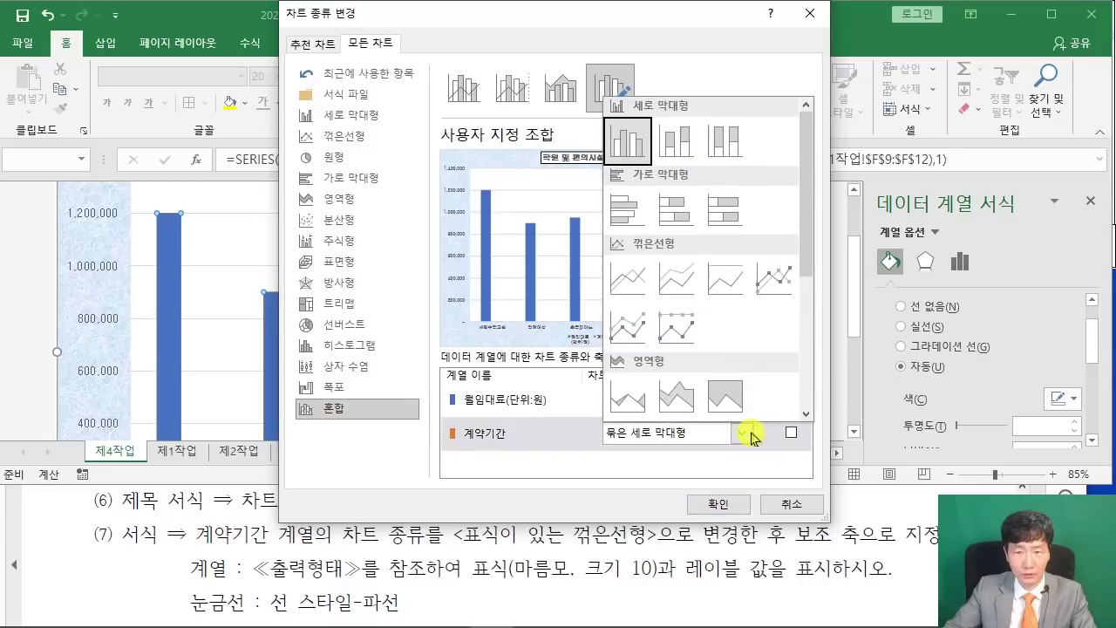
click(773, 282)
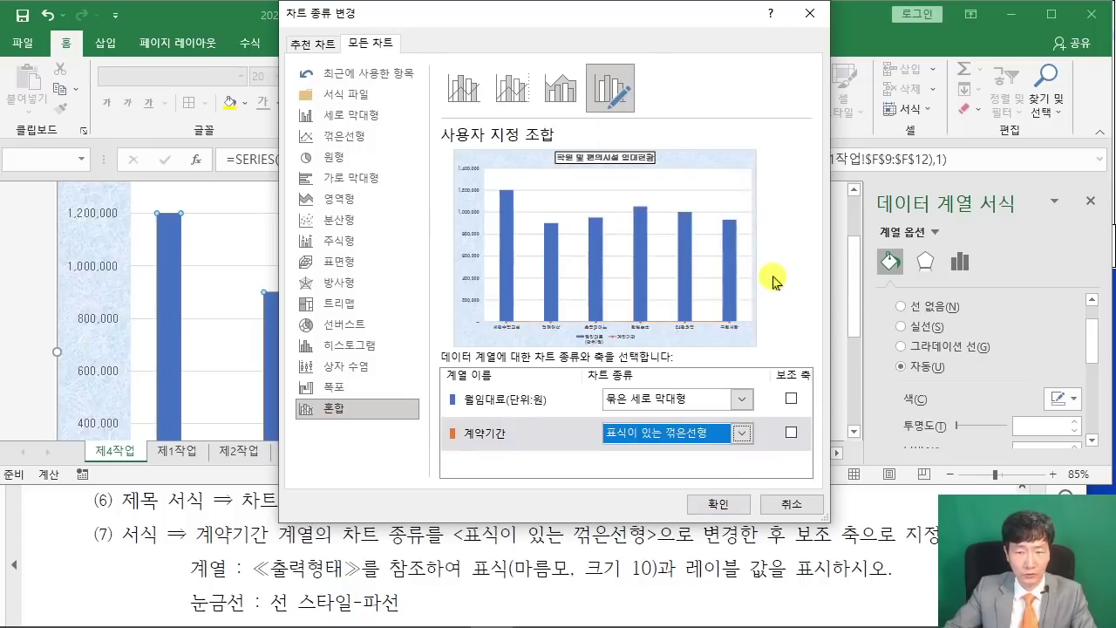
click(789, 430)
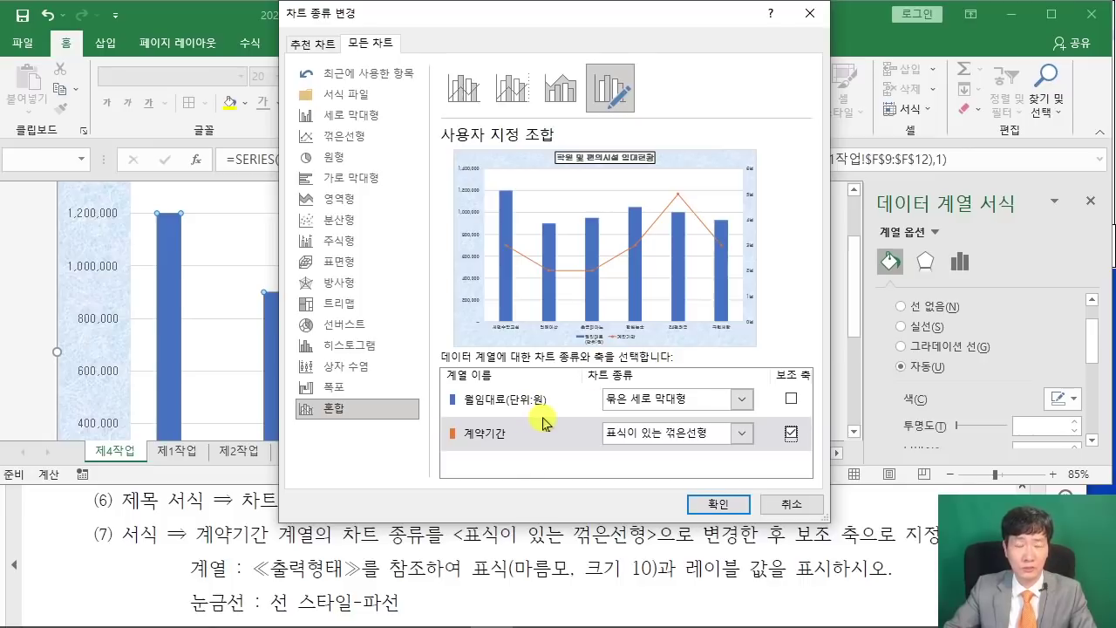
click(717, 504)
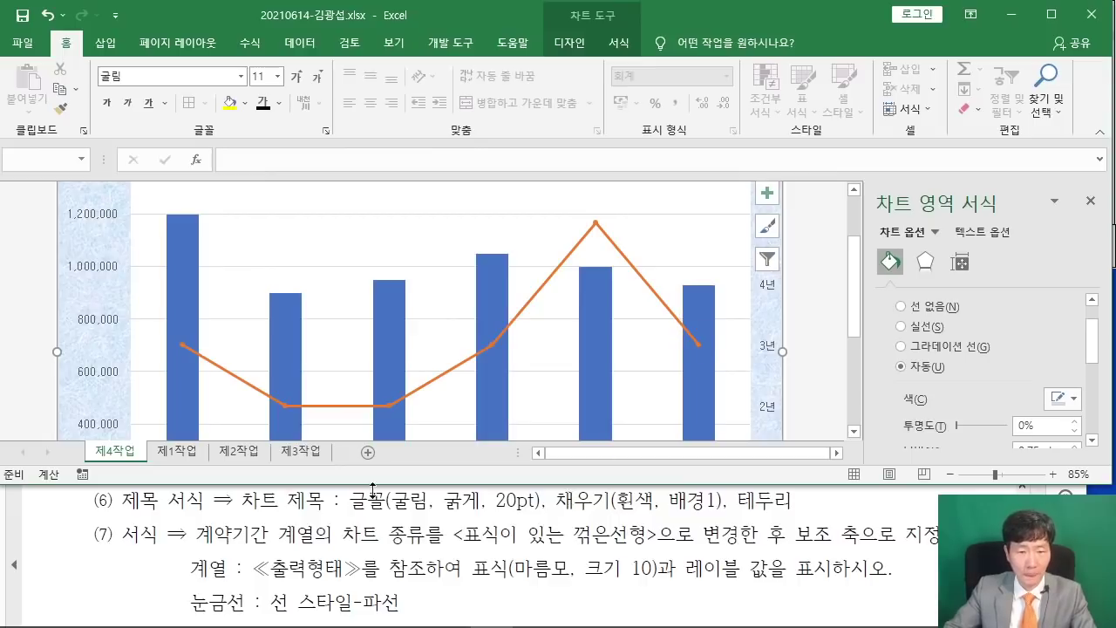
scroll(370, 565, down, 1)
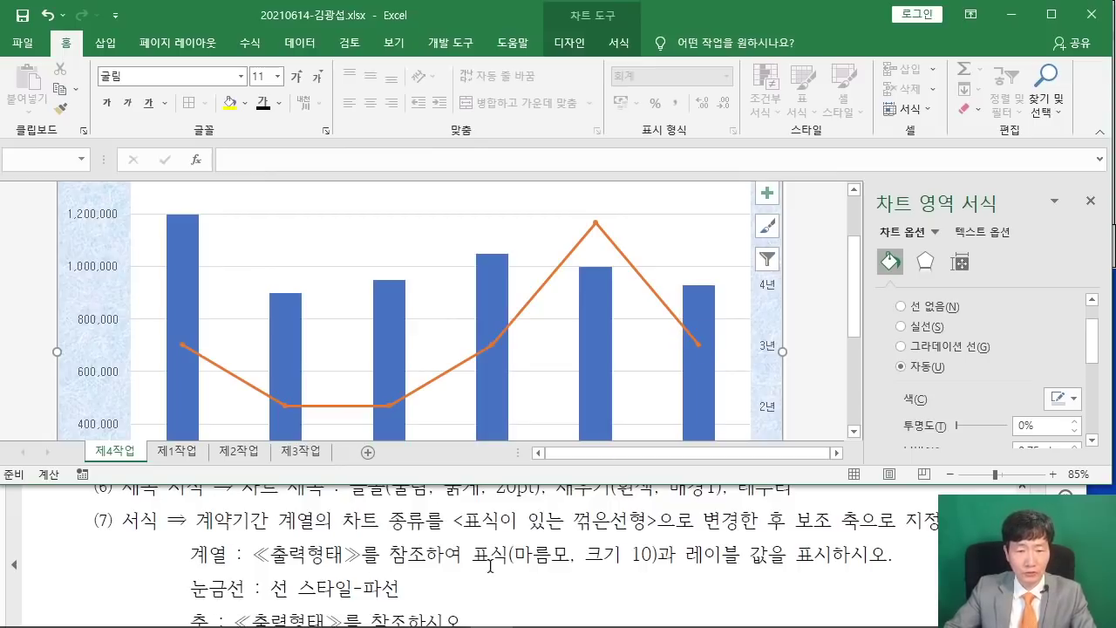
Select the 계약기간 line and expand its Marker Options in Format Data Series.
click(598, 228)
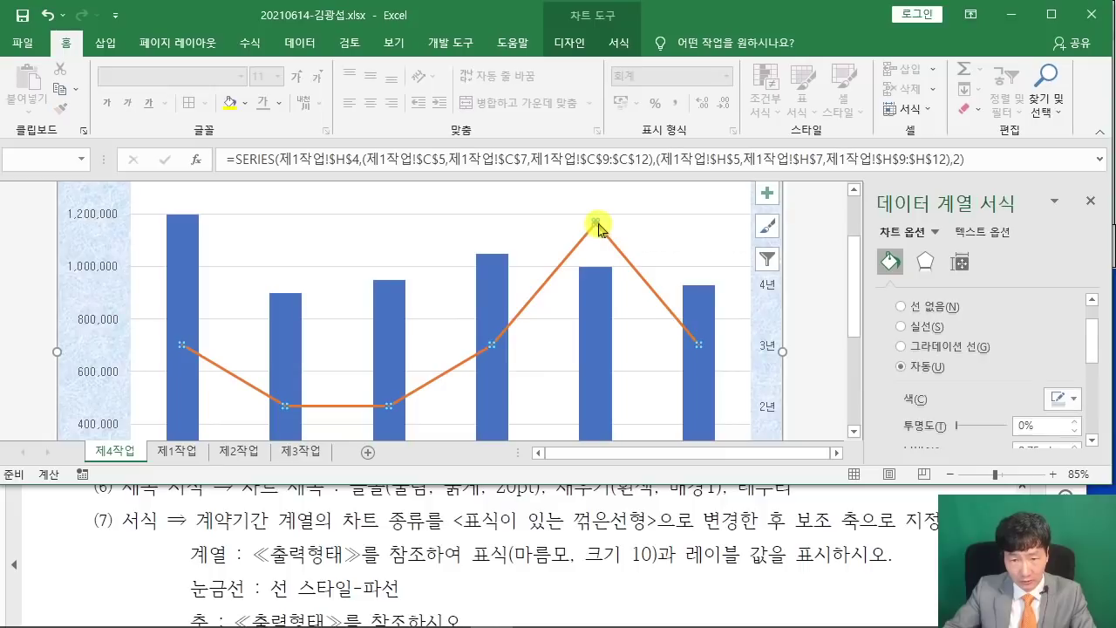
click(887, 263)
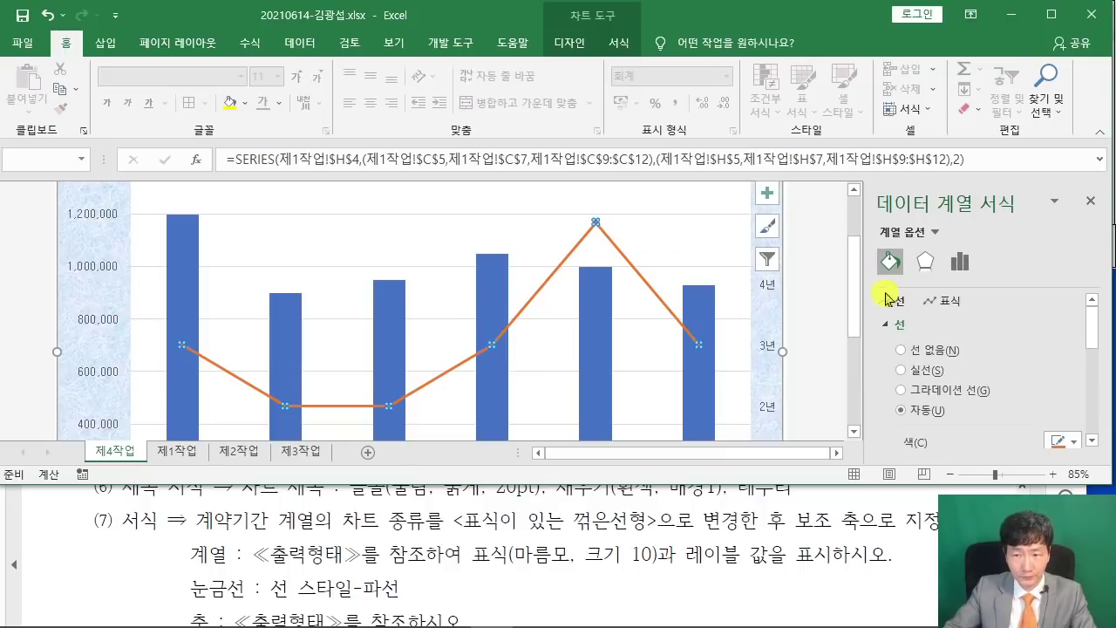
click(939, 305)
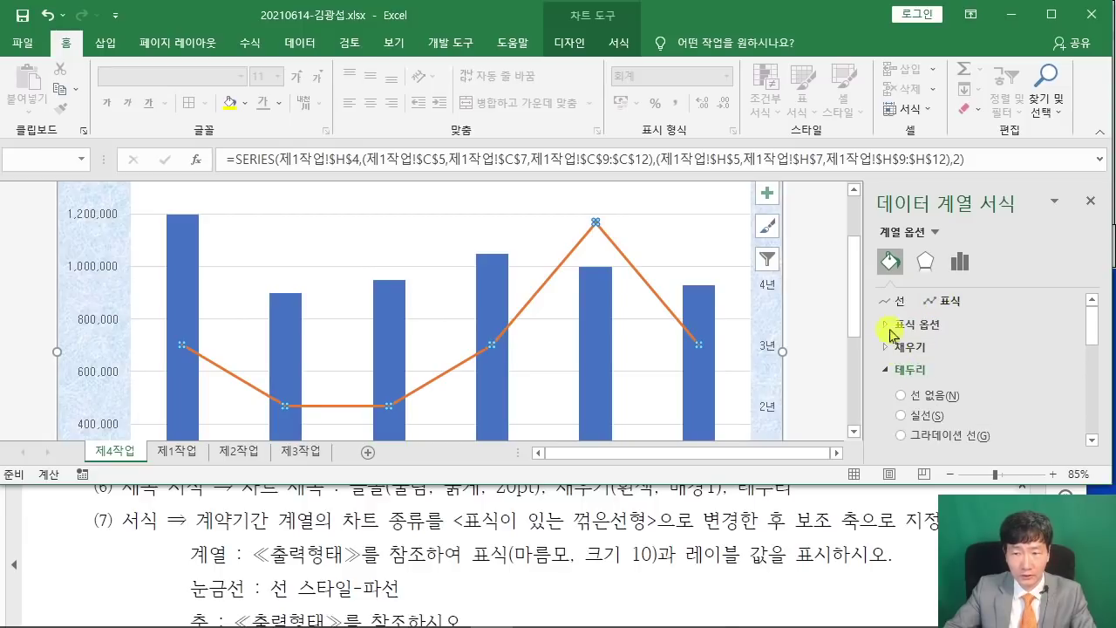
click(887, 327)
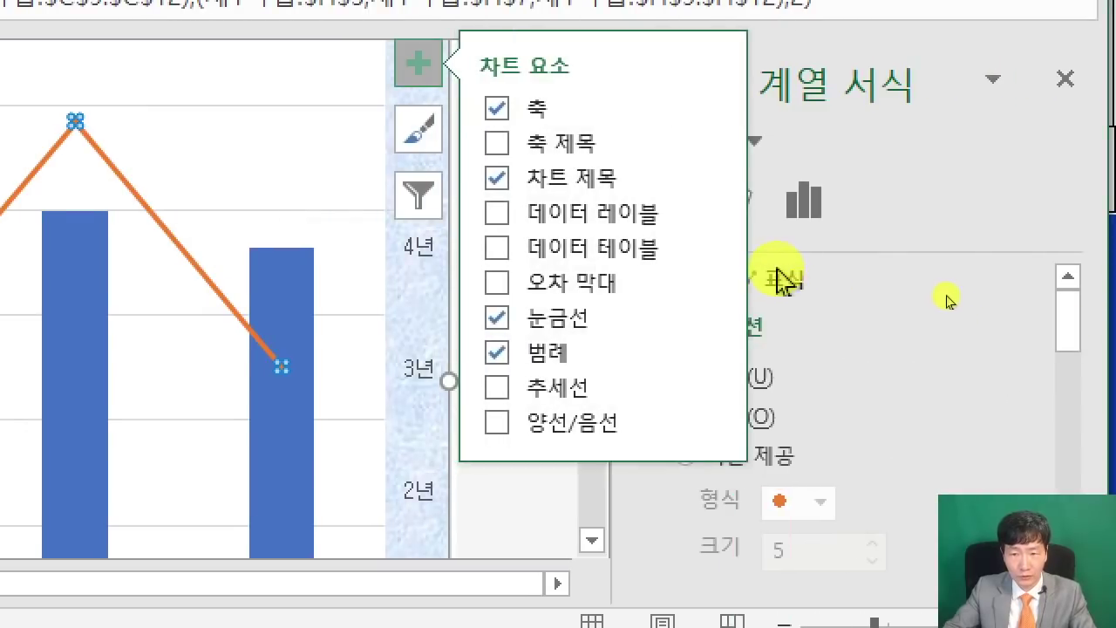
click(548, 523)
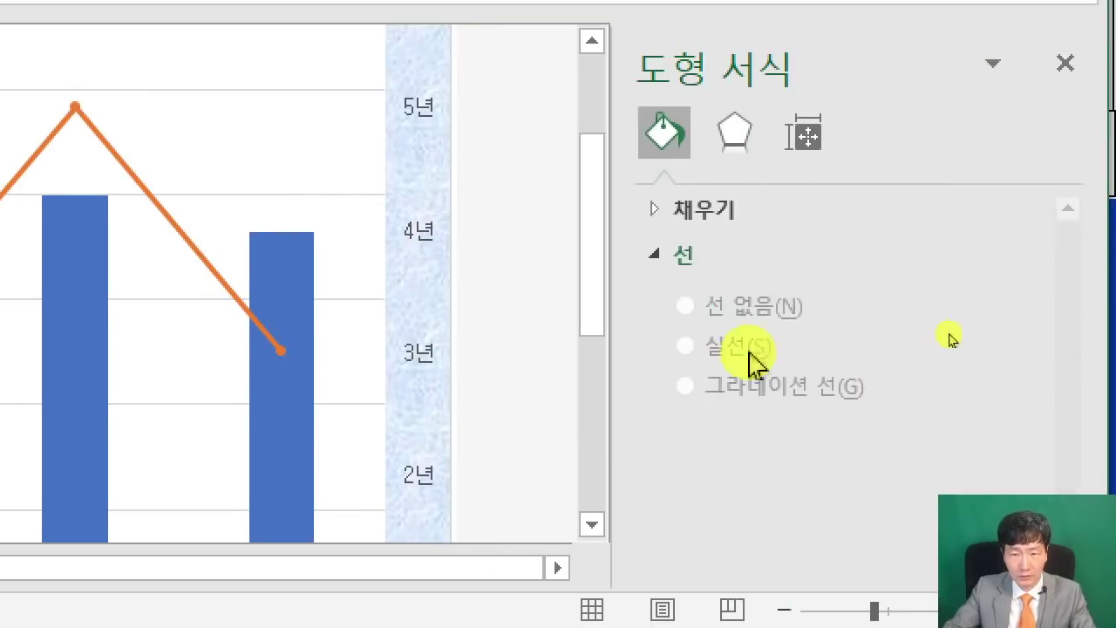
click(224, 285)
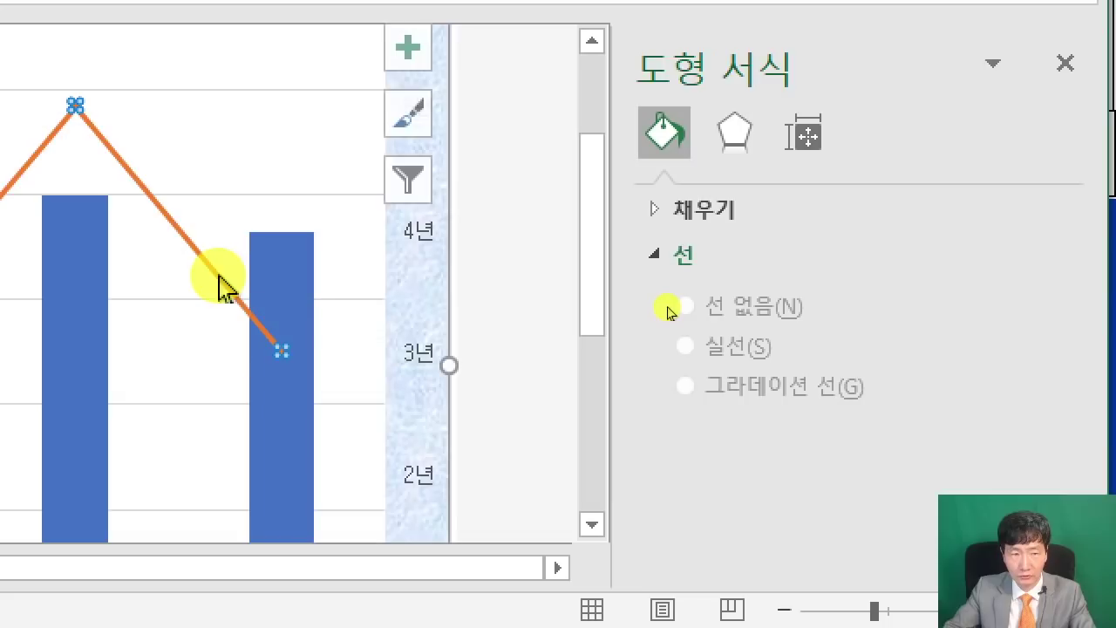
click(669, 188)
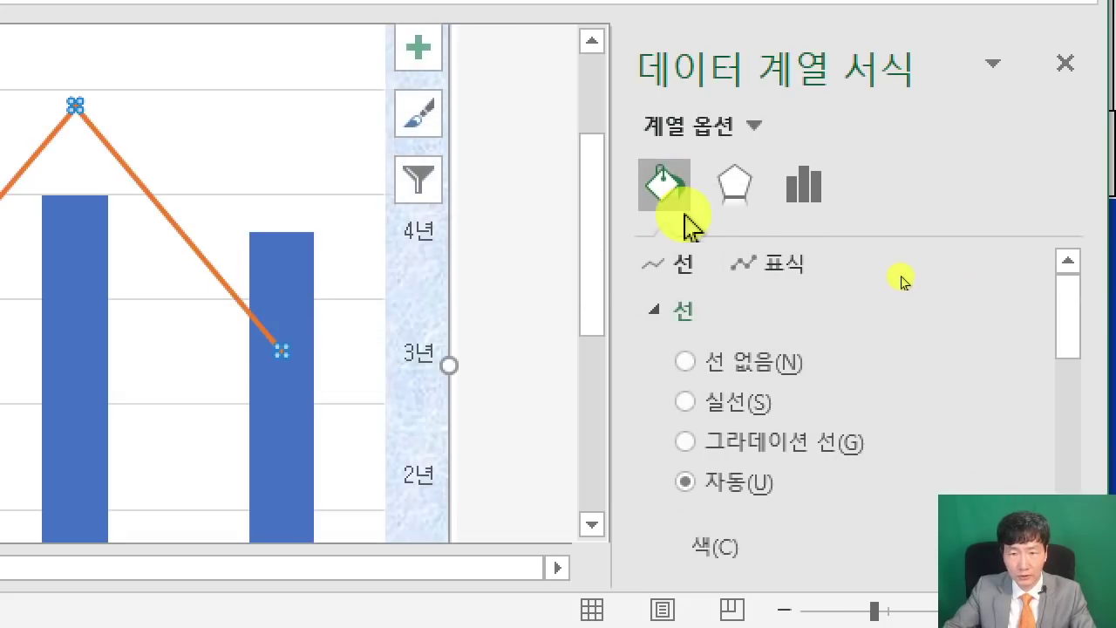
click(781, 268)
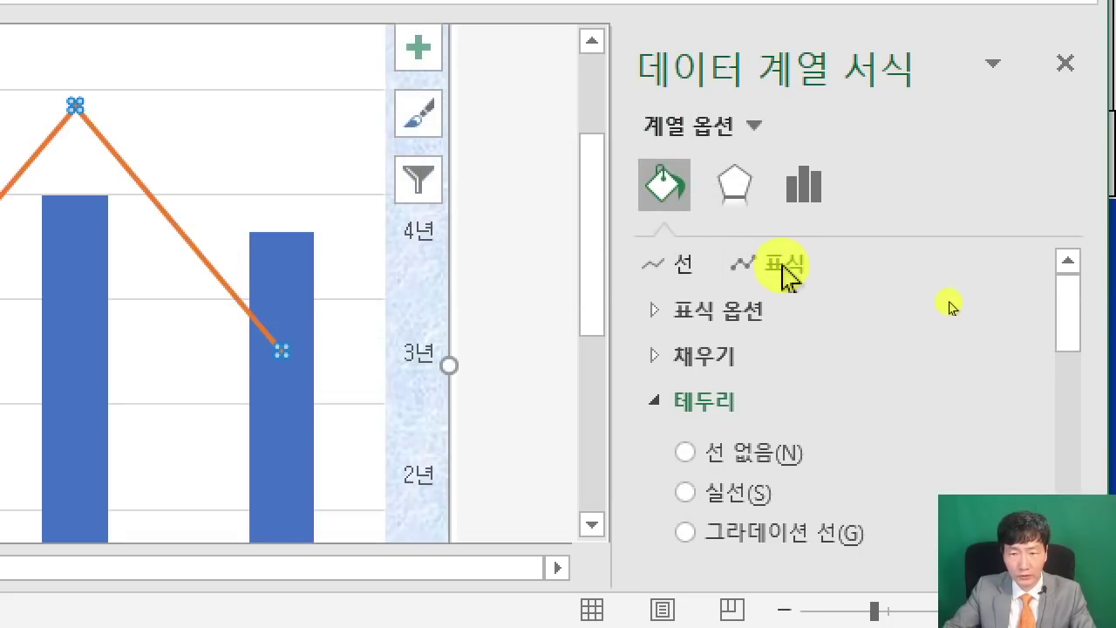
click(698, 313)
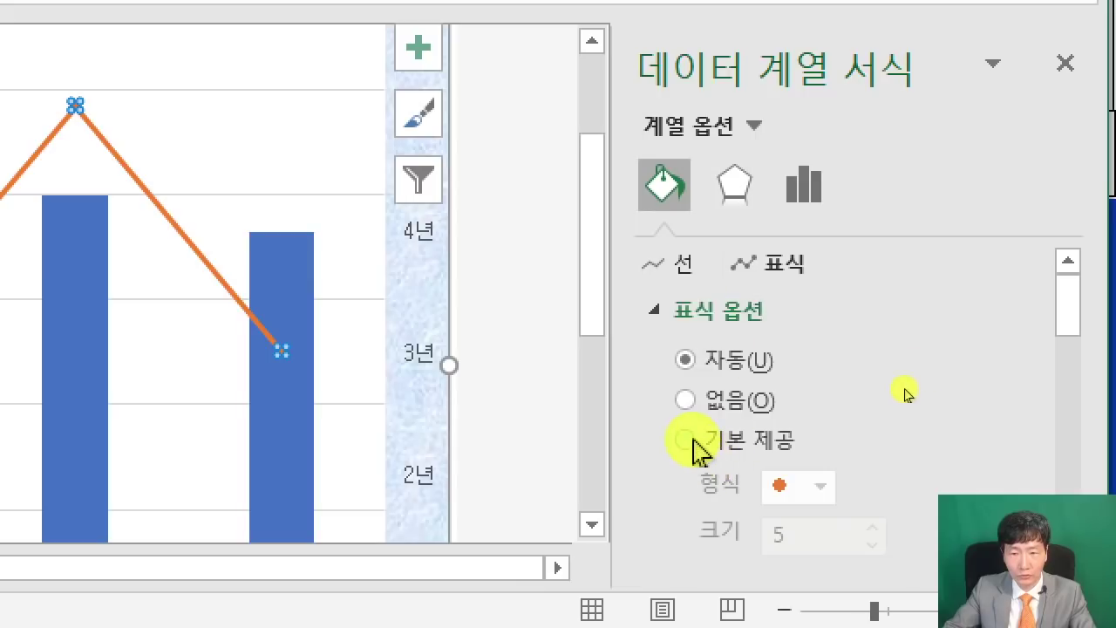
Set the 계약기간 line to built-in diamond markers of size 10.
click(686, 441)
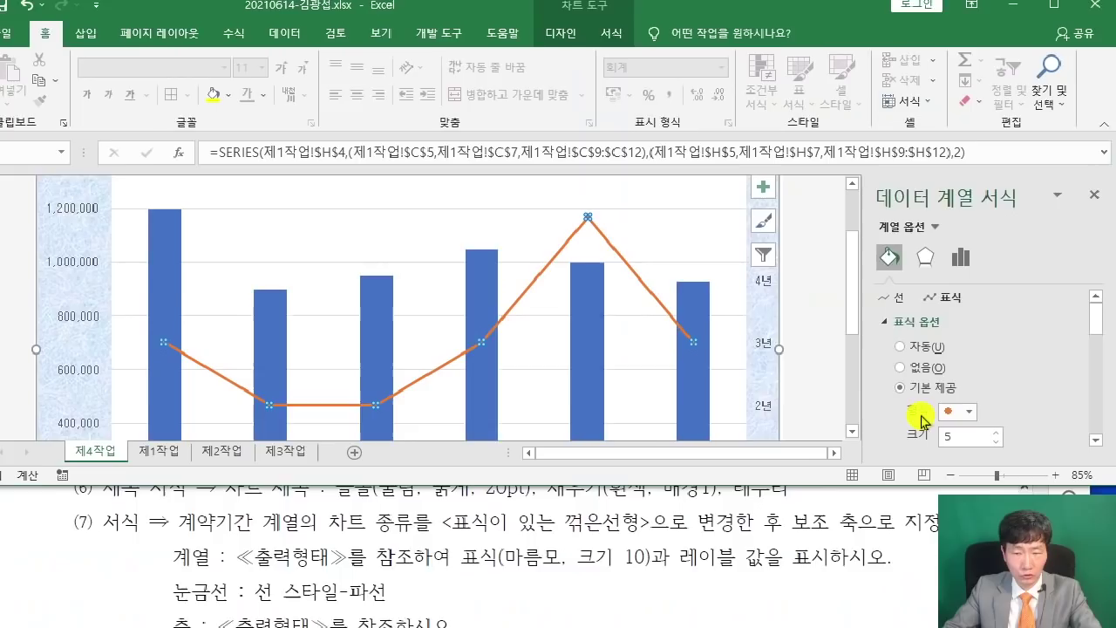
click(763, 187)
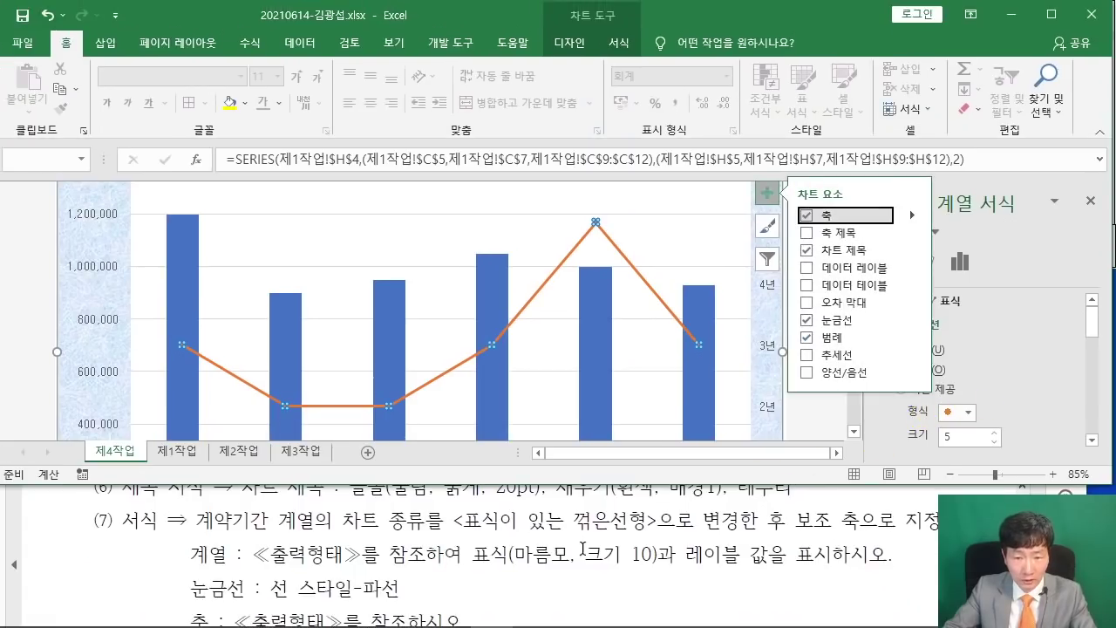
click(968, 412)
click(951, 447)
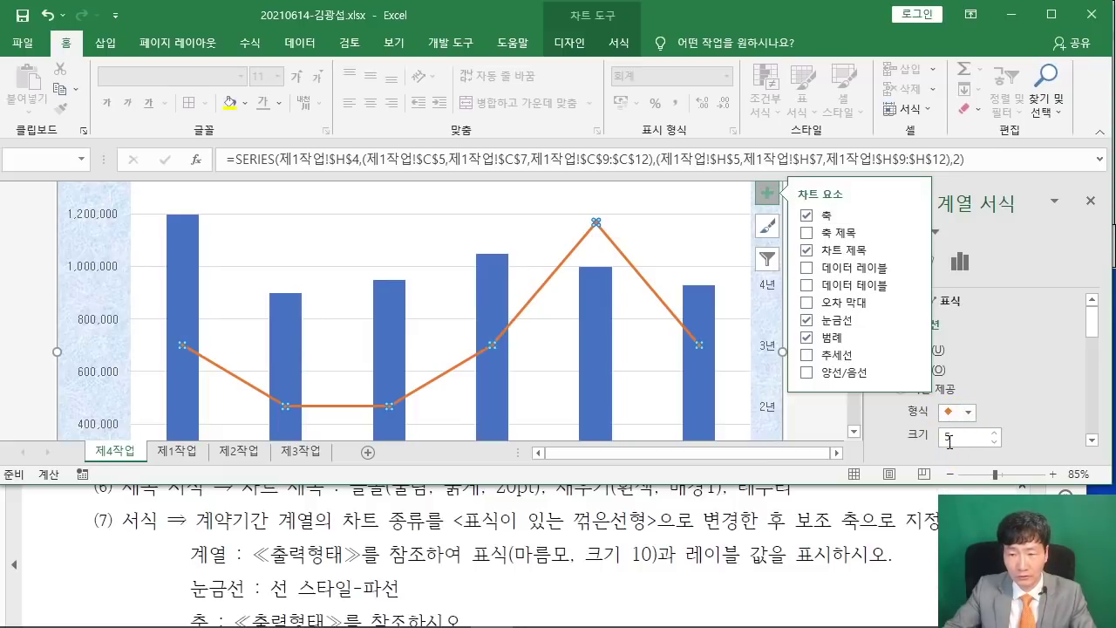
double_click(949, 438)
text(10)
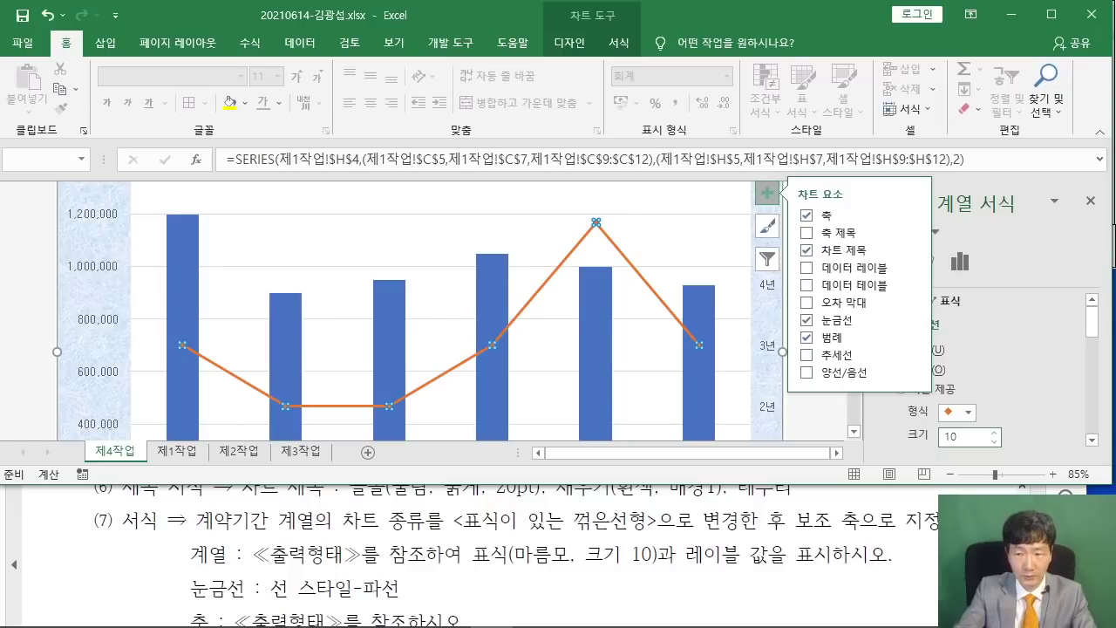
key(Return)
click(843, 421)
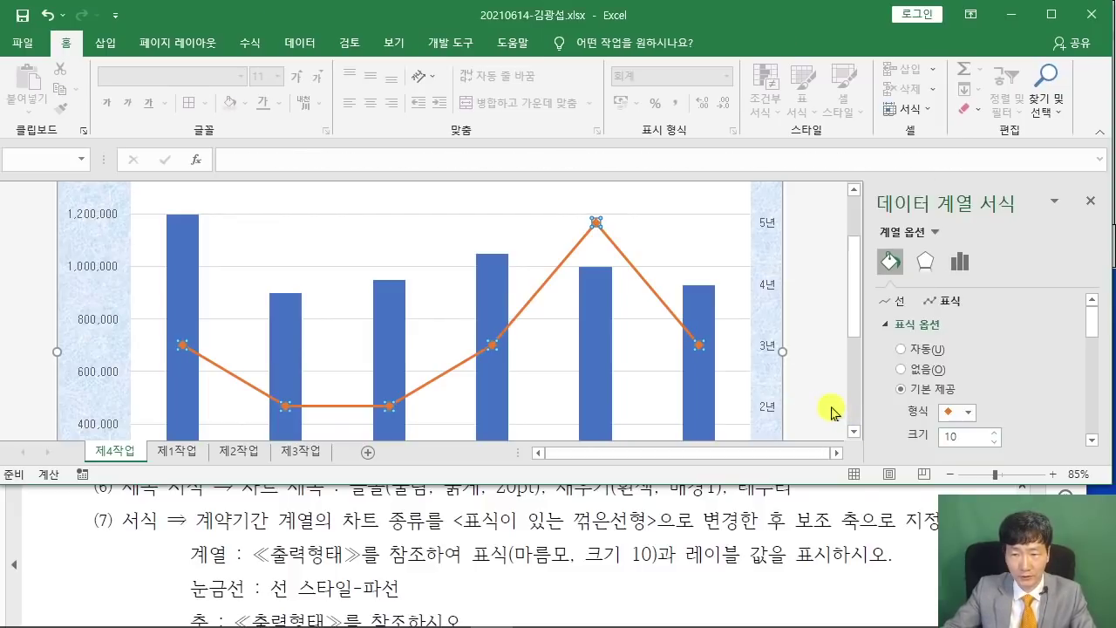
click(834, 406)
click(664, 303)
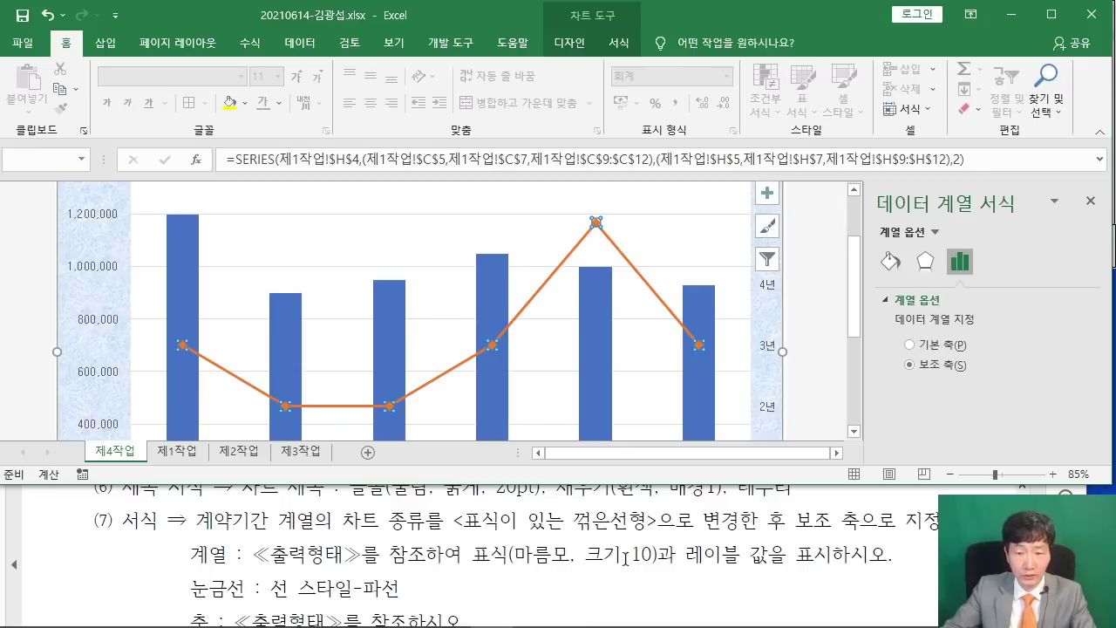
click(814, 386)
scroll(689, 537, down, 5)
scroll(697, 542, down, 5)
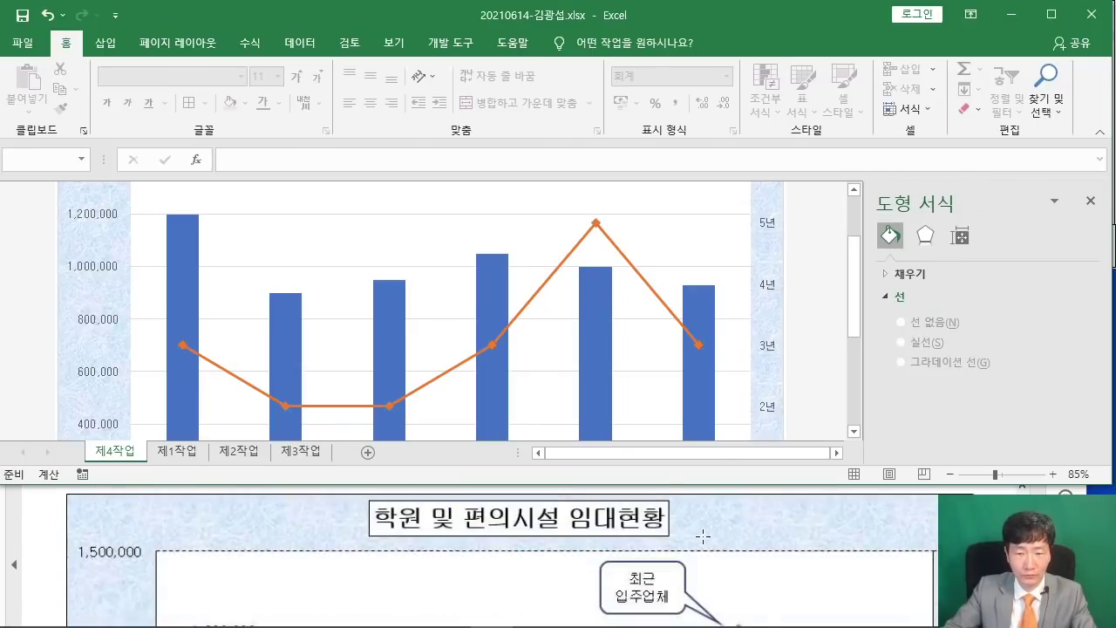
scroll(674, 537, up, 1)
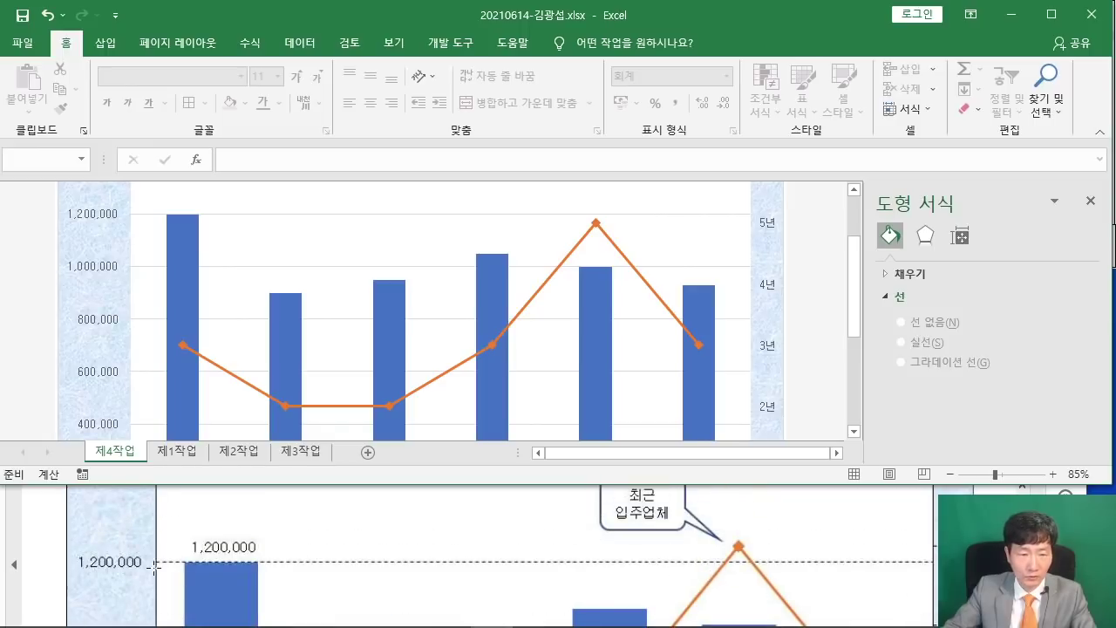
click(680, 540)
click(1039, 392)
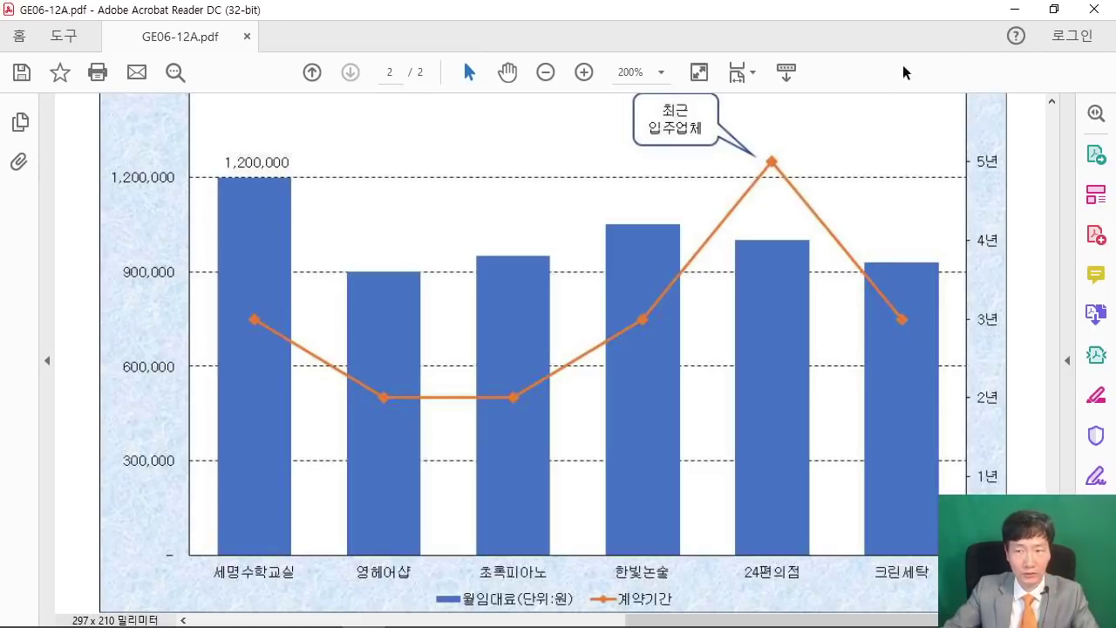
click(1051, 9)
click(774, 285)
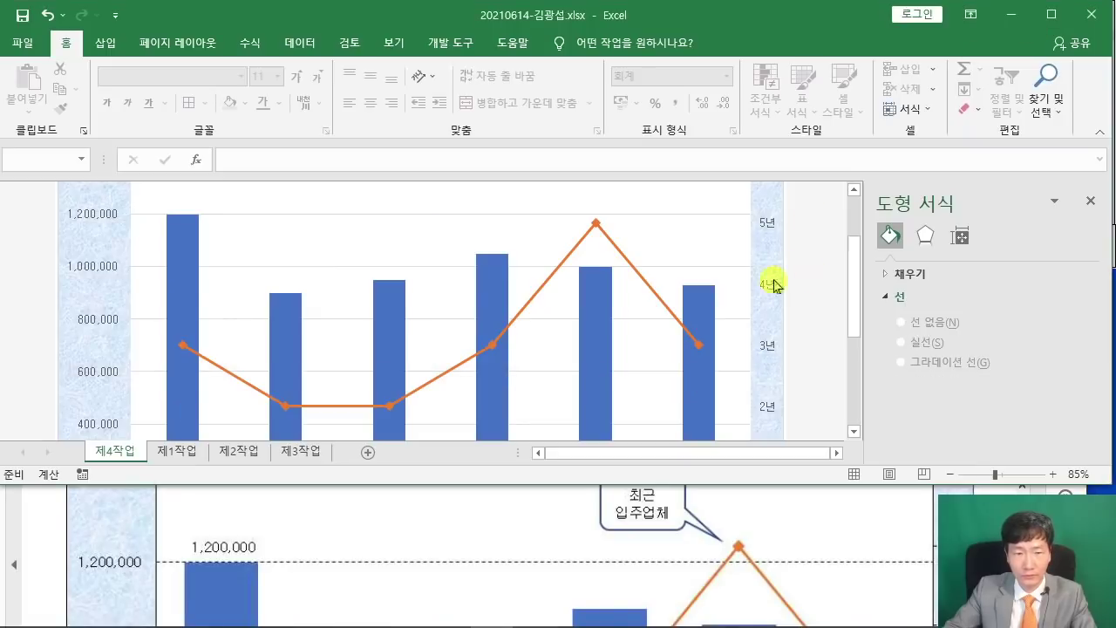
scroll(160, 329, down, 3)
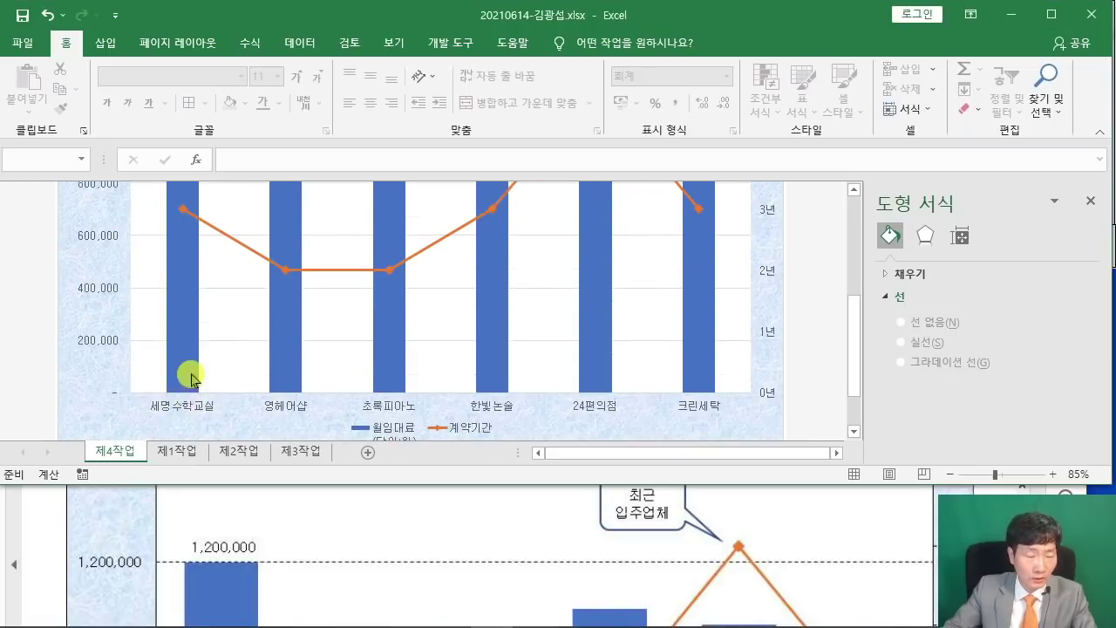
scroll(189, 366, up, 3)
Add an Outside End data label (1,200,000) to the first rent bar only.
click(184, 316)
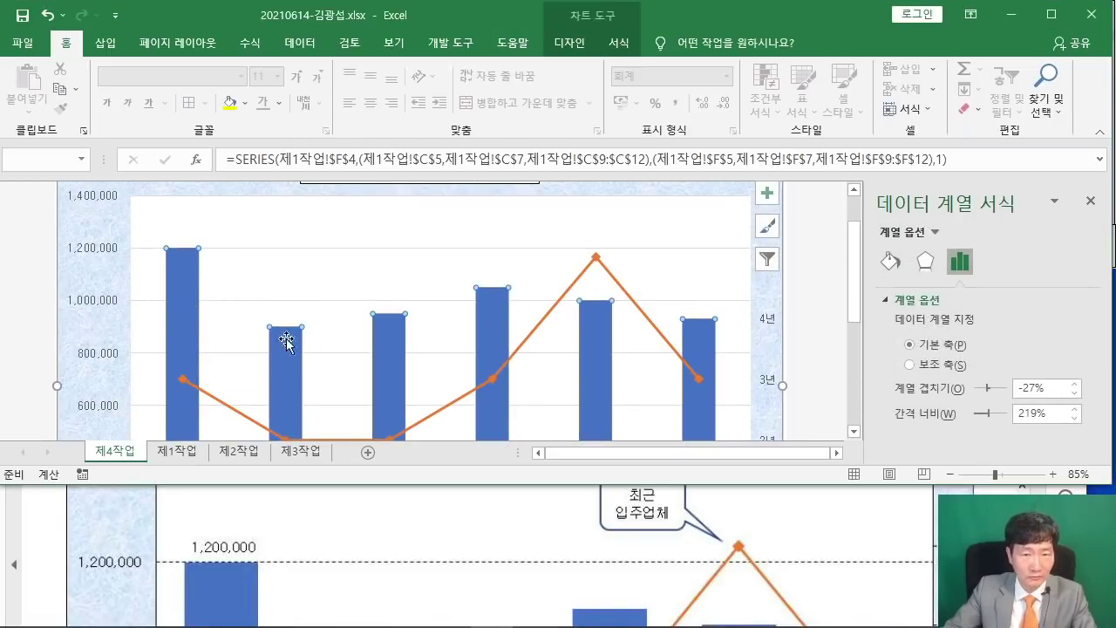
click(184, 306)
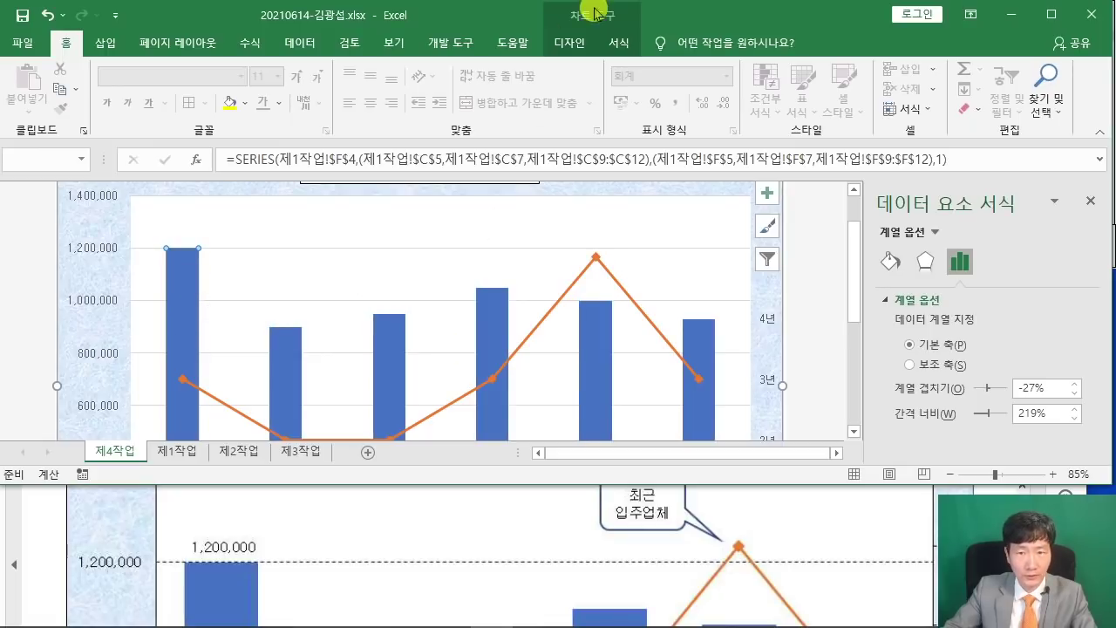
click(575, 41)
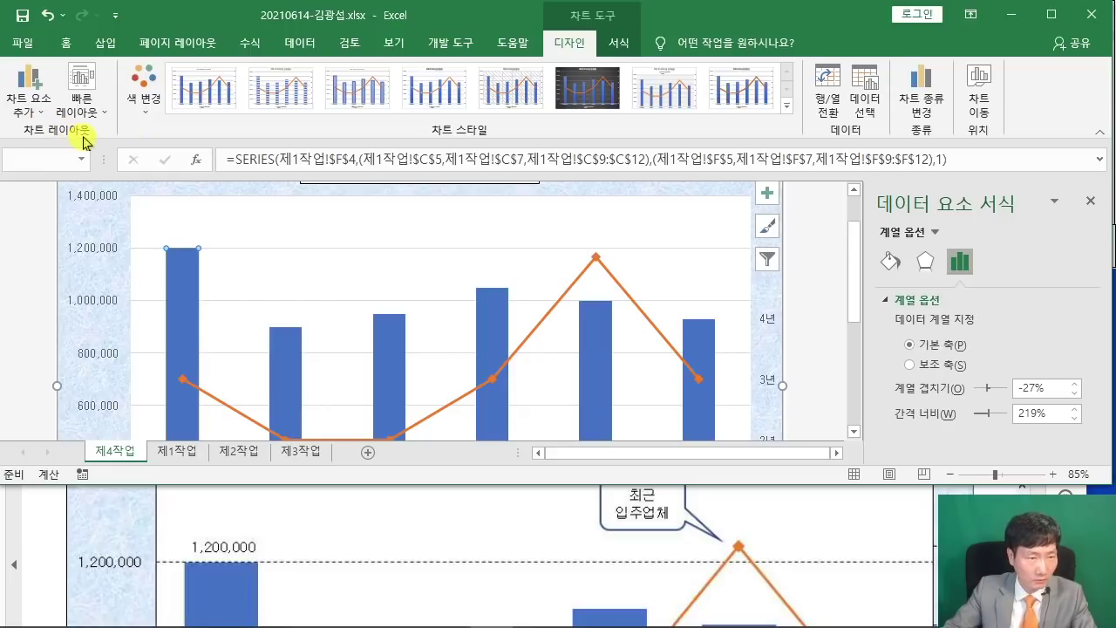
click(31, 107)
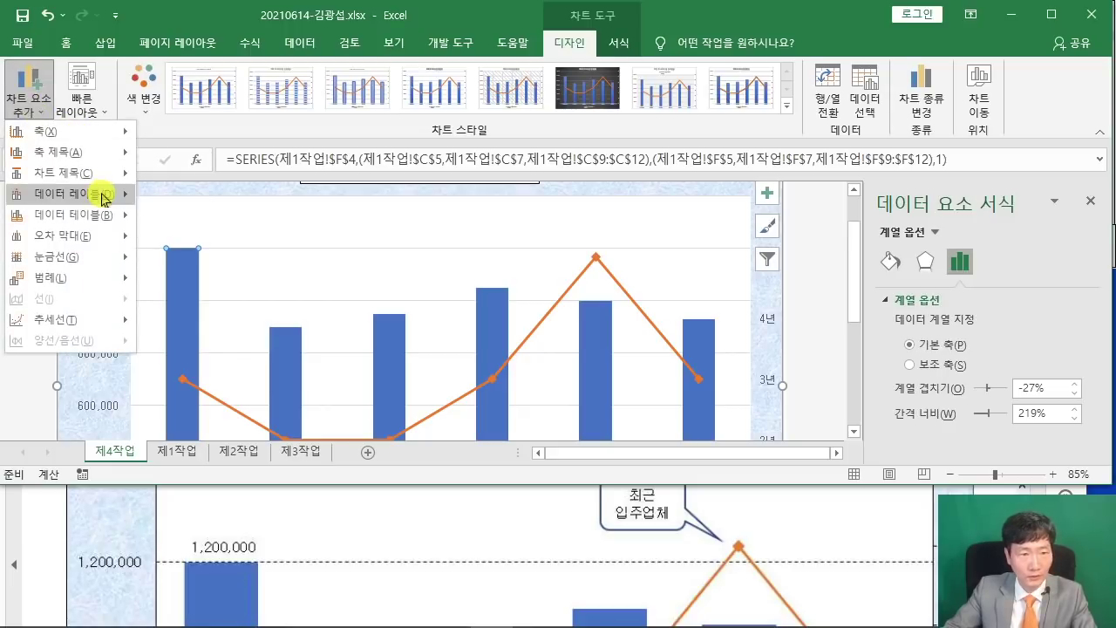
mouse_move(103, 198)
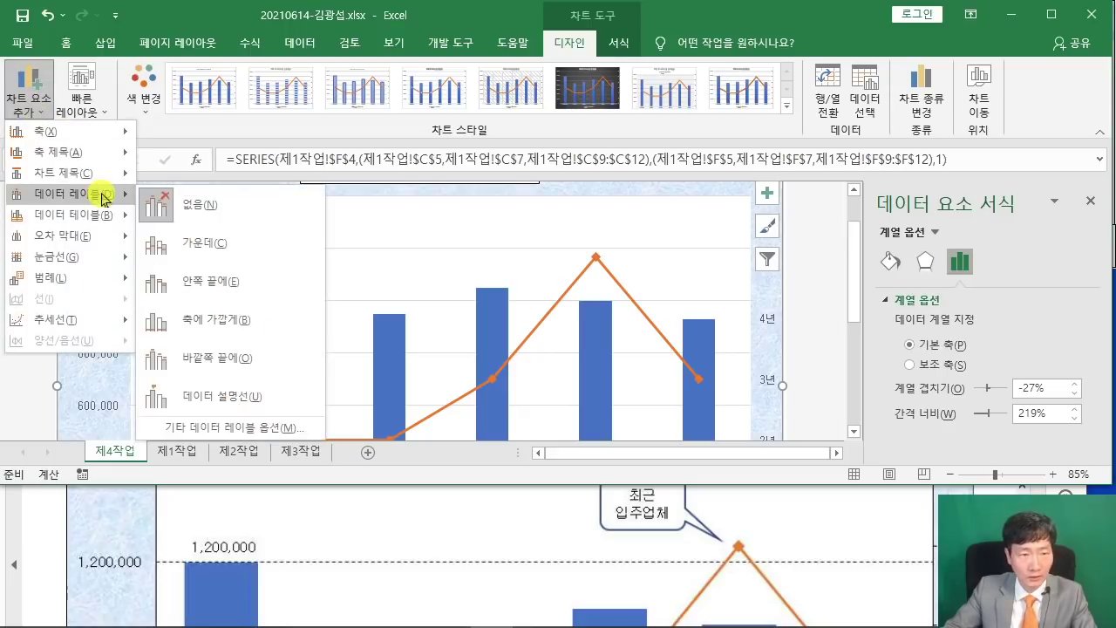
click(242, 363)
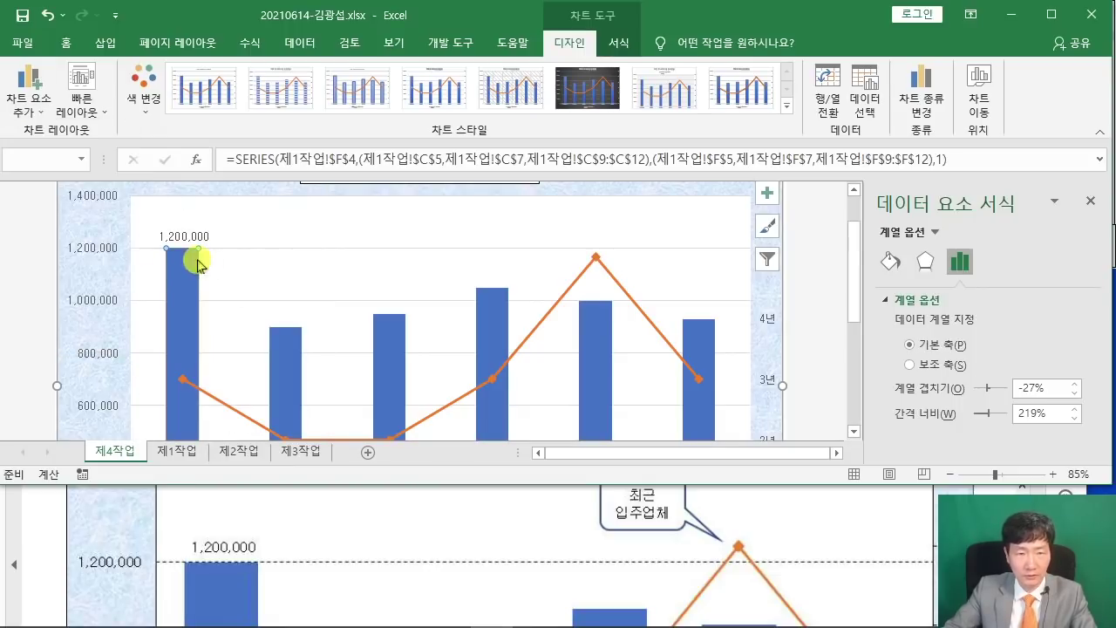
scroll(126, 538, up, 10)
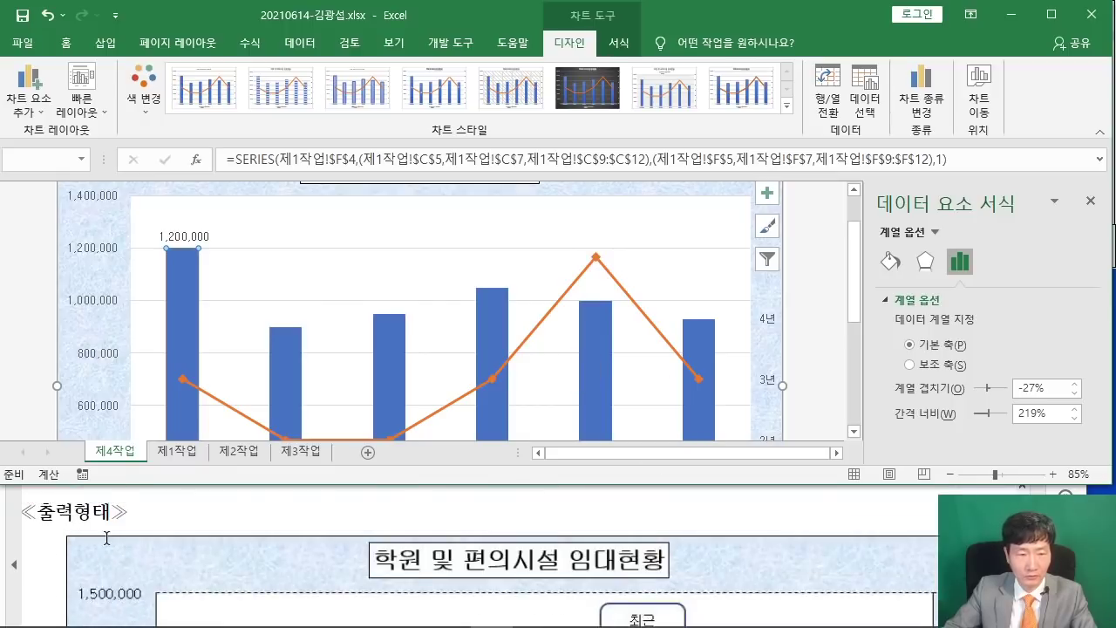
Format the major gridlines as solid lines with the Dash (파선) dash type.
scroll(127, 539, up, 2)
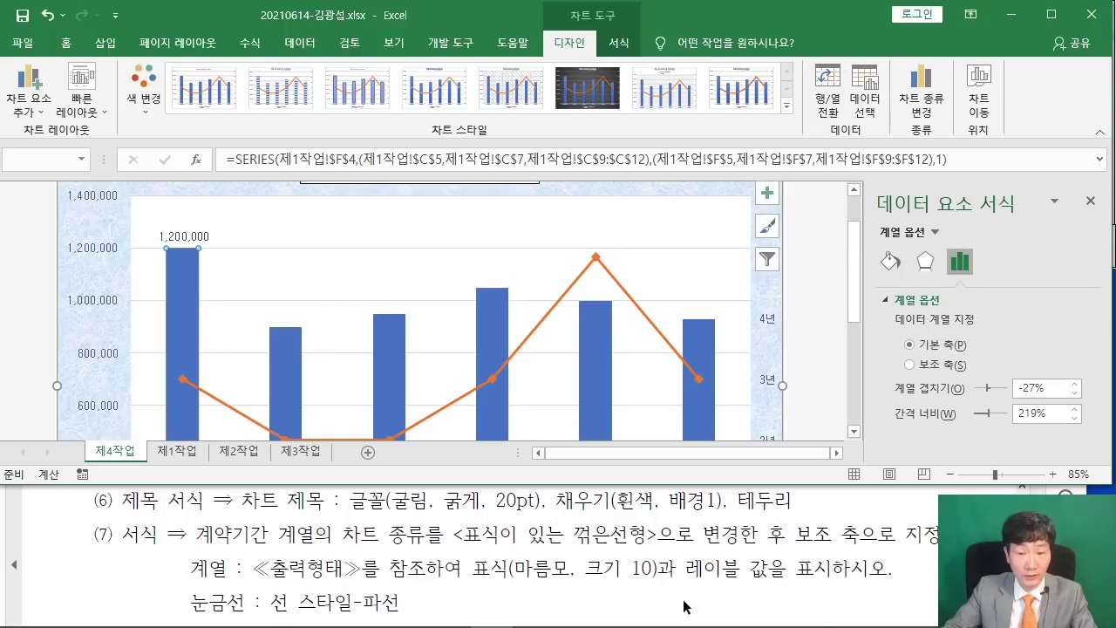
scroll(227, 546, down, 1)
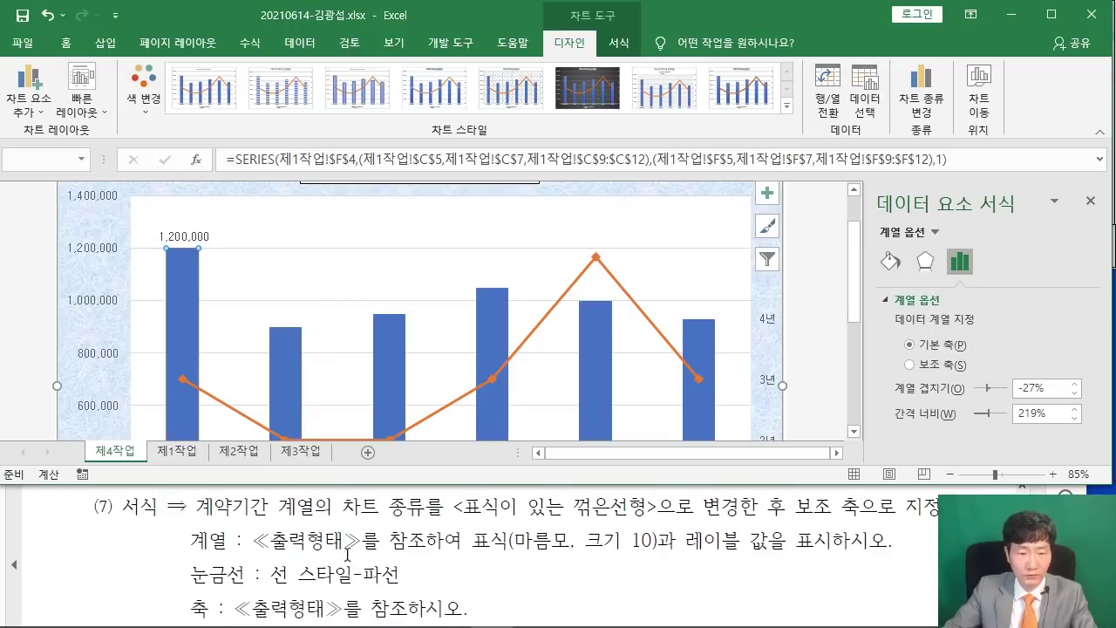
click(438, 249)
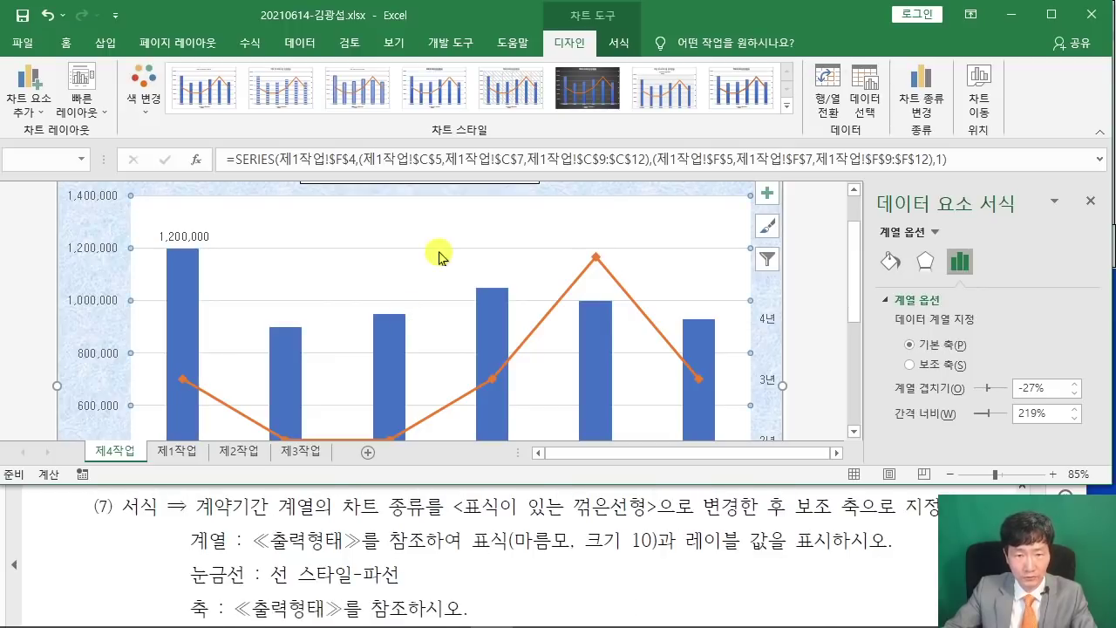
click(889, 260)
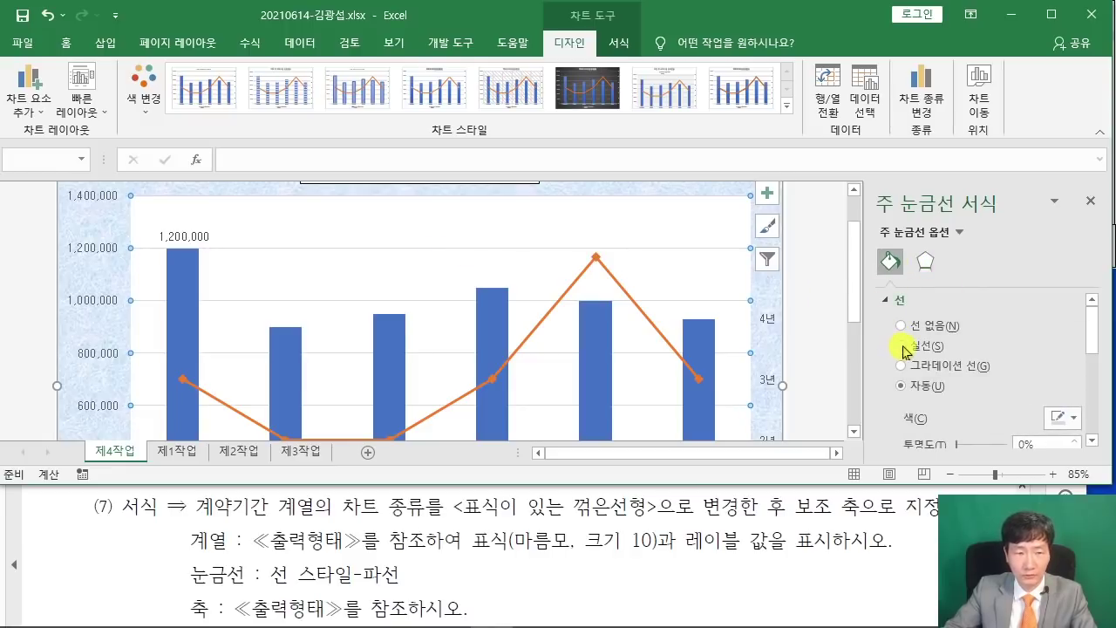
click(902, 347)
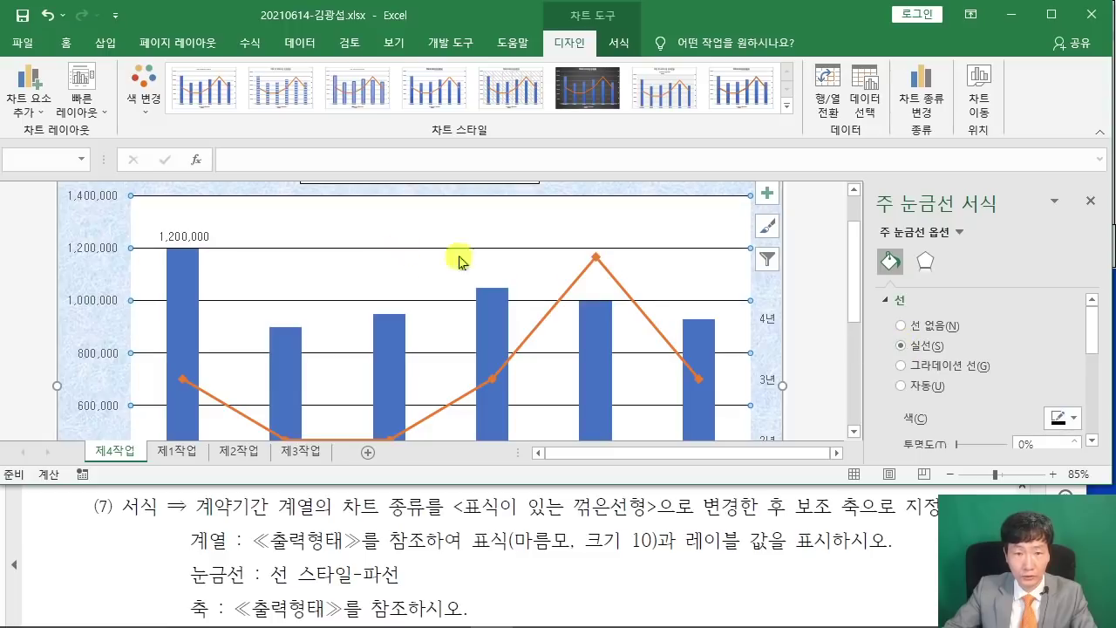
scroll(941, 362, down, 3)
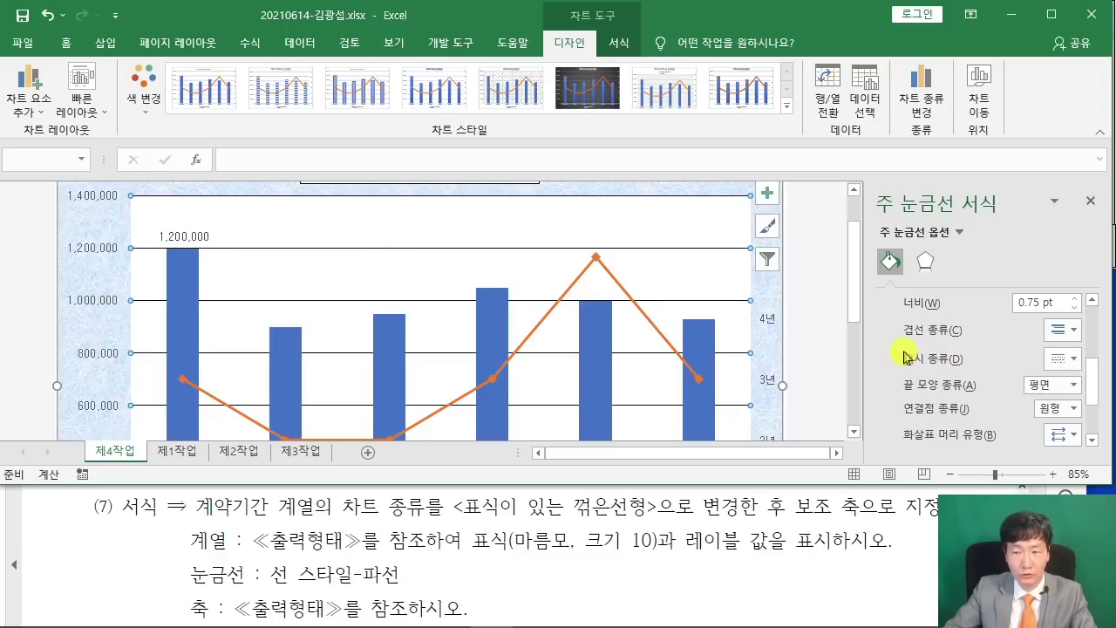
click(1071, 363)
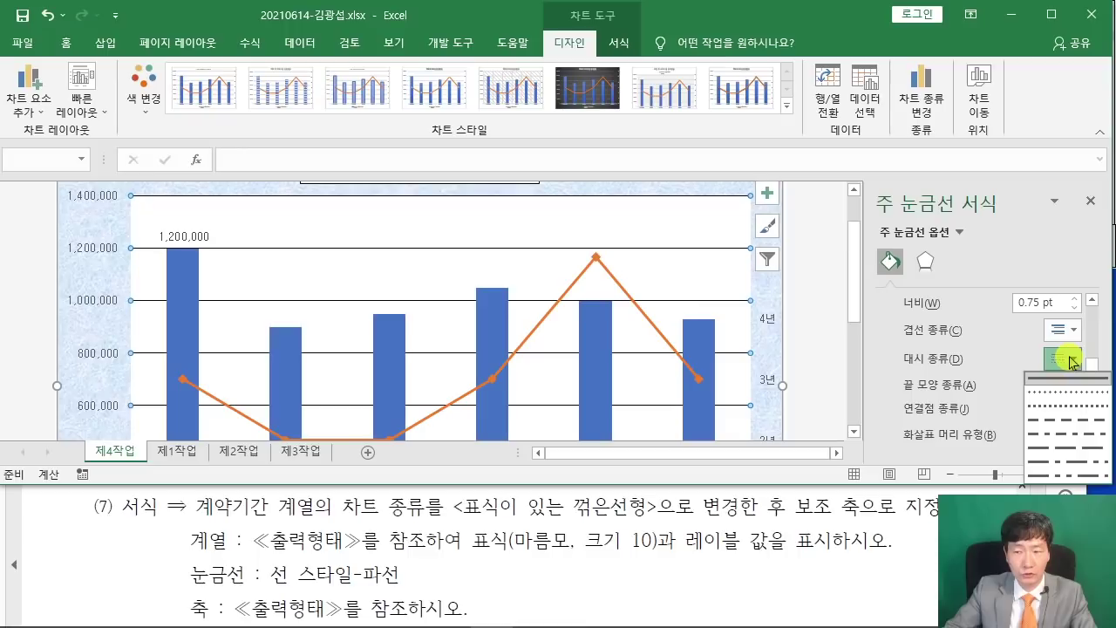
click(1062, 423)
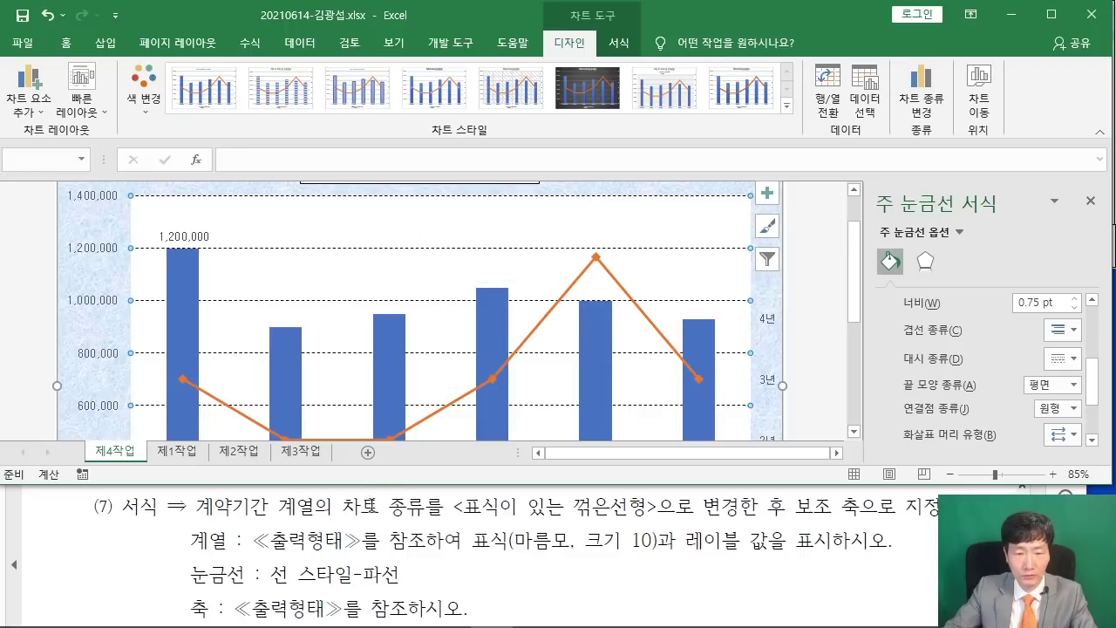
scroll(381, 577, down, 1)
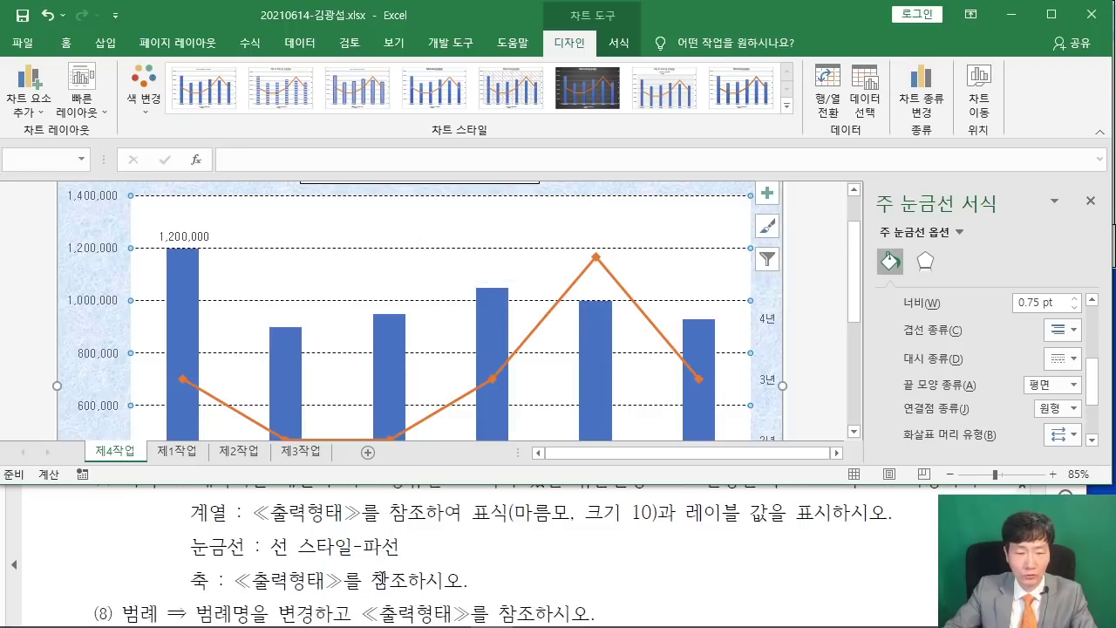
Snap the reference PDF left and Excel right, scrolling the PDF to its chart.
click(321, 575)
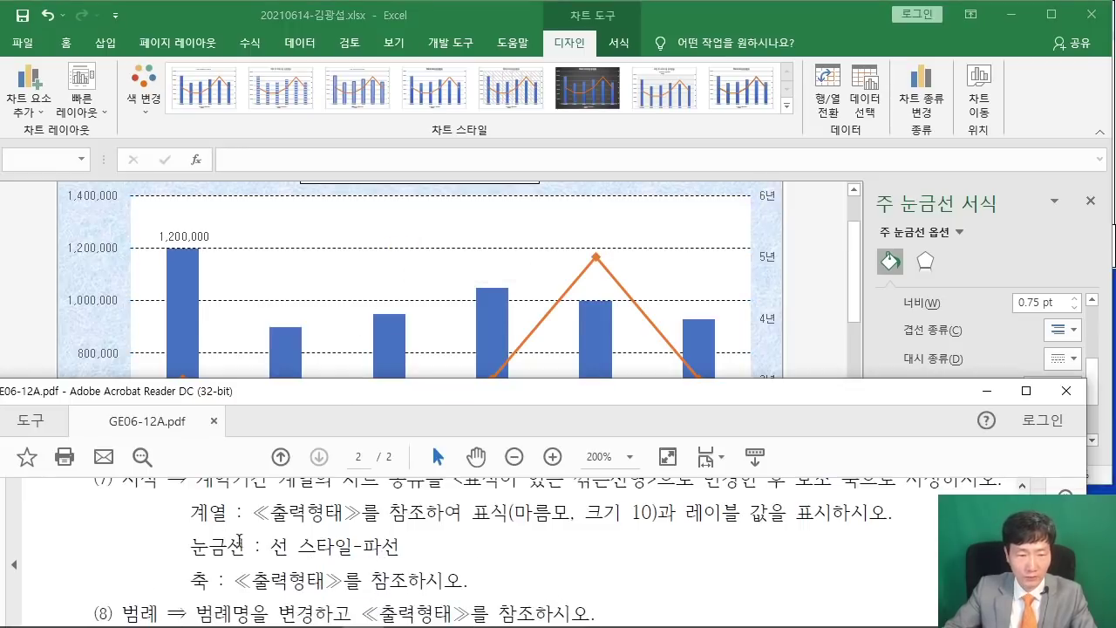
drag(269, 398, 2, 433)
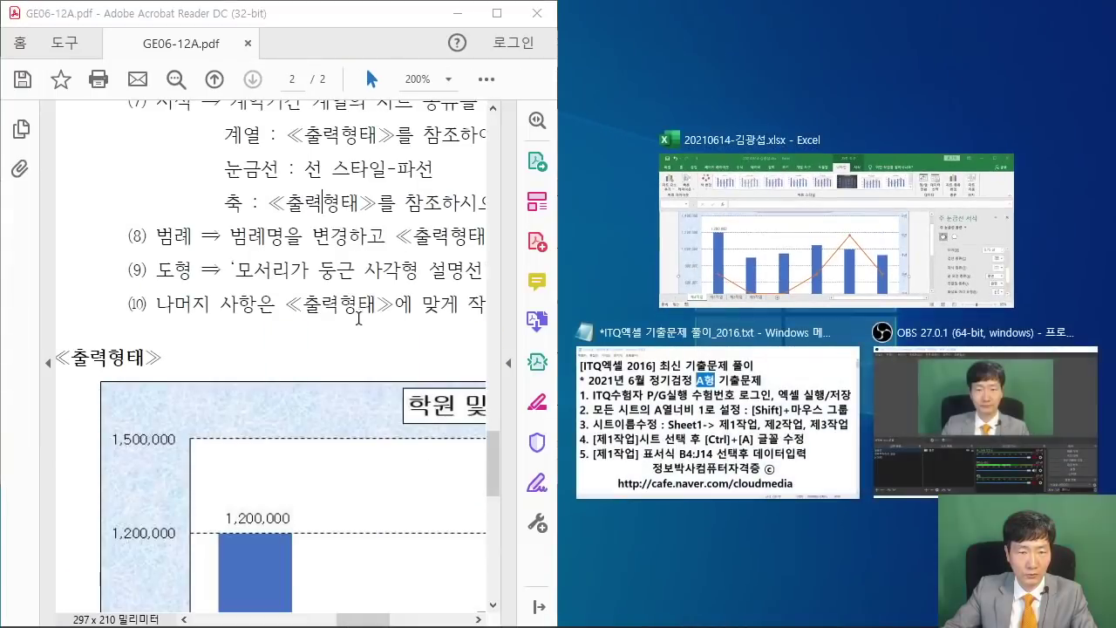
scroll(498, 319, down, 3)
click(795, 254)
scroll(410, 399, down, 5)
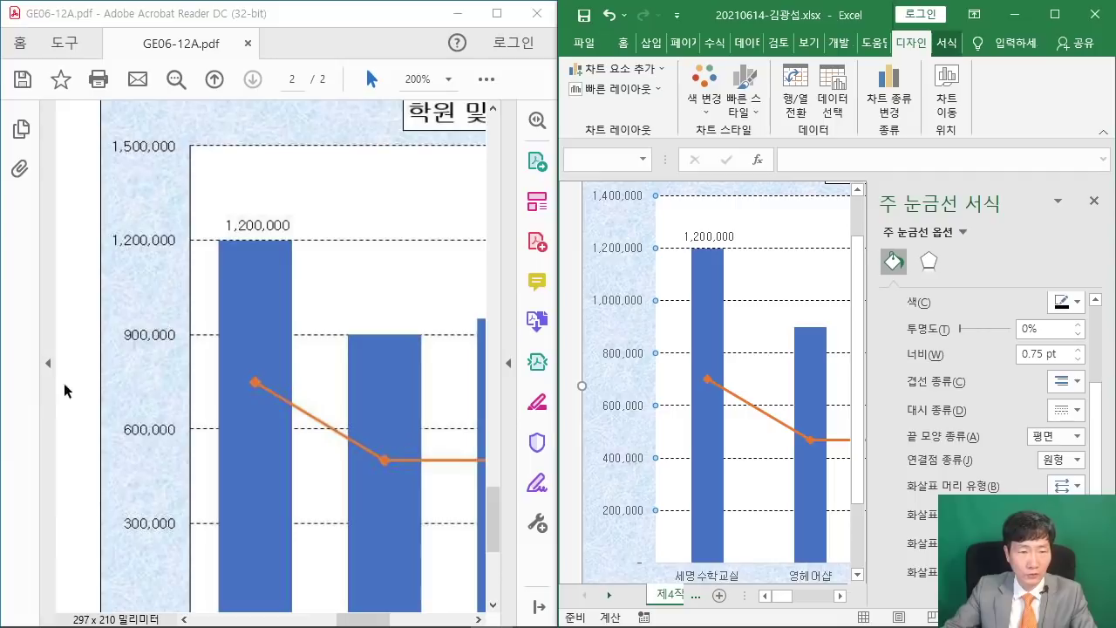
scroll(135, 502, down, 2)
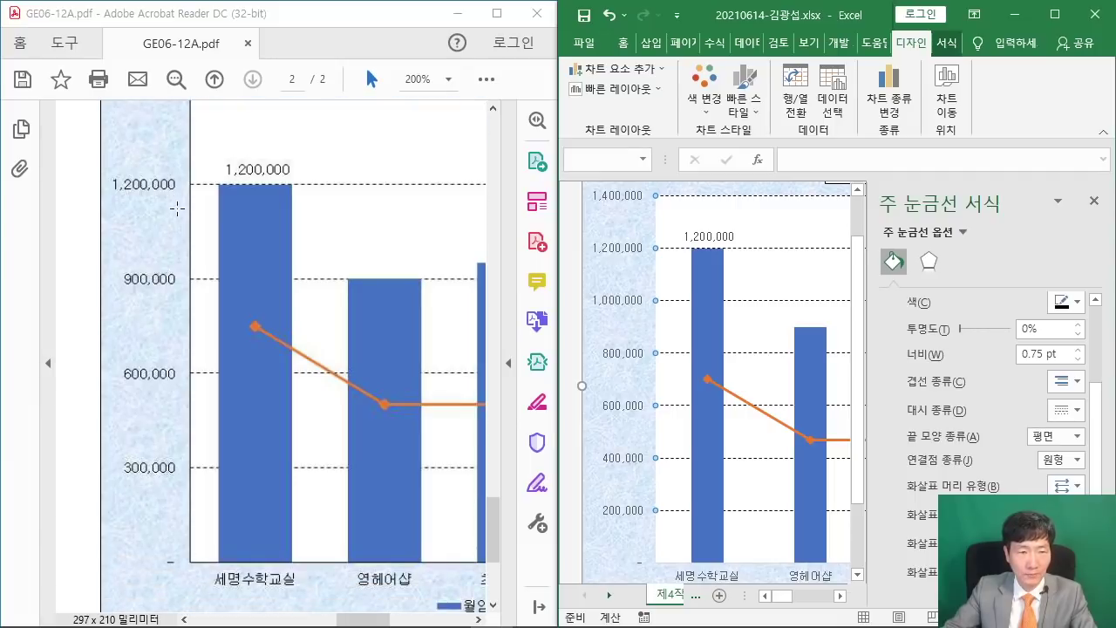
scroll(177, 209, up, 1)
scroll(643, 540, down, 1)
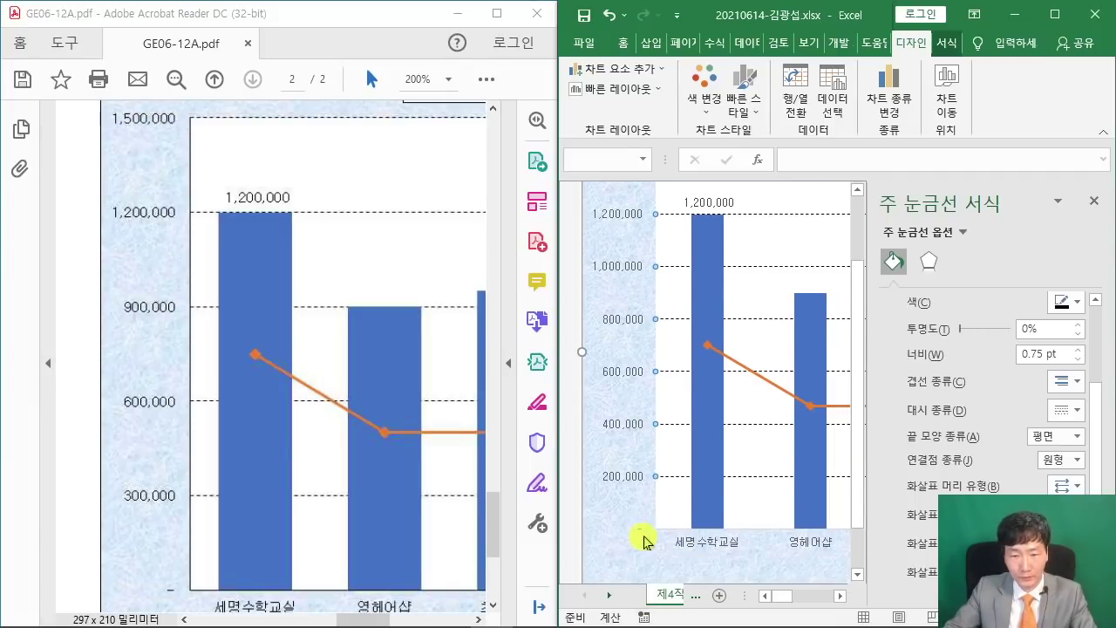
scroll(626, 462, up, 2)
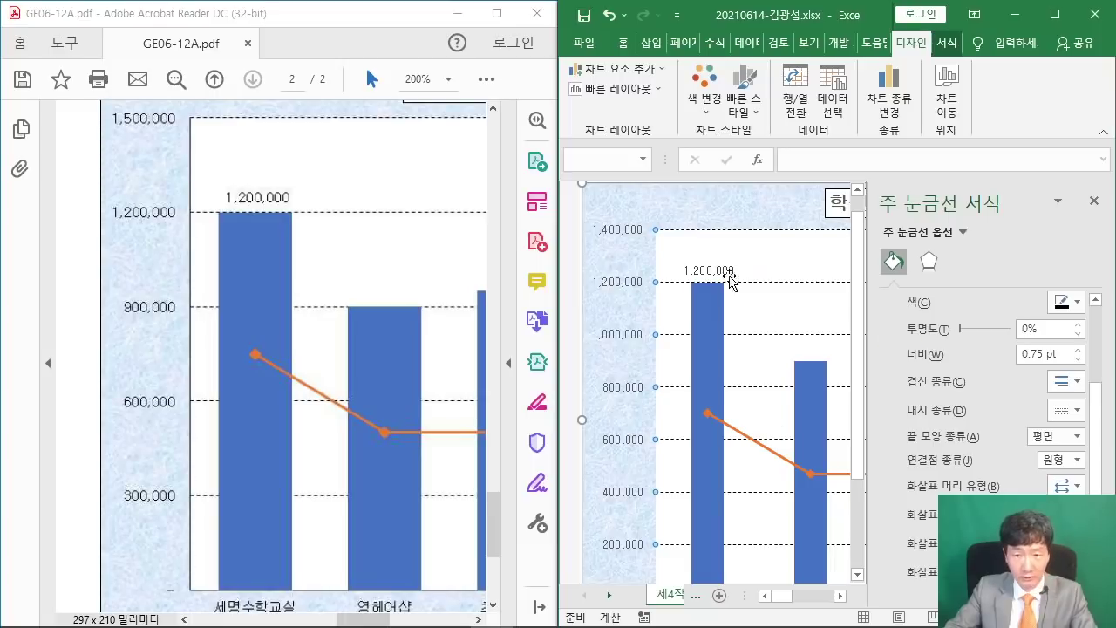
Give the vertical value axis a solid line and a 300,000 major unit.
click(615, 340)
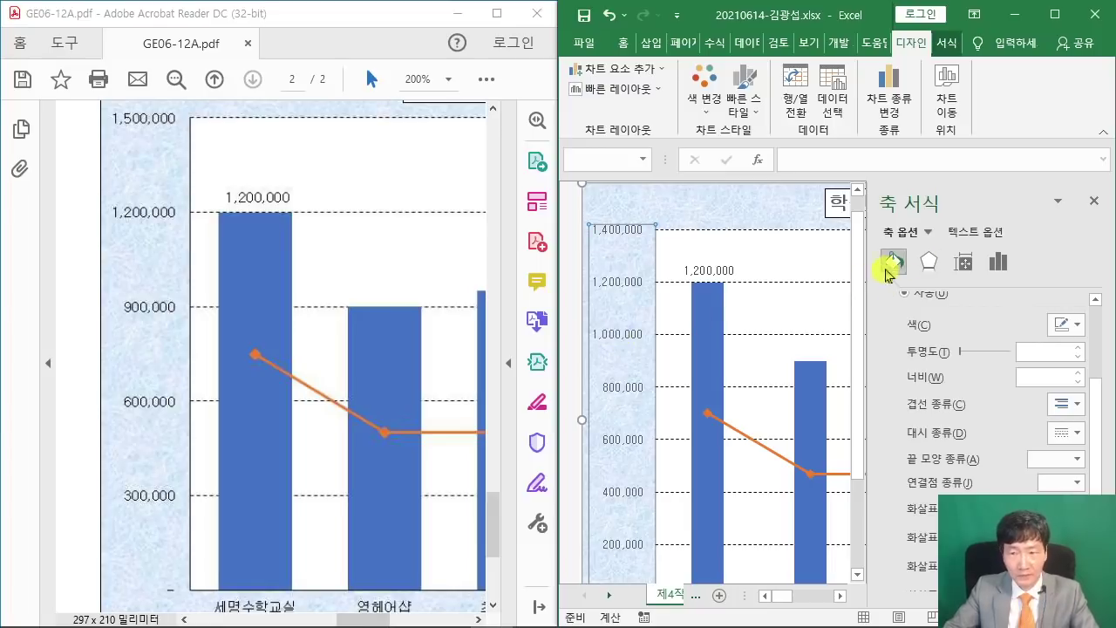
scroll(933, 364, up, 3)
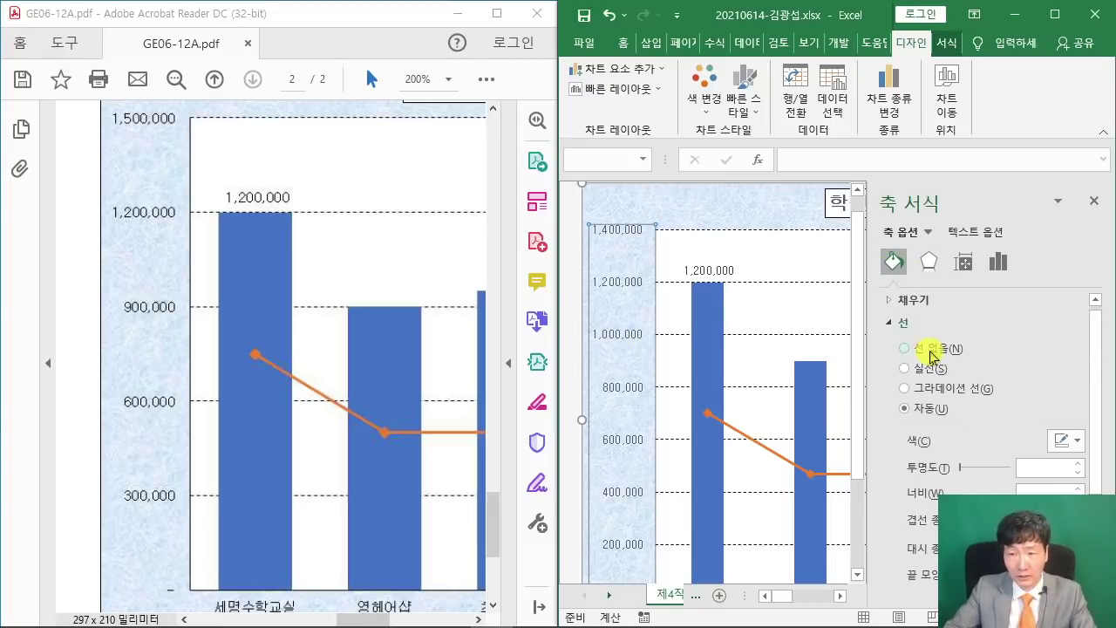
click(915, 373)
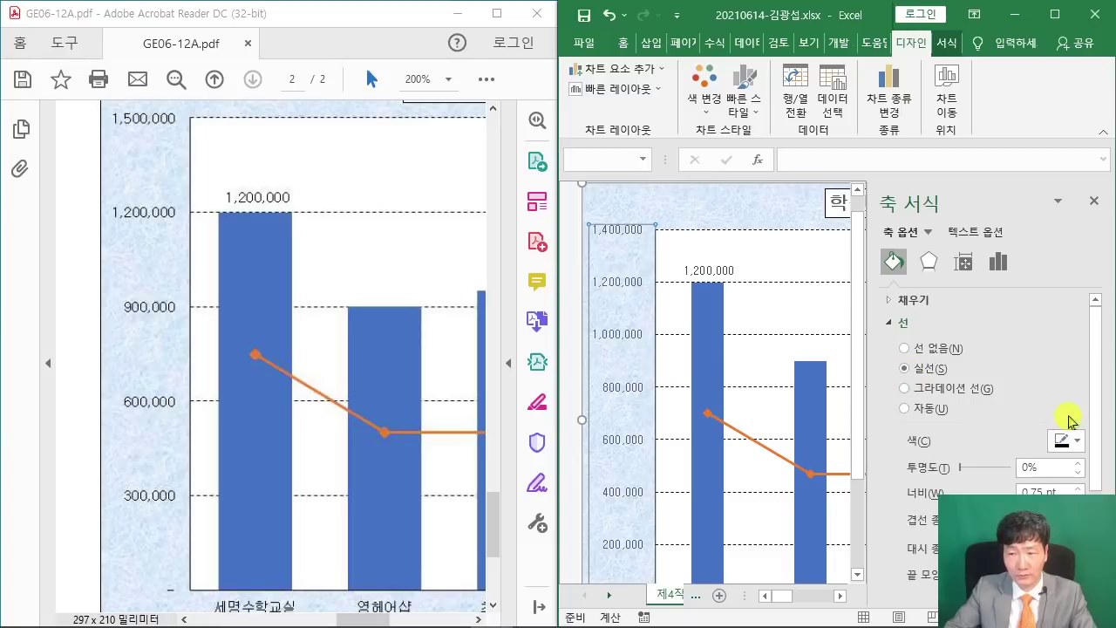
click(1000, 266)
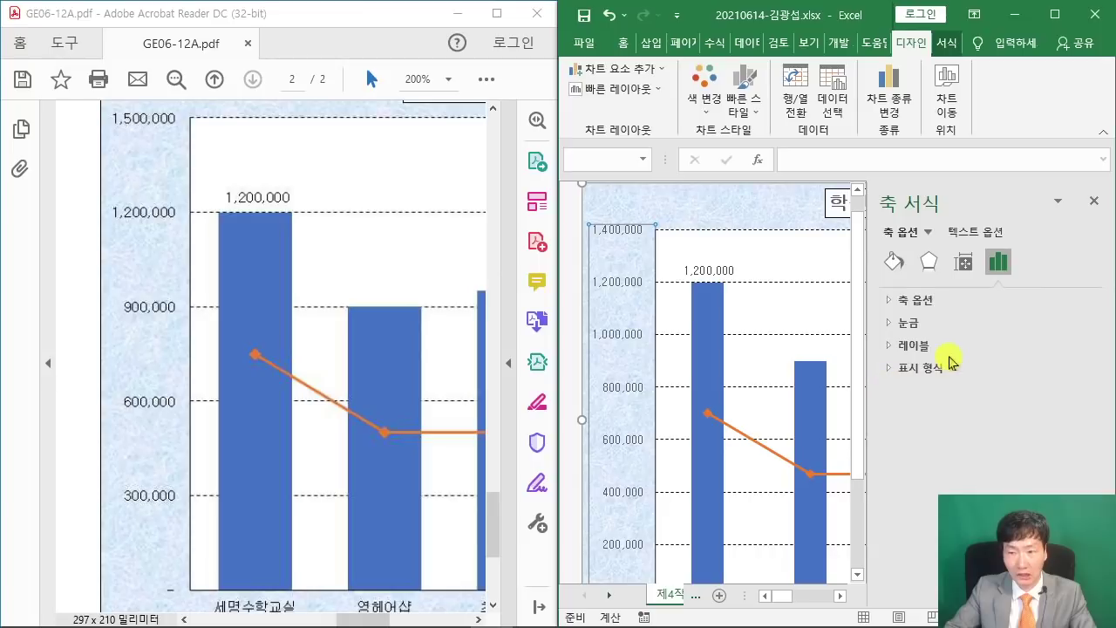
click(891, 301)
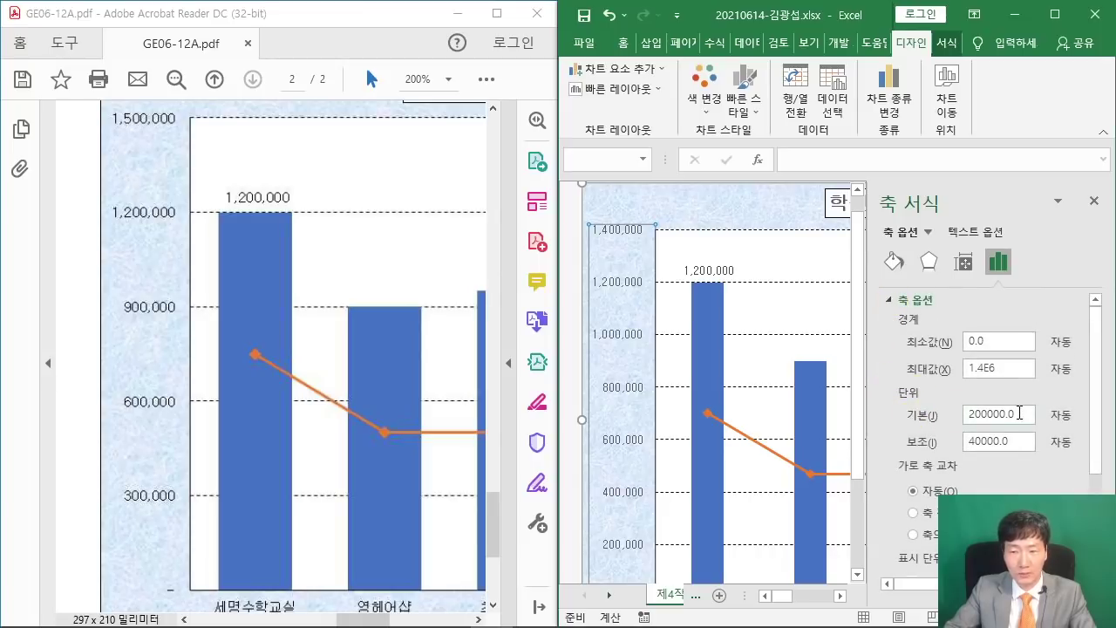
drag(1019, 414, 947, 414)
text(3)
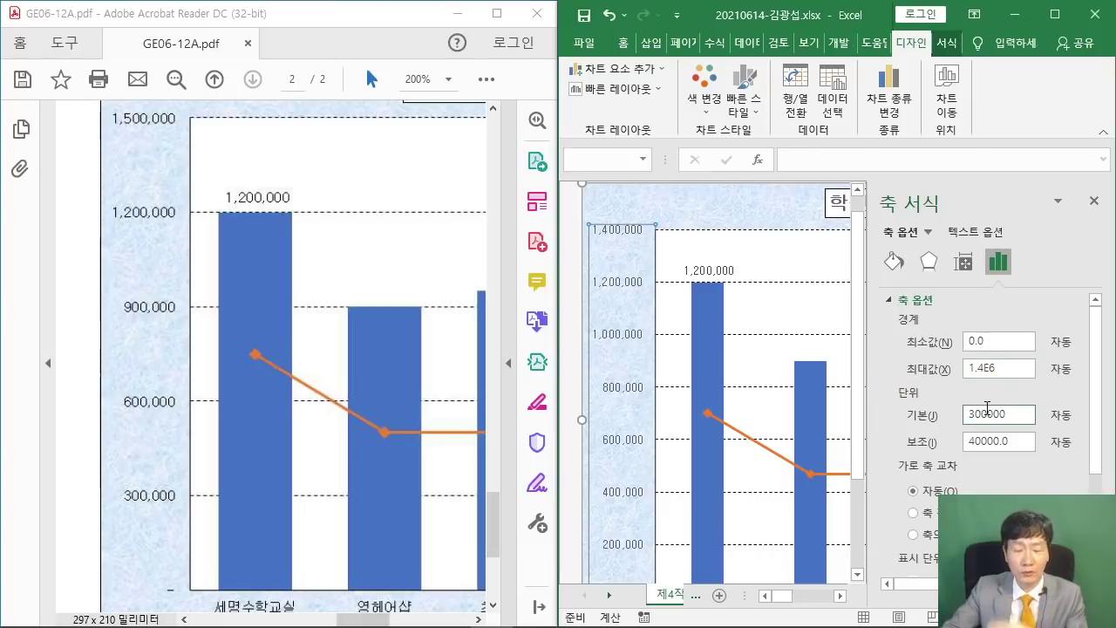
key(Return)
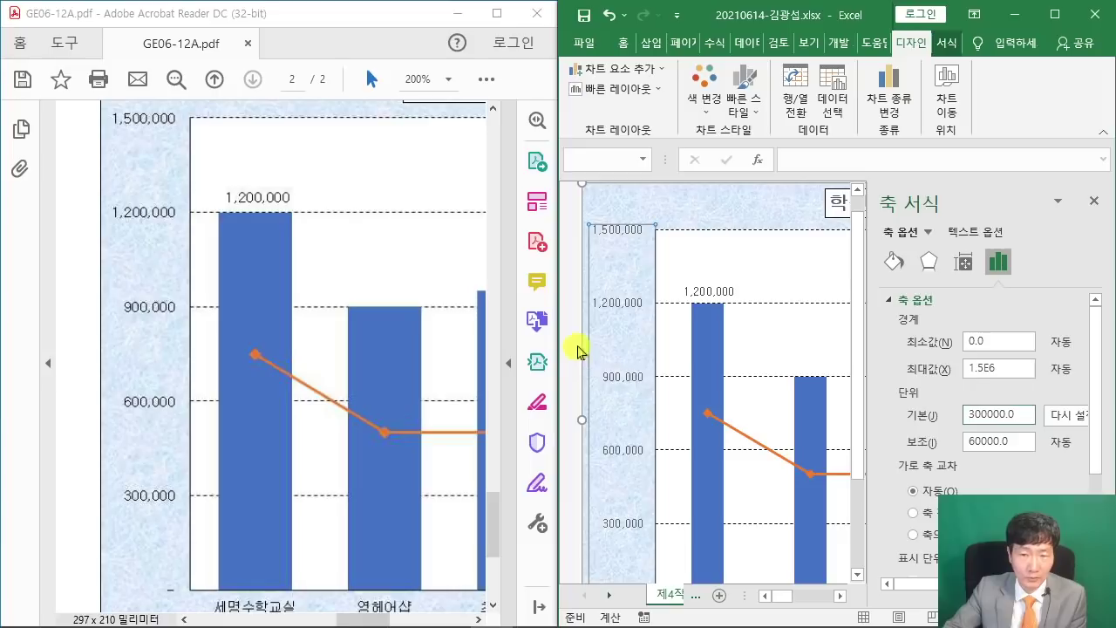
scroll(650, 447, down, 1)
scroll(650, 447, down, 1)
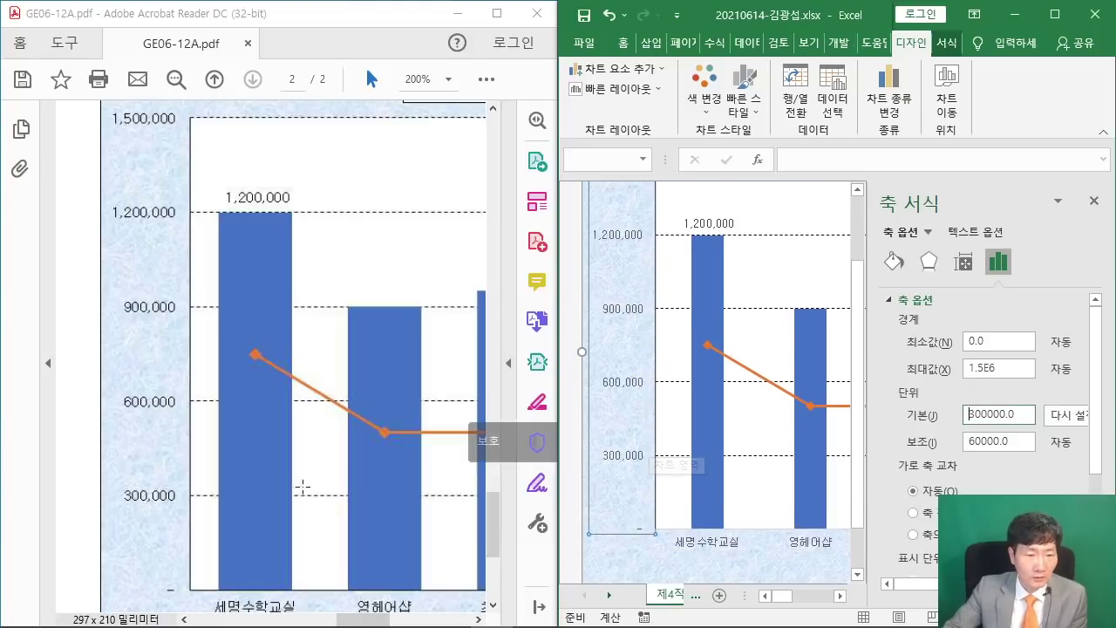
scroll(272, 488, down, 1)
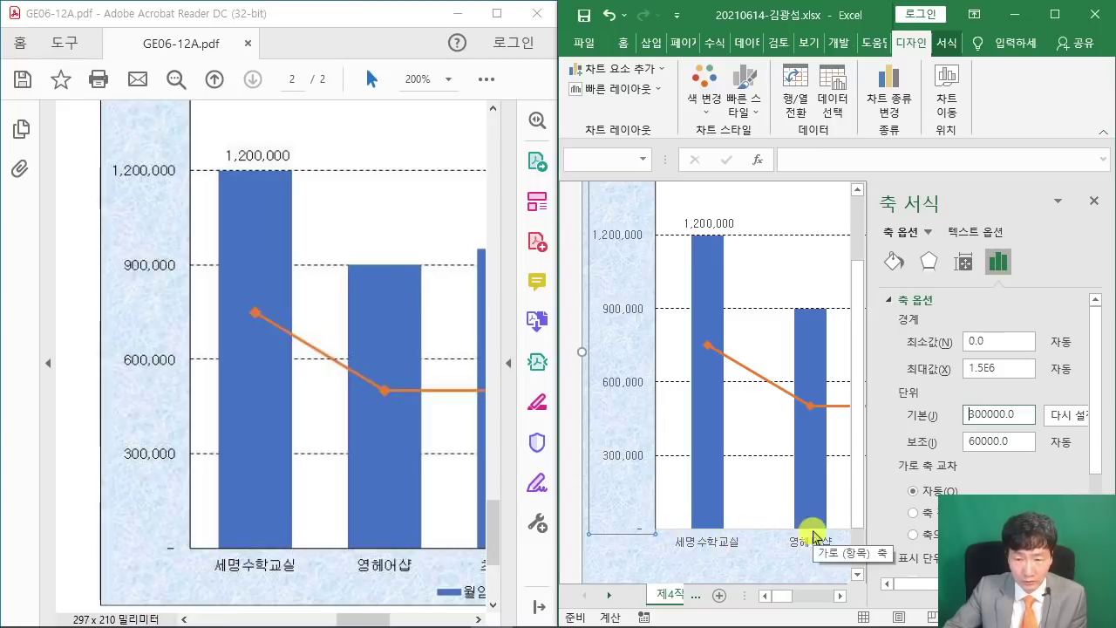
Give the horizontal category axis a solid line and widen Excel beside the PDF.
click(717, 542)
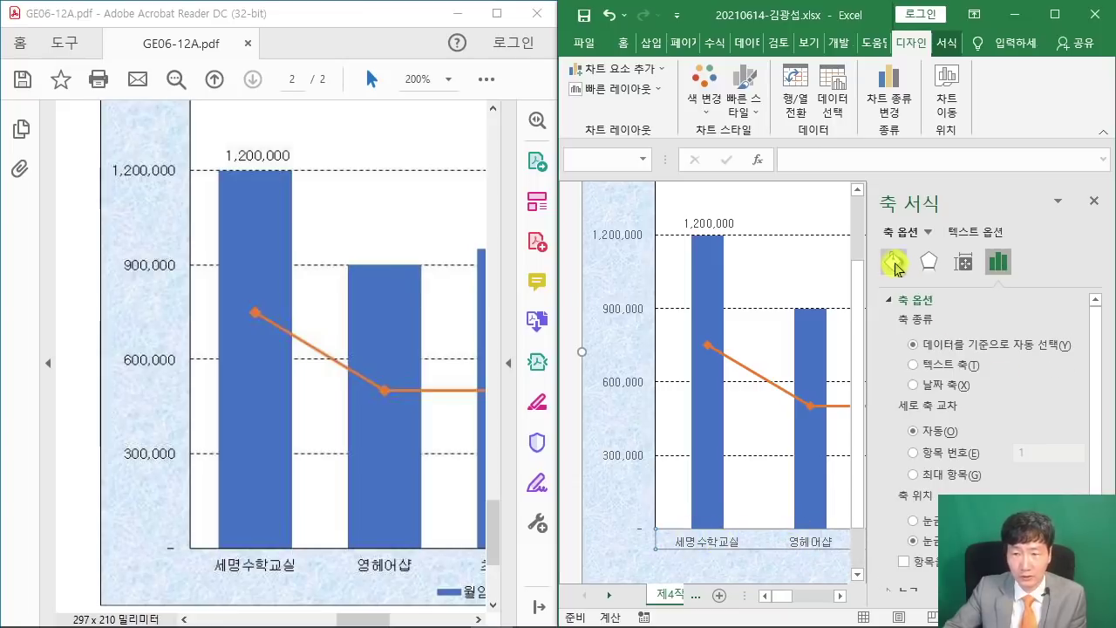
click(892, 261)
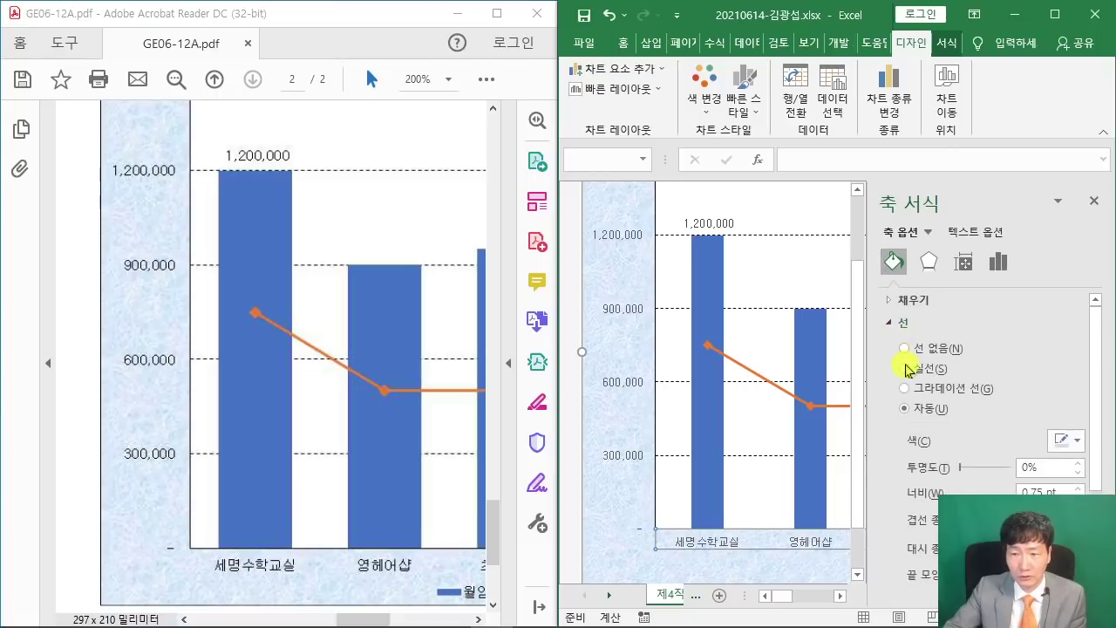
click(905, 367)
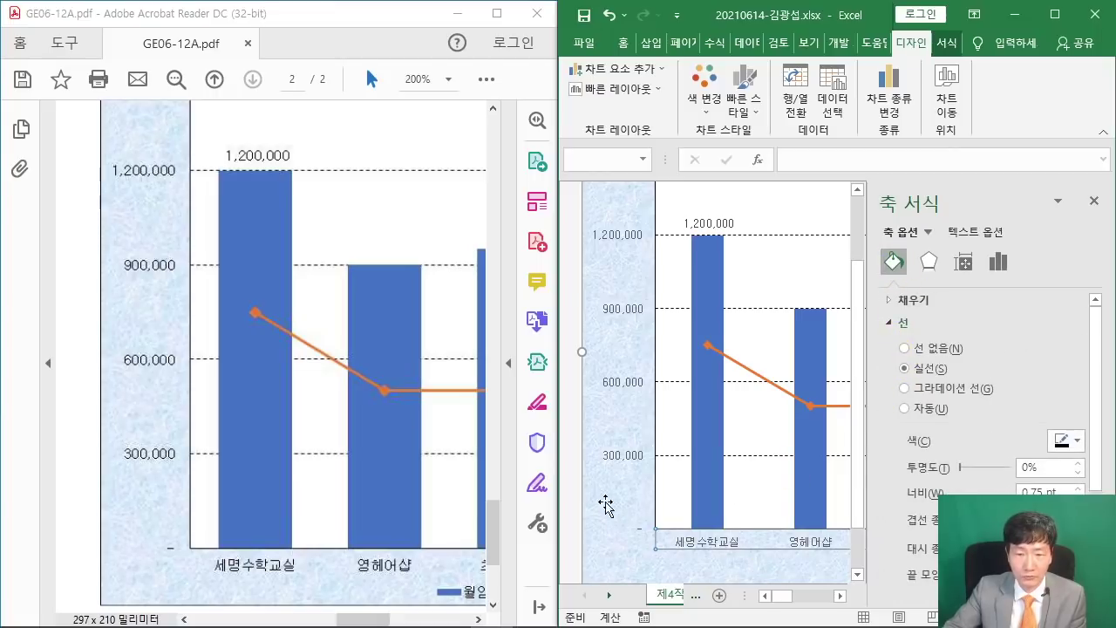
drag(554, 467, 471, 455)
drag(307, 619, 366, 619)
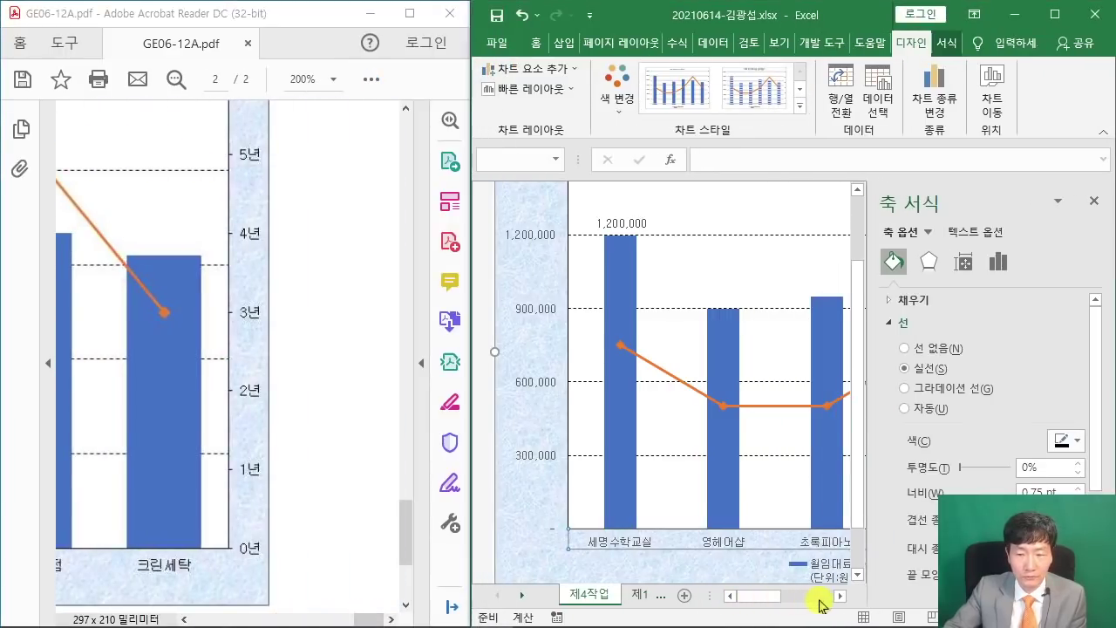
Give the right-hand year axis (0년–6년) a solid line.
click(819, 601)
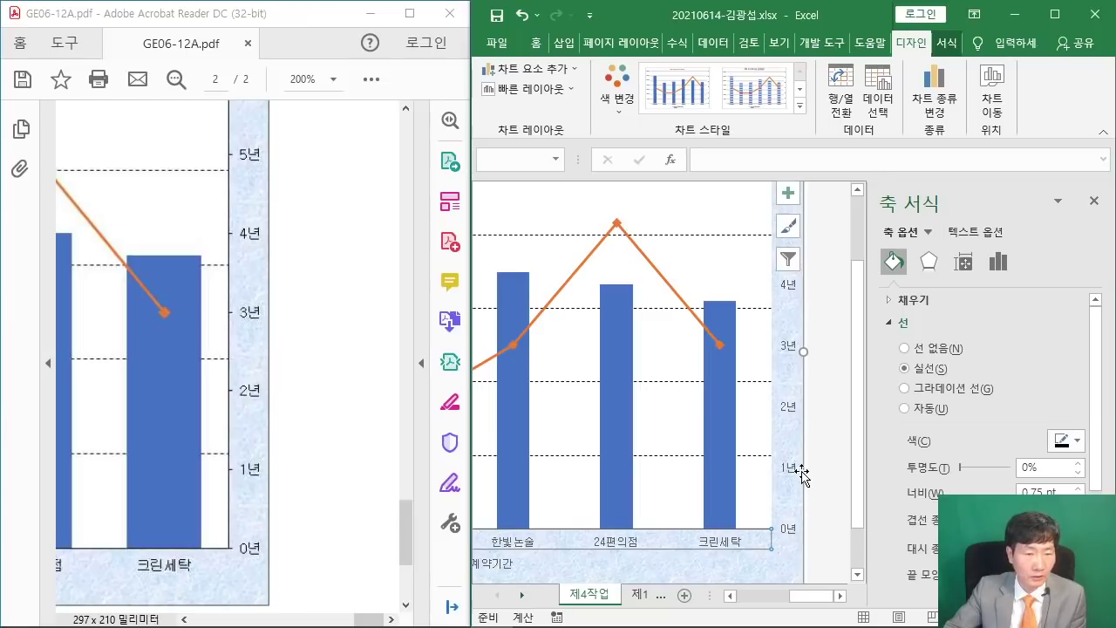
scroll(287, 249, up, 2)
scroll(843, 279, up, 1)
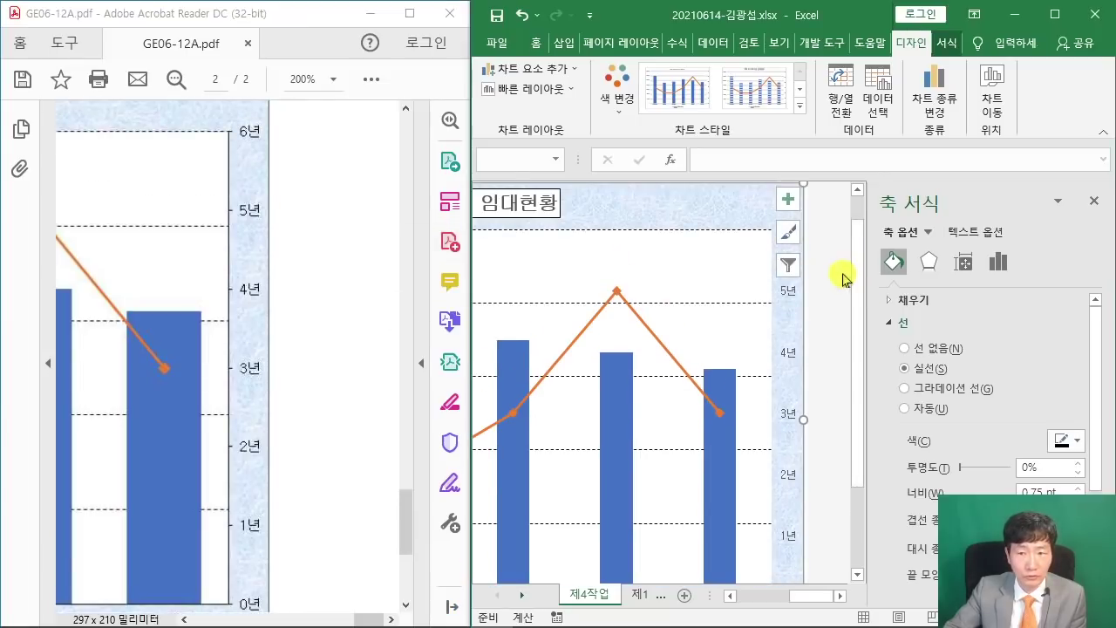
scroll(831, 277, up, 1)
click(827, 291)
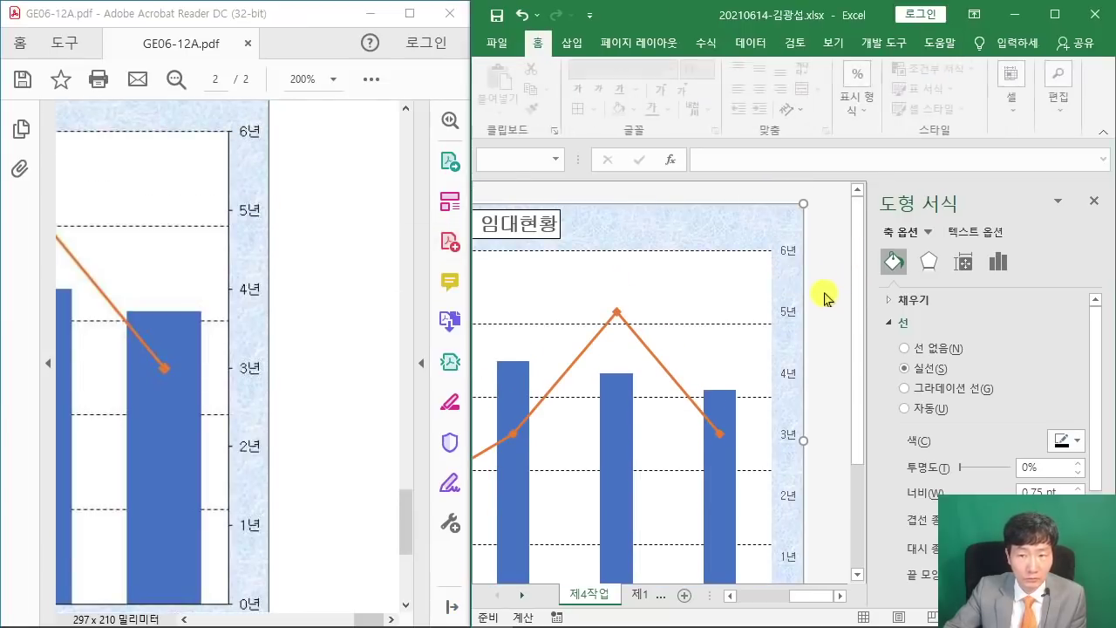
scroll(821, 336, down, 3)
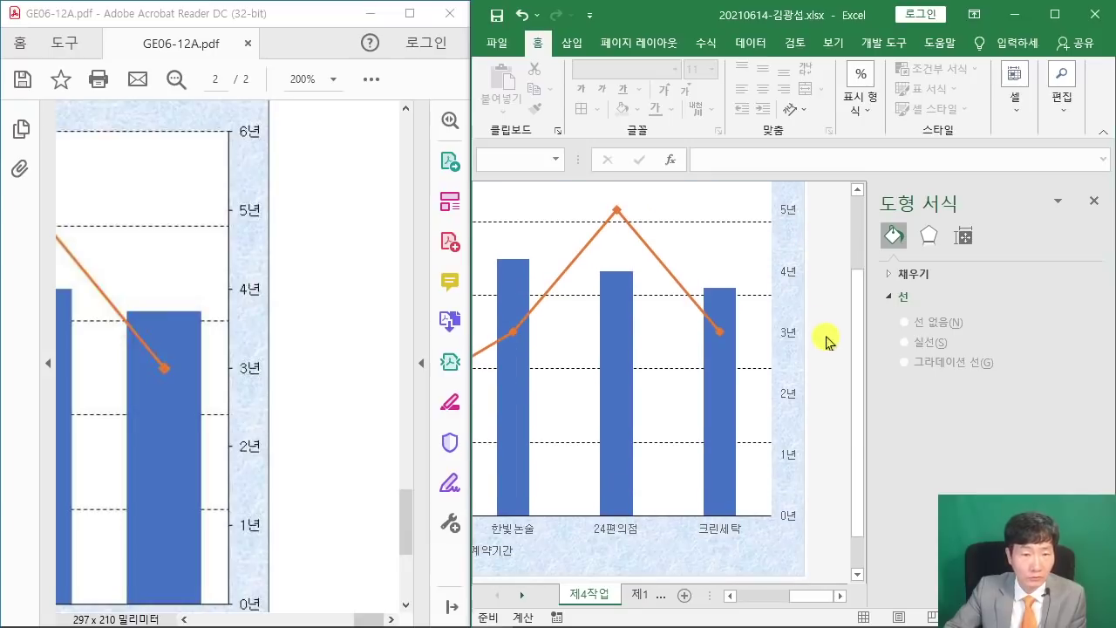
click(789, 338)
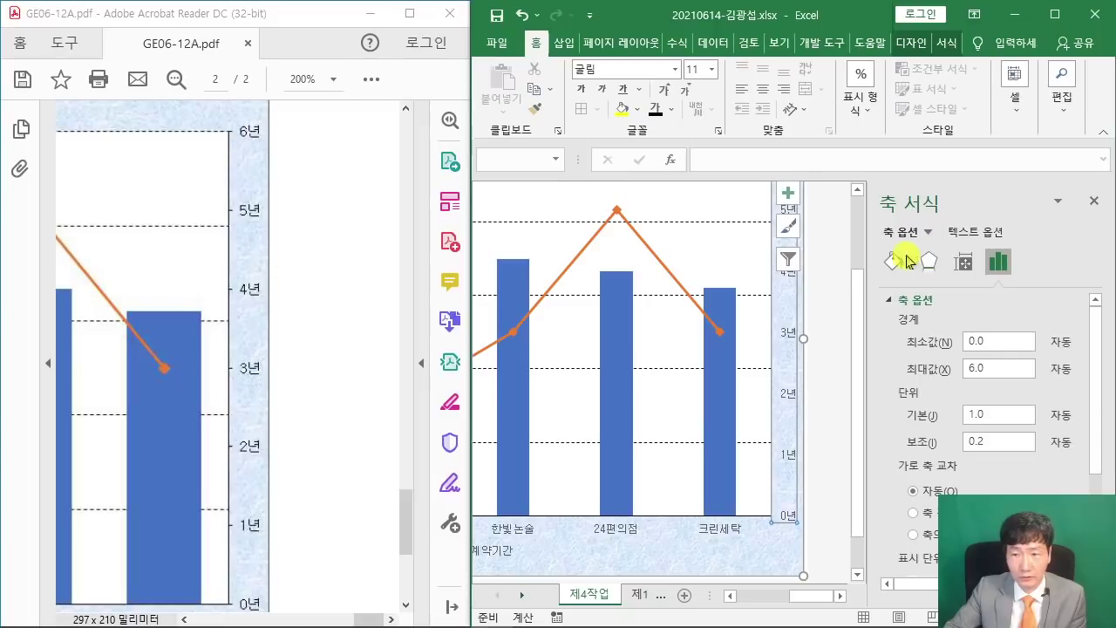
click(893, 261)
click(907, 369)
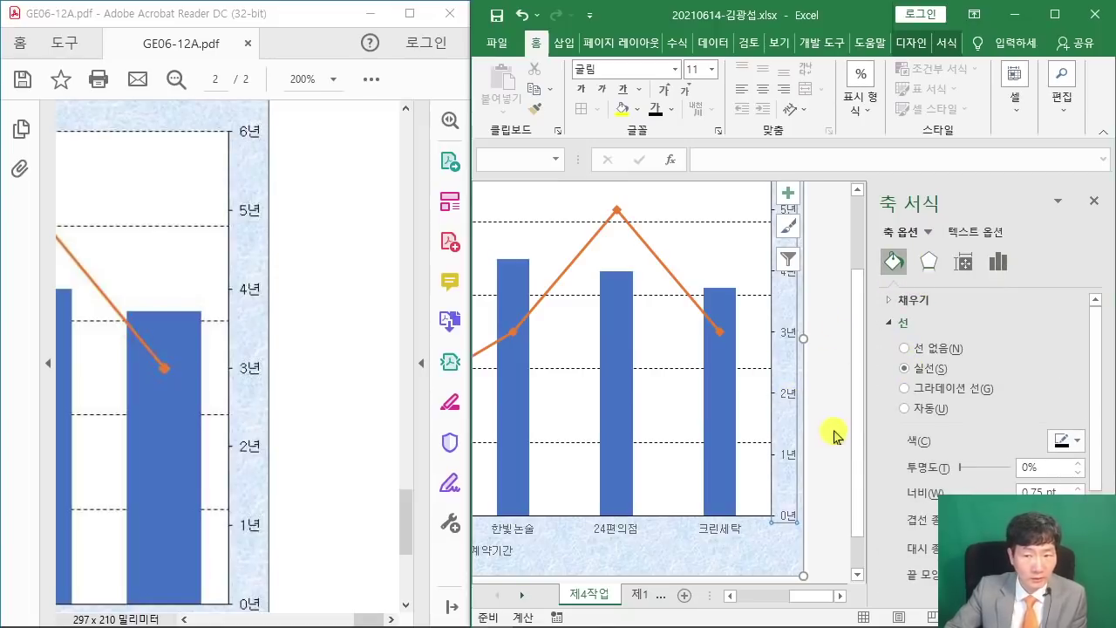
click(797, 438)
Compare the chart with the reference PDF and select the column bars.
drag(366, 614, 353, 617)
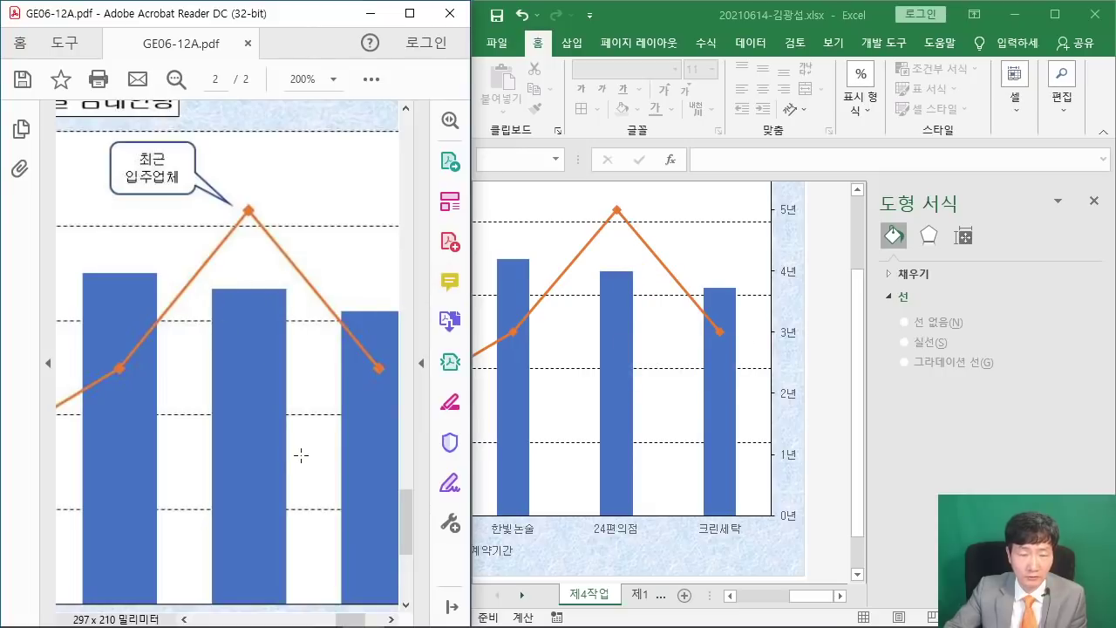
scroll(309, 458, down, 1)
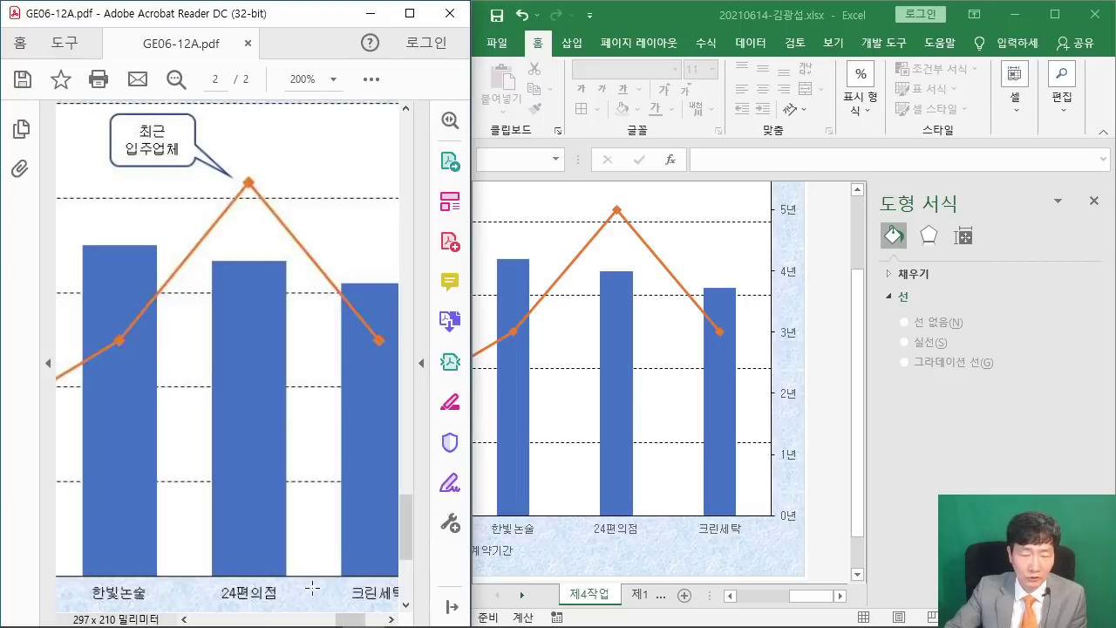
click(623, 341)
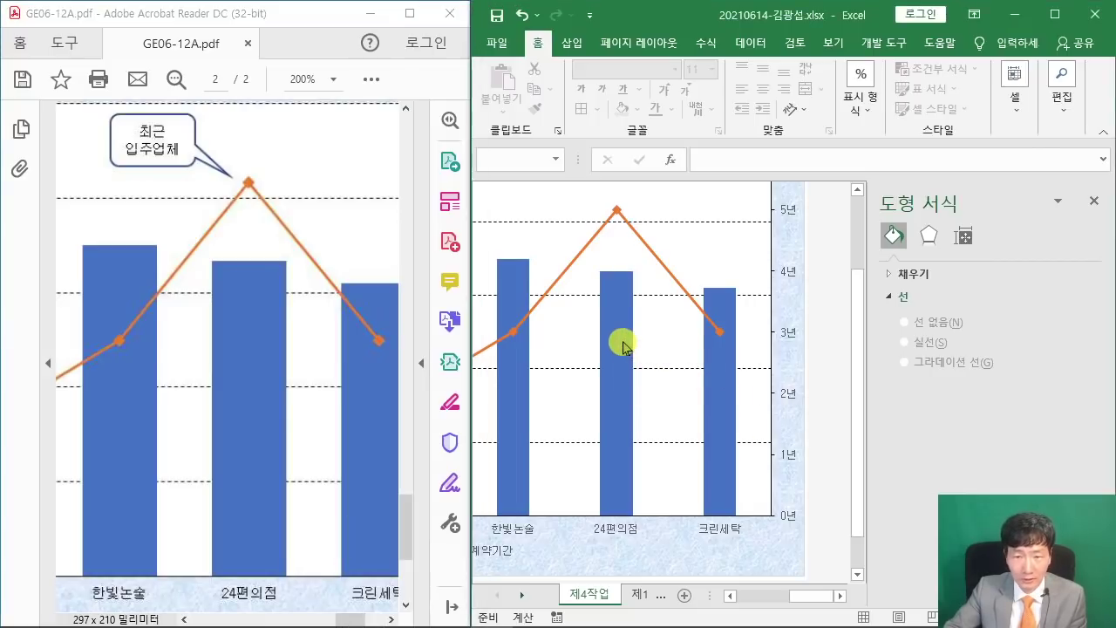
Reduce the column series gap width from 219% to 80%.
click(623, 340)
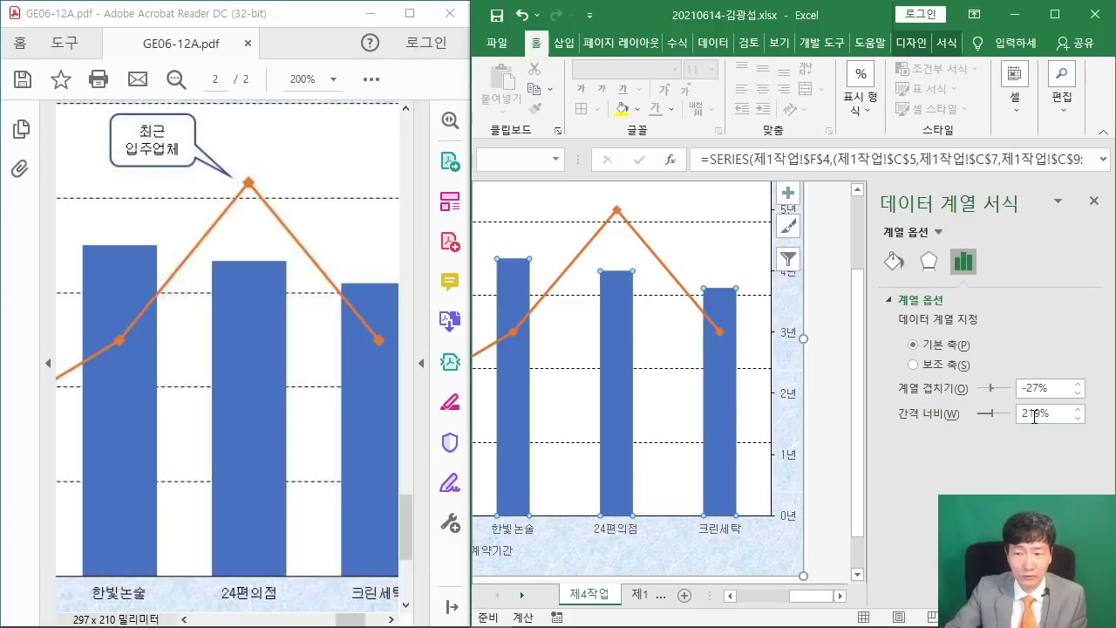
drag(1040, 413, 982, 418)
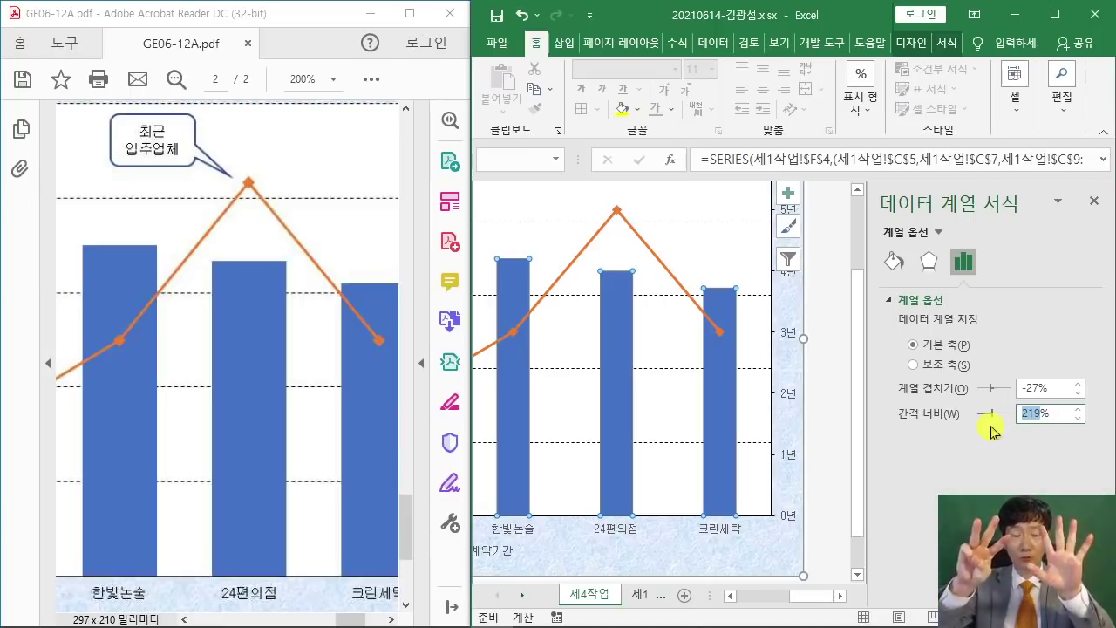
text(80)
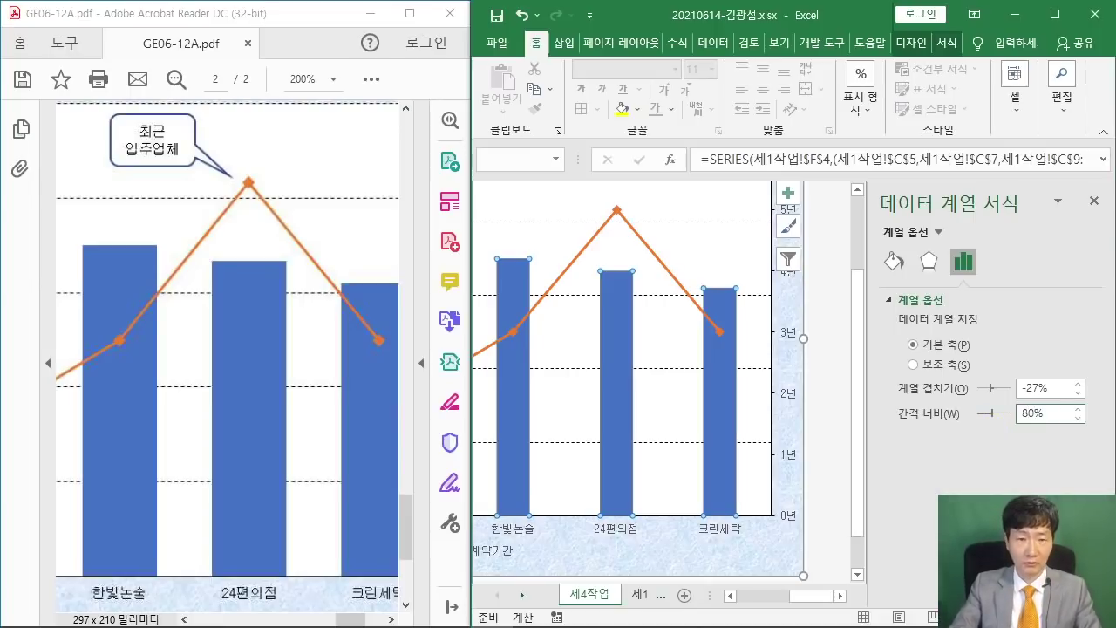
text(0)
key(Return)
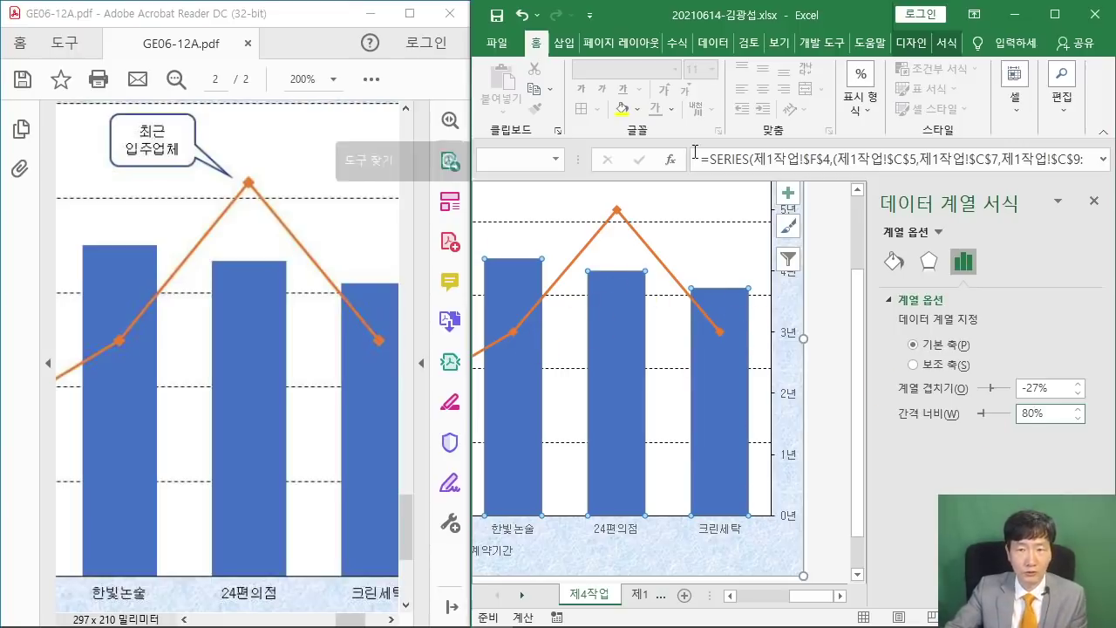
drag(654, 13, 401, 13)
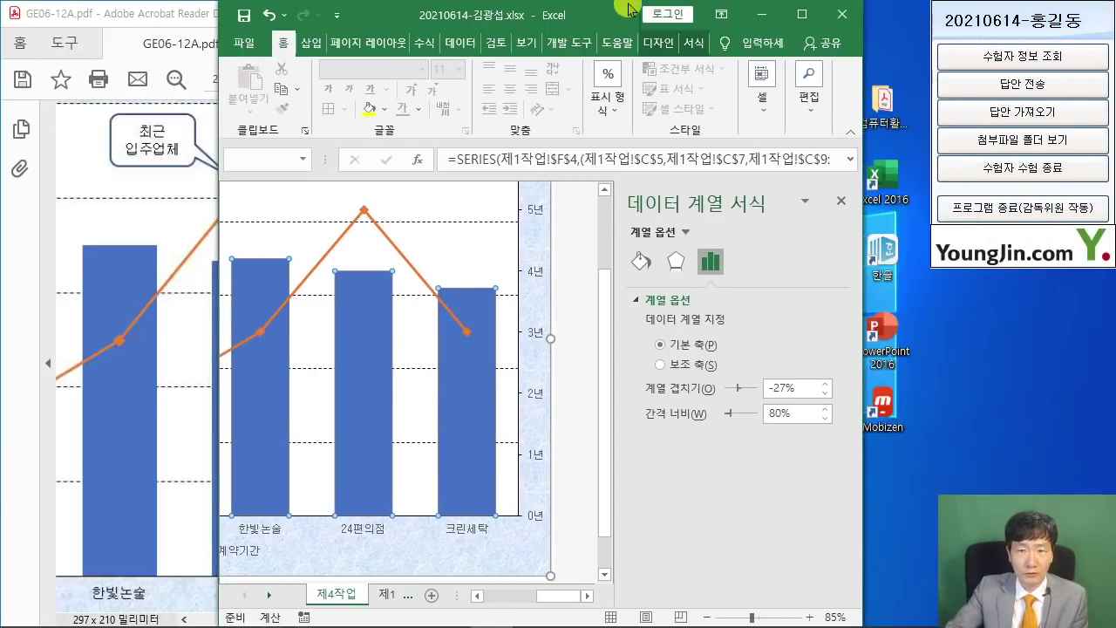
Maximize Excel and position the reference PDF window lower to reveal the chart.
click(801, 14)
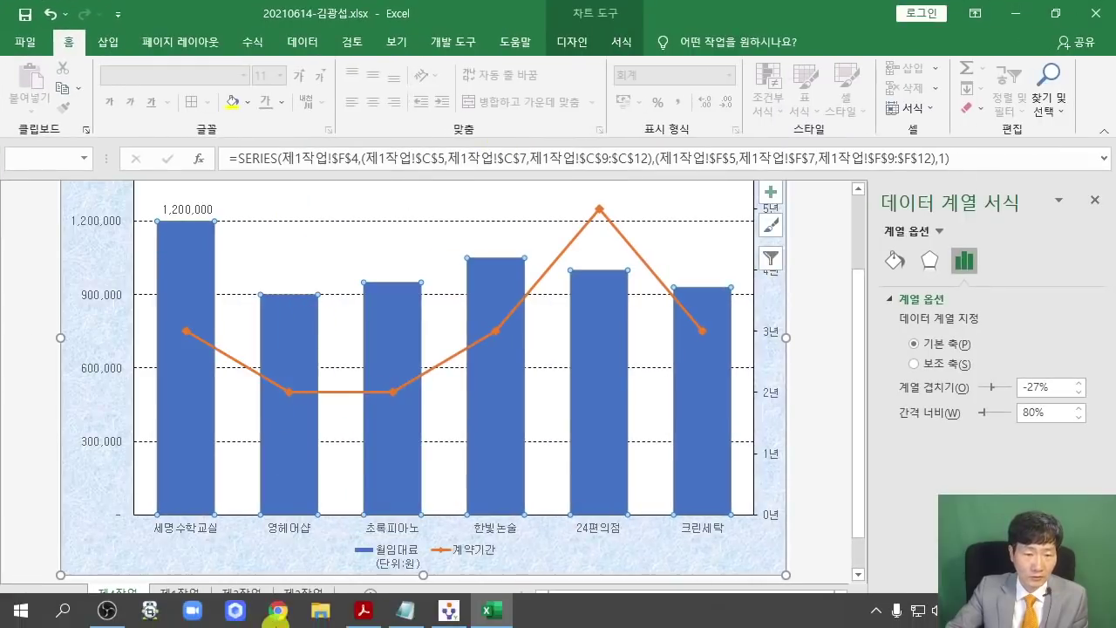
click(364, 611)
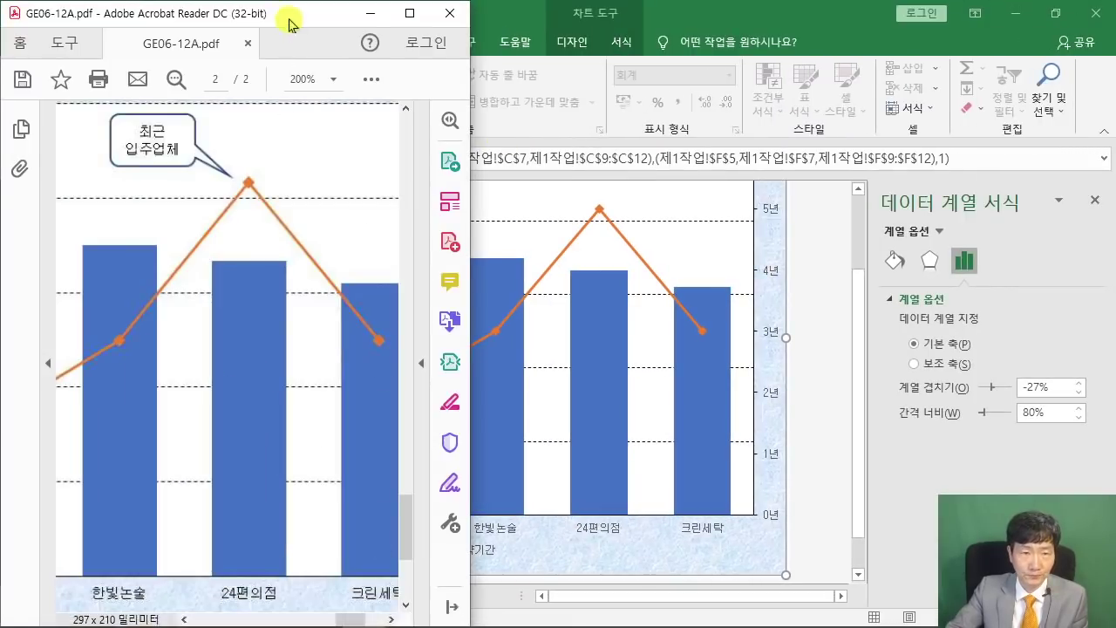
drag(290, 23, 902, 383)
scroll(375, 523, up, 5)
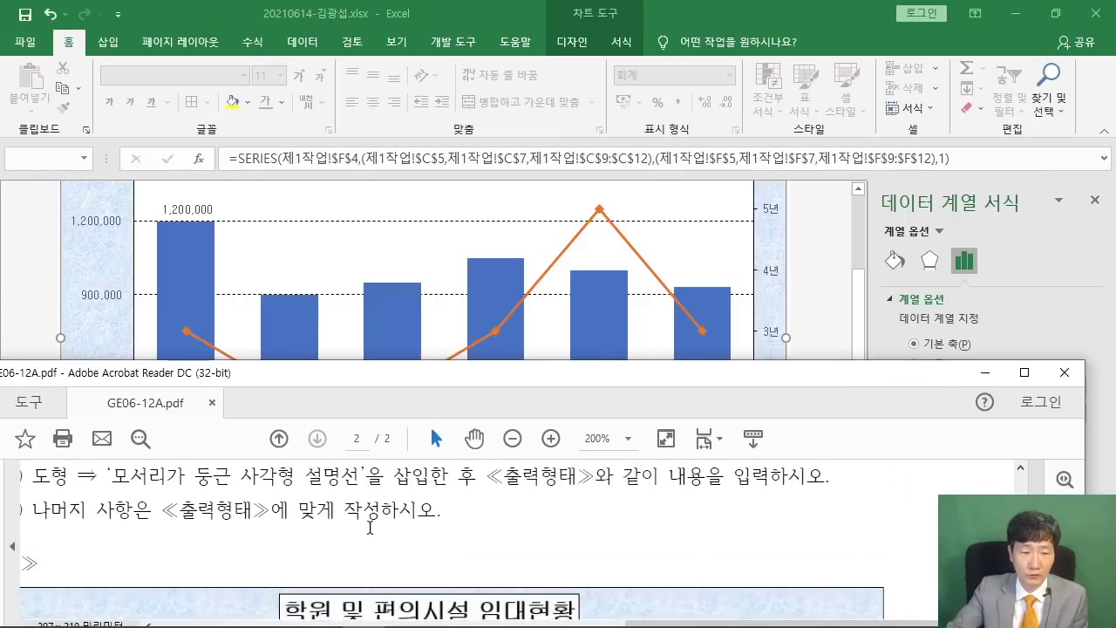
scroll(369, 528, up, 2)
drag(346, 381, 383, 326)
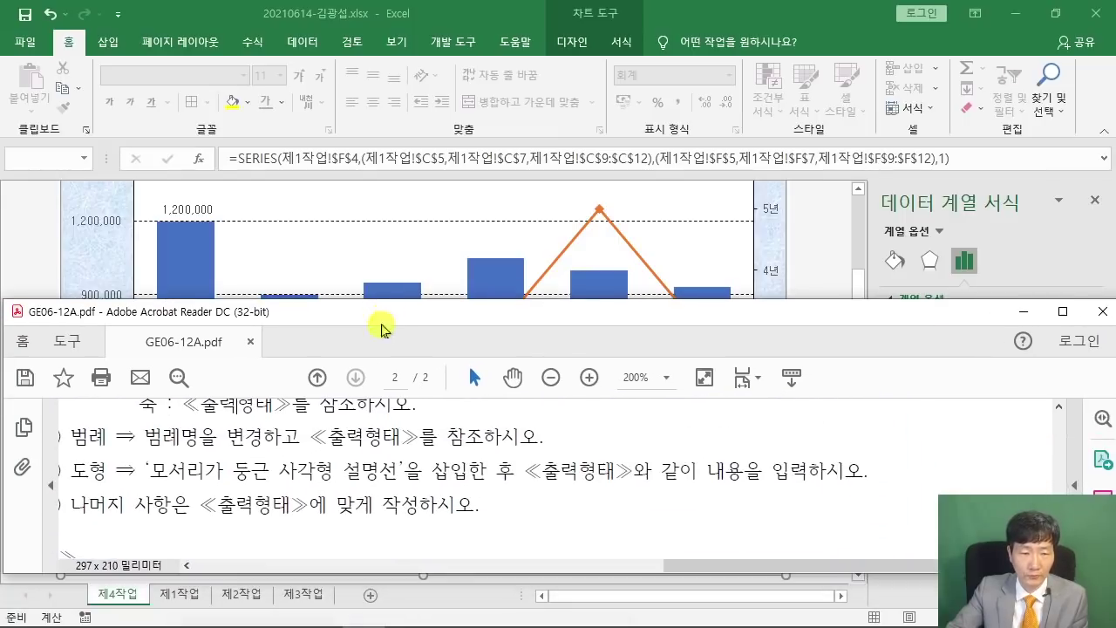
drag(704, 564, 668, 564)
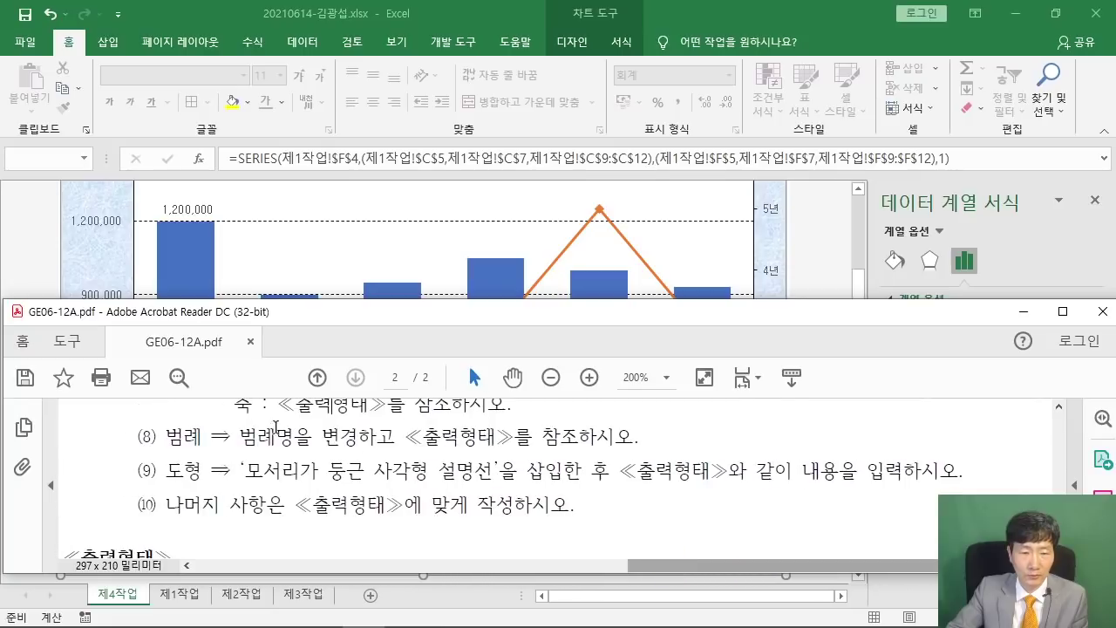
drag(468, 314, 466, 447)
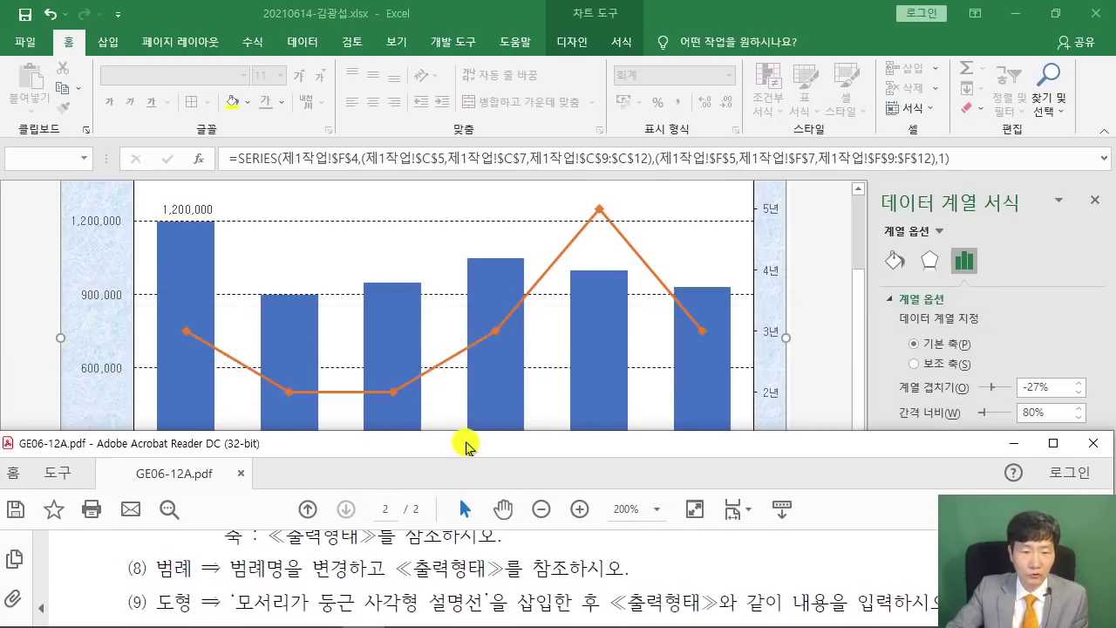
Compare the Excel chart legend against the reference PDF legend.
click(776, 329)
scroll(776, 344, down, 1)
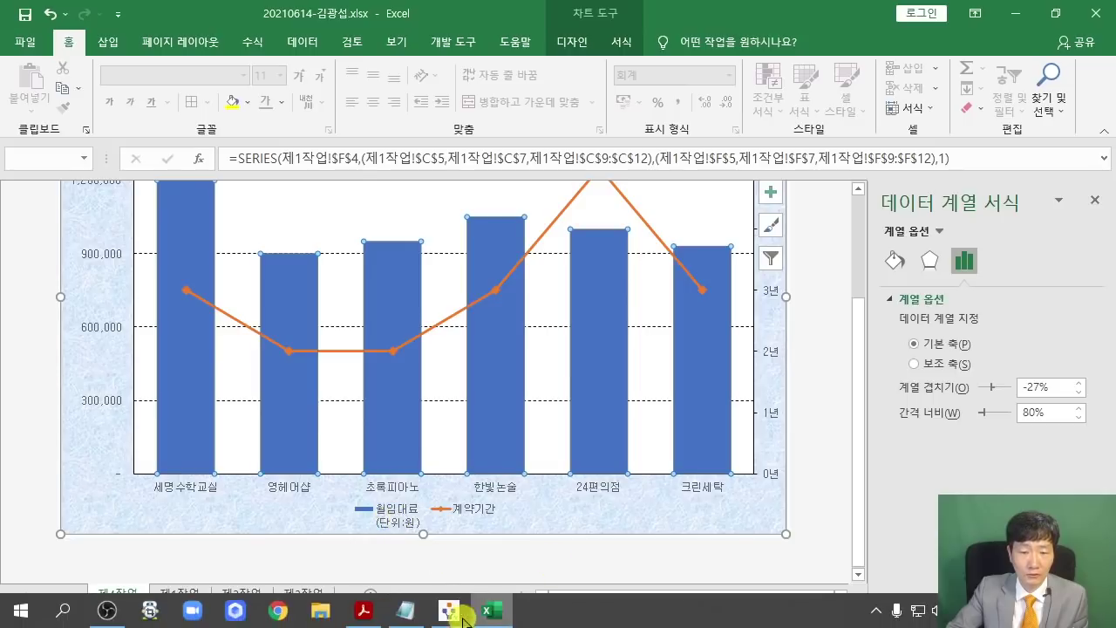
click(362, 619)
scroll(537, 575, down, 10)
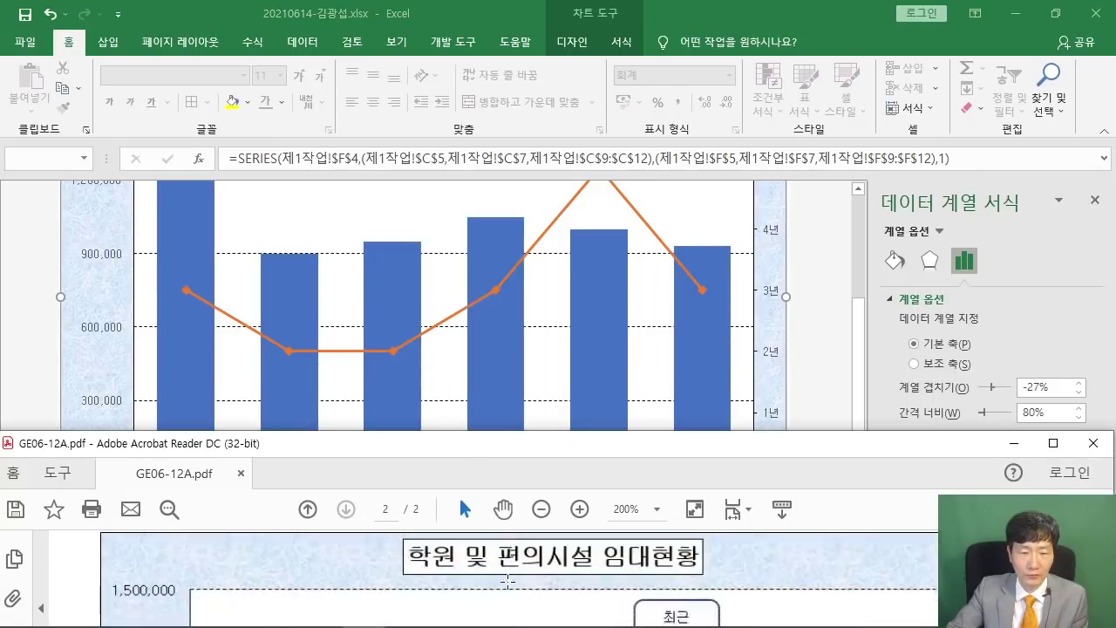
scroll(537, 575, down, 5)
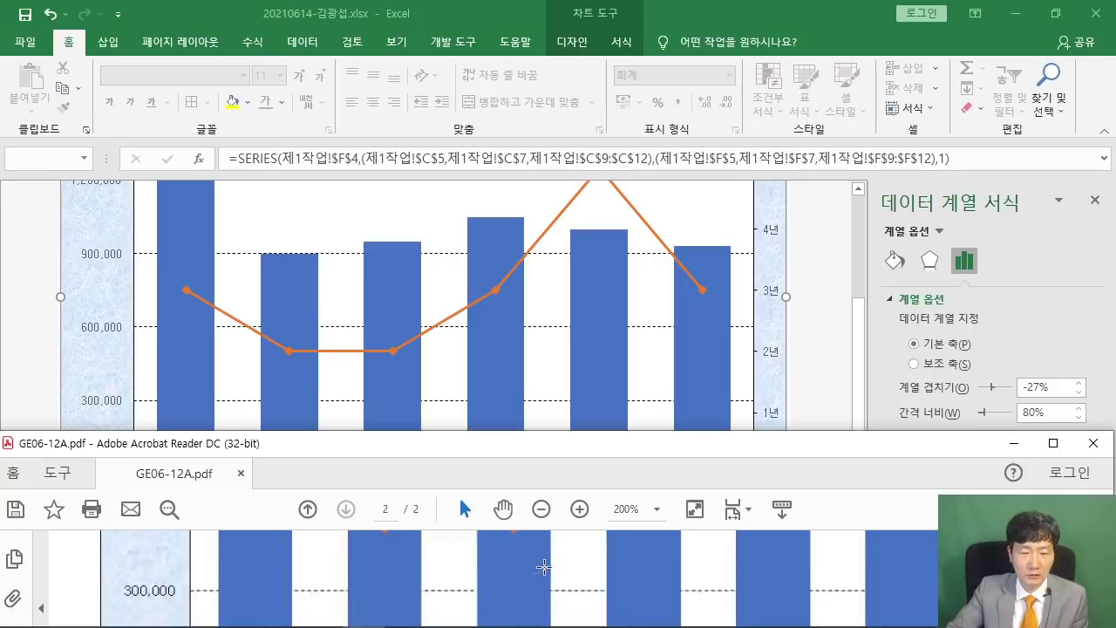
click(877, 361)
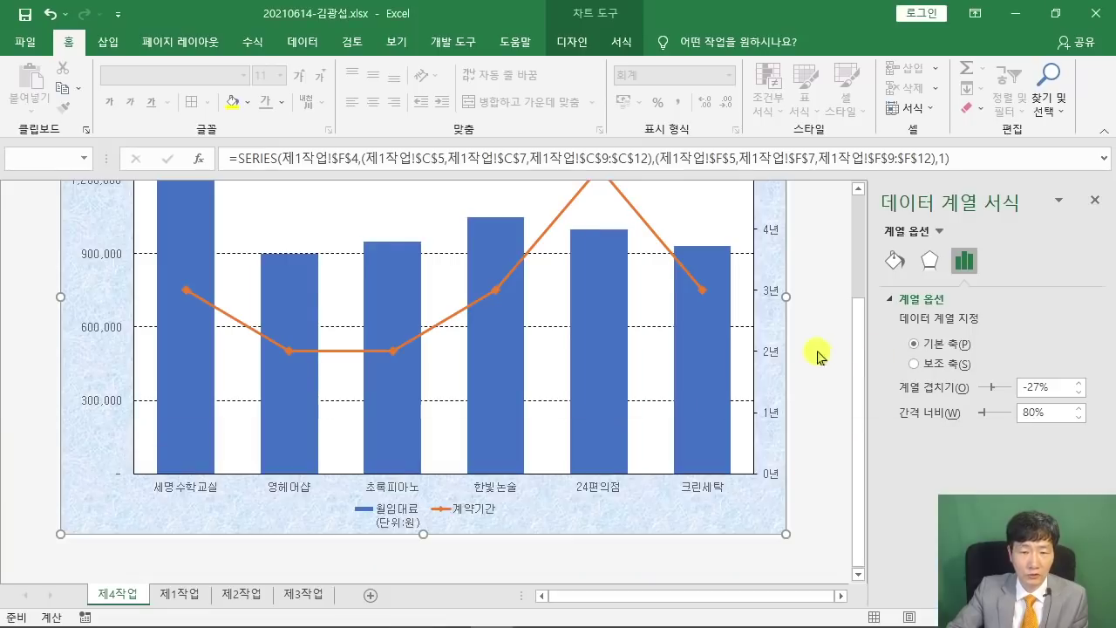
Rename the rent series to '월임대료(단위:원)' through Select Data and confirm.
right_click(396, 514)
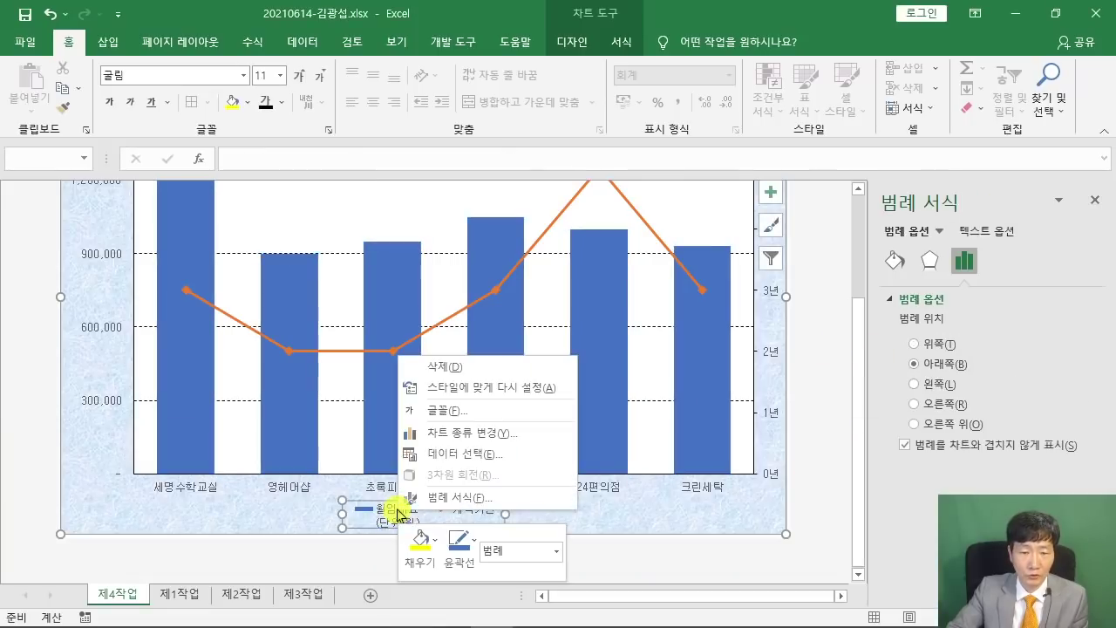
click(477, 461)
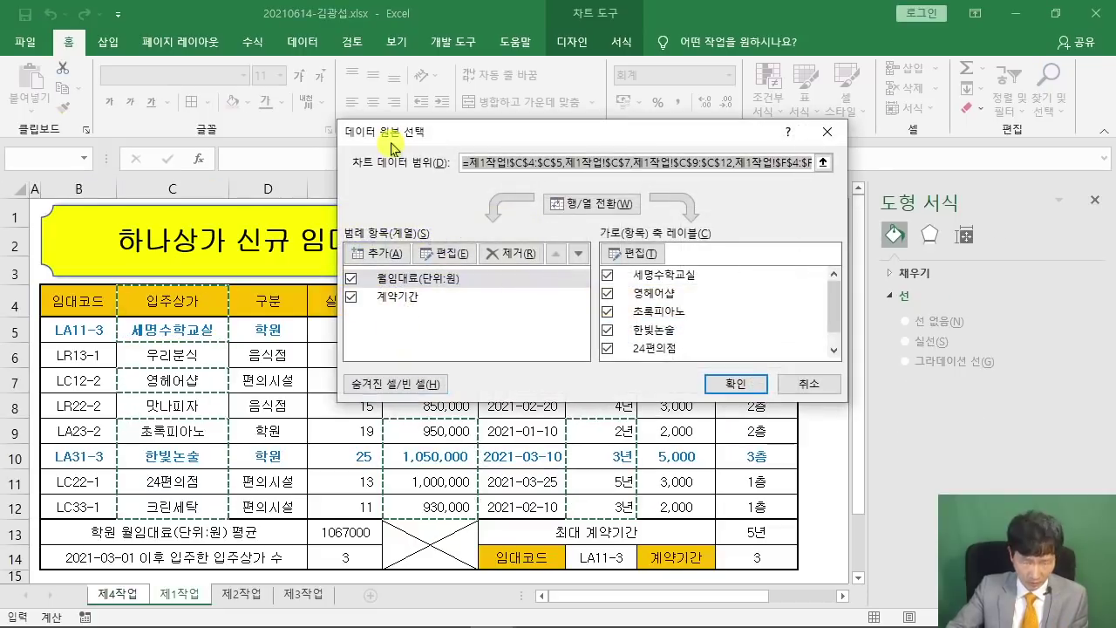
click(405, 283)
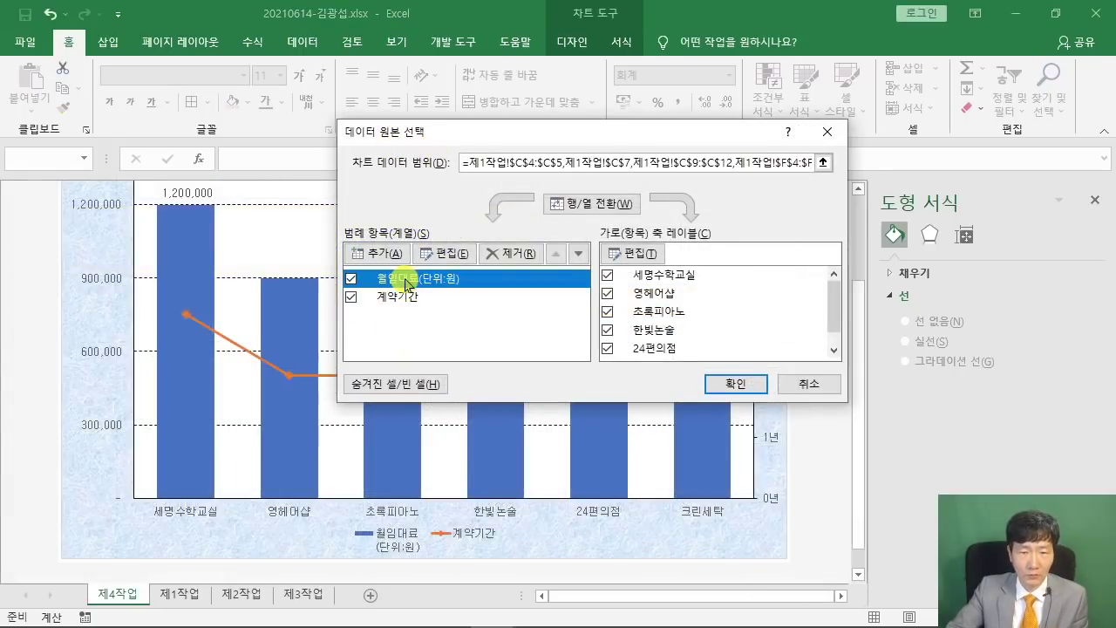
click(449, 253)
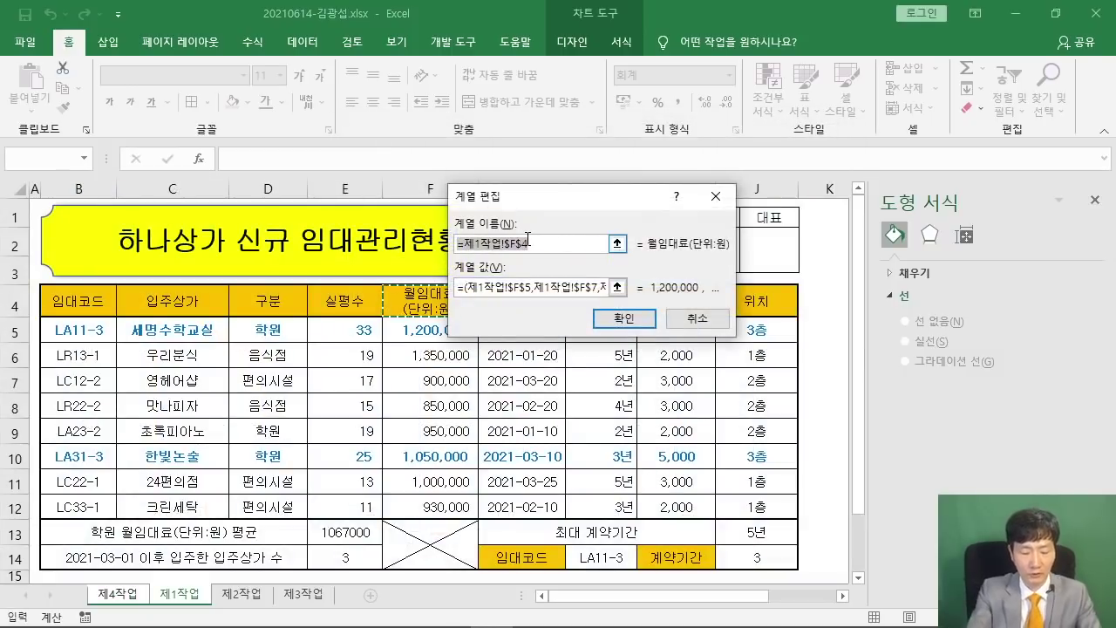
text(월임대료(단위:원)
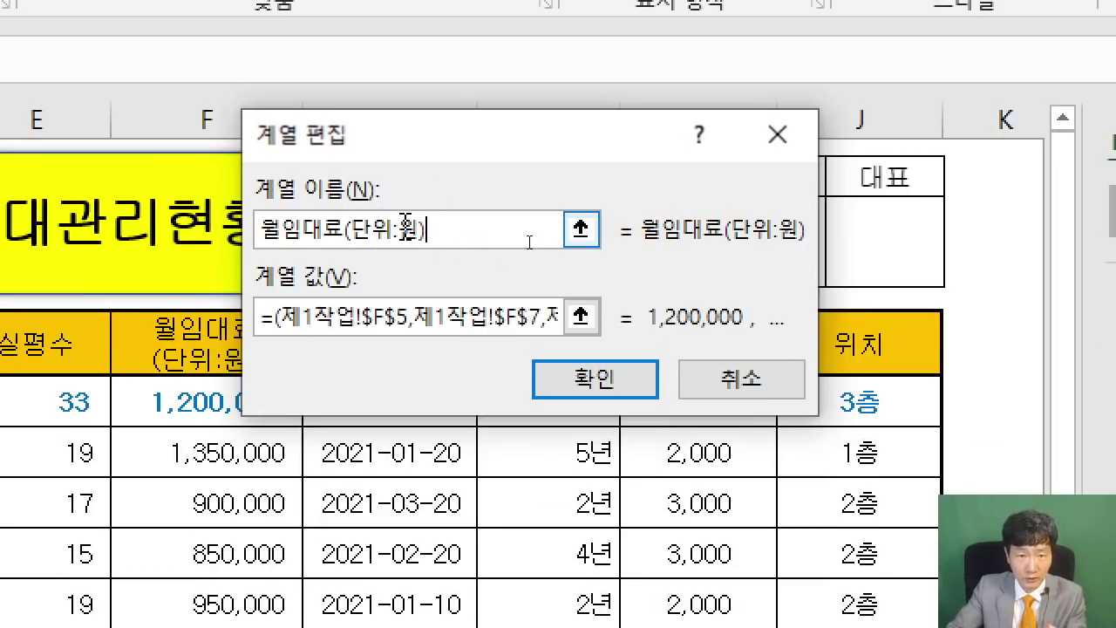
click(610, 384)
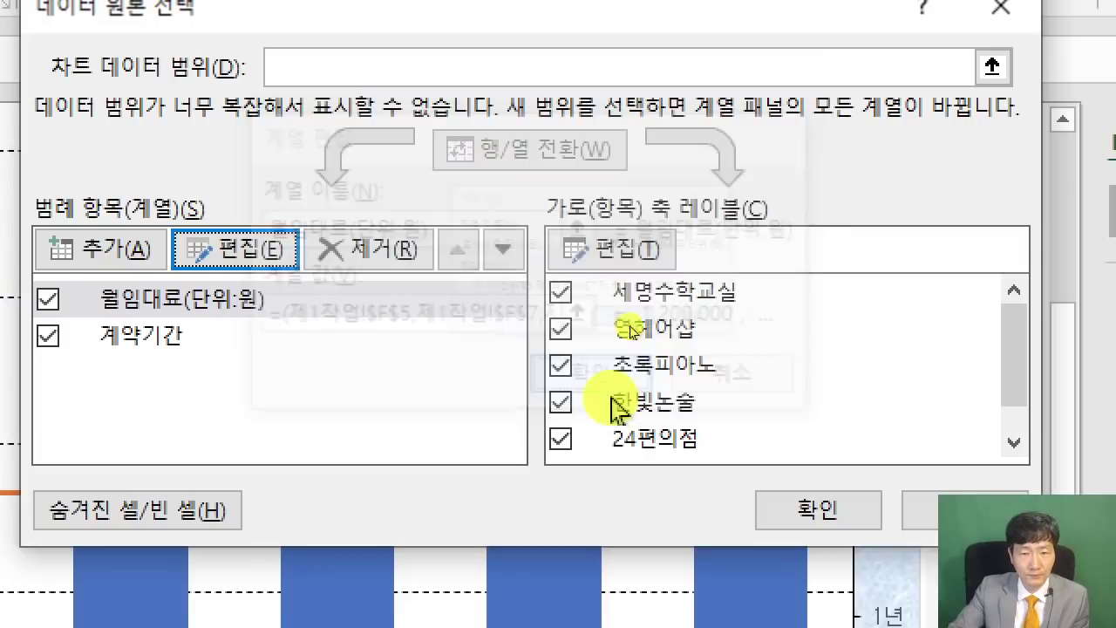
click(809, 510)
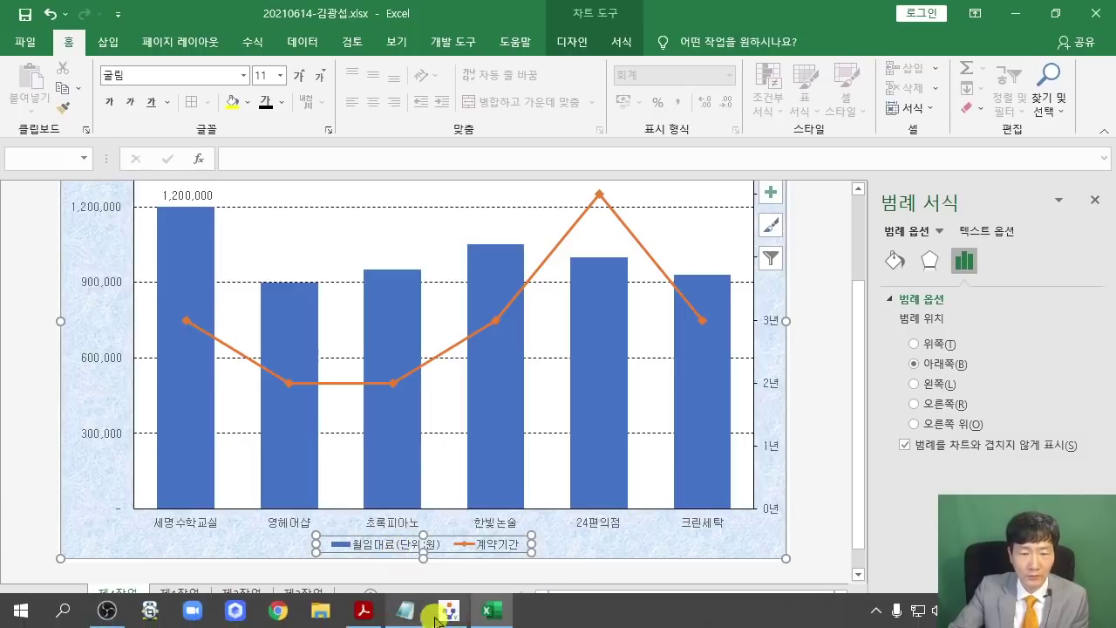
Maximize the reference PDF at condition (9) about the rounded rectangle callout.
click(363, 609)
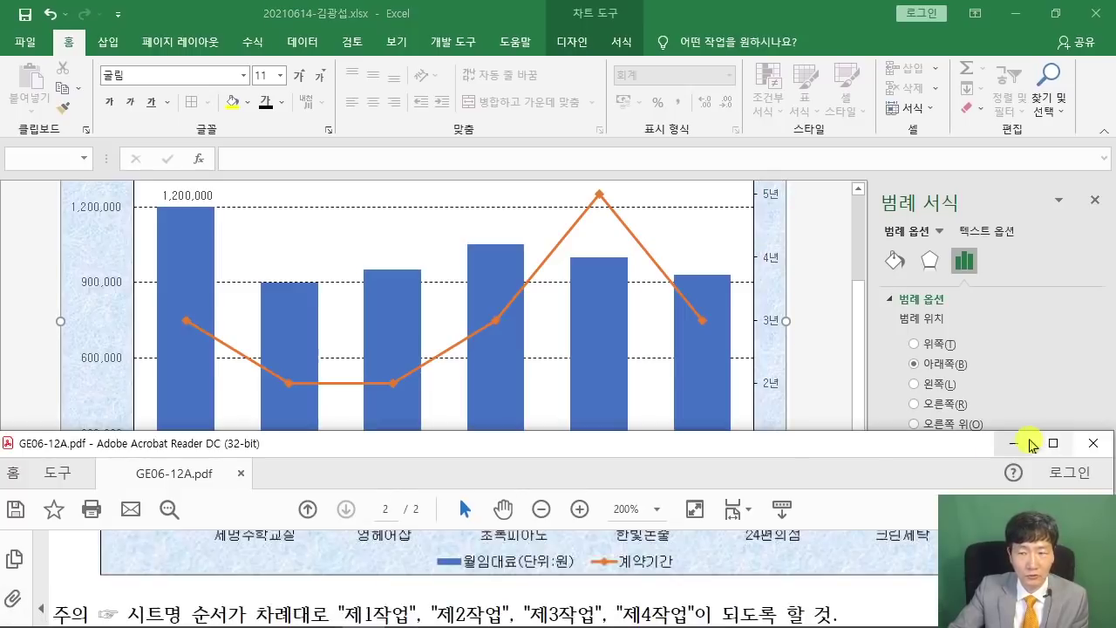
click(1052, 443)
scroll(199, 209, up, 10)
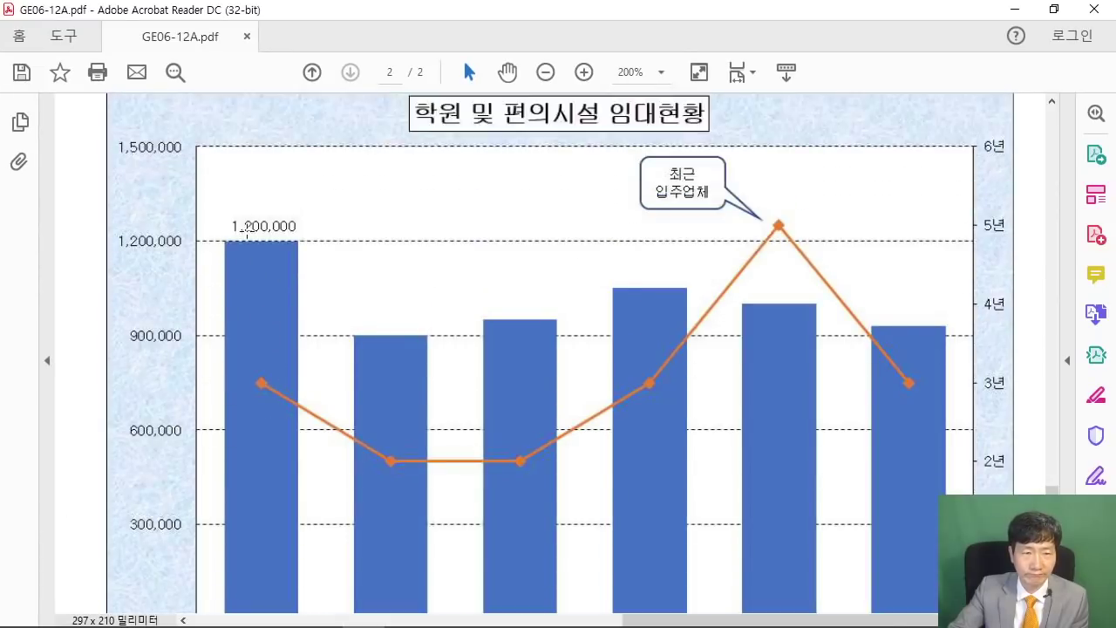
scroll(213, 175, up, 1)
drag(241, 228, 496, 228)
scroll(788, 298, down, 3)
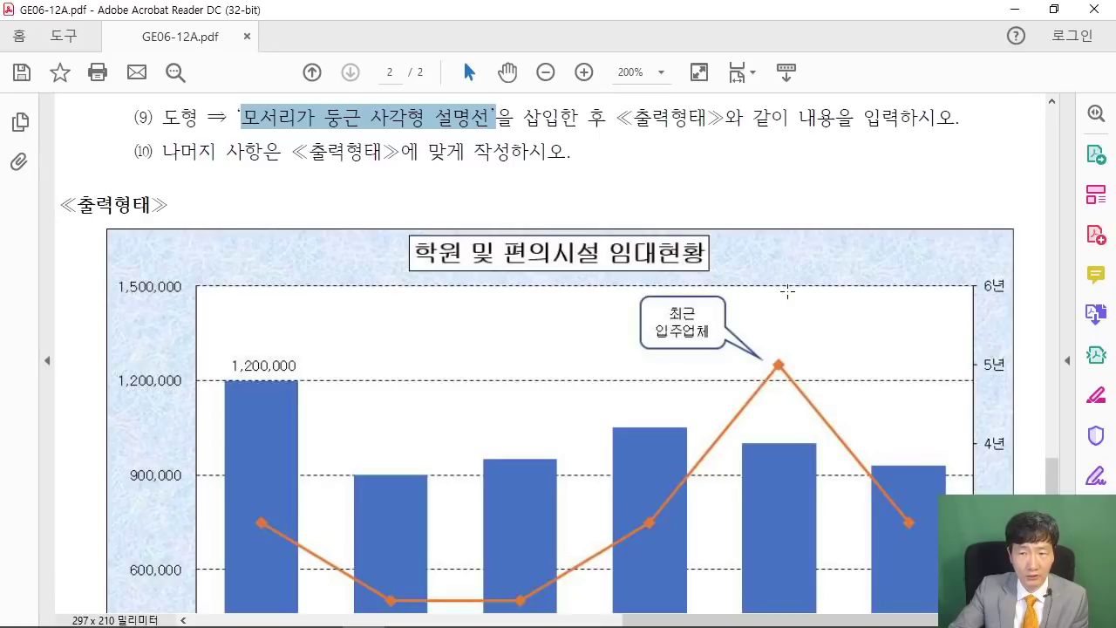